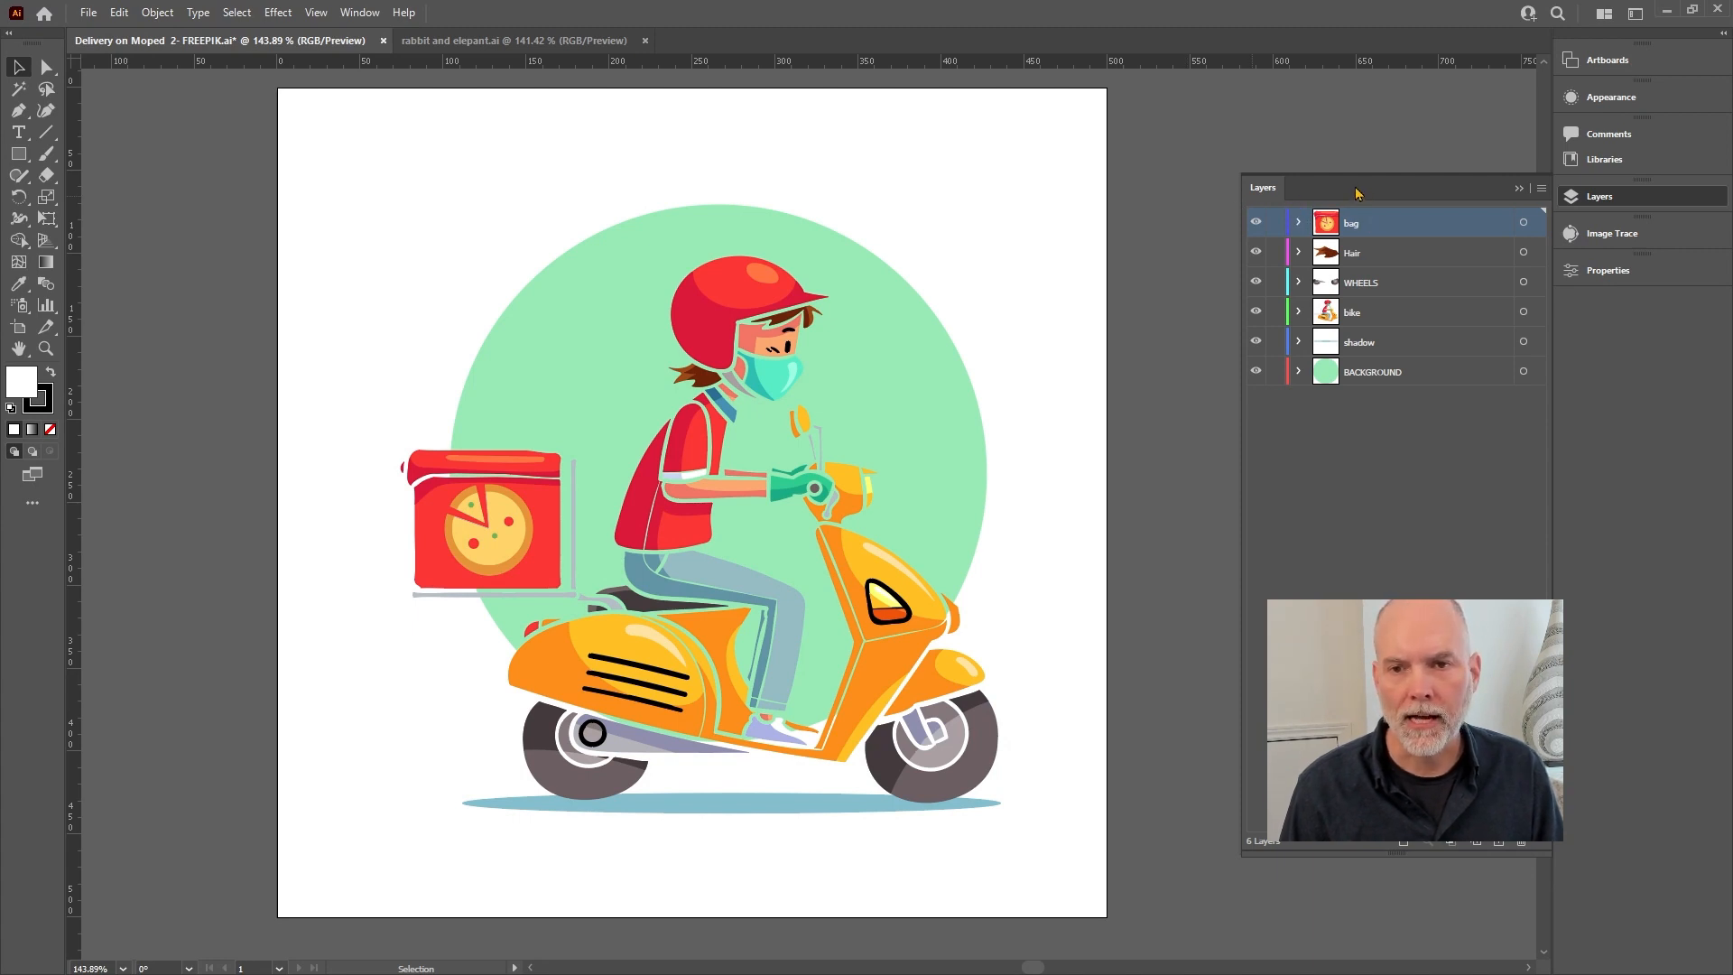
# - Go through the illustration's layers one by one, from BACKGROUND through shadow, bike, WHEELS and Hair to bag
pyautogui.click(1369, 380)
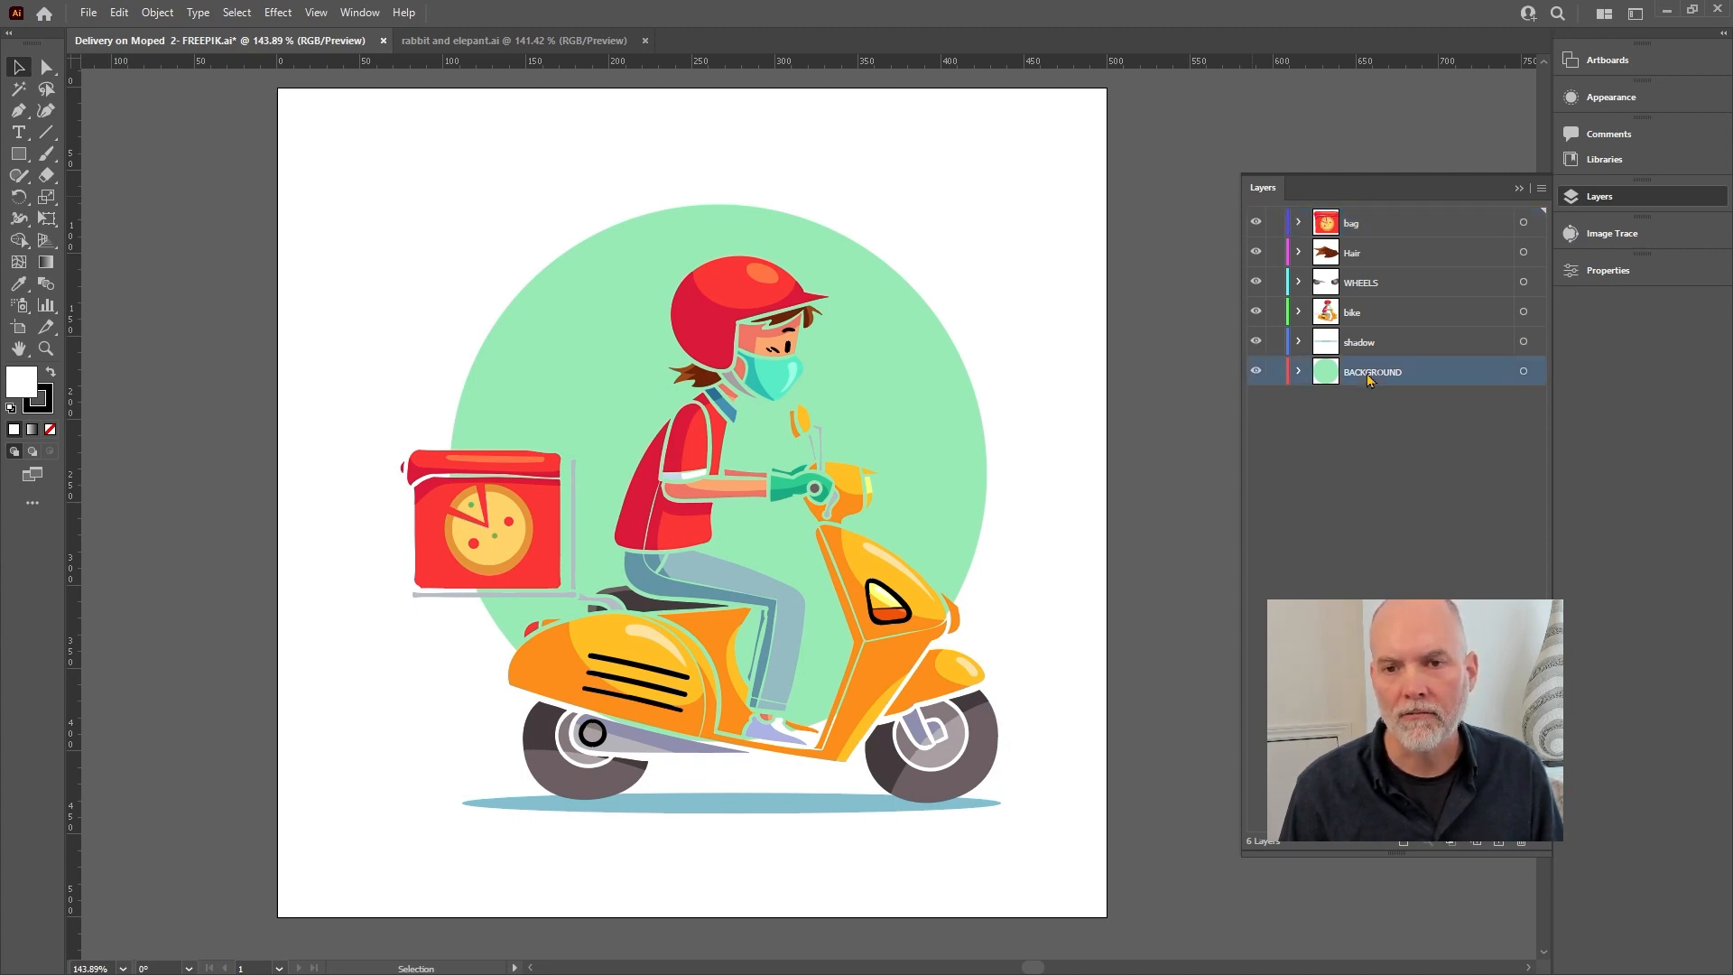
pyautogui.click(1384, 343)
pyautogui.click(1388, 316)
pyautogui.click(1391, 285)
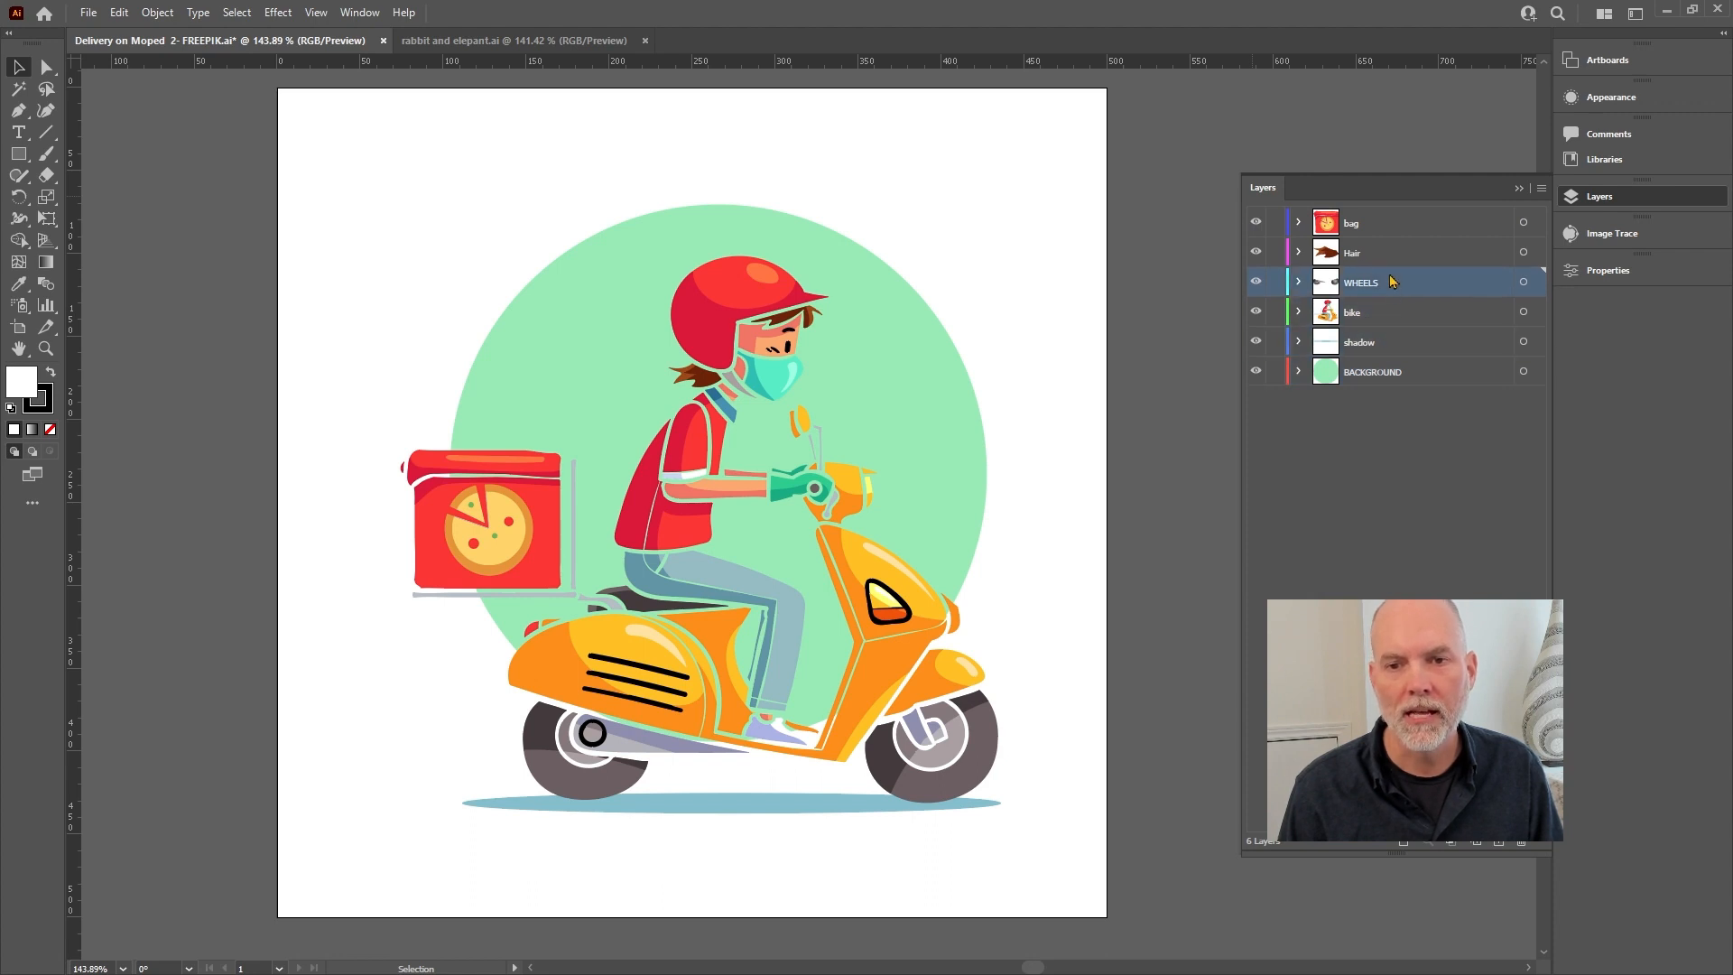
pyautogui.click(1401, 255)
pyautogui.click(1402, 223)
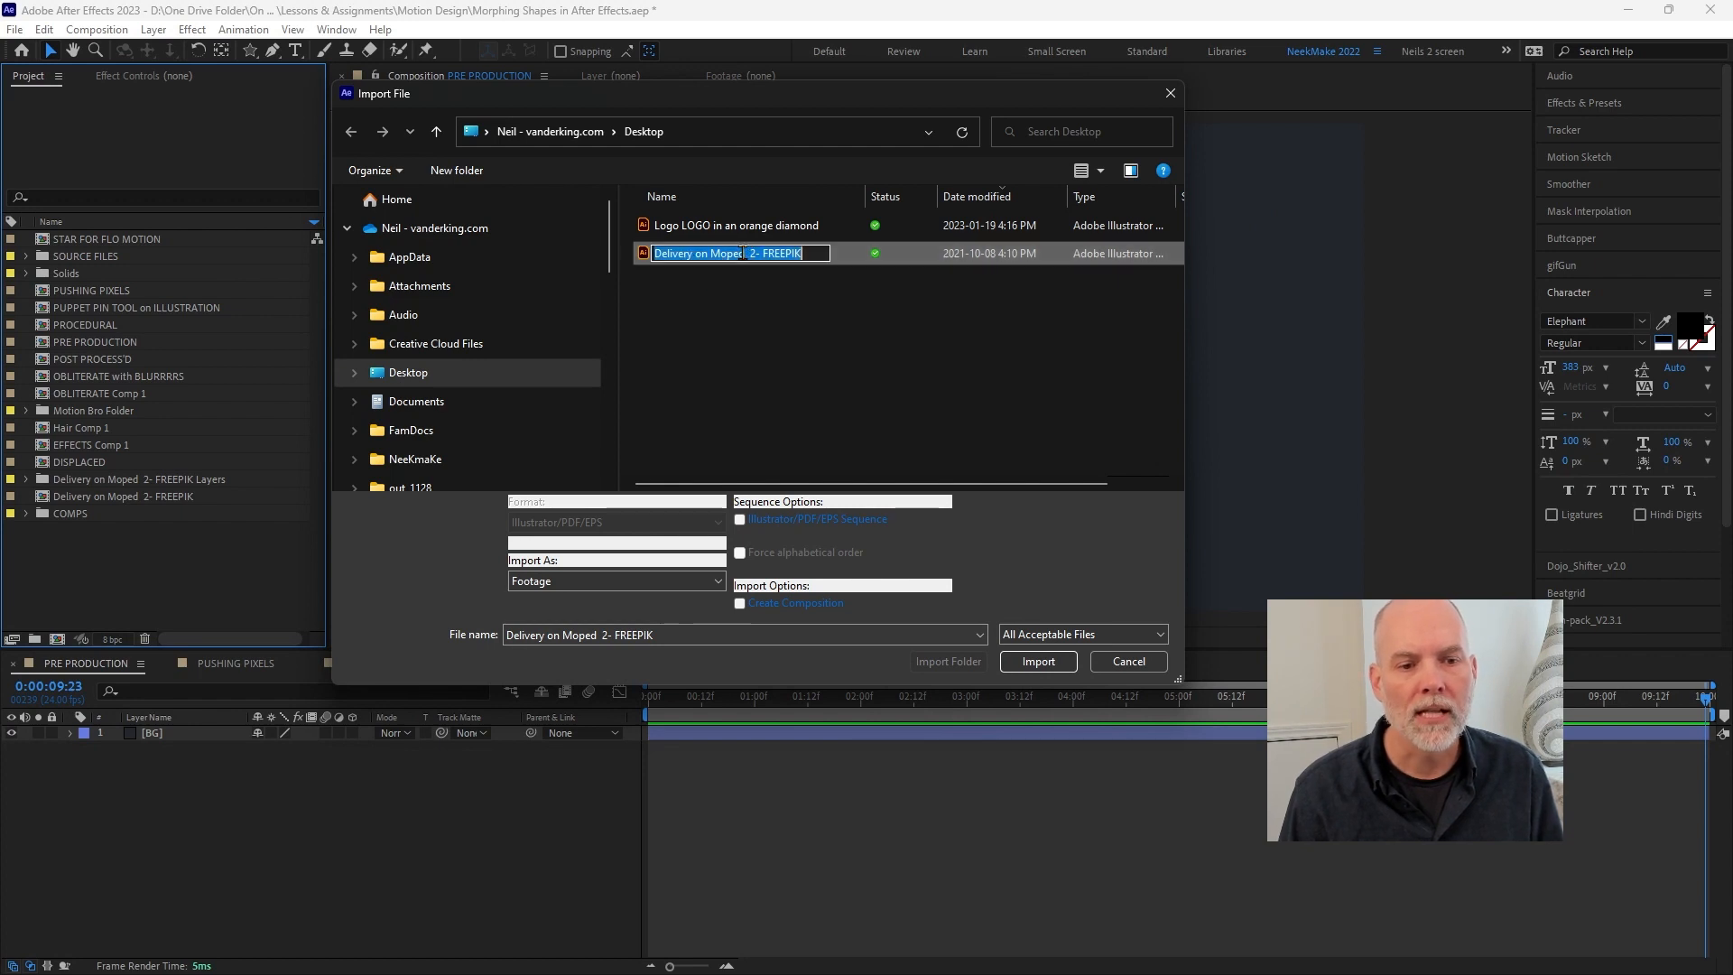
# - In After Effects, import the Delivery on Moped 2- FREEPIK file as Composition - Retain Layer Sizes
pyautogui.click(614, 585)
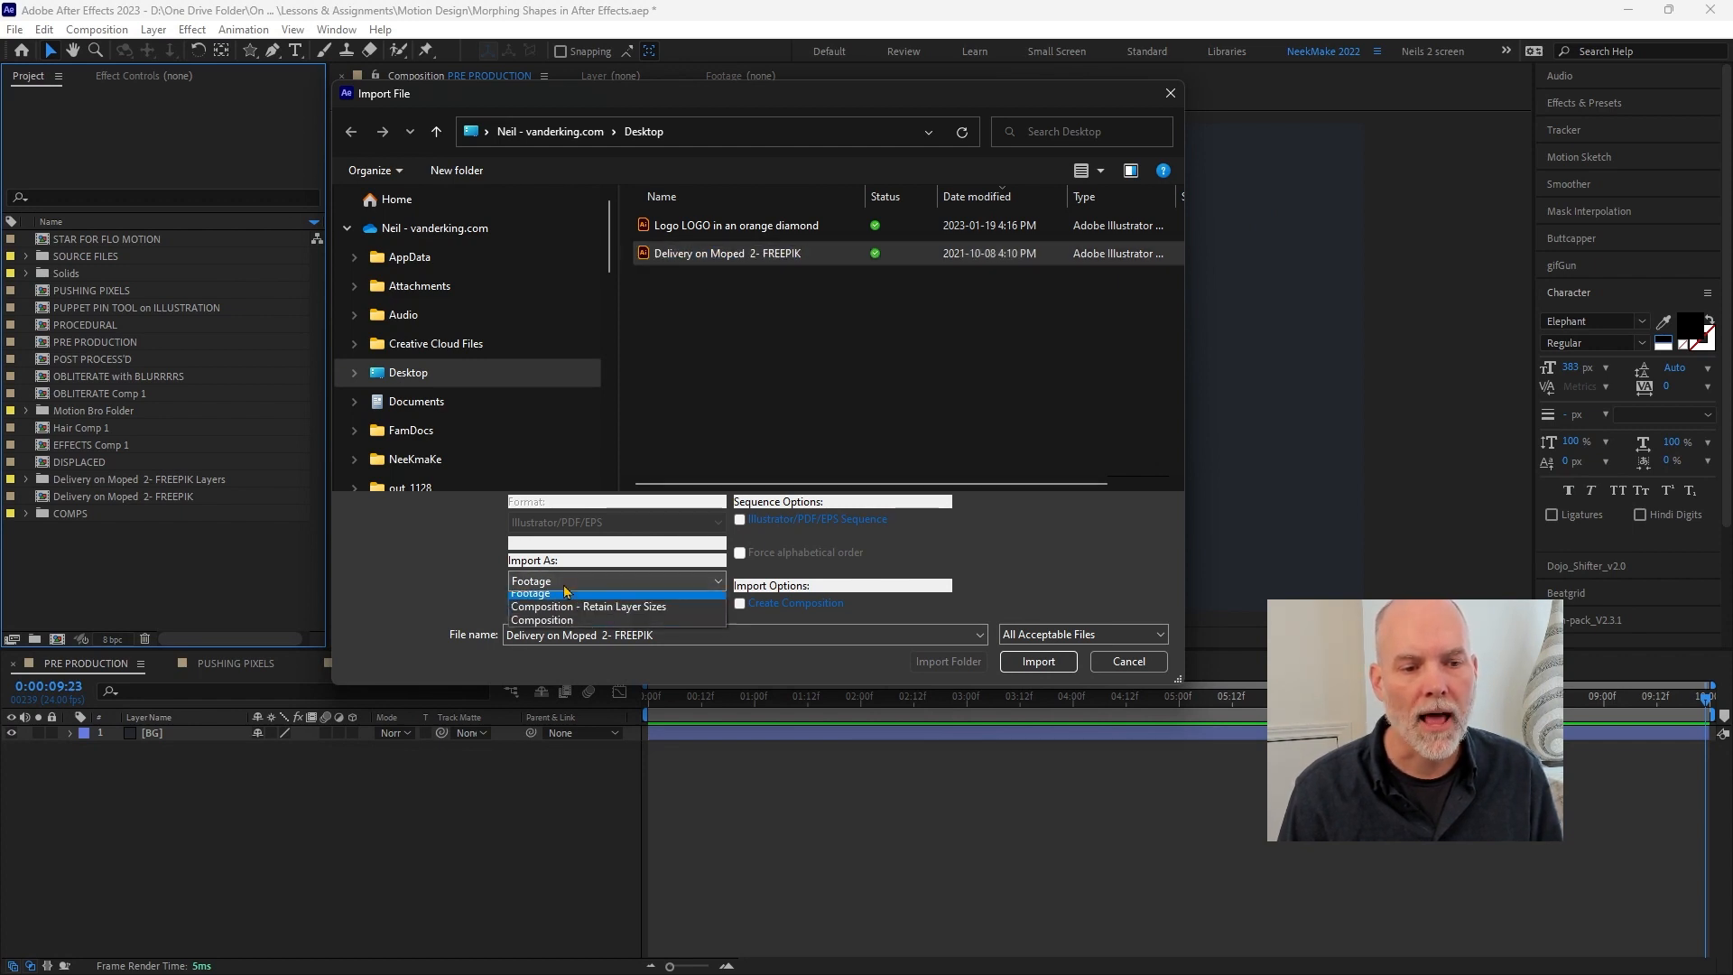
pyautogui.click(701, 614)
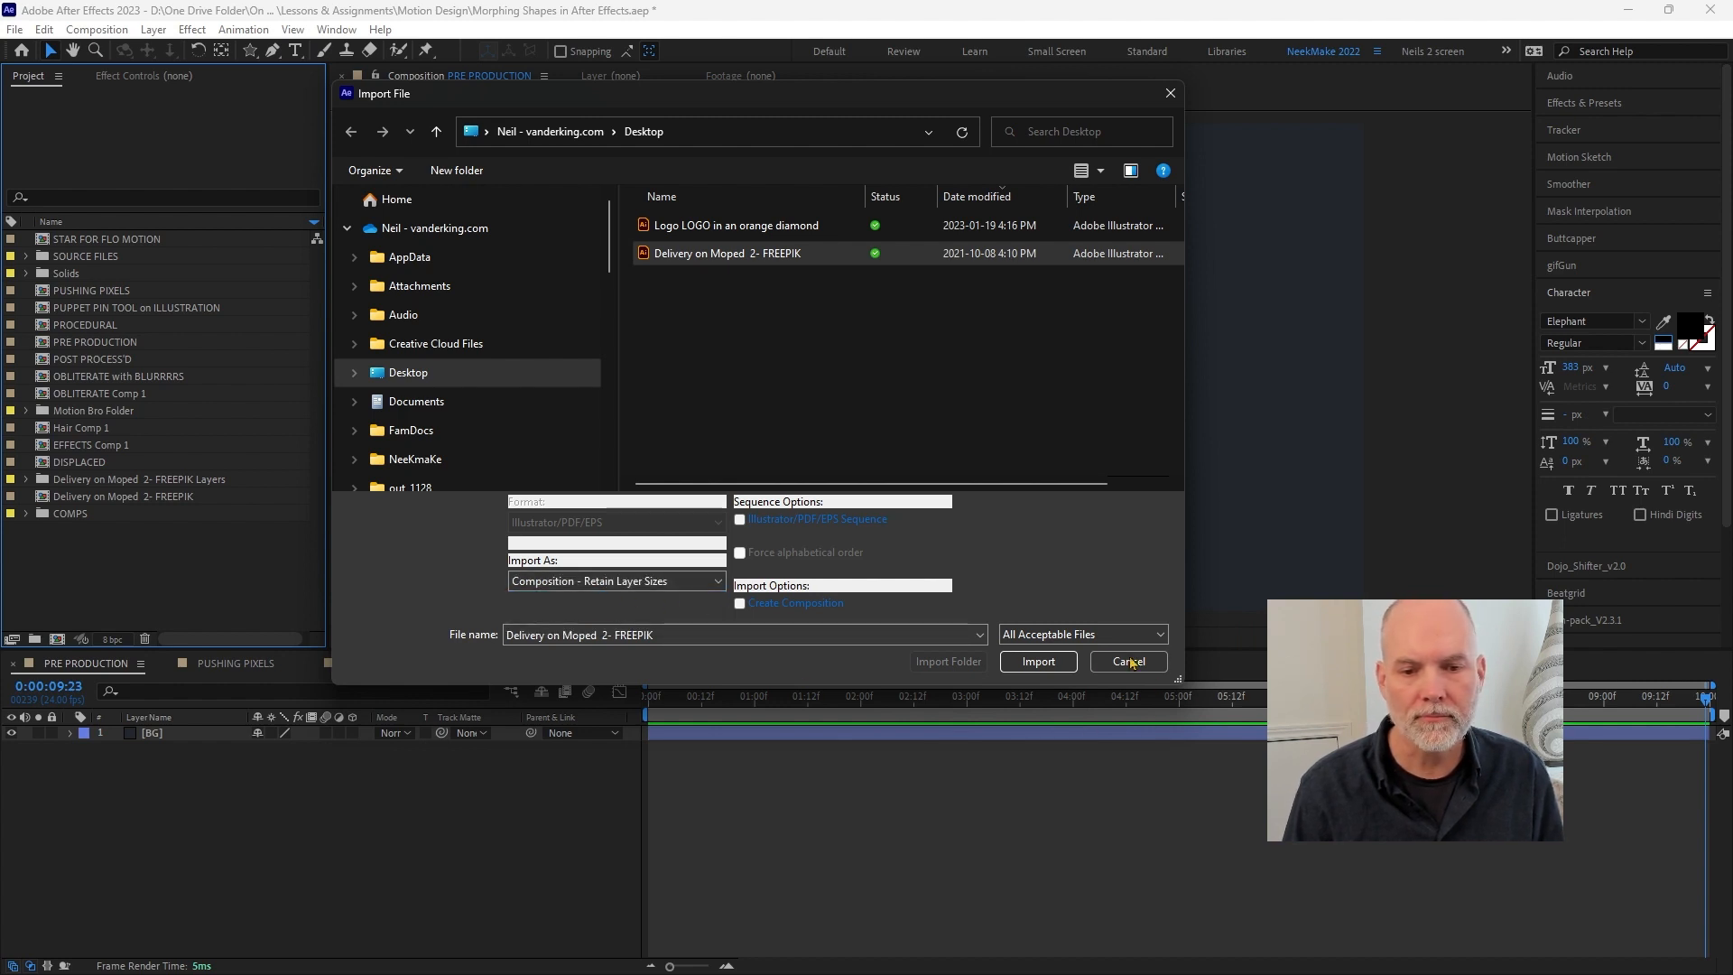
pyautogui.click(1038, 661)
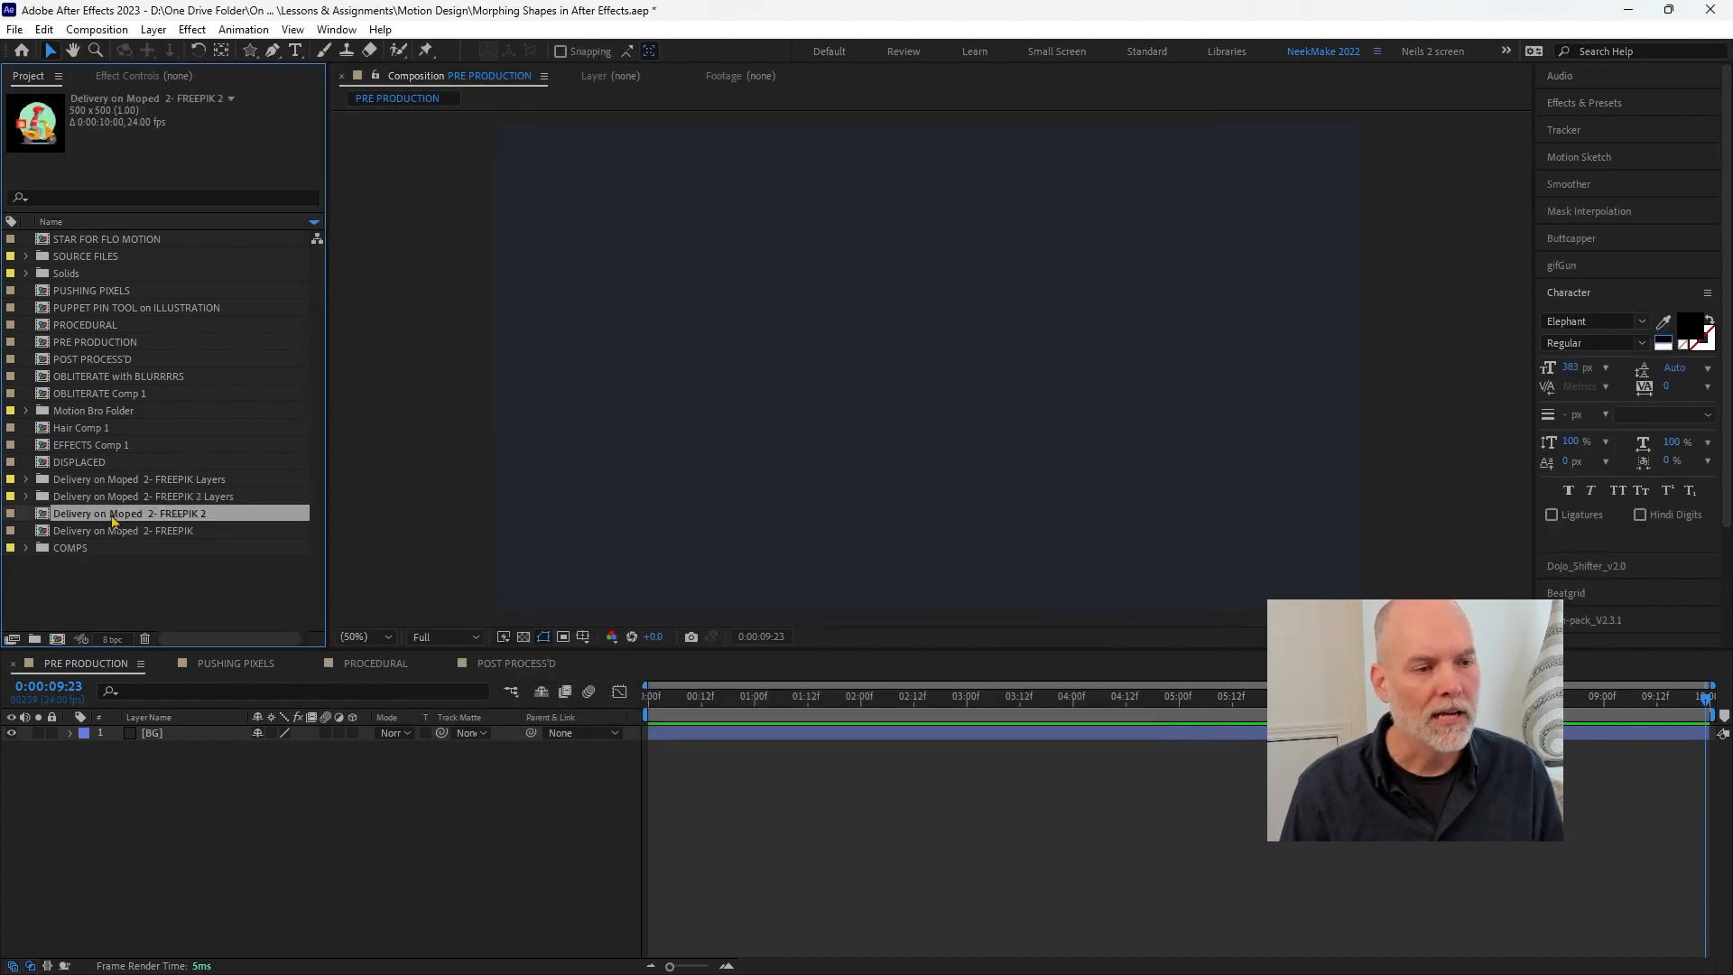
# - Open the newly imported Delivery on Moped 2- FREEPIK 2 composition and check its layers by selecting and deselecting them all
pyautogui.doubleClick(38, 516)
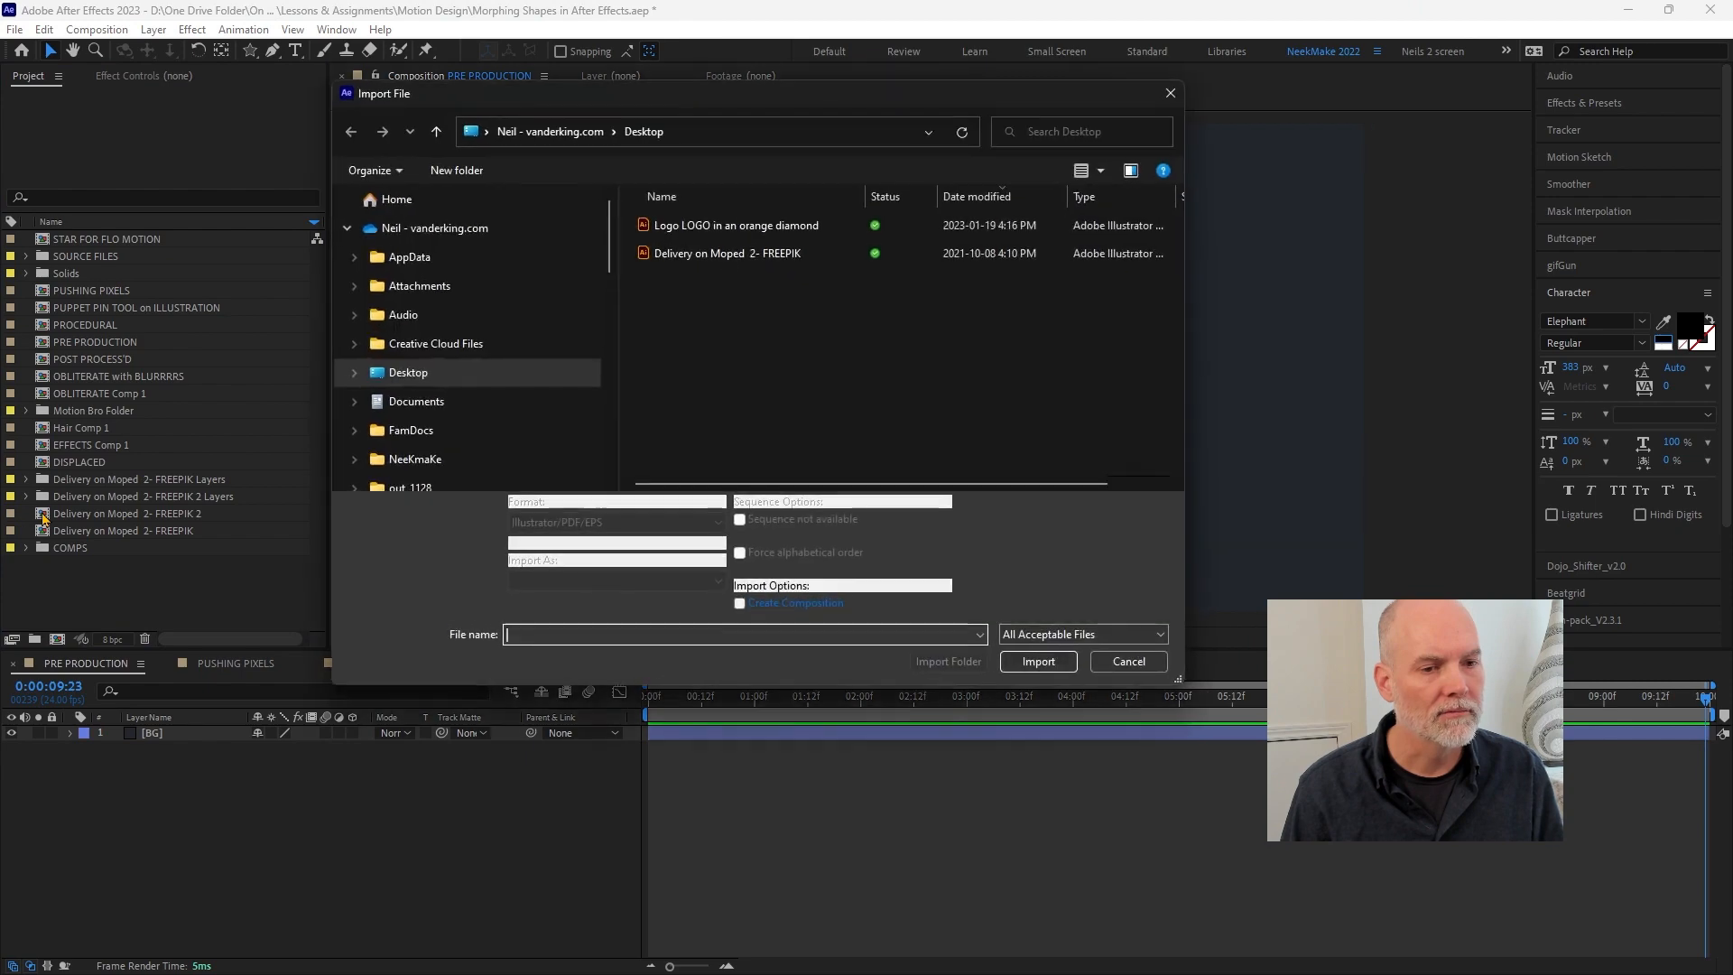
pyautogui.press('Escape')
pyautogui.click(42, 514)
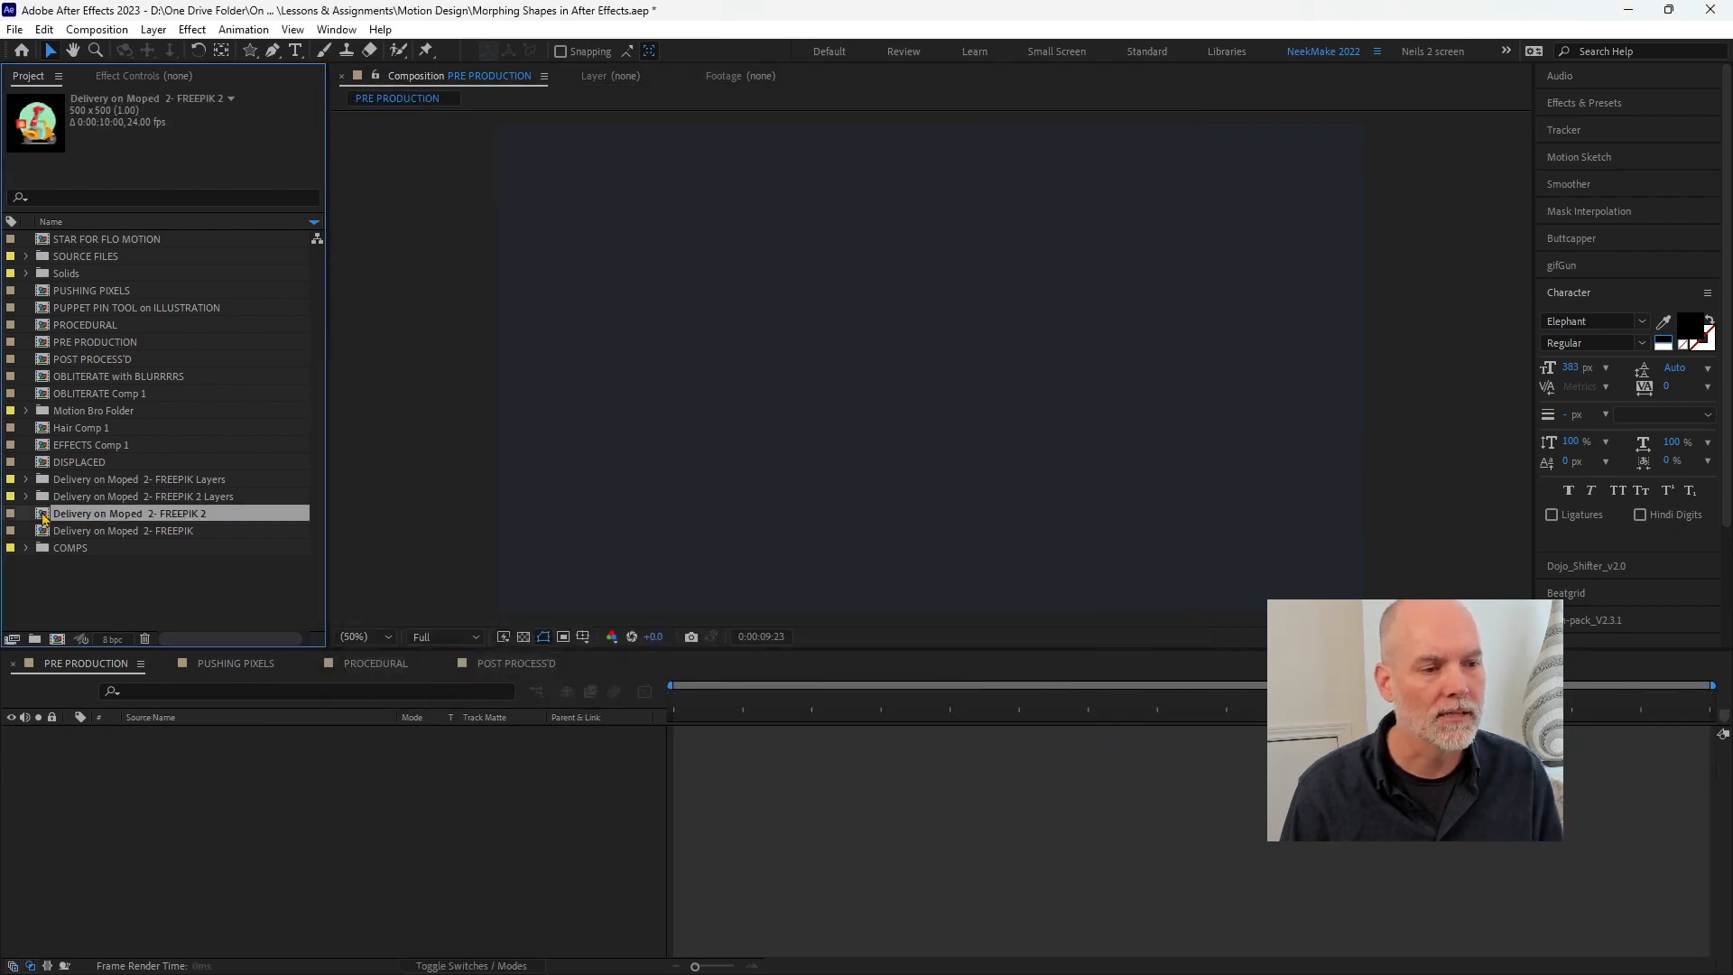
pyautogui.doubleClick(42, 514)
pyautogui.moveTo(207, 898); pyautogui.dragTo(142, 733)
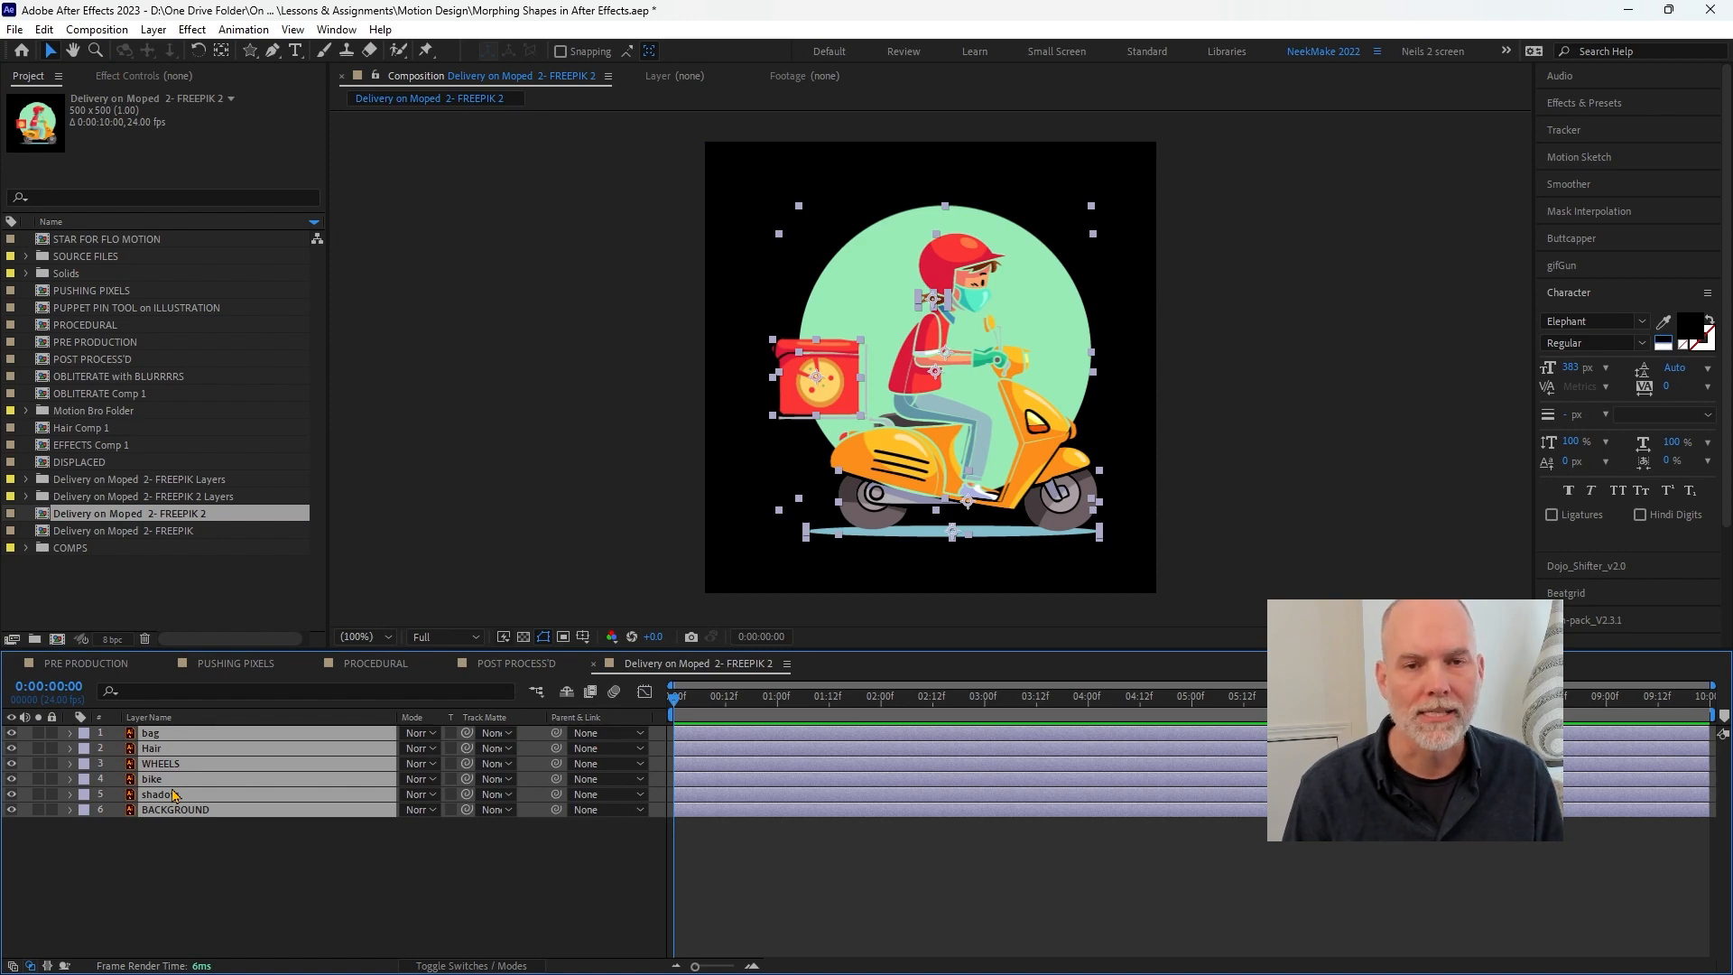
pyautogui.click(192, 840)
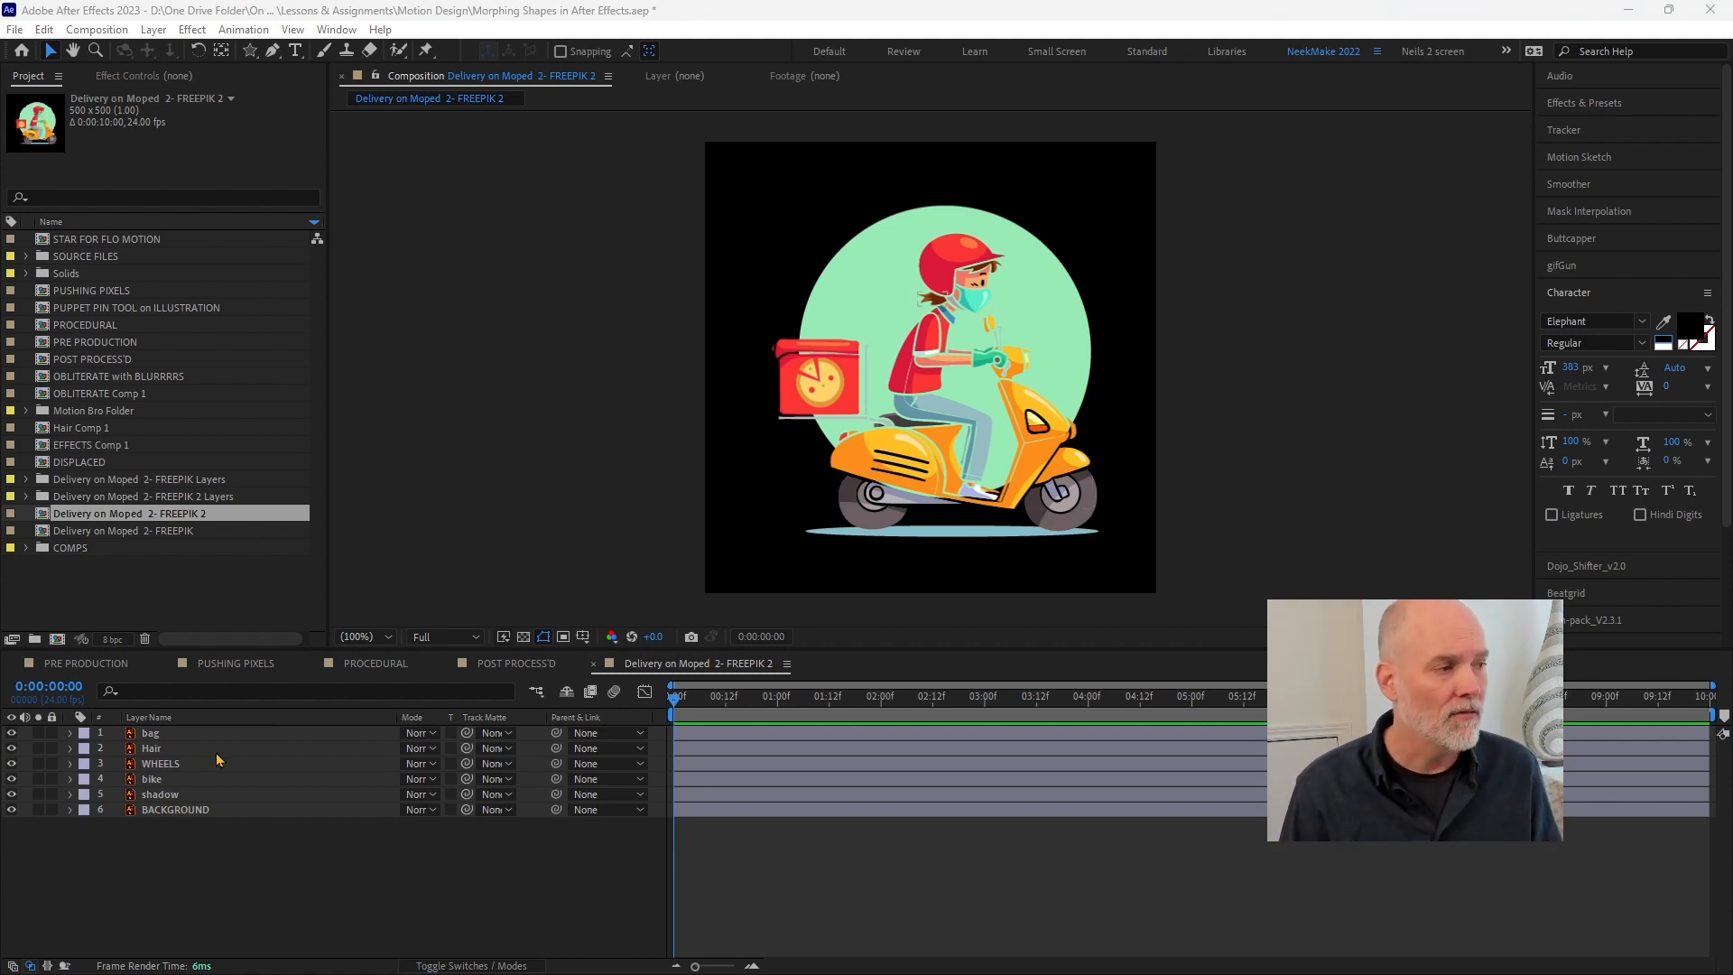
# - Select the Hair layer and expand it to examine its available properties
pyautogui.click(221, 582)
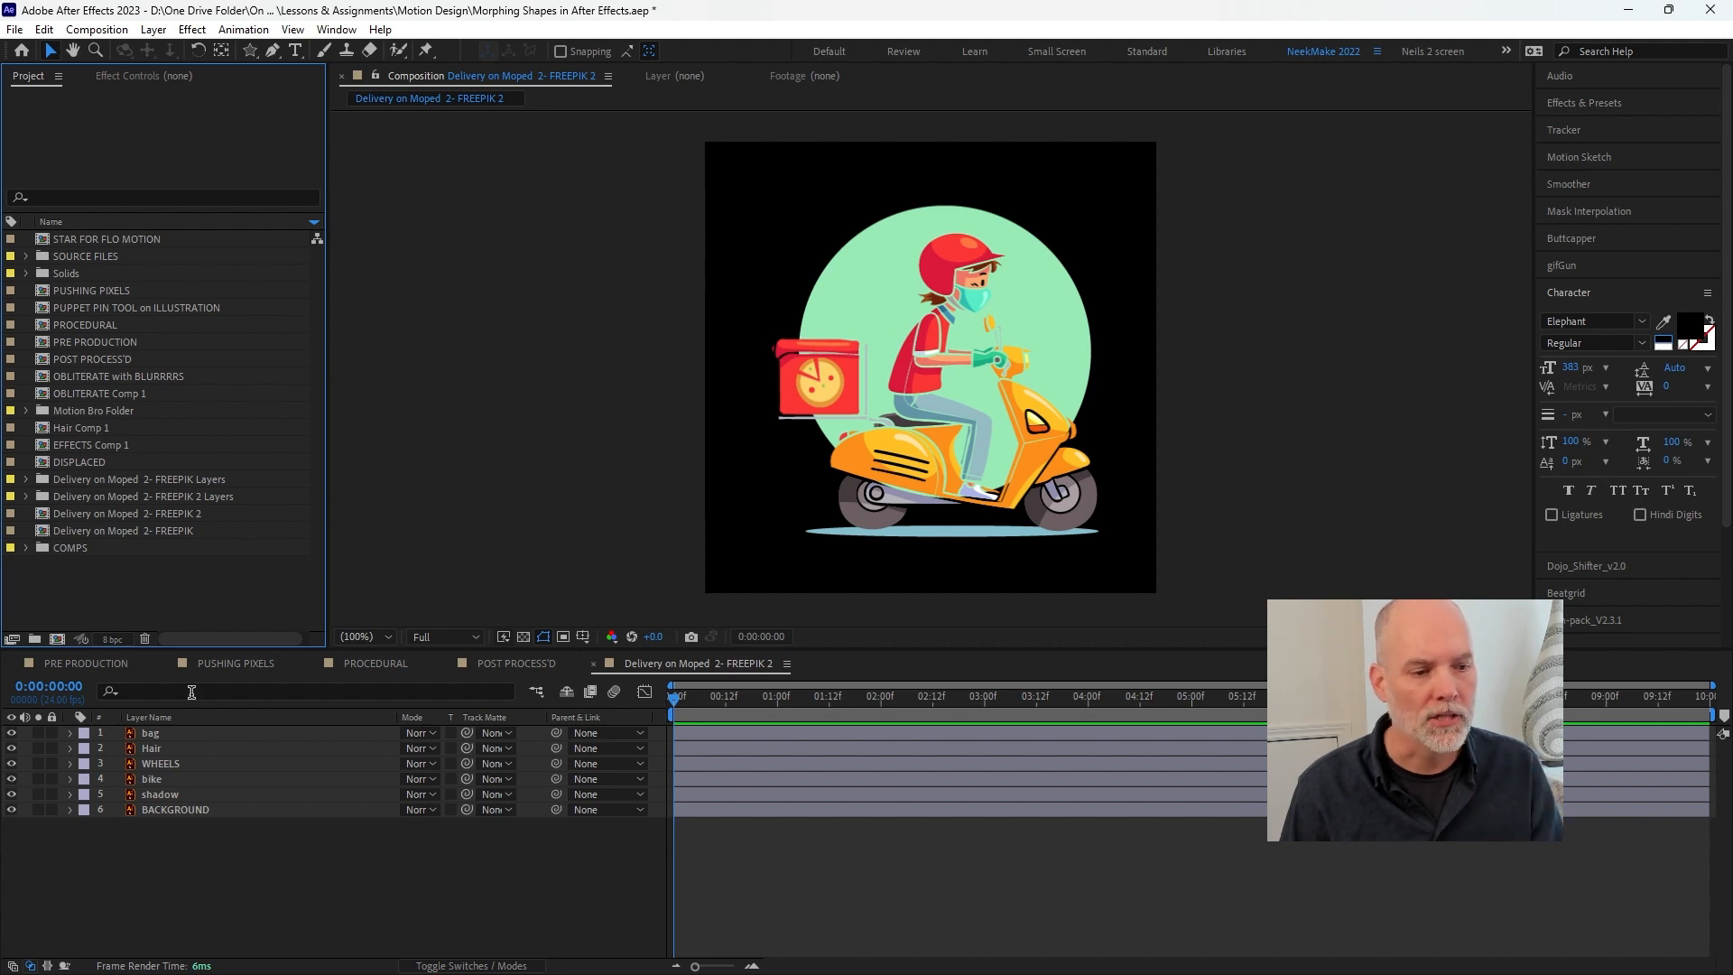
pyautogui.click(153, 734)
pyautogui.click(152, 748)
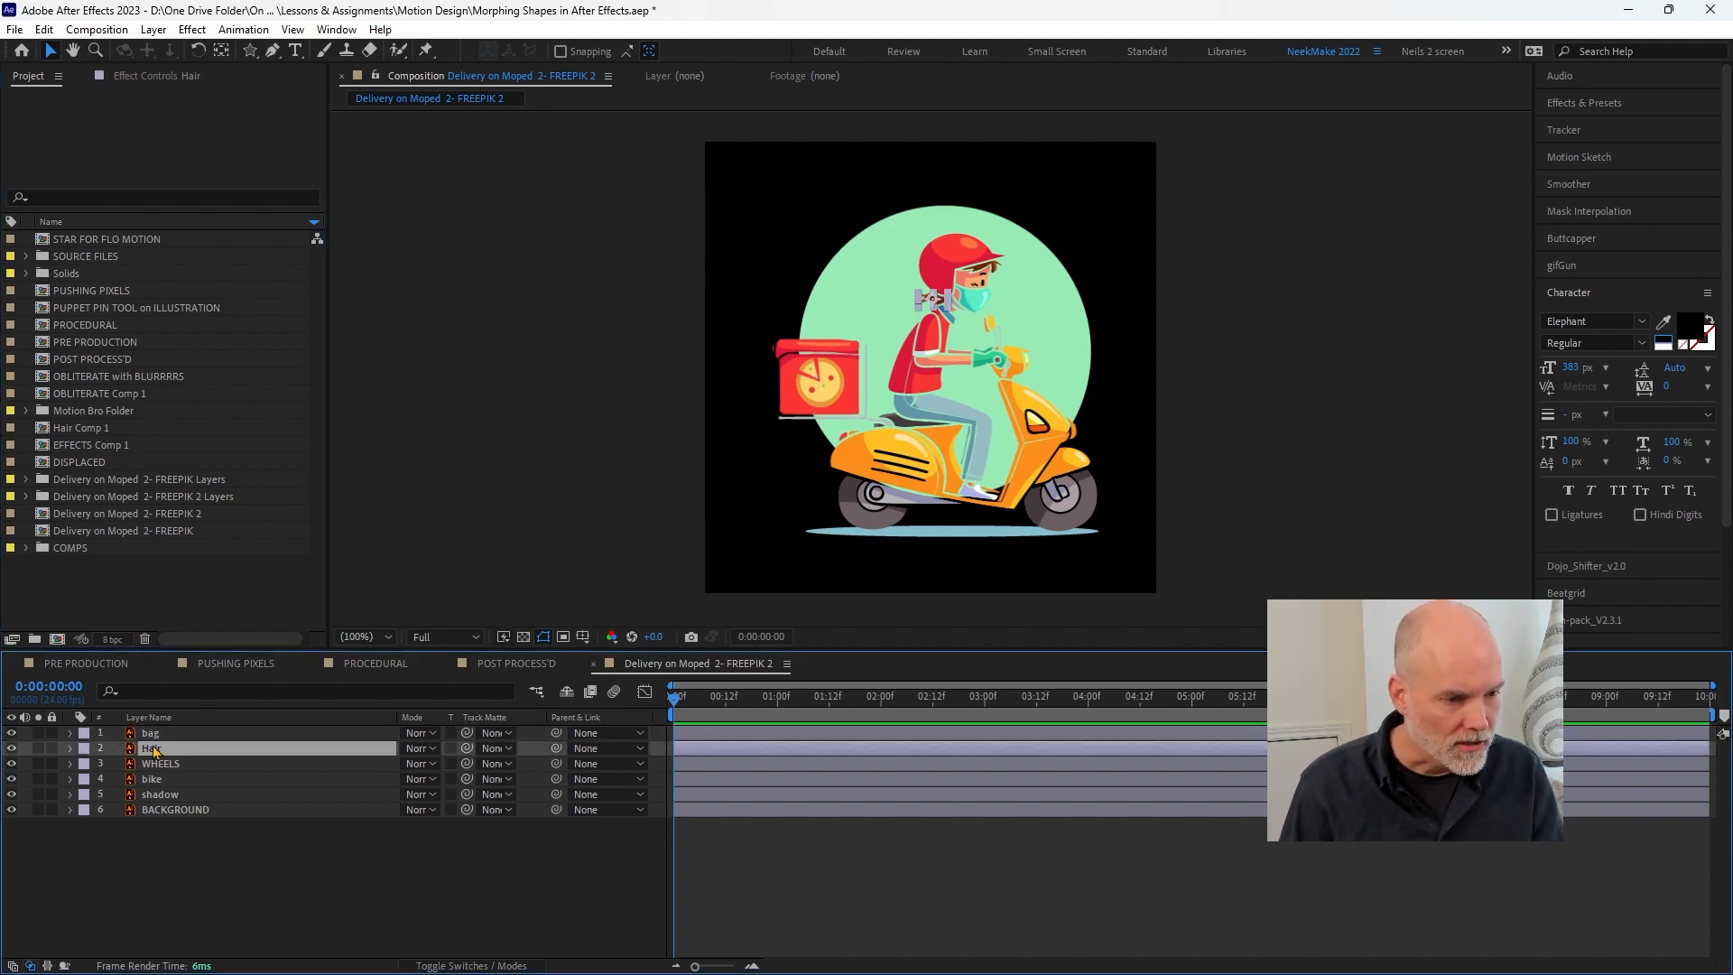
pyautogui.click(70, 748)
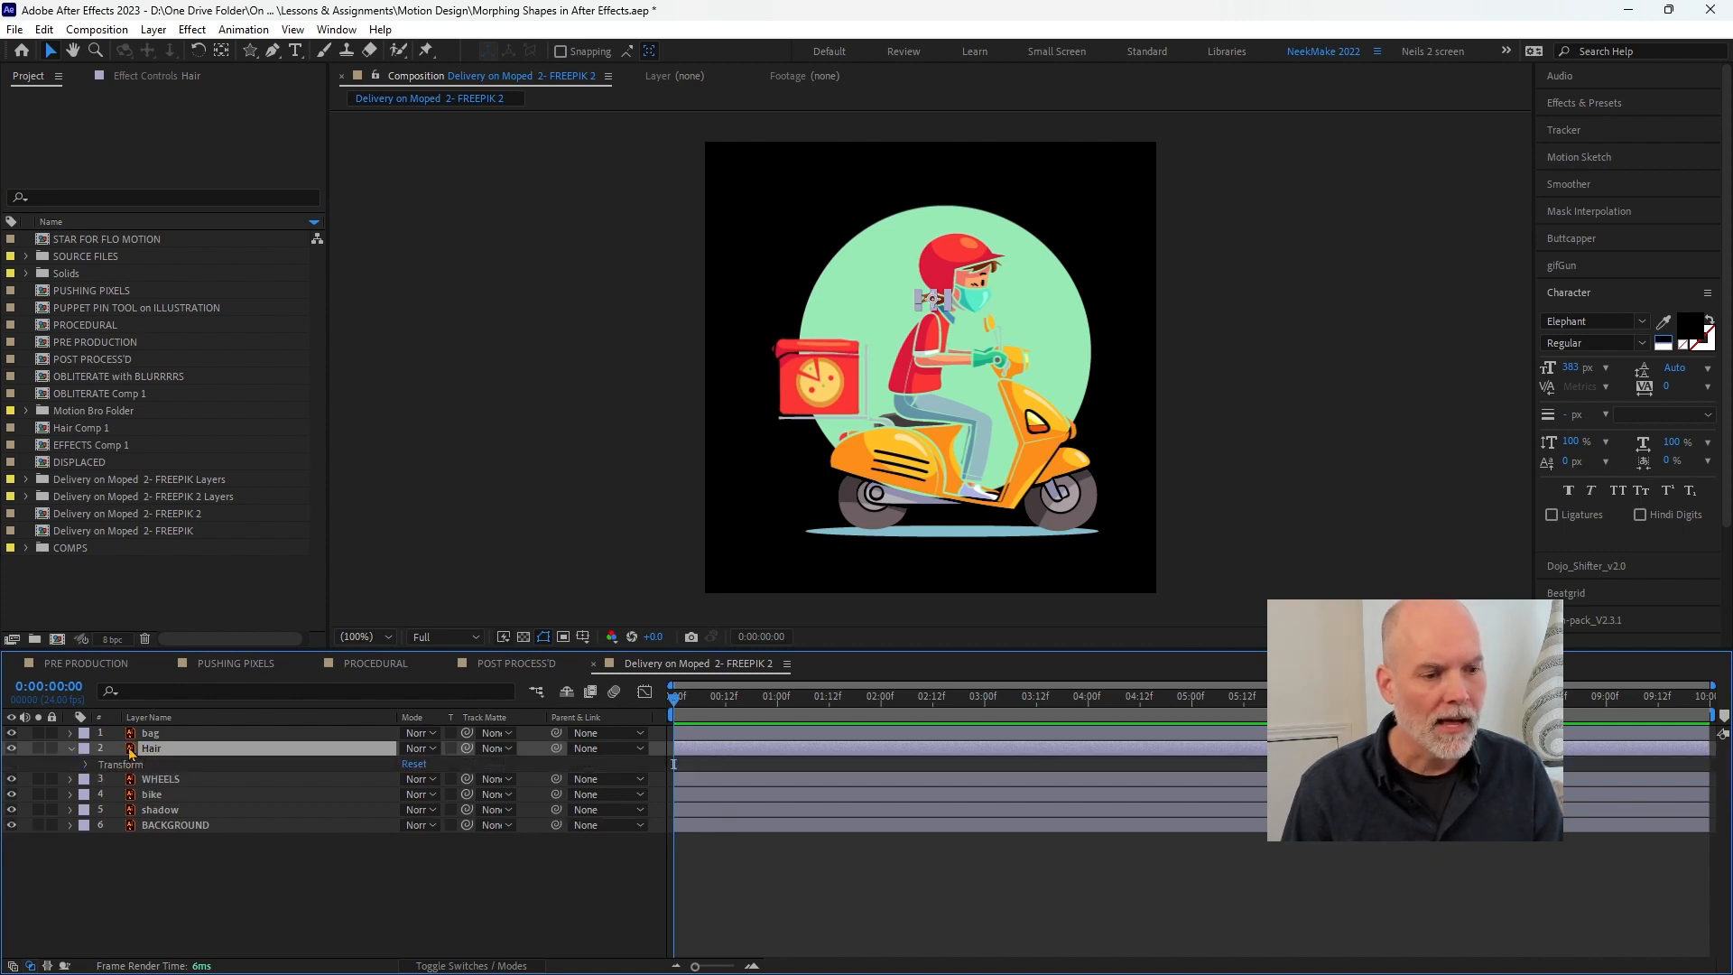
pyautogui.hotkey('alt', 'Tab')
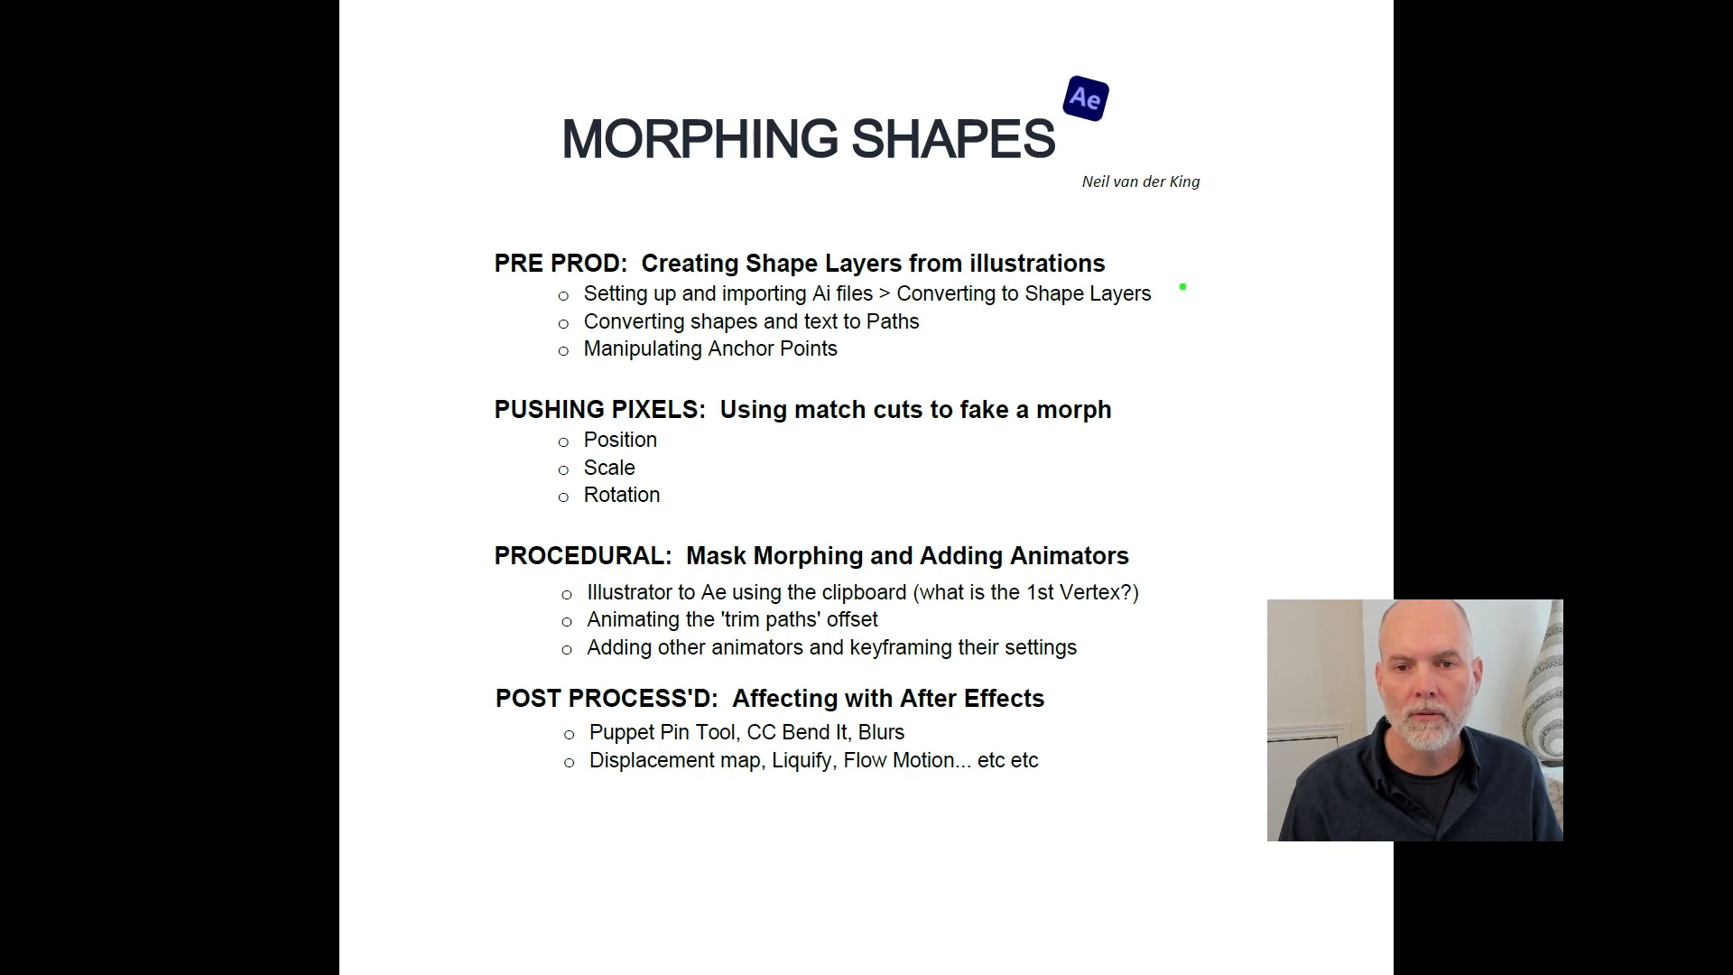
pyautogui.moveTo(1178, 279)
pyautogui.mouseDown()
pyautogui.moveTo(1095, 263)
pyautogui.moveTo(898, 264)
pyautogui.moveTo(839, 307)
pyautogui.moveTo(1268, 316)
pyautogui.moveTo(993, 251)
pyautogui.mouseUp()
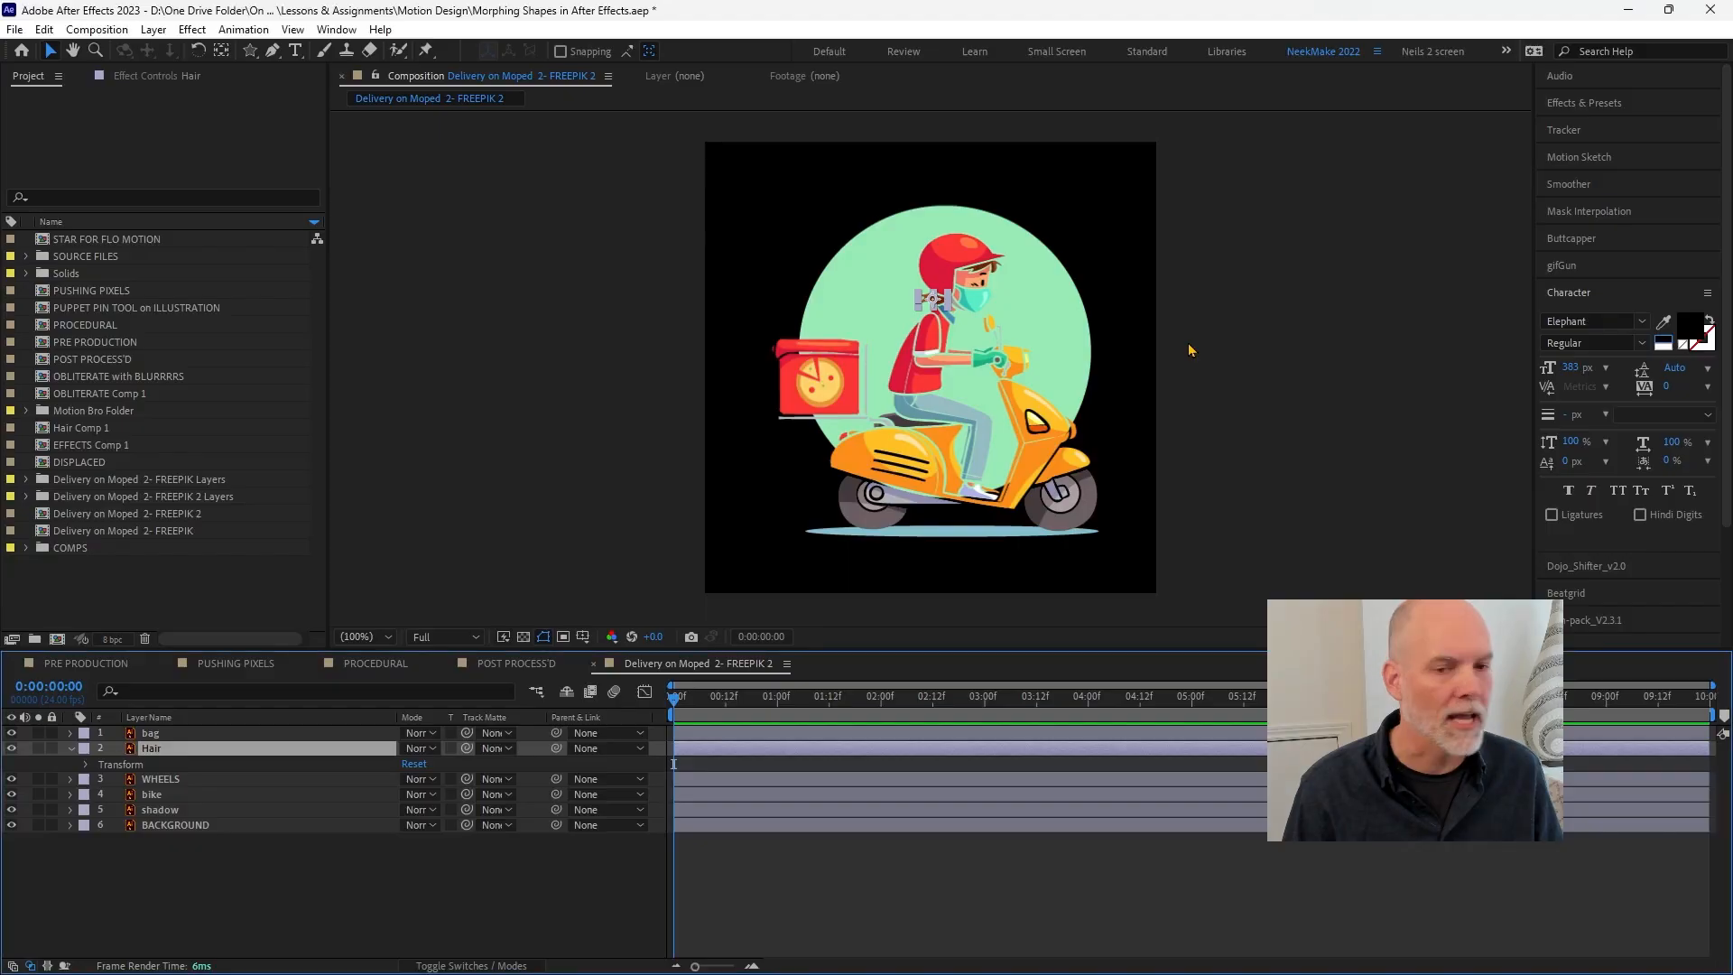
# - Create shapes from the Hair vector layer and collapse the original Hair layer
pyautogui.rightClick(146, 751)
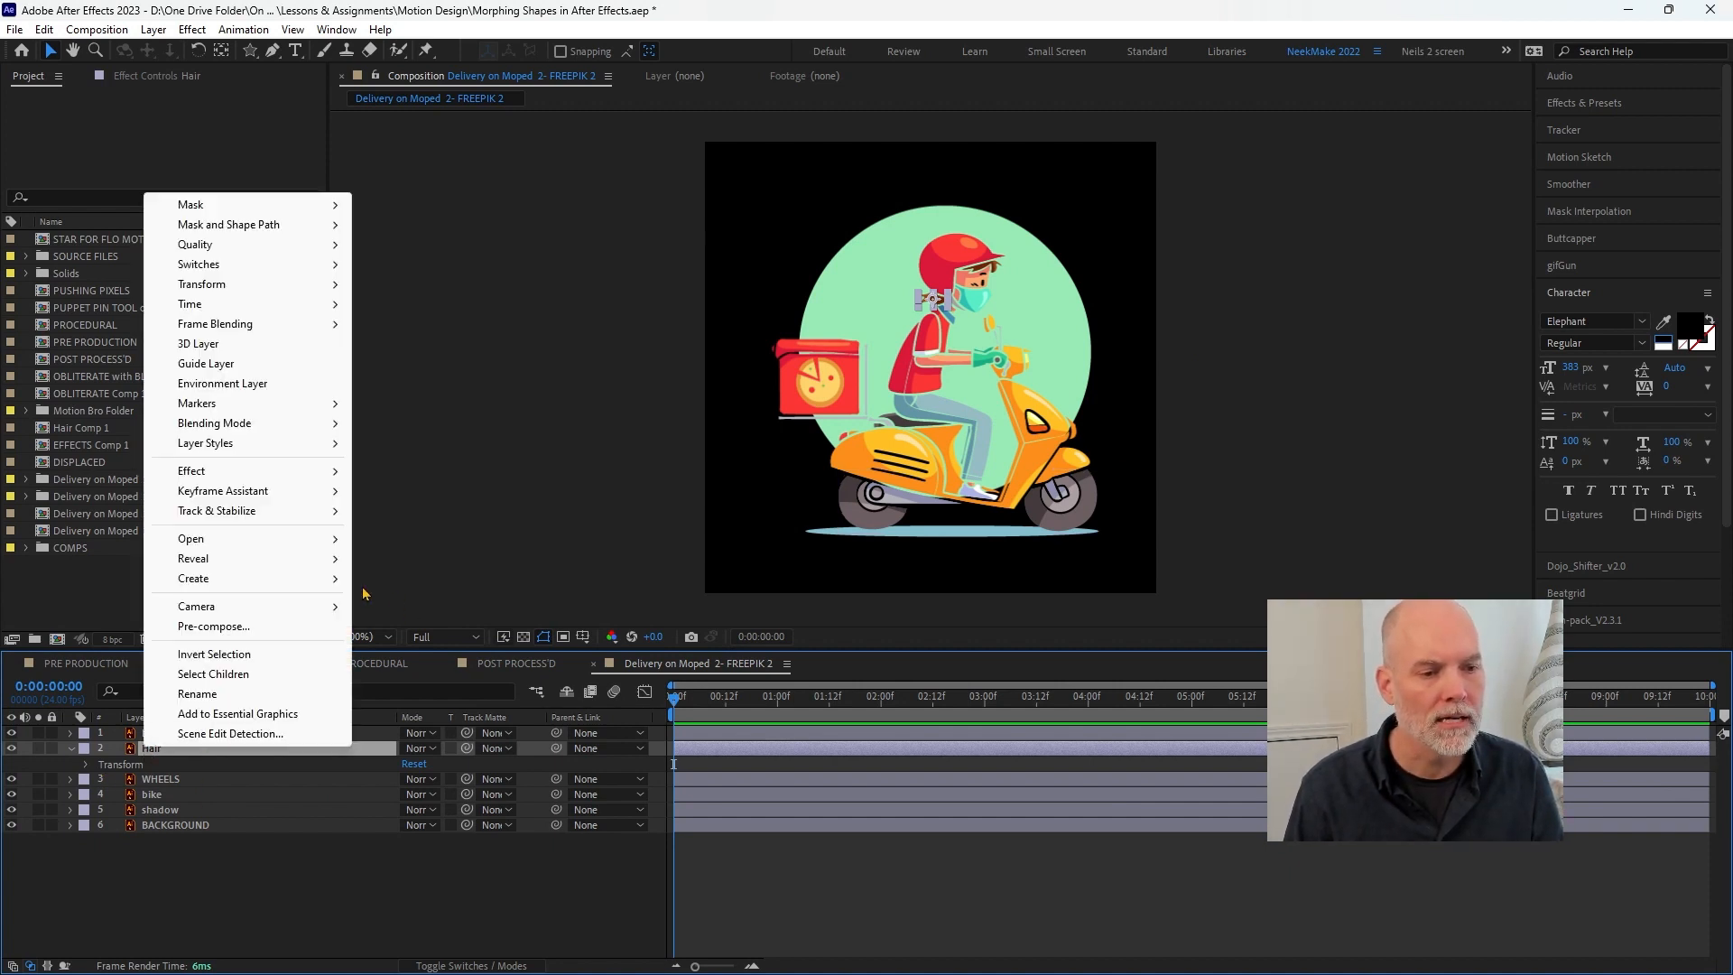
pyautogui.moveTo(329, 579)
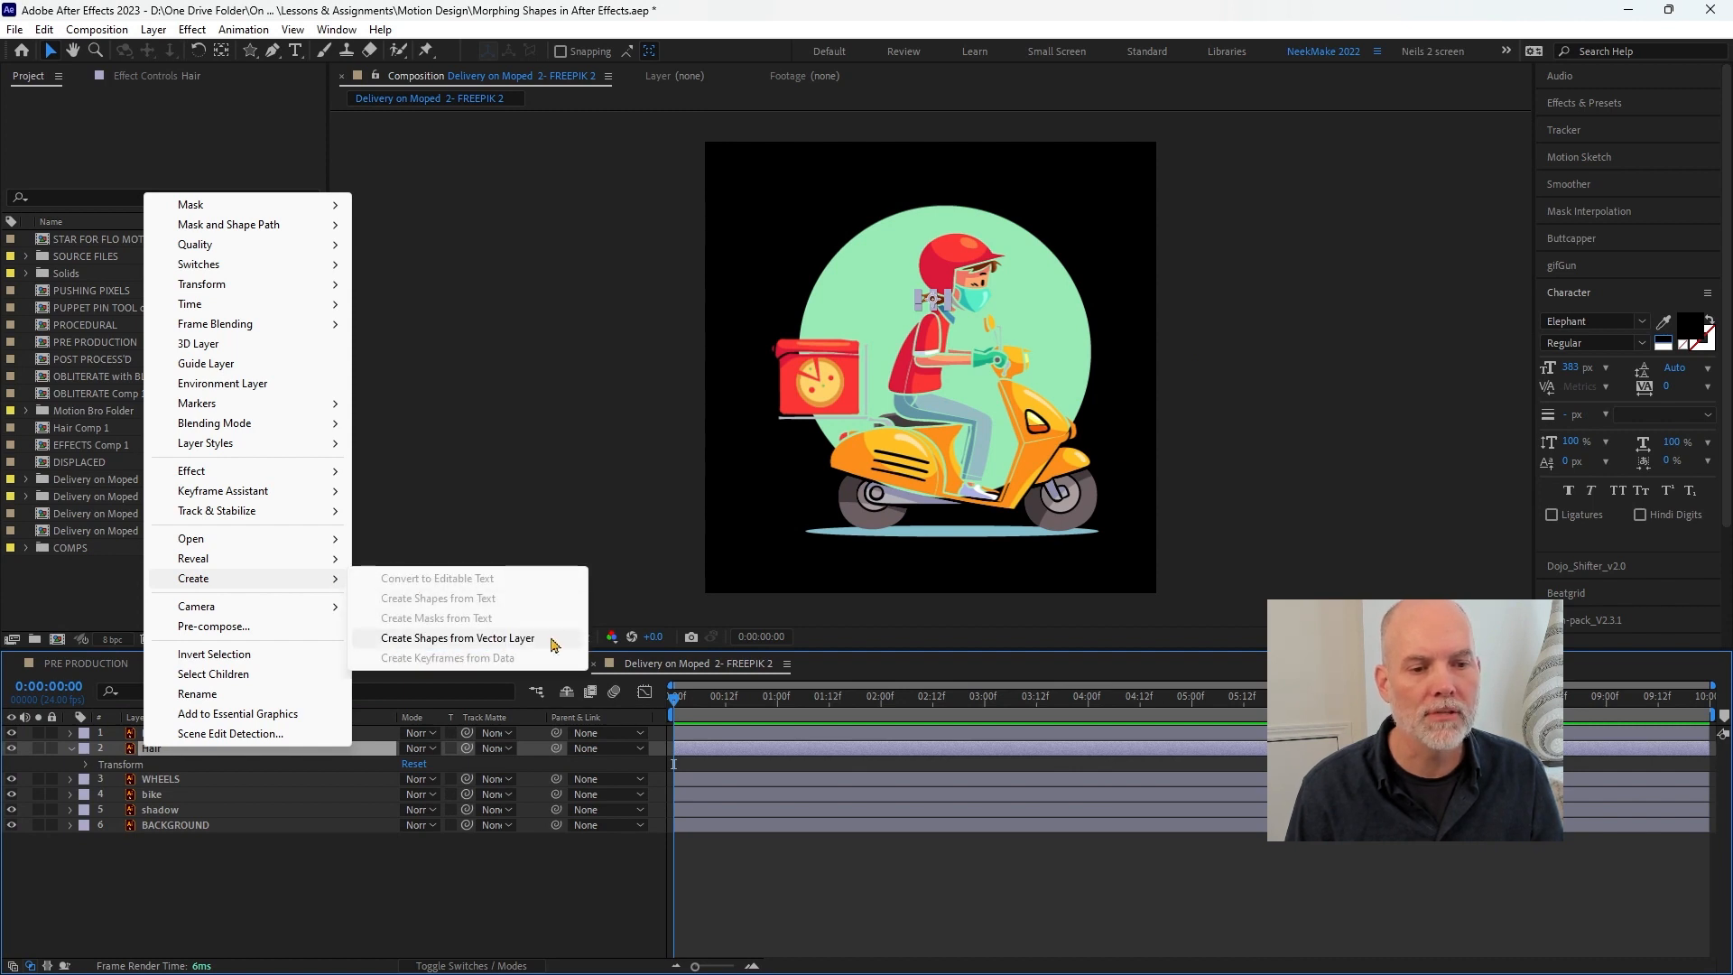
pyautogui.click(554, 644)
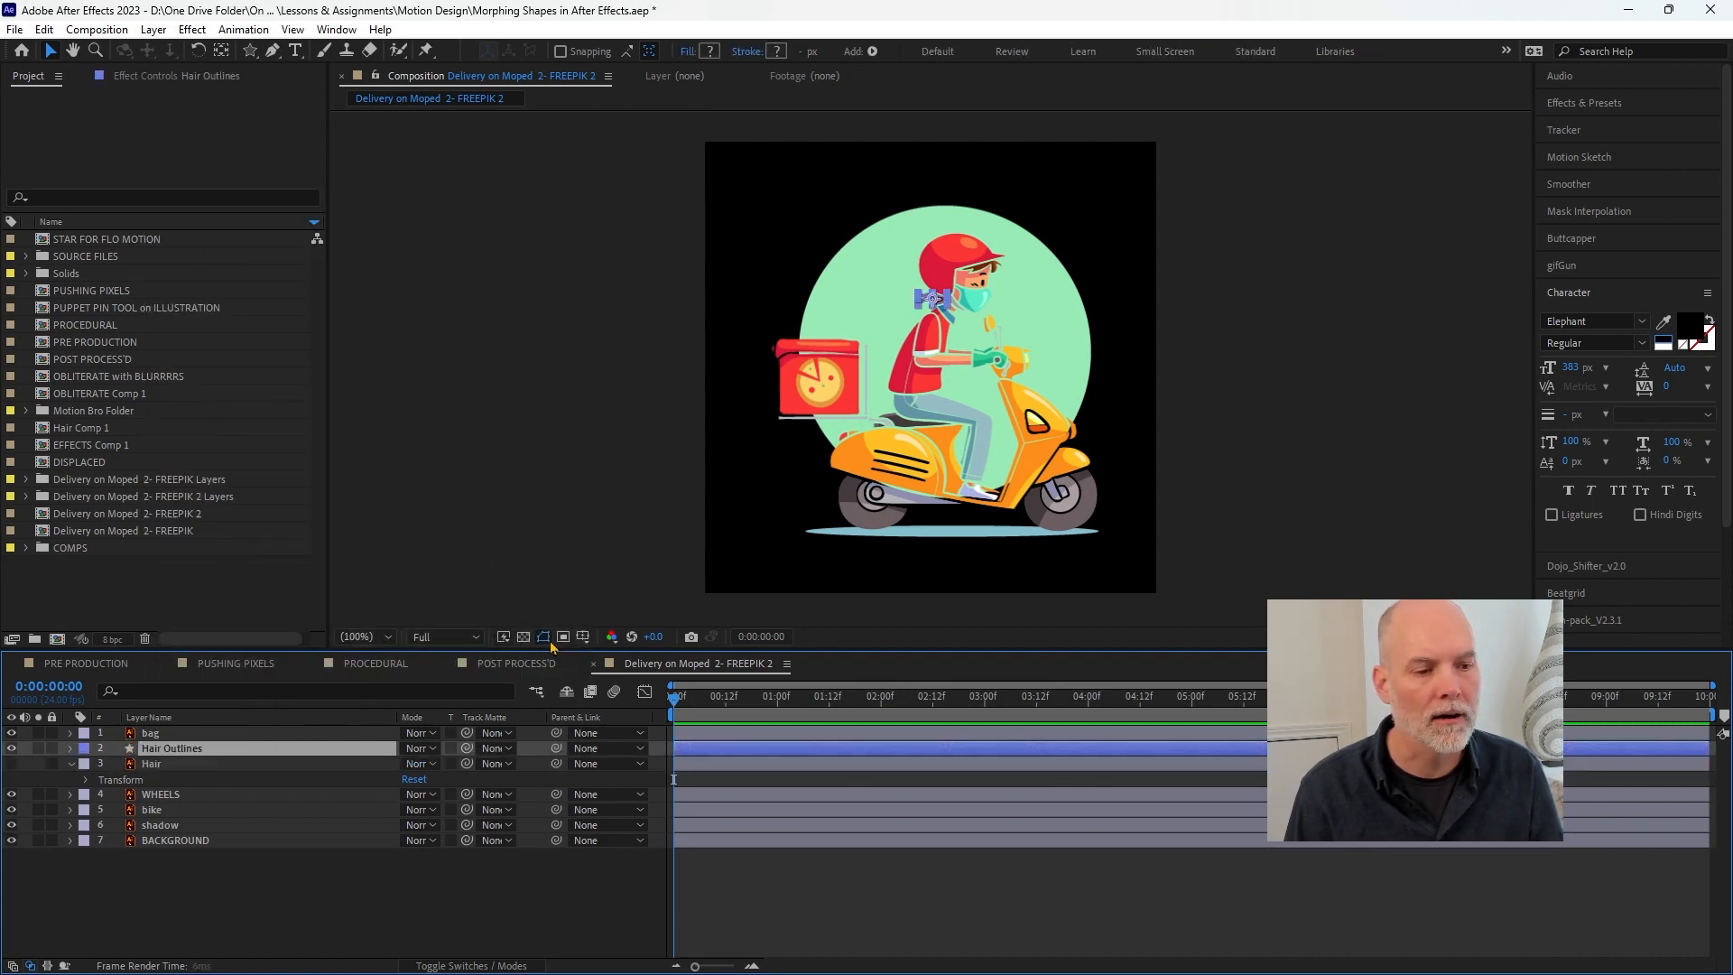
pyautogui.click(149, 766)
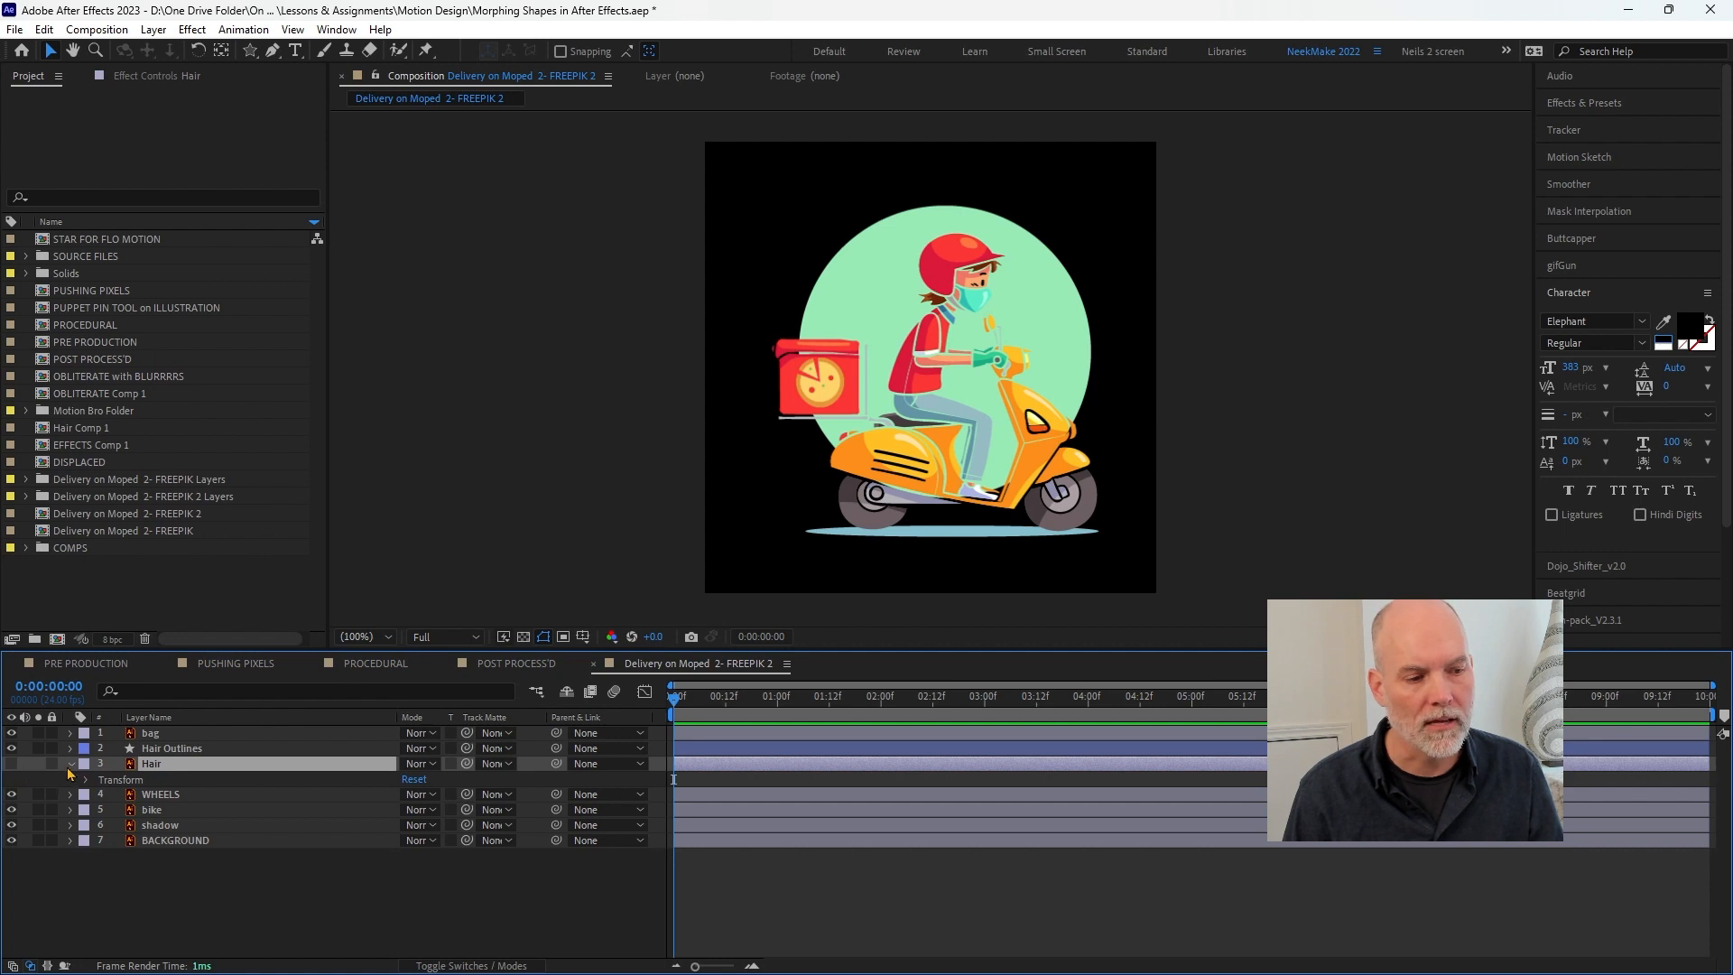
pyautogui.click(72, 764)
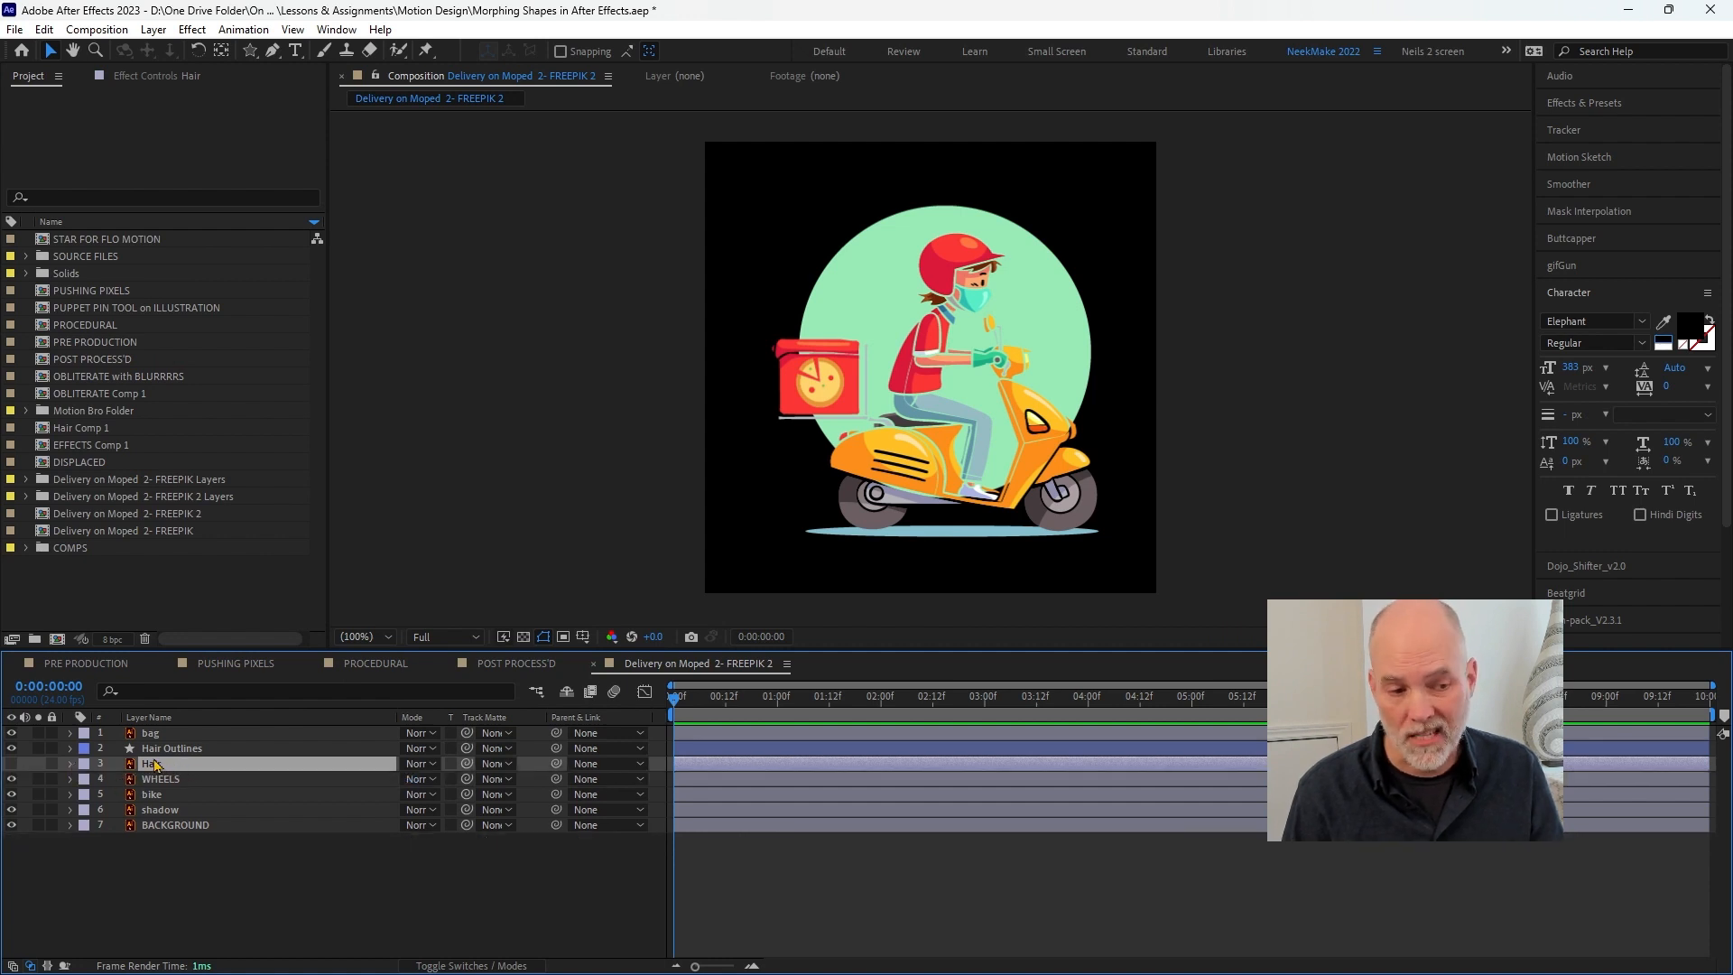
# - Expand the contents of the Hair Outlines shape layer and select Group 1
pyautogui.click(72, 750)
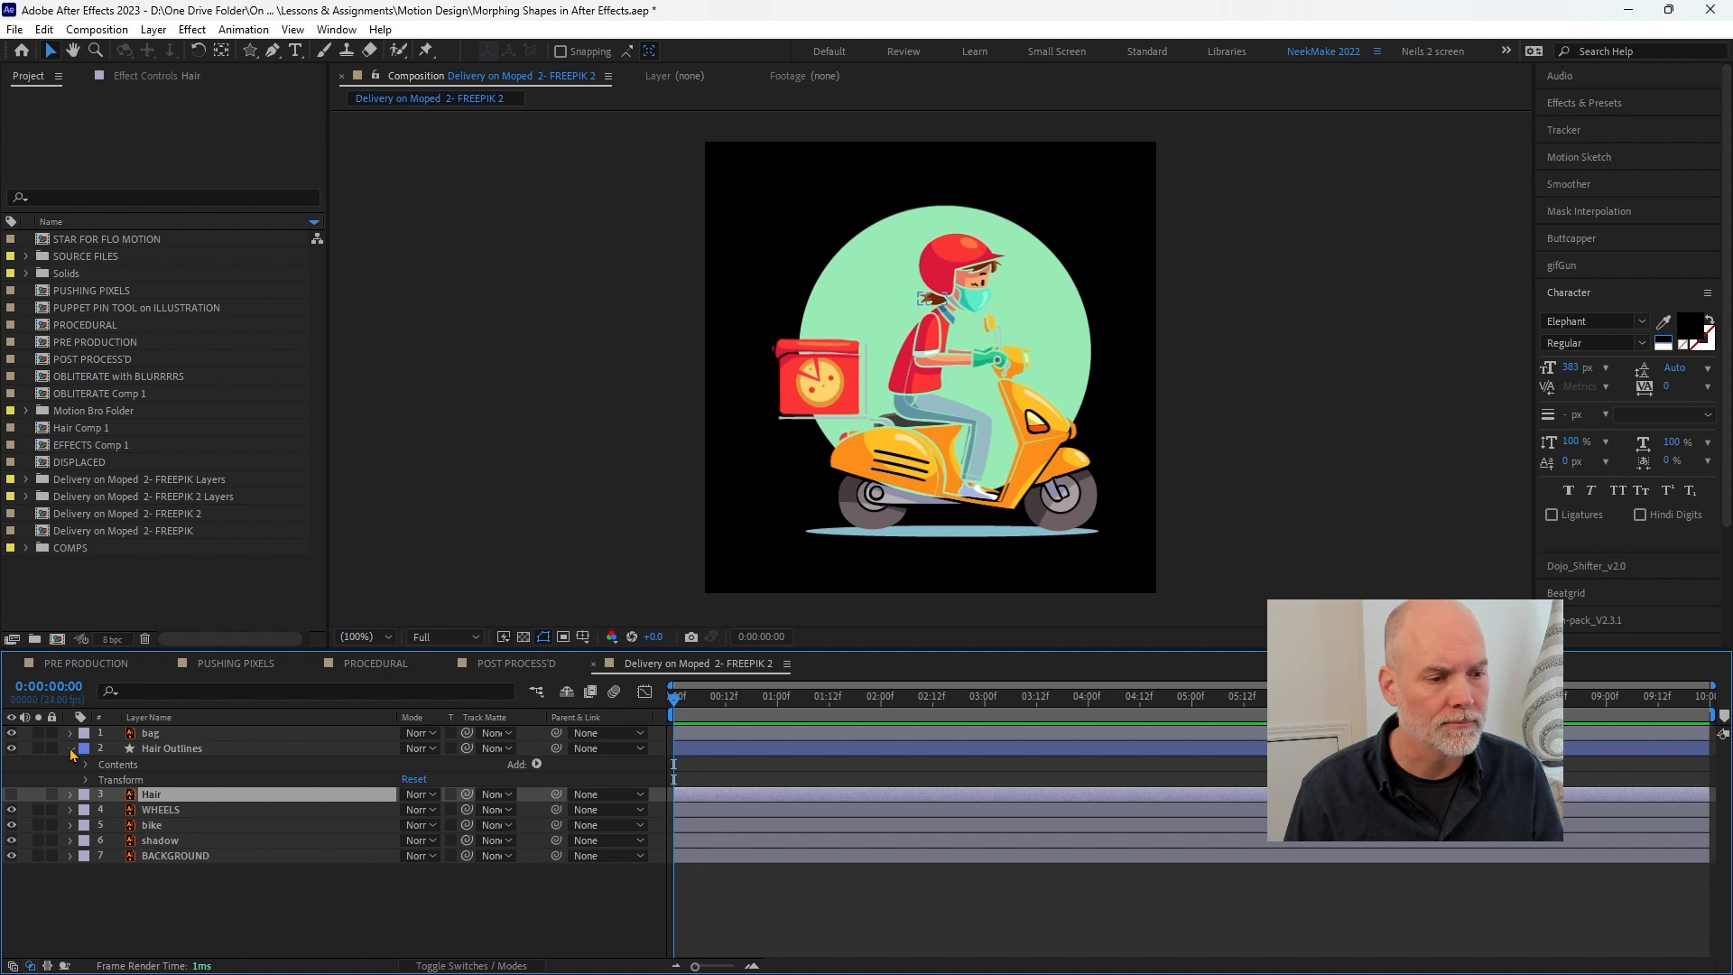
pyautogui.click(207, 750)
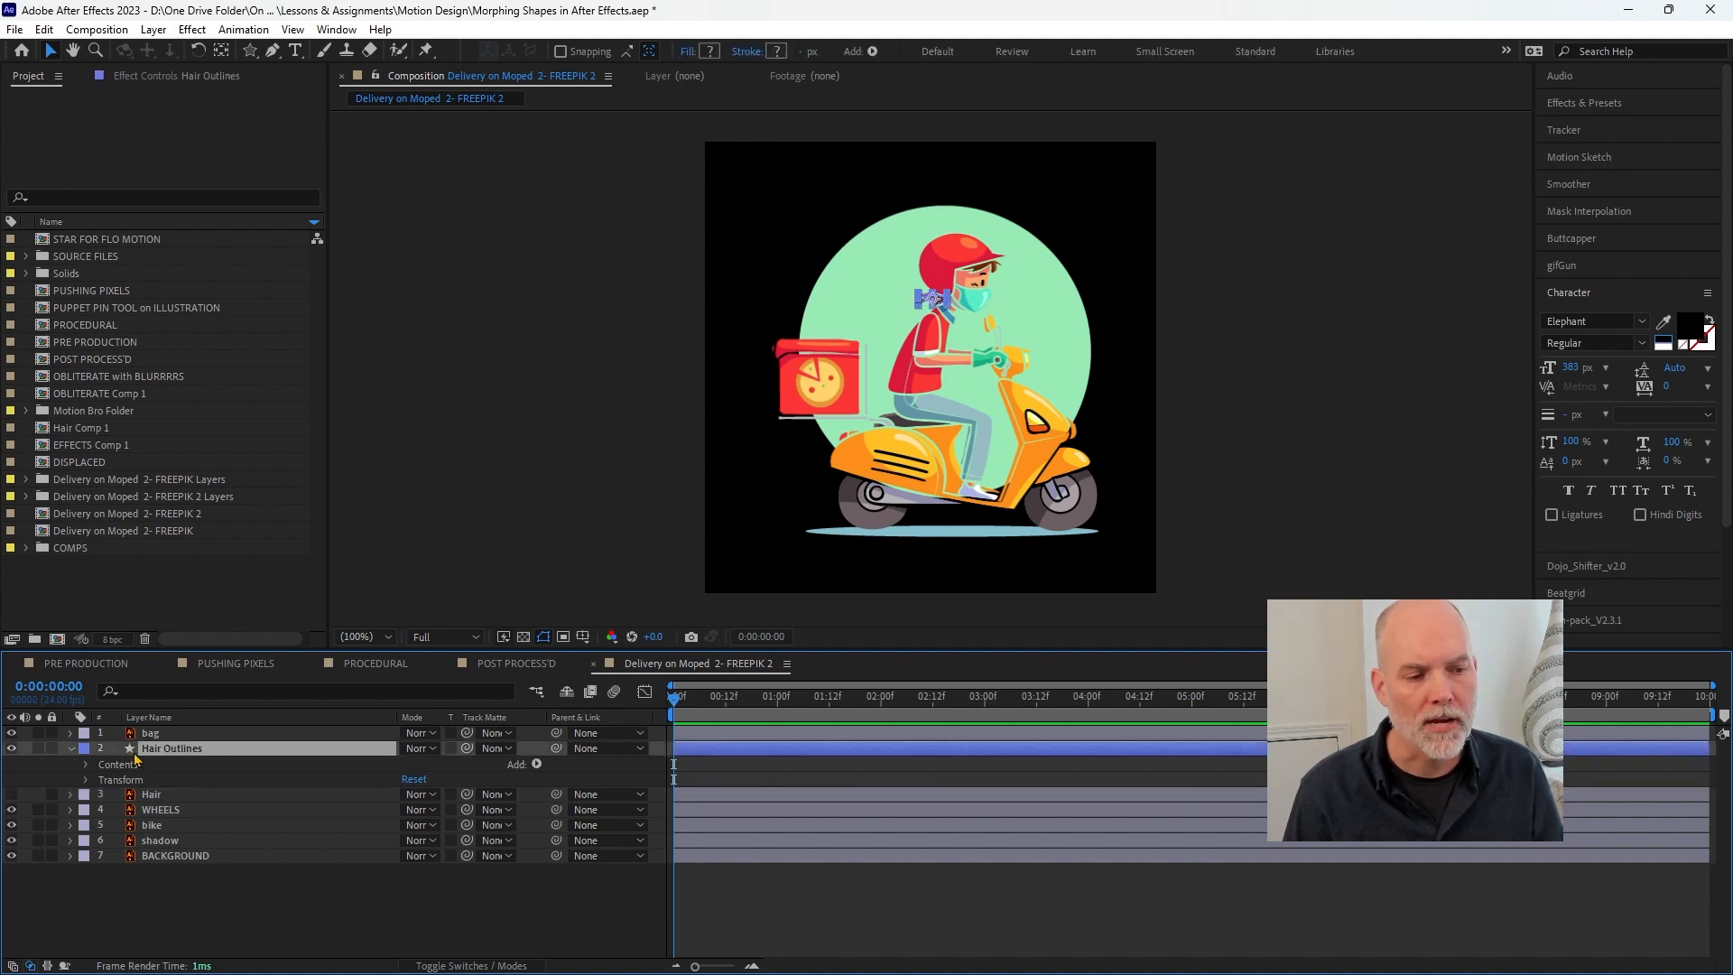
pyautogui.click(88, 765)
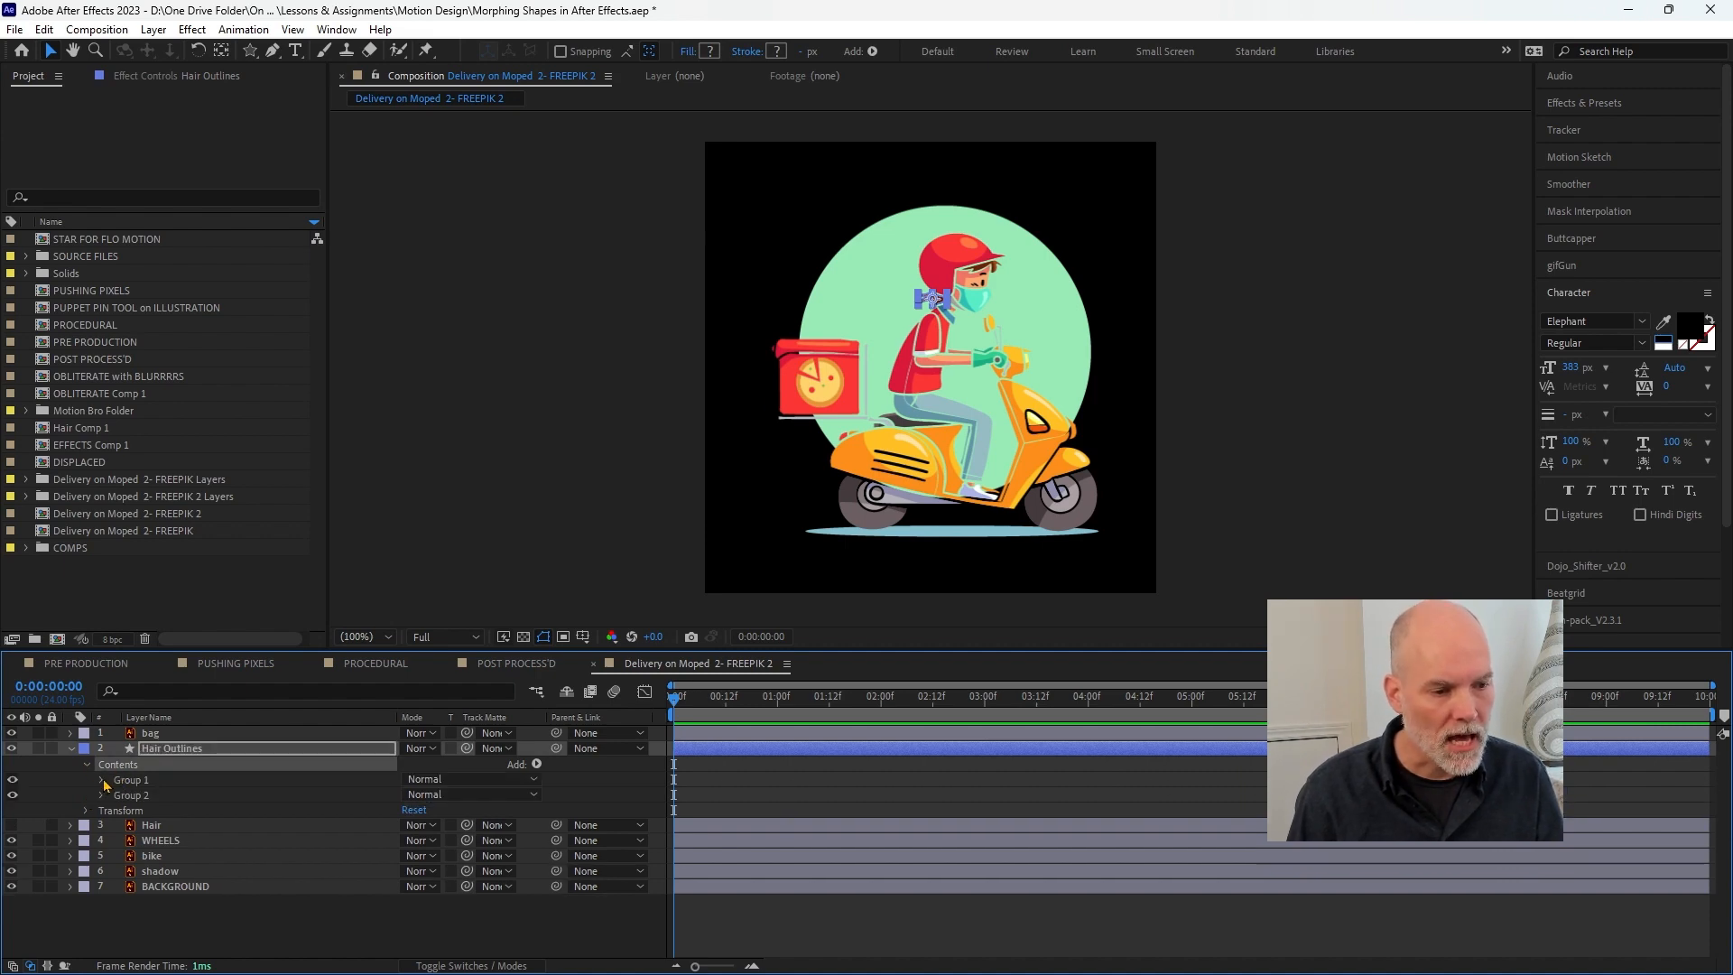
pyautogui.click(128, 780)
# - Examine the hair up close, hiding and showing Group 1 and Group 2 in turn to identify their shapes
pyautogui.scroll(2, 939, 300)
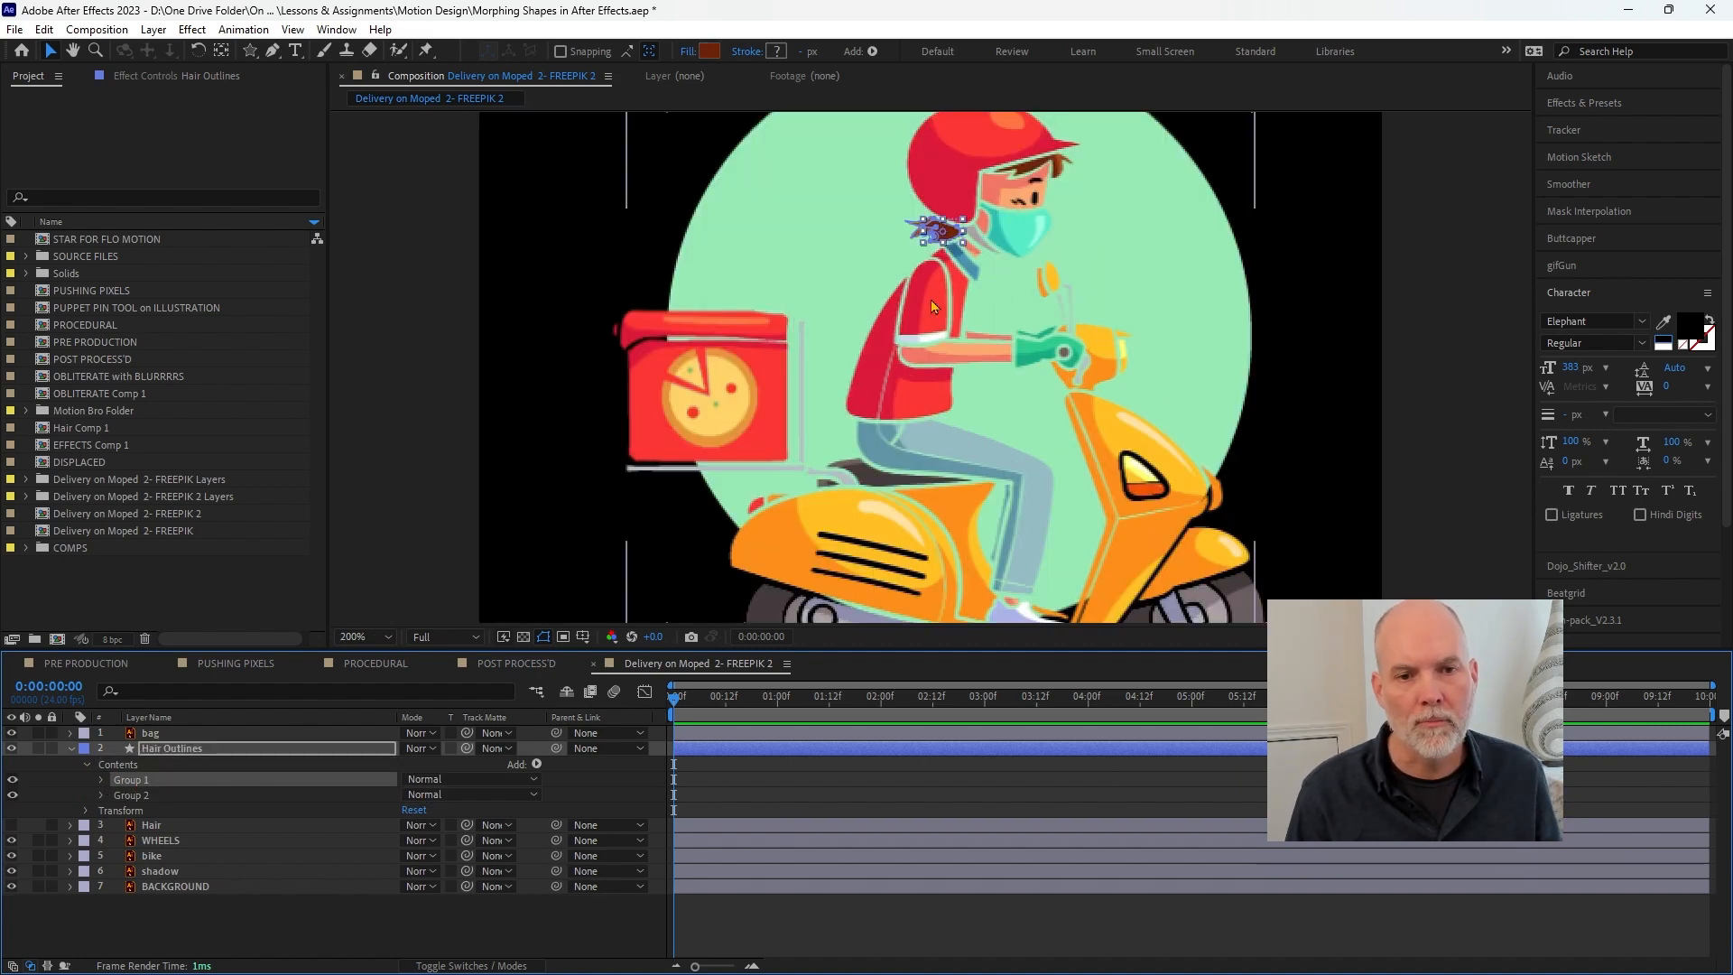
pyautogui.press('space')
pyautogui.moveTo(941, 222); pyautogui.dragTo(897, 565)
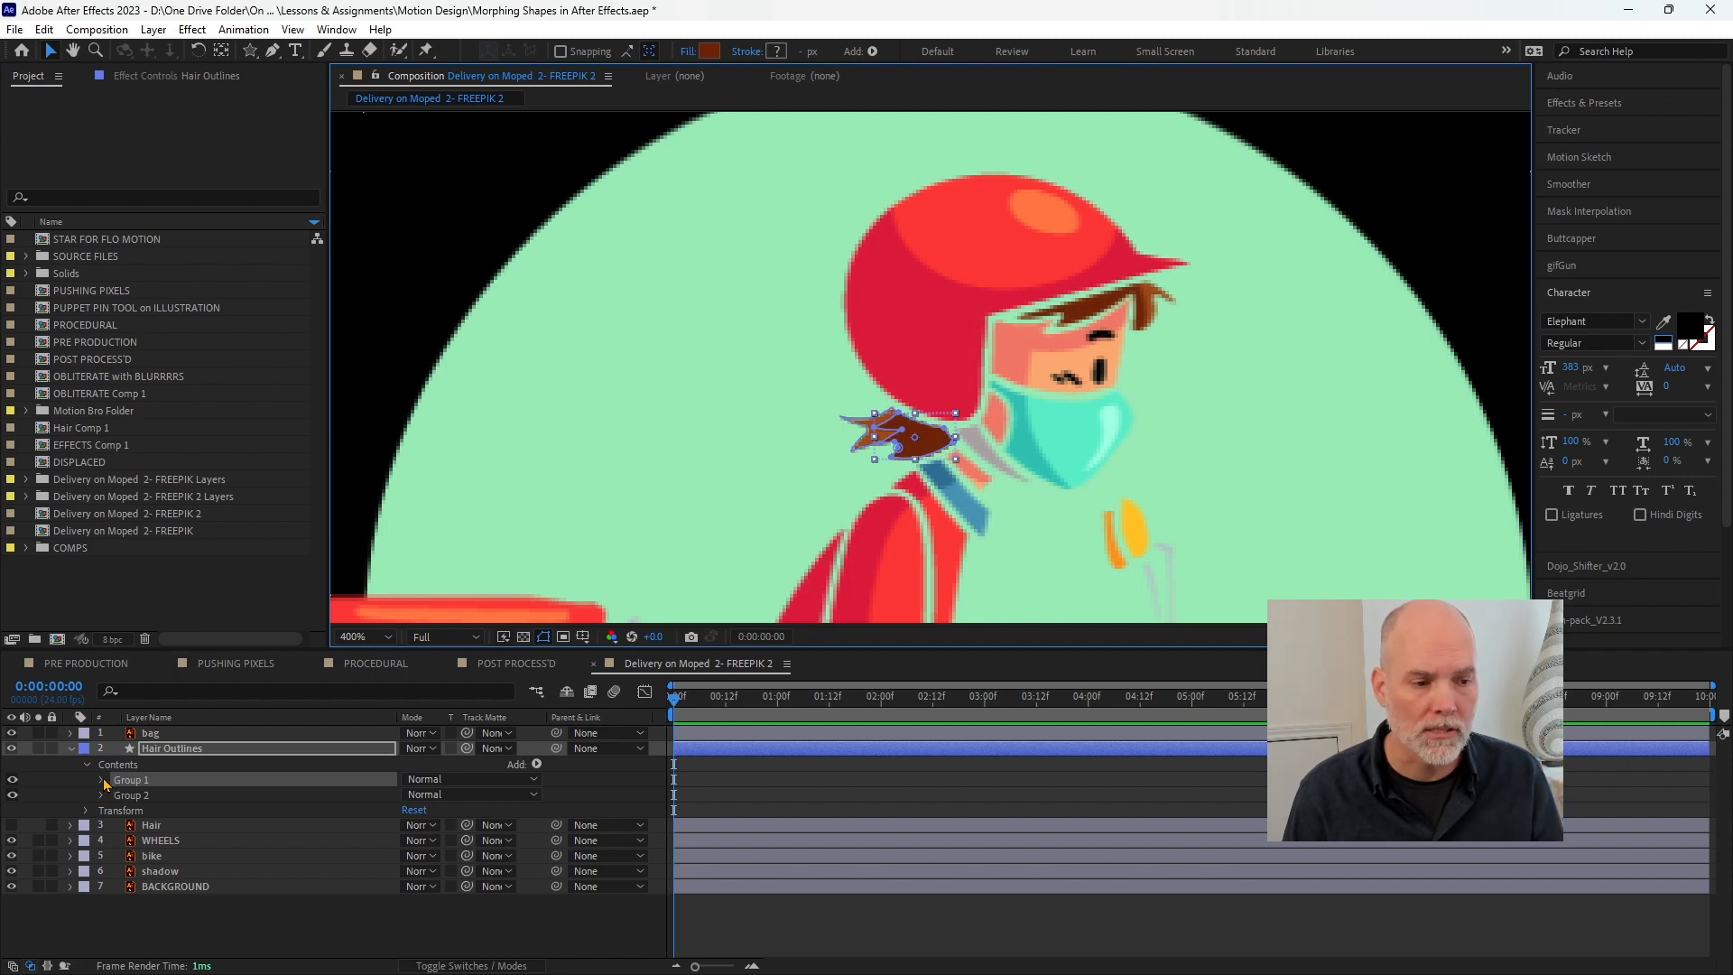
pyautogui.click(12, 780)
pyautogui.click(12, 780)
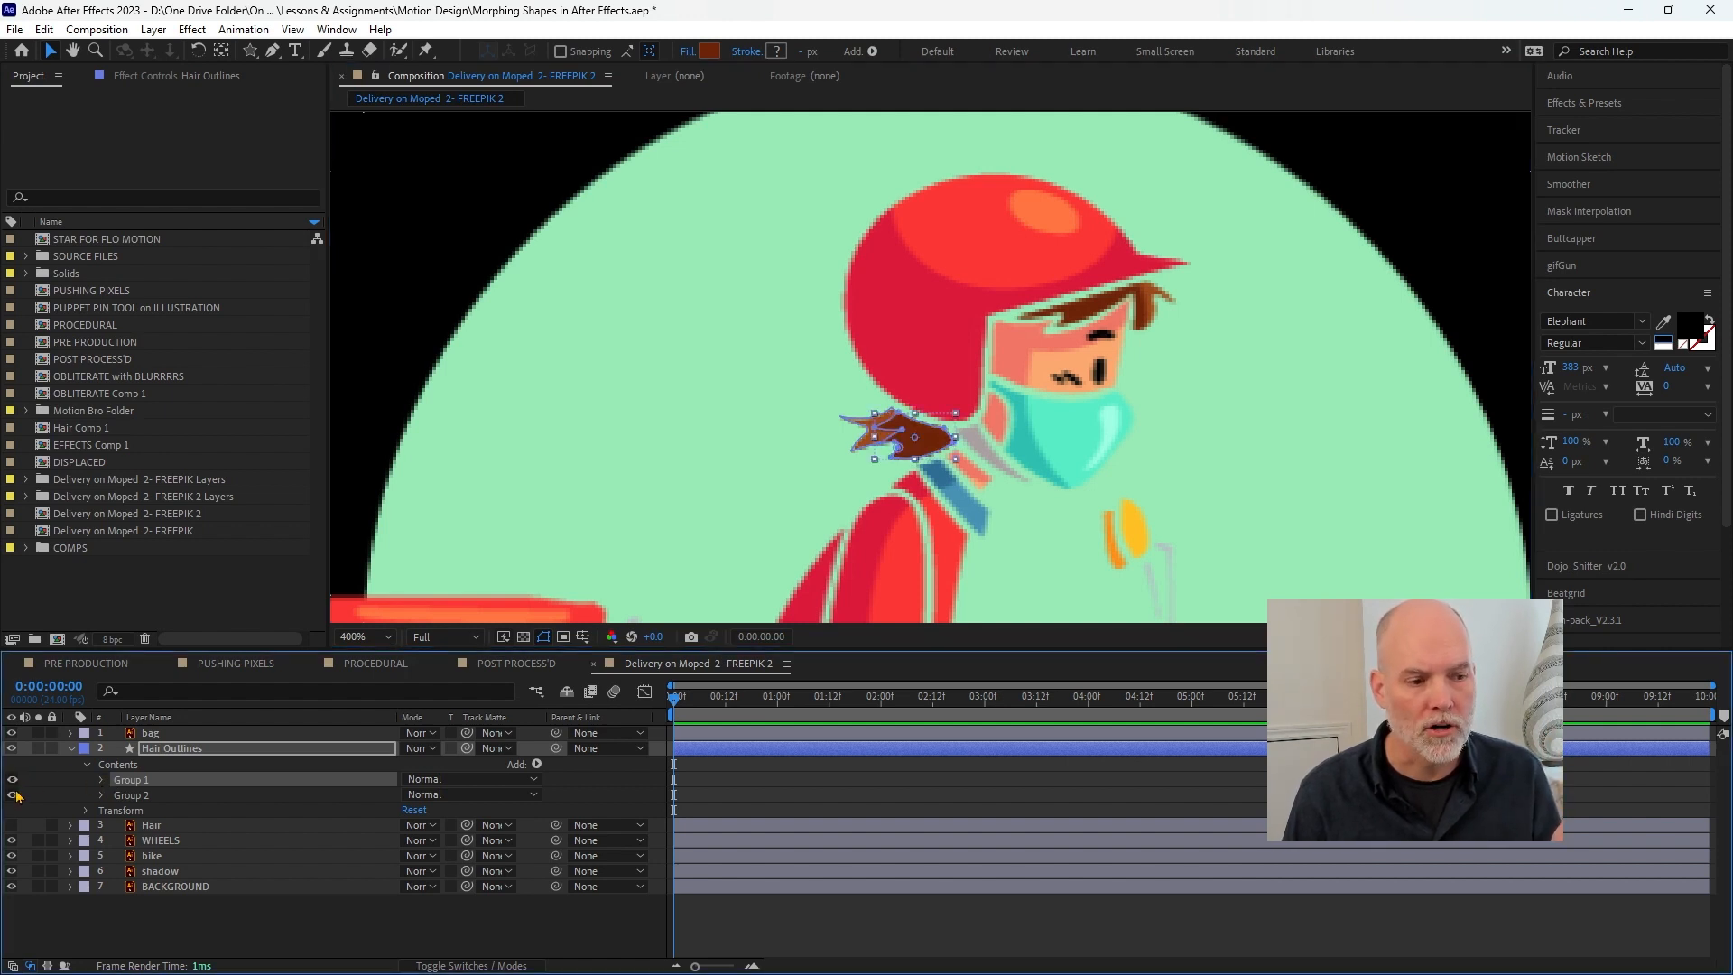
pyautogui.click(11, 795)
pyautogui.click(13, 796)
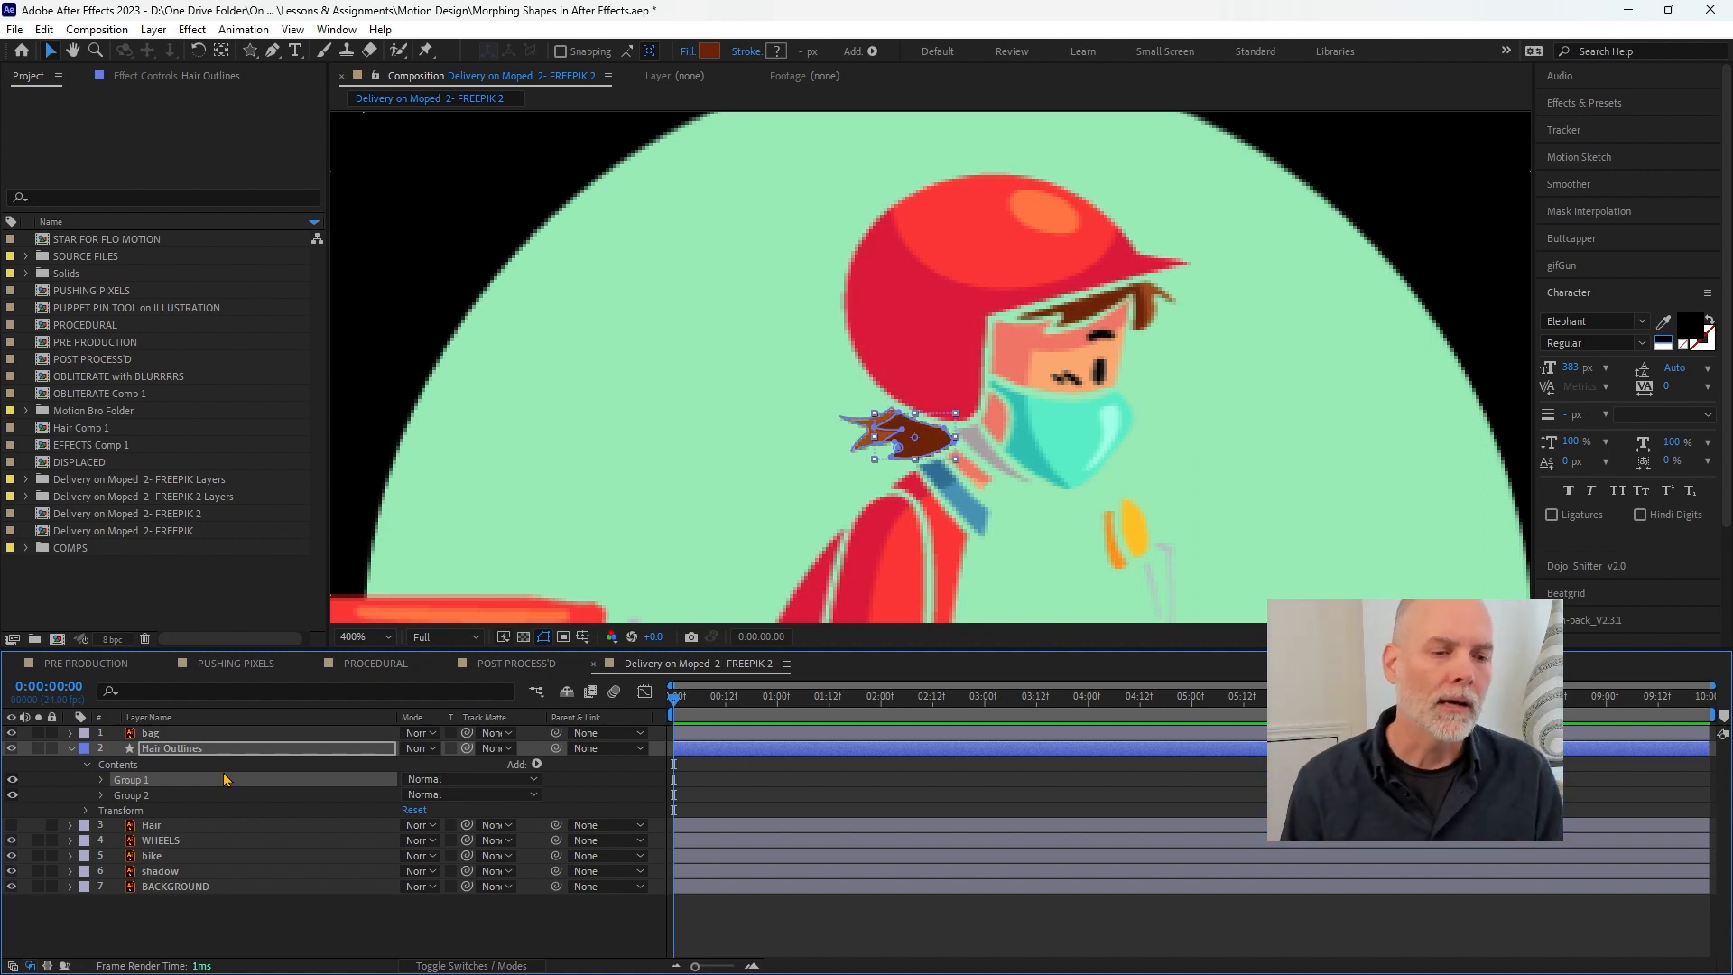
pyautogui.click(594, 783)
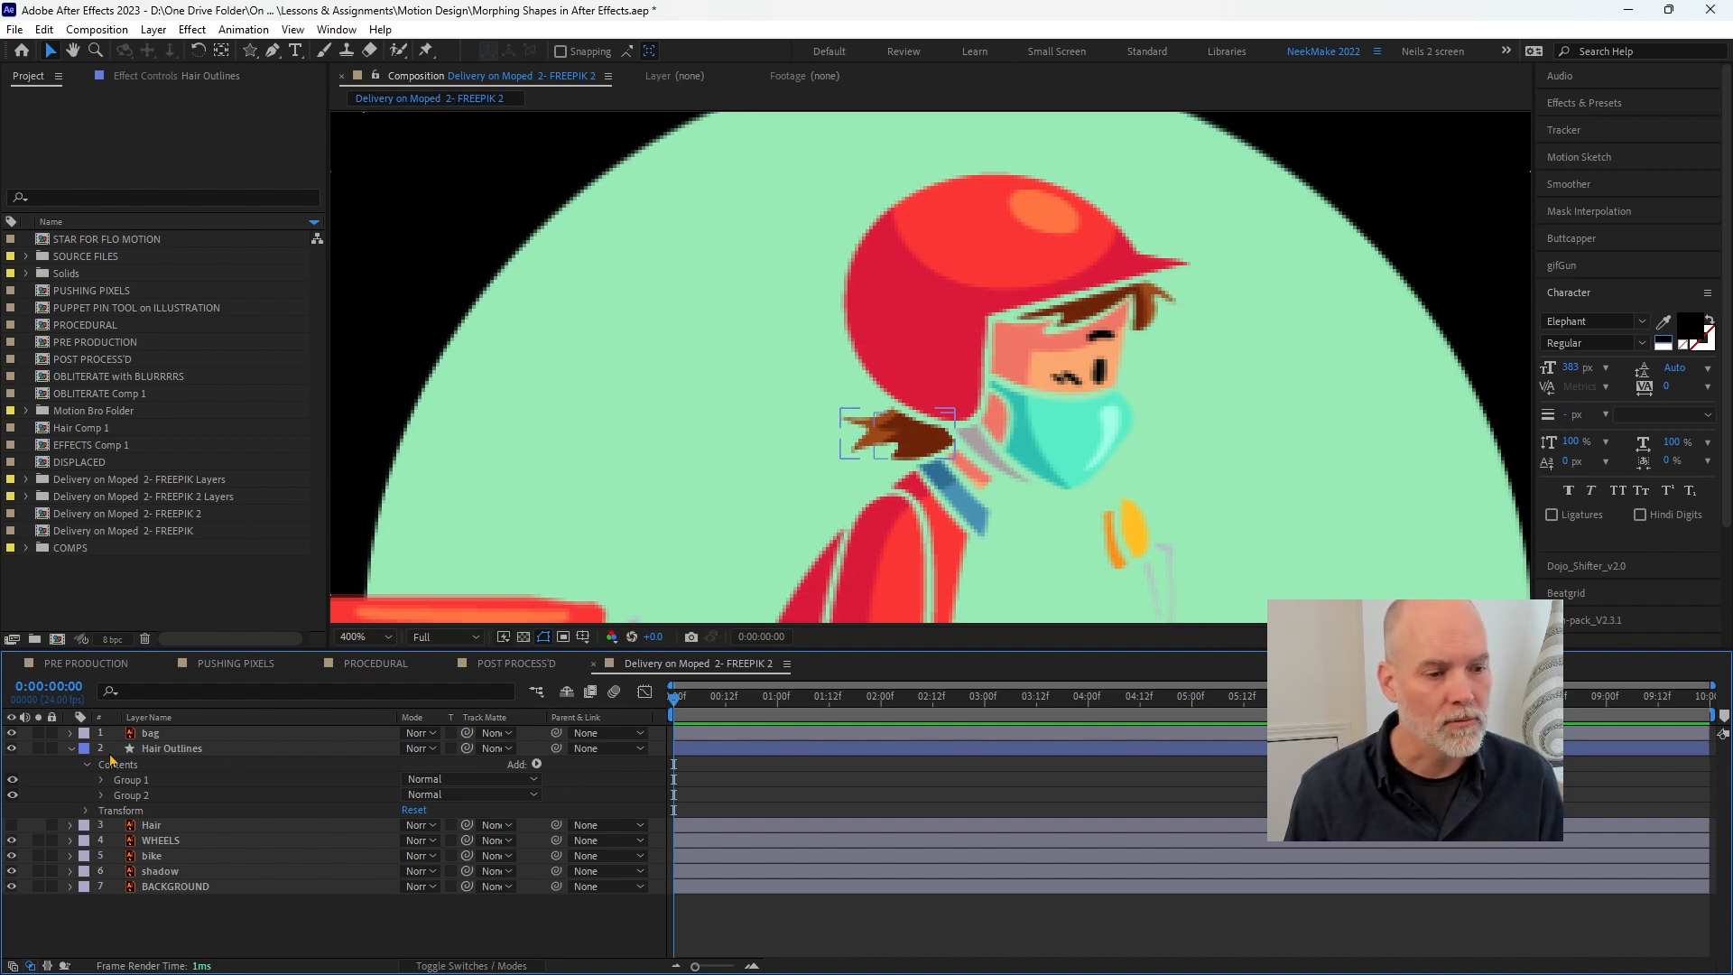
# - Reveal the Path property of Path 1 in Group 2 and start keyframing it at 0:00:00:00
pyautogui.click(136, 795)
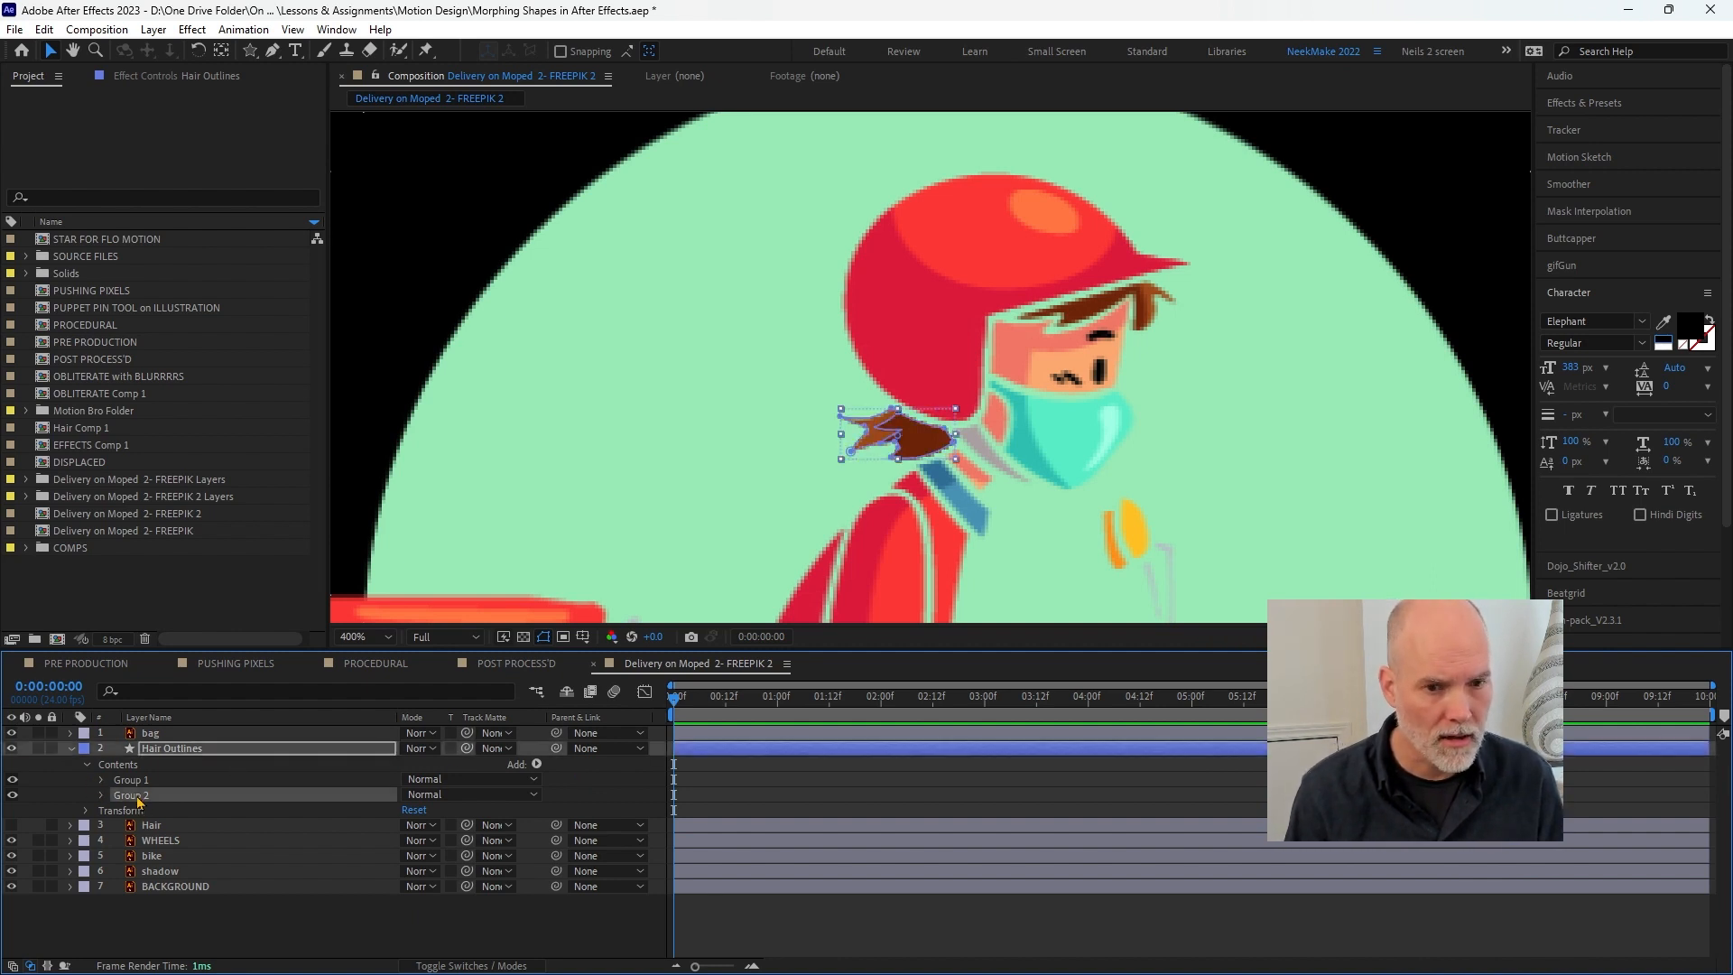
pyautogui.click(100, 795)
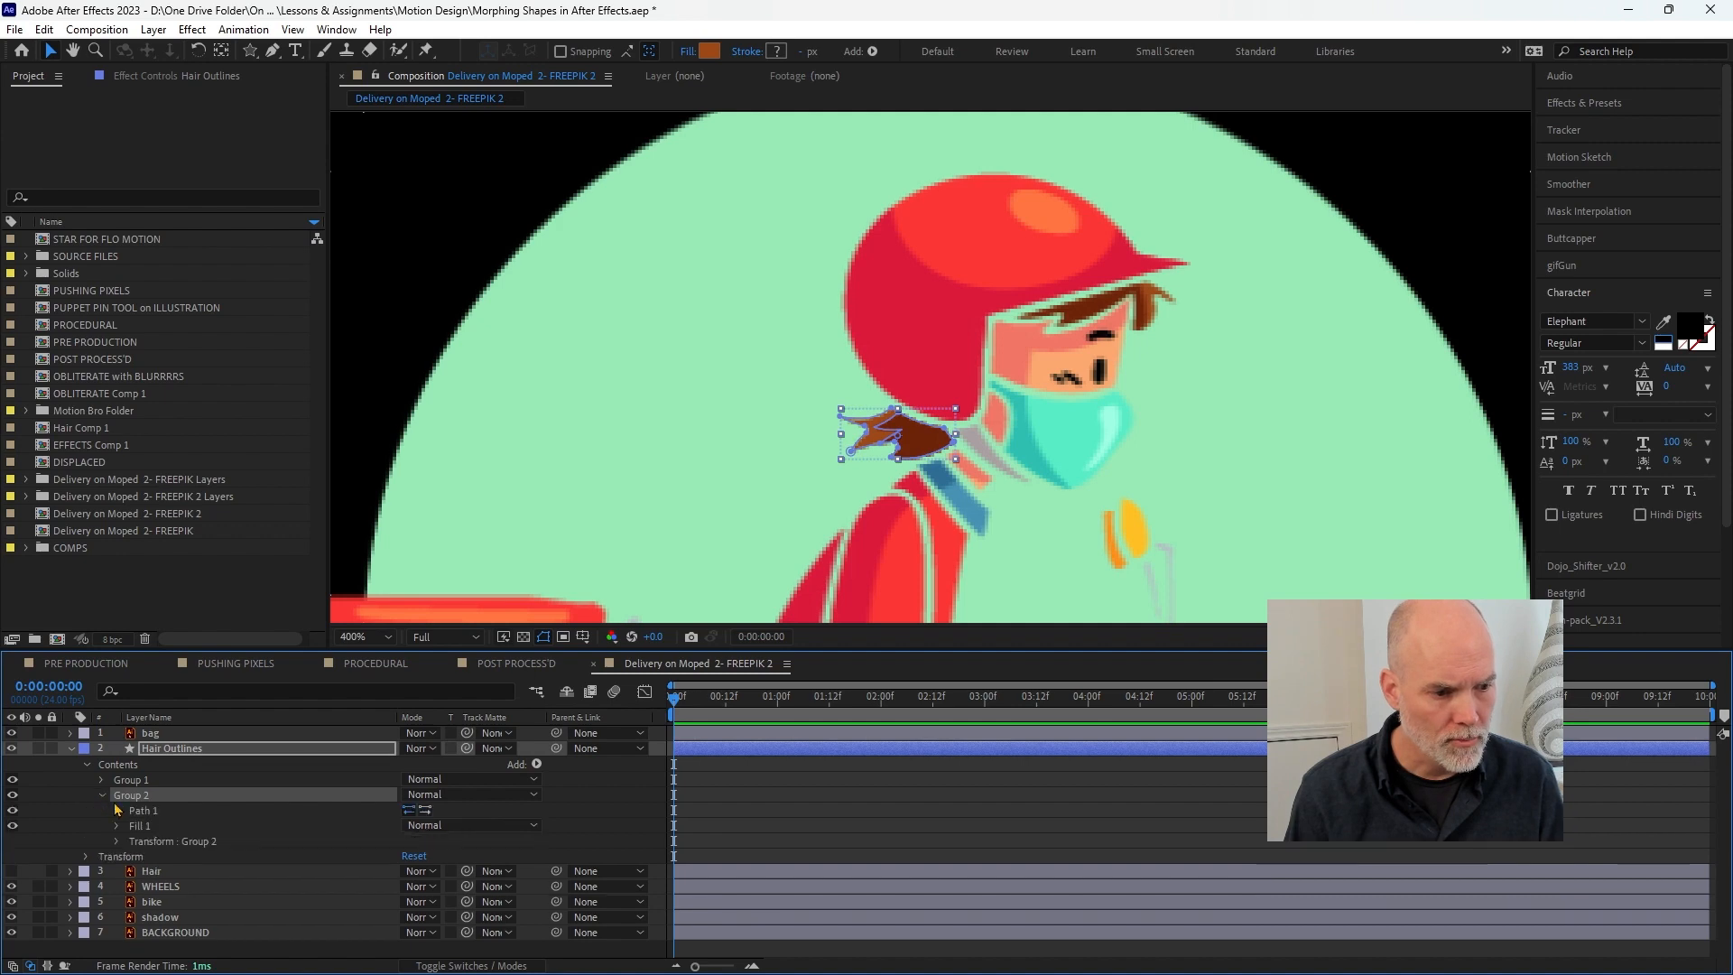
pyautogui.click(118, 811)
pyautogui.click(157, 811)
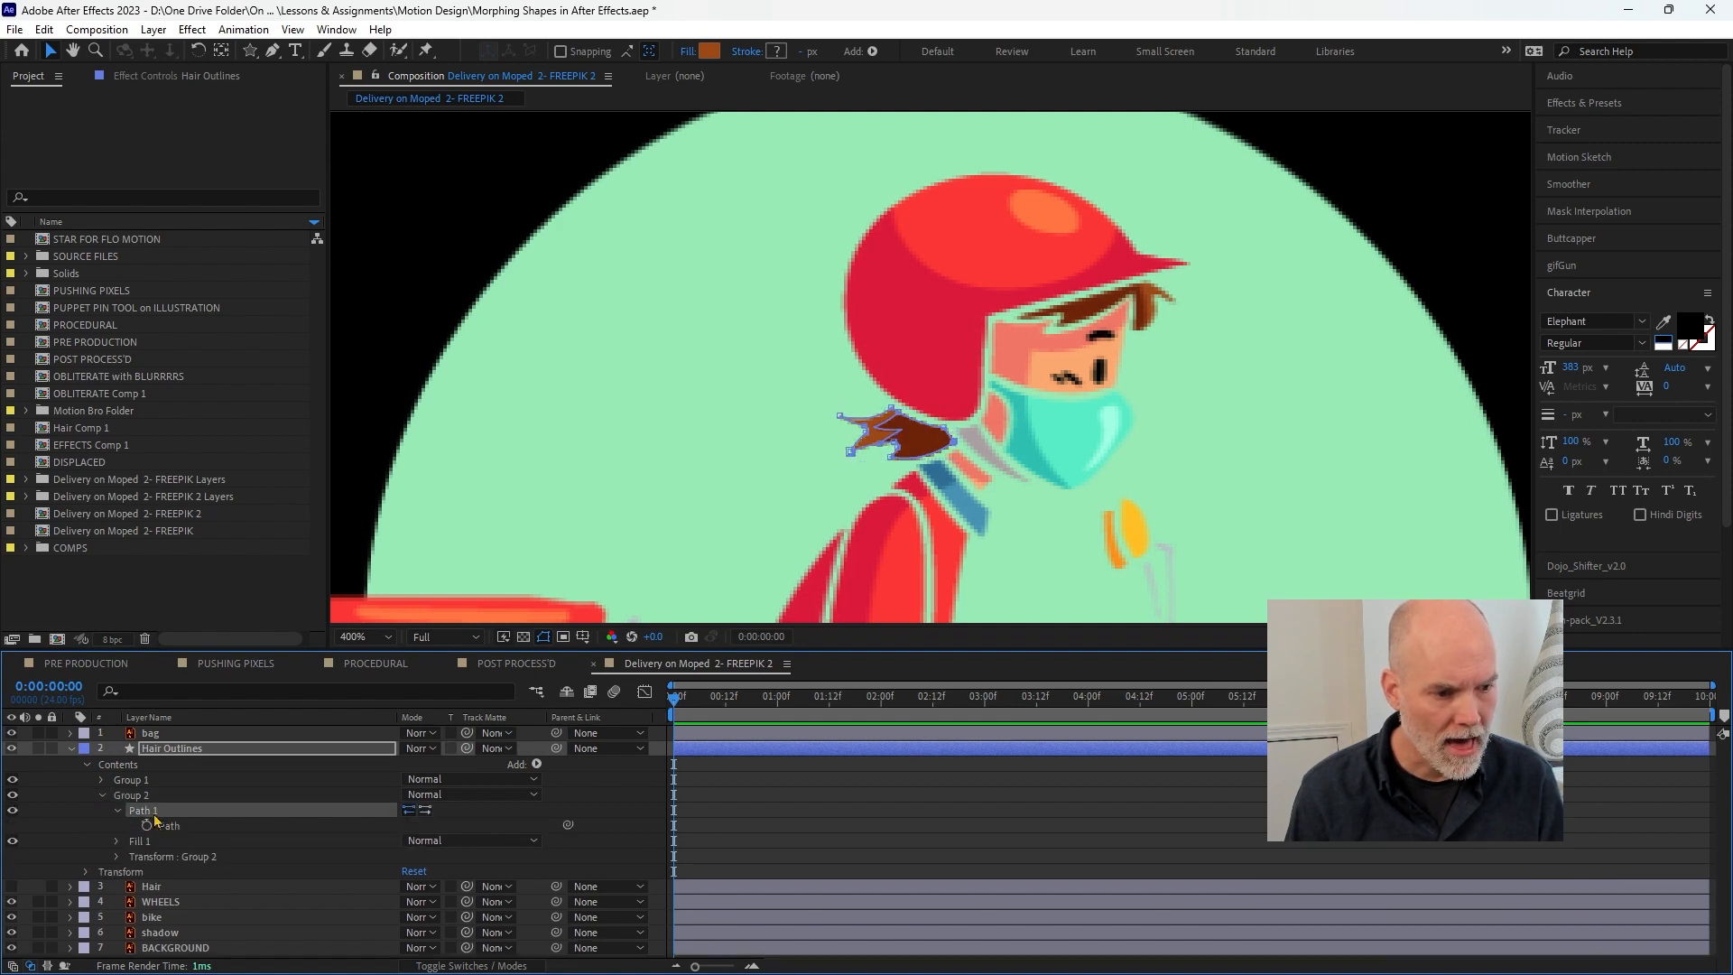
pyautogui.press('.')
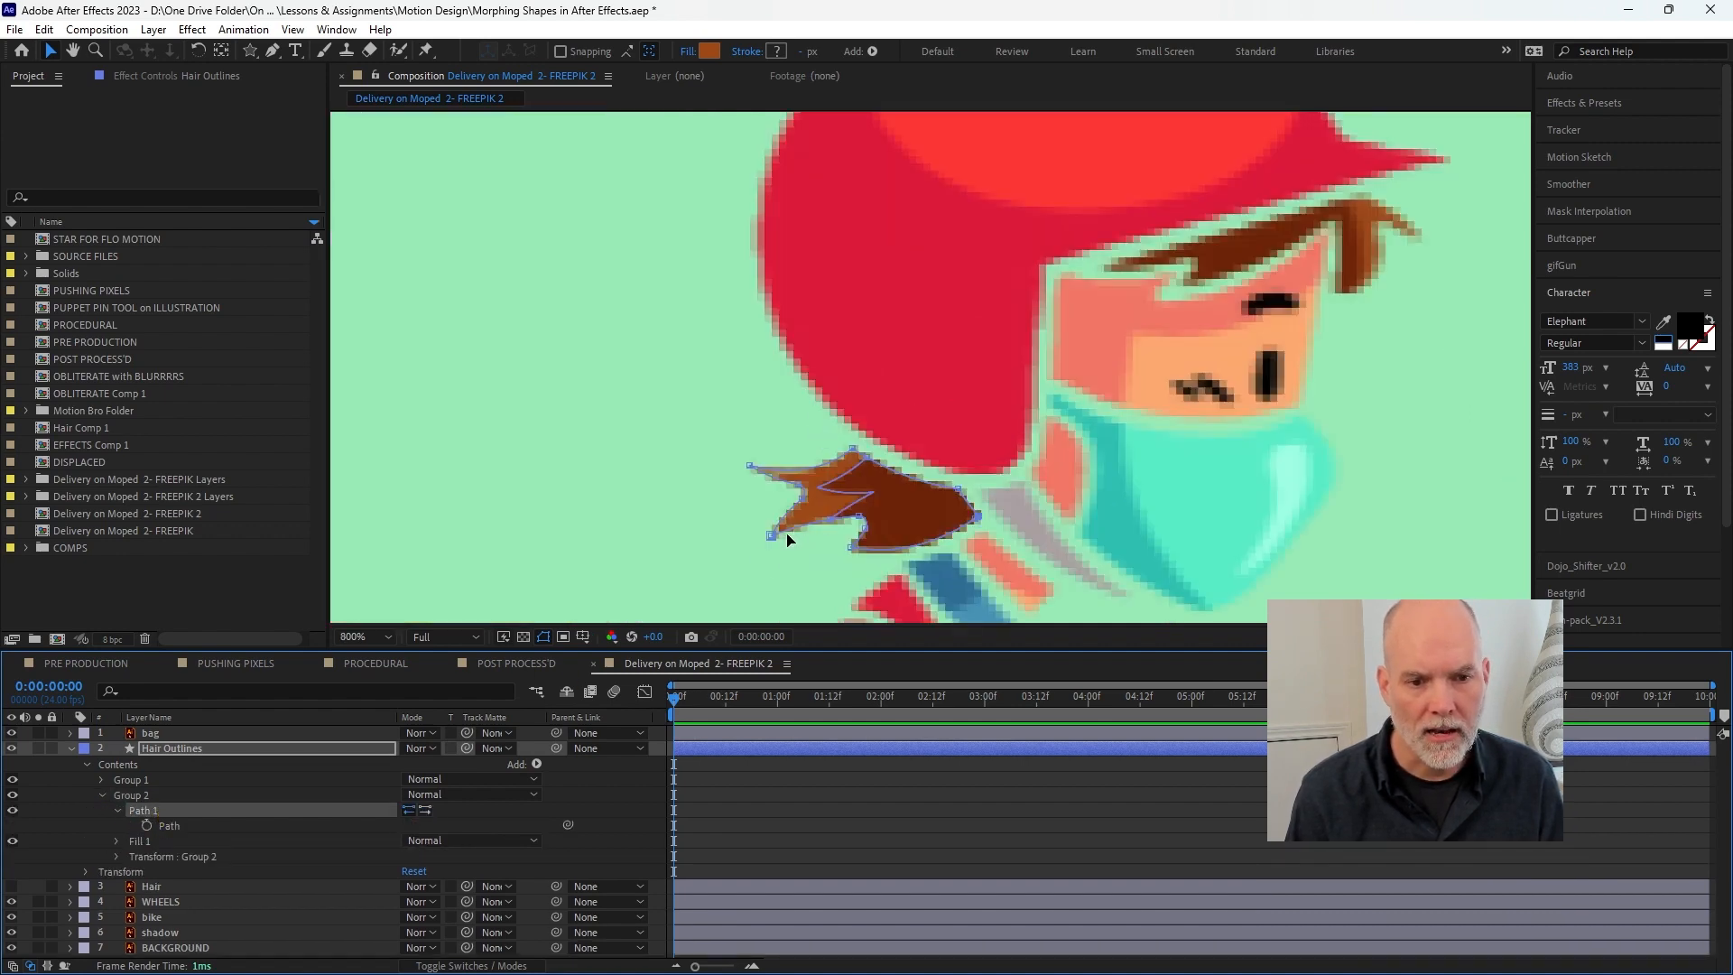
pyautogui.click(146, 825)
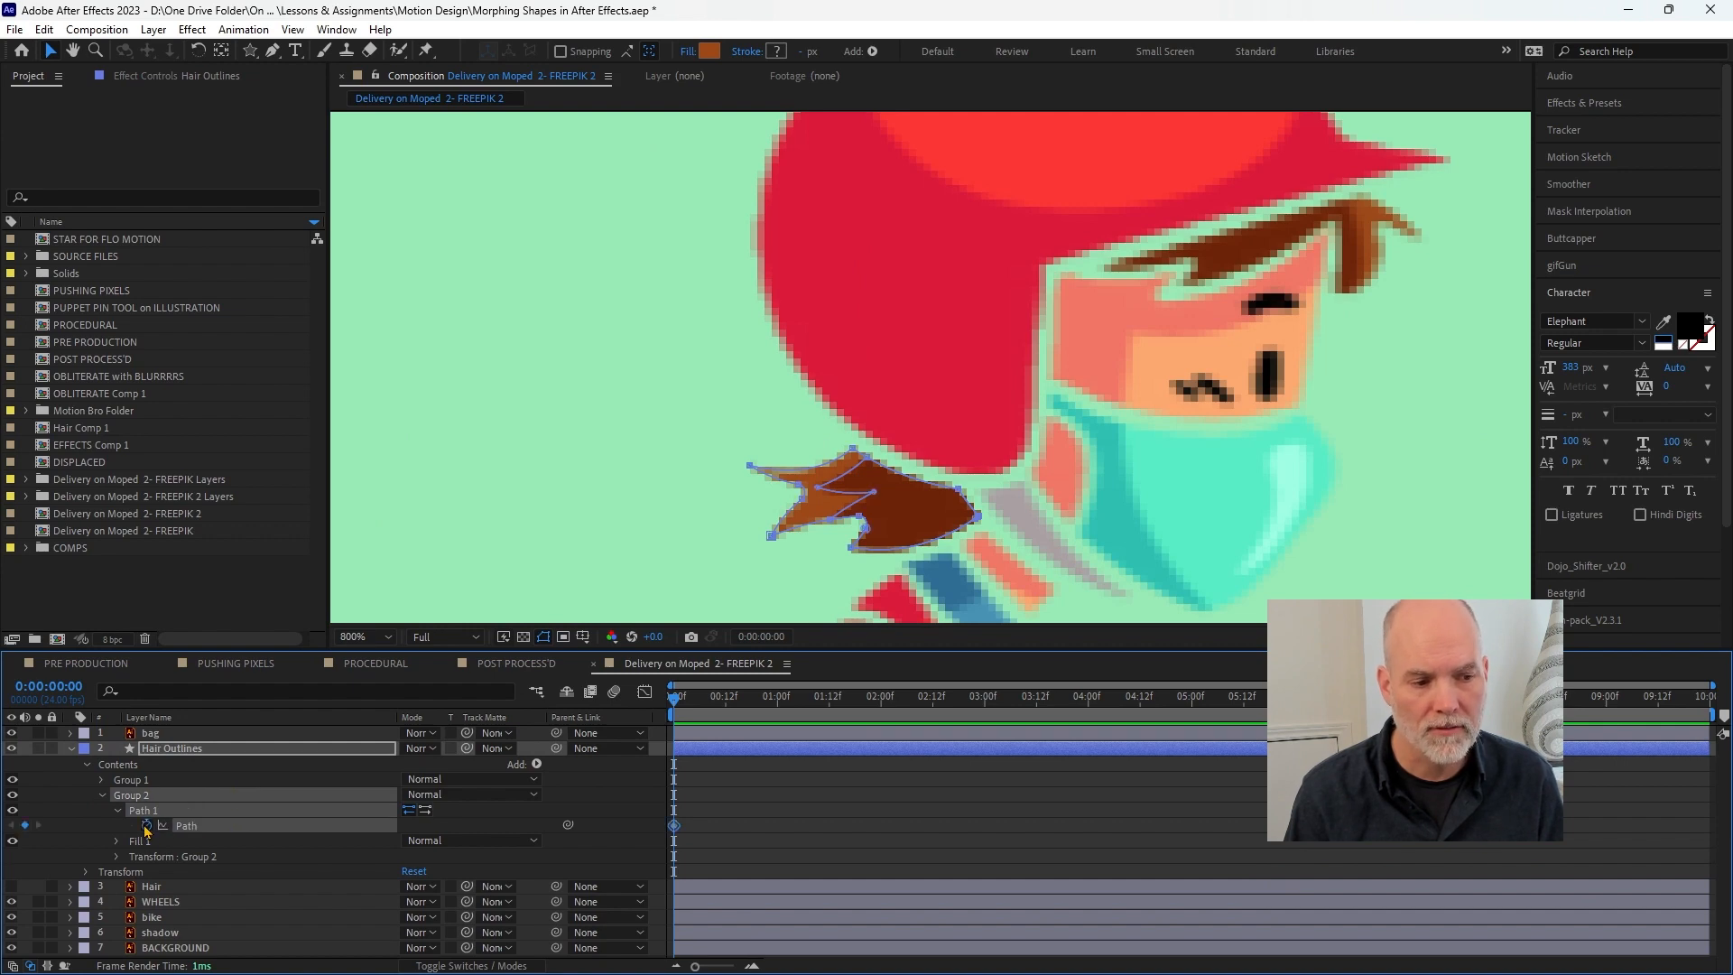
# - At 0:00:01:17, reshape the Group 2 hair path by stretching its two tips away from the head and nudging the upper vertex outward
pyautogui.moveTo(725, 701); pyautogui.dragTo(851, 697)
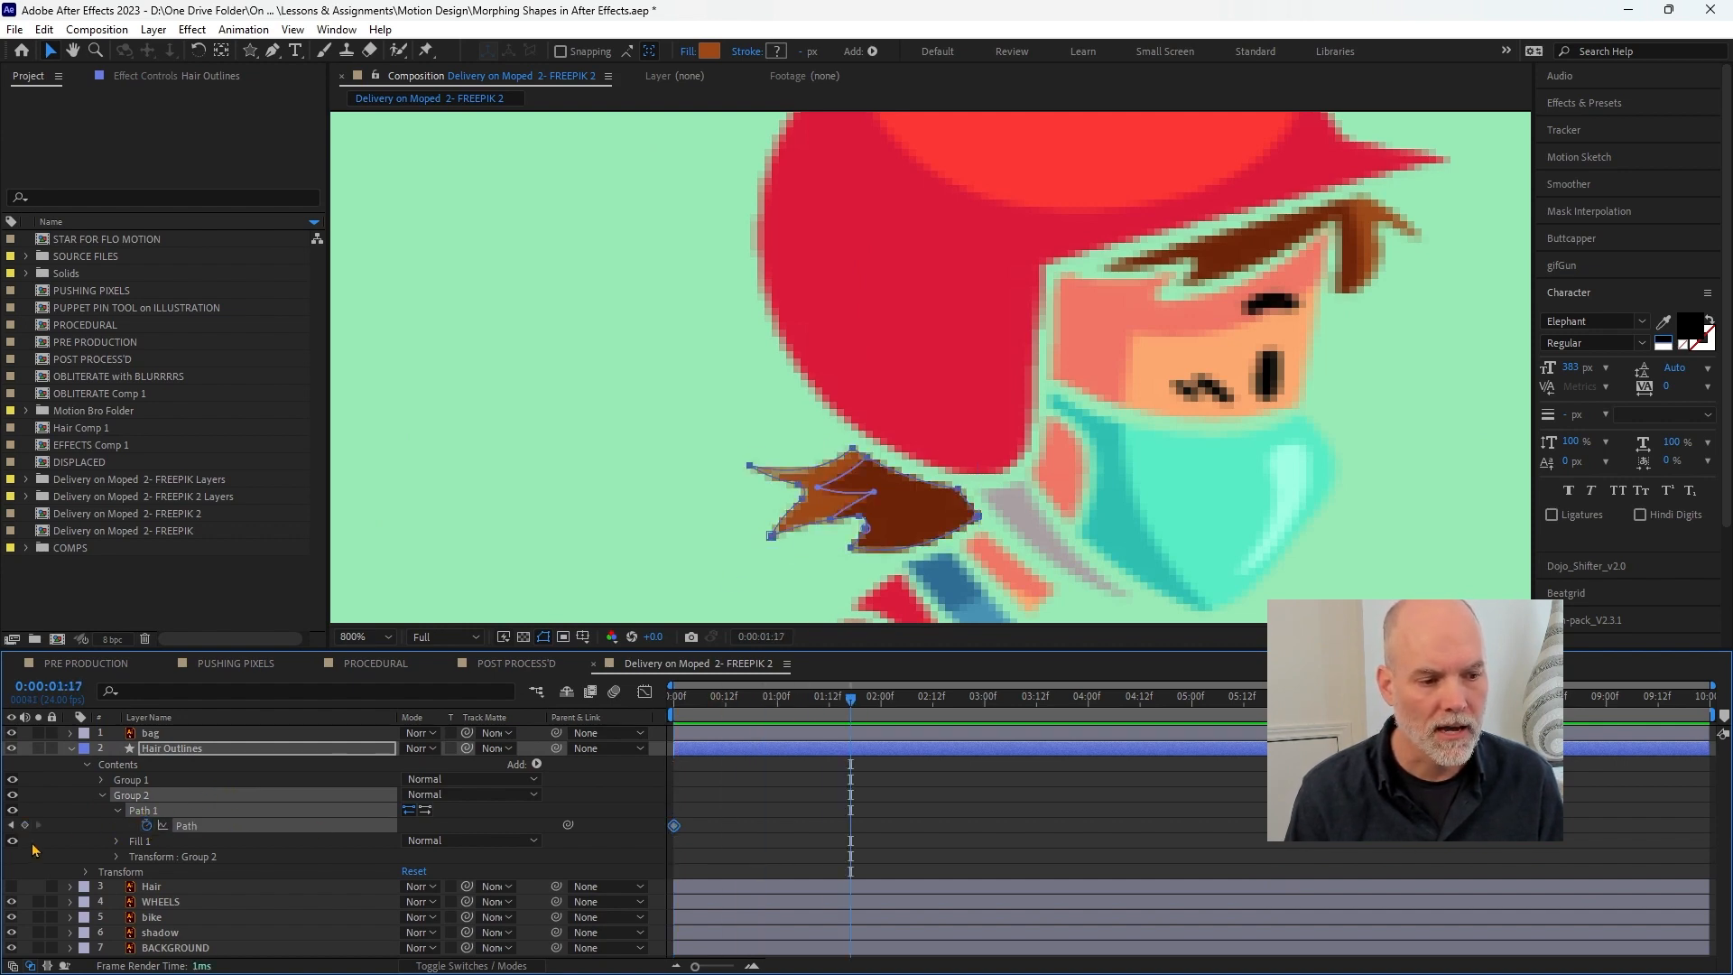
pyautogui.click(152, 811)
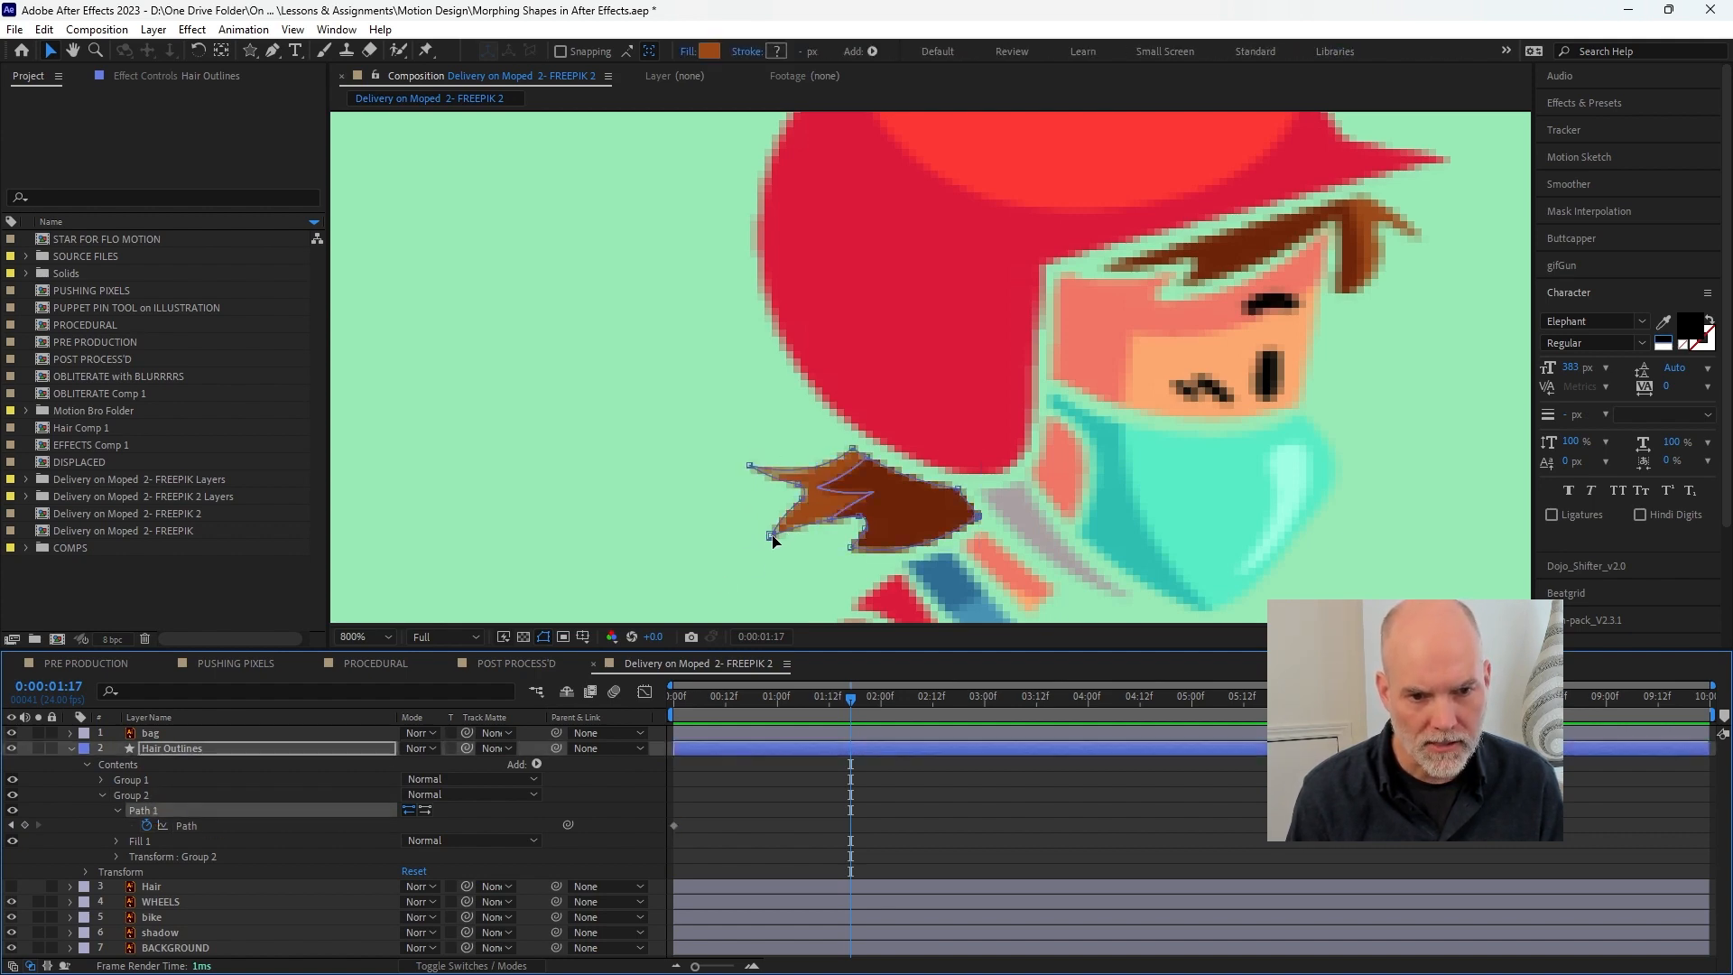
pyautogui.moveTo(774, 538); pyautogui.dragTo(661, 549)
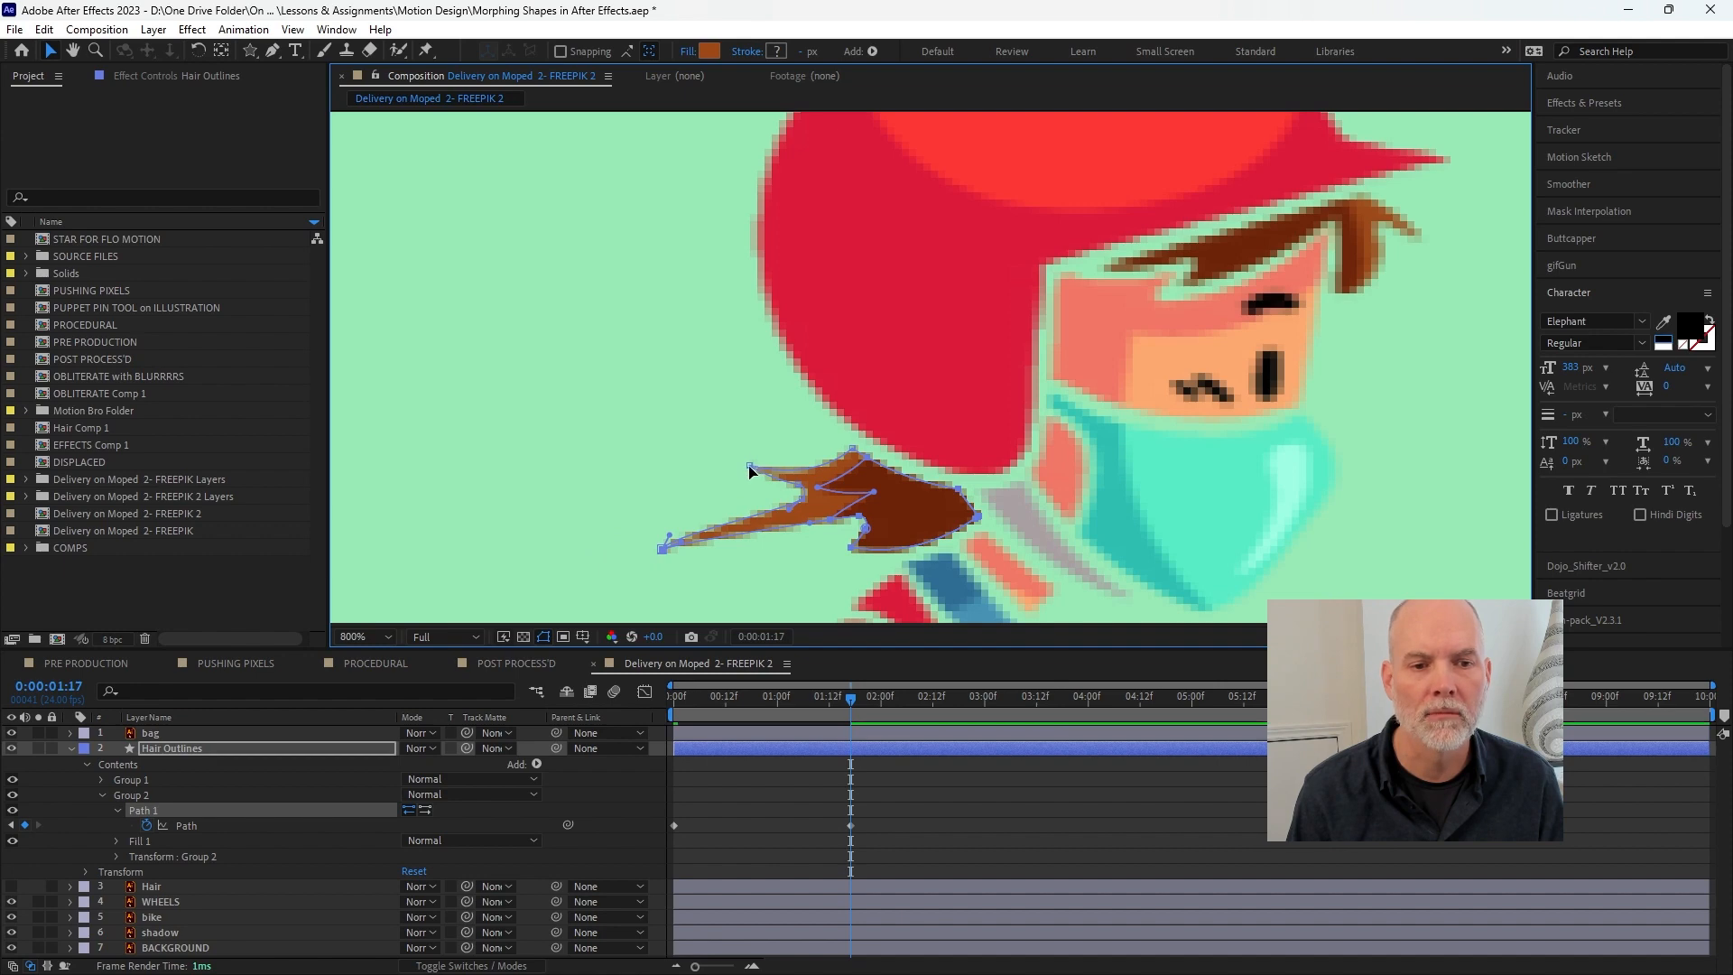
pyautogui.moveTo(749, 467); pyautogui.dragTo(588, 320)
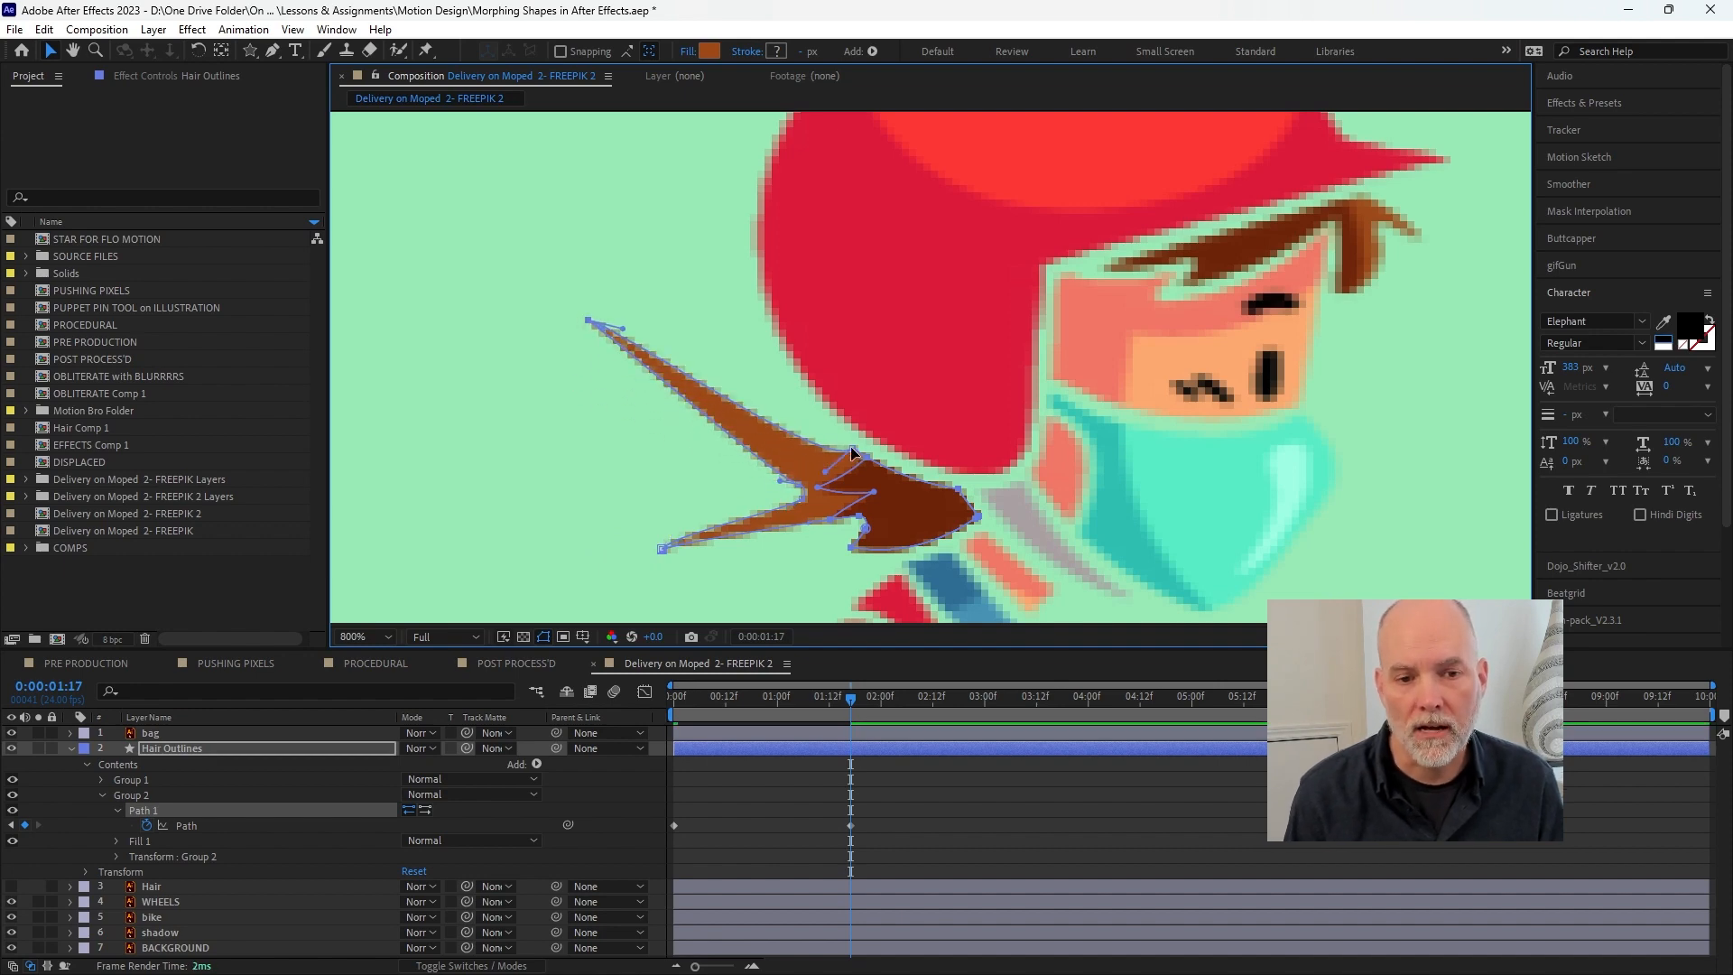
pyautogui.moveTo(853, 449)
pyautogui.mouseDown()
pyautogui.moveTo(708, 159)
pyautogui.moveTo(828, 446)
pyautogui.mouseUp()
# - Preview the hair movement, view the whole illustration and collapse the Hair Outlines layer
pyautogui.press('space')
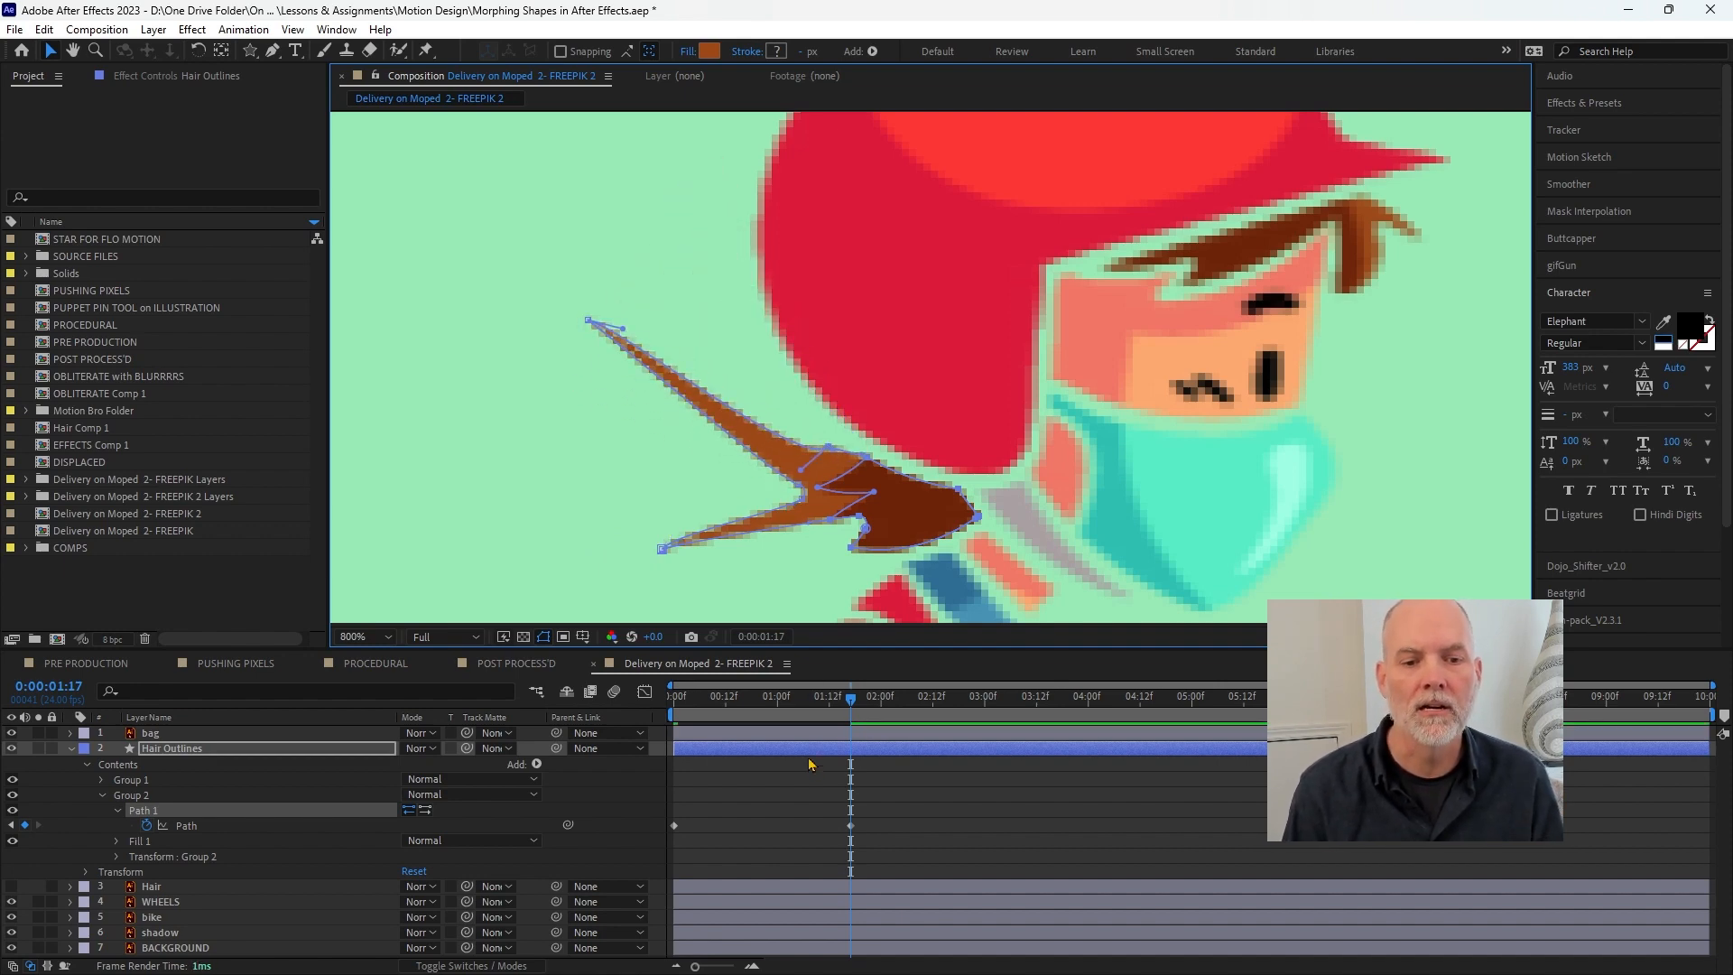
pyautogui.press('space')
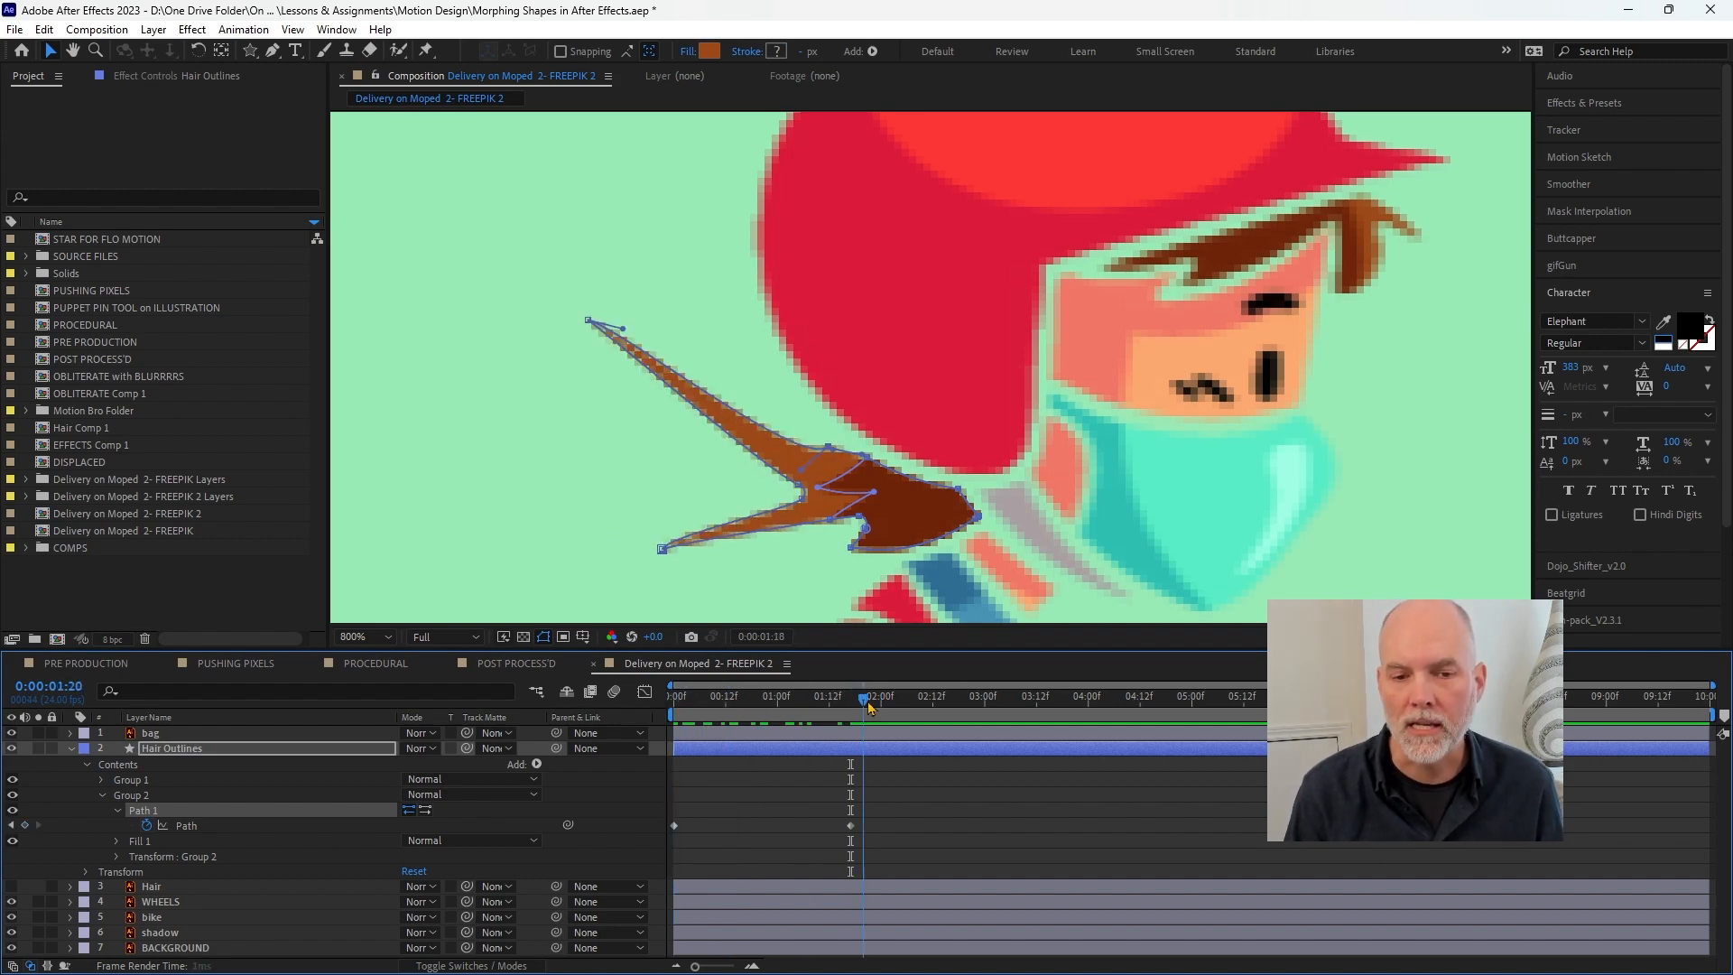
pyautogui.scroll(-4, 452, 436)
pyautogui.scroll(-3, 489, 453)
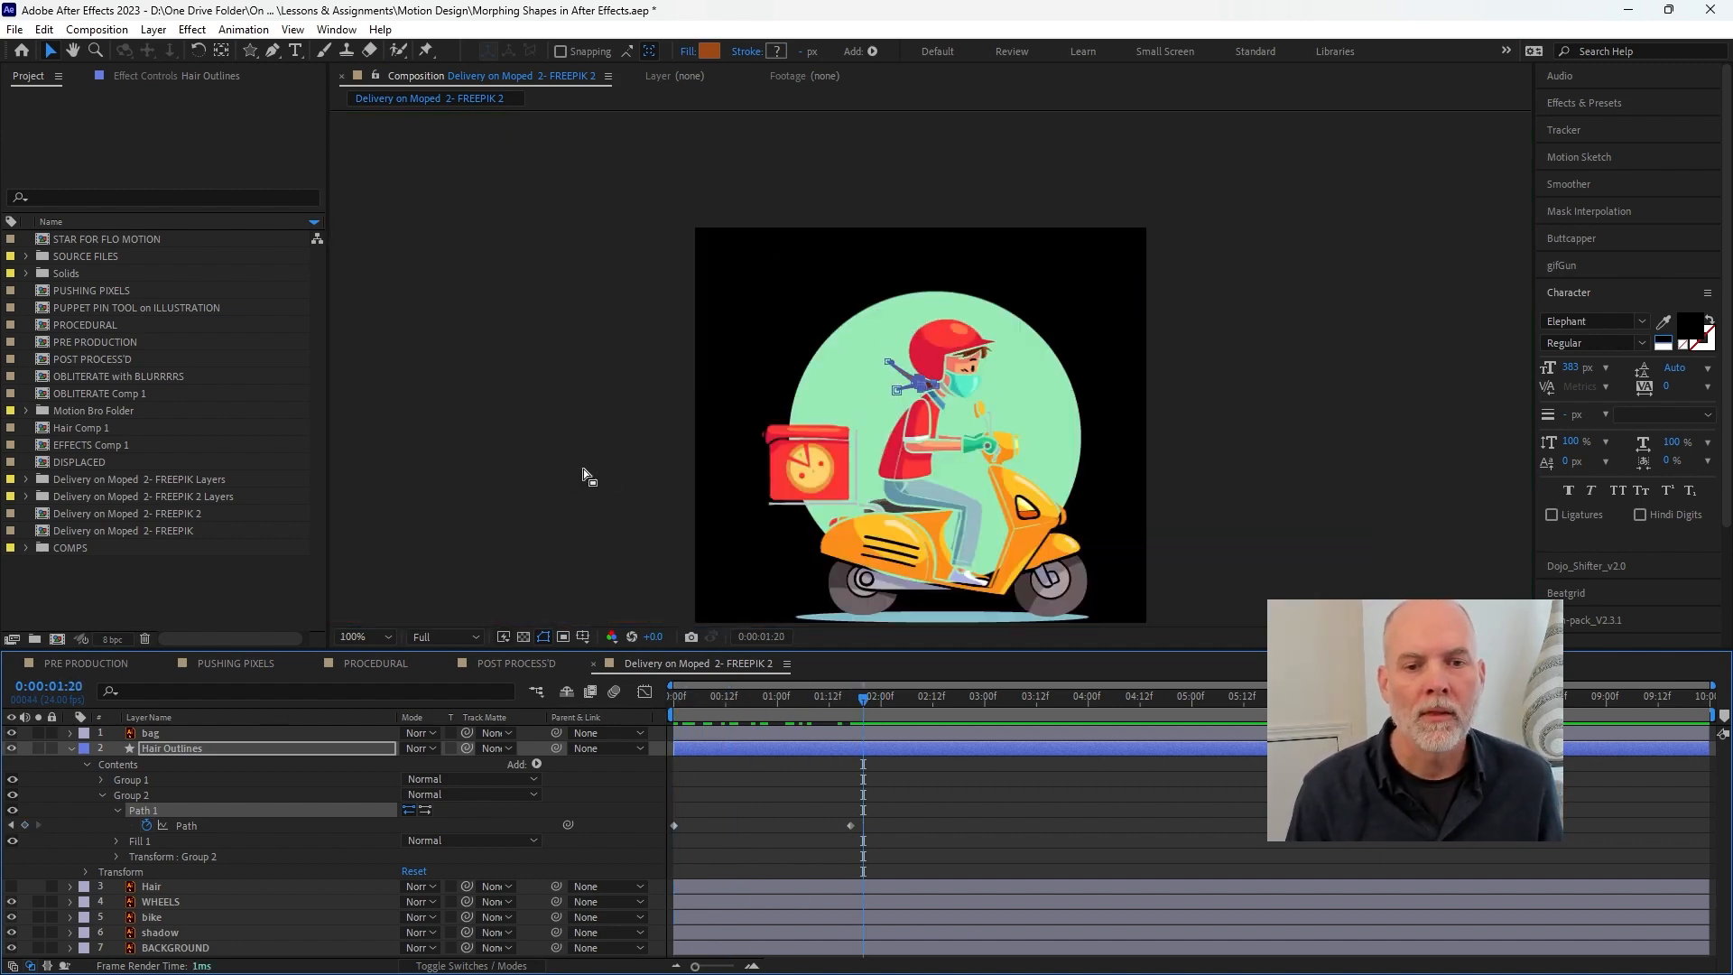
pyautogui.click(71, 749)
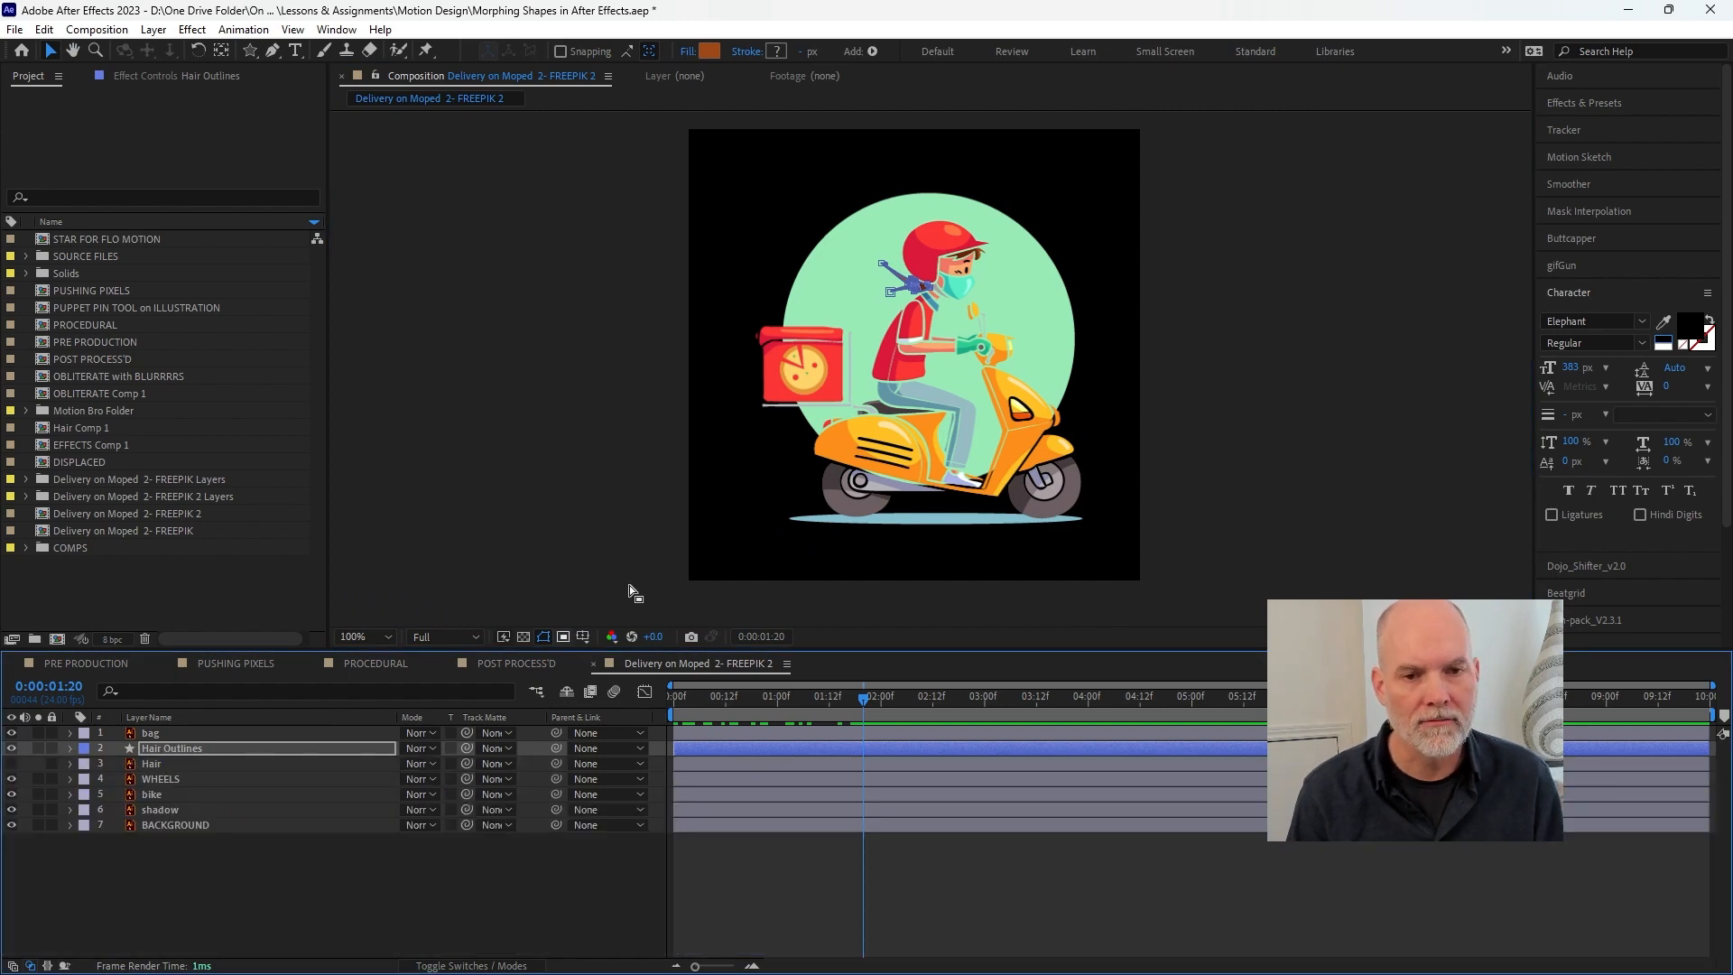
# - Import the Illustrator file "Logo LOGO in an orange diamond" as Composition - Retain Layer Sizes and open the resulting composition
pyautogui.doubleClick(125, 588)
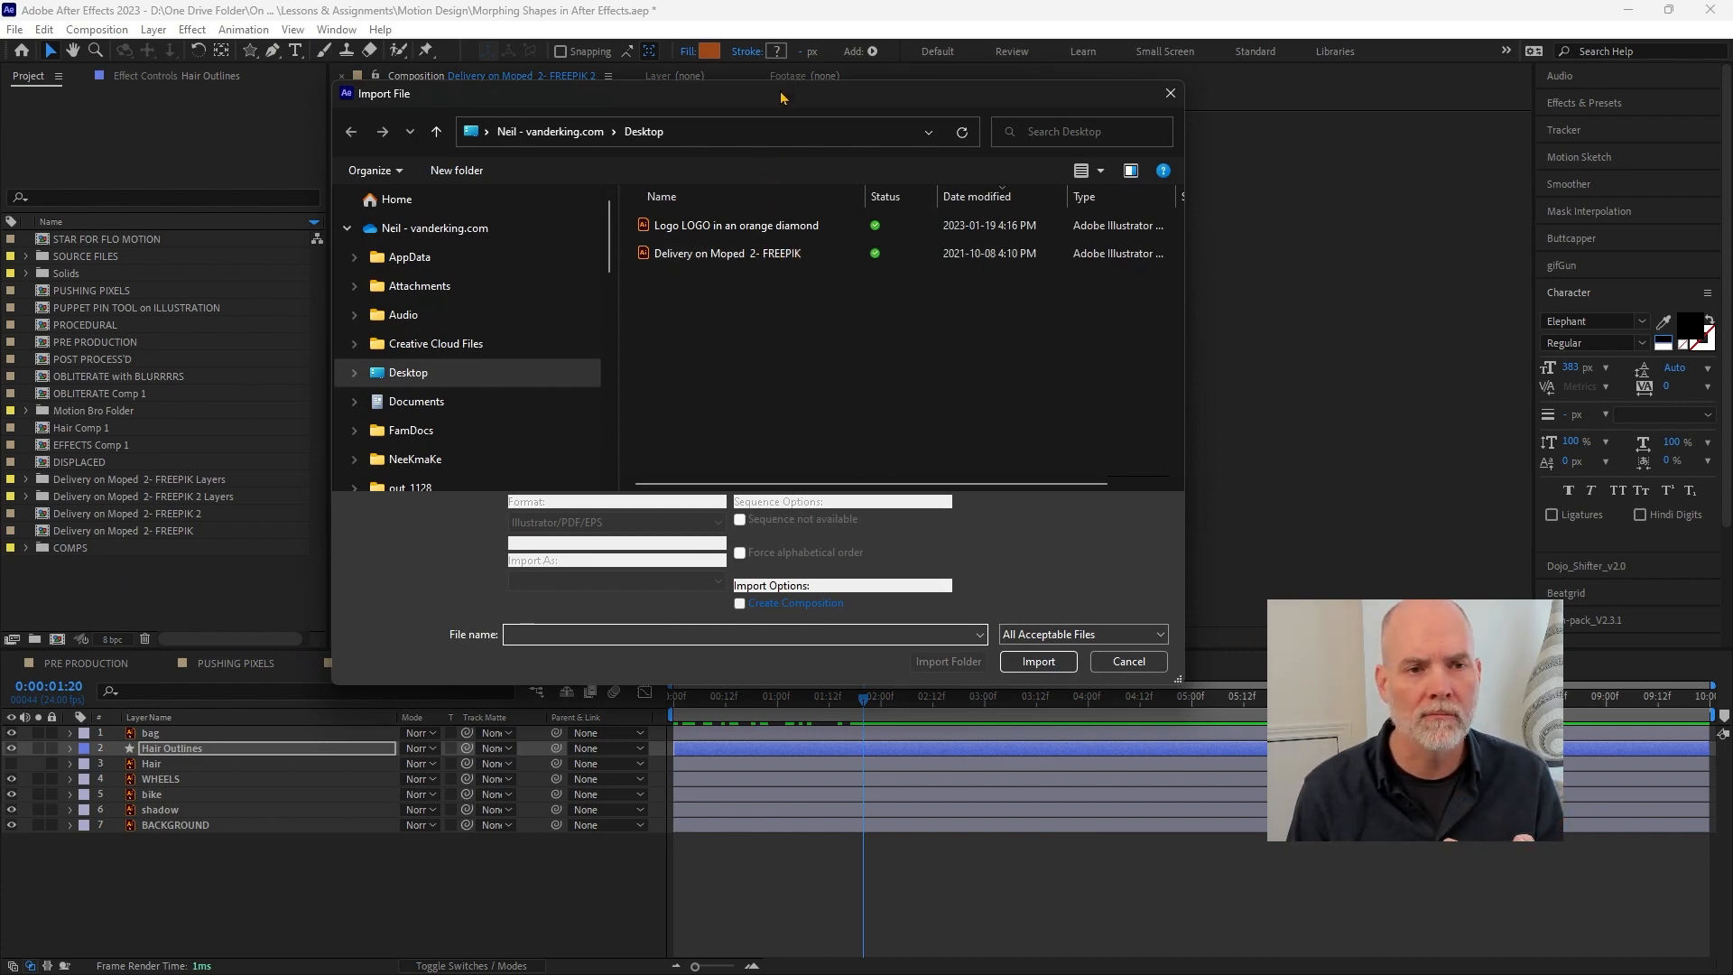
pyautogui.moveTo(782, 97); pyautogui.dragTo(904, 140)
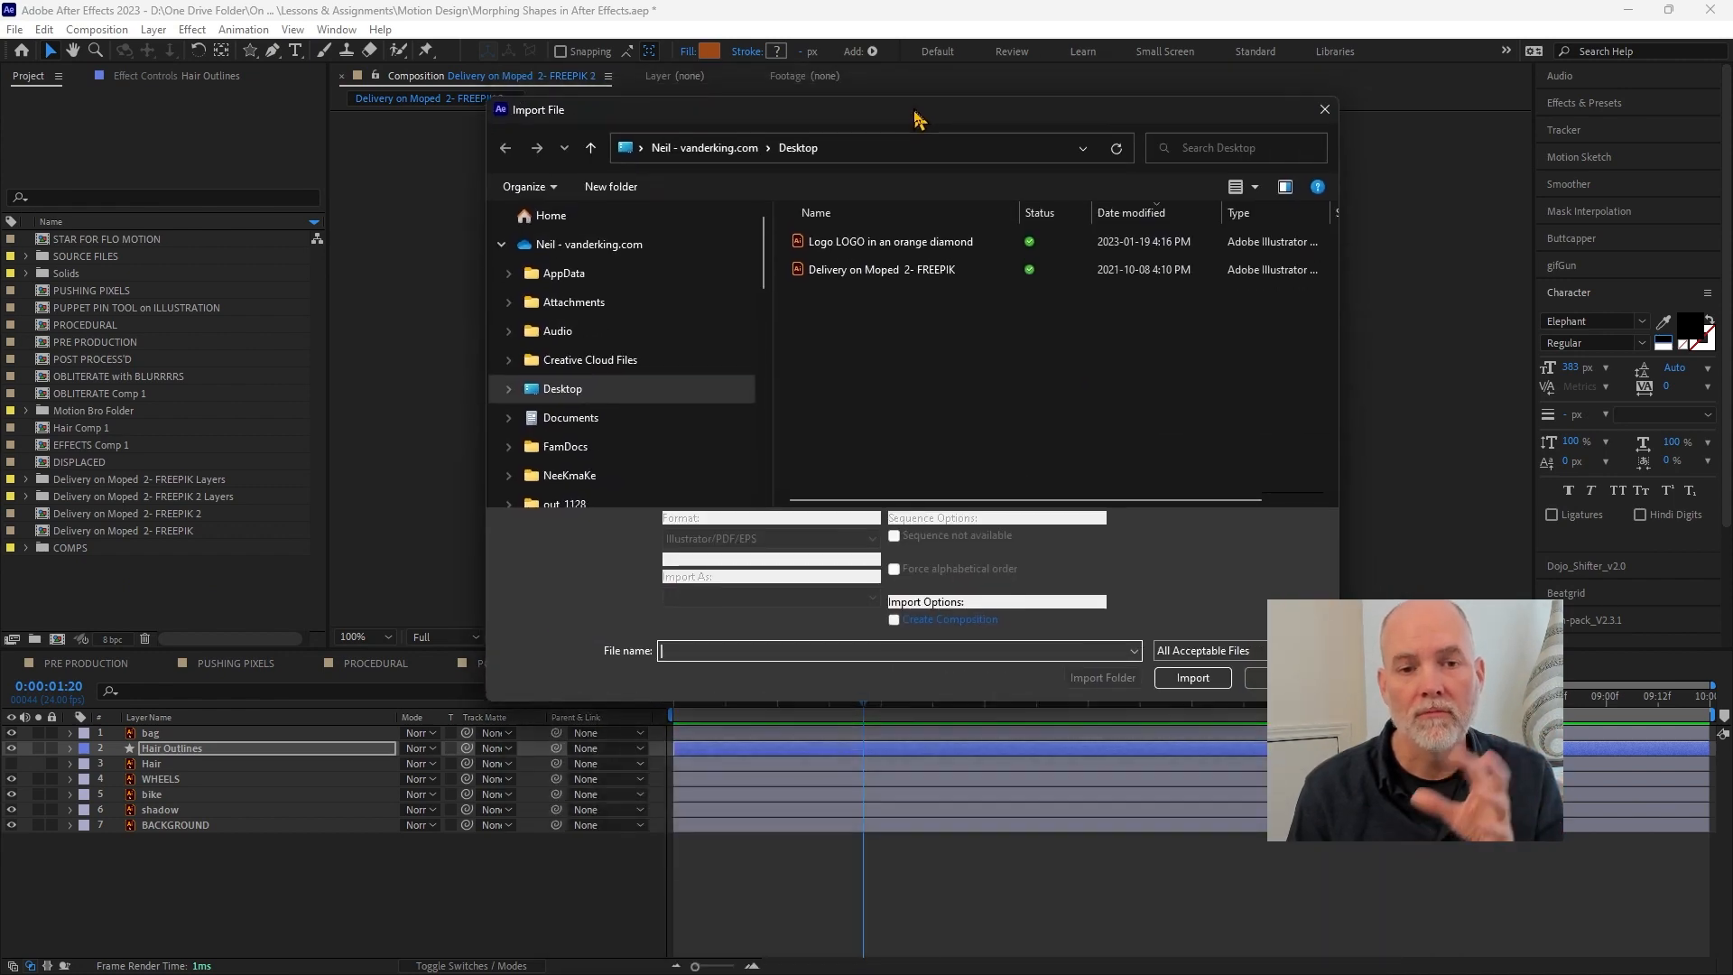
pyautogui.click(862, 274)
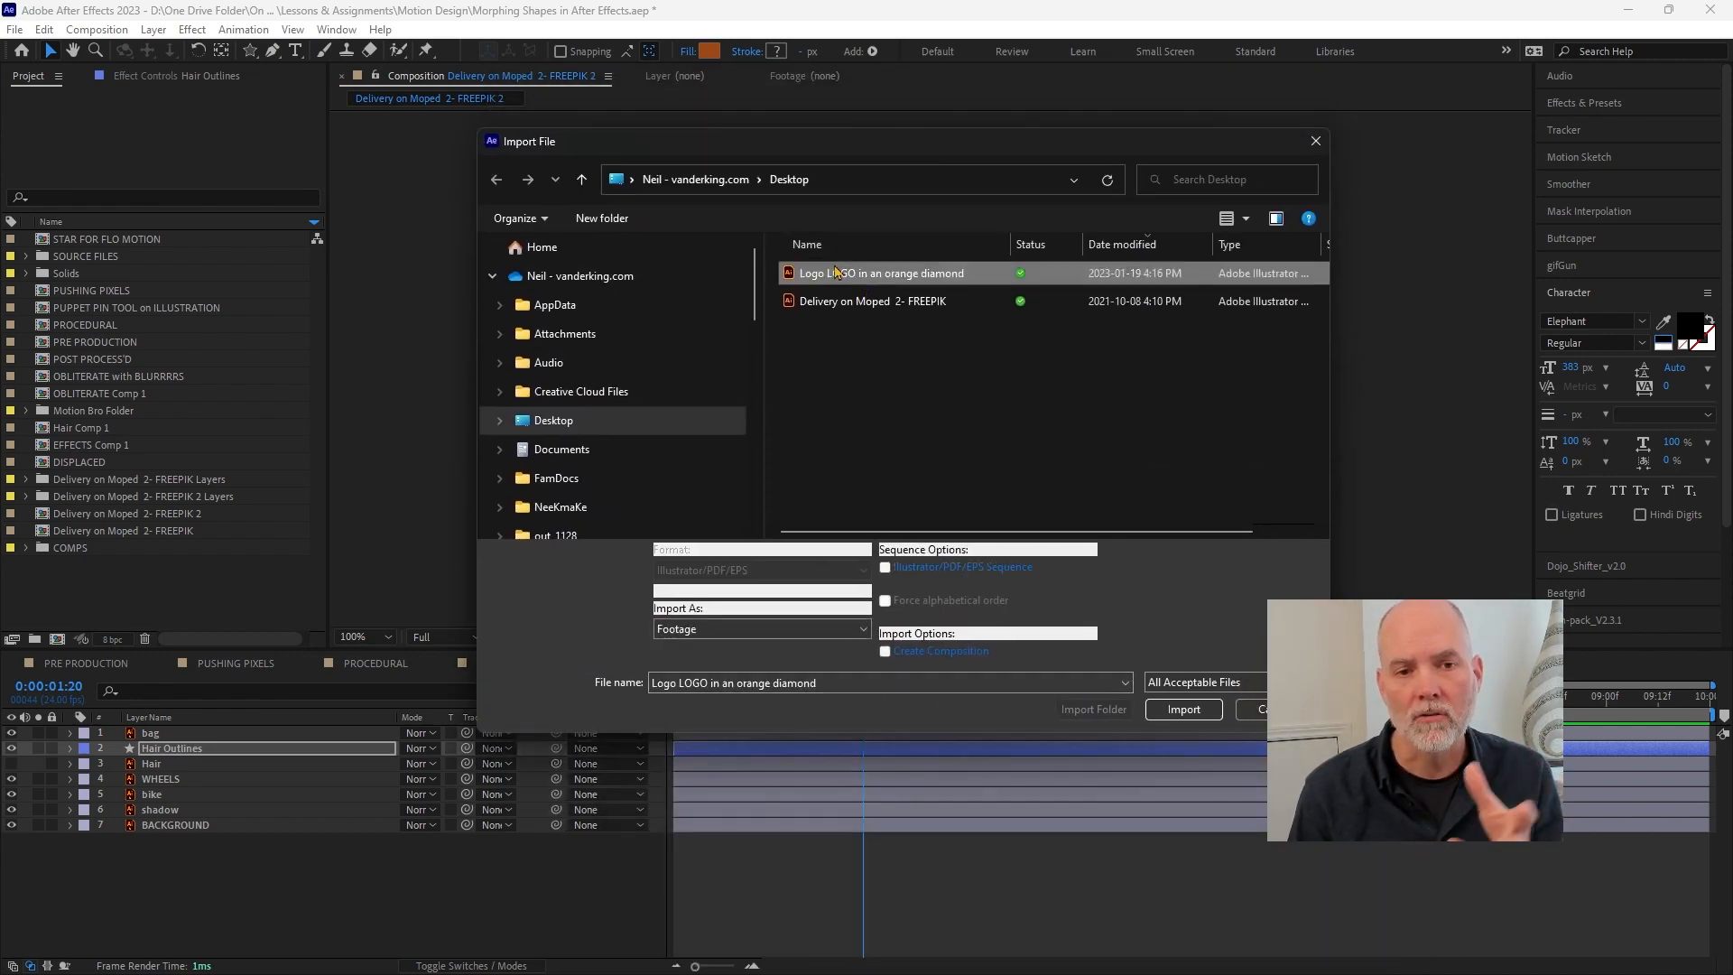
pyautogui.click(848, 629)
pyautogui.click(749, 679)
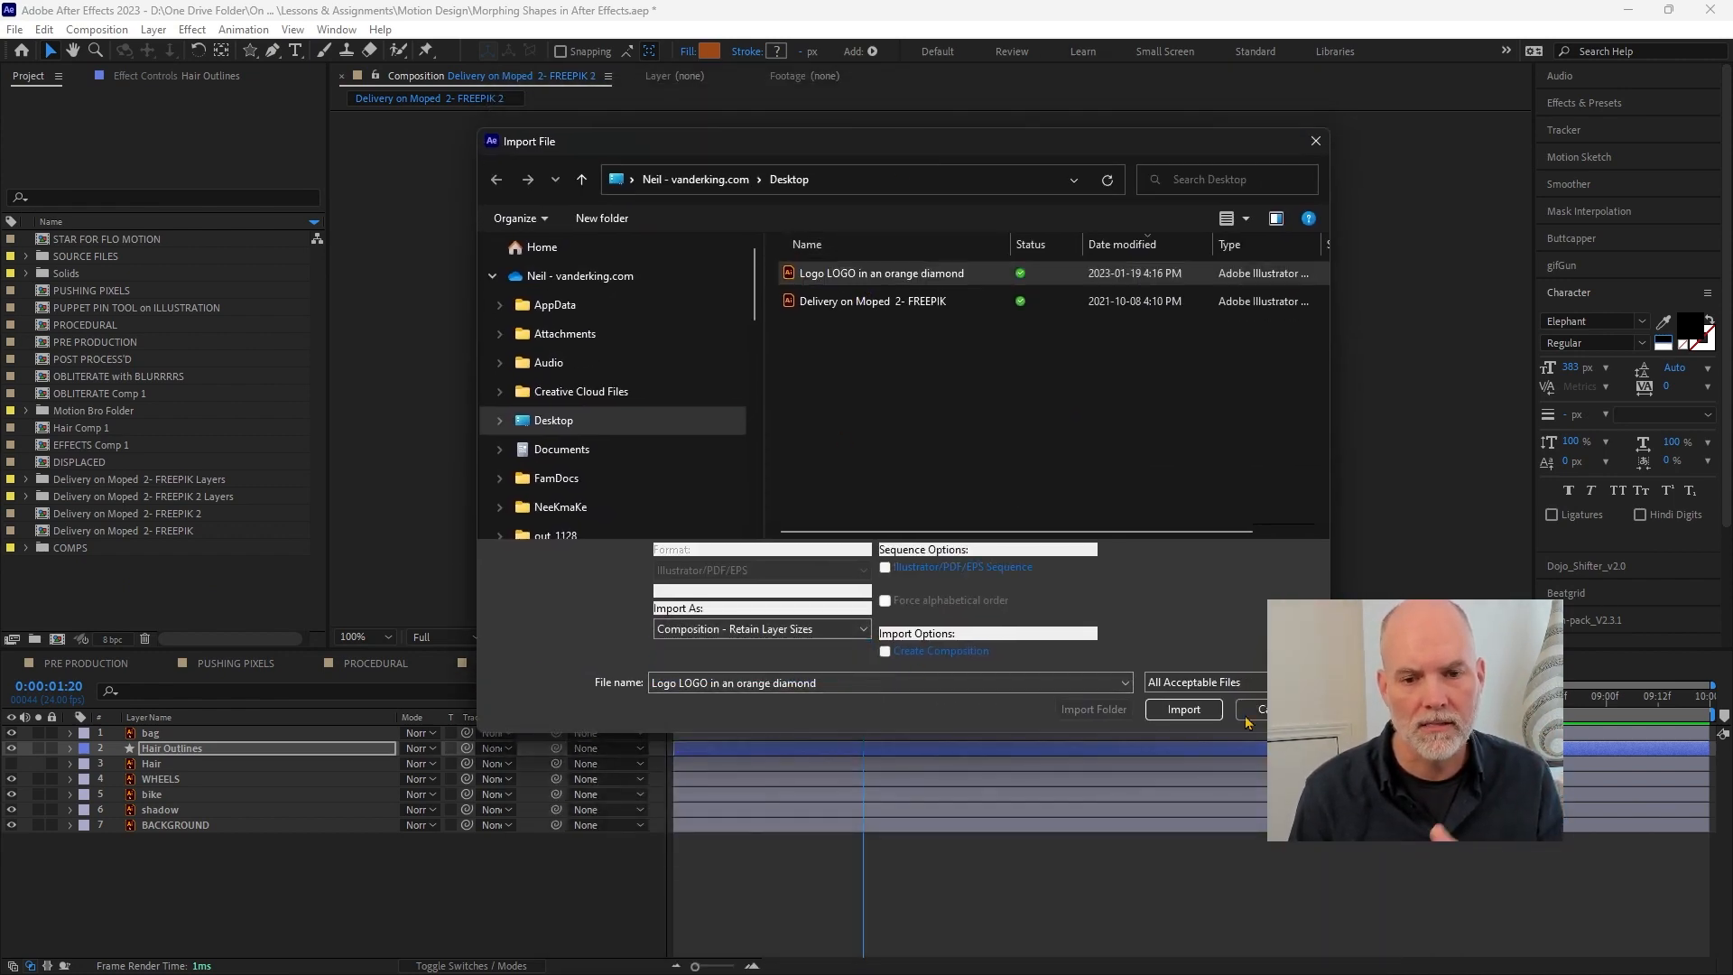
pyautogui.click(1184, 710)
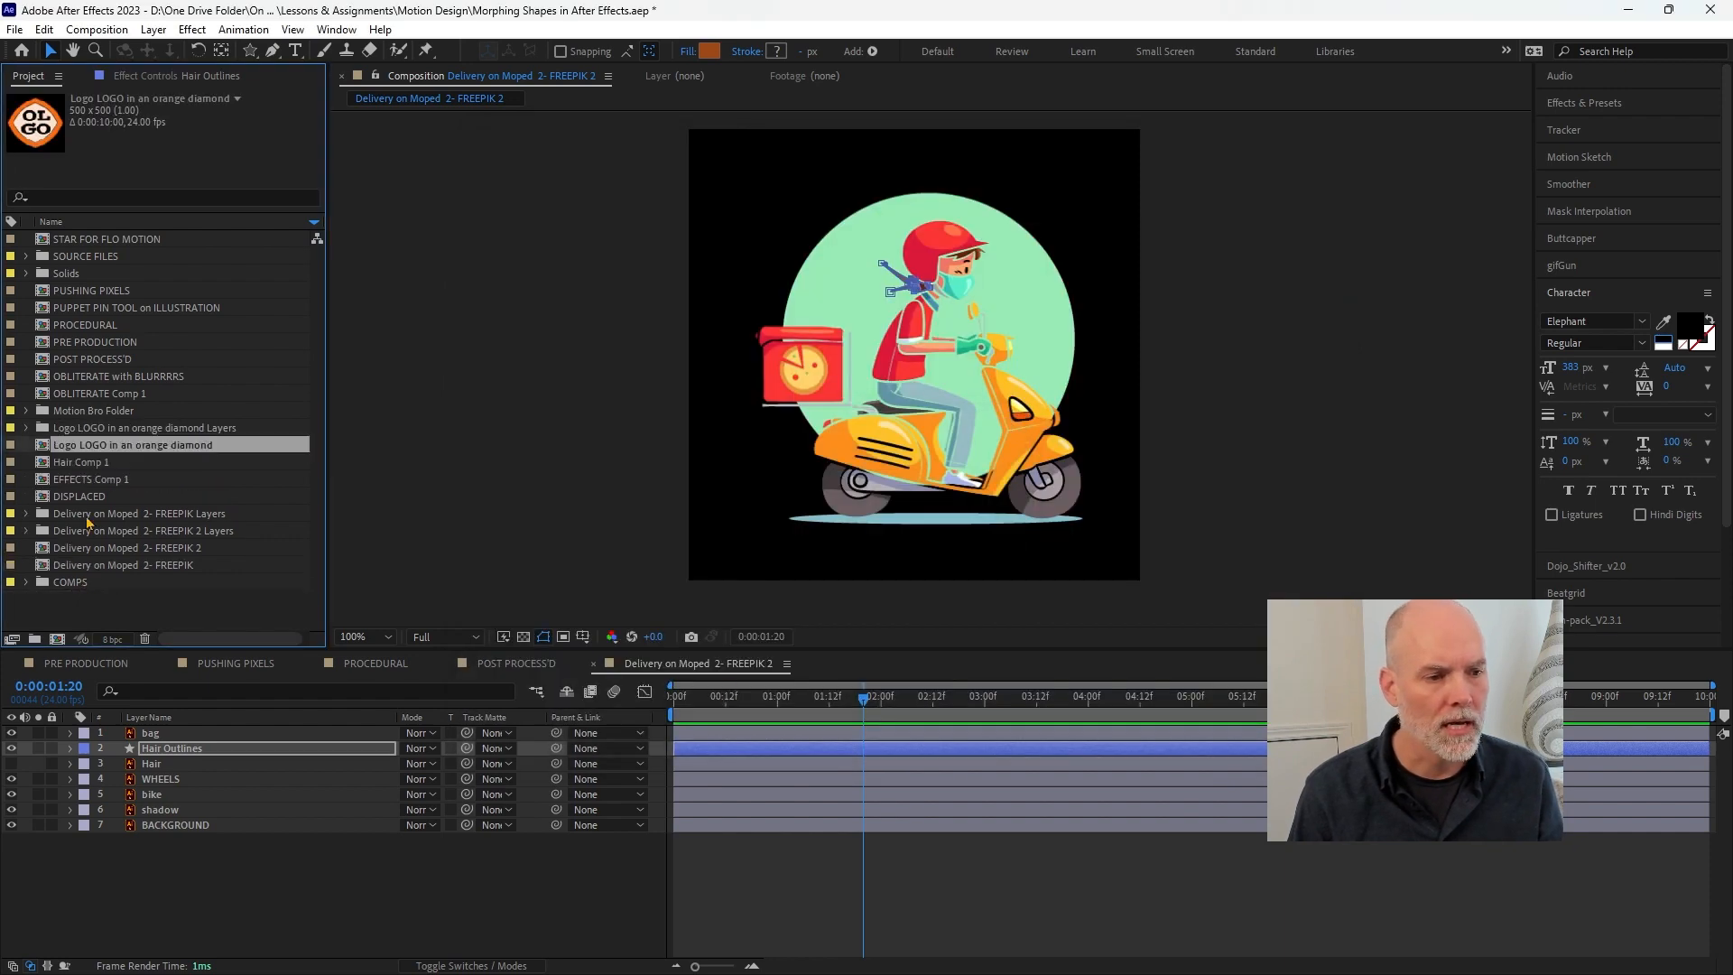
pyautogui.doubleClick(88, 445)
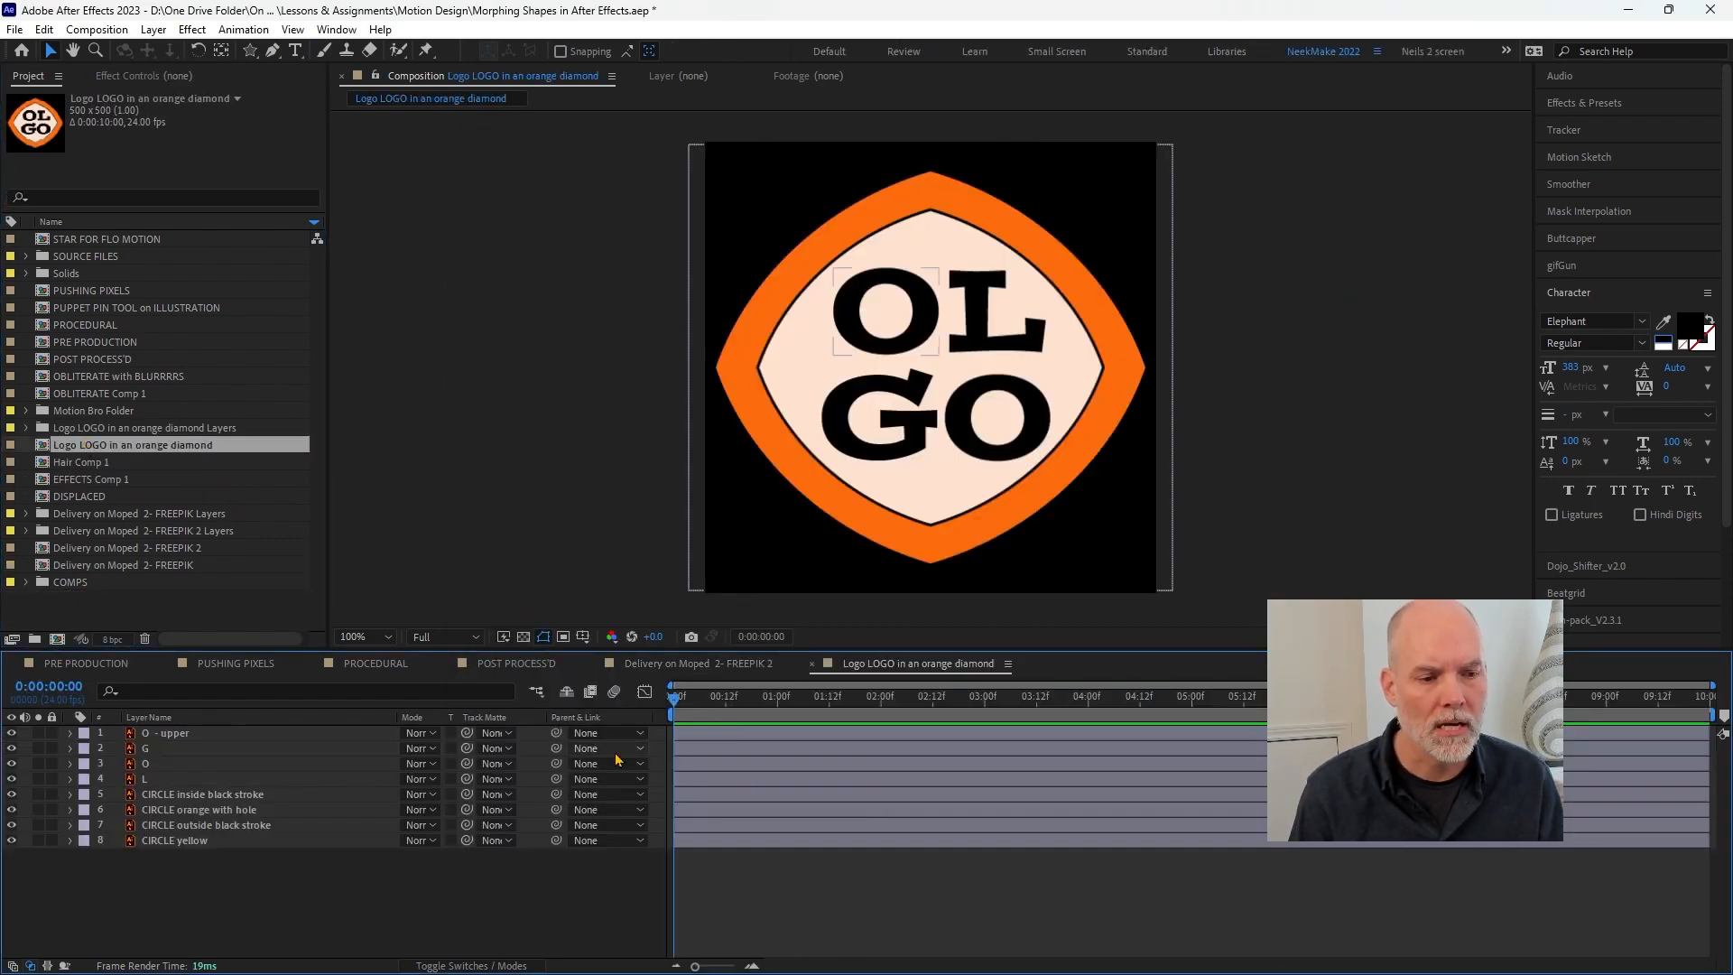
# - Identify the CIRCLE inside black stroke layer by toggling its visibility, and create shapes from that vector layer
pyautogui.click(200, 797)
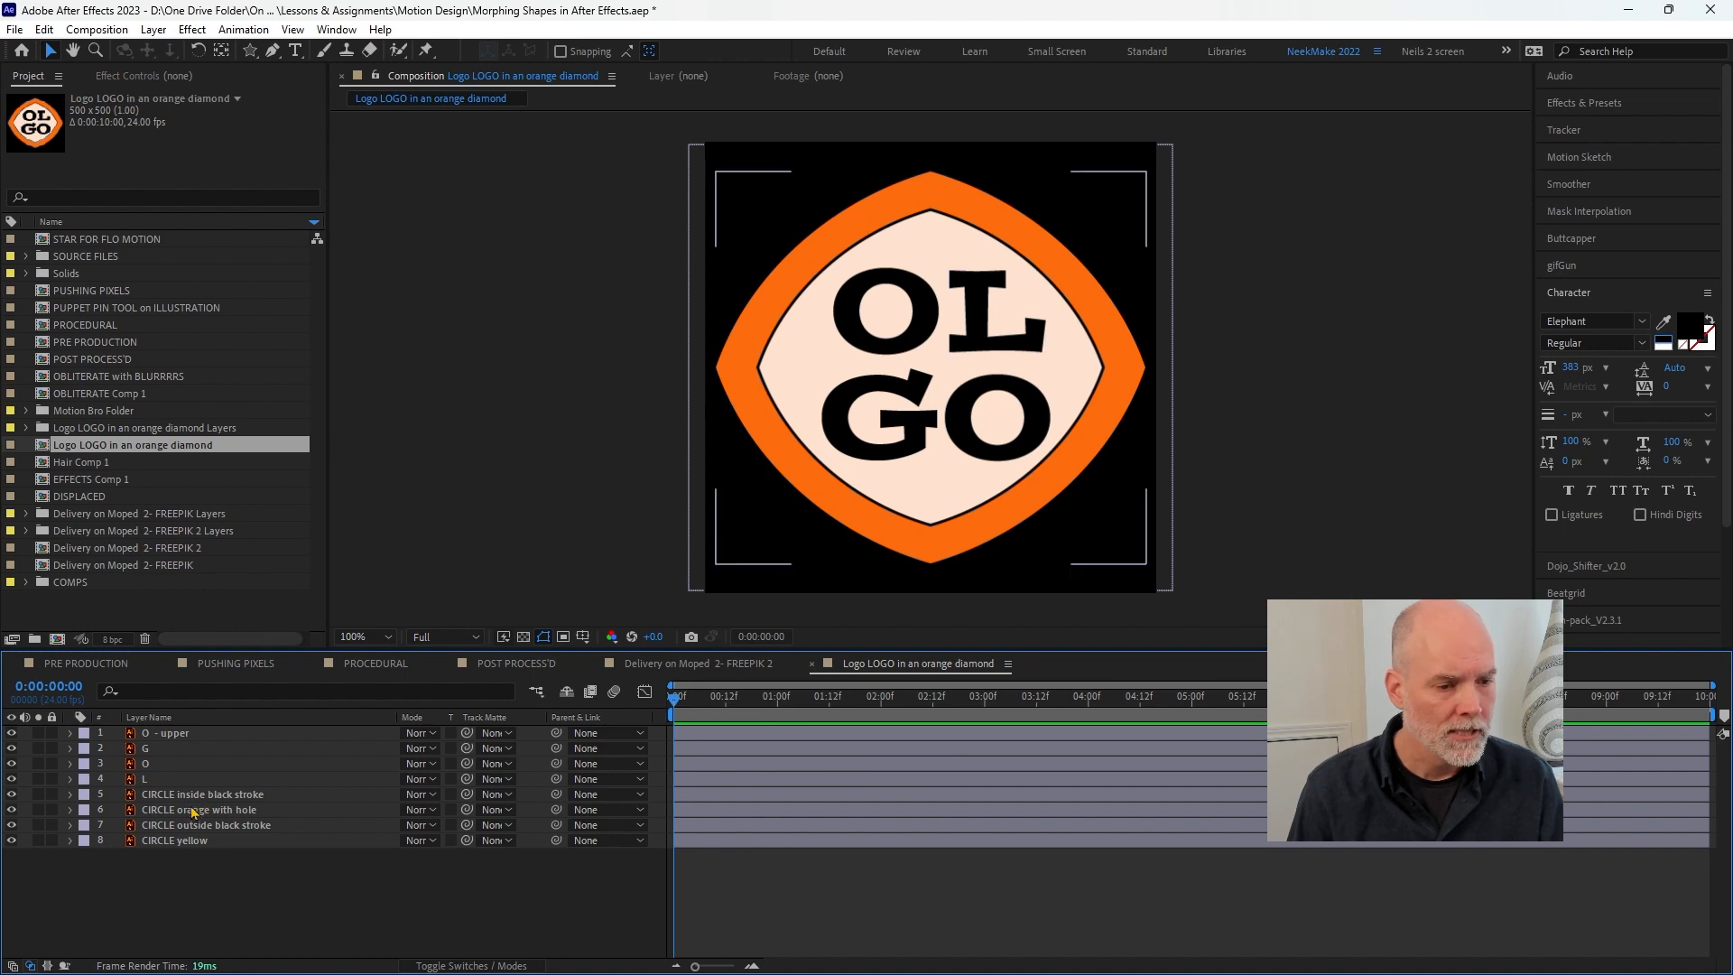
pyautogui.click(13, 795)
pyautogui.click(13, 796)
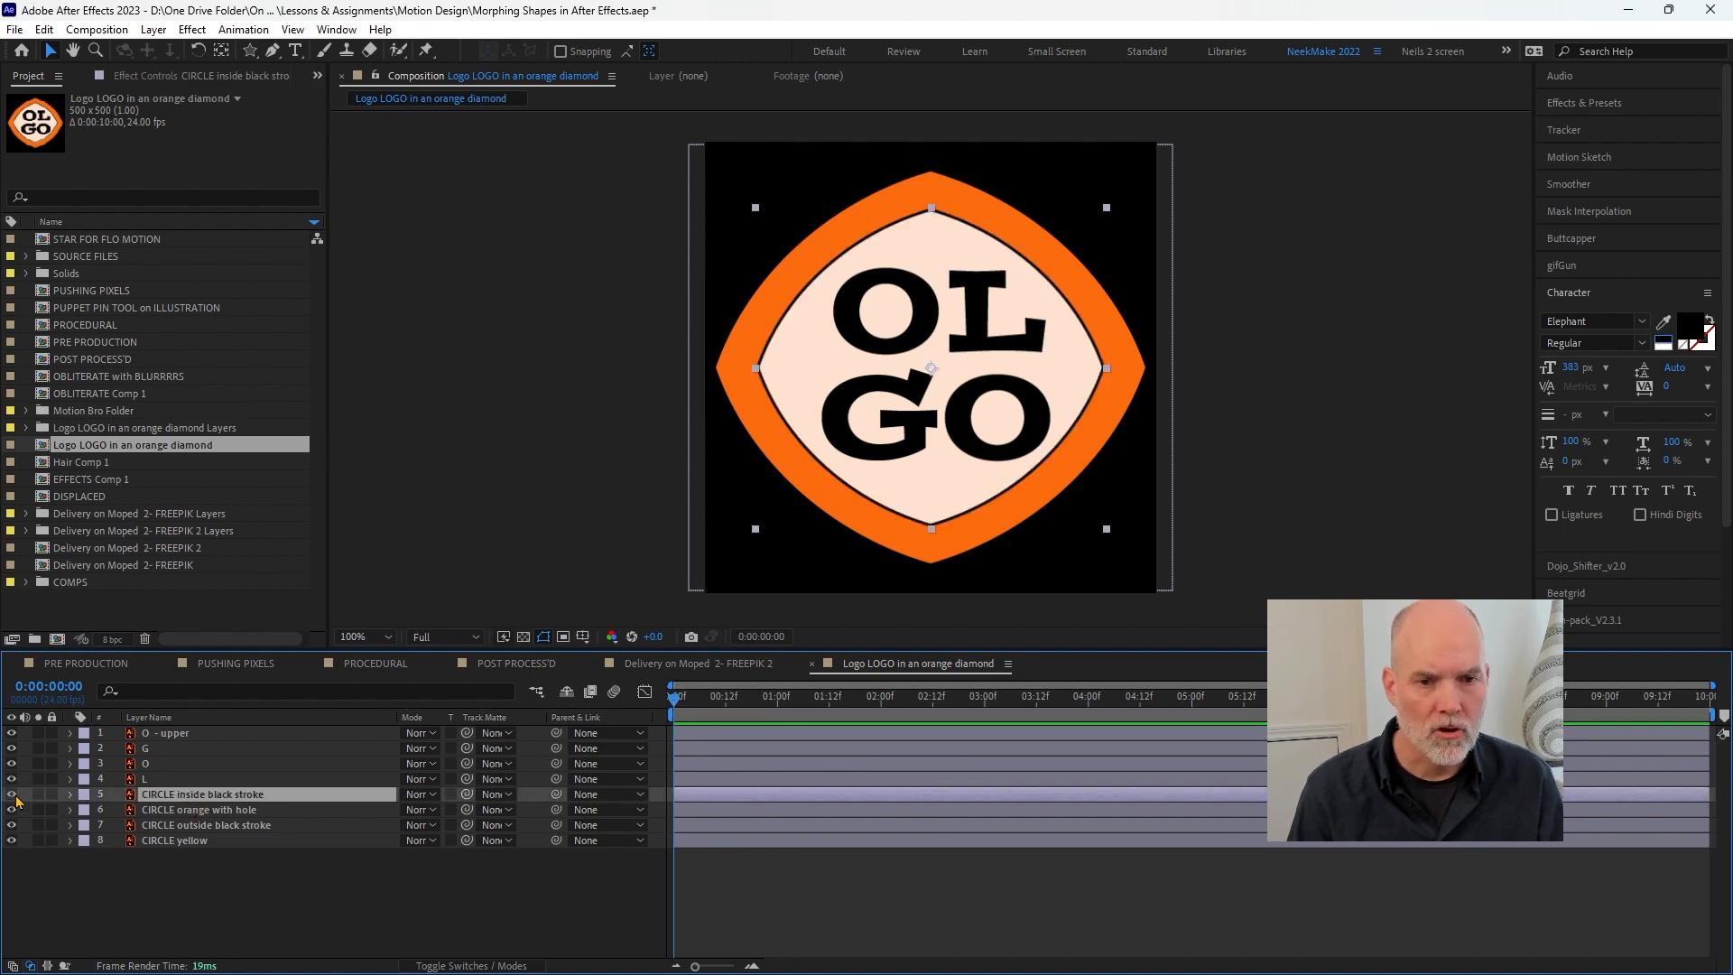
pyautogui.rightClick(137, 800)
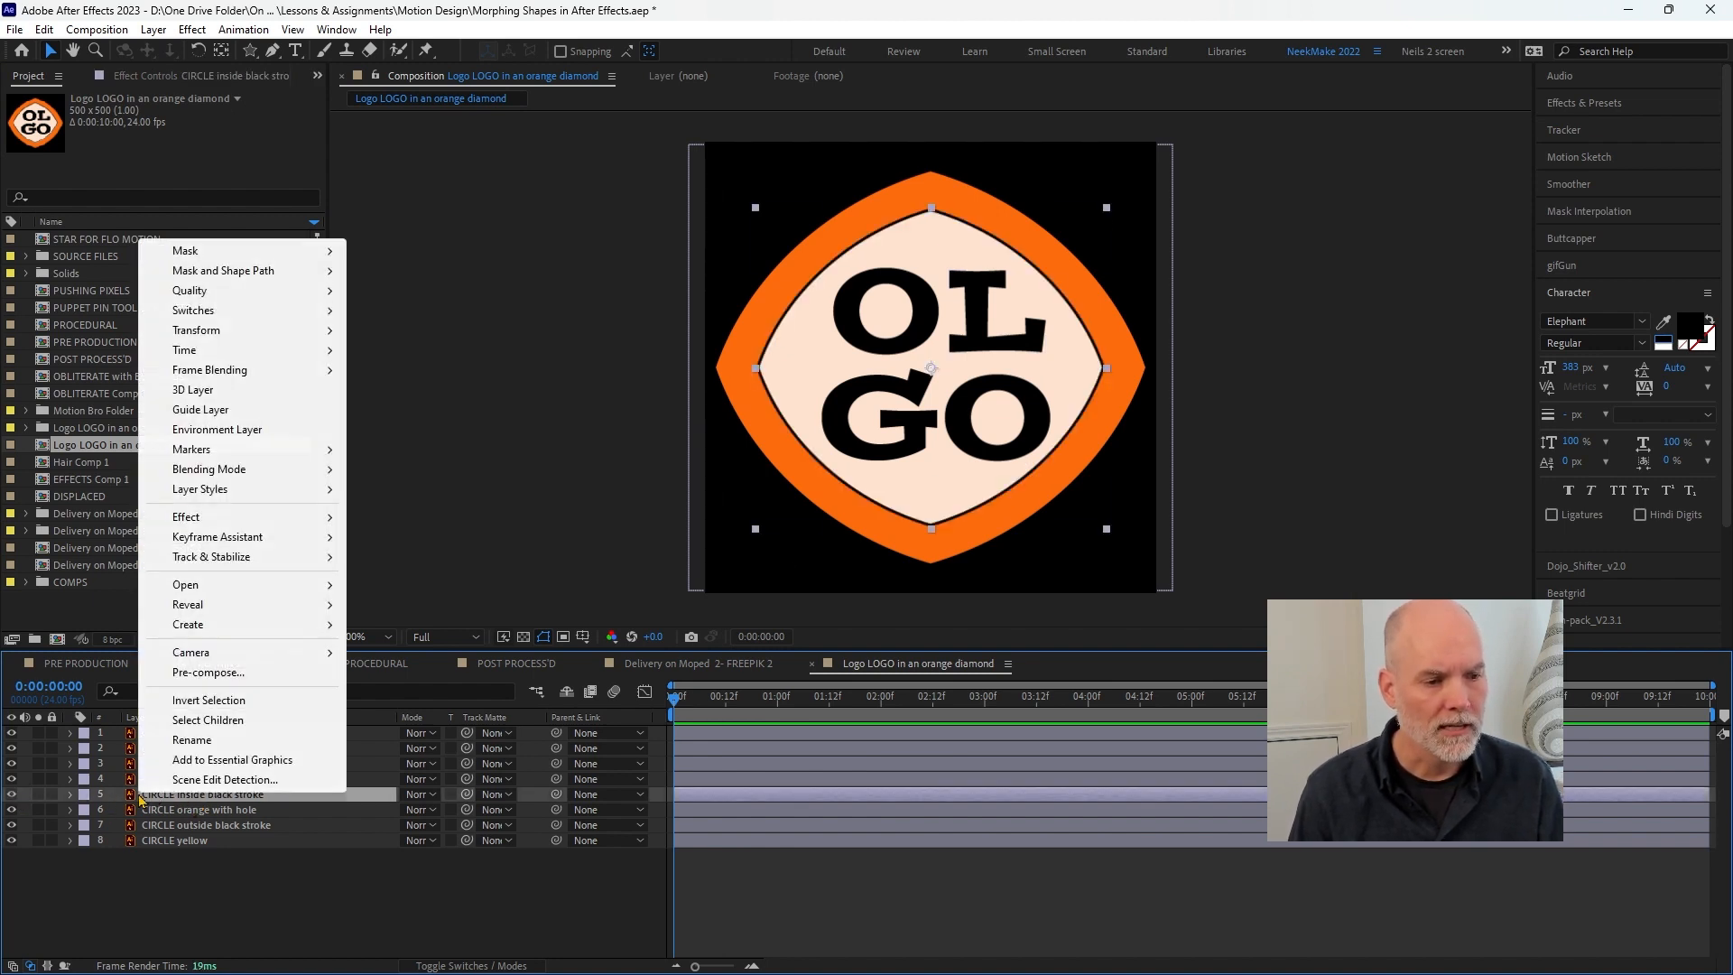
pyautogui.moveTo(275, 635)
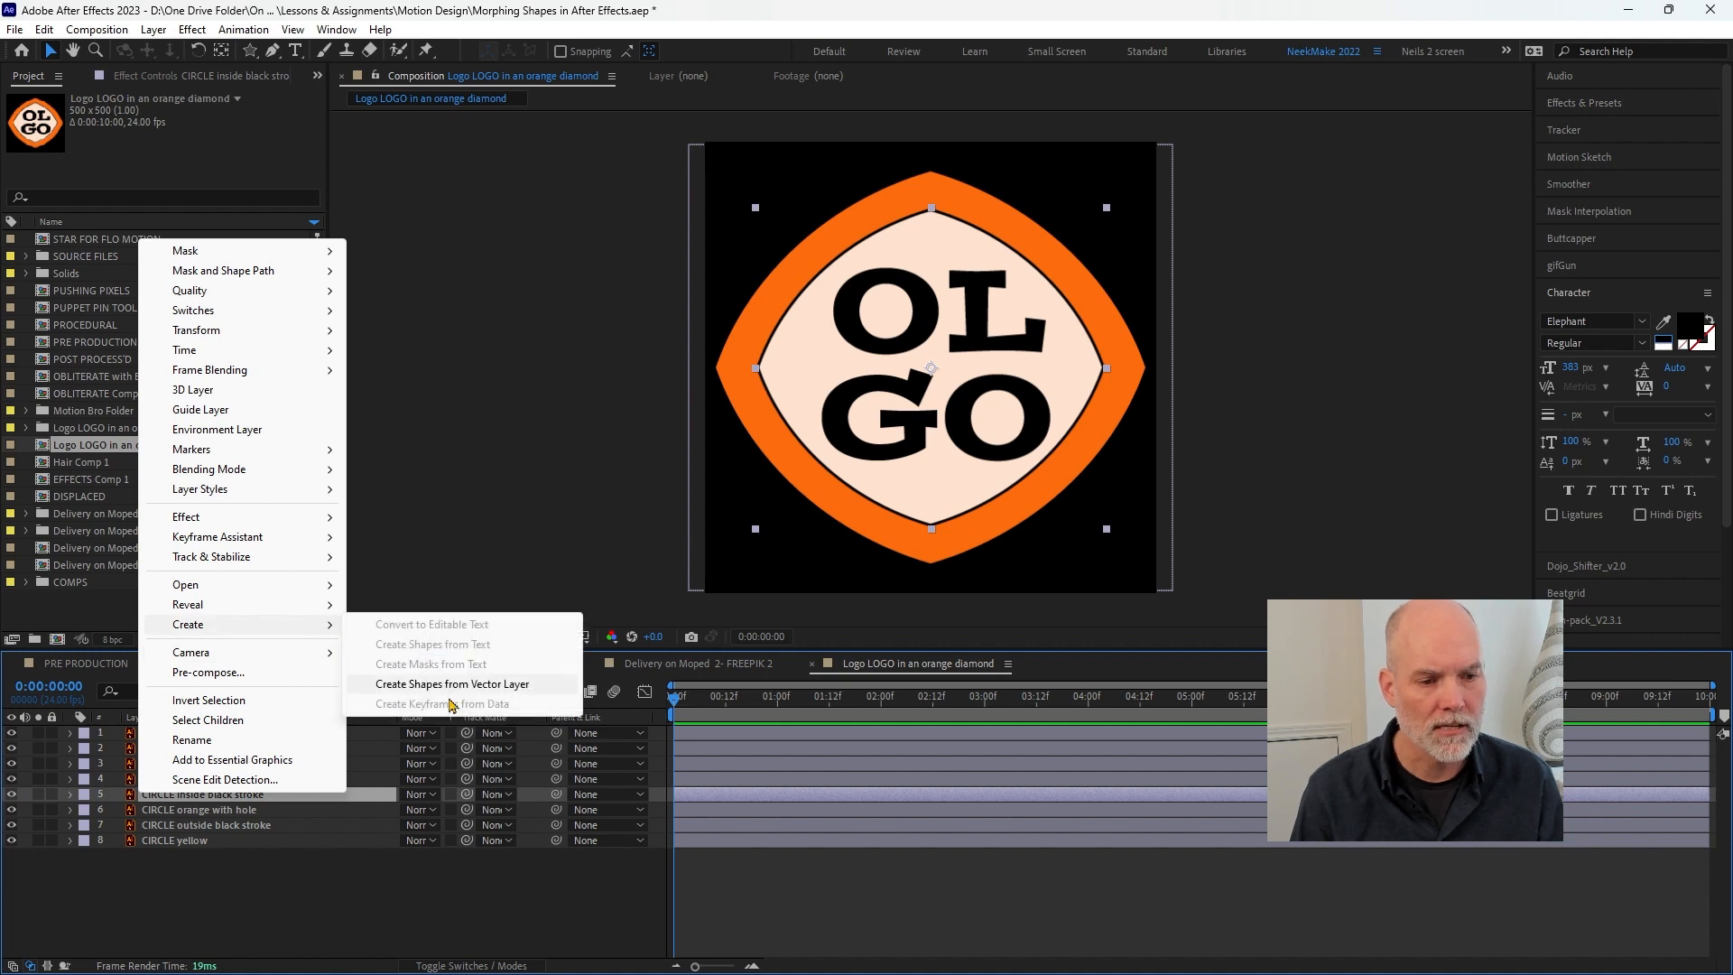
pyautogui.click(447, 685)
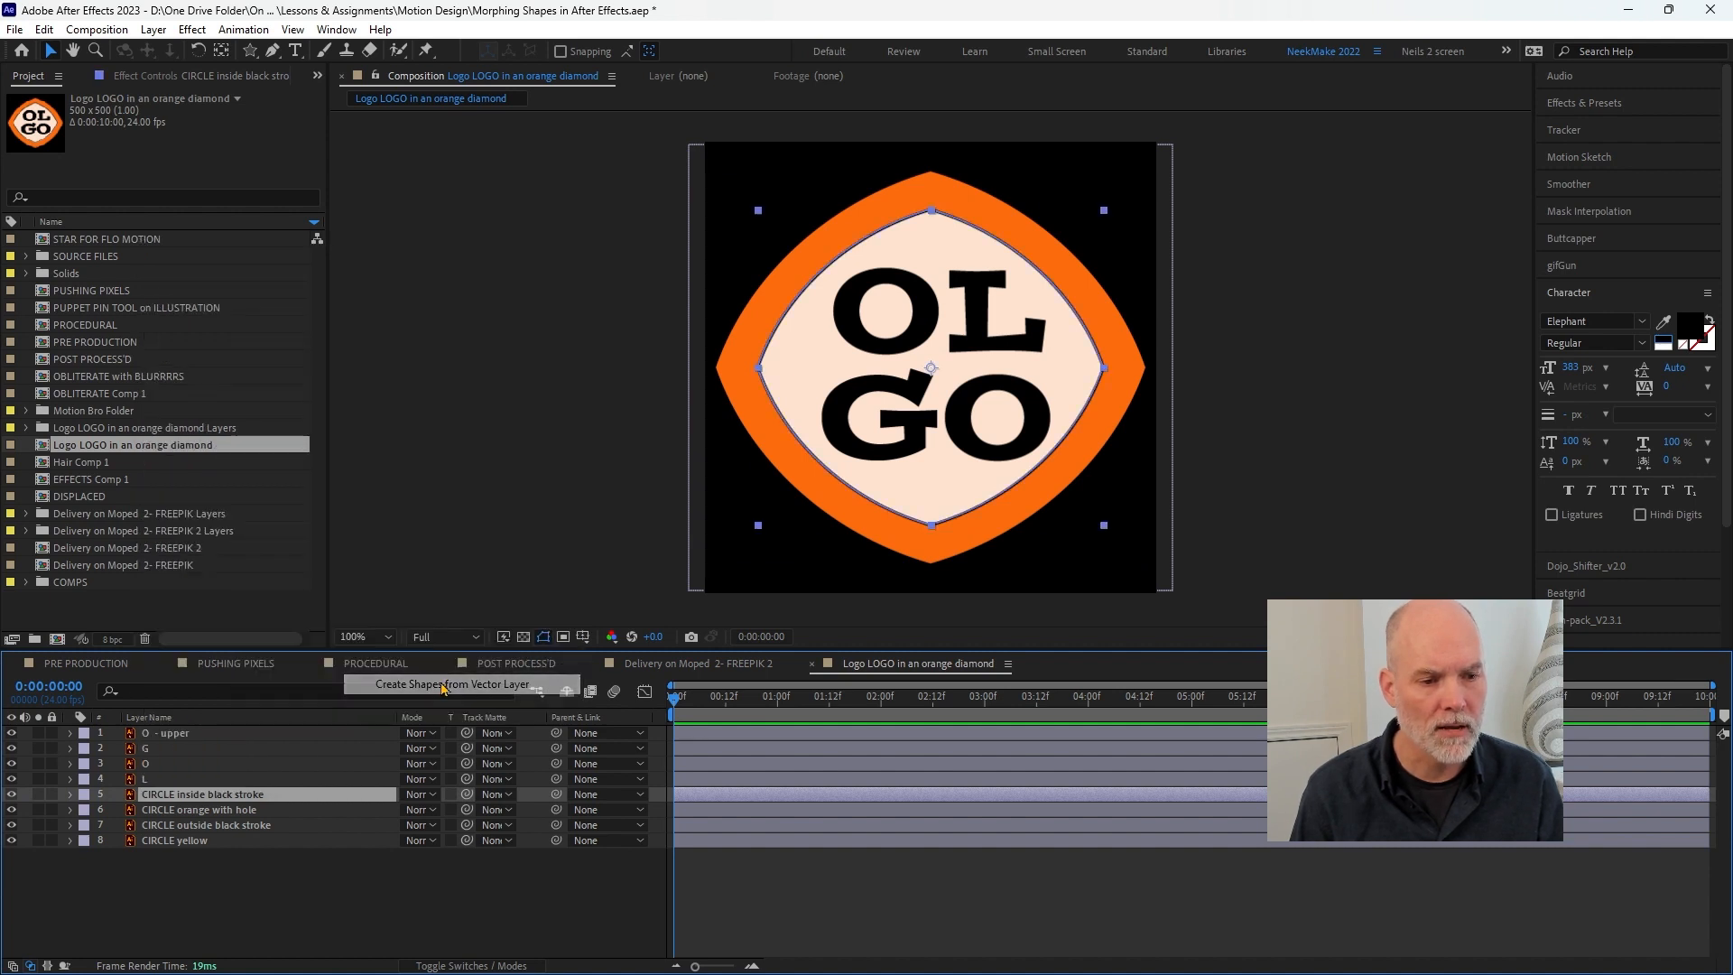
# - Expand the CIRCLE inside black stroke Outlines contents down to Group 1 and examine the Path property of Path 1
pyautogui.click(70, 795)
pyautogui.click(87, 811)
pyautogui.click(103, 826)
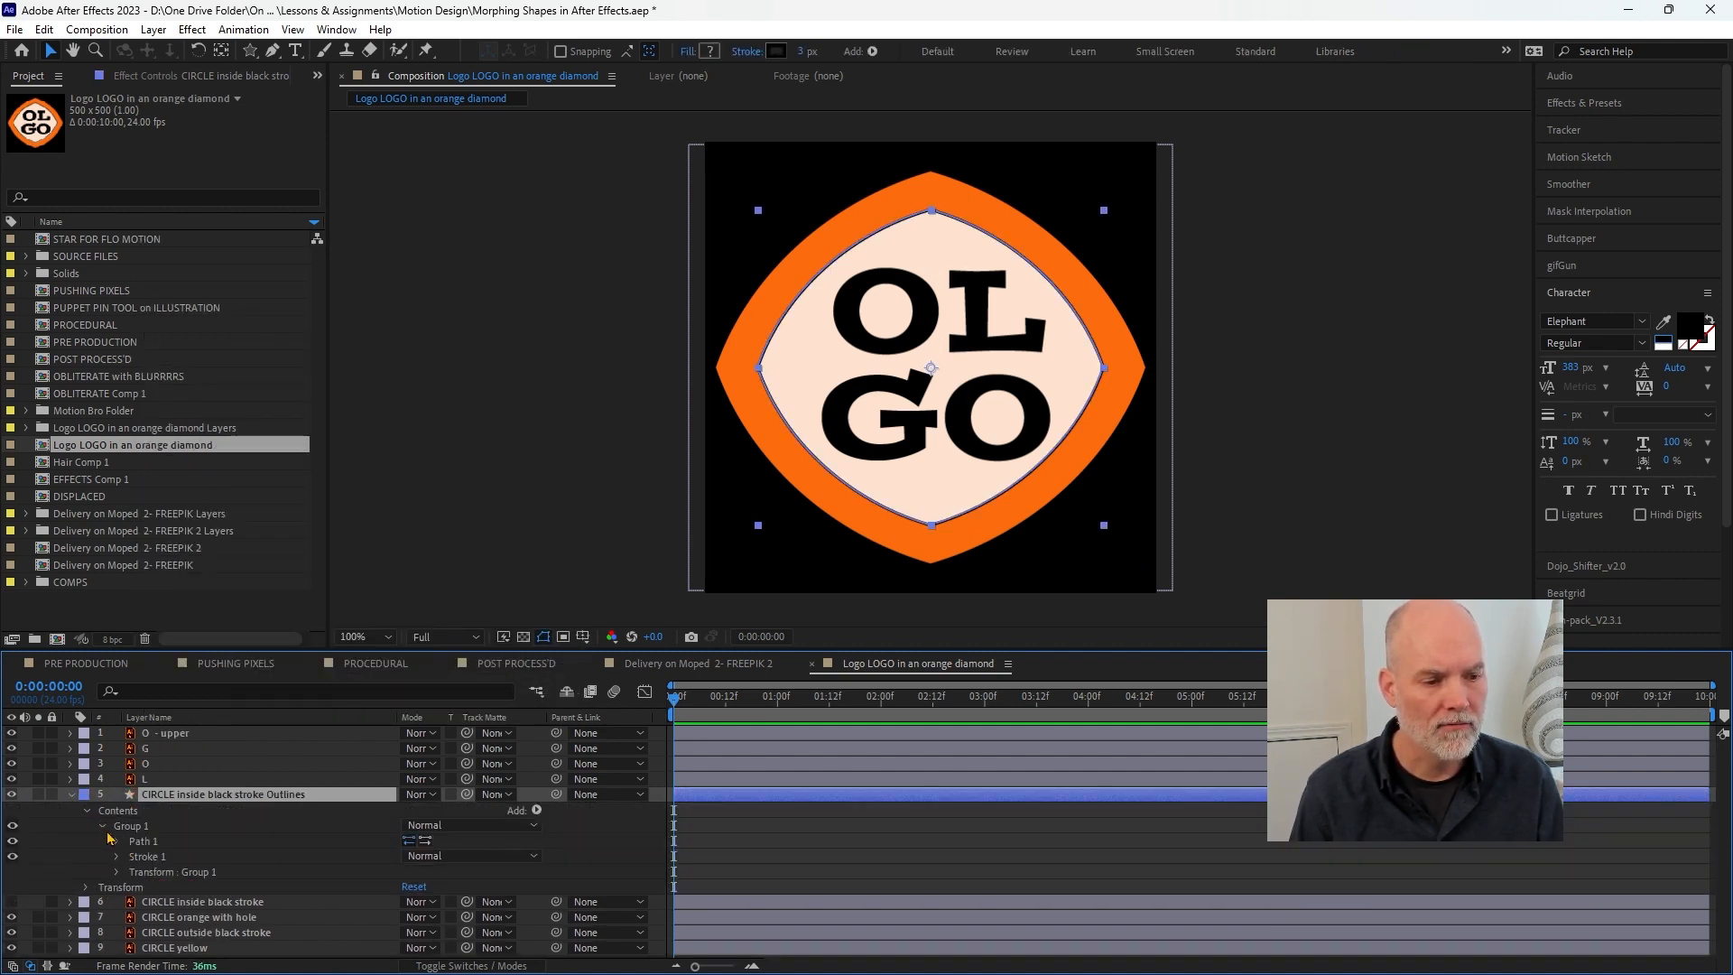
pyautogui.click(116, 843)
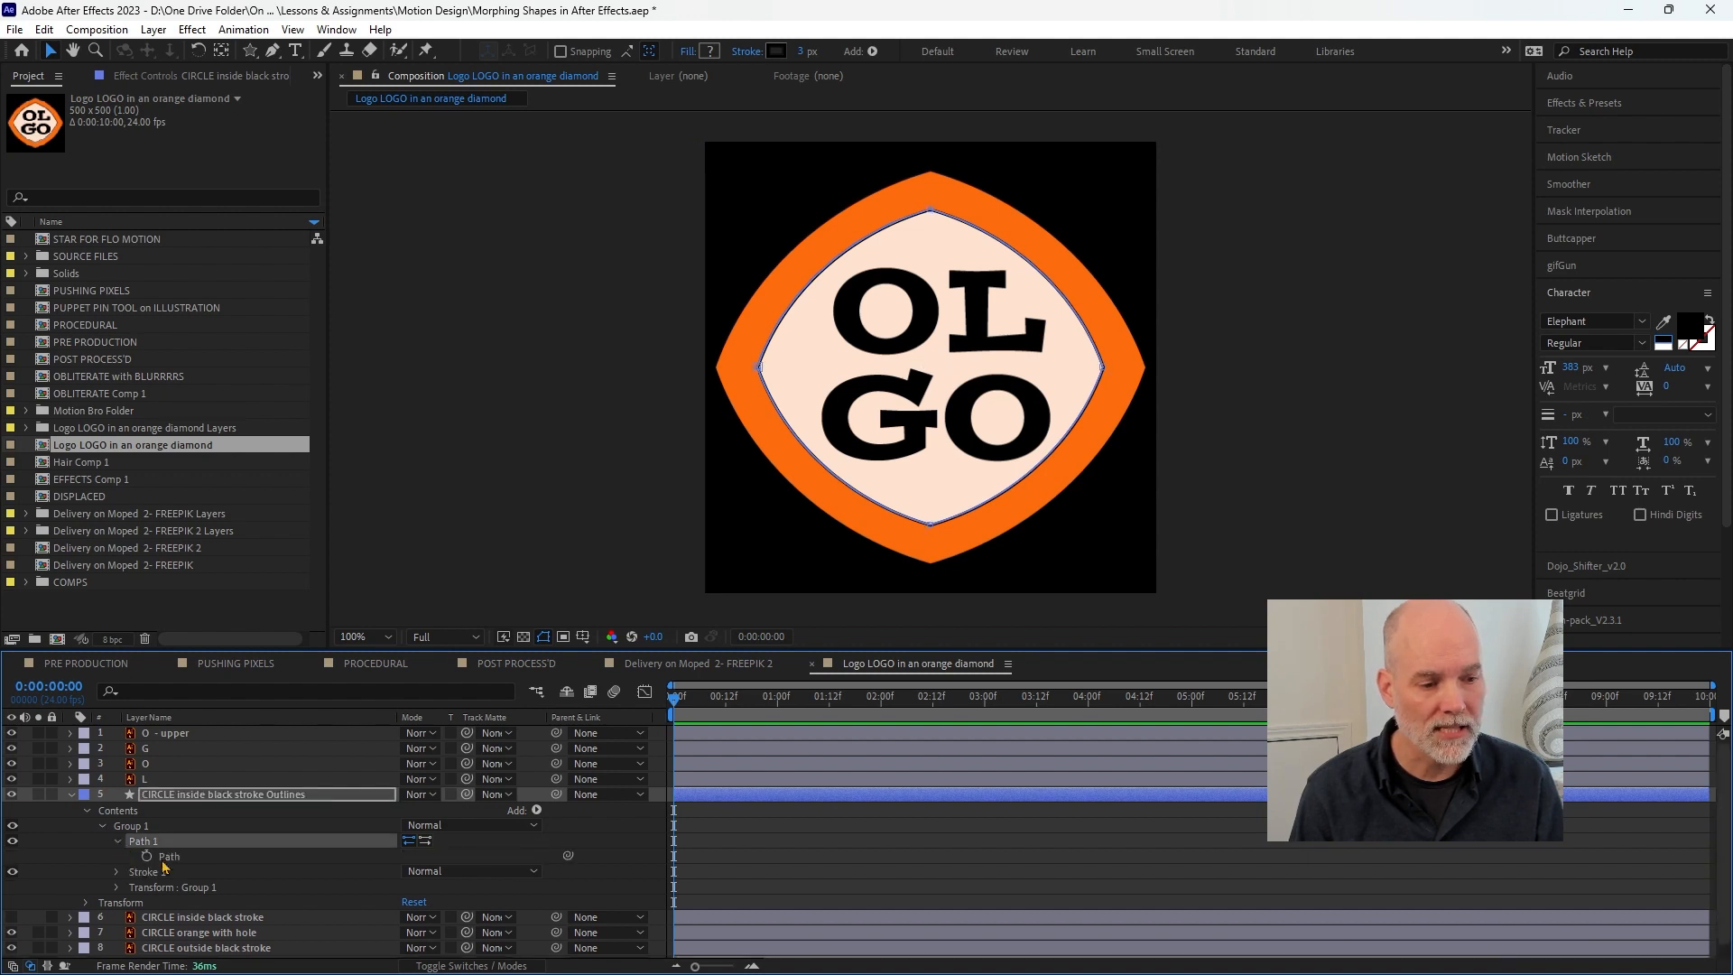
pyautogui.click(118, 843)
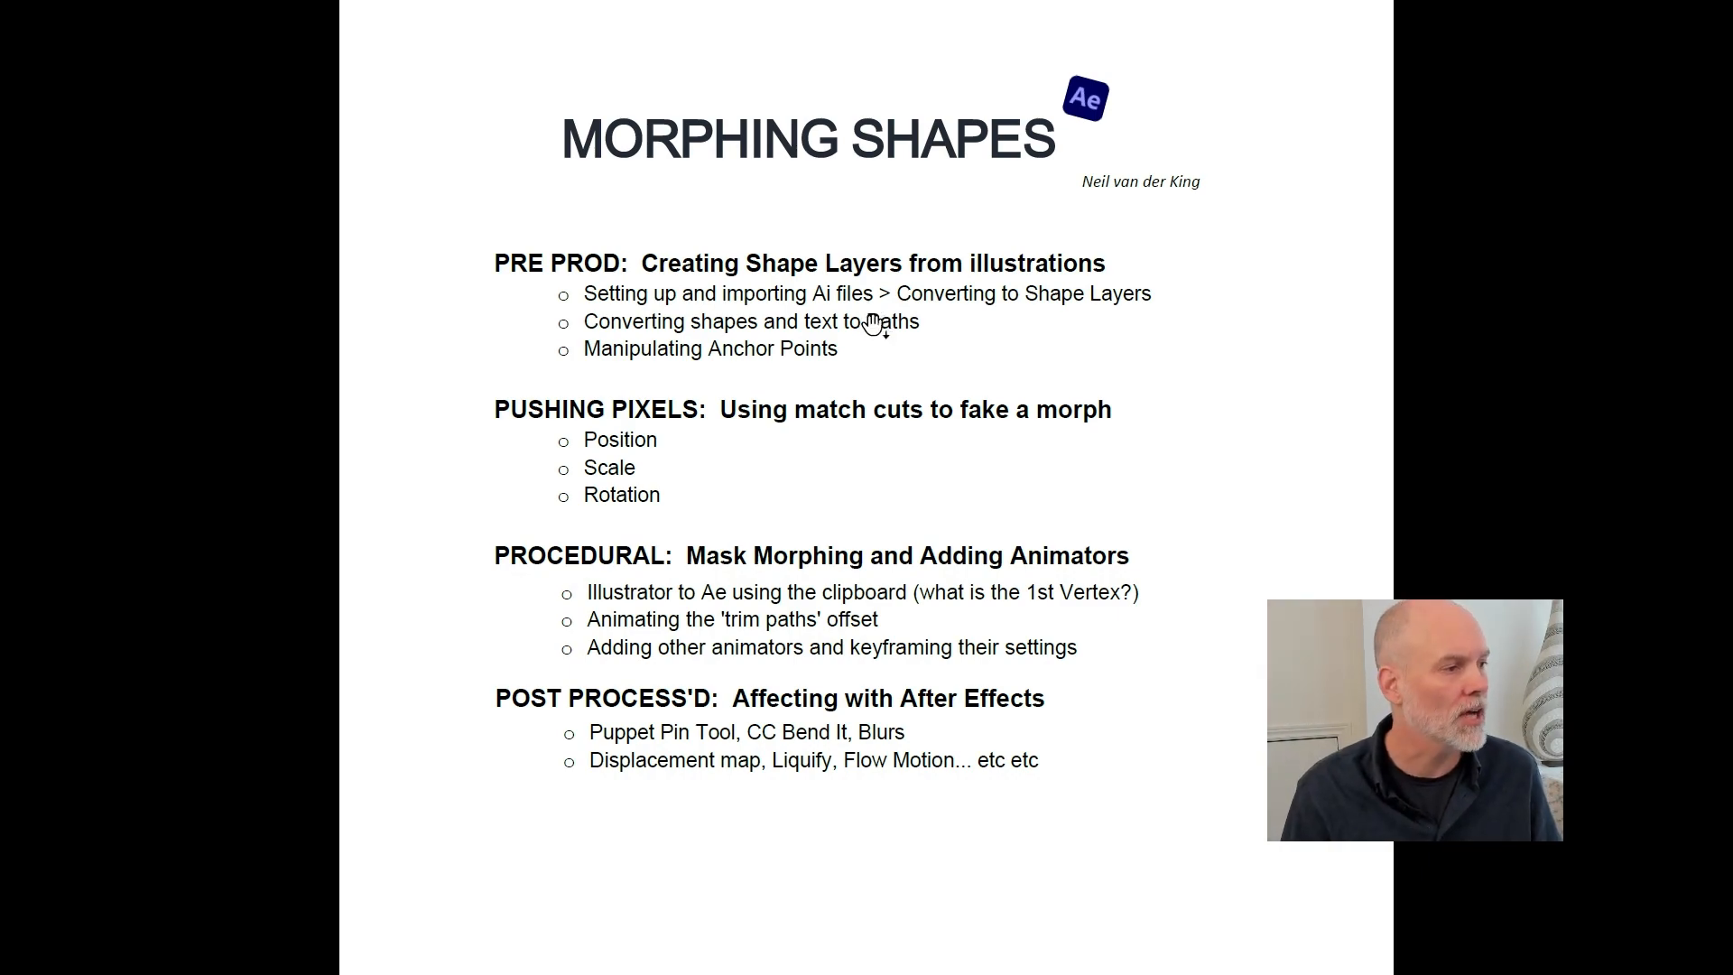
# - Switch to After Effects and draw a five-pointed star, outer radius about 185, in the middle of the PRE PRODUCTION composition
pyautogui.hotkey('alt', 'Tab')
pyautogui.click(86, 663)
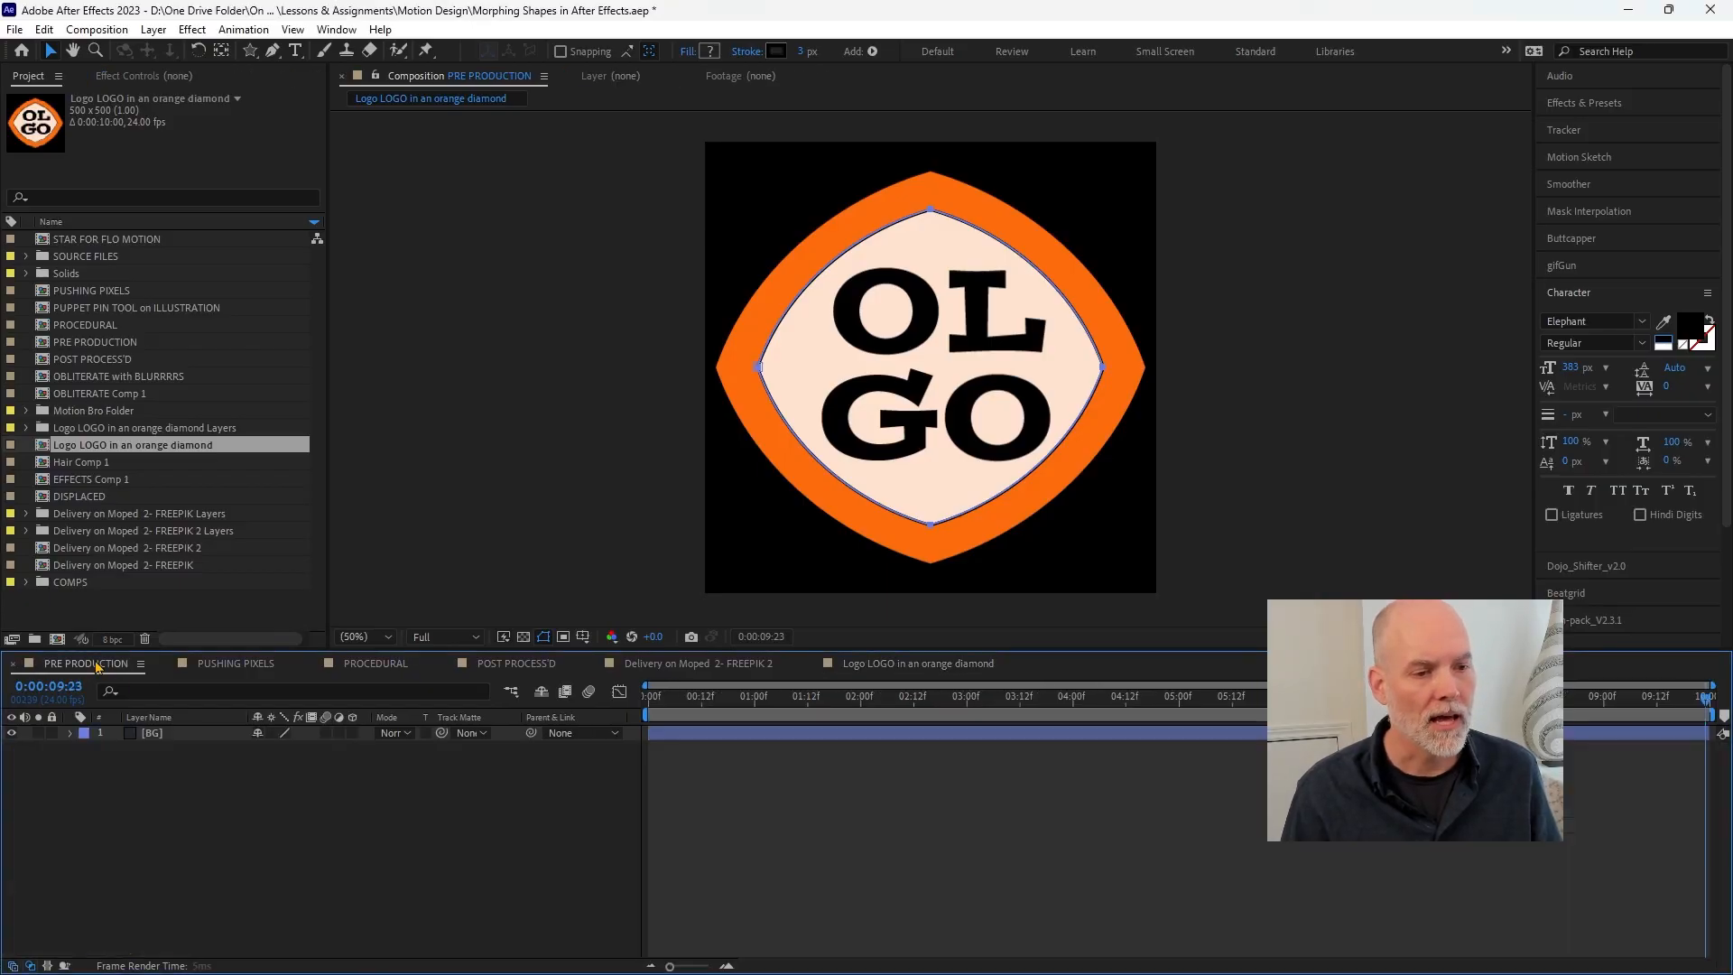
pyautogui.click(250, 49)
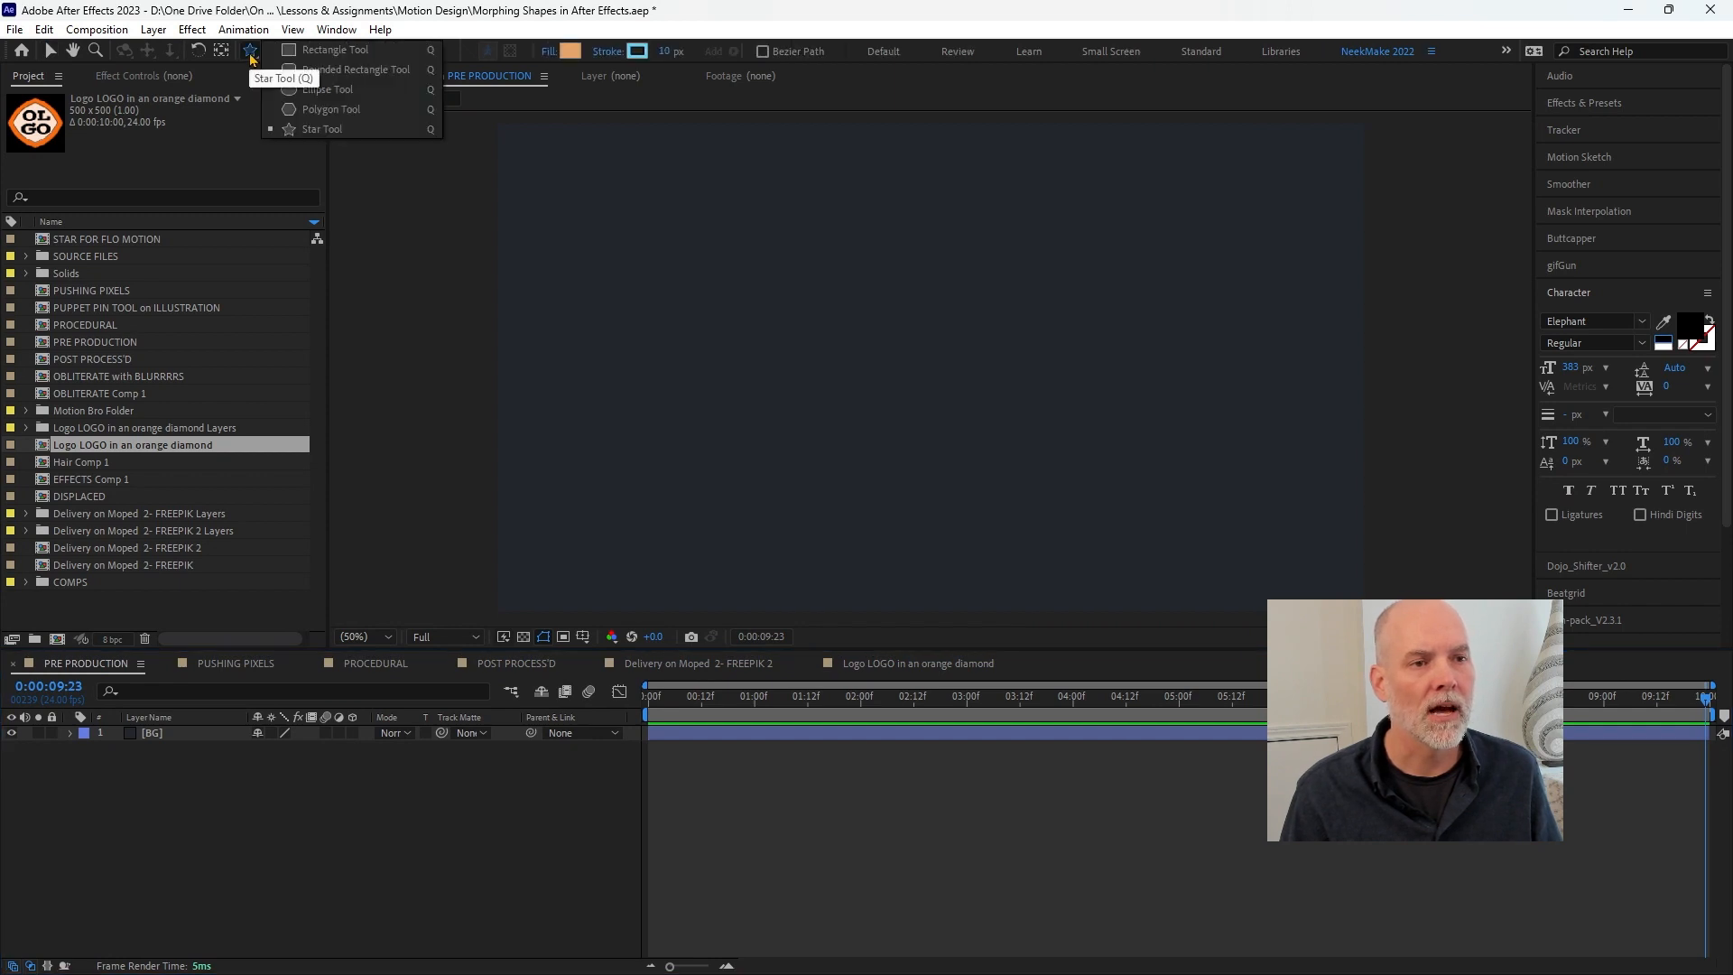
pyautogui.click(322, 129)
pyautogui.moveTo(931, 343); pyautogui.dragTo(981, 436)
pyautogui.press('Down')
pyautogui.press('Down')
pyautogui.press('Down')
pyautogui.press('Down')
pyautogui.press('Up')
pyautogui.press('Up')
pyautogui.press('Down')
pyautogui.press('Up')
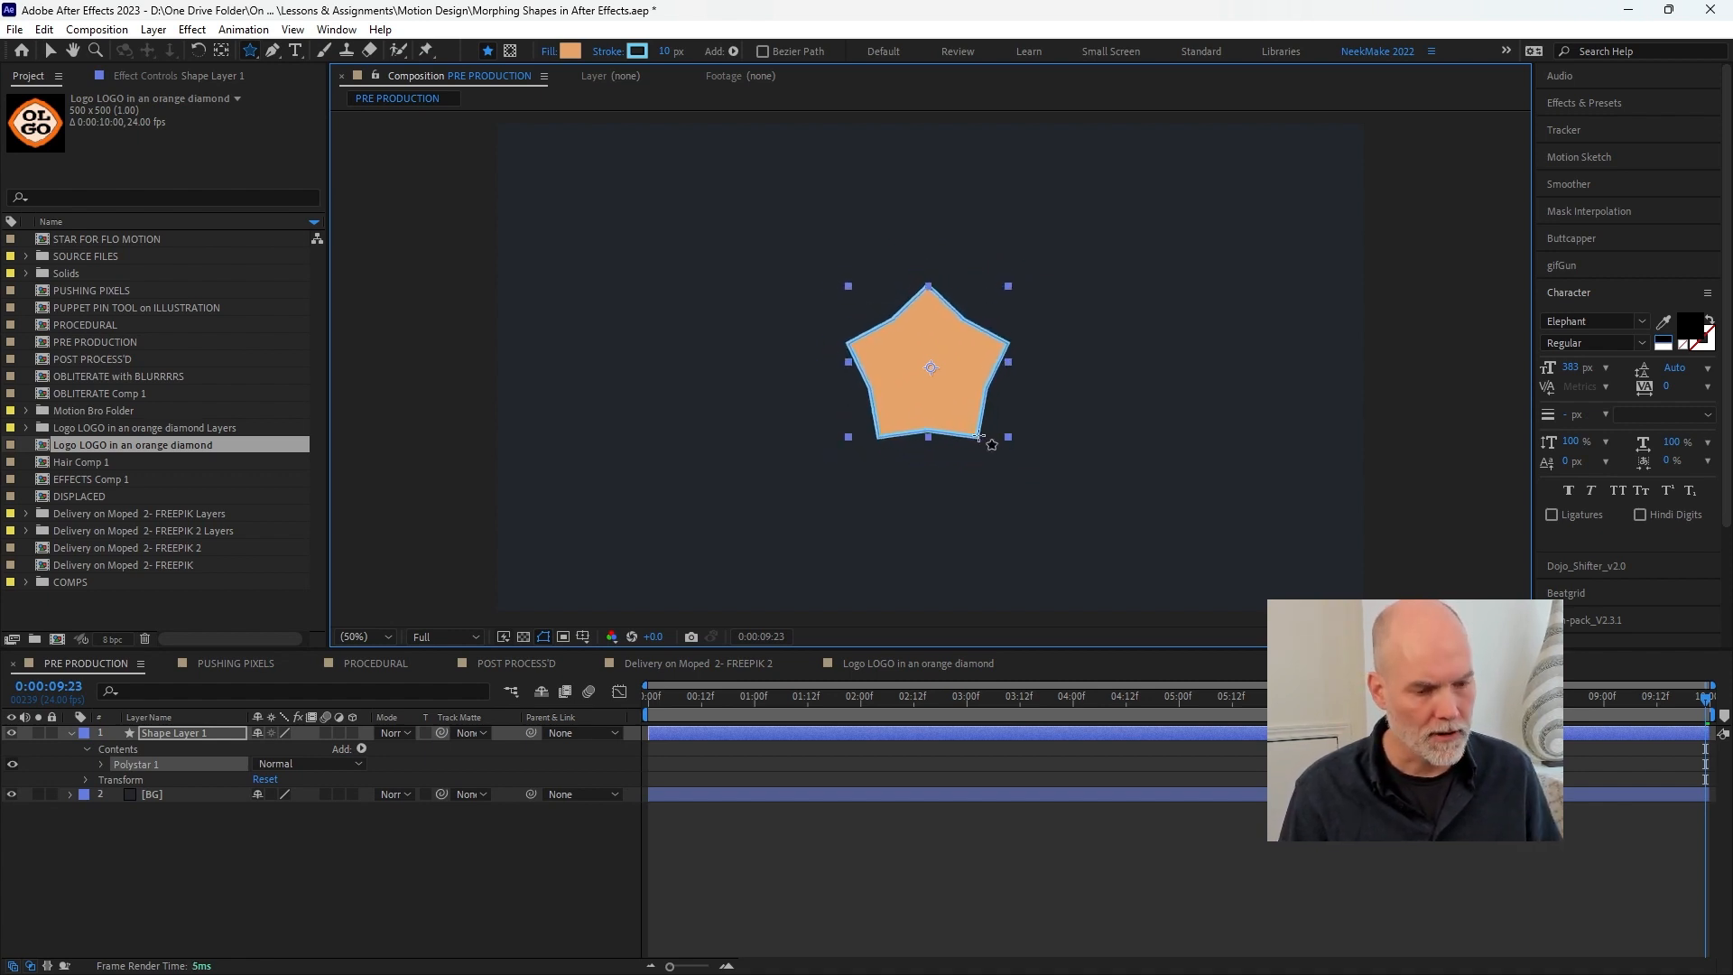
# - Set the star's Polystar Path 1 to 6 points, -10° rotation, -500% inner roundness and 1627% outer roundness
pyautogui.click(144, 736)
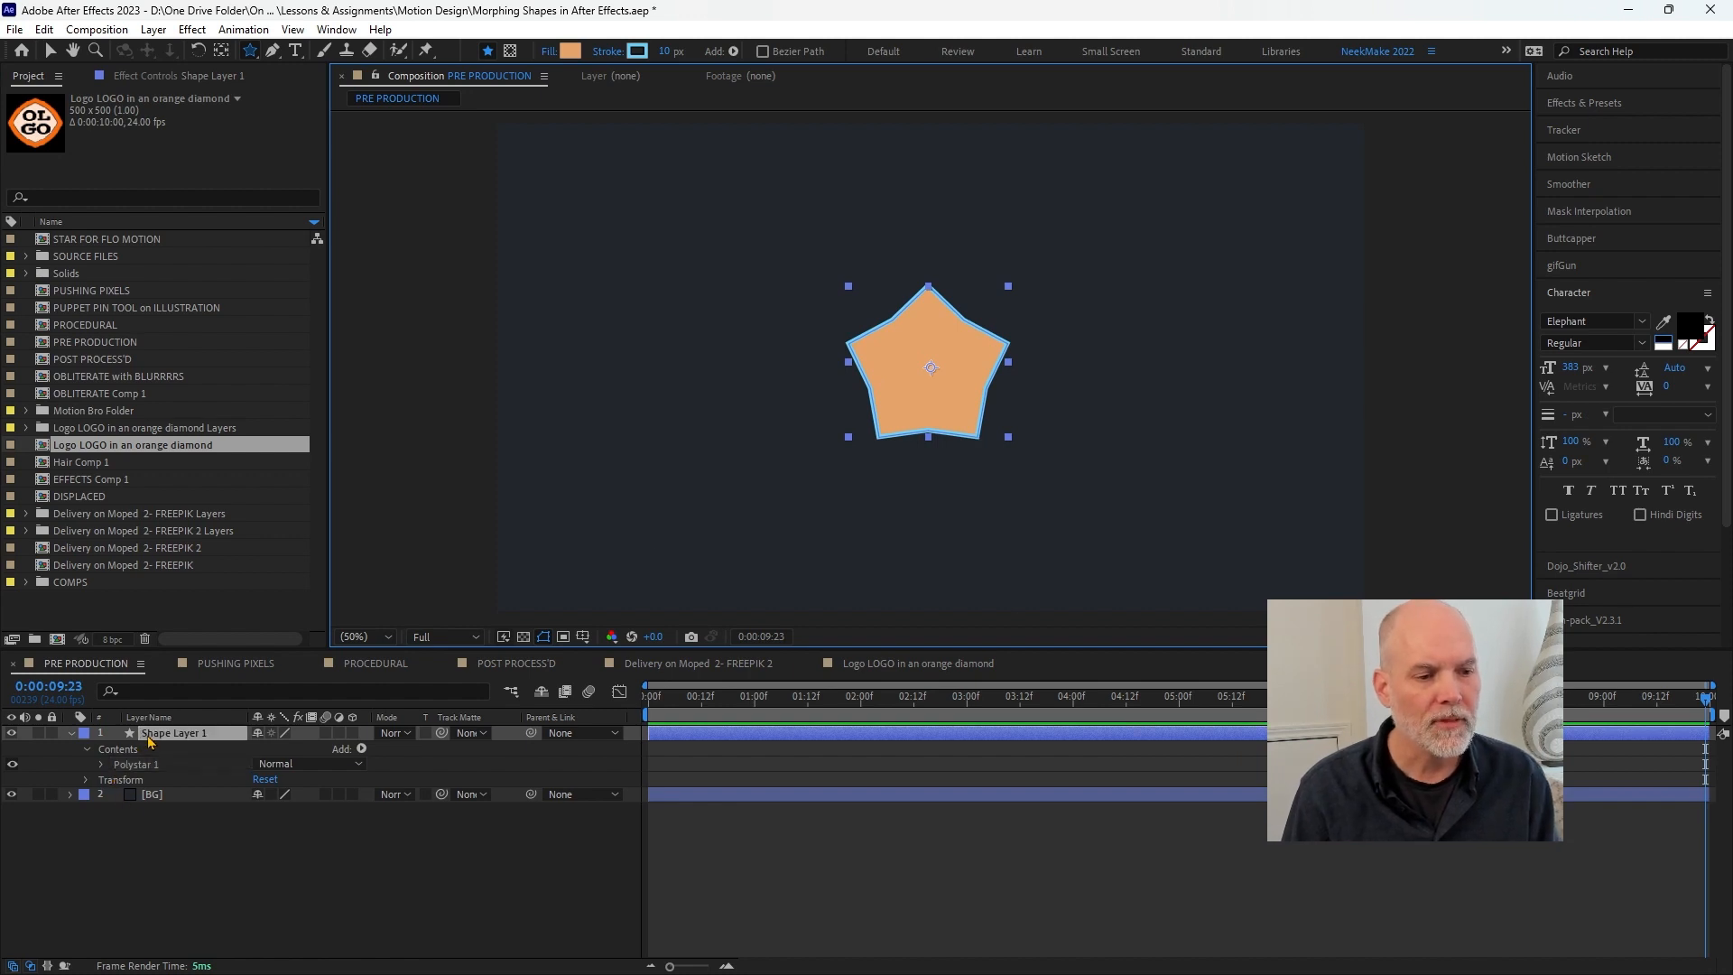
pyautogui.click(102, 767)
pyautogui.click(150, 781)
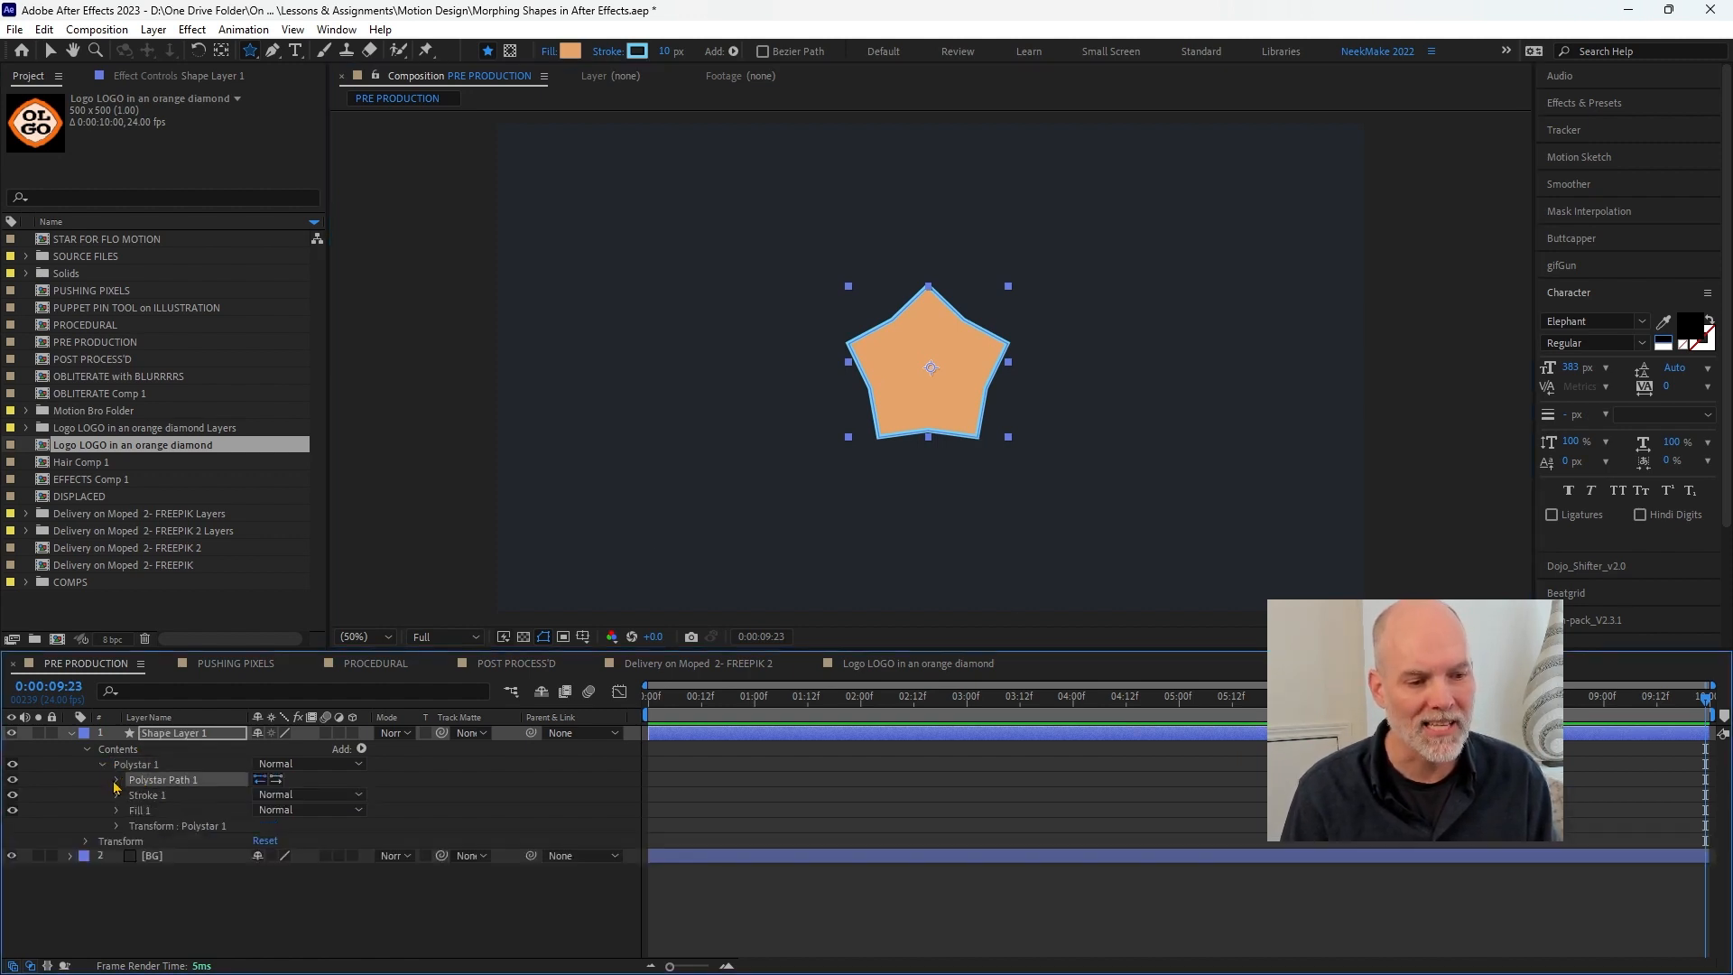
pyautogui.click(116, 780)
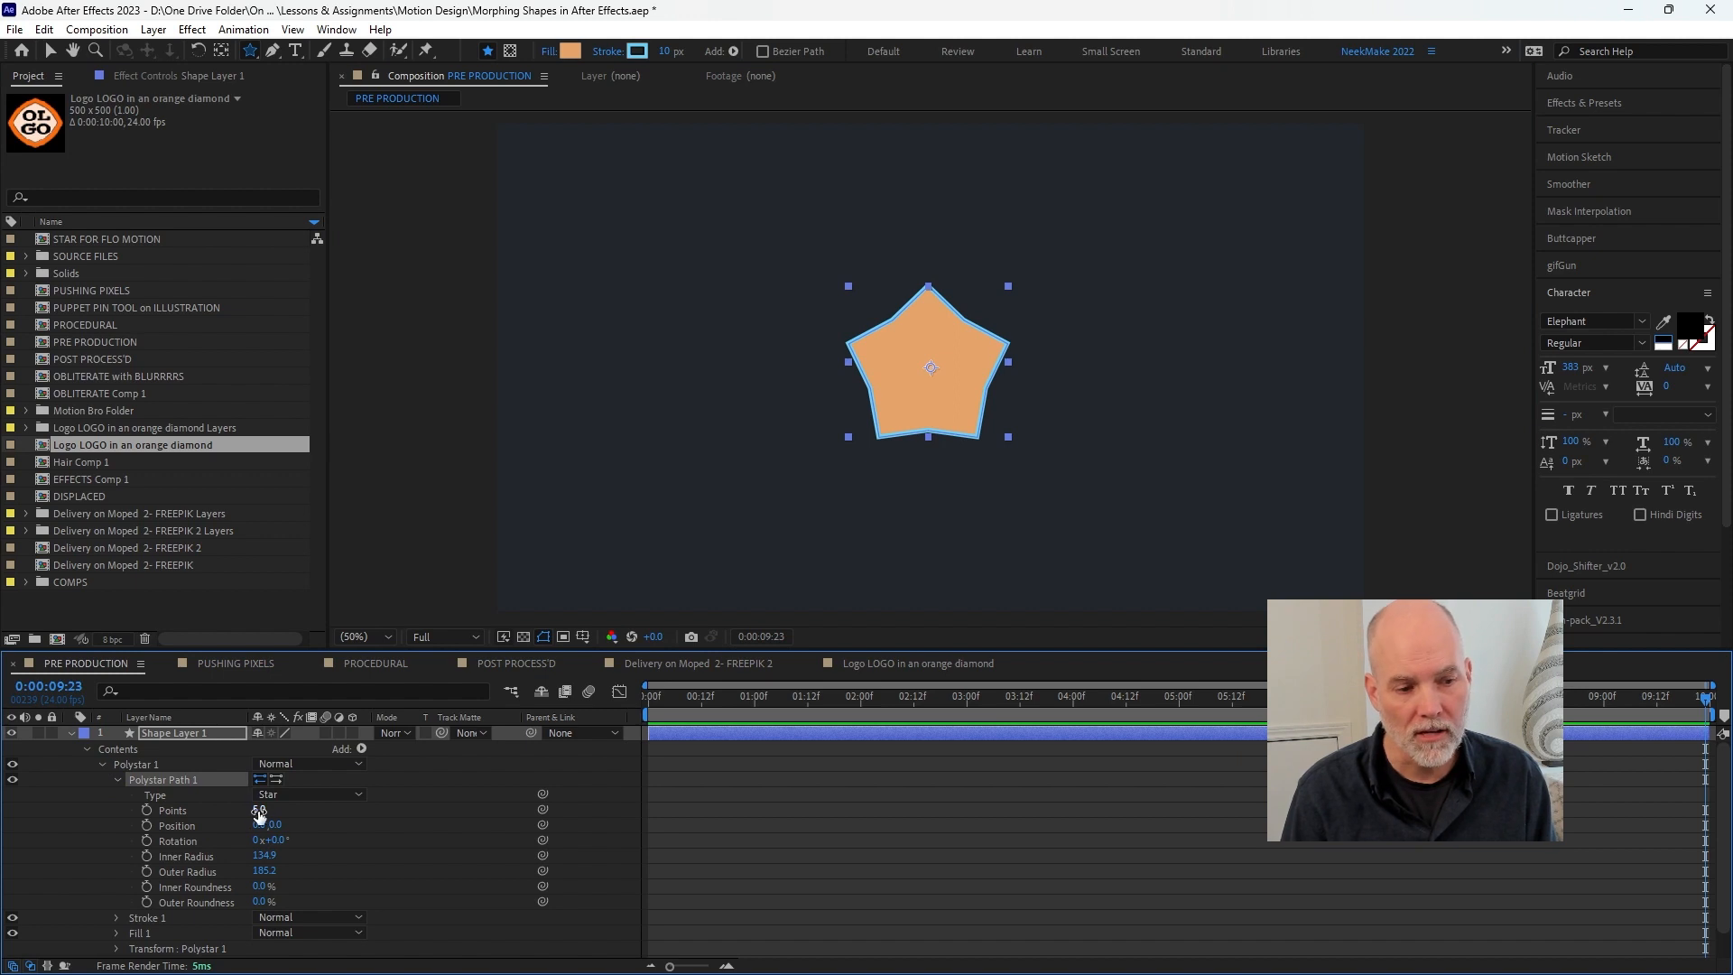
pyautogui.moveTo(258, 810); pyautogui.dragTo(90, 889)
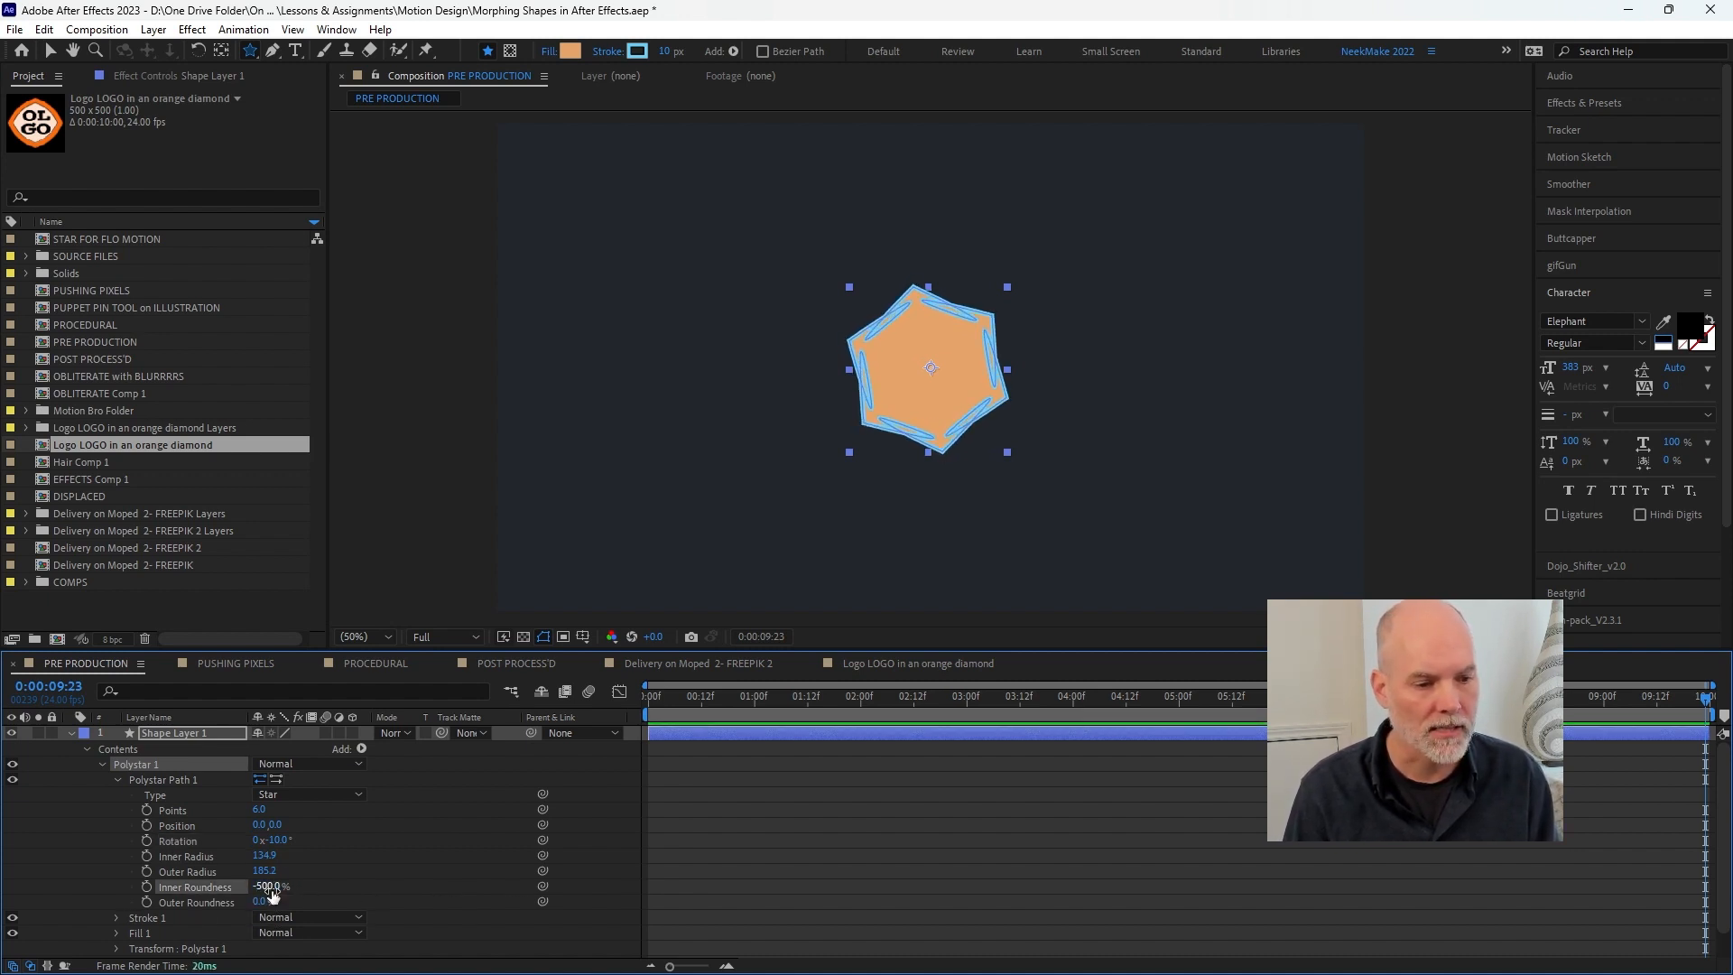
pyautogui.moveTo(262, 901); pyautogui.dragTo(1236, 788)
pyautogui.click(1237, 788)
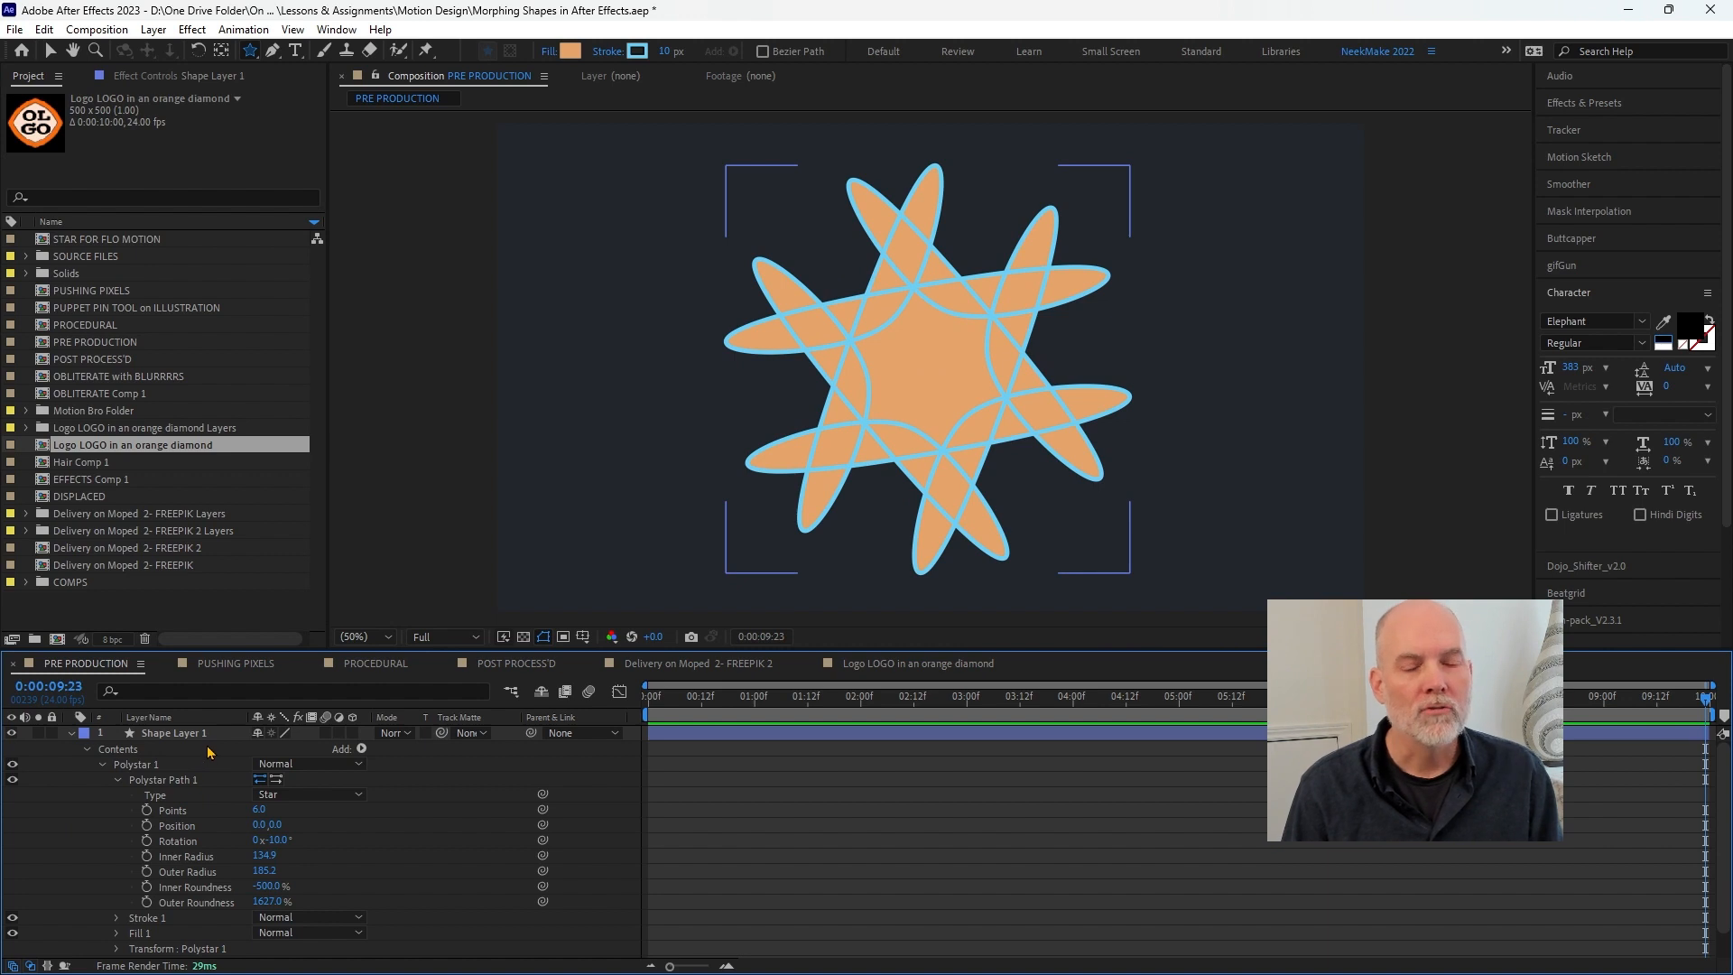
# - Convert the star's Polystar Path 1 to a Bezier path
pyautogui.click(180, 765)
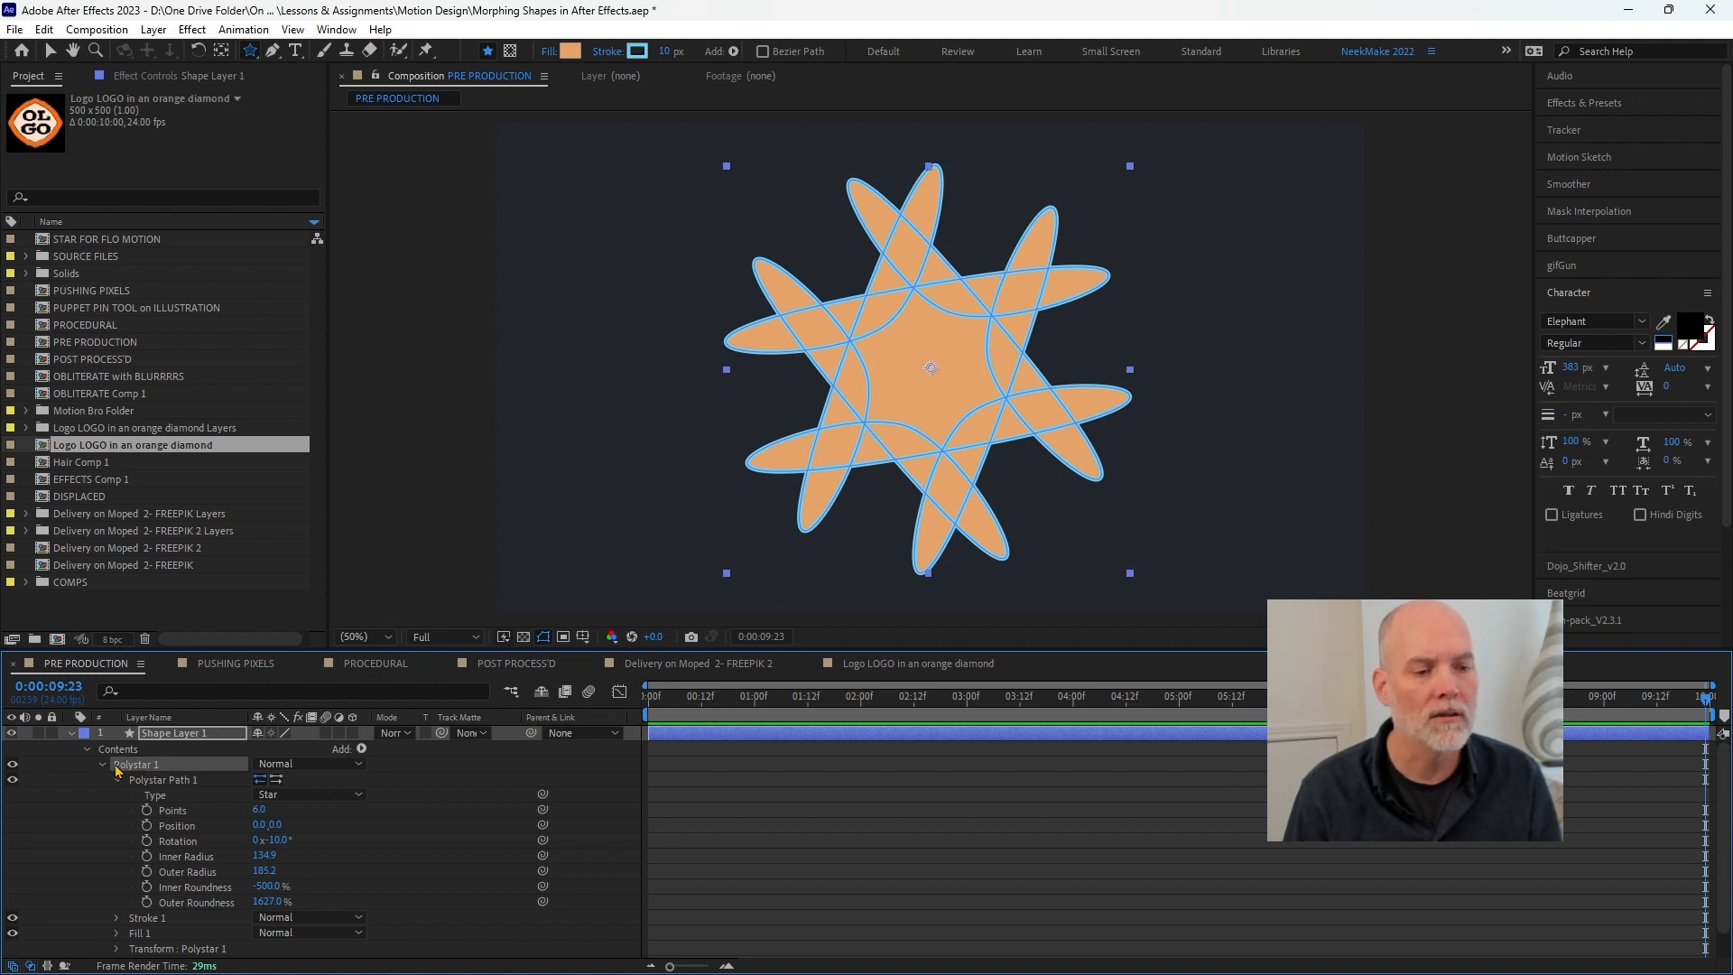
pyautogui.rightClick(148, 767)
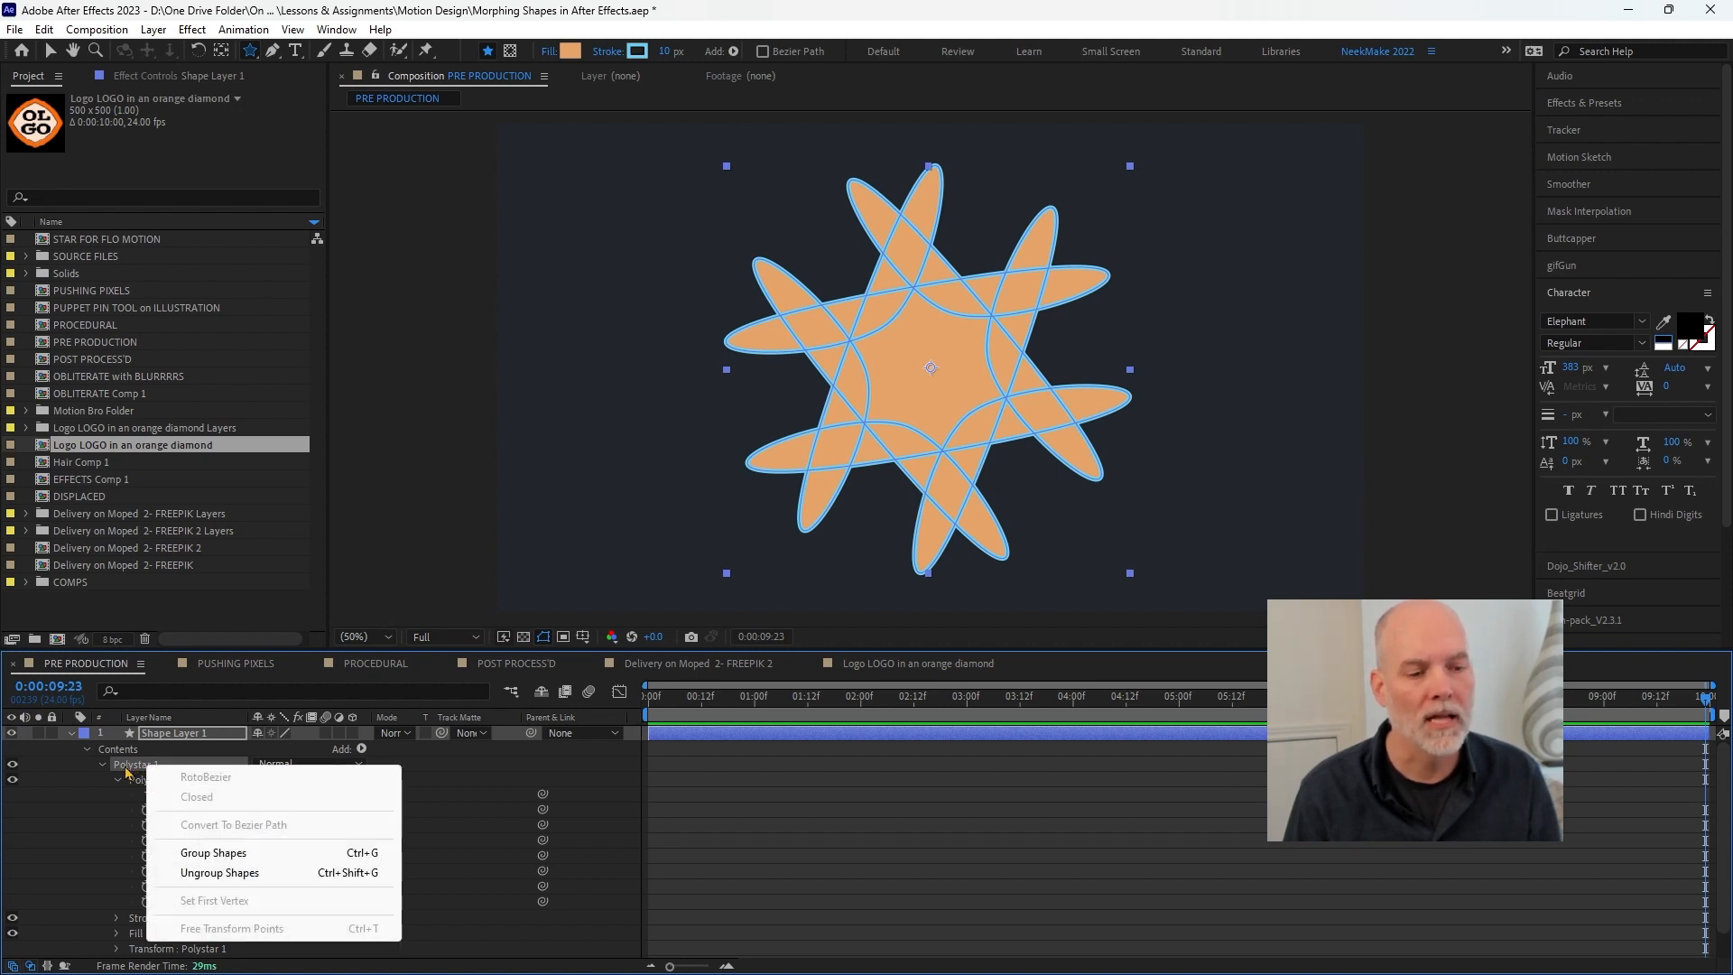
pyautogui.click(126, 770)
pyautogui.click(135, 780)
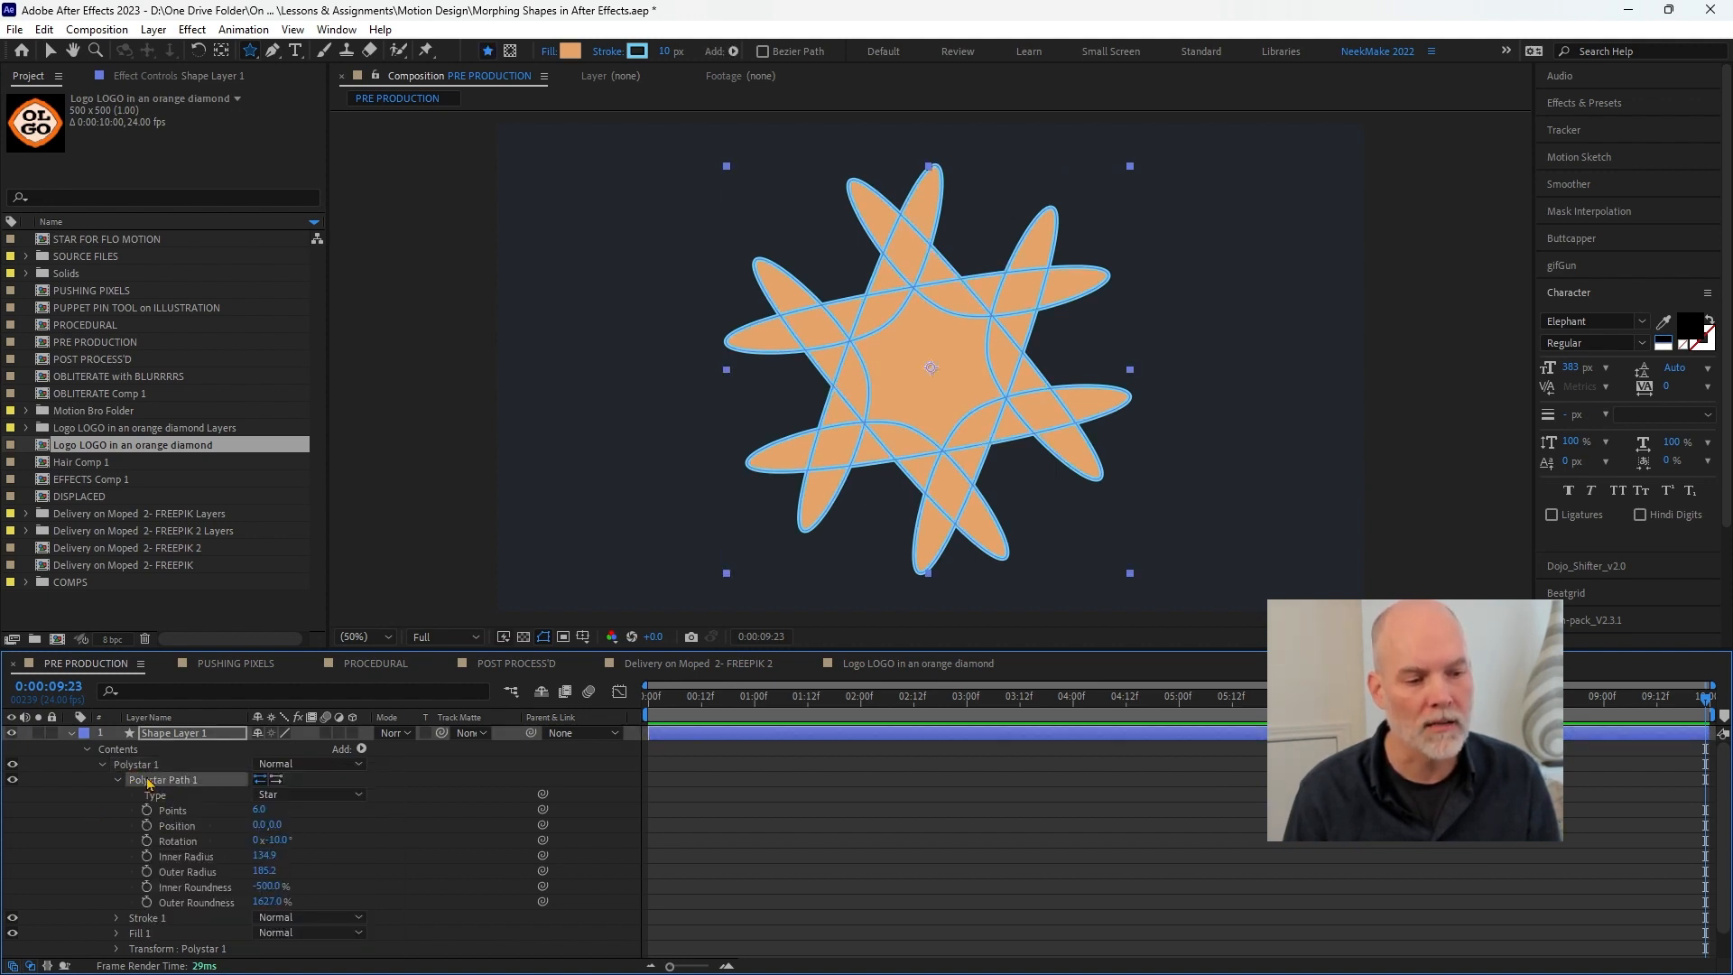
pyautogui.rightClick(168, 786)
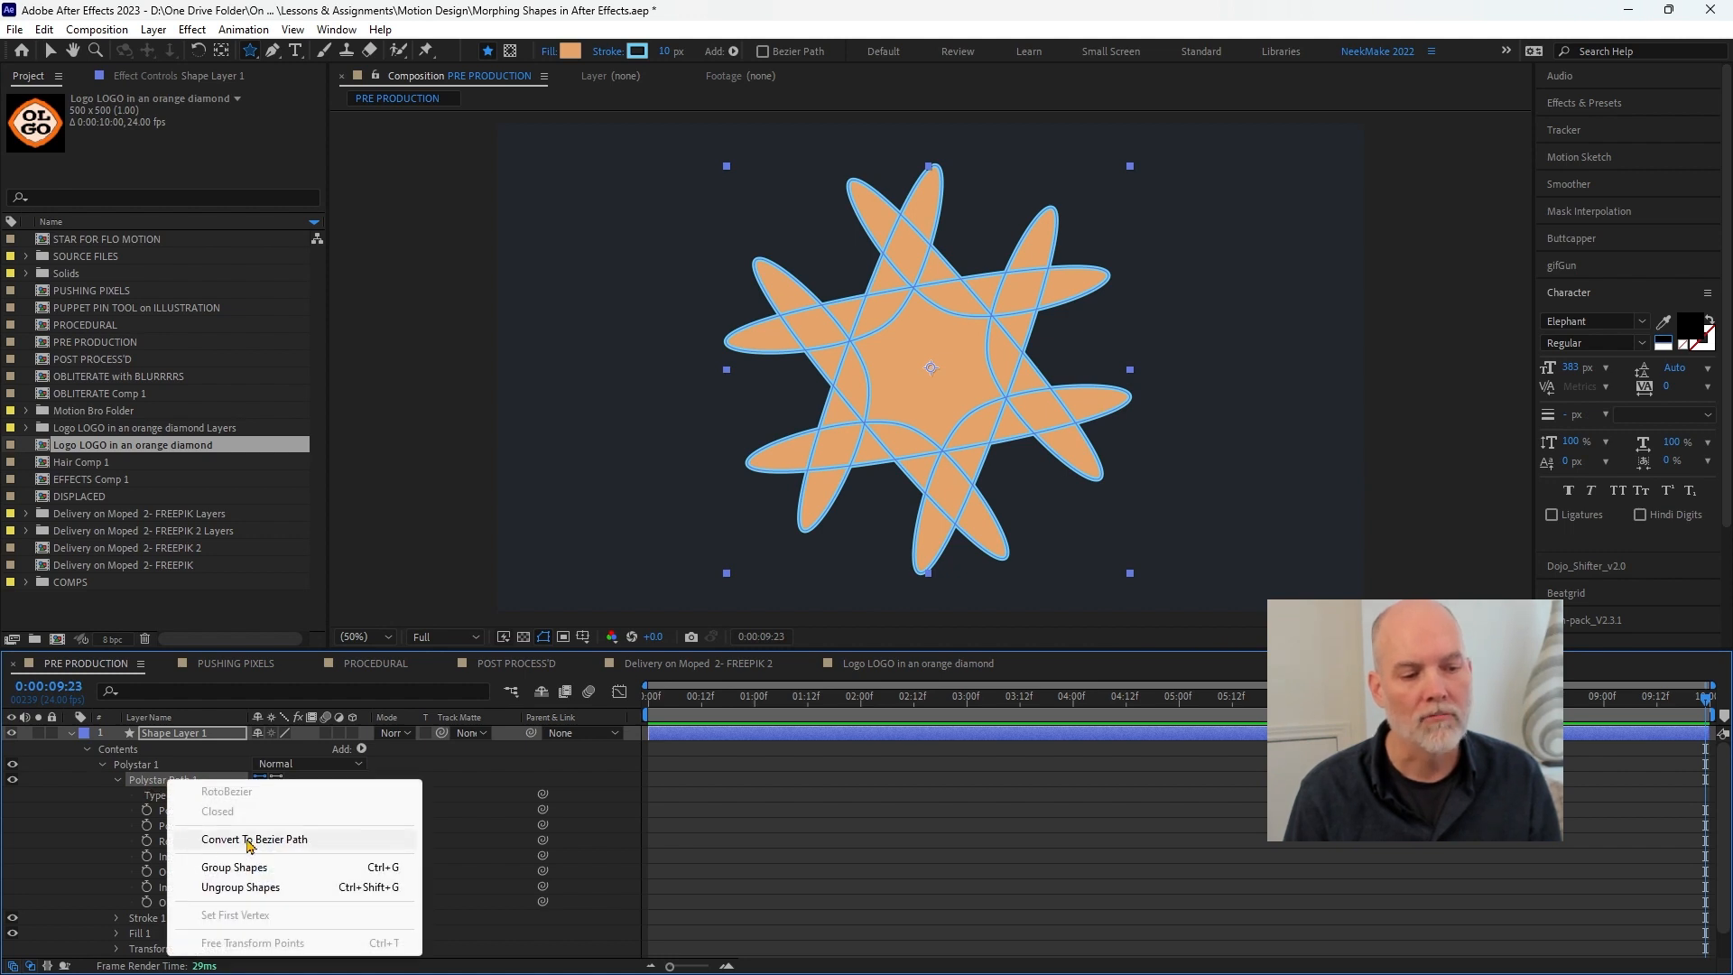
pyautogui.click(326, 846)
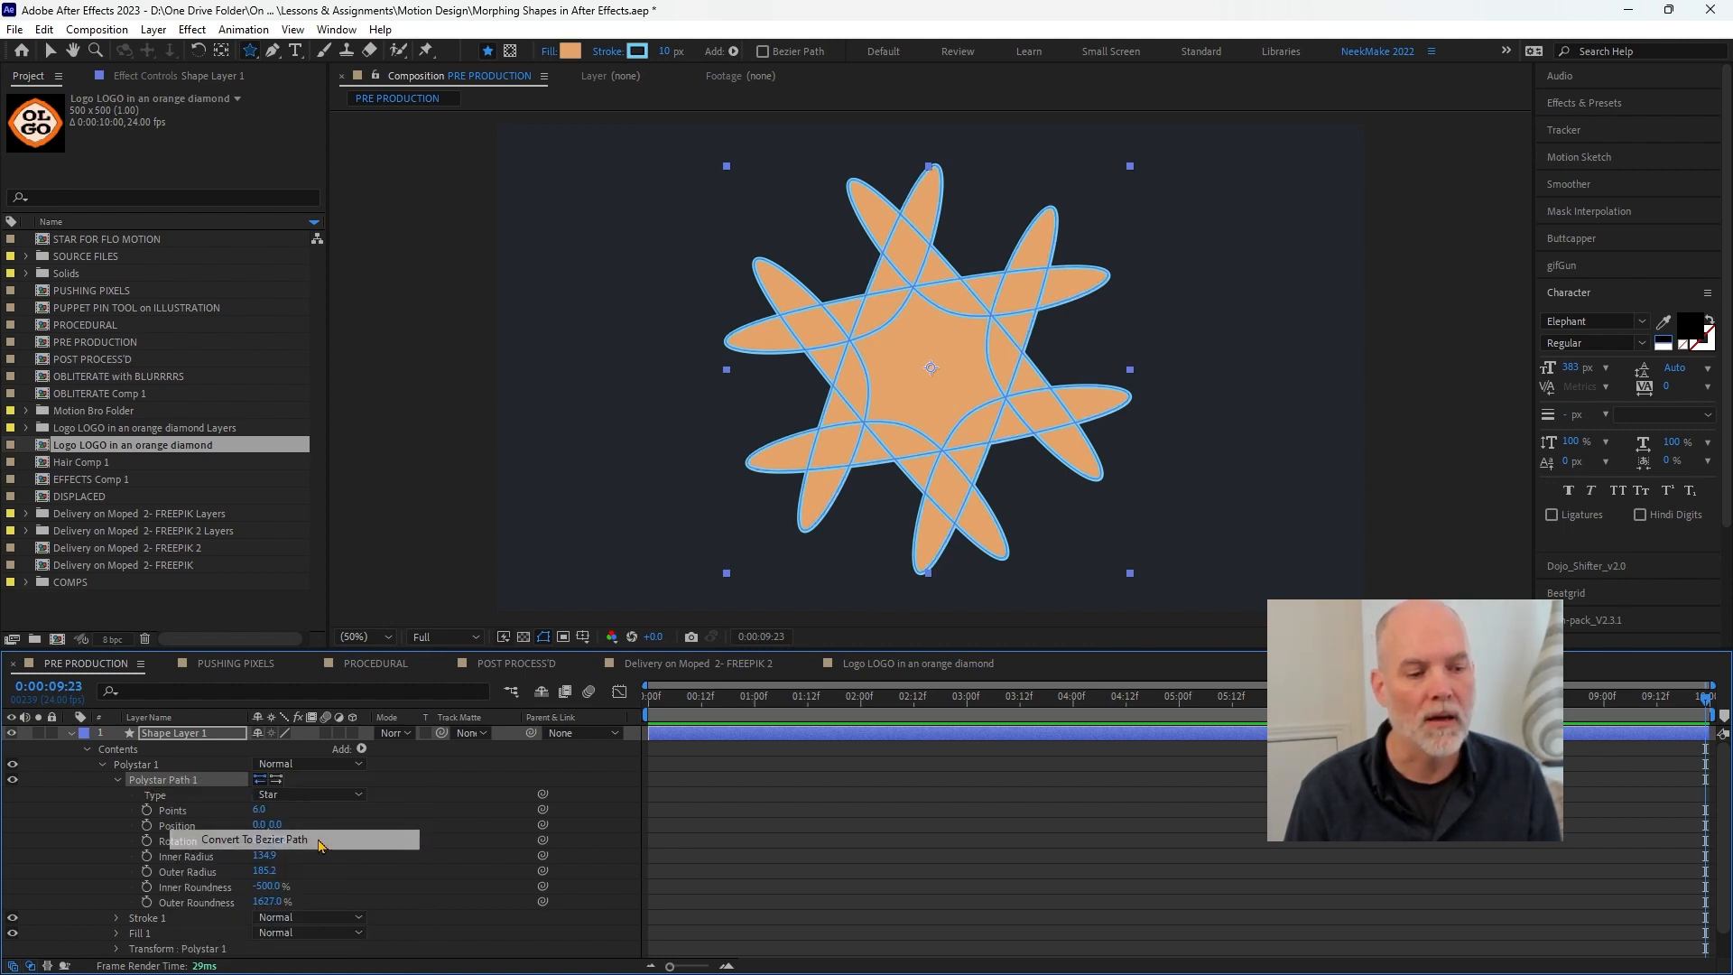
# - Enable keyframing for the converted star's path and pull two of its inner vertices far outward, one to each side
pyautogui.click(118, 780)
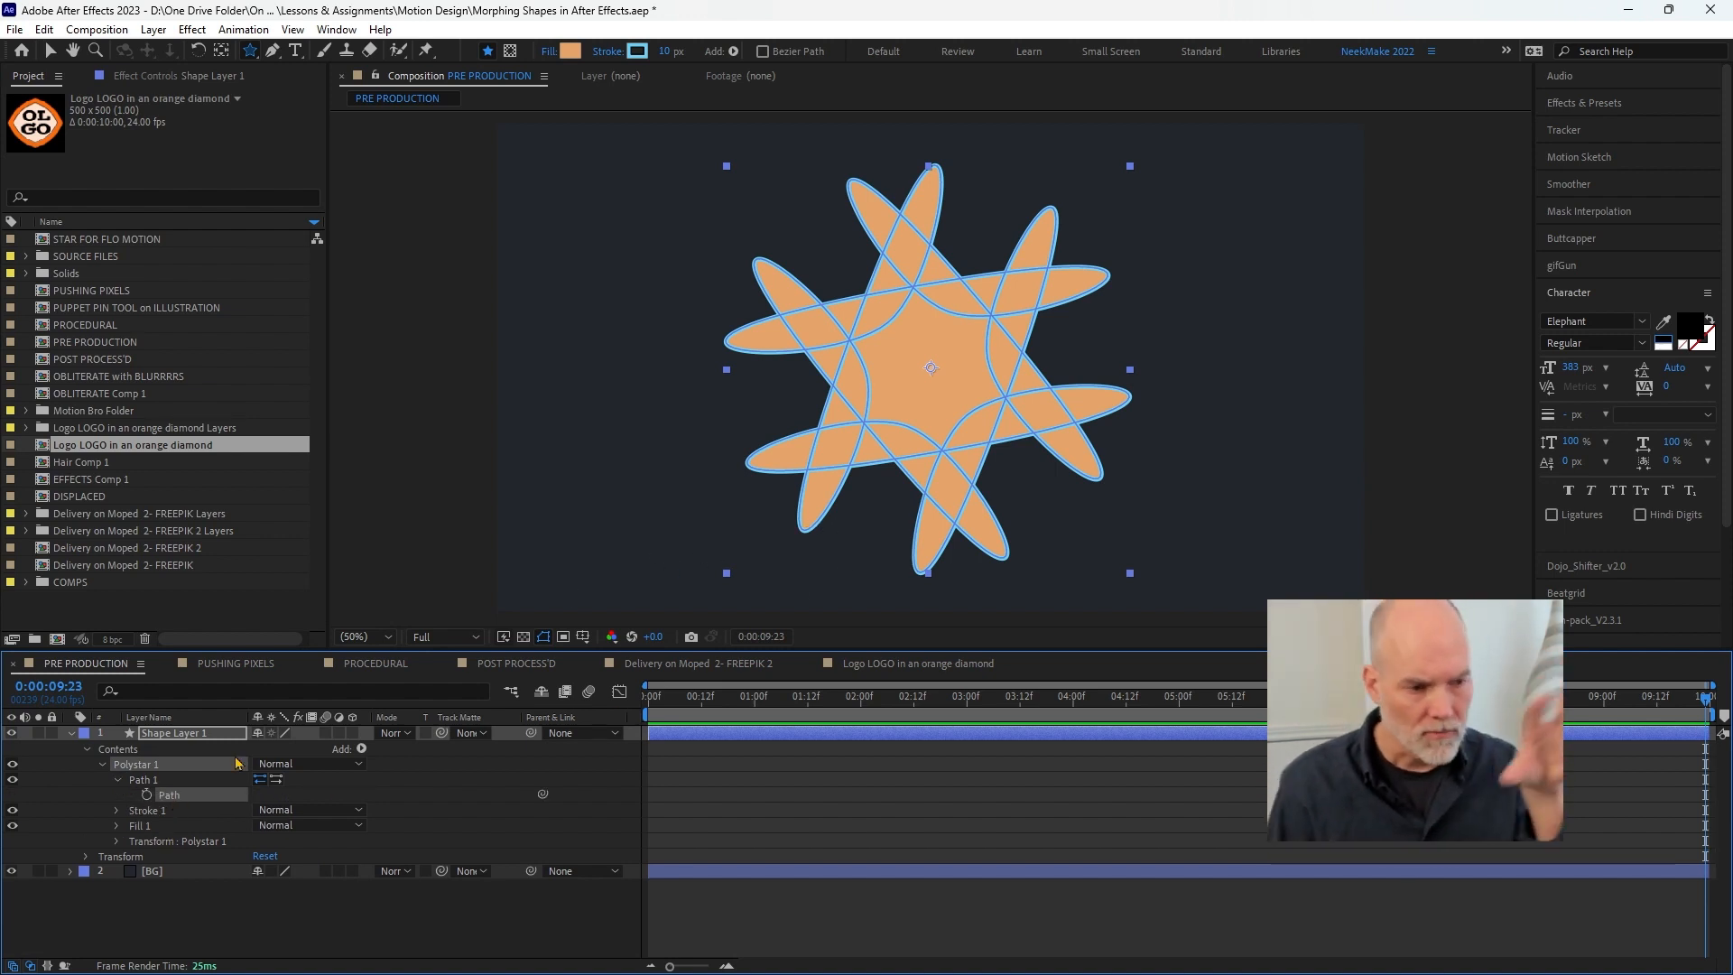
pyautogui.click(147, 796)
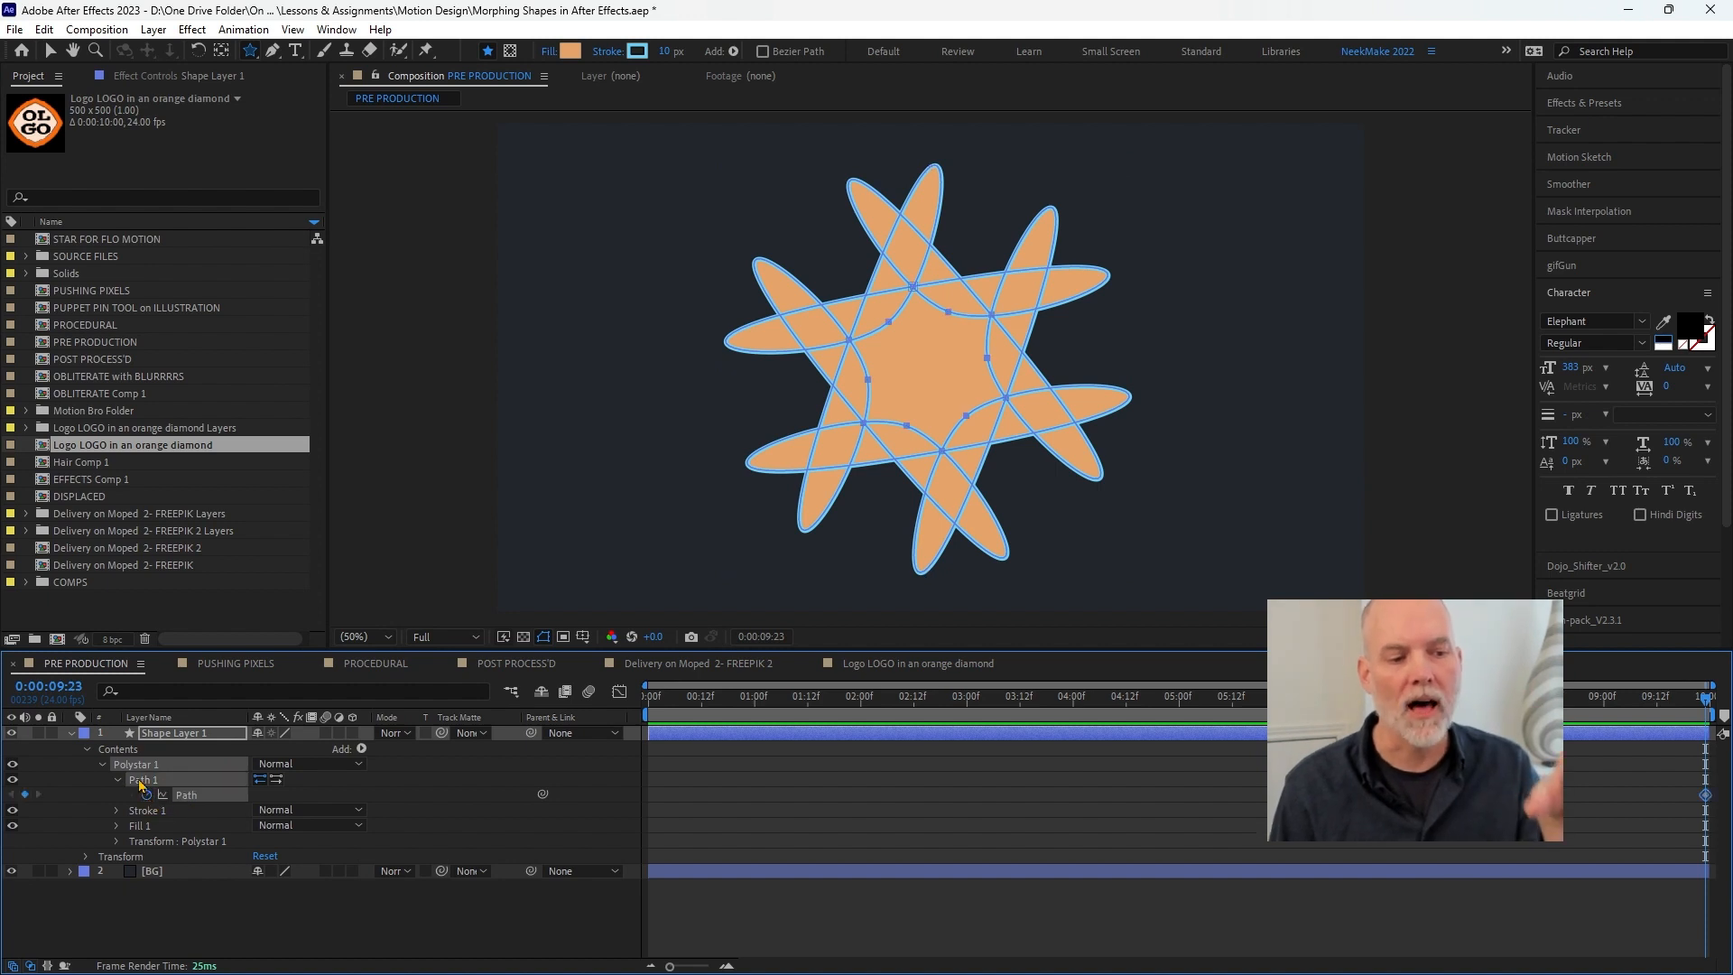
pyautogui.click(120, 792)
pyautogui.click(157, 781)
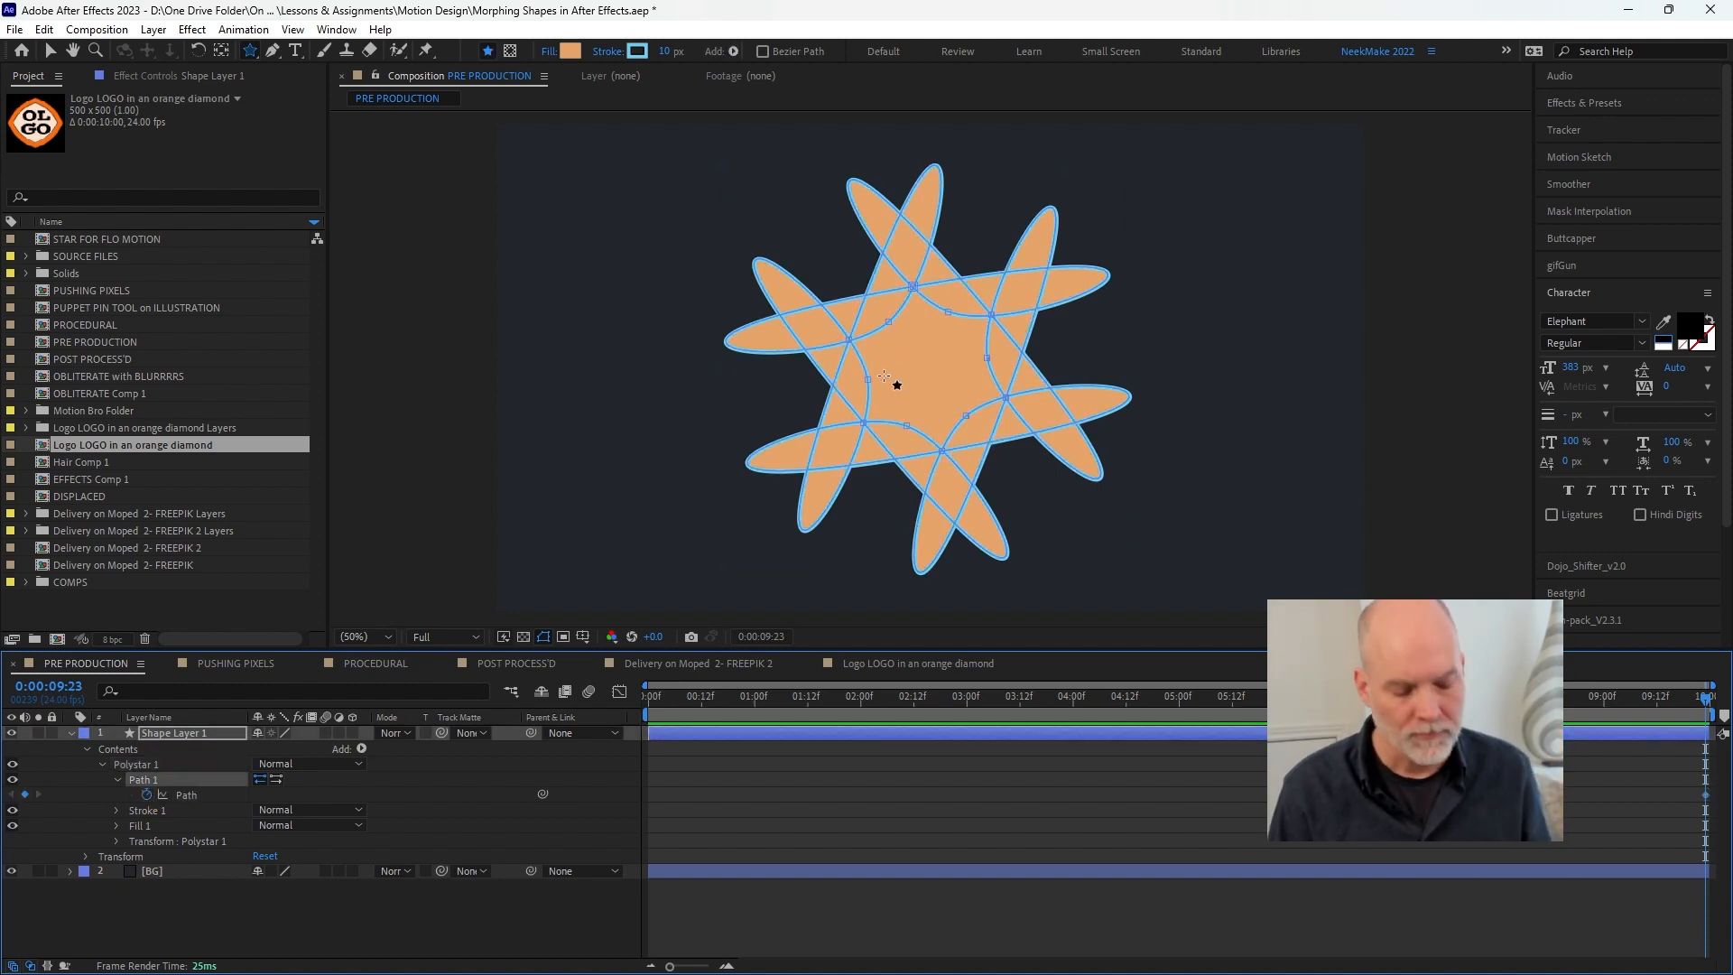
pyautogui.press('v')
pyautogui.moveTo(868, 379); pyautogui.dragTo(1260, 324)
pyautogui.moveTo(965, 375); pyautogui.dragTo(574, 418)
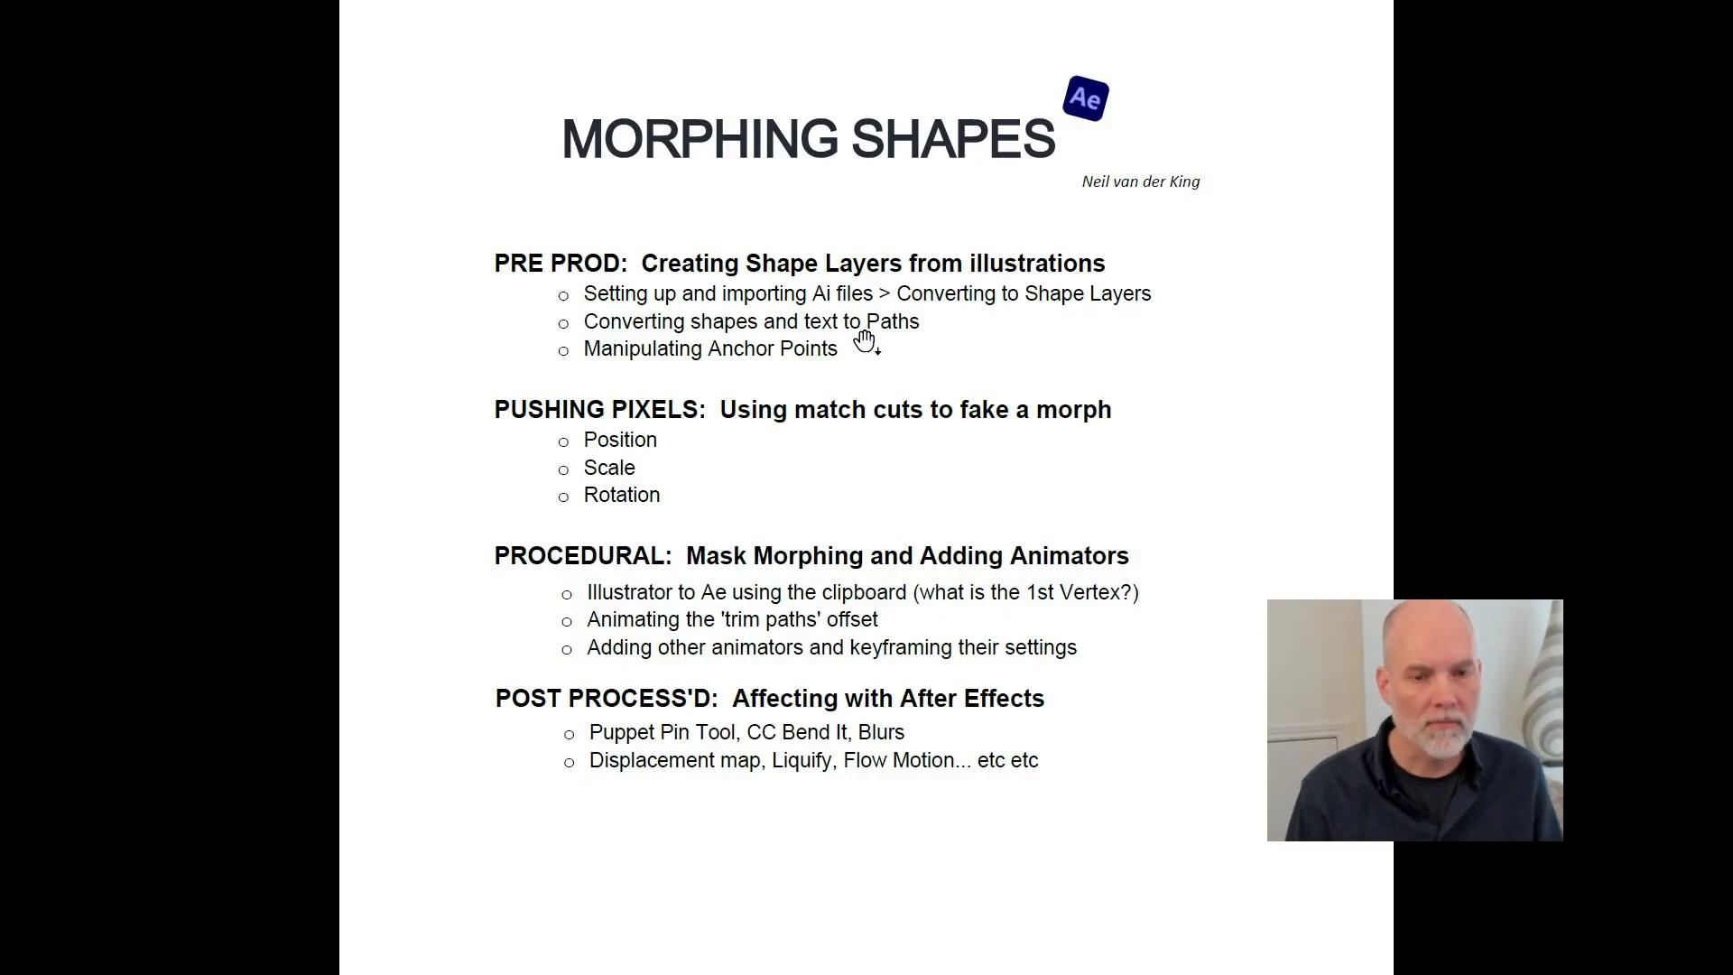
# - Switch back to After Effects and delete the star's Shape Layer 1 from the PRE PRODUCTION composition
pyautogui.moveTo(894, 291)
pyautogui.mouseDown()
pyautogui.moveTo(718, 289)
pyautogui.moveTo(1025, 304)
pyautogui.moveTo(817, 272)
pyautogui.mouseUp()
pyautogui.press('Escape')
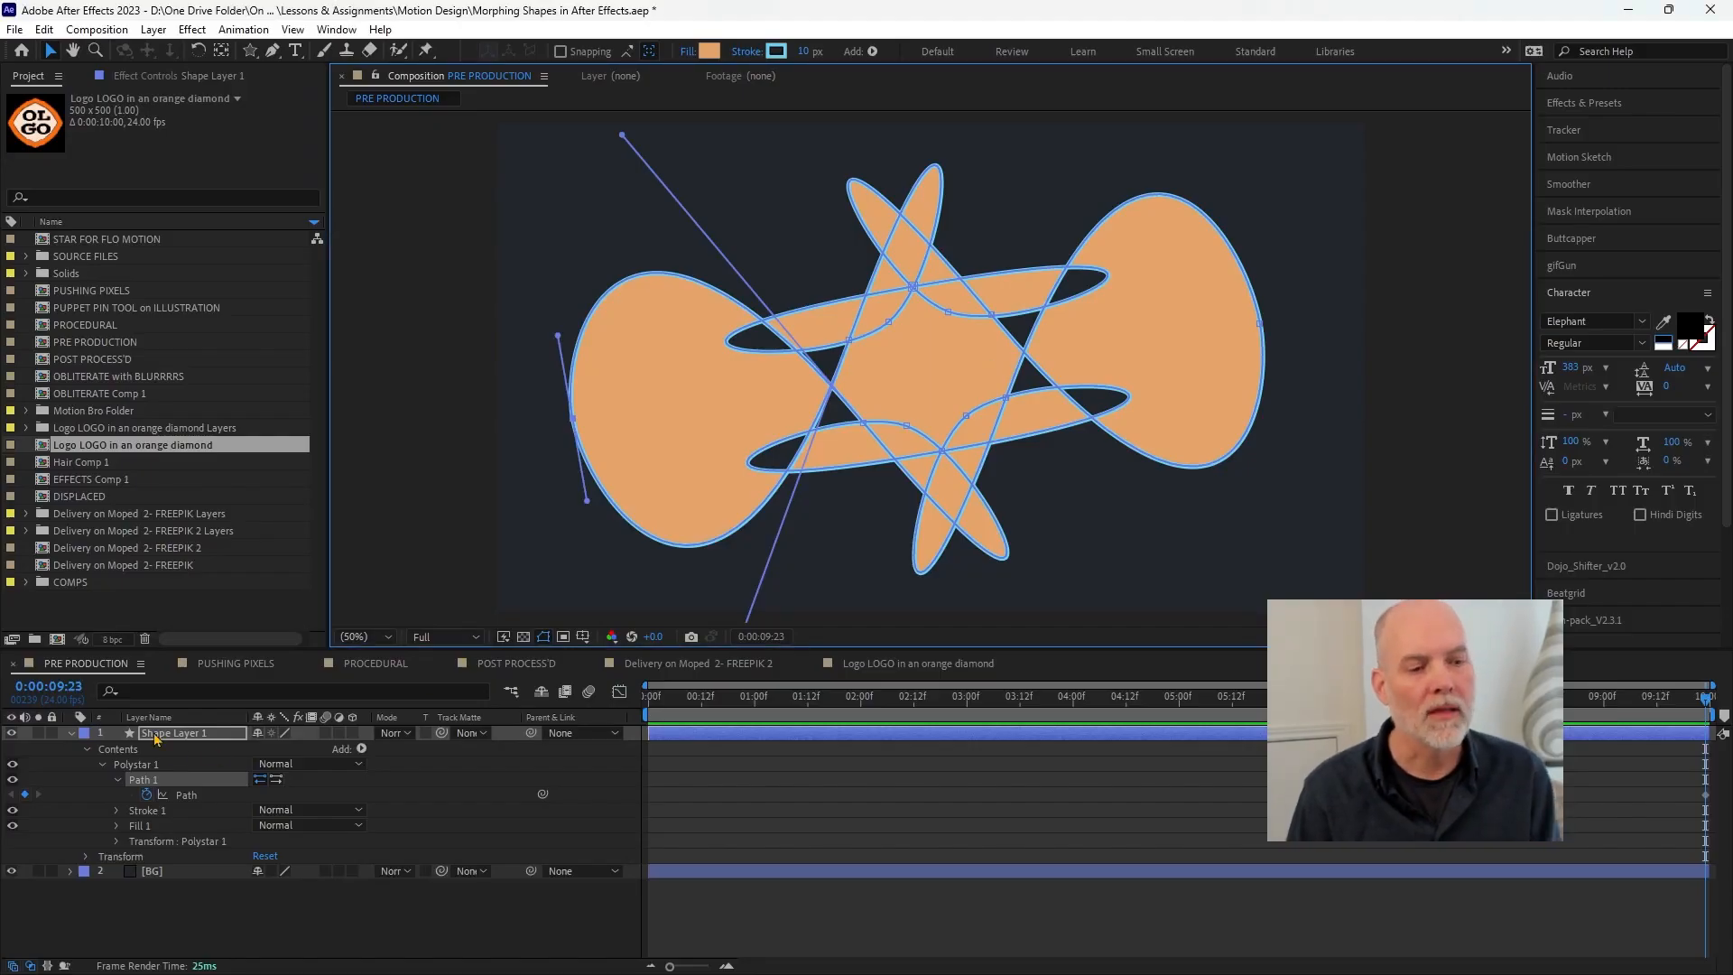
pyautogui.press('Delete')
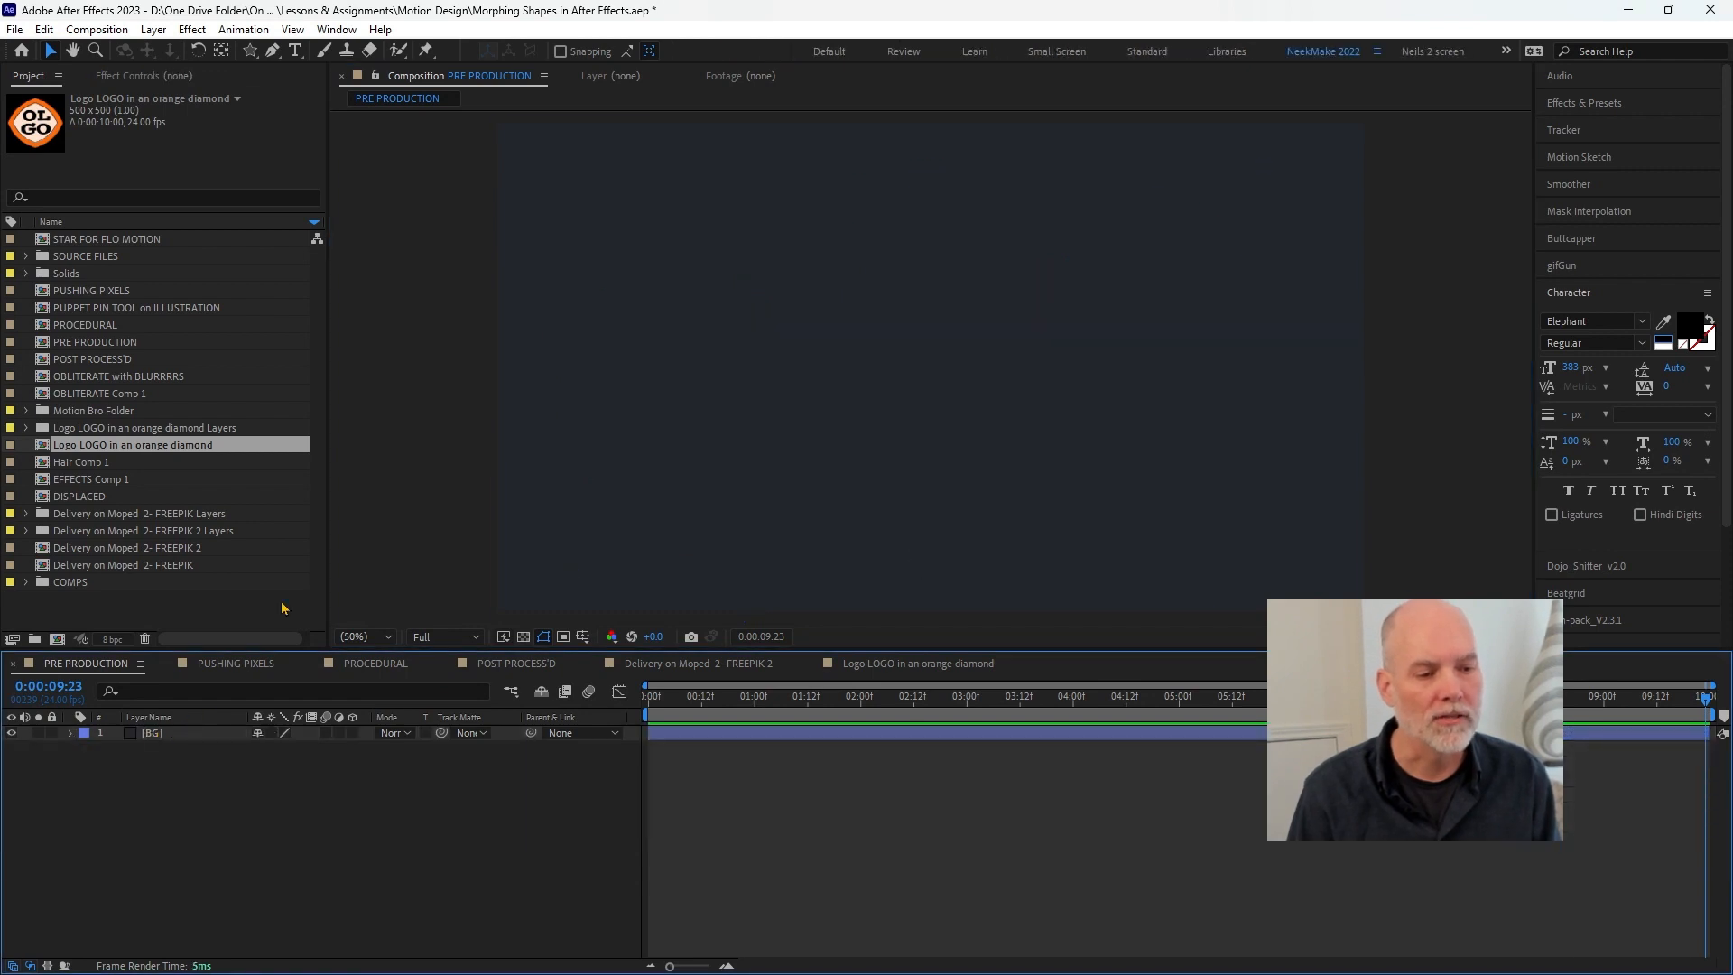
# - Add a text layer with the letter V near the middle of the composition
pyautogui.click(295, 50)
pyautogui.click(871, 401)
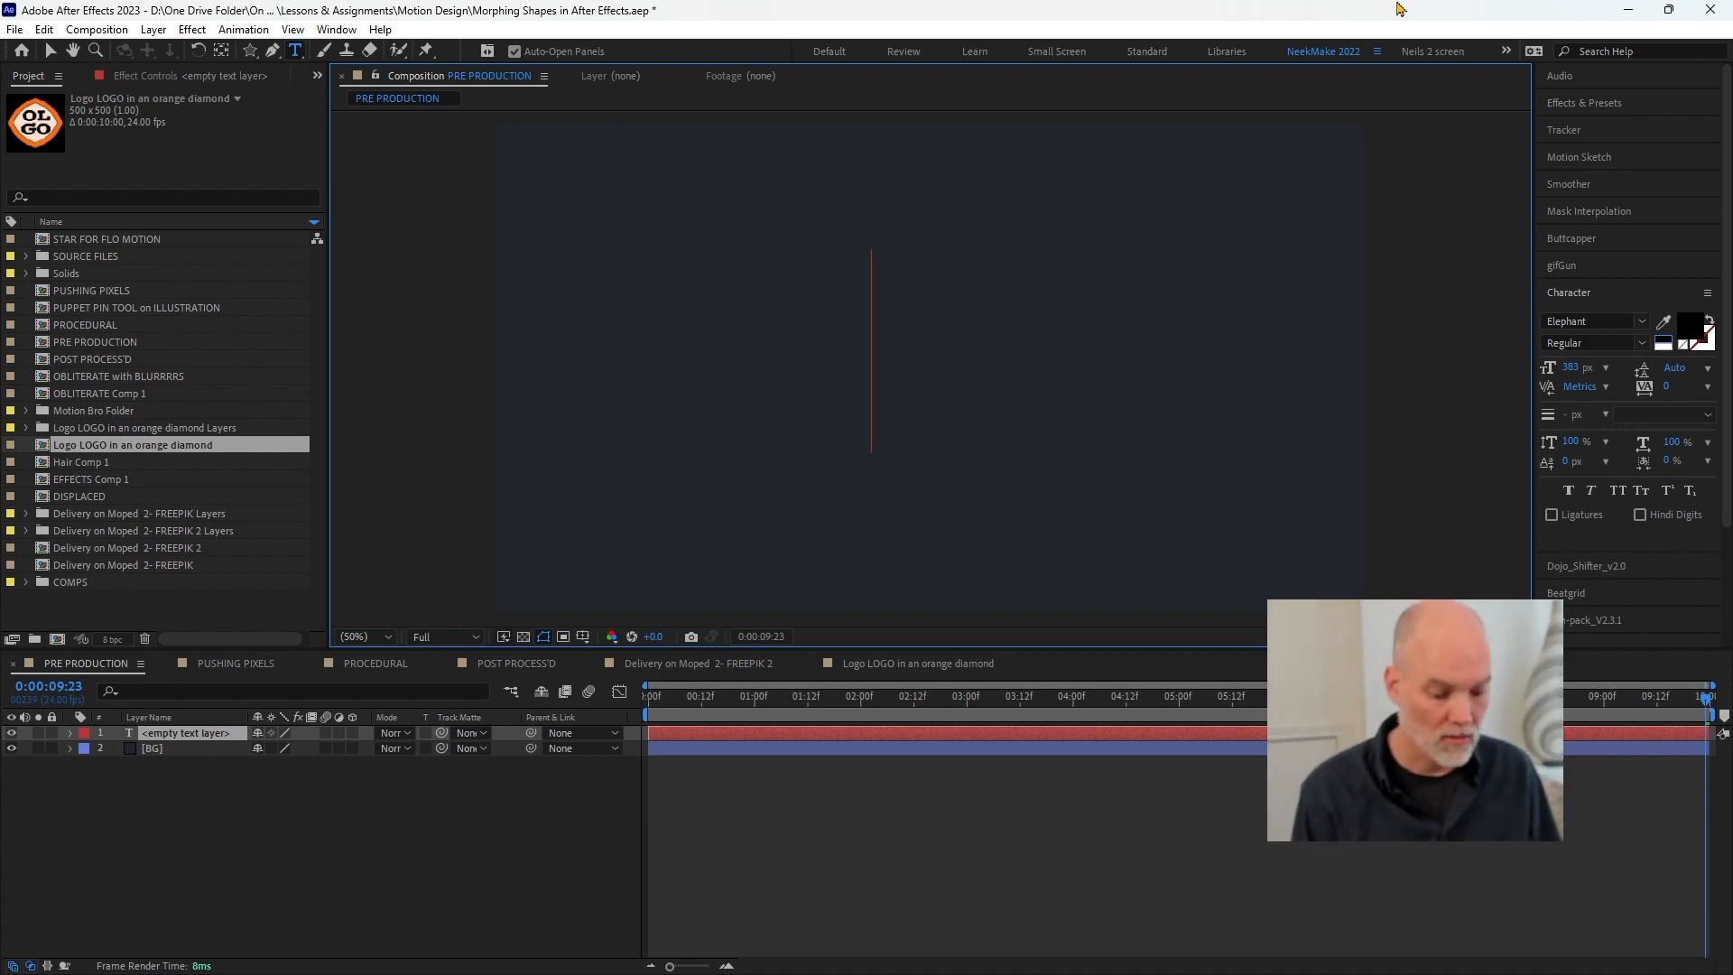
pyautogui.write('V')
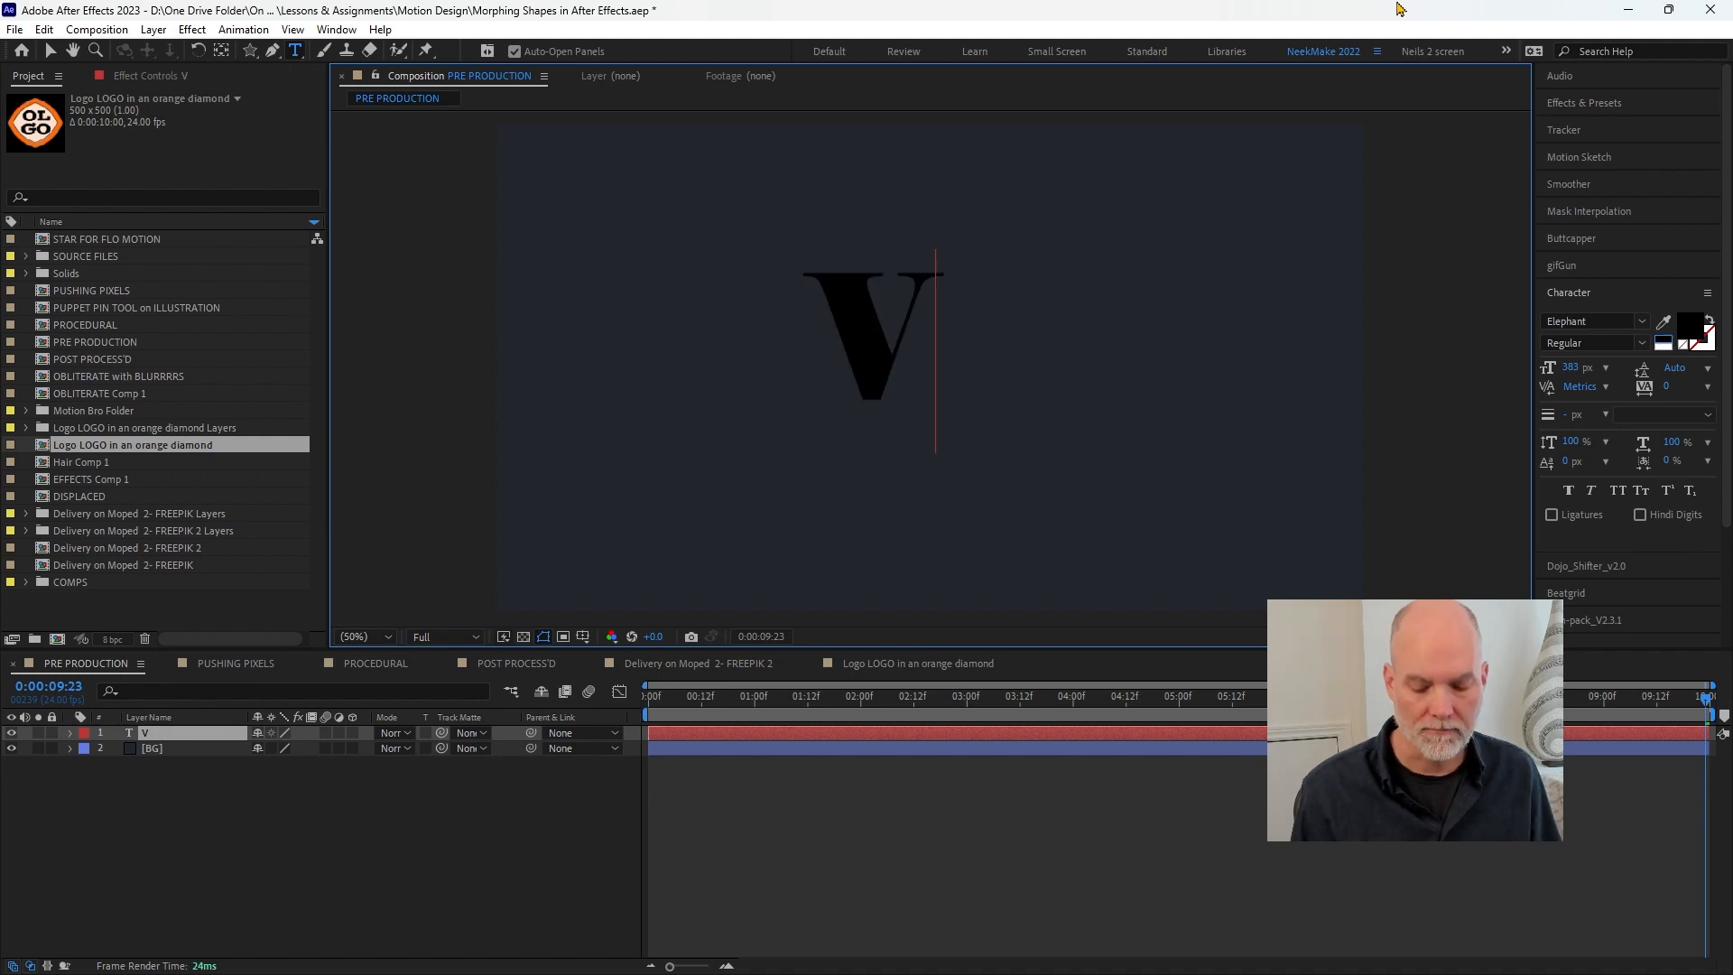
pyautogui.press('Escape')
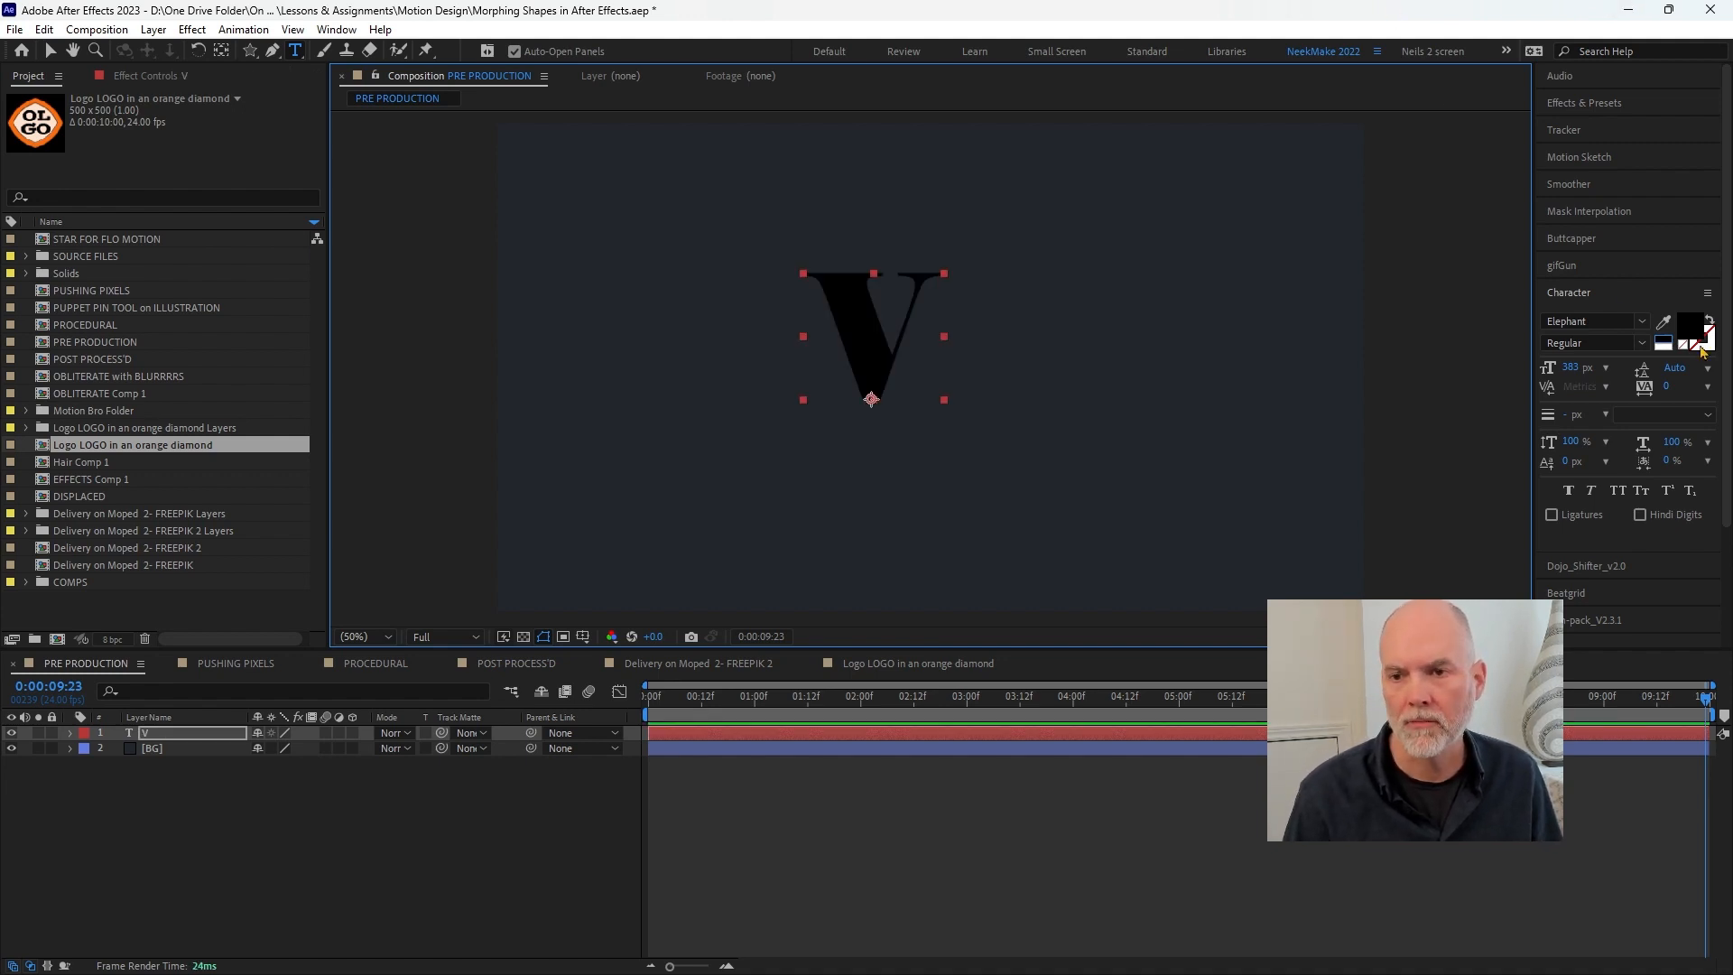
# - Set the fill color of the V text to near-white FAFAFA
pyautogui.click(1693, 334)
pyautogui.moveTo(1247, 144); pyautogui.dragTo(1184, 122)
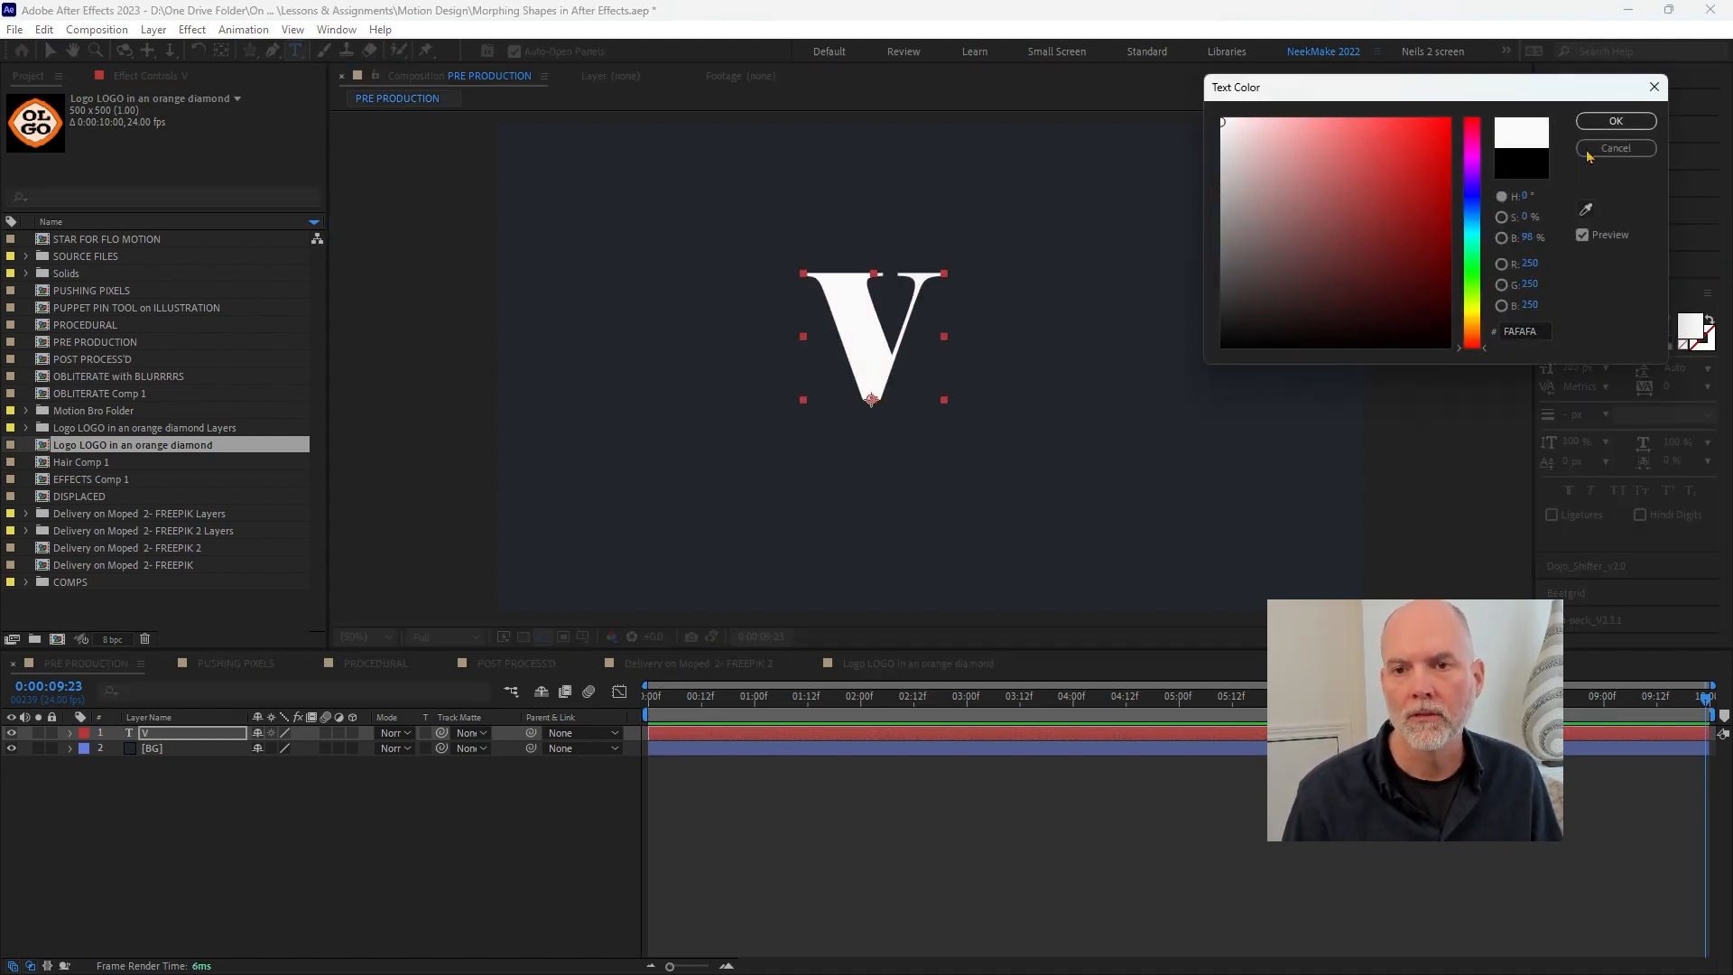
pyautogui.click(1604, 129)
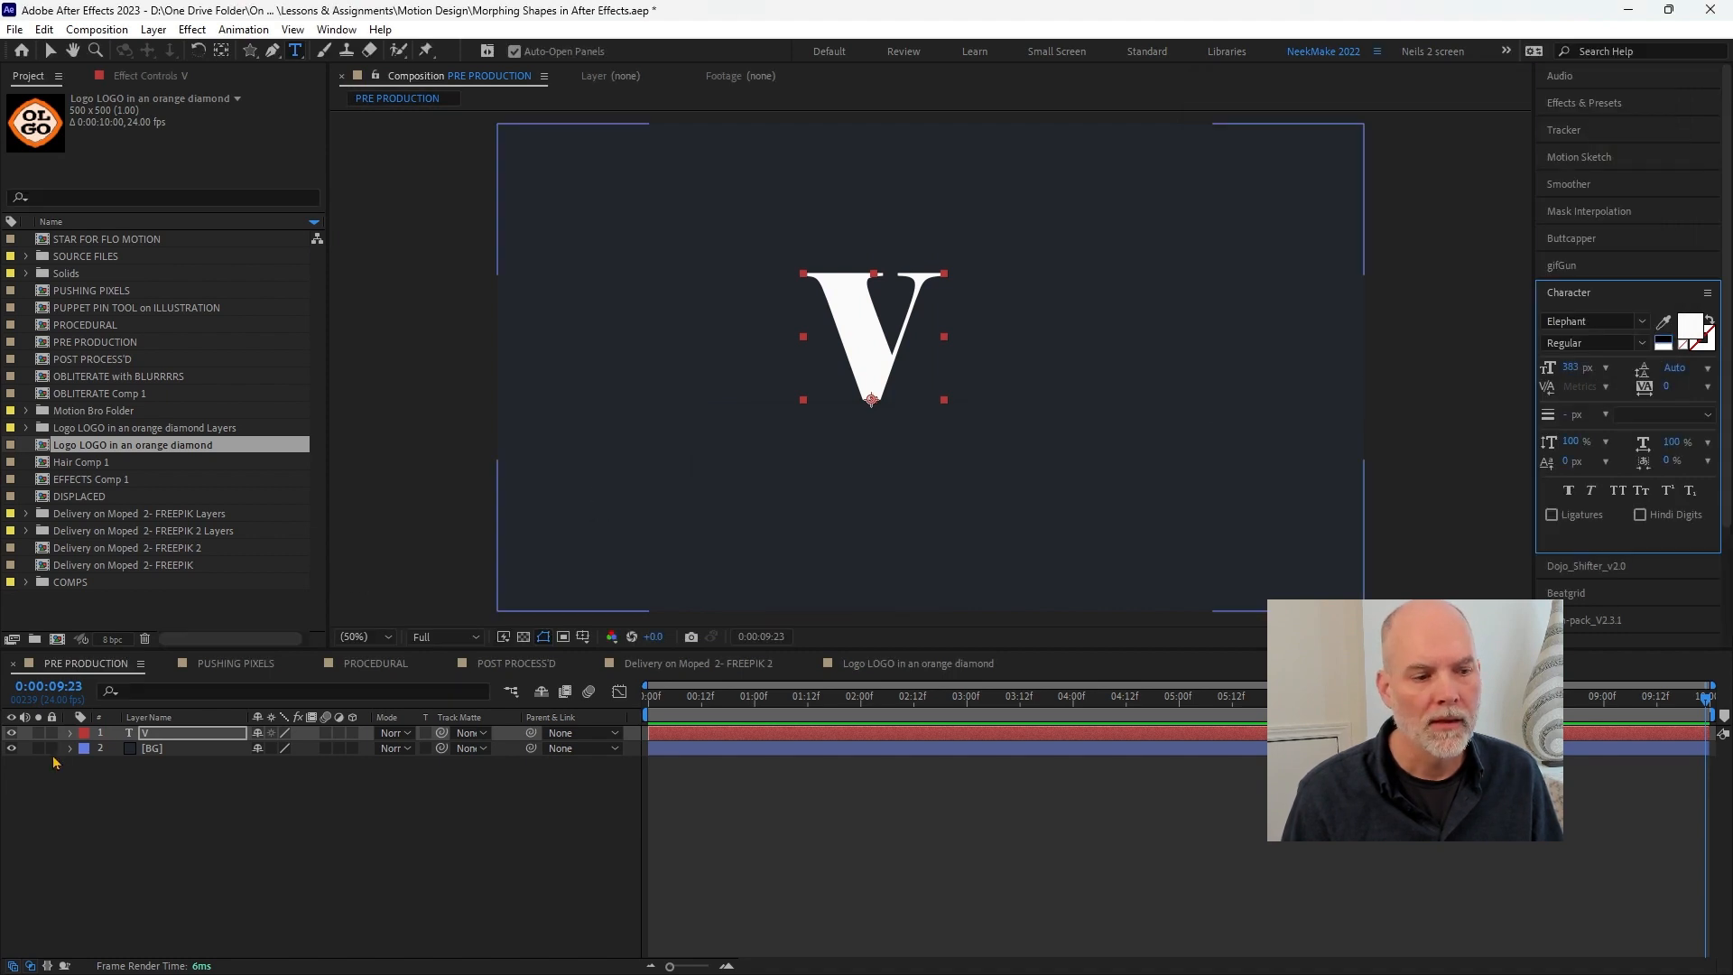
# - Expand the V layer's text properties and create a shape layer from the text
pyautogui.click(70, 733)
pyautogui.click(87, 750)
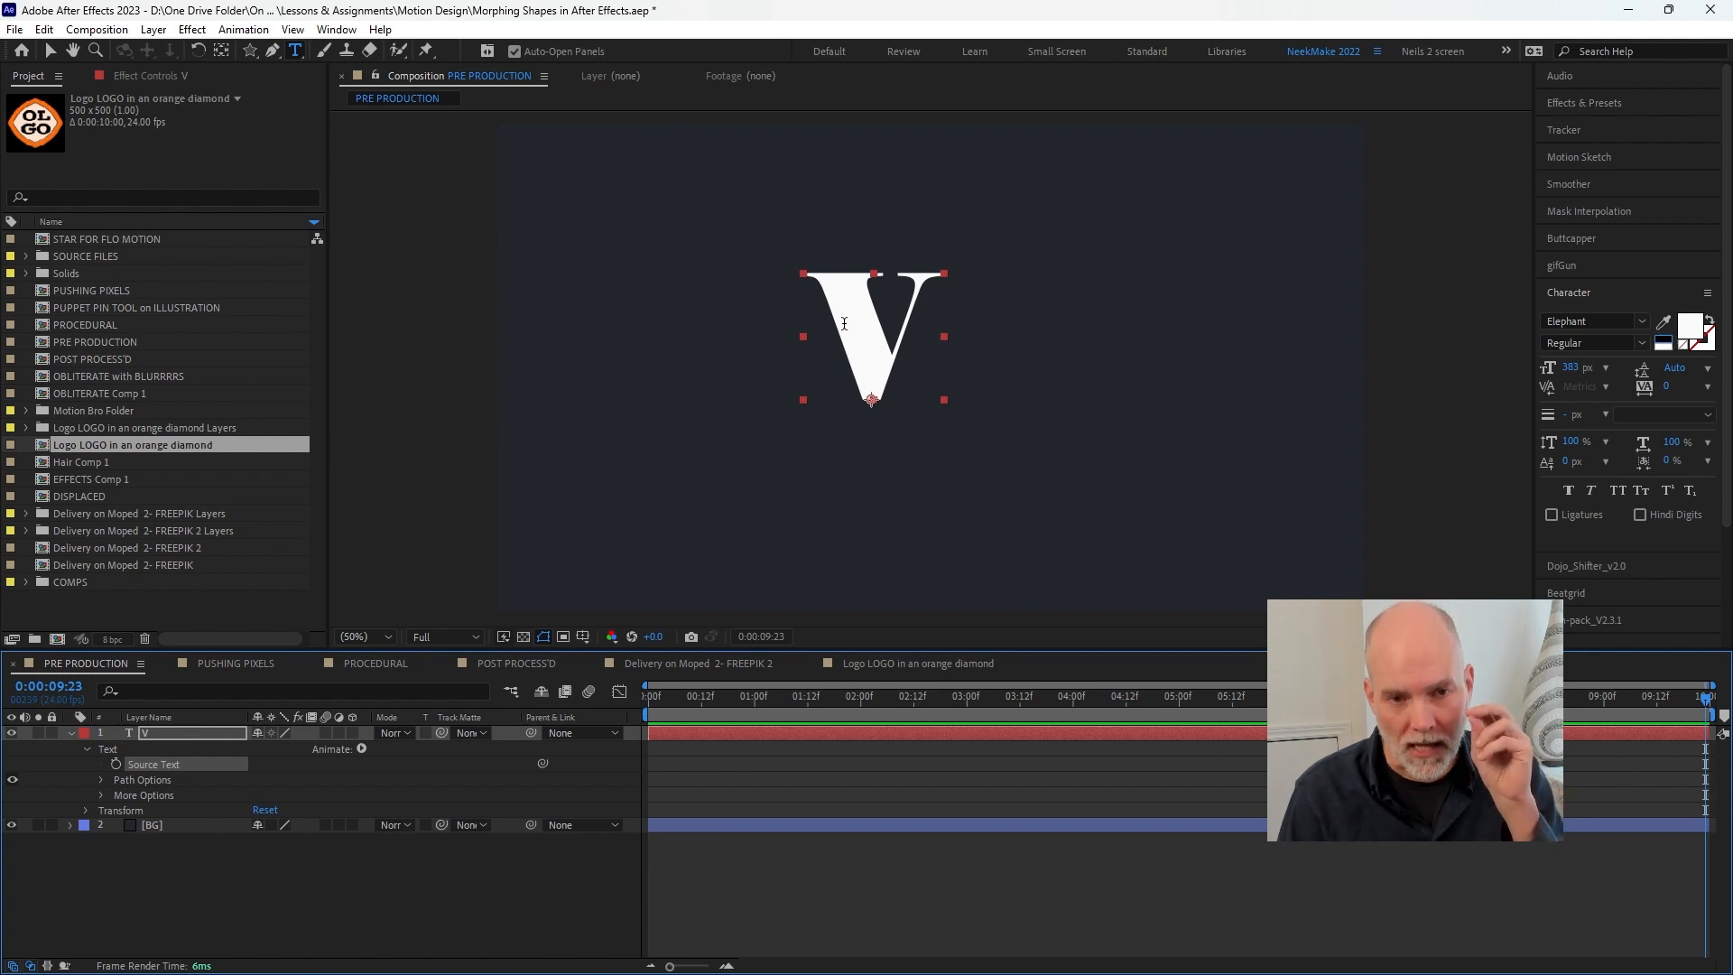
pyautogui.rightClick(167, 734)
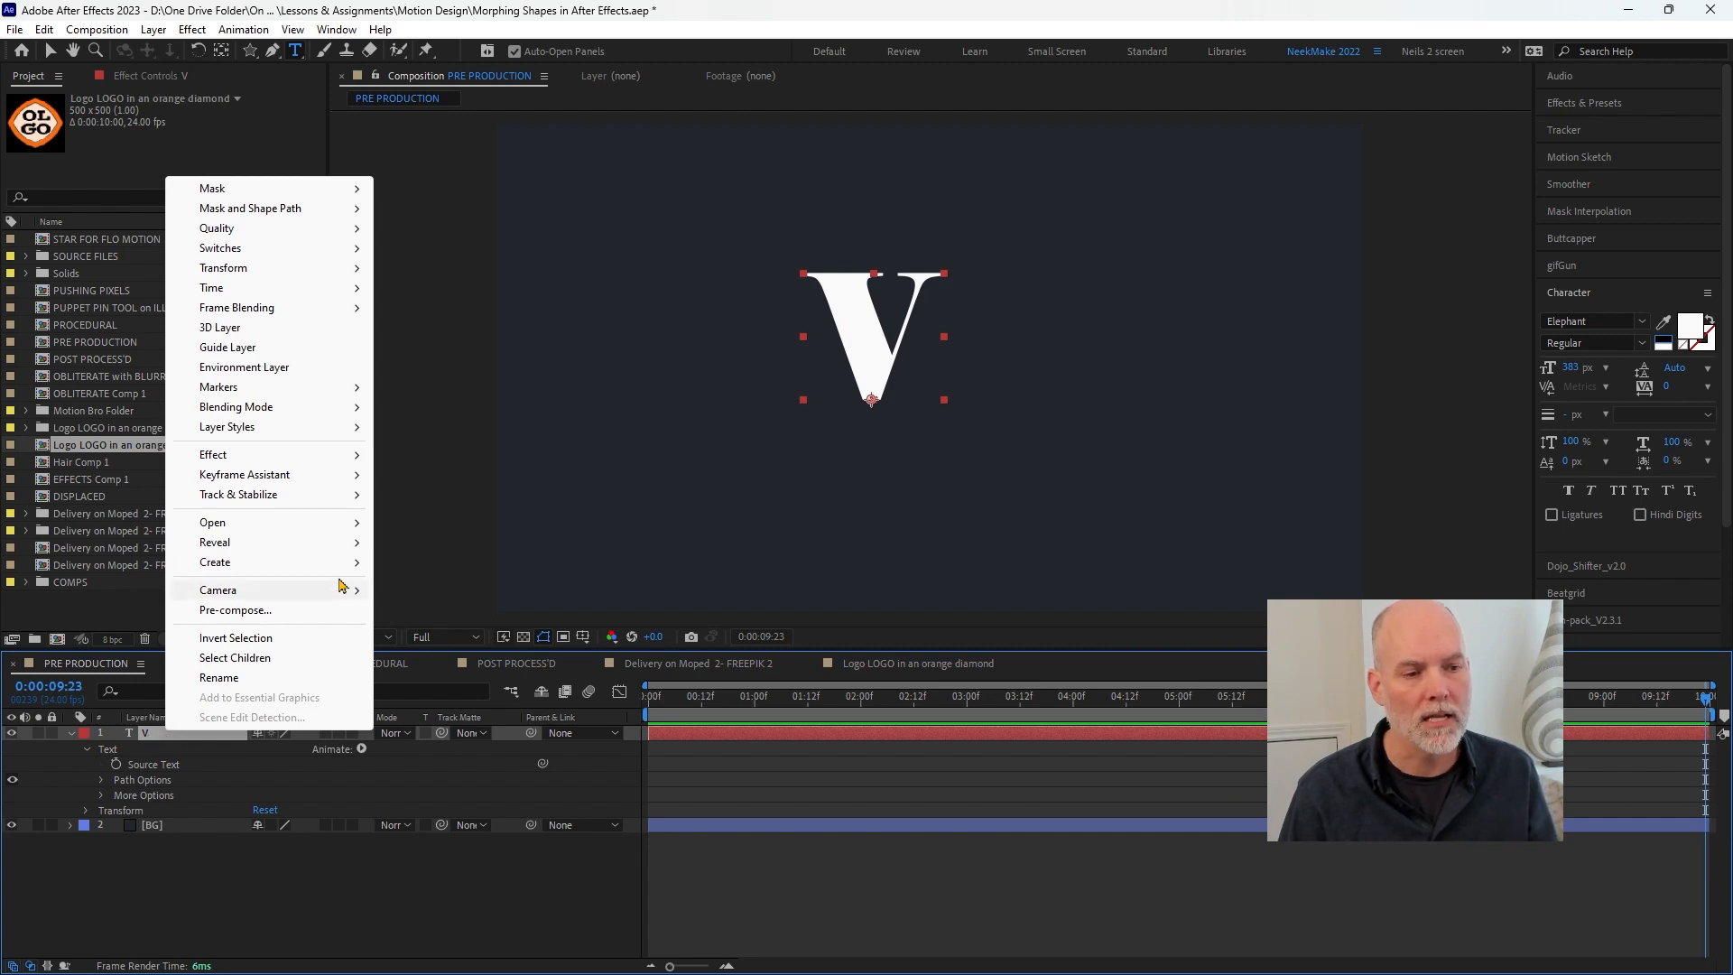
pyautogui.moveTo(352, 562)
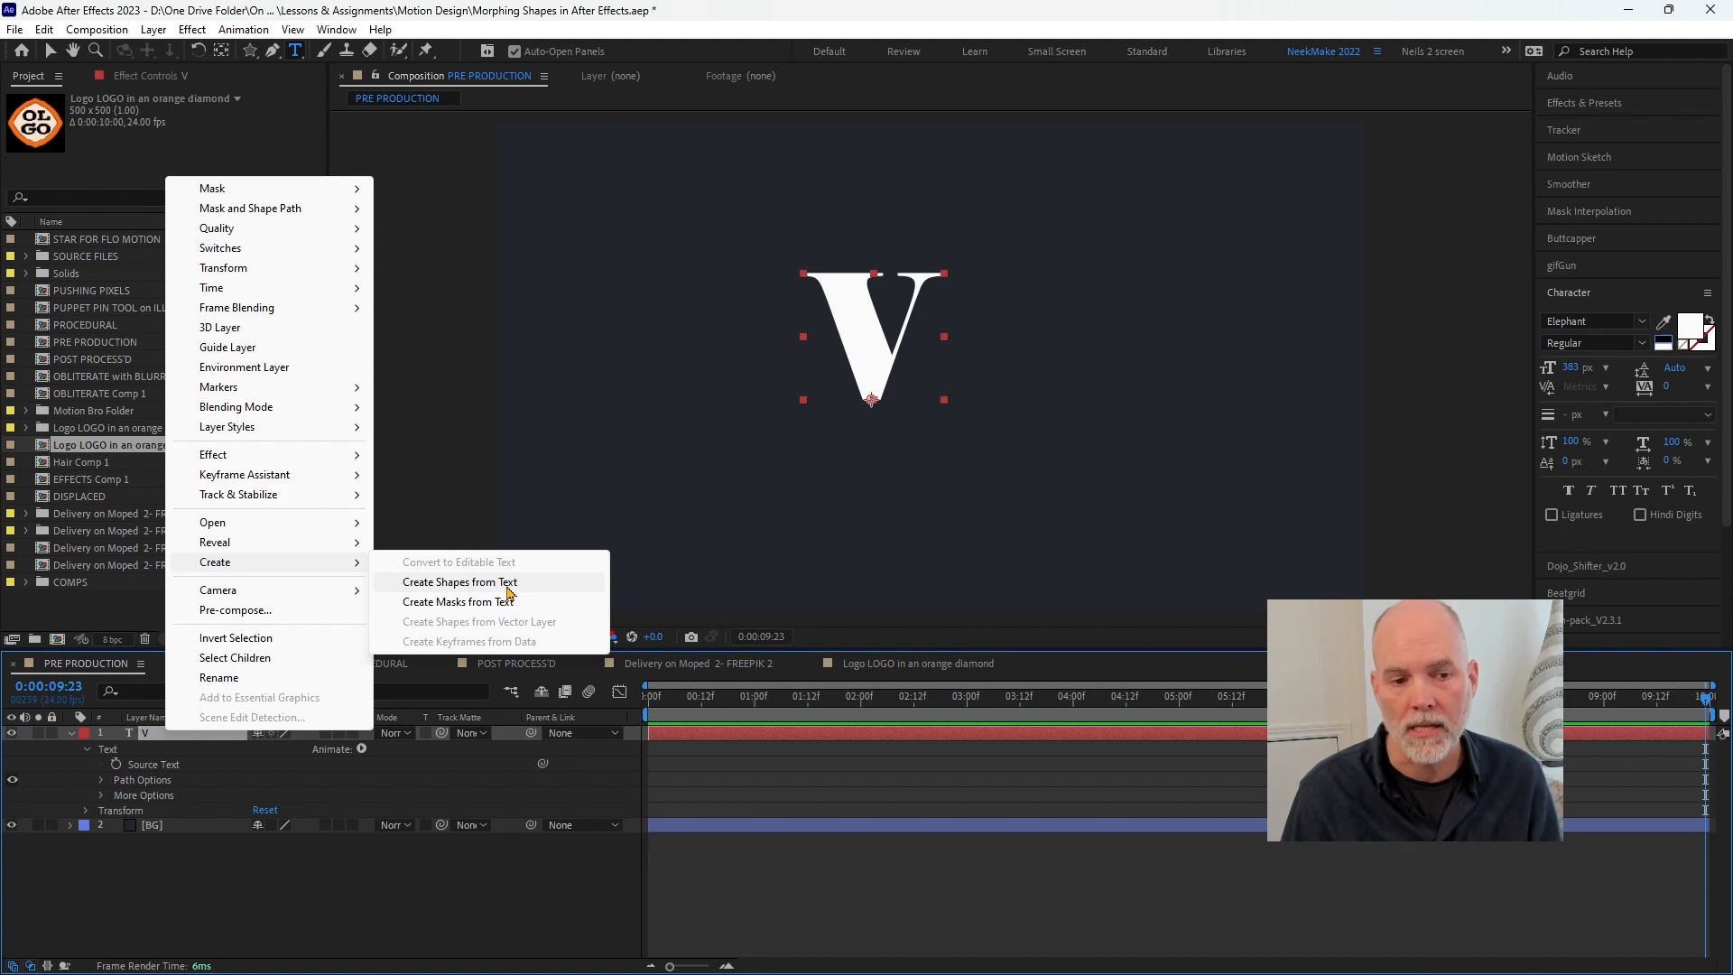
pyautogui.click(479, 585)
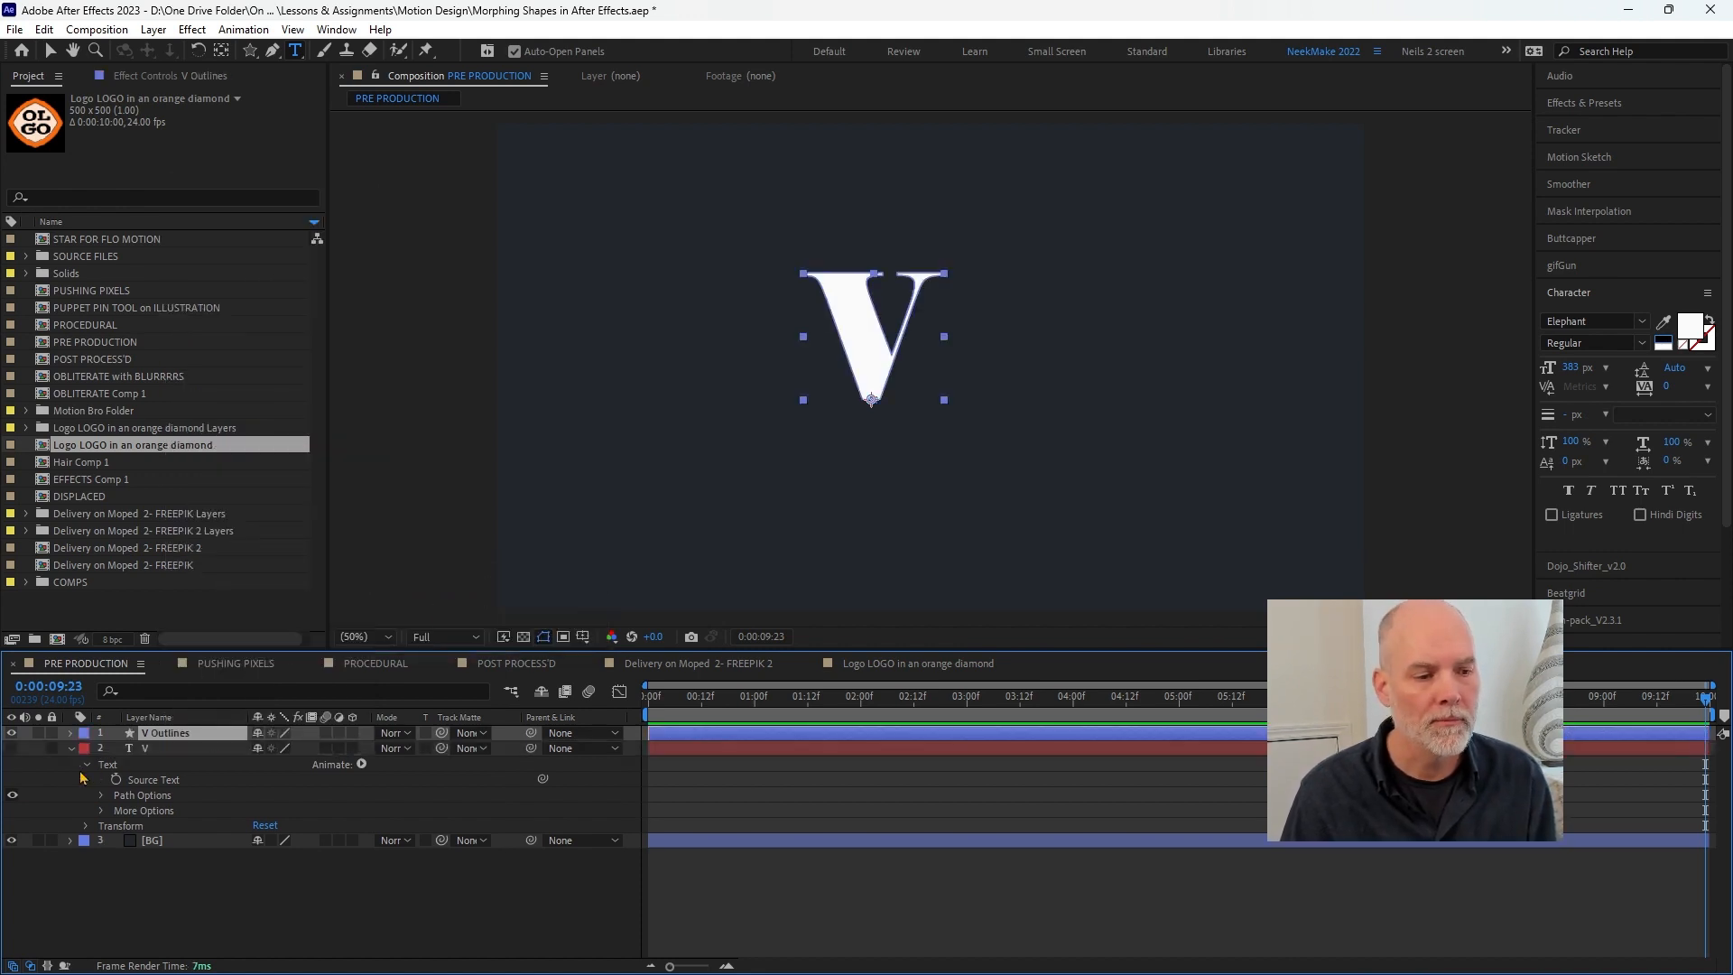
# - Expand the V Outlines contents down to the Path property and set a Path keyframe at 0:00:01:13
pyautogui.click(71, 748)
pyautogui.click(71, 733)
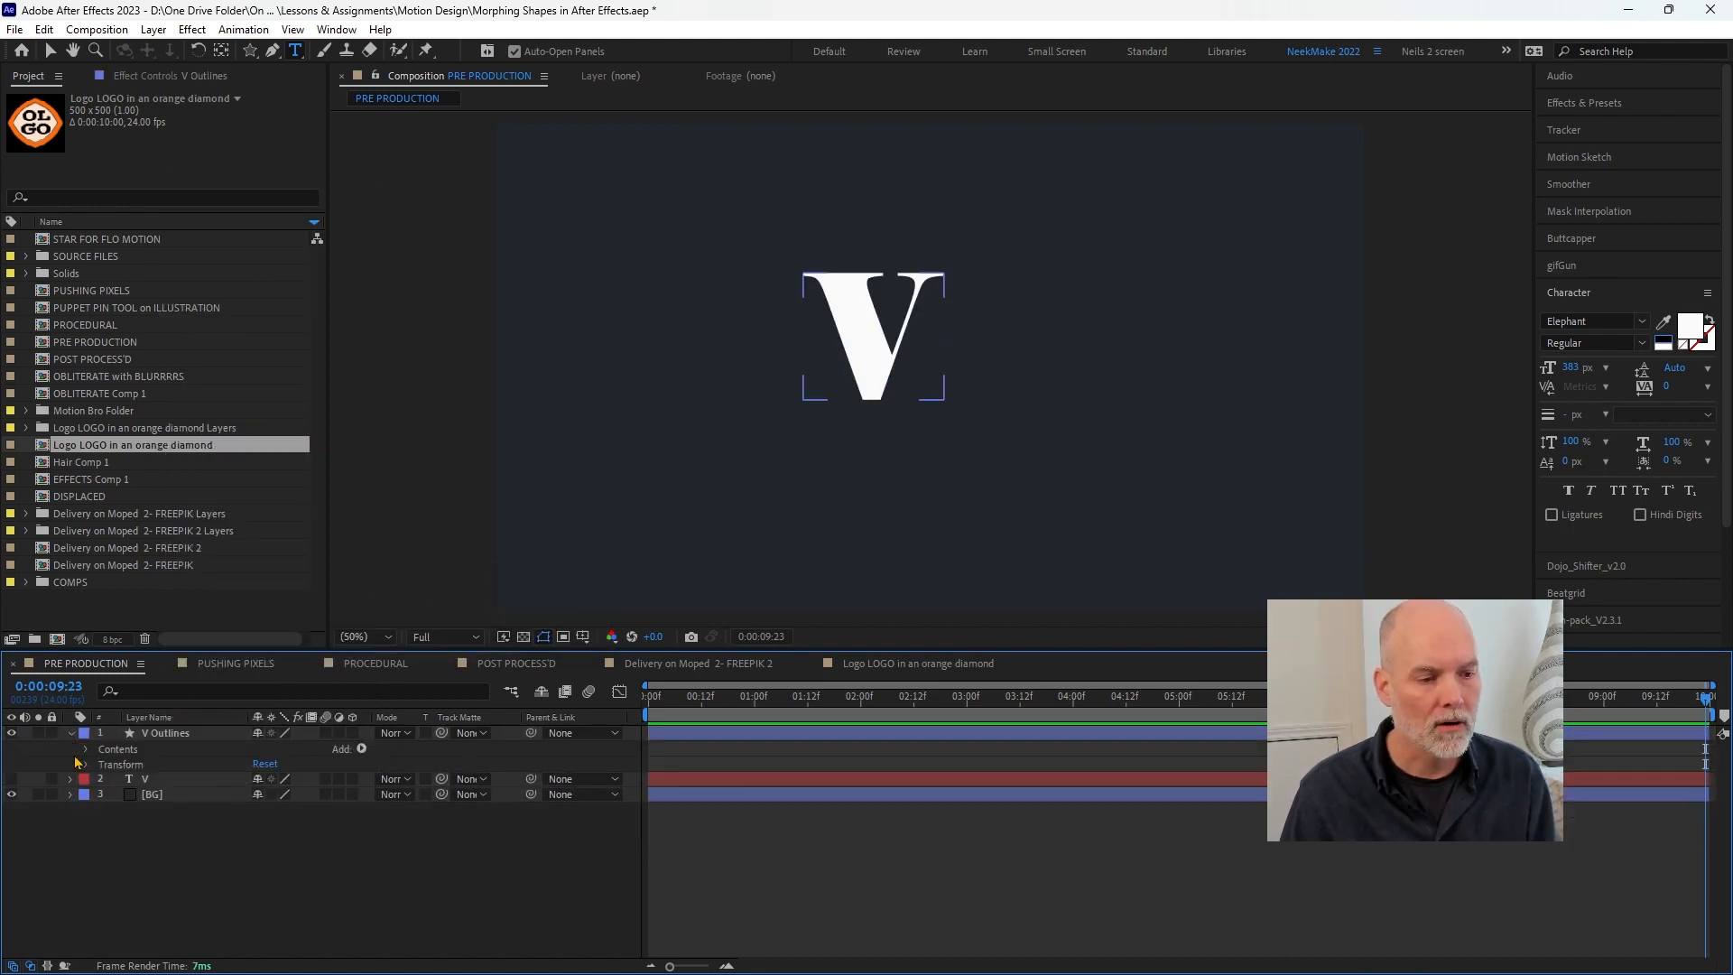
pyautogui.click(85, 750)
pyautogui.click(102, 765)
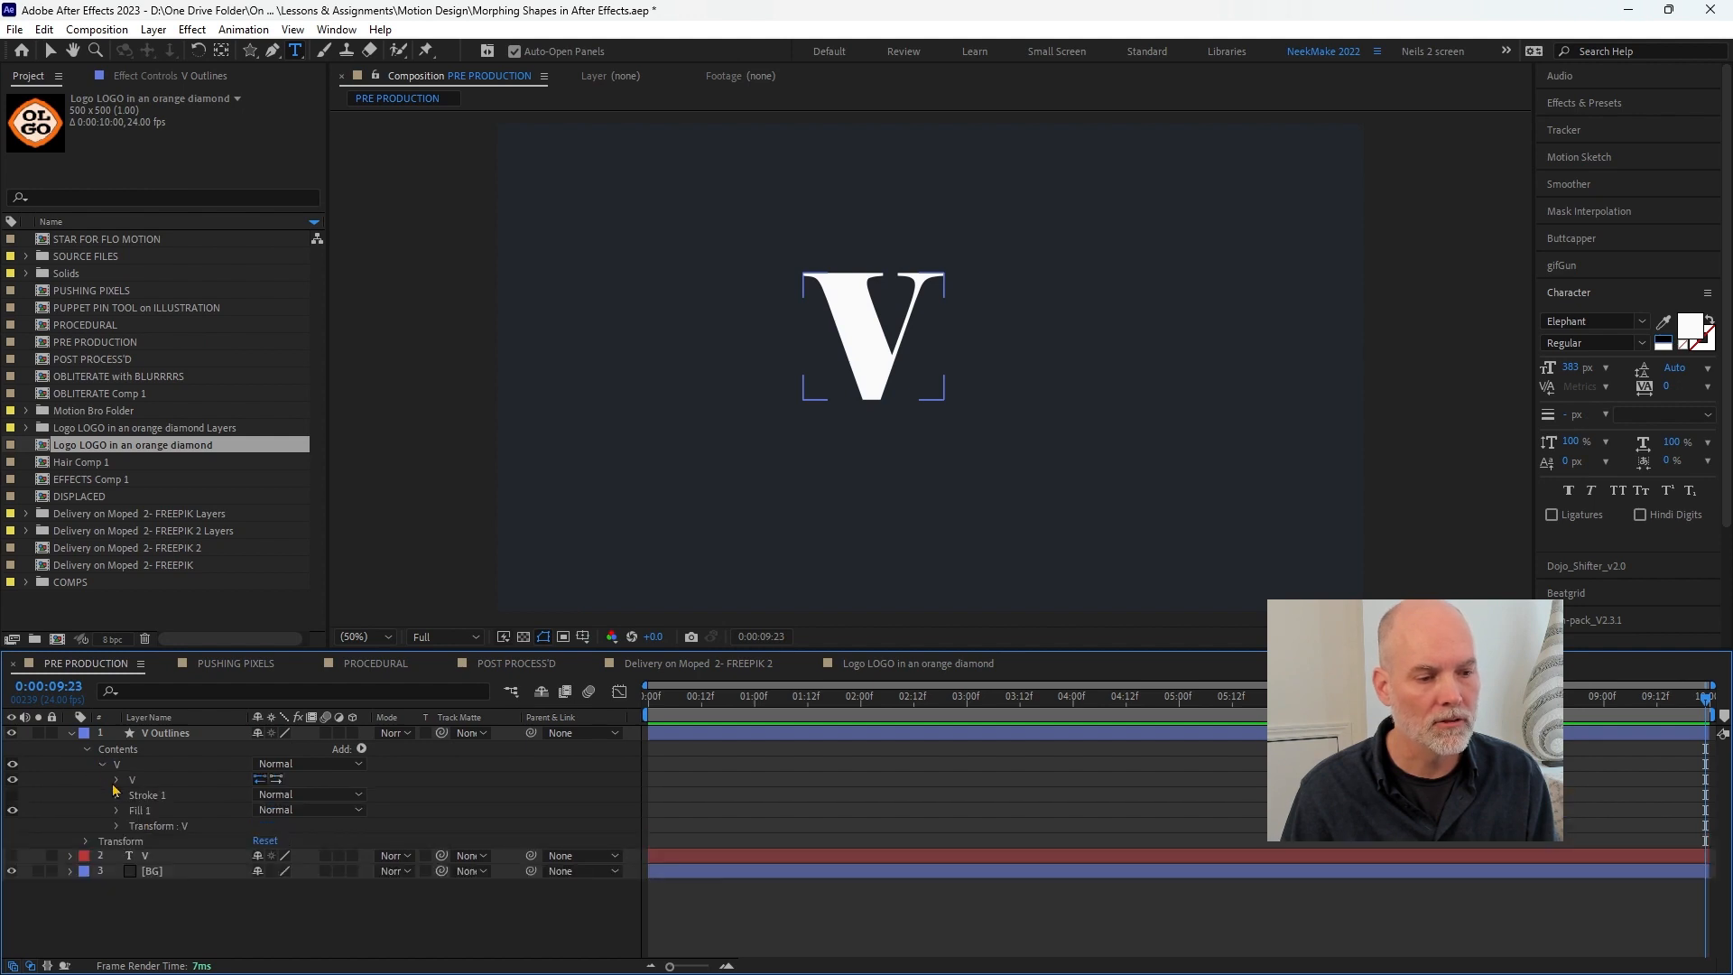
pyautogui.click(116, 780)
pyautogui.click(176, 795)
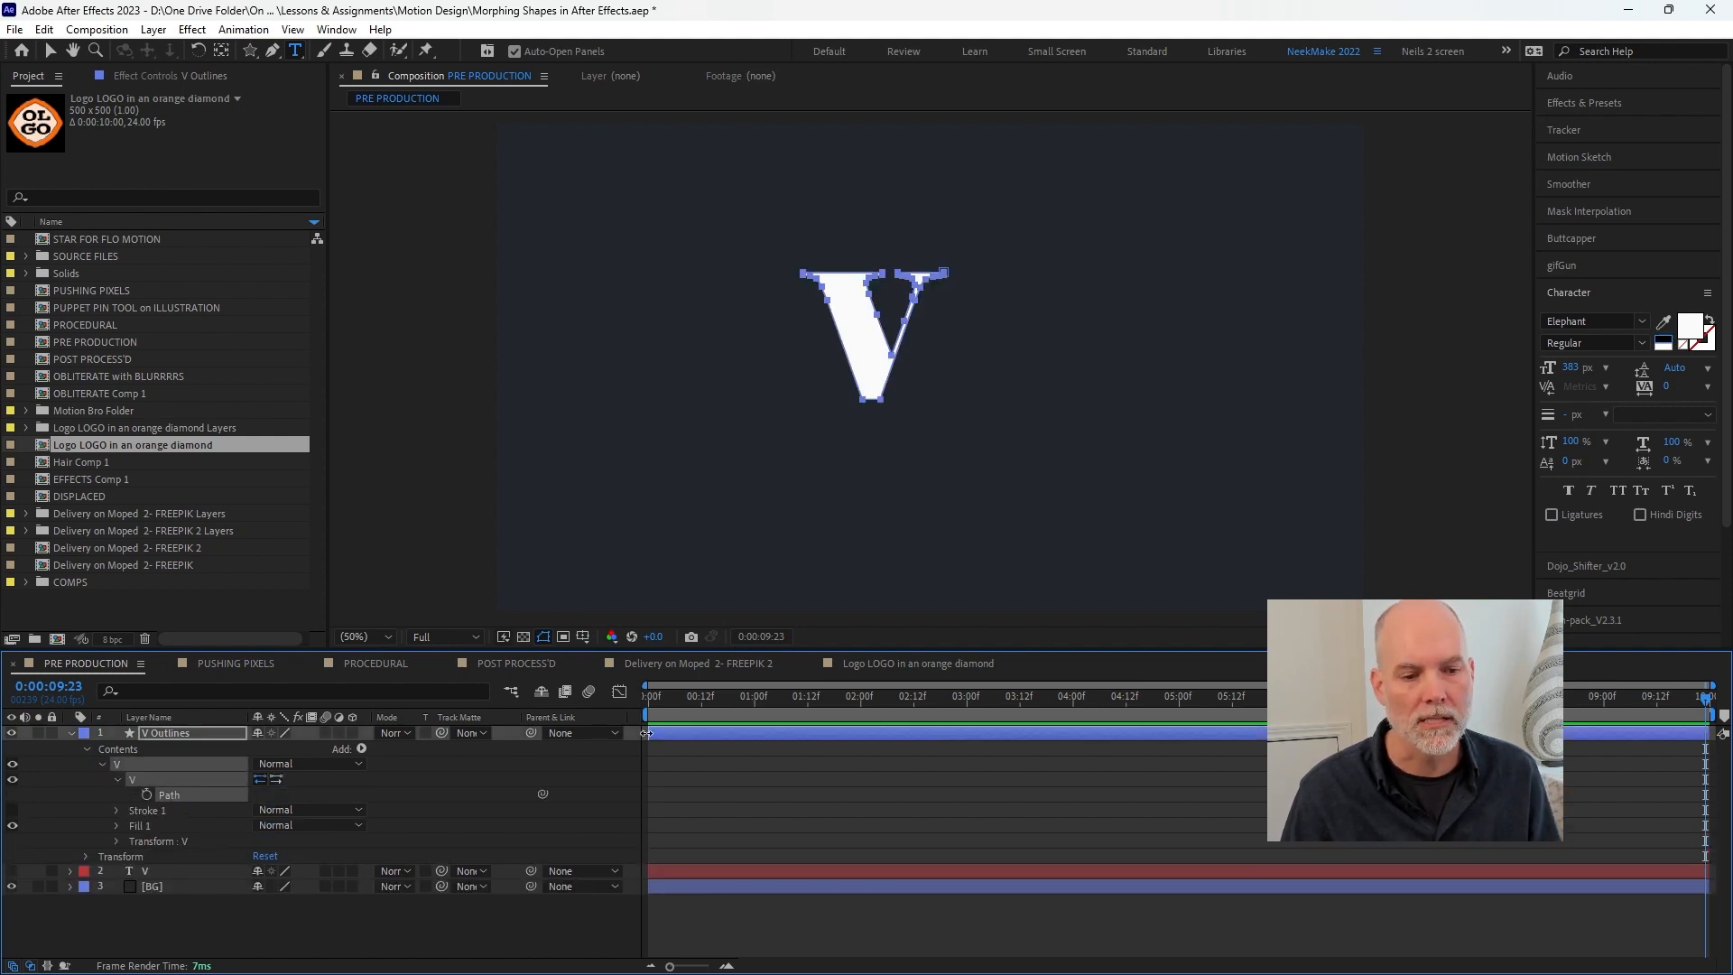
pyautogui.moveTo(697, 711); pyautogui.dragTo(807, 719)
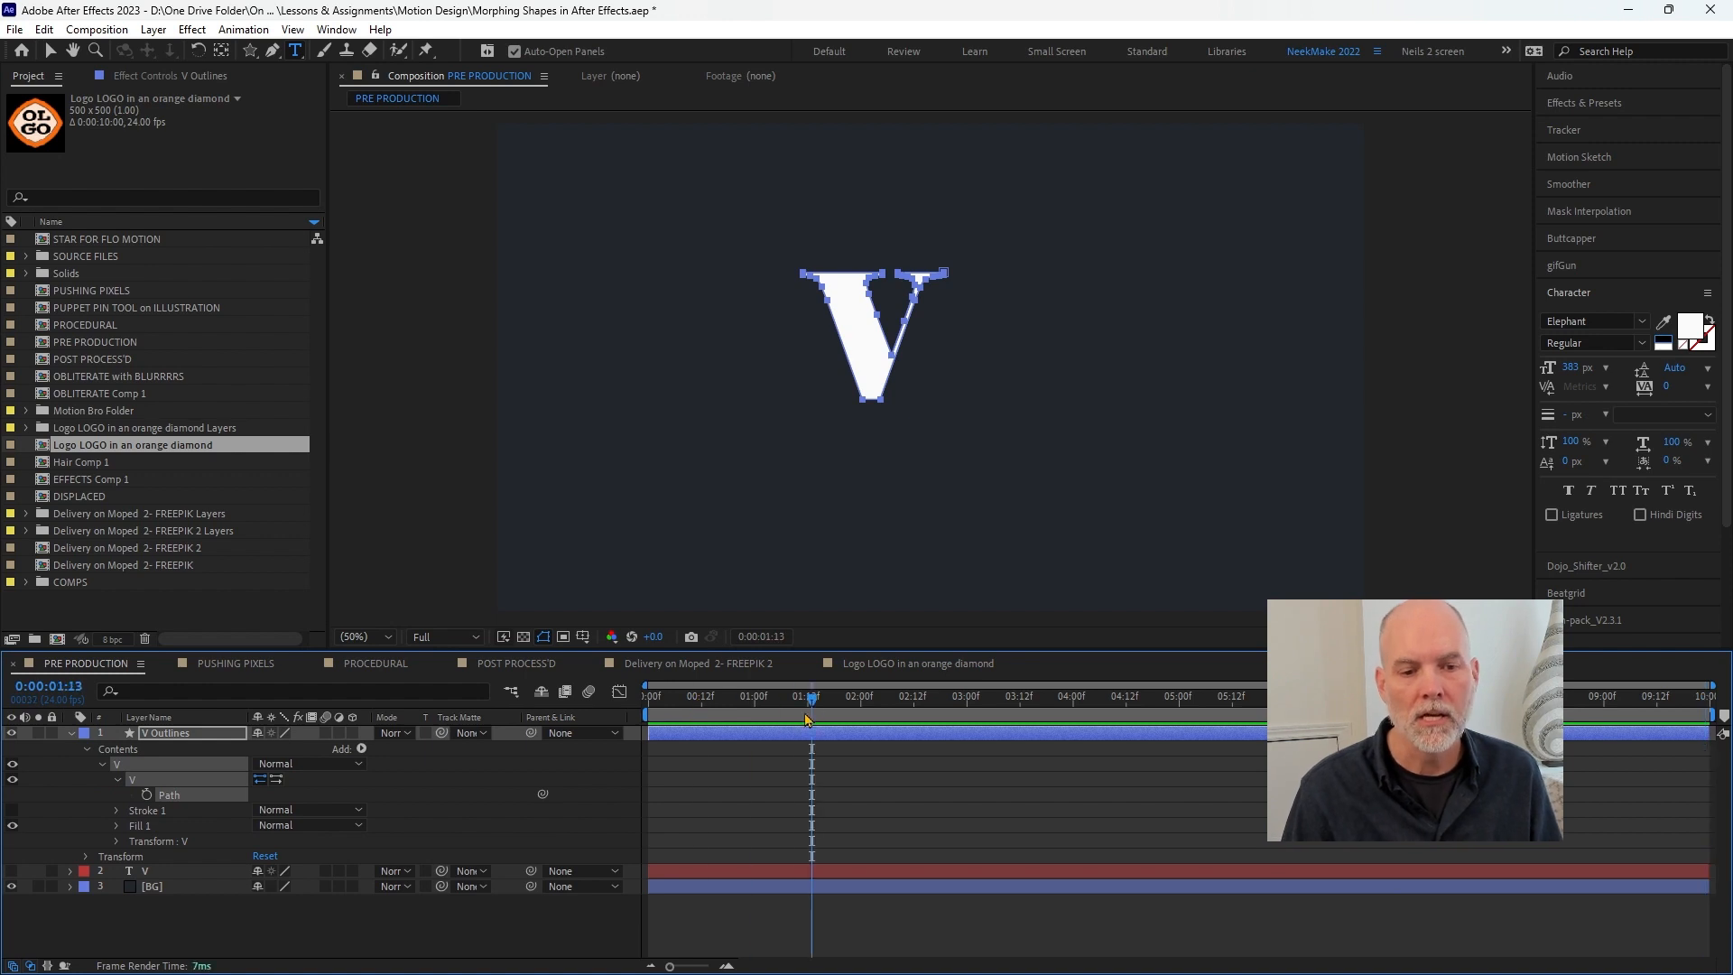
pyautogui.click(147, 795)
# - At 0:00:02:12, shift the V's thick left stroke to the left and pull its inner junction vertex up the thin stroke, then scrub back
pyautogui.moveTo(809, 712); pyautogui.dragTo(914, 713)
pyautogui.press('F2')
pyautogui.click(137, 781)
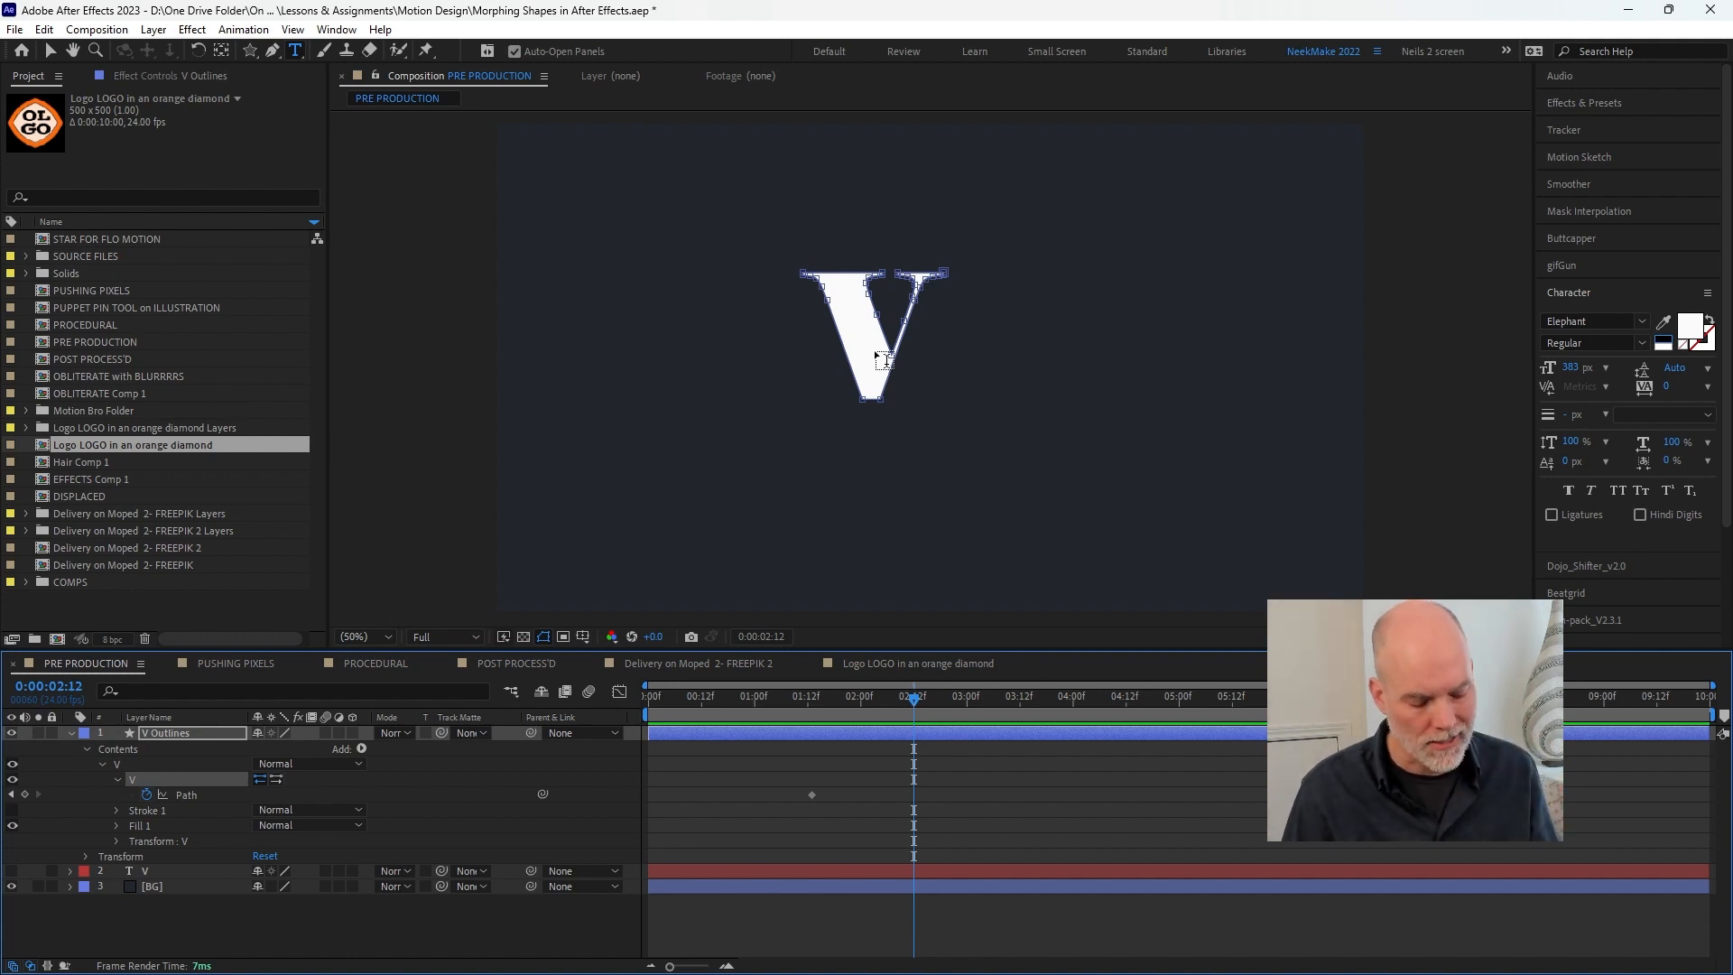
pyautogui.press('v')
pyautogui.moveTo(888, 249); pyautogui.dragTo(648, 408)
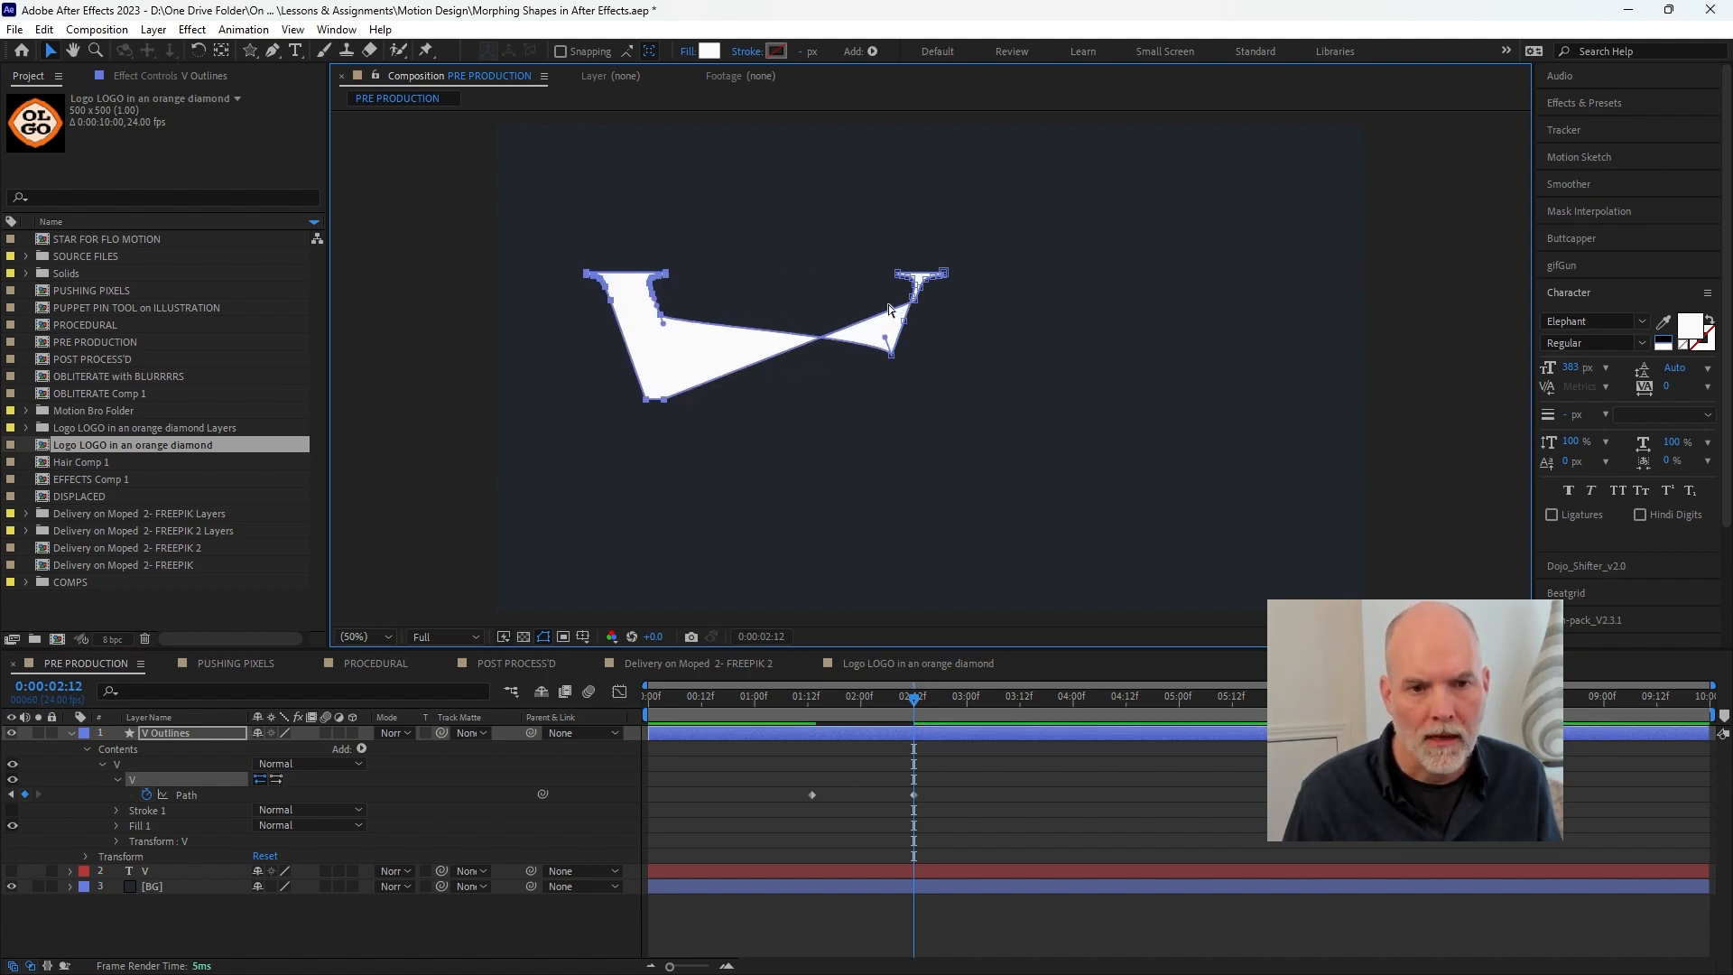
pyautogui.hotkey('ctrl', 'z')
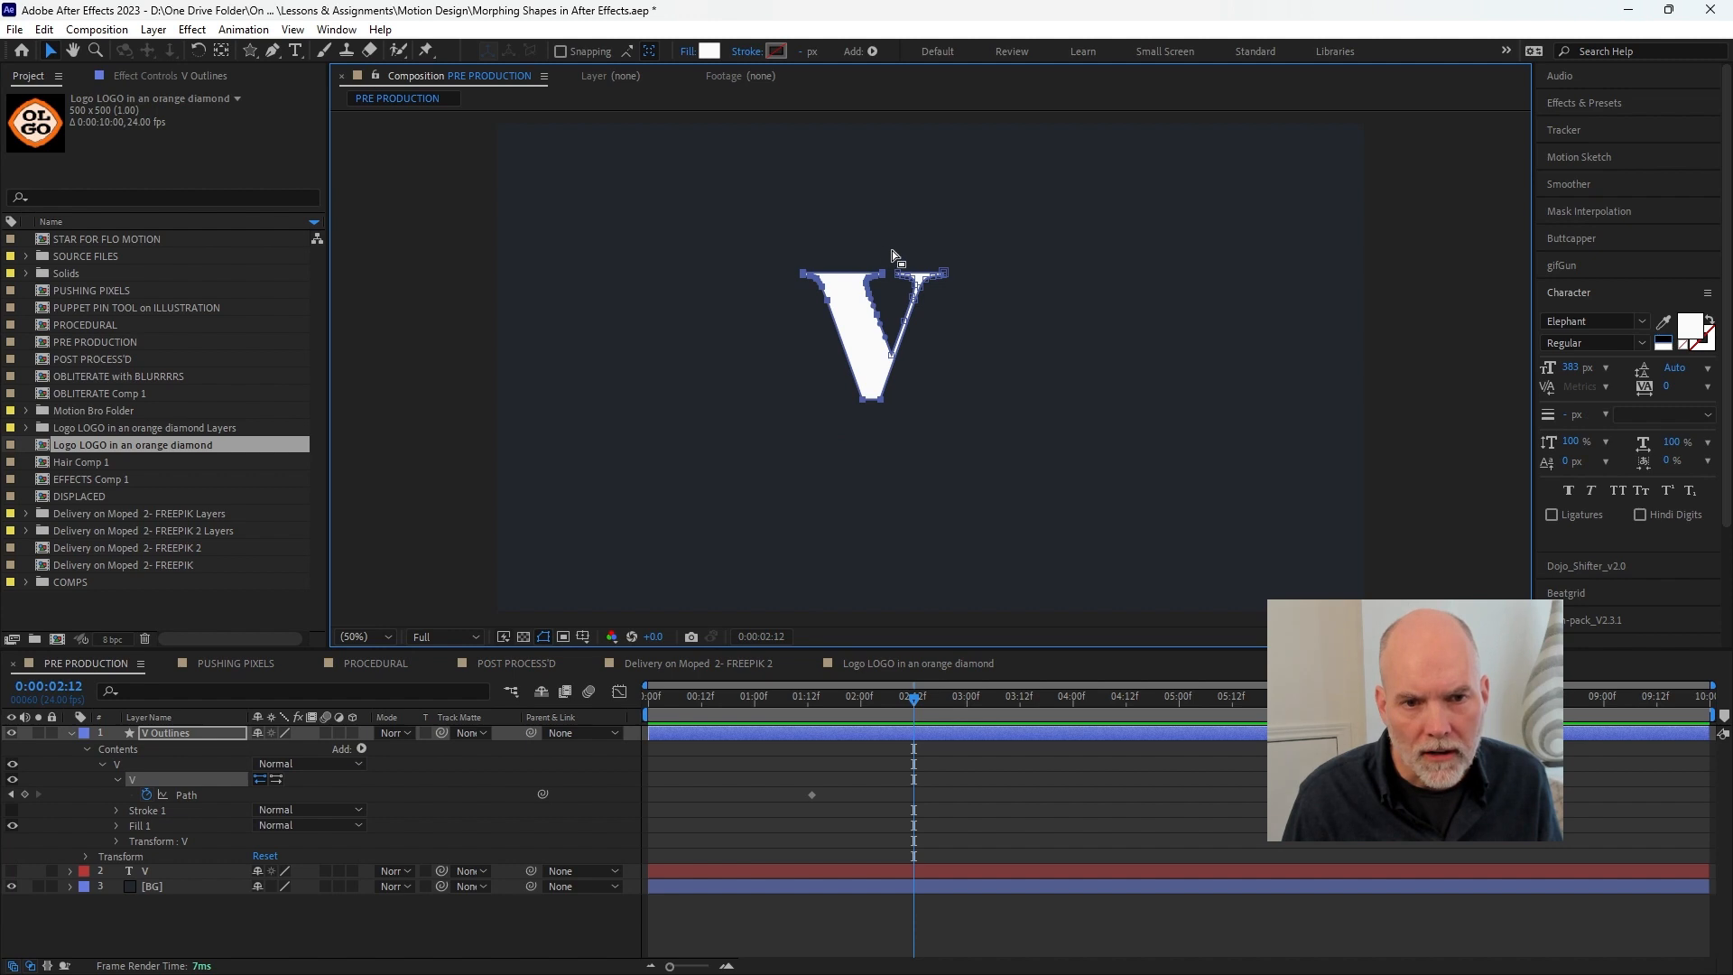
pyautogui.moveTo(888, 258); pyautogui.dragTo(713, 404)
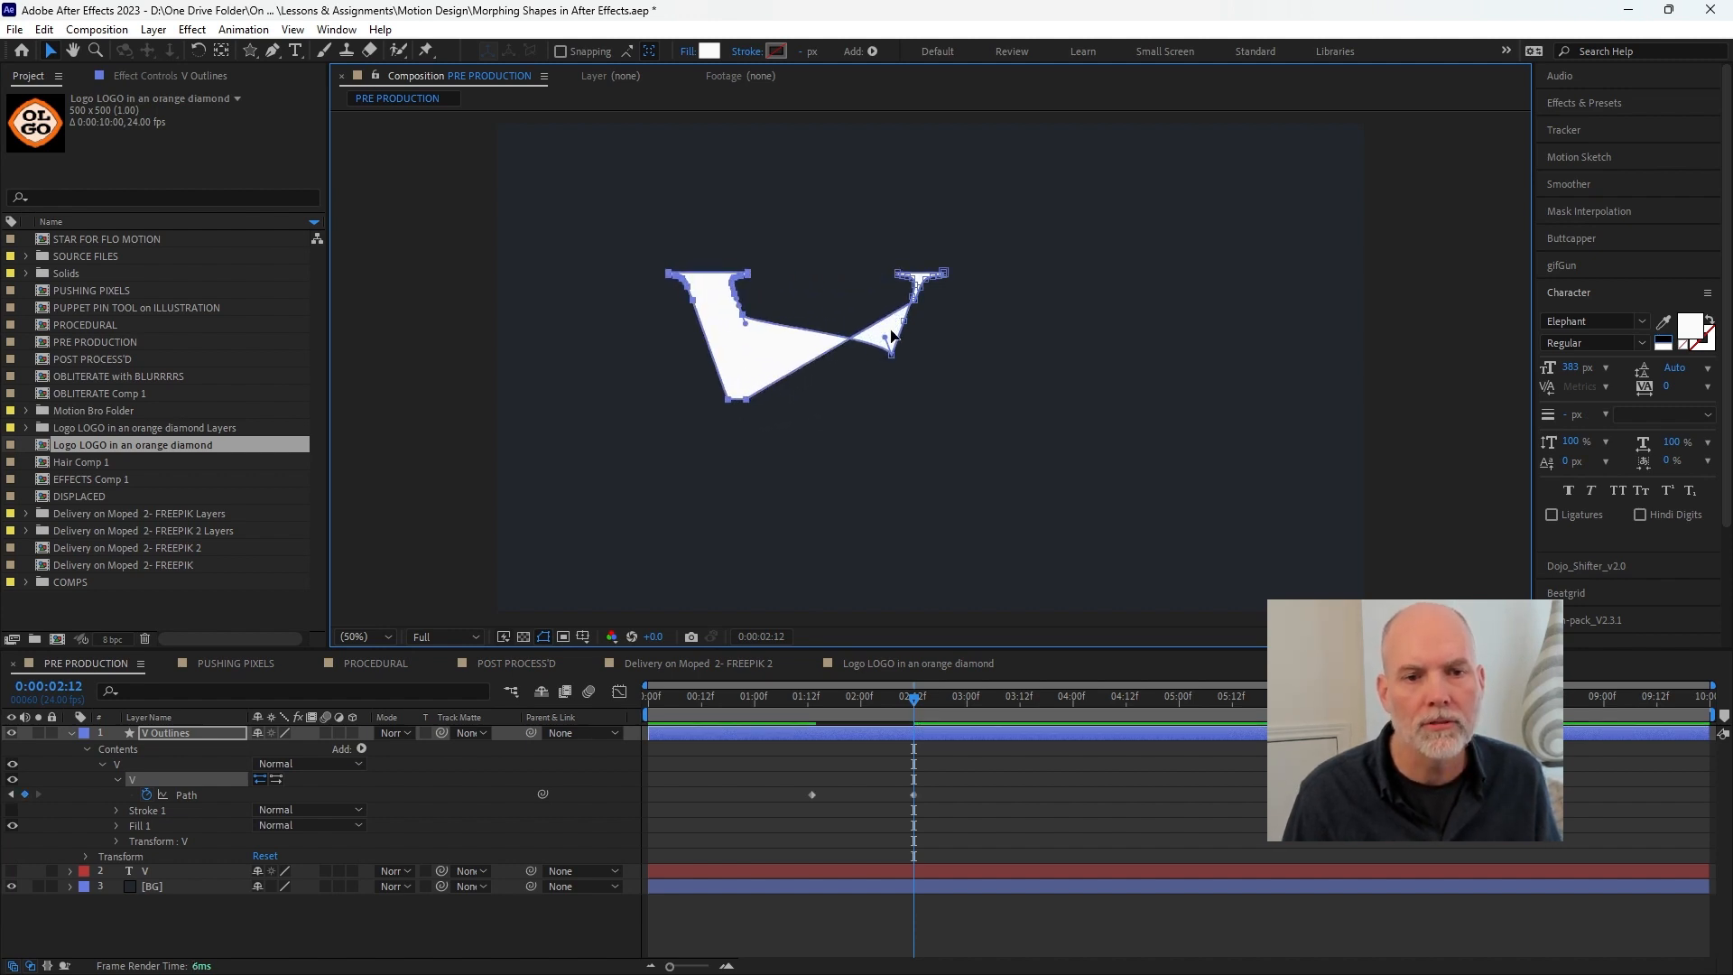
pyautogui.click(912, 306)
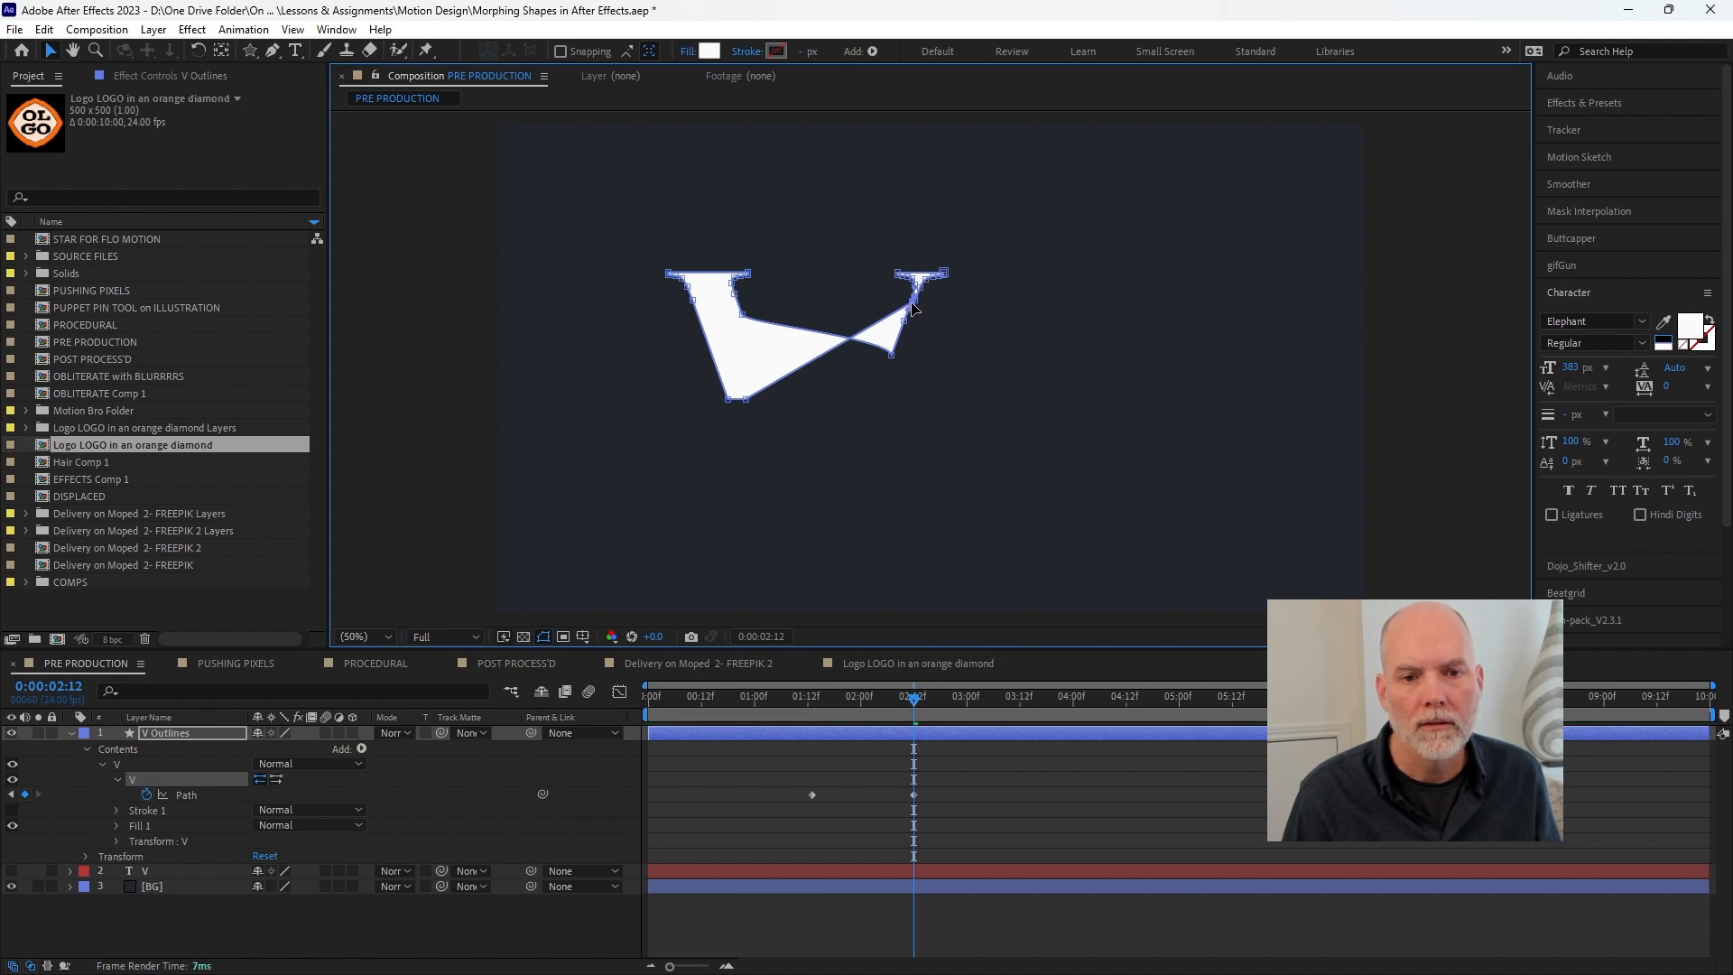
pyautogui.moveTo(891, 353); pyautogui.dragTo(915, 299)
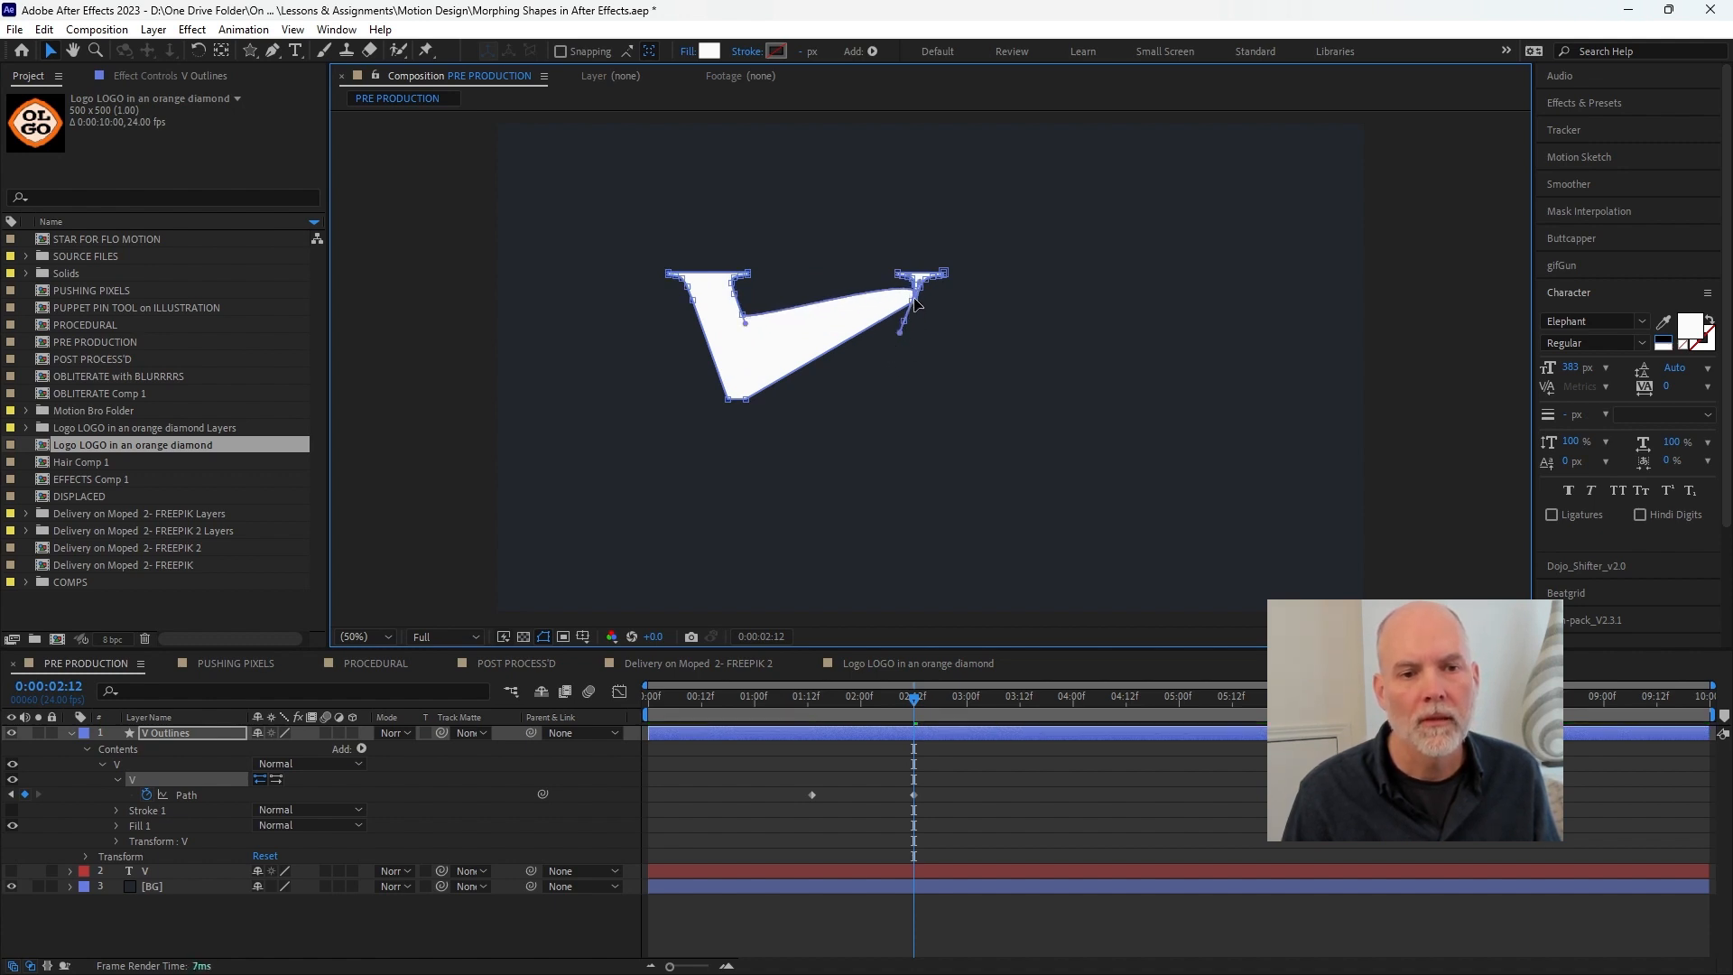
pyautogui.moveTo(869, 701); pyautogui.dragTo(796, 709)
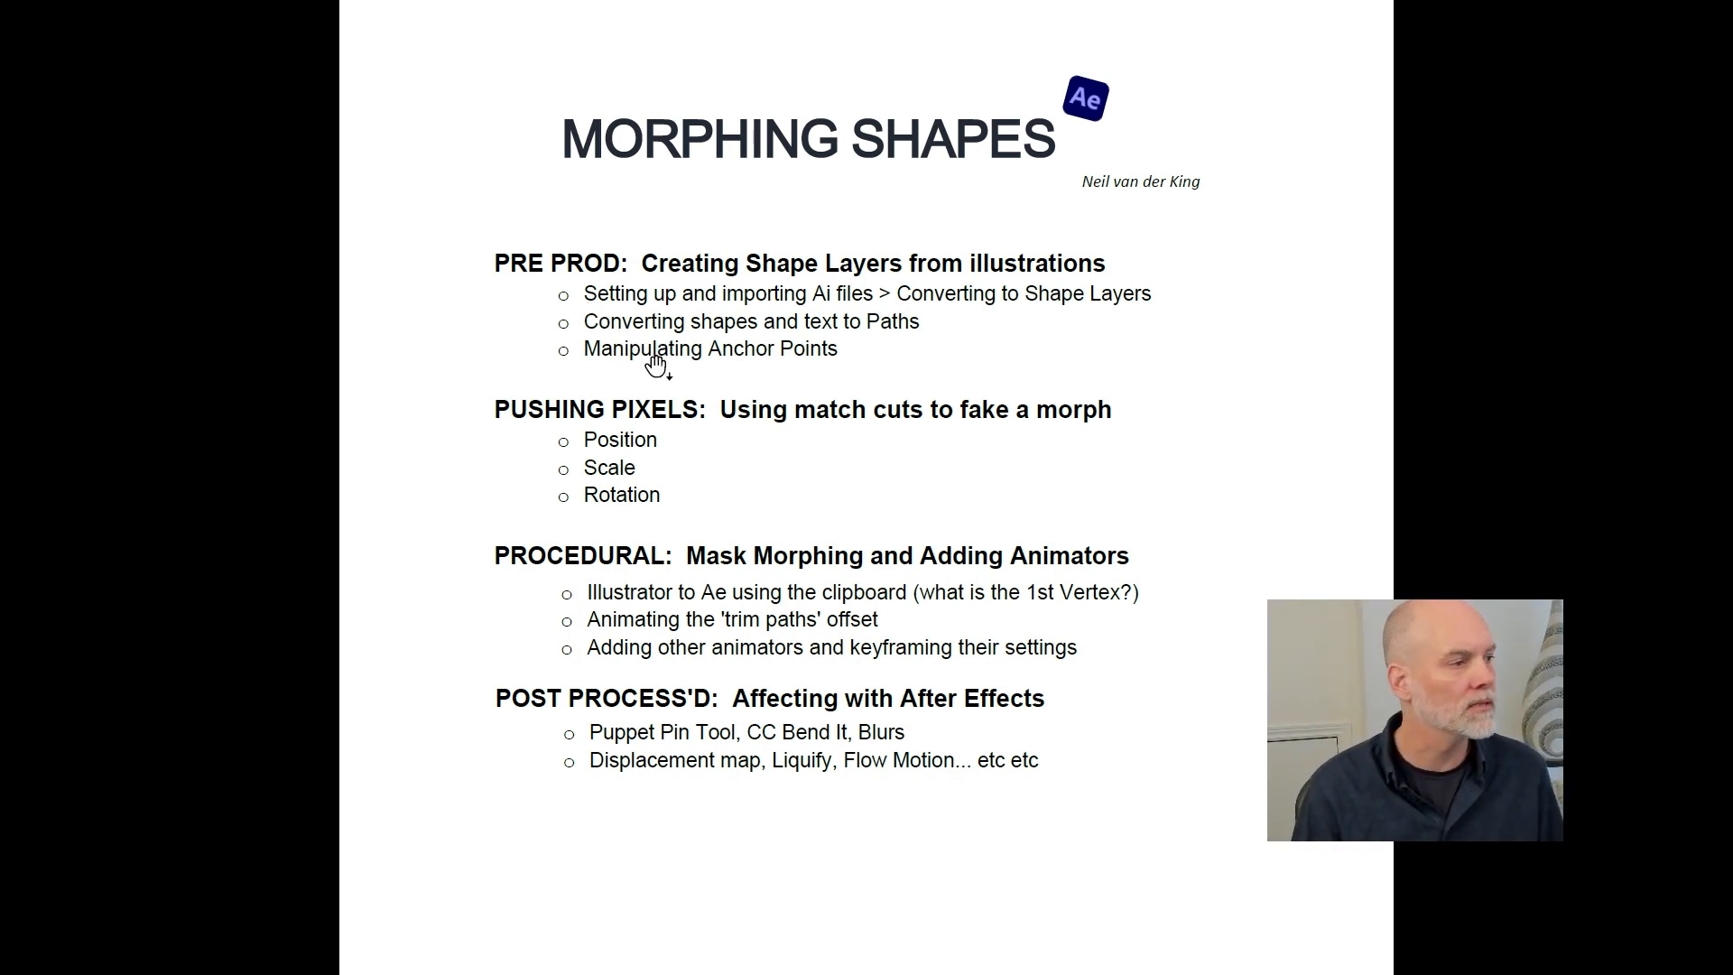
# - Switch back to After Effects and delete the V Outlines and V text layers, keeping only the background
pyautogui.hotkey('alt', 'Tab')
pyautogui.click(165, 733)
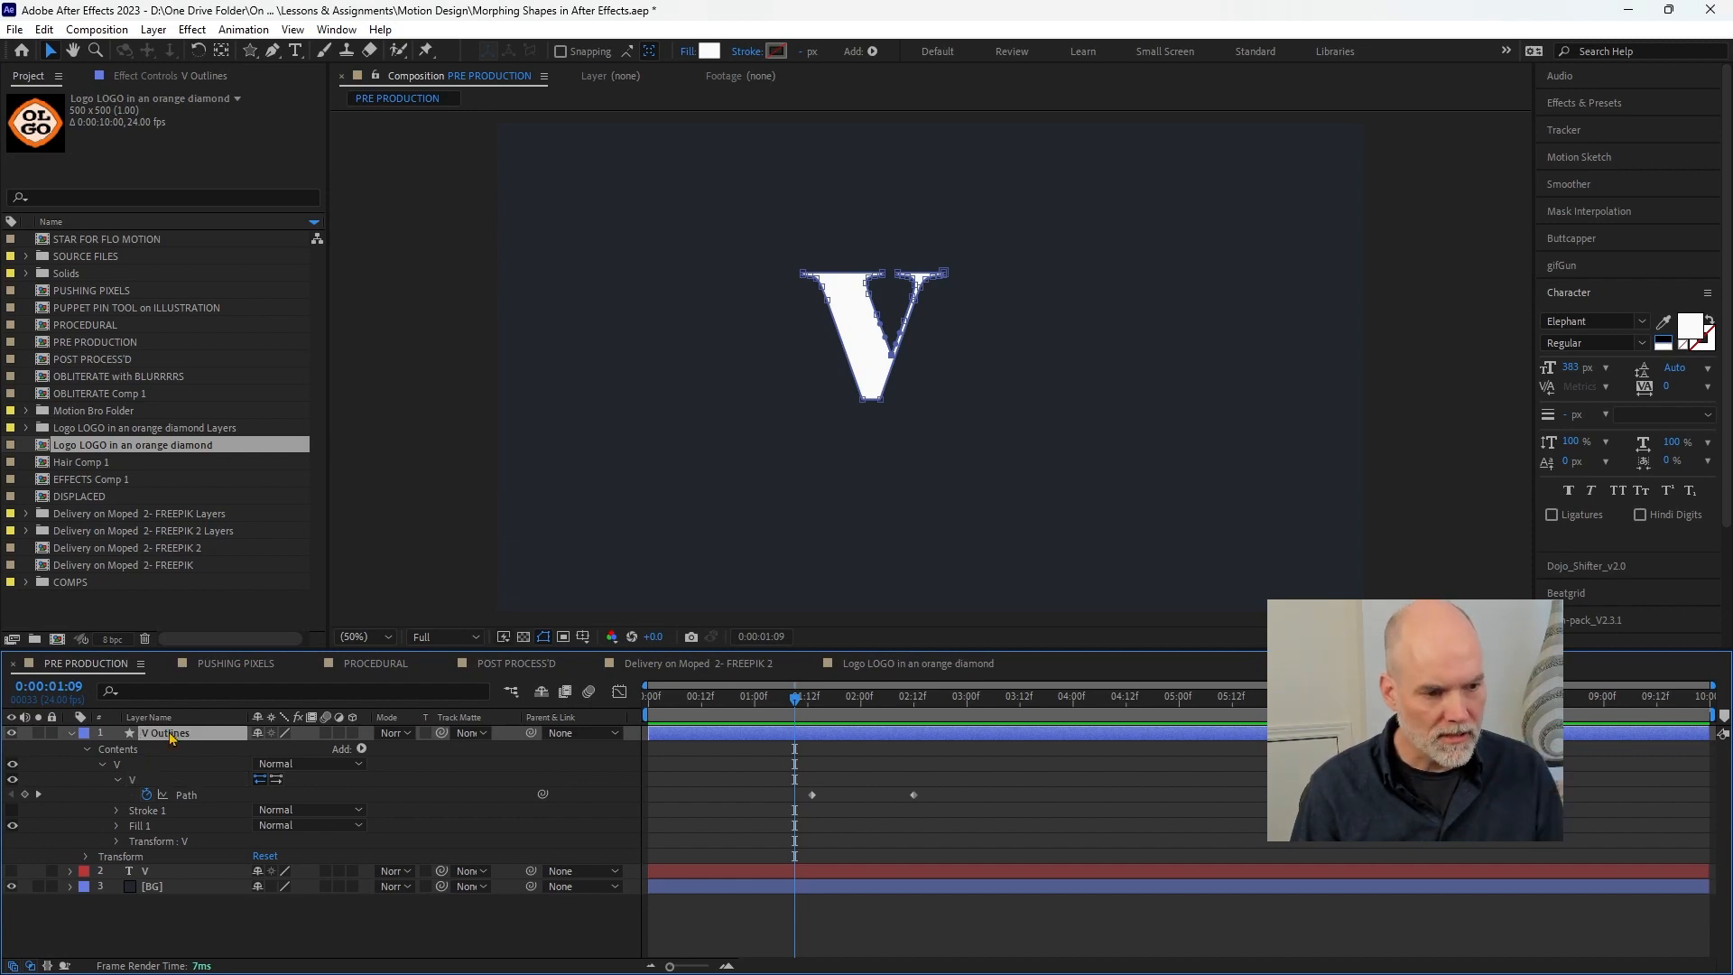
pyautogui.press('Delete')
pyautogui.click(165, 735)
pyautogui.press('Delete')
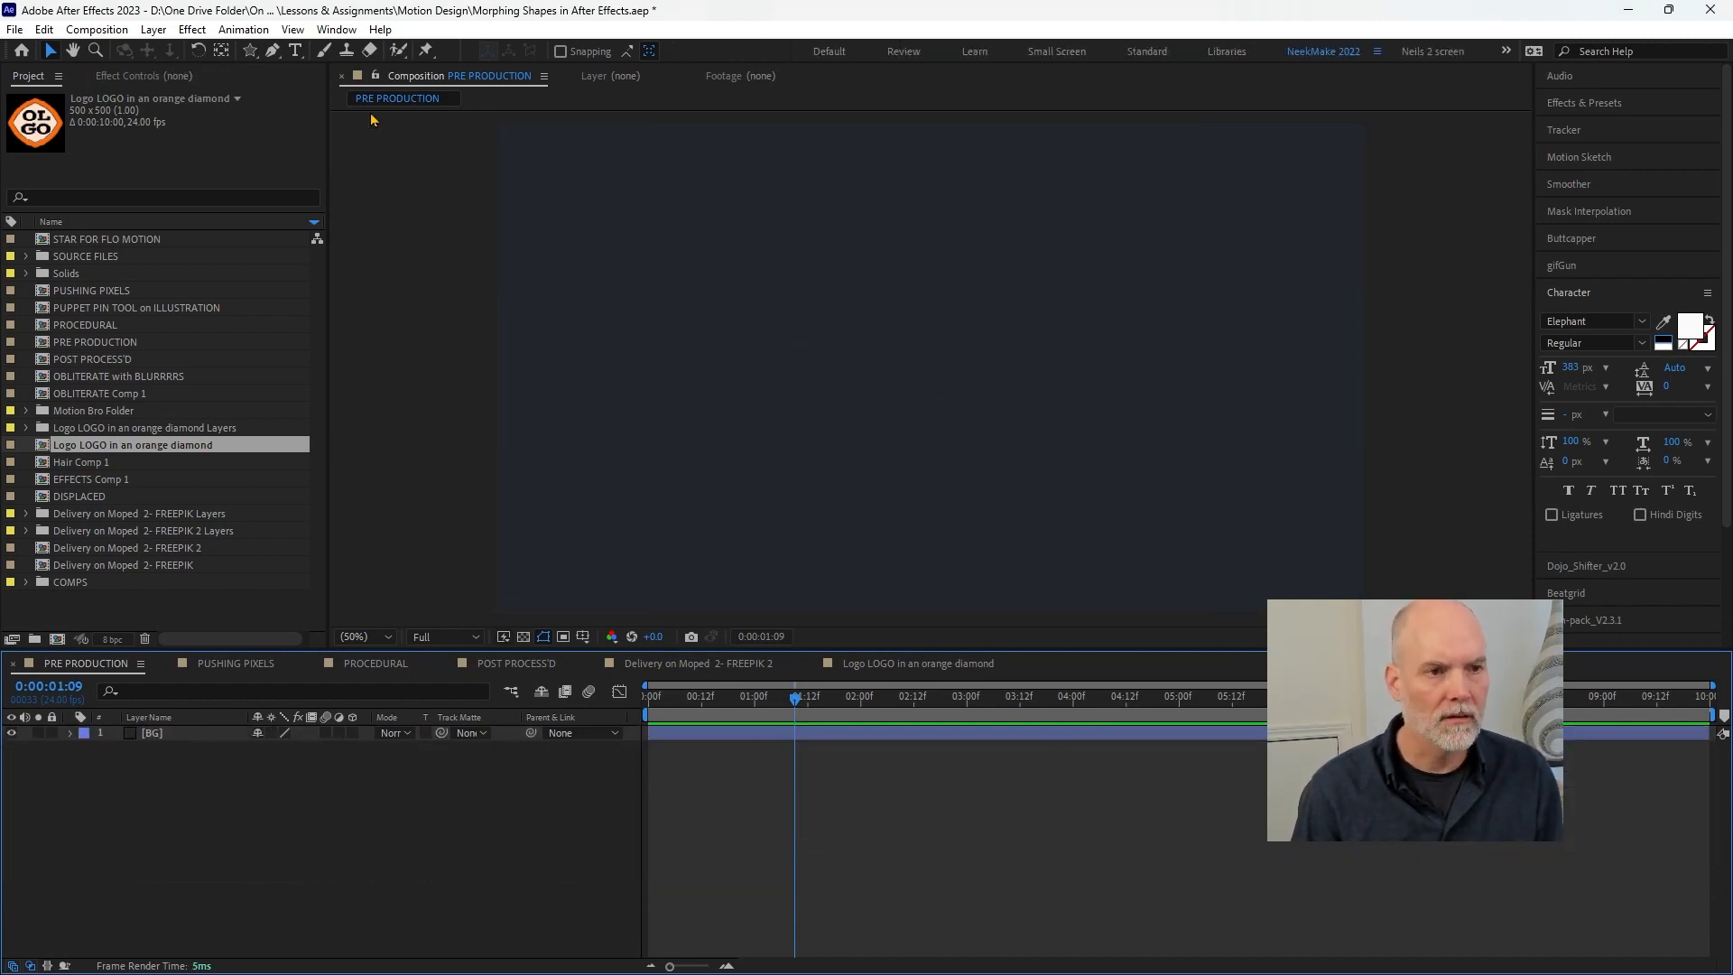
# - Add a text layer reading HARD across the upper middle of the composition
pyautogui.click(296, 52)
pyautogui.moveTo(296, 58); pyautogui.dragTo(314, 70)
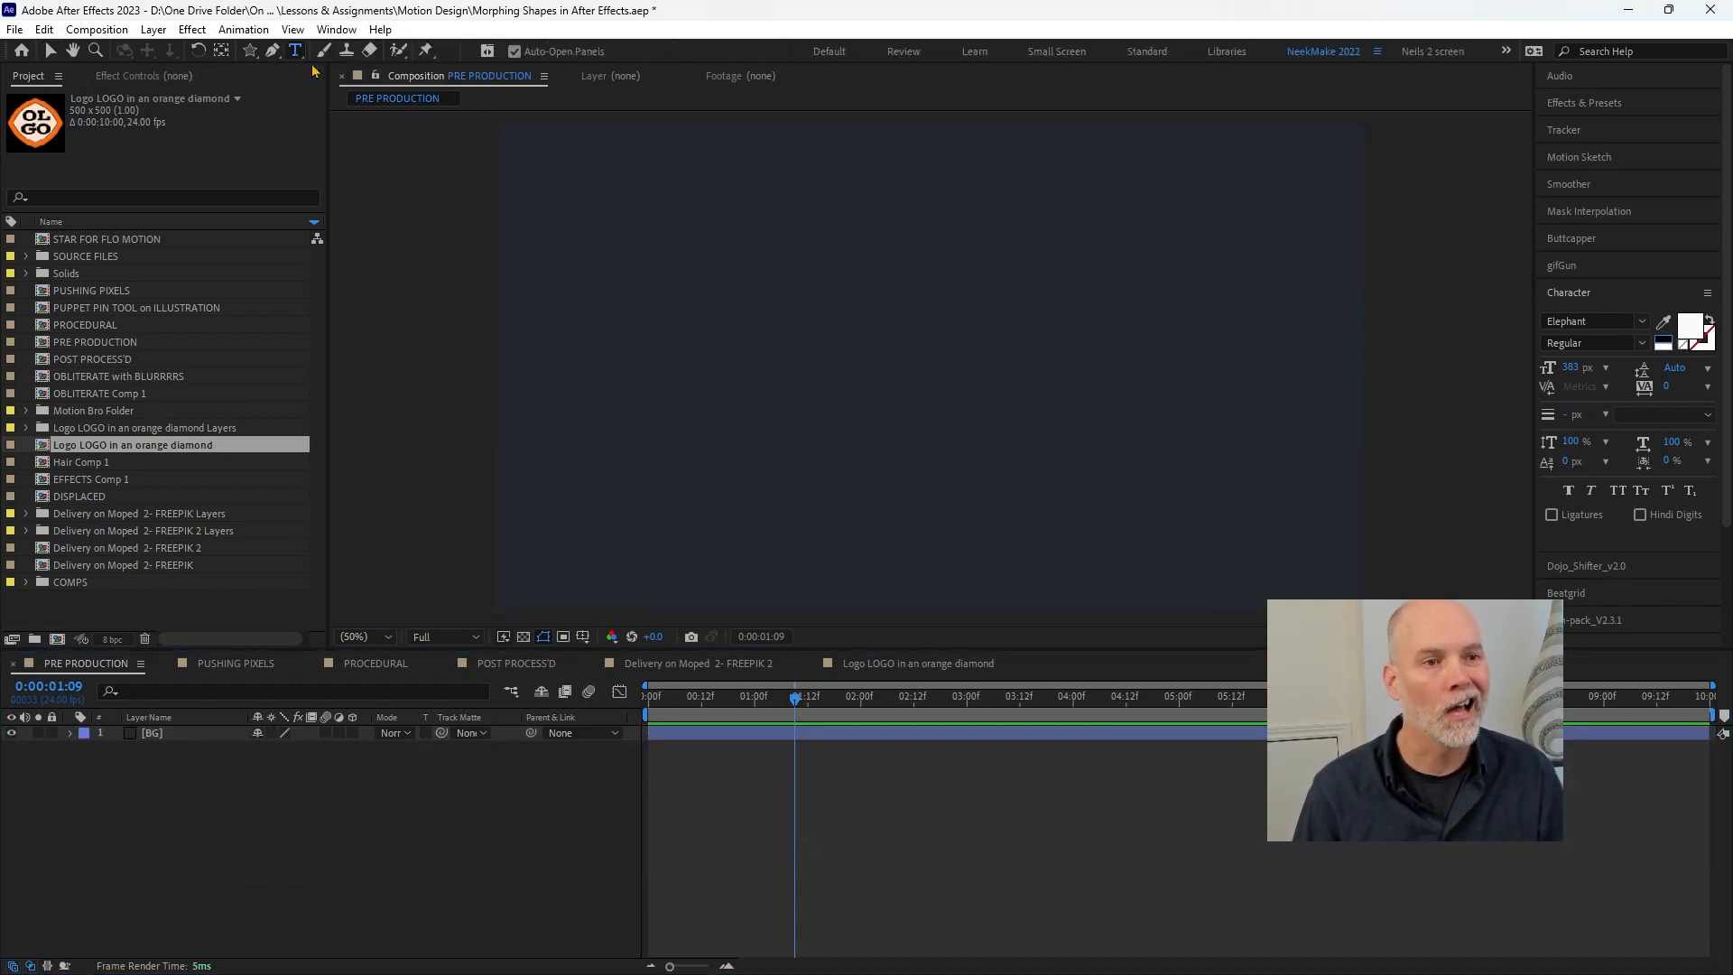
pyautogui.click(845, 362)
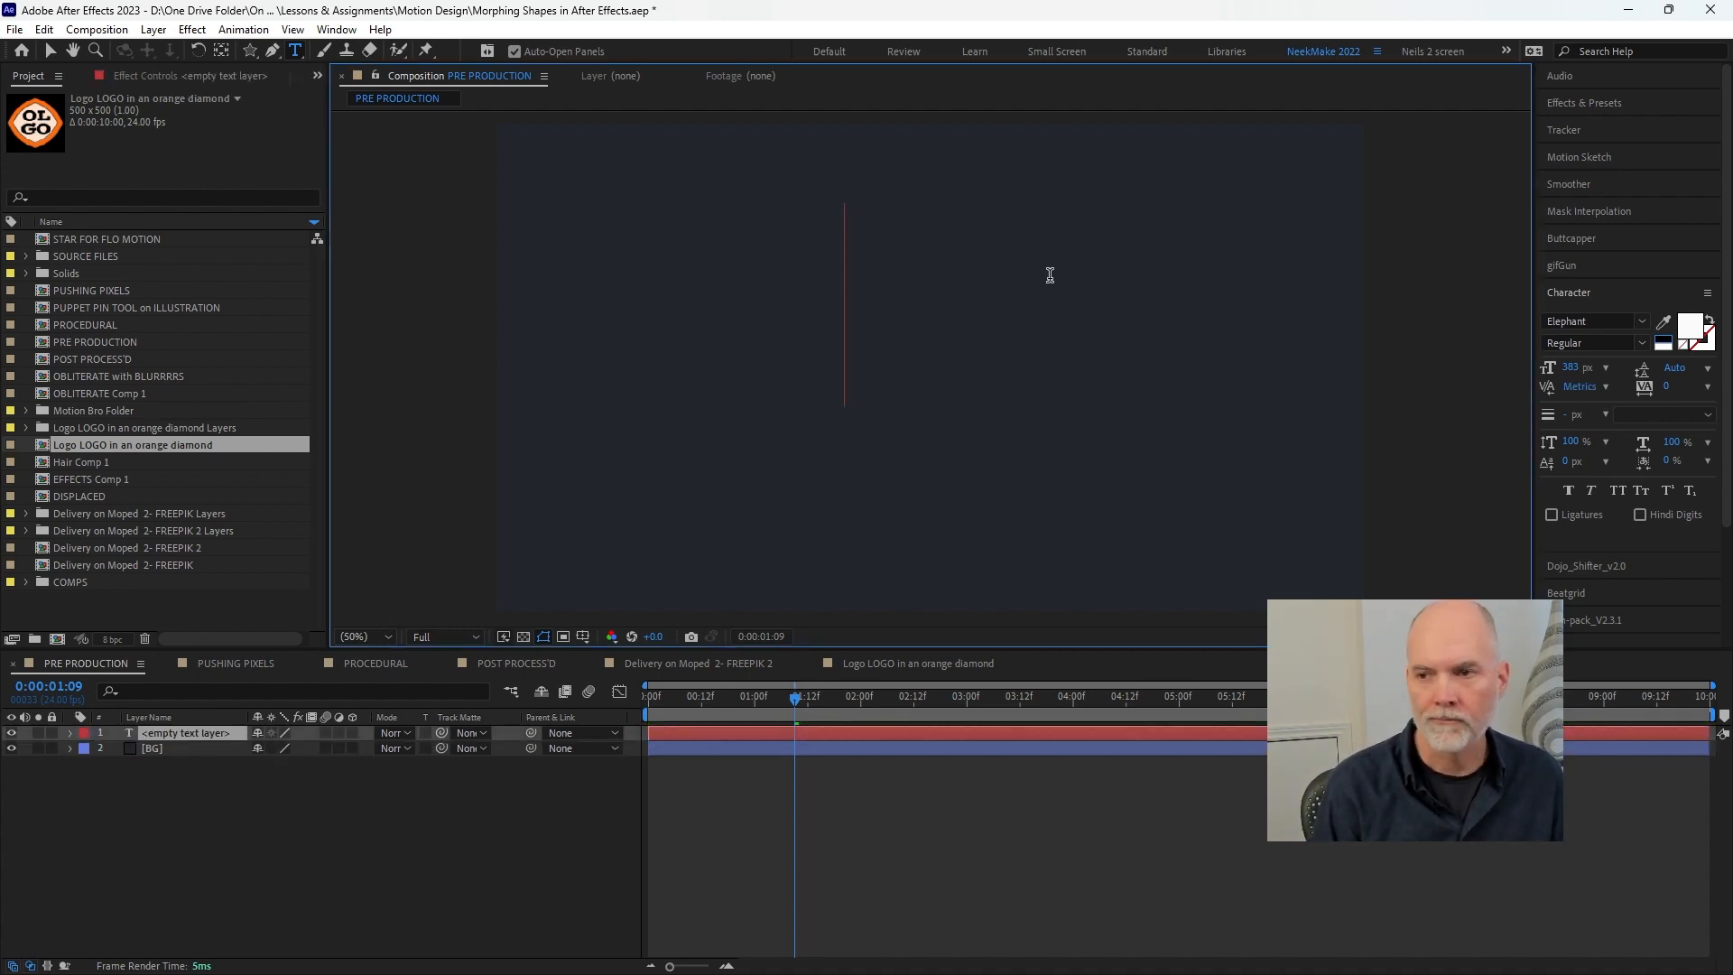
pyautogui.write('HARRD')
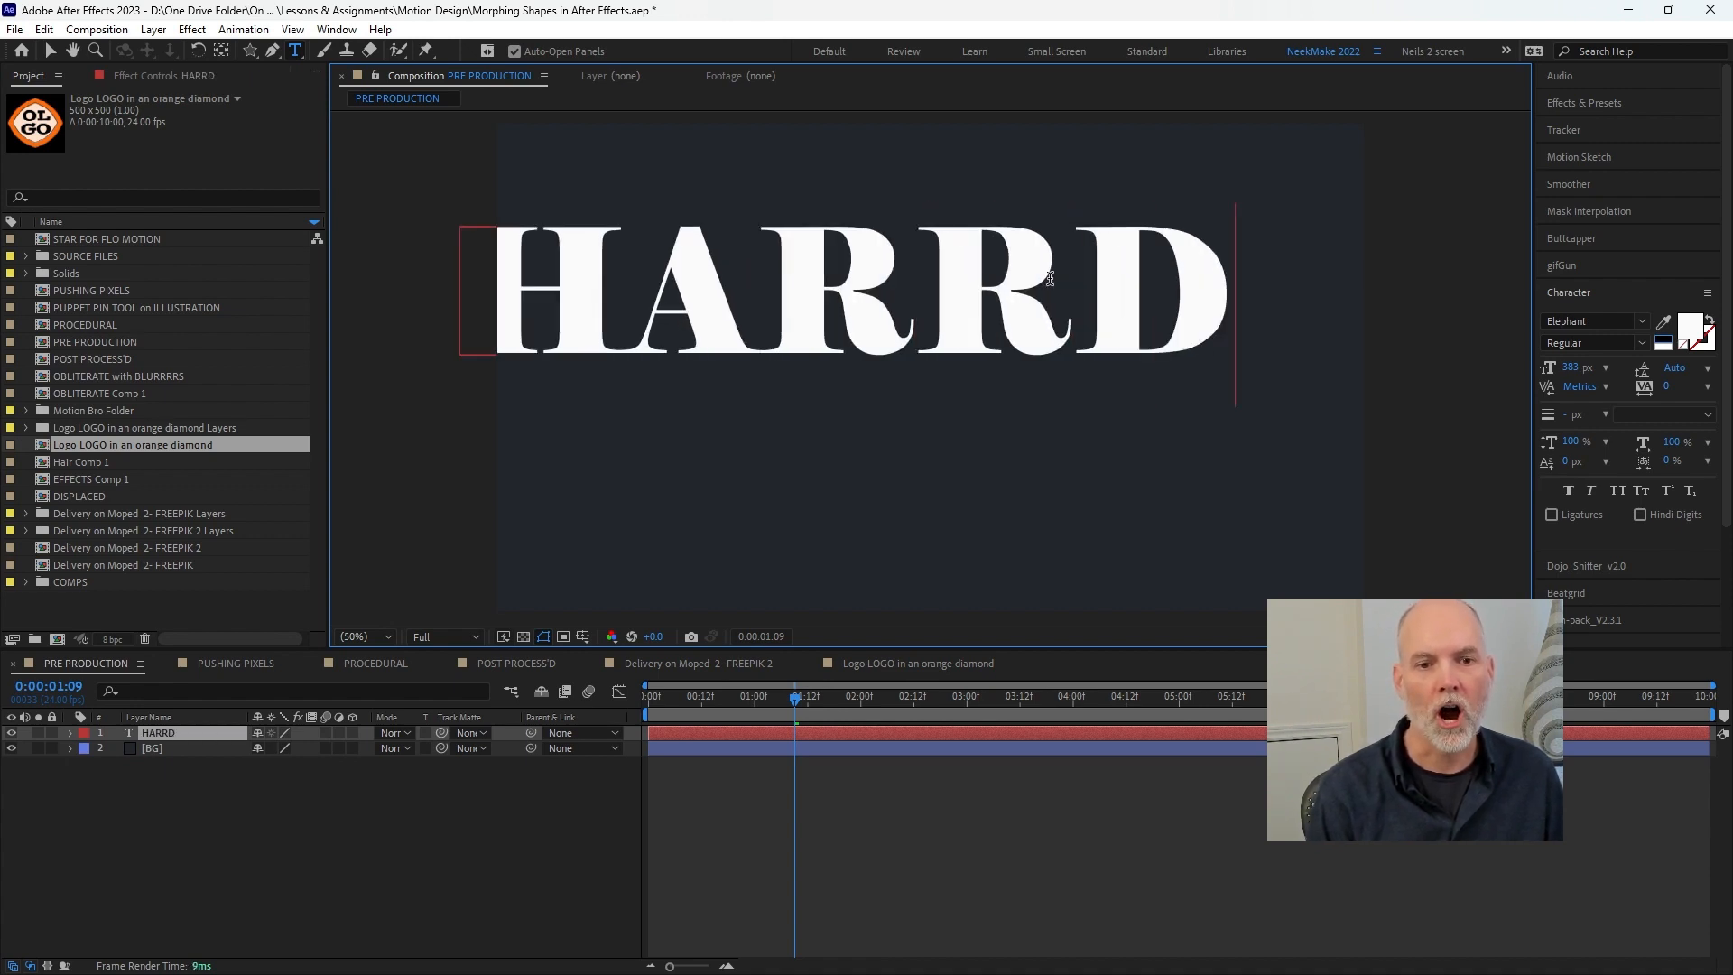
pyautogui.press('BackSpace')
pyautogui.press('BackSpace')
pyautogui.write('RD')
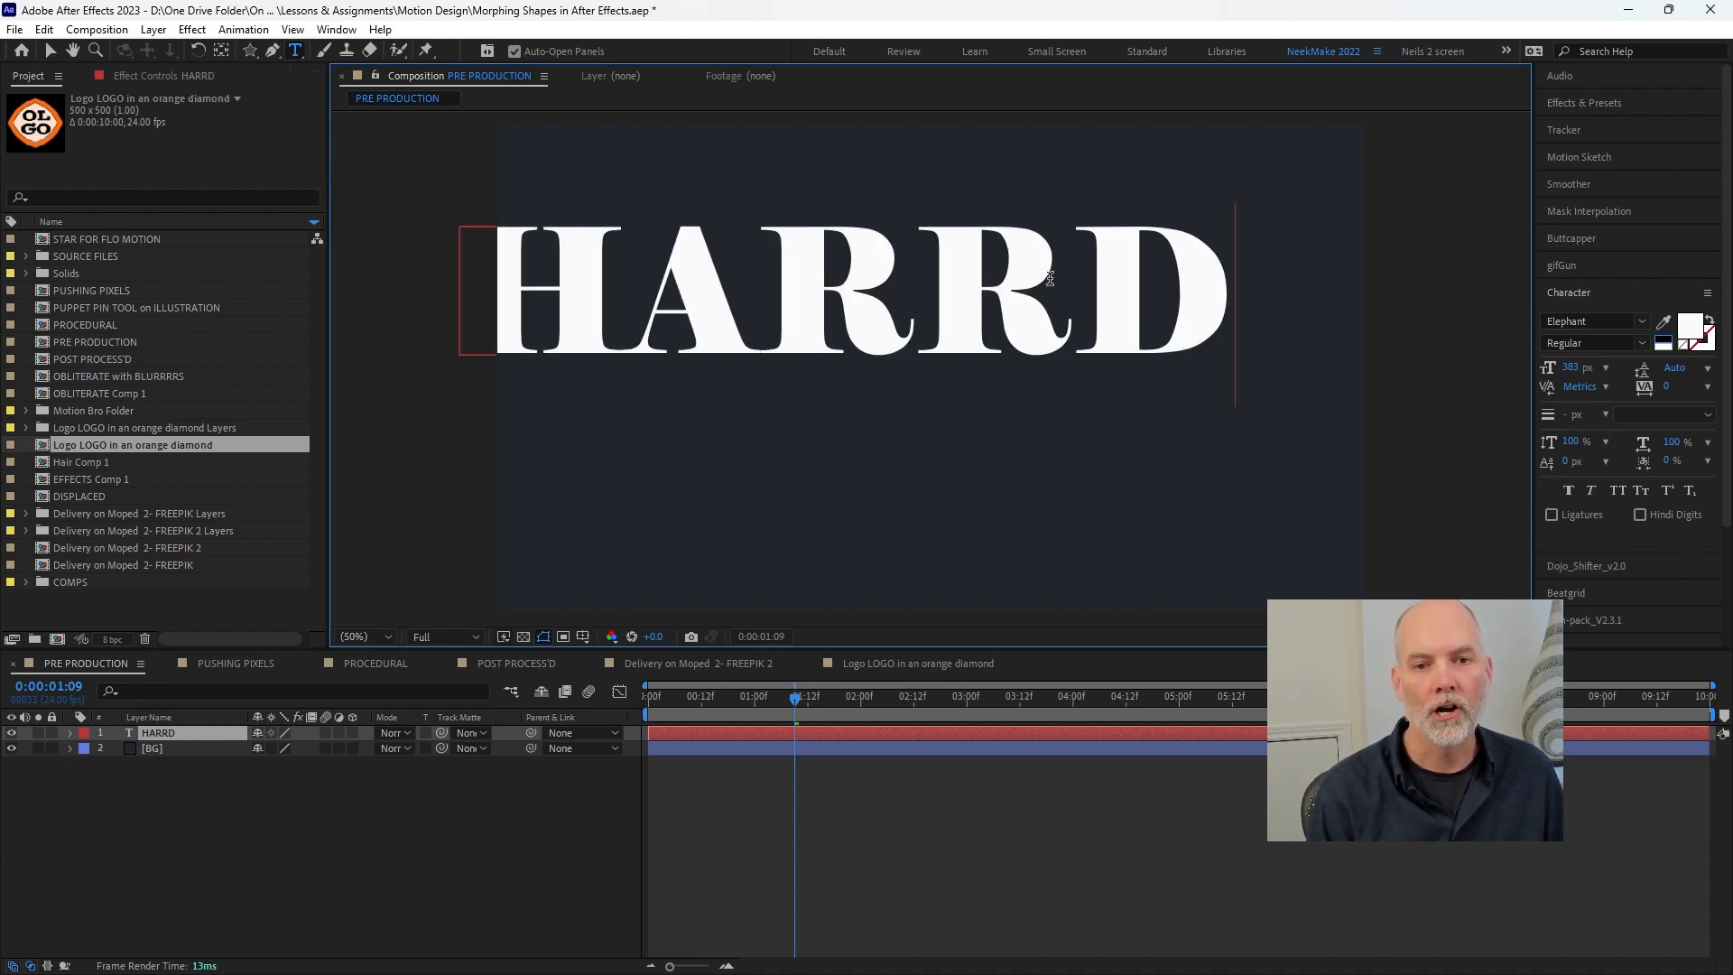
pyautogui.press('BackSpace')
pyautogui.press('BackSpace')
pyautogui.write('D')
pyautogui.press('Return')
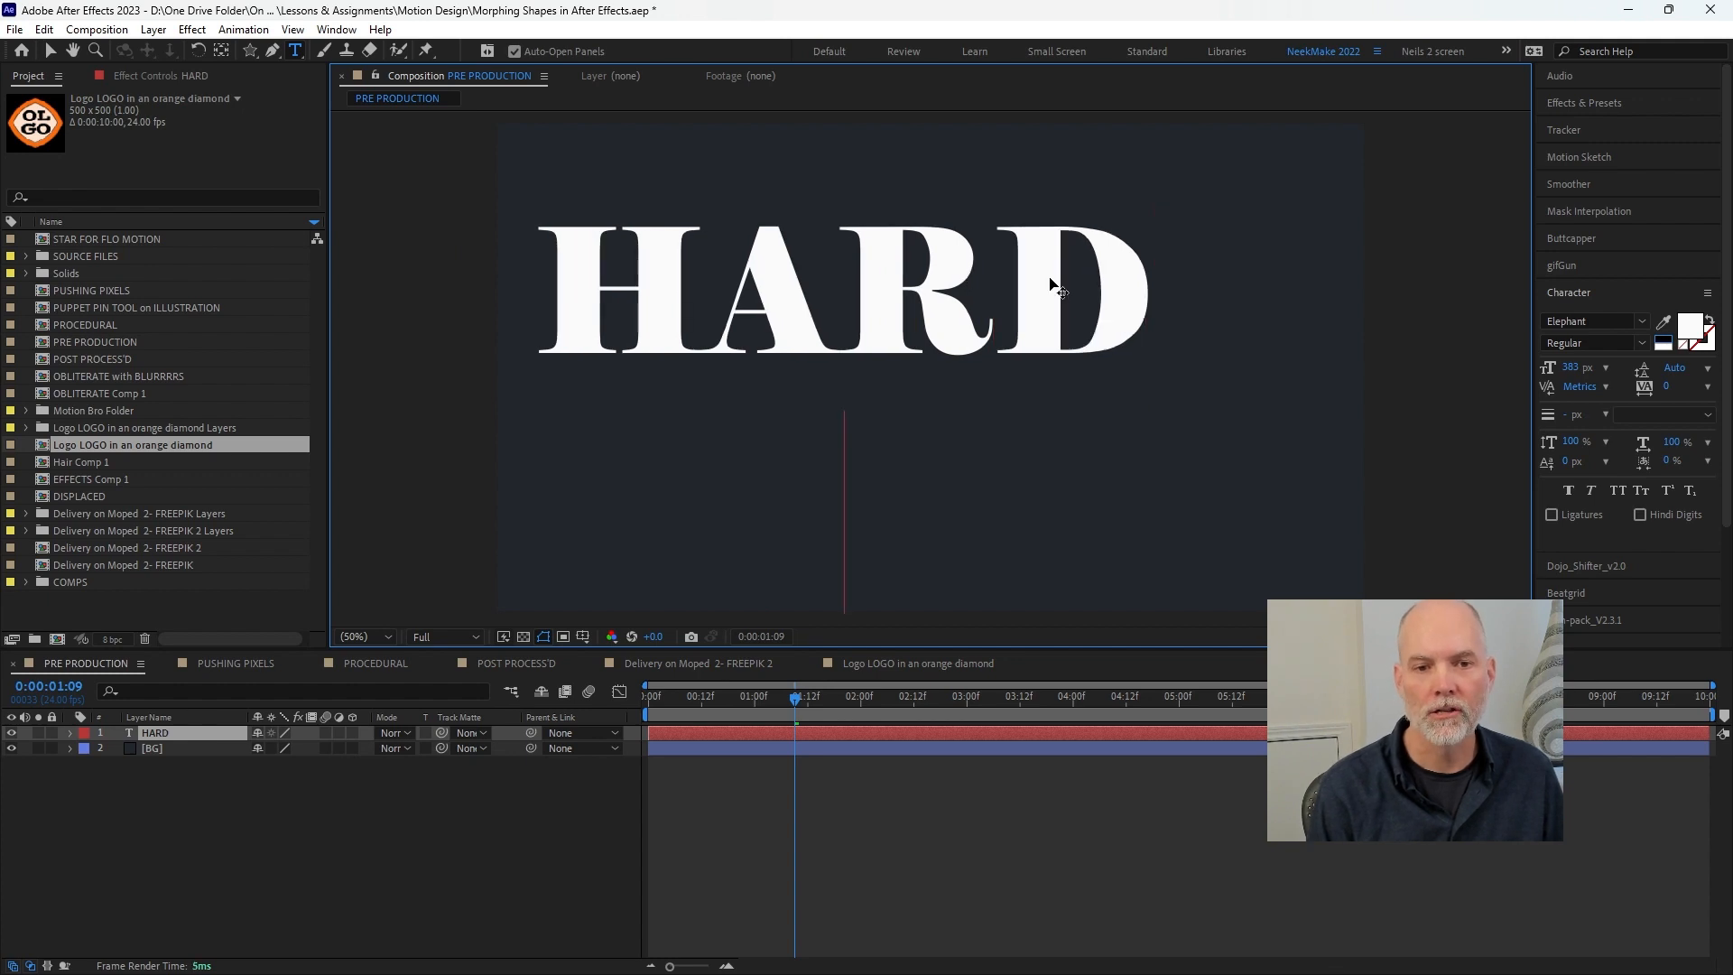
pyautogui.press('Escape')
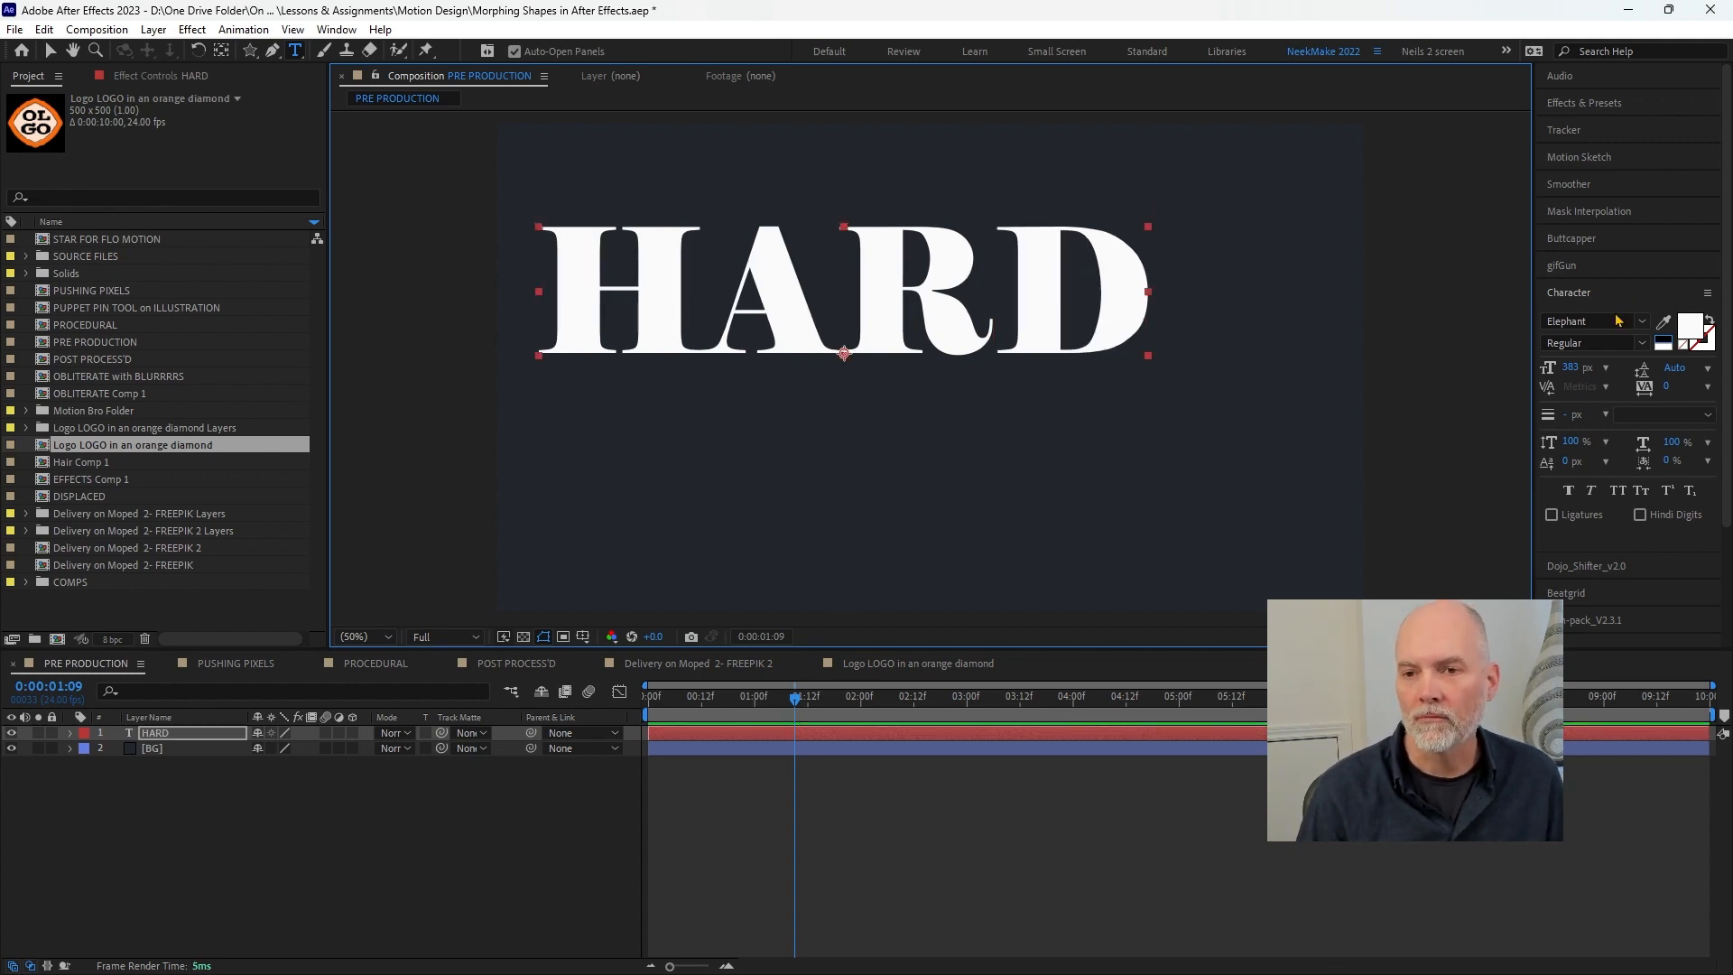
# - Change the HARD text's font to Eras Bold ITC
pyautogui.click(1618, 321)
pyautogui.press('Down')
pyautogui.press('Down')
pyautogui.press('Down')
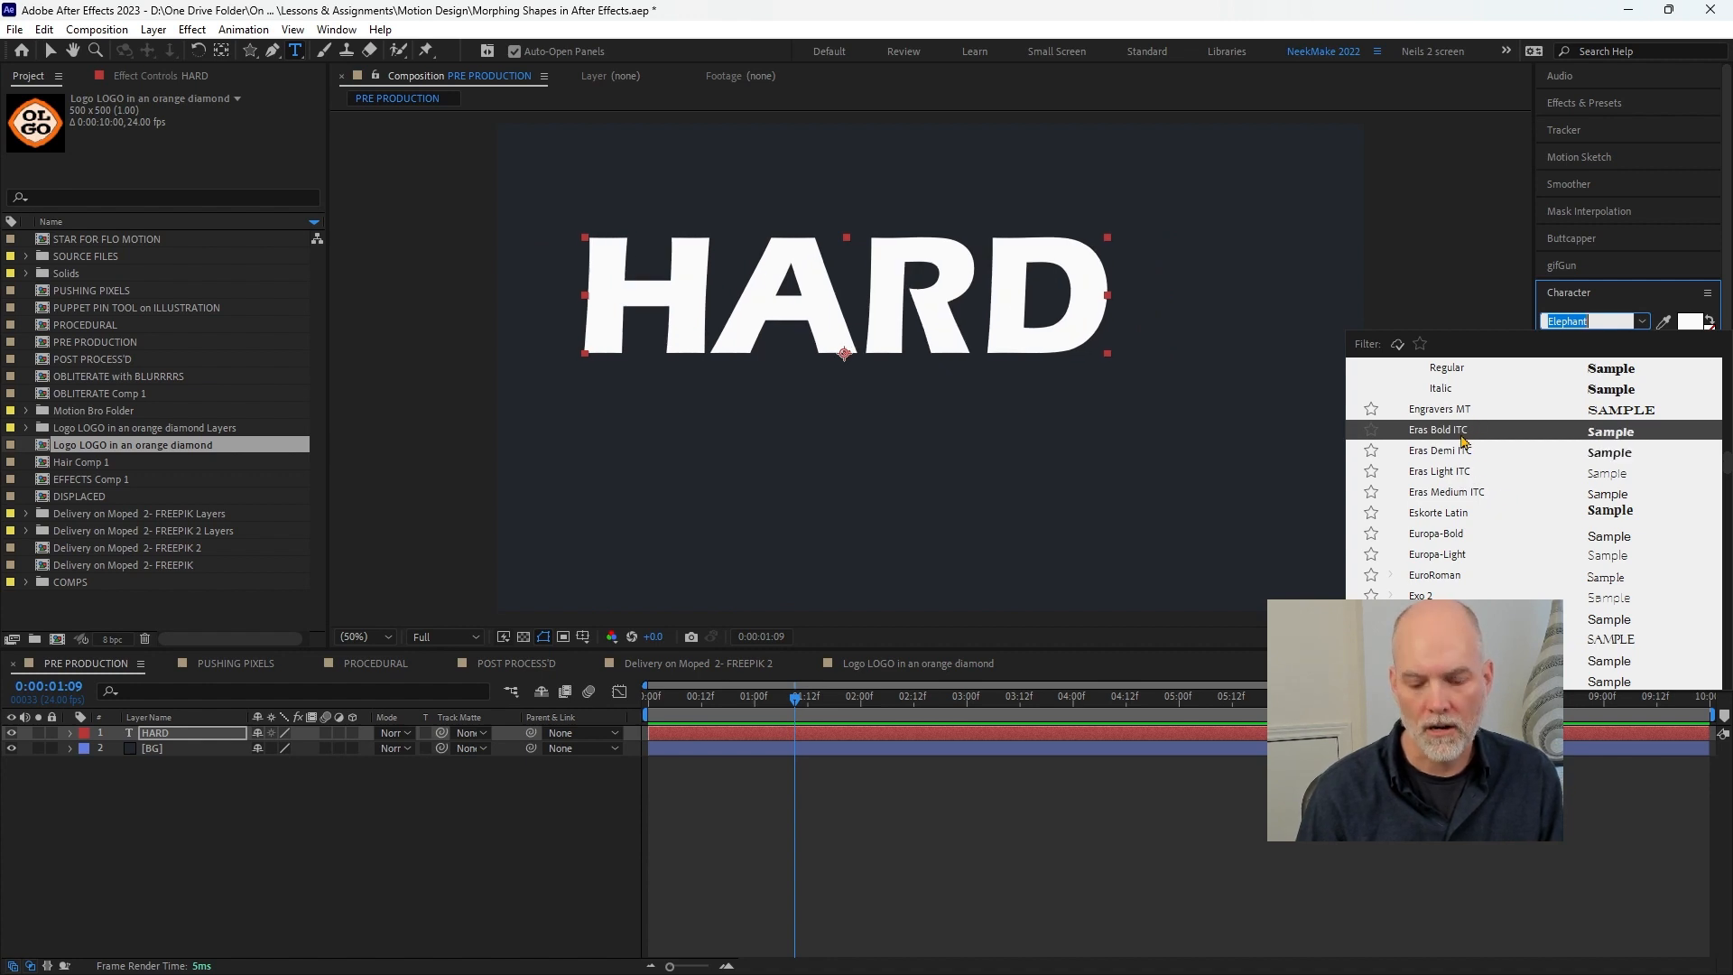
pyautogui.press('Return')
# - Create a shape layer from the HARD text layer
pyautogui.rightClick(172, 732)
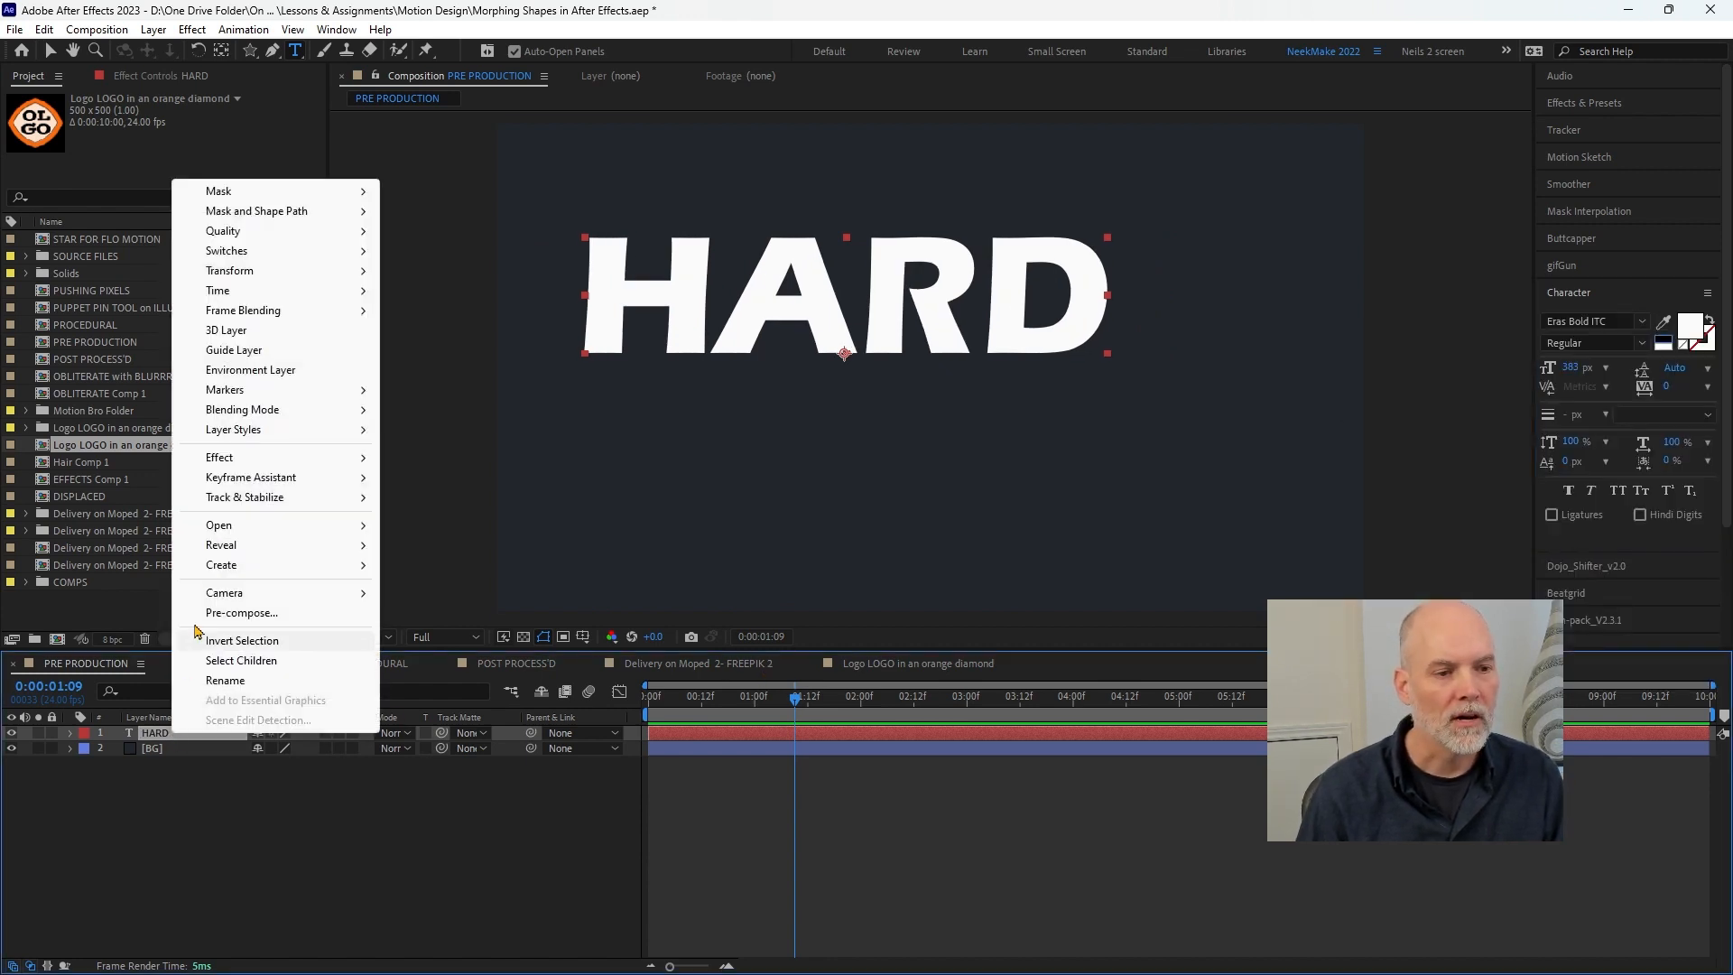
pyautogui.moveTo(317, 573)
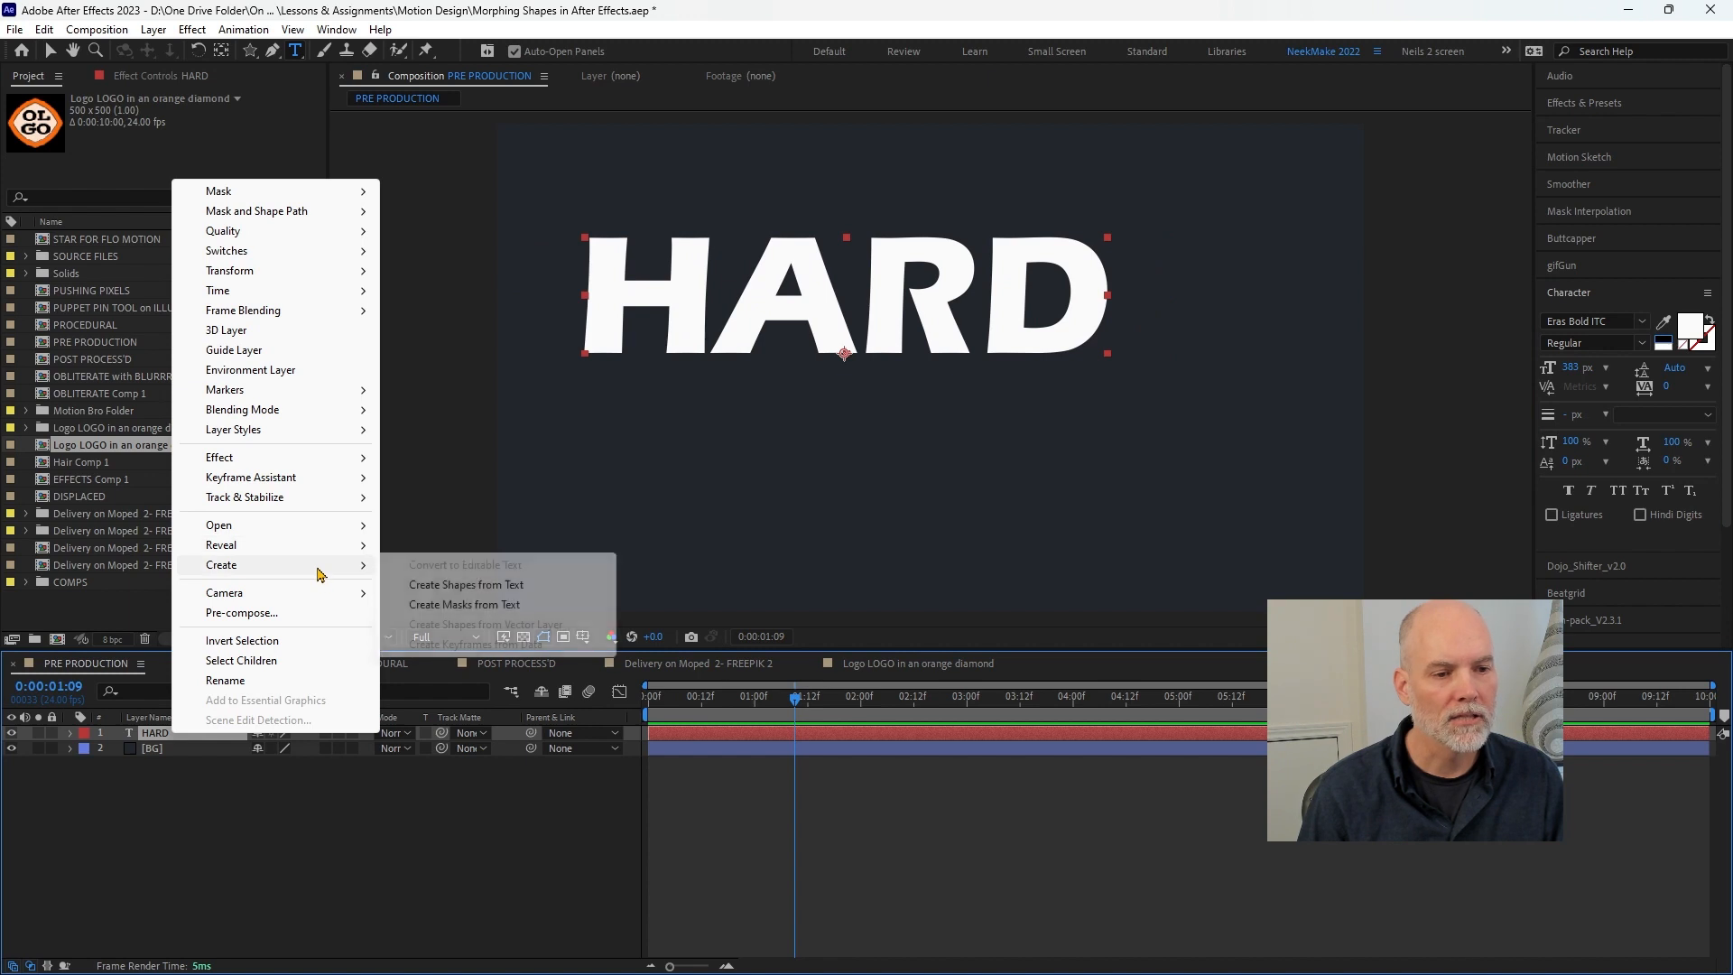
pyautogui.click(462, 585)
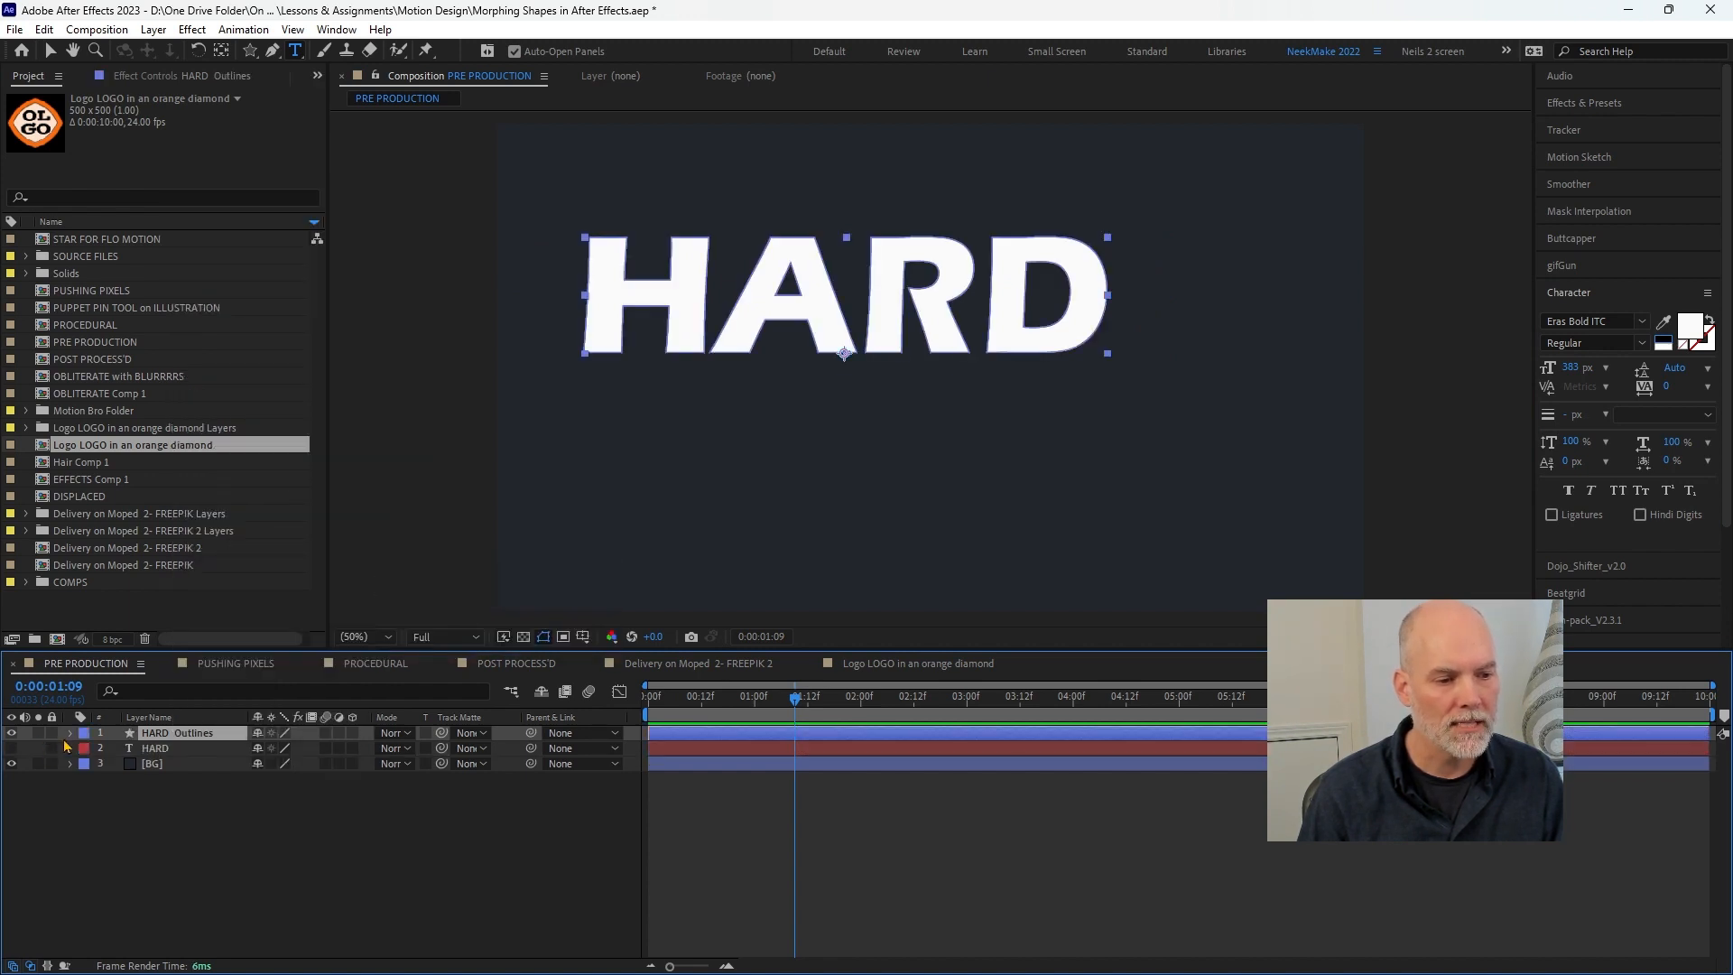
# - Expand the HARD Outlines contents down to the H's Path property and set a Path keyframe at 0:00:01:09
pyautogui.click(69, 733)
pyautogui.click(87, 749)
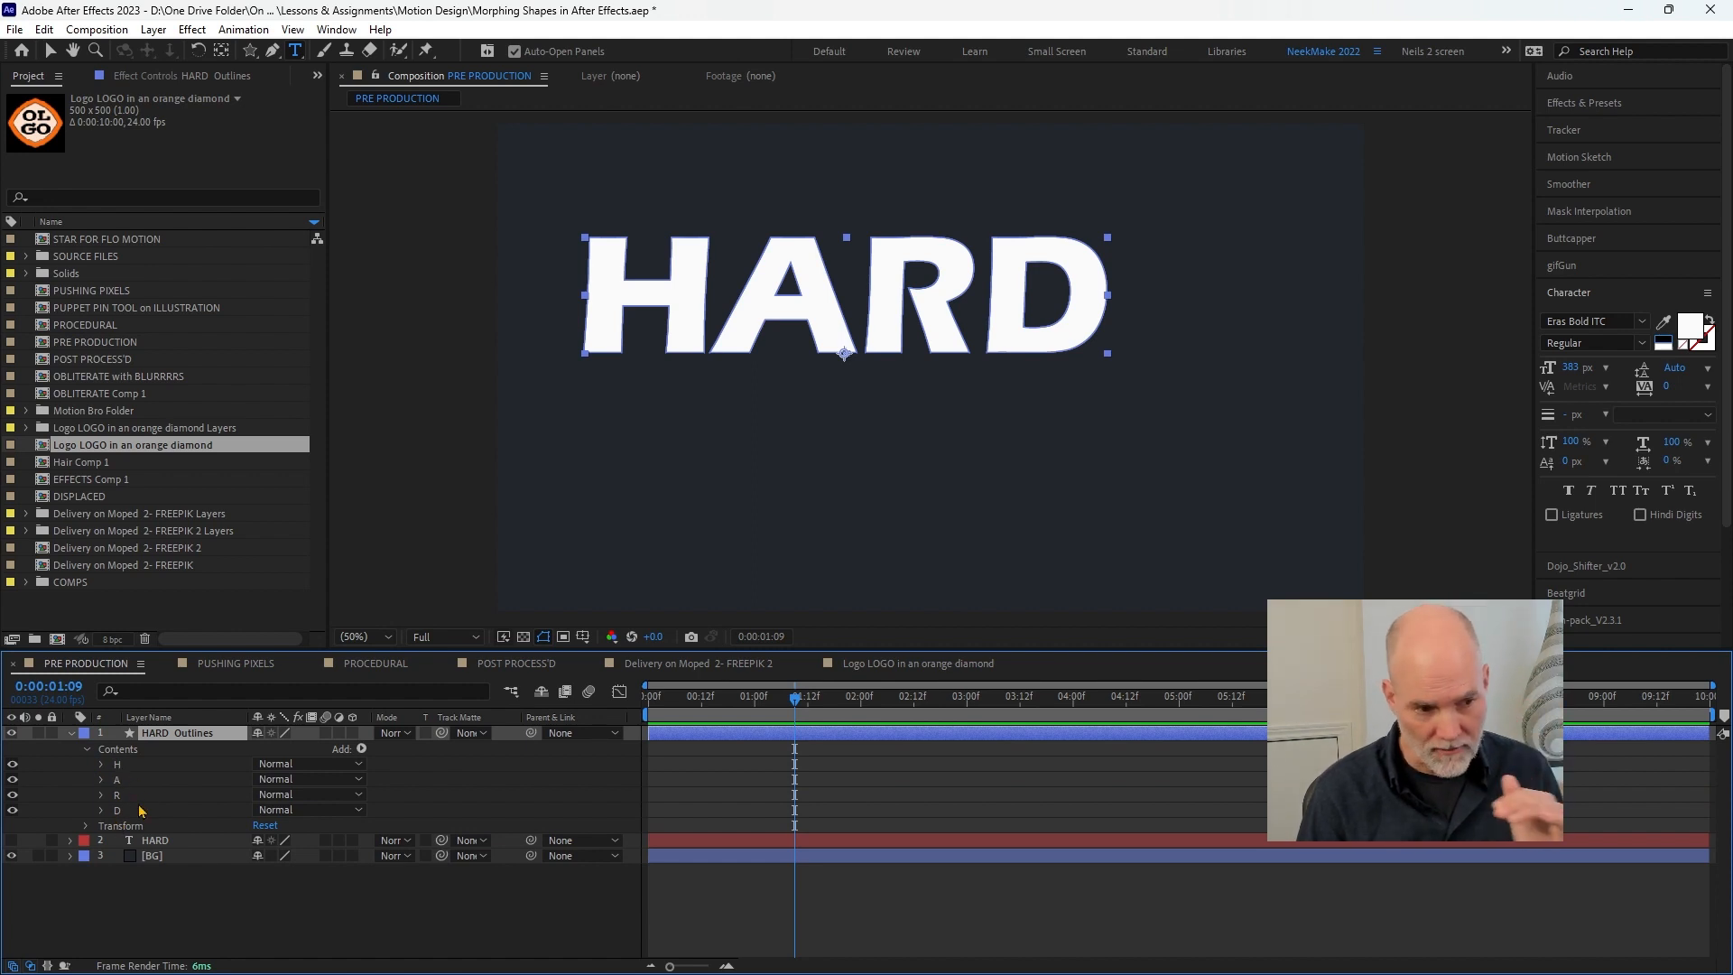
pyautogui.click(101, 764)
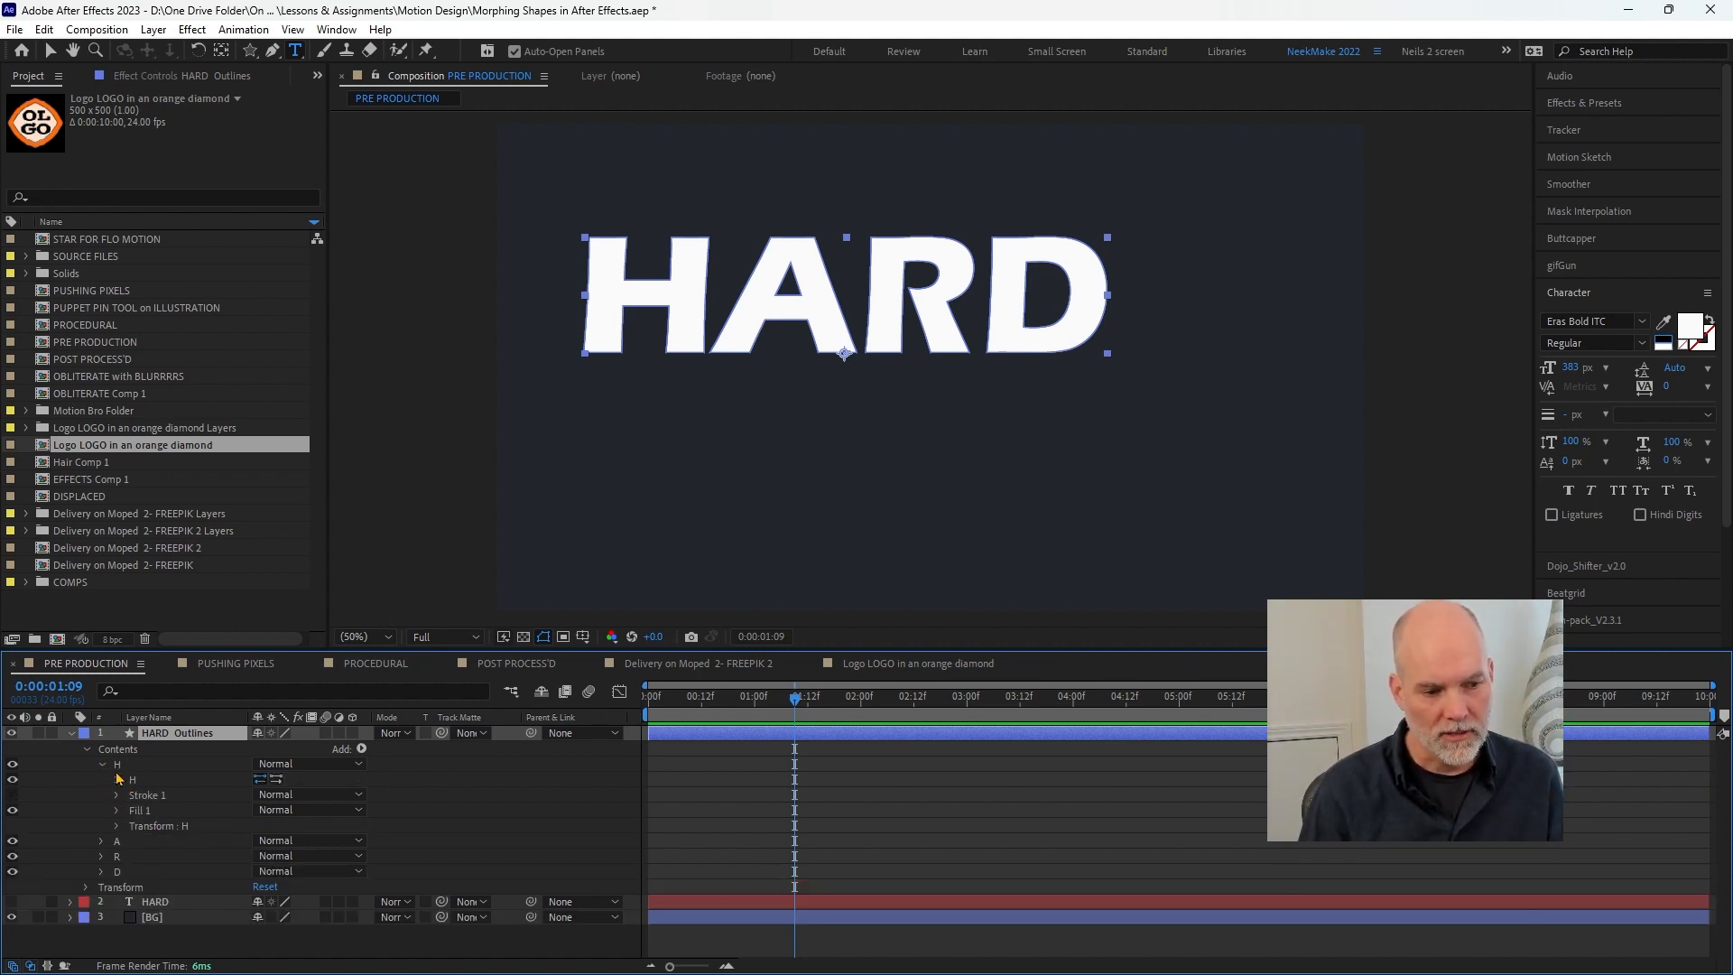
pyautogui.click(117, 782)
pyautogui.click(163, 796)
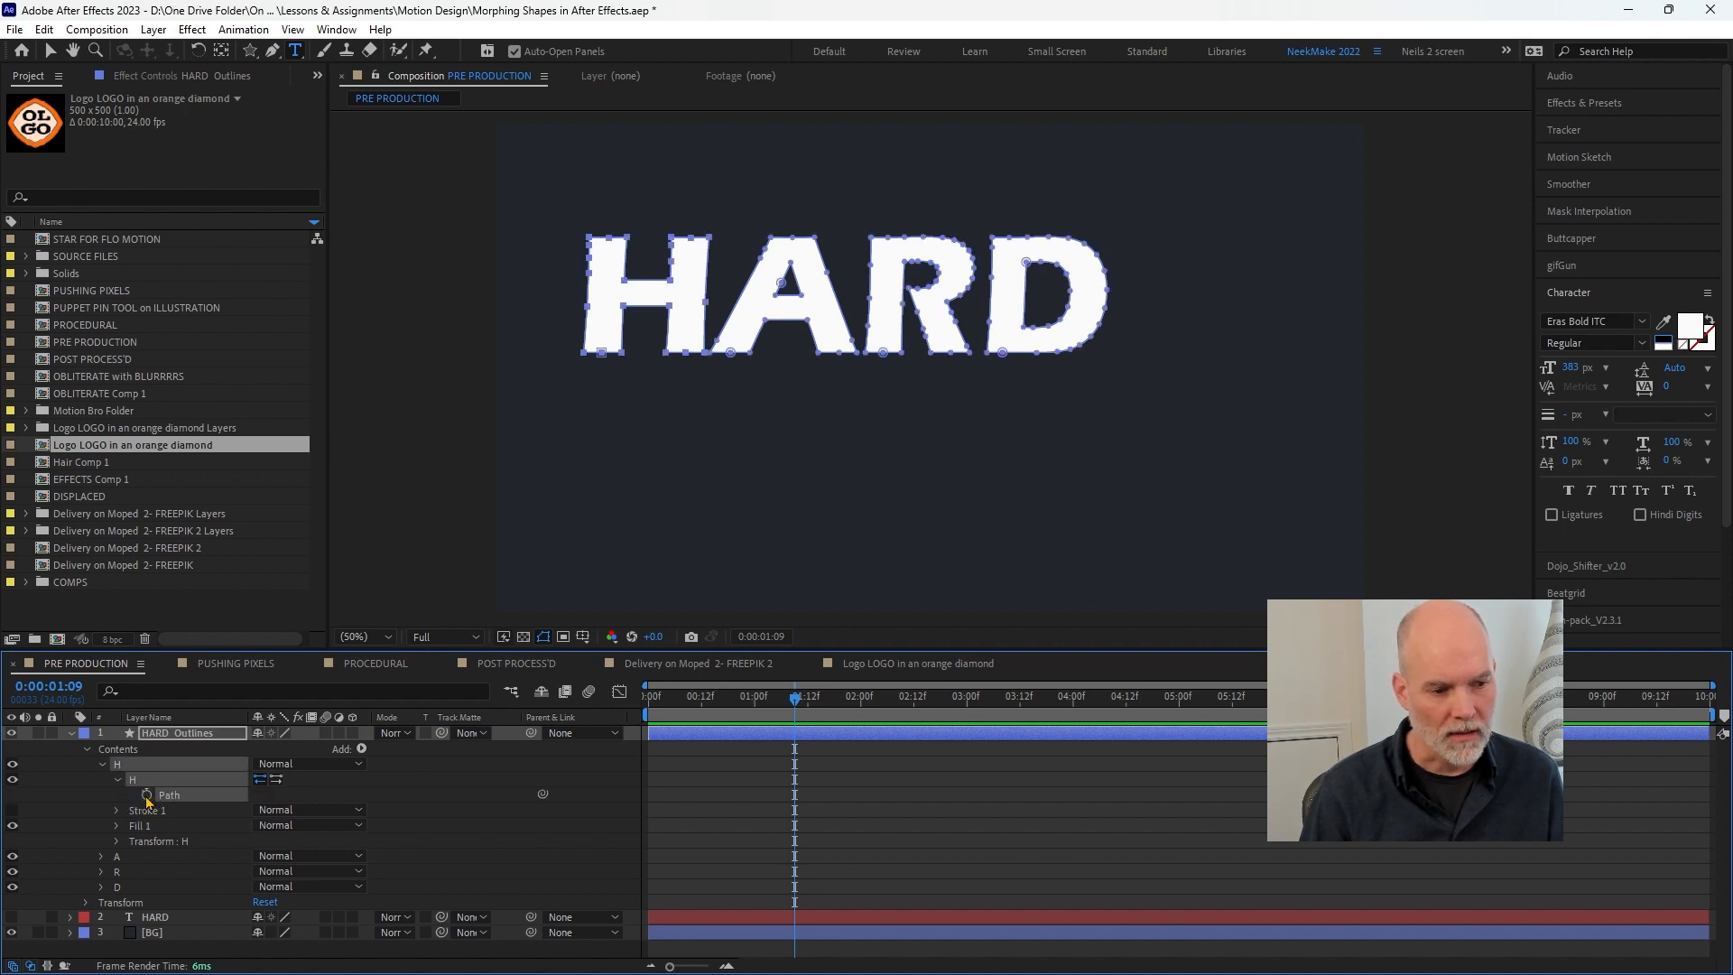
# - Expand the A group and set Path keyframes at 0:00:01:09 for both its outer and inner paths
pyautogui.click(102, 857)
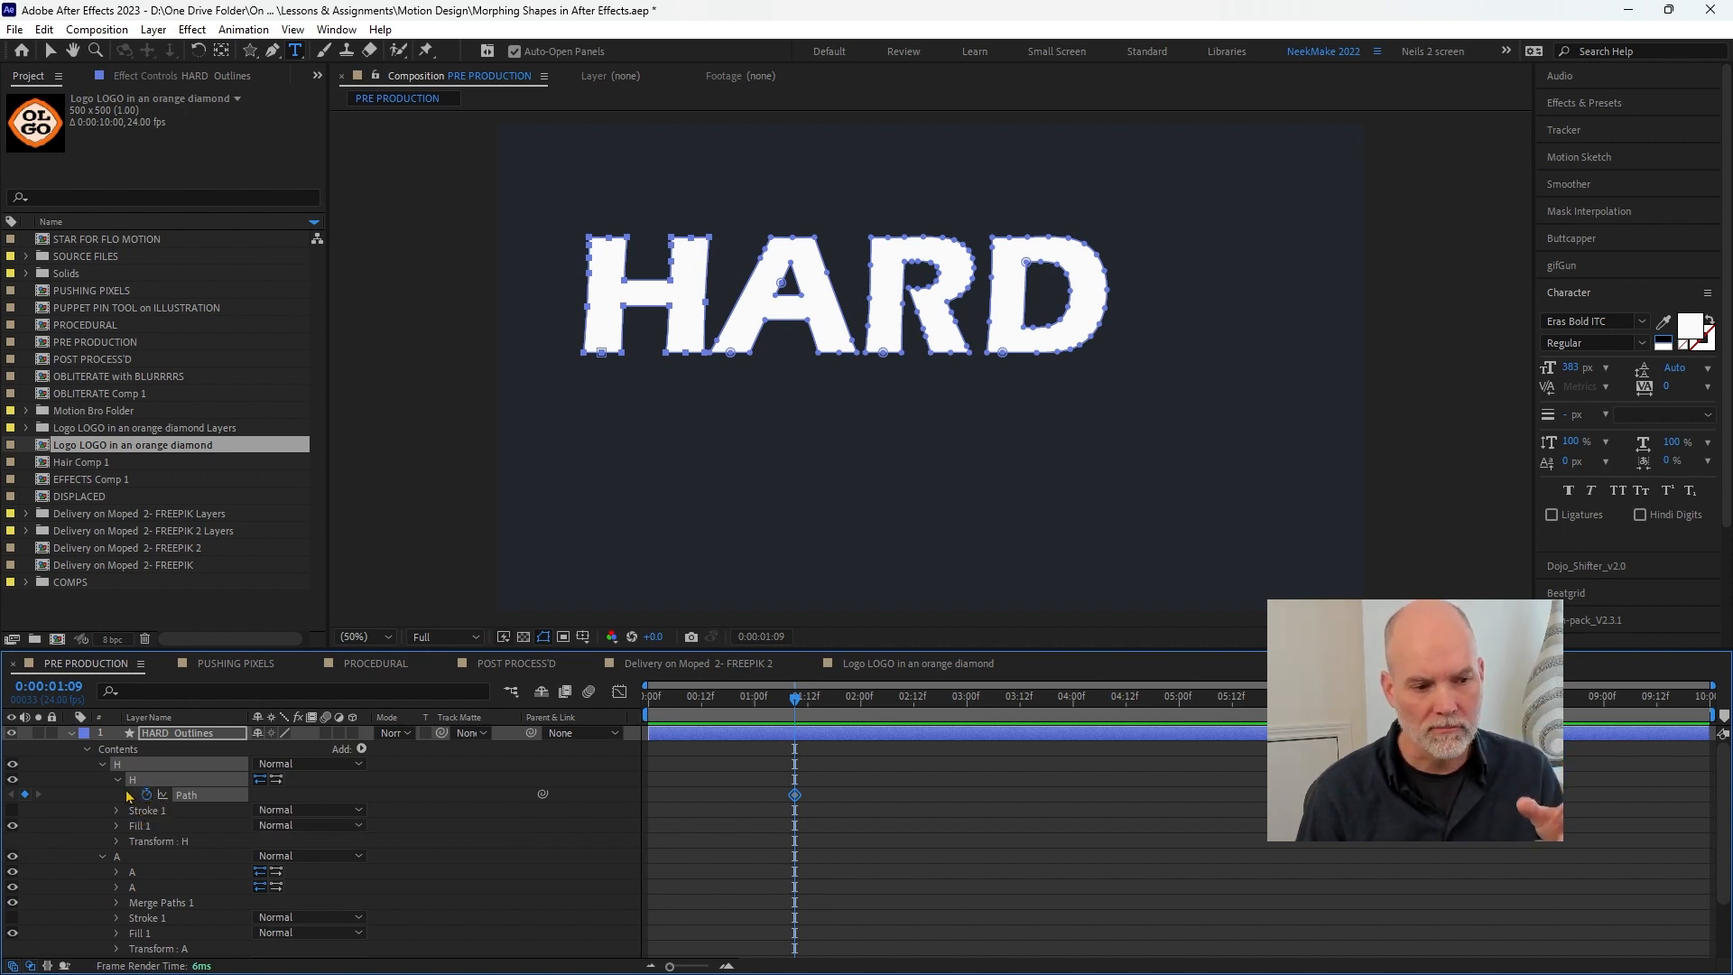
pyautogui.click(143, 872)
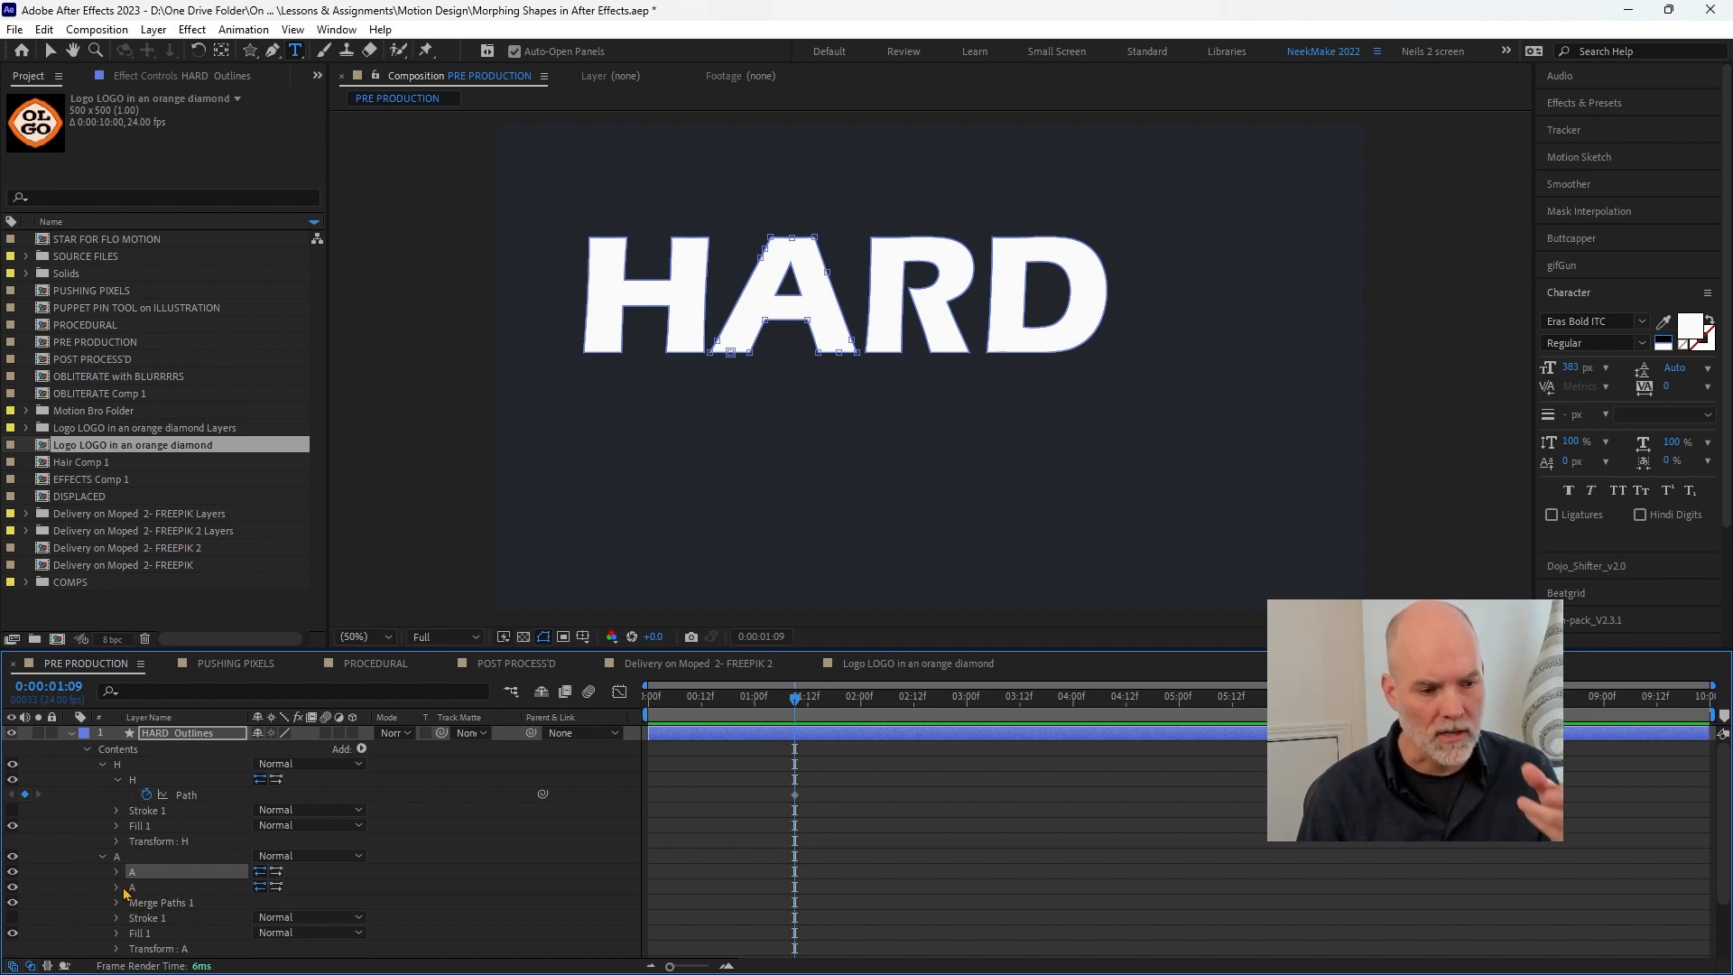
pyautogui.click(117, 887)
pyautogui.click(147, 901)
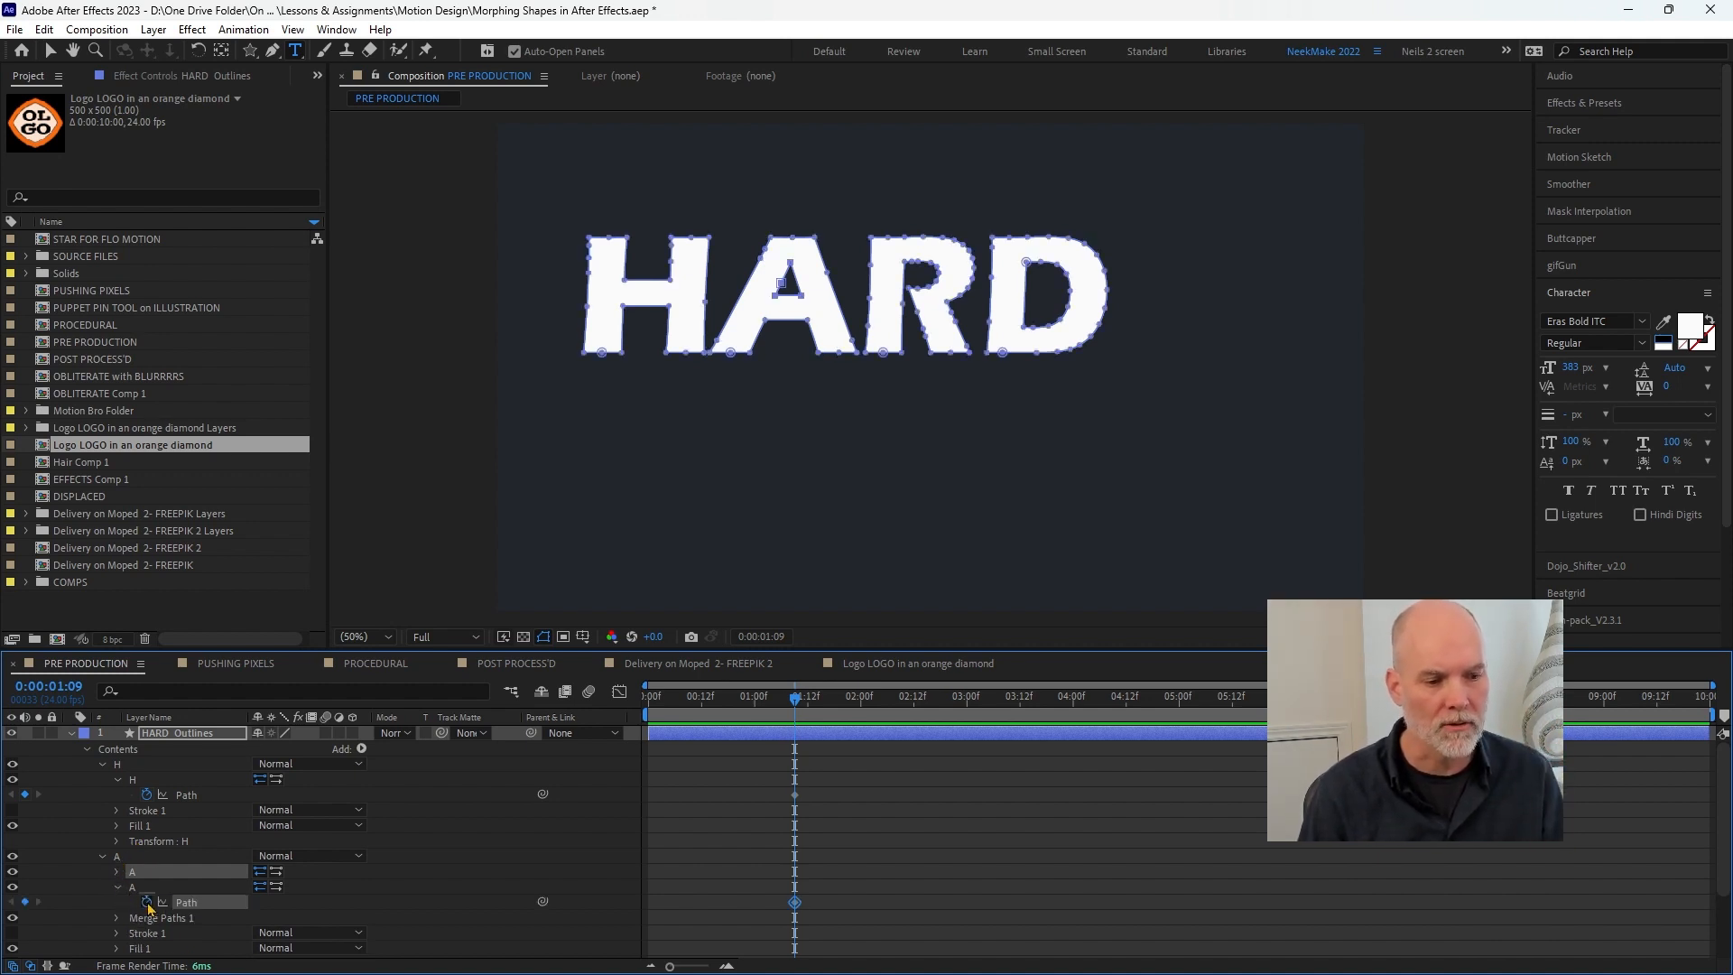
pyautogui.click(117, 872)
pyautogui.click(146, 887)
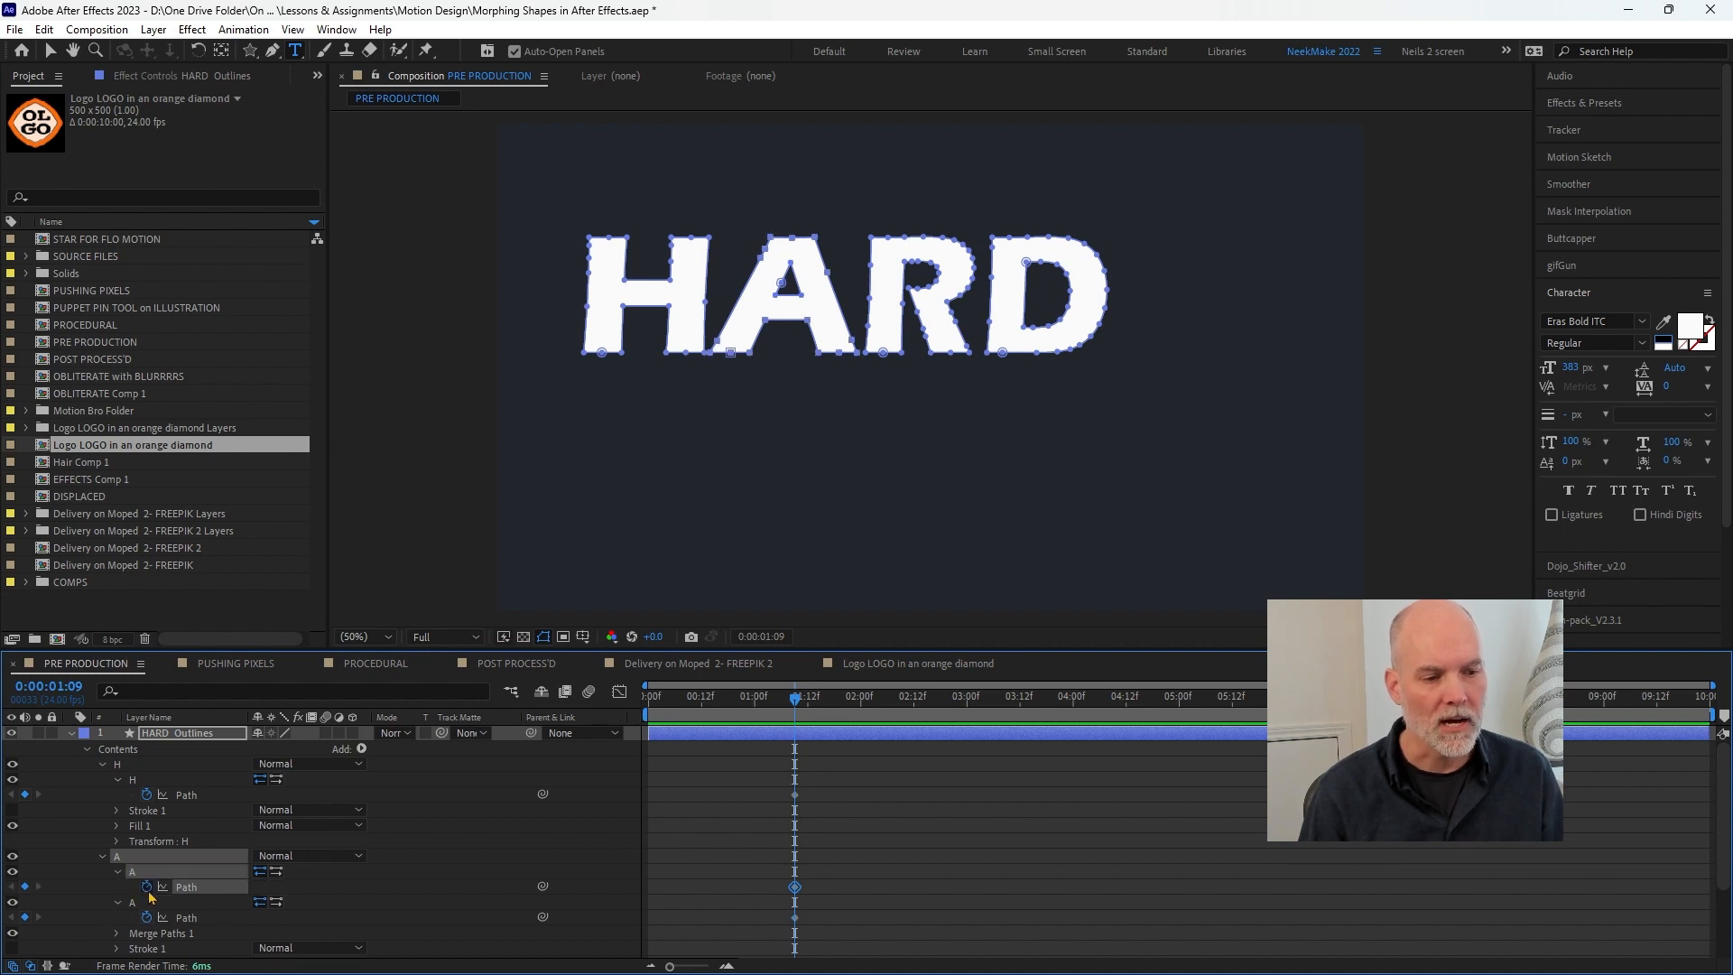
# - Expand the R group and set a keyframe on its Path at 0:00:01:09
pyautogui.scroll(-3, 147, 887)
pyautogui.click(101, 890)
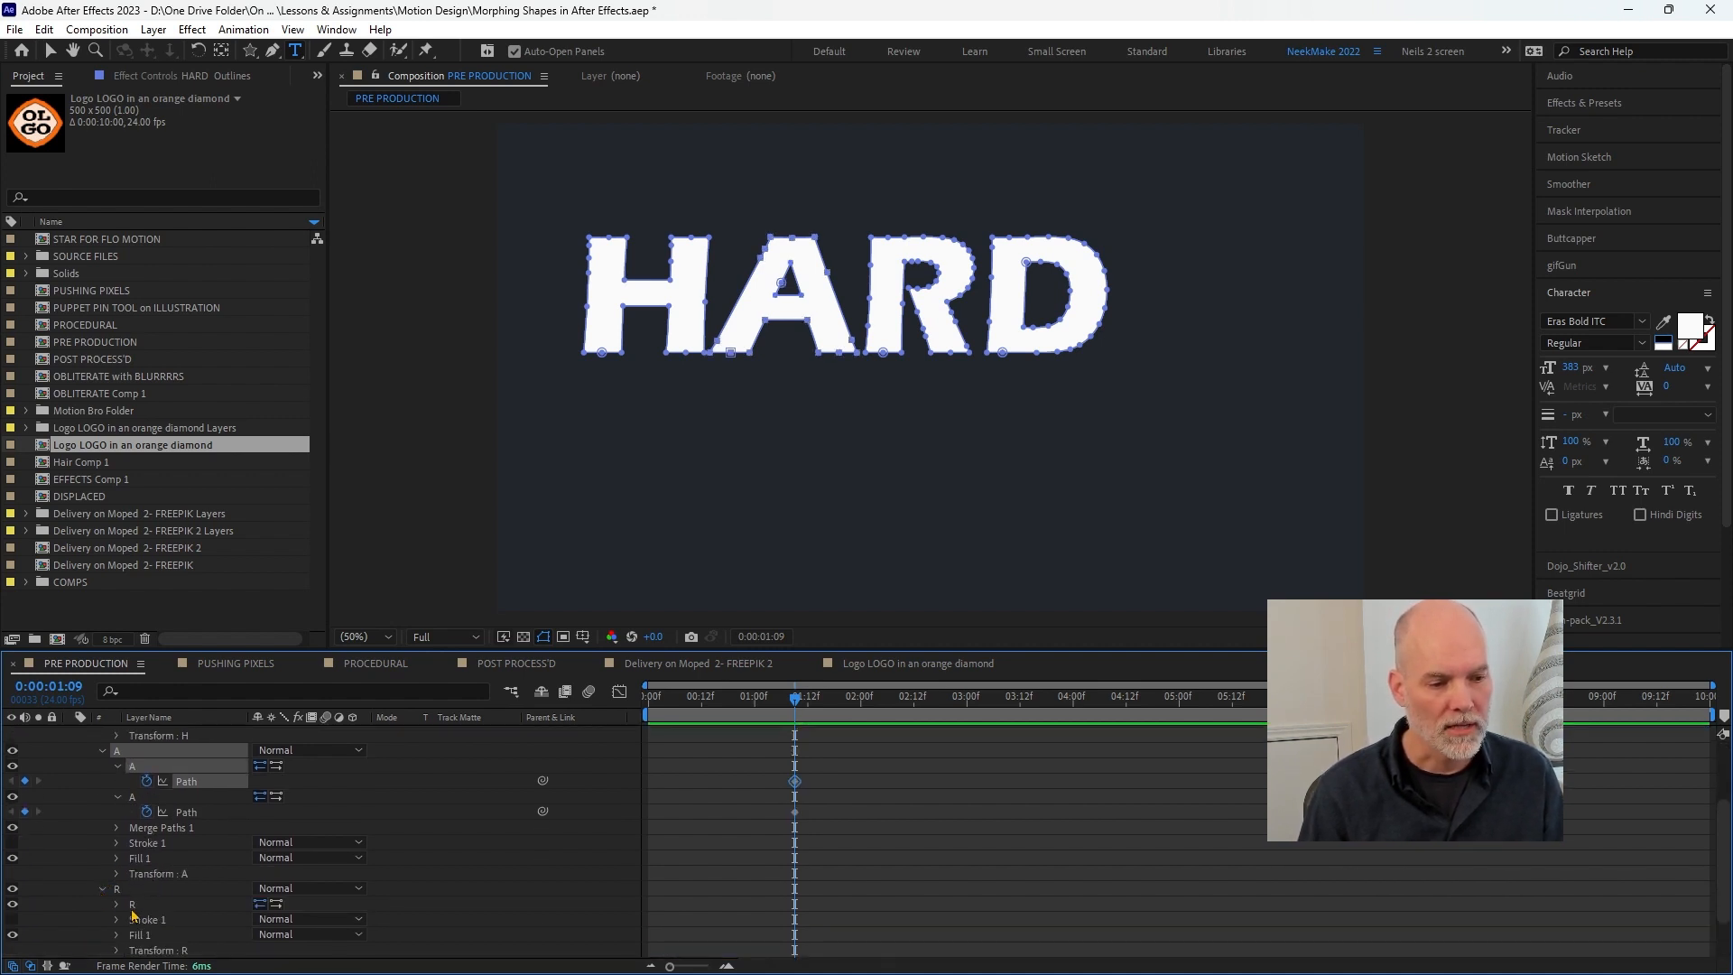
pyautogui.click(117, 904)
pyautogui.click(147, 919)
# - Expand the D group and set Path keyframes at 0:00:01:09 for both of its paths
pyautogui.scroll(-2, 117, 903)
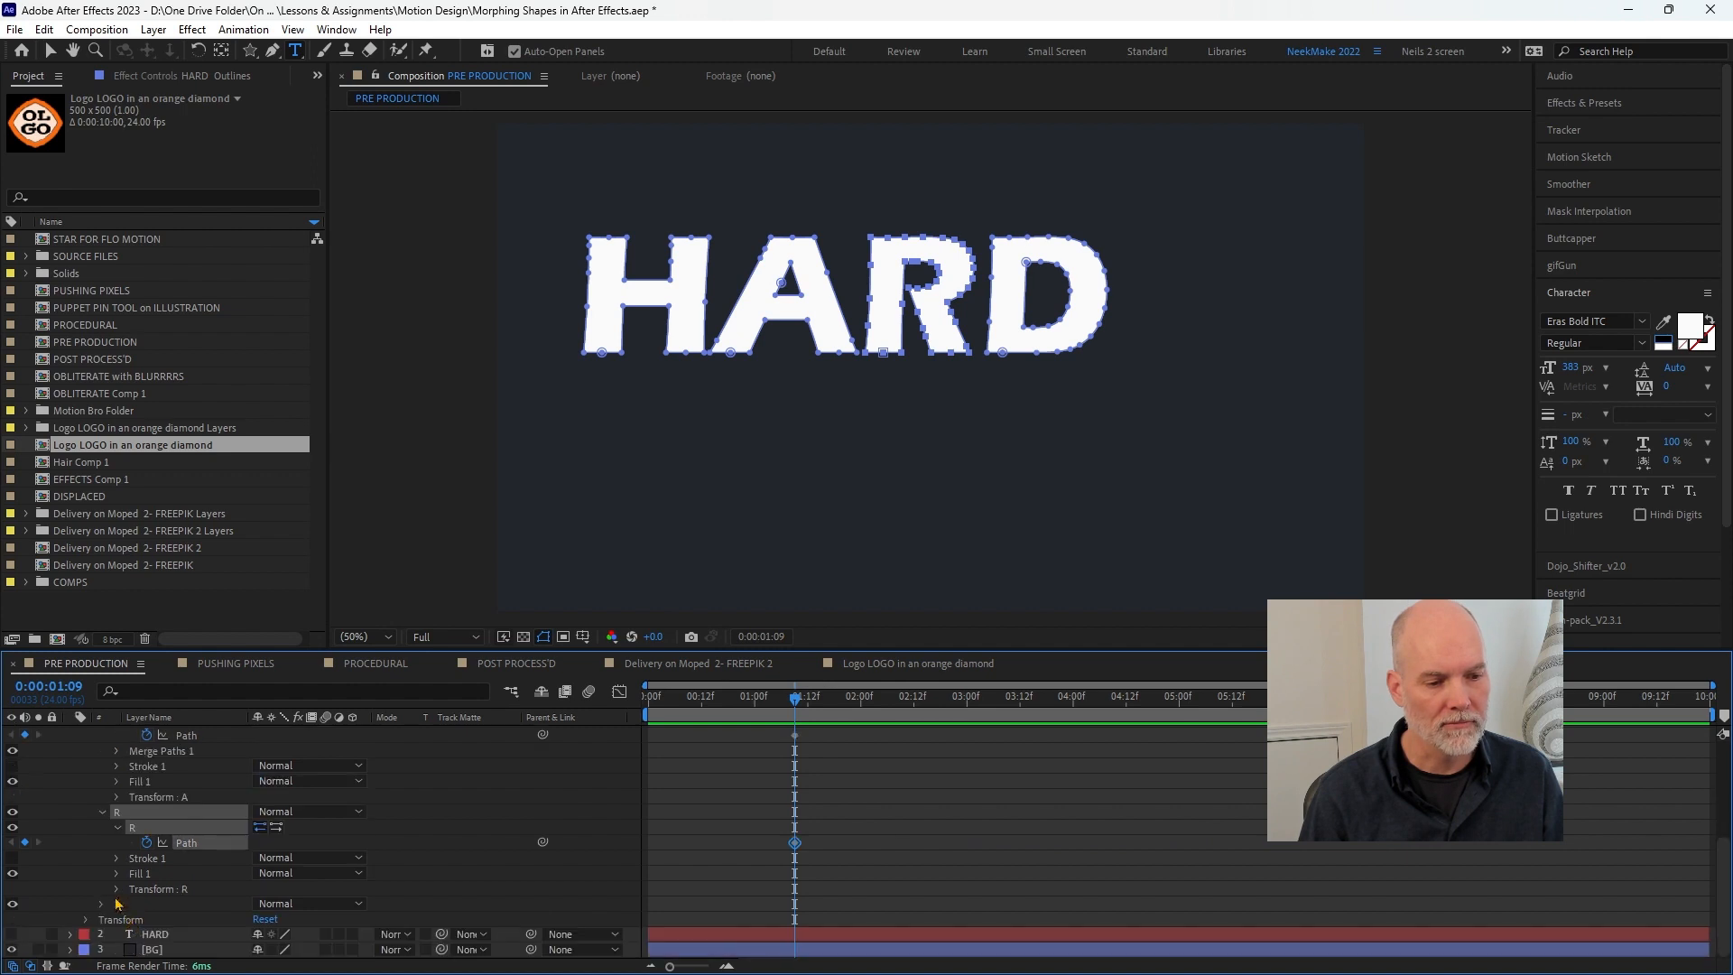
pyautogui.click(101, 904)
pyautogui.click(116, 874)
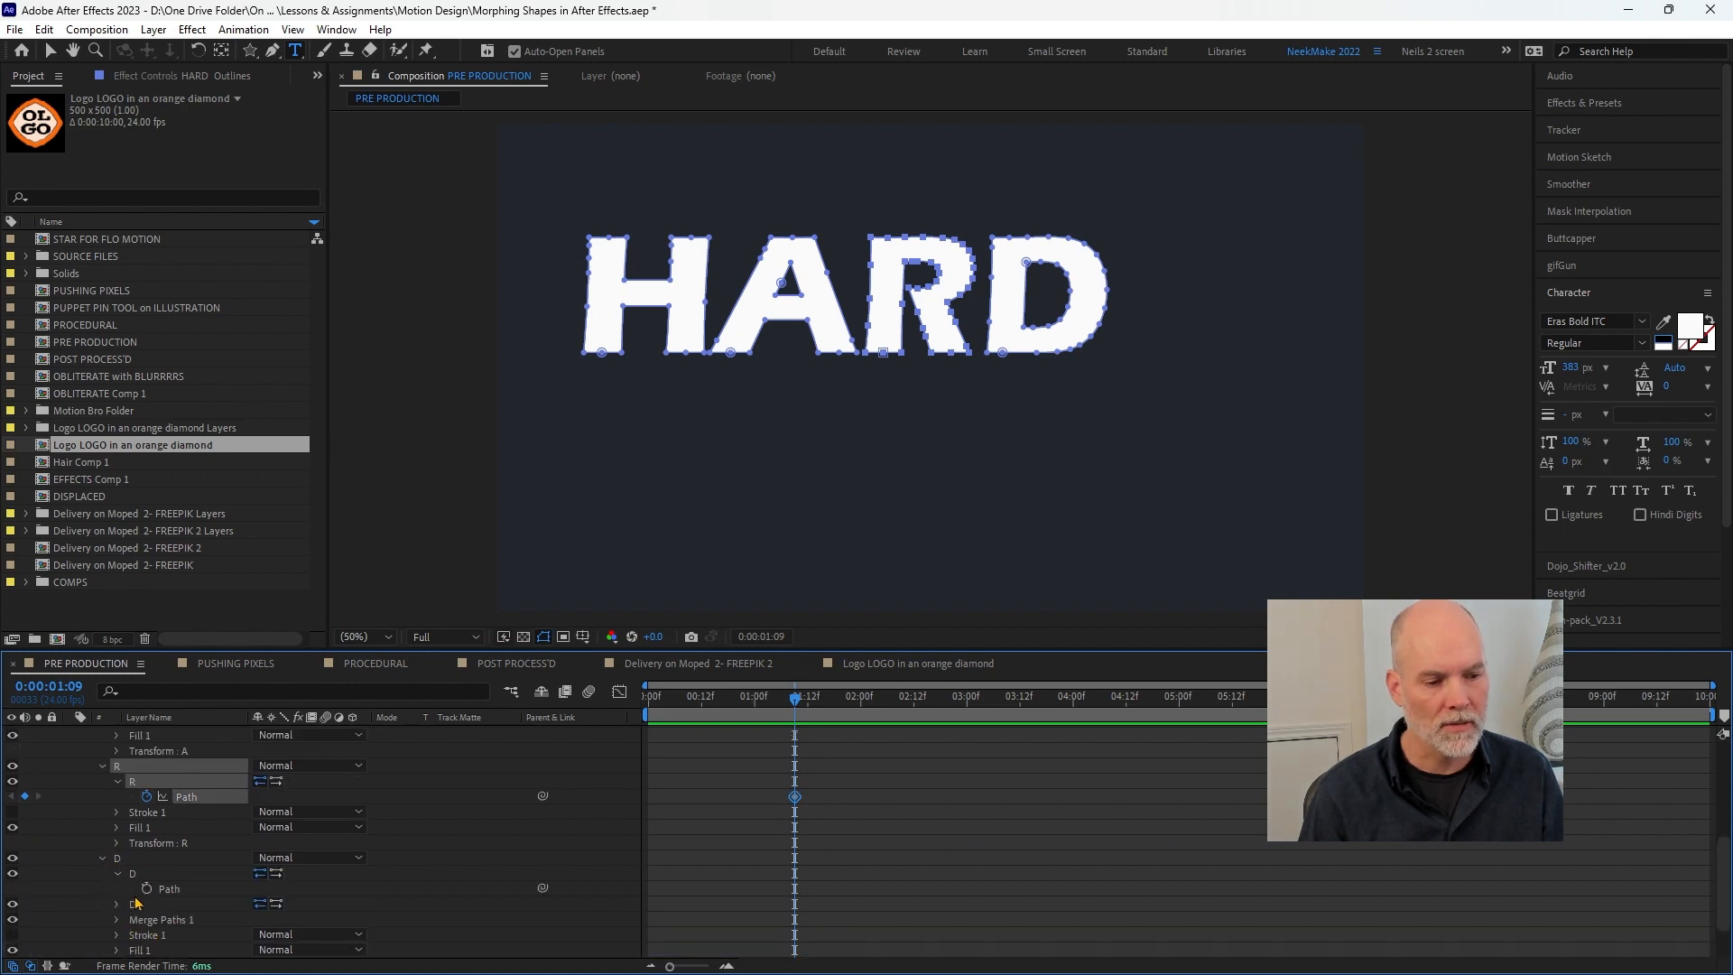
pyautogui.click(147, 889)
pyautogui.click(117, 903)
pyautogui.click(147, 919)
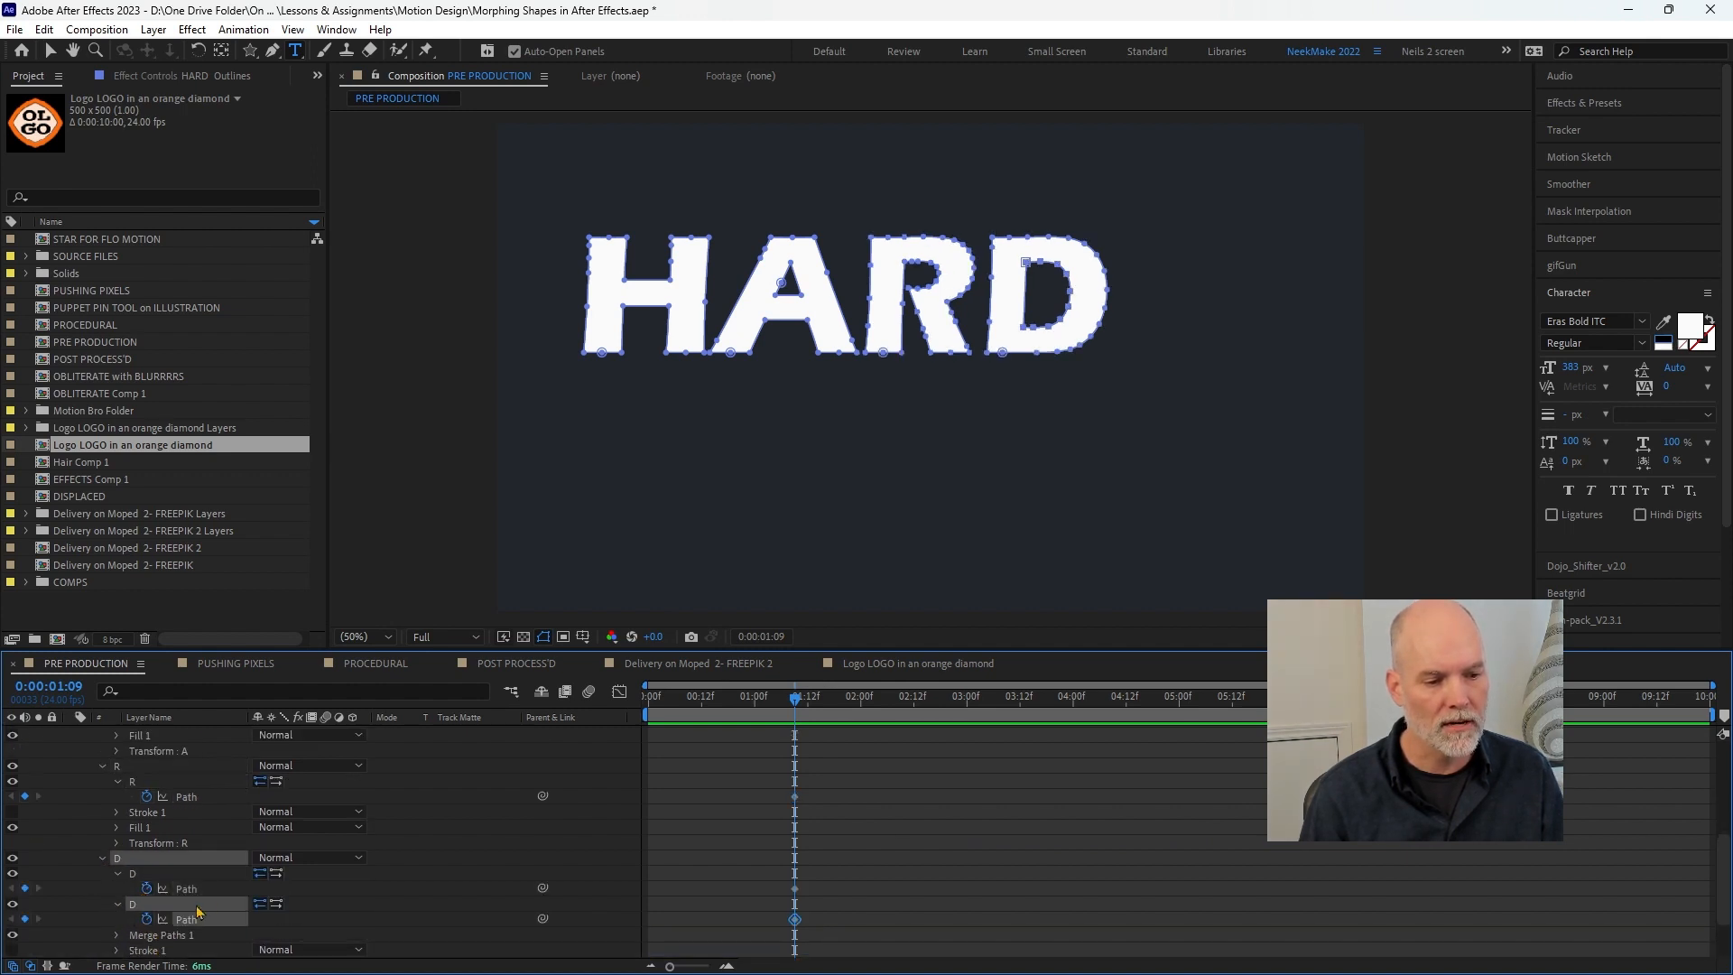
# - Show only the keyframed Path properties of HARD Outlines and apply Easy Ease to all their keyframes
pyautogui.scroll(6, 203, 903)
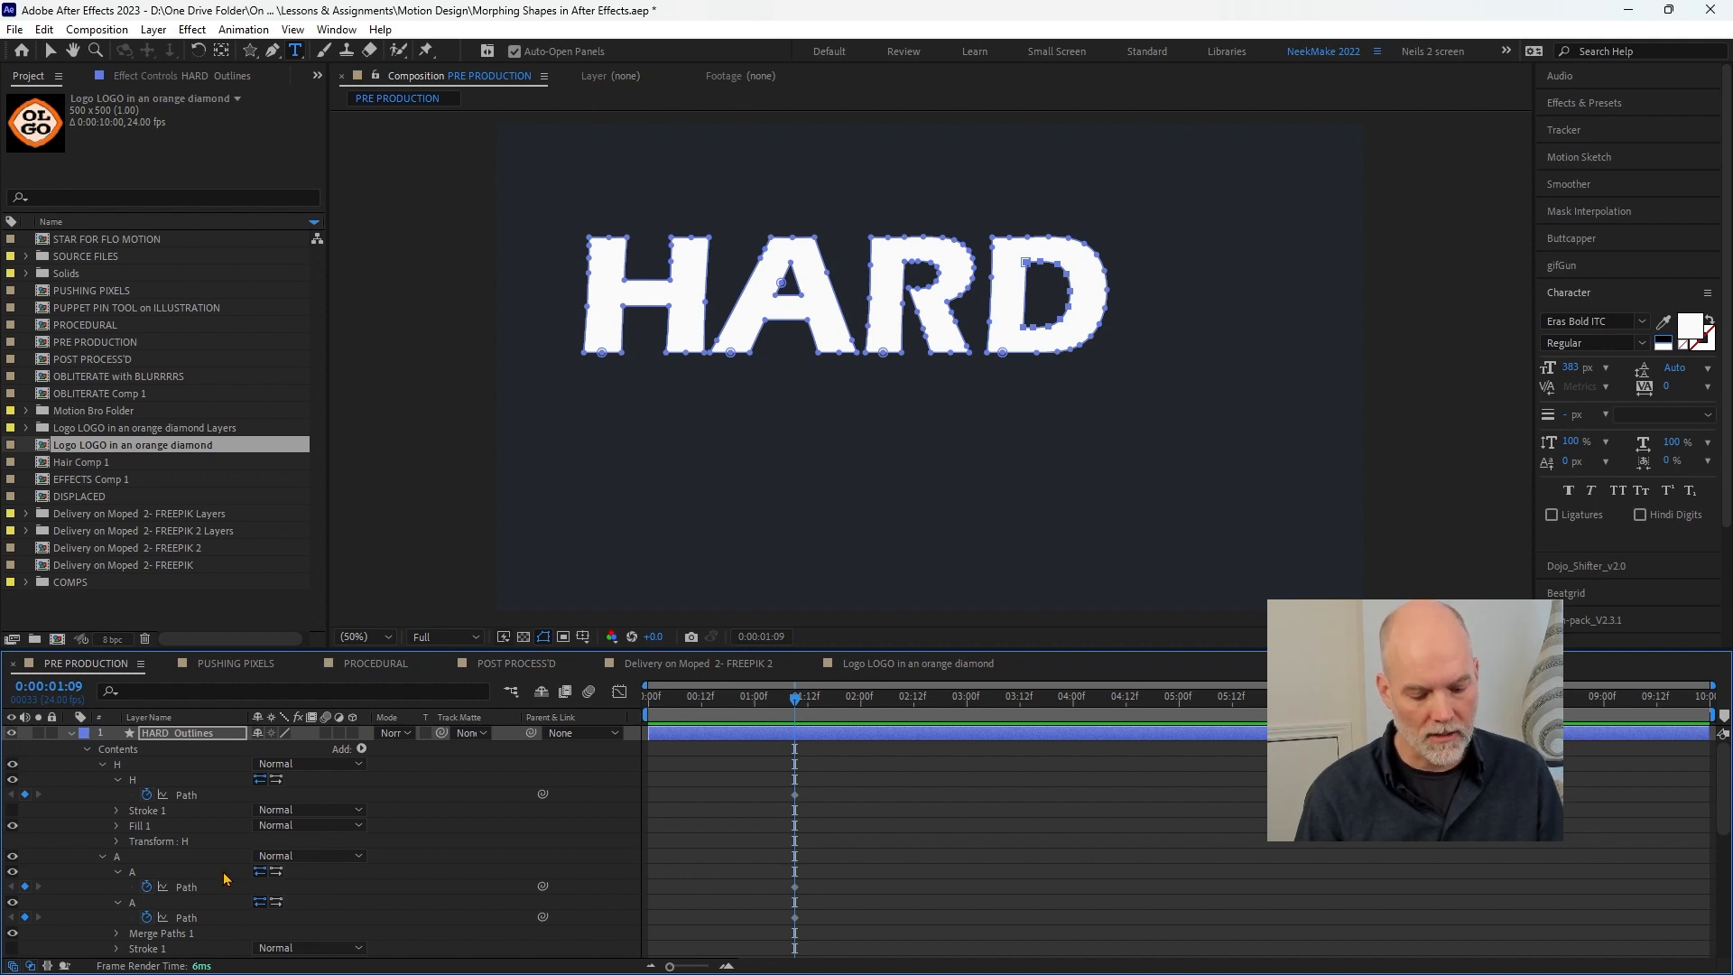
pyautogui.press('u')
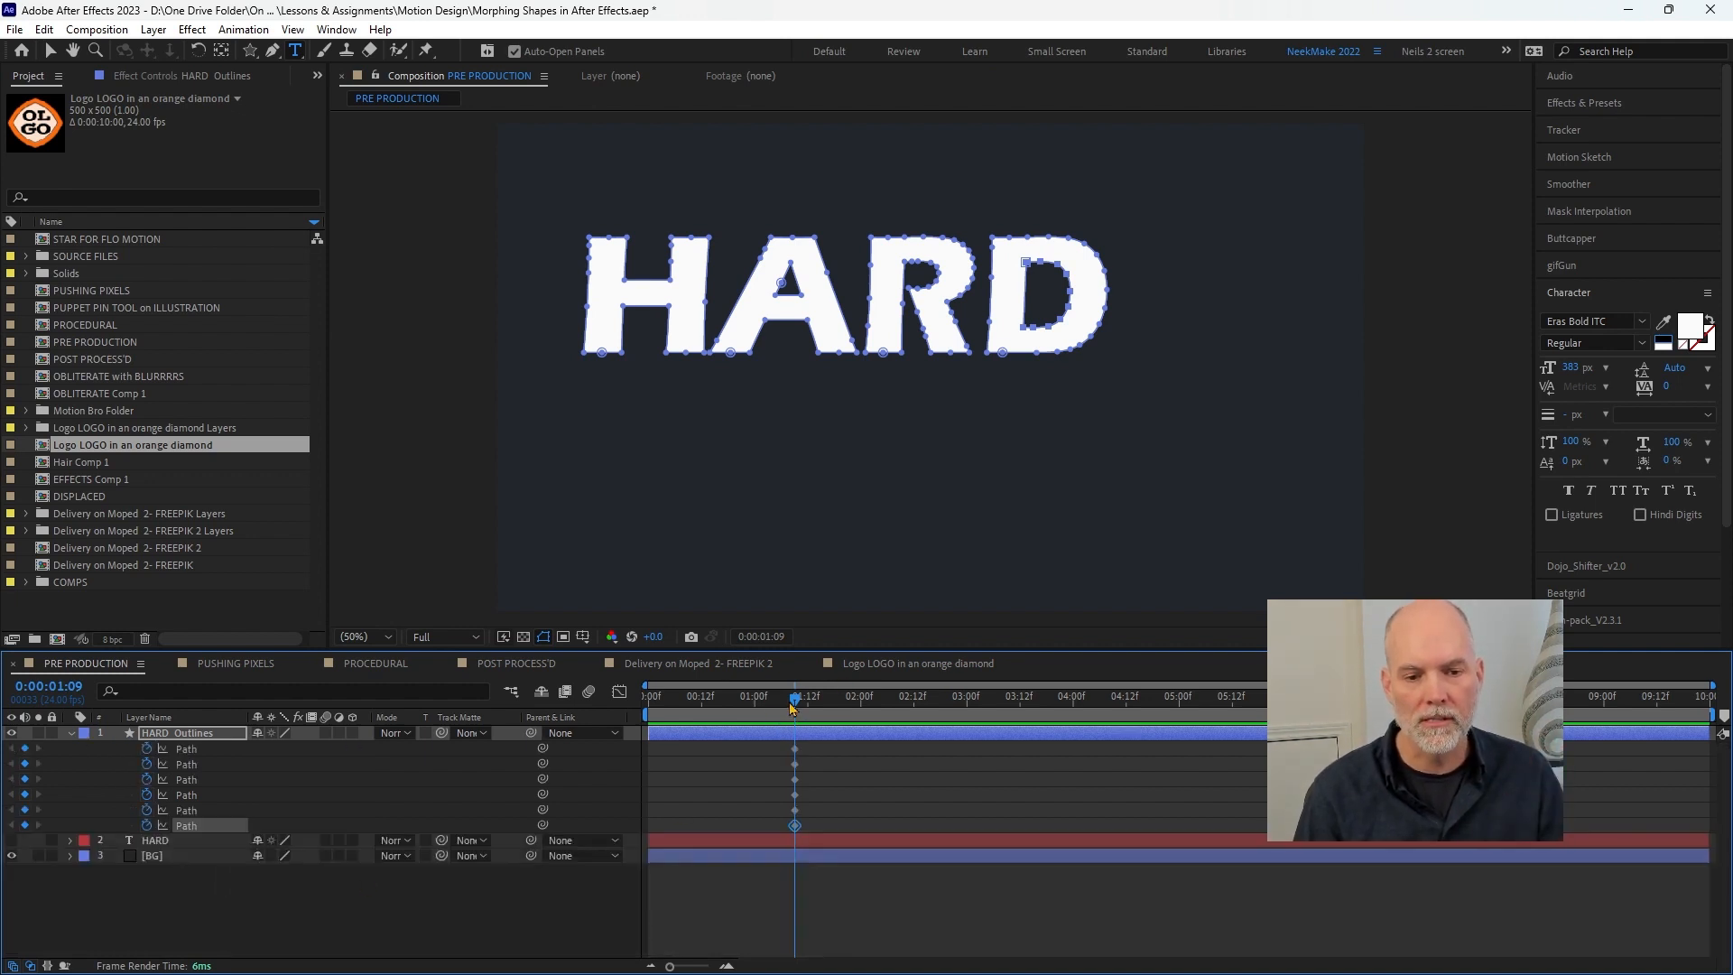
pyautogui.moveTo(778, 741); pyautogui.dragTo(819, 832)
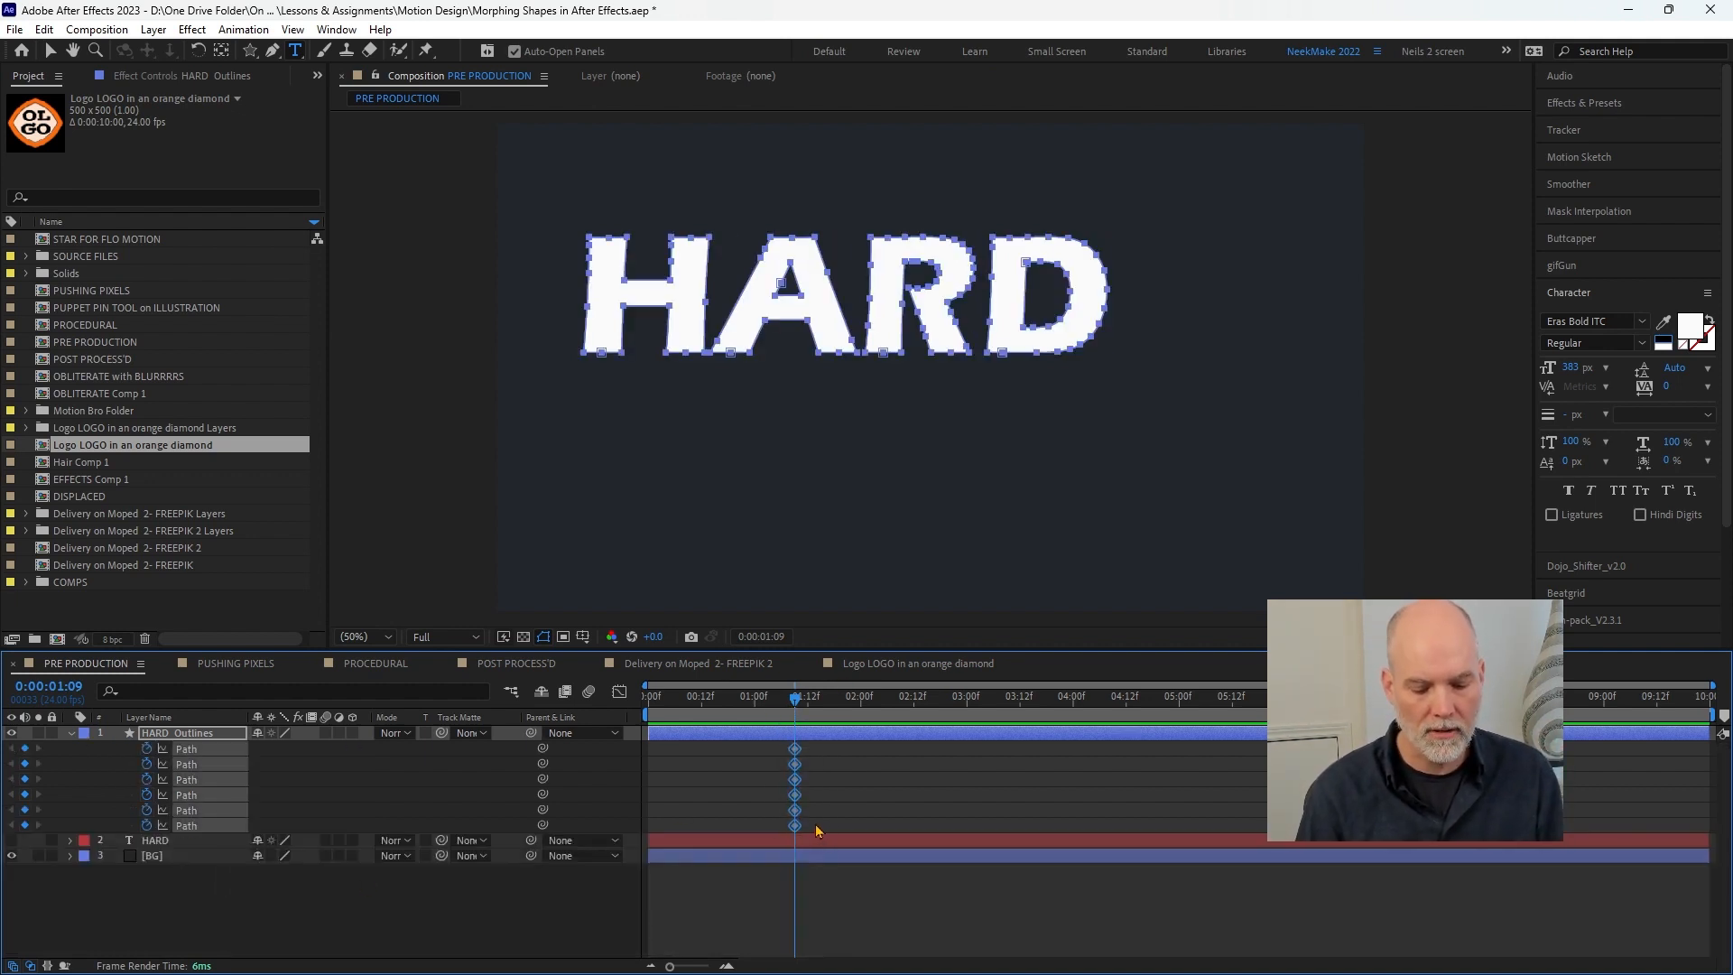
pyautogui.press('F9')
# - At 0:00:02:07, convert the H's corner vertices to smooth points with the Convert Vertex tool
pyautogui.moveTo(810, 713); pyautogui.dragTo(889, 719)
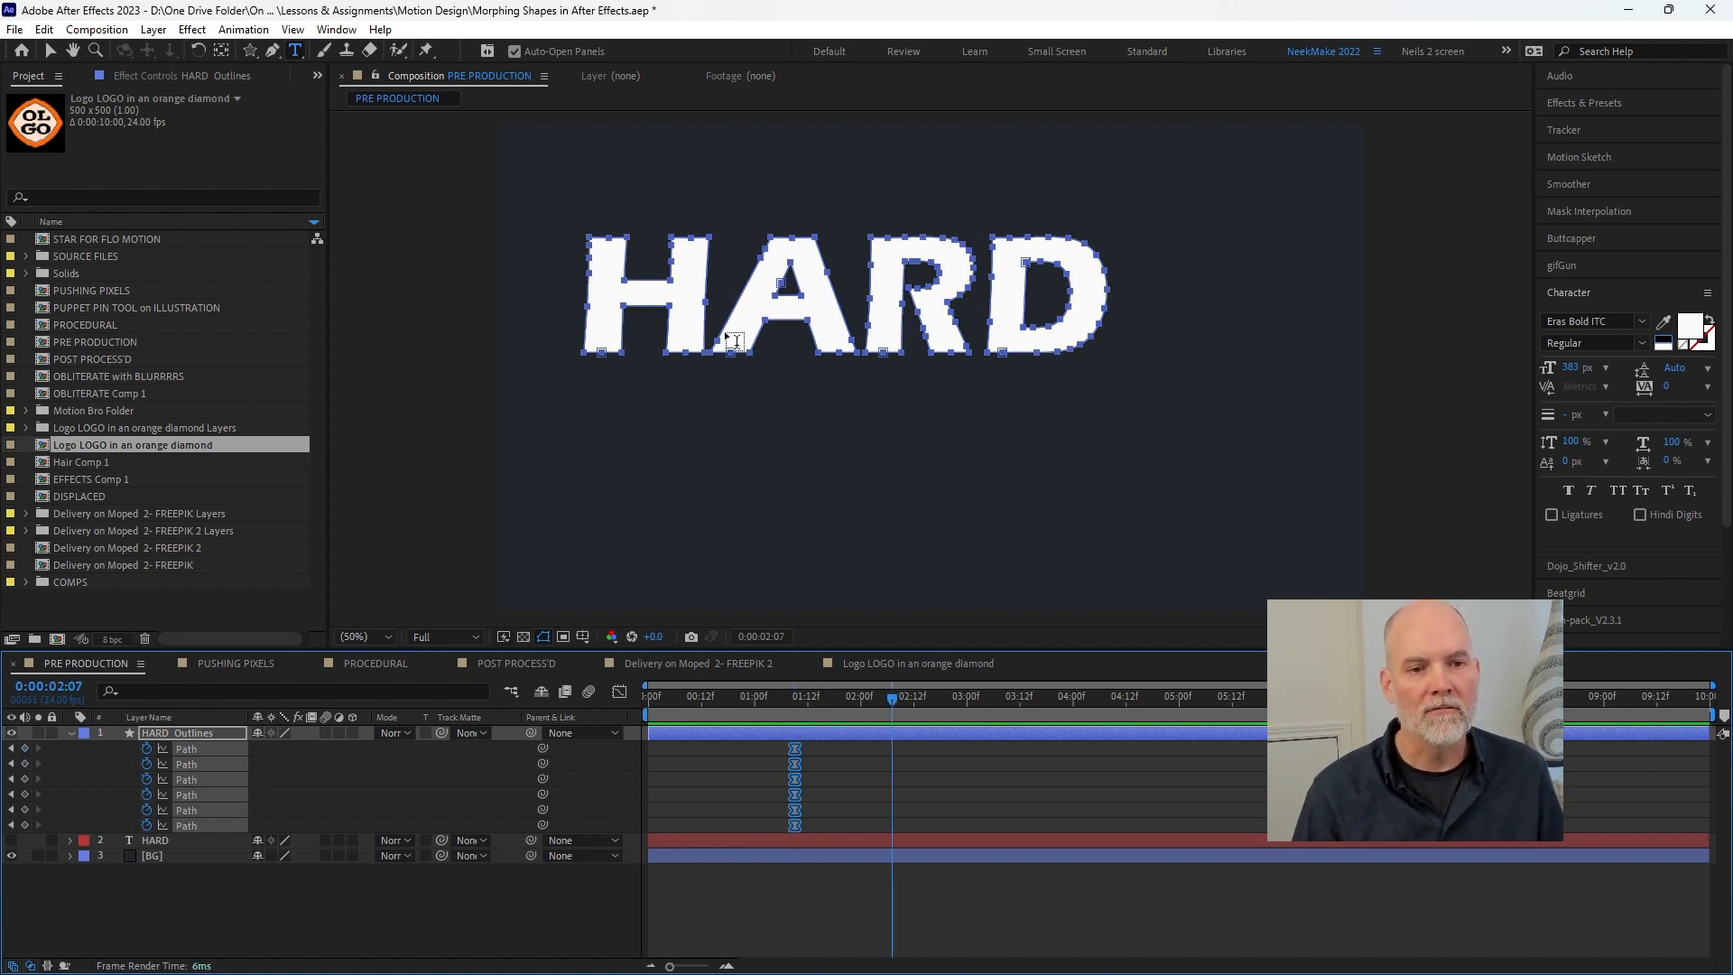
pyautogui.press('g')
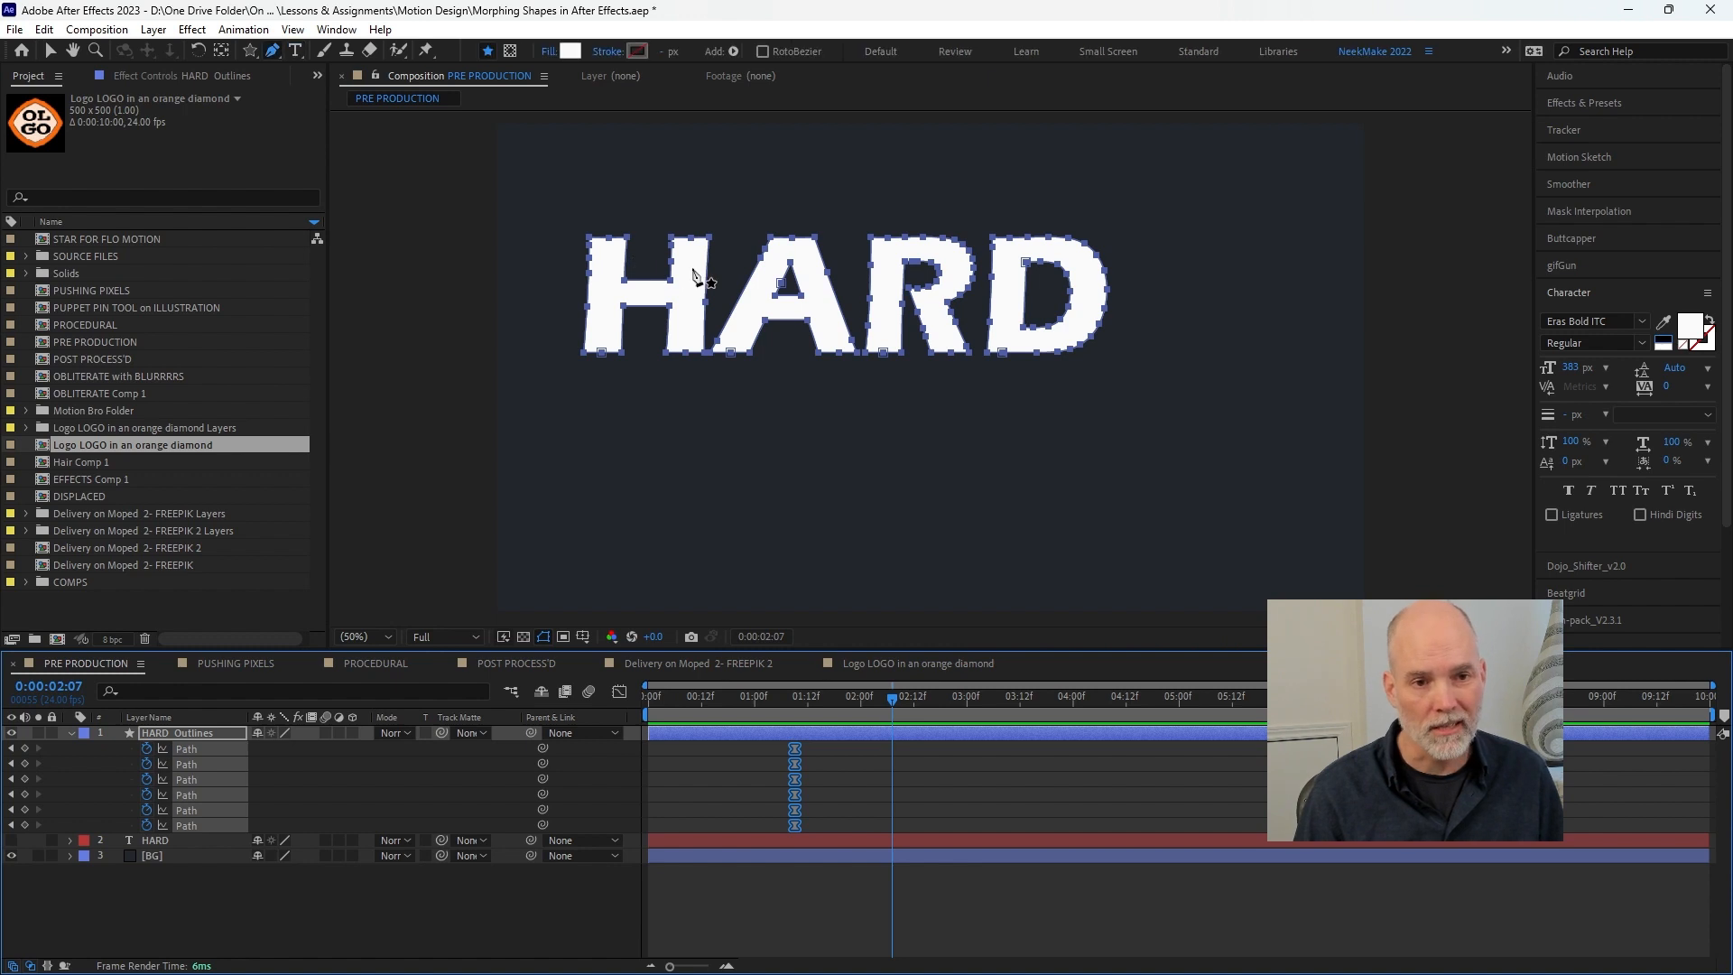
pyautogui.click(279, 53)
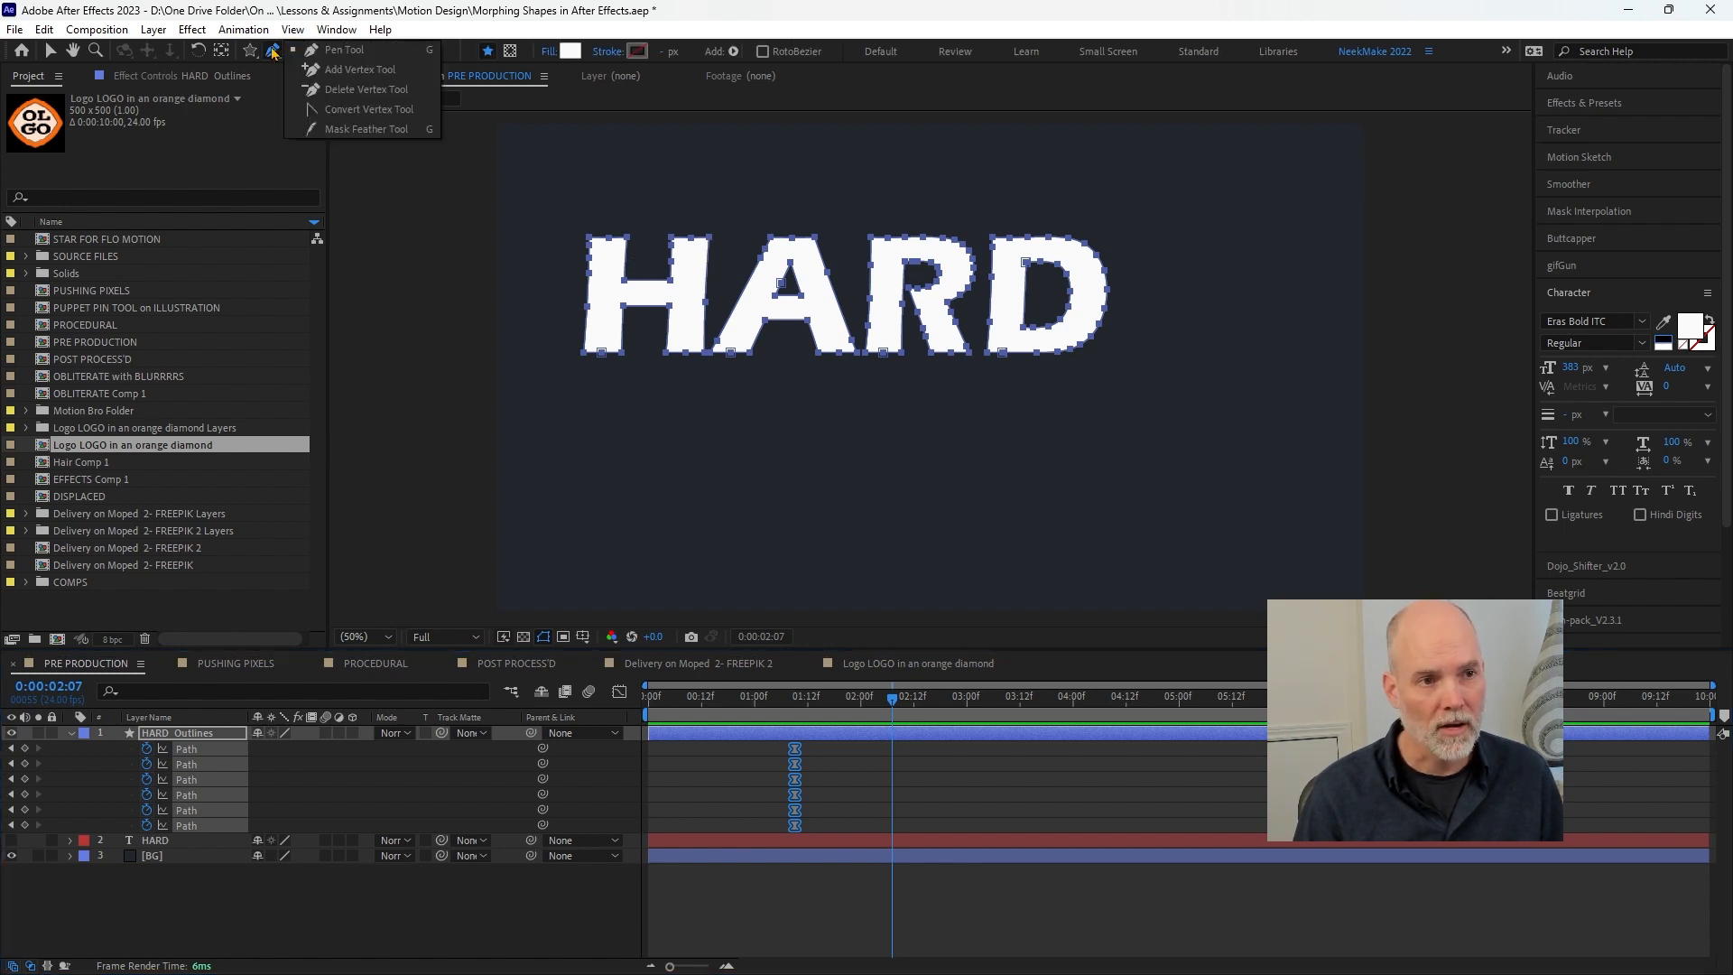
pyautogui.click(427, 114)
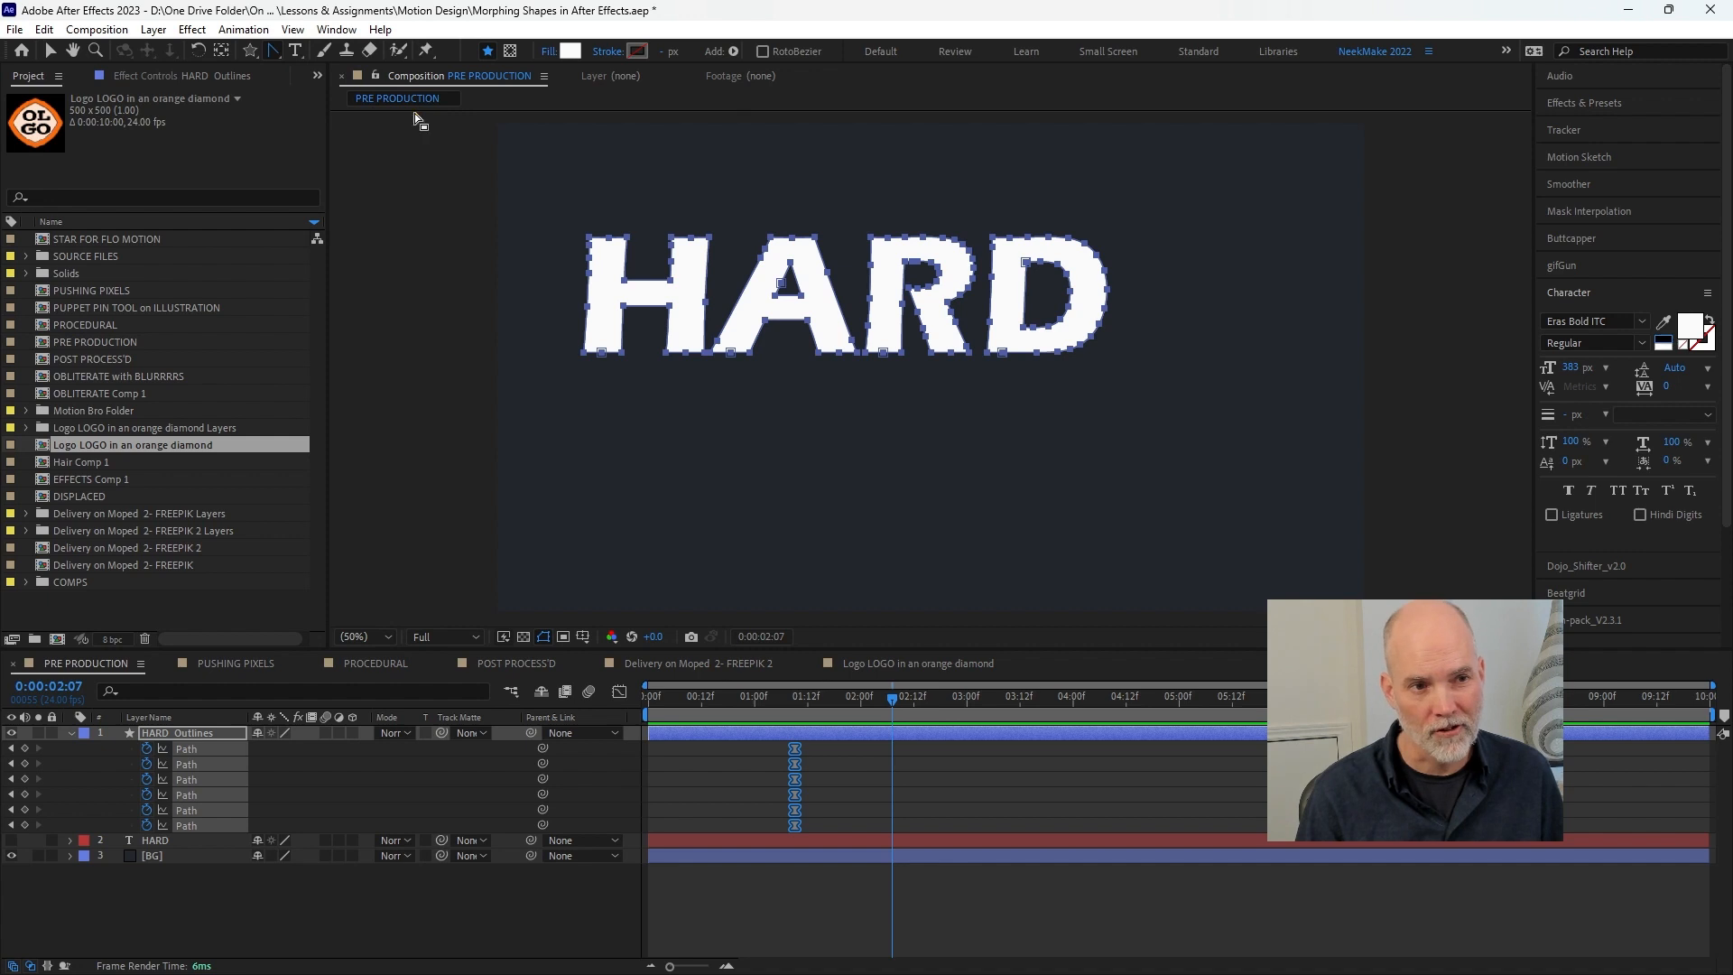
pyautogui.click(710, 241)
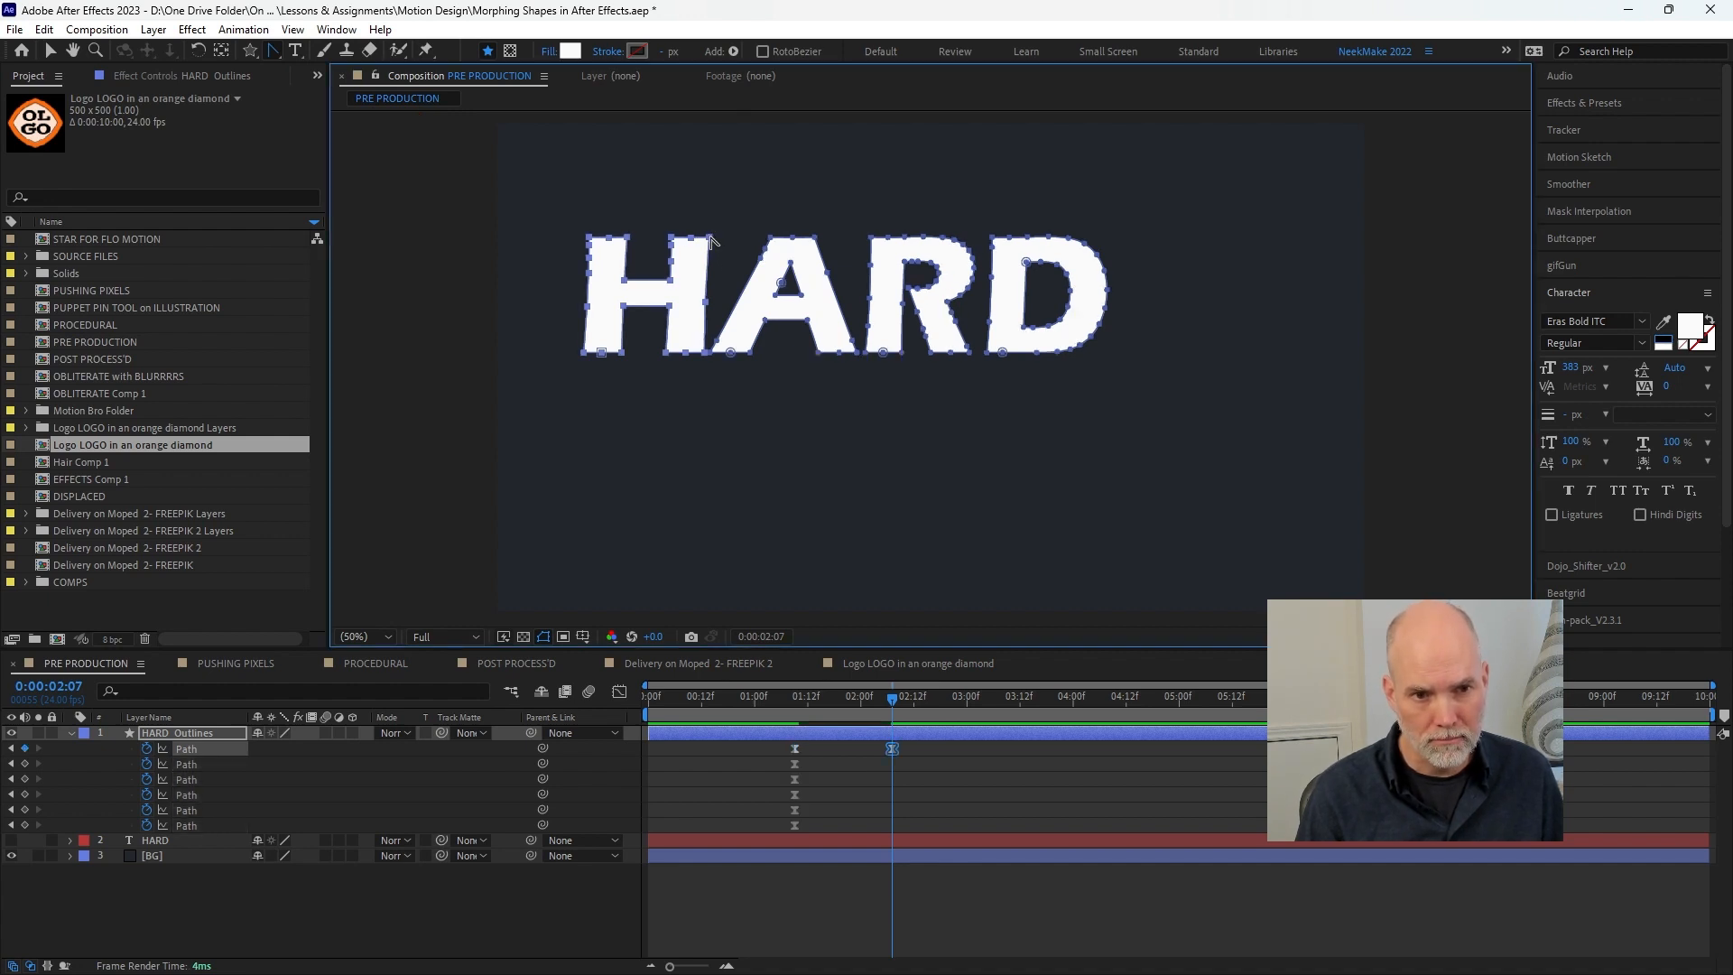
pyautogui.click(712, 239)
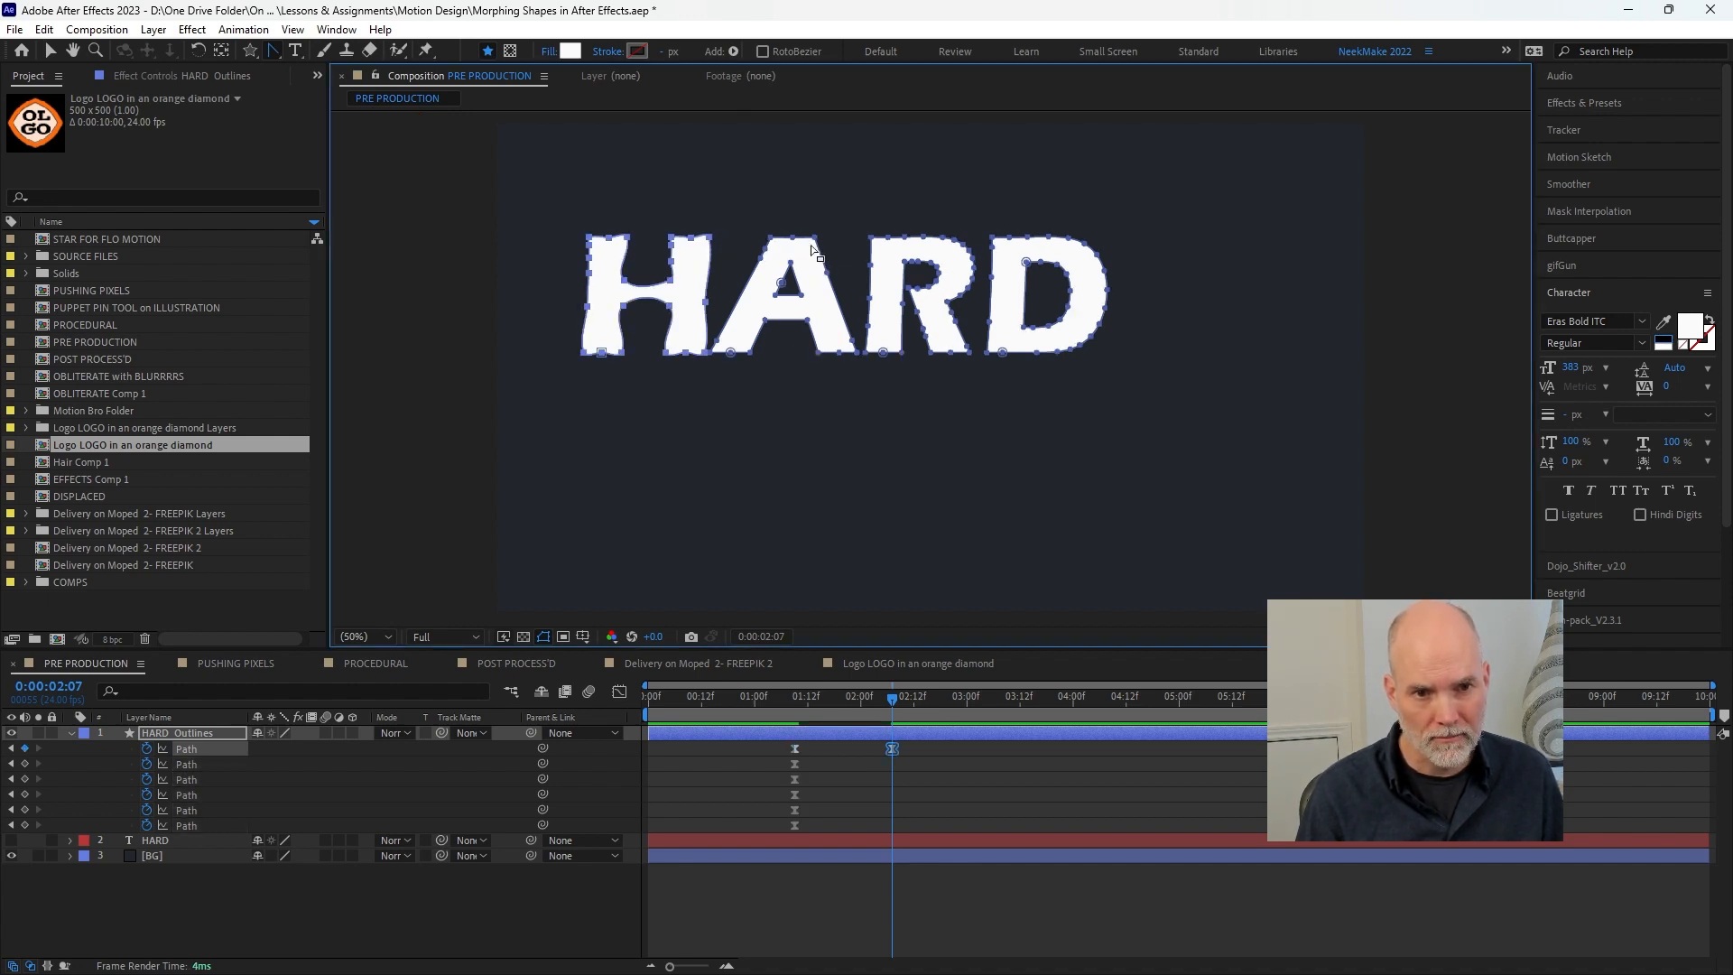
# - Select the whole A and convert its outer outline's corner vertices to smooth points at 0:00:02:07
pyautogui.click(815, 240)
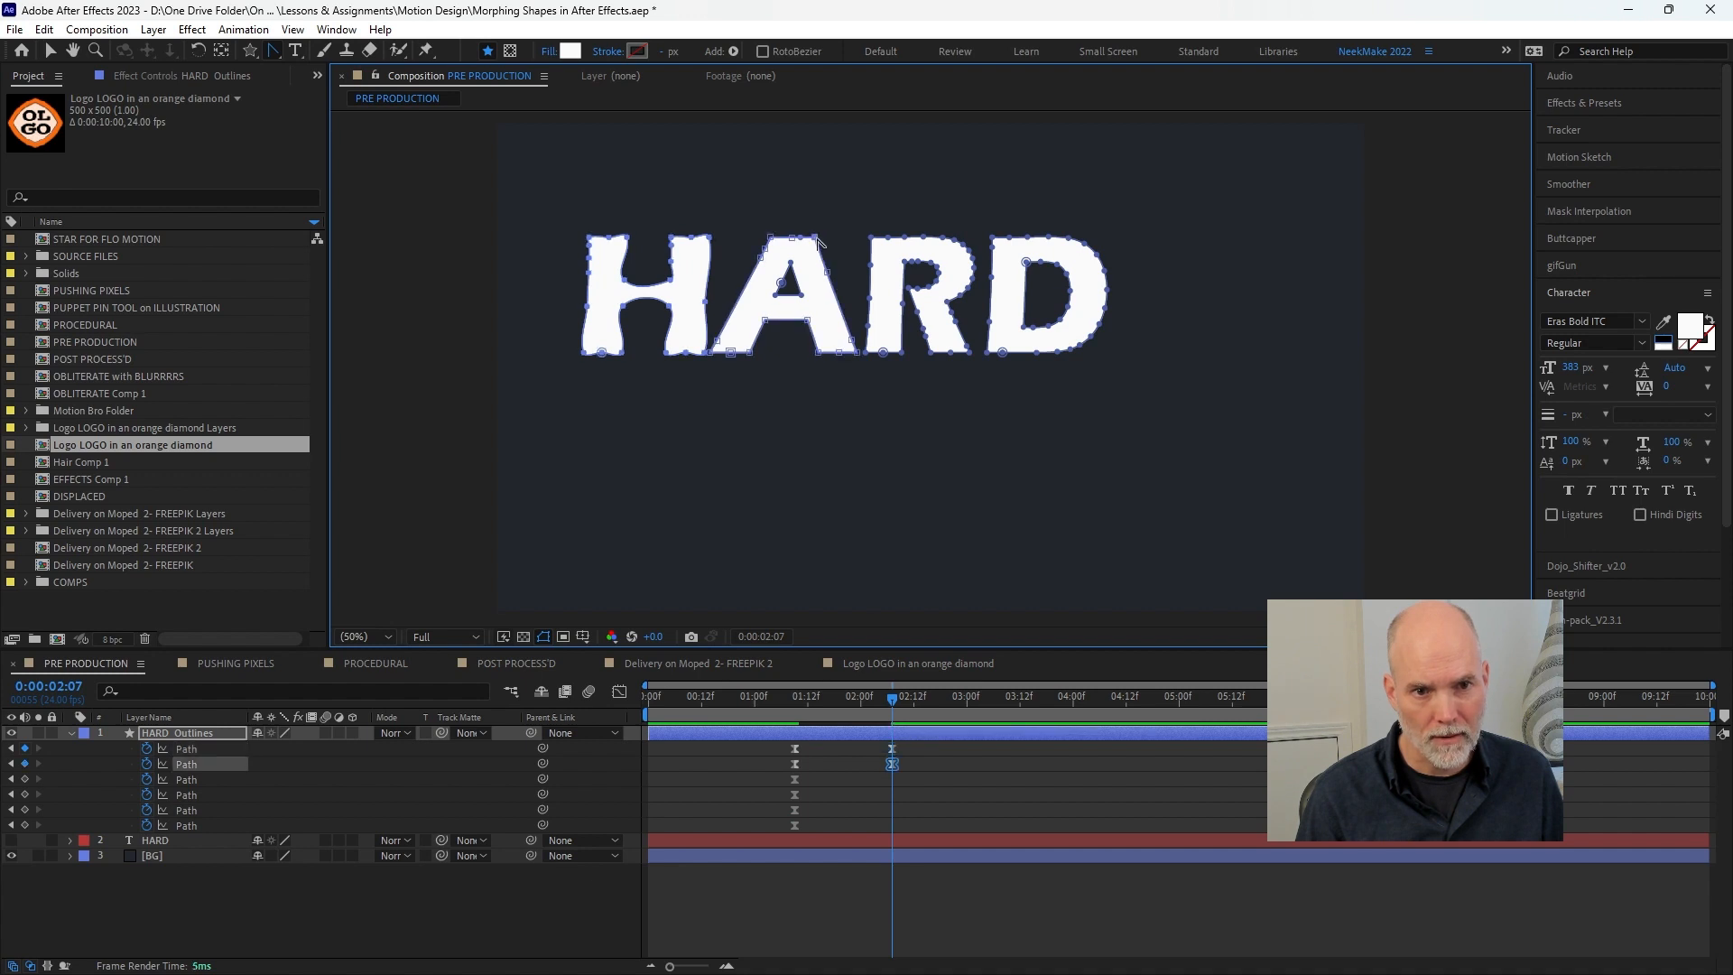
pyautogui.click(180, 765)
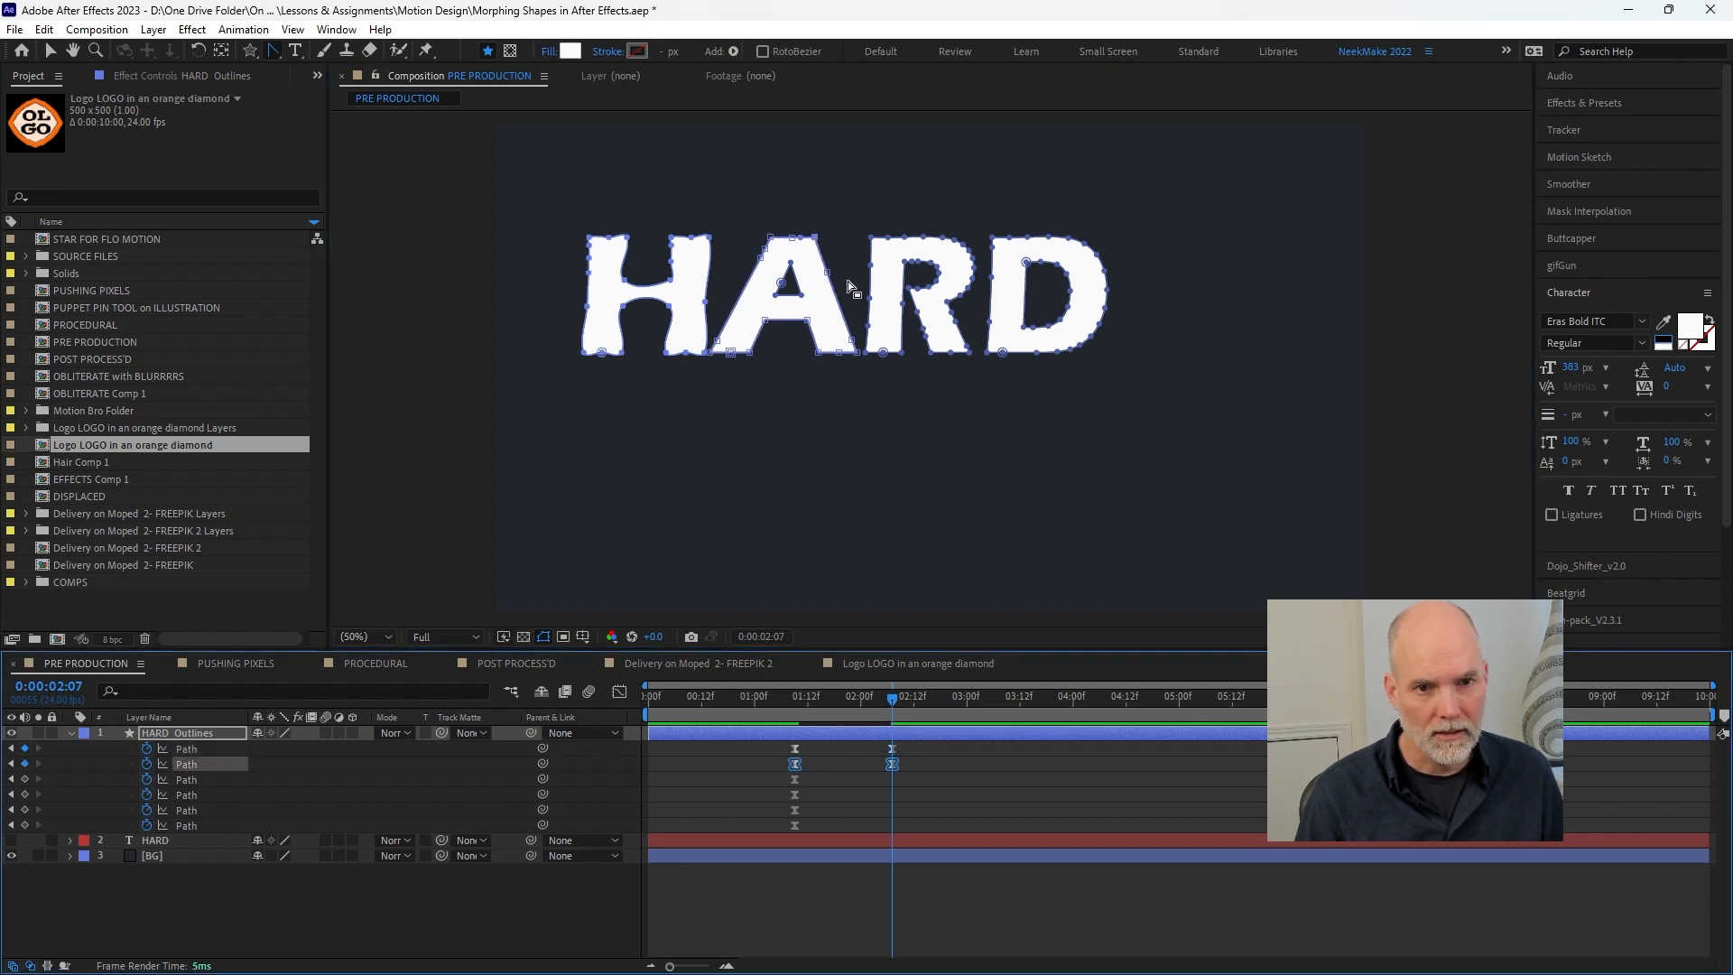
pyautogui.press('v')
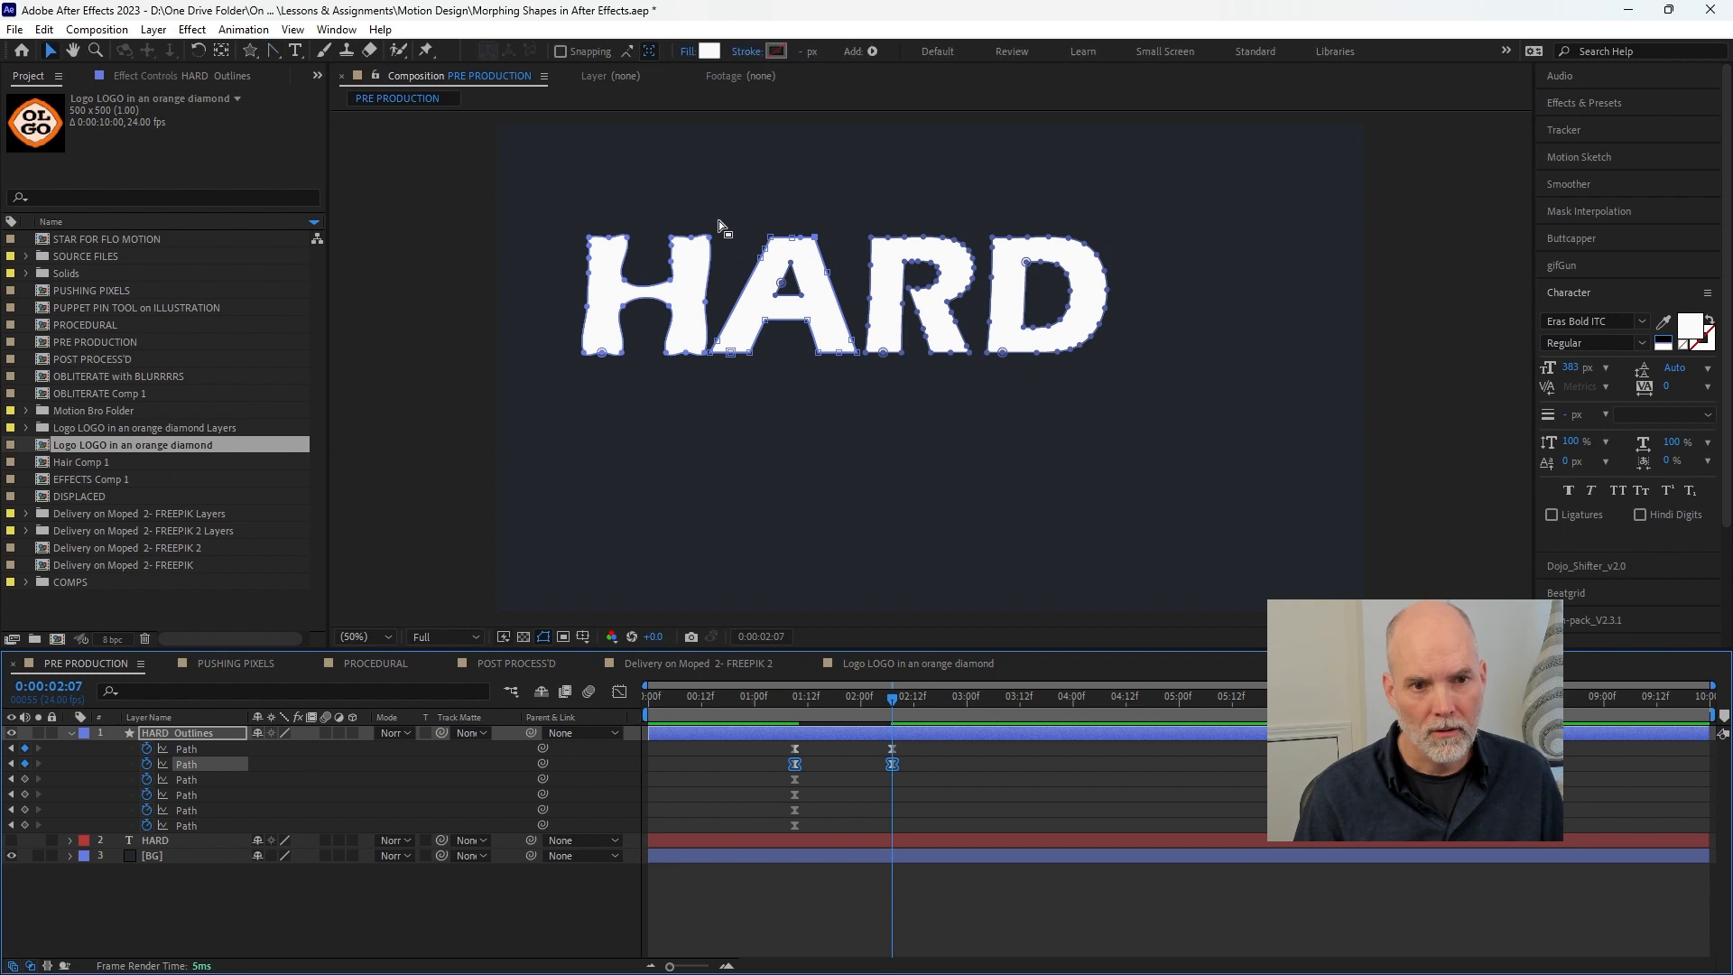
pyautogui.moveTo(714, 219); pyautogui.dragTo(859, 403)
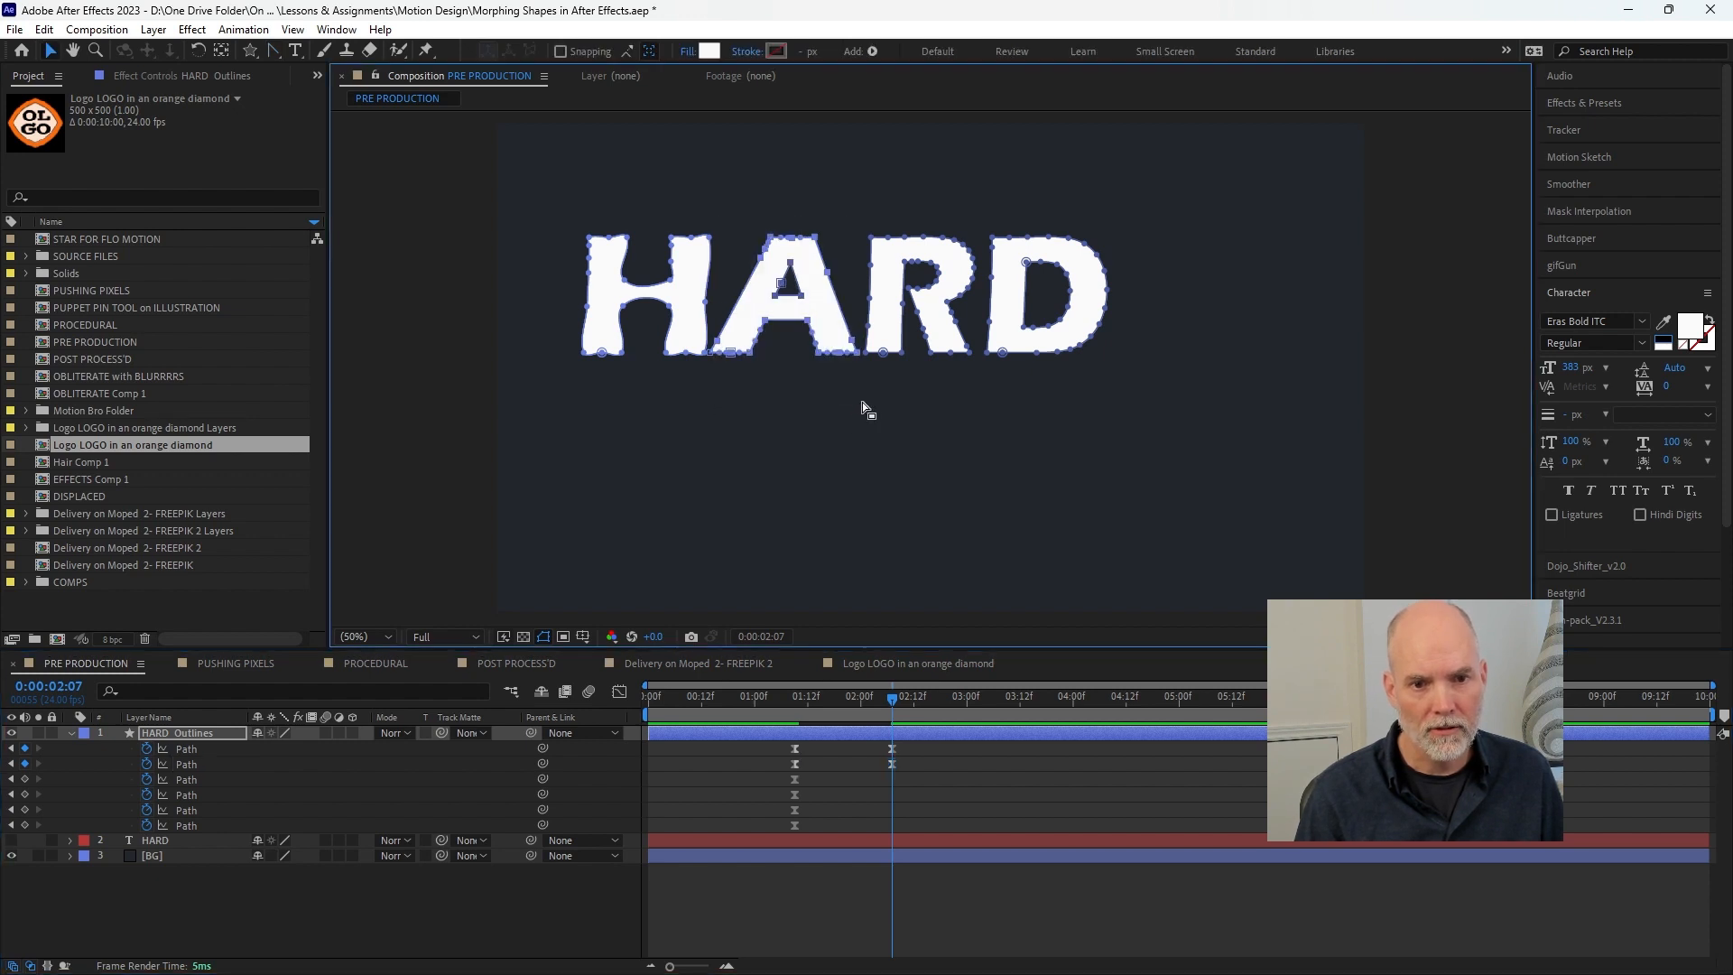
pyautogui.press('g')
pyautogui.click(828, 275)
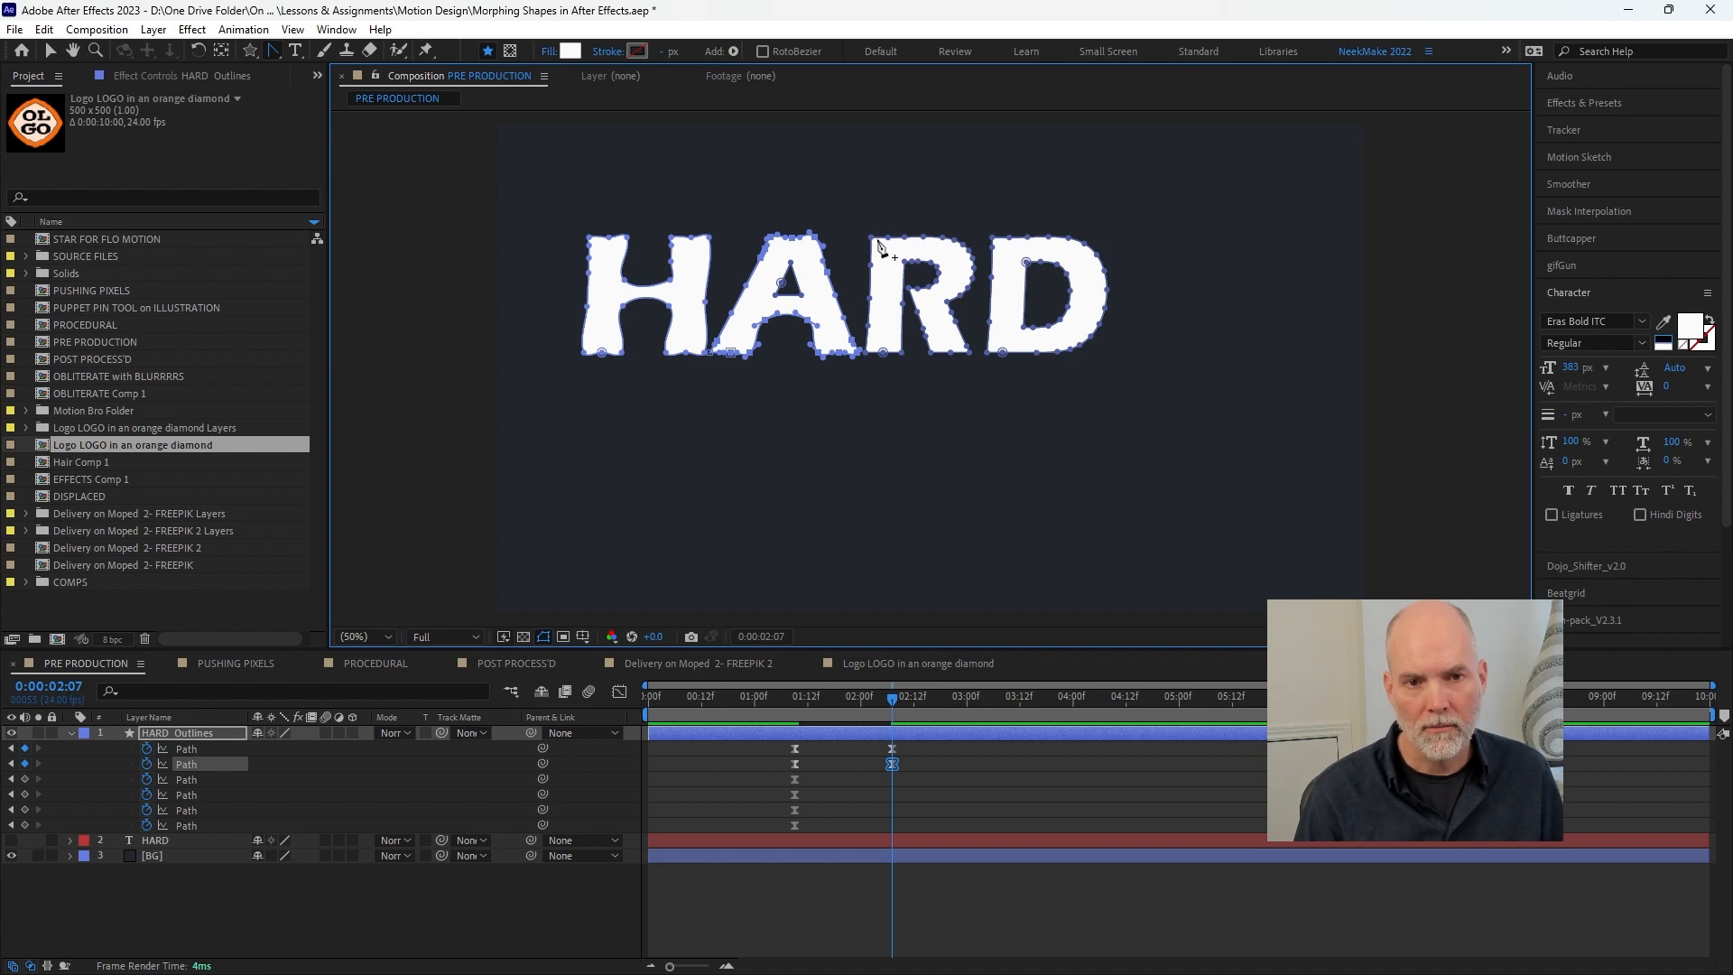
# - Select all of the R's vertices and convert them to smooth points at 0:00:02:07
pyautogui.press('v')
pyautogui.moveTo(859, 226); pyautogui.dragTo(978, 362)
pyautogui.press('g')
pyautogui.click(920, 293)
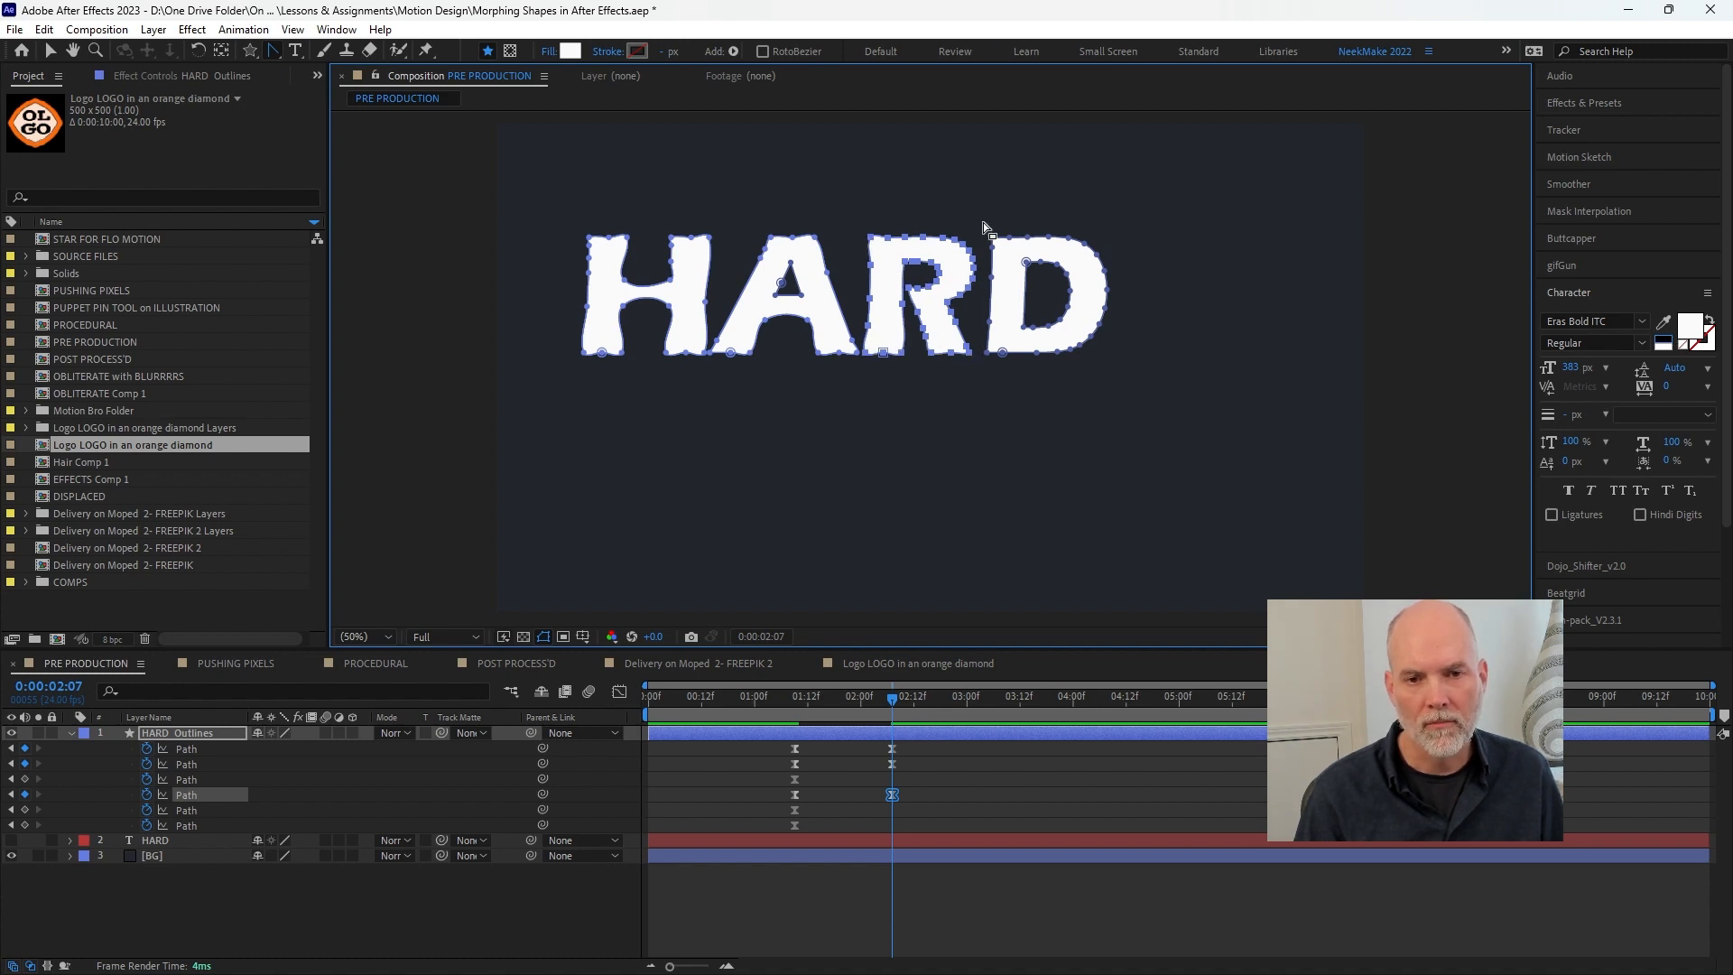
# - Select the D's vertices and convert its outer outline to smooth points at 0:00:02:07
pyautogui.press('v')
pyautogui.moveTo(978, 222); pyautogui.dragTo(1119, 371)
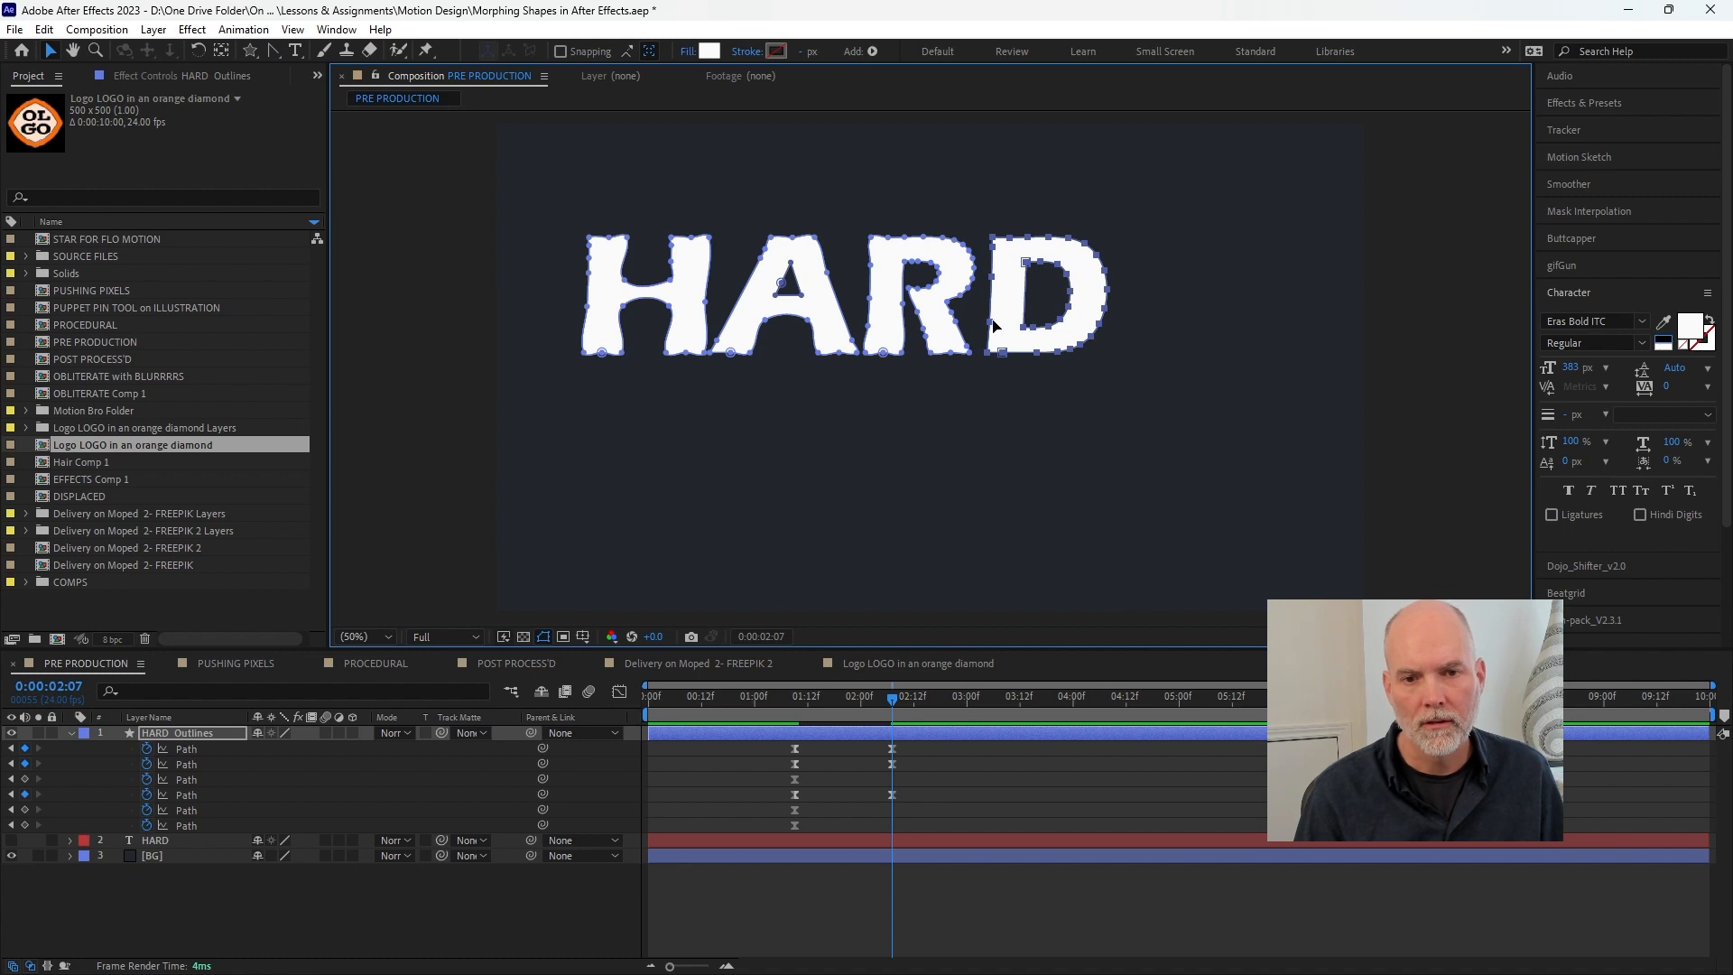
pyautogui.press('g')
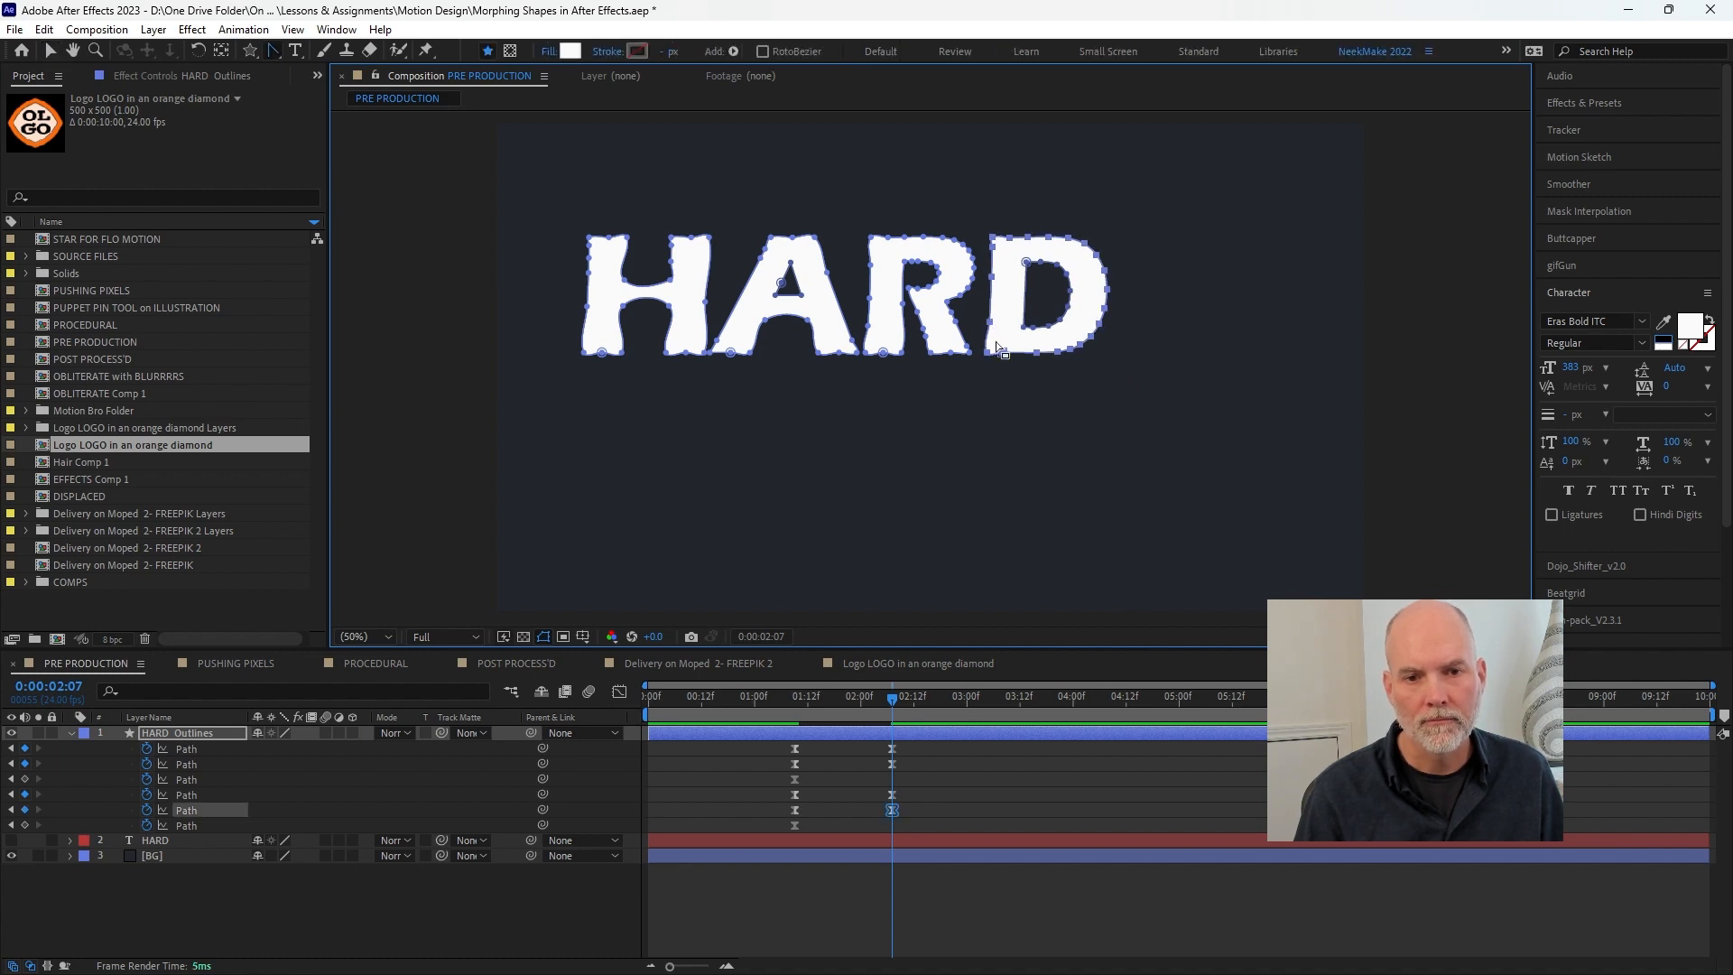
pyautogui.click(1004, 269)
# - Convert and adjust the corner vertices along the straight side of the D's inner counter at 0:00:02:07
pyautogui.scroll(2, 1006, 269)
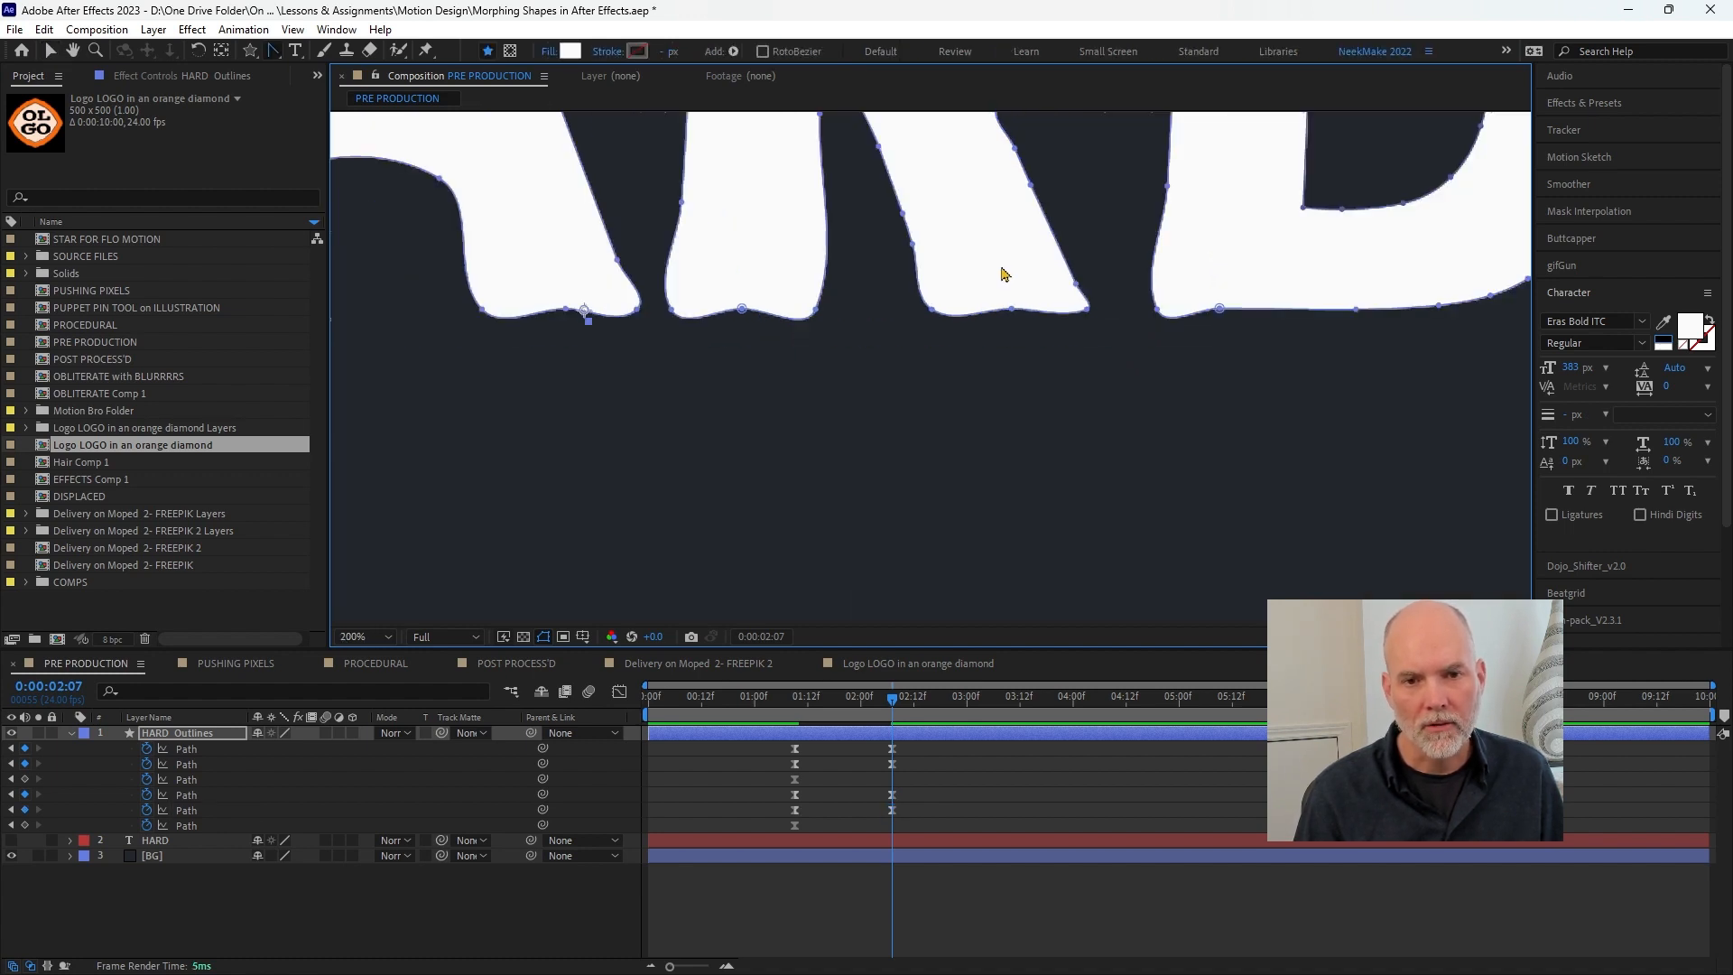
pyautogui.press('space')
pyautogui.moveTo(973, 136); pyautogui.dragTo(971, 437)
pyautogui.moveTo(1011, 262); pyautogui.dragTo(930, 47)
pyautogui.click(1221, 307)
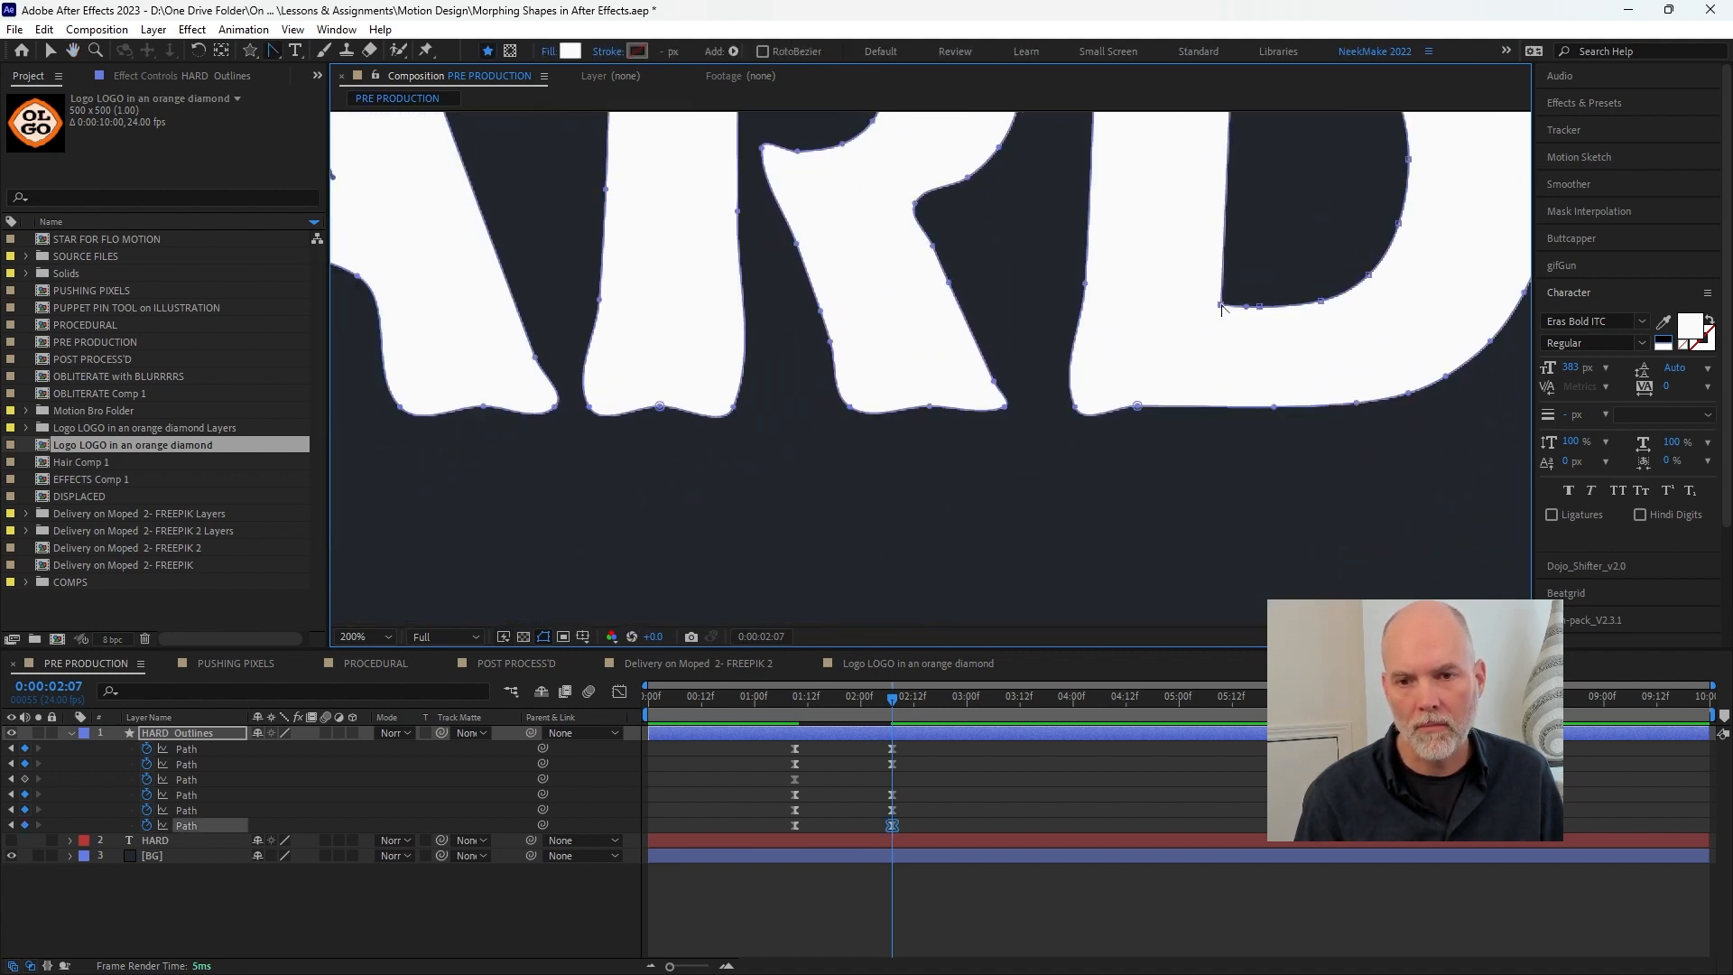
pyautogui.moveTo(1221, 307)
pyautogui.mouseDown()
pyautogui.moveTo(1246, 340)
pyautogui.moveTo(1222, 288)
pyautogui.mouseUp()
pyautogui.press('v')
pyautogui.press('space')
pyautogui.moveTo(1254, 185); pyautogui.dragTo(1174, 366)
pyautogui.moveTo(1153, 226)
pyautogui.mouseDown()
pyautogui.moveTo(1137, 238)
pyautogui.moveTo(1178, 222)
pyautogui.moveTo(1156, 241)
pyautogui.mouseUp()
# - Convert the three corner vertices of the A's inner counter to smooth points at 0:00:02:07
pyautogui.press('g')
pyautogui.press('v')
pyautogui.press('space')
pyautogui.moveTo(619, 443); pyautogui.dragTo(1277, 456)
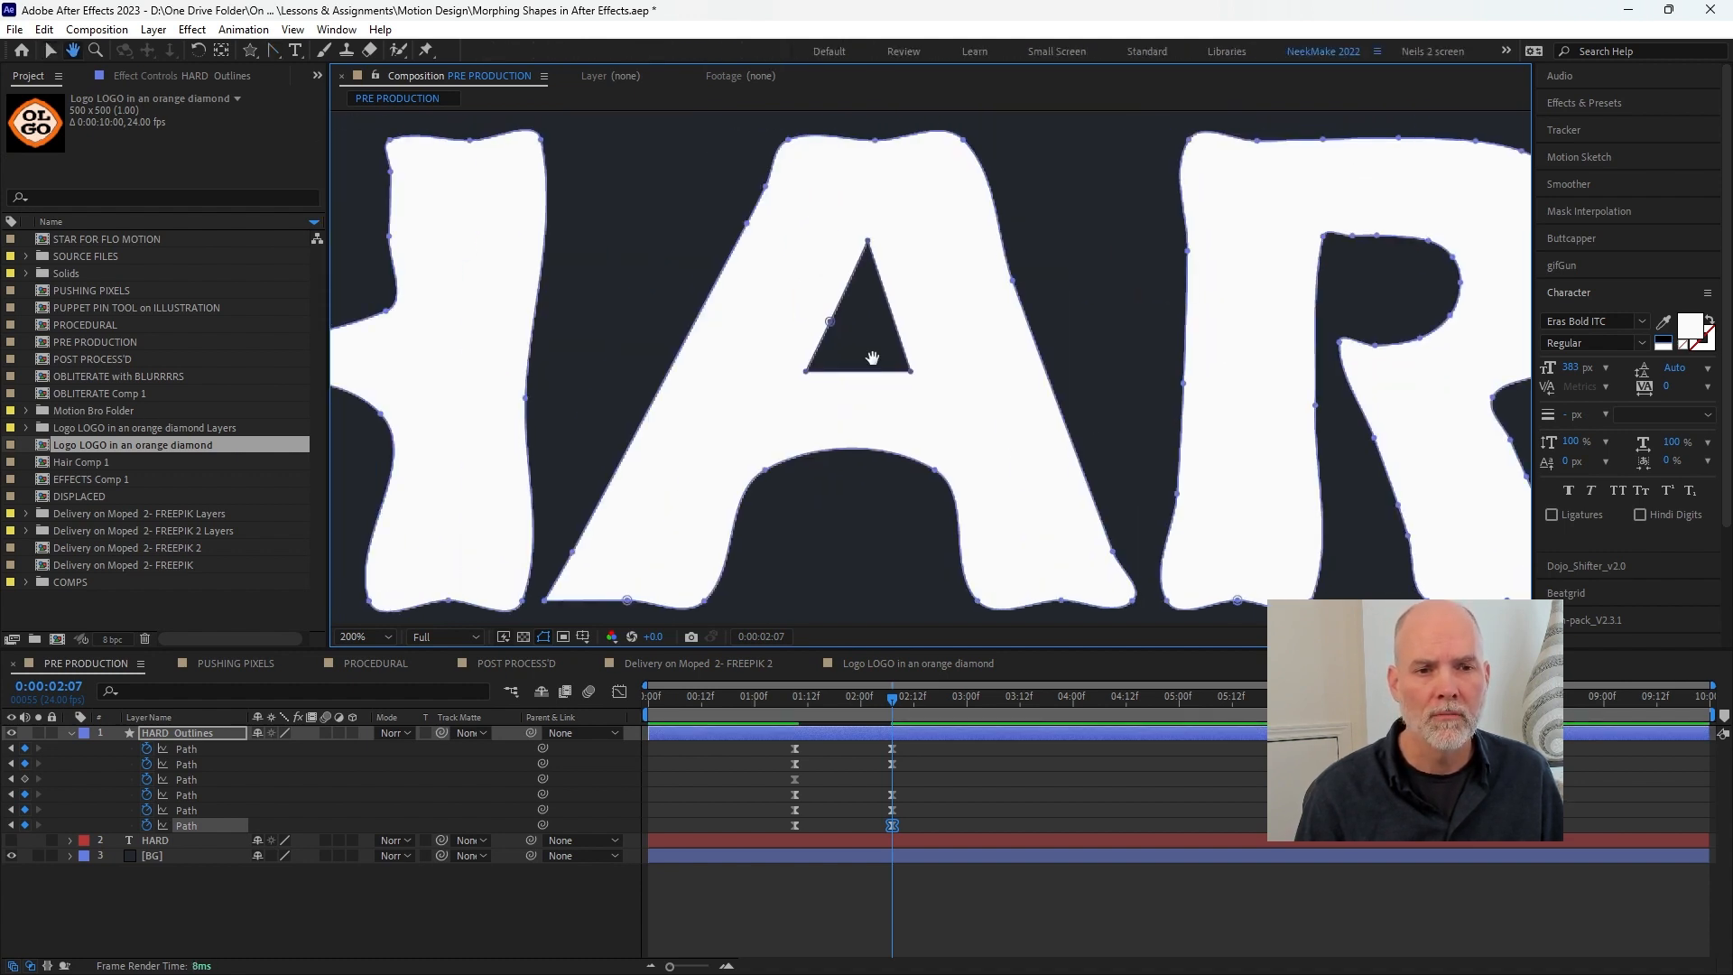
pyautogui.press('g')
pyautogui.moveTo(806, 371)
pyautogui.mouseDown()
pyautogui.moveTo(820, 395)
pyautogui.moveTo(789, 350)
pyautogui.mouseUp()
pyautogui.moveTo(911, 372); pyautogui.dragTo(899, 384)
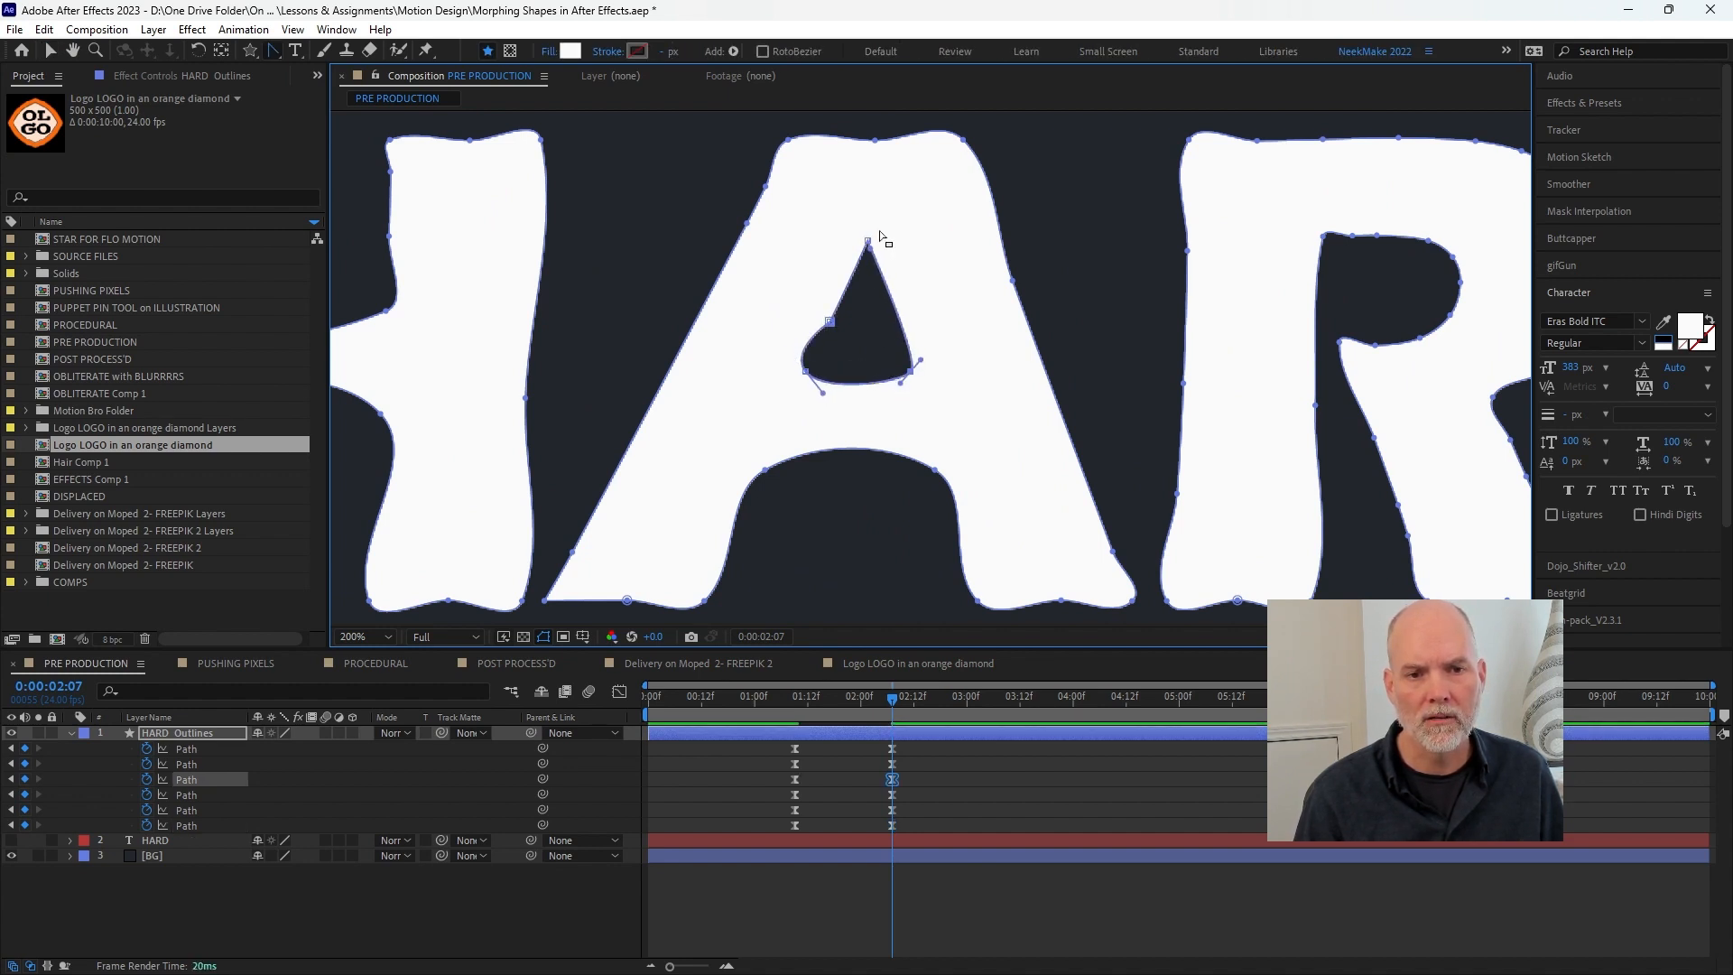
pyautogui.moveTo(867, 241); pyautogui.dragTo(885, 252)
# - Preview the HARD letter morph from 0:00:00:19 and scrub to 0:00:02:10
pyautogui.moveTo(683, 392); pyautogui.dragTo(843, 267)
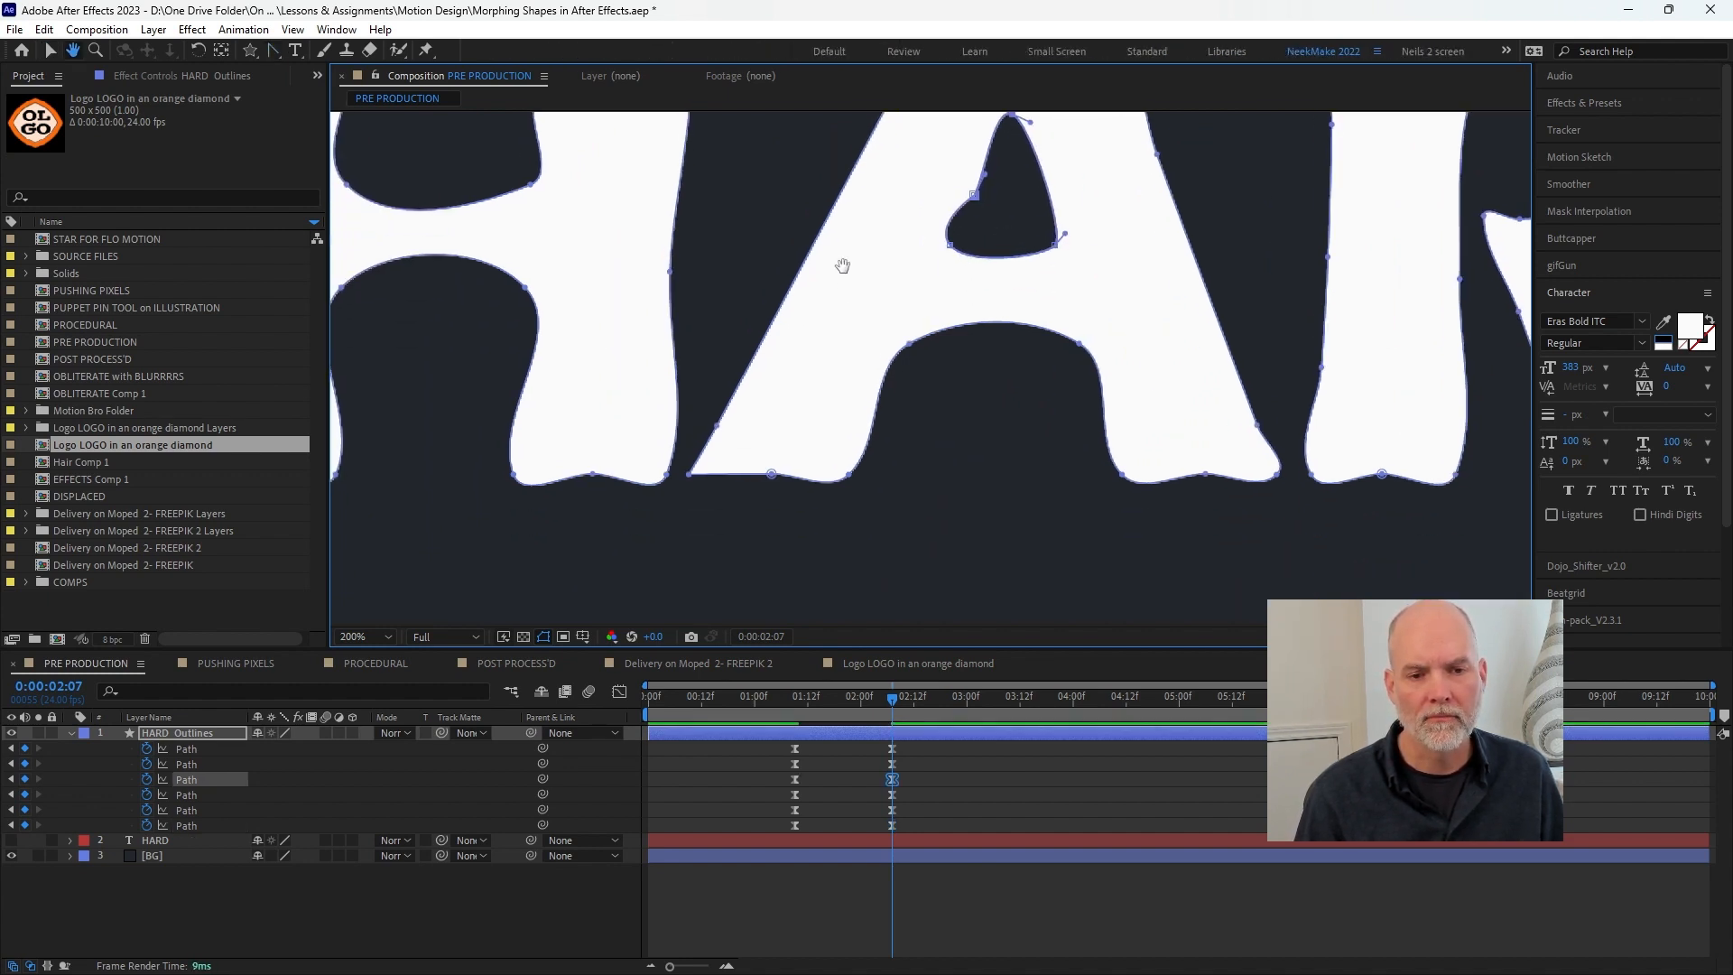
pyautogui.scroll(-2, 899, 486)
pyautogui.moveTo(899, 487); pyautogui.dragTo(814, 532)
pyautogui.click(732, 708)
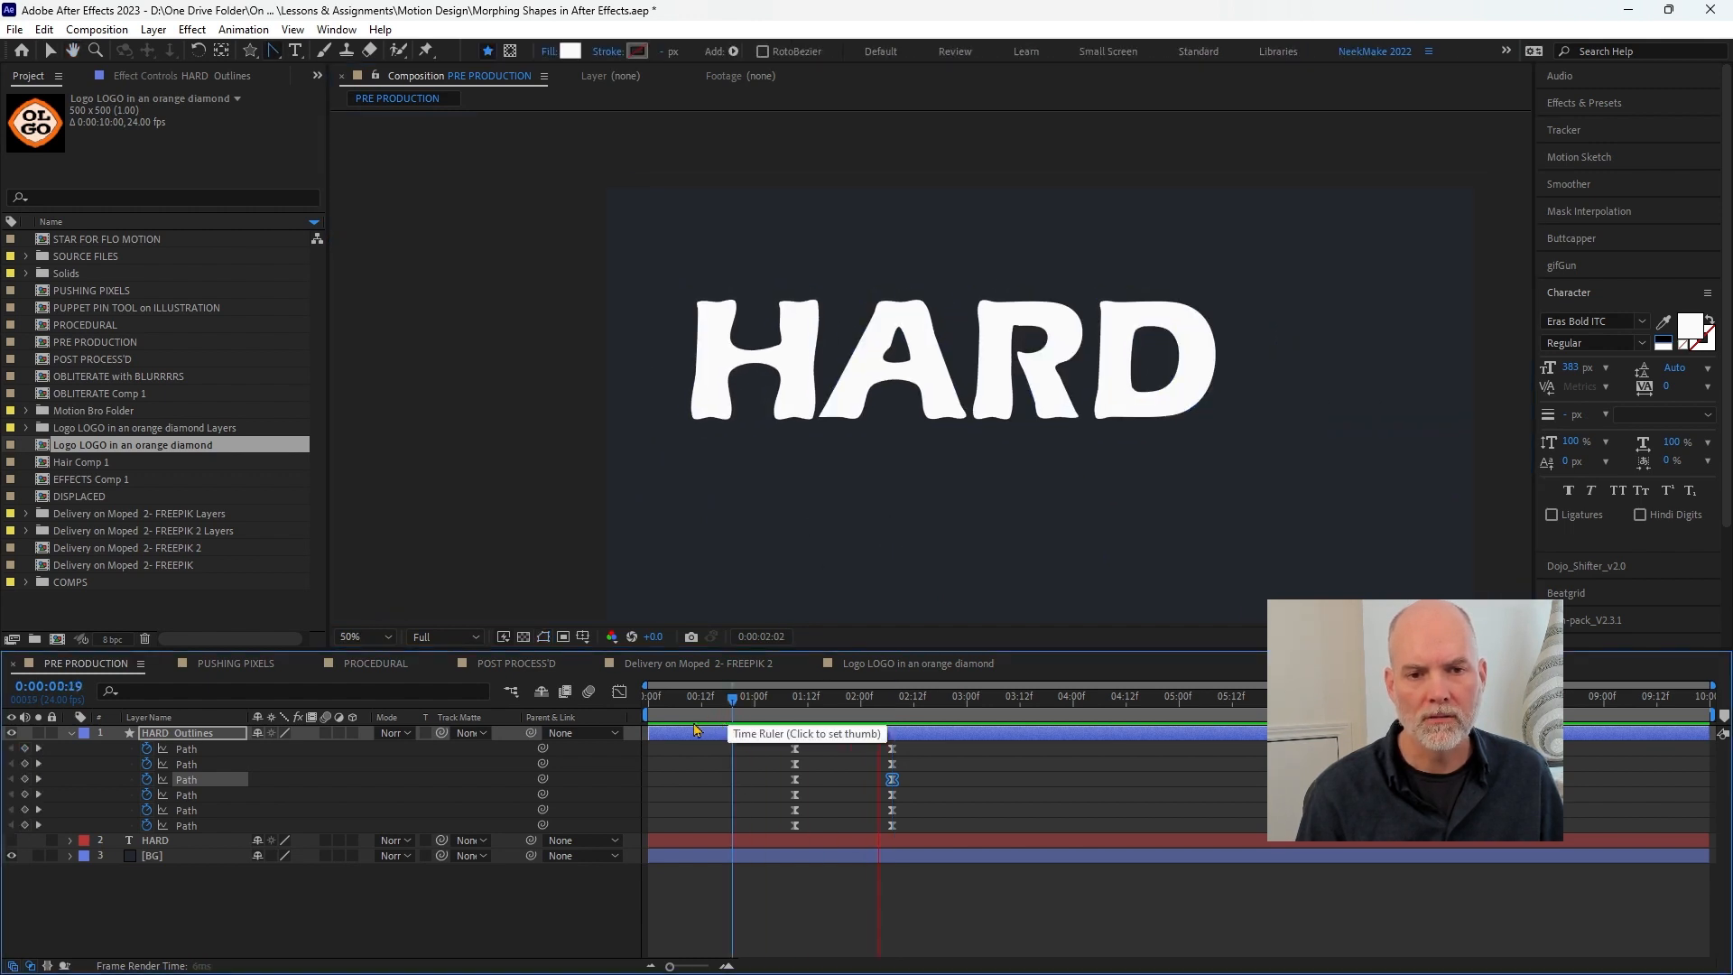
pyautogui.moveTo(784, 714); pyautogui.dragTo(904, 713)
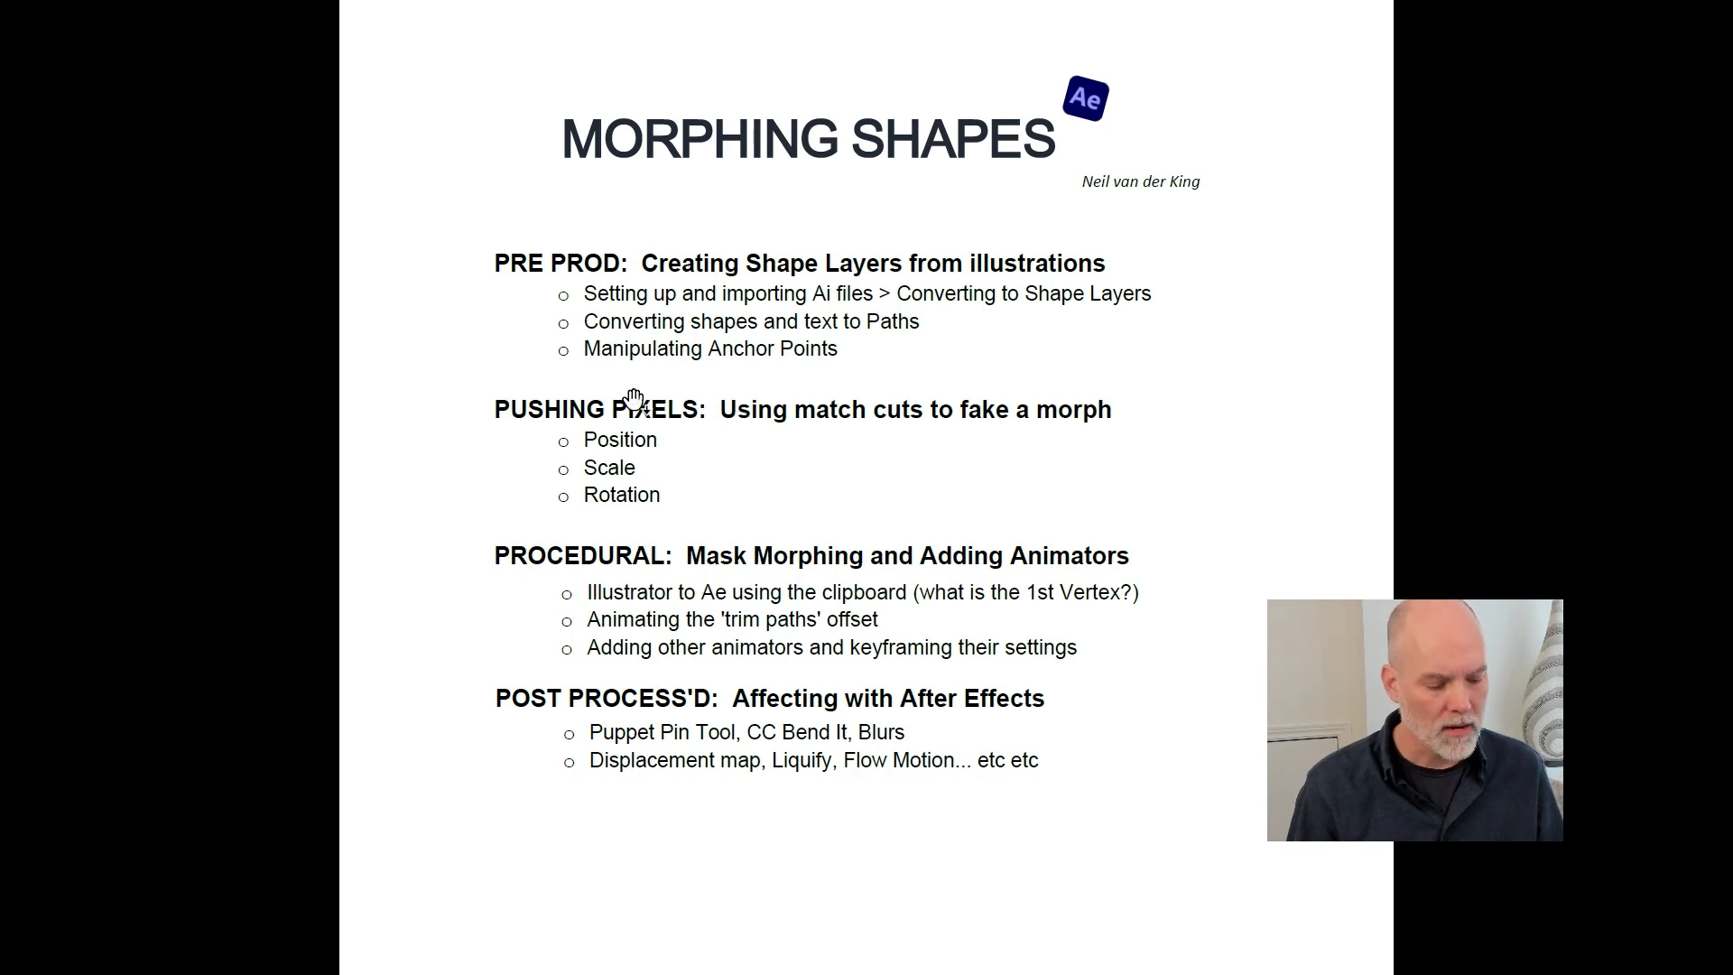
# - Open the PUSHING PIXELS composition and make the Shape 1 - SCALE and SCALE 2 layers visible
pyautogui.hotkey('ctrl', '2')
pyautogui.moveTo(446, 379); pyautogui.dragTo(1174, 522)
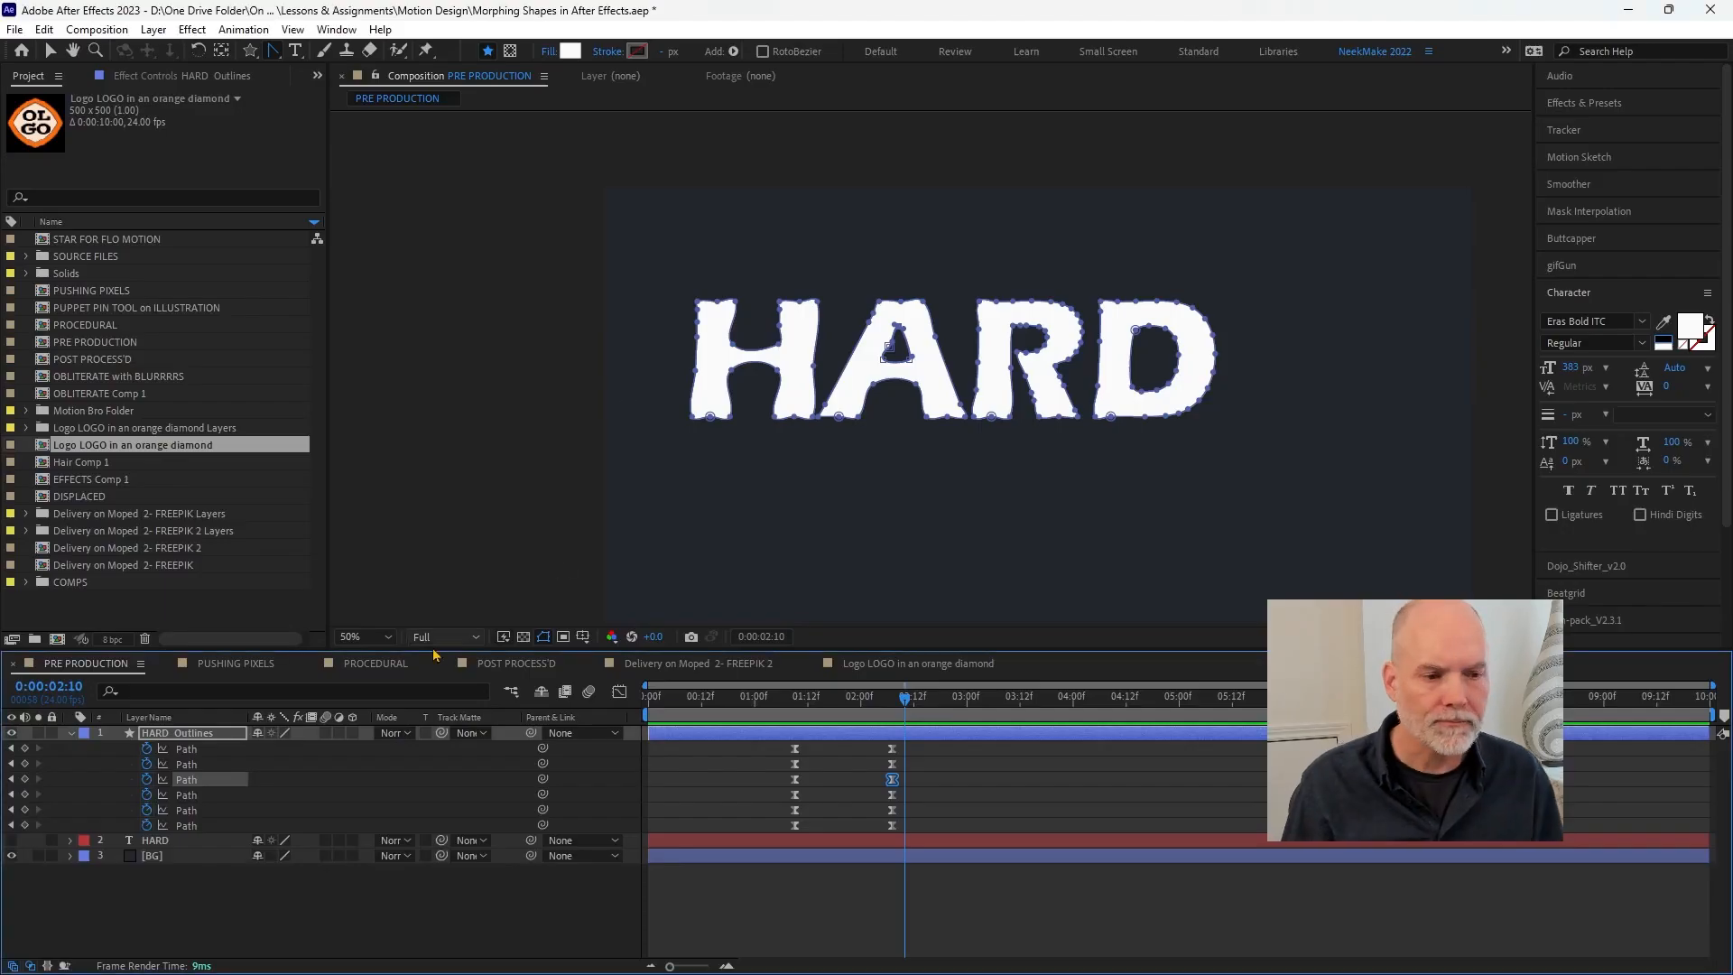
pyautogui.click(233, 664)
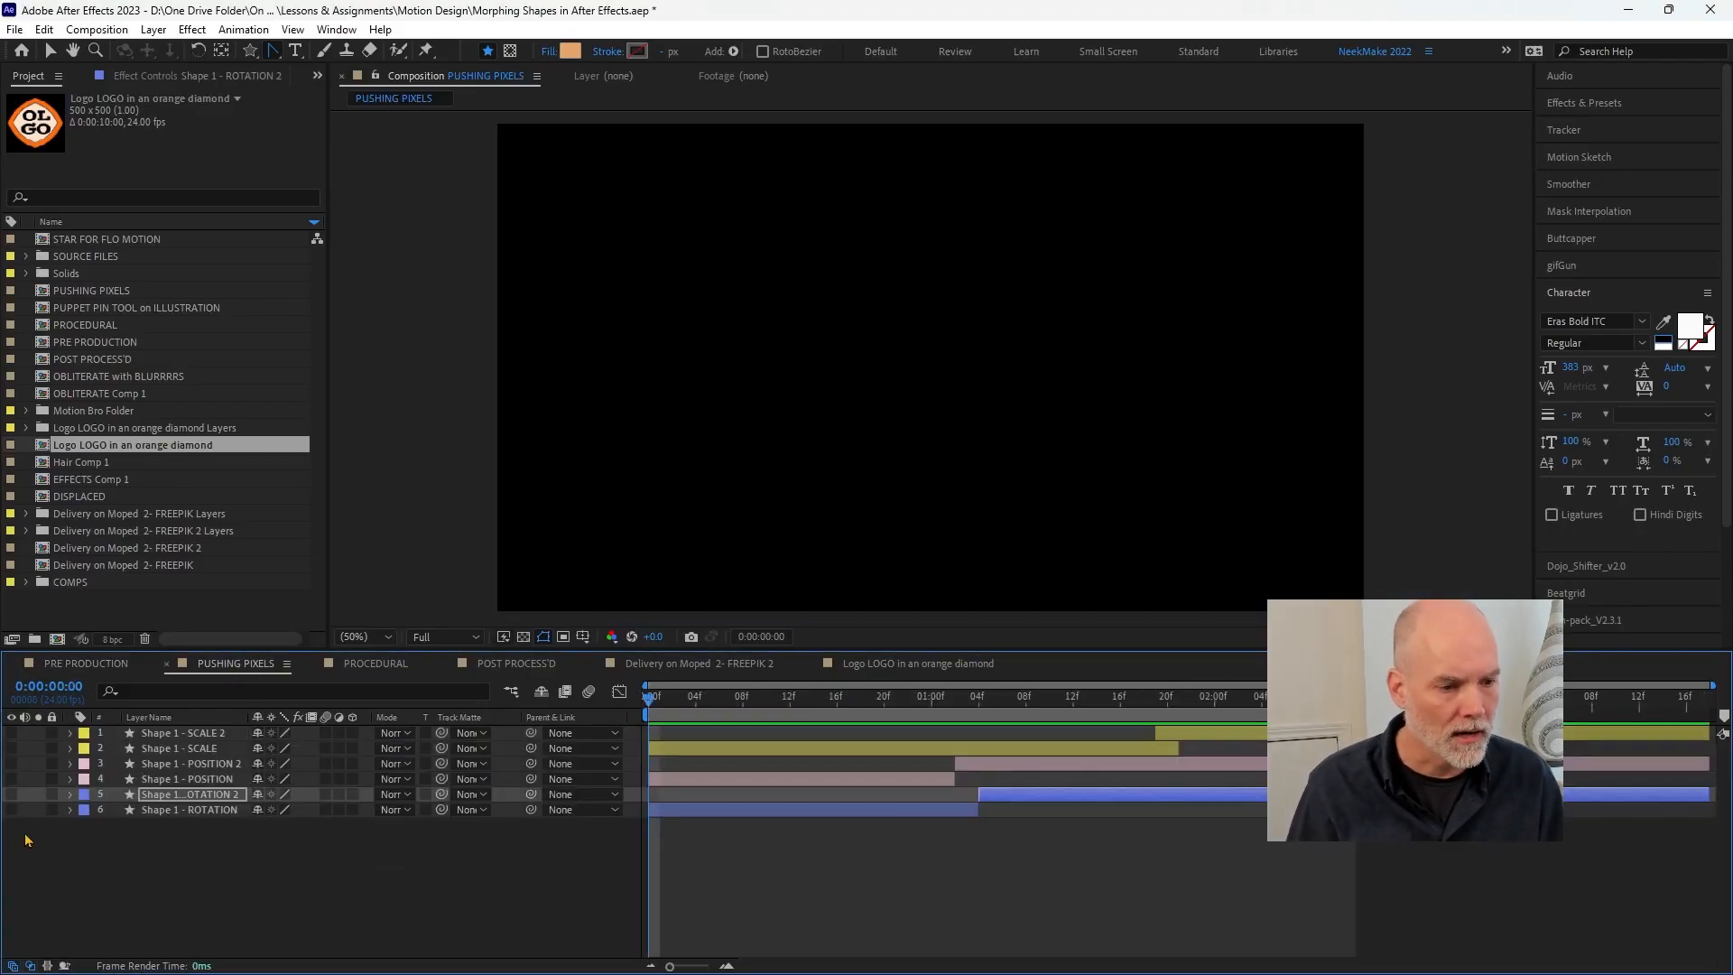
pyautogui.click(11, 749)
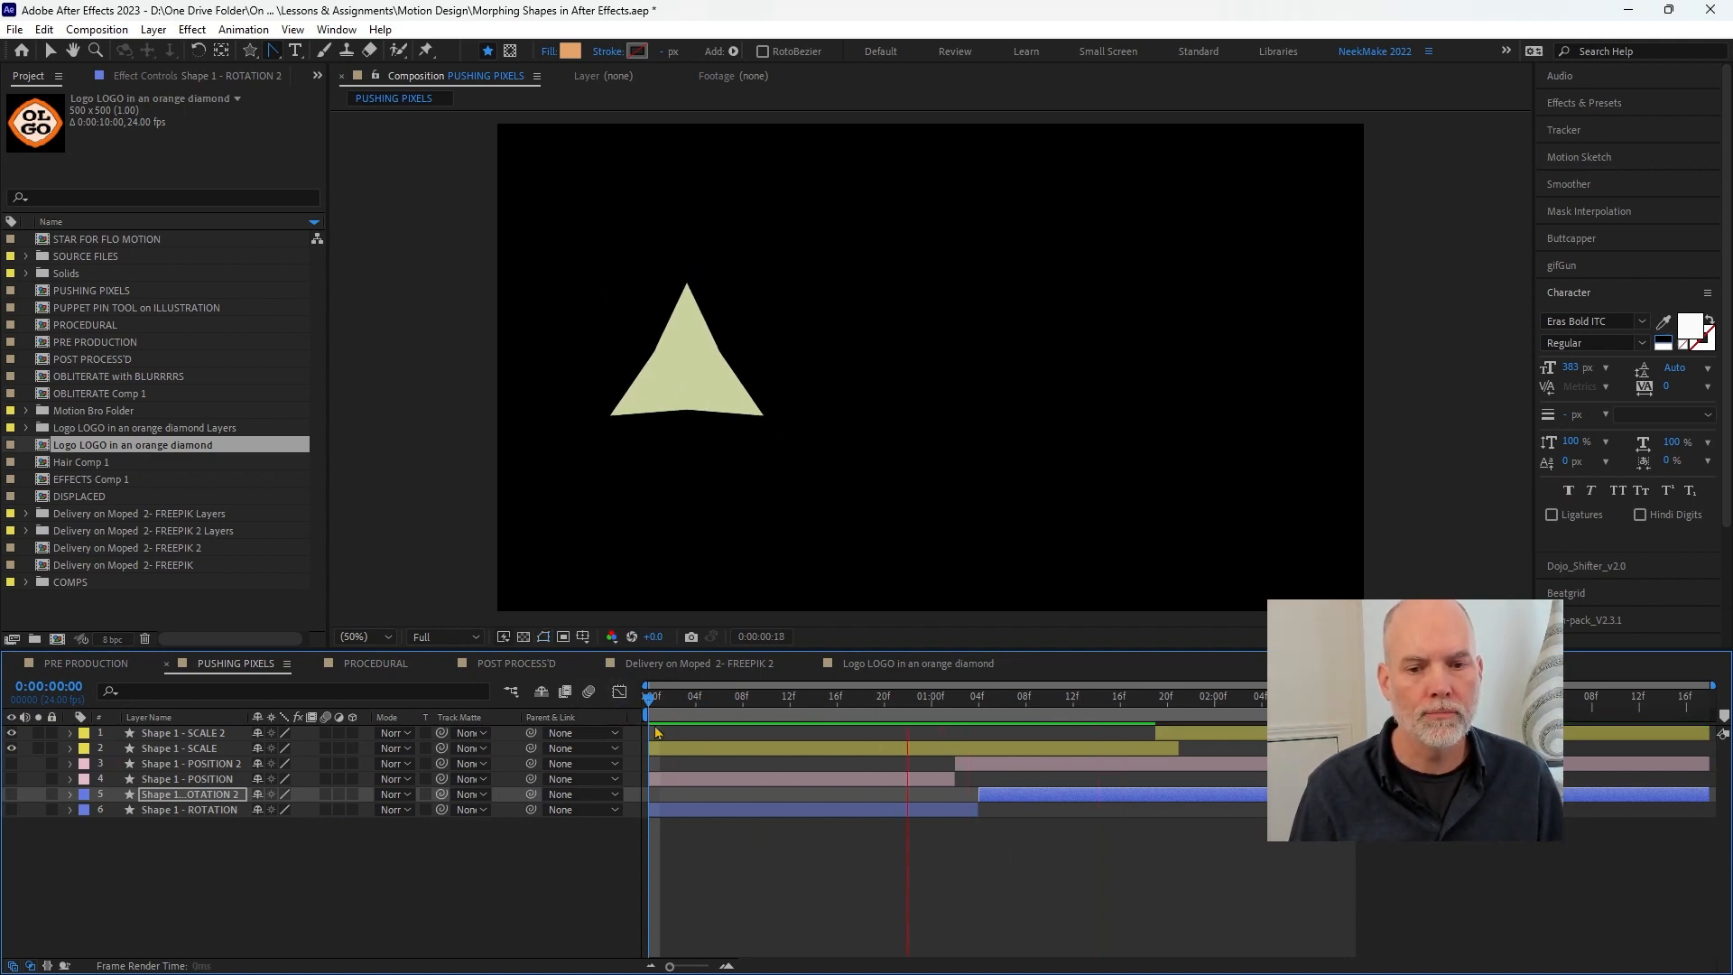
# - Preview the scale match cut from the triangle to the spiky star
pyautogui.click(1083, 707)
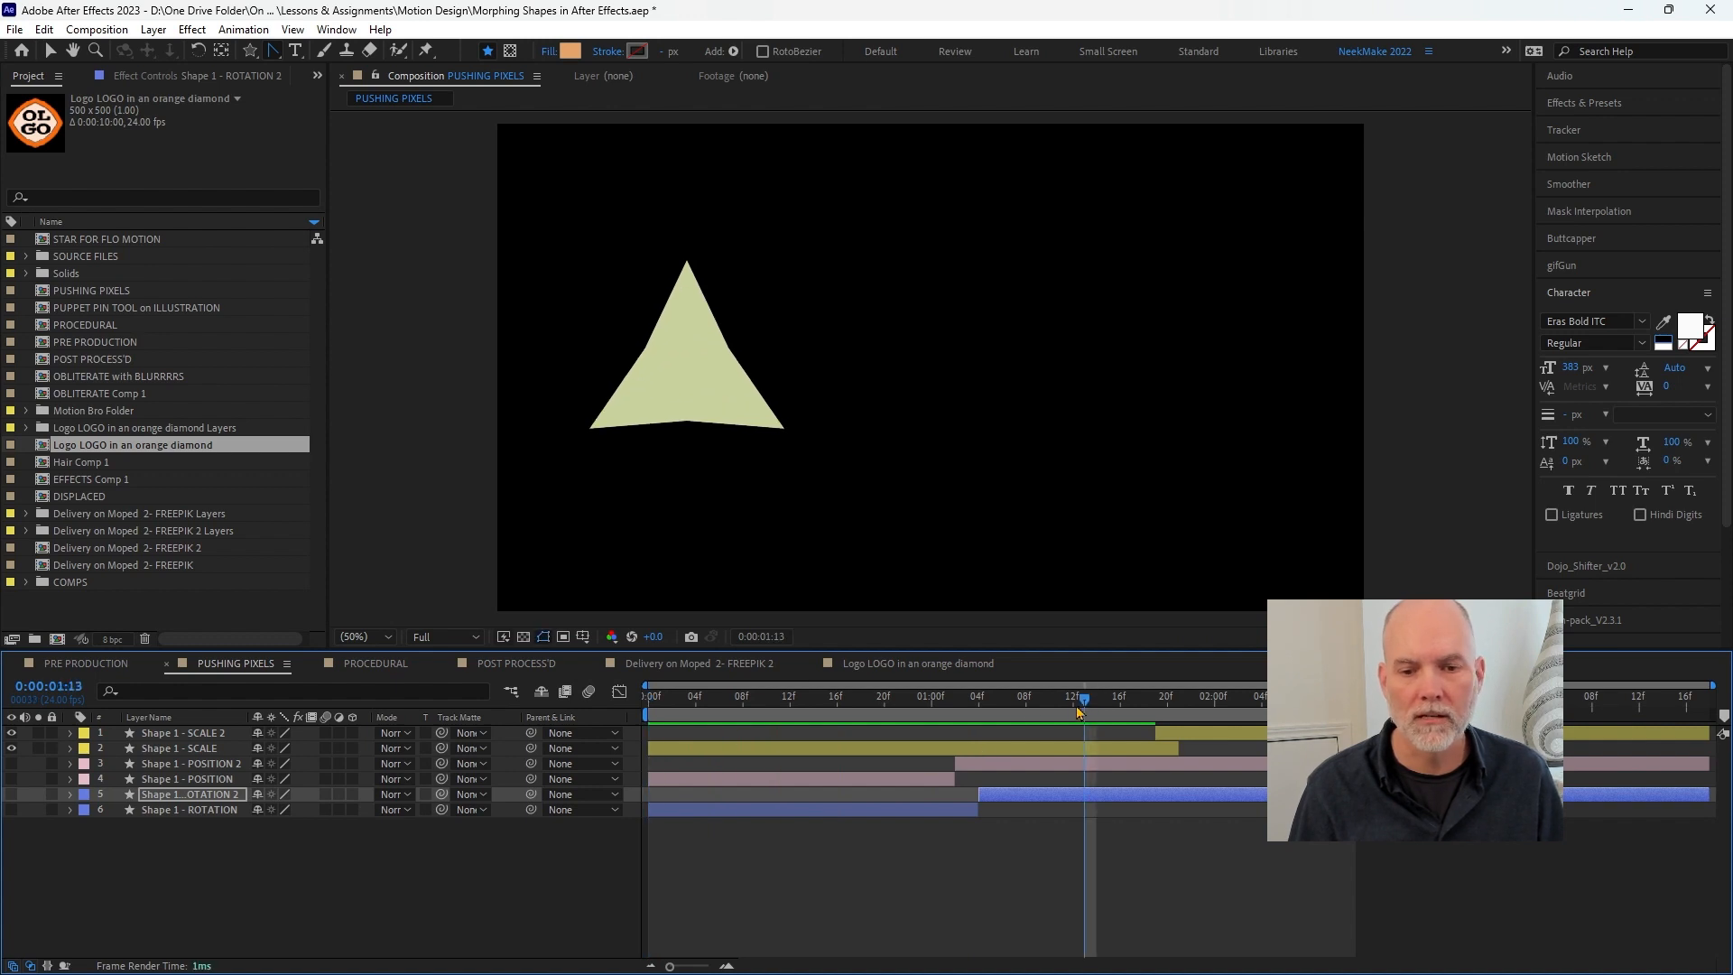
pyautogui.press('space')
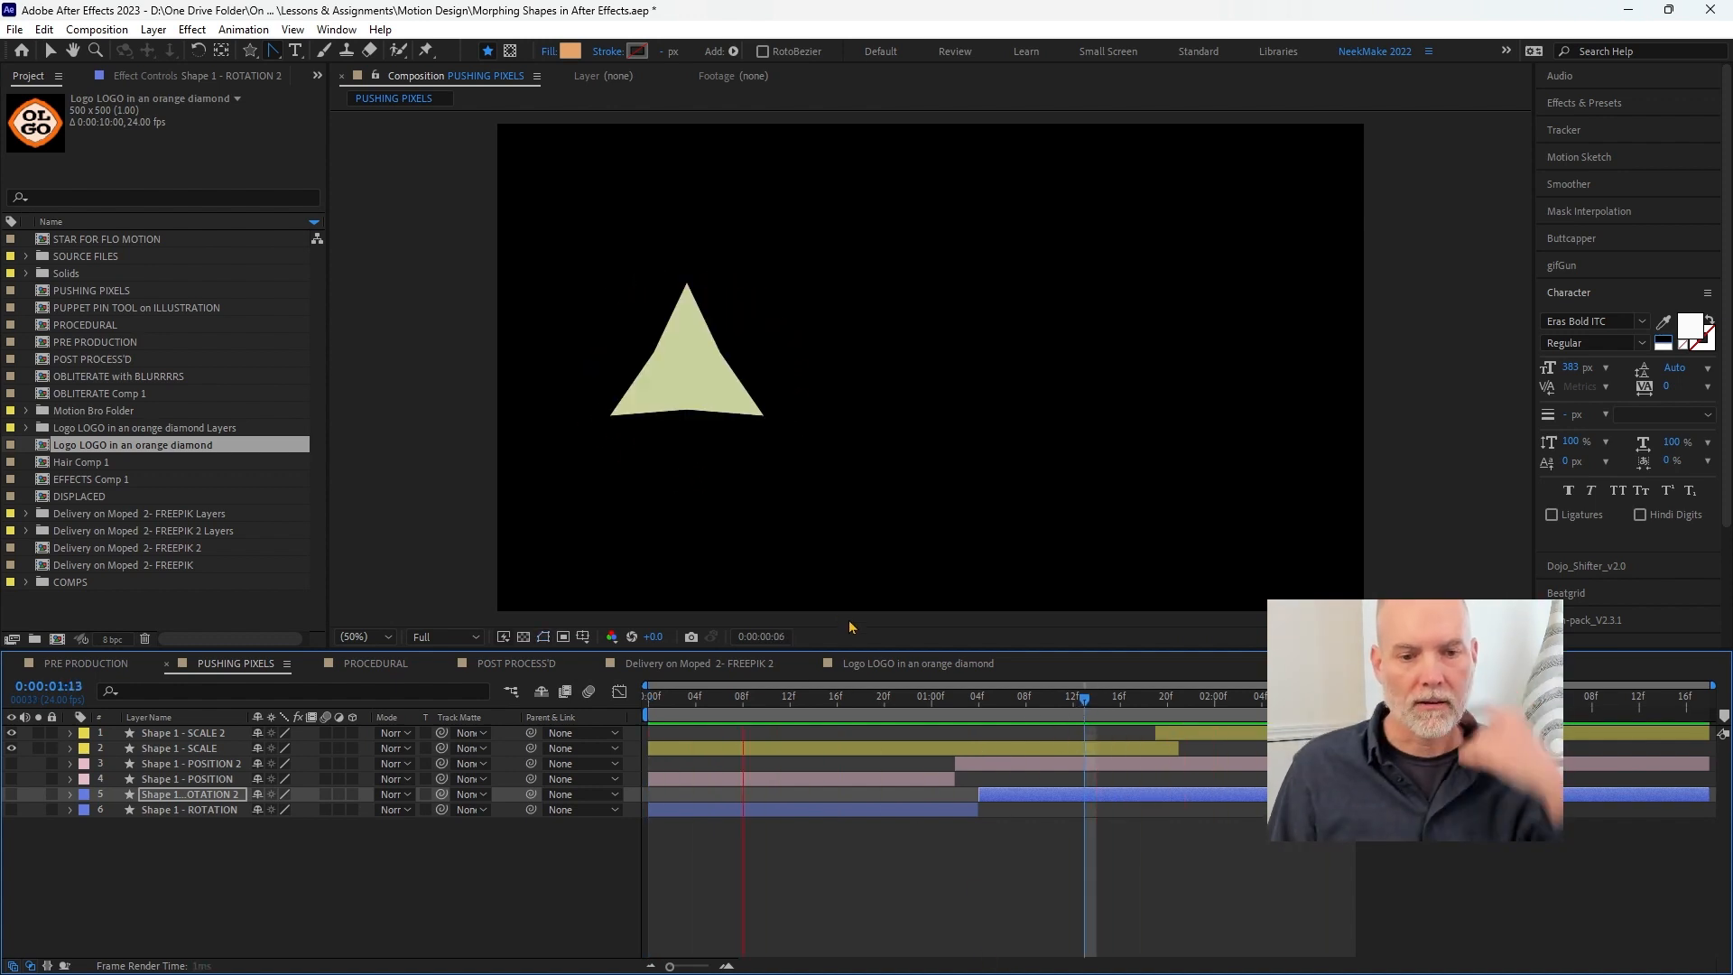
pyautogui.click(897, 704)
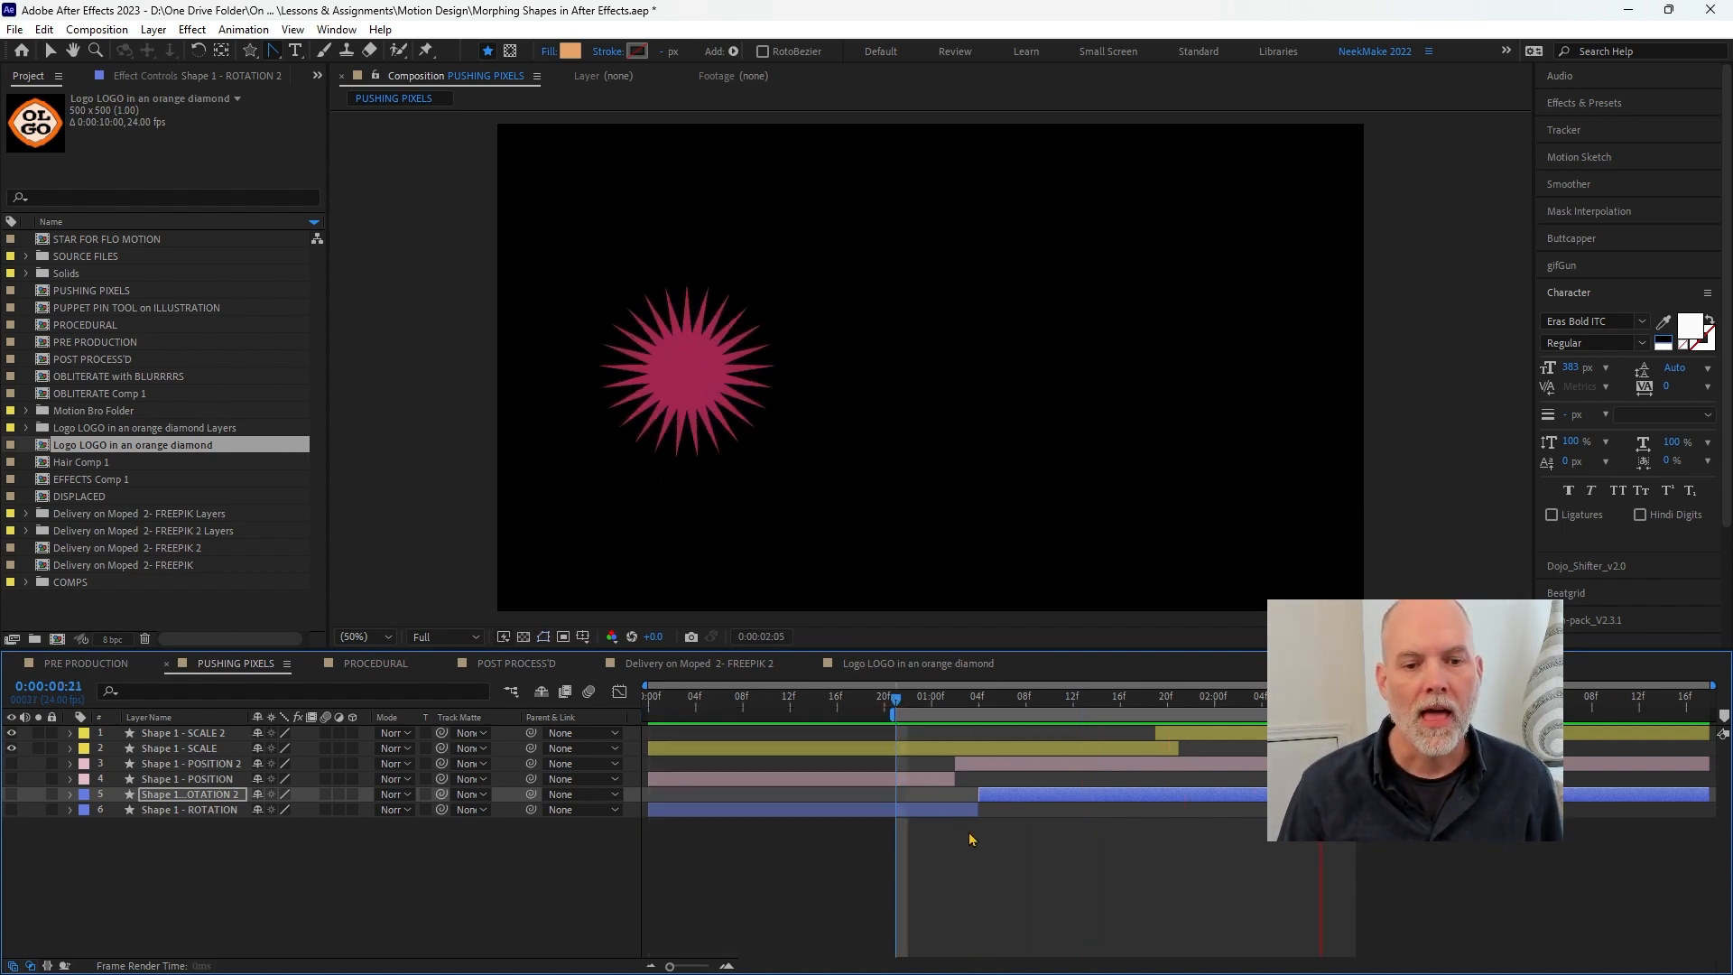
pyautogui.click(1002, 705)
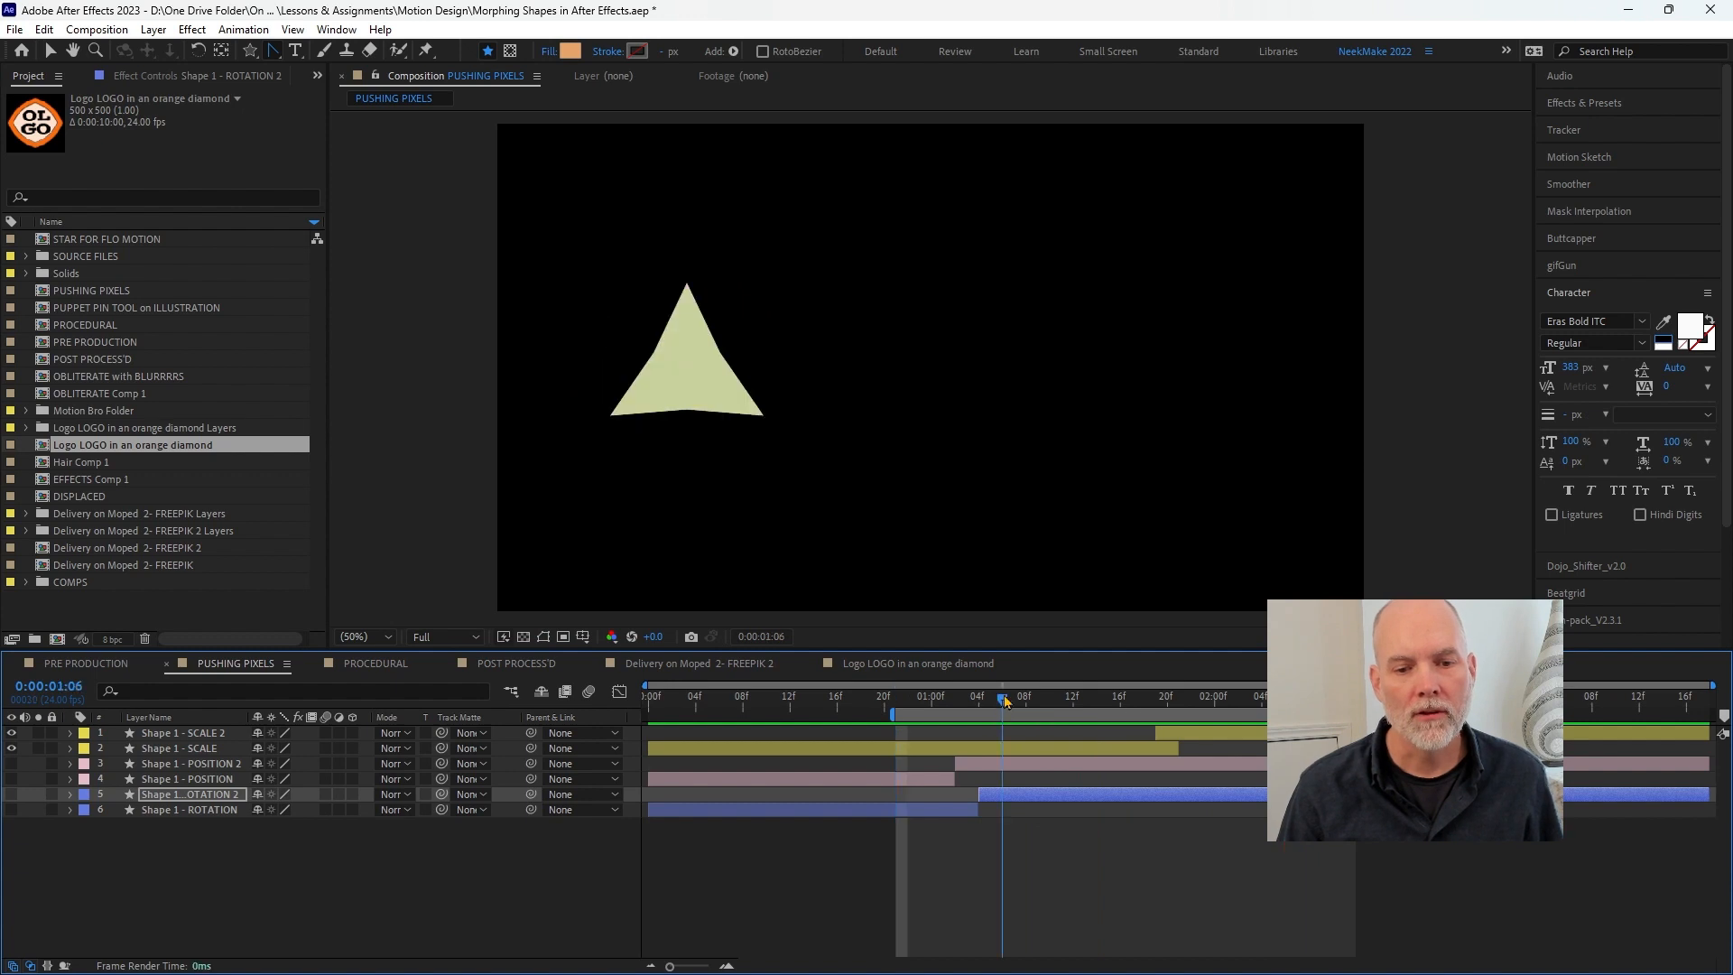
# - Reveal the Scale keyframes of both SCALE layers and scrub to the cut at 0:00:01:19
pyautogui.click(206, 749)
pyautogui.keyDown('shift'); pyautogui.click(208, 733); pyautogui.keyUp('shift')
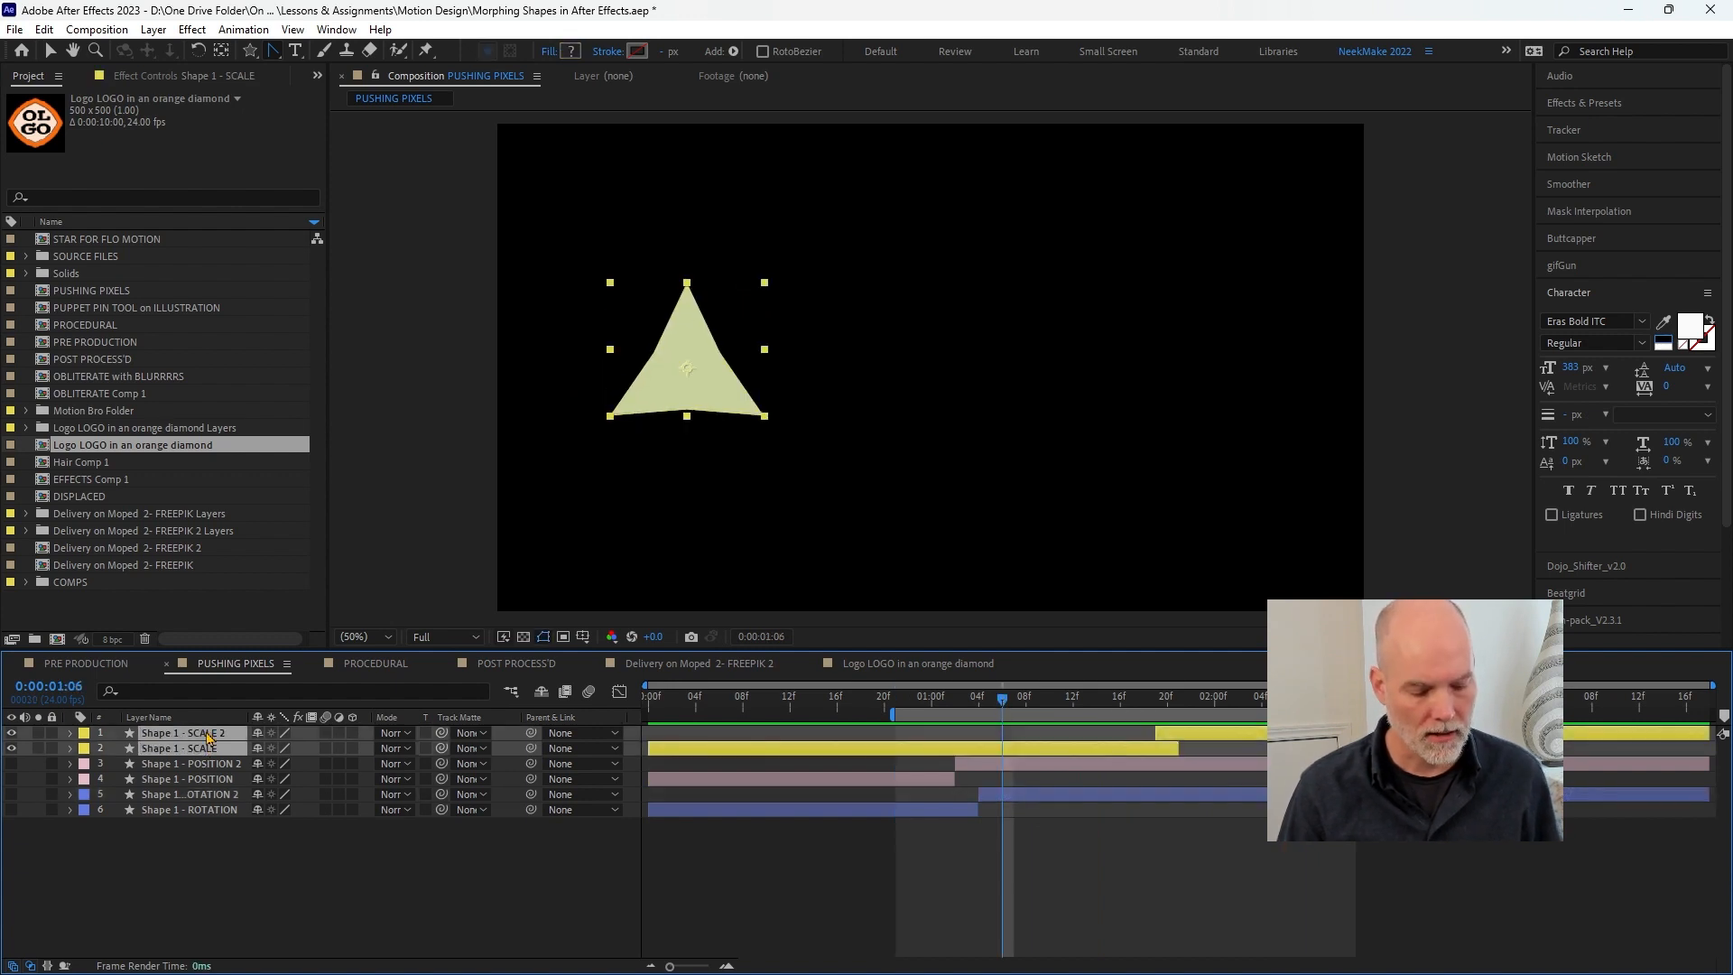
pyautogui.press('s')
pyautogui.moveTo(979, 707); pyautogui.dragTo(1162, 719)
pyautogui.click(970, 742)
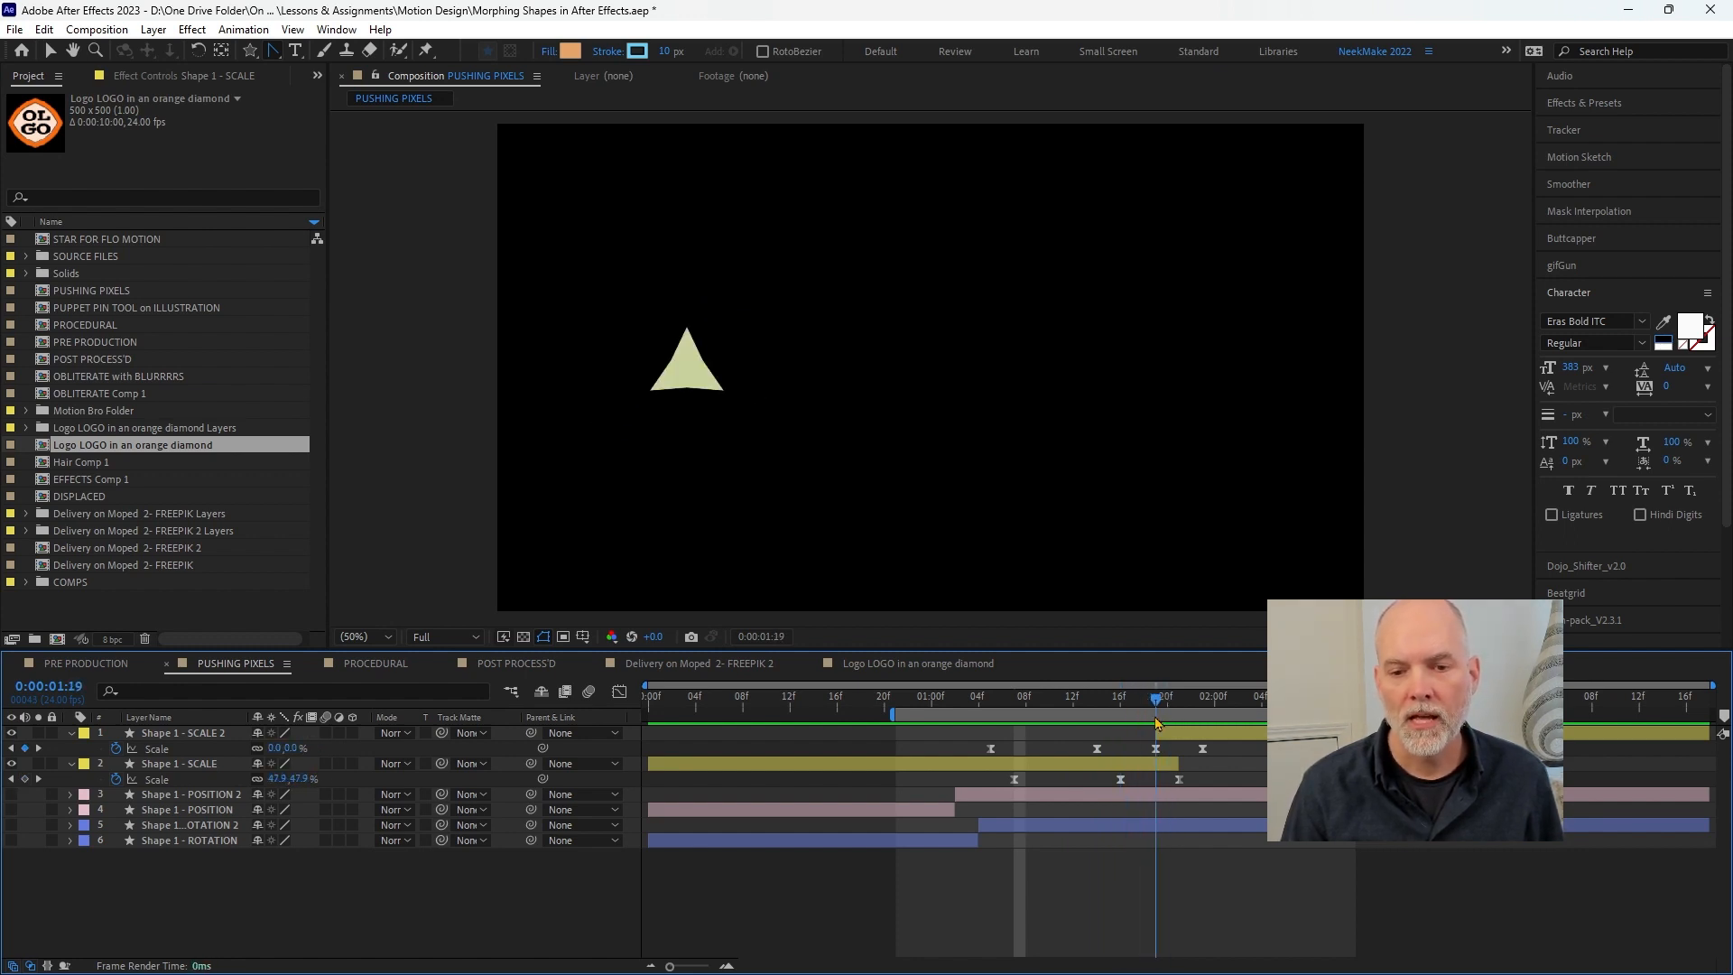
# - Inspect the SCALE 2 layer's keyframes around the cut and replay the scale transition from 0:00:01:06
pyautogui.click(1177, 737)
pyautogui.click(1156, 748)
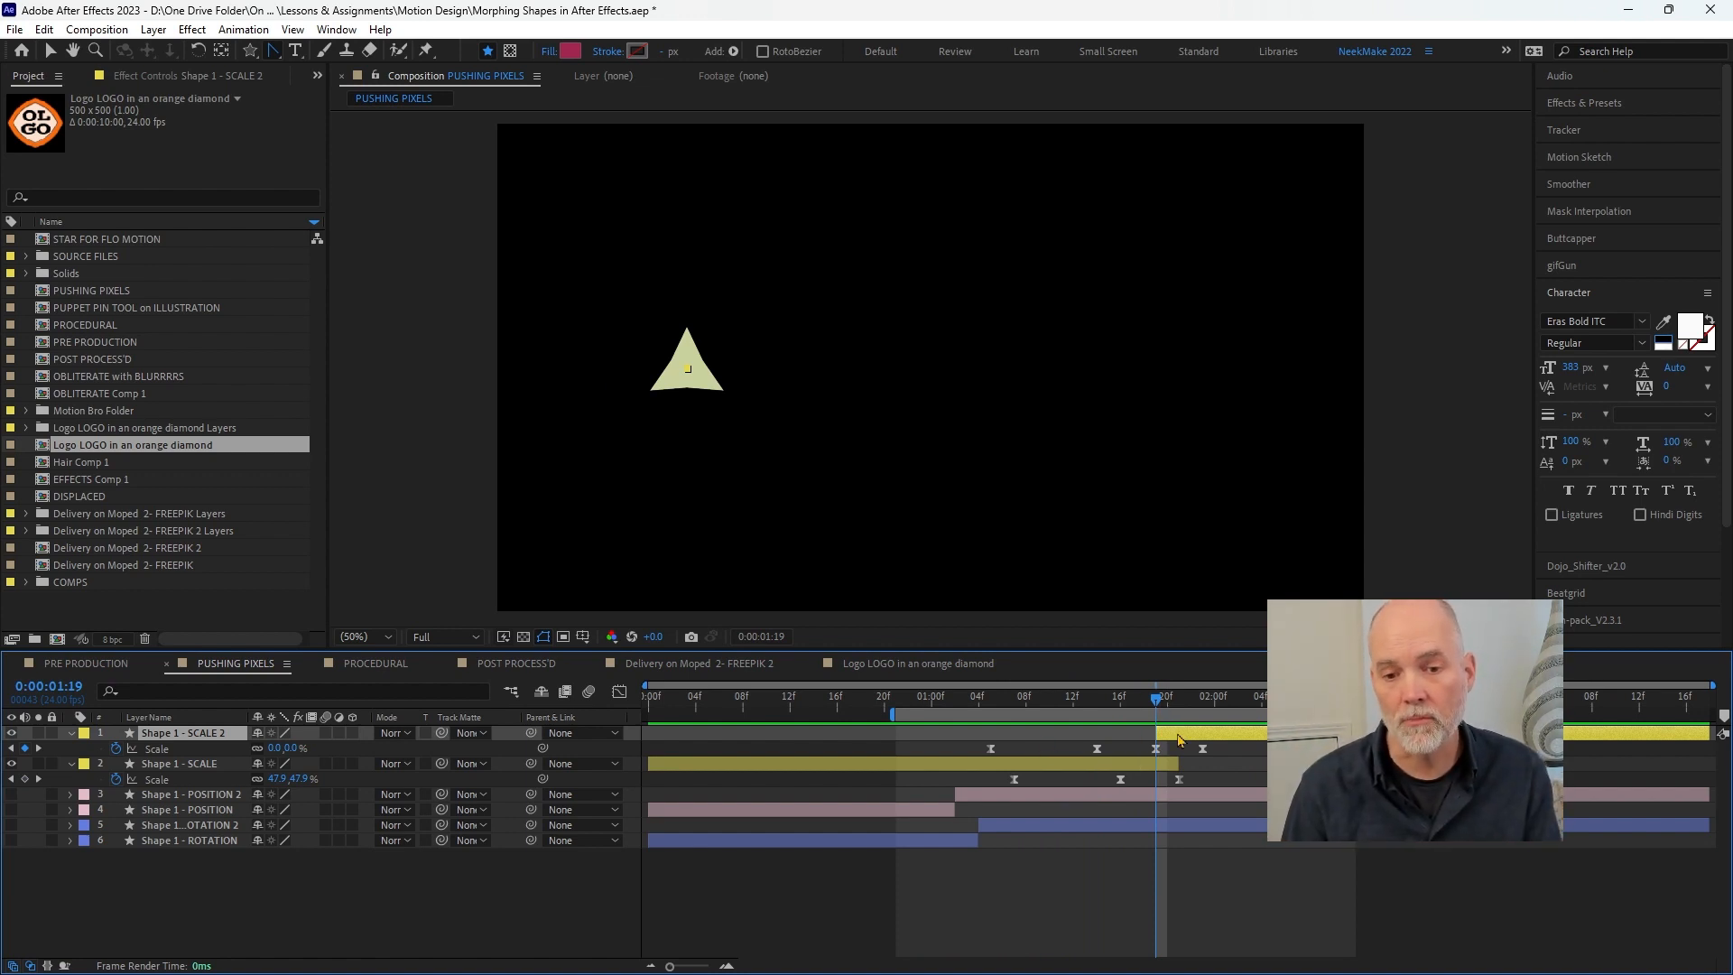
pyautogui.moveTo(1165, 706); pyautogui.dragTo(1203, 715)
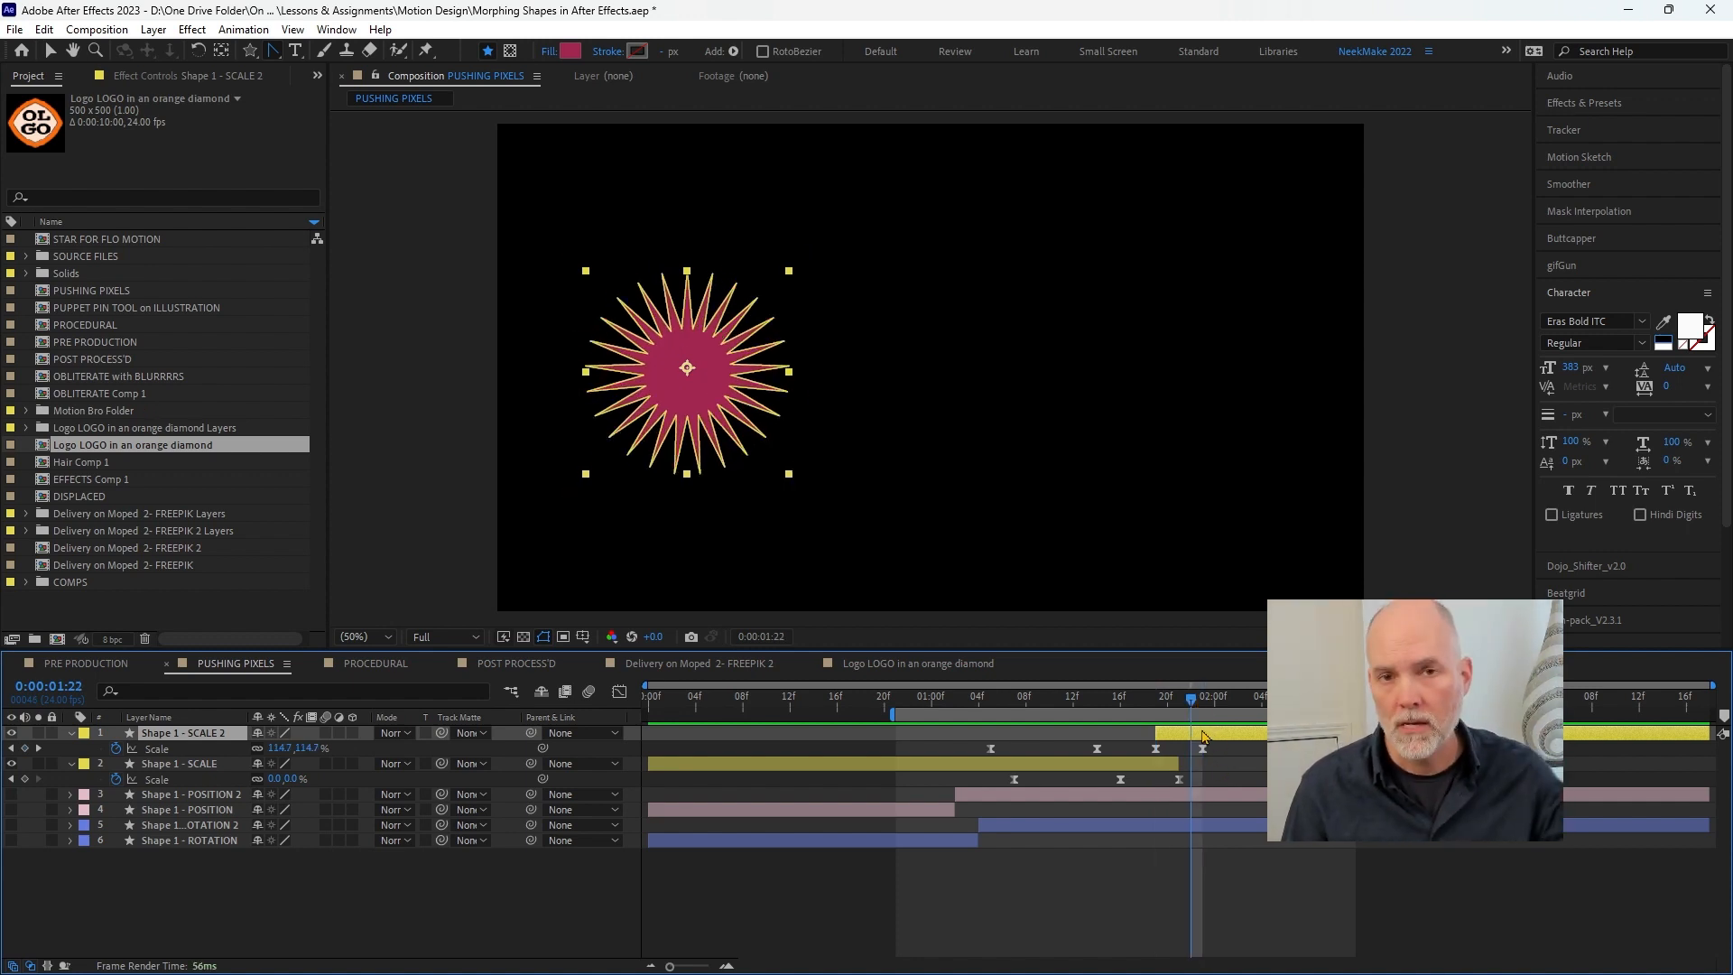
pyautogui.moveTo(1193, 705); pyautogui.dragTo(1002, 700)
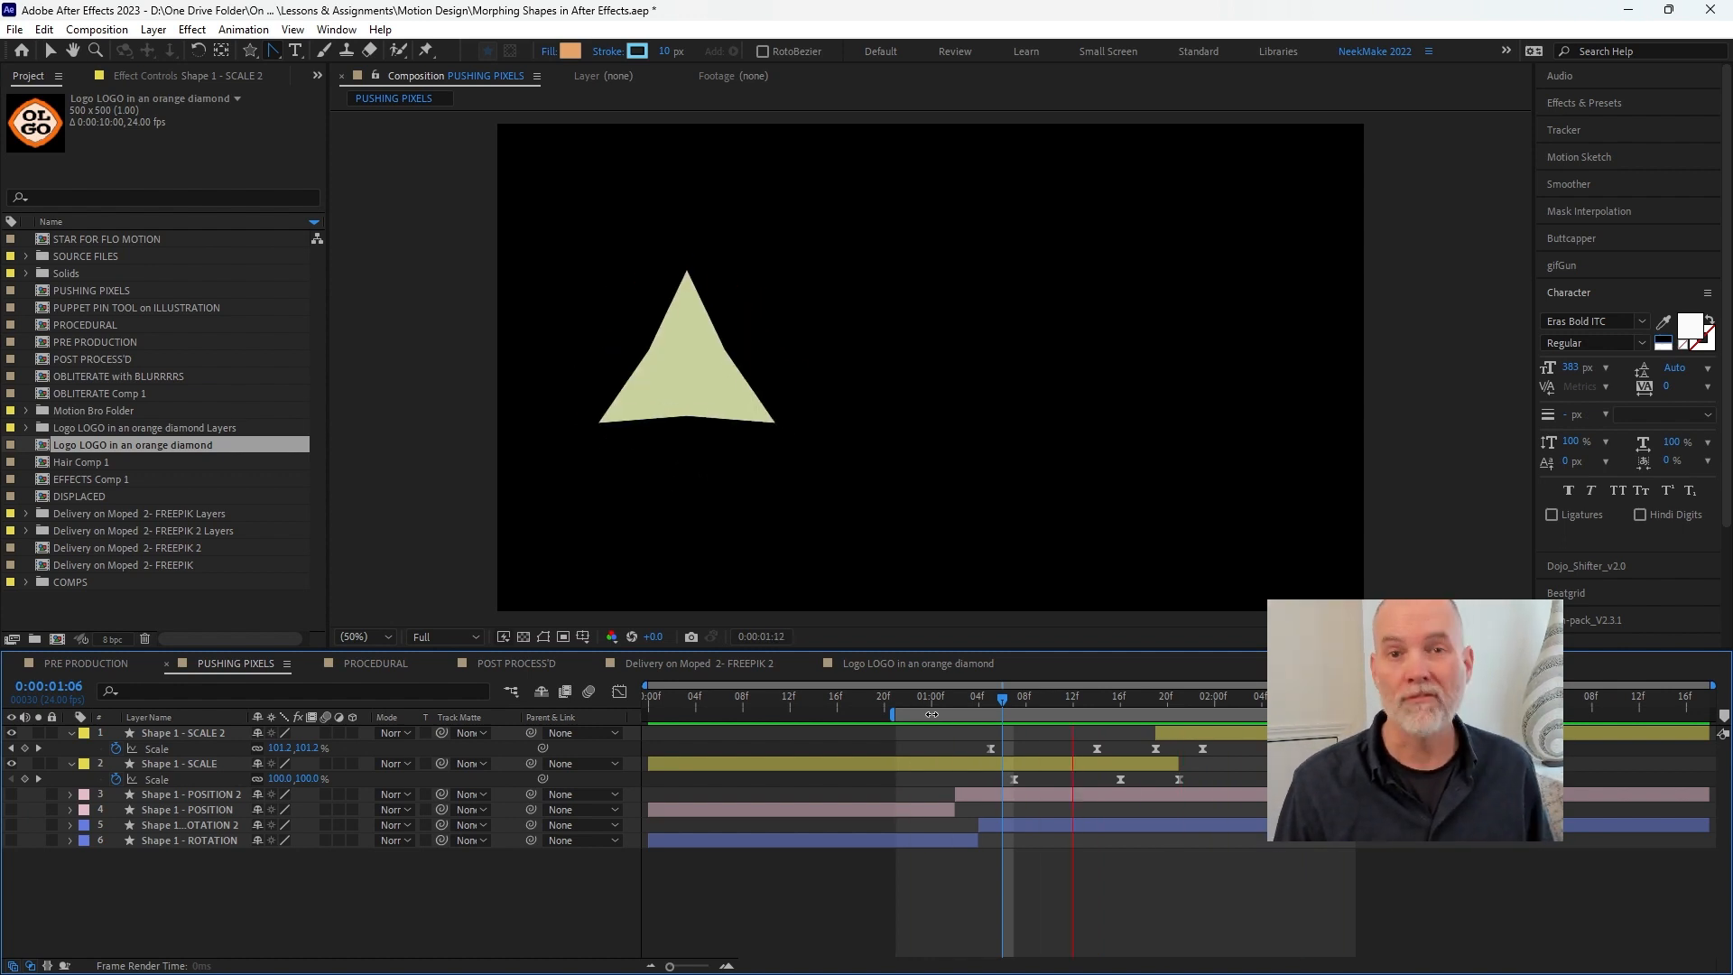
pyautogui.click(934, 695)
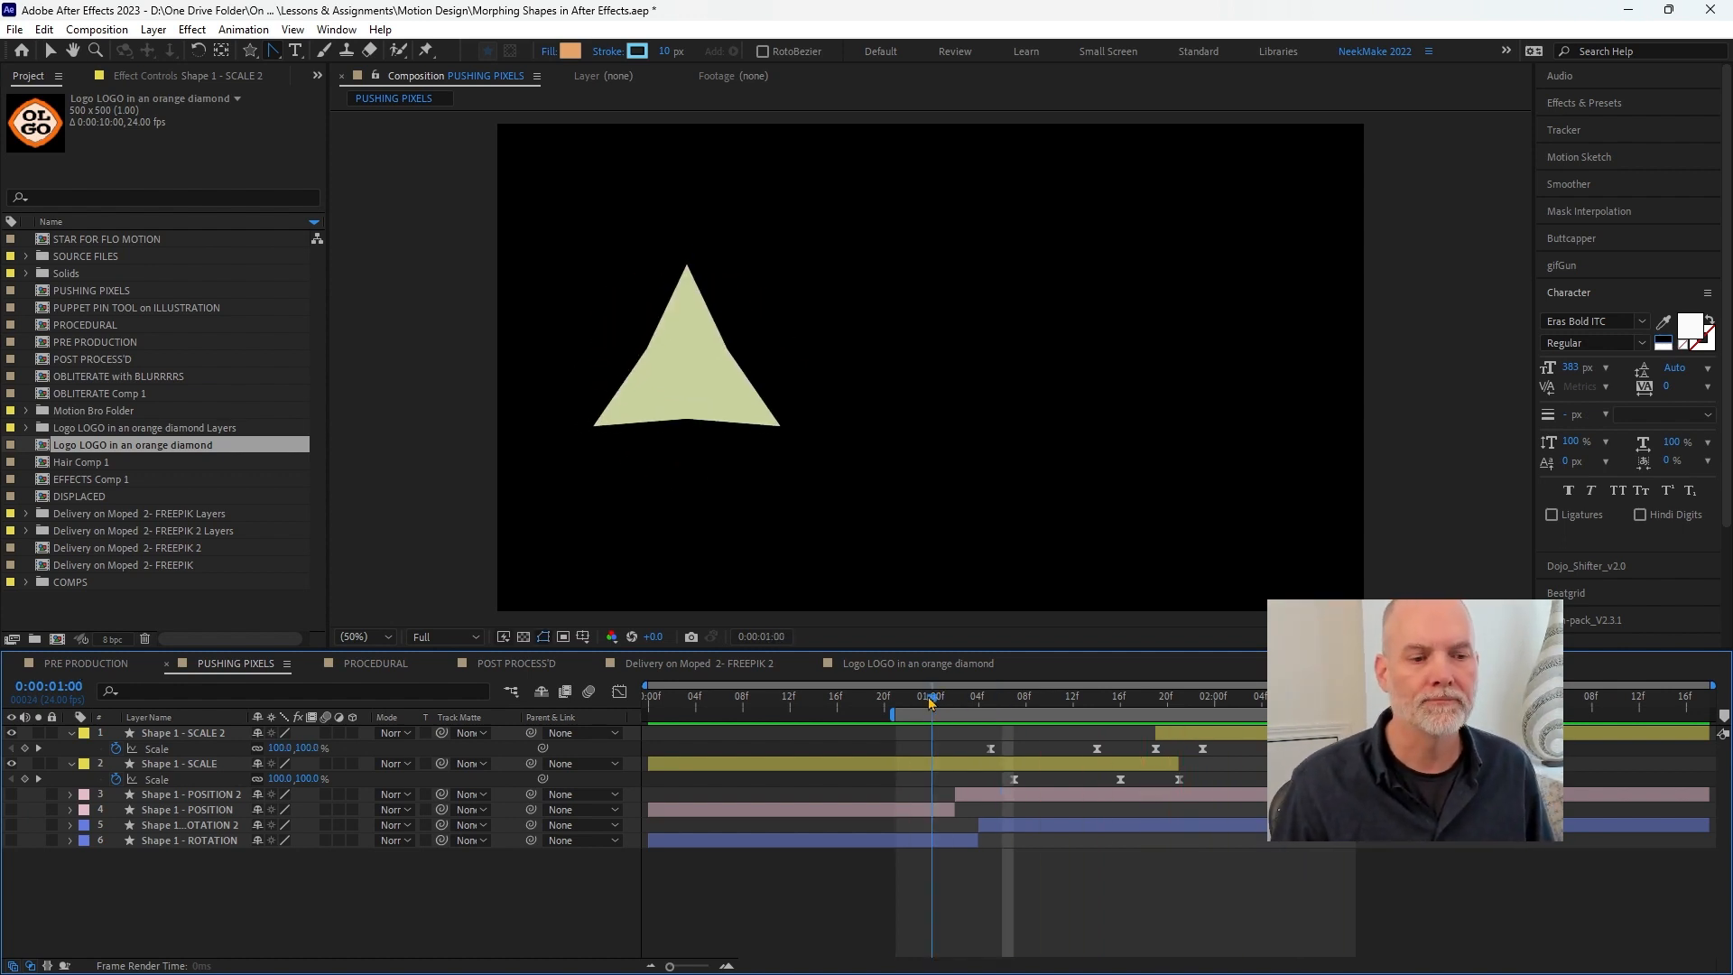
# - Hide both SCALE layers, show both POSITION layers, and preview the position match cut with an earlier work area start
pyautogui.click(11, 764)
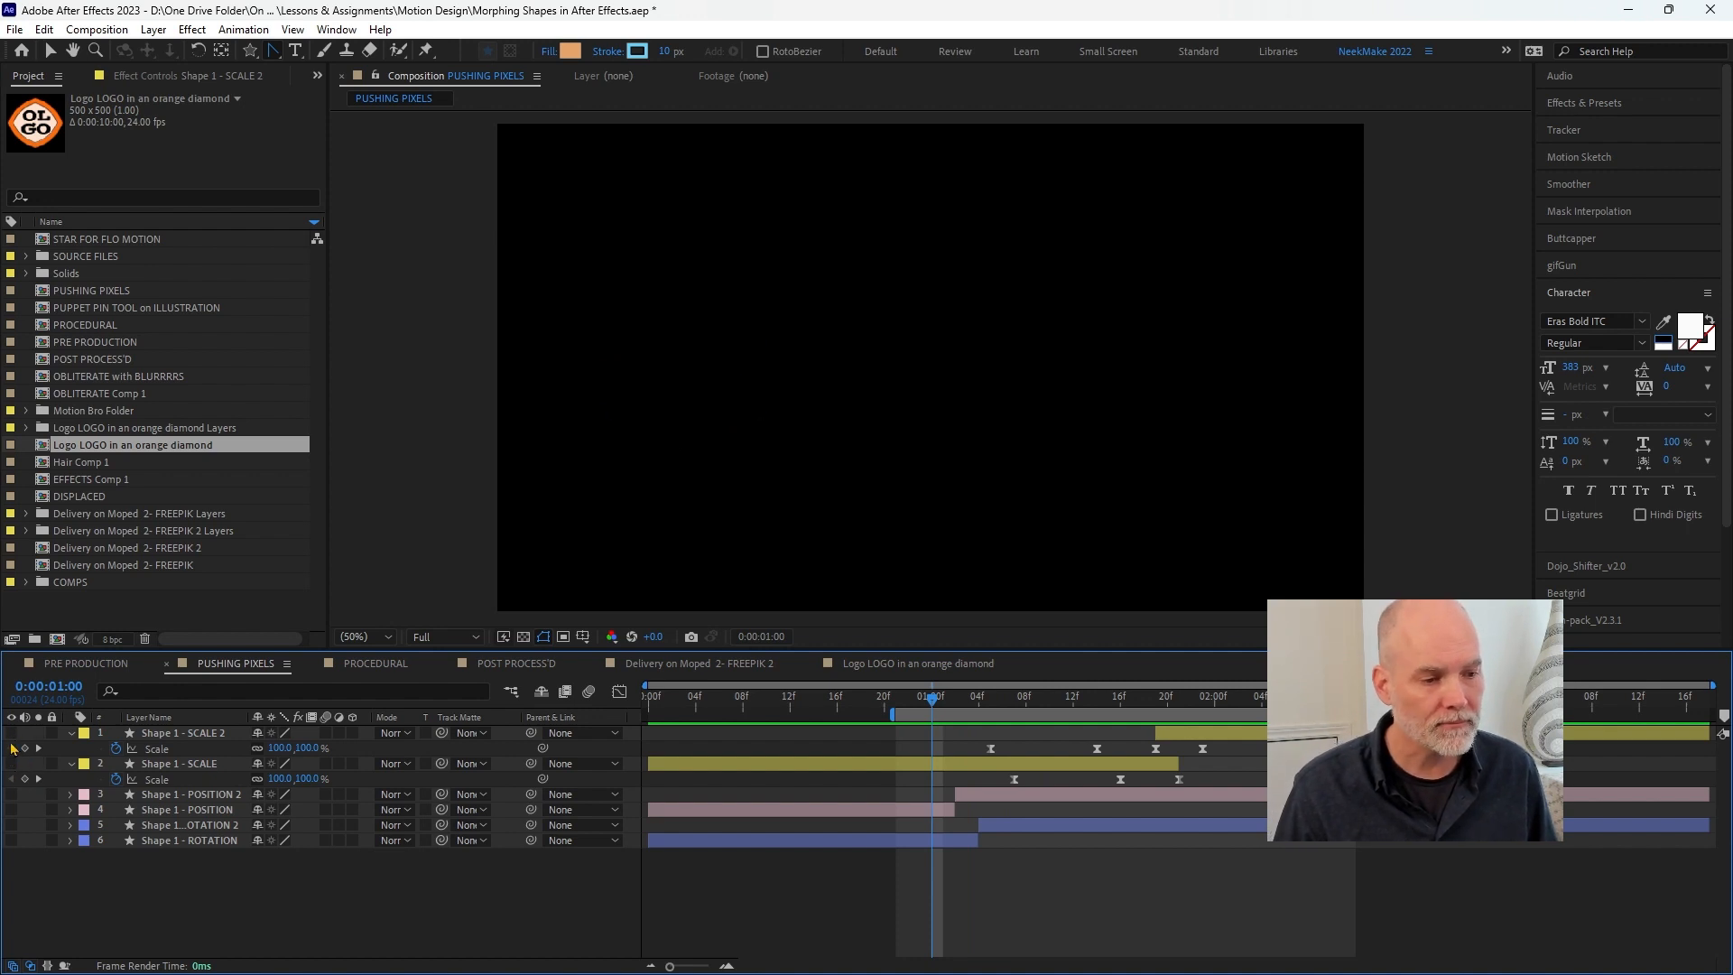
pyautogui.click(12, 811)
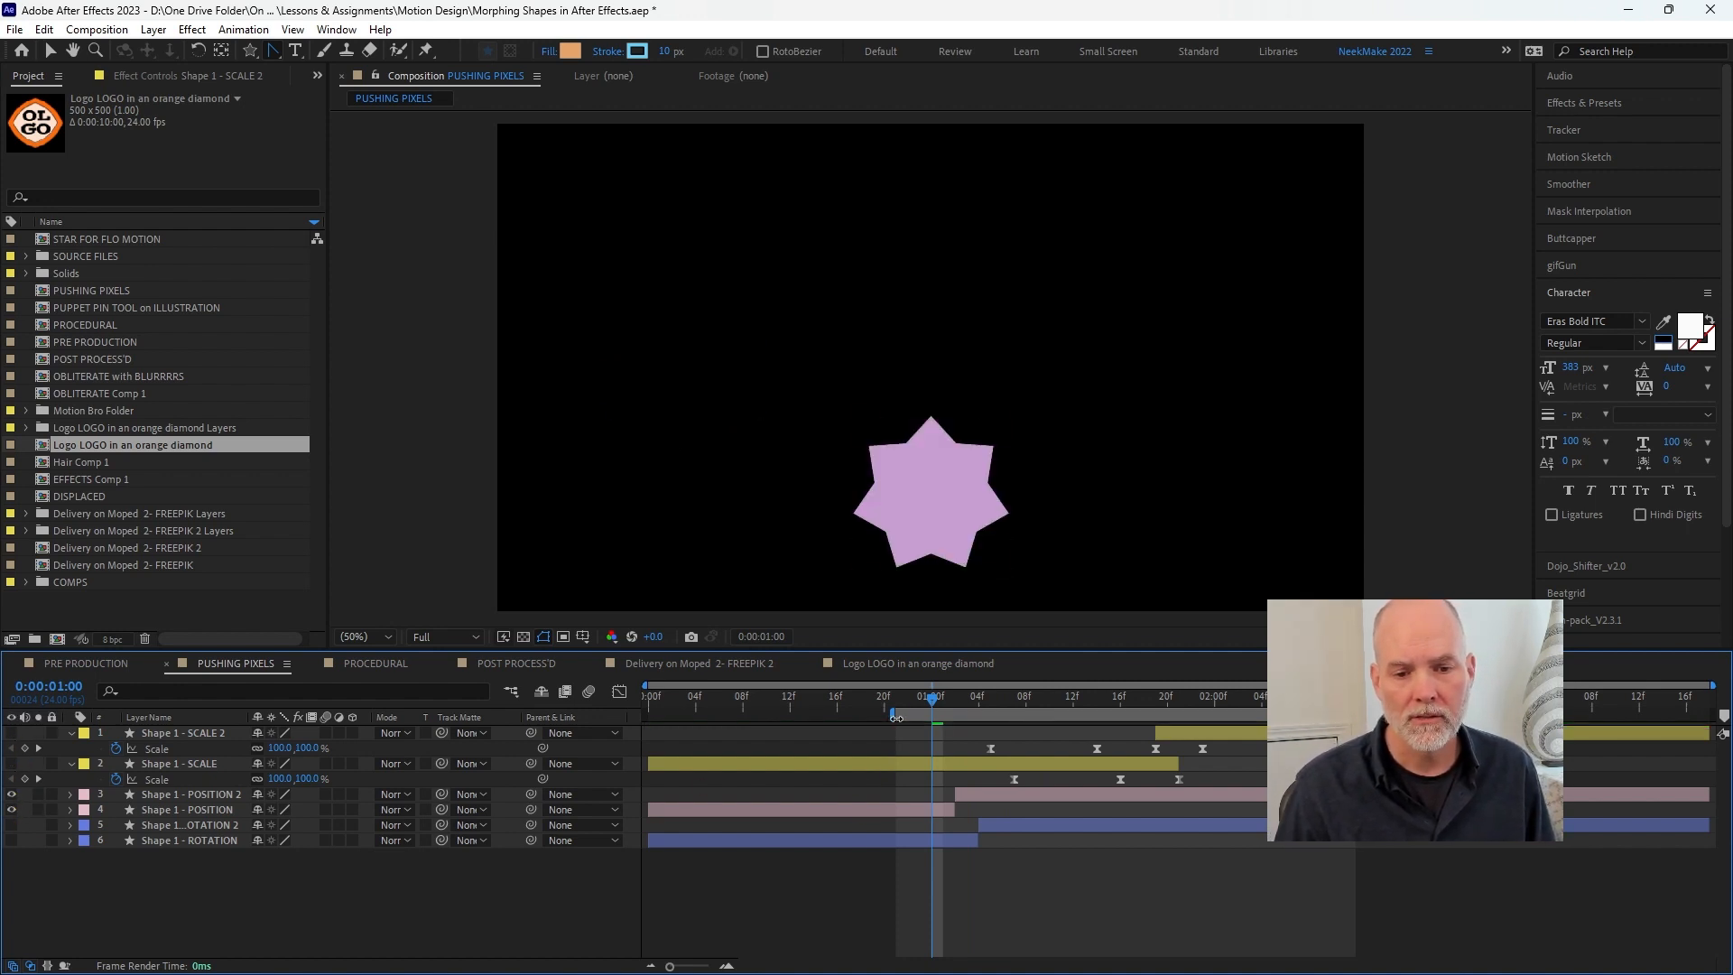
pyautogui.moveTo(896, 717); pyautogui.dragTo(790, 719)
pyautogui.press('space')
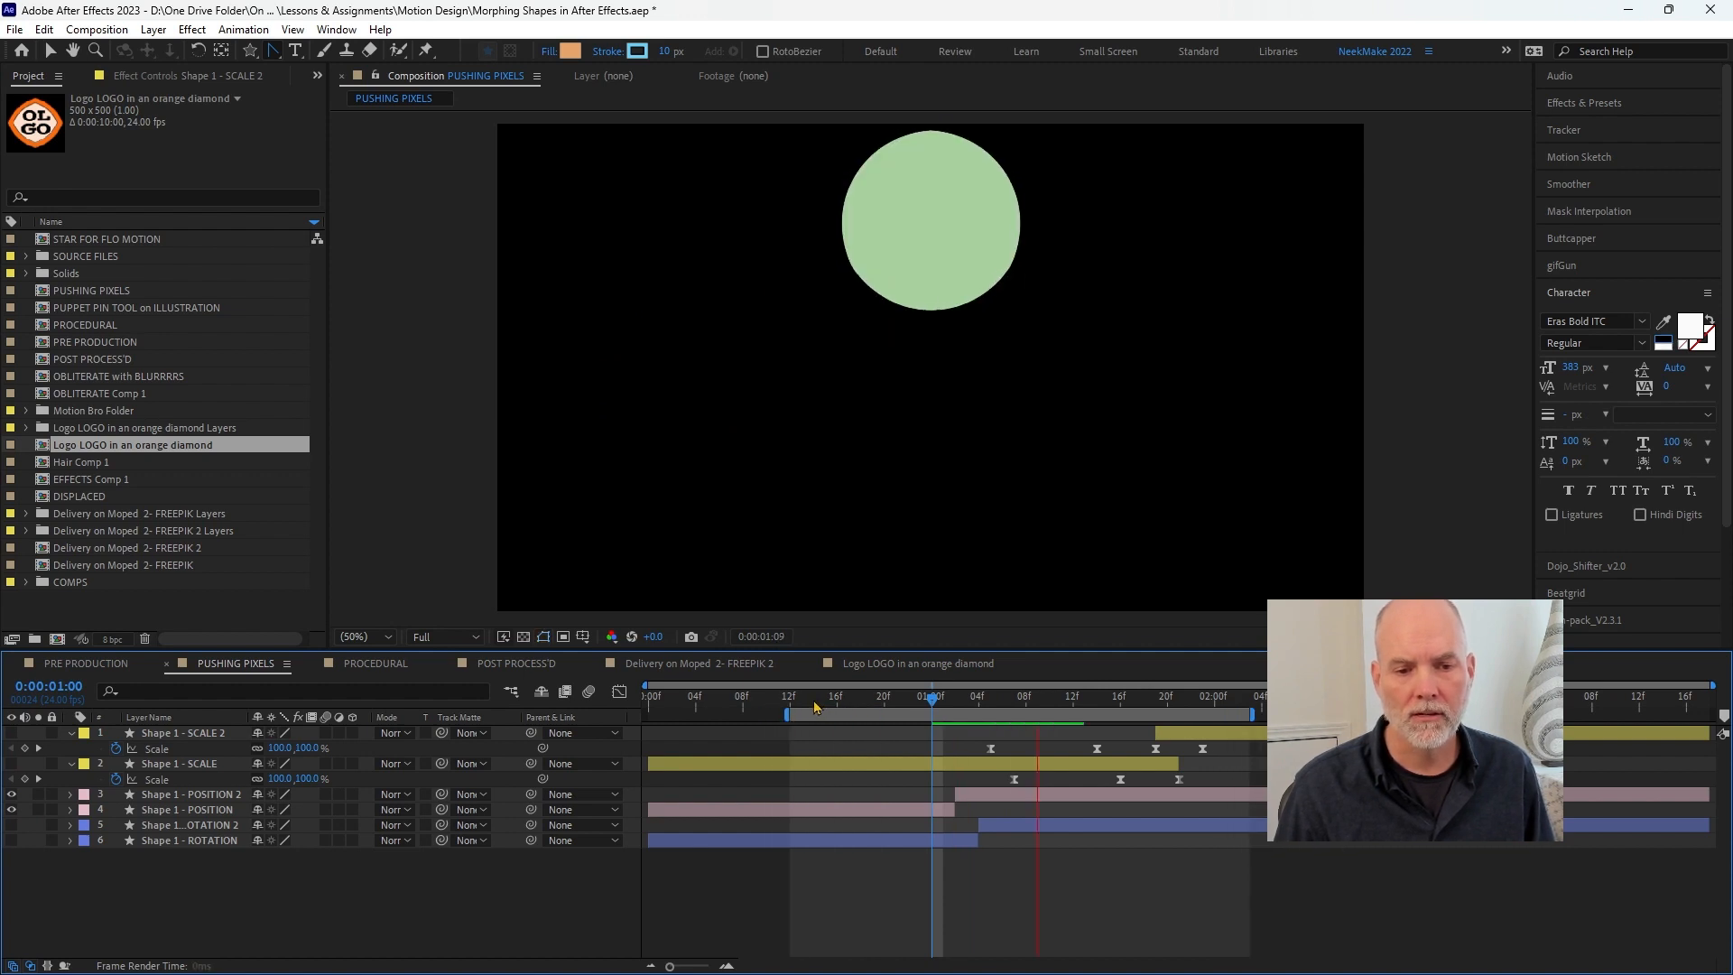
pyautogui.press('space')
# - Extend the work area at both ends so it starts at about 0:00:00:04 and covers the whole position move
pyautogui.moveTo(784, 716); pyautogui.dragTo(701, 716)
pyautogui.click(780, 699)
pyautogui.press('space')
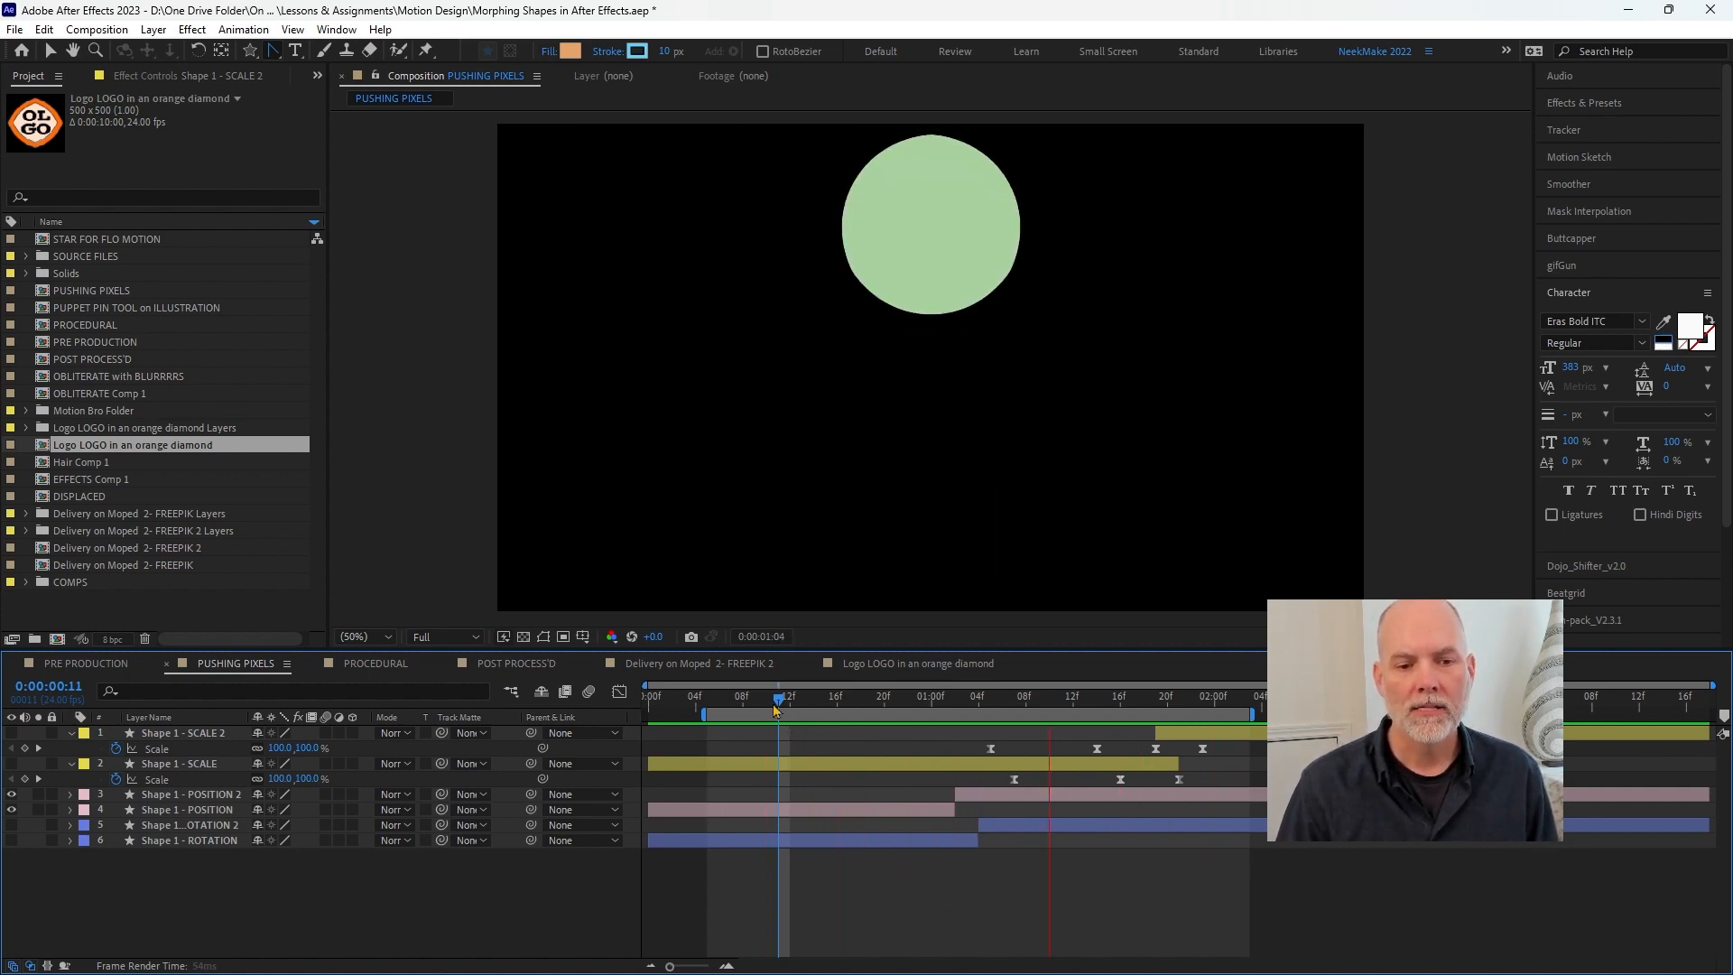
pyautogui.press('space')
pyautogui.moveTo(1256, 717); pyautogui.dragTo(1383, 717)
pyautogui.moveTo(737, 712); pyautogui.dragTo(721, 707)
pyautogui.click(709, 697)
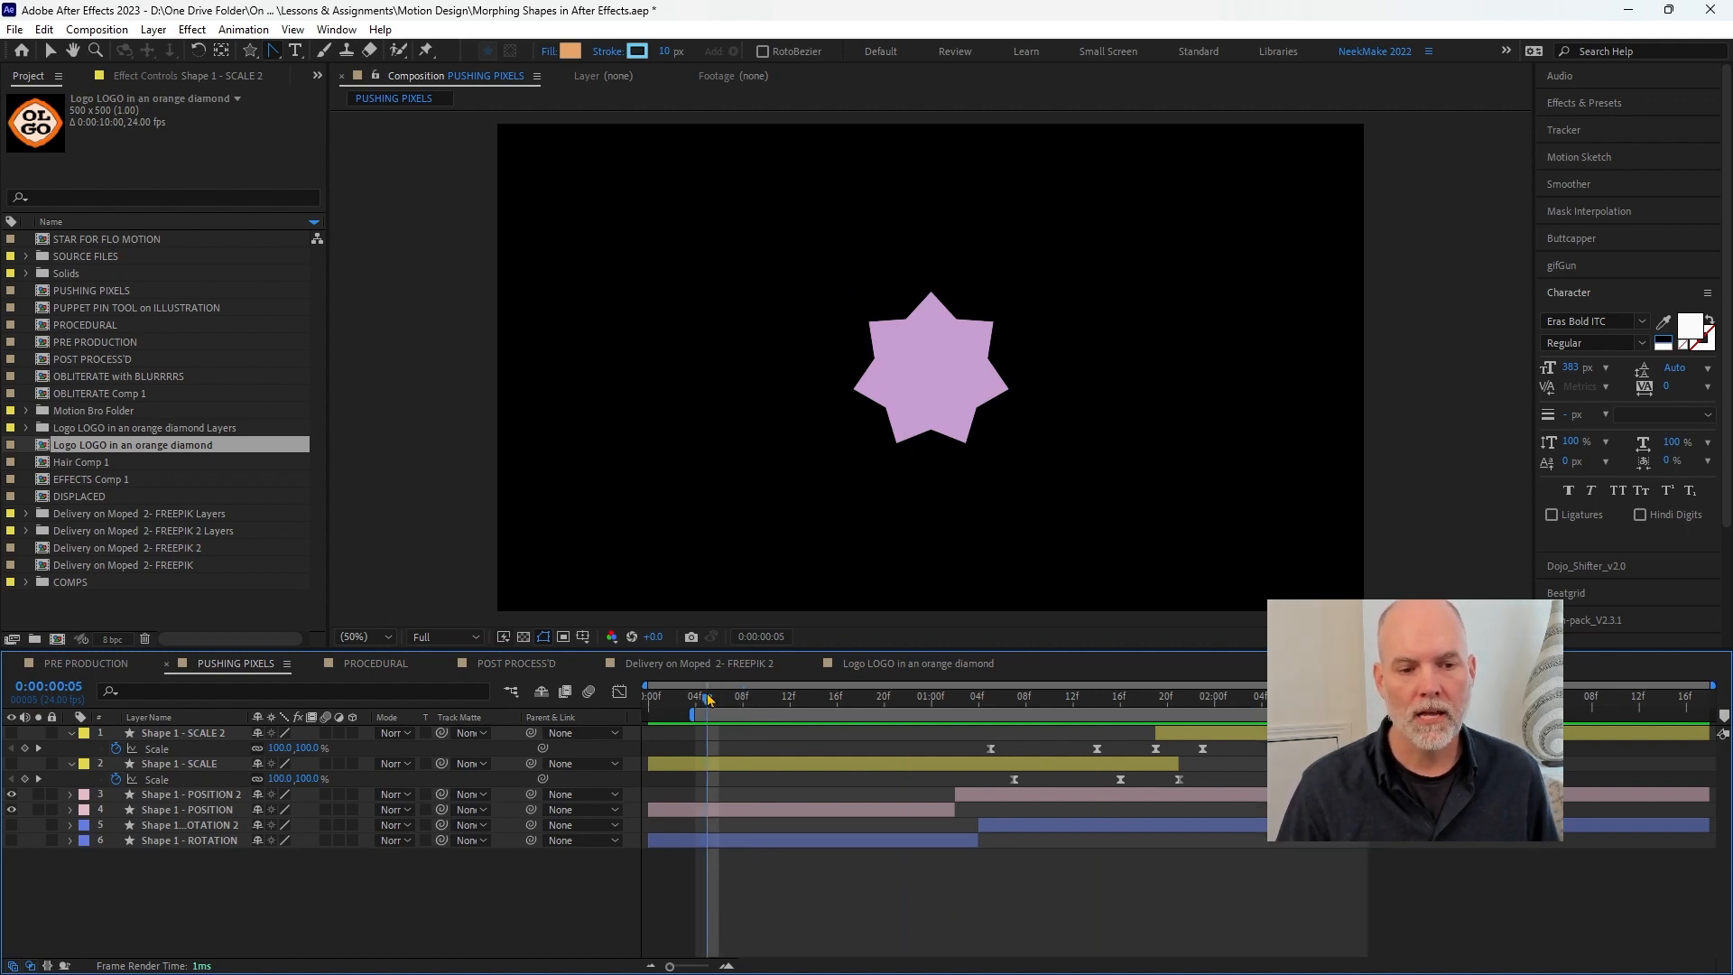
# - Play the position match cut from star to circle and scrub across the cut to 0:00:01:03
pyautogui.press('space')
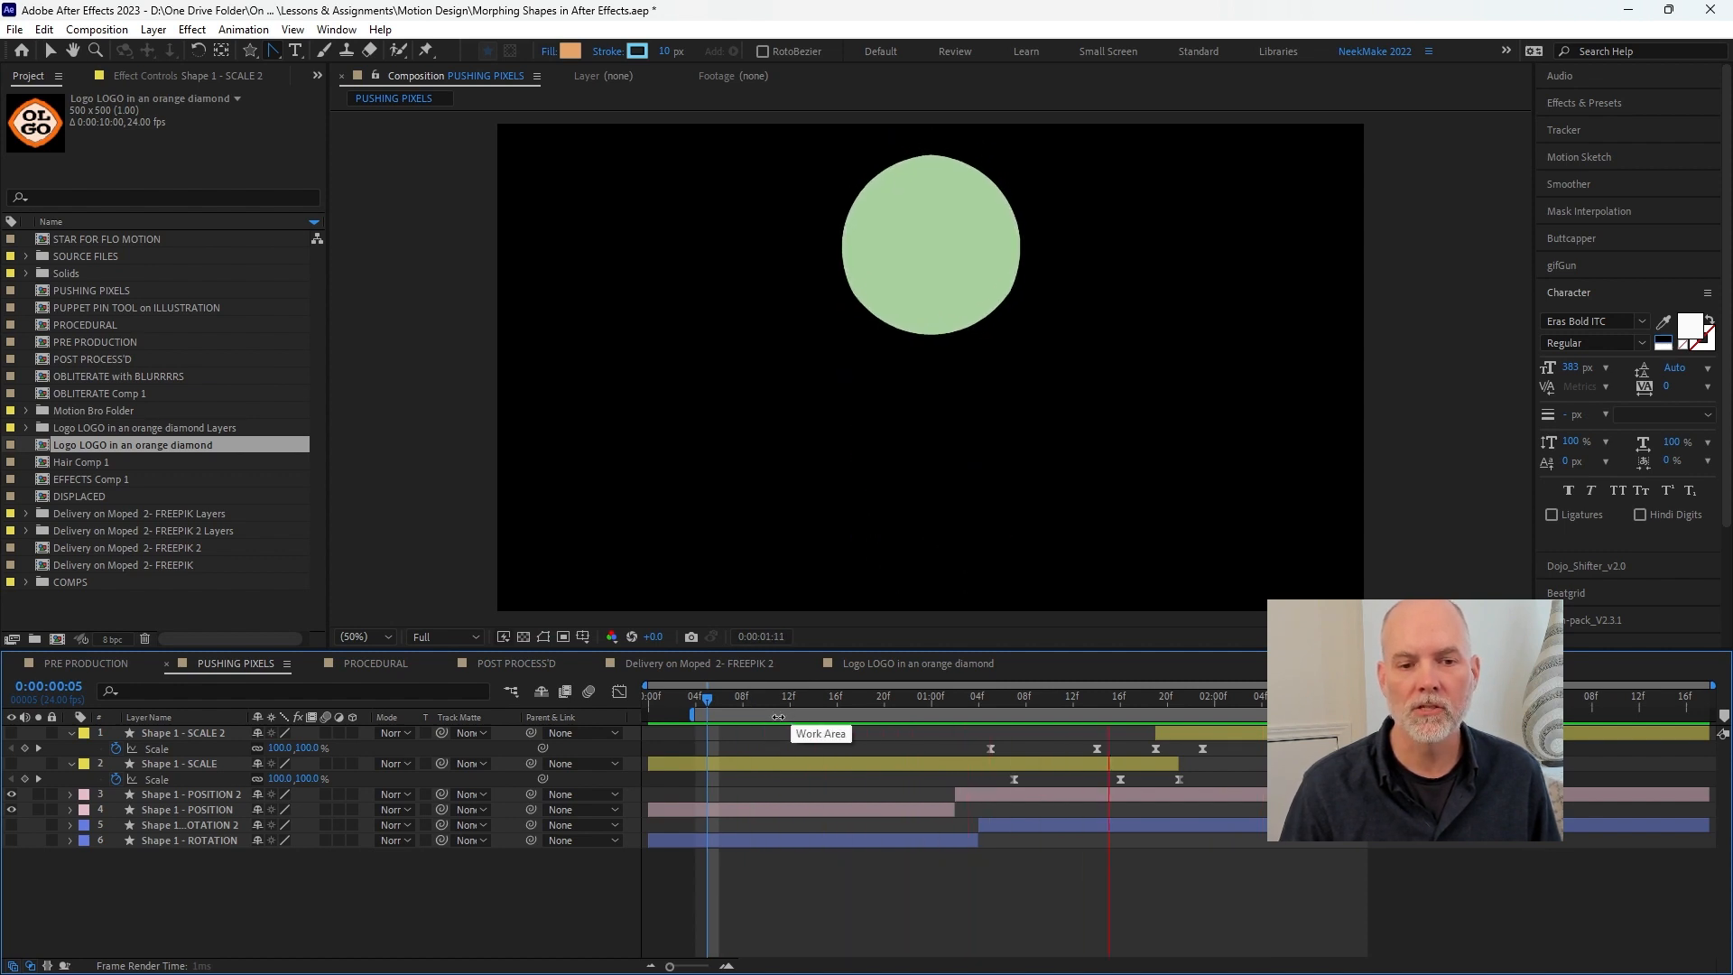
pyautogui.moveTo(821, 705); pyautogui.dragTo(720, 708)
pyautogui.press('space')
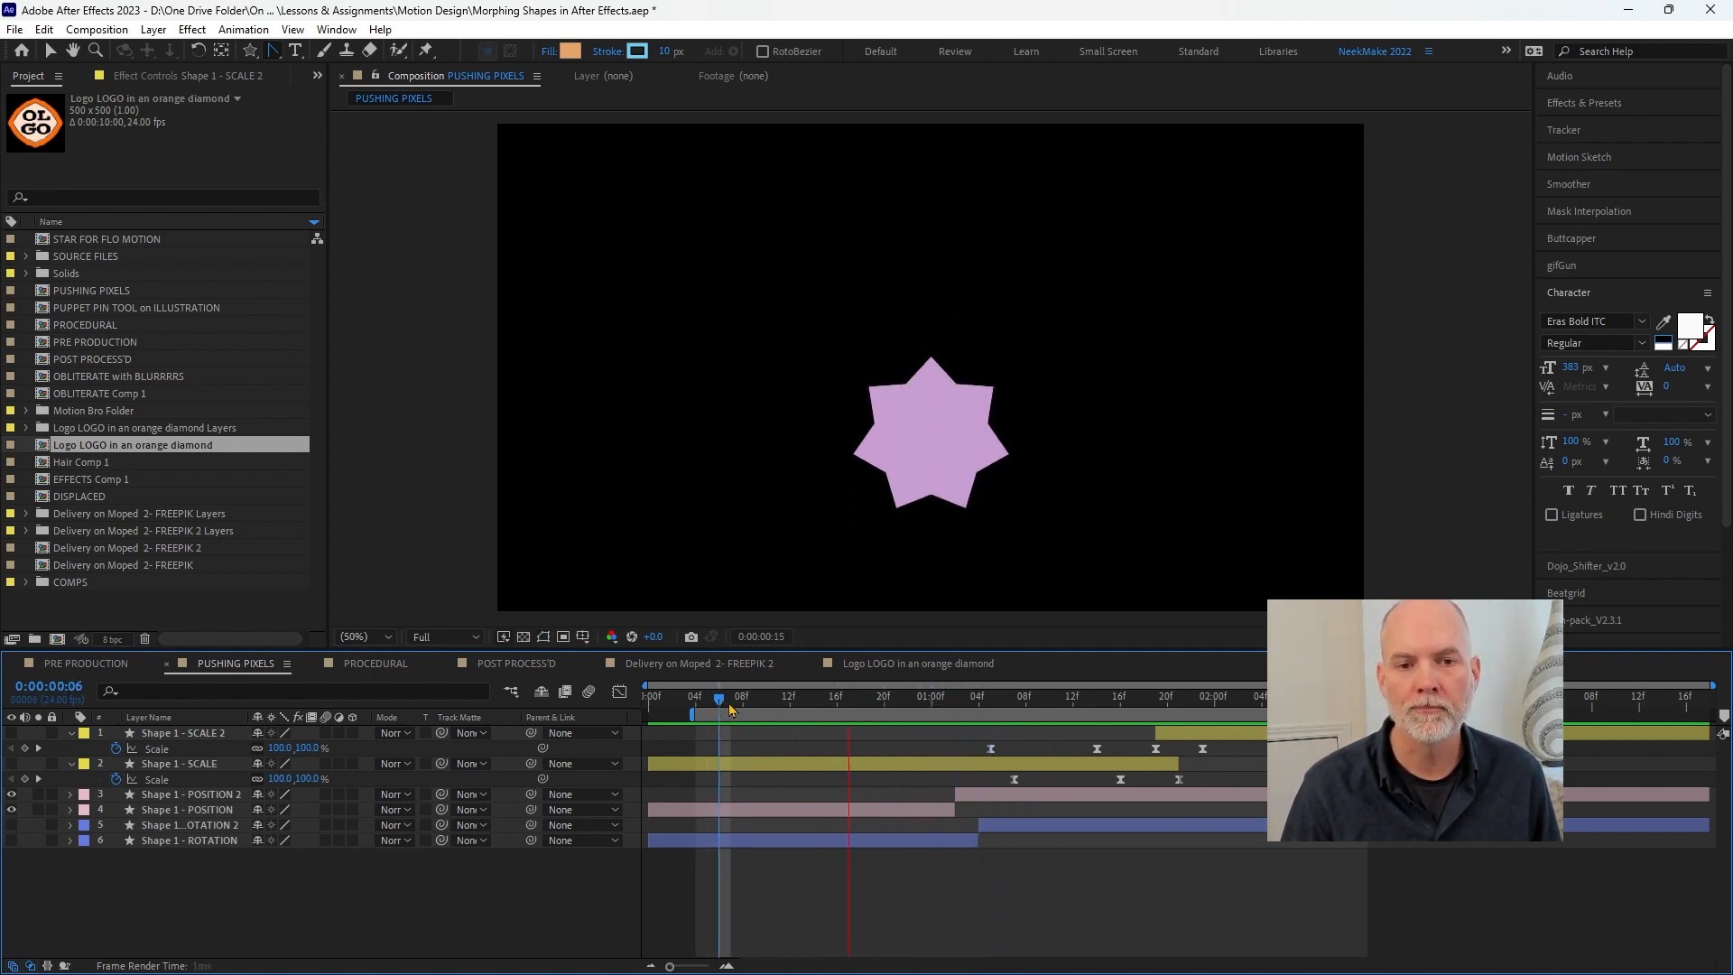
pyautogui.moveTo(935, 702); pyautogui.dragTo(969, 719)
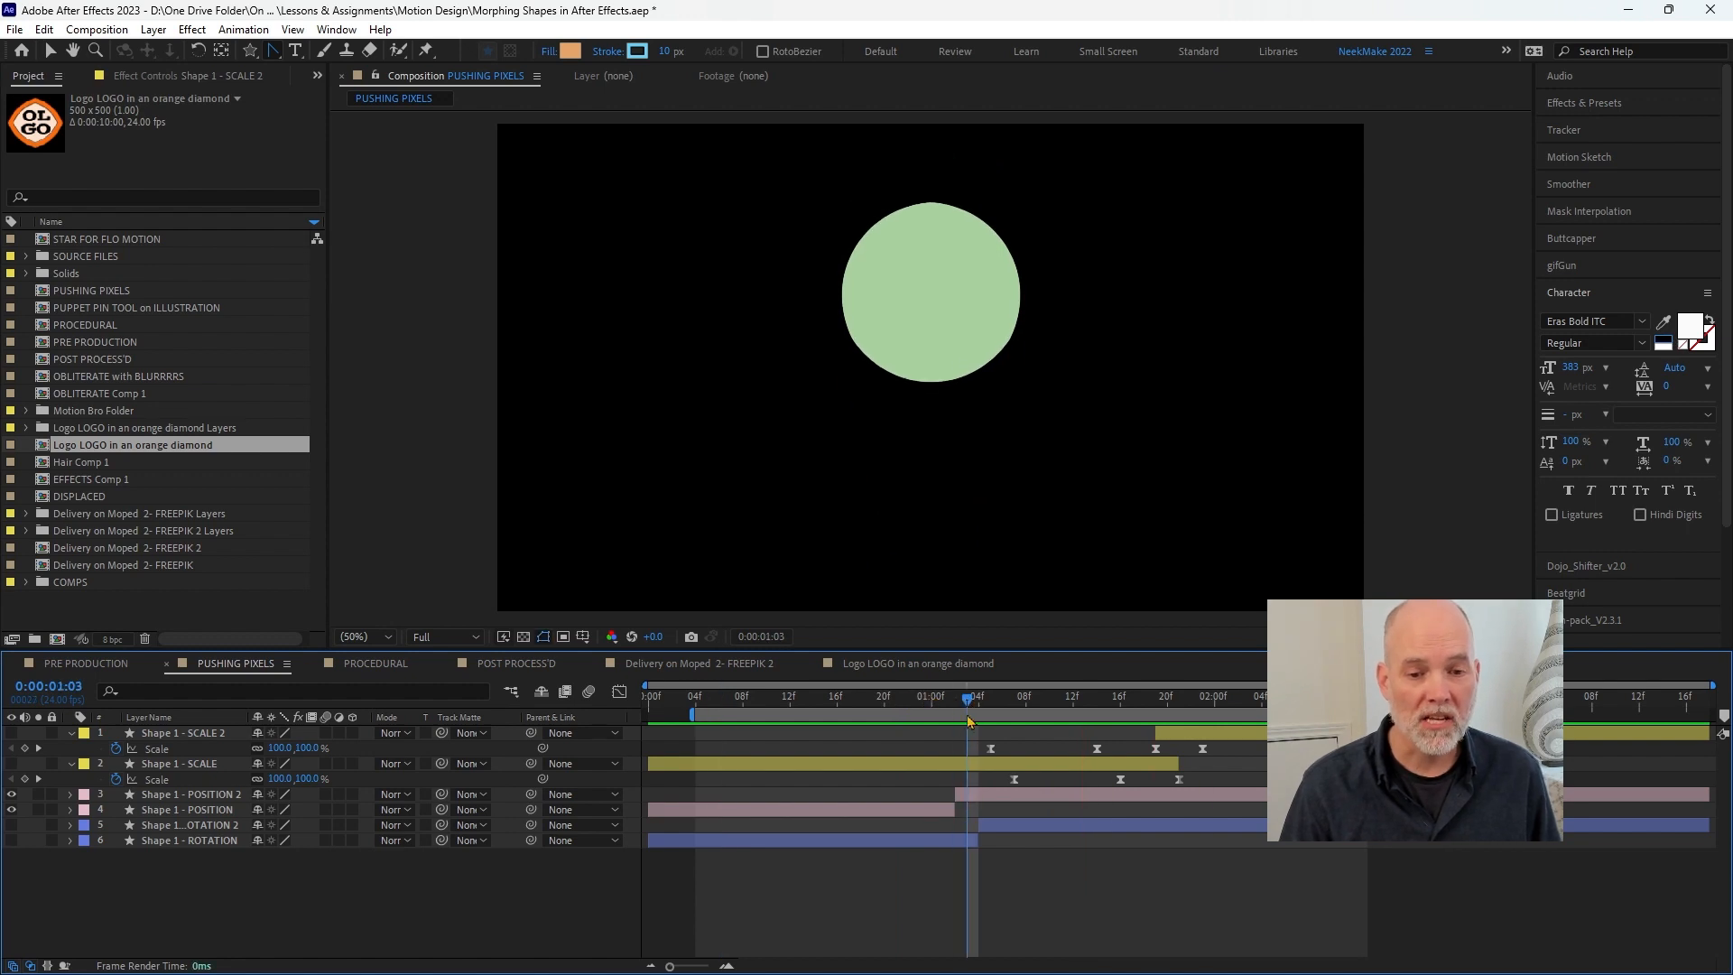
# - Collapse the SCALE layers and reveal the Position keyframes of both POSITION layers
pyautogui.click(69, 764)
pyautogui.click(70, 733)
pyautogui.click(162, 779)
pyautogui.keyDown('shift'); pyautogui.click(157, 765); pyautogui.keyUp('shift')
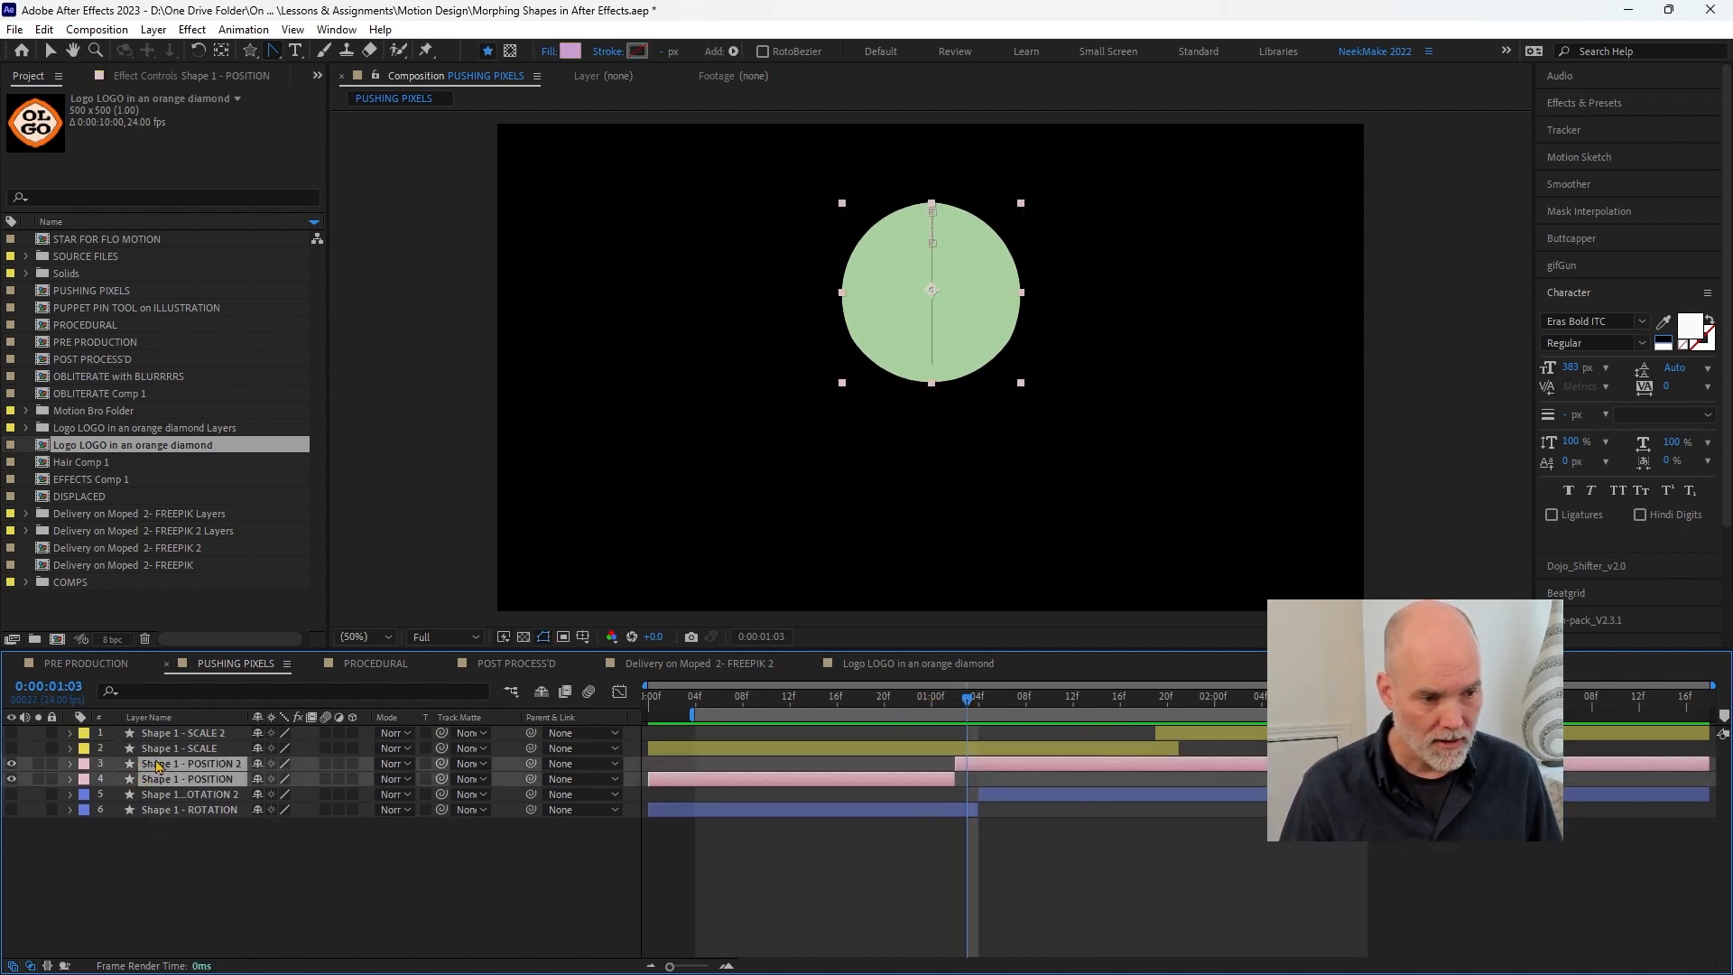
pyautogui.press('p')
pyautogui.moveTo(974, 774); pyautogui.dragTo(1092, 817)
# - Move the second Position keyframe of both POSITION layers earlier to 0:00:01:00
pyautogui.moveTo(908, 775); pyautogui.dragTo(944, 812)
pyautogui.moveTo(900, 701); pyautogui.dragTo(741, 690)
pyautogui.press('space')
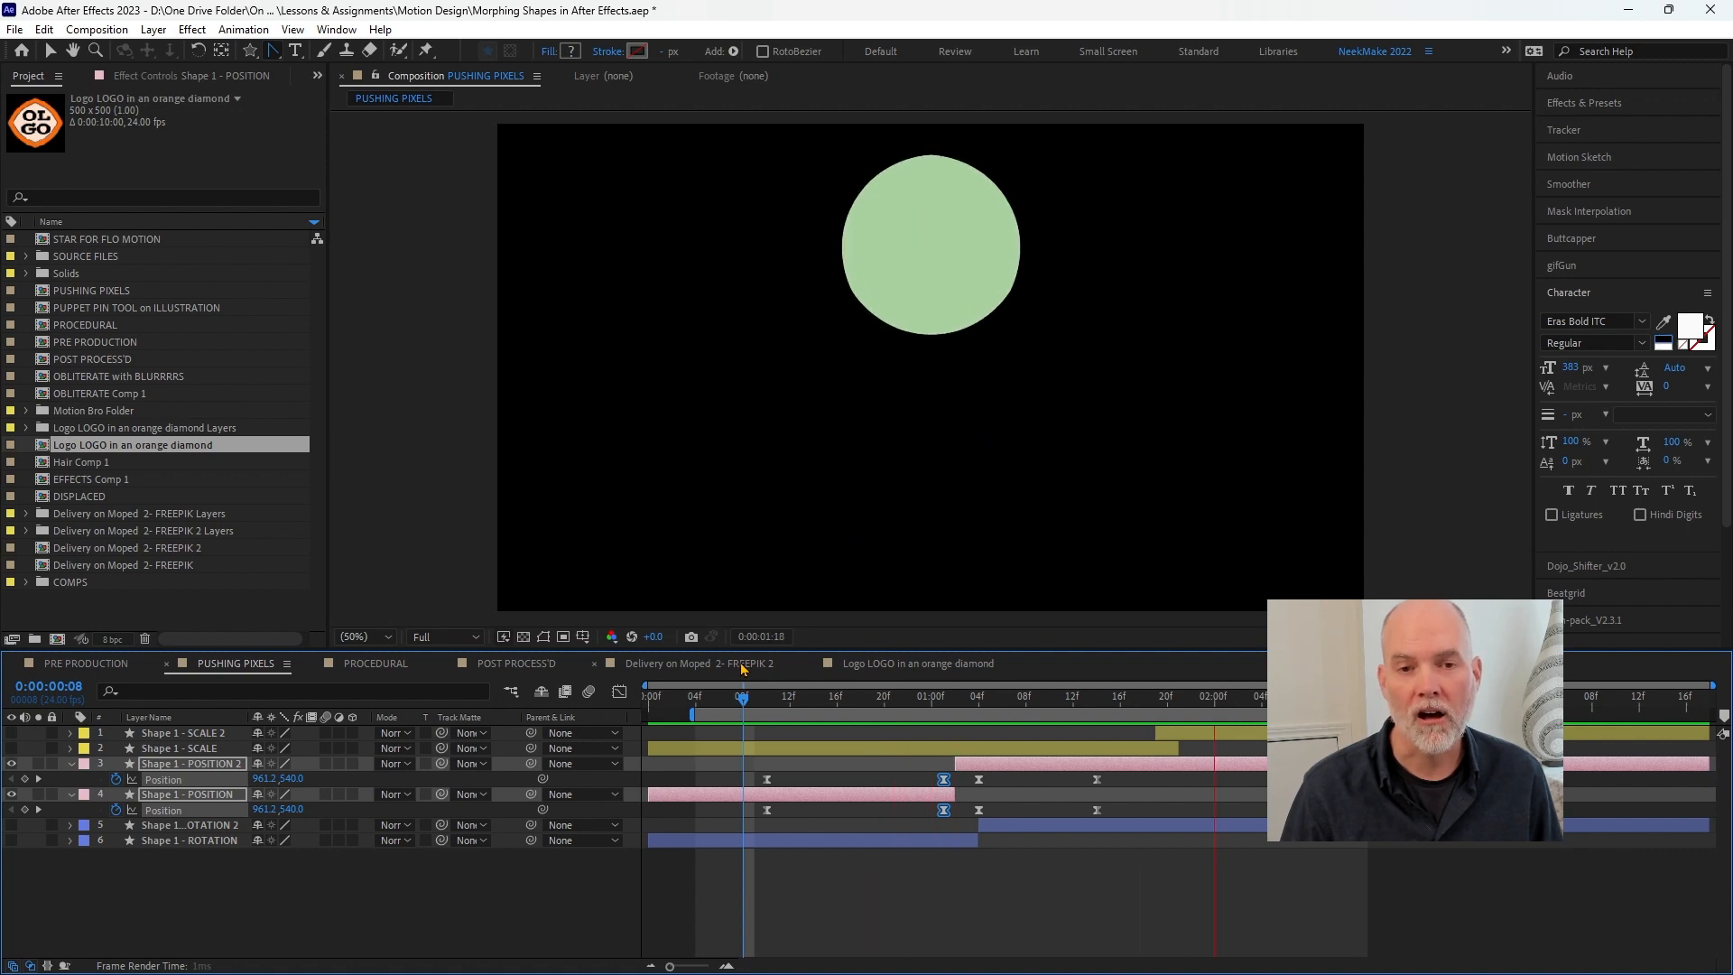
pyautogui.click(921, 701)
pyautogui.moveTo(939, 708)
pyautogui.mouseDown()
pyautogui.moveTo(979, 707)
pyautogui.moveTo(958, 705)
pyautogui.mouseUp()
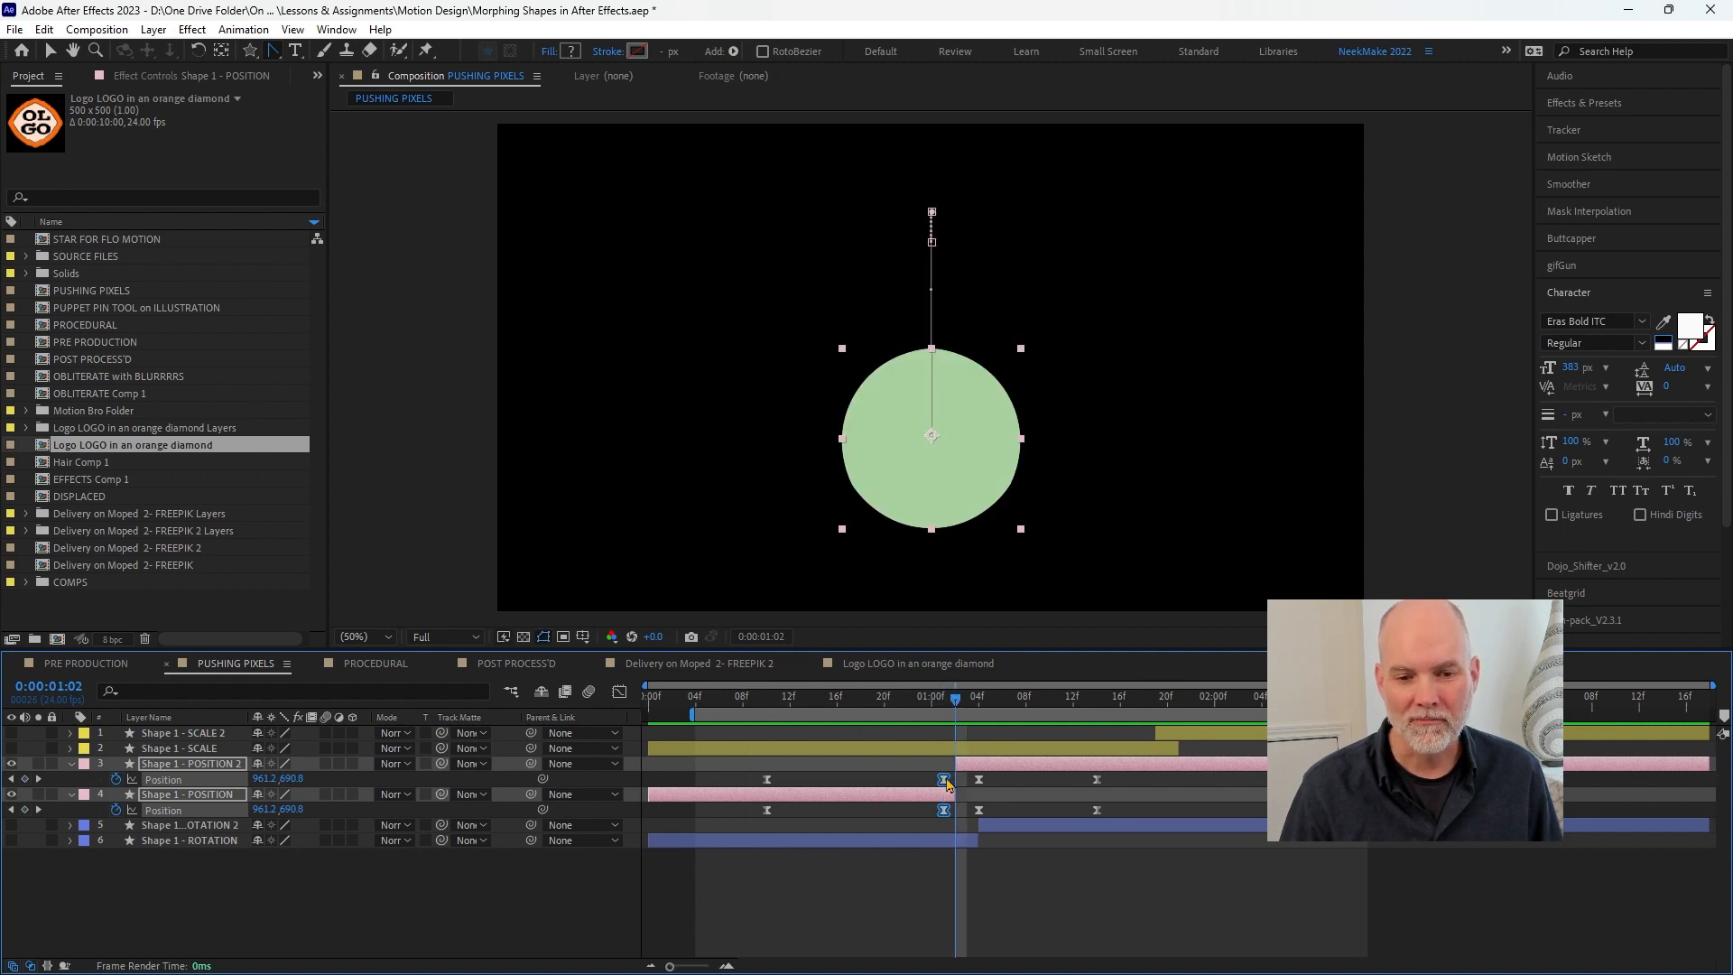
pyautogui.moveTo(945, 782); pyautogui.dragTo(933, 782)
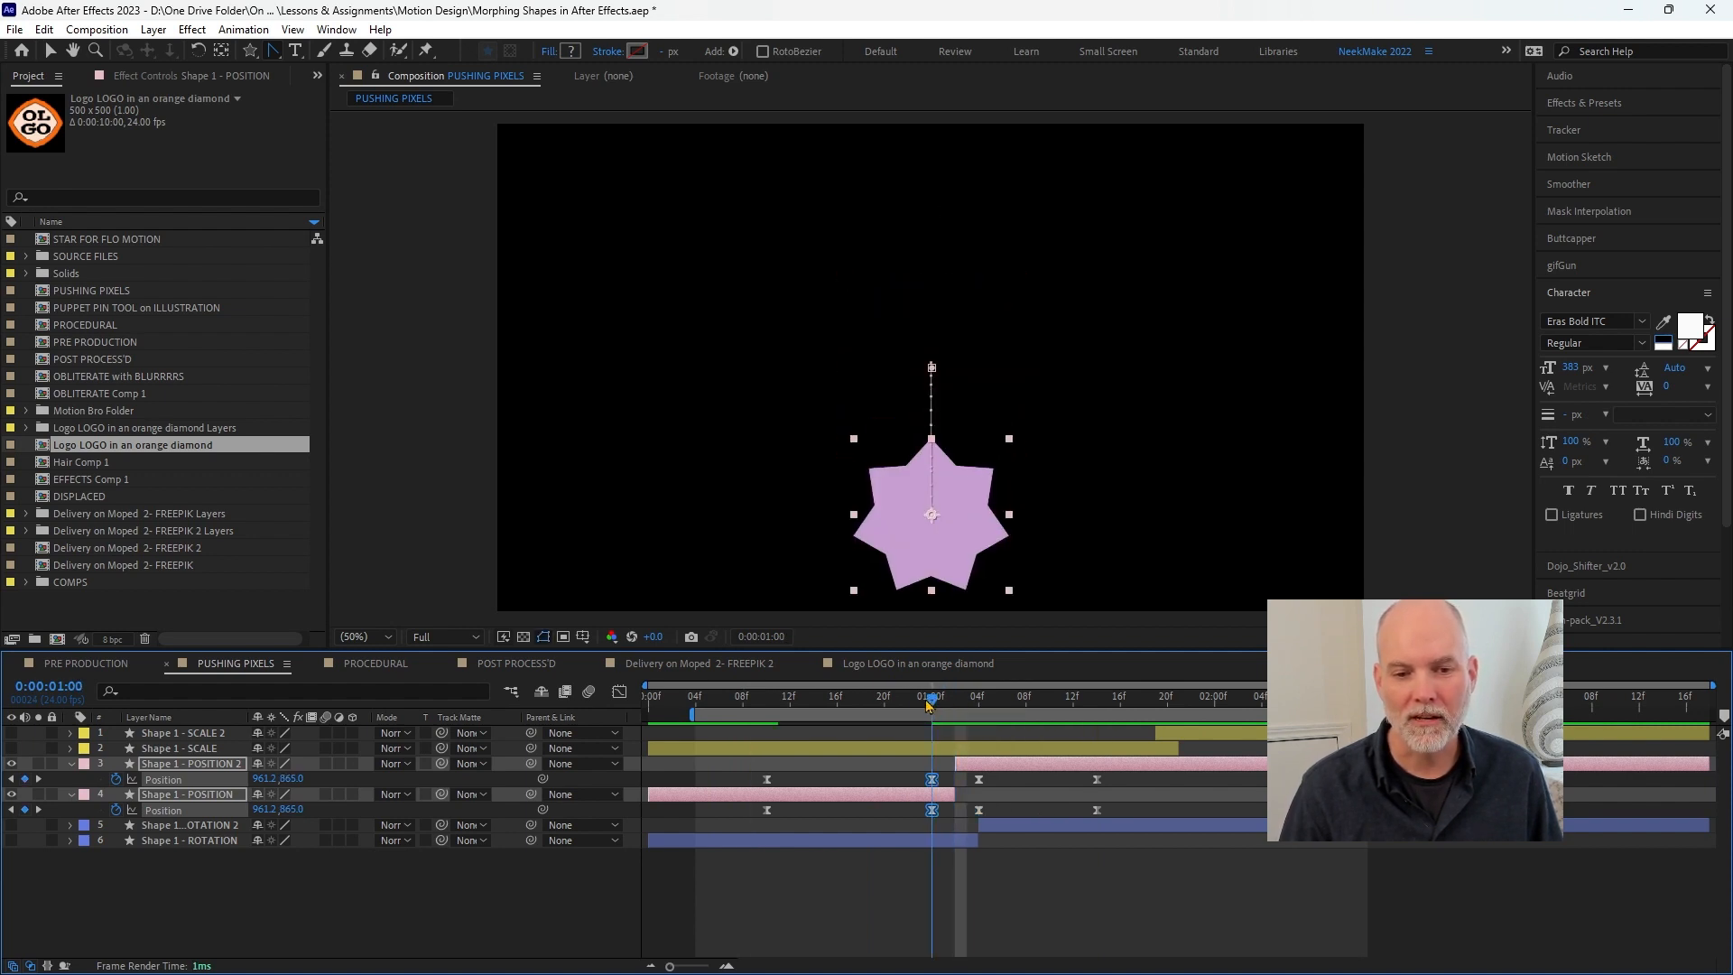
# - Preview the retimed position match cut between the star and the circle
pyautogui.click(950, 710)
pyautogui.moveTo(952, 709); pyautogui.dragTo(846, 705)
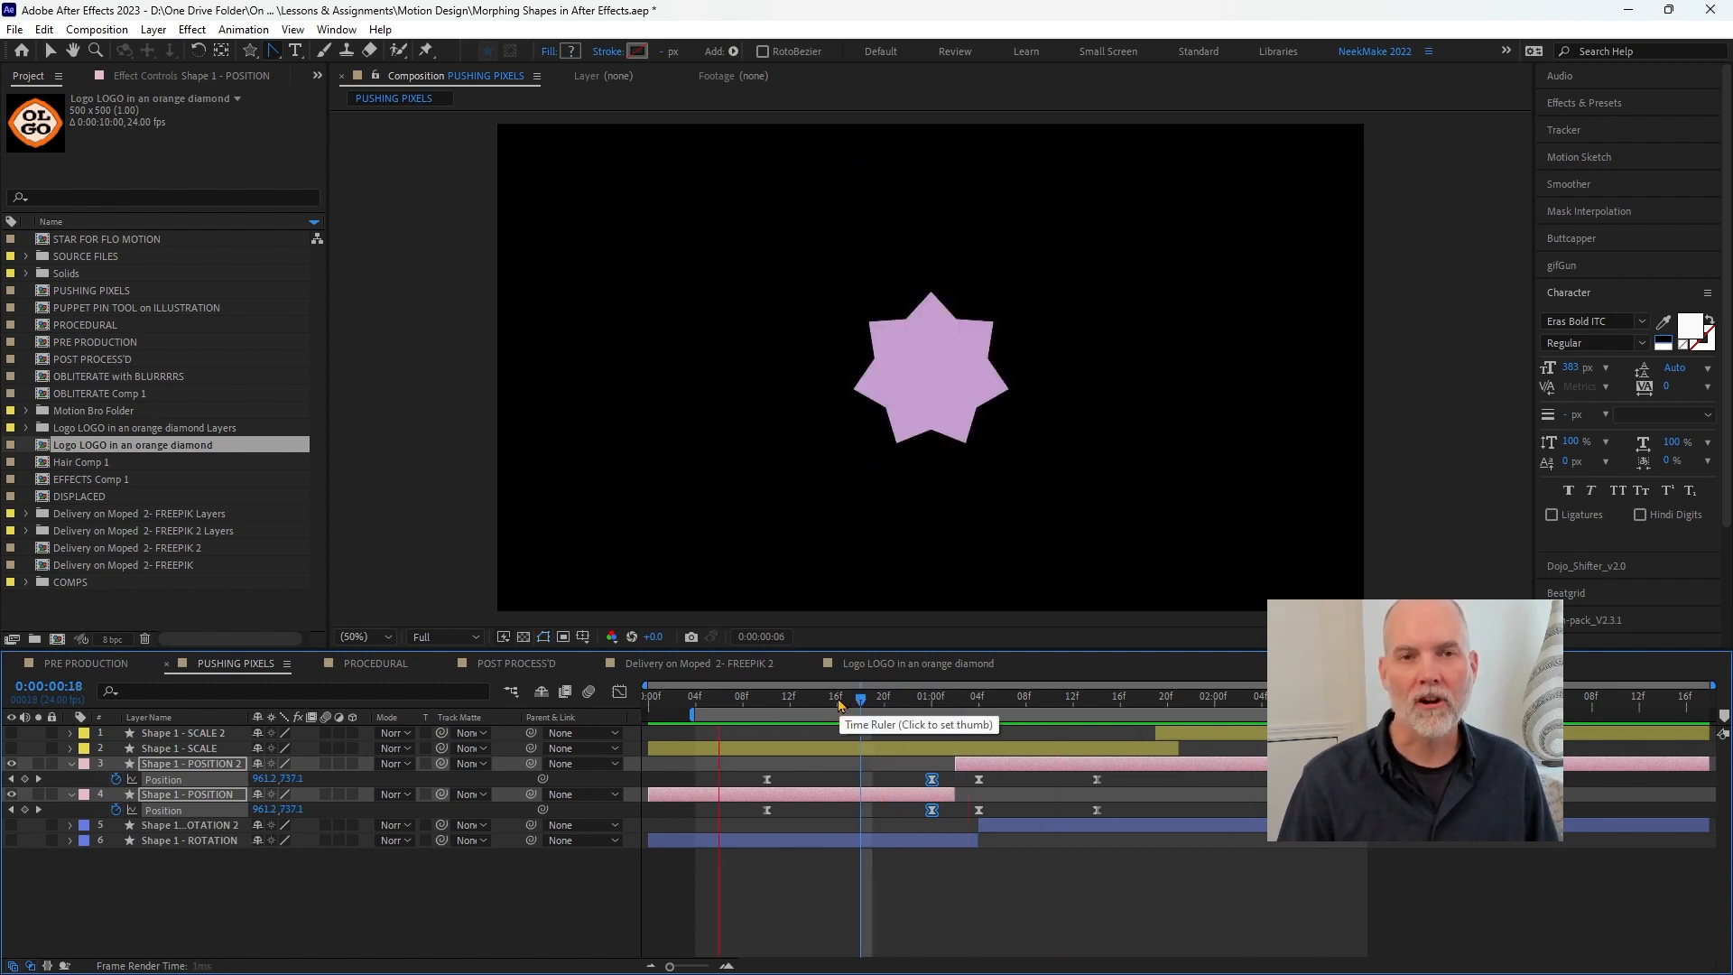
pyautogui.press('space')
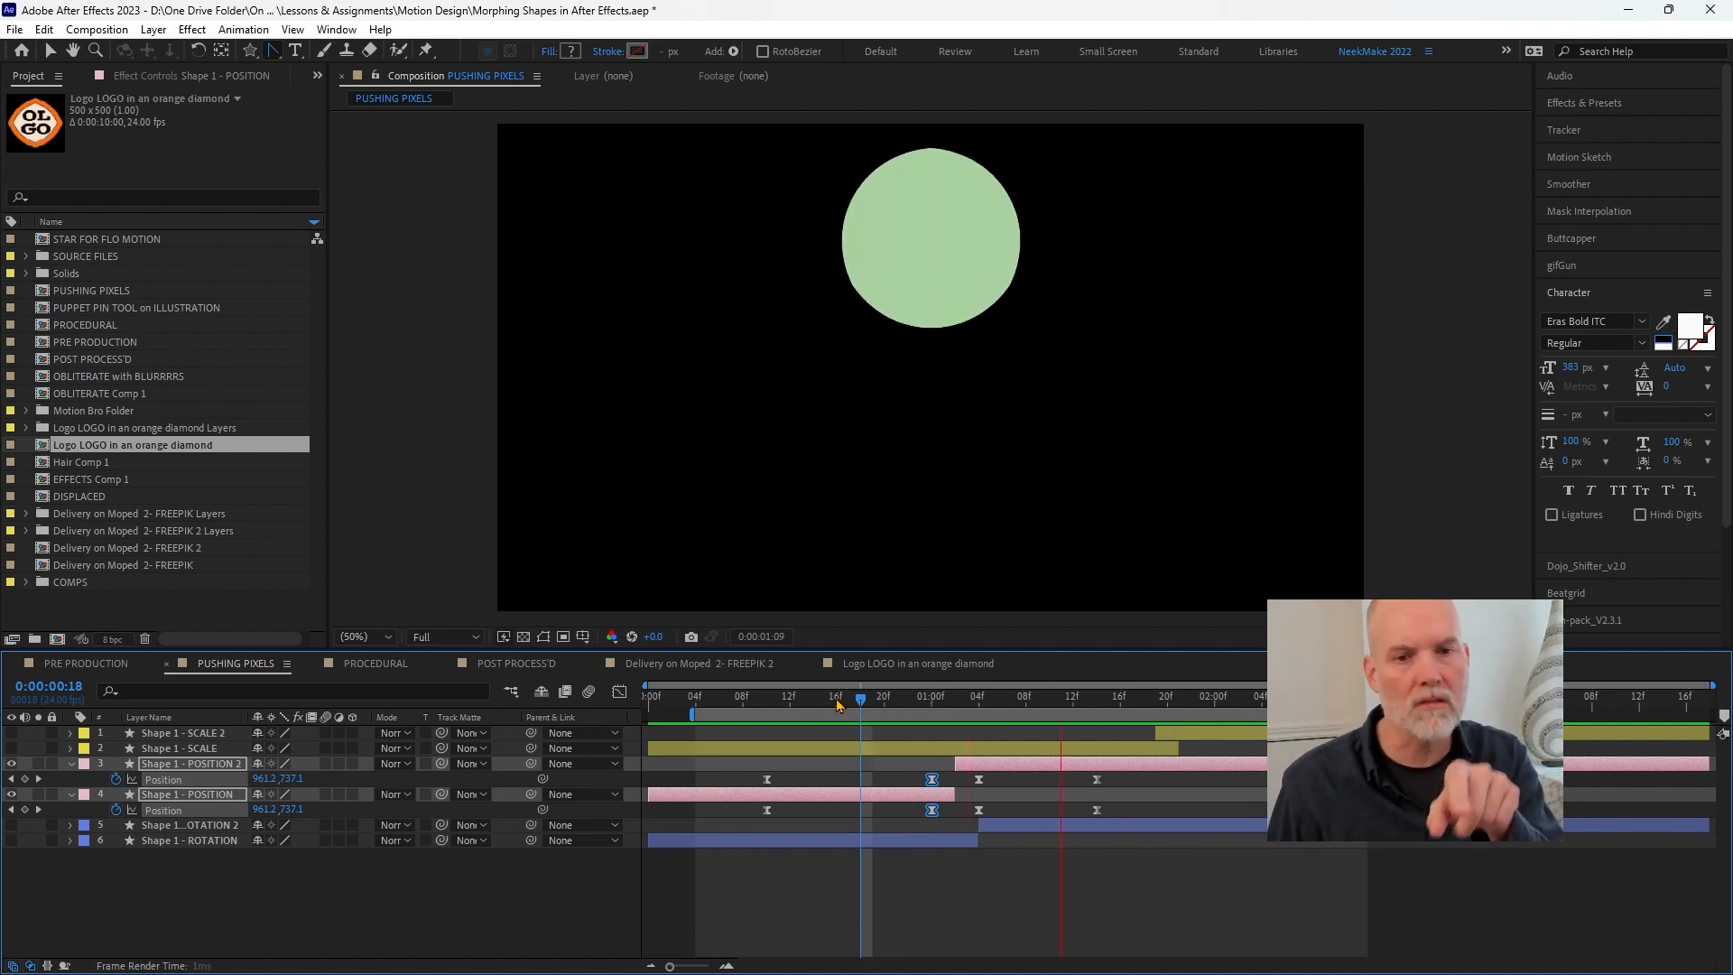
# - Enable motion blur for the composition and both POSITION layers, checking it at 0:00:01:01 and in playback
pyautogui.moveTo(841, 703); pyautogui.dragTo(945, 696)
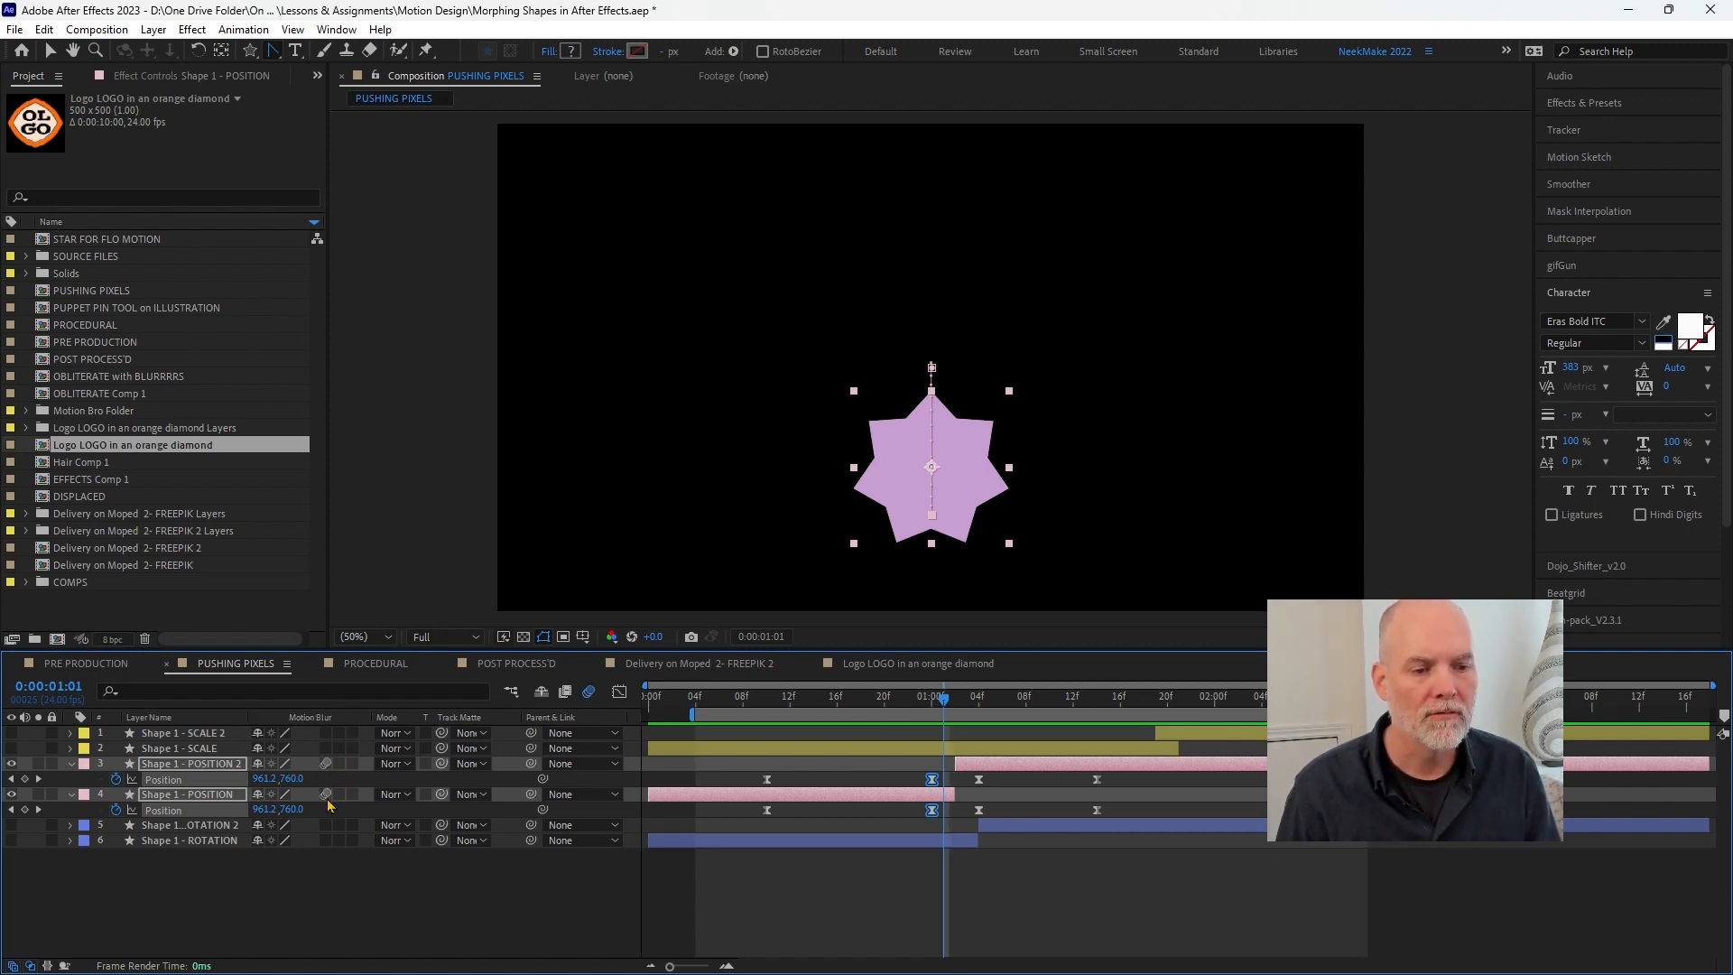
pyautogui.click(327, 796)
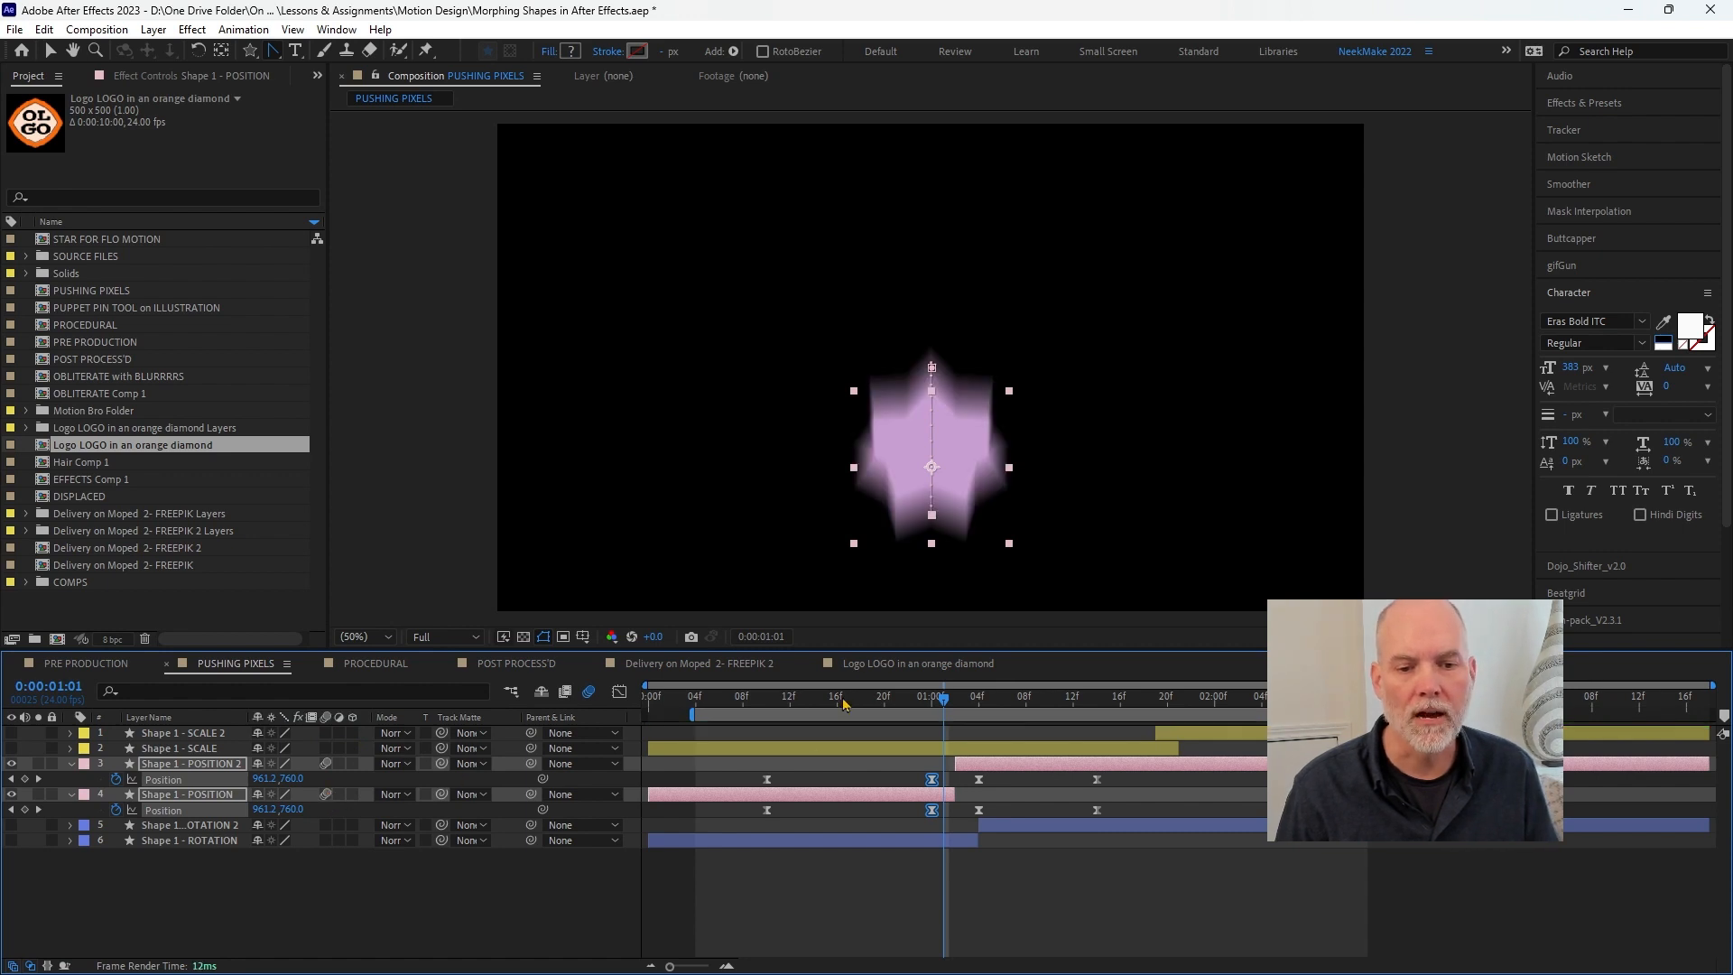
pyautogui.moveTo(747, 703); pyautogui.dragTo(732, 701)
pyautogui.press('space')
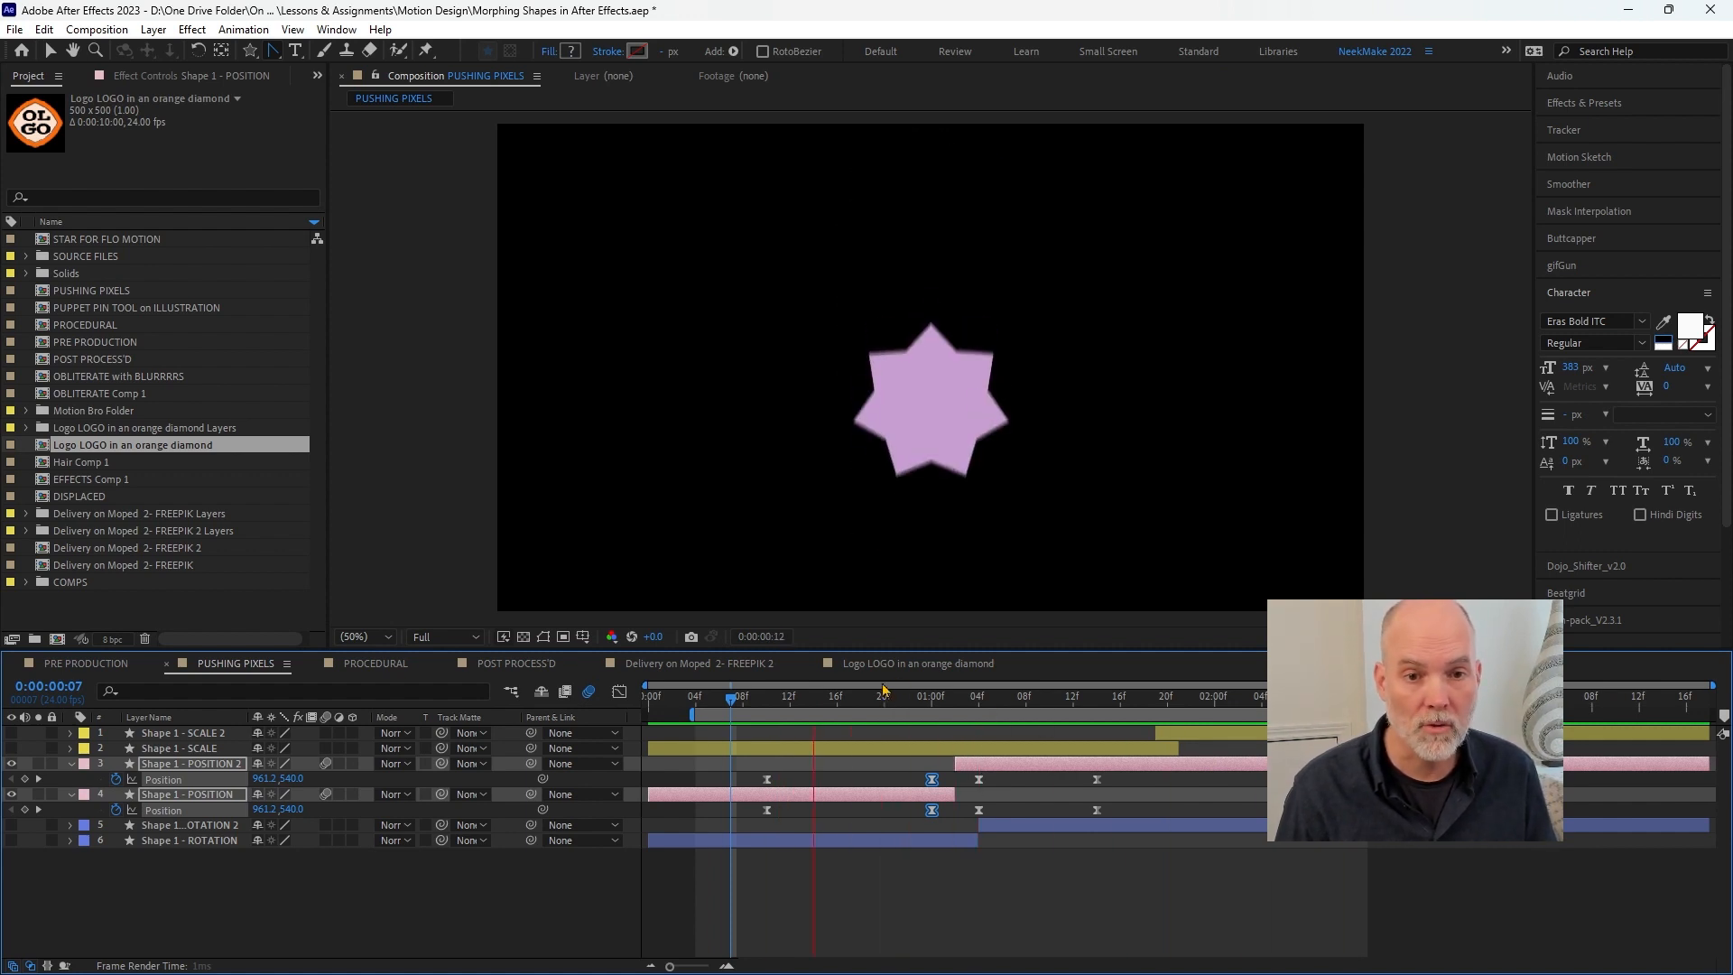
# - Examine the motion-blurred position match cut around 0:00:01:01 to 0:00:01:03, scrubbing and playing across it
pyautogui.click(941, 701)
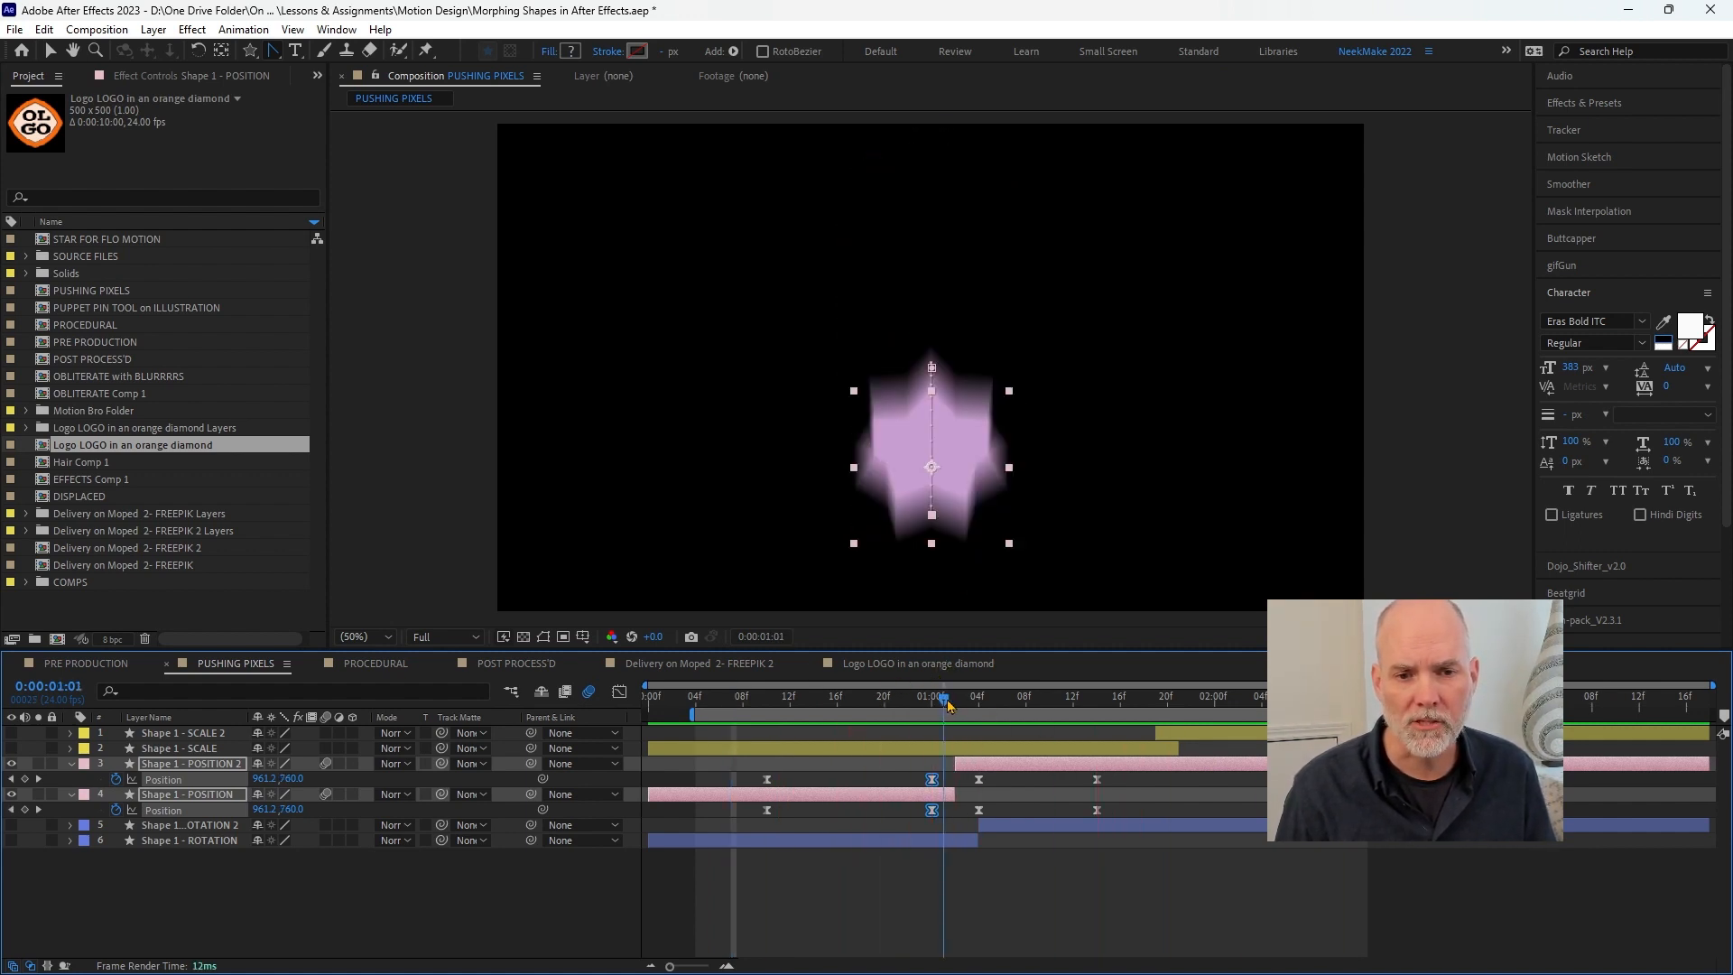
pyautogui.moveTo(943, 701); pyautogui.dragTo(862, 711)
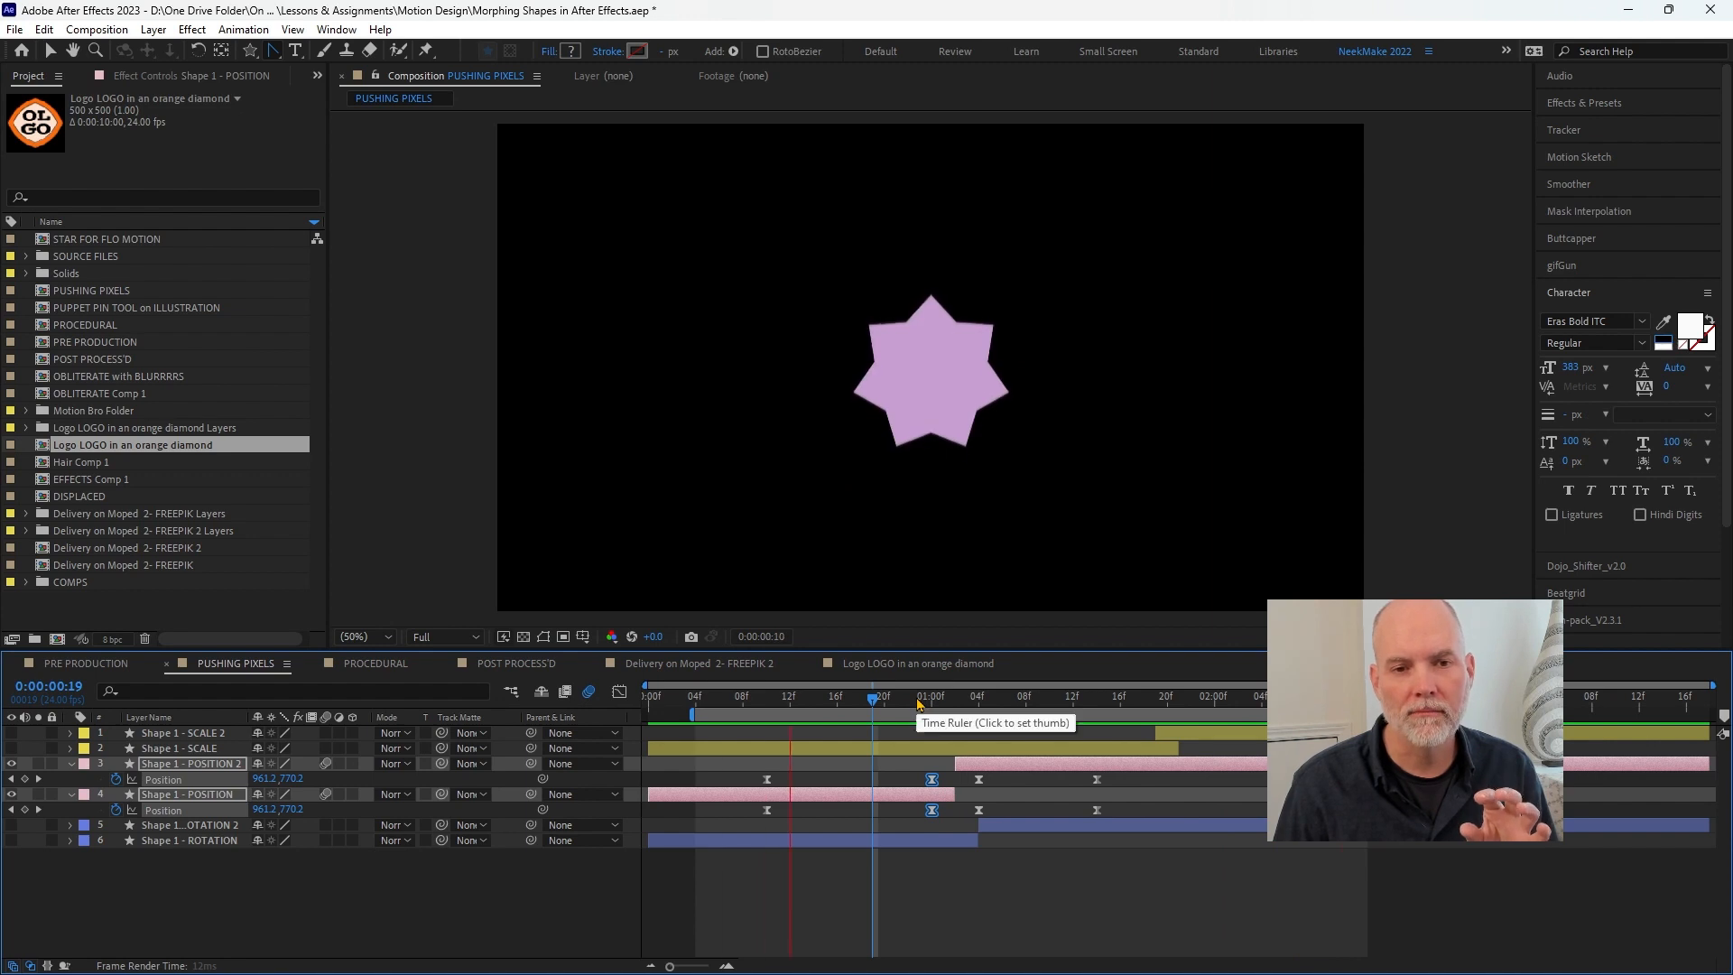
pyautogui.click(939, 703)
pyautogui.moveTo(941, 703)
pyautogui.mouseDown()
pyautogui.moveTo(989, 703)
pyautogui.moveTo(939, 704)
pyautogui.moveTo(967, 703)
pyautogui.mouseUp()
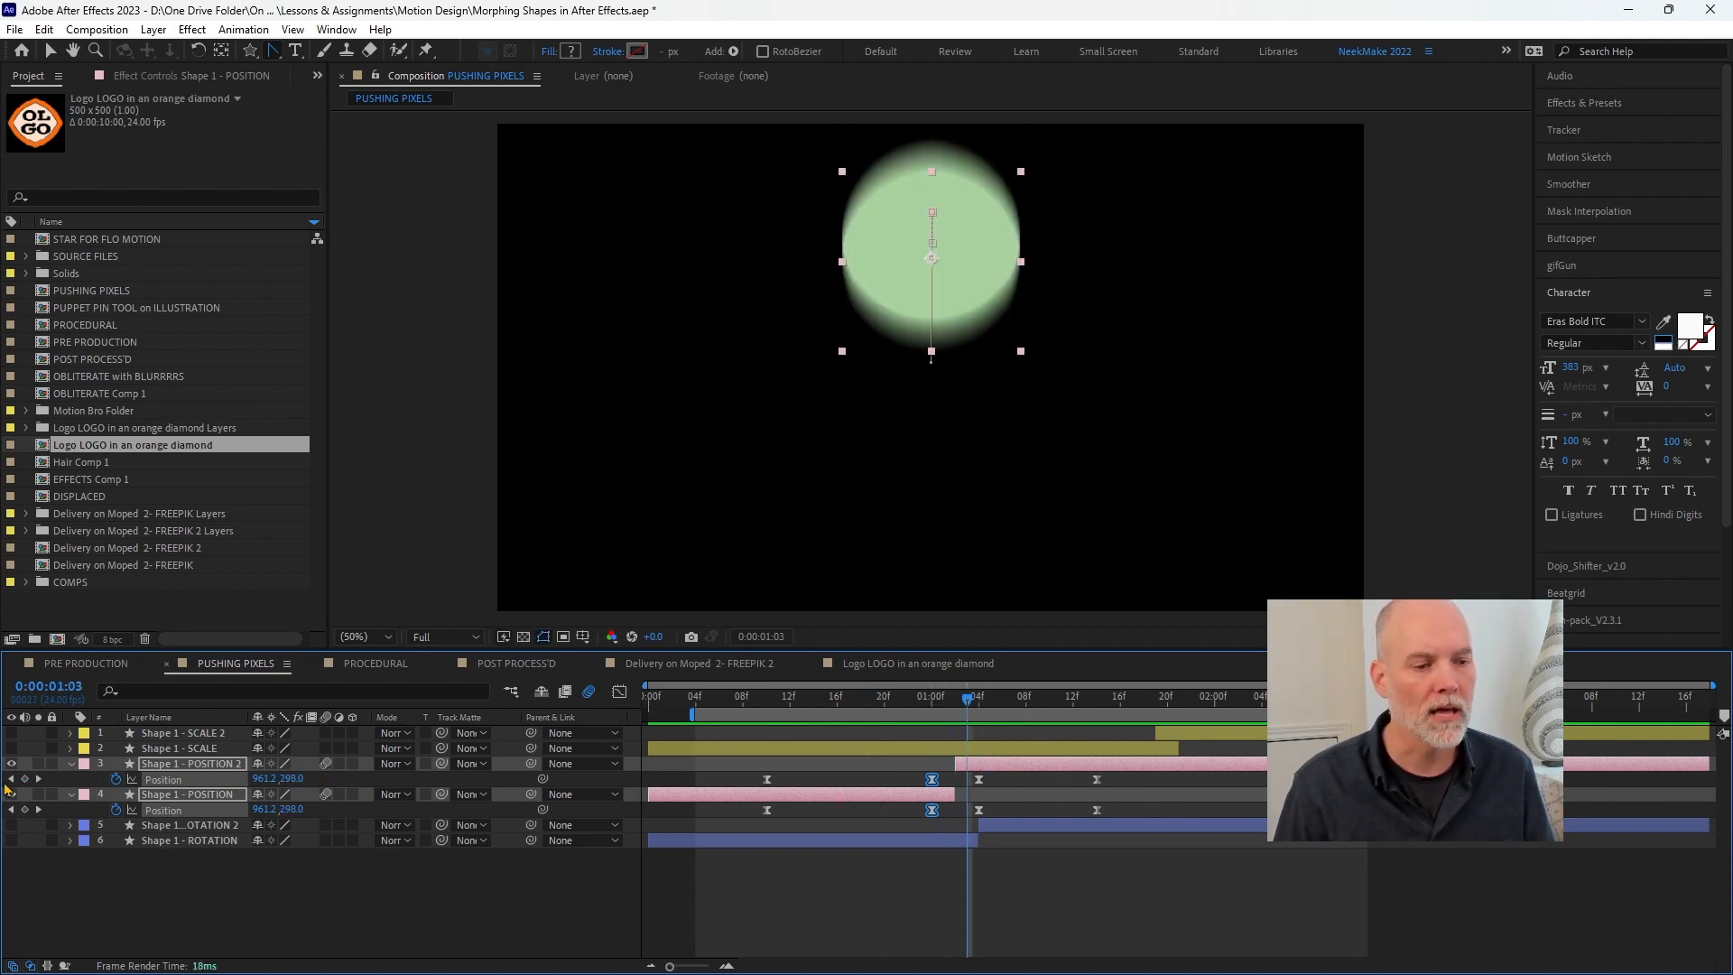
# - Hide both POSITION layers, show both ROTATION layers, and collapse the POSITION layers' properties
pyautogui.moveTo(12, 764); pyautogui.dragTo(11, 840)
pyautogui.click(184, 827)
pyautogui.click(72, 795)
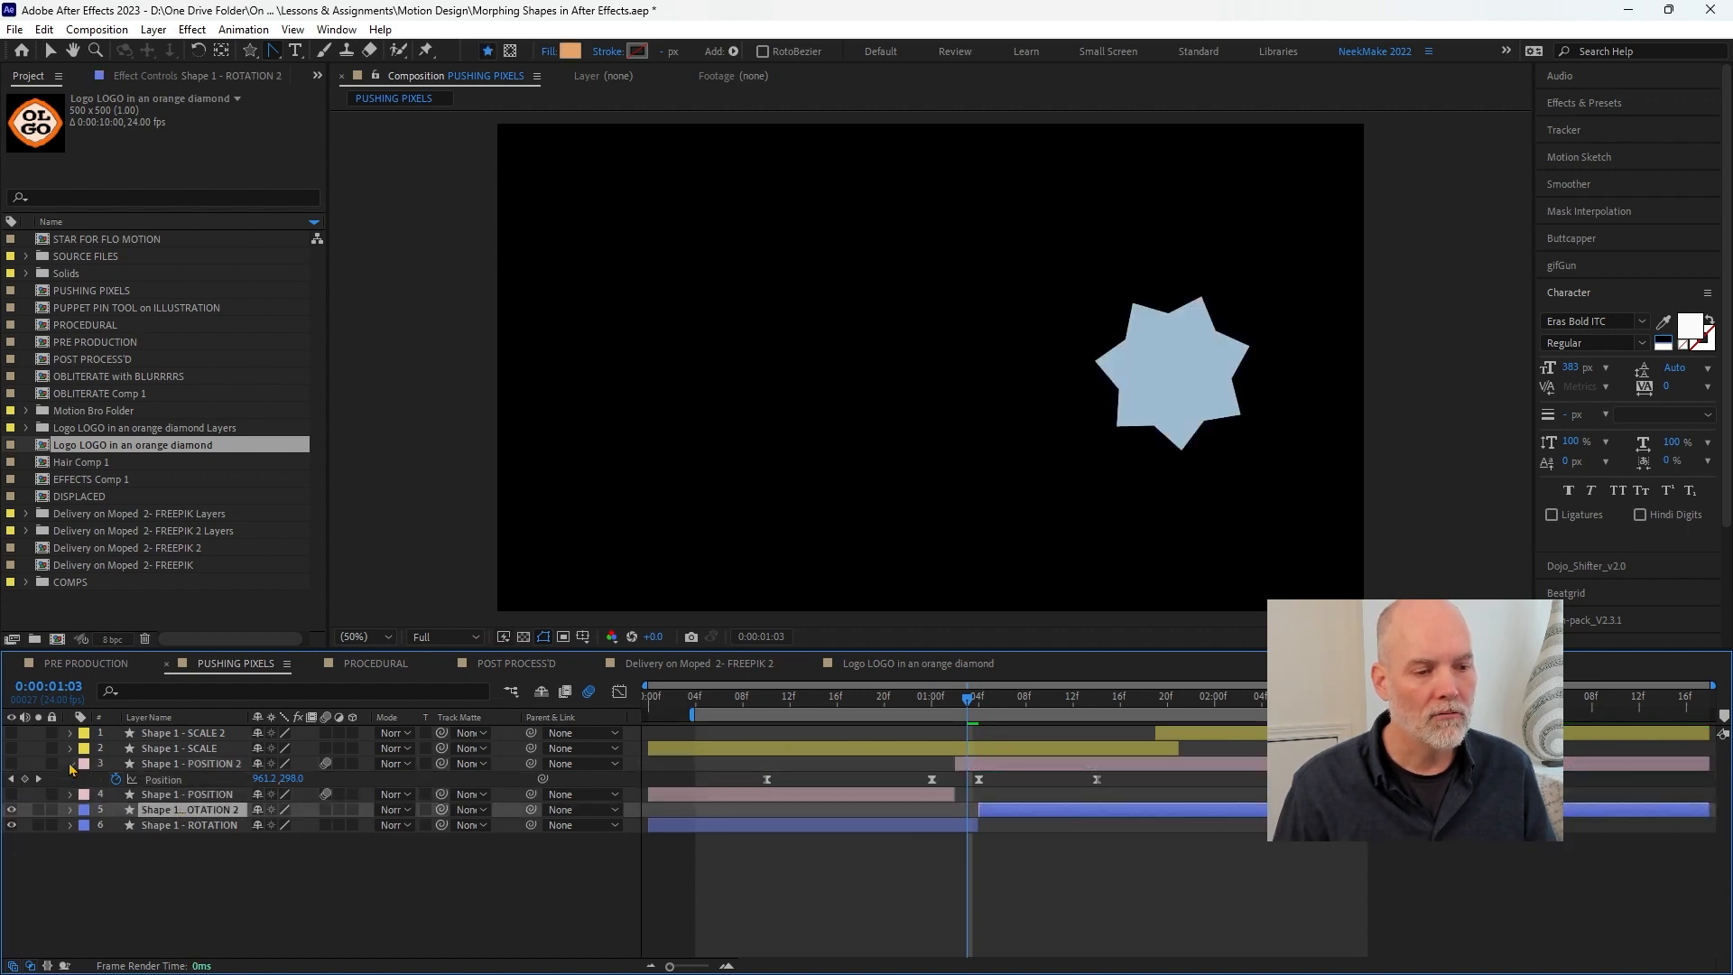
pyautogui.click(72, 764)
# - Preview the rotation match cut between the blue star and the orange flower shape from 0:00:00:05
pyautogui.moveTo(850, 703); pyautogui.dragTo(708, 701)
pyautogui.press('space')
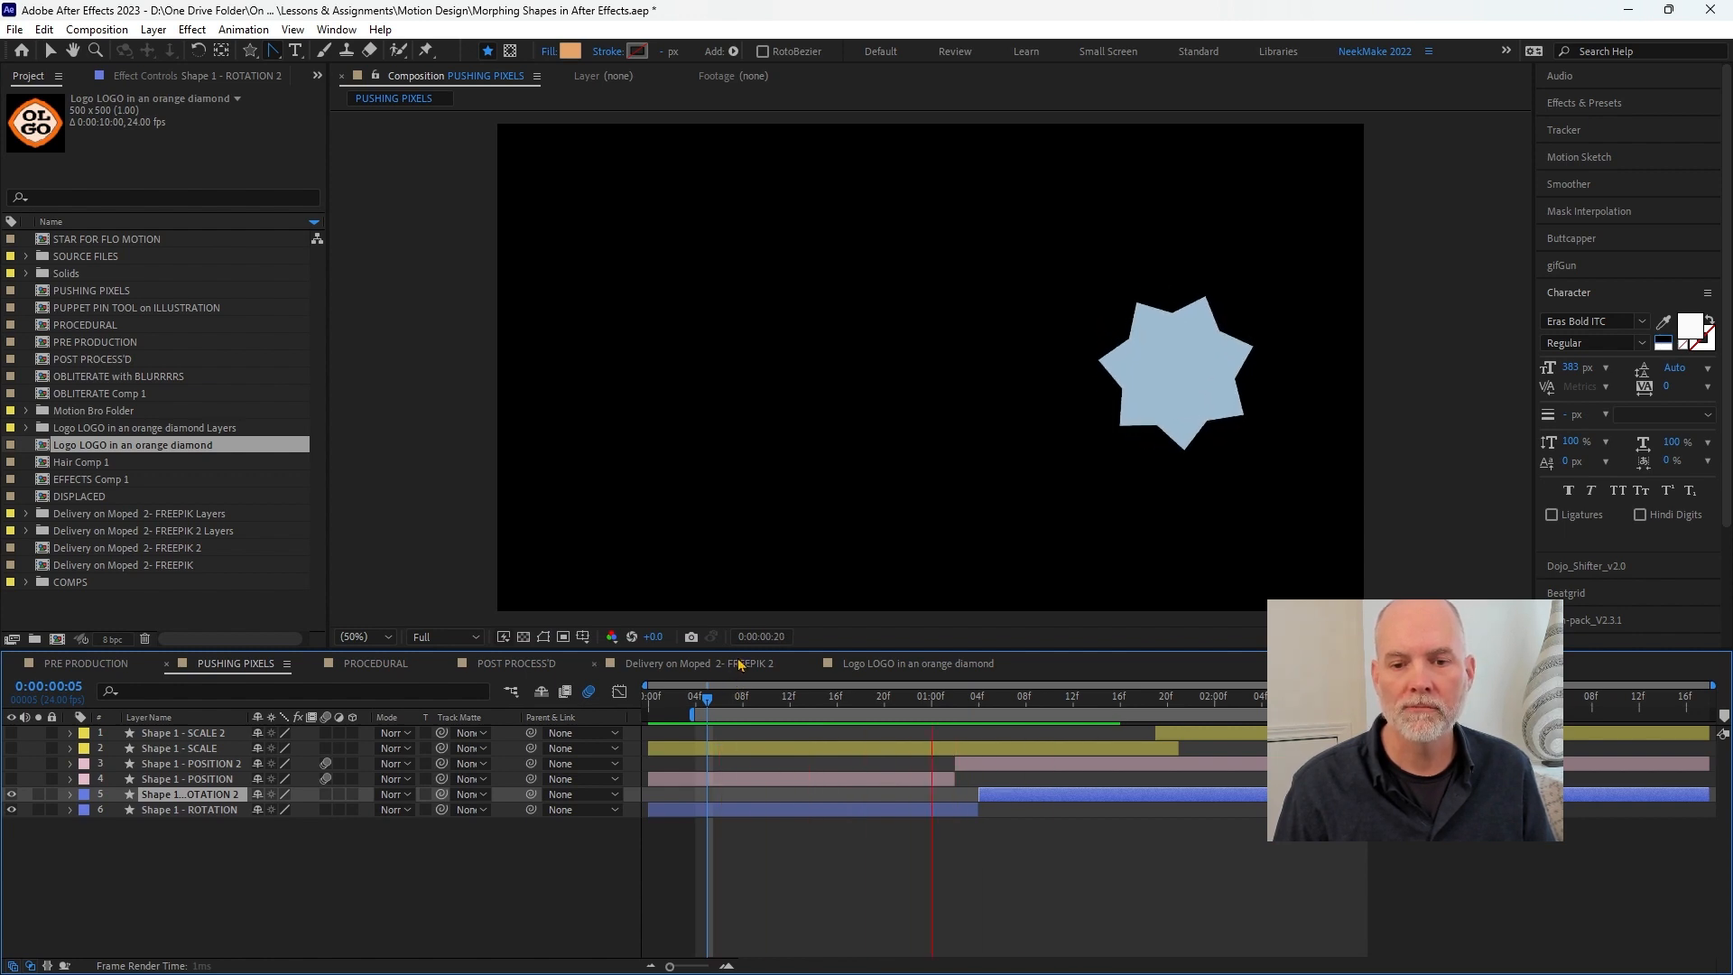
pyautogui.press('space')
pyautogui.click(1083, 703)
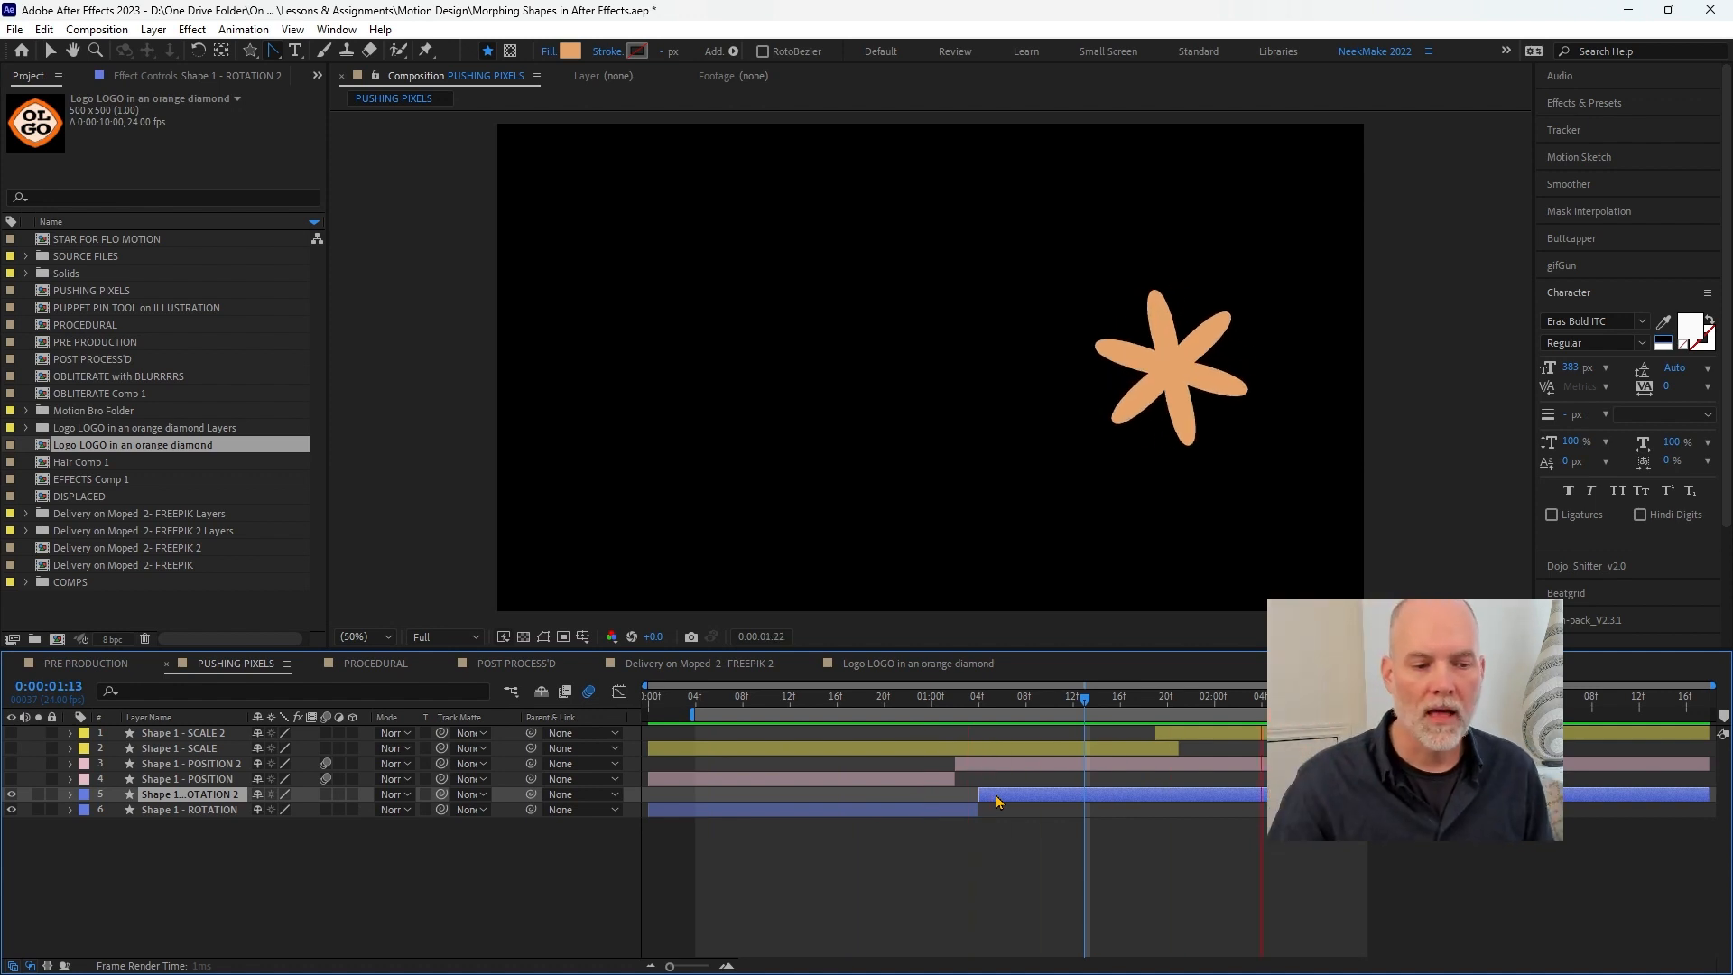
# - Reveal the Rotation keyframes of both ROTATION layers and move the current time to the cut at 0:00:01:04
pyautogui.keyDown('shift'); pyautogui.click(225, 814); pyautogui.keyUp('shift')
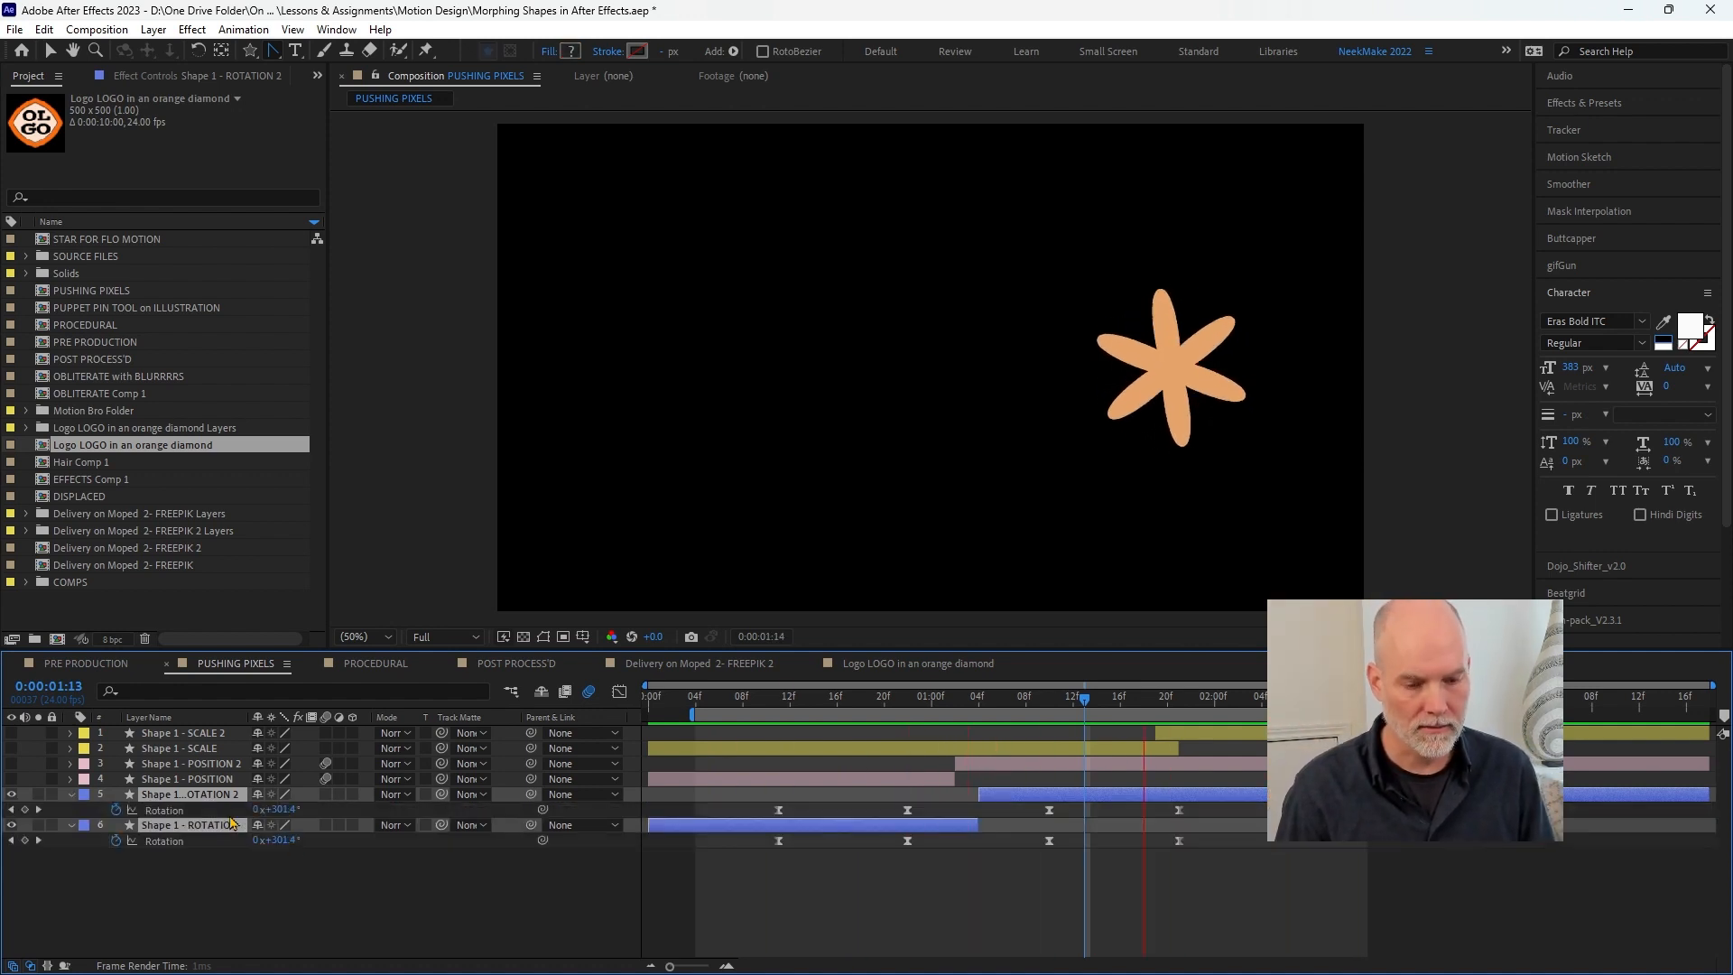
pyautogui.press('u')
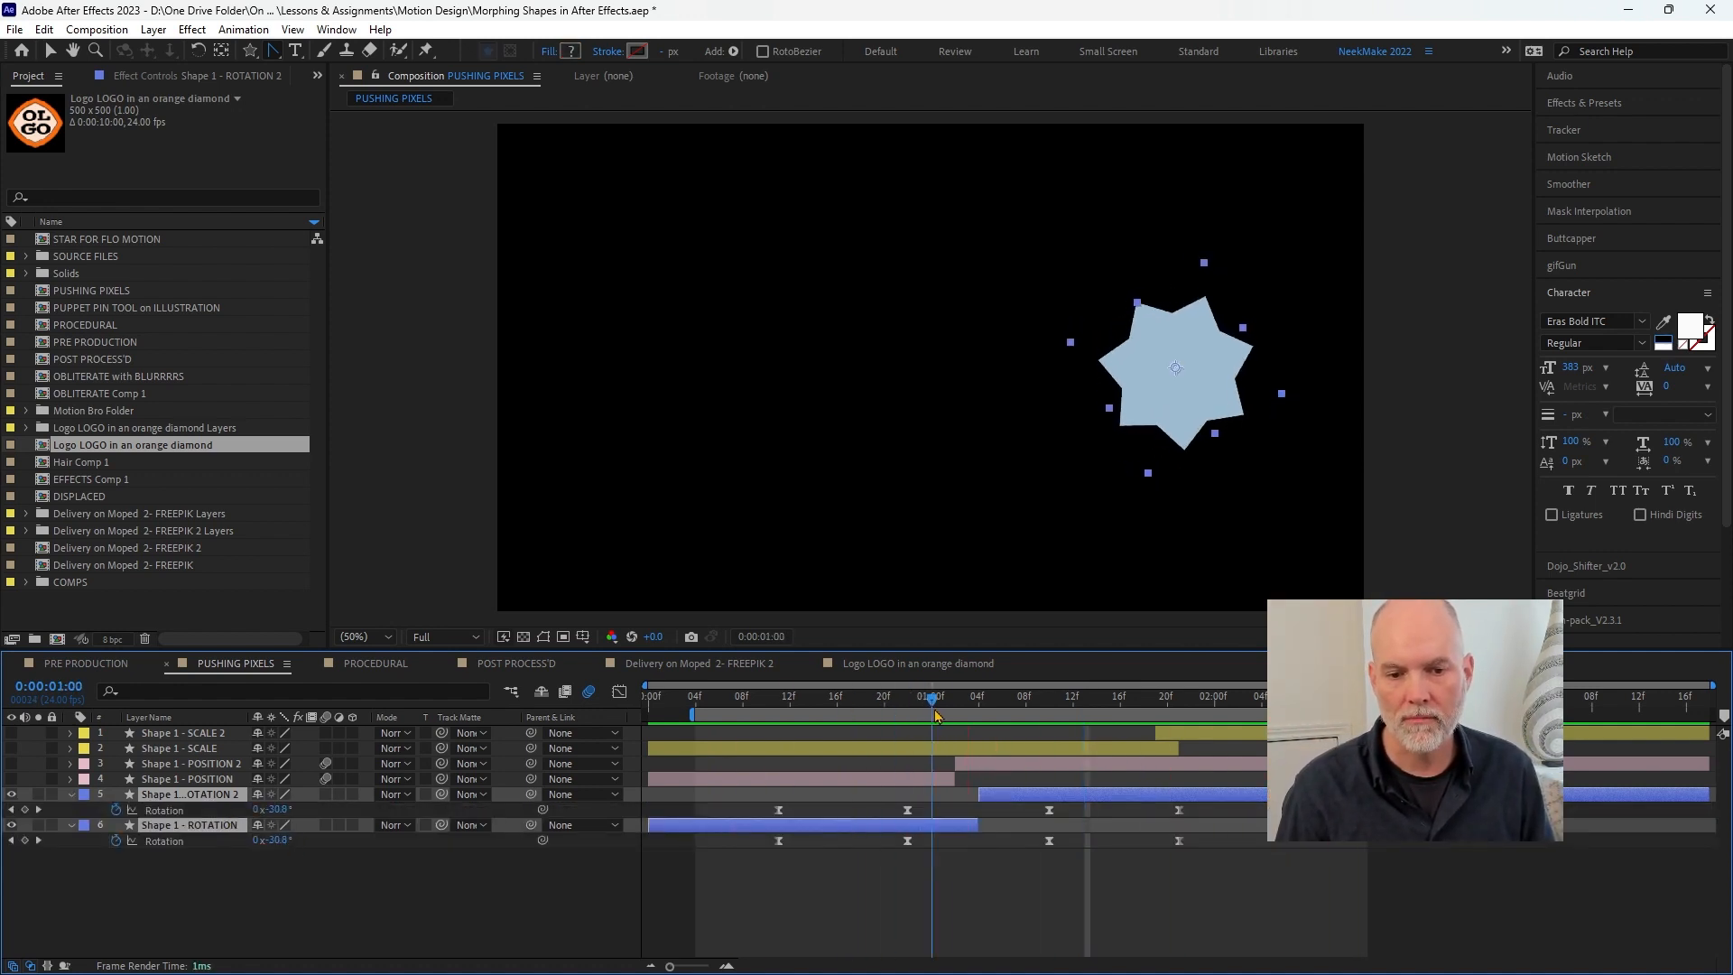
pyautogui.click(990, 713)
pyautogui.moveTo(990, 716); pyautogui.dragTo(979, 717)
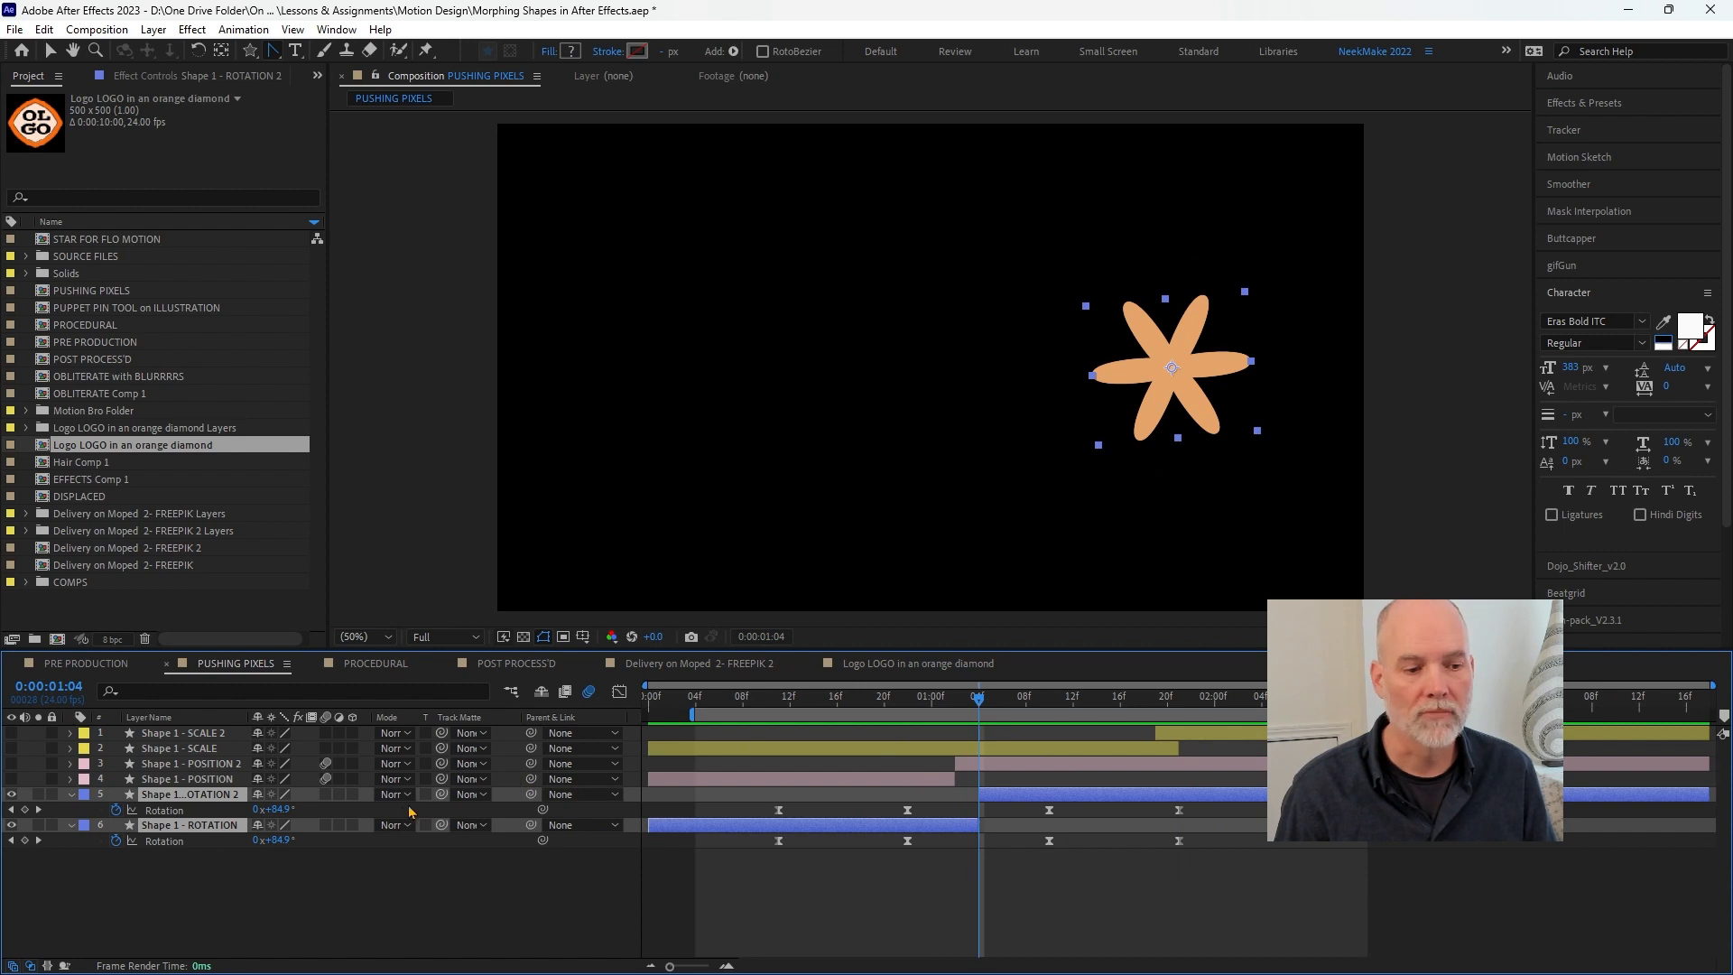
# - Enable motion blur for both ROTATION layers and preview the blurred spin through the cut
pyautogui.moveTo(326, 794); pyautogui.dragTo(326, 825)
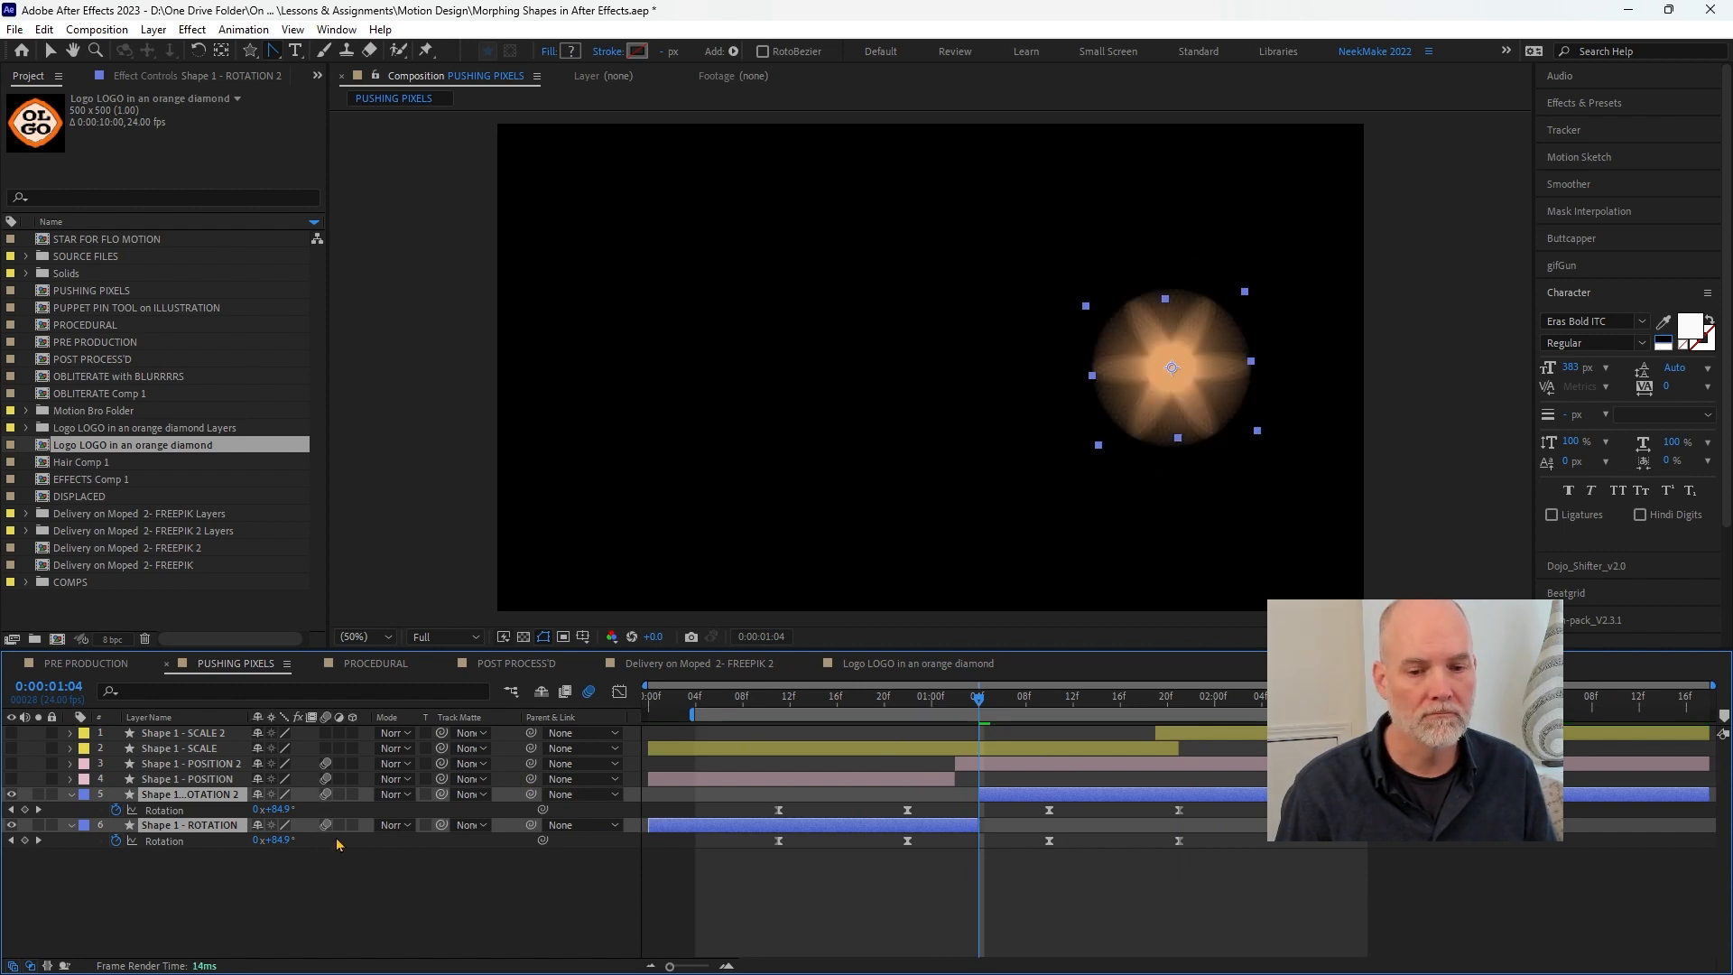
pyautogui.moveTo(964, 703); pyautogui.dragTo(884, 701)
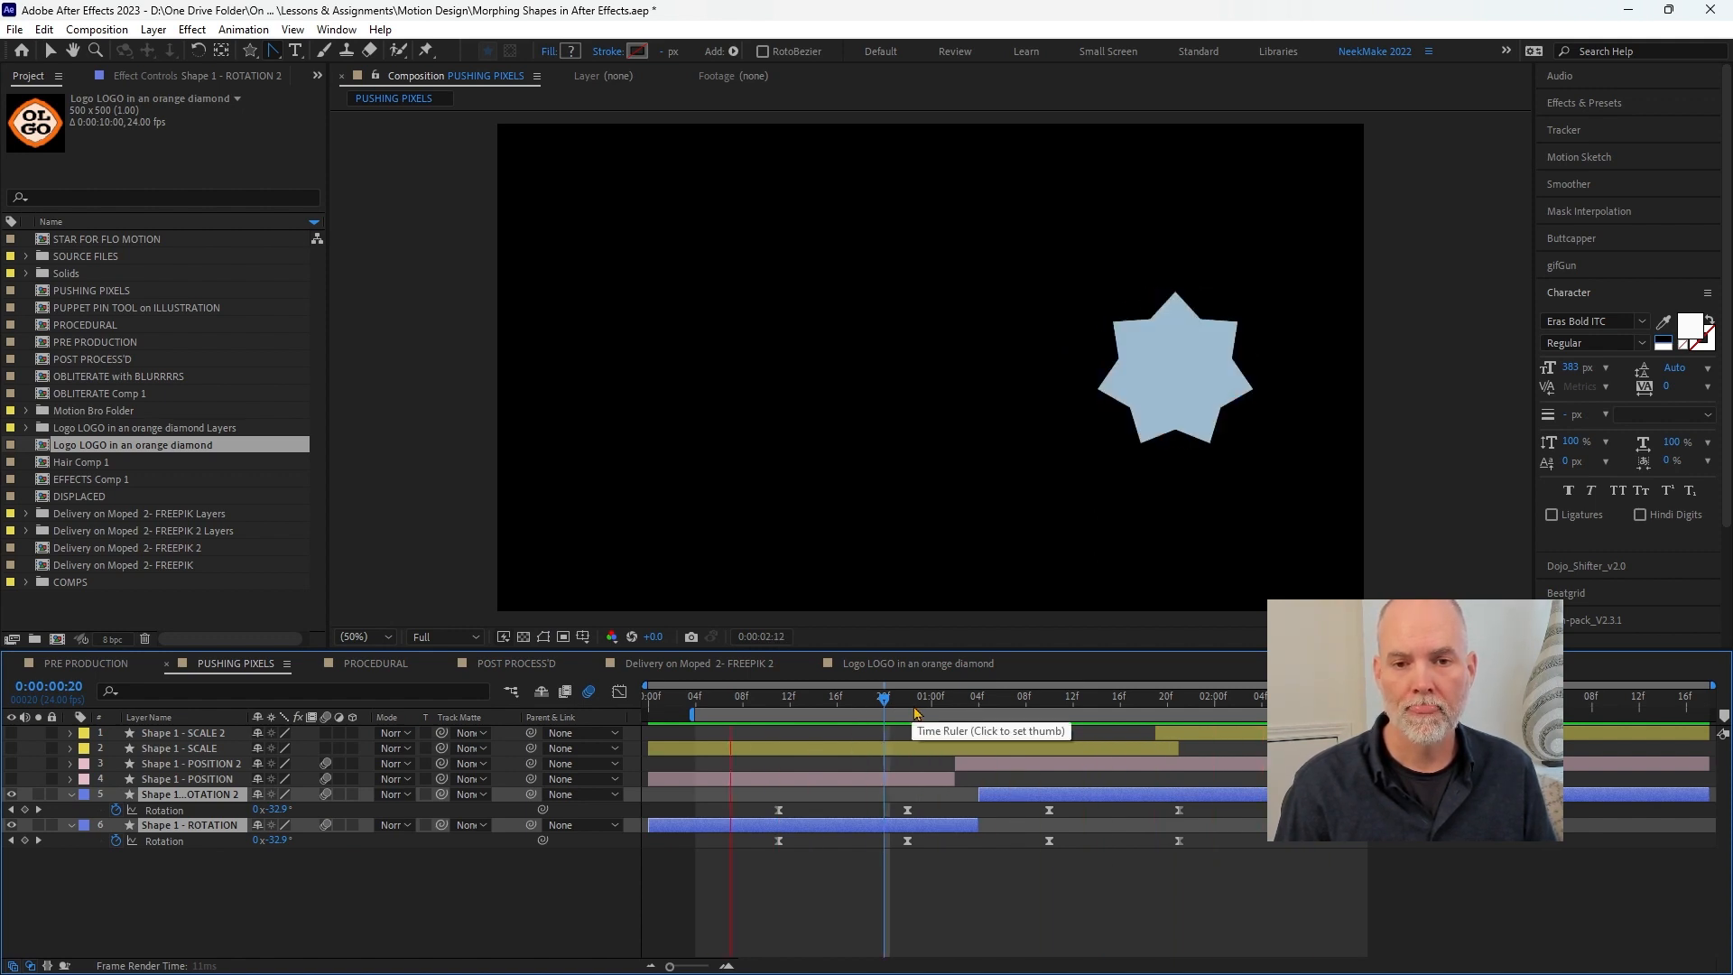
pyautogui.moveTo(966, 702)
pyautogui.mouseDown()
pyautogui.moveTo(991, 703)
pyautogui.moveTo(955, 702)
pyautogui.mouseUp()
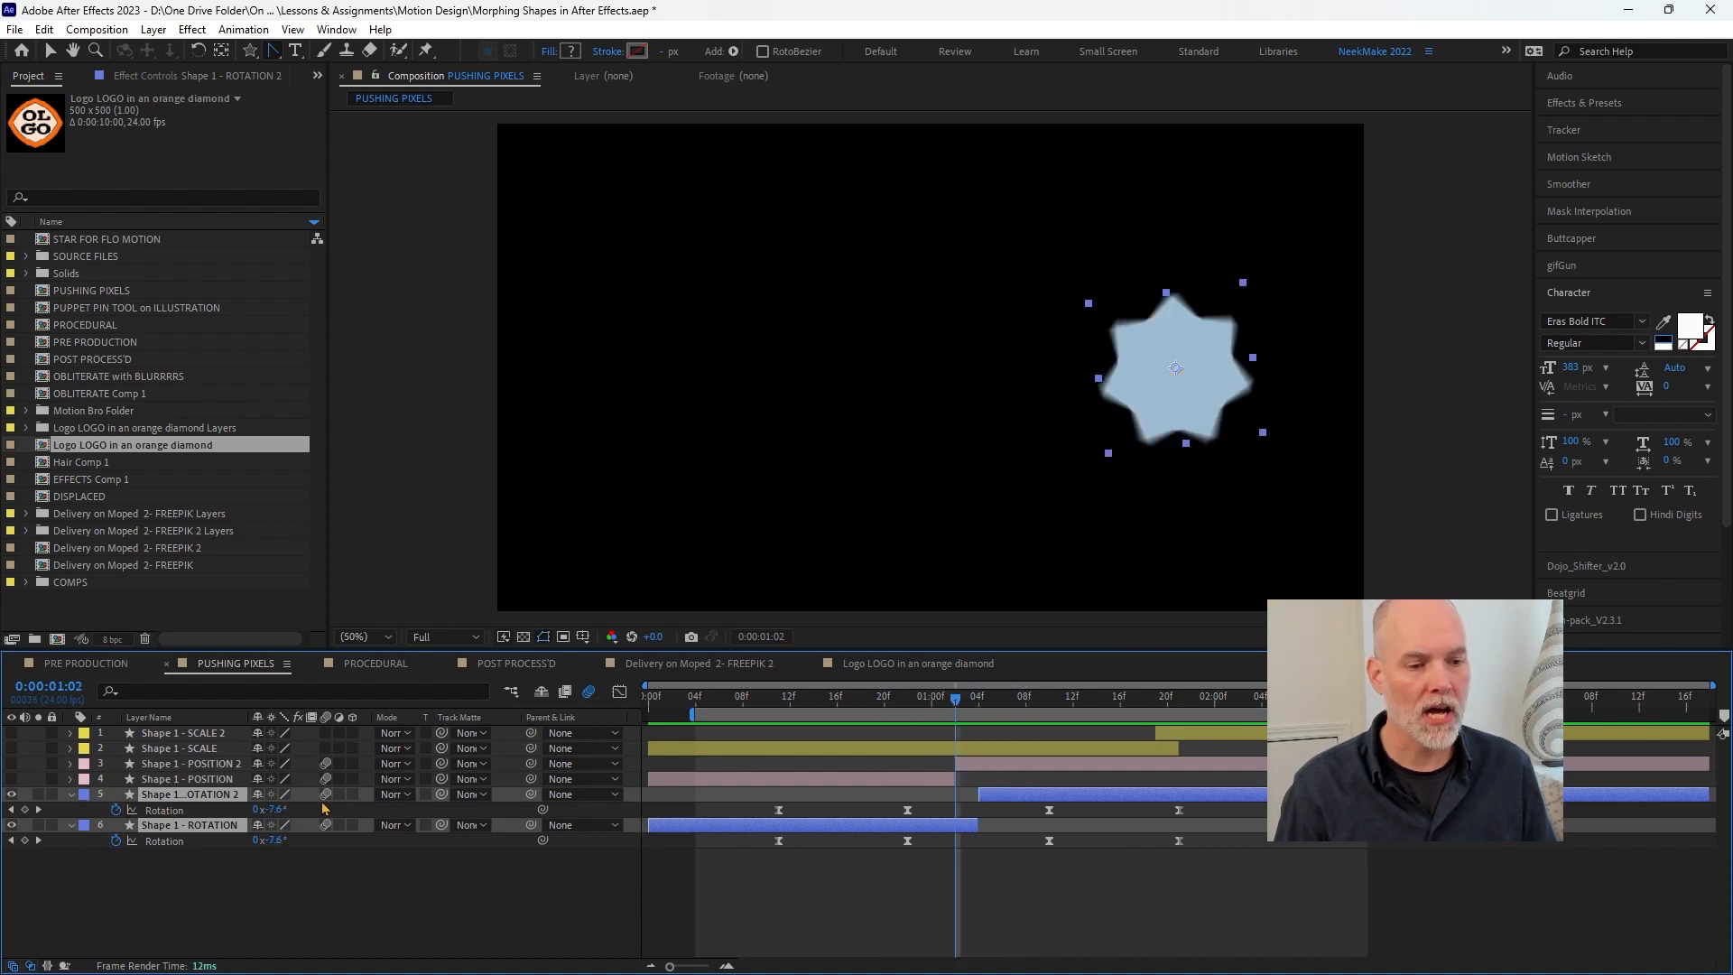
# - Collapse the properties of both ROTATION layers
pyautogui.click(71, 795)
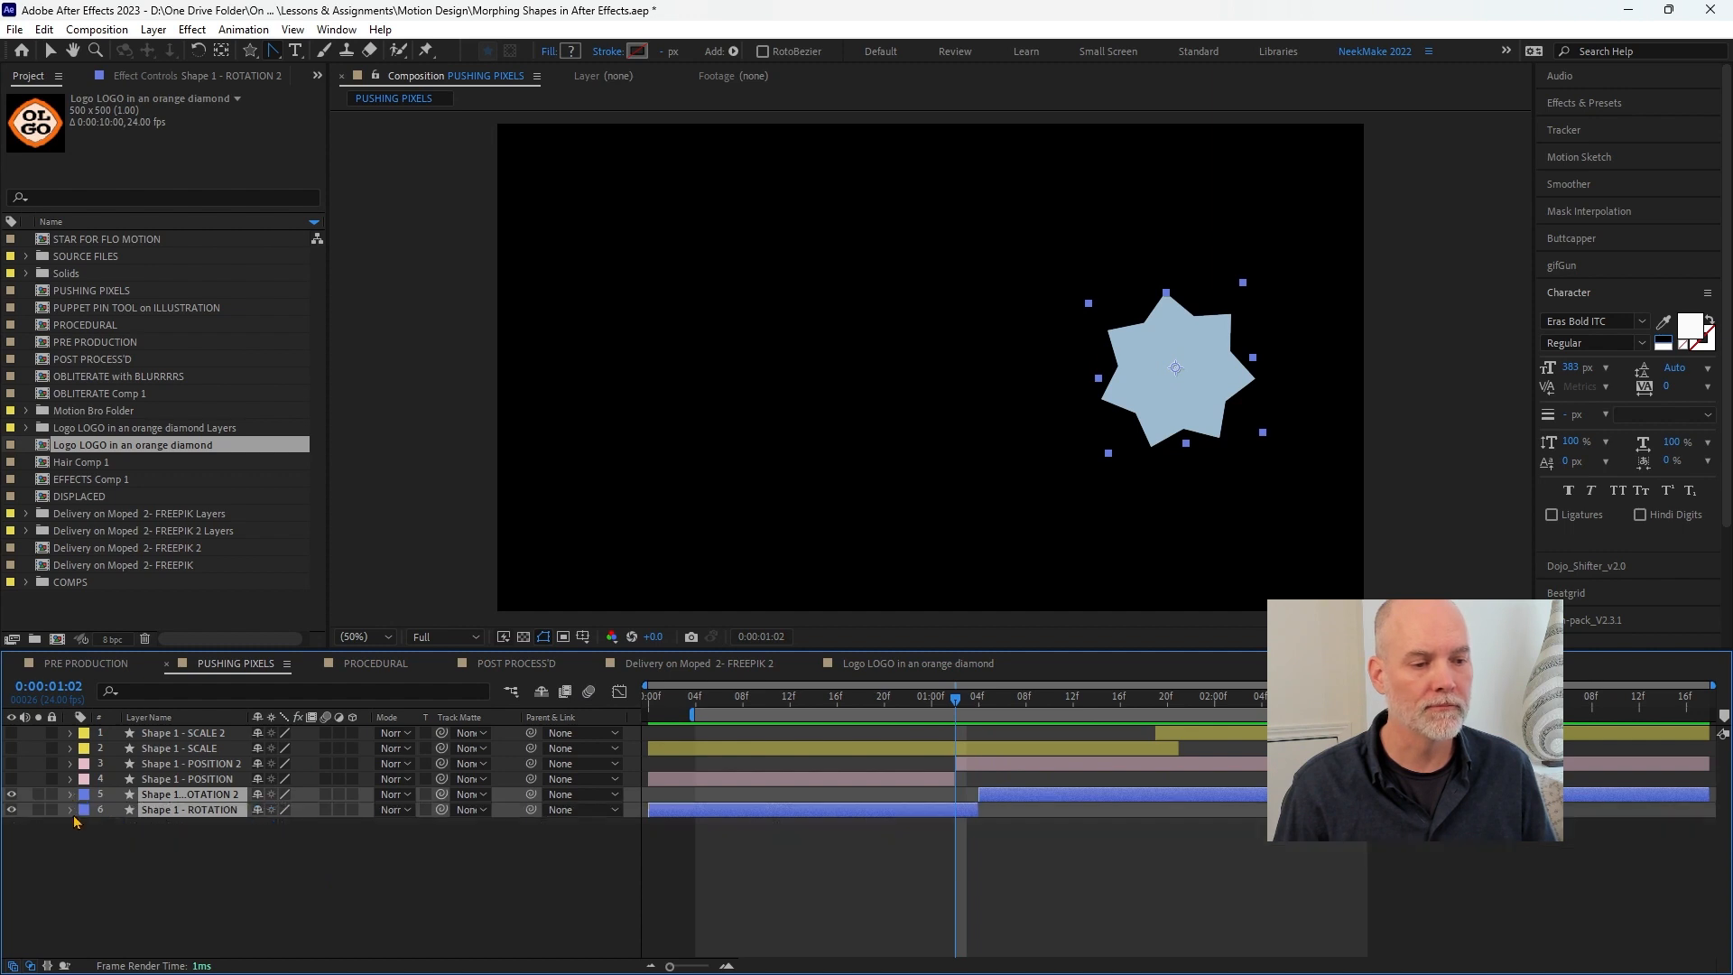
pyautogui.click(71, 810)
pyautogui.click(71, 842)
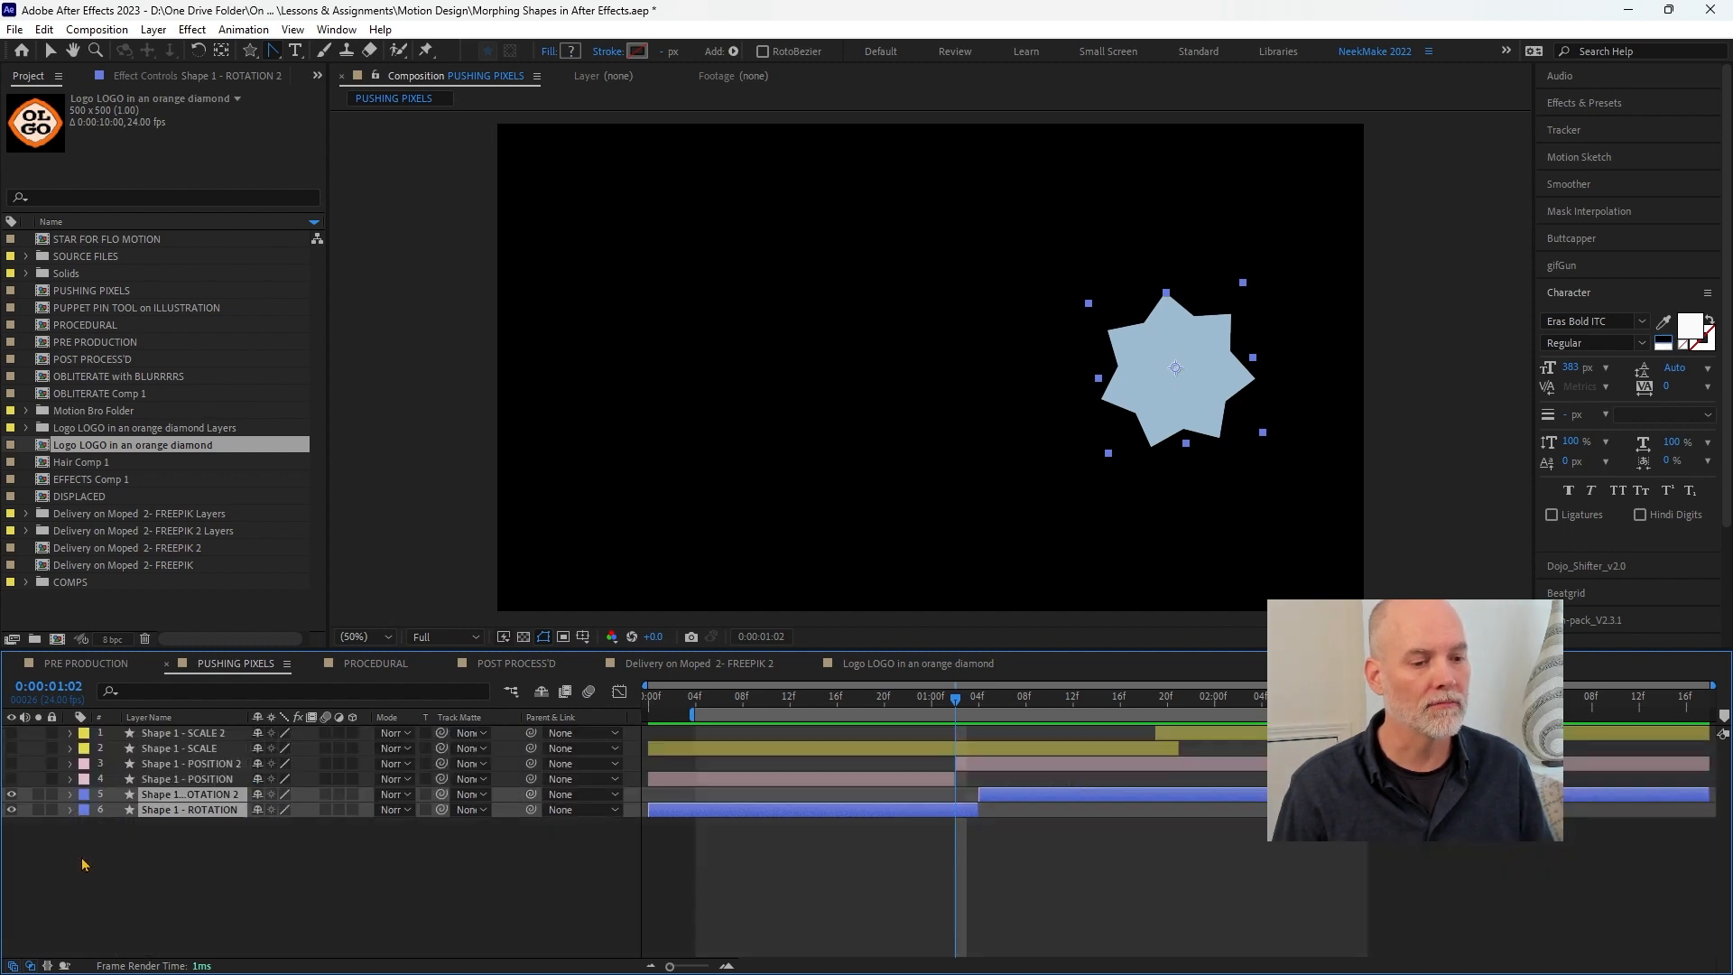
# - Switch to the Morphing Shapes outline, mark its PROCEDURAL section with a red box and arrow, and clear the markings
pyautogui.hotkey('alt', 'Tab')
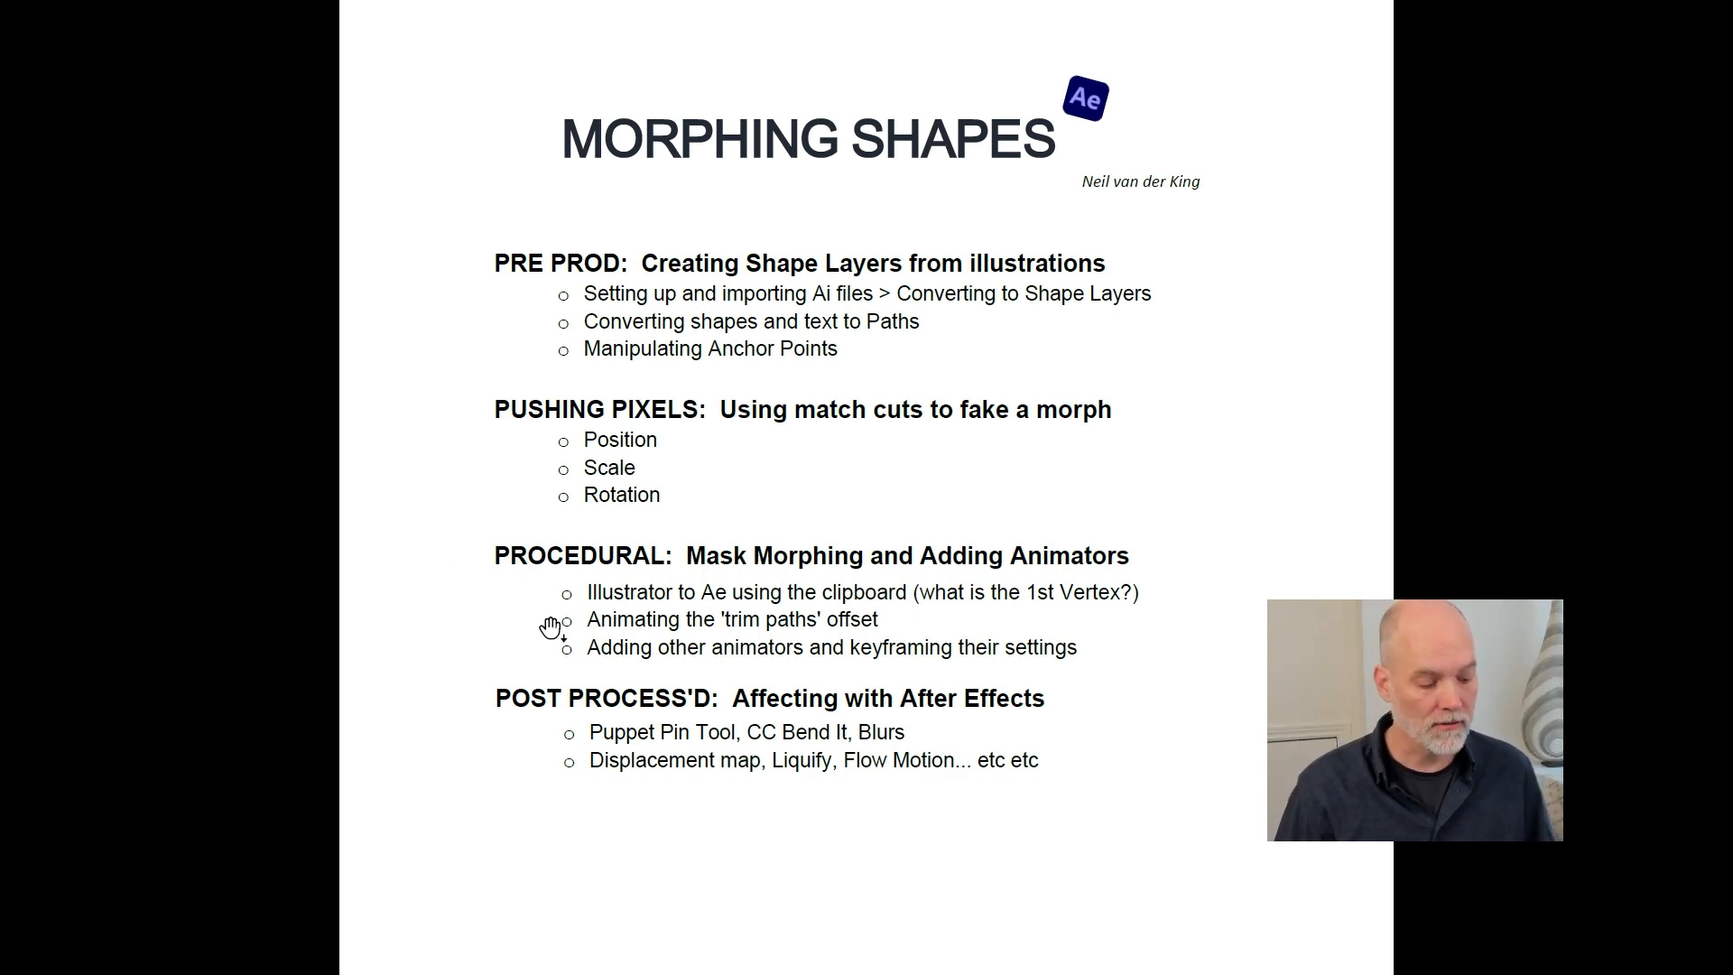
pyautogui.moveTo(458, 512)
pyautogui.mouseDown()
pyautogui.moveTo(534, 572)
pyautogui.moveTo(1237, 573)
pyautogui.moveTo(311, 534)
pyautogui.mouseUp()
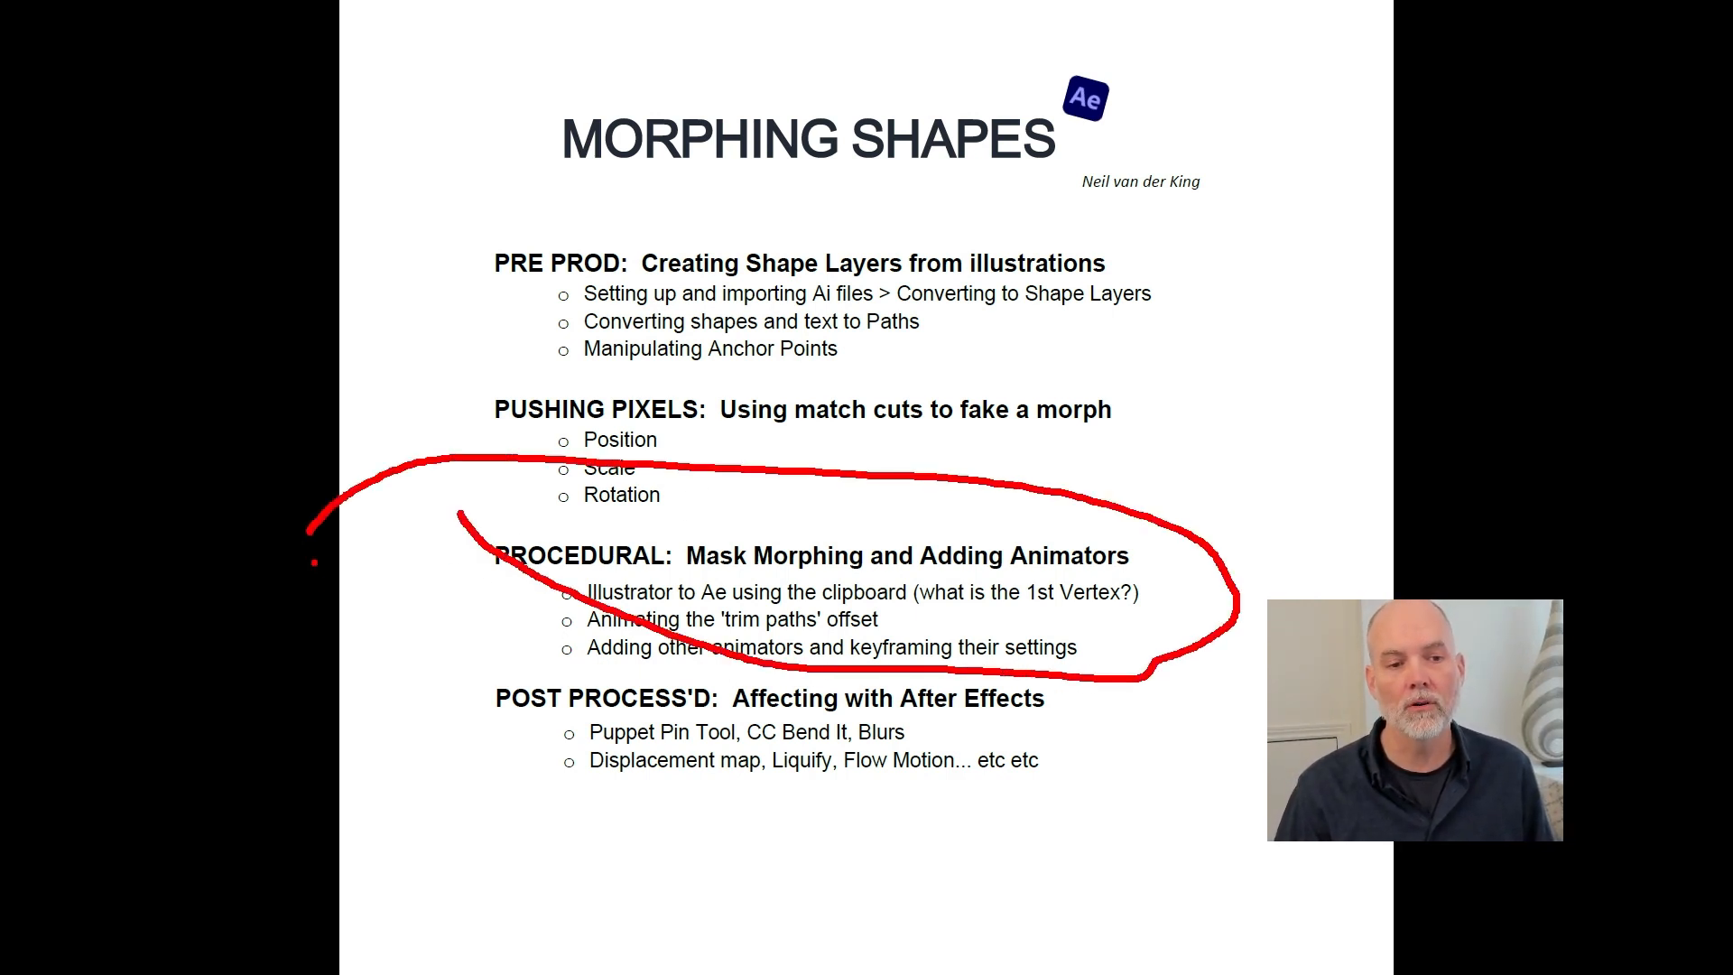
pyautogui.moveTo(455, 511); pyautogui.dragTo(1181, 676)
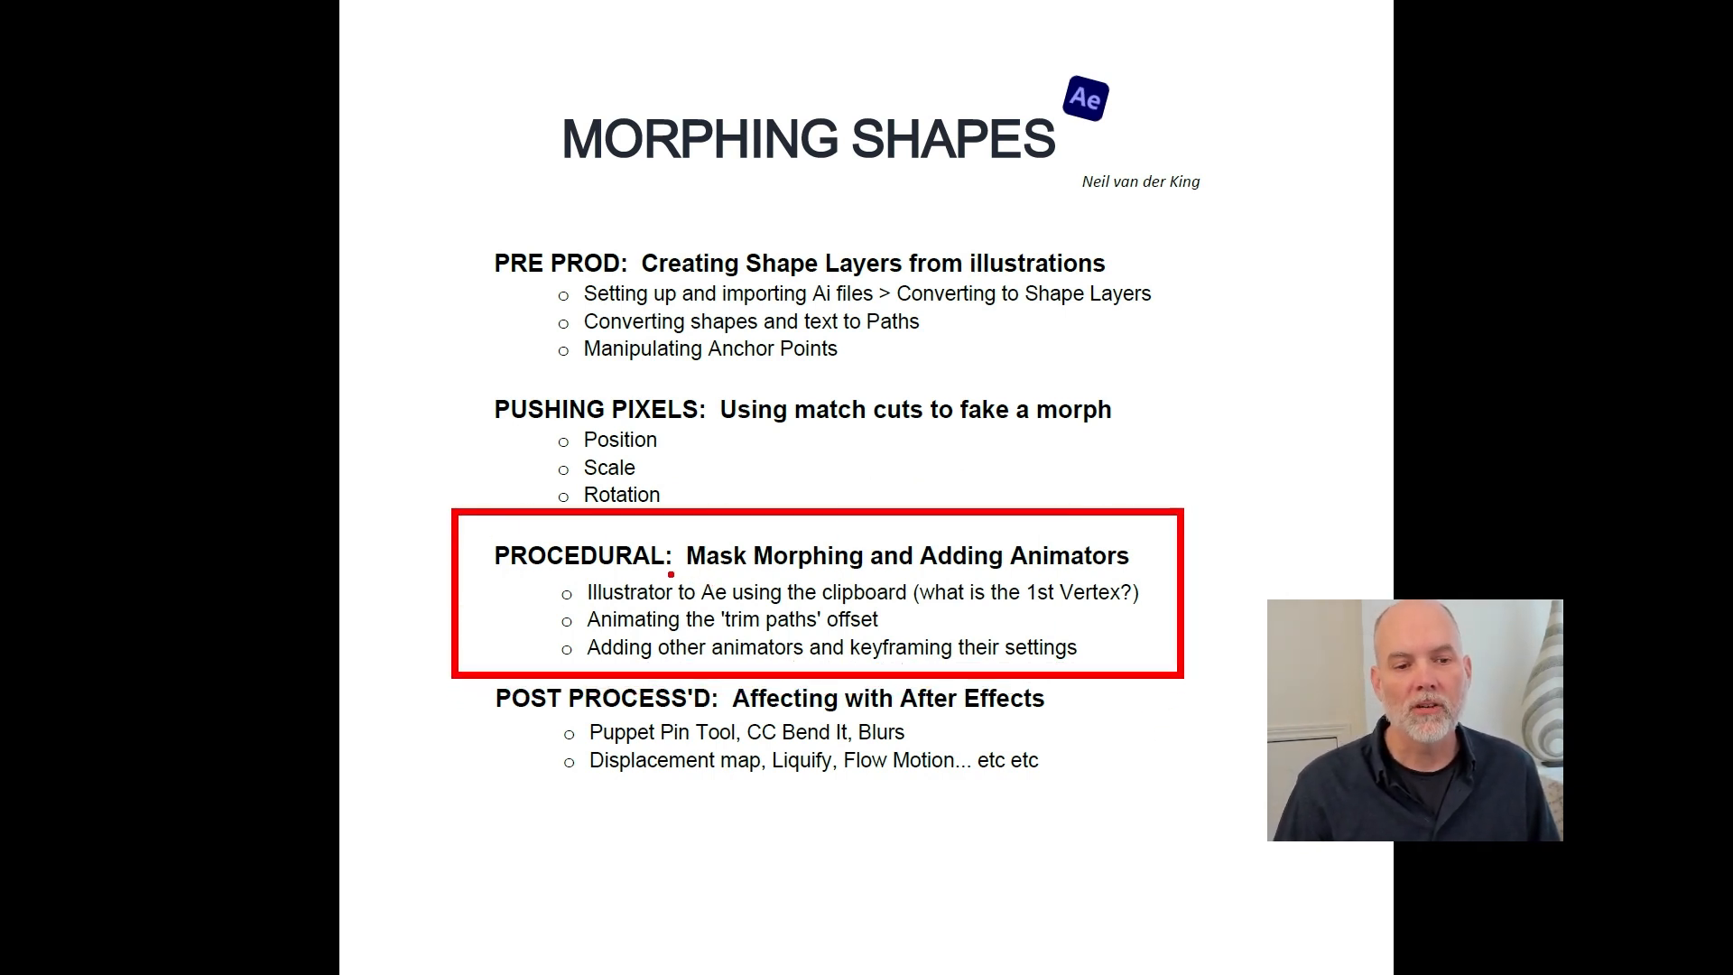
pyautogui.moveTo(688, 571)
pyautogui.mouseDown()
pyautogui.moveTo(537, 568)
pyautogui.moveTo(551, 602)
pyautogui.moveTo(585, 592)
pyautogui.mouseUp()
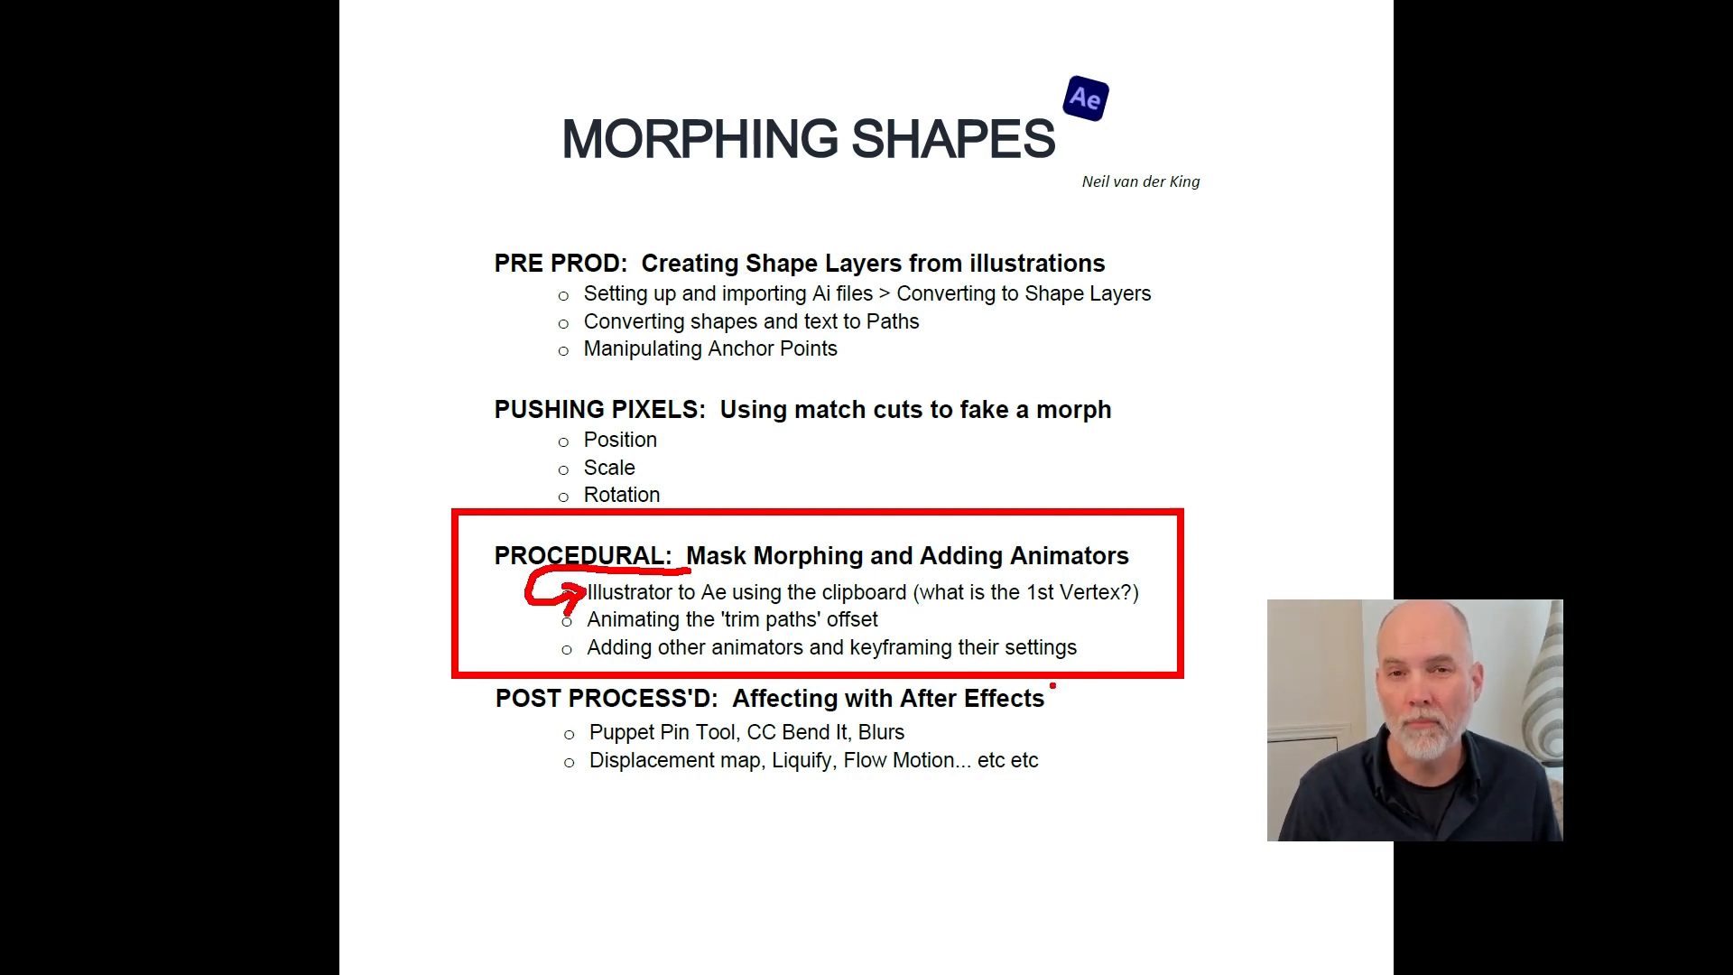
pyautogui.press('e')
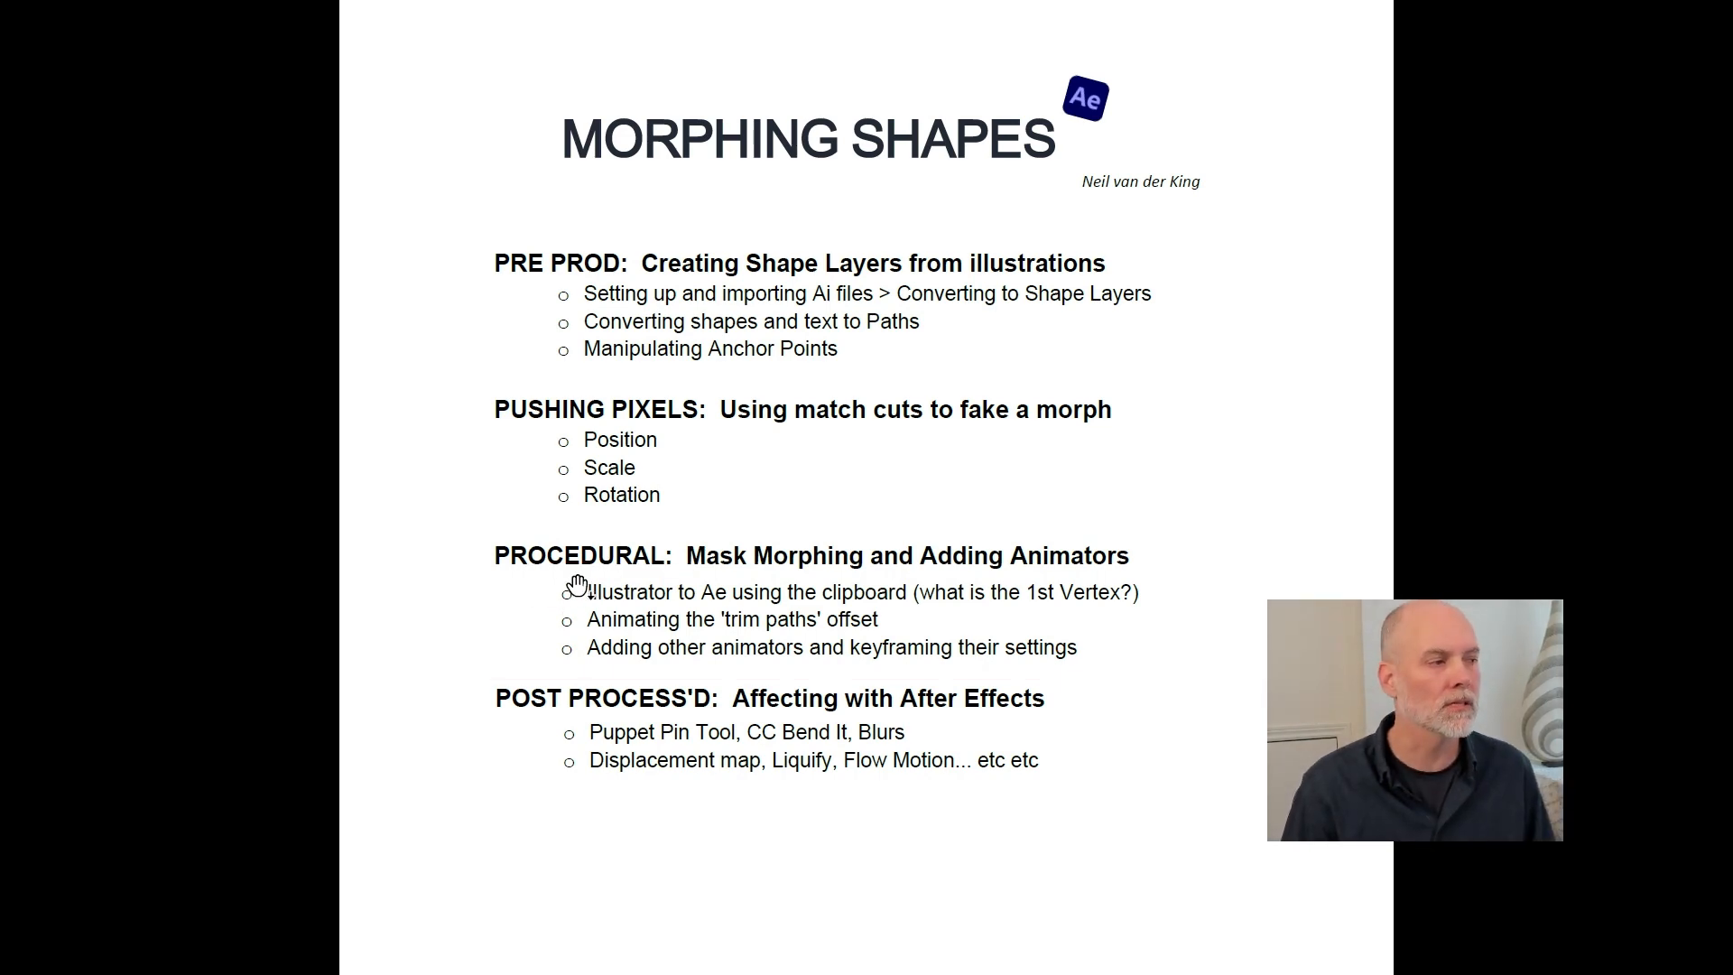
# - Return to After Effects, open the PROCEDURAL composition and move the current time to 0:00:00:00
pyautogui.hotkey('alt', 'Tab')
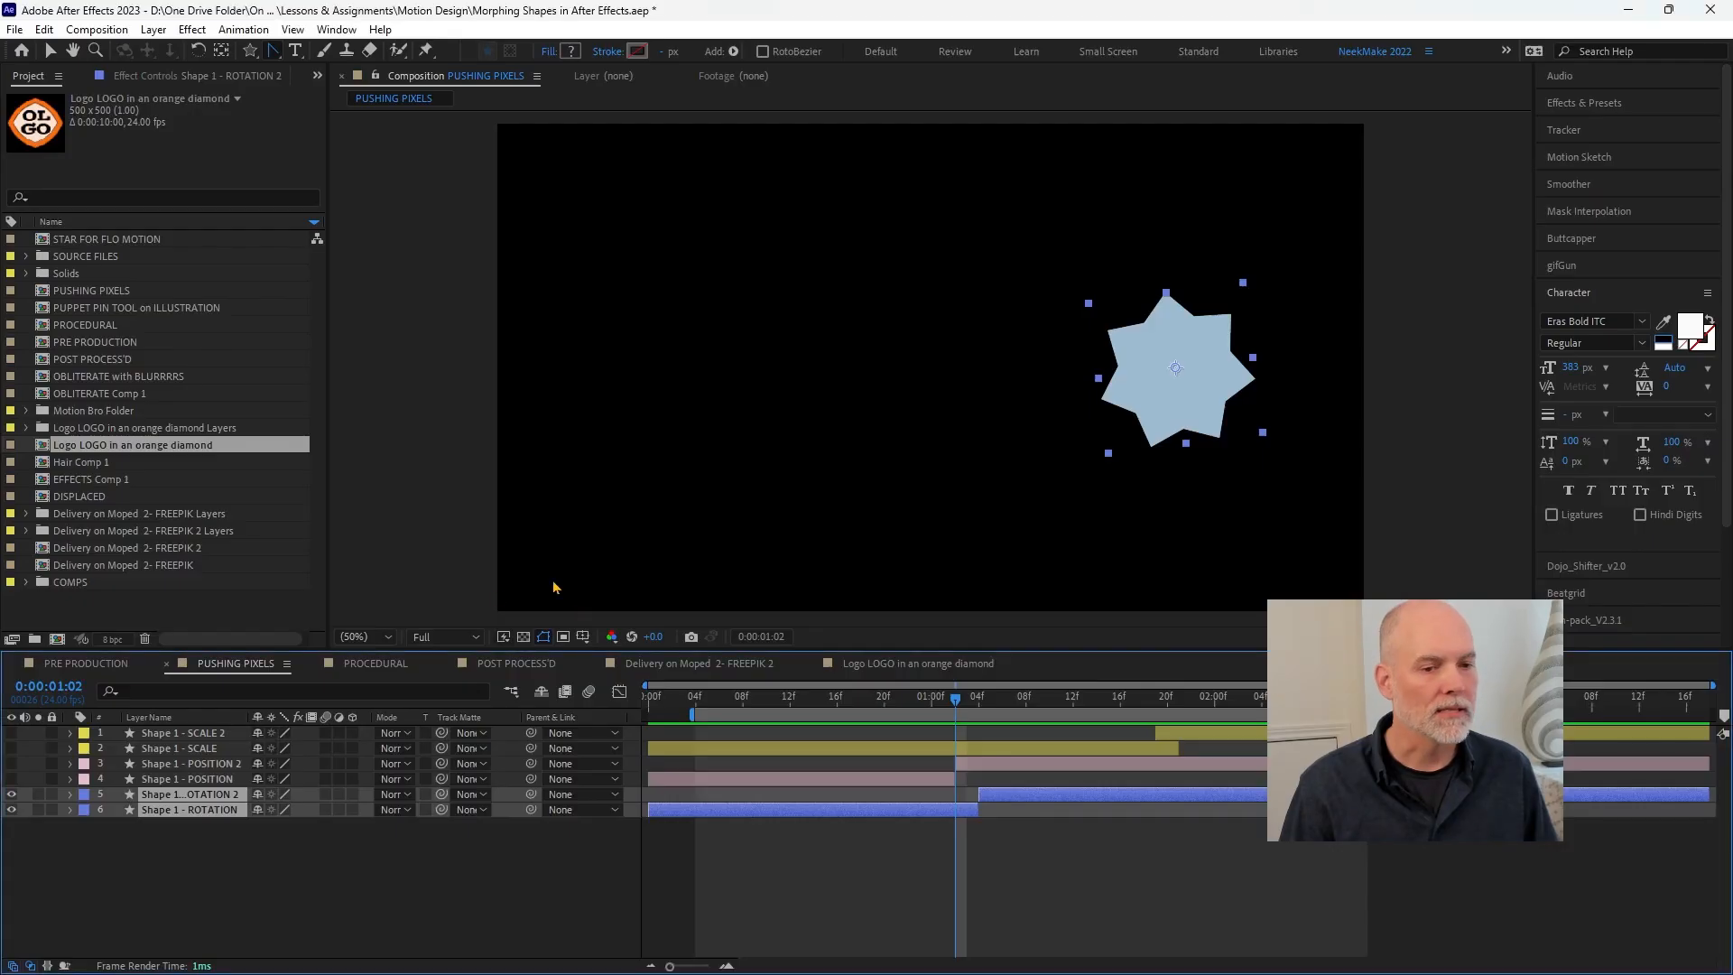
pyautogui.click(370, 666)
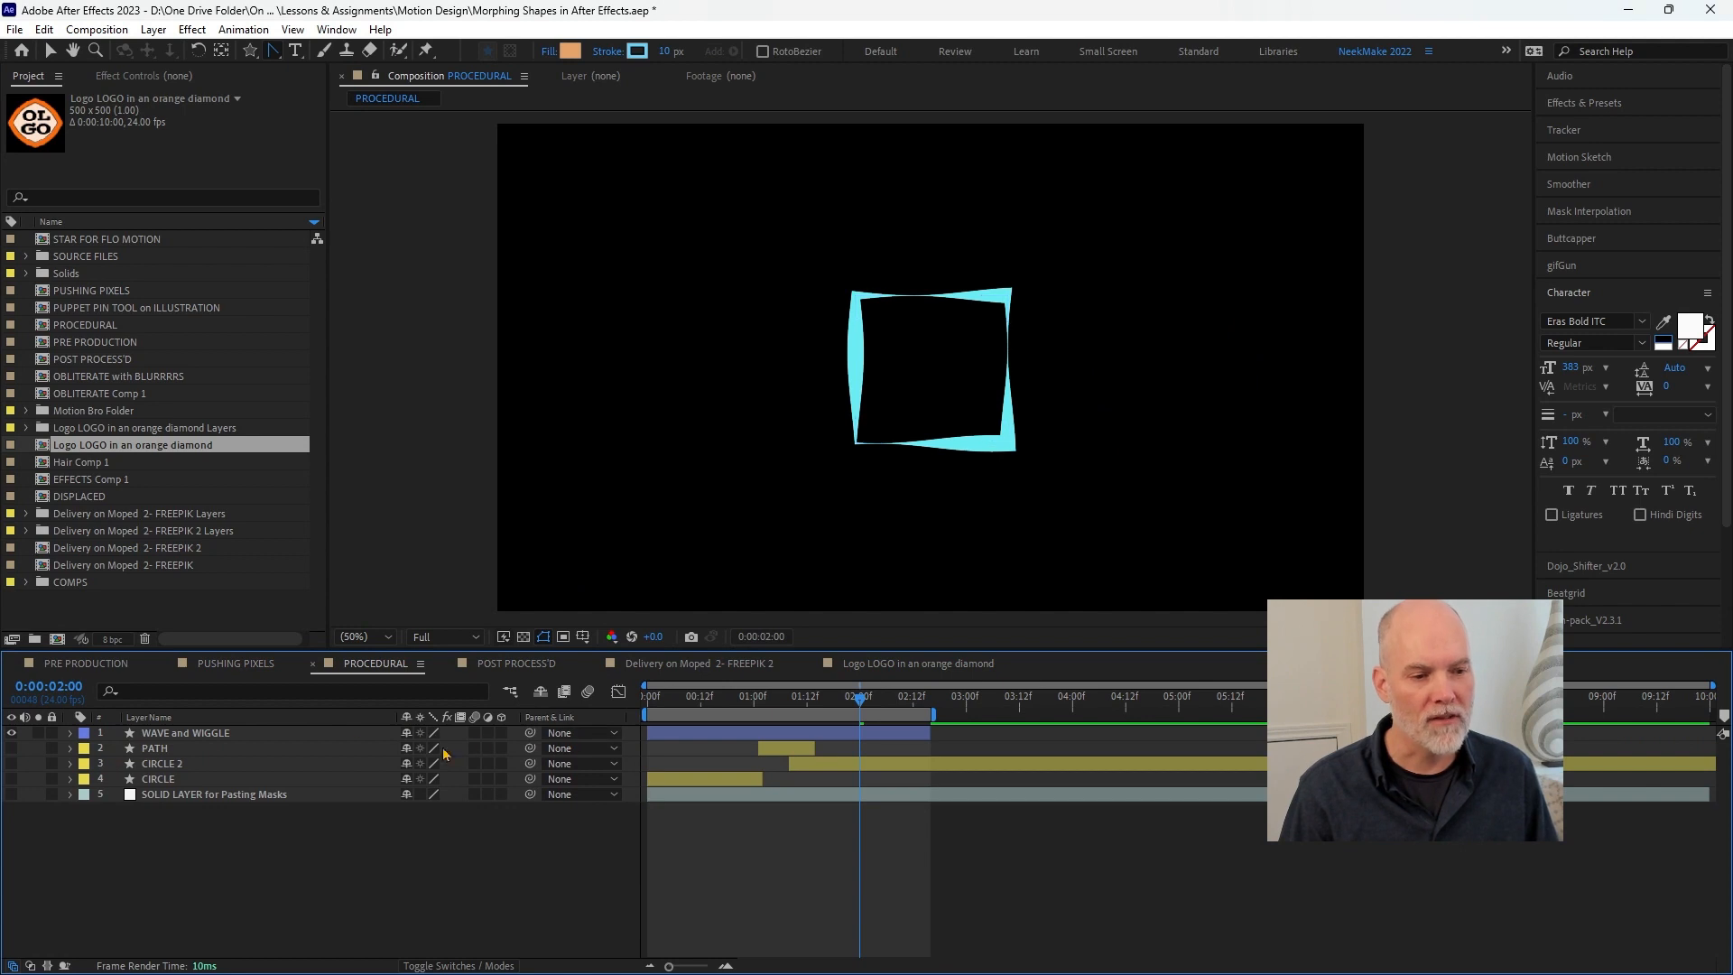
pyautogui.click(659, 714)
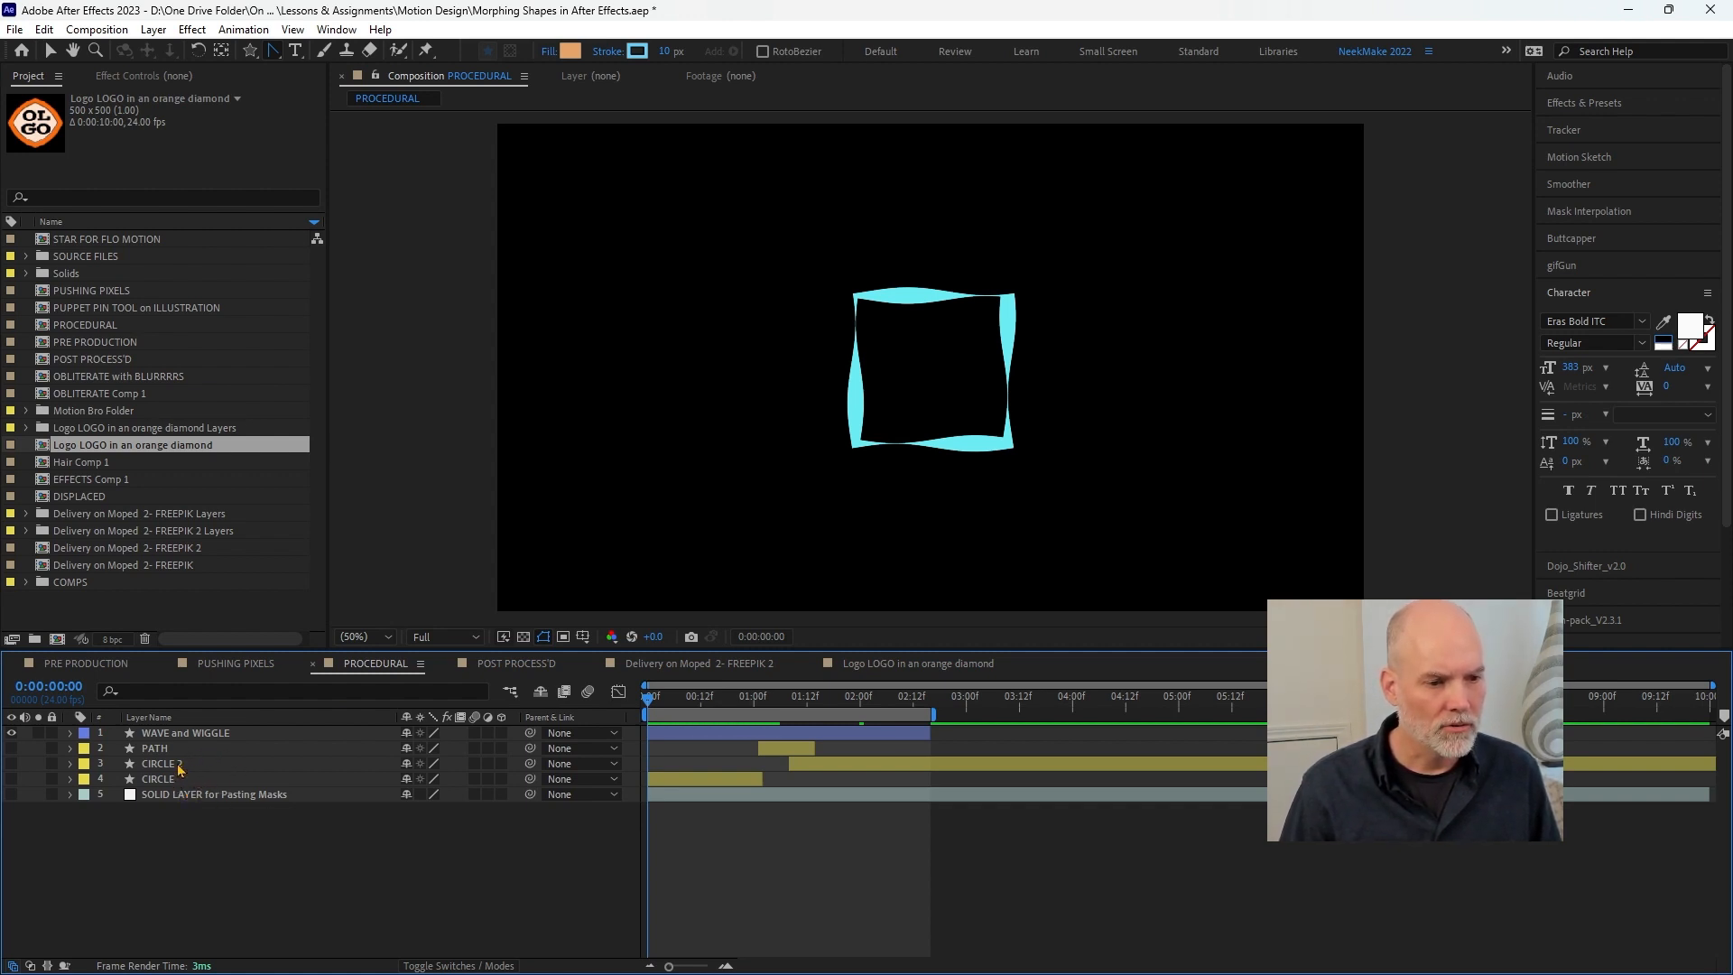
pyautogui.click(199, 668)
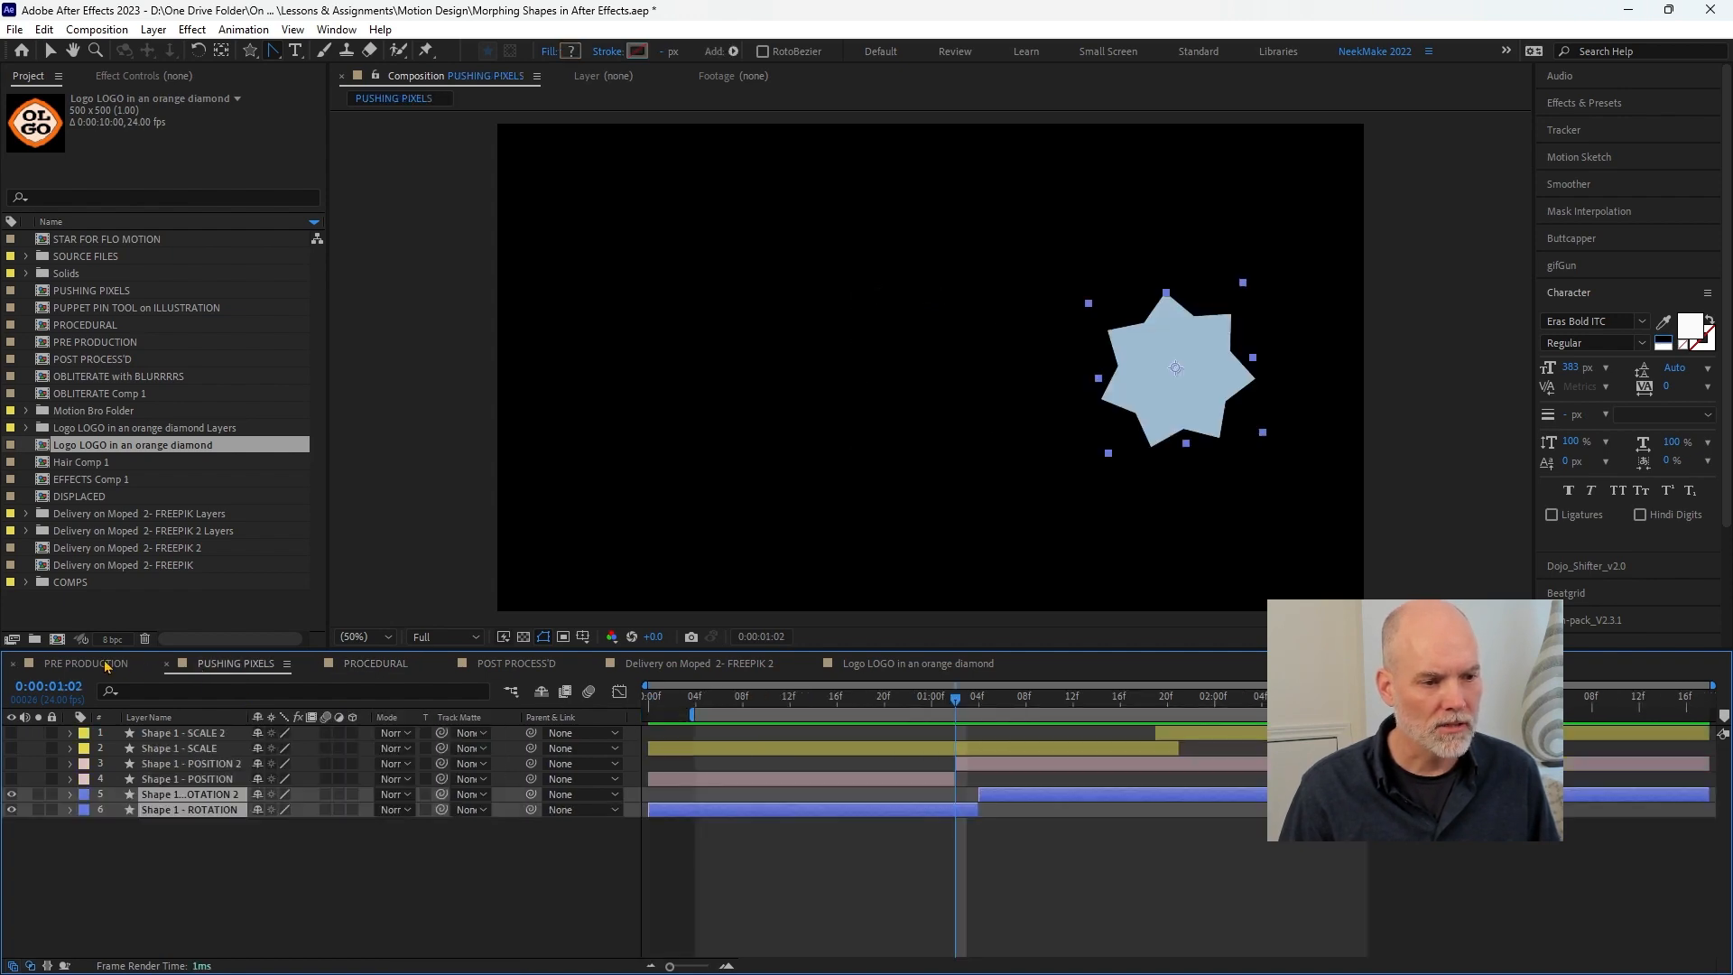
pyautogui.click(105, 666)
pyautogui.hotkey('alt', 'Tab')
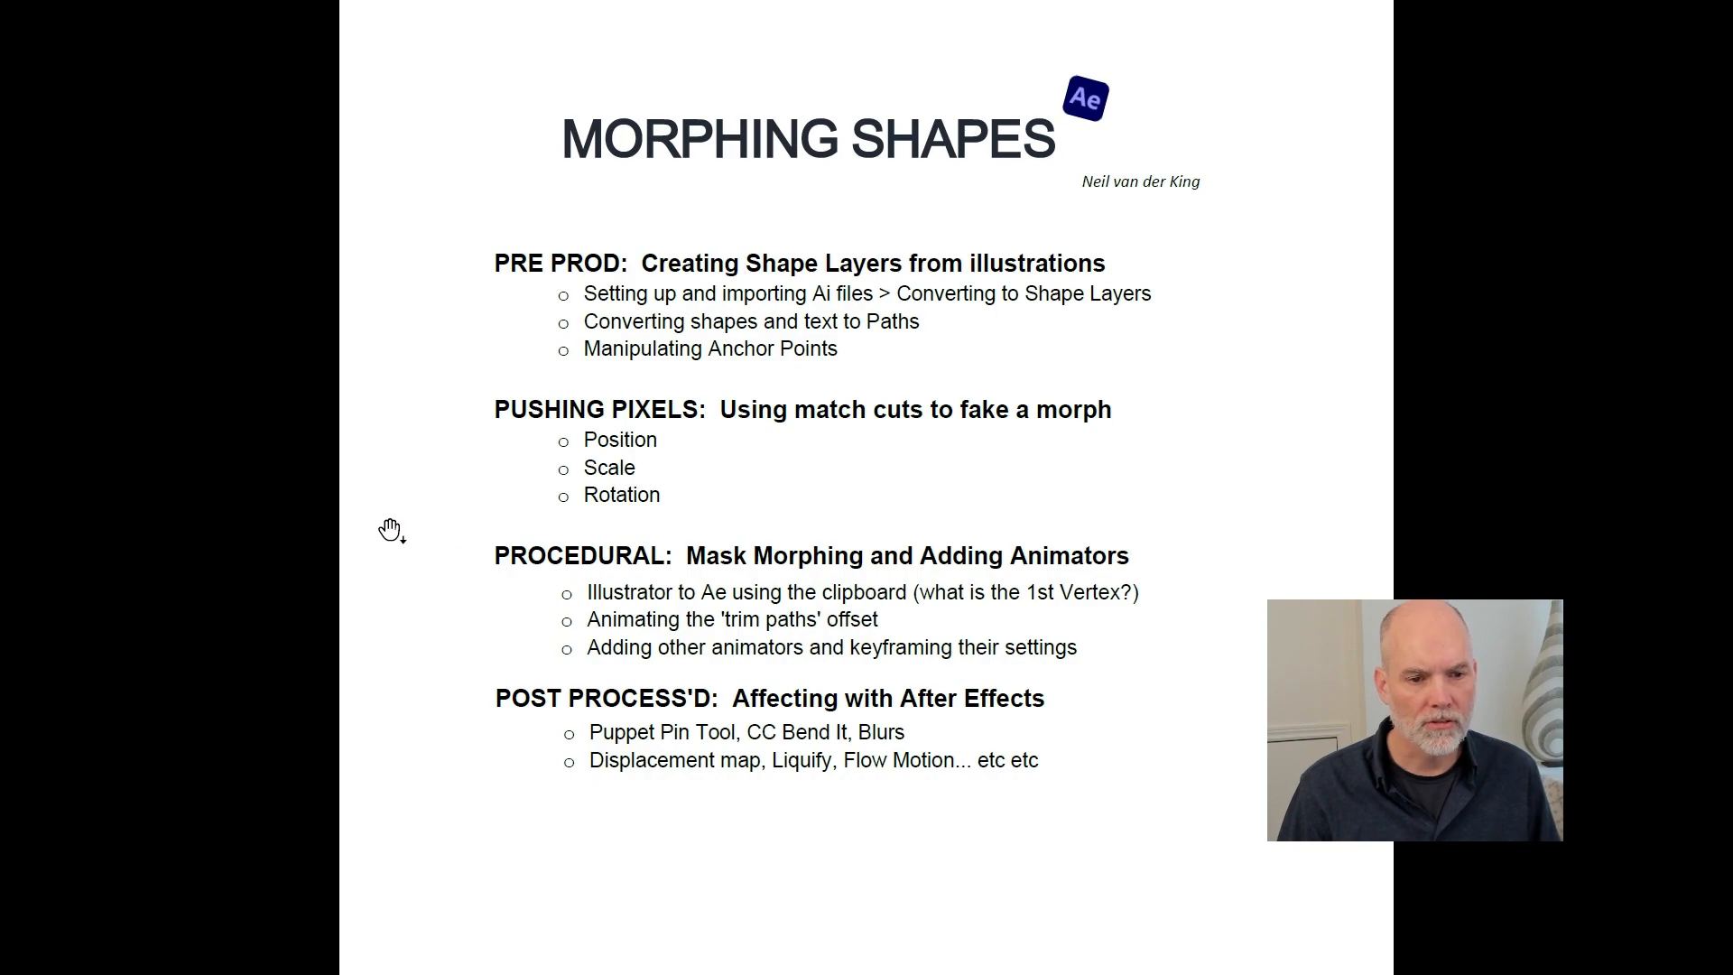
pyautogui.hotkey('alt', 'Tab')
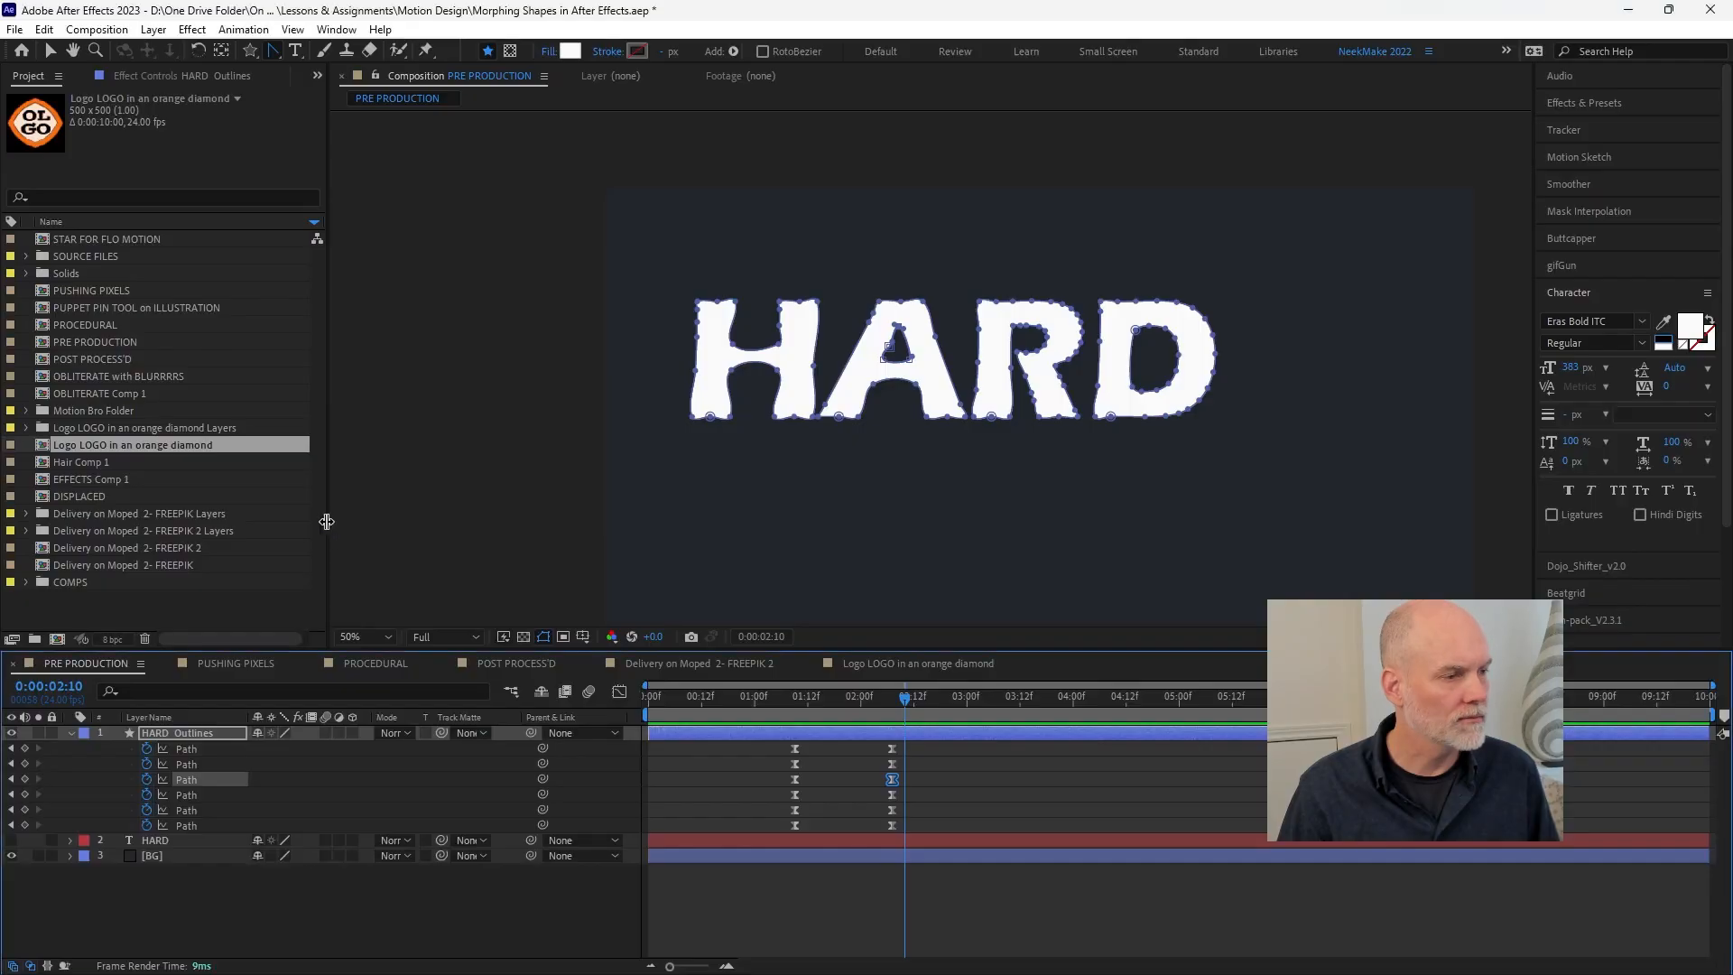
# - In the PROCEDURAL composition, show the SOLID LAYER for Pasting Masks, hide WAVE and WIGGLE, and select the solid layer
pyautogui.click(359, 665)
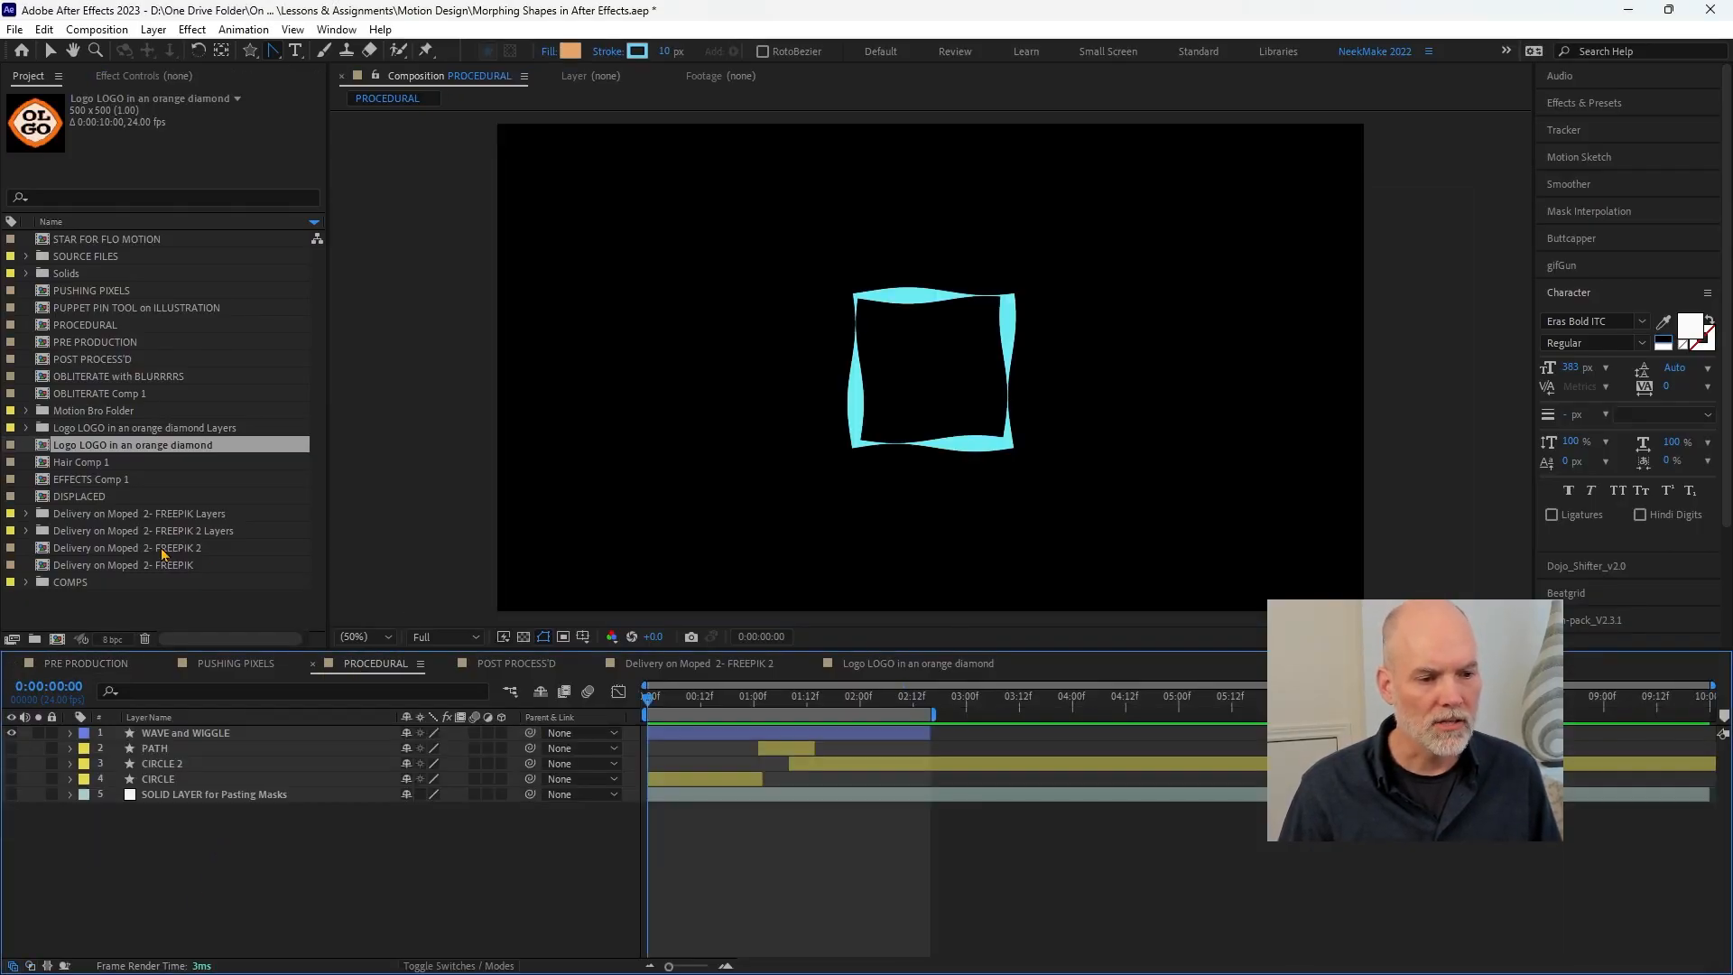
pyautogui.click(162, 794)
pyautogui.click(11, 795)
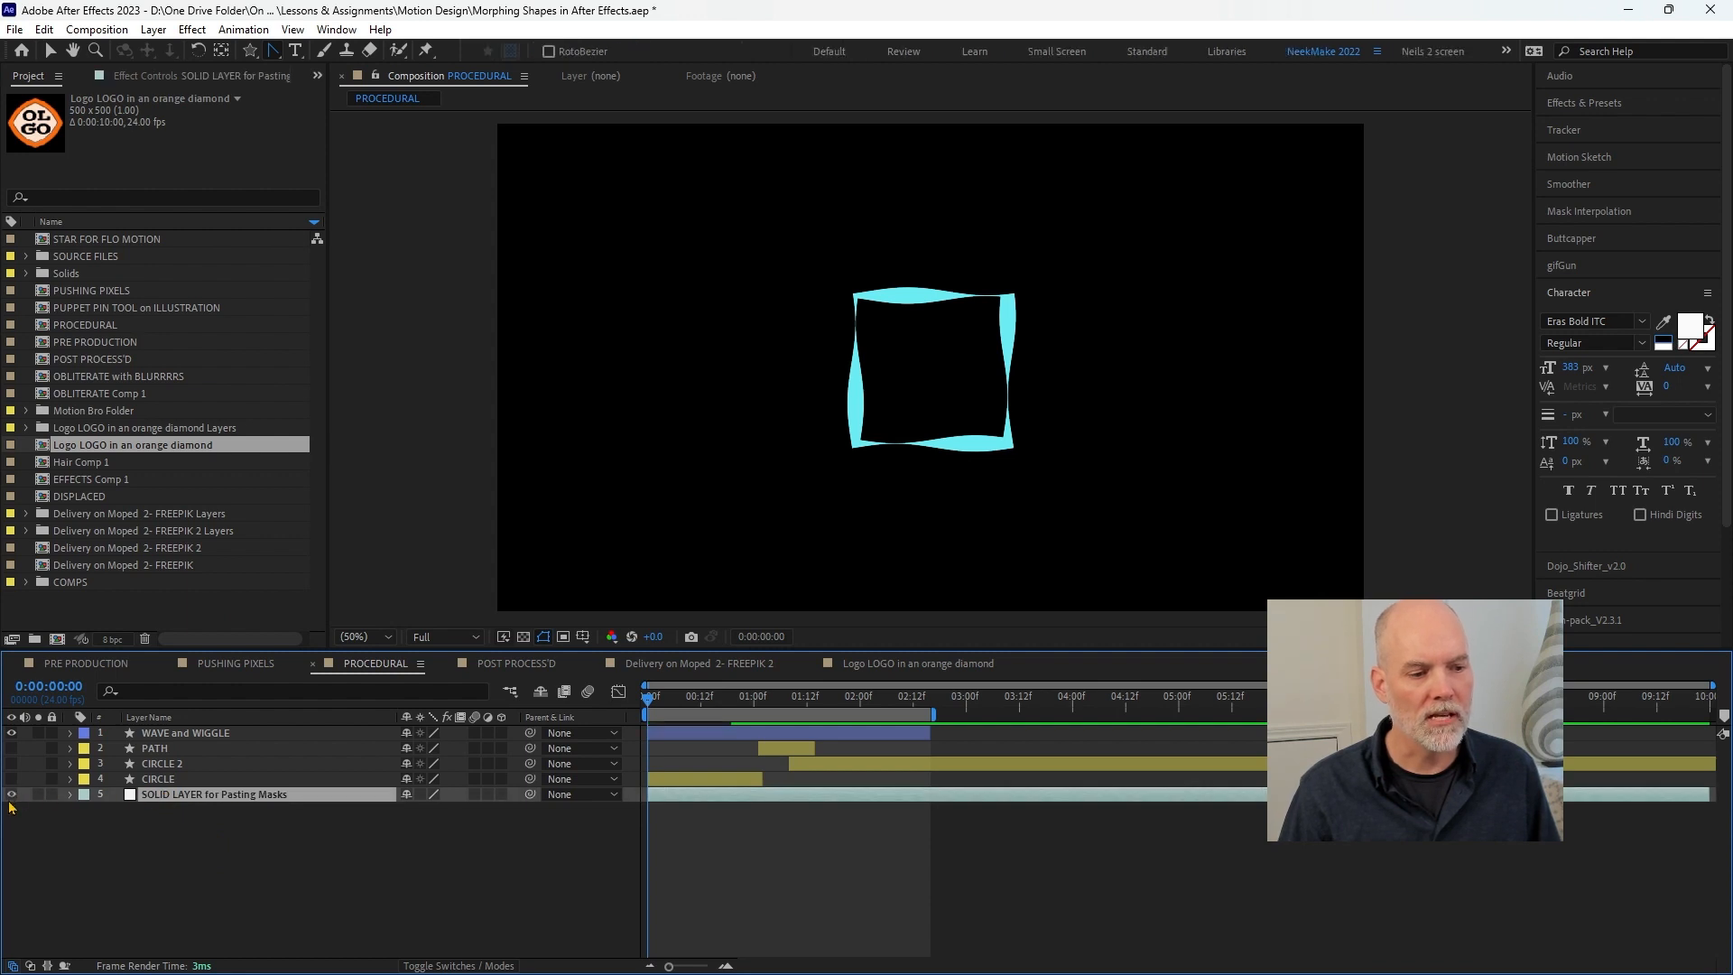
pyautogui.click(19, 734)
pyautogui.click(12, 733)
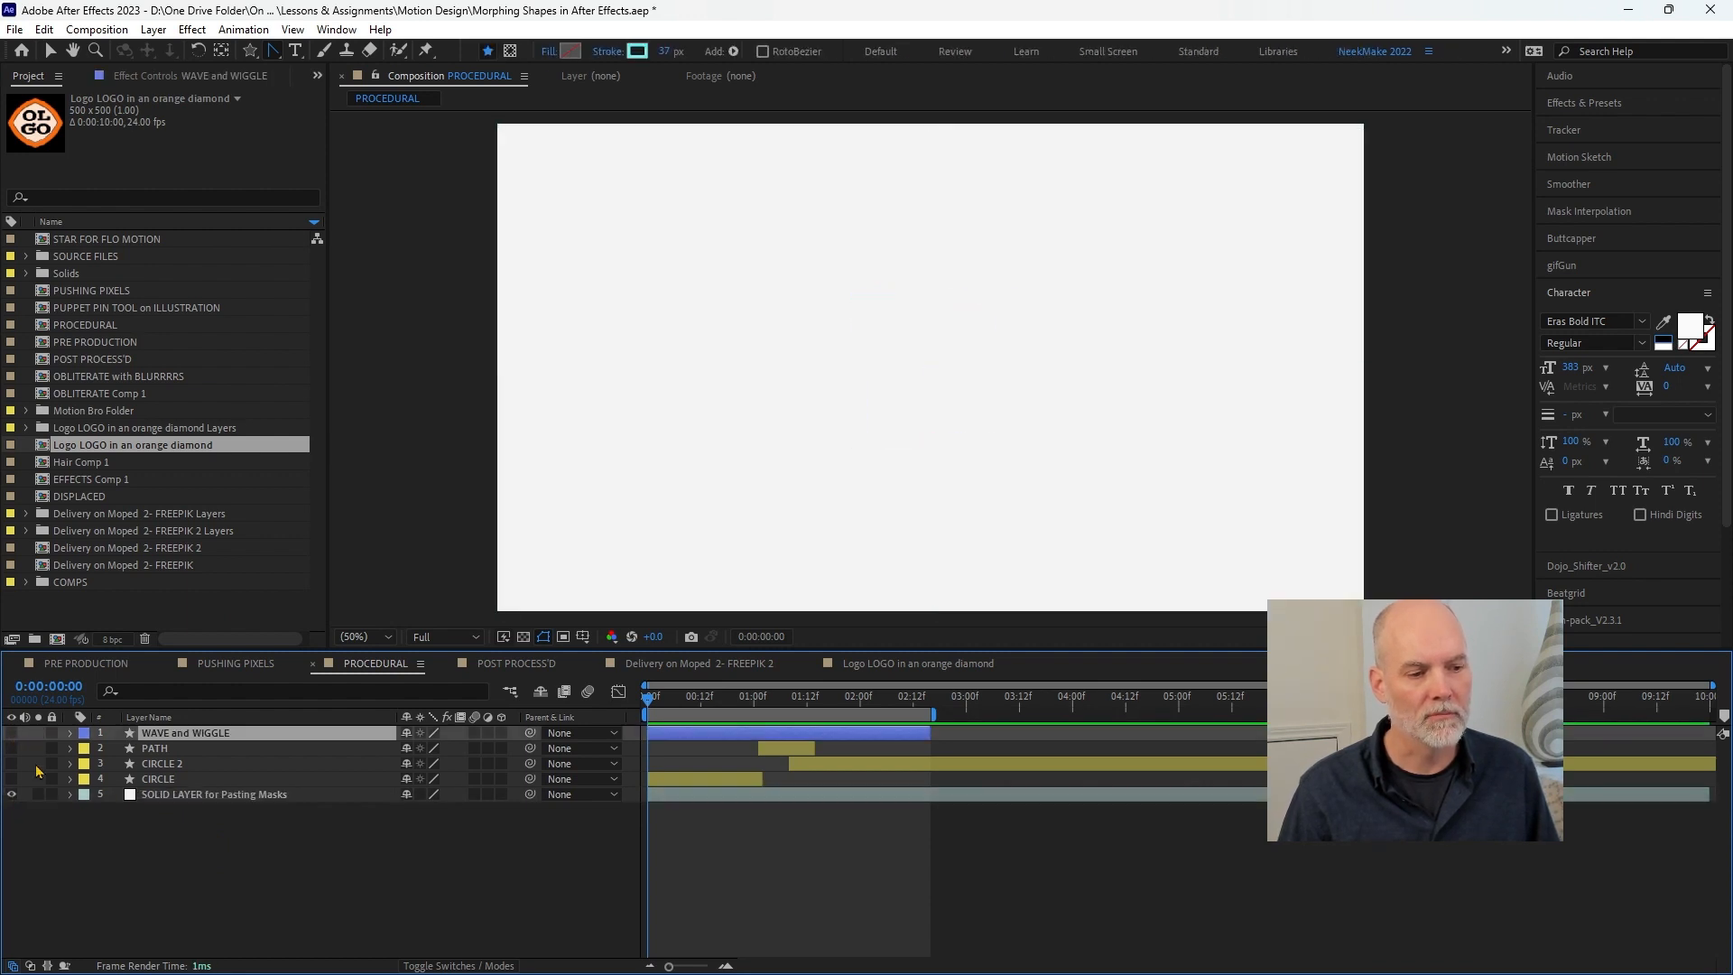
pyautogui.click(136, 850)
pyautogui.click(170, 796)
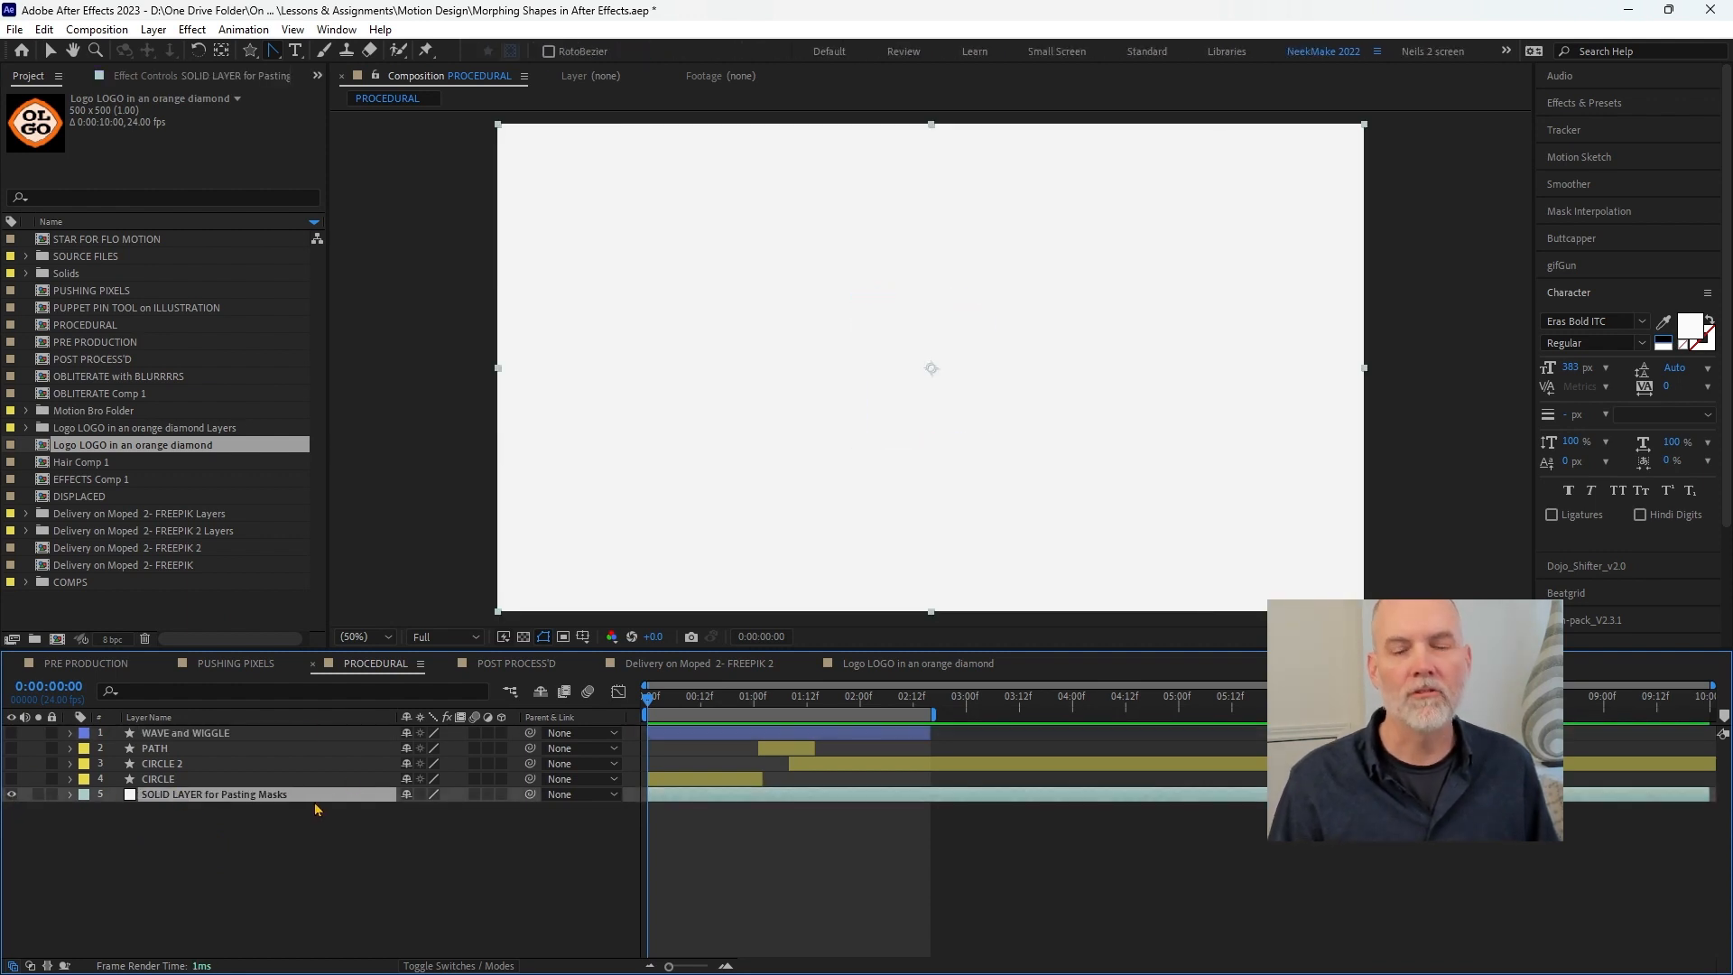
# - Look up the command for creating a new solid layer without creating one
pyautogui.click(167, 30)
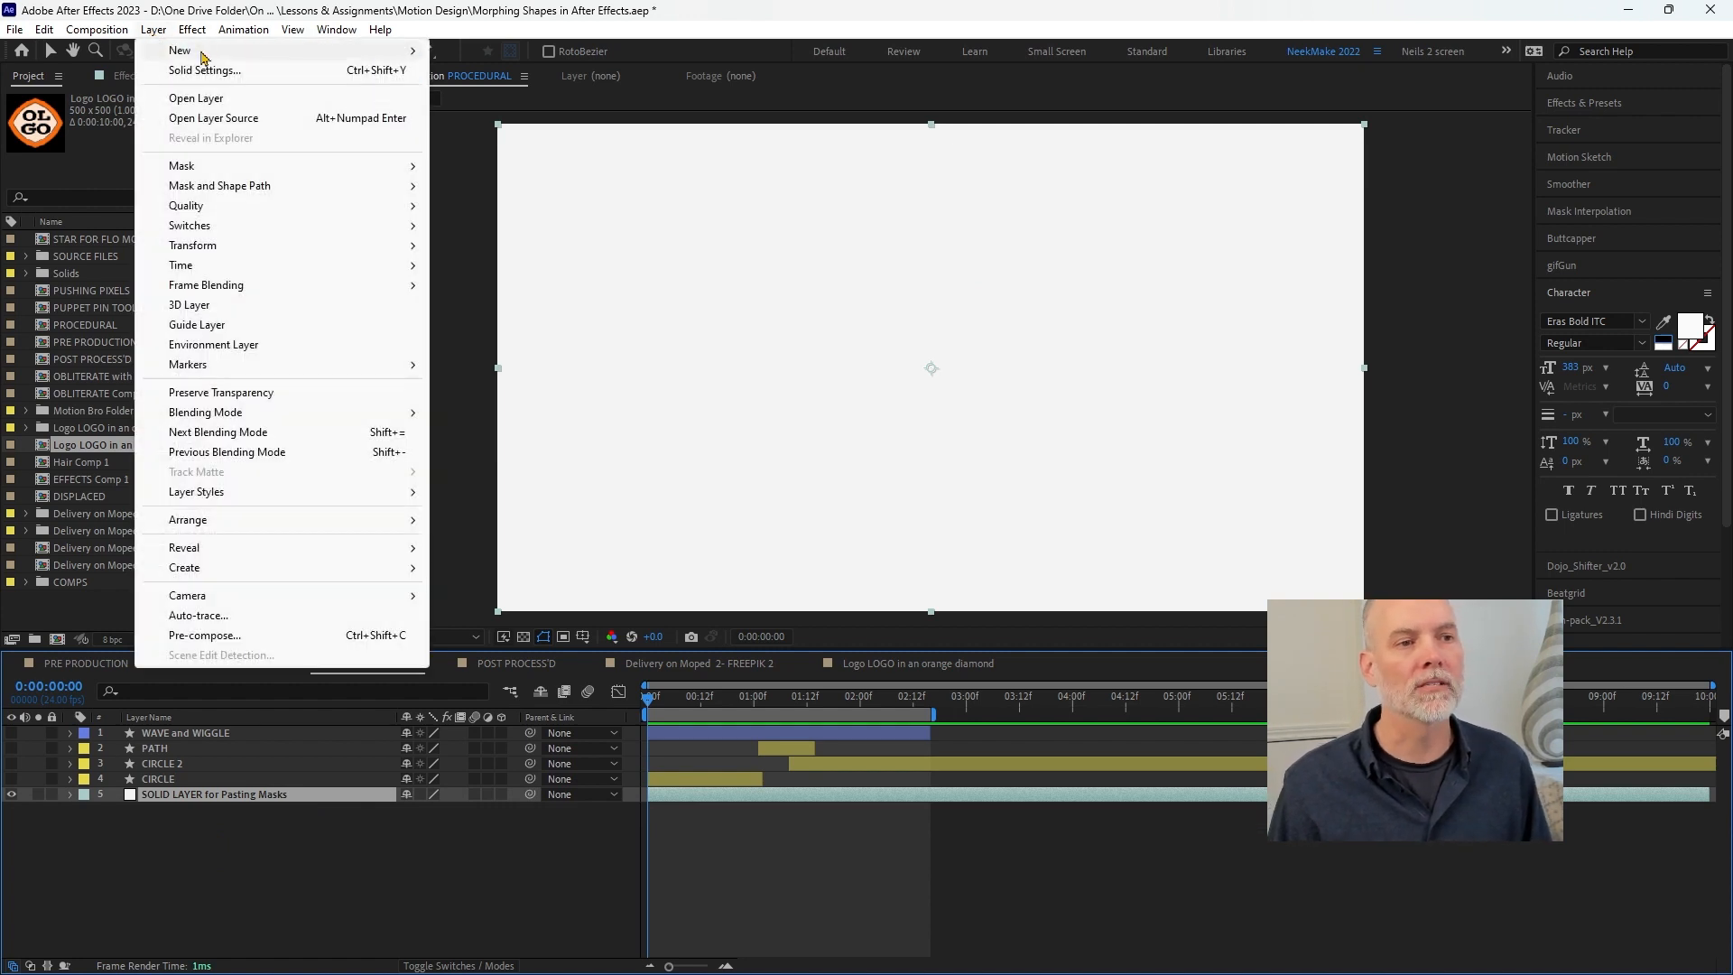
pyautogui.moveTo(398, 51)
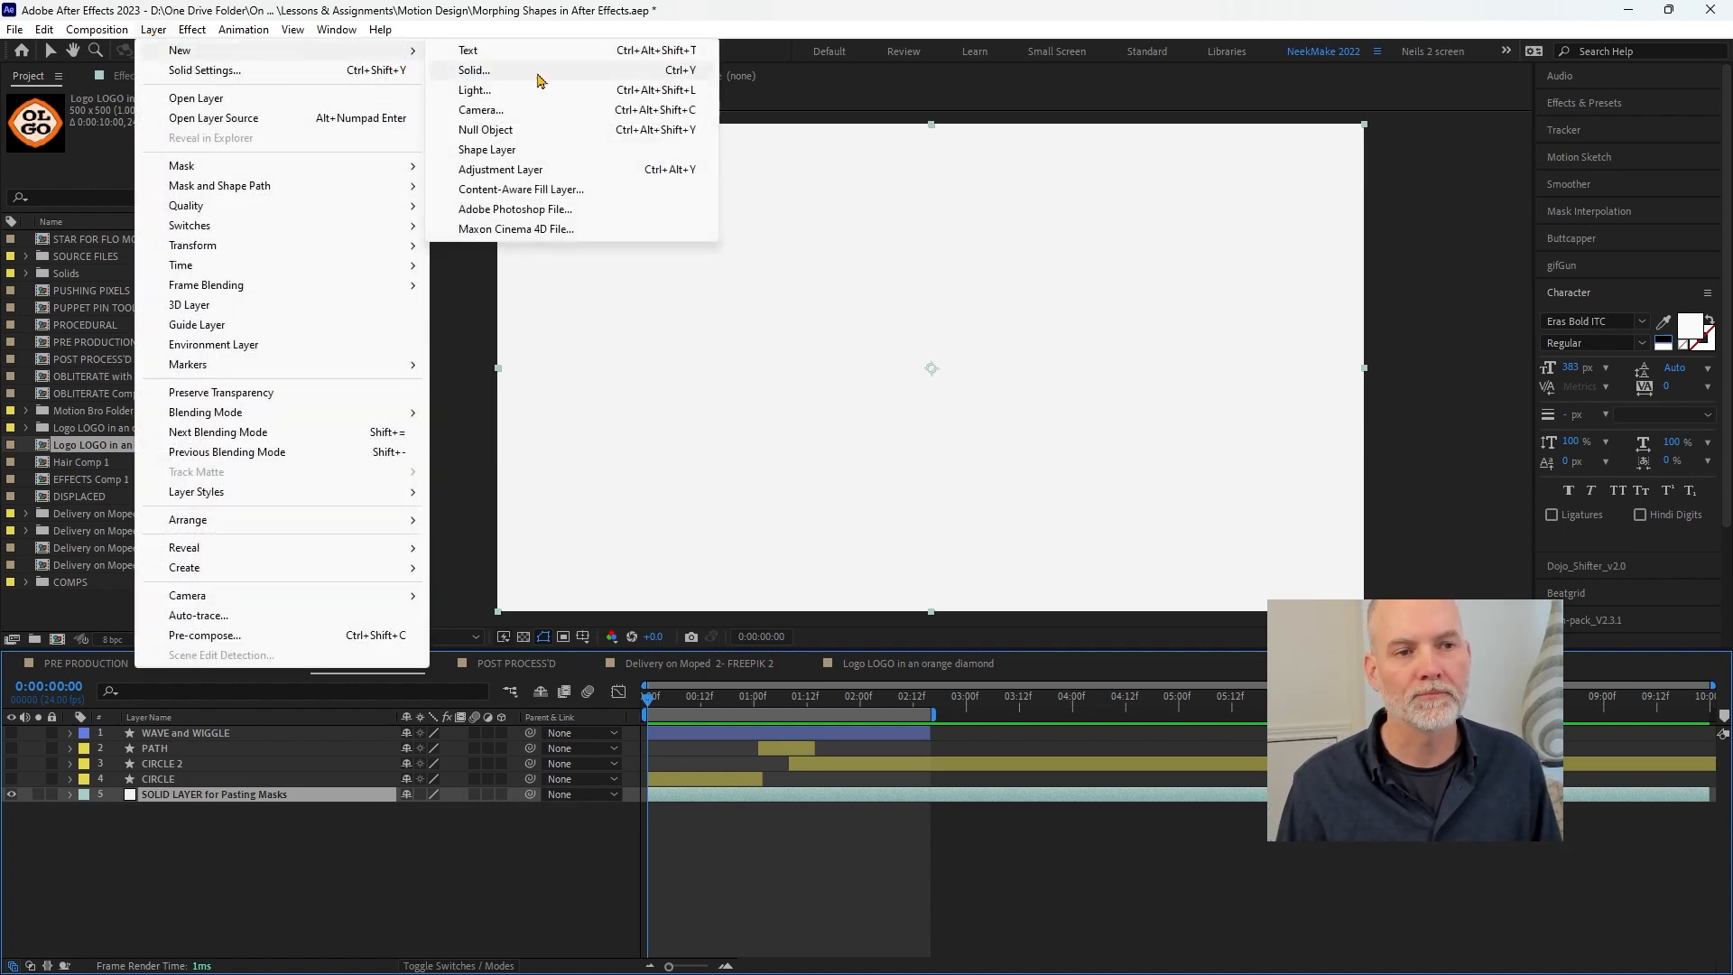
pyautogui.click(357, 836)
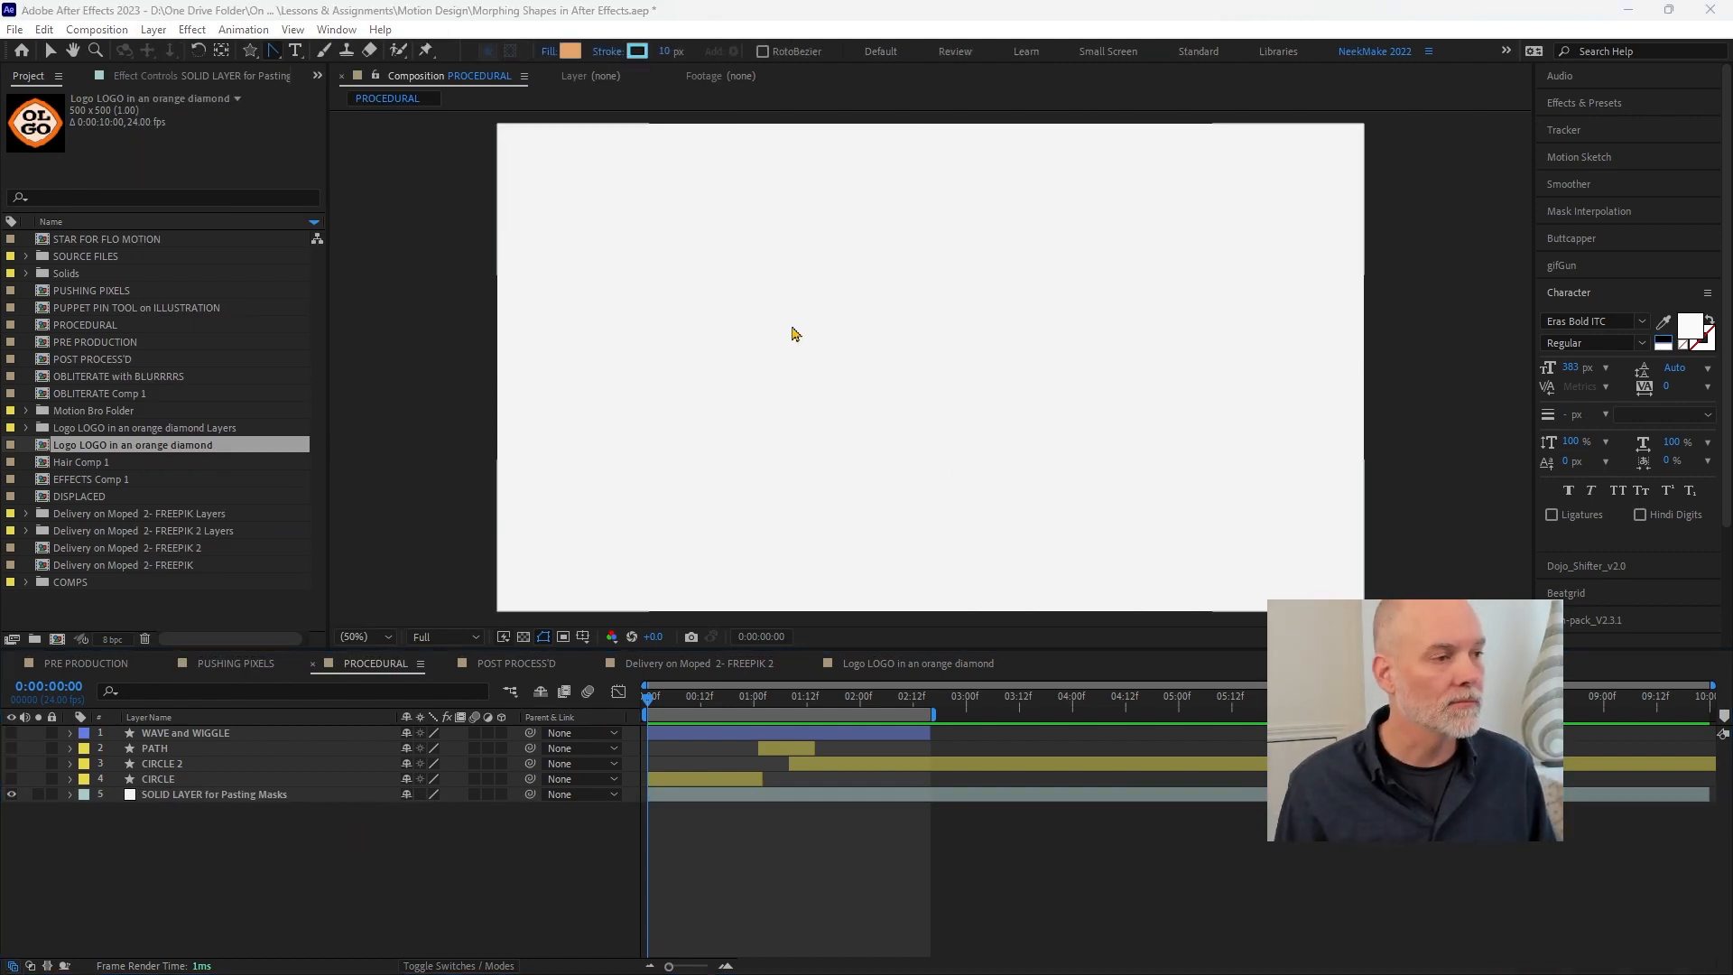
# - Switch to Illustrator's rabbit and elepant.ai document, expand all of Layer 1's sublayers, and select the rabbit
pyautogui.hotkey('alt', 'Tab')
pyautogui.click(591, 40)
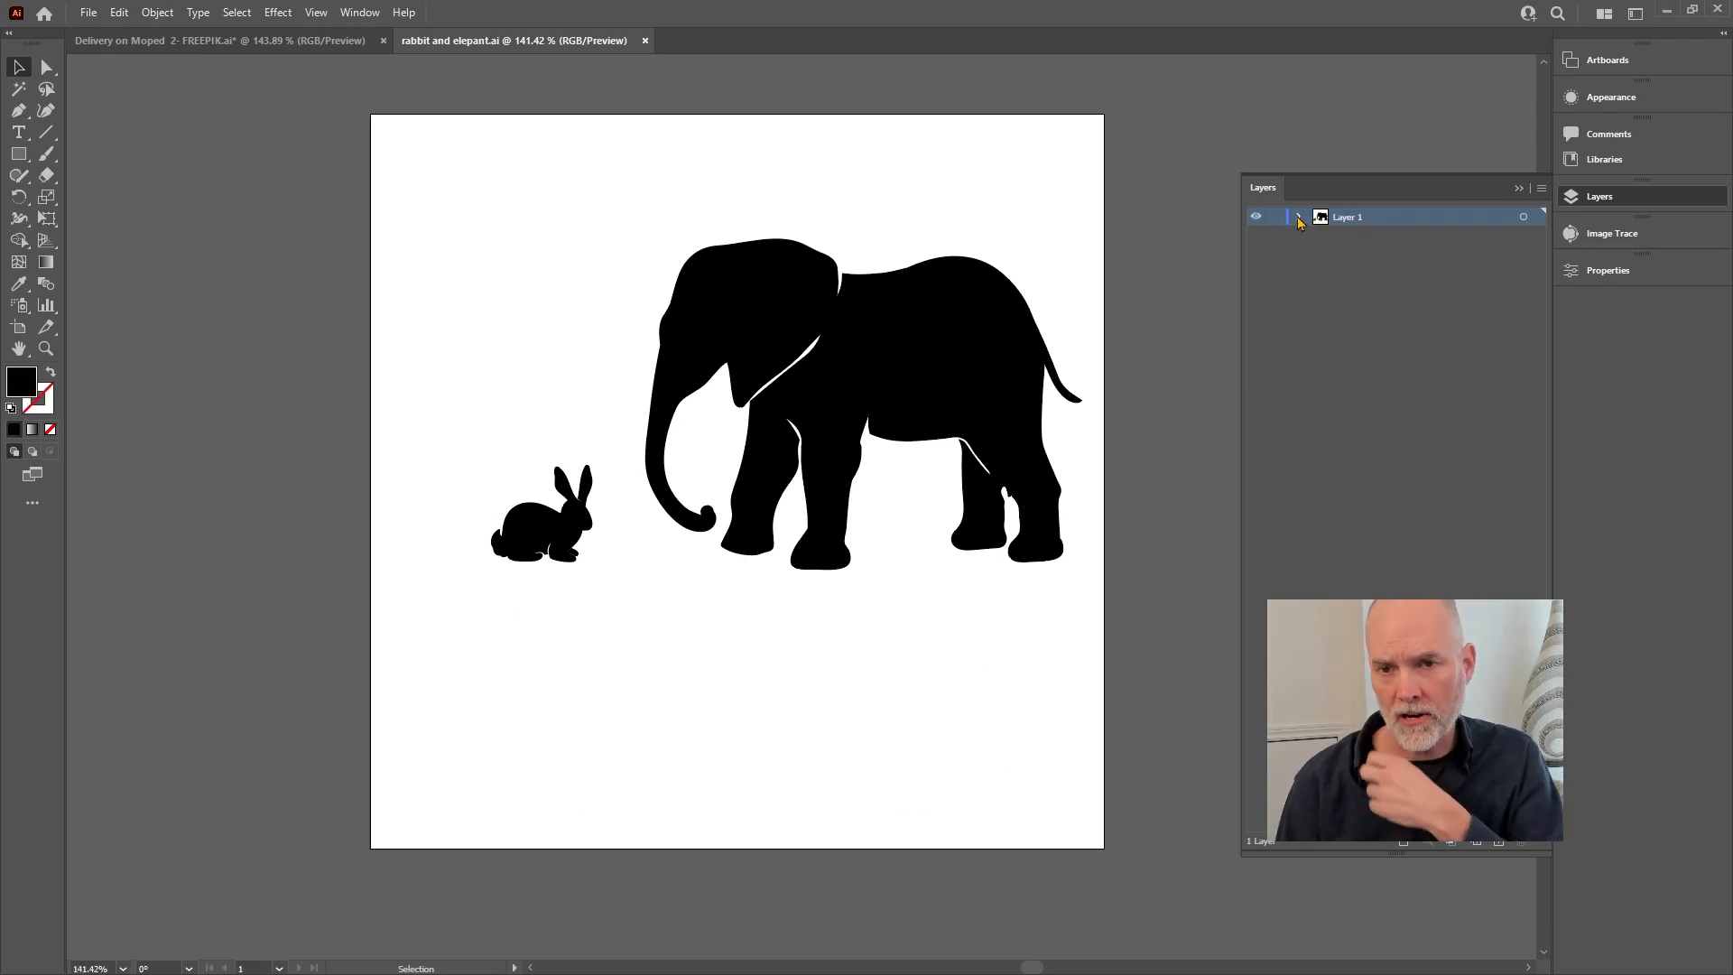
pyautogui.keyDown('alt'); pyautogui.click(1299, 218); pyautogui.keyUp('alt')
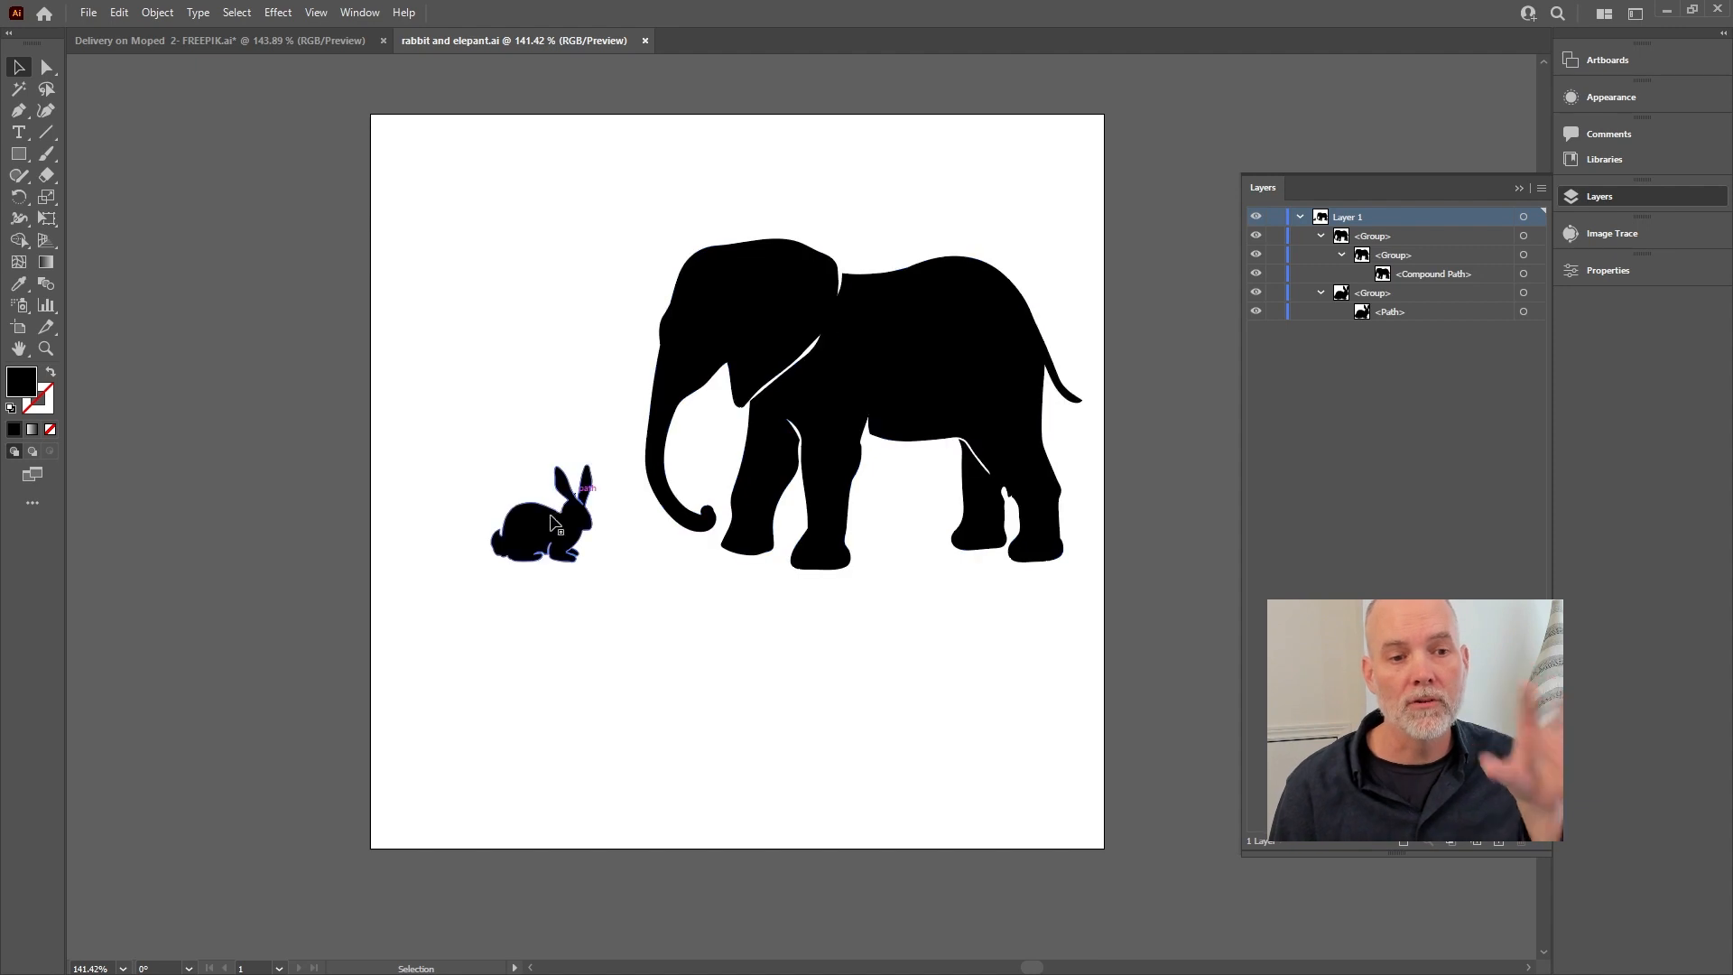
pyautogui.click(550, 528)
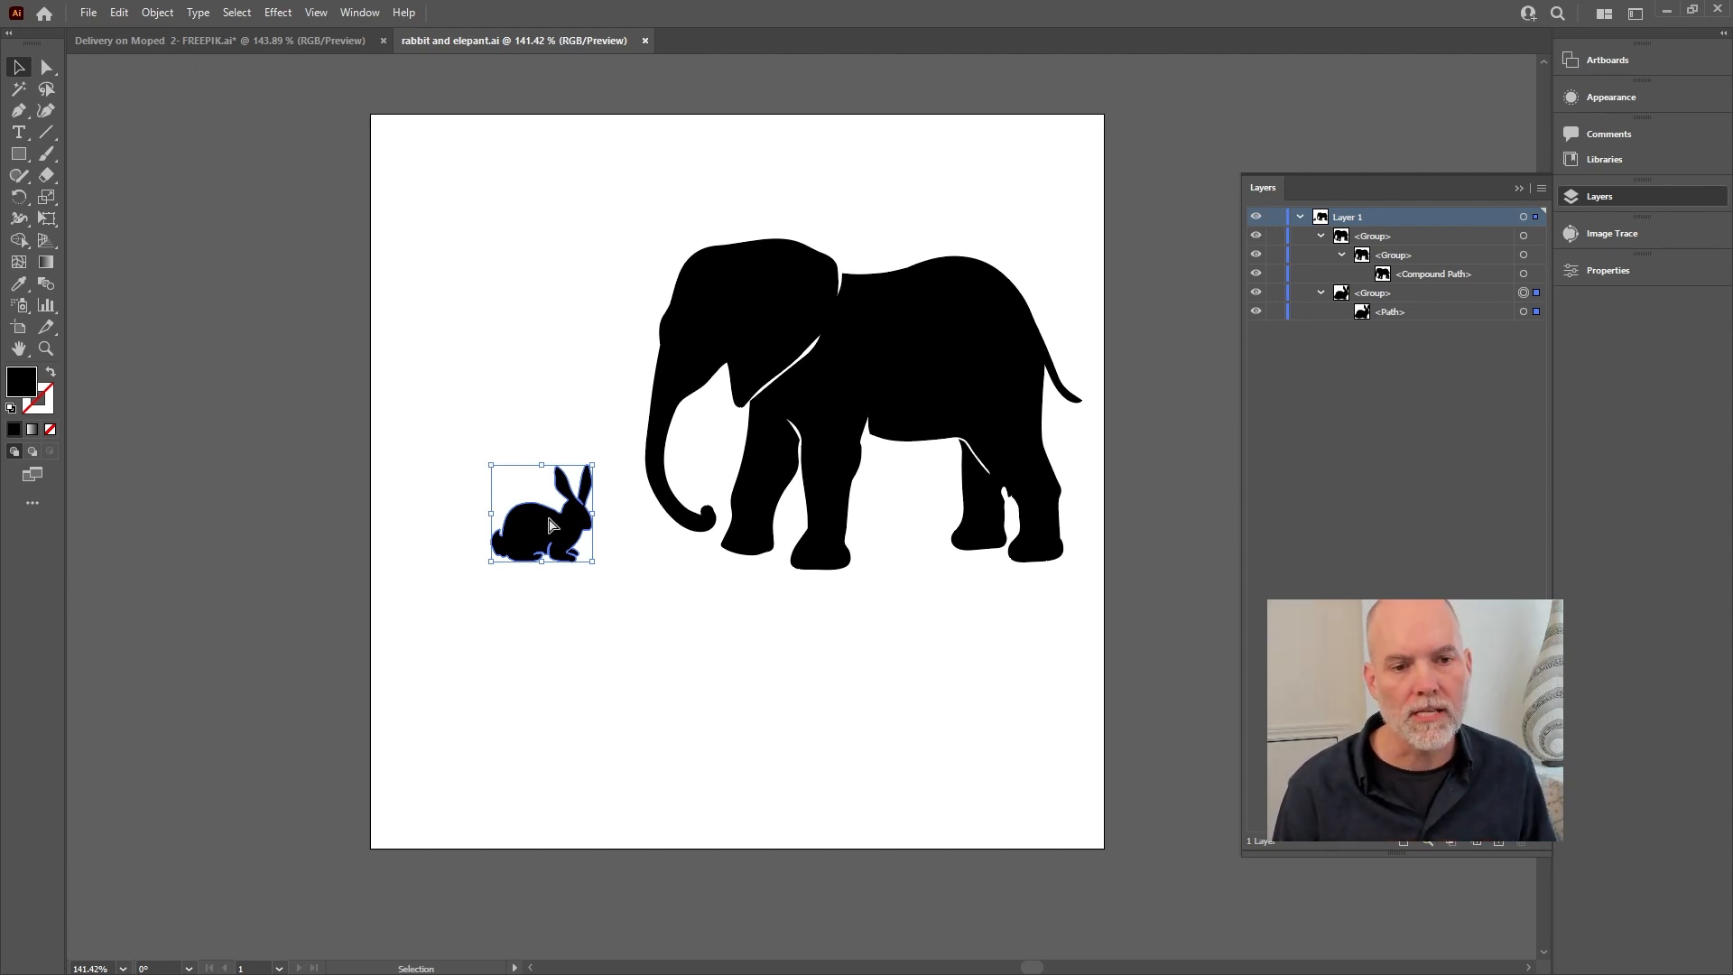
# - Switch to After Effects and paste the copied rabbit path as a mask on SOLID LAYER for Pasting Masks at 0:00:00:15
pyautogui.hotkey('alt', 'Tab')
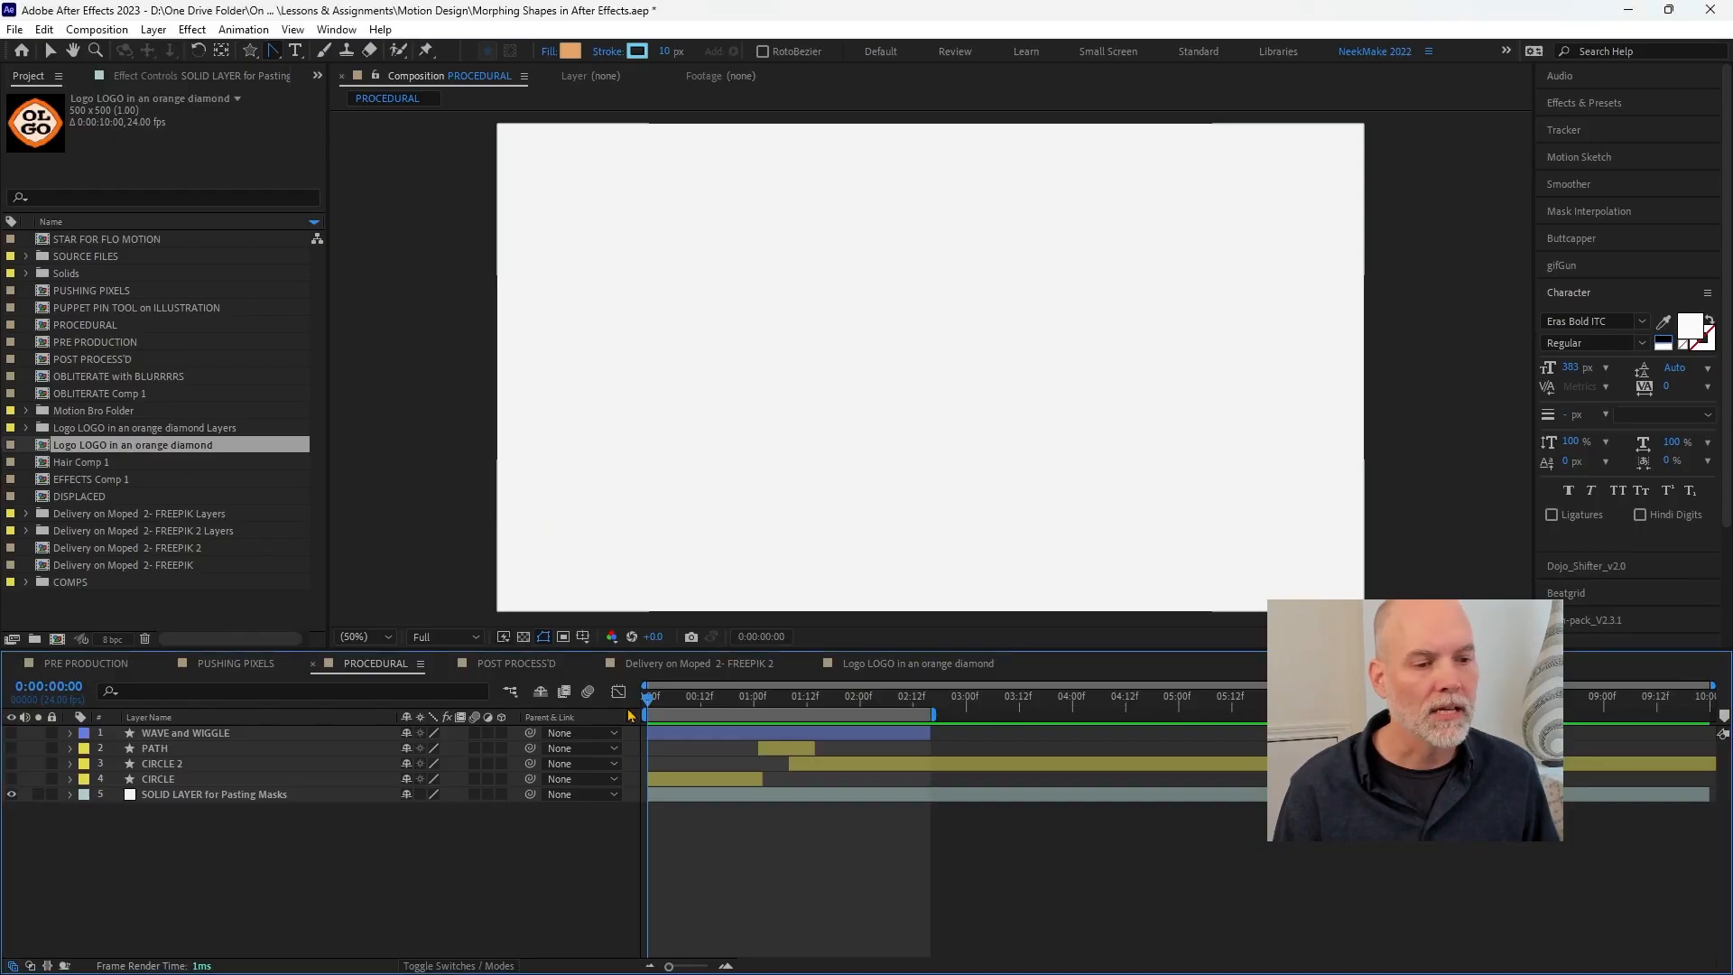
pyautogui.click(259, 798)
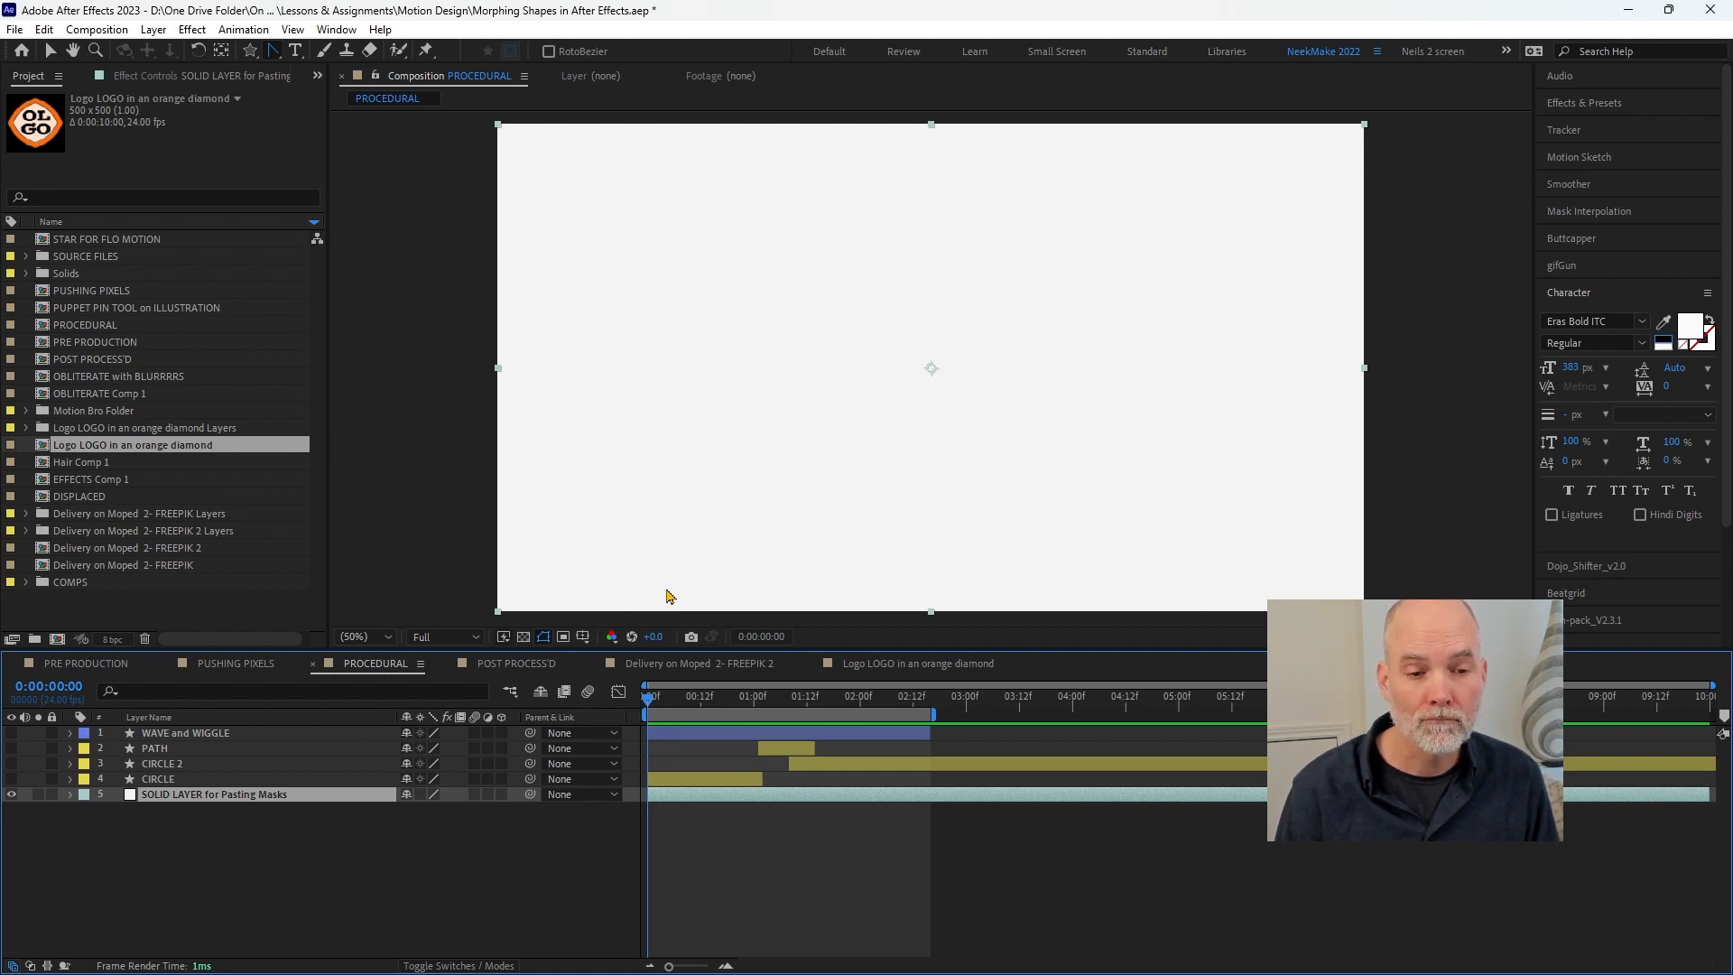
pyautogui.click(697, 709)
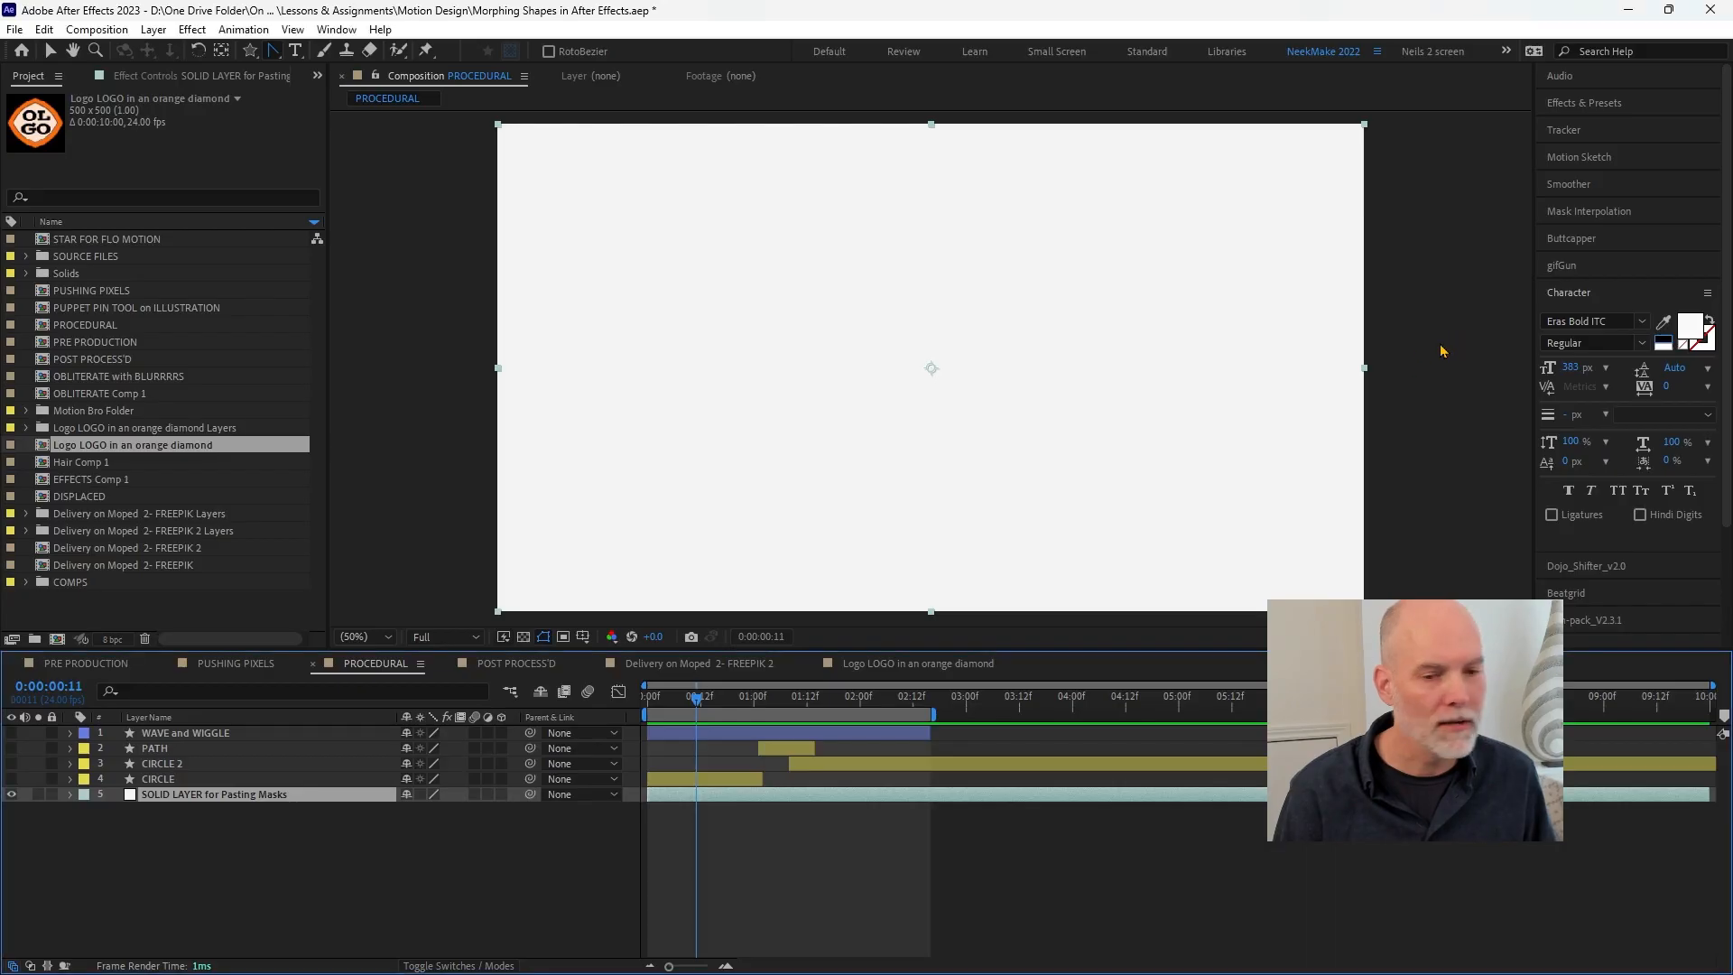
pyautogui.click(714, 700)
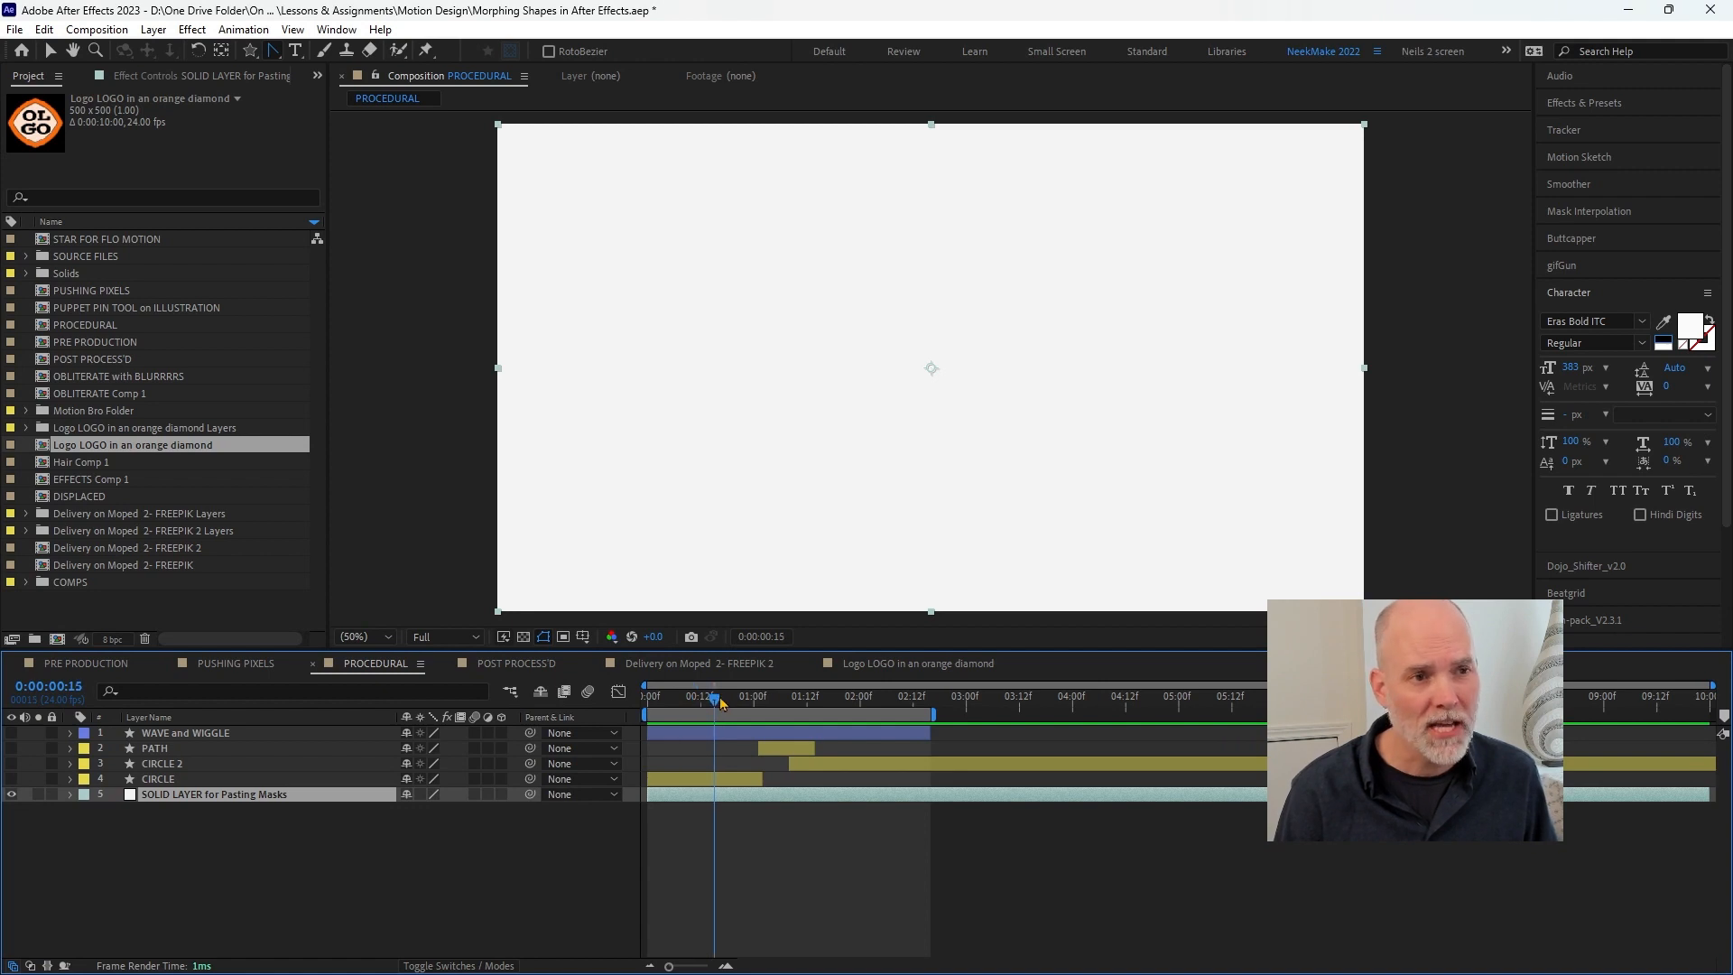
pyautogui.click(275, 52)
pyautogui.click(307, 50)
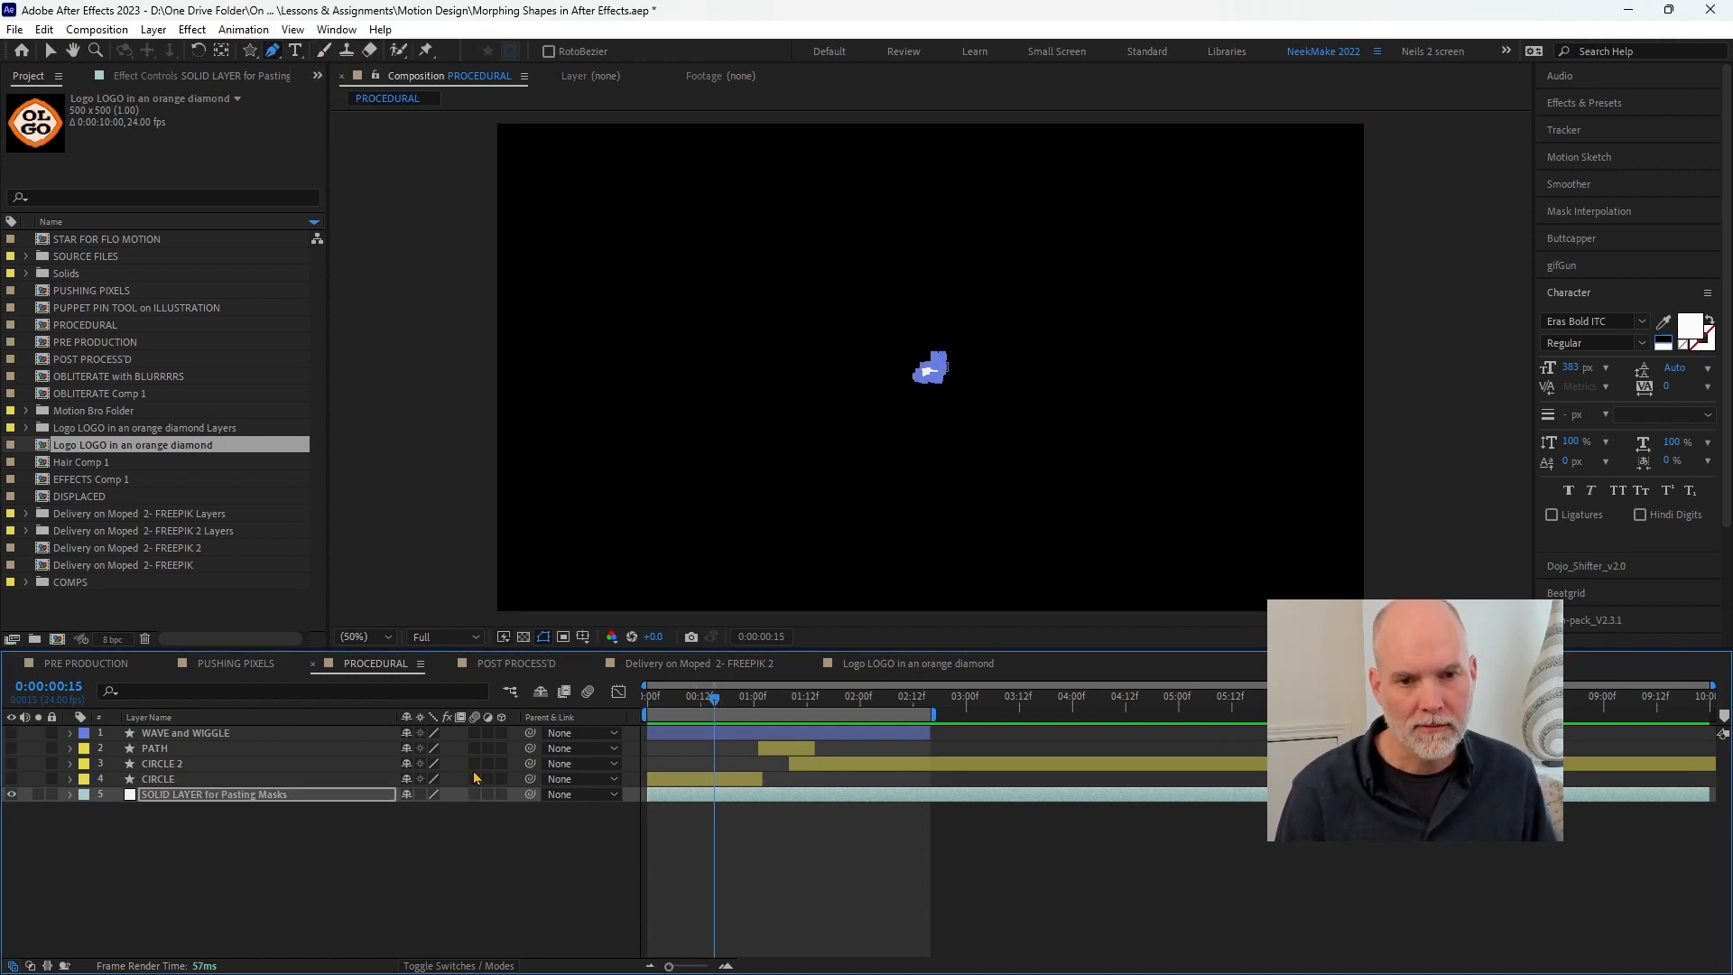
pyautogui.scroll(2, 941, 379)
pyautogui.scroll(4, 942, 379)
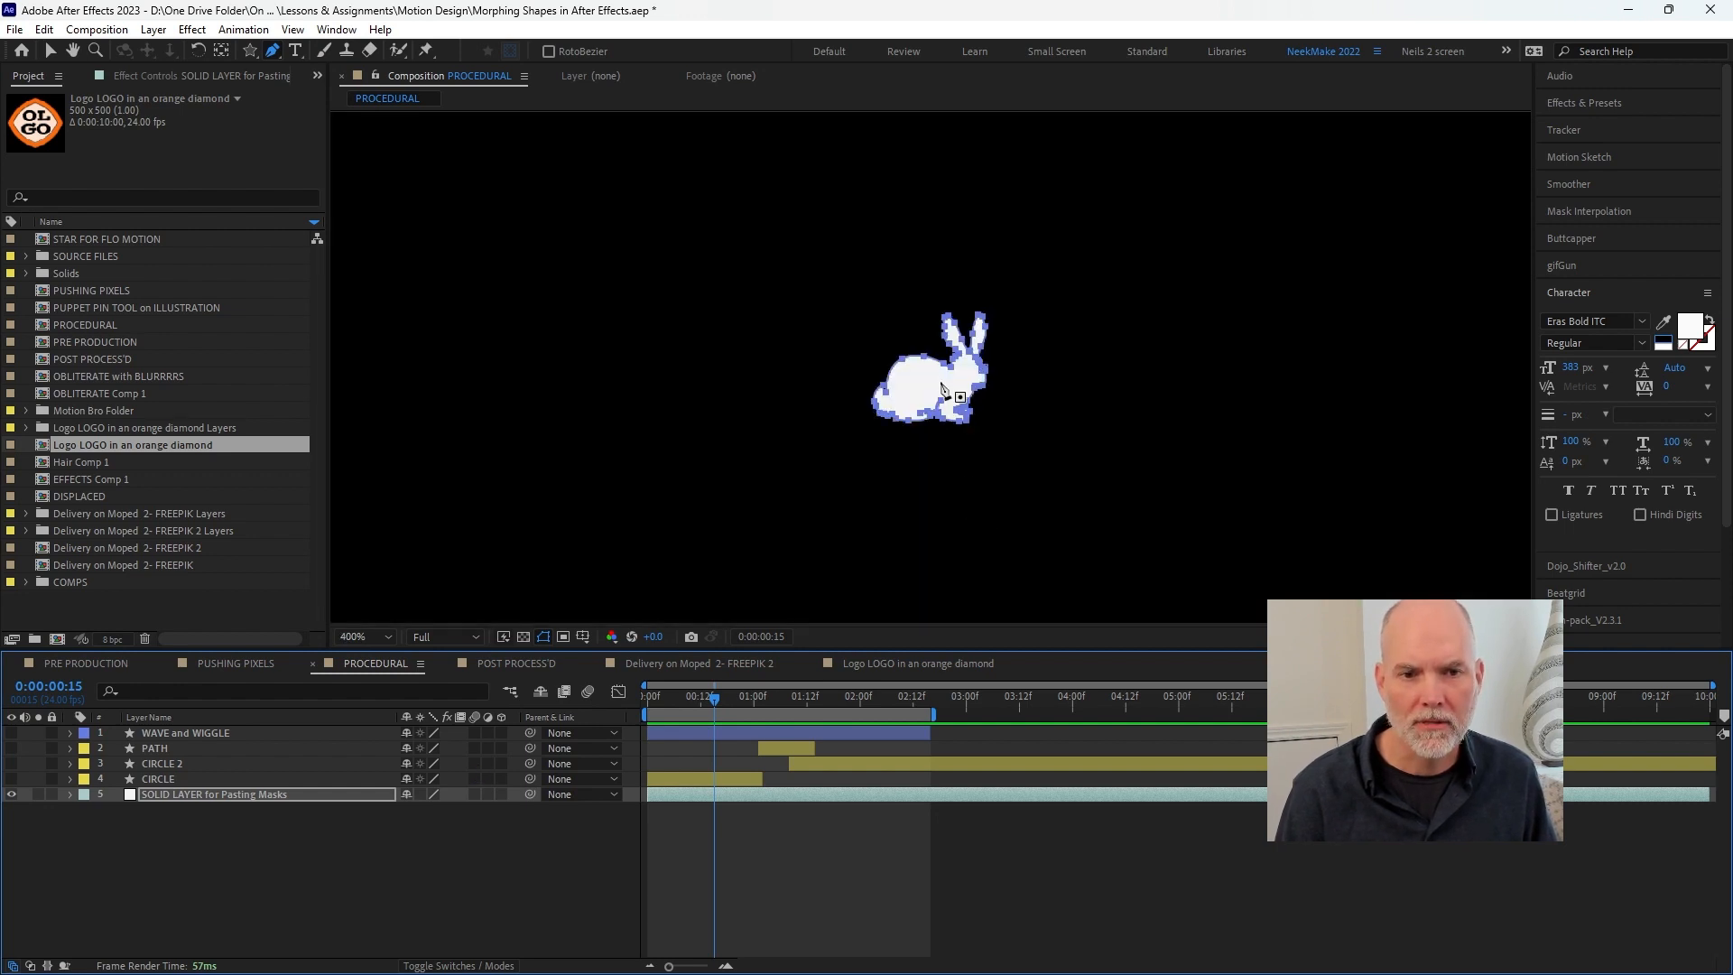
pyautogui.scroll(-4, 955, 417)
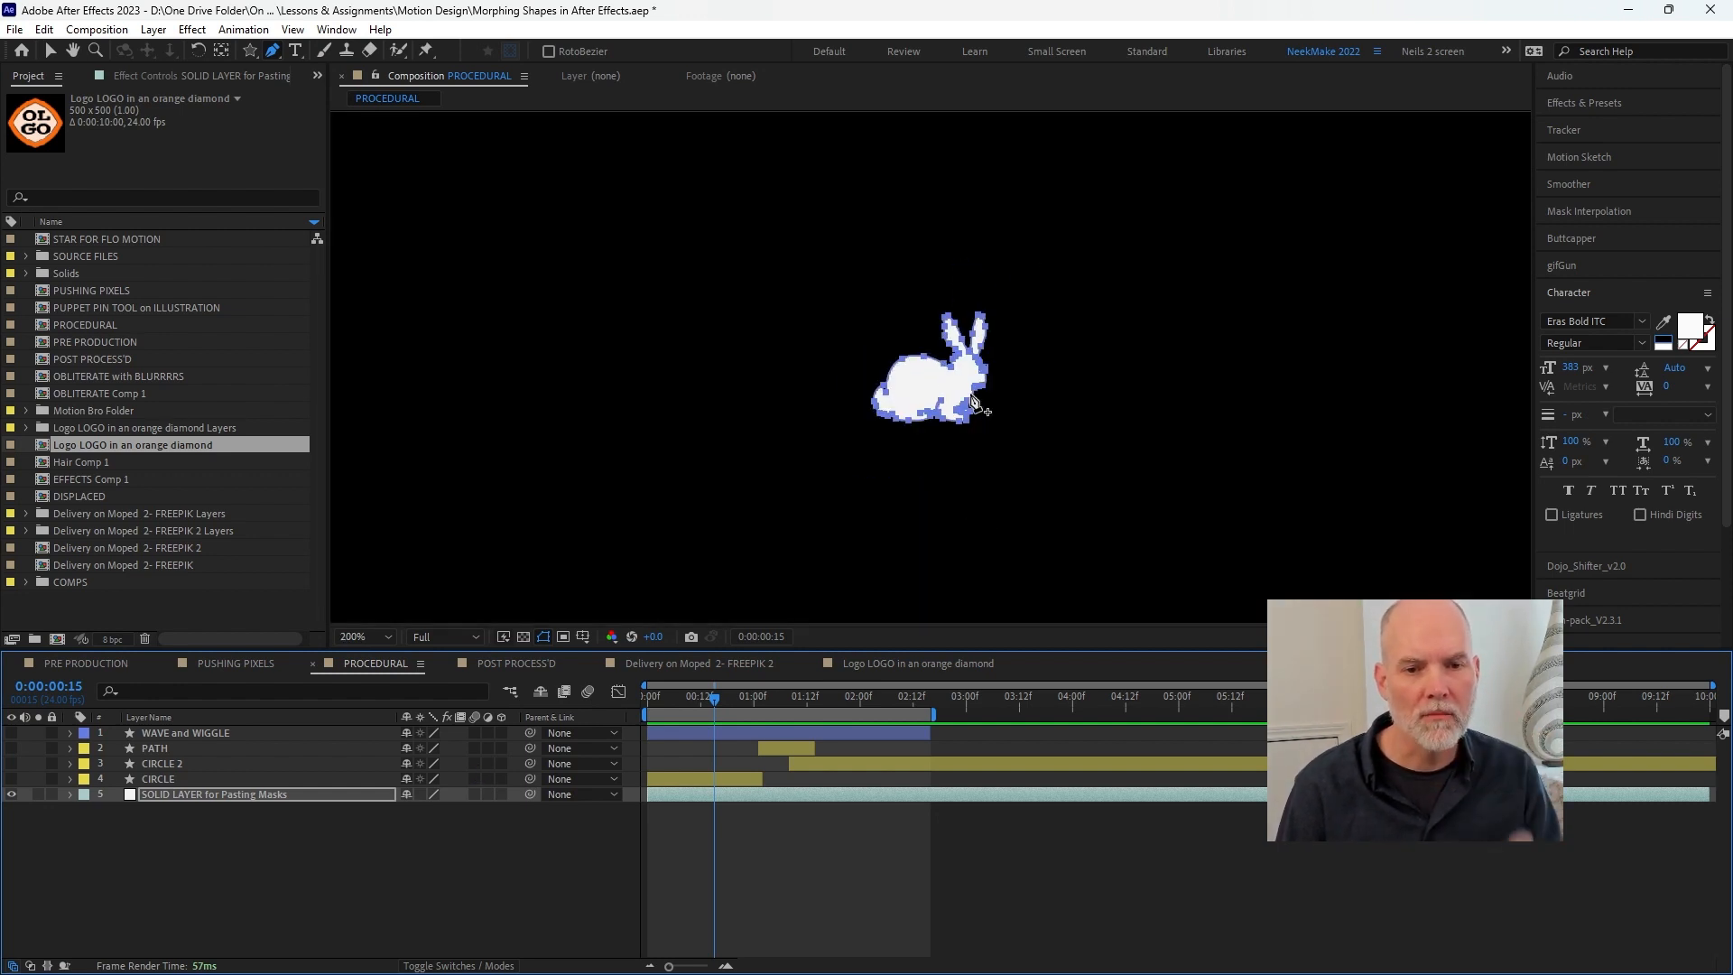
pyautogui.scroll(-2, 948, 402)
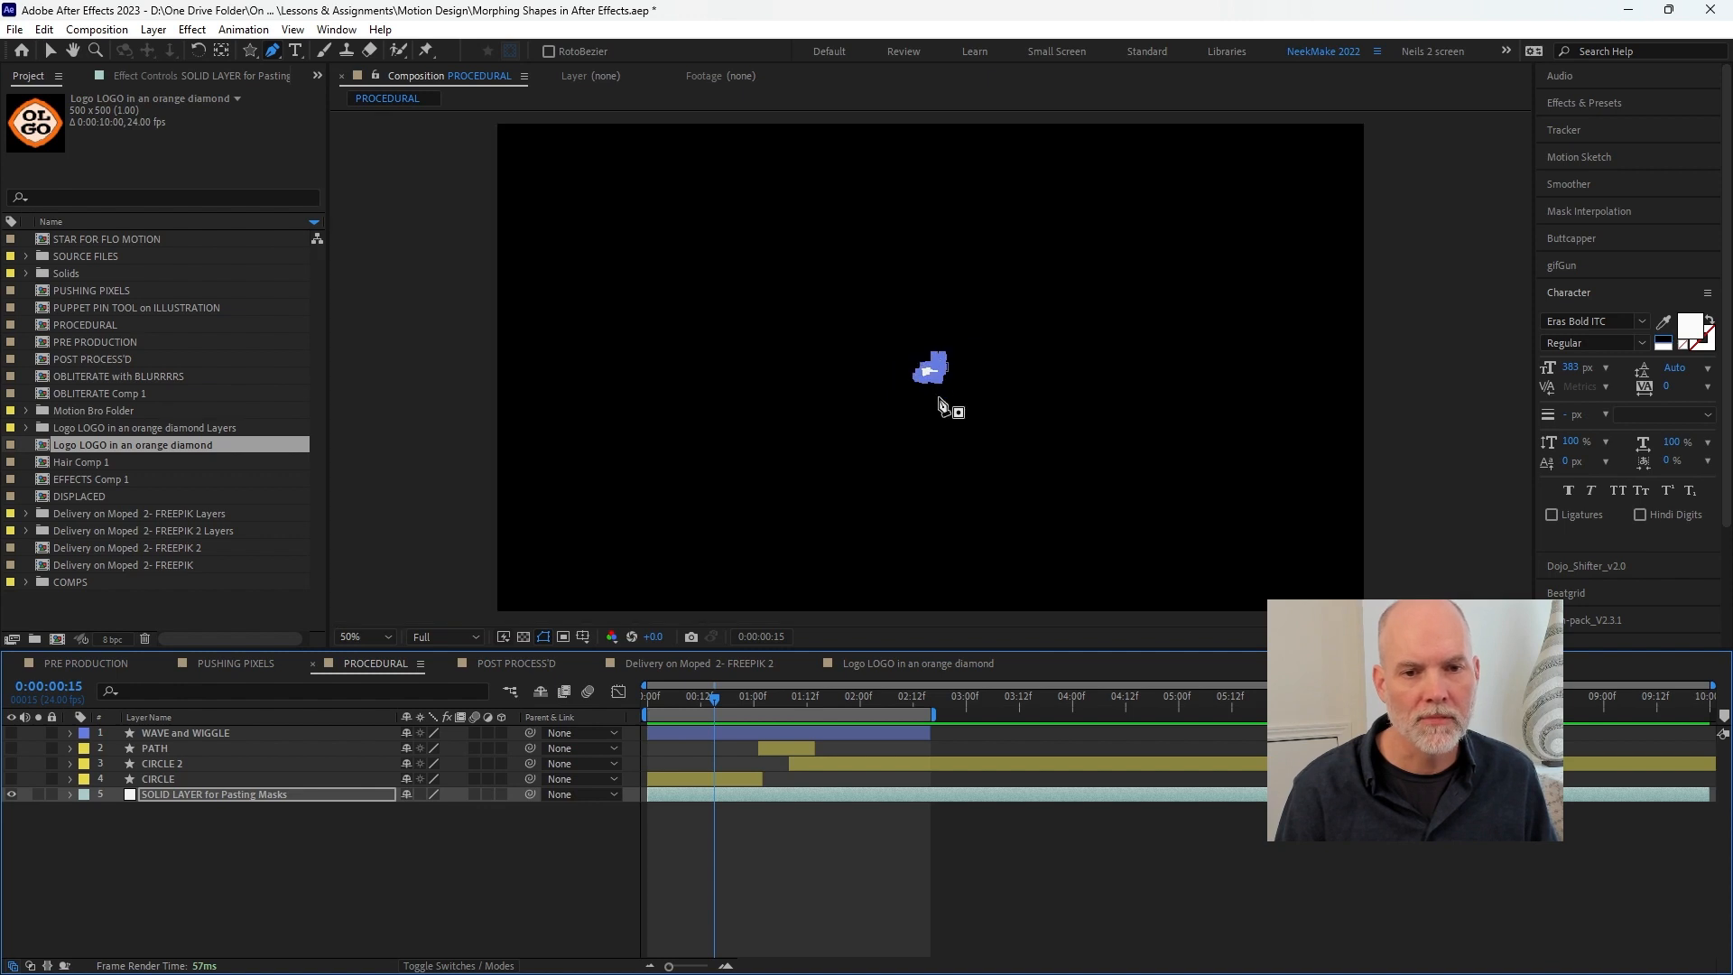
# - Scale up the rabbit mask with Free Transform and position it slightly below and left of the composition's center
pyautogui.hotkey('ctrl', 't')
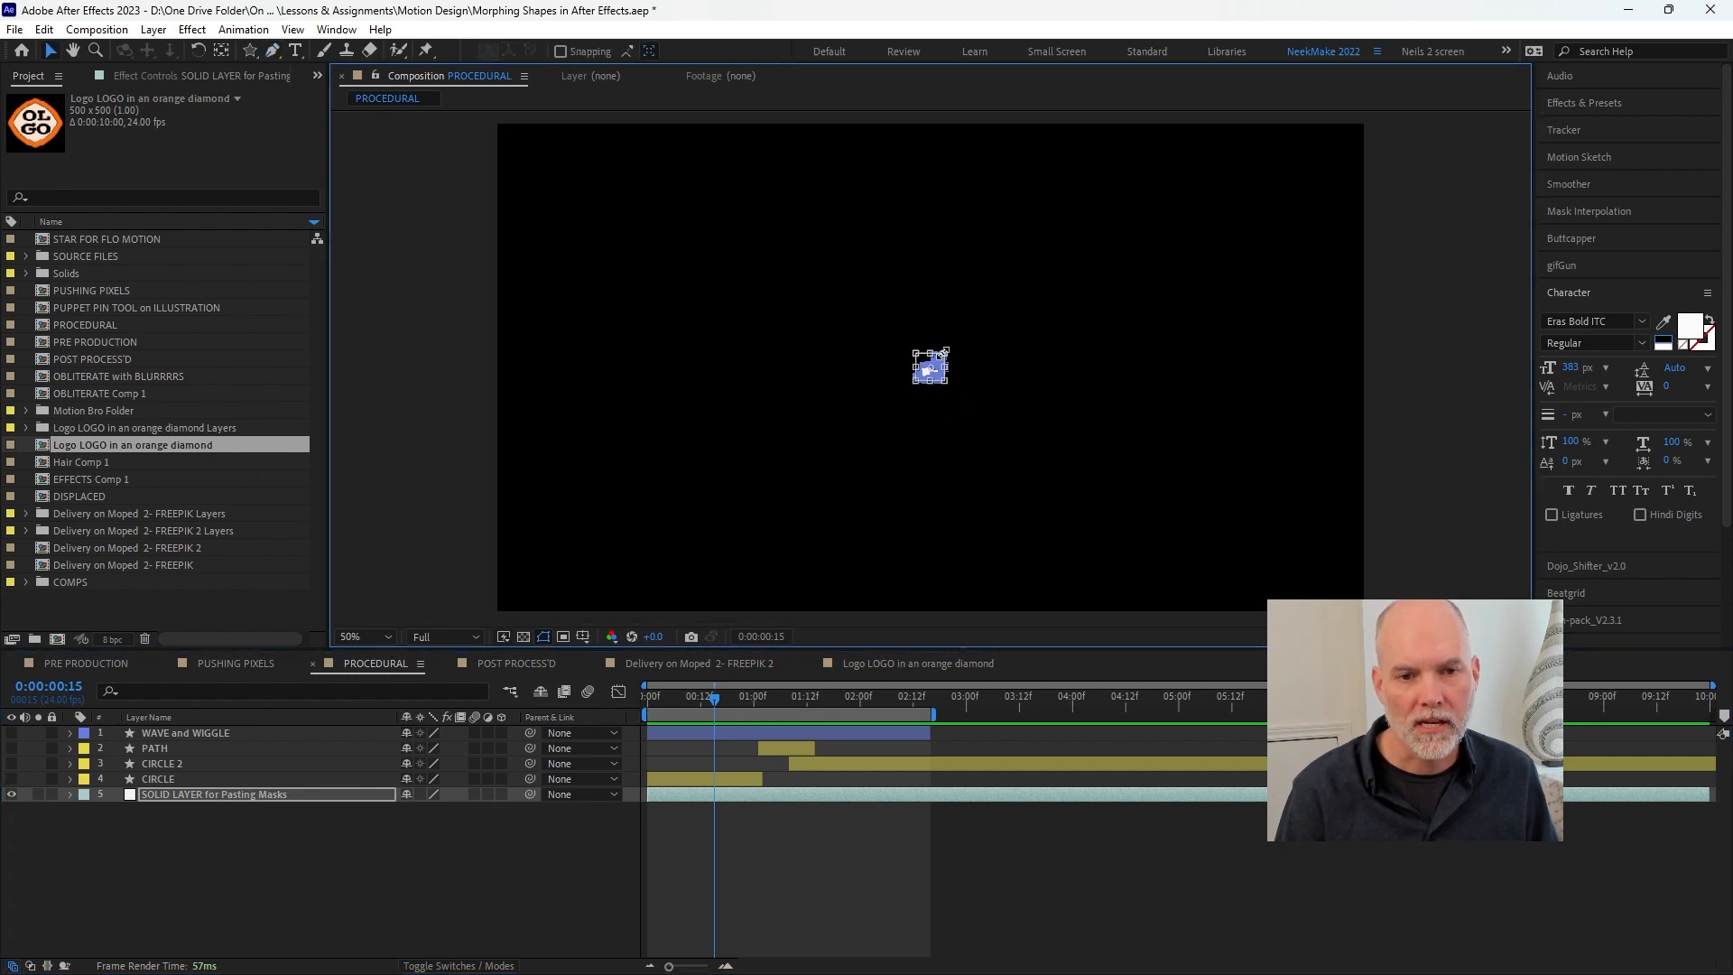
pyautogui.moveTo(948, 351); pyautogui.dragTo(1129, 209)
pyautogui.moveTo(1025, 337); pyautogui.dragTo(874, 457)
# - Expand Mask 1 on the solid layer, keyframe its Mask Path at 0:00:00:15, and shift that keyframe a few frames later
pyautogui.click(70, 795)
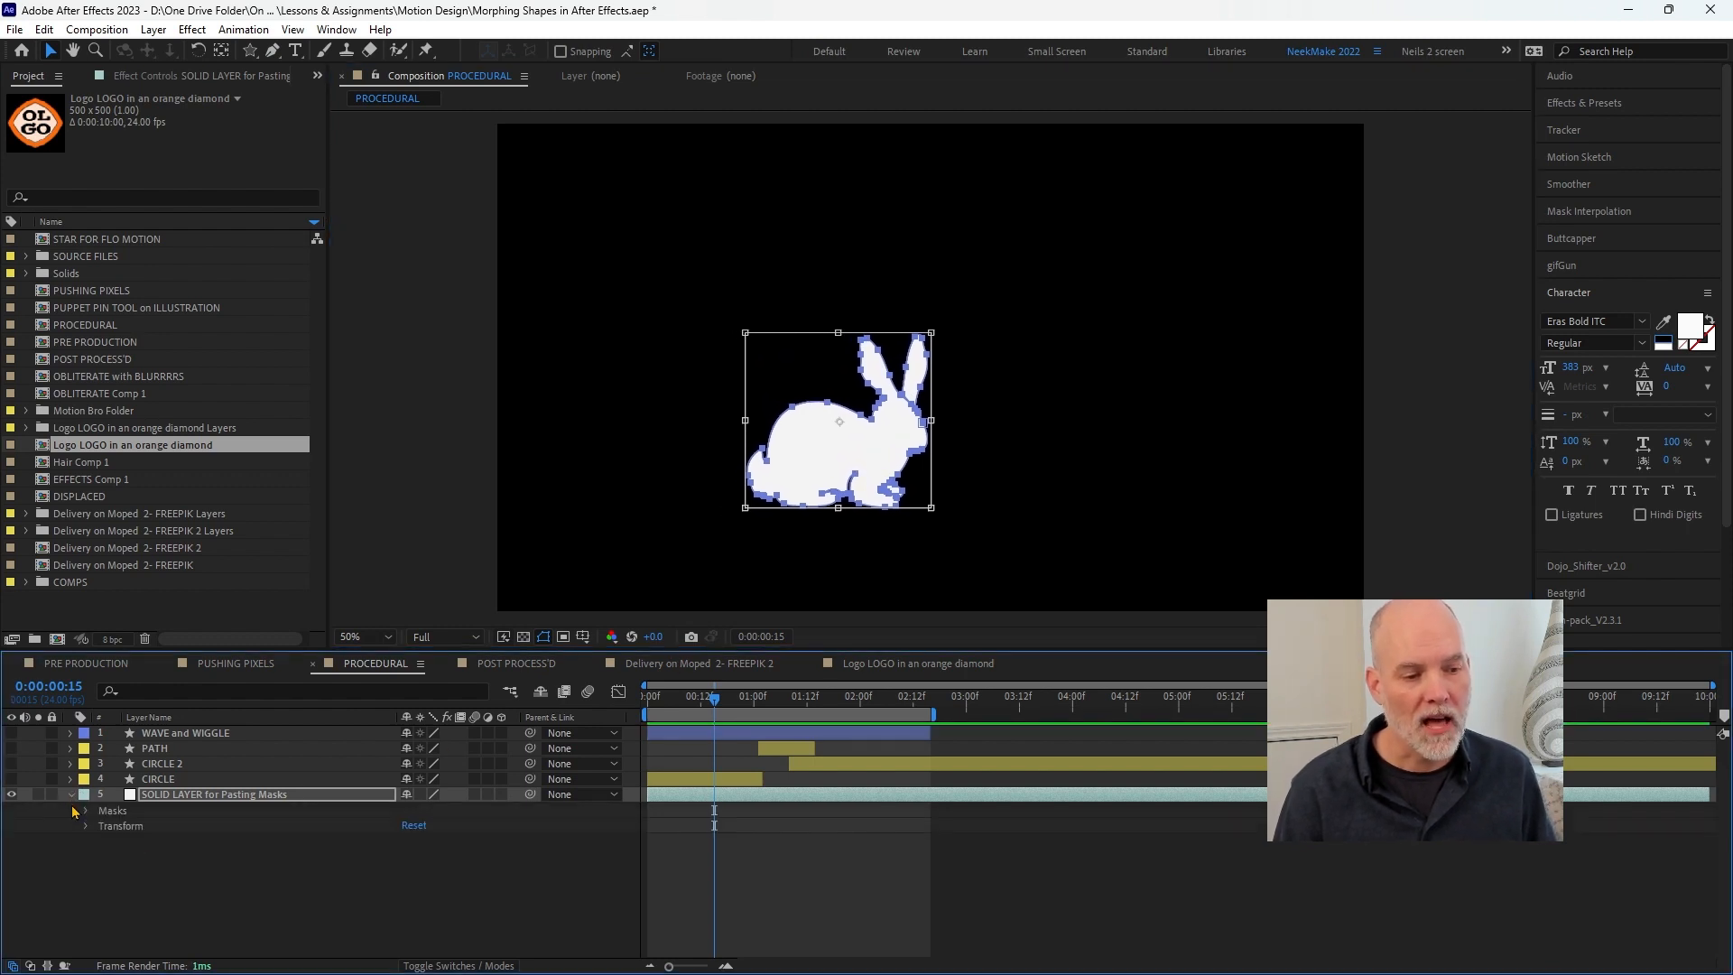
pyautogui.click(88, 810)
pyautogui.click(101, 826)
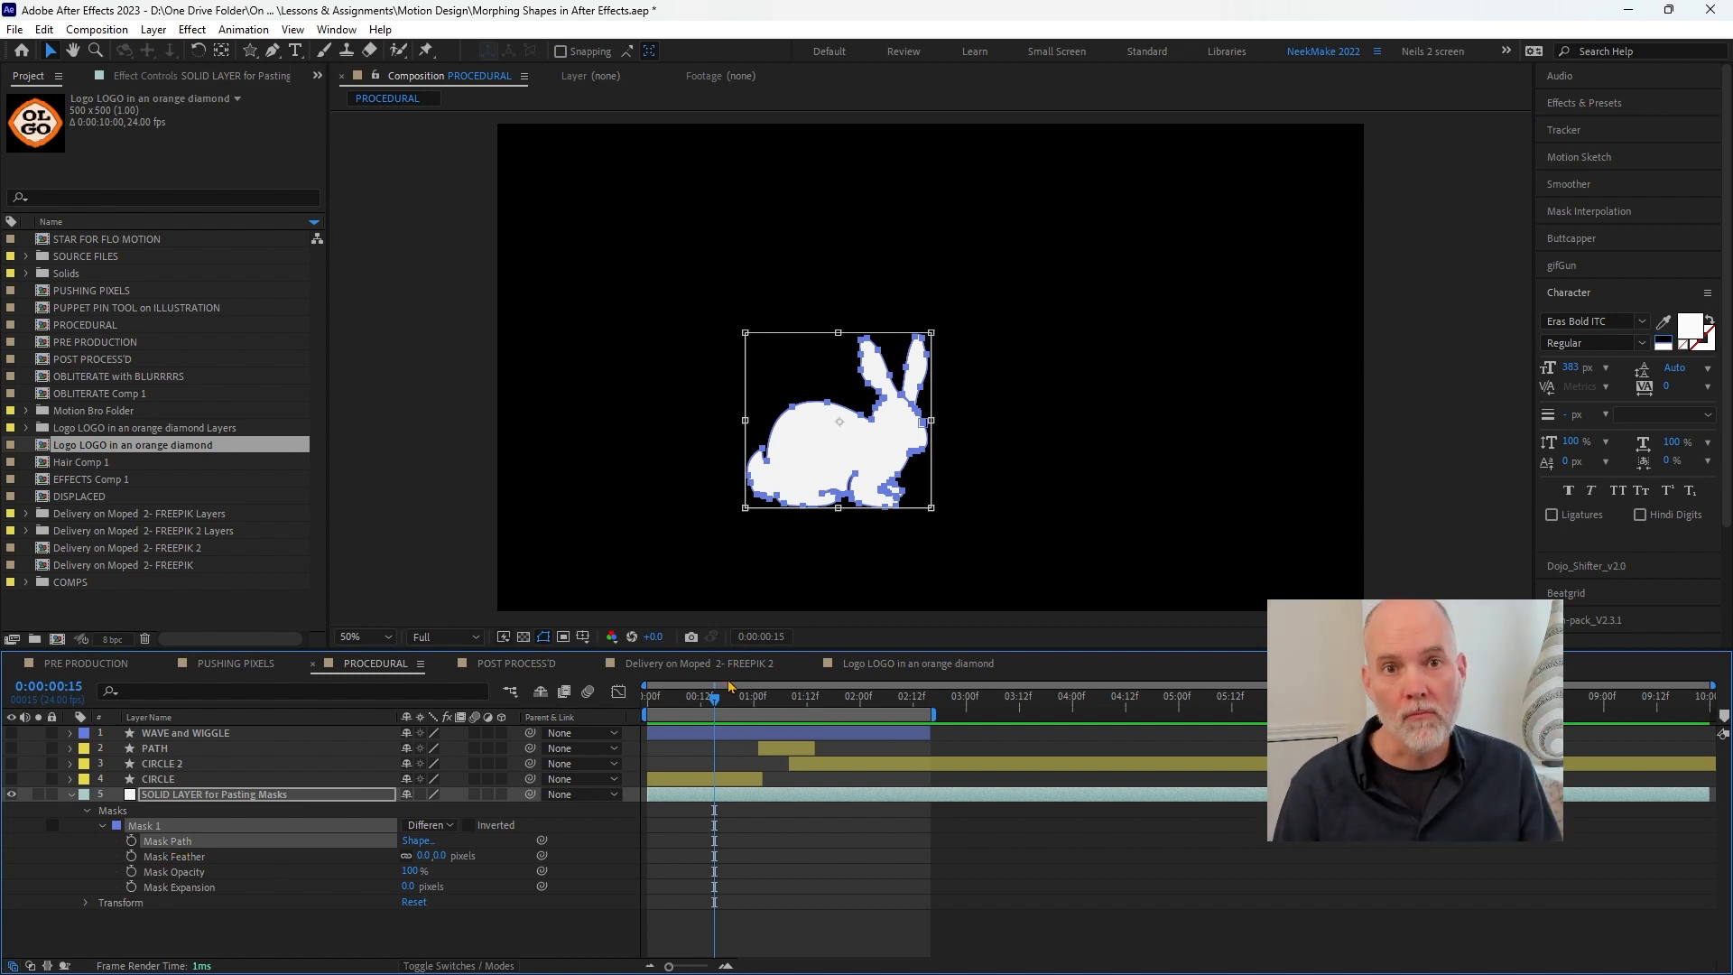
pyautogui.click(132, 841)
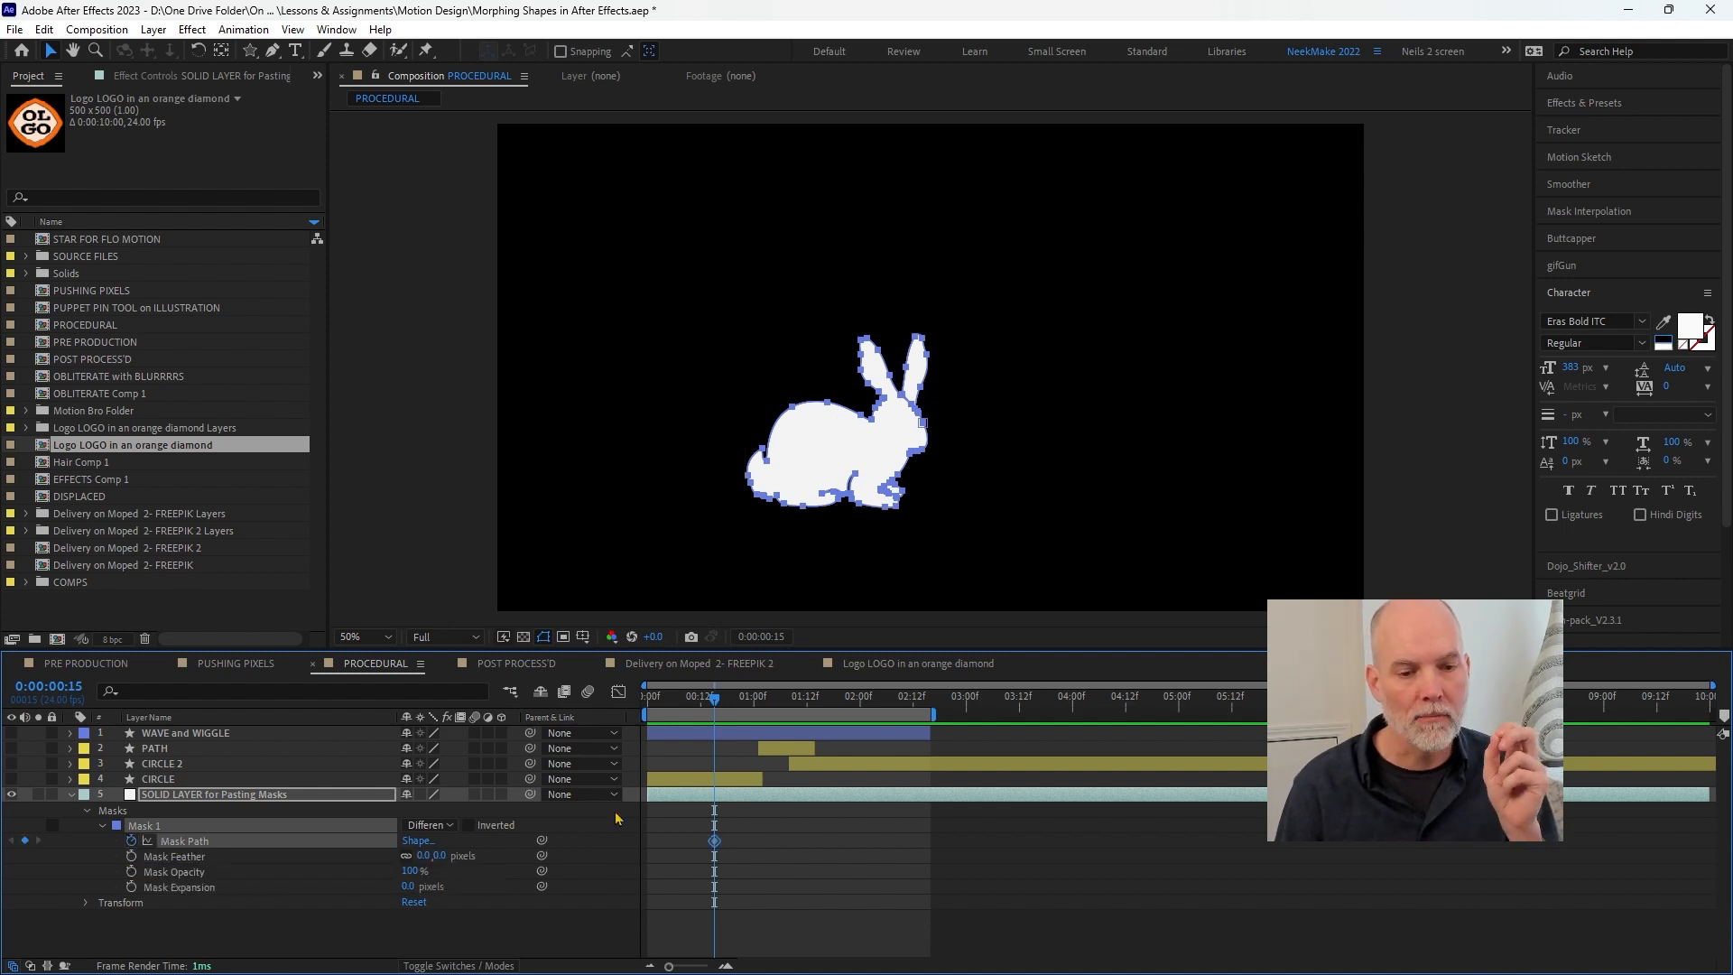
pyautogui.moveTo(715, 842); pyautogui.dragTo(732, 842)
# - At 0:00:01:09, copy the elephant from Illustrator and paste it onto Mask 1's Mask Path as a second keyframe
pyautogui.moveTo(717, 704); pyautogui.dragTo(794, 703)
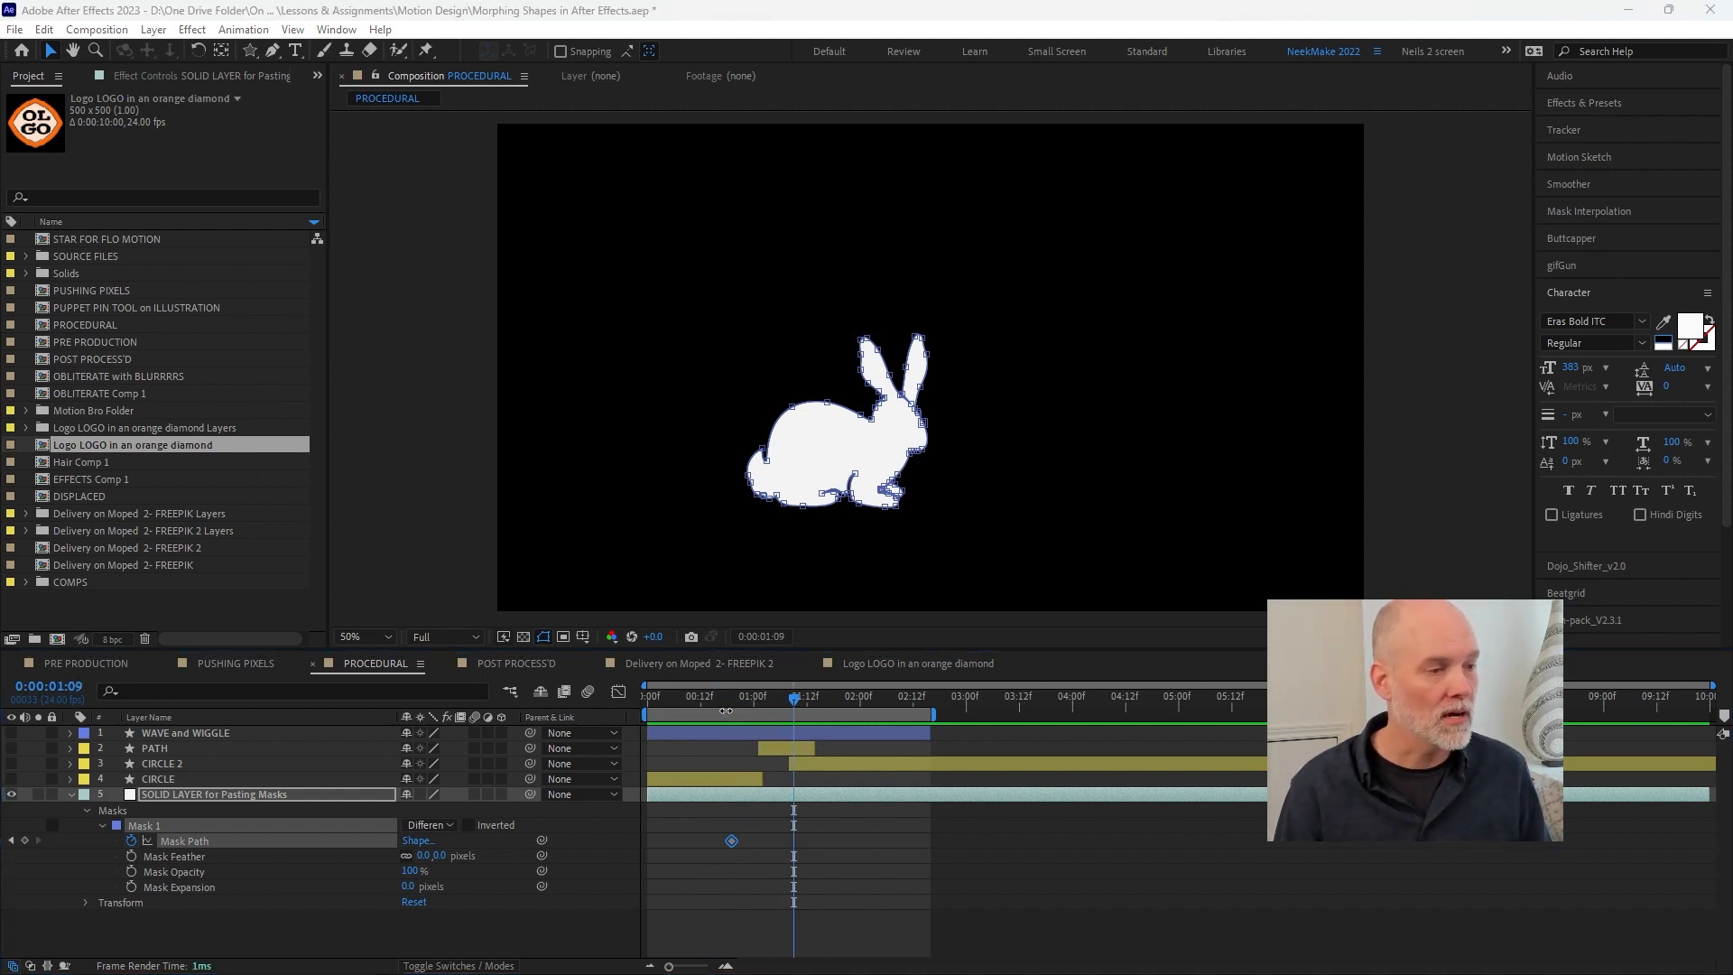
pyautogui.hotkey('alt', 'Tab')
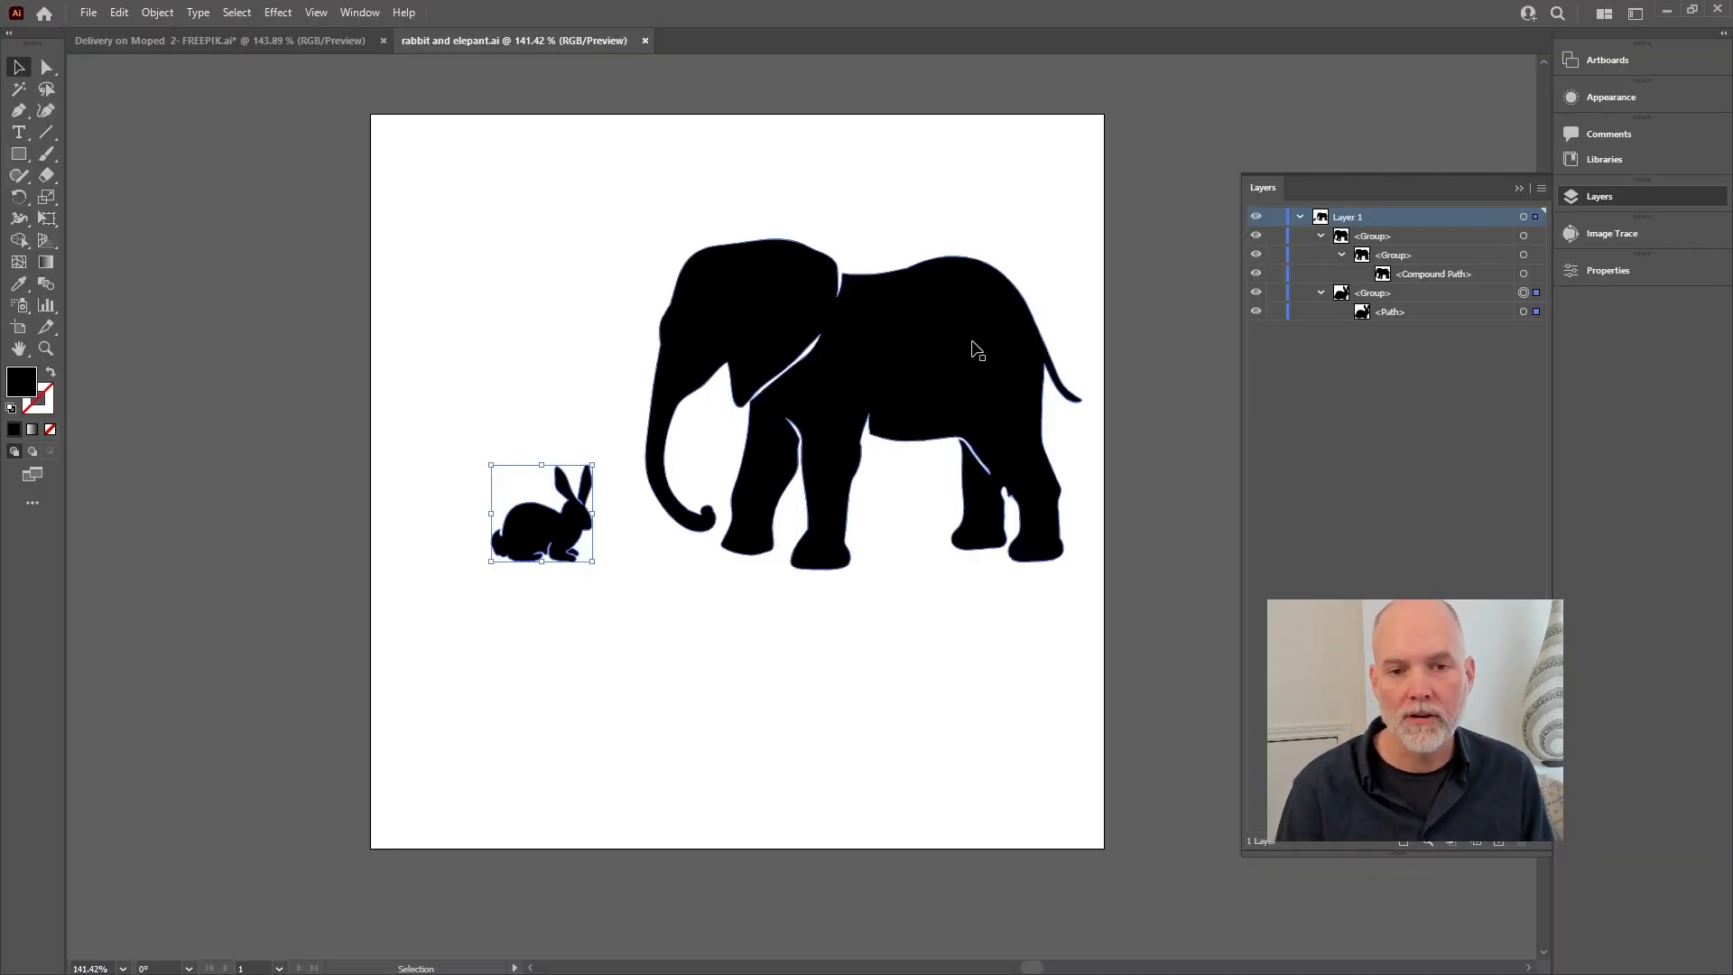
pyautogui.click(955, 356)
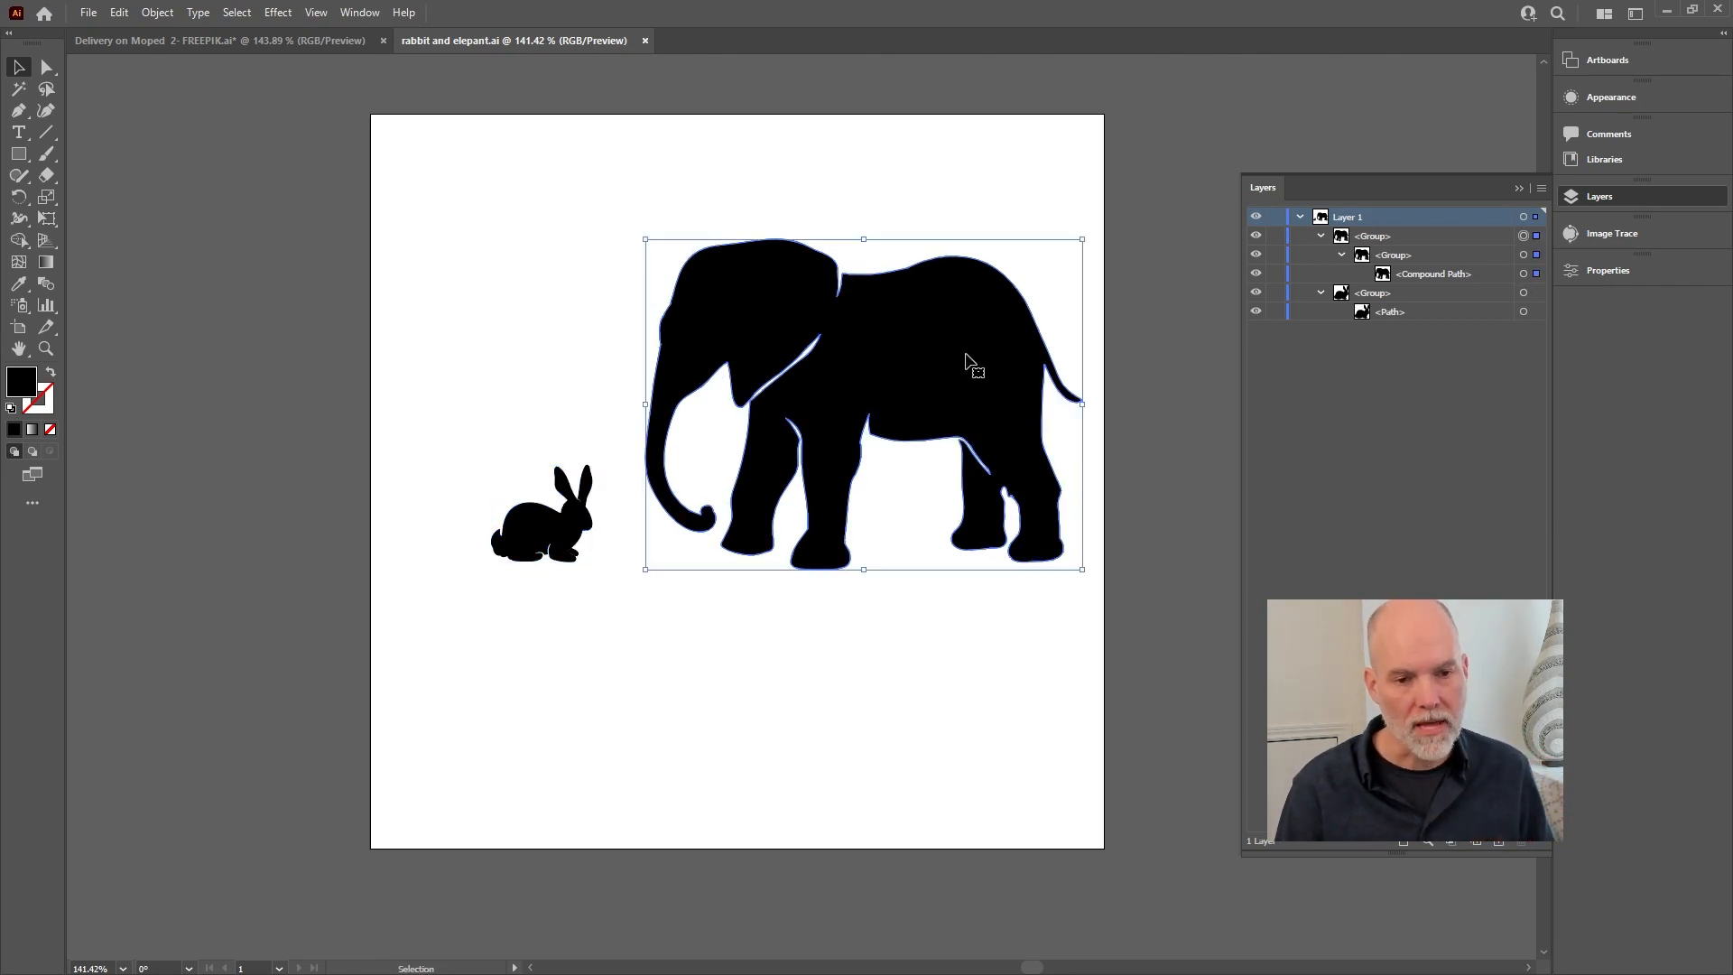
pyautogui.hotkey('alt', 'Tab')
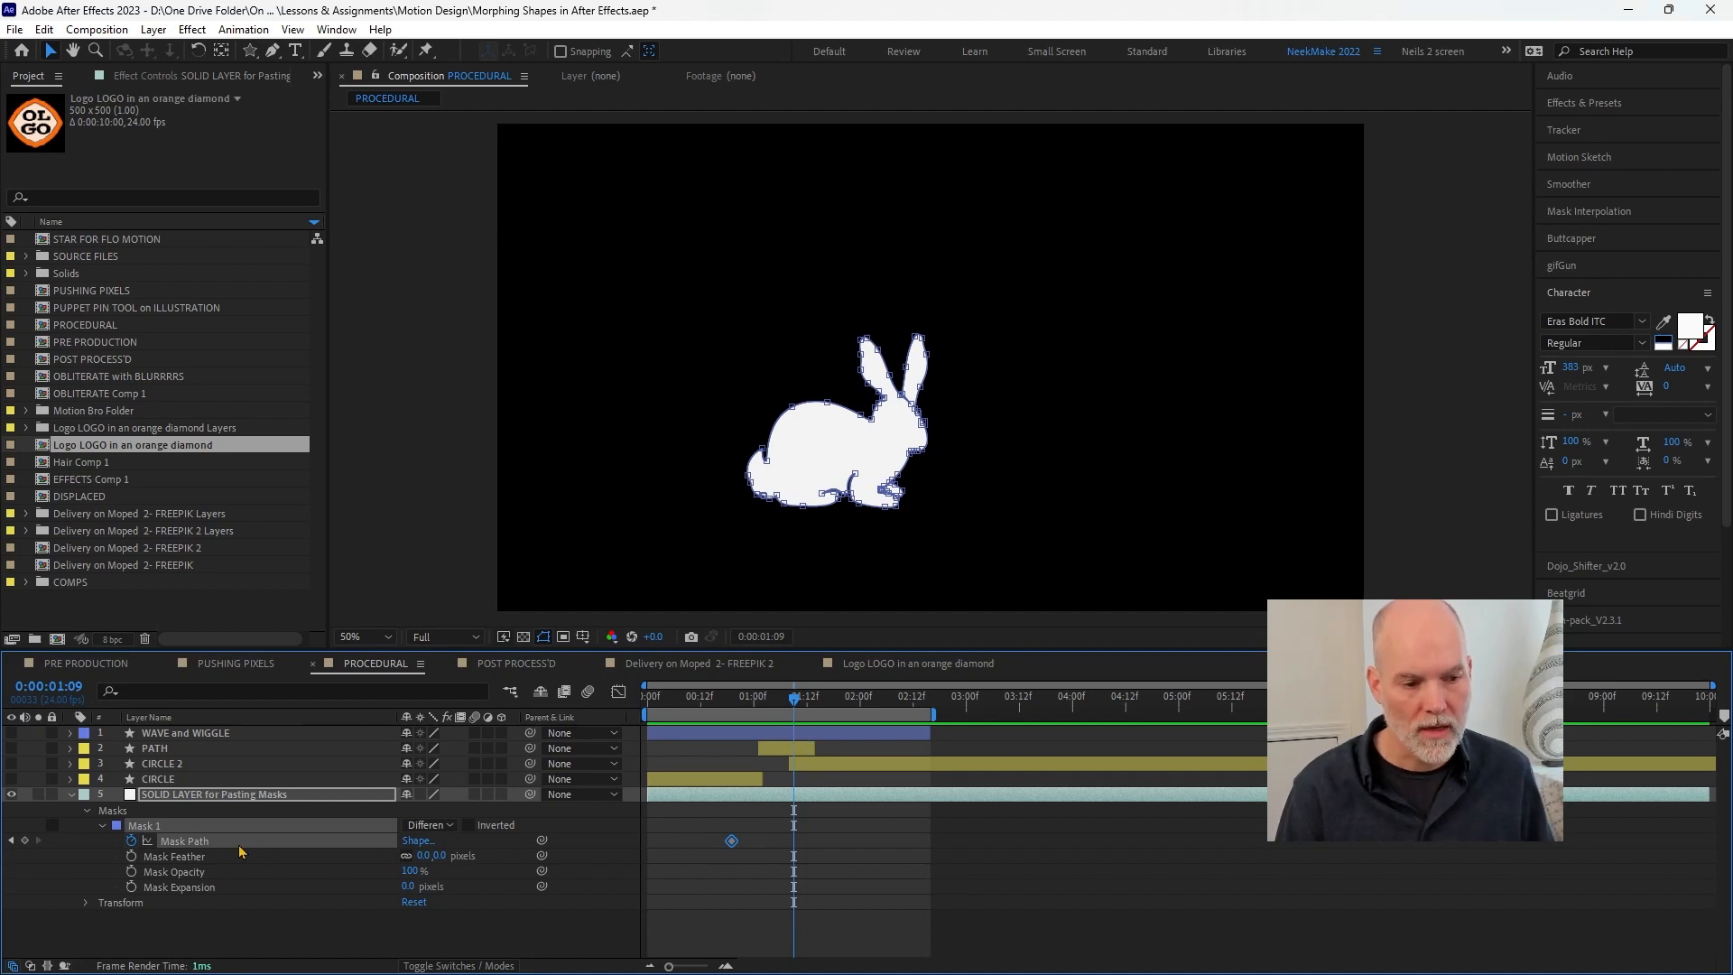
pyautogui.click(202, 847)
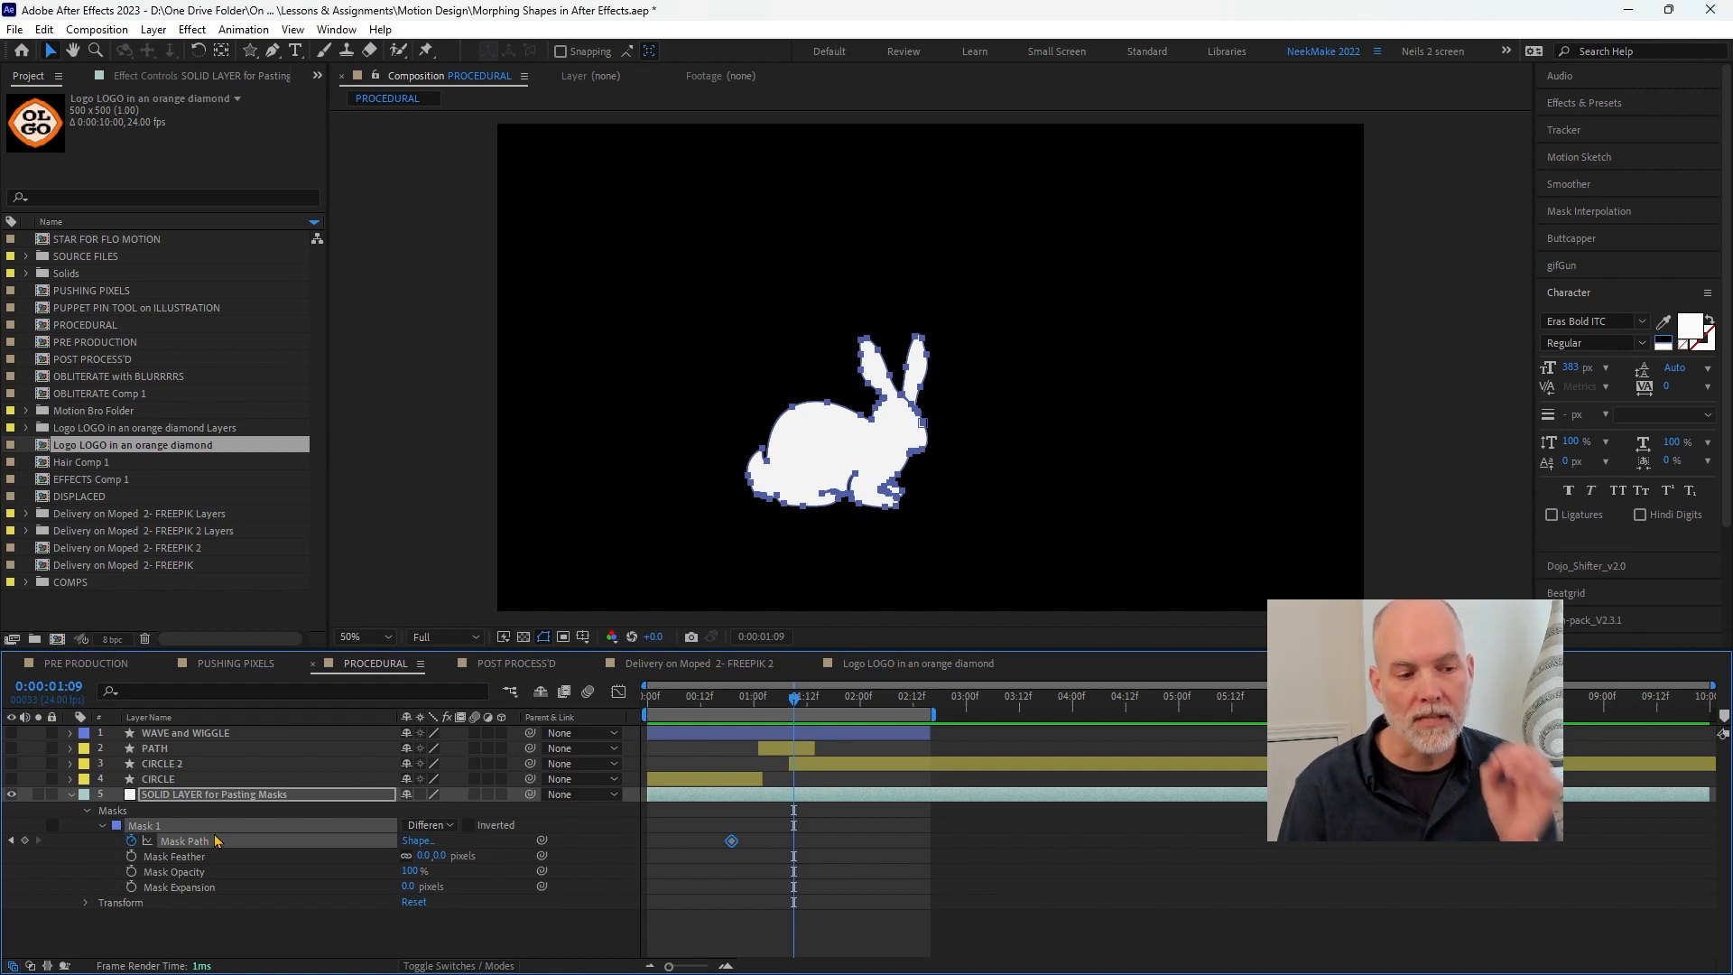
pyautogui.hotkey('ctrl', 'v')
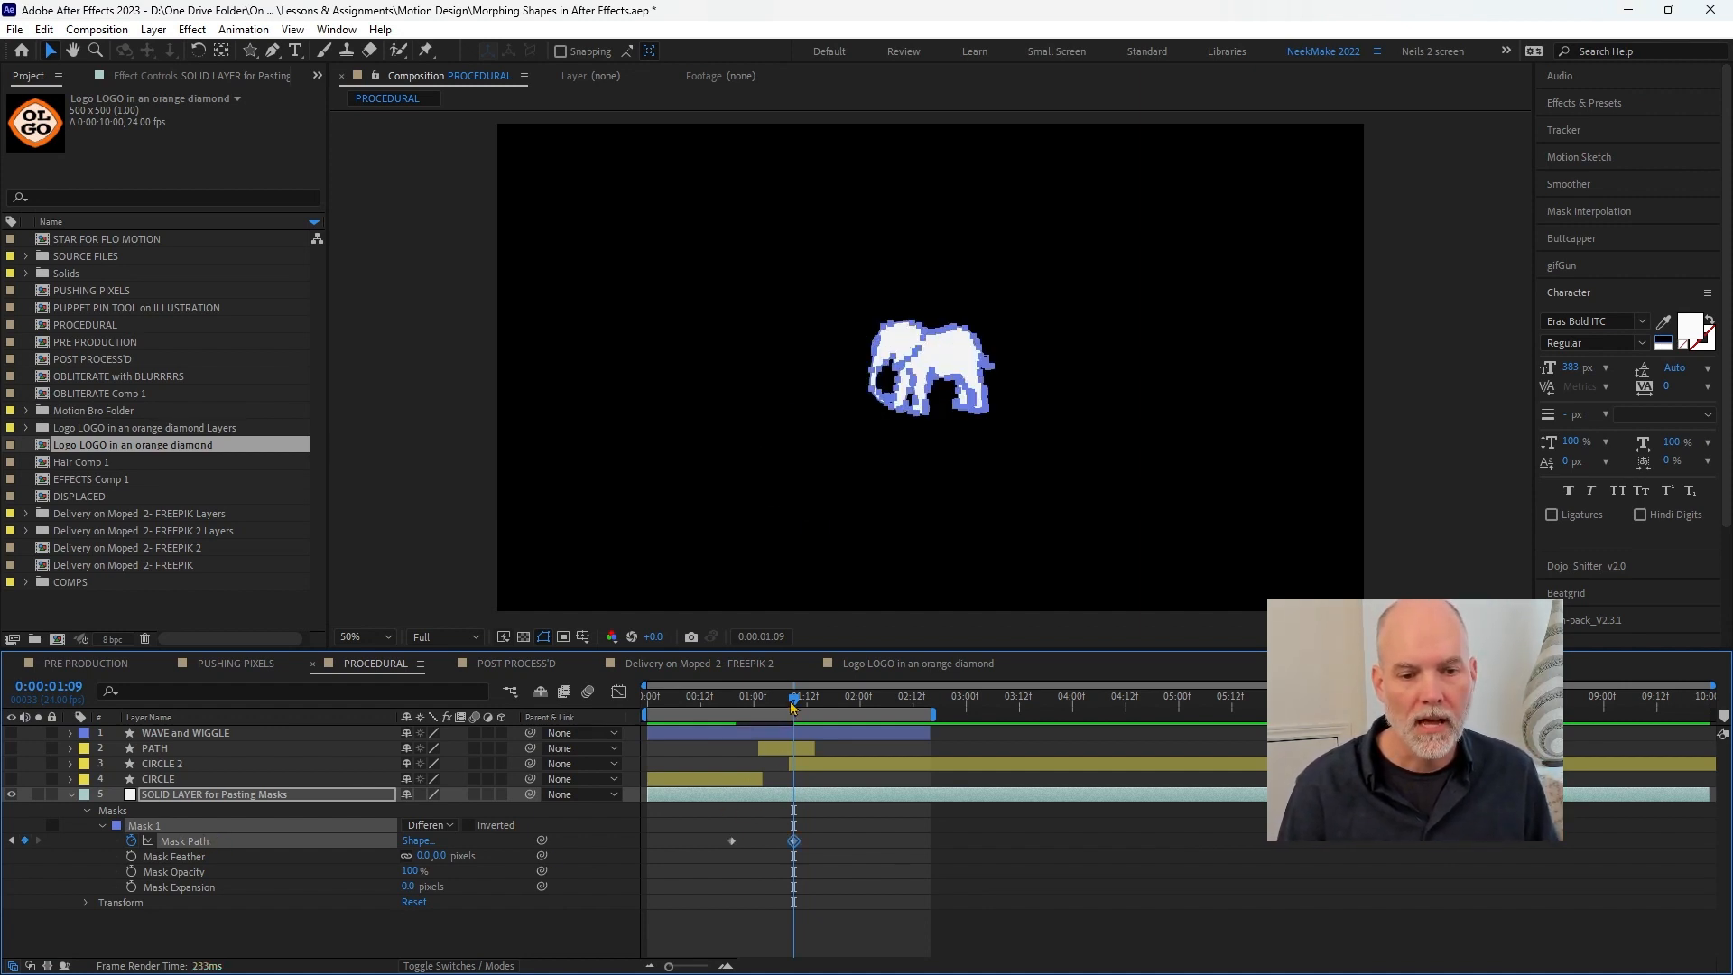
# - Check the rabbit-to-elephant morph, and scale up and reposition the elephant mask at 0:00:01:09 so it fills most of the frame height
pyautogui.moveTo(793, 706); pyautogui.dragTo(688, 709)
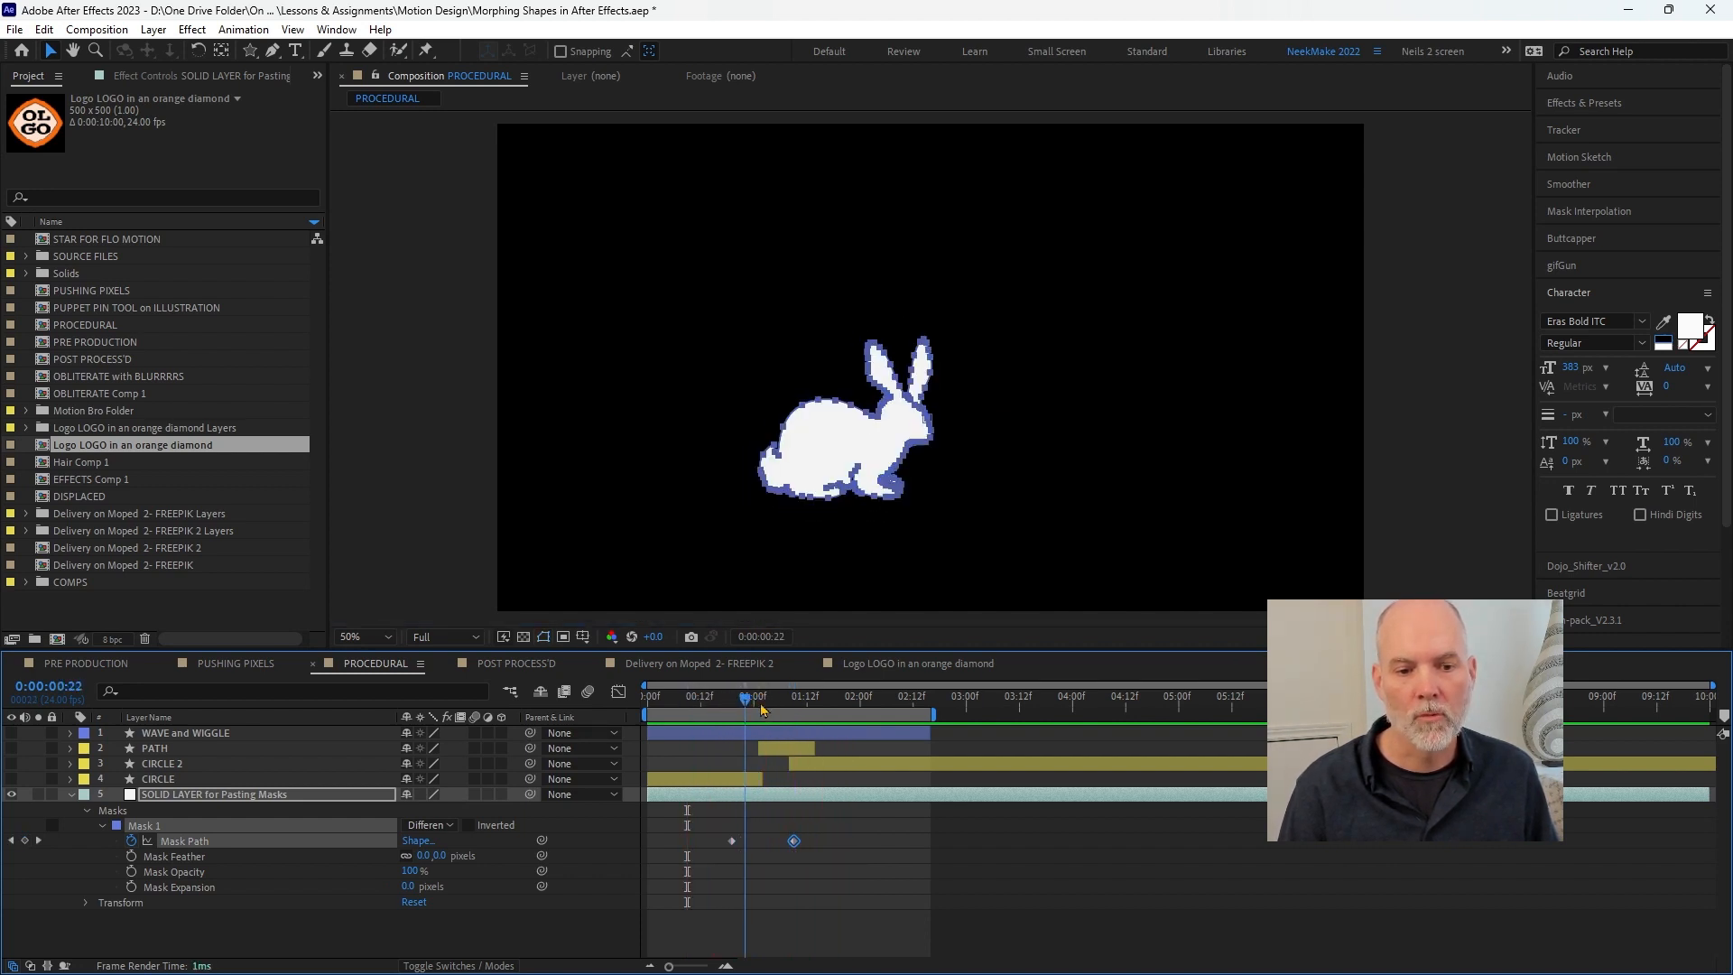
pyautogui.click(747, 706)
pyautogui.moveTo(748, 705); pyautogui.dragTo(794, 706)
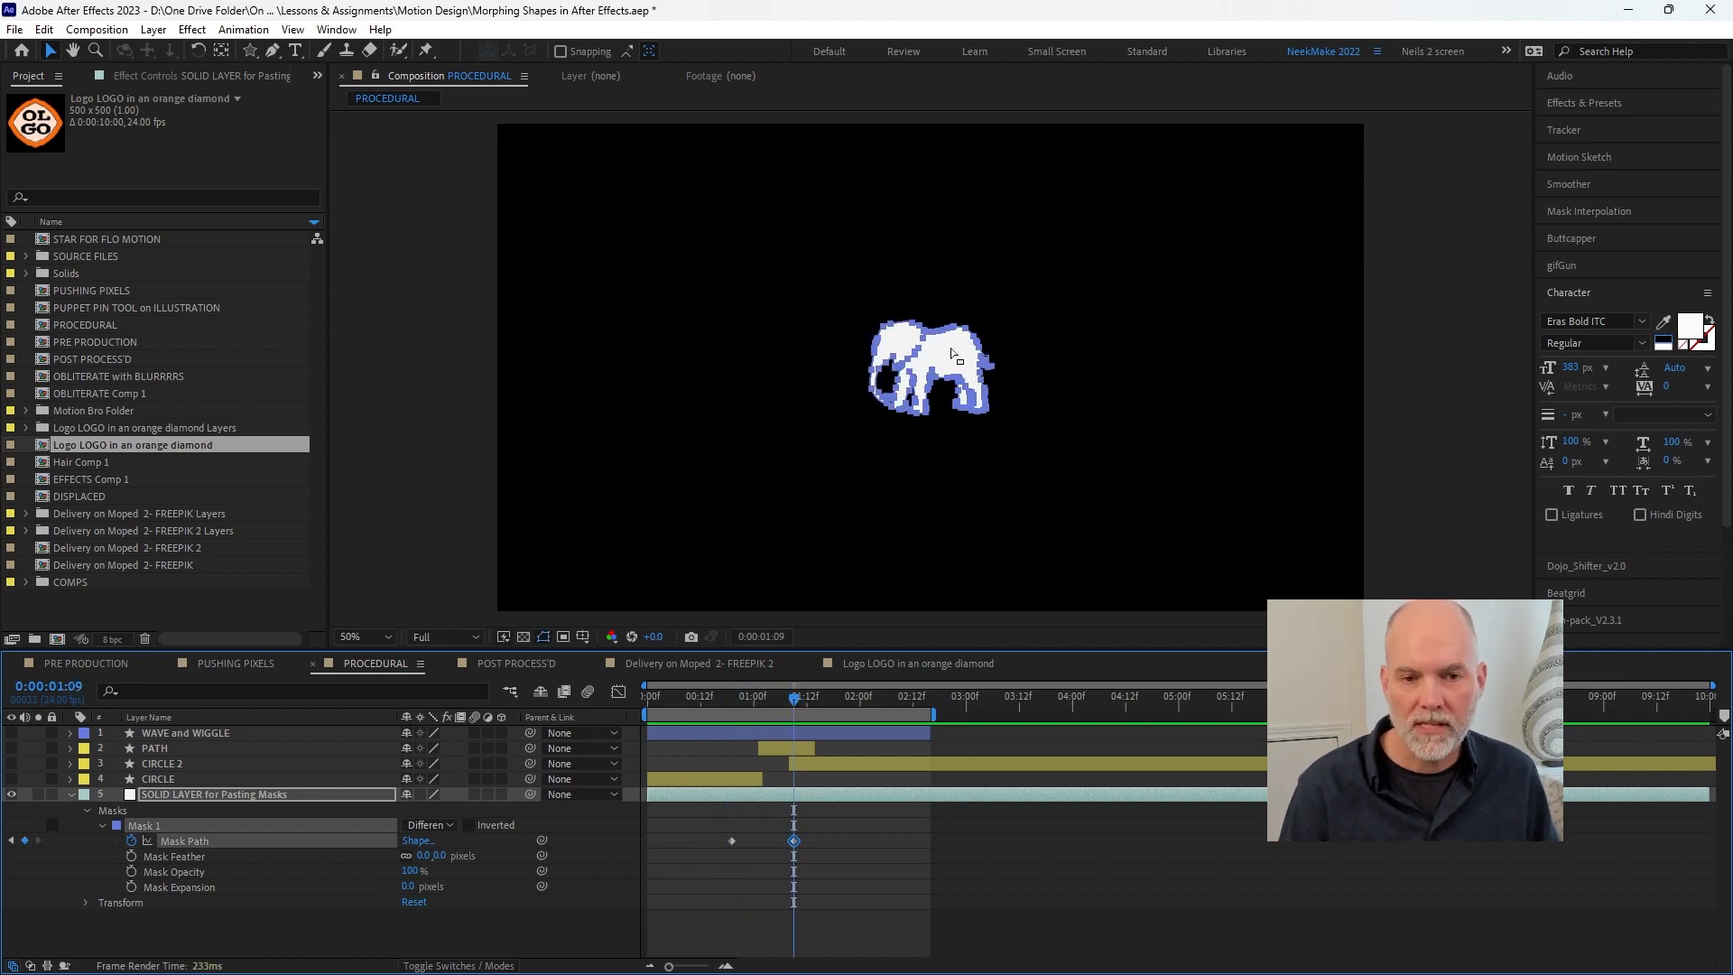
pyautogui.moveTo(941, 374); pyautogui.dragTo(938, 373)
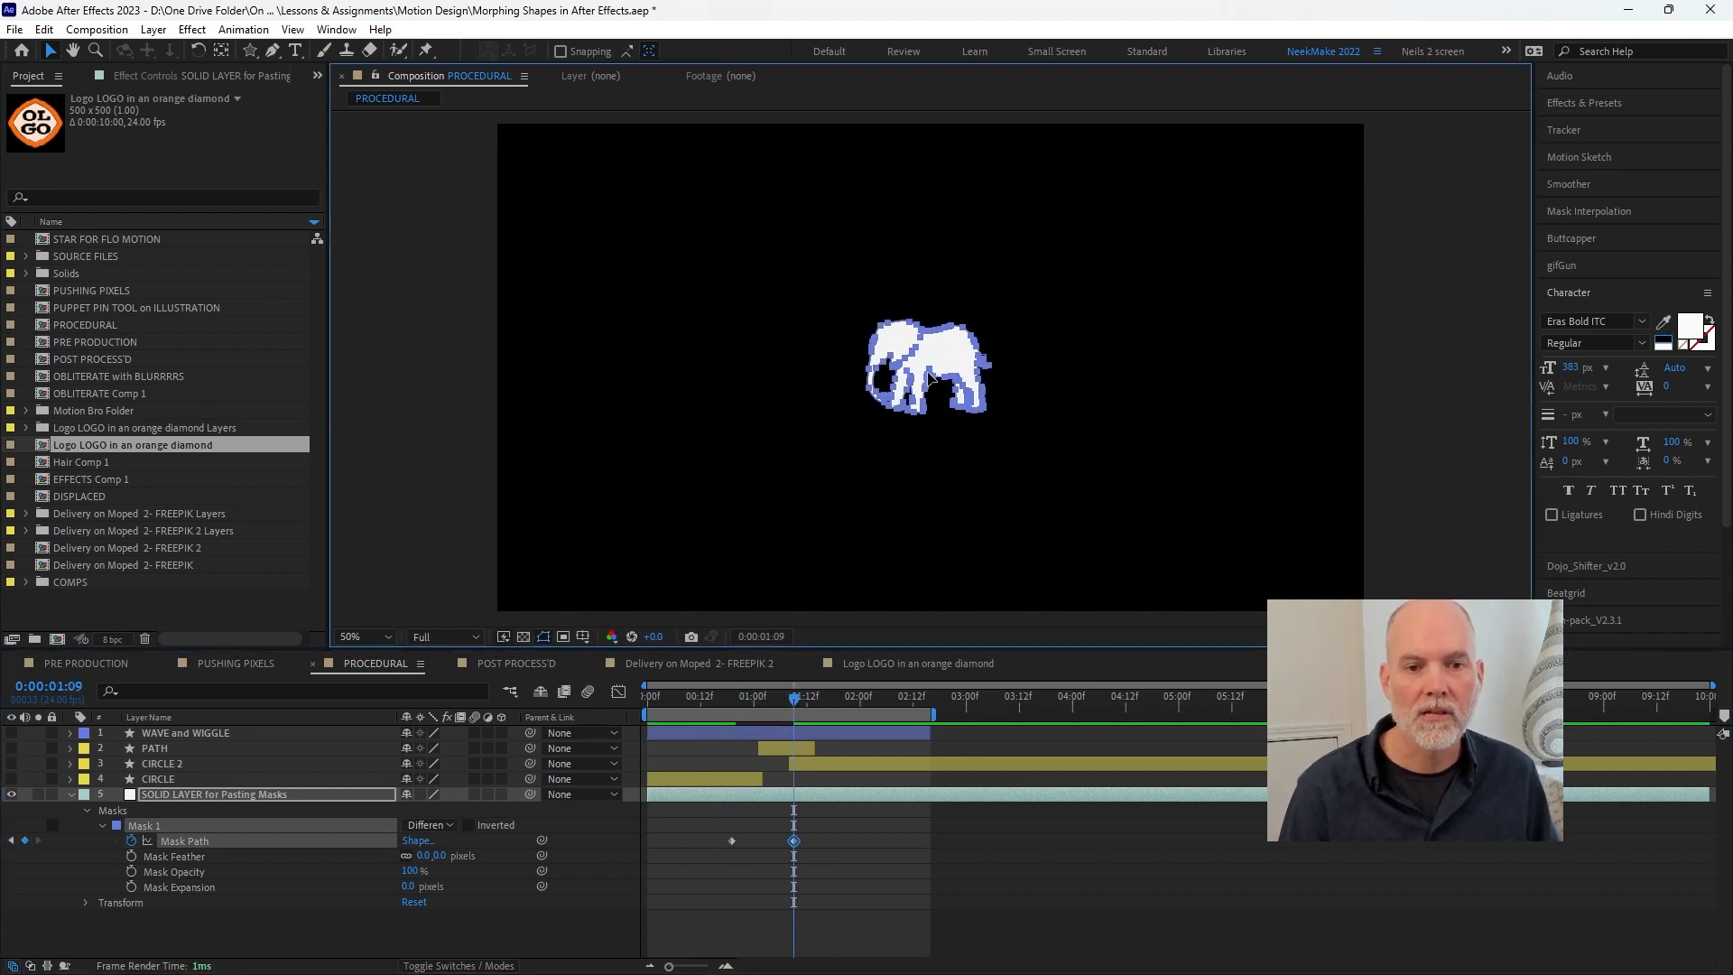
pyautogui.hotkey('ctrl', 't')
pyautogui.moveTo(992, 319); pyautogui.dragTo(1288, 95)
pyautogui.moveTo(1141, 174); pyautogui.dragTo(1045, 306)
# - Apply Easy Ease to both Mask Path keyframes and preview the morph before and after easing
pyautogui.moveTo(787, 703); pyautogui.dragTo(682, 718)
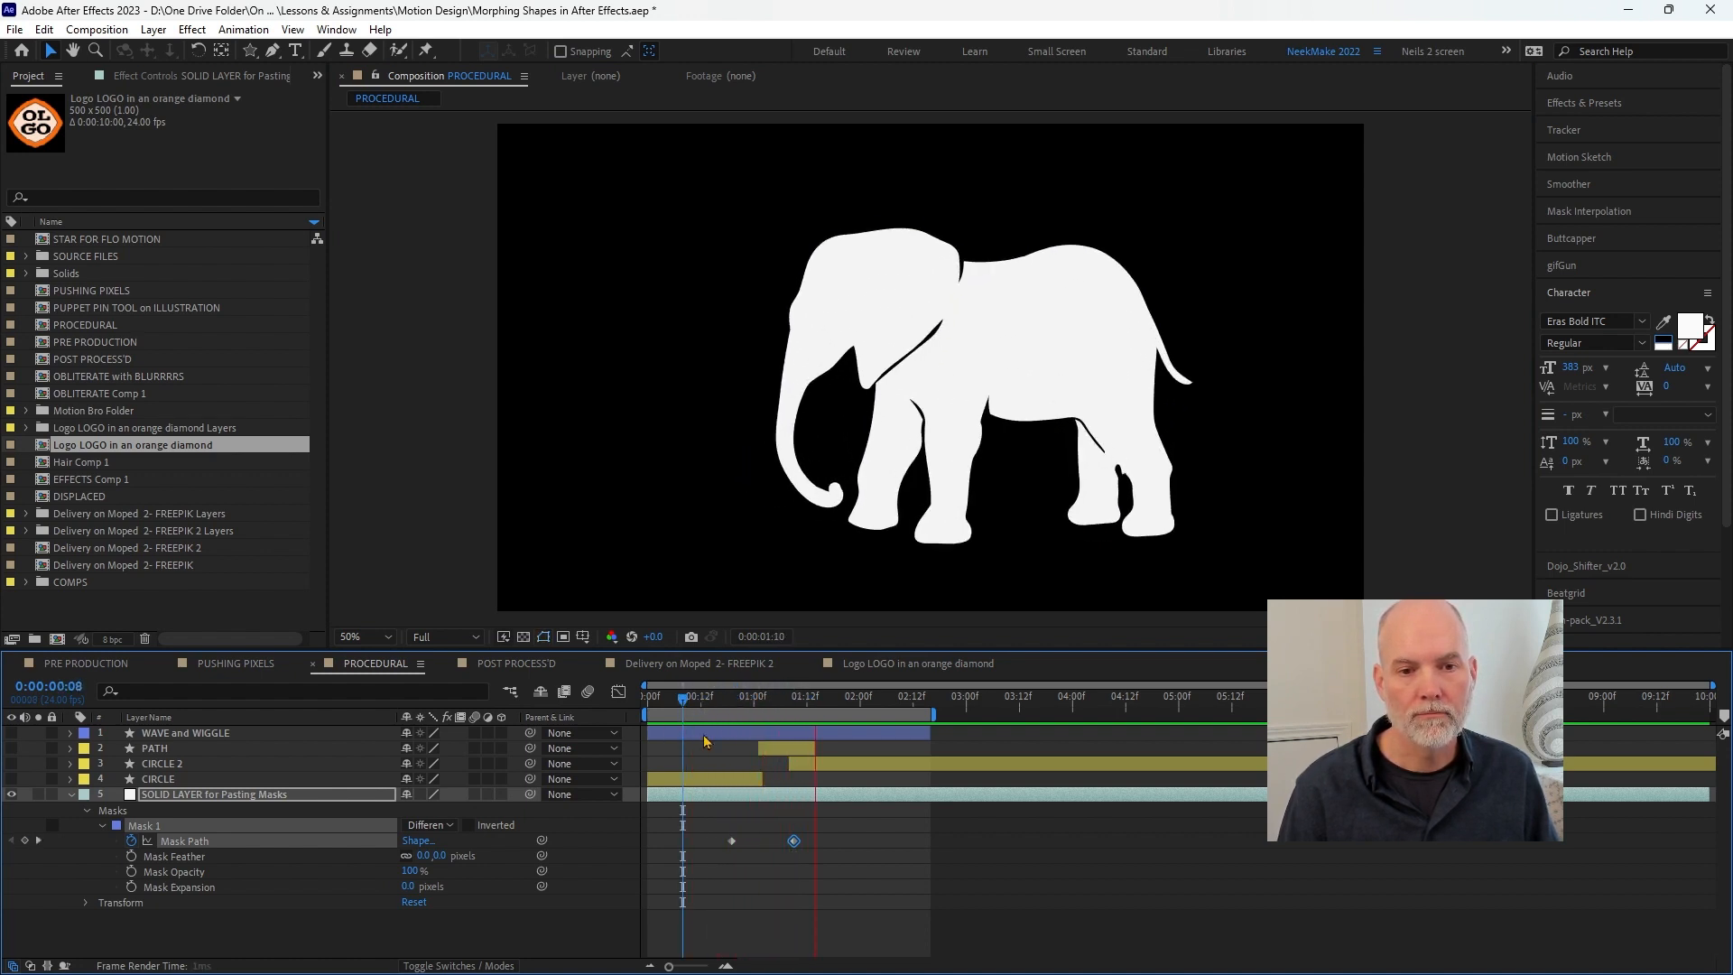
pyautogui.press('space')
pyautogui.moveTo(700, 823); pyautogui.dragTo(831, 859)
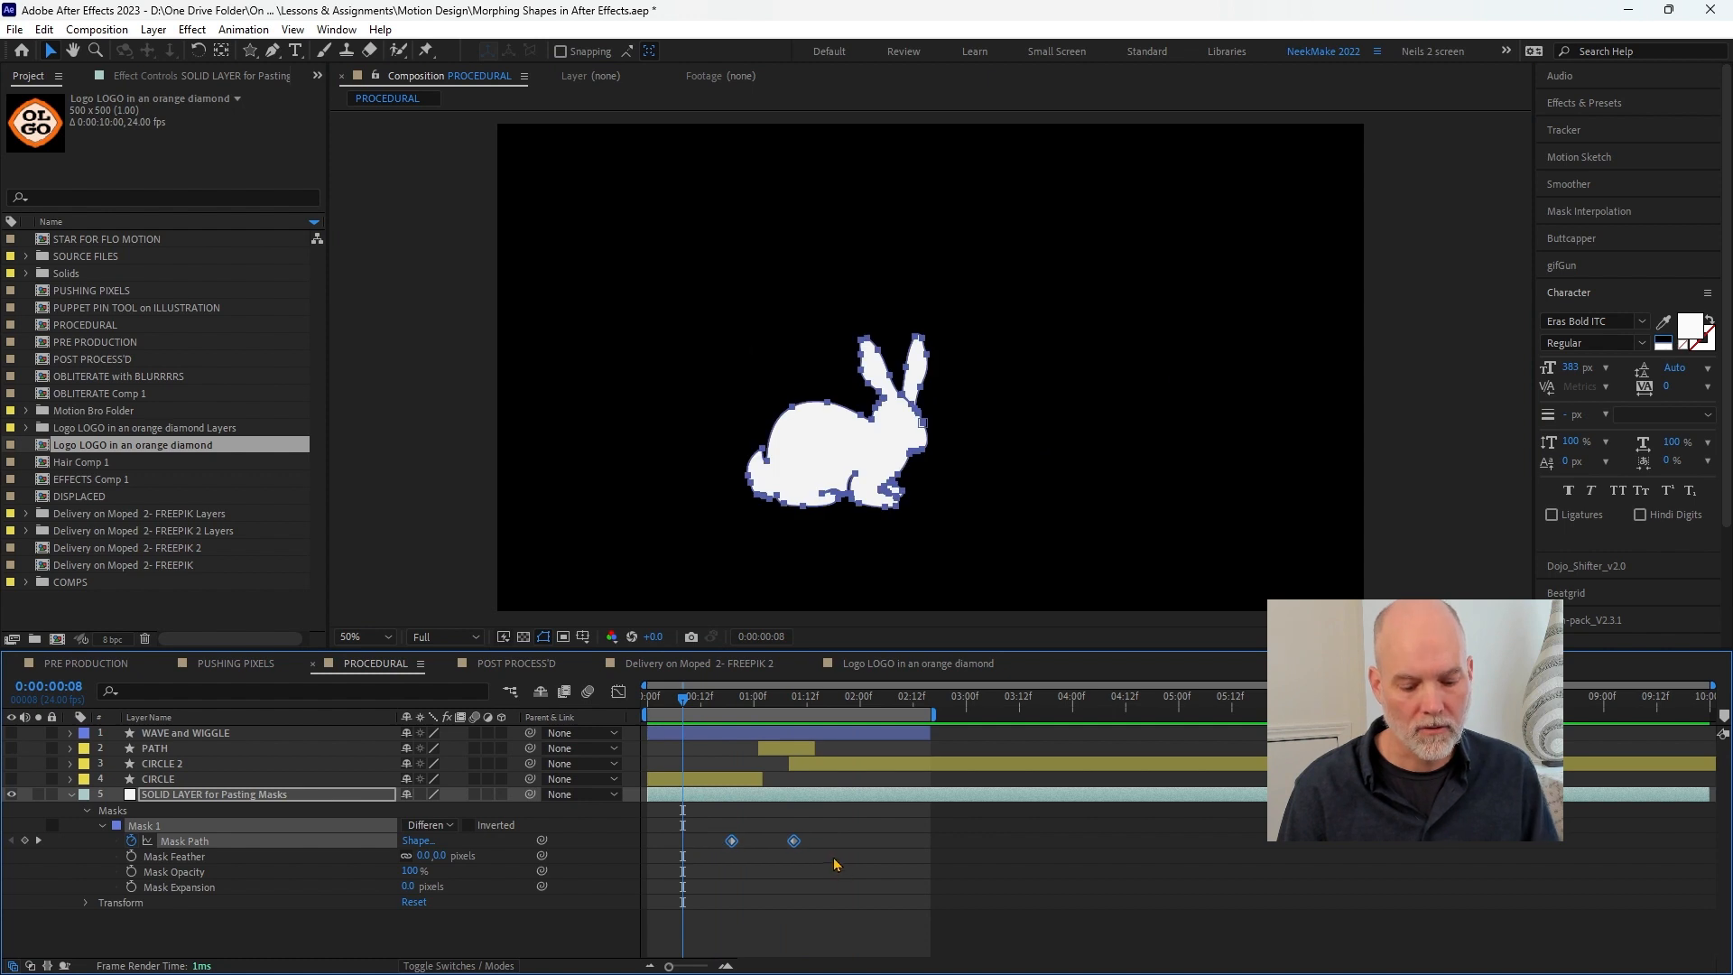
pyautogui.press('F9')
pyautogui.click(705, 701)
pyautogui.press('space')
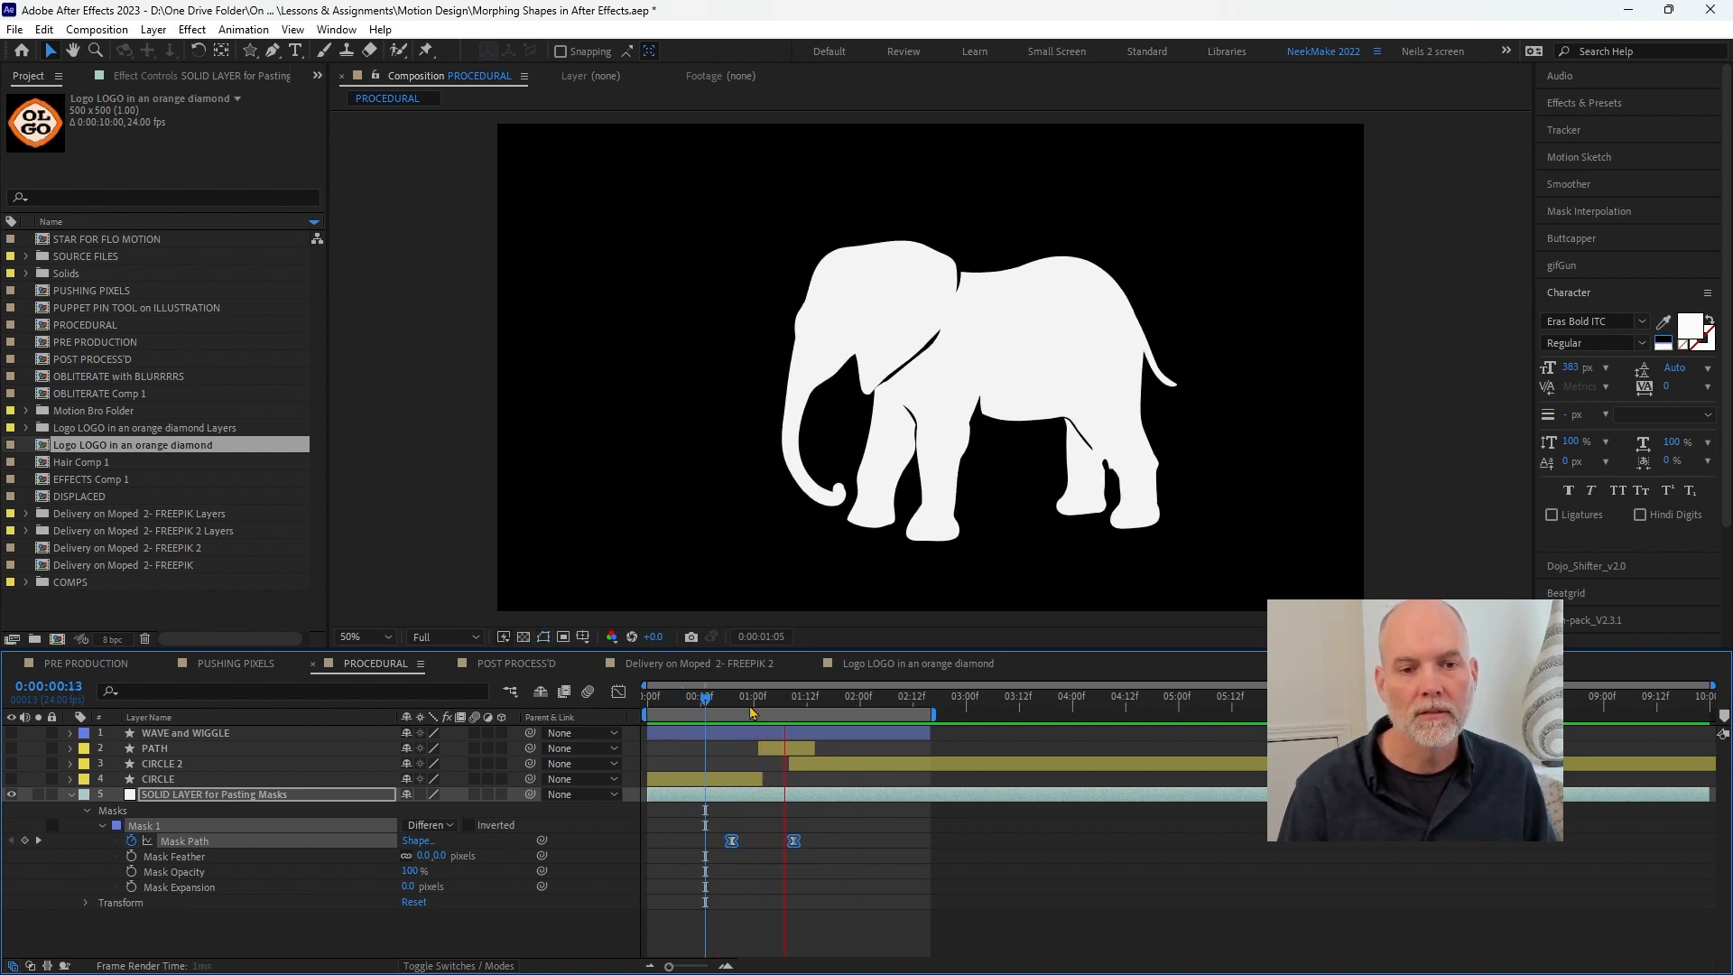
# - Speed up the morph by moving the Mask Path keyframes closer together, to 0:00:01:01 and 0:00:01:11, and preview the result
pyautogui.click(756, 697)
pyautogui.moveTo(732, 841); pyautogui.dragTo(772, 845)
pyautogui.press('space')
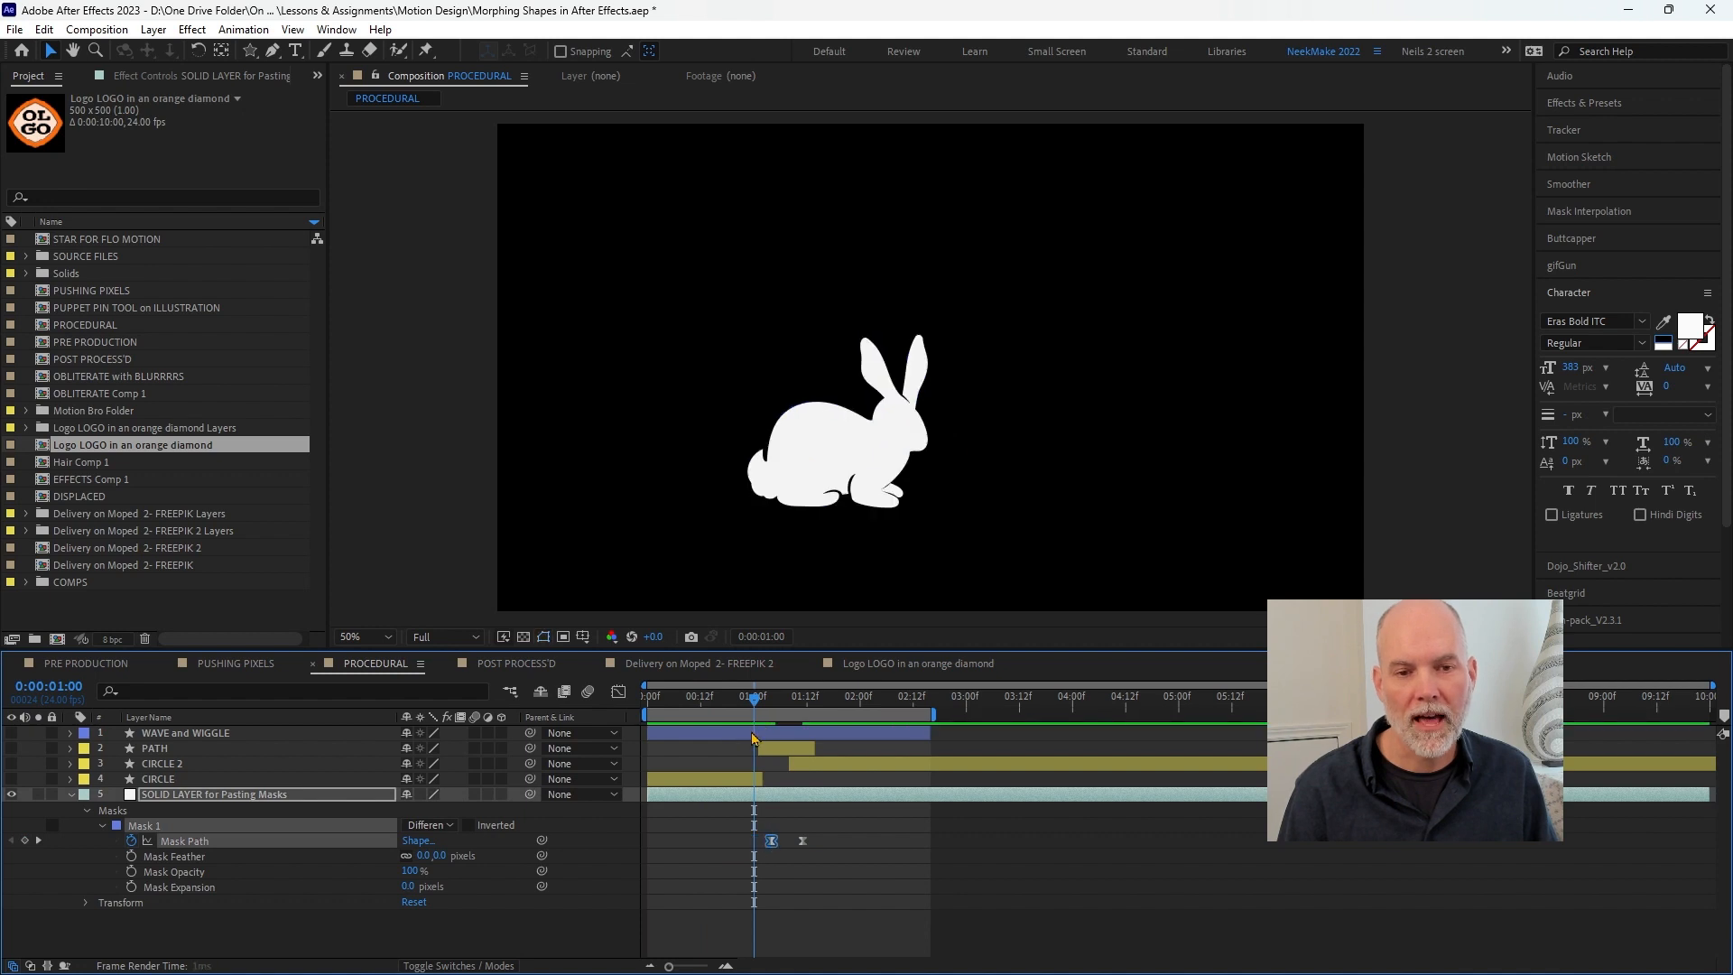
pyautogui.press('space')
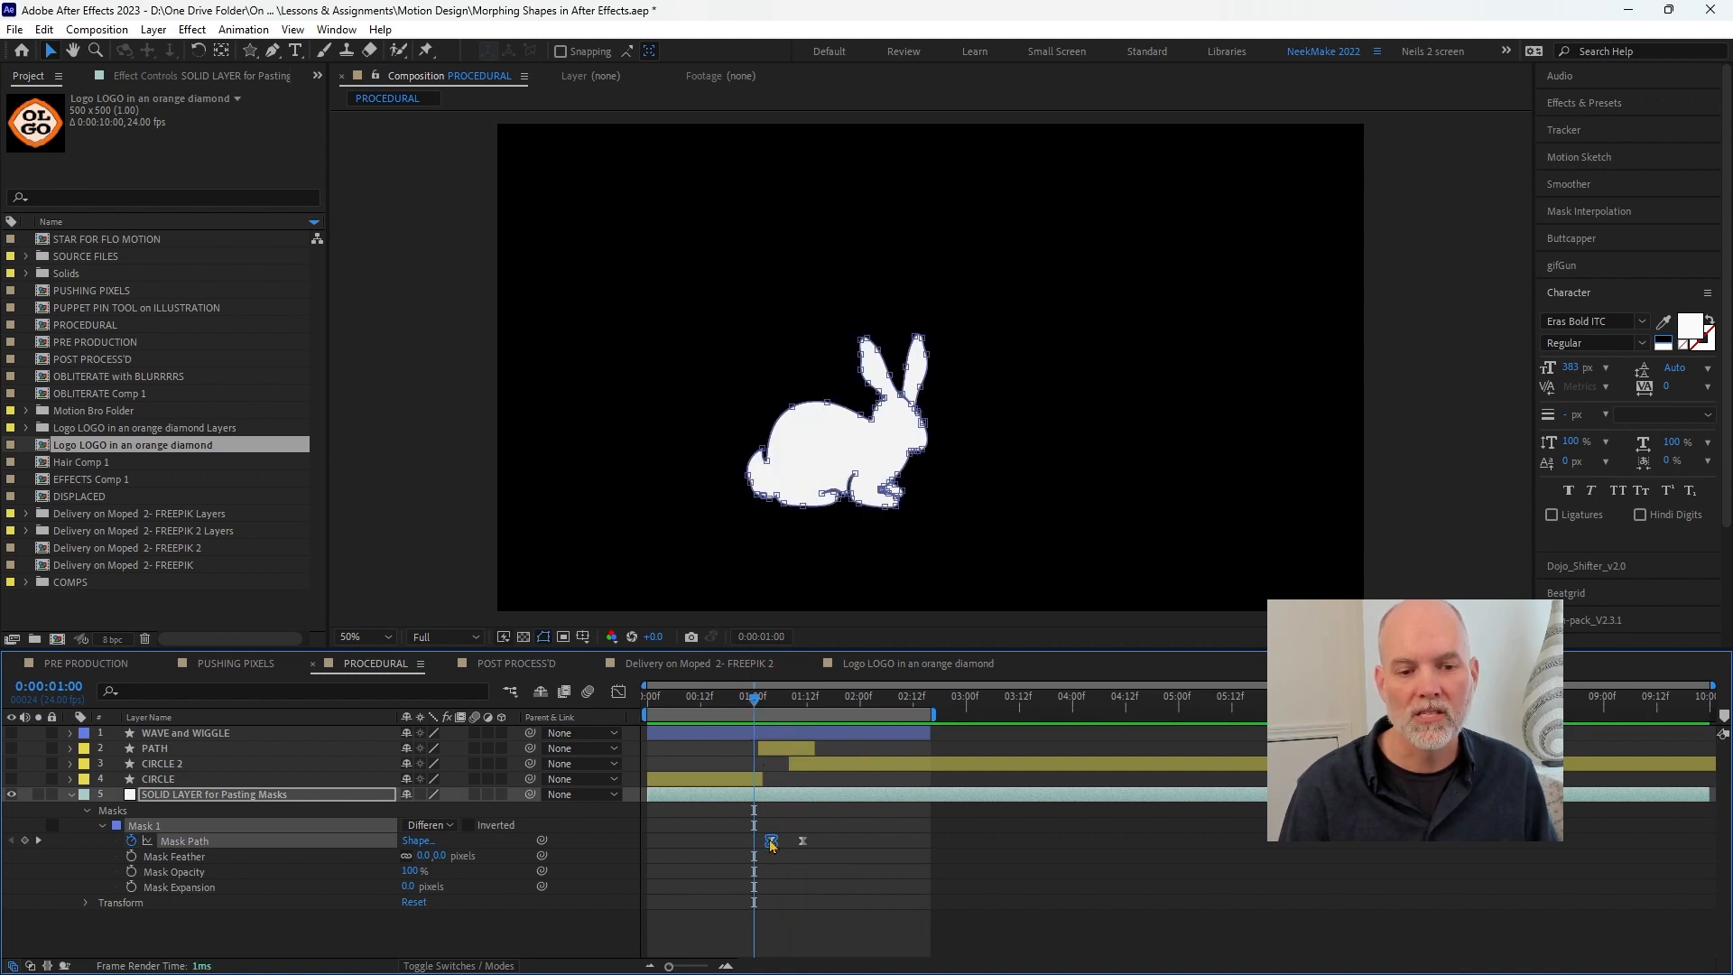
pyautogui.moveTo(742, 706); pyautogui.dragTo(714, 706)
pyautogui.press('space')
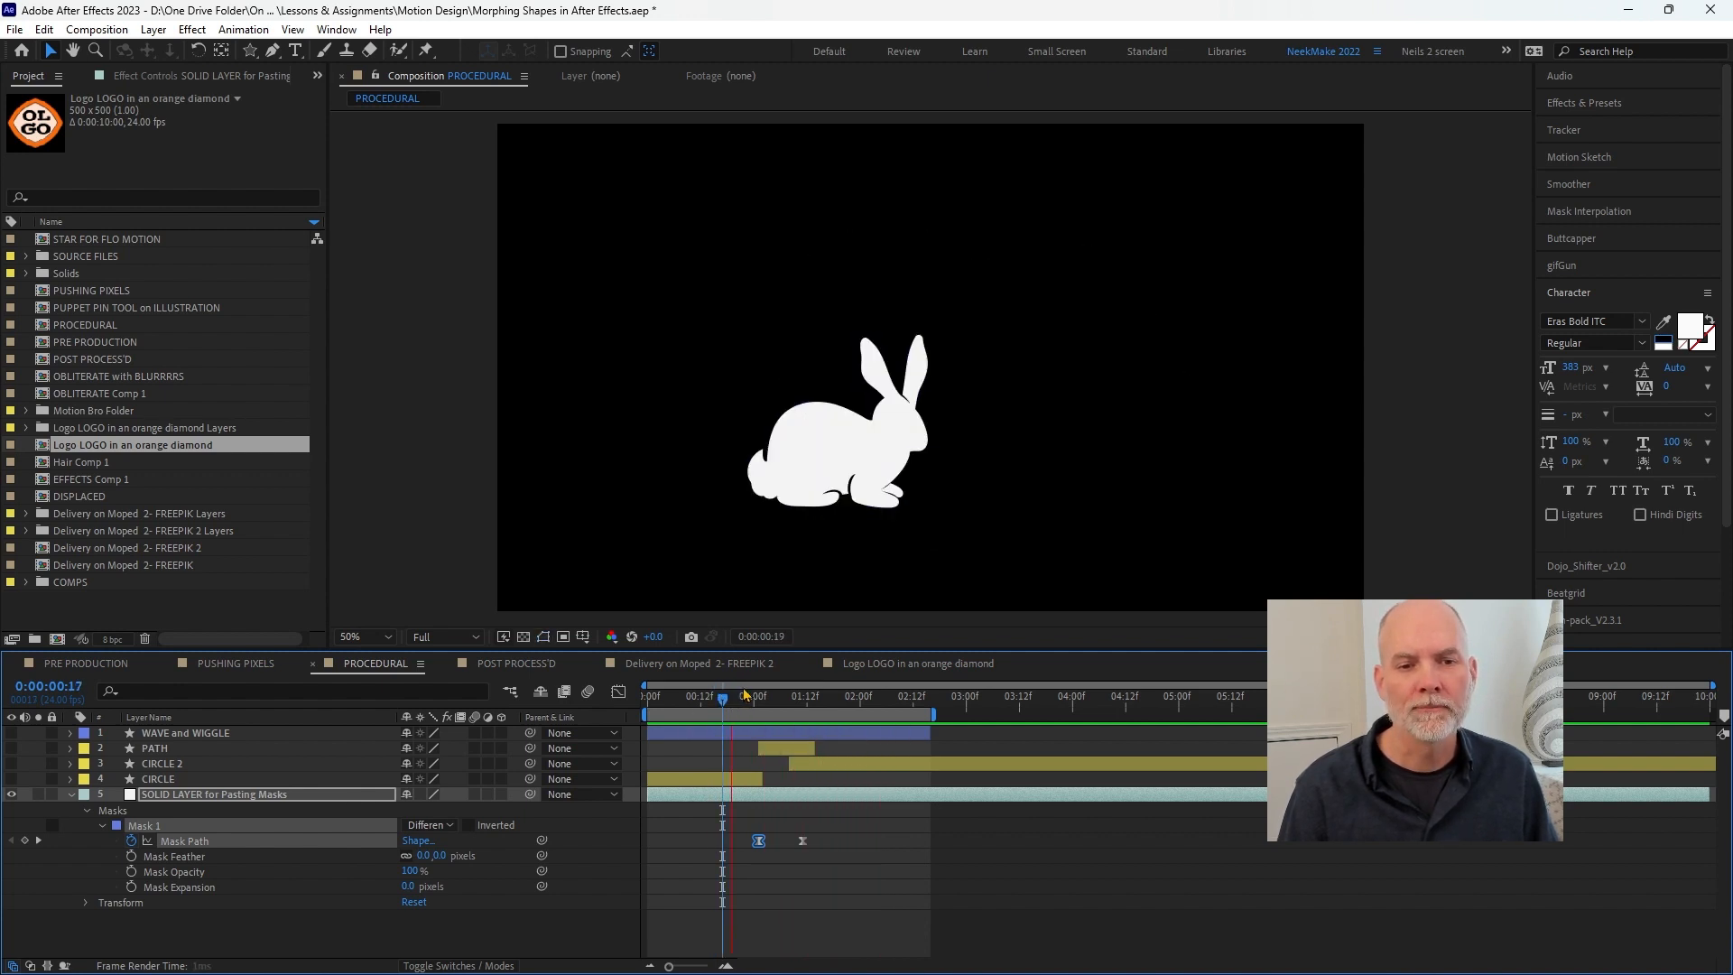
pyautogui.moveTo(766, 696); pyautogui.dragTo(776, 751)
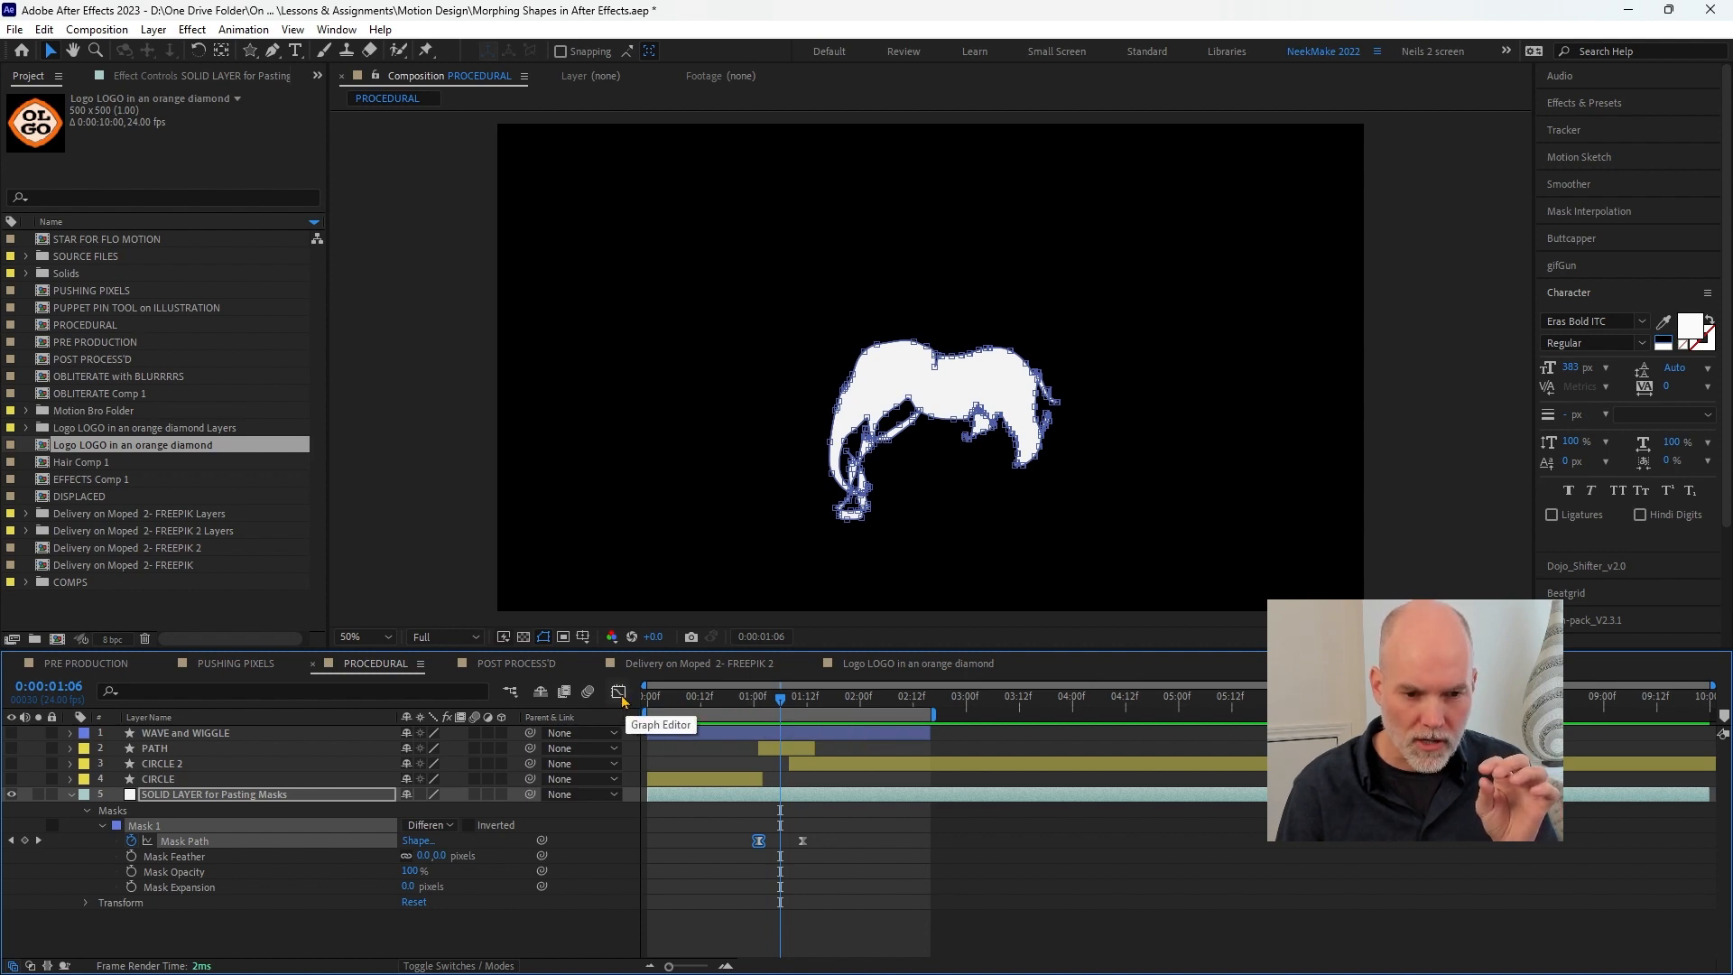
# - In the Graph Editor, extend both Mask Path keyframes' influence handles inward to give the speed curve a sharp central peak
pyautogui.click(619, 695)
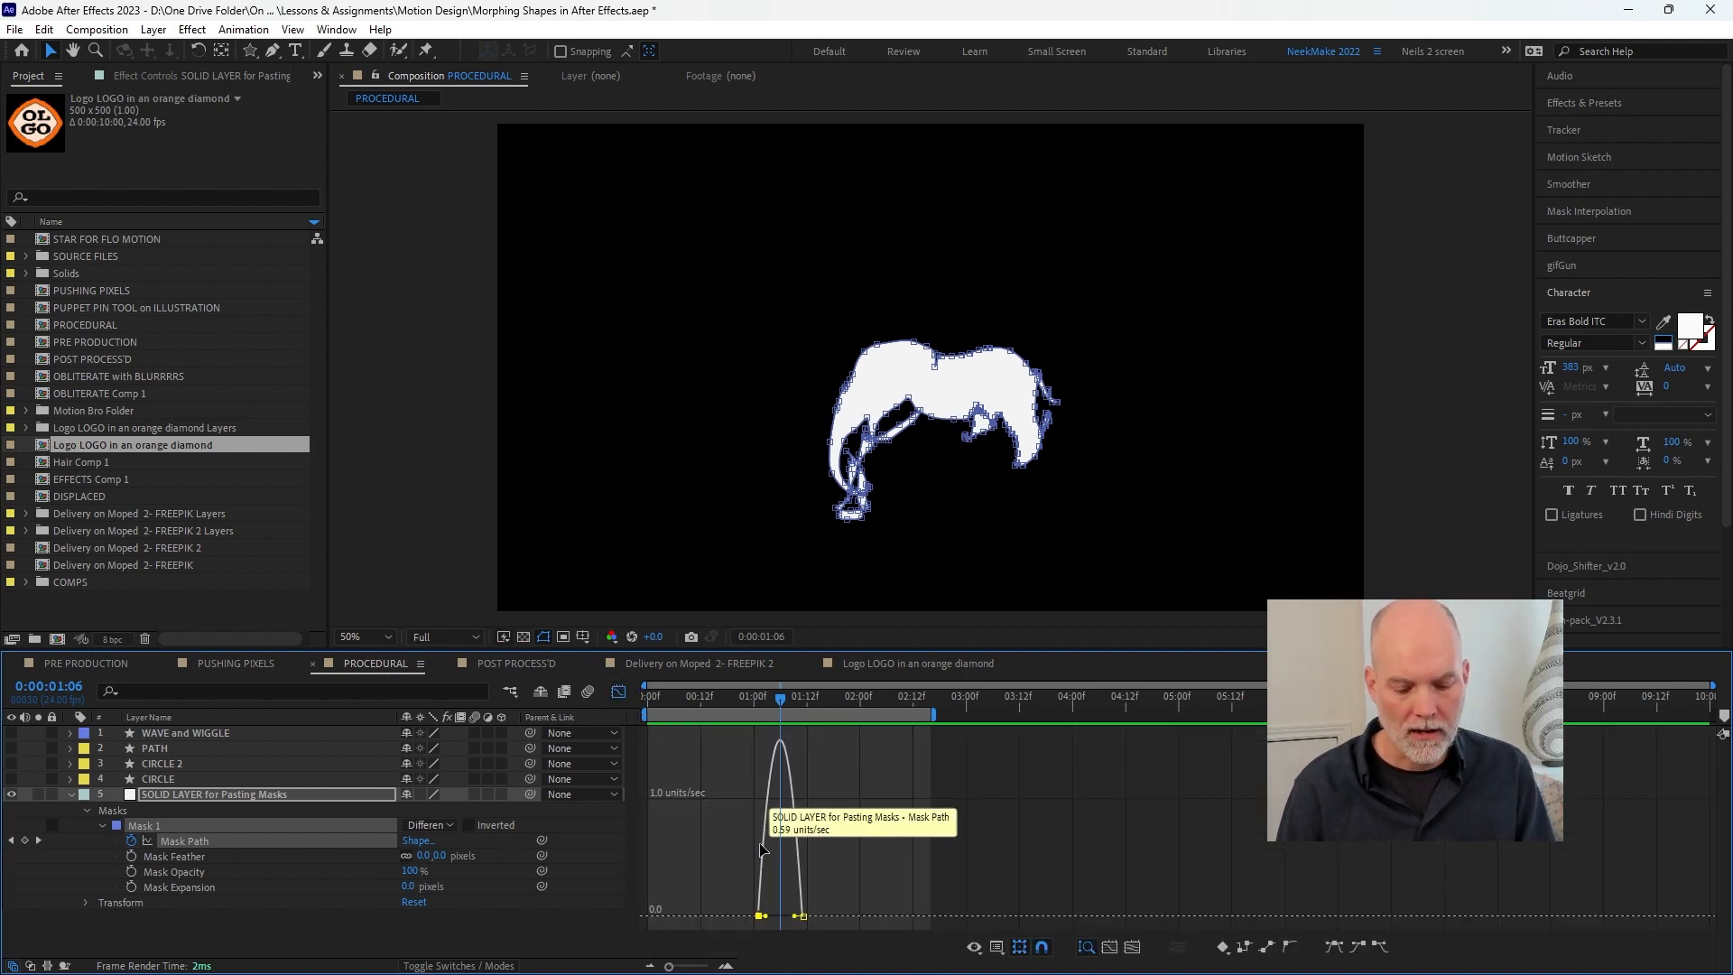
pyautogui.press('=')
pyautogui.press('=')
pyautogui.press('=')
pyautogui.press('=')
pyautogui.moveTo(793, 687); pyautogui.dragTo(771, 690)
pyautogui.moveTo(812, 917); pyautogui.dragTo(917, 916)
pyautogui.moveTo(1115, 918); pyautogui.dragTo(1008, 916)
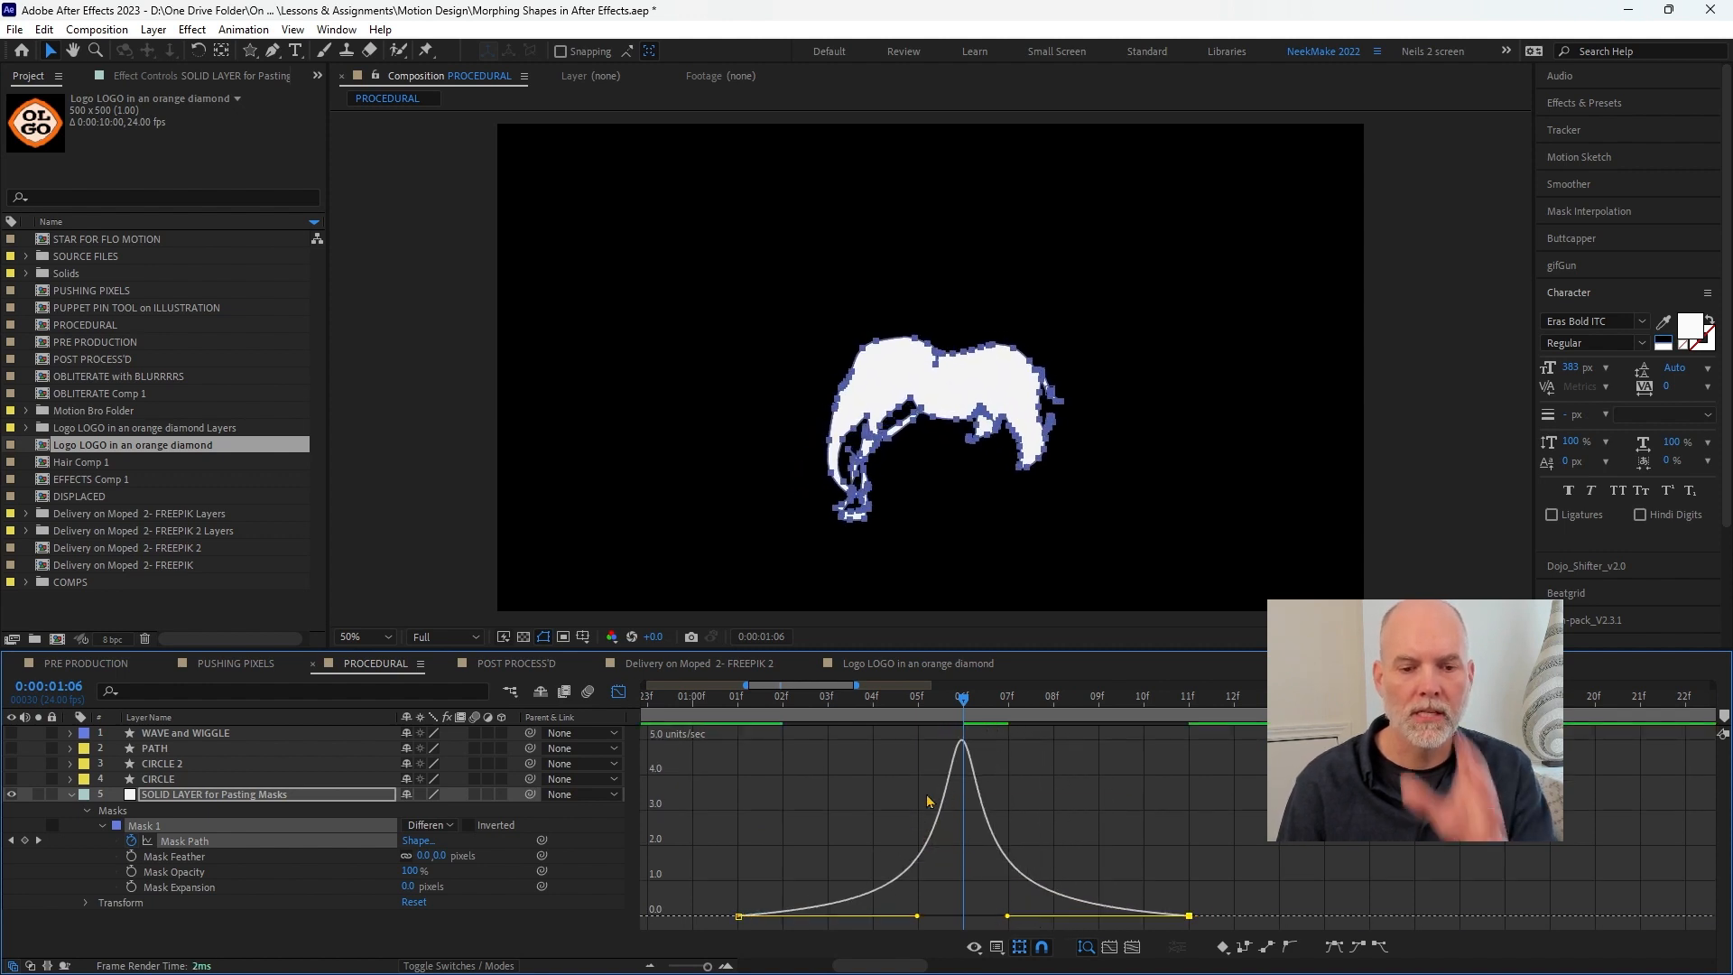
# - Spread the Mask Path keyframes to 0:00:01:00 and about 0:00:01:14 in the speed graph, previewing the morph before and after
pyautogui.click(705, 701)
pyautogui.press('space')
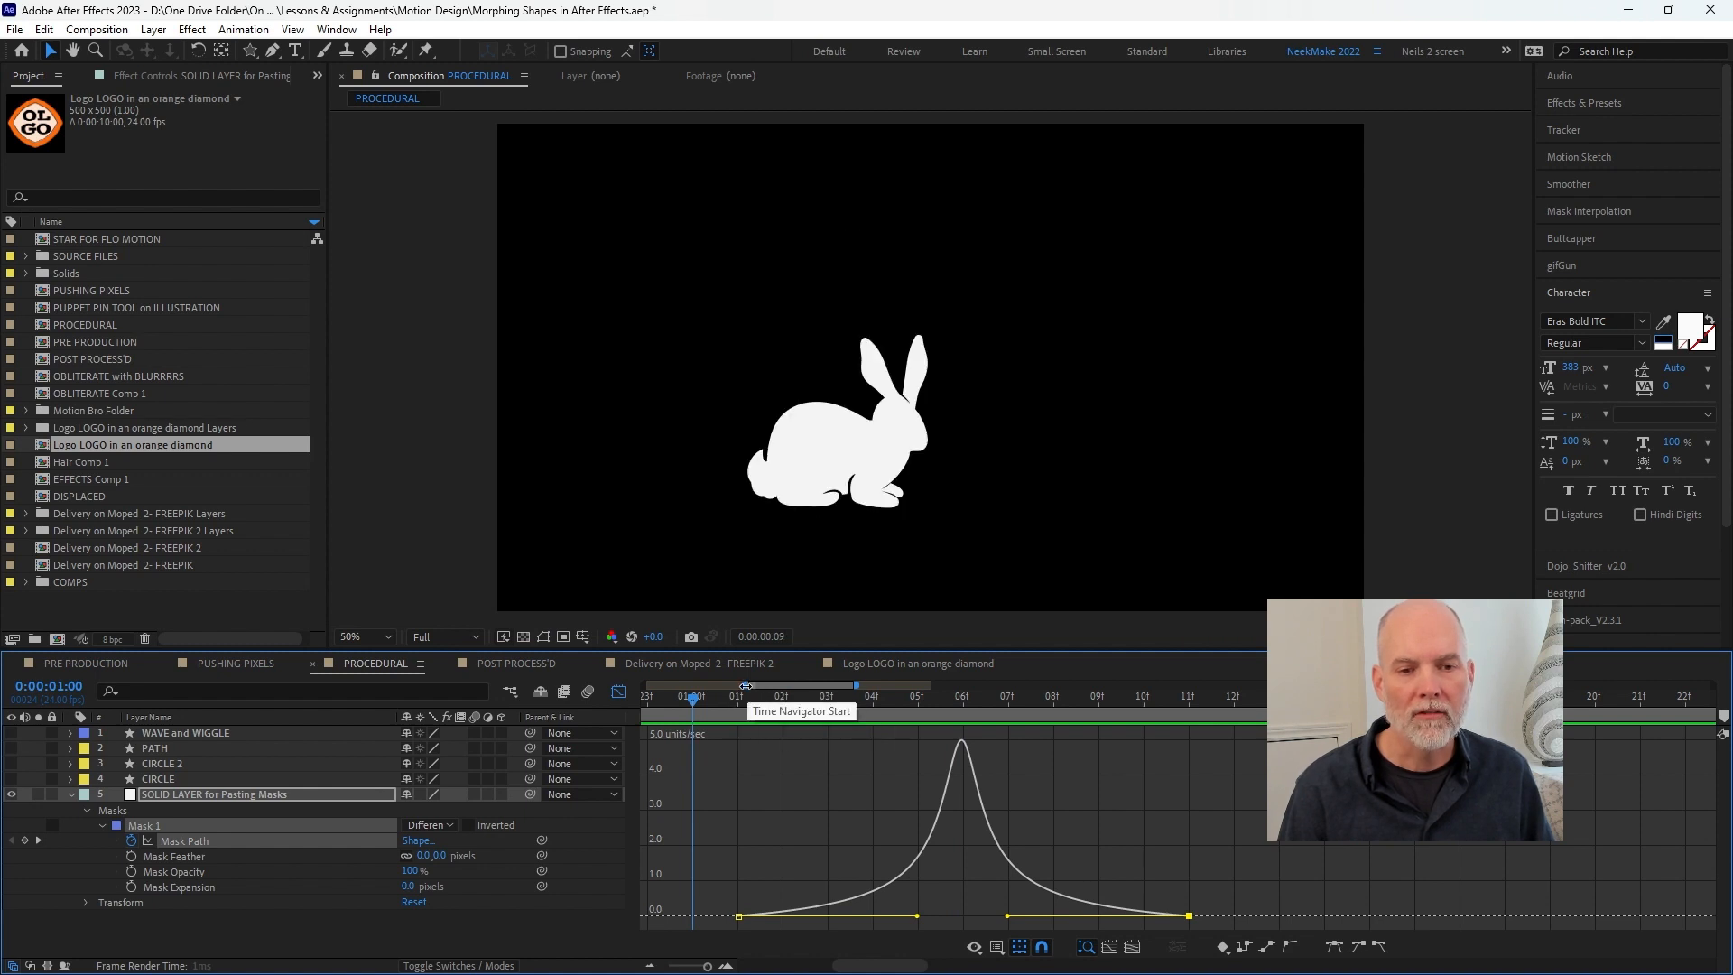
pyautogui.press('space')
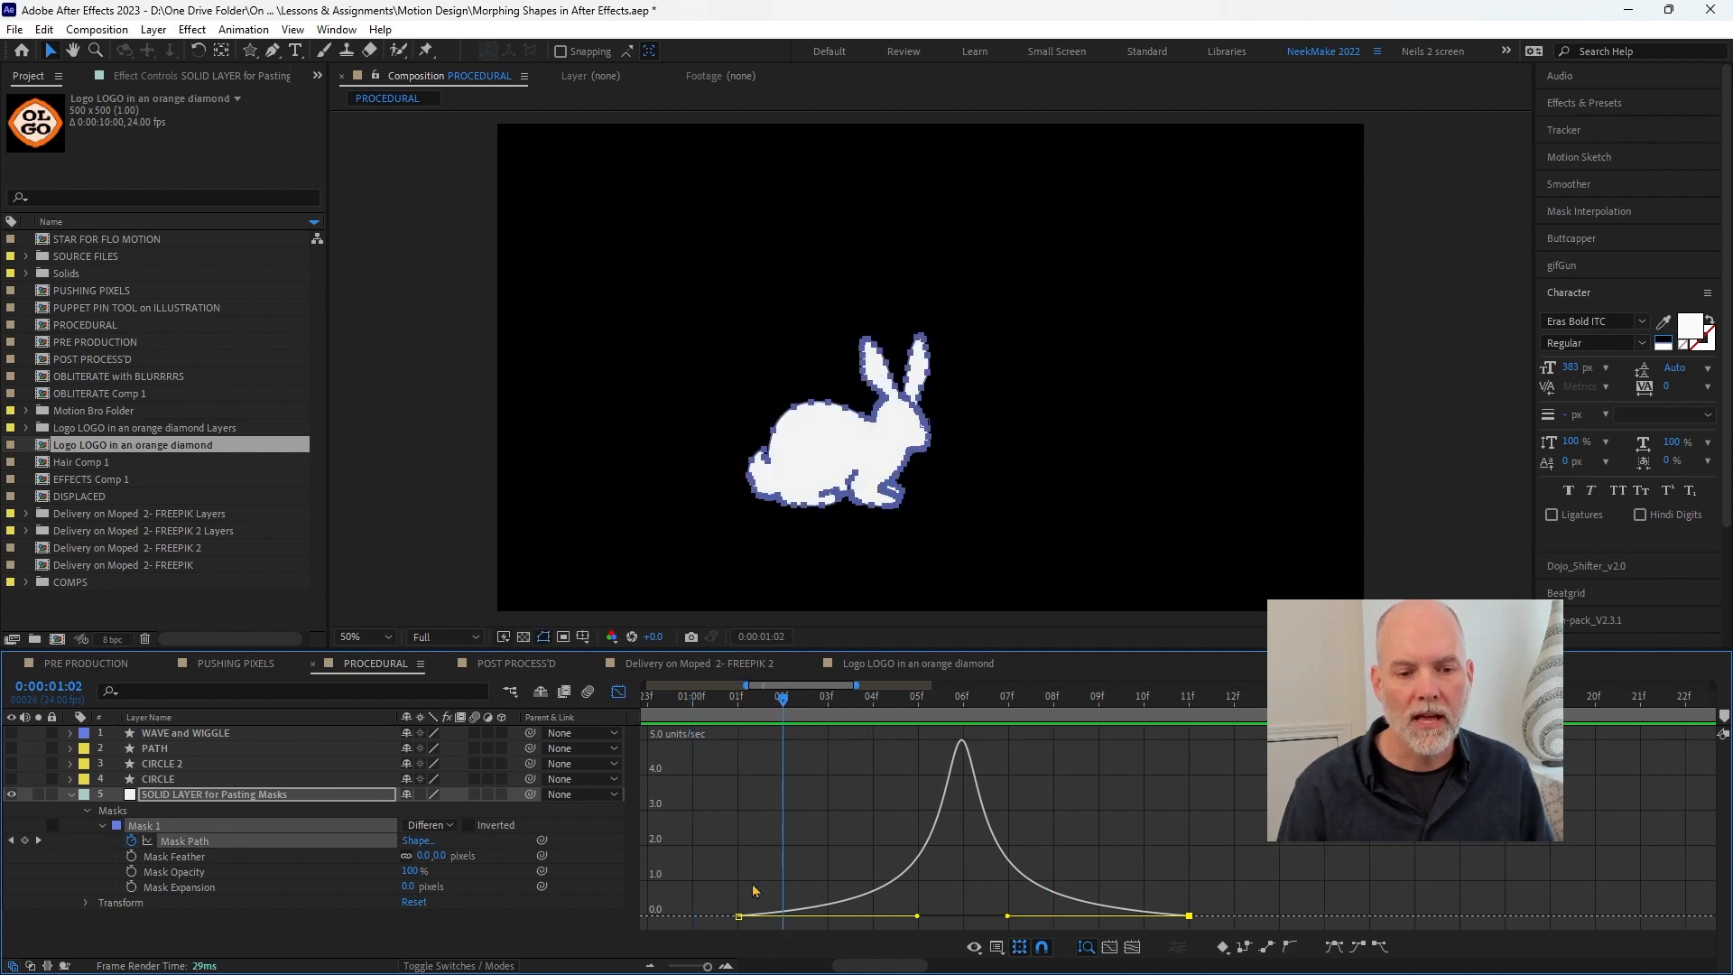
pyautogui.moveTo(738, 916); pyautogui.dragTo(688, 919)
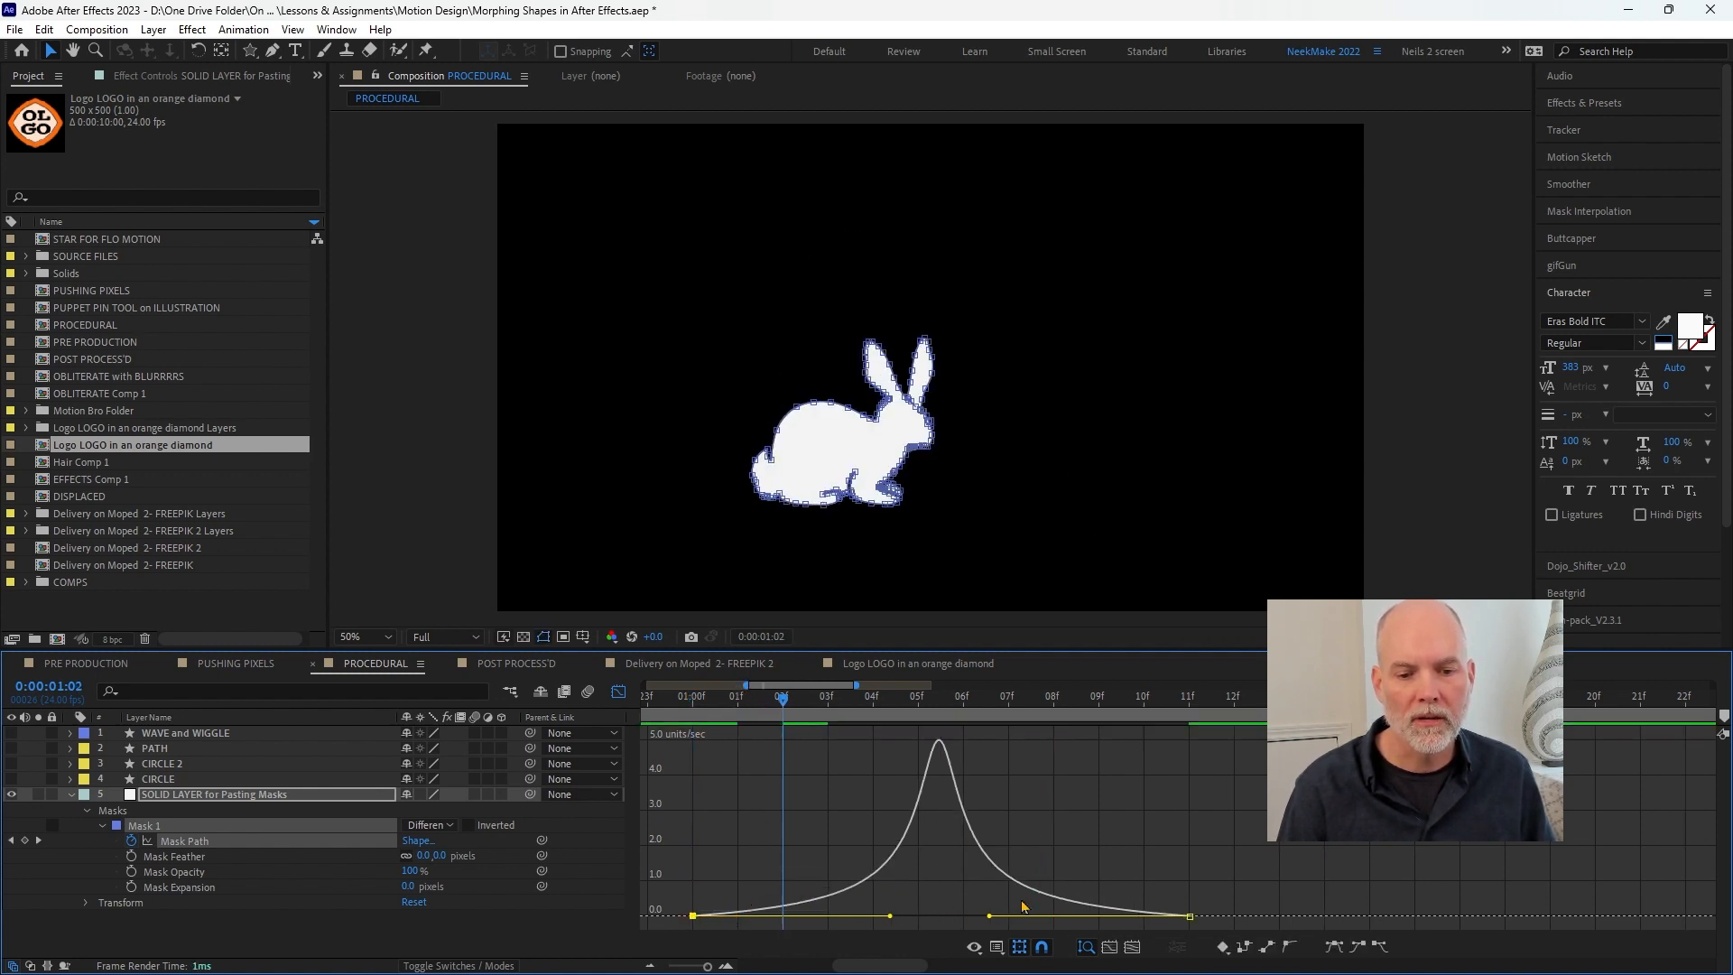
pyautogui.moveTo(1192, 916); pyautogui.dragTo(1324, 931)
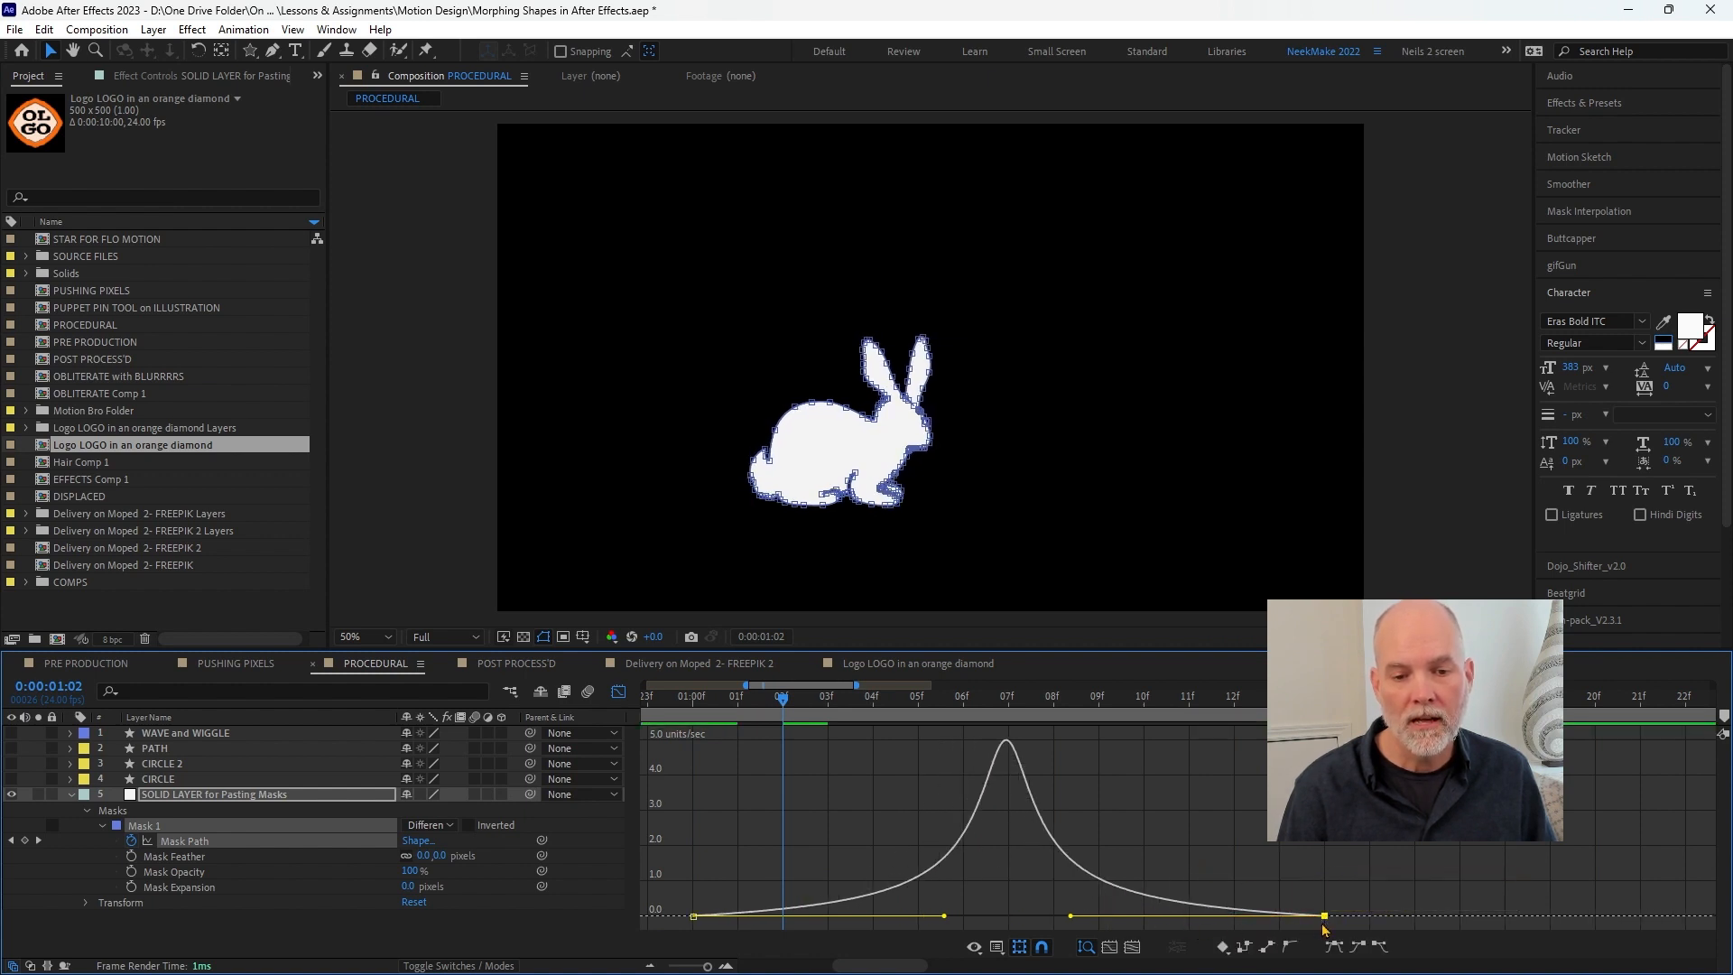
pyautogui.press('space')
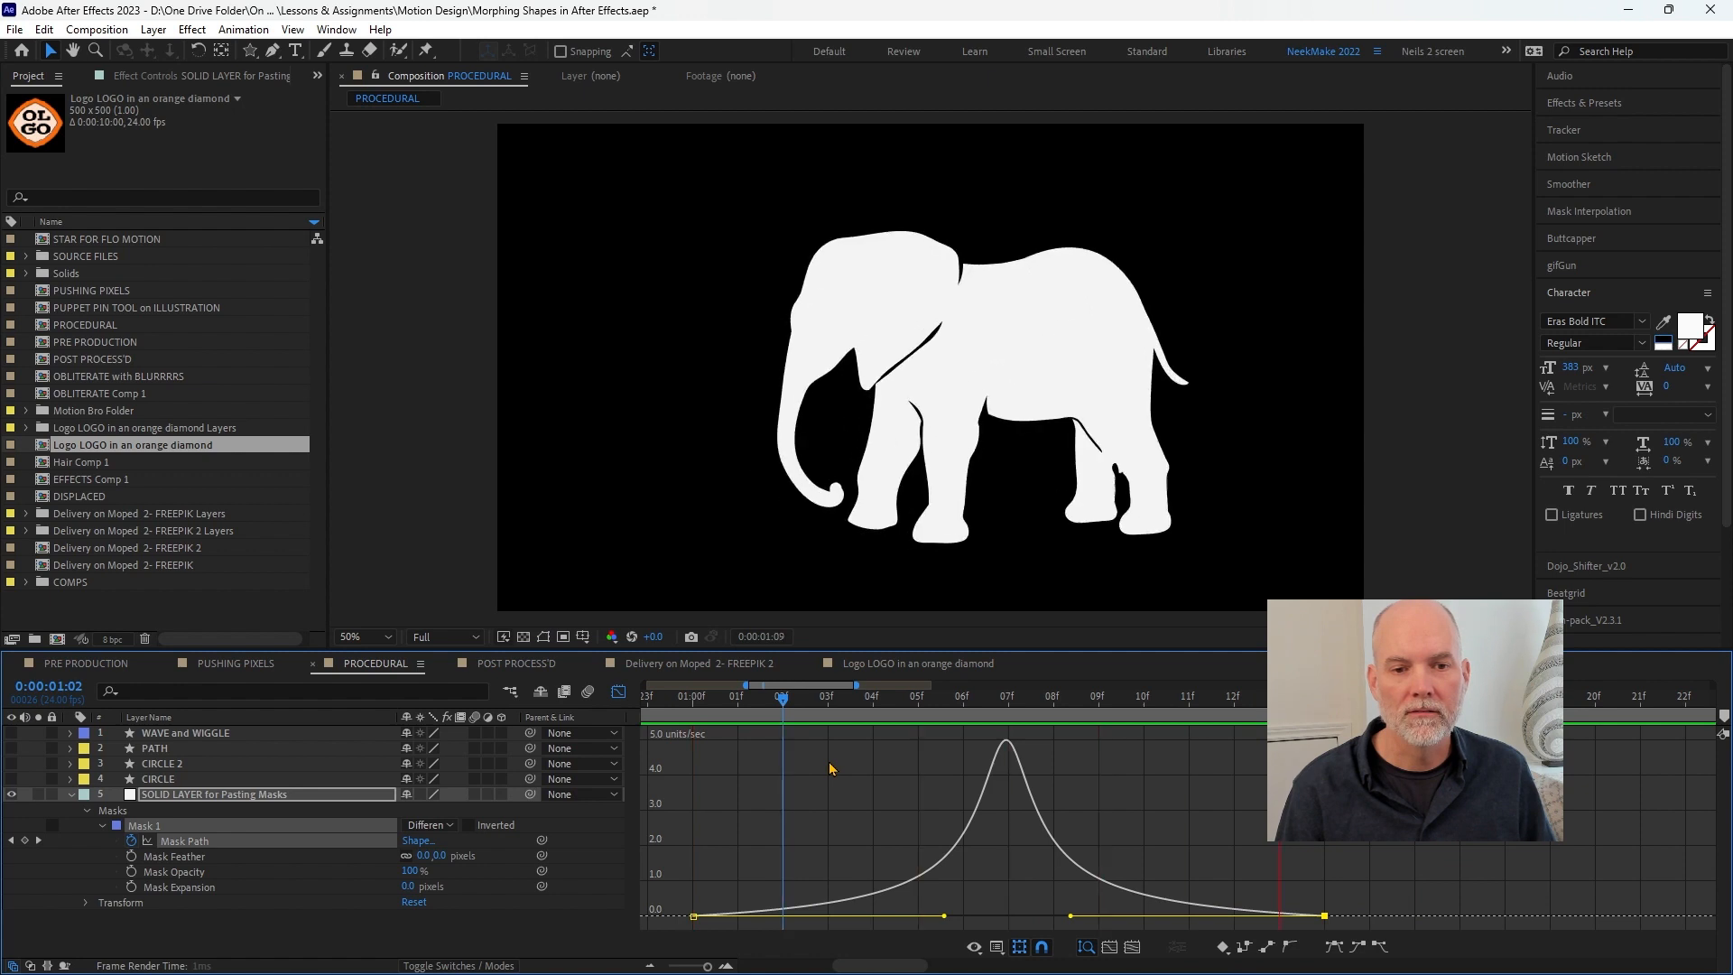
# - Extend the first Mask Path keyframe's influence handle further inward in the speed graph to sharpen the peak, and preview the morph
pyautogui.click(761, 712)
pyautogui.moveTo(761, 712); pyautogui.dragTo(876, 736)
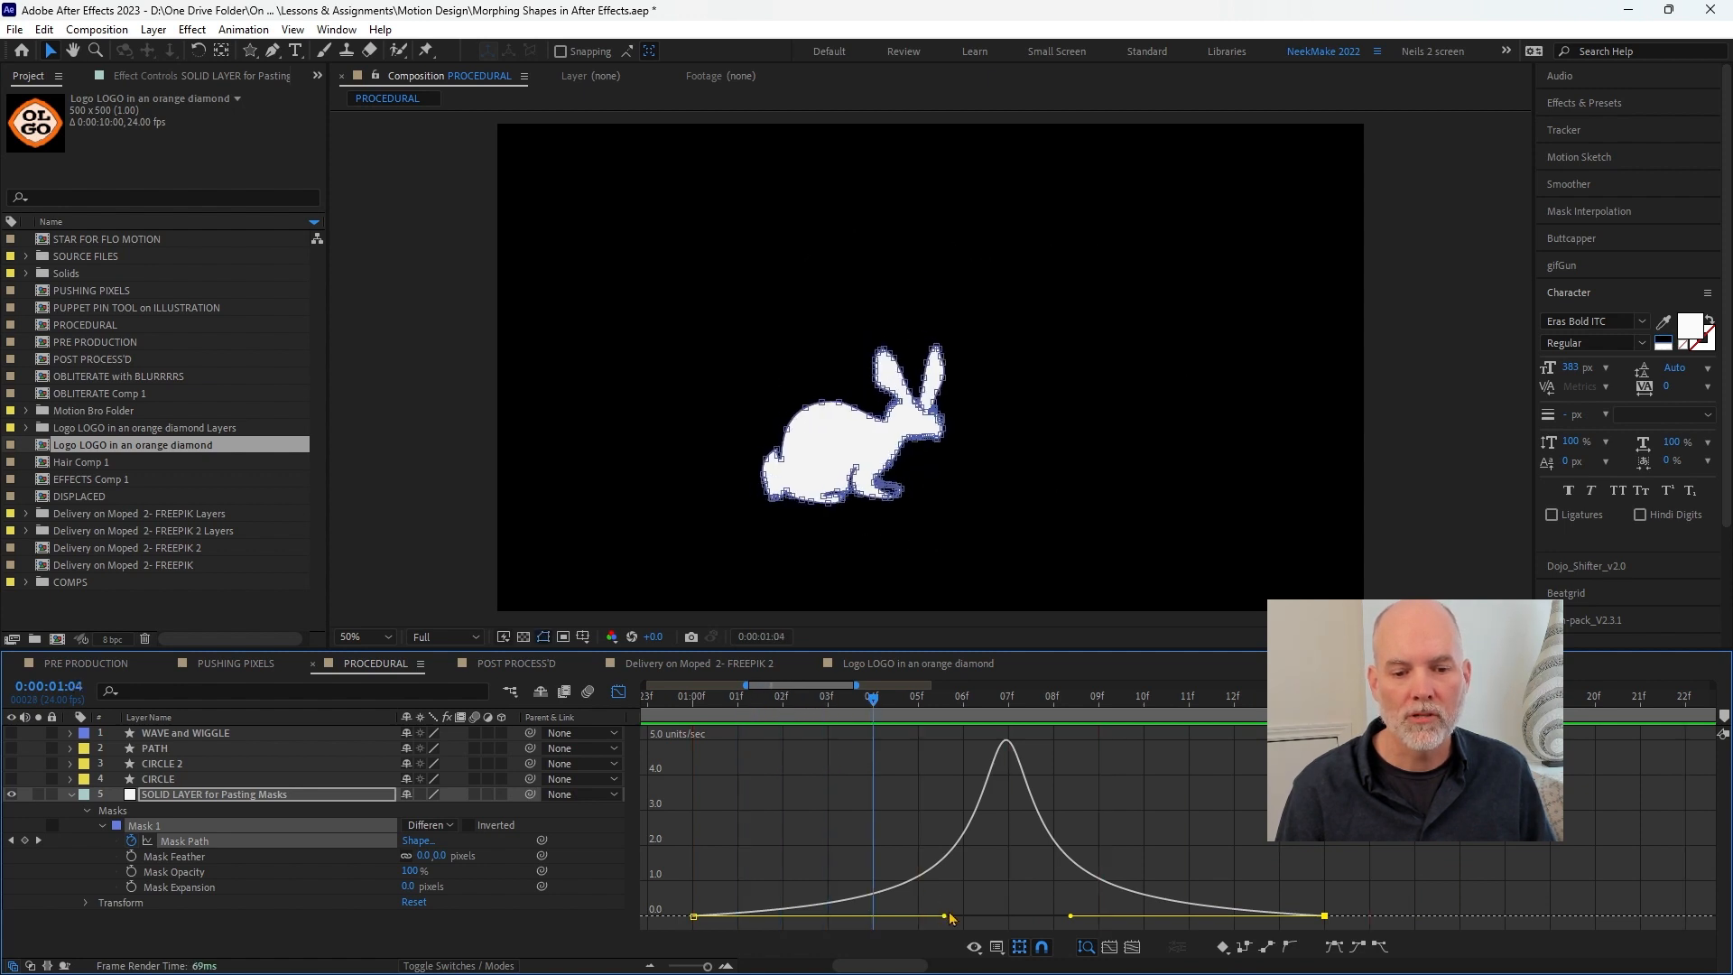
pyautogui.moveTo(947, 918); pyautogui.dragTo(1049, 910)
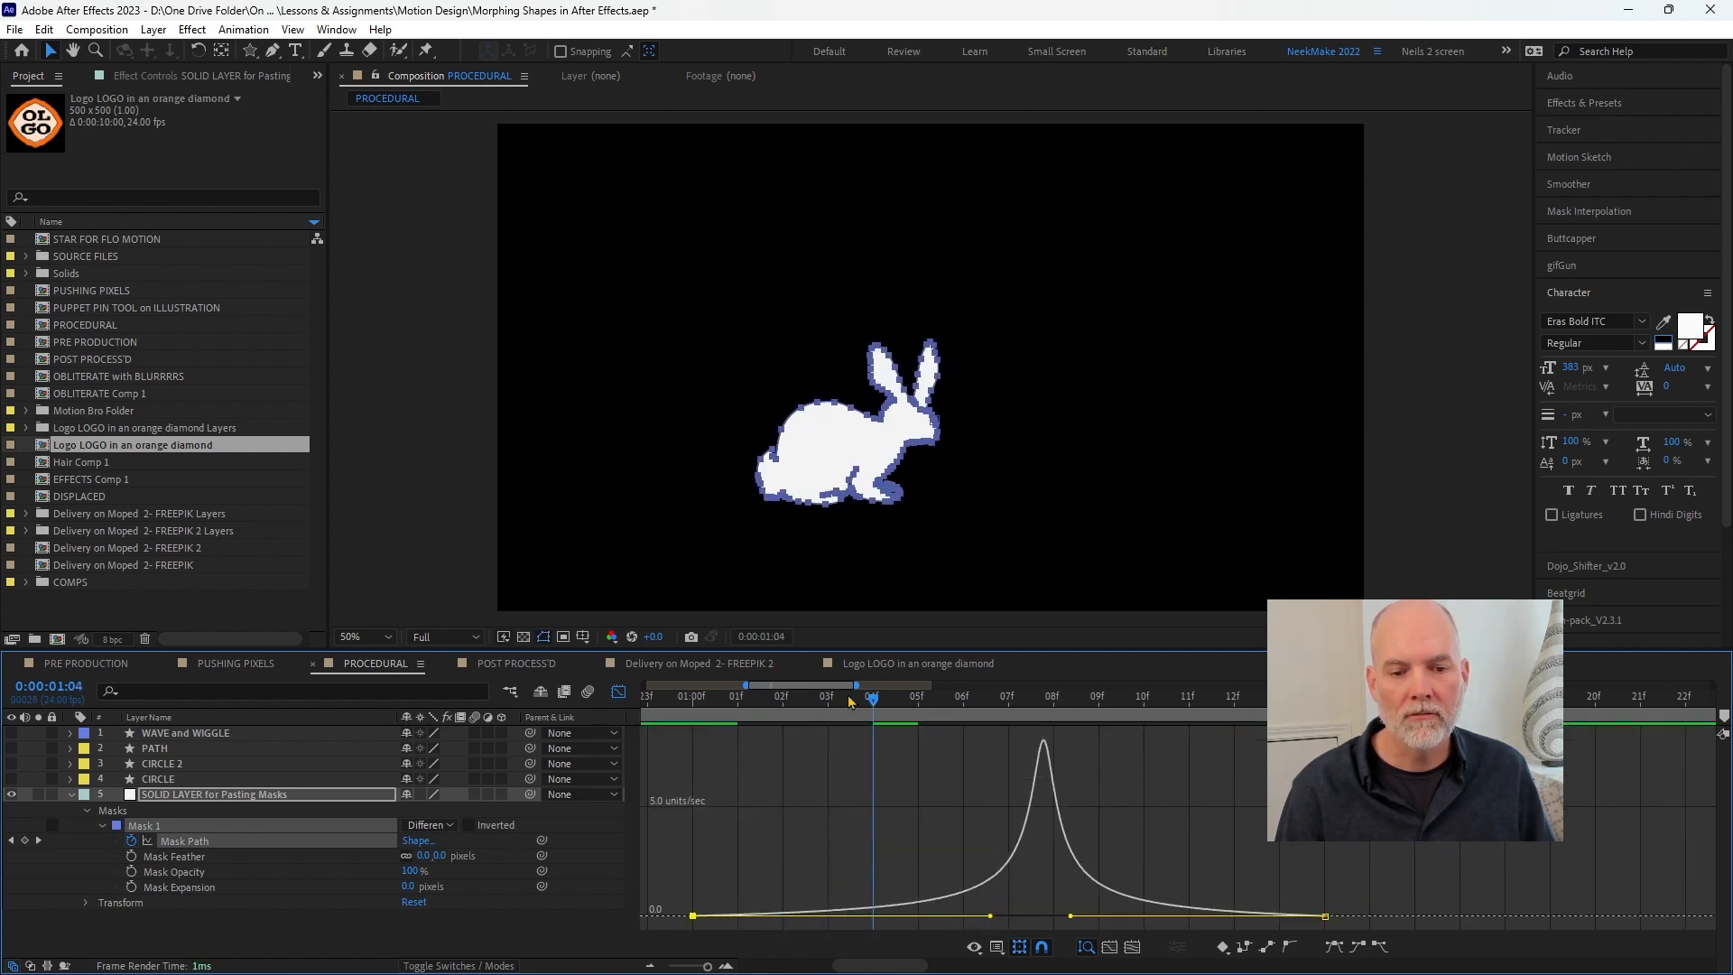
pyautogui.moveTo(849, 696); pyautogui.dragTo(704, 697)
pyautogui.press('space')
pyautogui.click(725, 694)
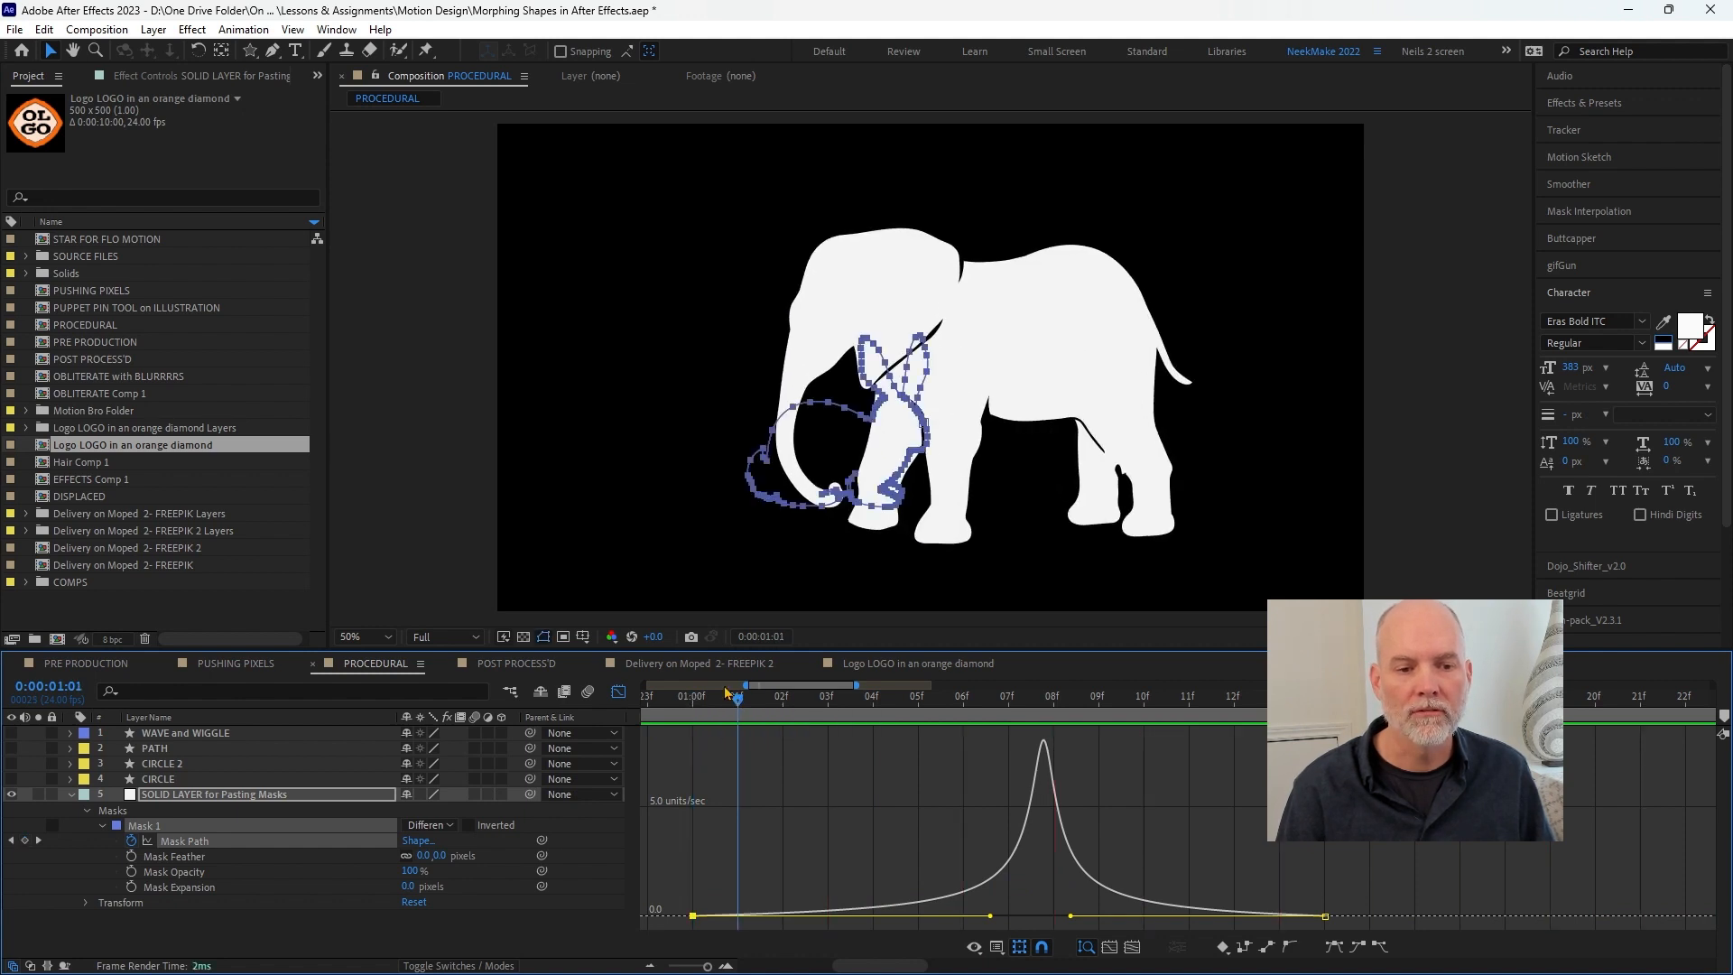
# - Leave the Graph Editor, widen the visible timeline range back to the composition start, and return to the first Mask Path keyframe at 0:00:01:00
pyautogui.click(618, 692)
pyautogui.moveTo(859, 685); pyautogui.dragTo(989, 686)
pyautogui.moveTo(746, 685); pyautogui.dragTo(645, 686)
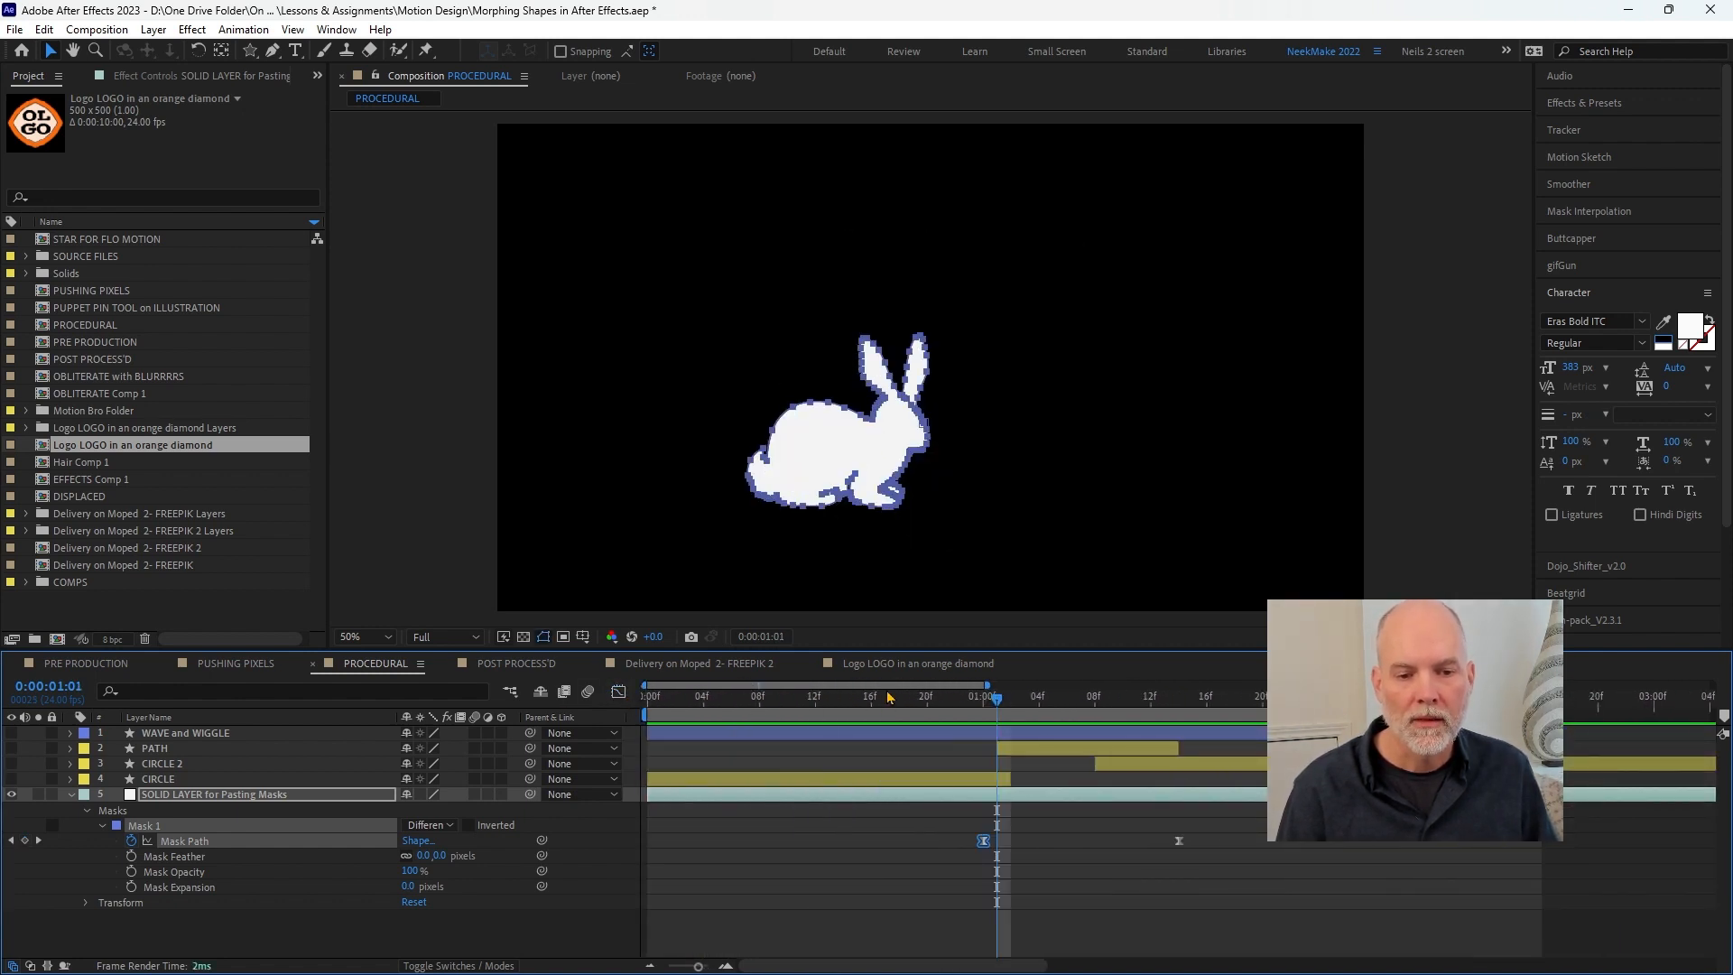
pyautogui.moveTo(1013, 700)
pyautogui.mouseDown()
pyautogui.moveTo(1187, 704)
pyautogui.moveTo(984, 707)
pyautogui.mouseUp()
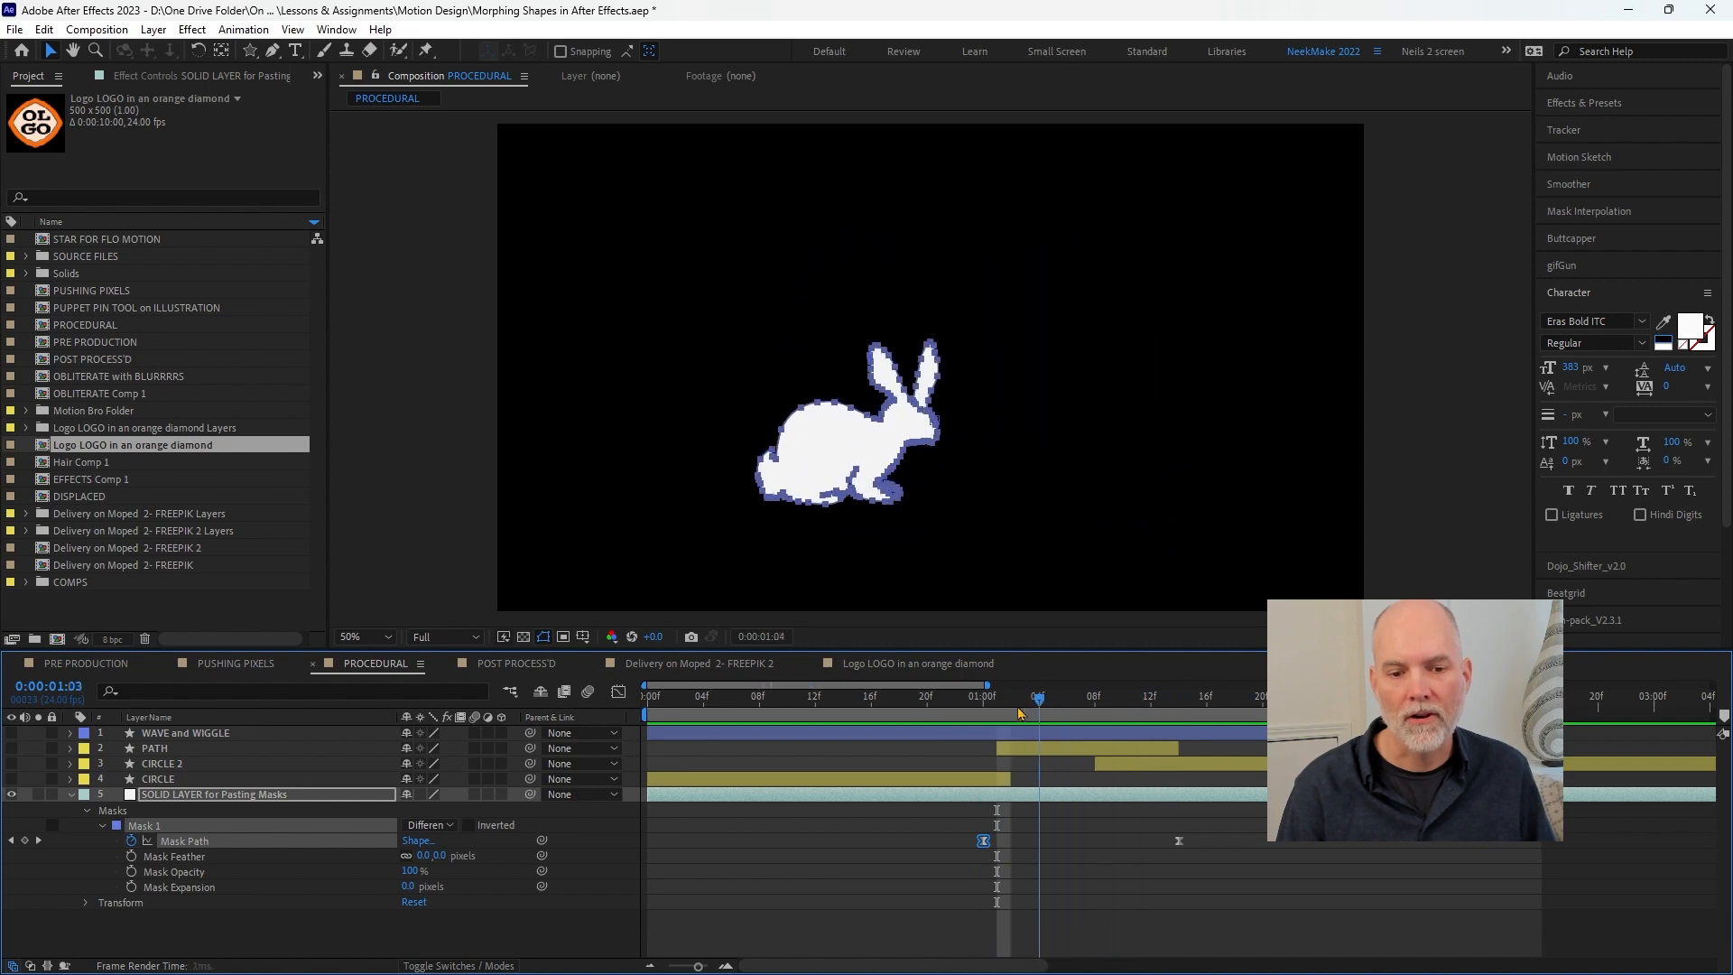
# - Switch to the lesson outline, circle the note "what is the 1st Vertex?", clear the annotation and return to After Effects
pyautogui.hotkey('alt', 'Tab')
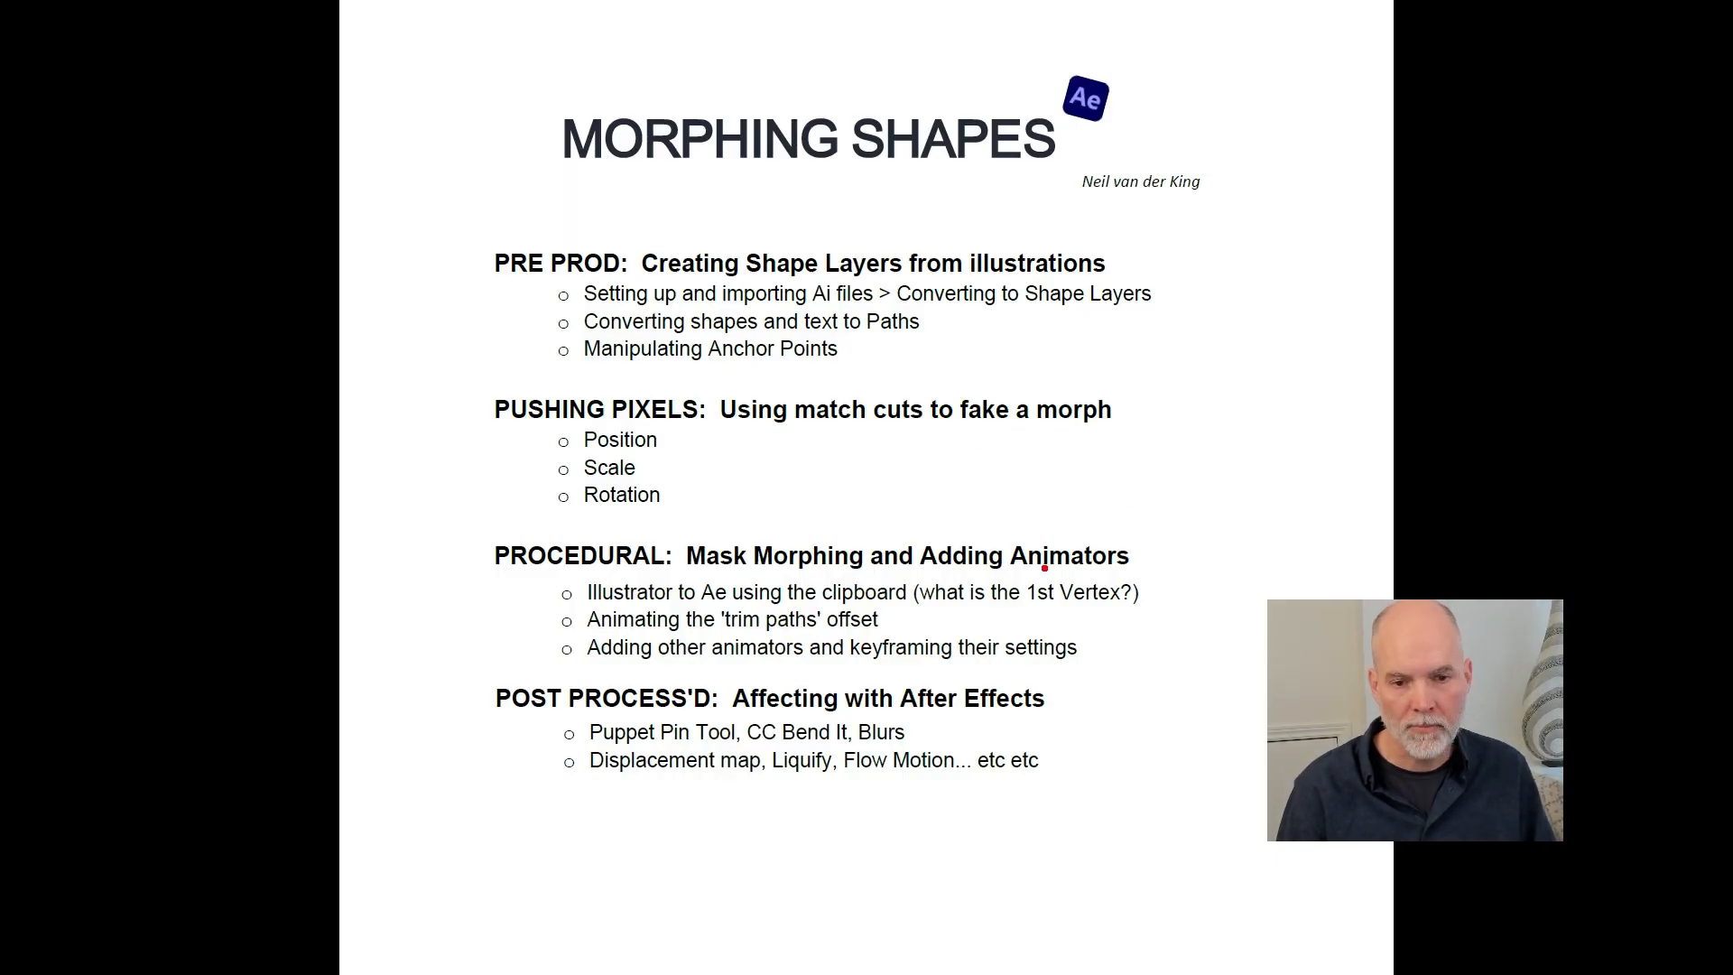
pyautogui.moveTo(898, 573)
pyautogui.mouseDown()
pyautogui.moveTo(924, 620)
pyautogui.moveTo(1120, 632)
pyautogui.mouseUp()
pyautogui.moveTo(1132, 559); pyautogui.dragTo(954, 566)
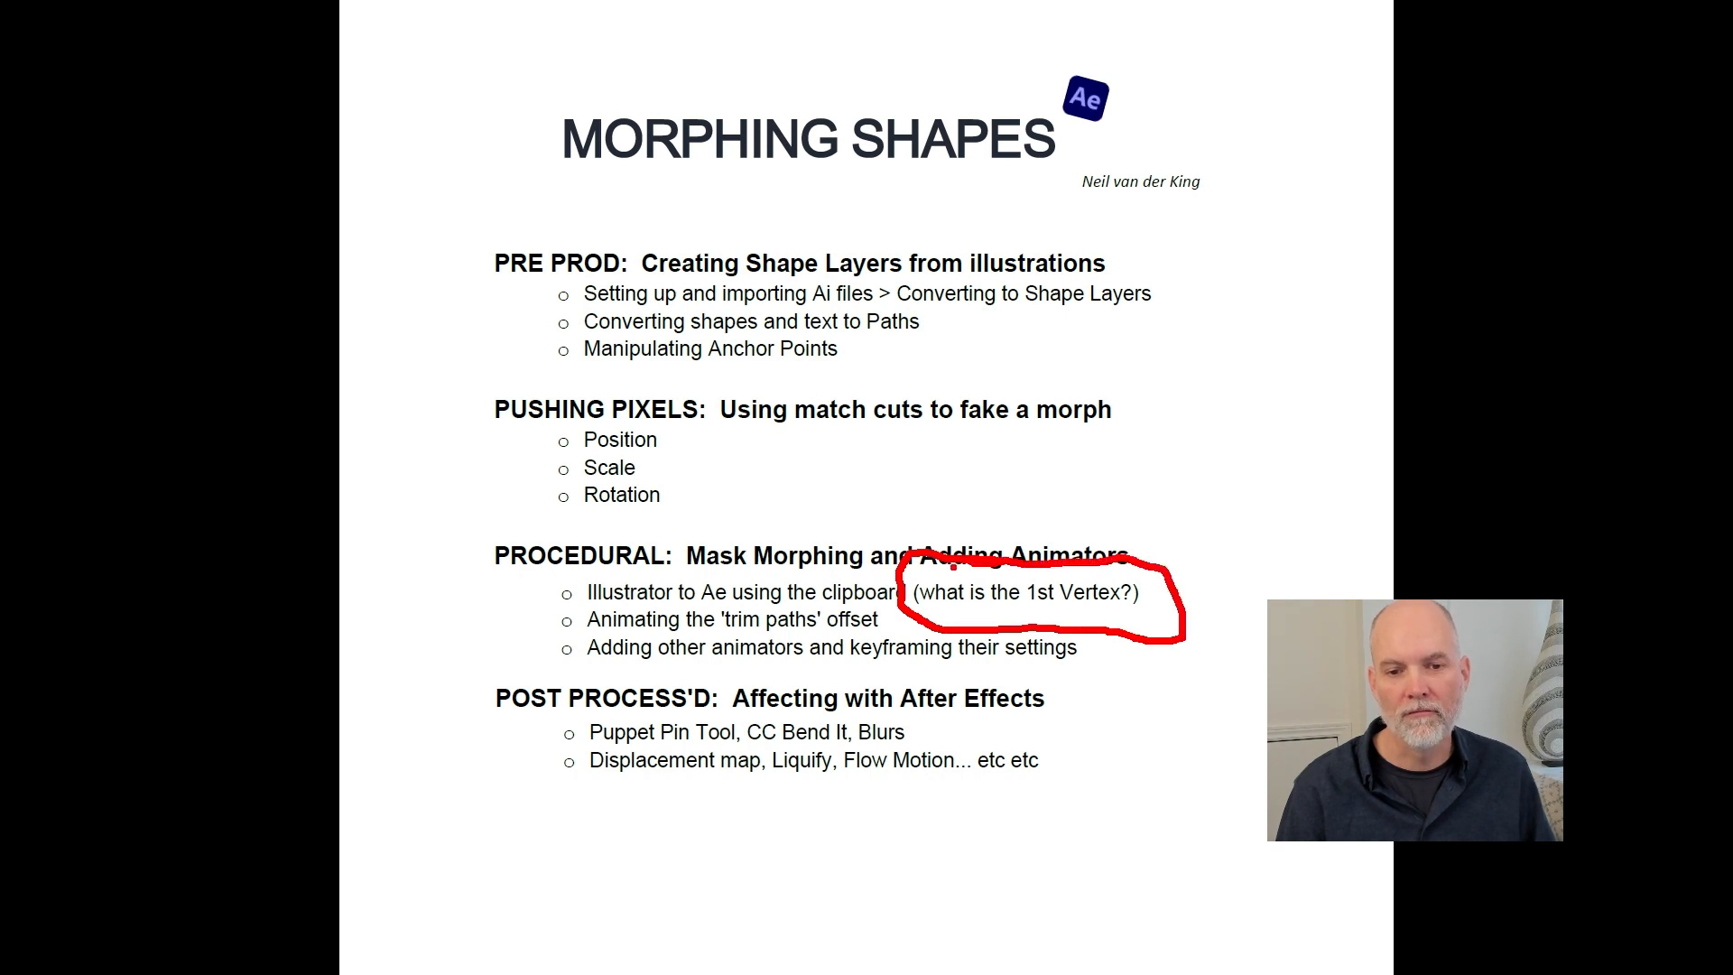
pyautogui.press('Escape')
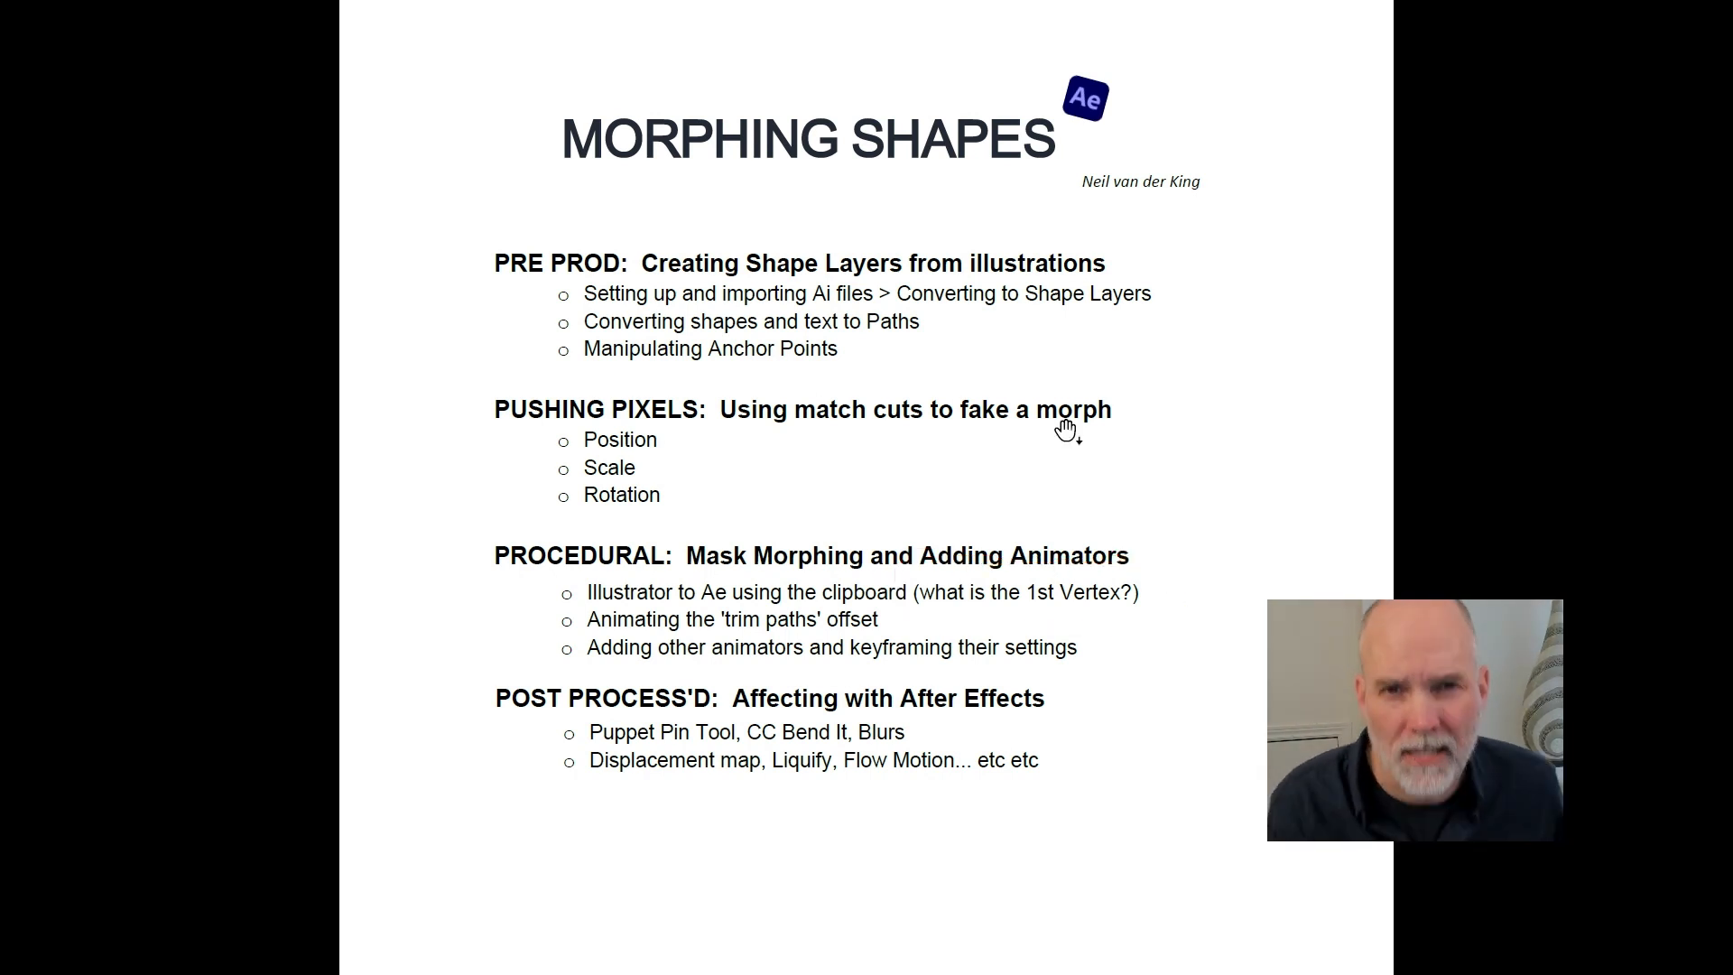
pyautogui.hotkey('alt', 'Tab')
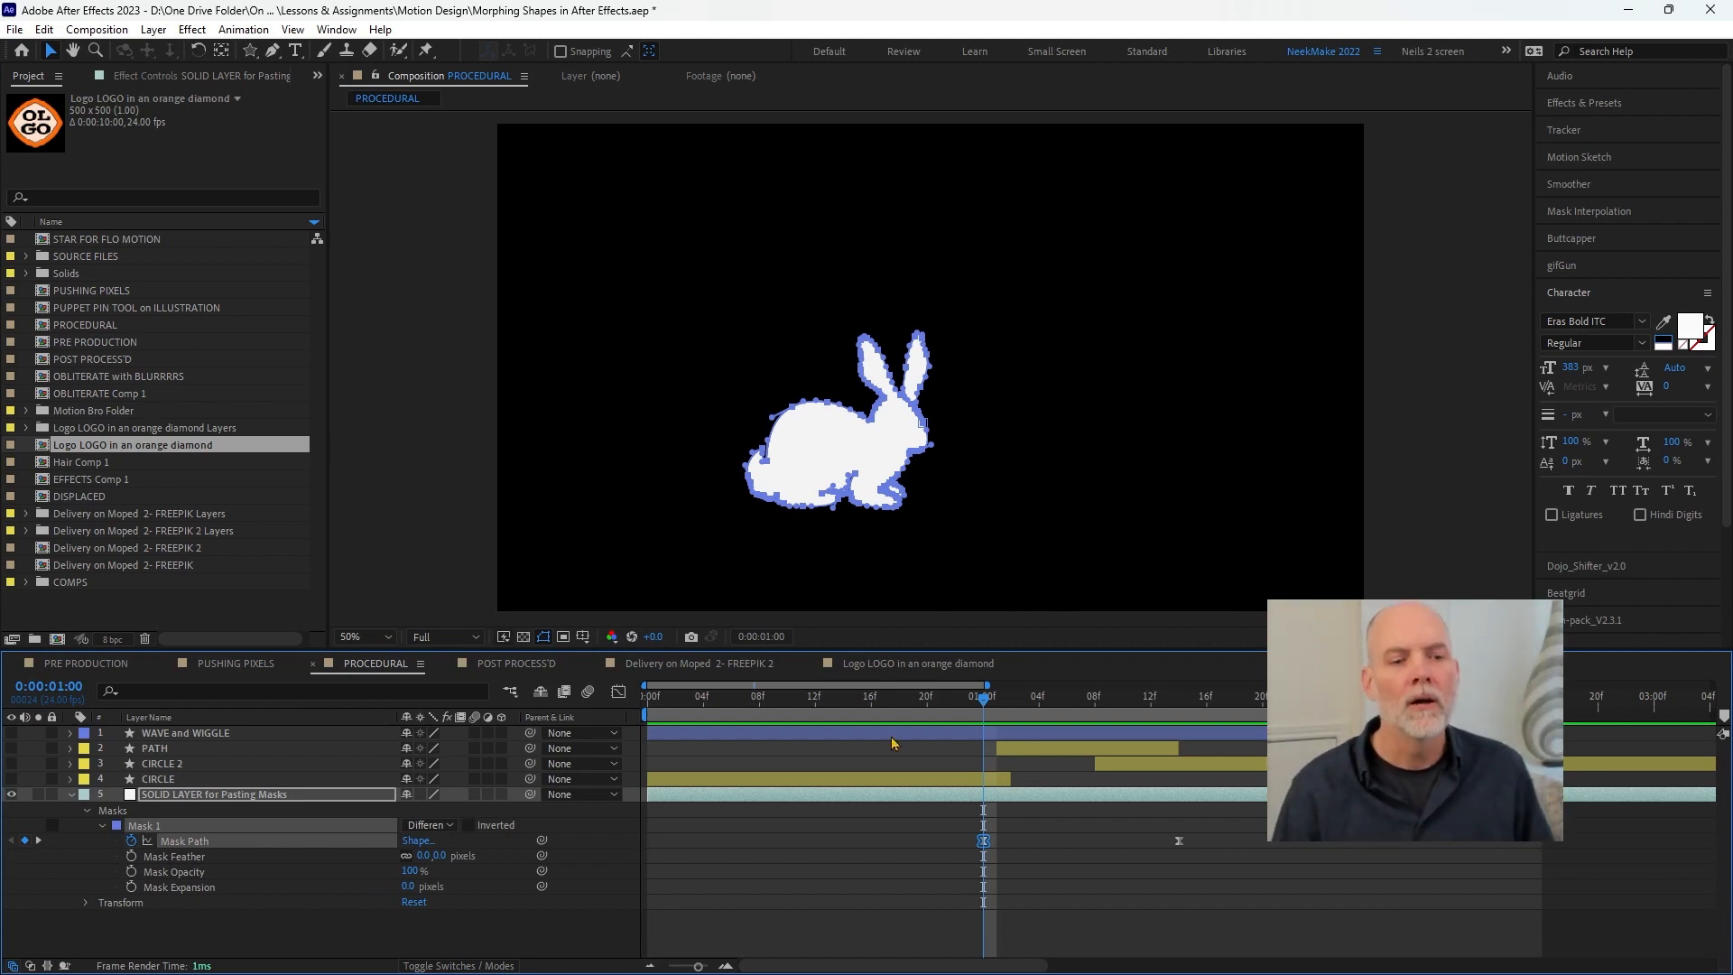
# - Examine Mask 1's vertices along the rabbit's head and nose at up to 800% magnification to locate the first vertex
pyautogui.click(960, 831)
pyautogui.click(983, 840)
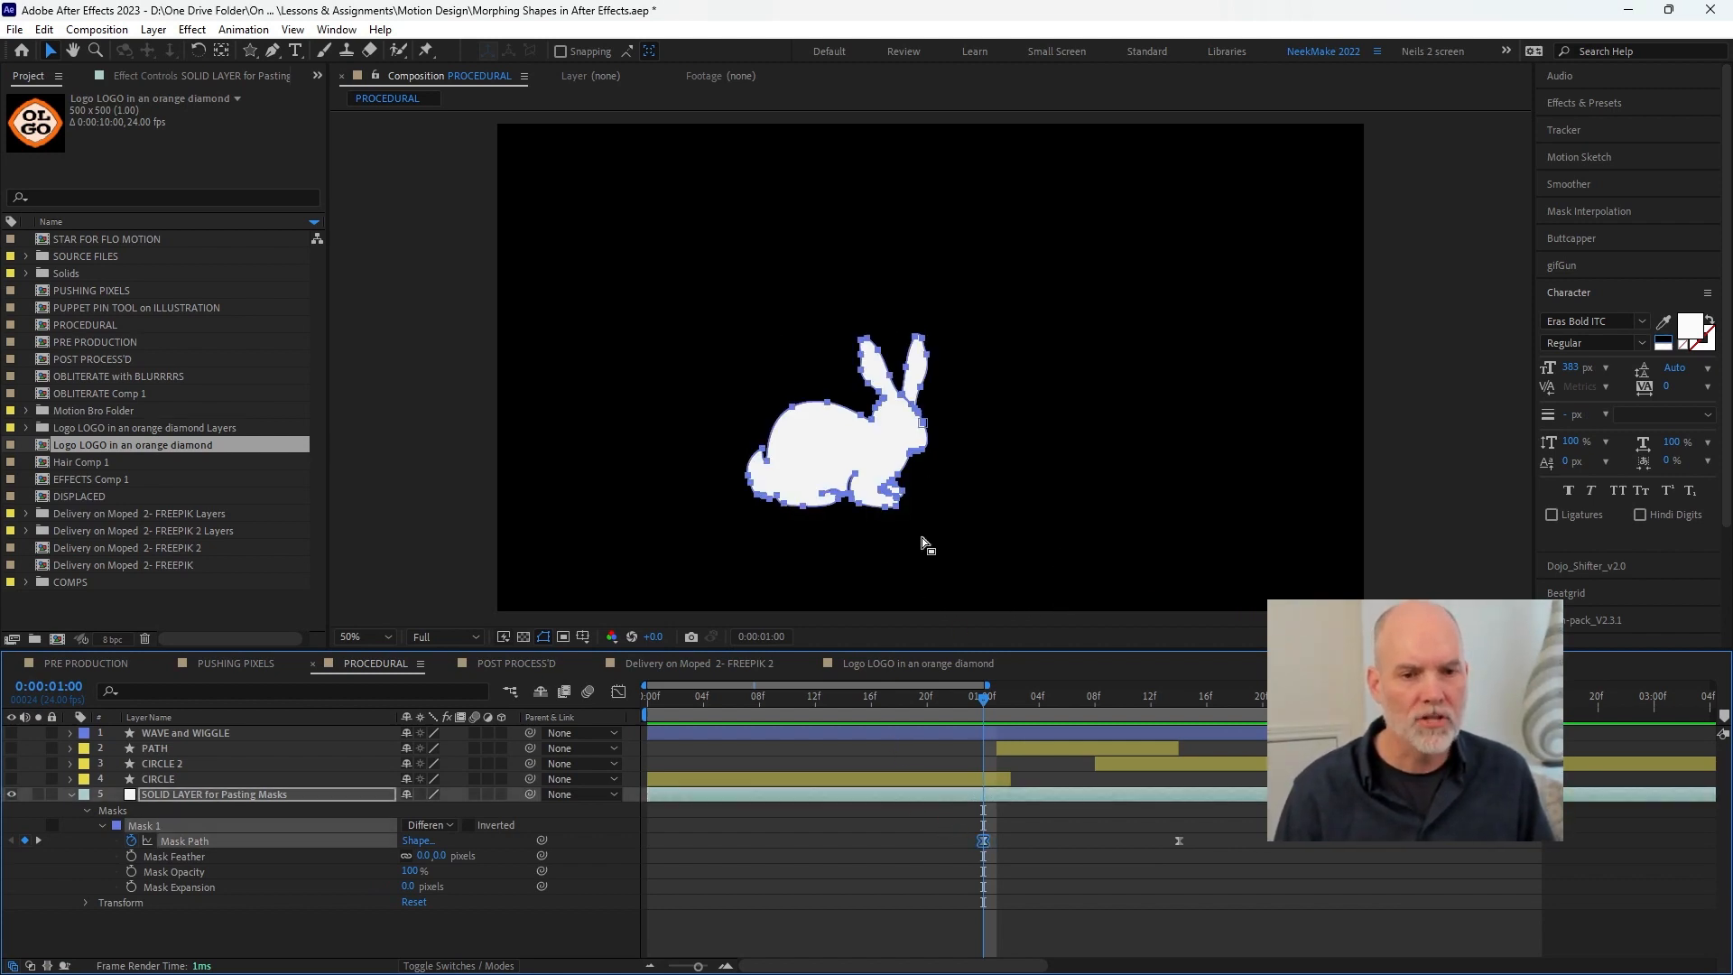
pyautogui.scroll(1, 935, 478)
pyautogui.moveTo(931, 480); pyautogui.dragTo(1079, 331)
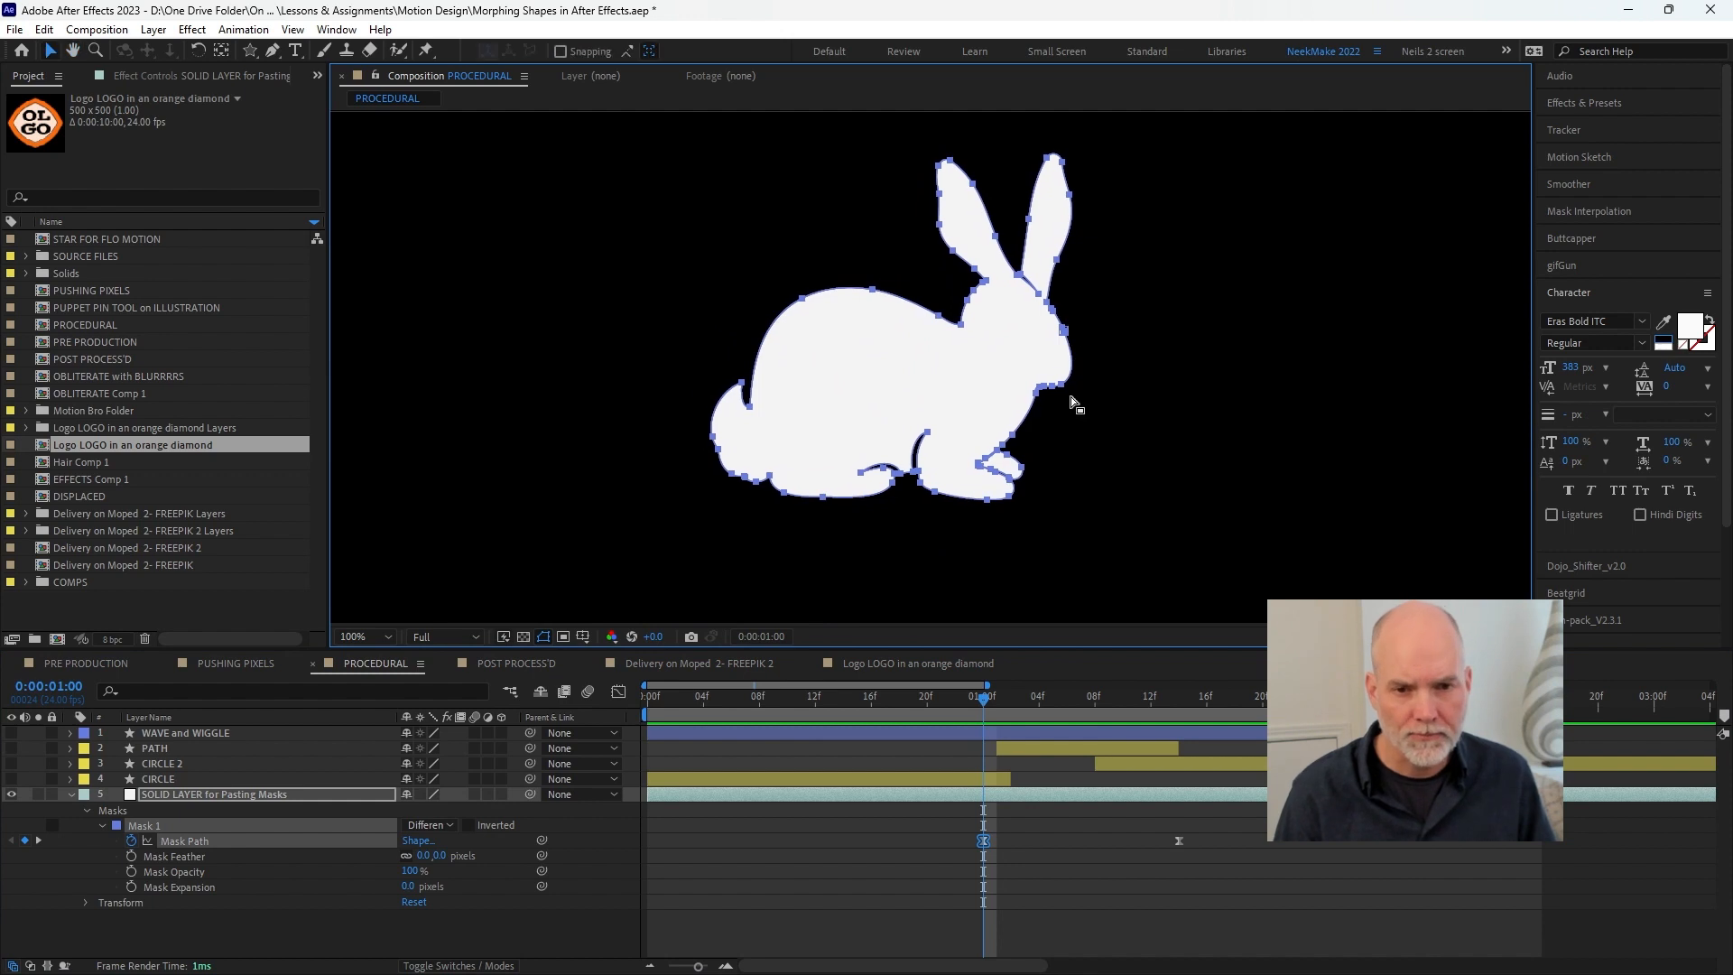
pyautogui.scroll(1, 1076, 404)
pyautogui.moveTo(1068, 398); pyautogui.dragTo(1018, 464)
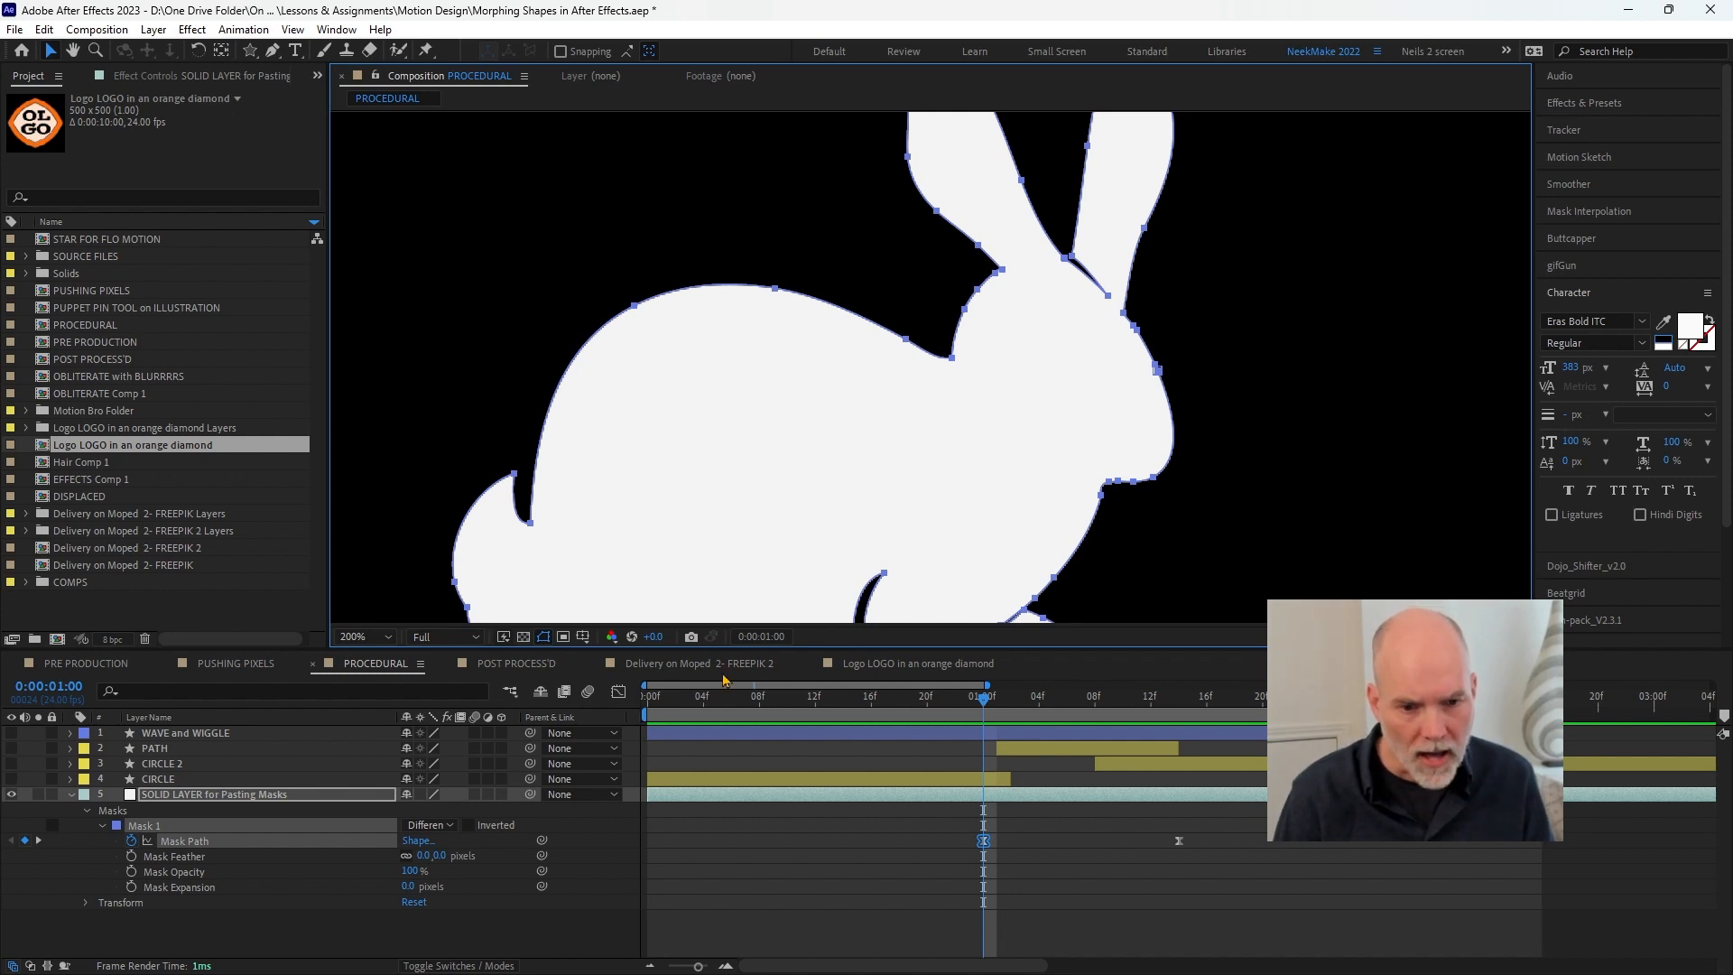
pyautogui.click(996, 820)
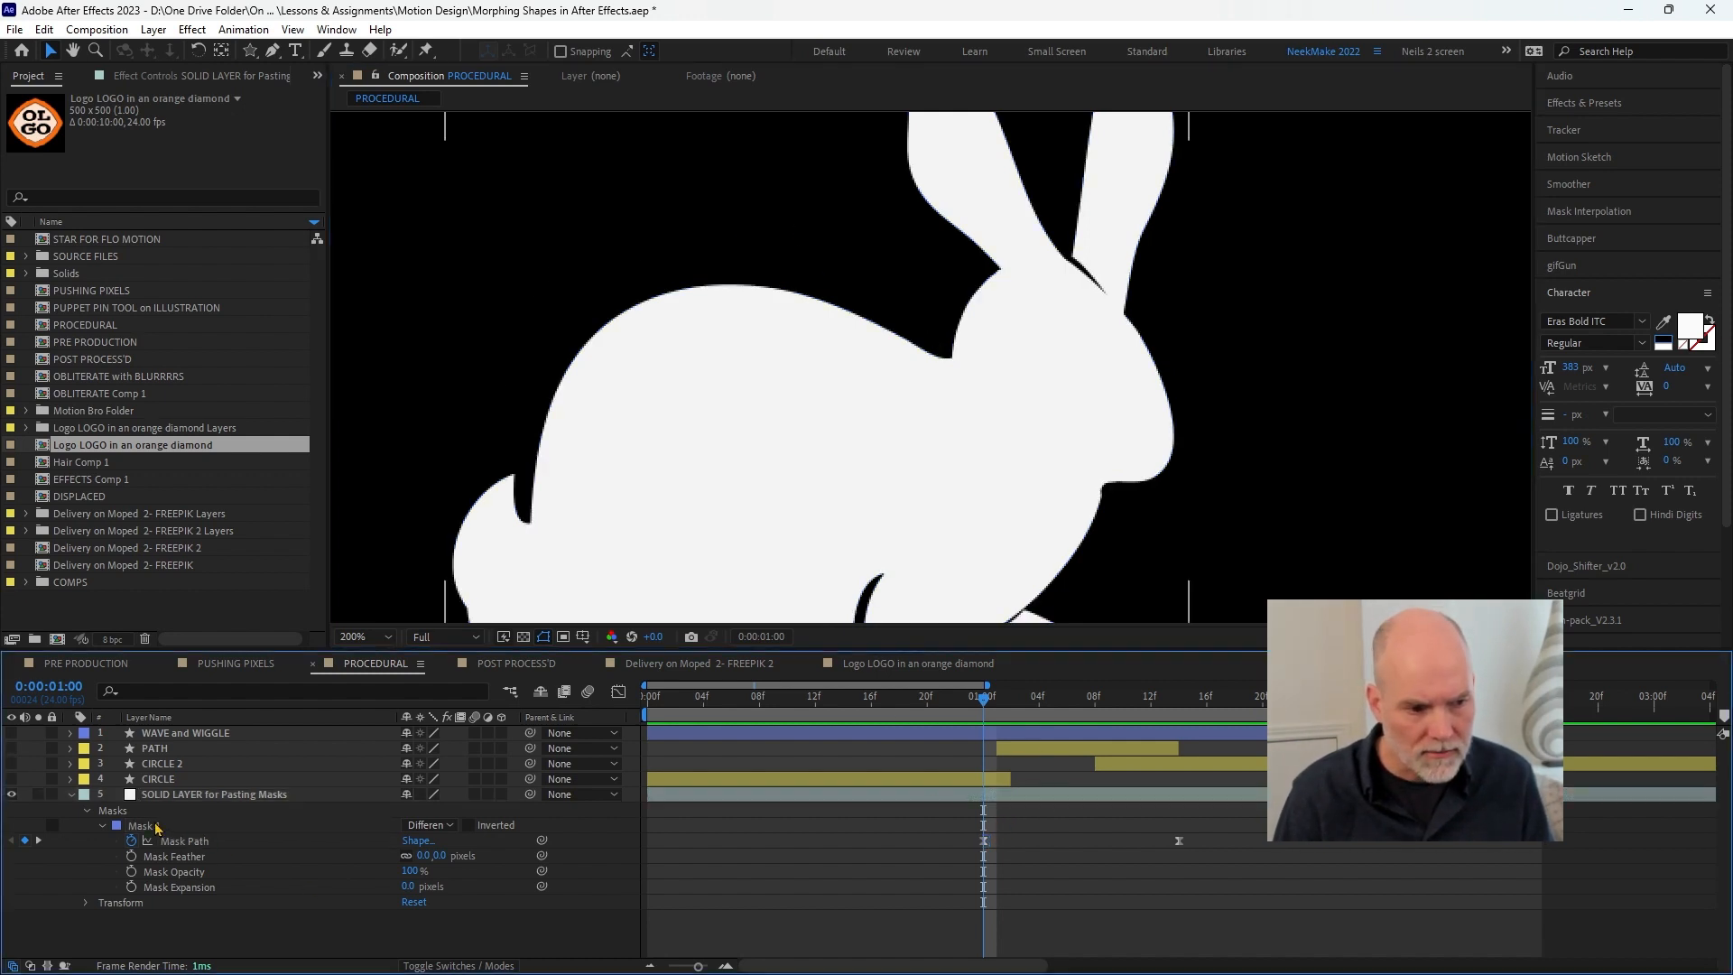
pyautogui.click(156, 827)
pyautogui.press('.')
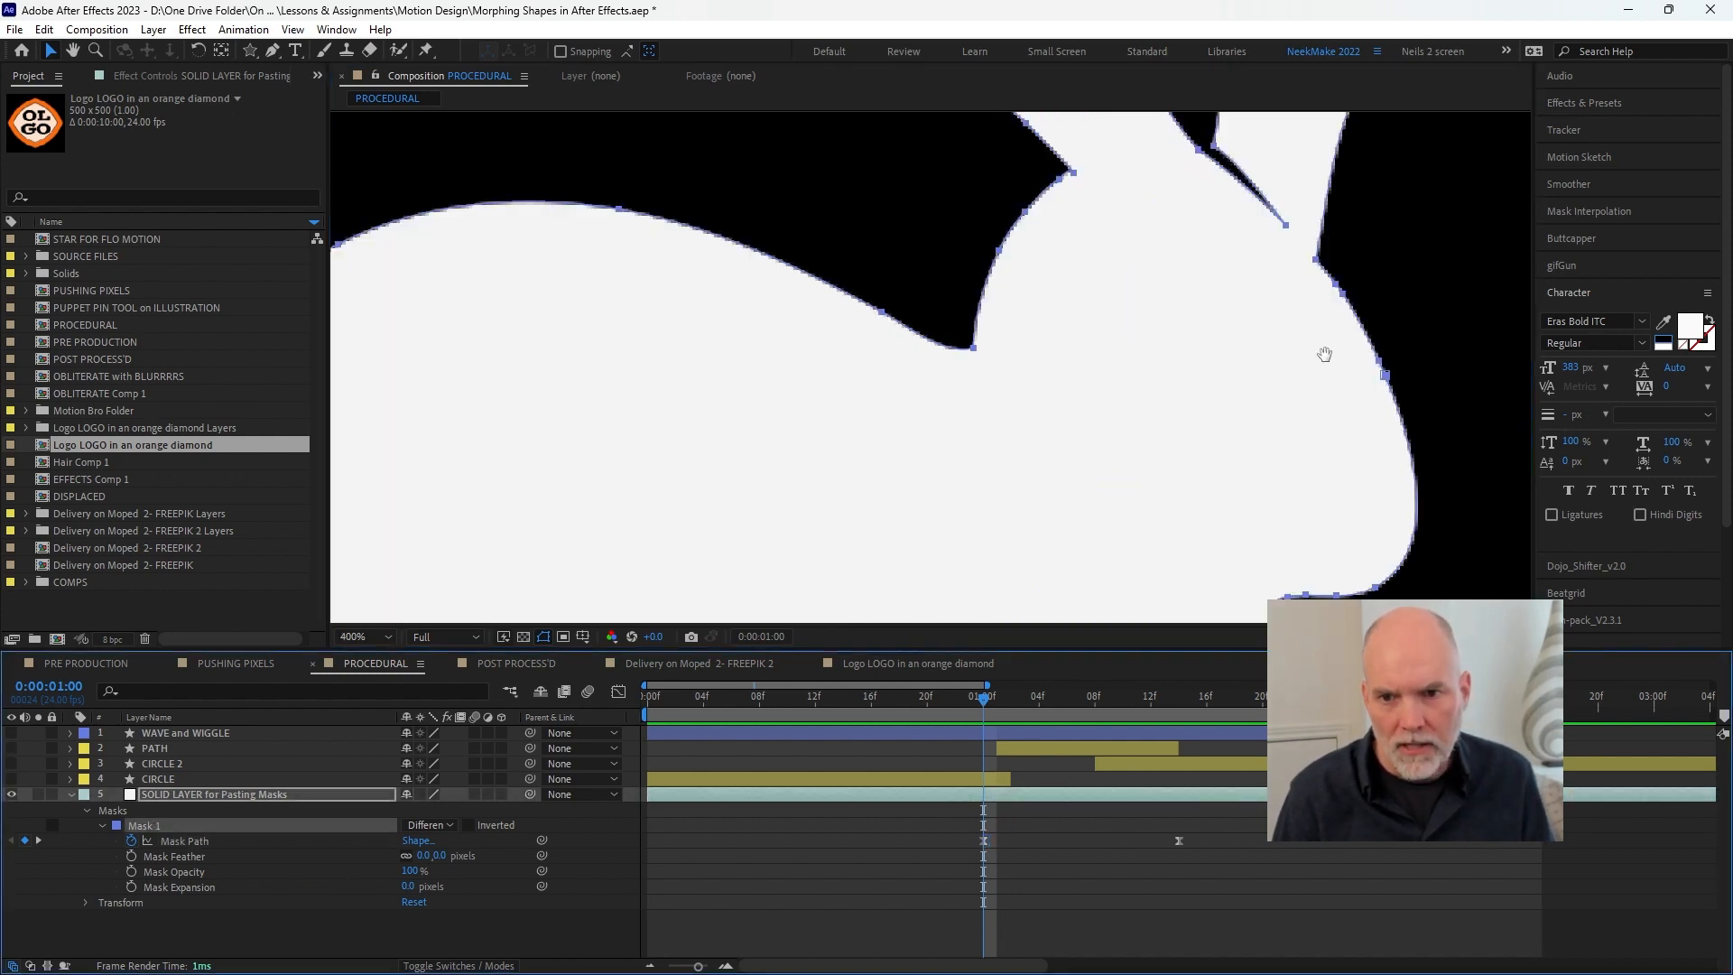
pyautogui.moveTo(1324, 353); pyautogui.dragTo(1039, 358)
pyautogui.scroll(1, 1164, 397)
pyautogui.moveTo(1176, 407); pyautogui.dragTo(1057, 412)
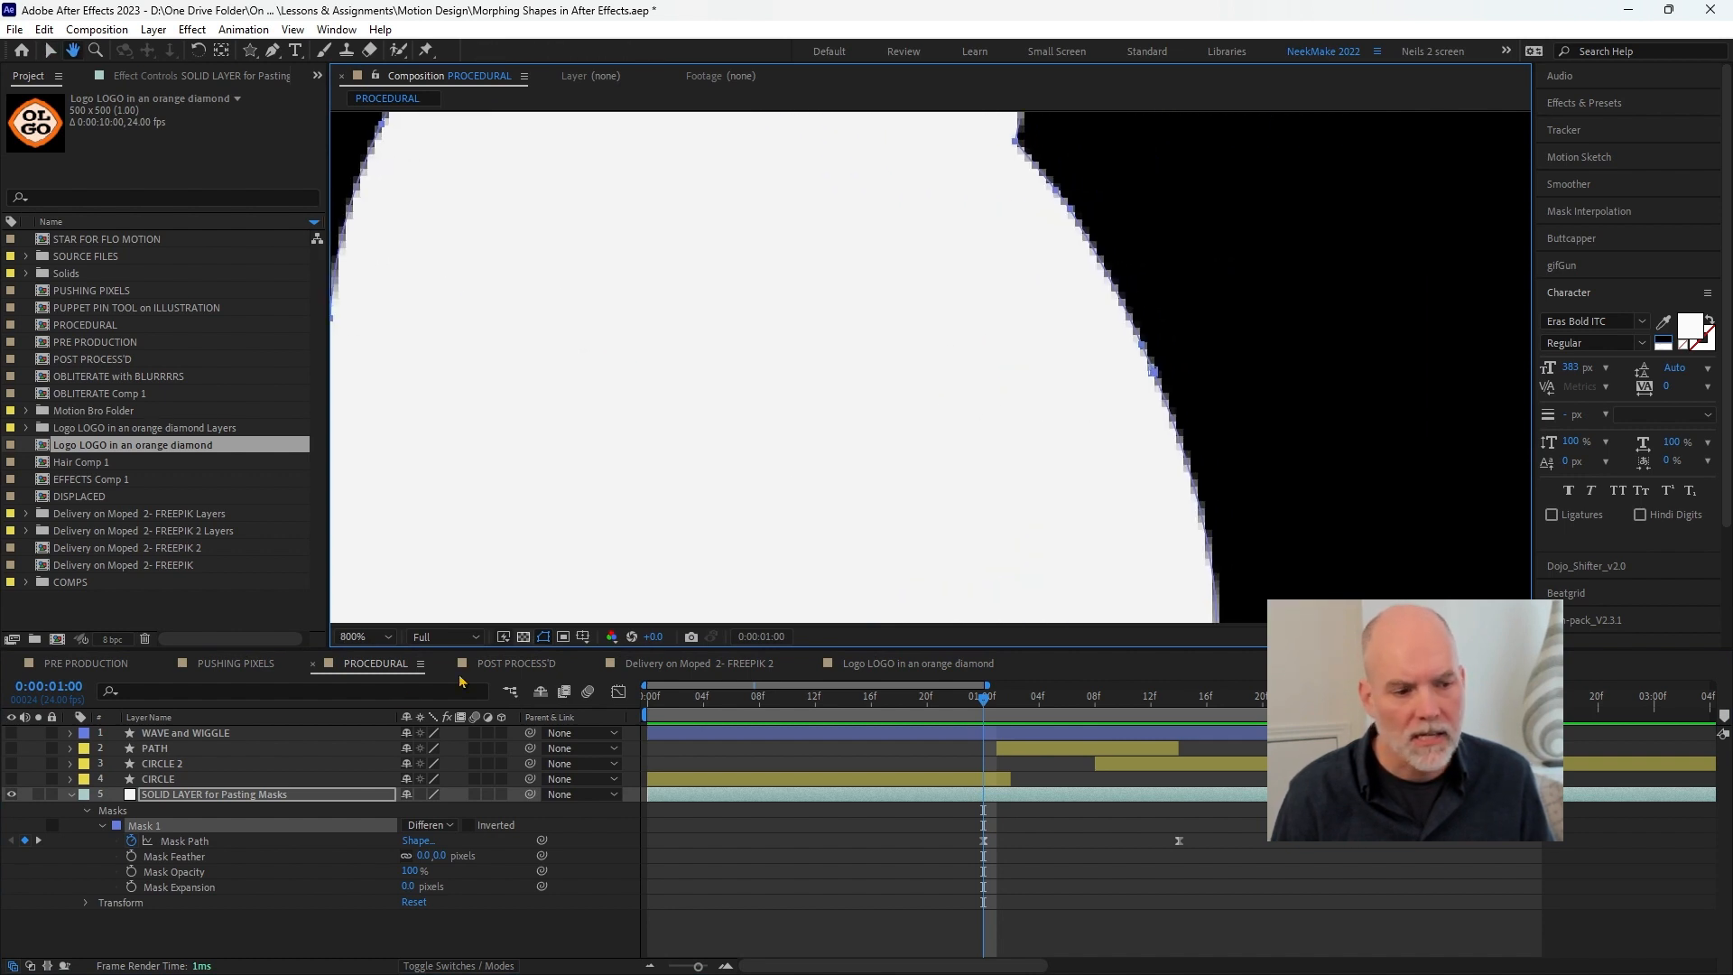
# - Change the color of Mask 1 to yellow, FFF600
pyautogui.press('v')
pyautogui.click(116, 826)
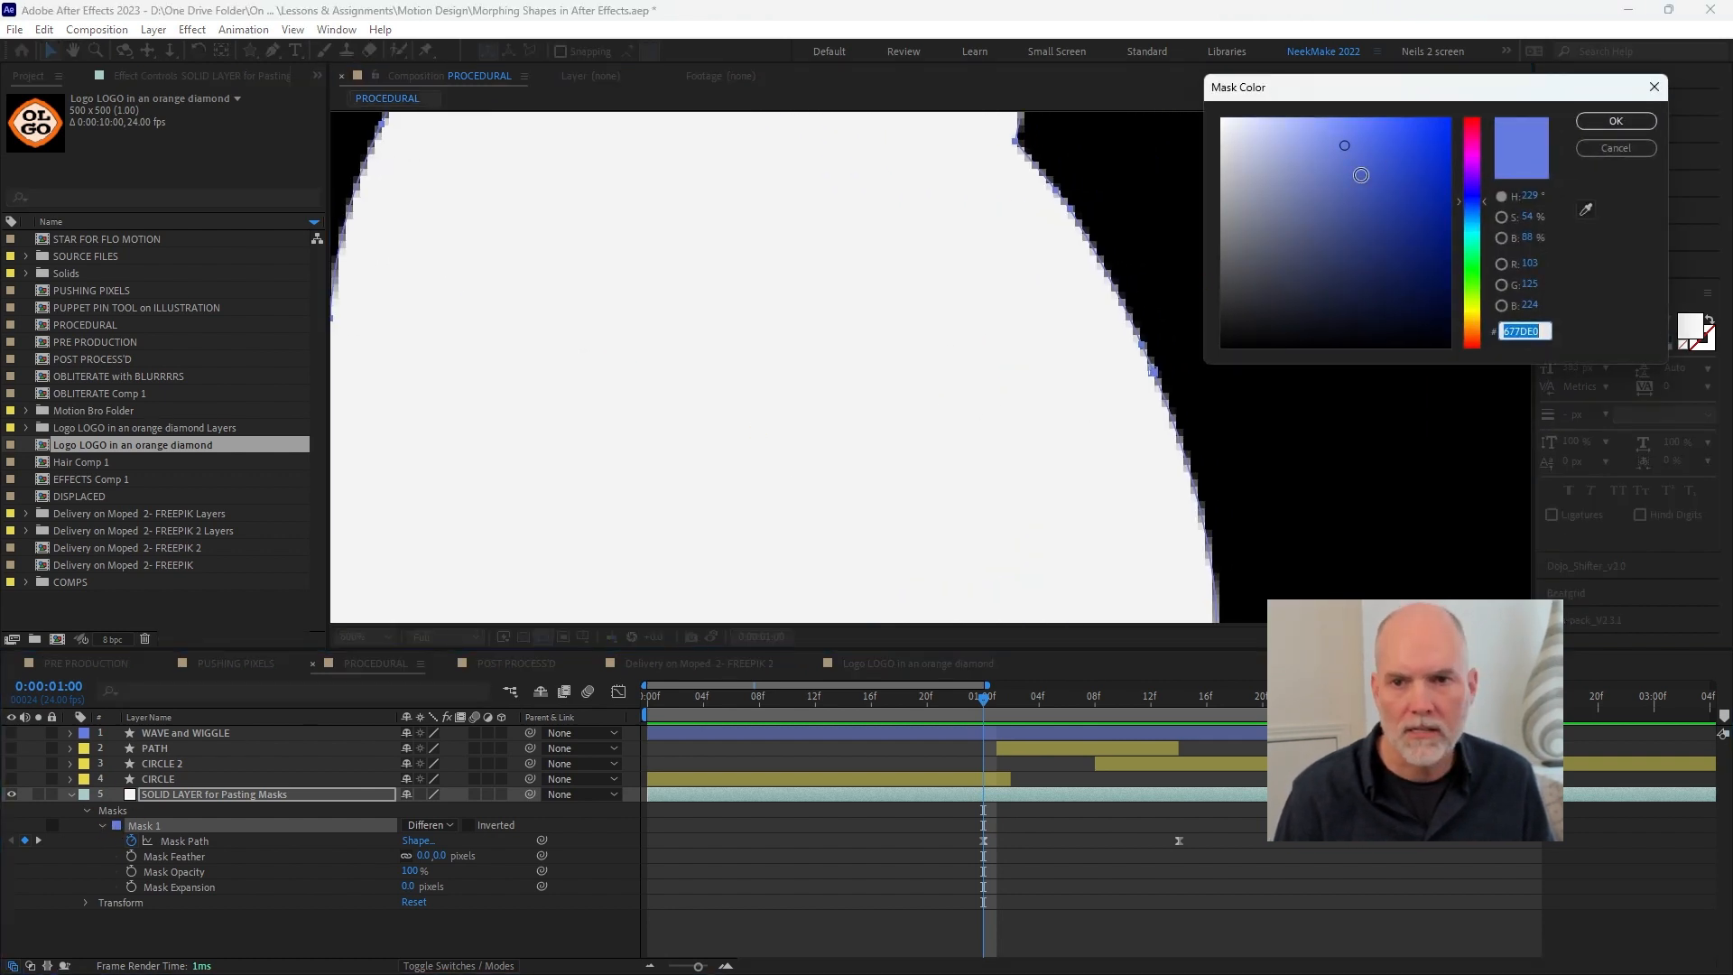
pyautogui.moveTo(1473, 224); pyautogui.dragTo(1472, 311)
pyautogui.moveTo(1431, 171); pyautogui.dragTo(1452, 116)
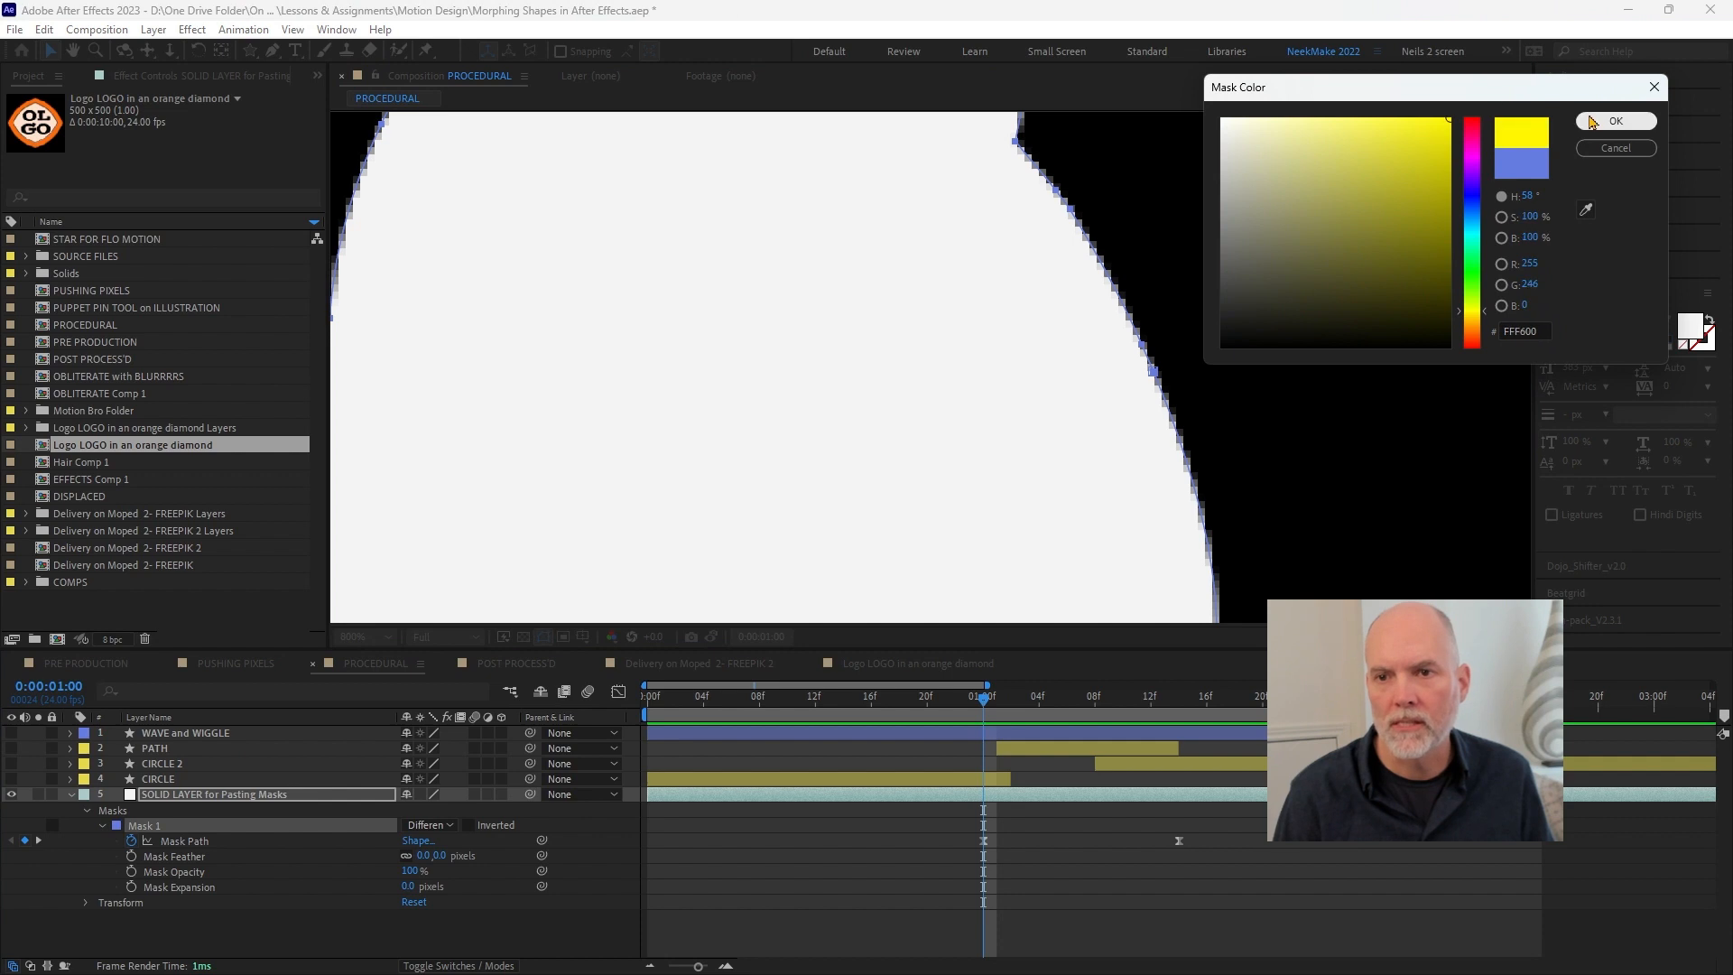
pyautogui.click(1614, 120)
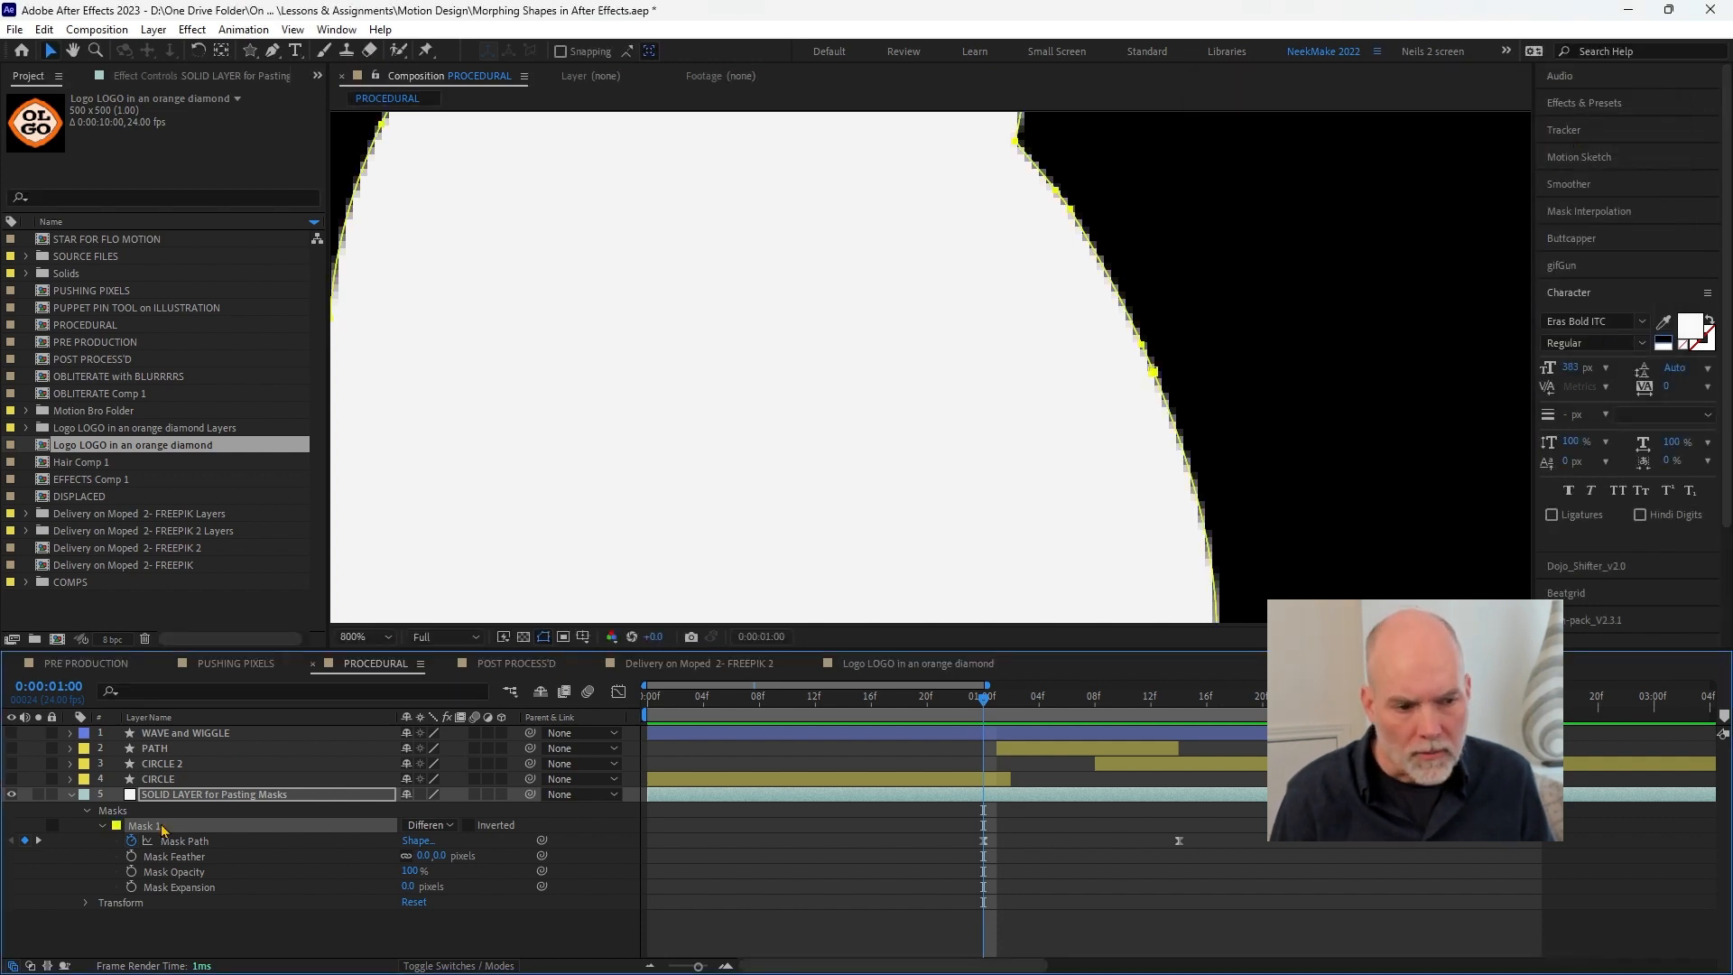
# - Change the color of Mask 1 to red
pyautogui.click(118, 826)
pyautogui.moveTo(1472, 226); pyautogui.dragTo(1476, 359)
pyautogui.click(1616, 121)
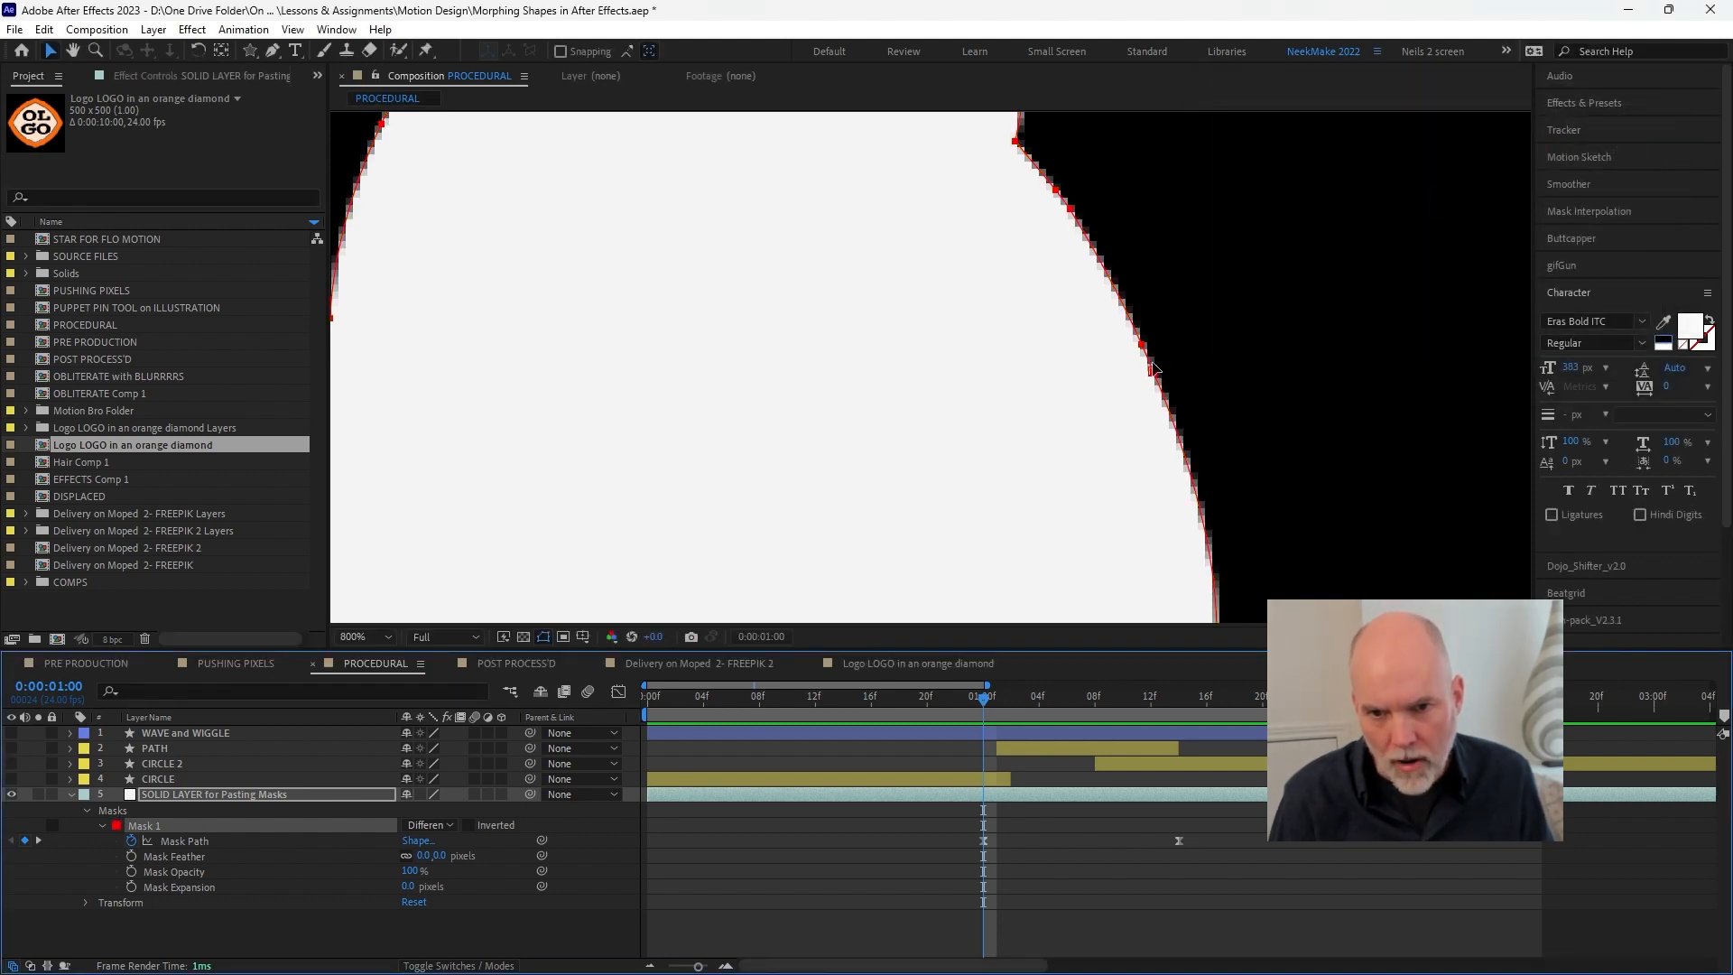
# - Compare the mask's vertices on the rabbit, on the elephant at 0:00:01:14 and mid-morph at 0:00:01:07, ending back at 0:00:01:00
pyautogui.scroll(-6, 1151, 373)
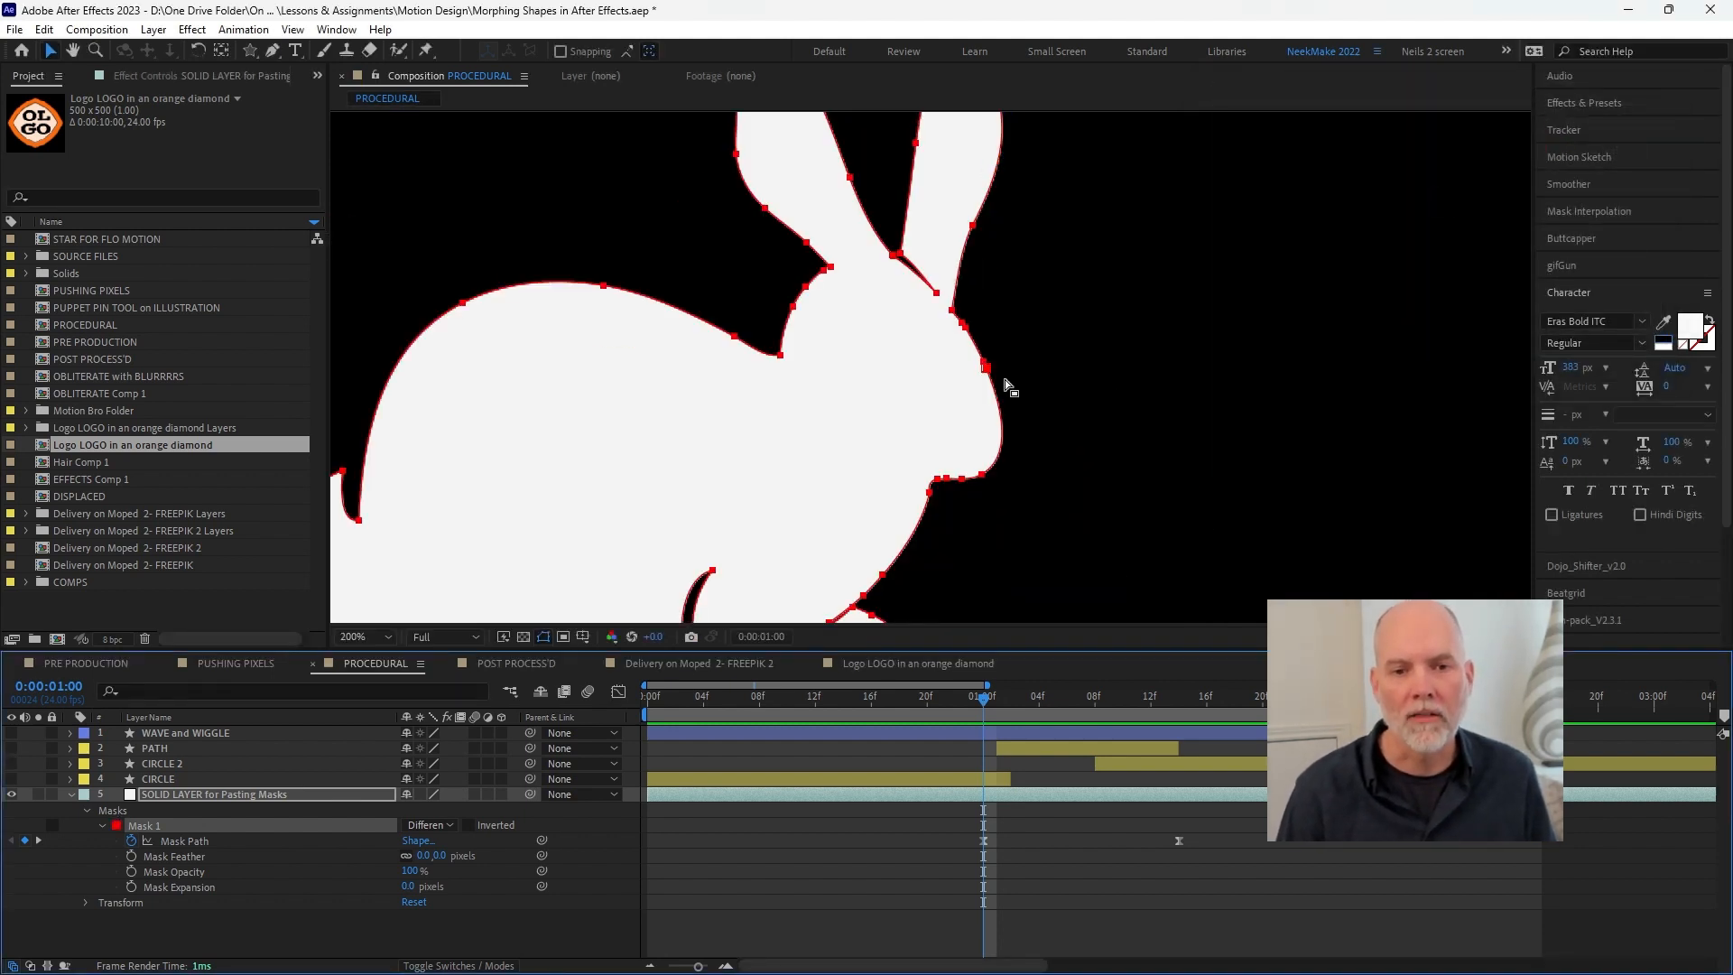
pyautogui.moveTo(1099, 700); pyautogui.dragTo(1179, 699)
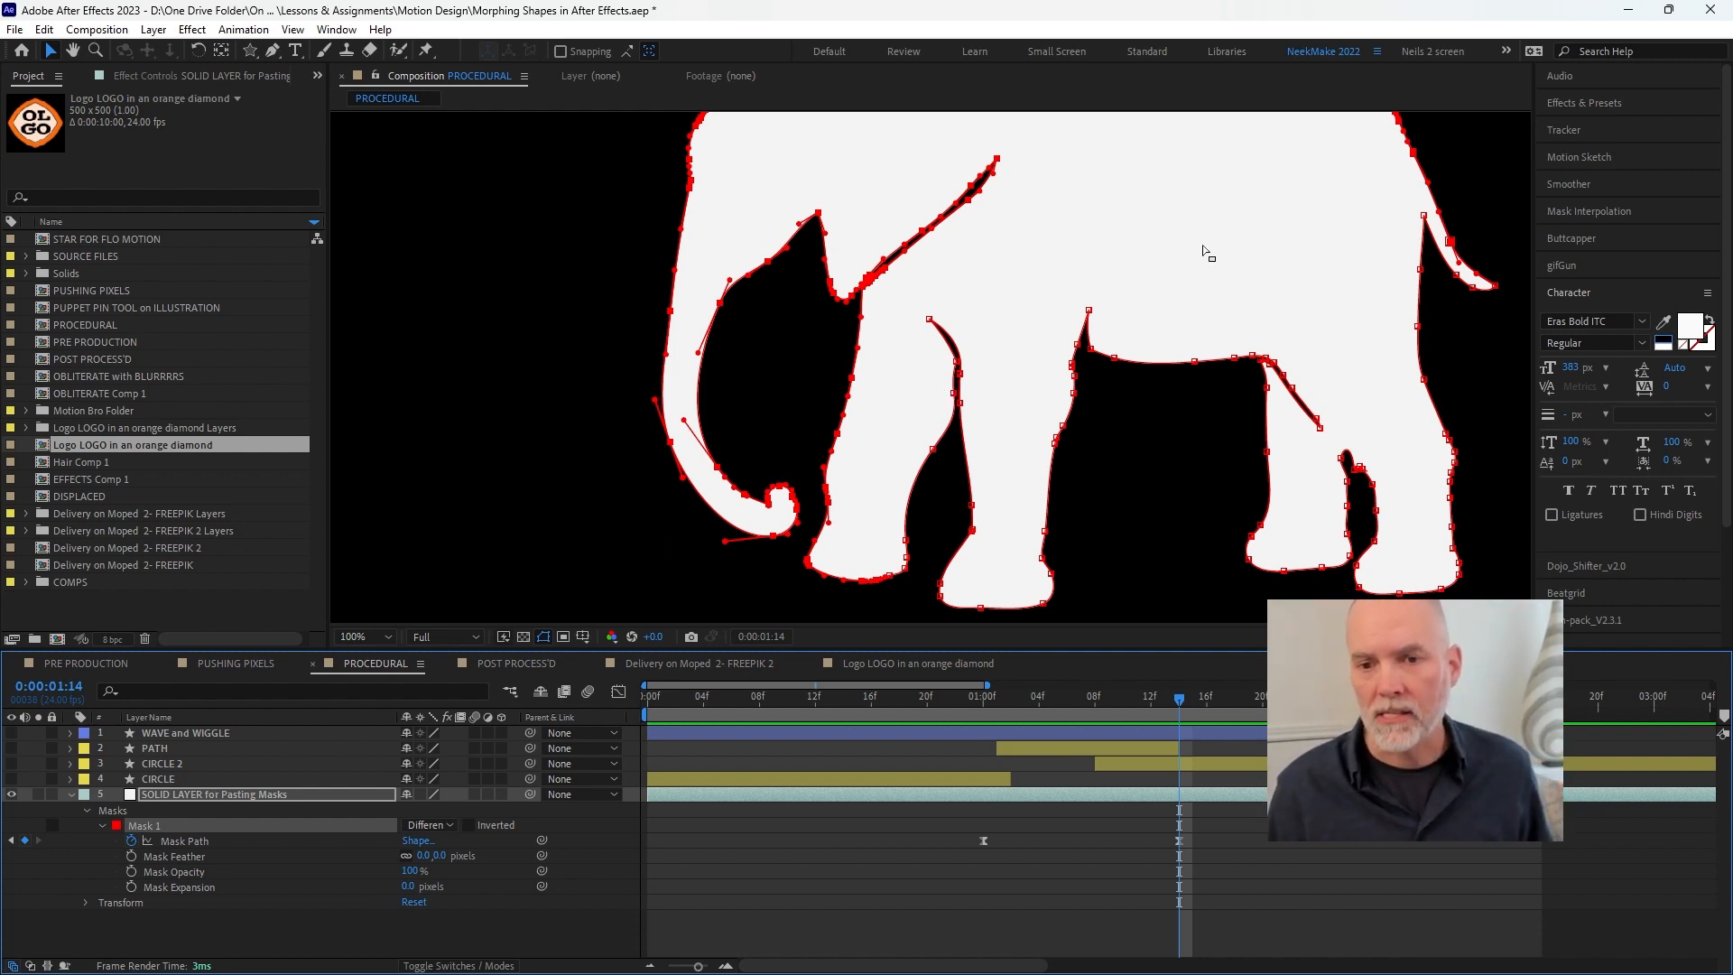
pyautogui.moveTo(1203, 252); pyautogui.dragTo(1045, 348)
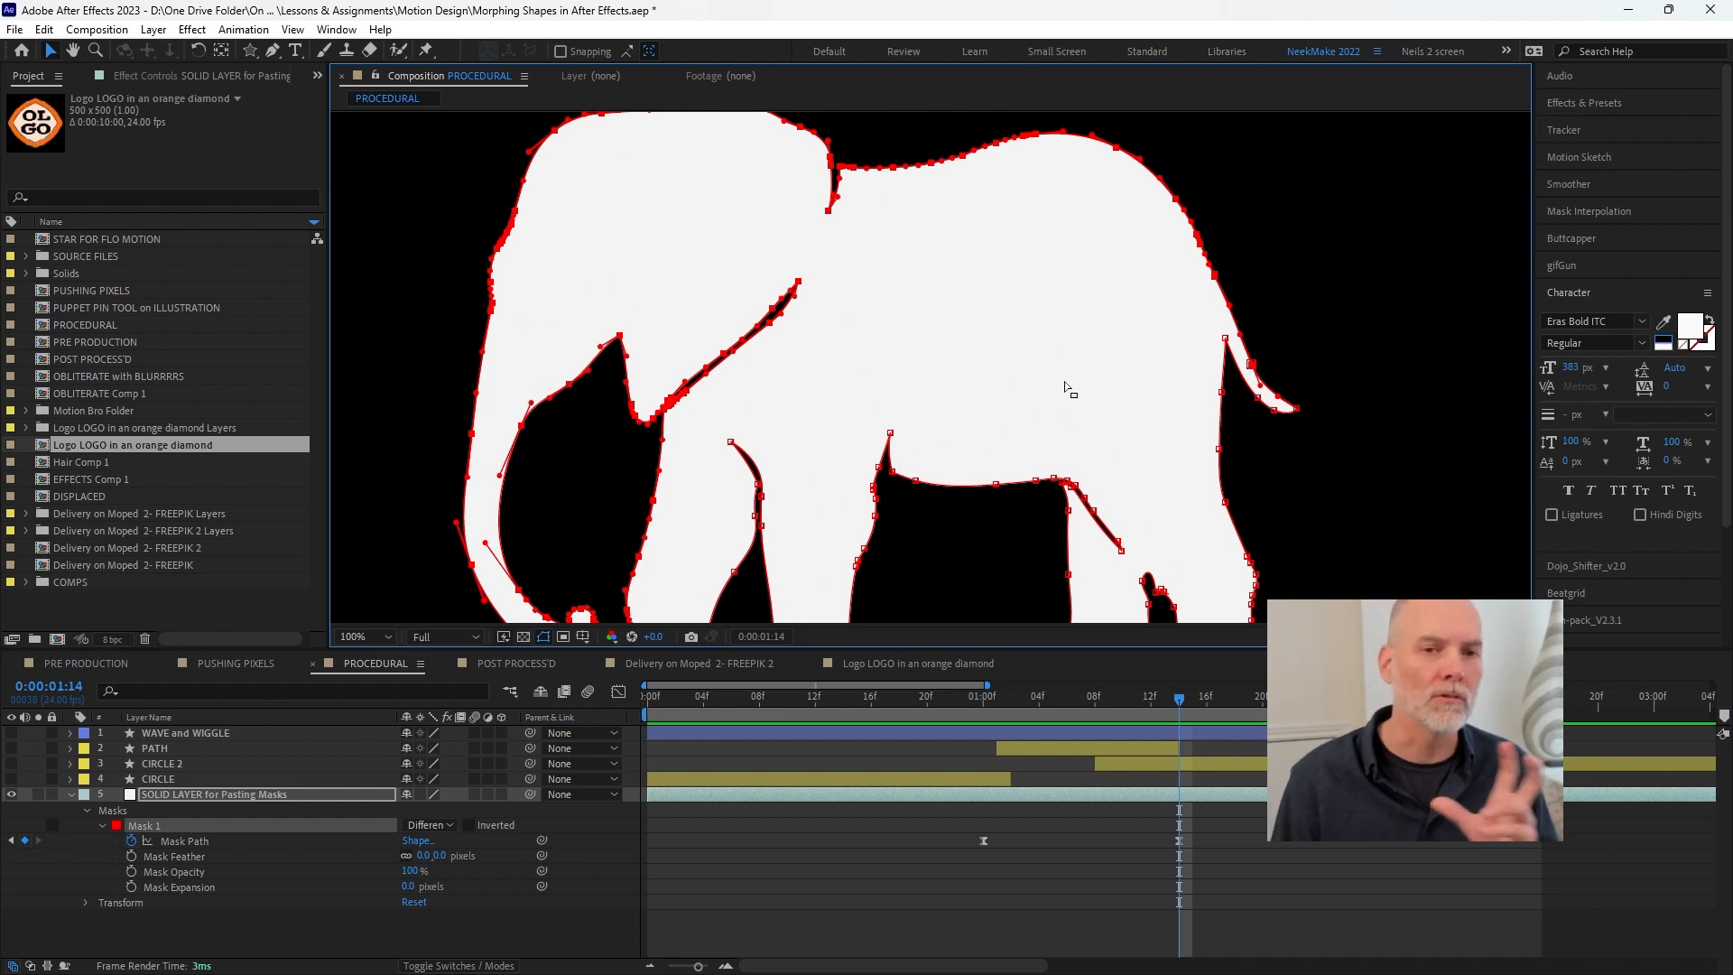
pyautogui.moveTo(1092, 705); pyautogui.dragTo(1081, 704)
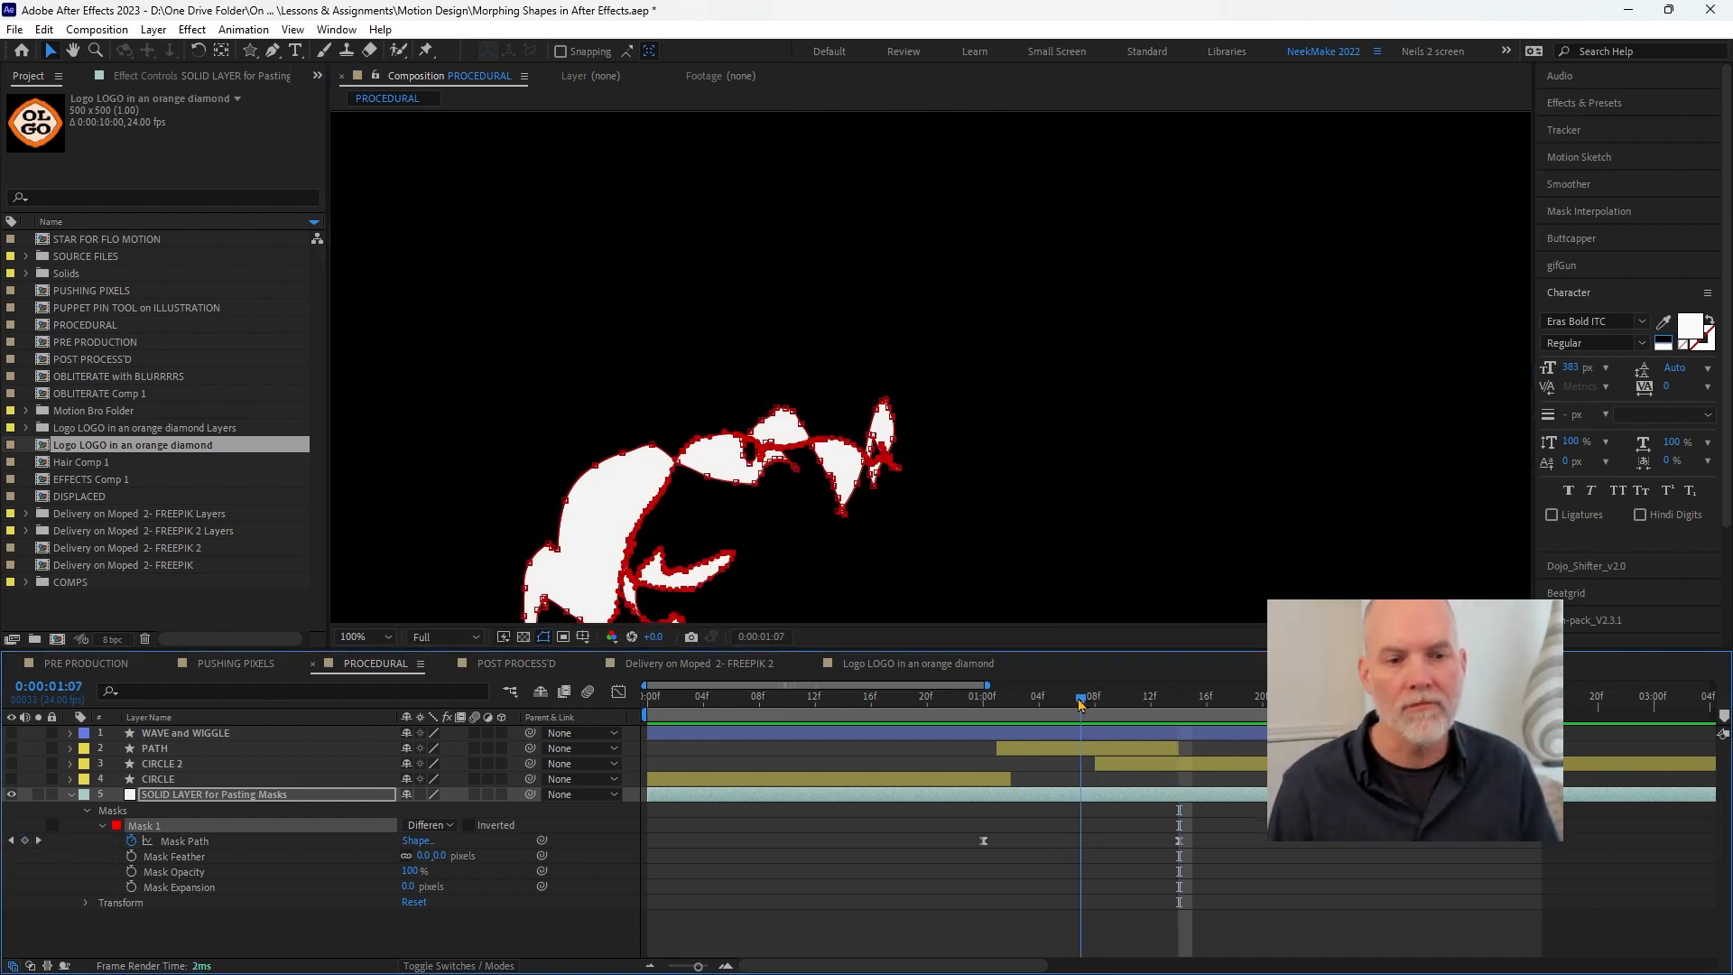
pyautogui.moveTo(770, 469); pyautogui.dragTo(948, 304)
pyautogui.moveTo(1080, 702); pyautogui.dragTo(986, 711)
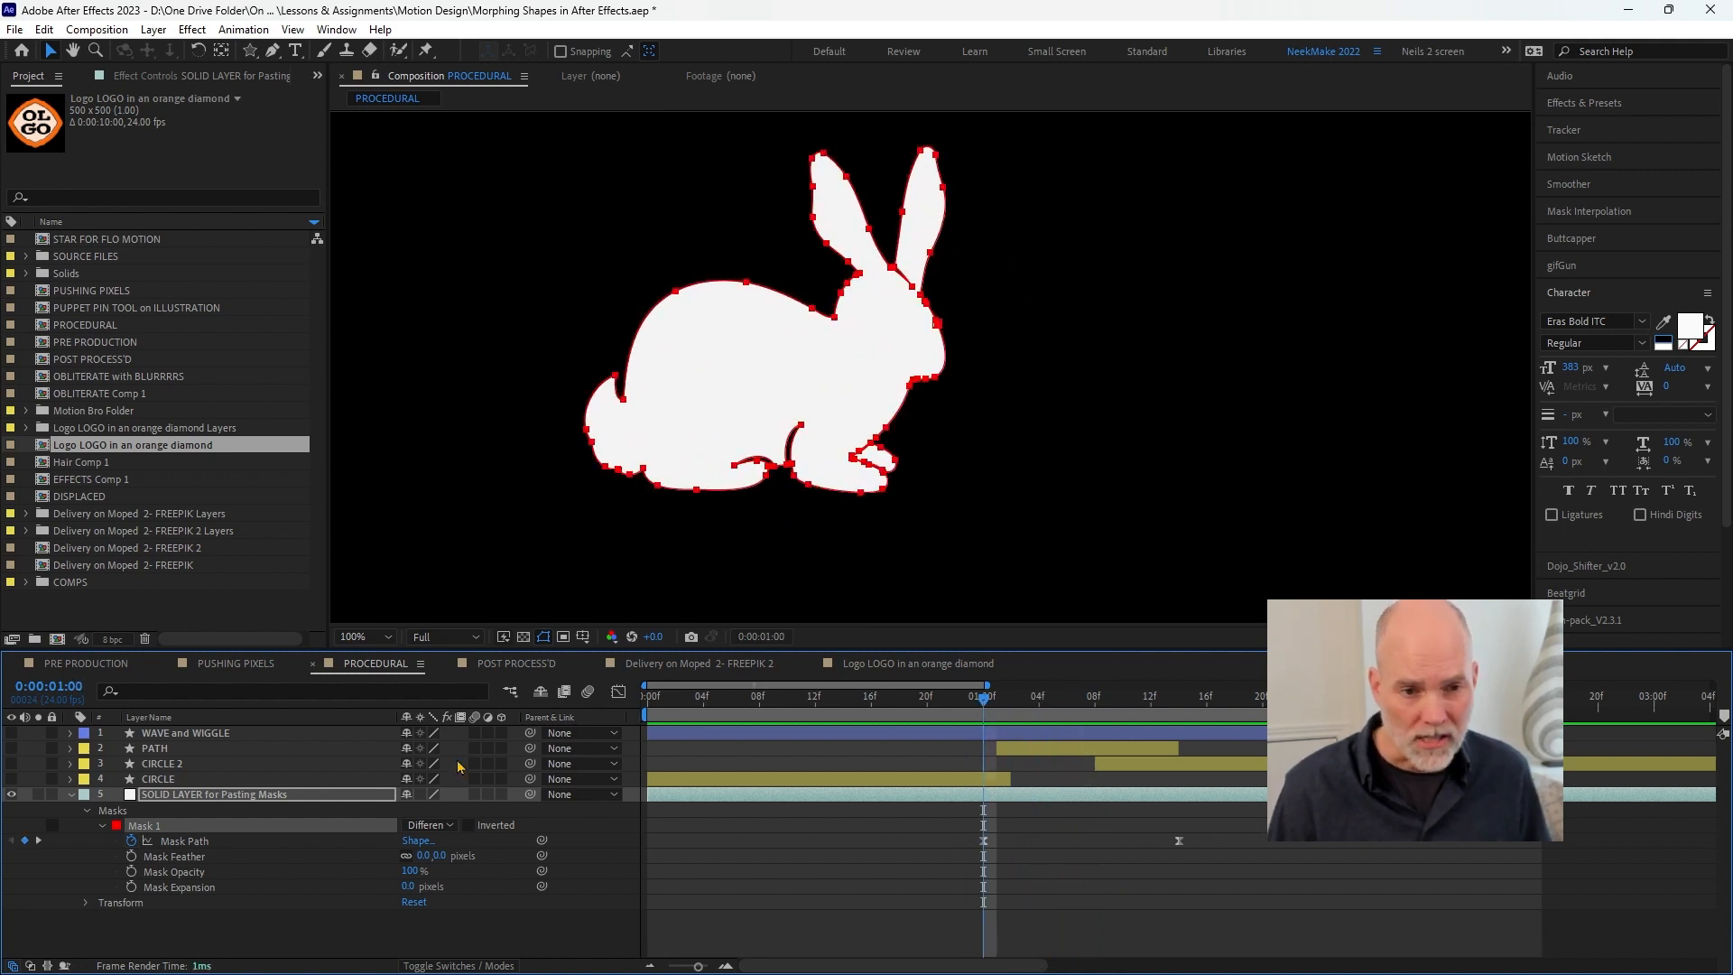
# - Set the mask's first vertex to a point on the rabbit's underside at 0:00:01:00 and preview the morph from 0:00:00:19
pyautogui.click(198, 840)
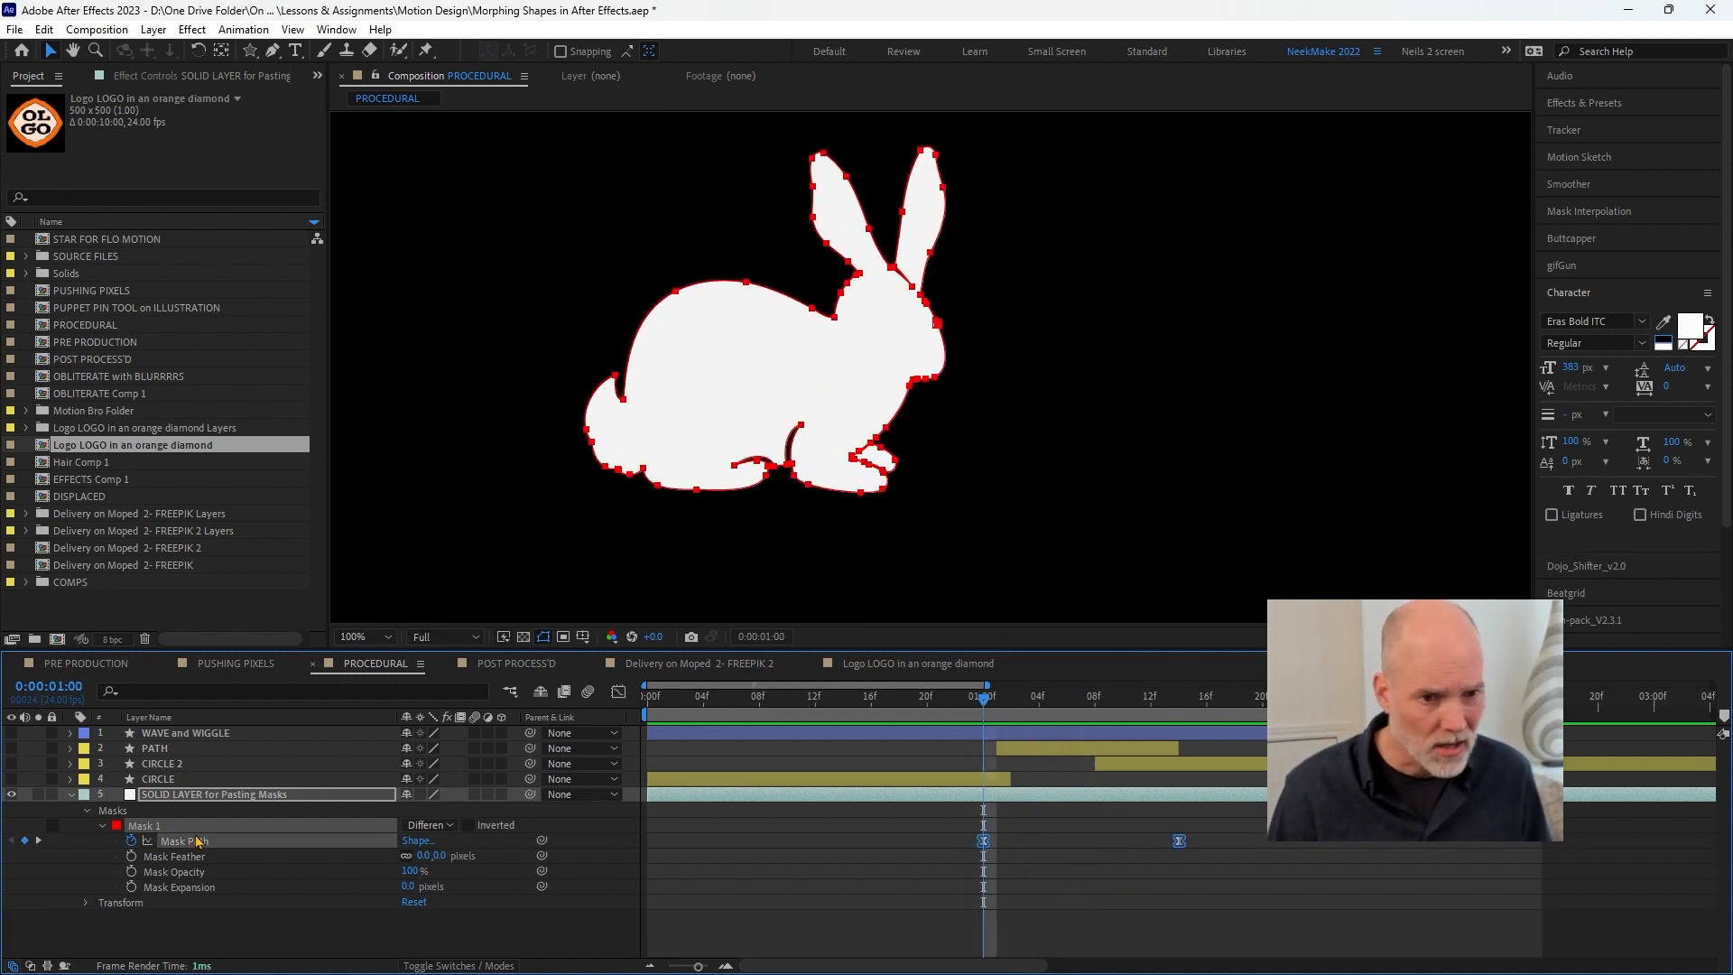
pyautogui.doubleClick(699, 465)
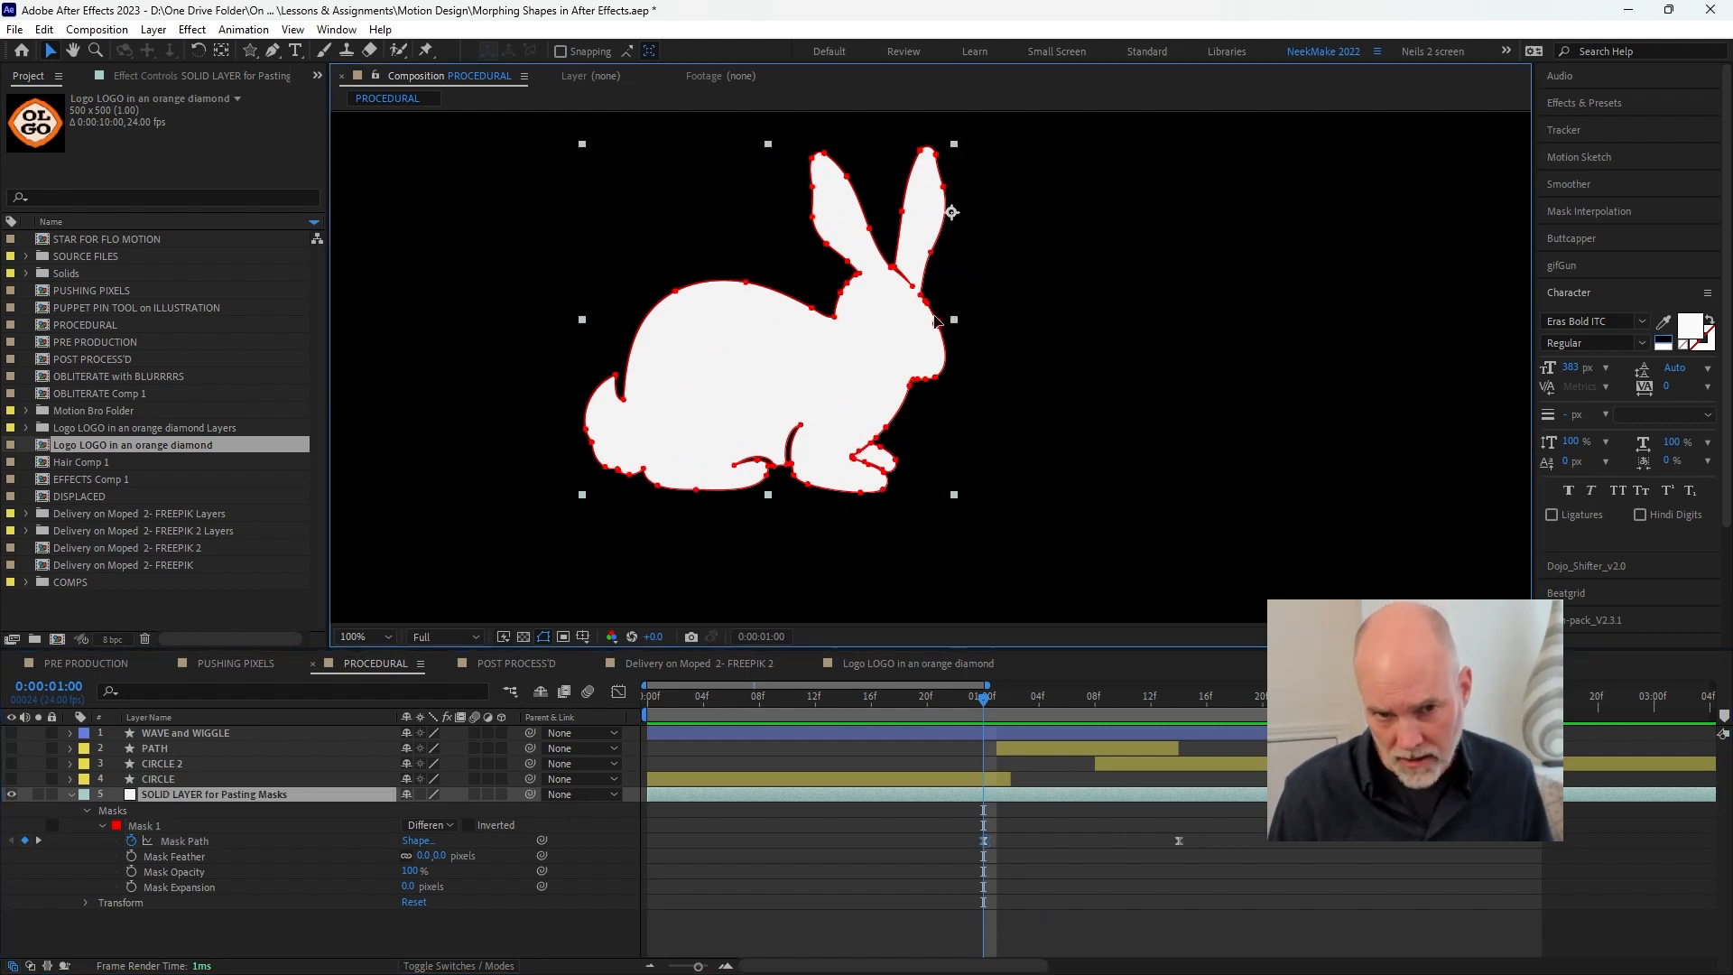
pyautogui.click(697, 490)
pyautogui.rightClick(697, 494)
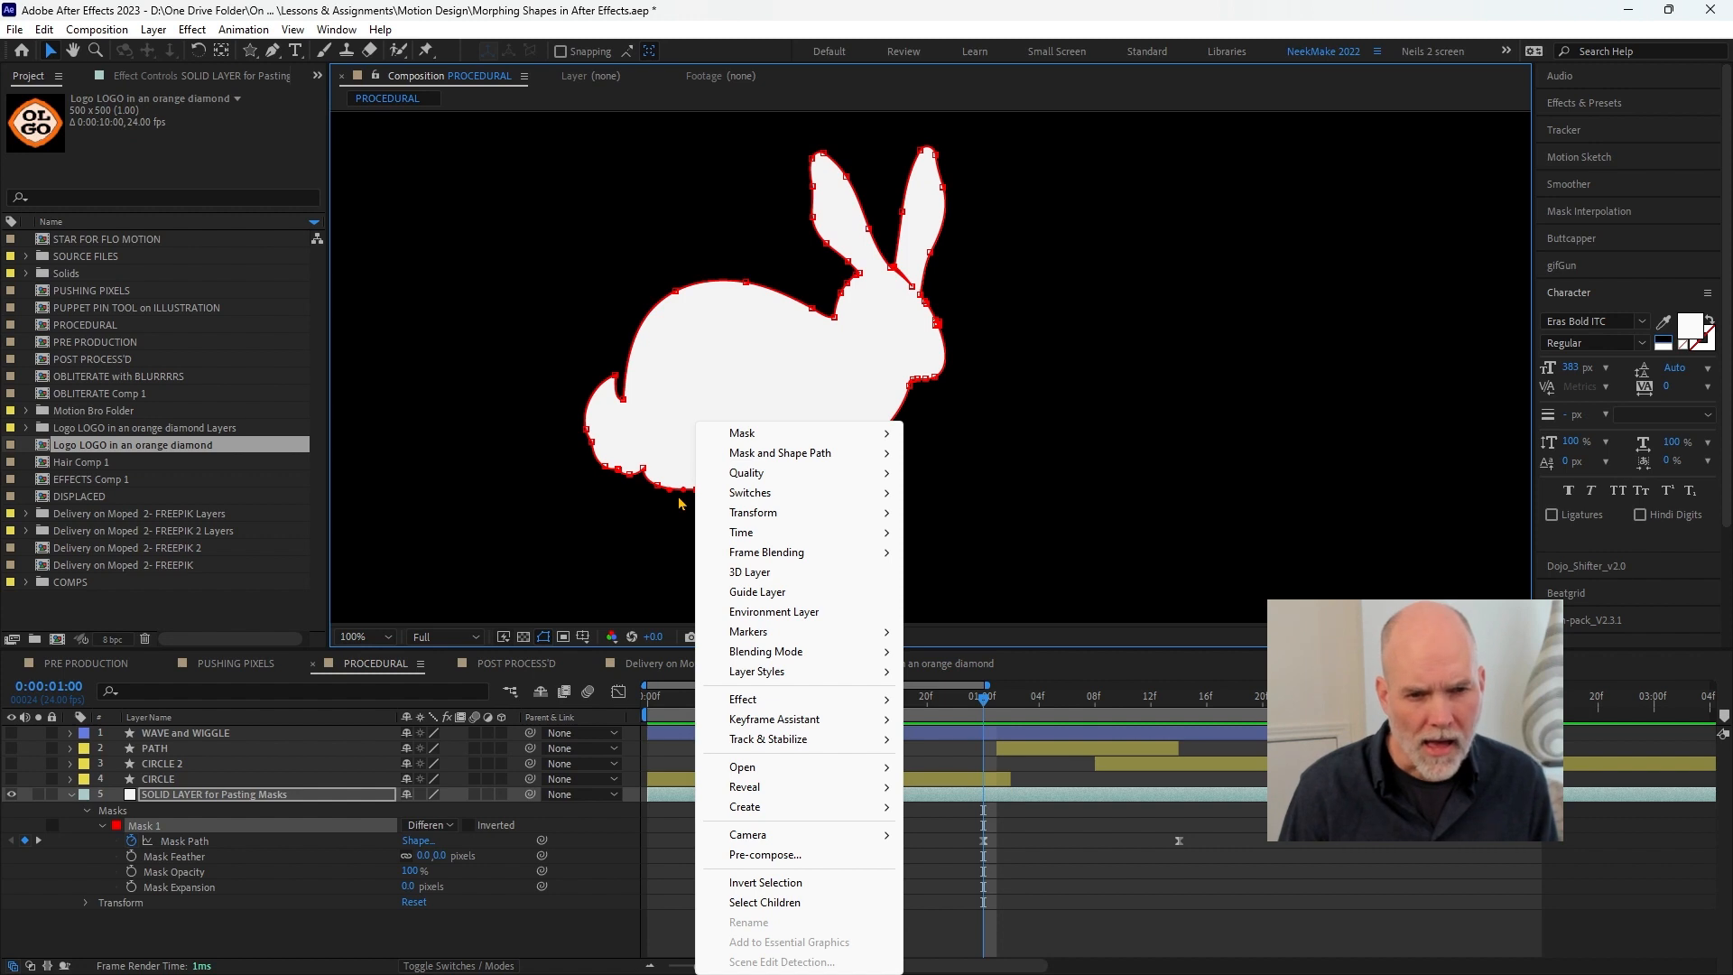
pyautogui.moveTo(825, 436)
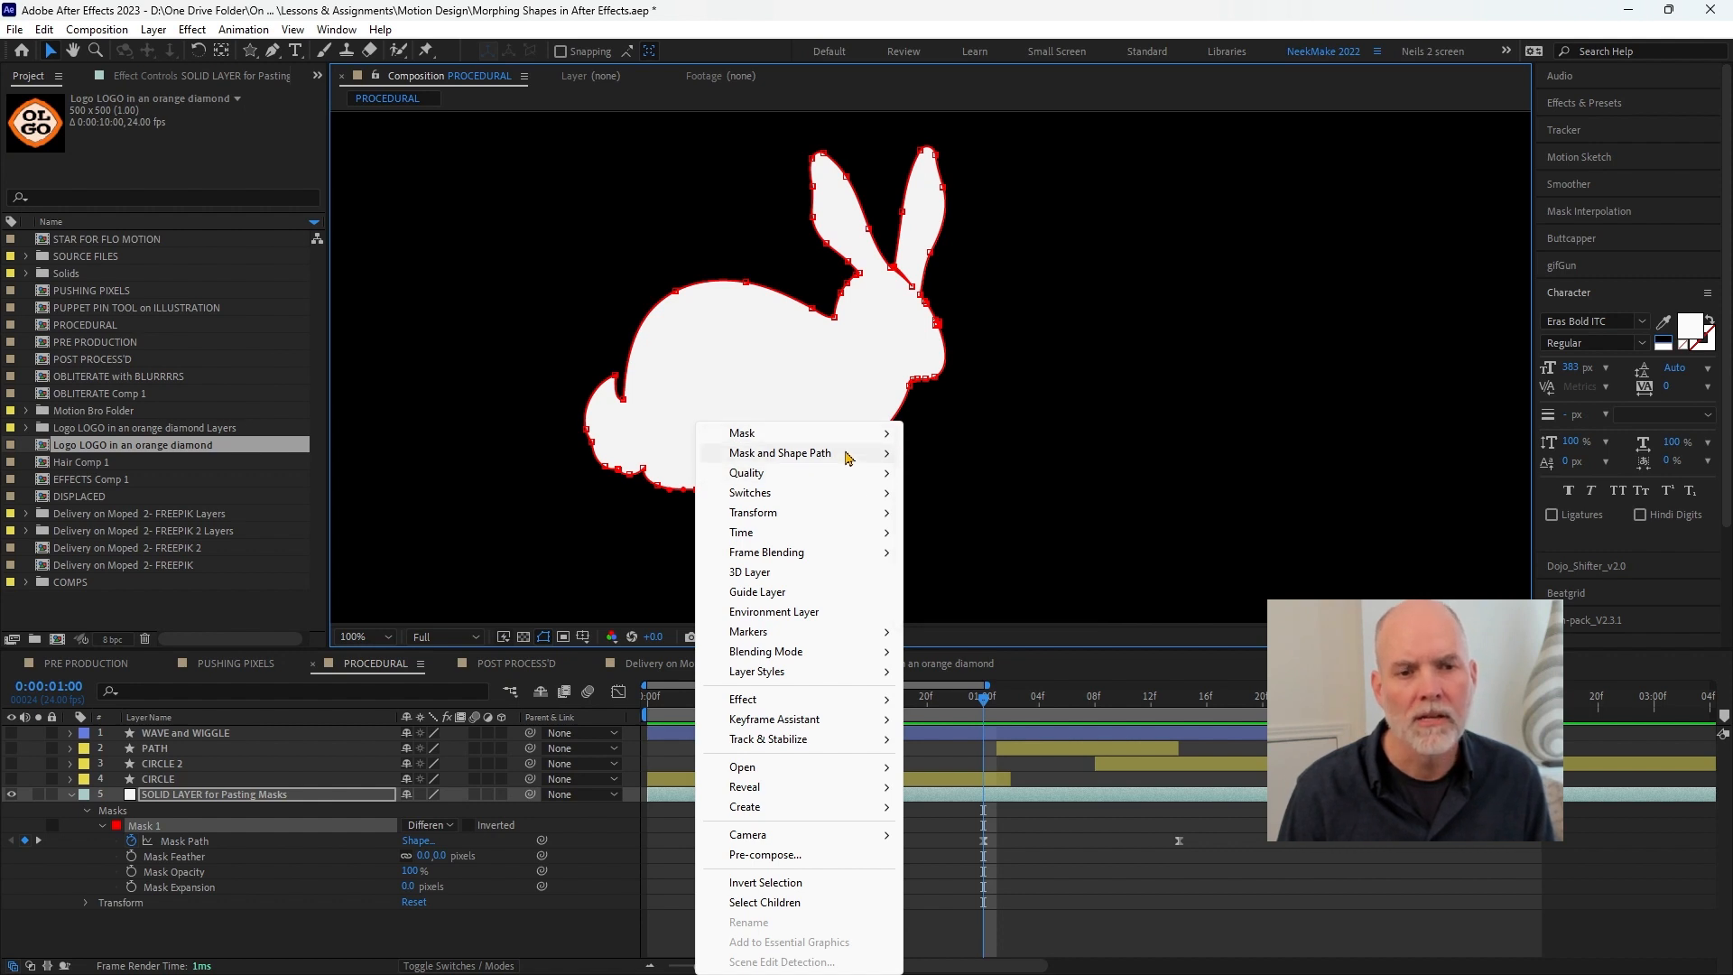
pyautogui.moveTo(777, 457)
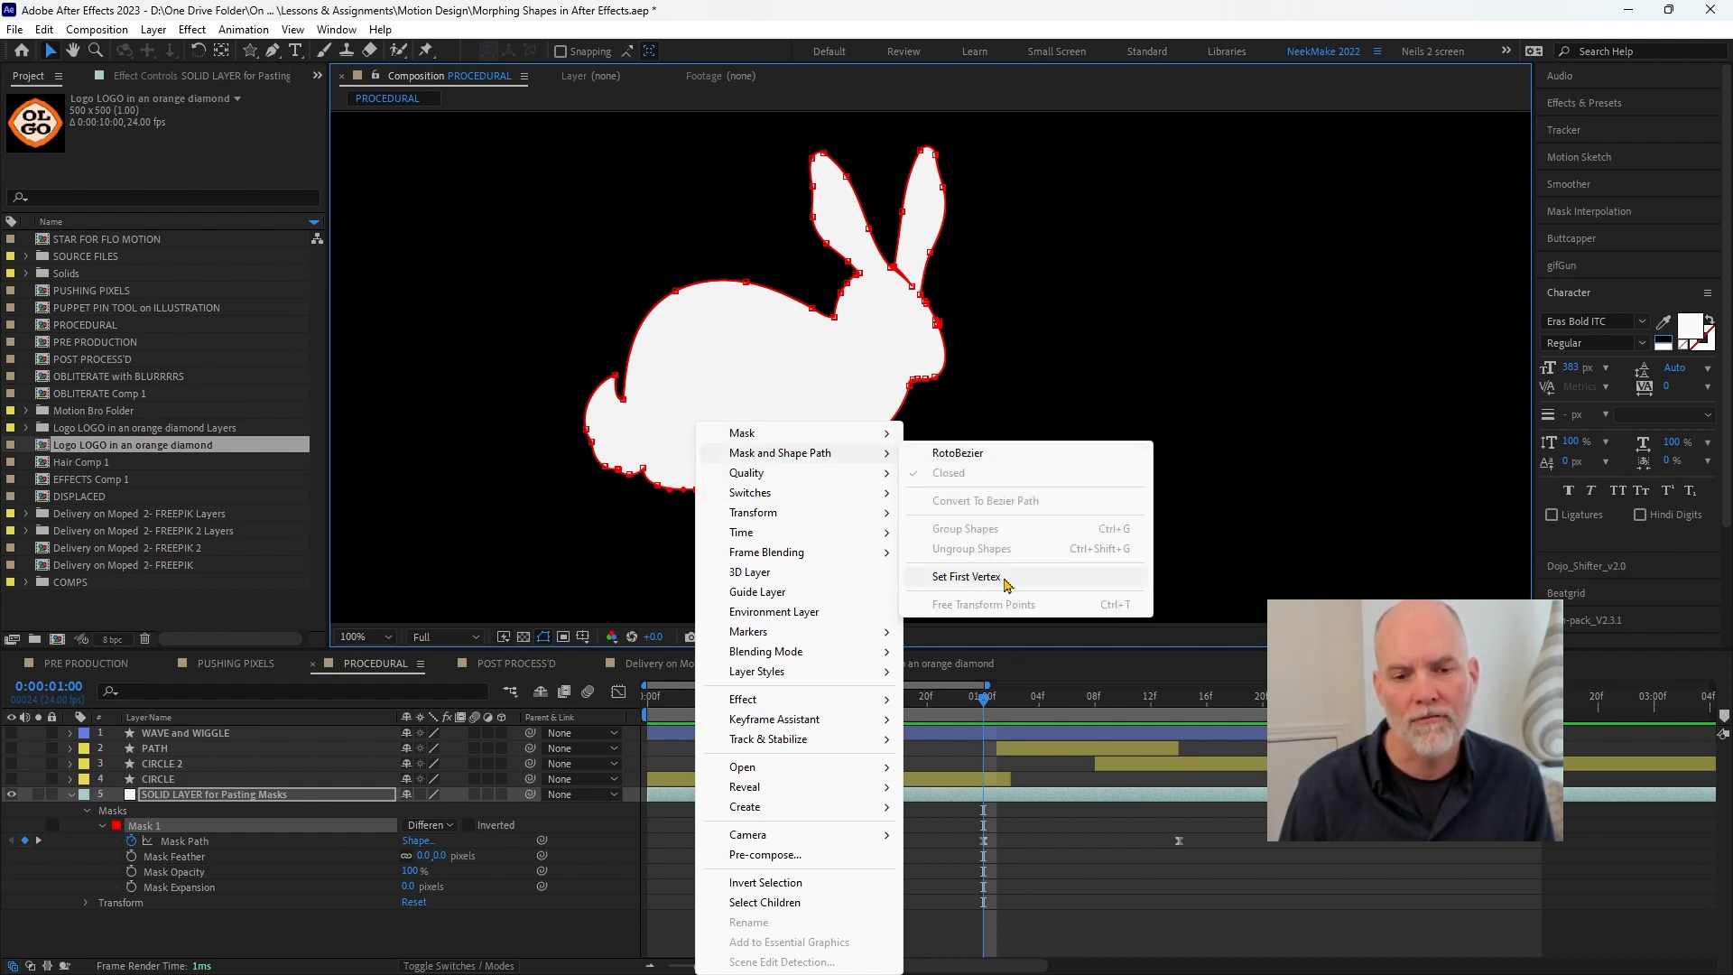
pyautogui.click(966, 577)
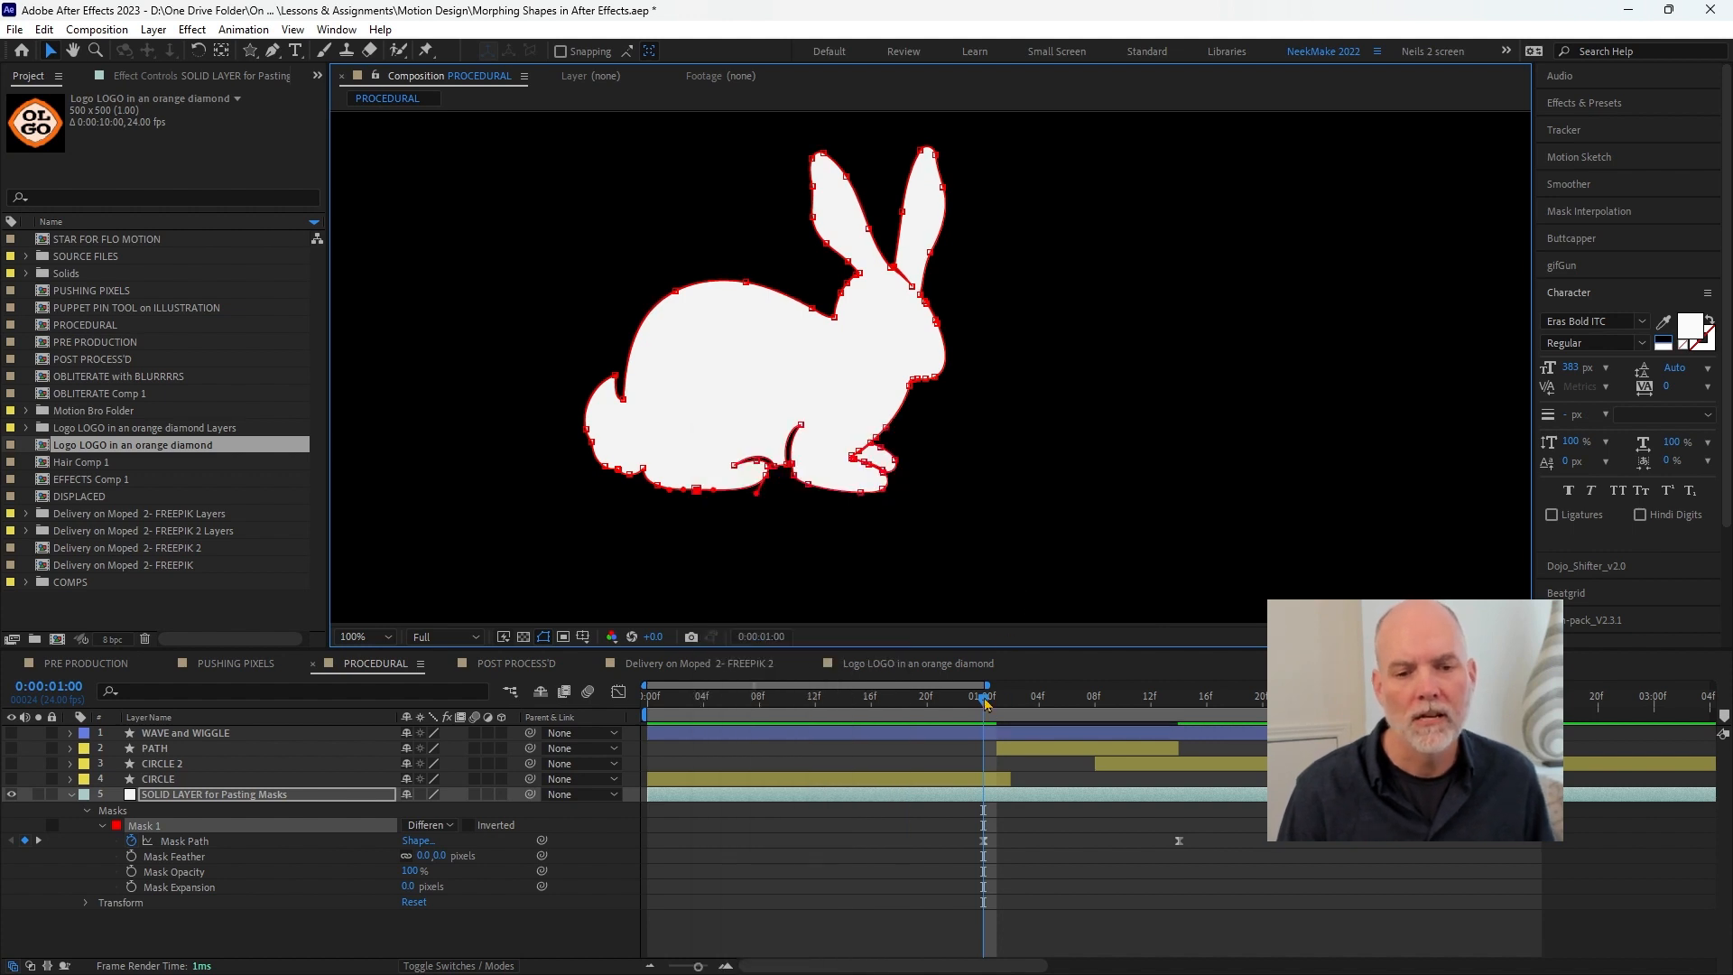
pyautogui.moveTo(985, 703); pyautogui.dragTo(926, 691)
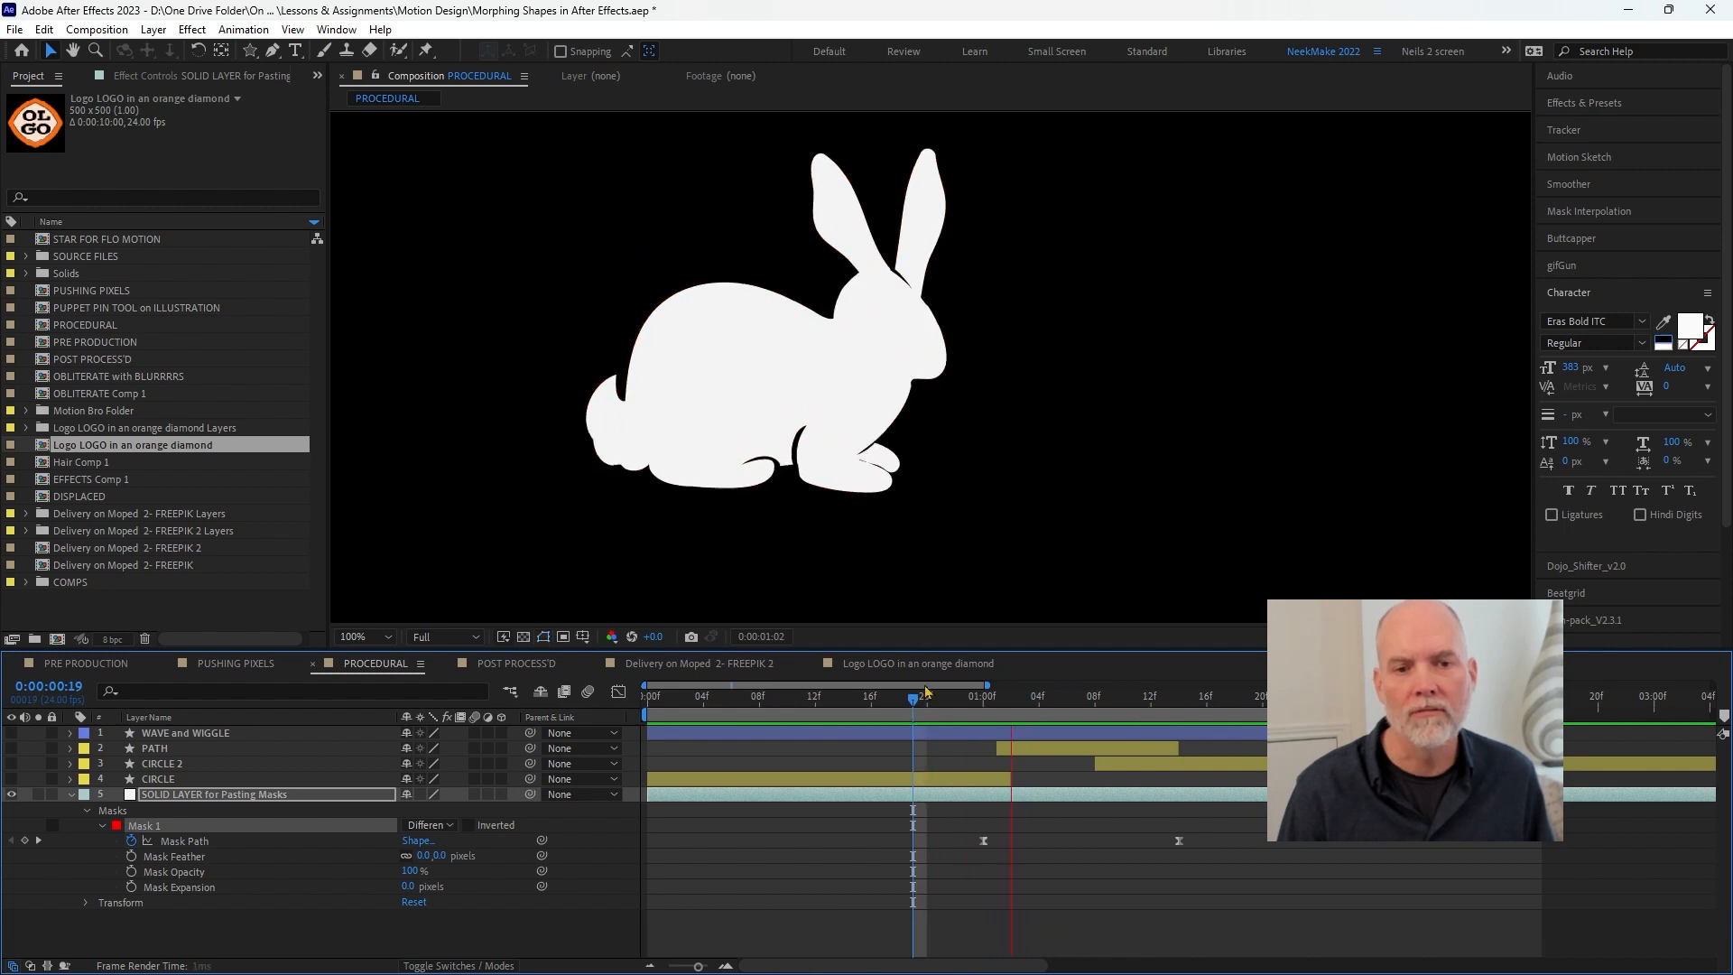
pyautogui.scroll(-2, 911, 547)
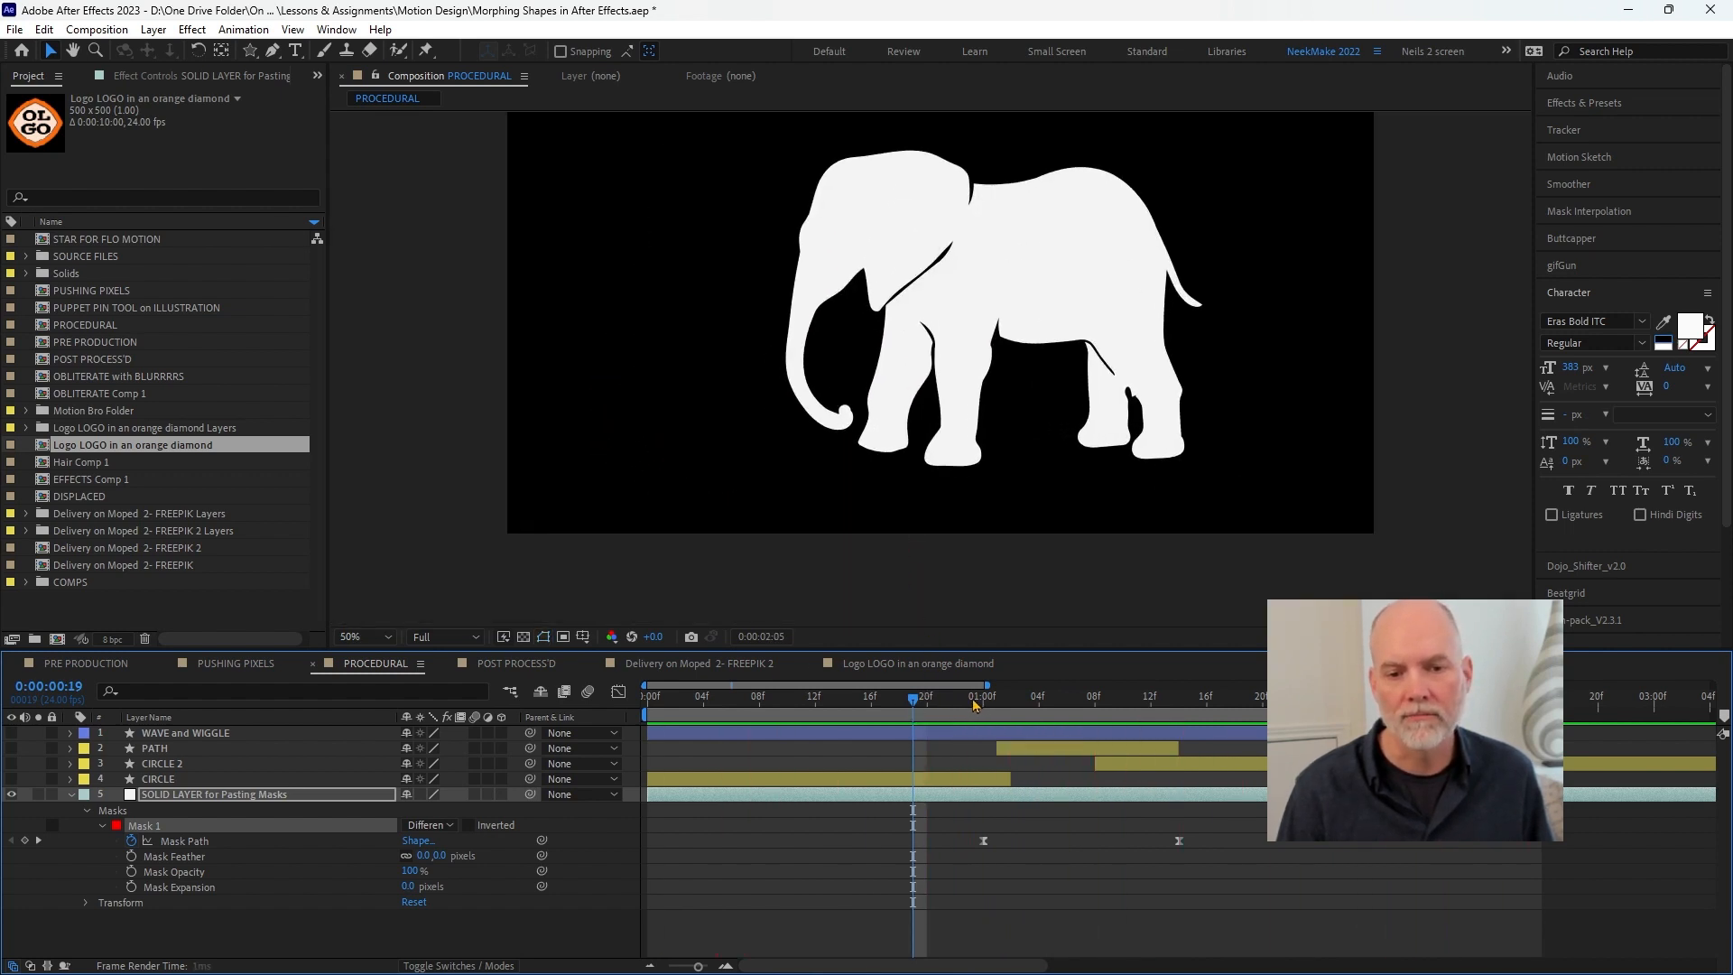
# - At 0:00:01:00, set the mask's first vertex to a point on the rabbit's upper back and preview the morph
pyautogui.click(1039, 698)
pyautogui.moveTo(1043, 701); pyautogui.dragTo(984, 698)
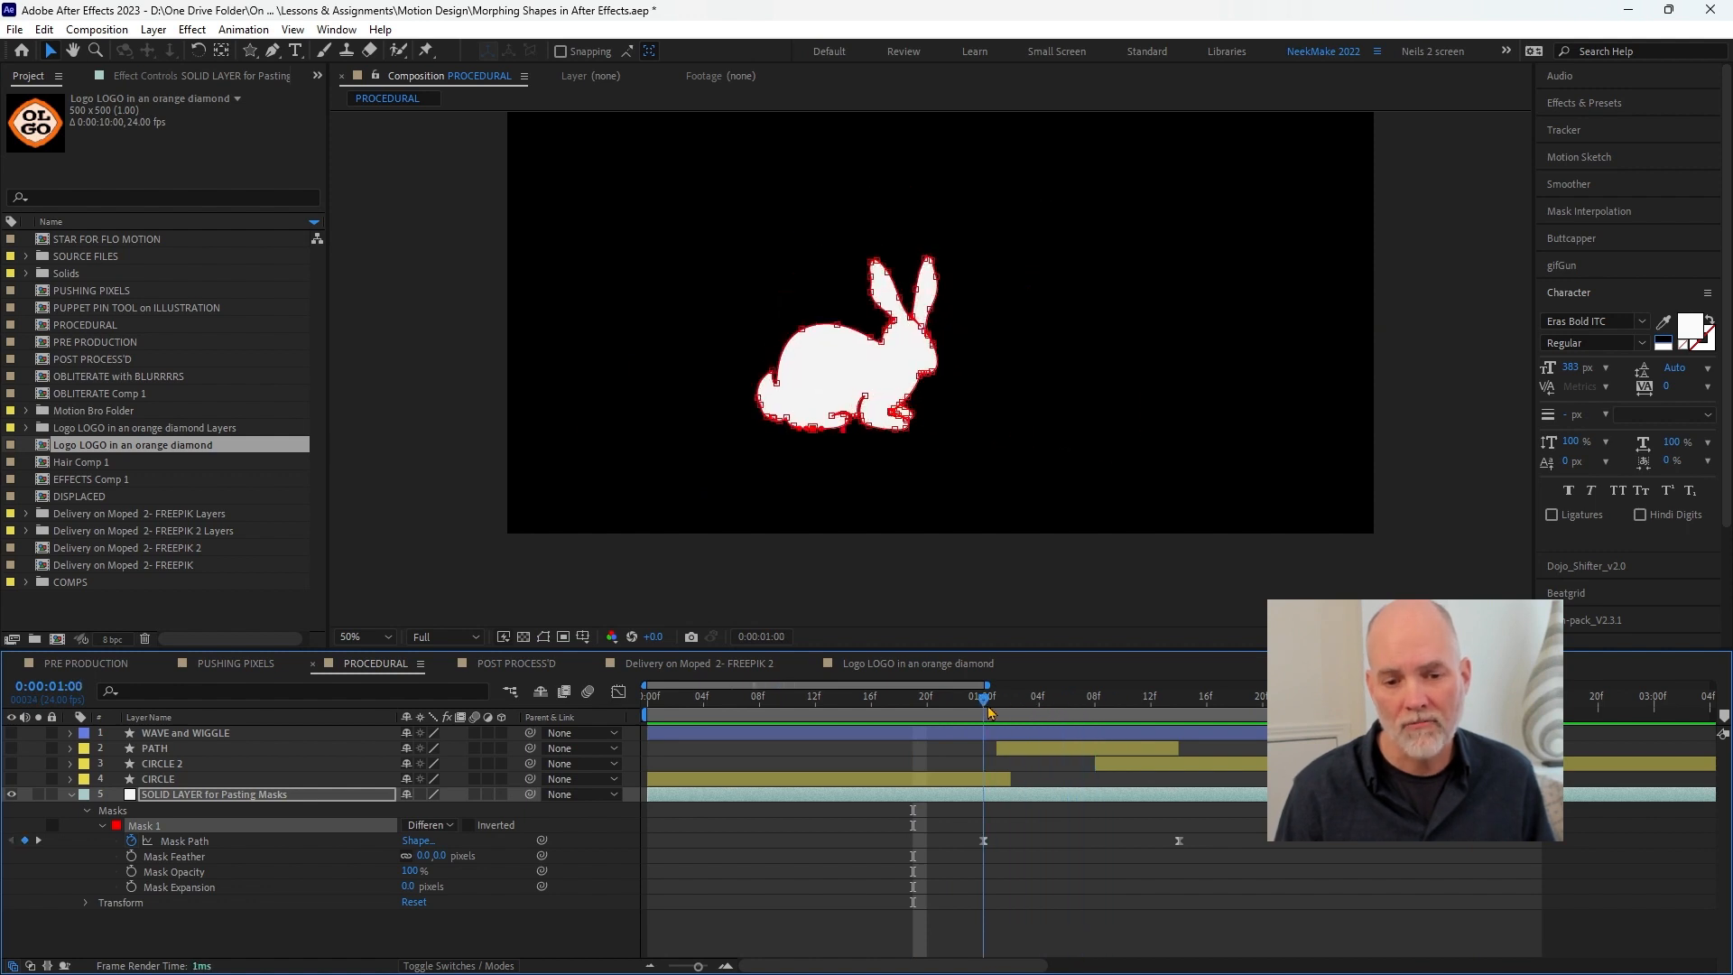
pyautogui.rightClick(802, 331)
pyautogui.moveTo(974, 362)
pyautogui.click(1074, 485)
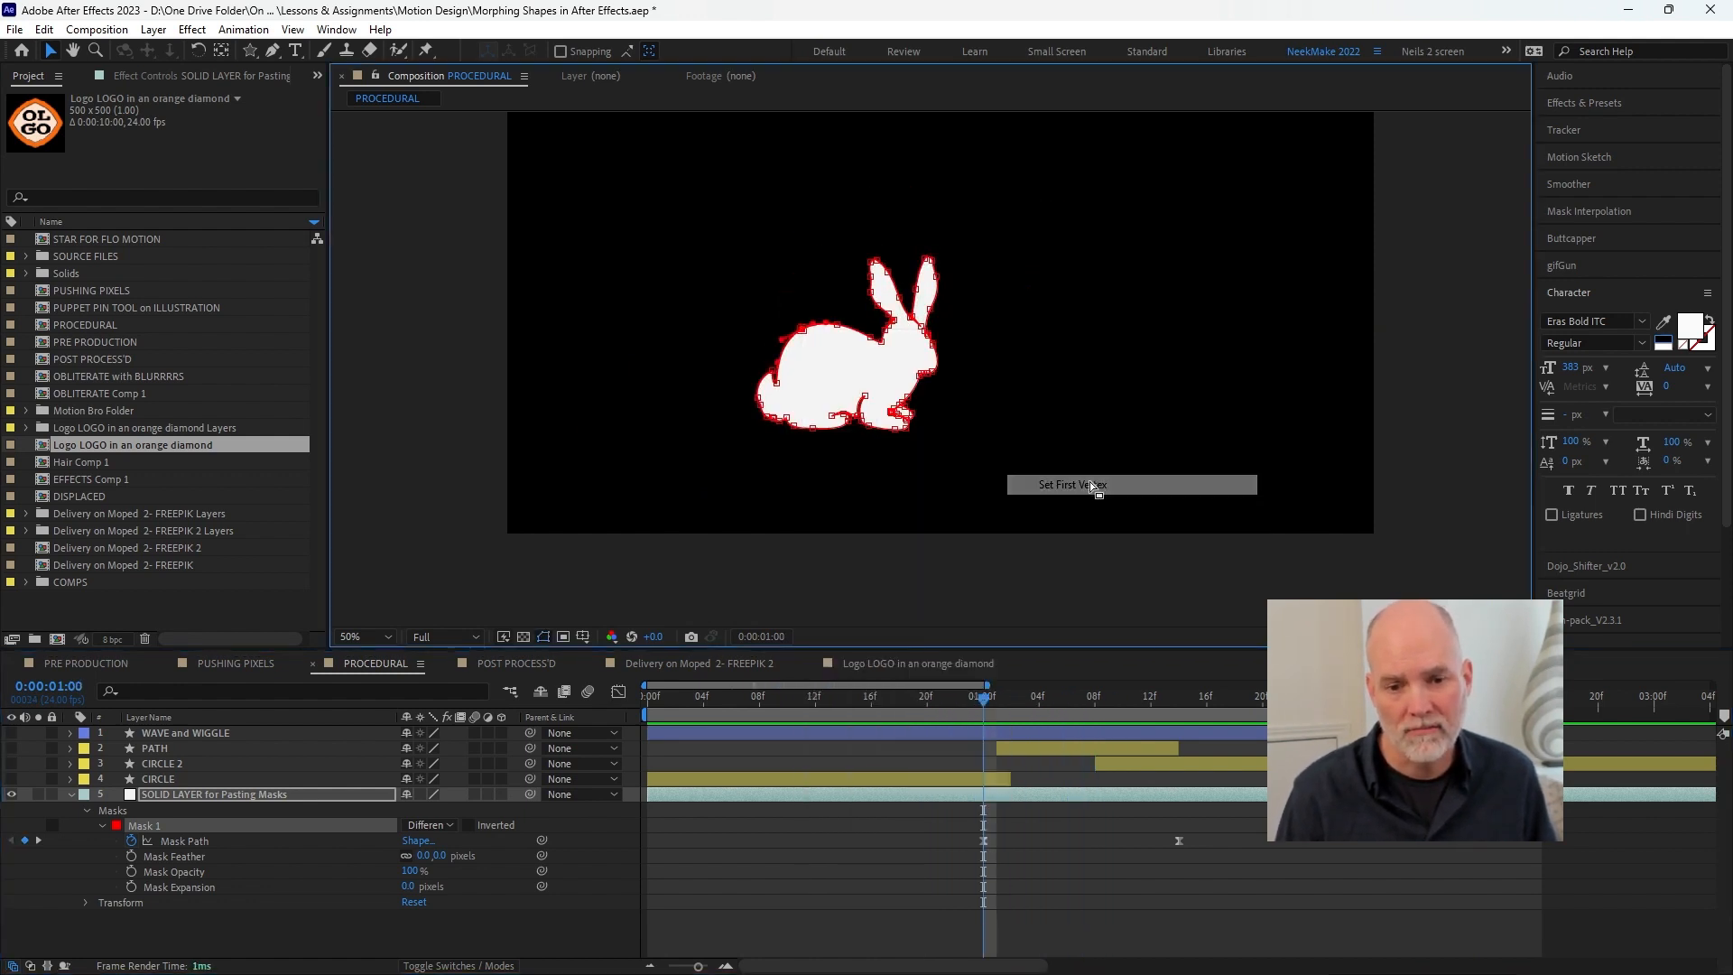
pyautogui.press('space')
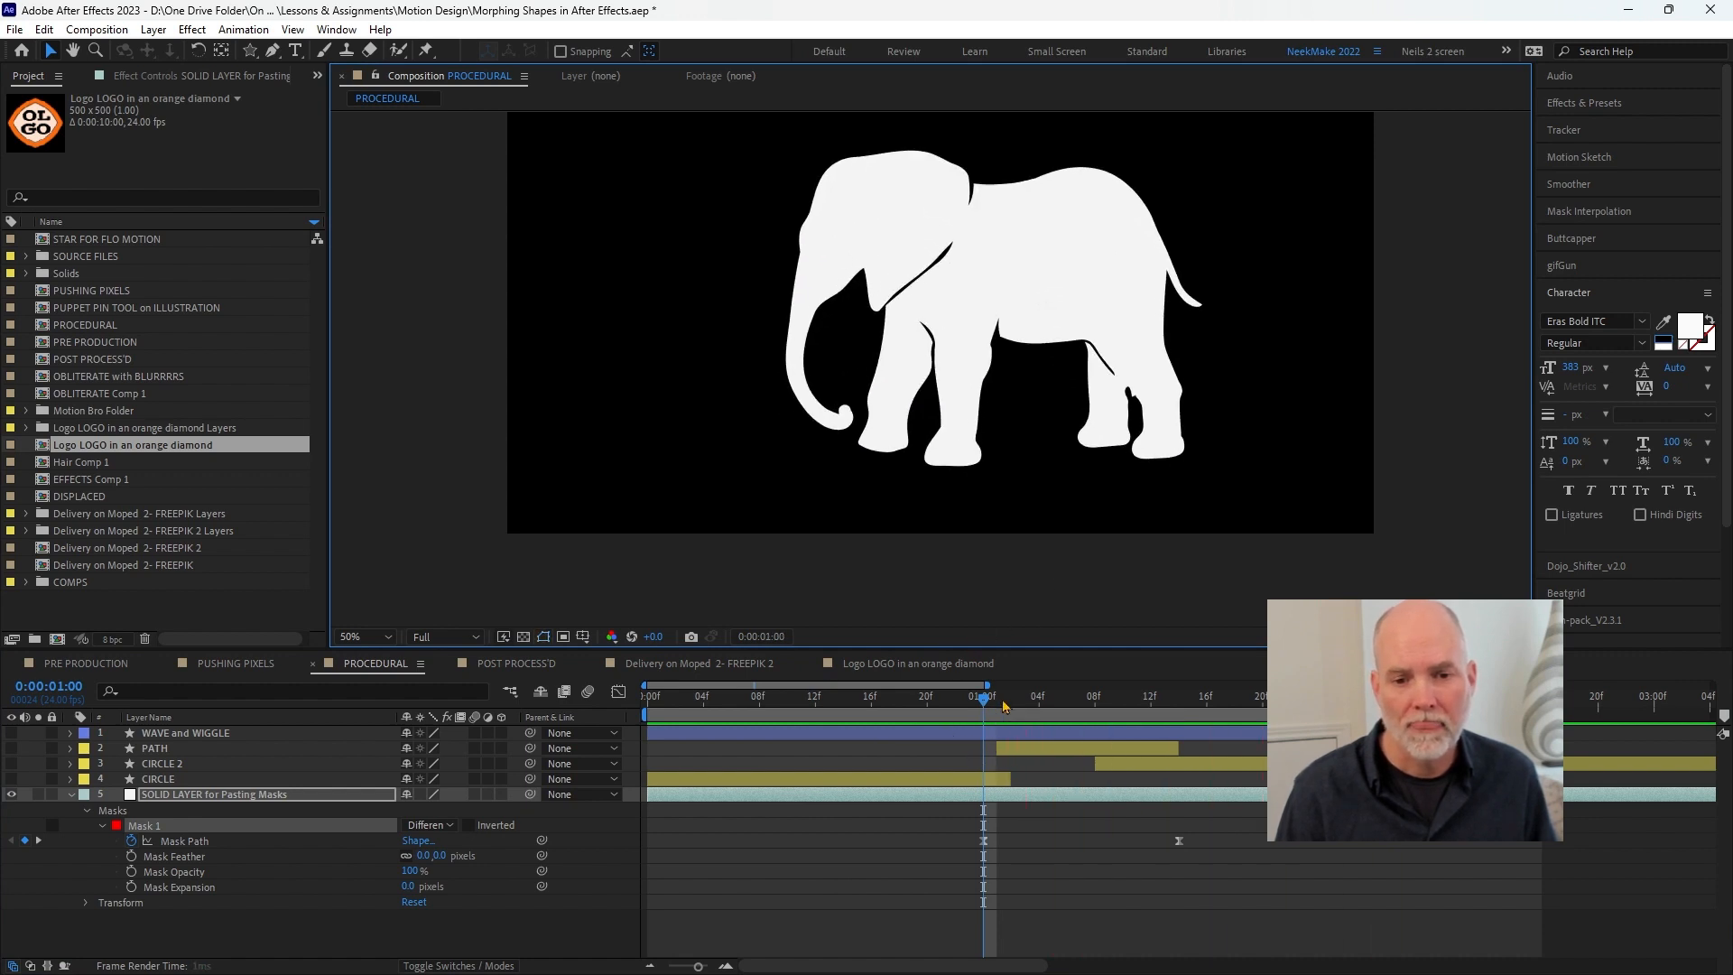
# - Go to 0:00:00:23 and open the context options for a mask vertex on the rabbit's front ear
pyautogui.moveTo(1004, 700)
pyautogui.mouseDown()
pyautogui.moveTo(1121, 698)
pyautogui.moveTo(969, 697)
pyautogui.mouseUp()
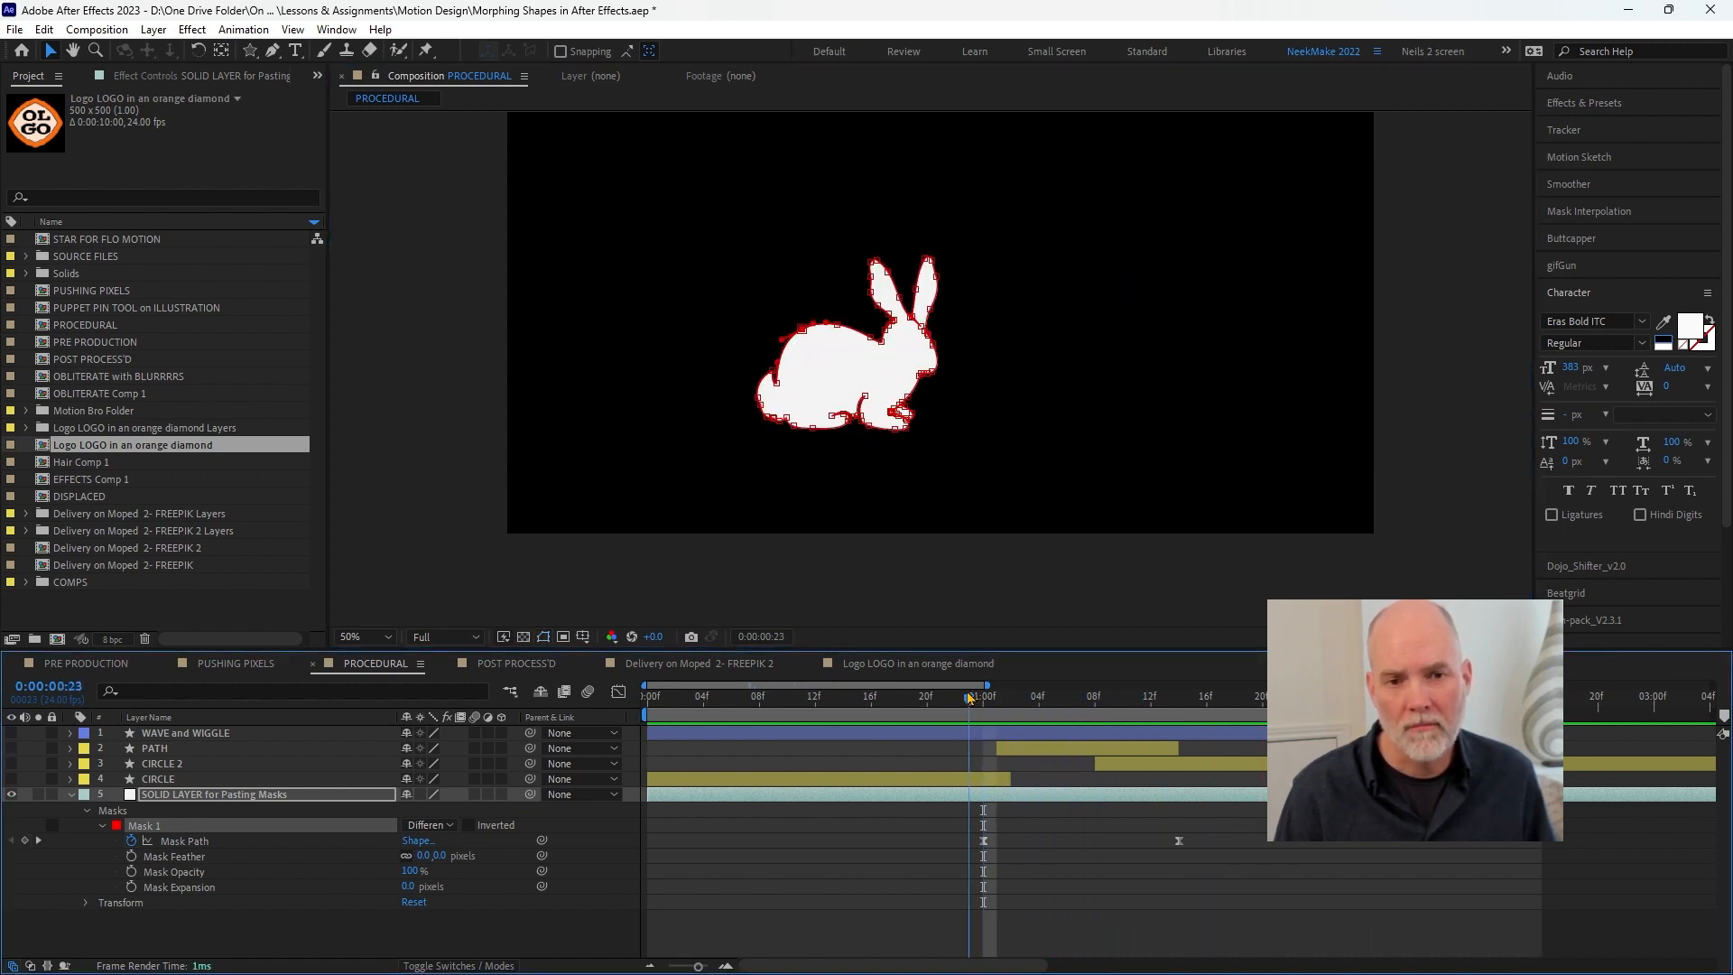
pyautogui.rightClick(939, 283)
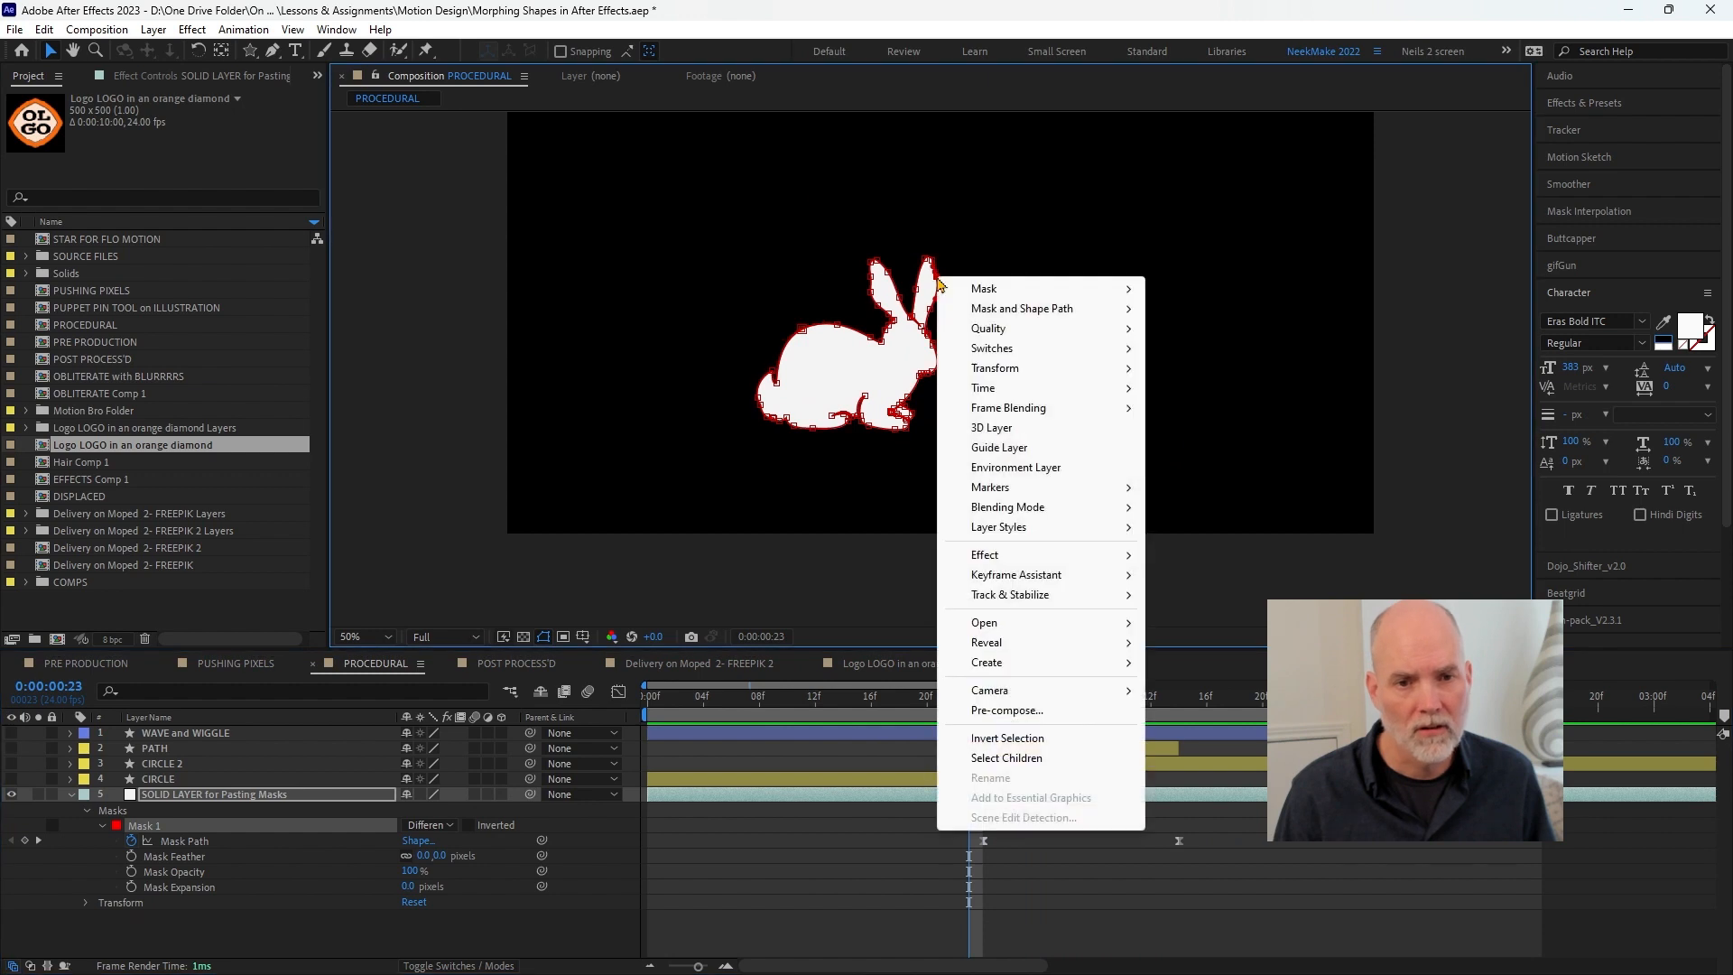
# - Try setting the rabbit mask's first vertex at the right-hand ear tip at 0:00:00:23 and scrub the morph
pyautogui.moveTo(1022, 309)
pyautogui.click(1210, 433)
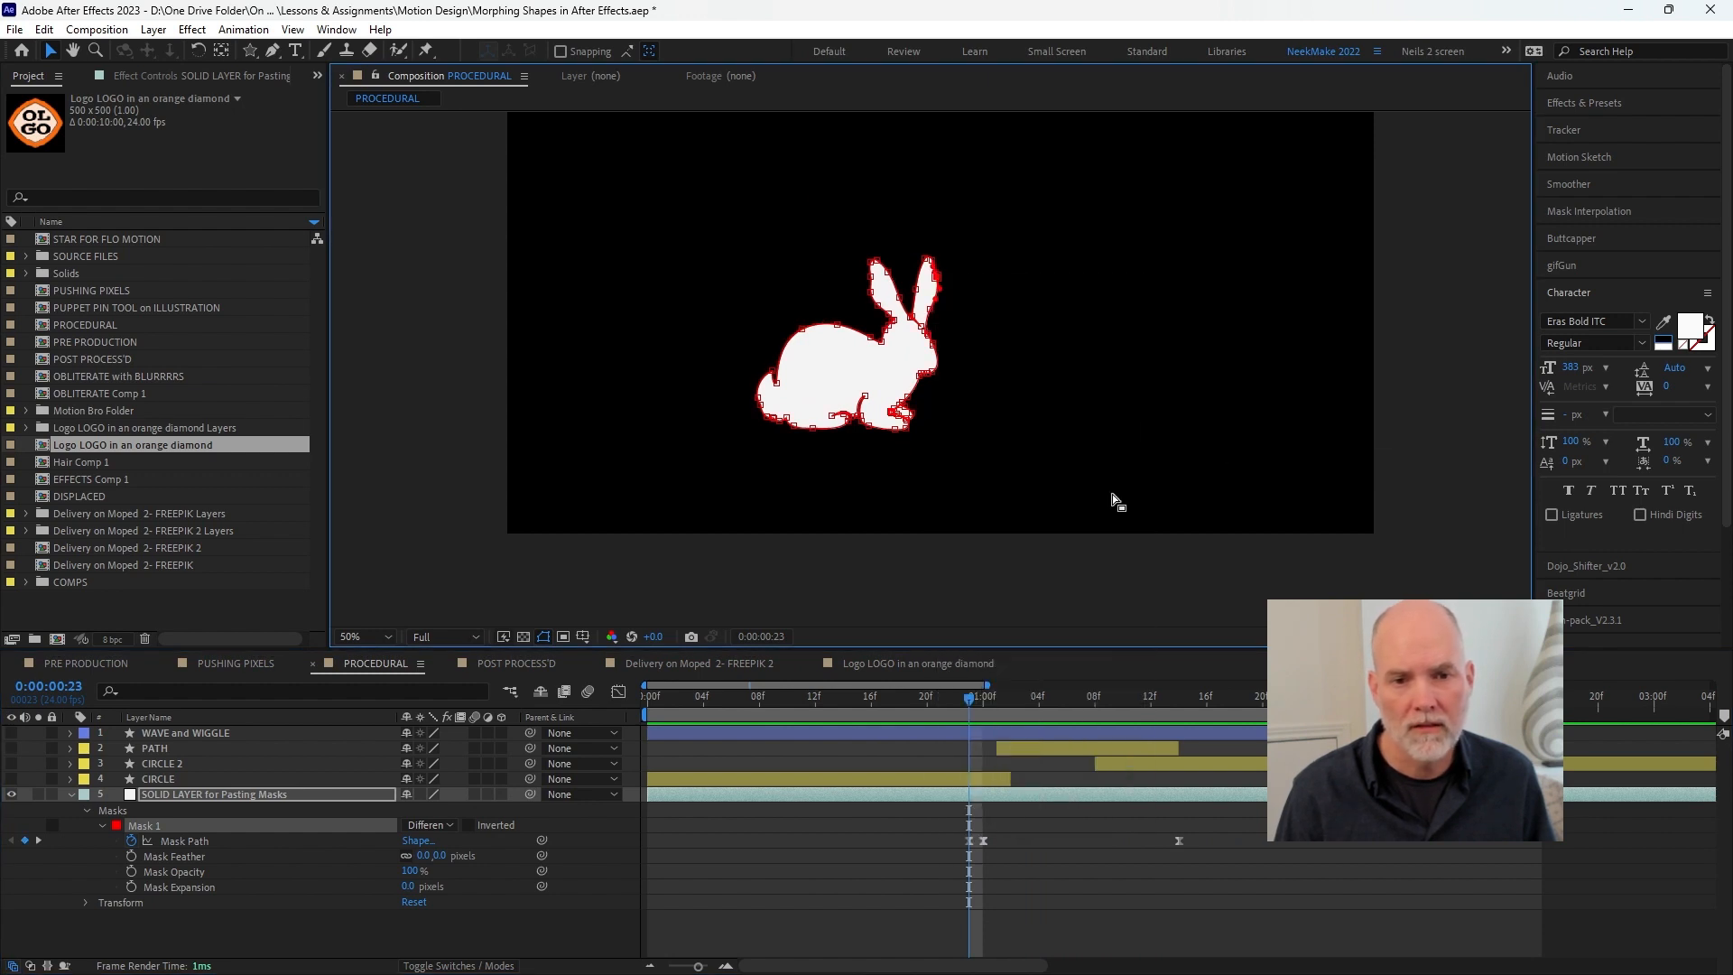
pyautogui.moveTo(1009, 709); pyautogui.dragTo(969, 666)
# - Try setting the rabbit mask's first vertex at the nose at 0:00:00:23 and preview the morph
pyautogui.rightClick(936, 349)
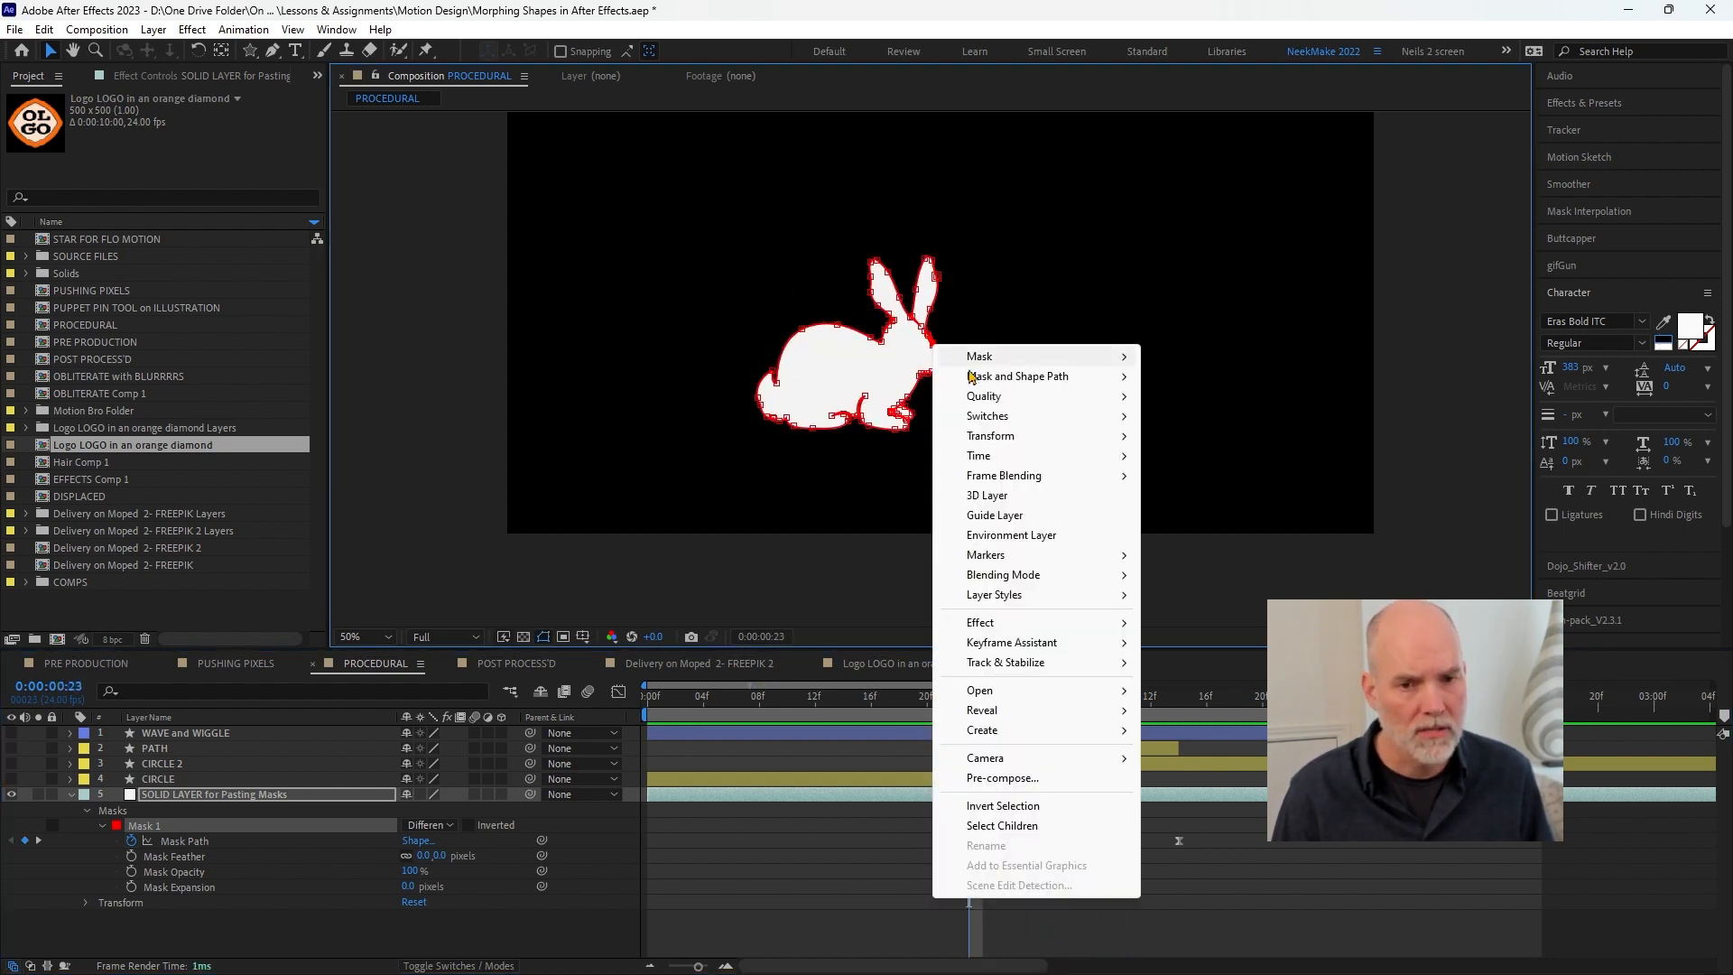
pyautogui.moveTo(1117, 376)
pyautogui.click(1217, 501)
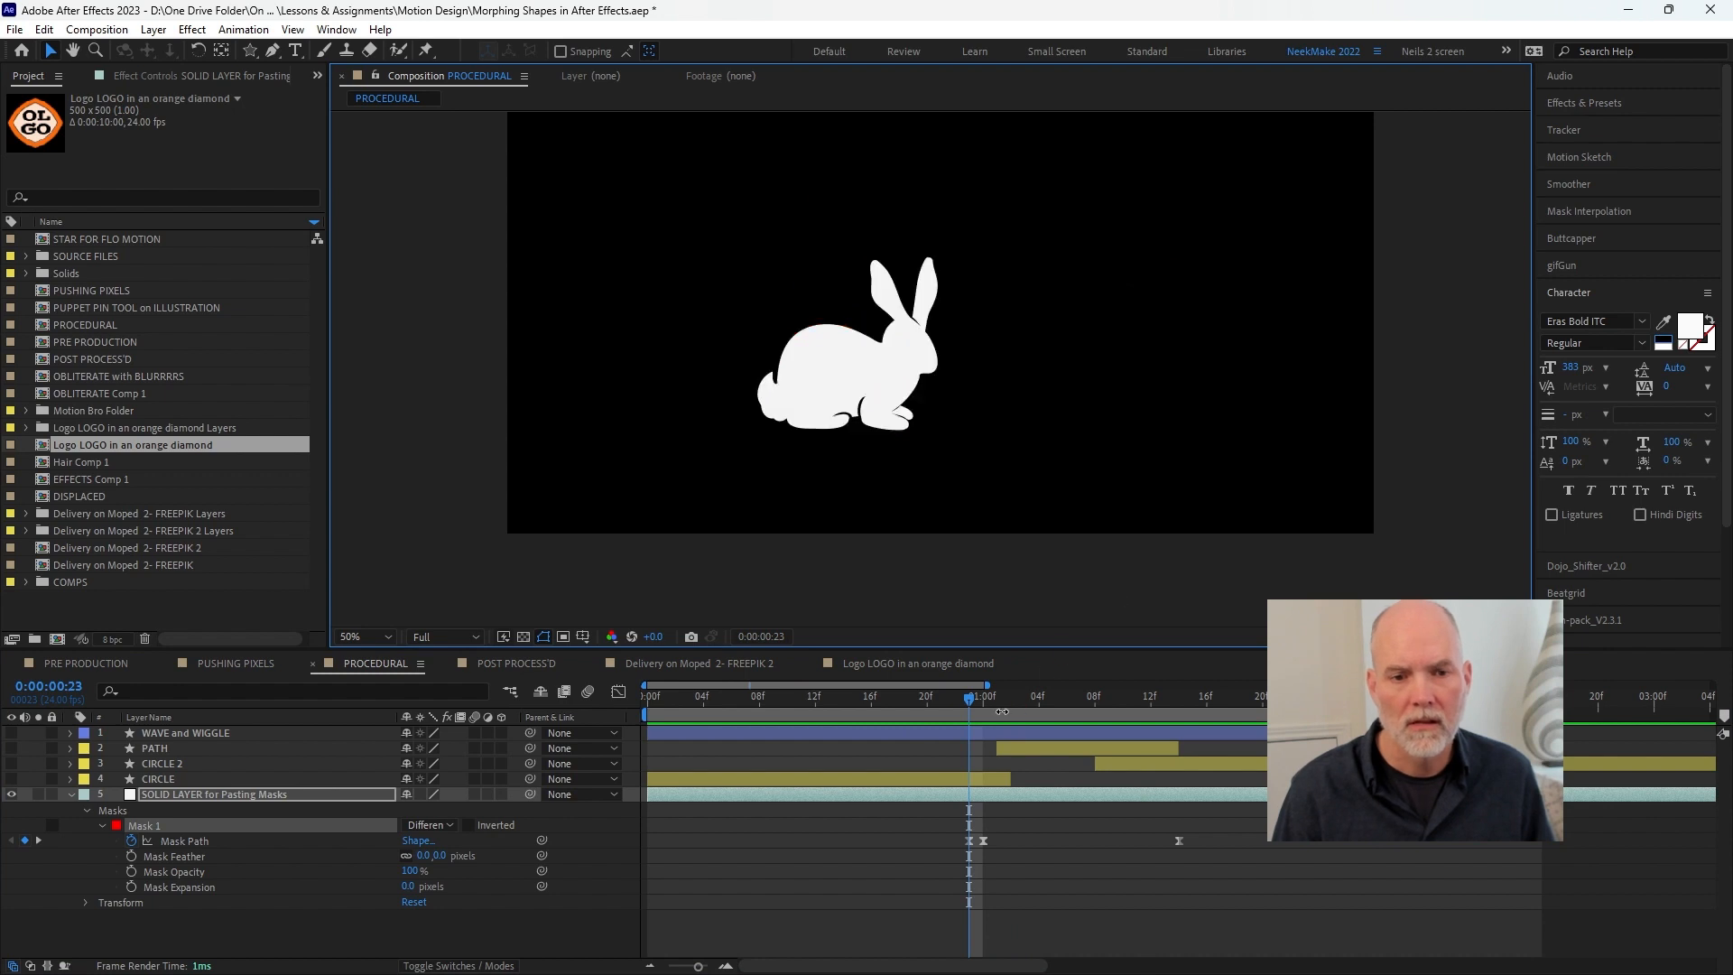
pyautogui.press('space')
pyautogui.press('space')
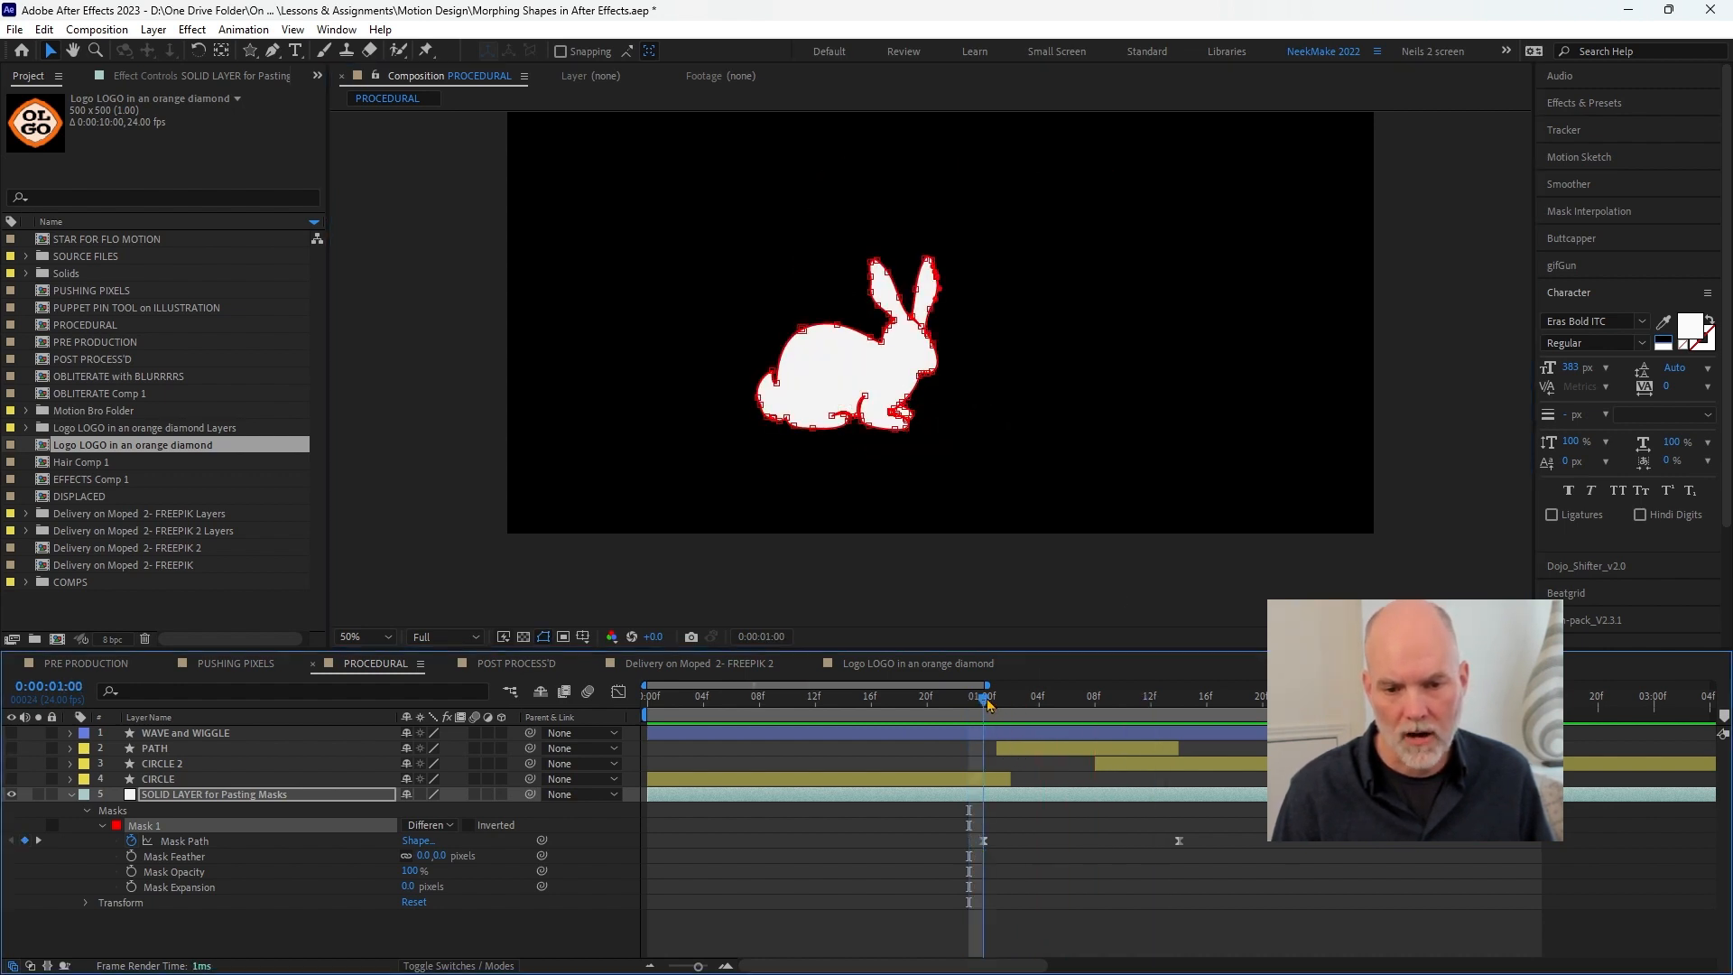
# - At the 0:00:01:00 keyframe, set the rabbit mask's first vertex at the nose and preview the morph into the elephant
pyautogui.click(989, 710)
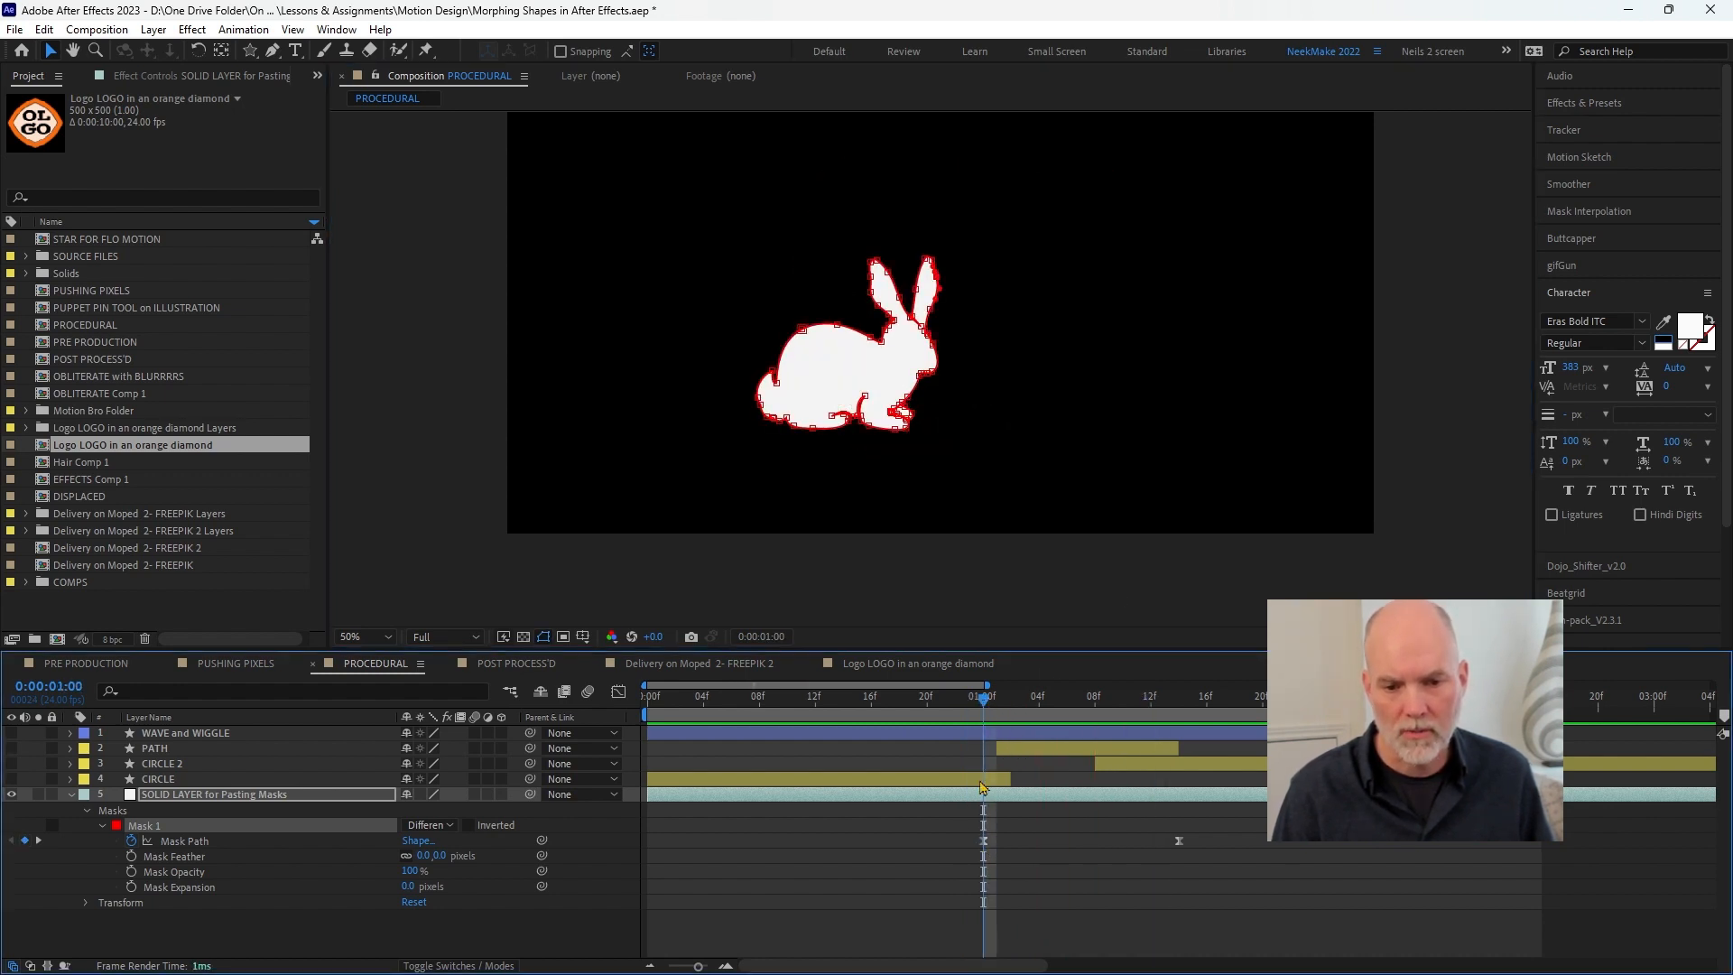
pyautogui.rightClick(935, 349)
pyautogui.moveTo(1109, 378)
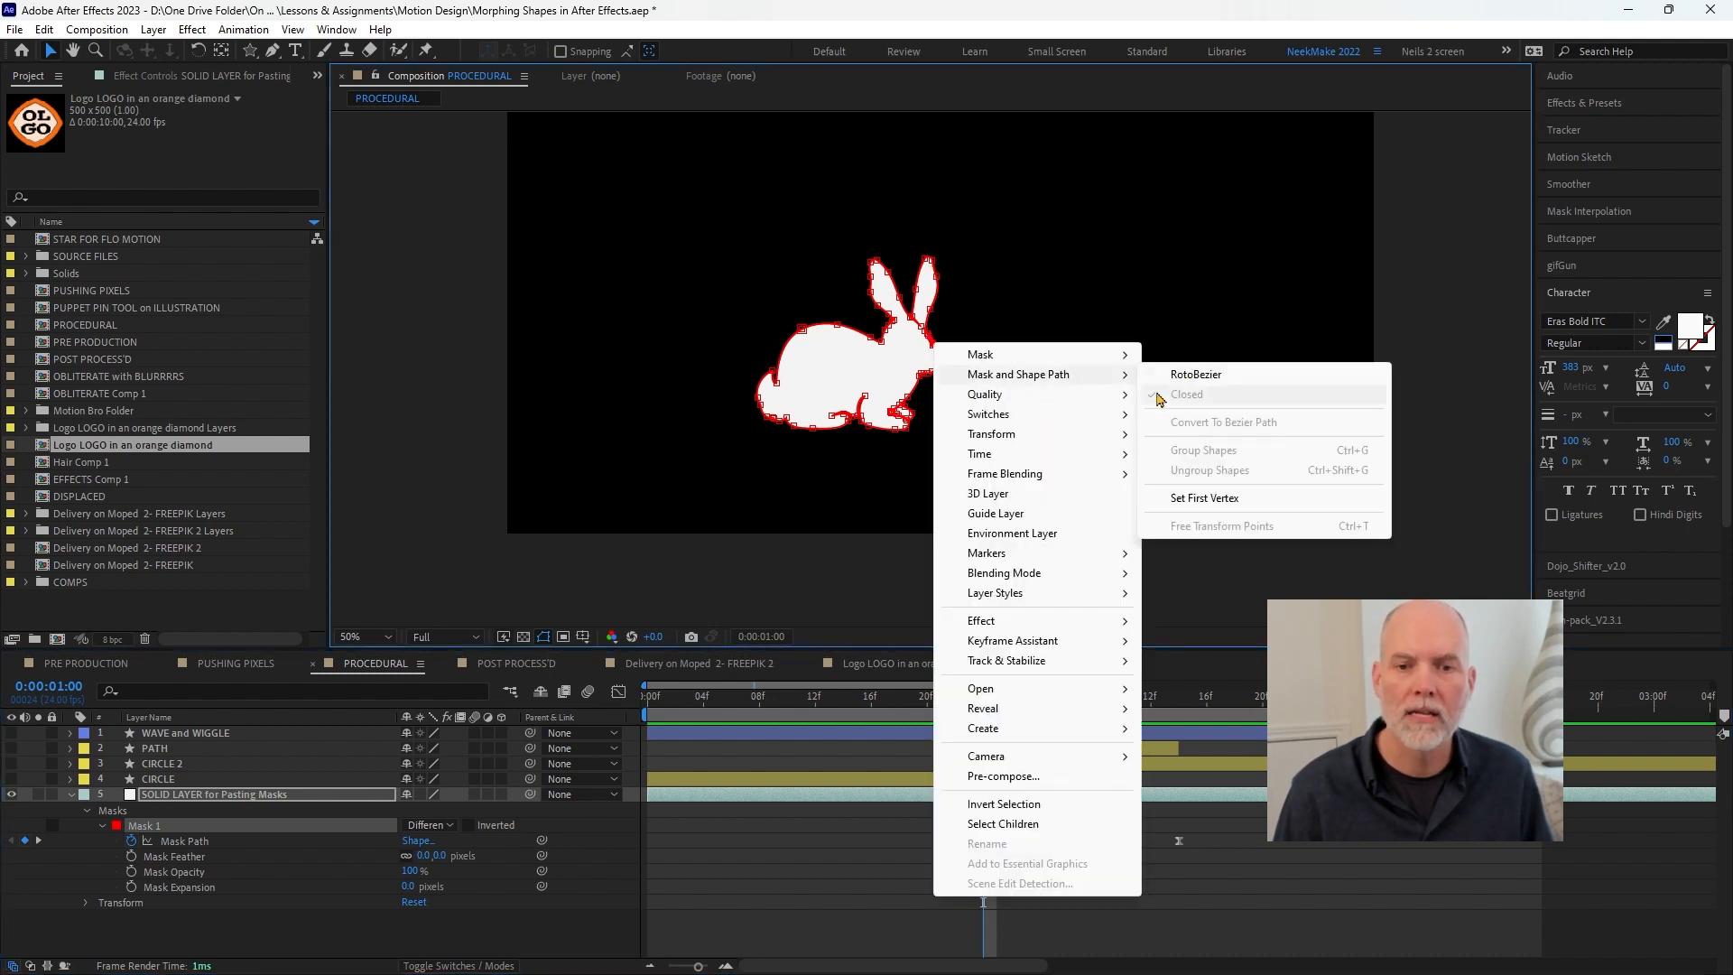
pyautogui.click(1214, 499)
pyautogui.press('space')
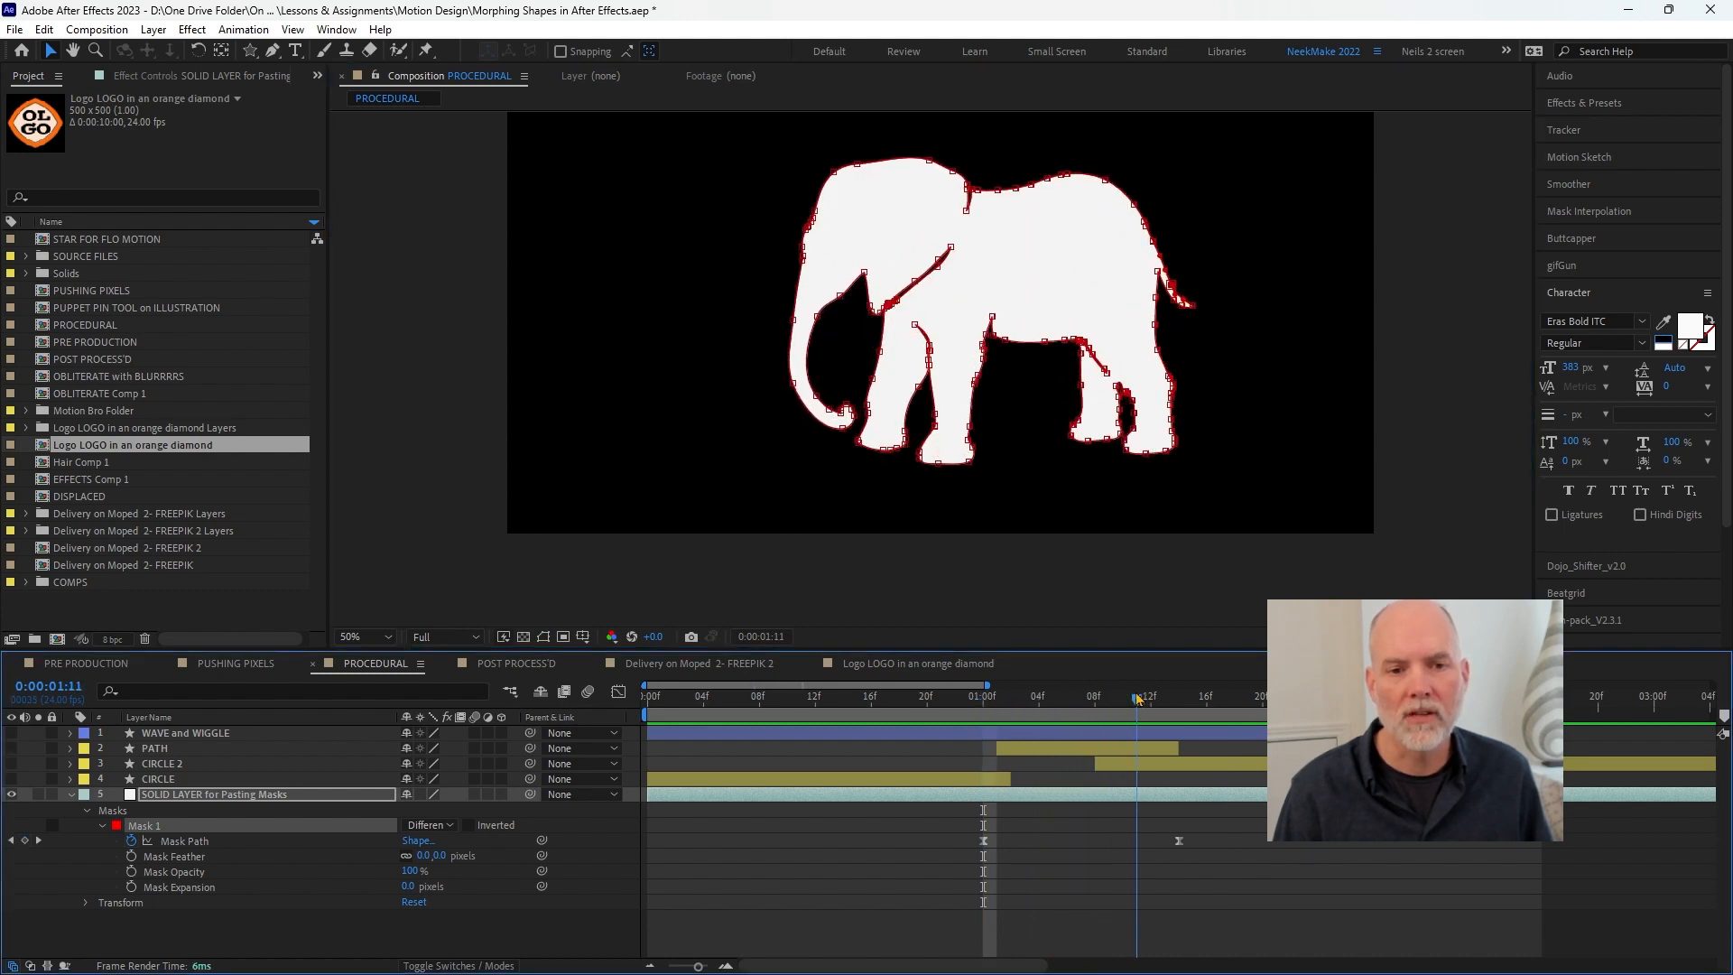
# - Back at 0:00:01:00, set the rabbit mask's first vertex at the left-hand ear tip and preview the morph
pyautogui.click(984, 698)
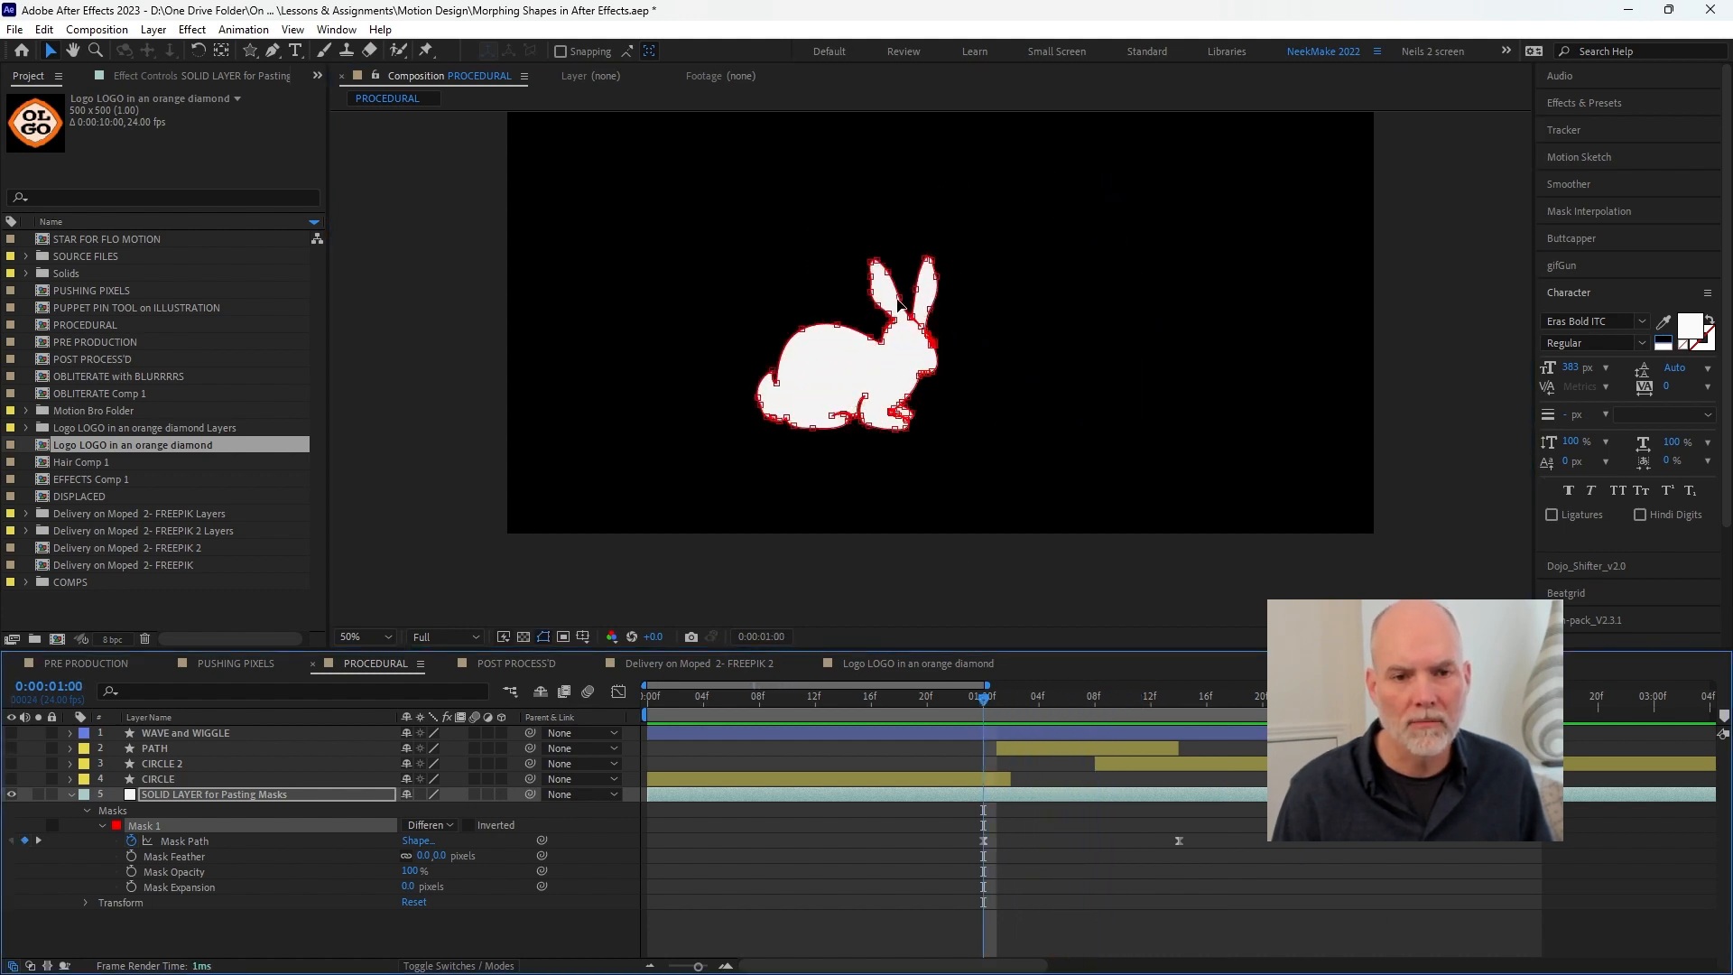
pyautogui.rightClick(870, 278)
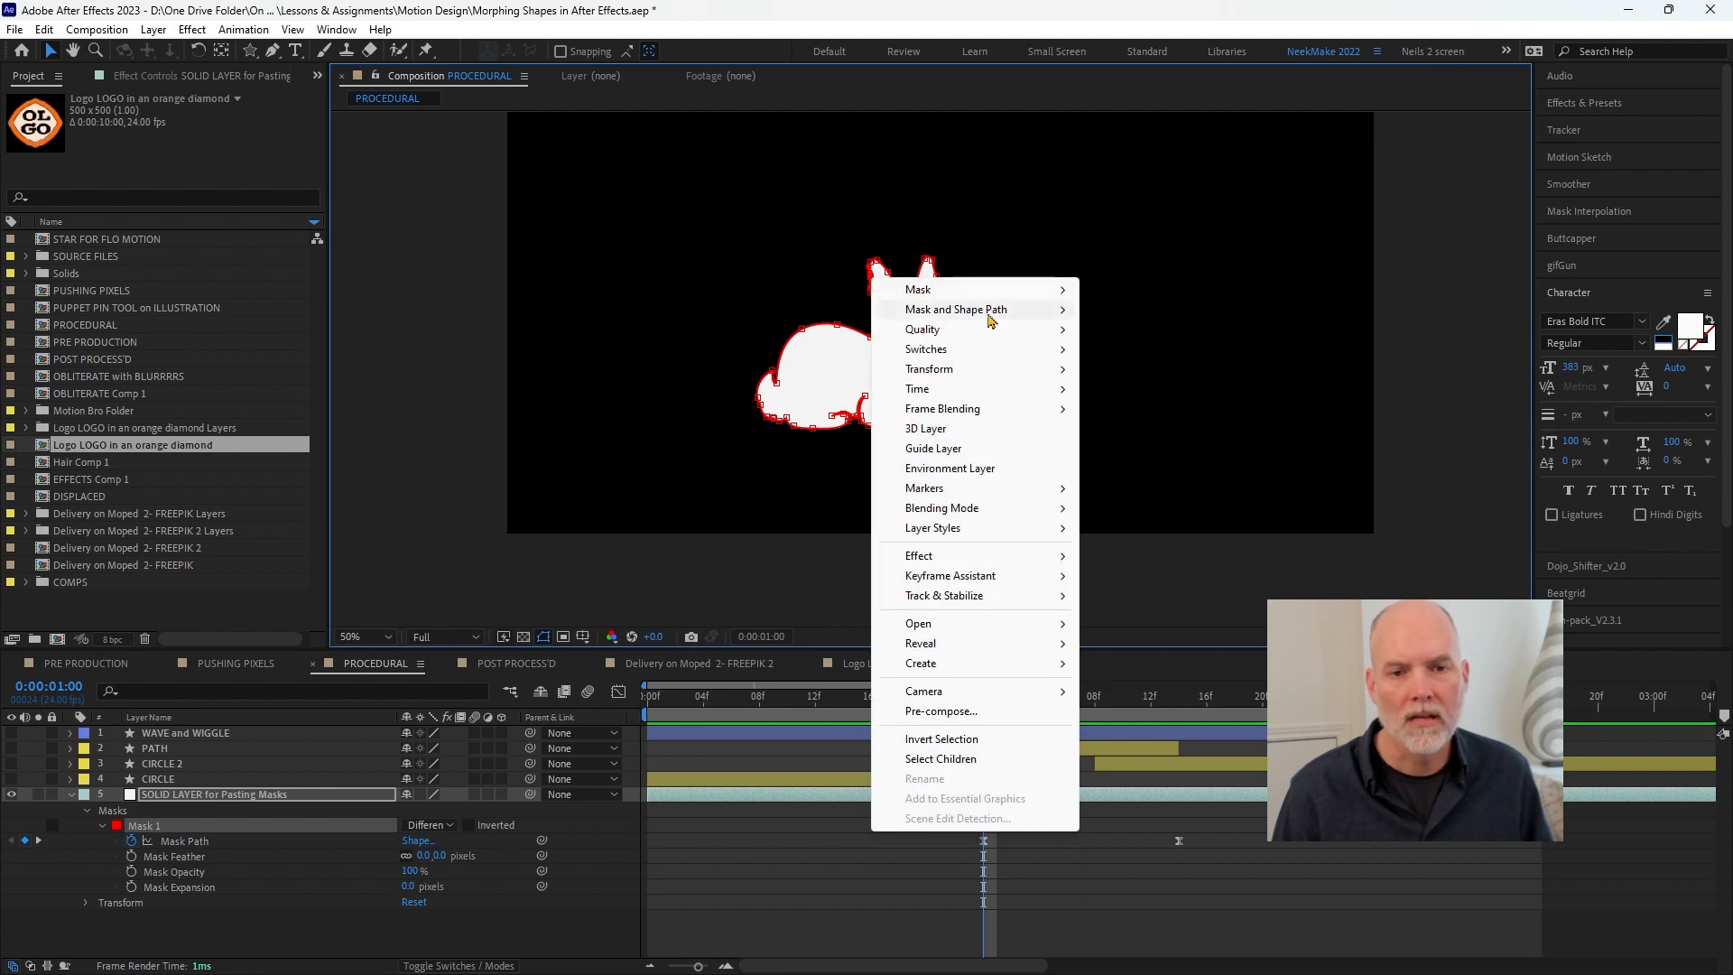
pyautogui.moveTo(991, 312)
pyautogui.click(1142, 433)
pyautogui.press('space')
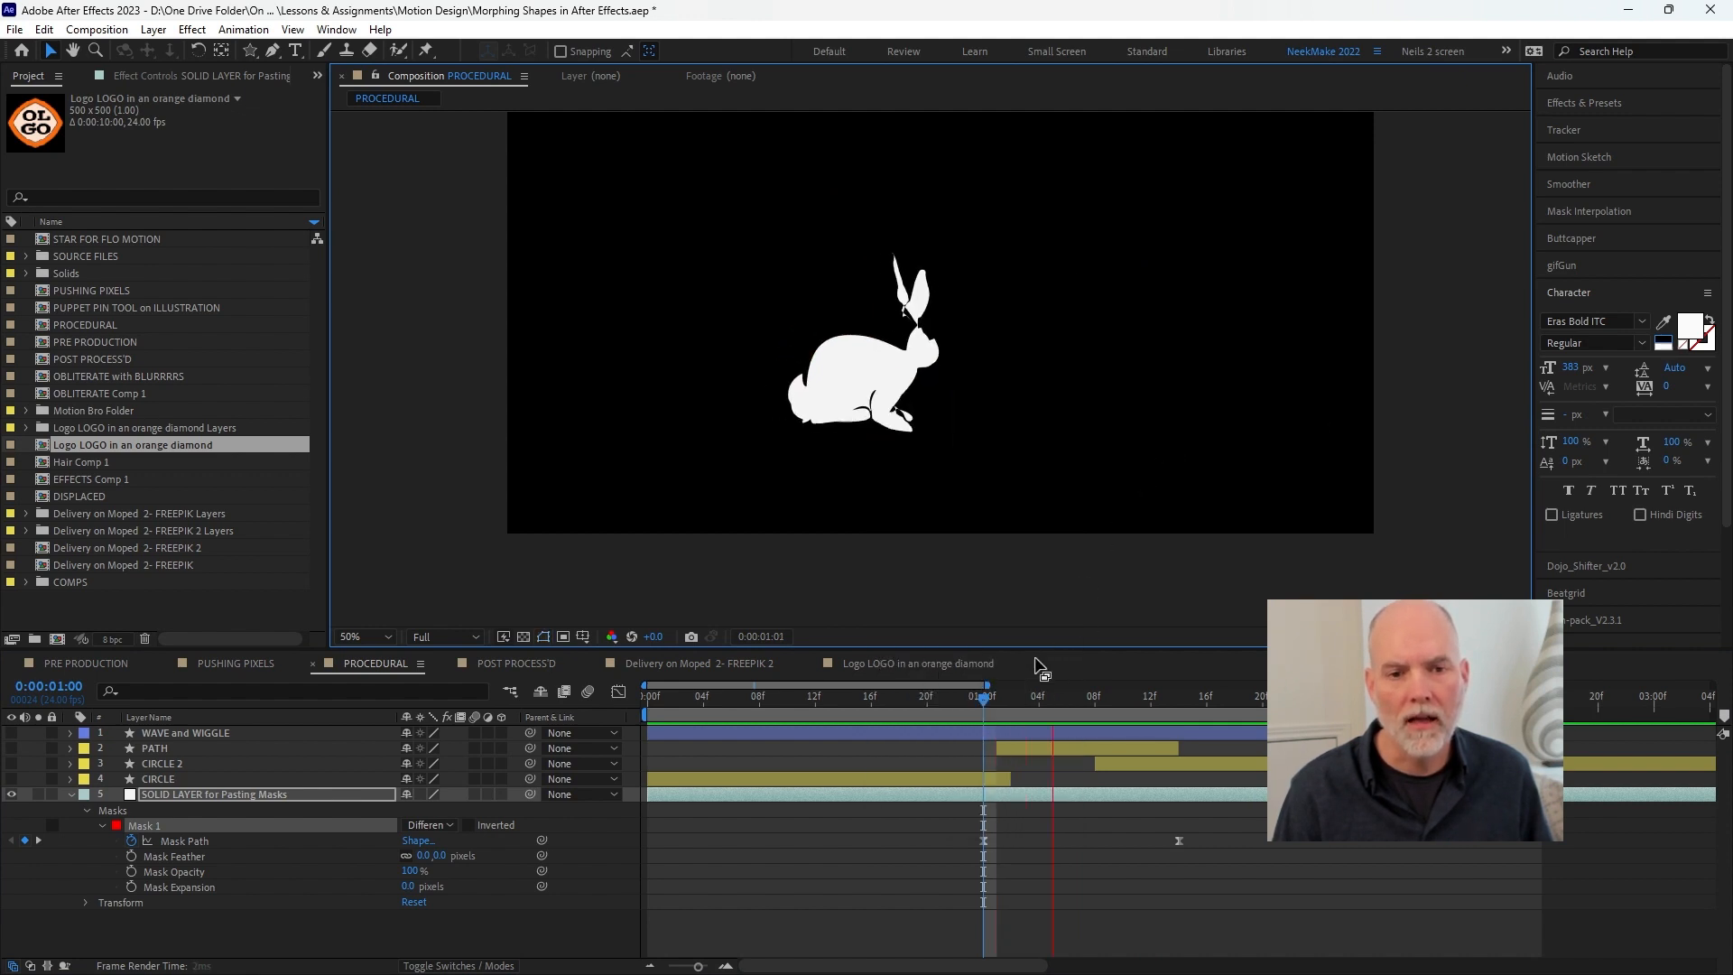
# - Inspect the morph at 0:00:01:06 with both Mask Path keyframes selected, and switch to the Morphing Shapes outline document
pyautogui.moveTo(984, 698); pyautogui.dragTo(1069, 714)
pyautogui.moveTo(950, 826); pyautogui.dragTo(1060, 874)
pyautogui.click(1060, 876)
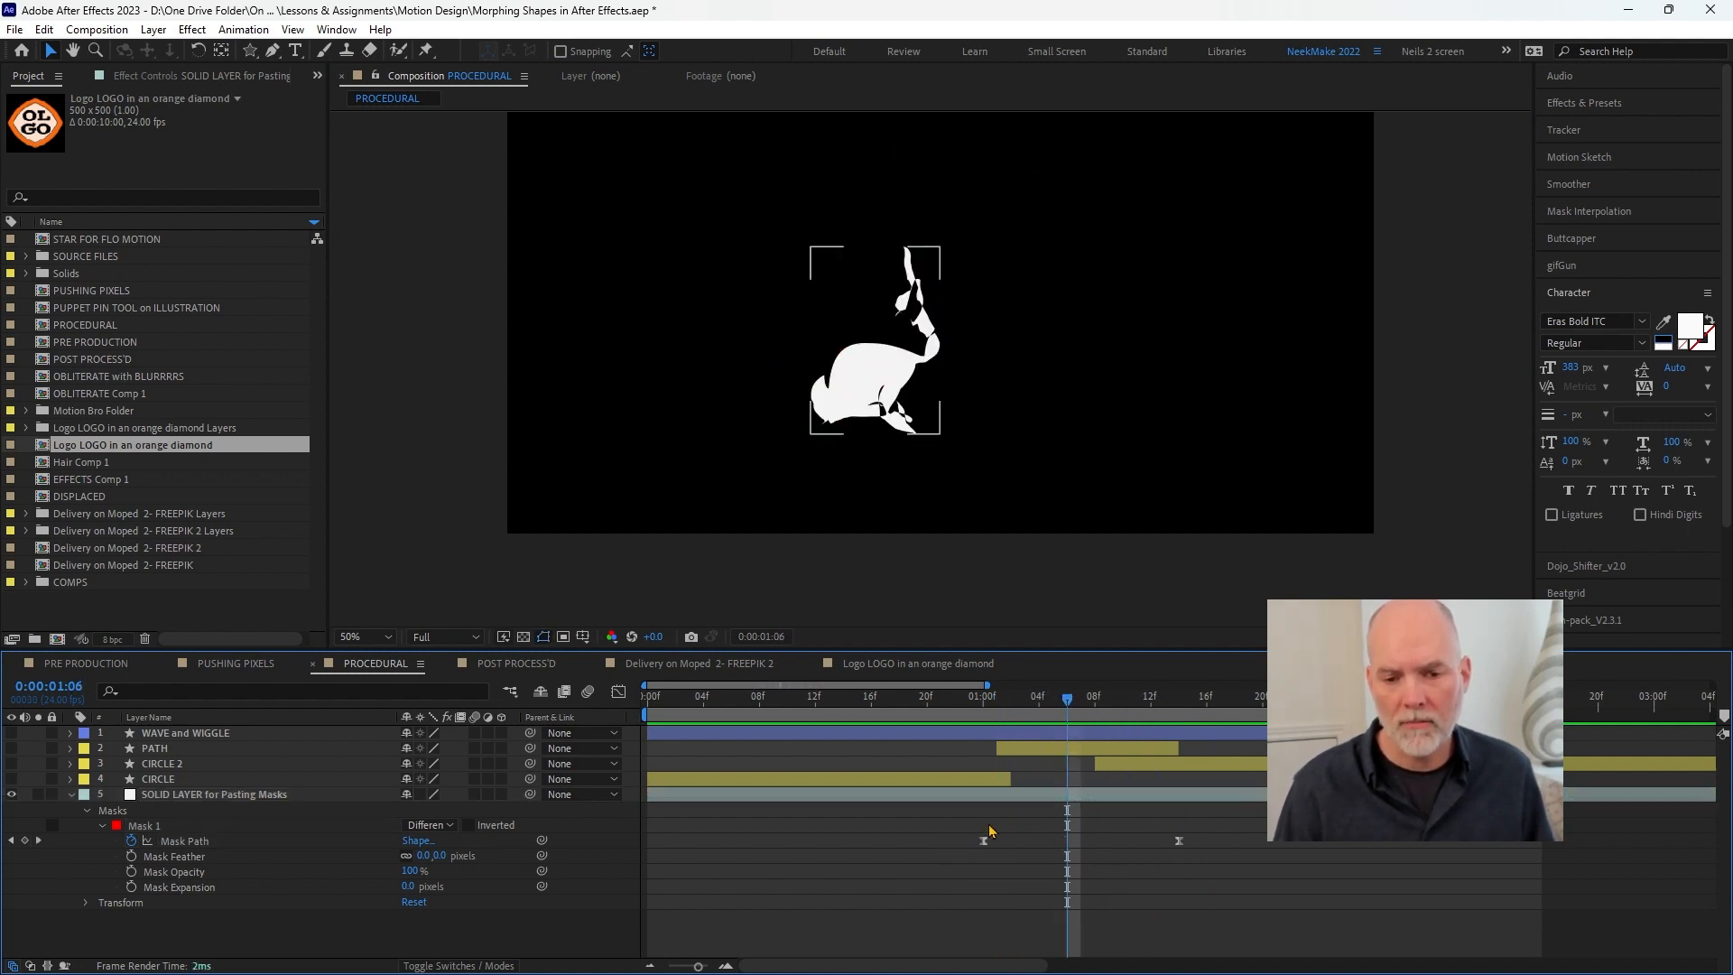
pyautogui.moveTo(966, 822); pyautogui.dragTo(1230, 862)
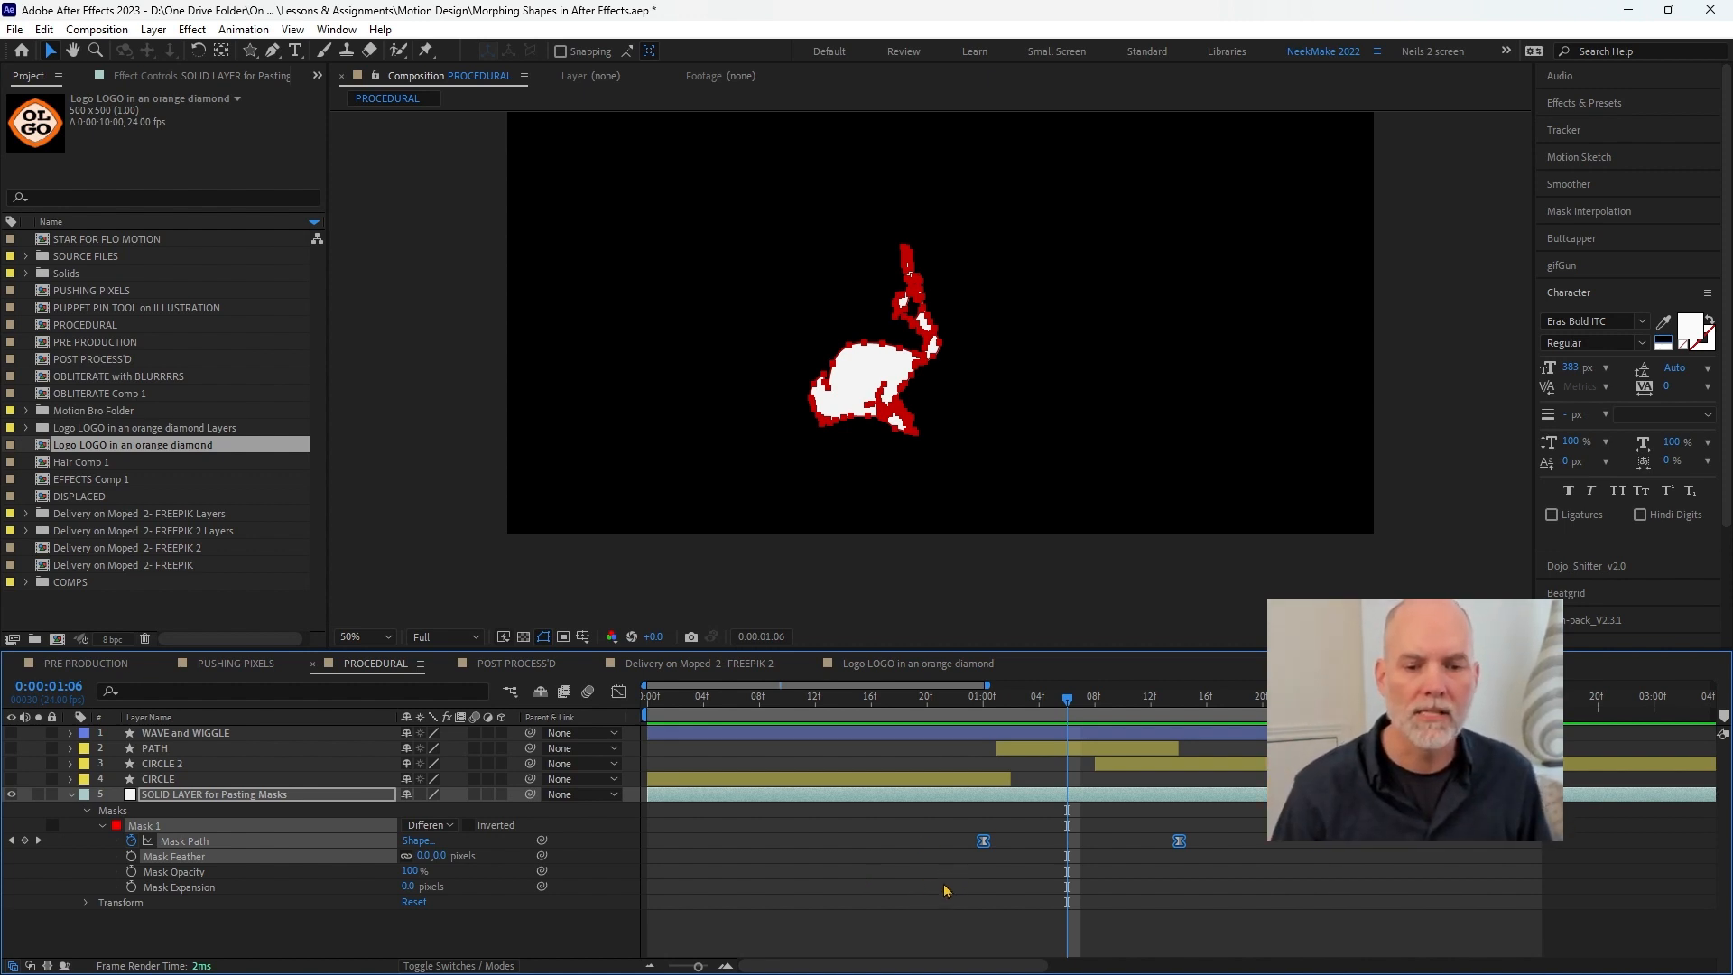
pyautogui.press('space')
pyautogui.press('space')
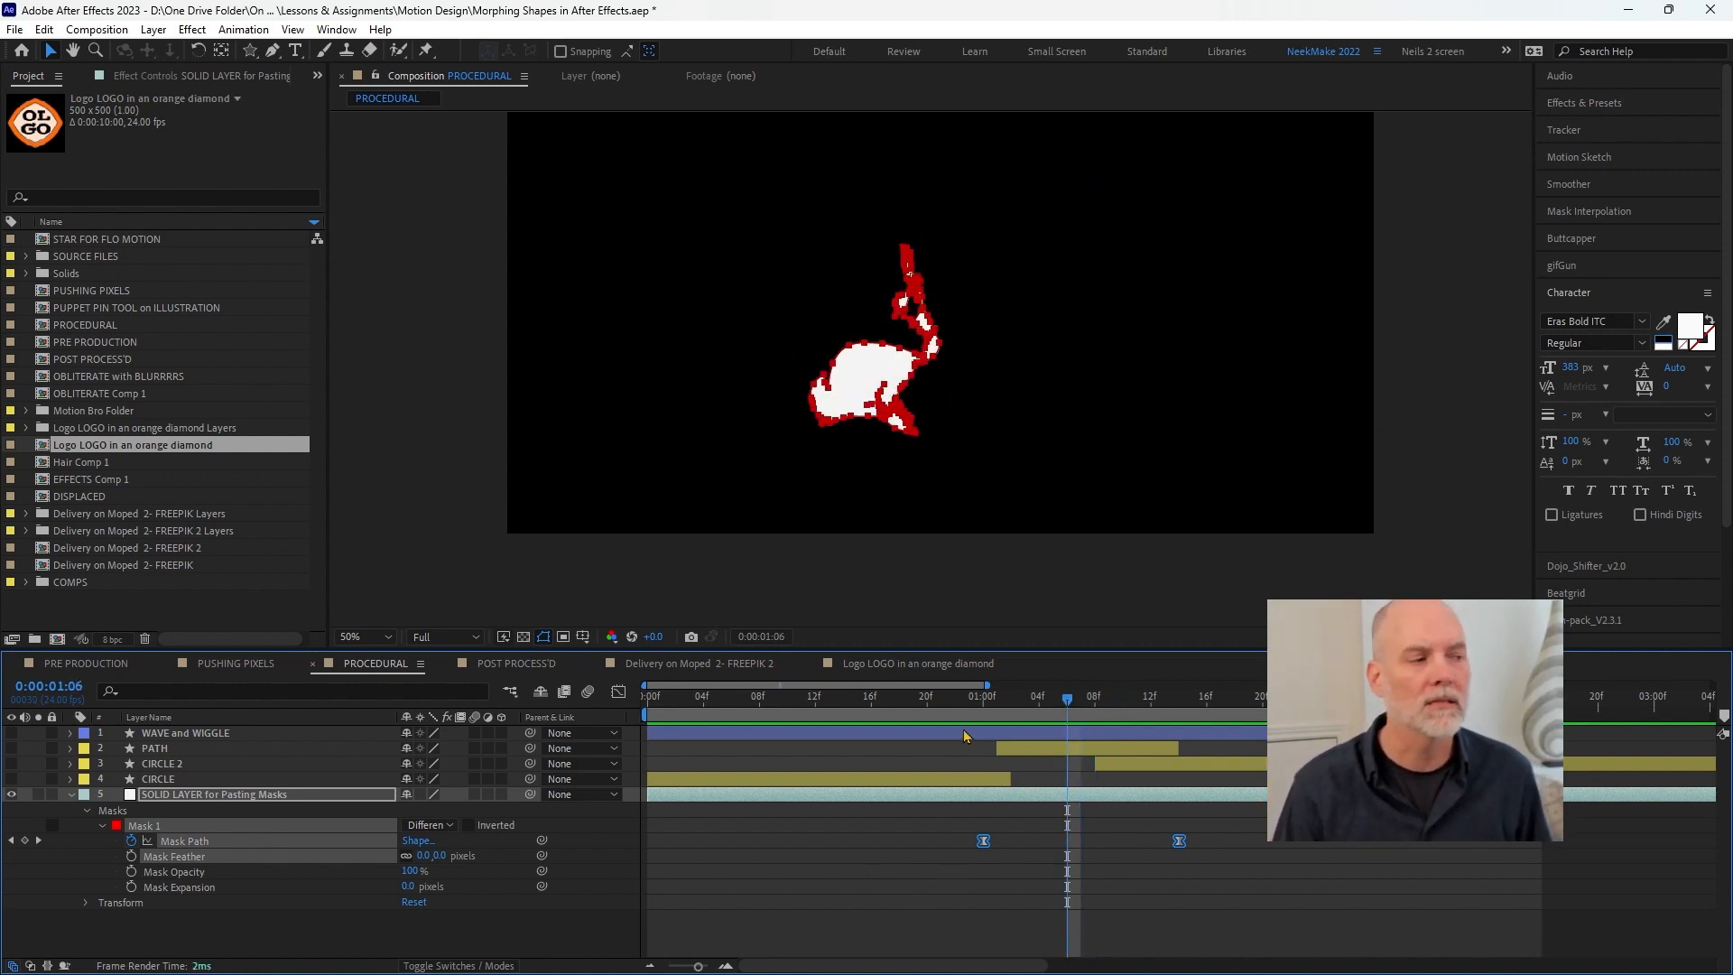
pyautogui.hotkey('alt', 'Tab')
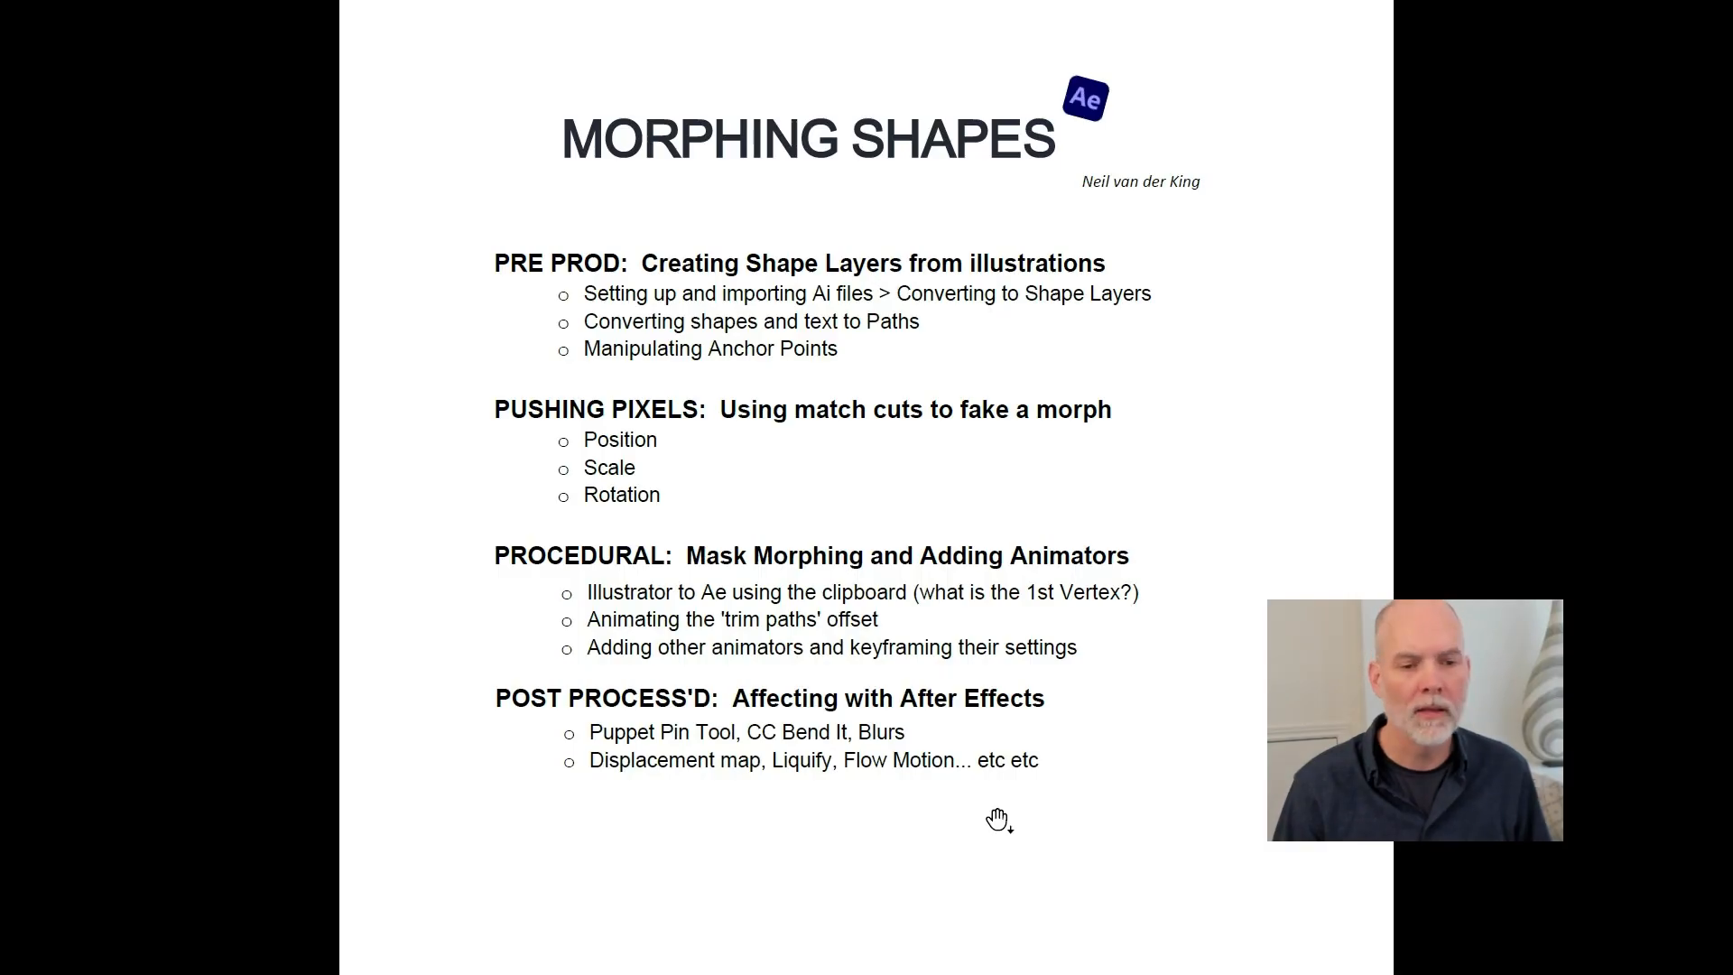
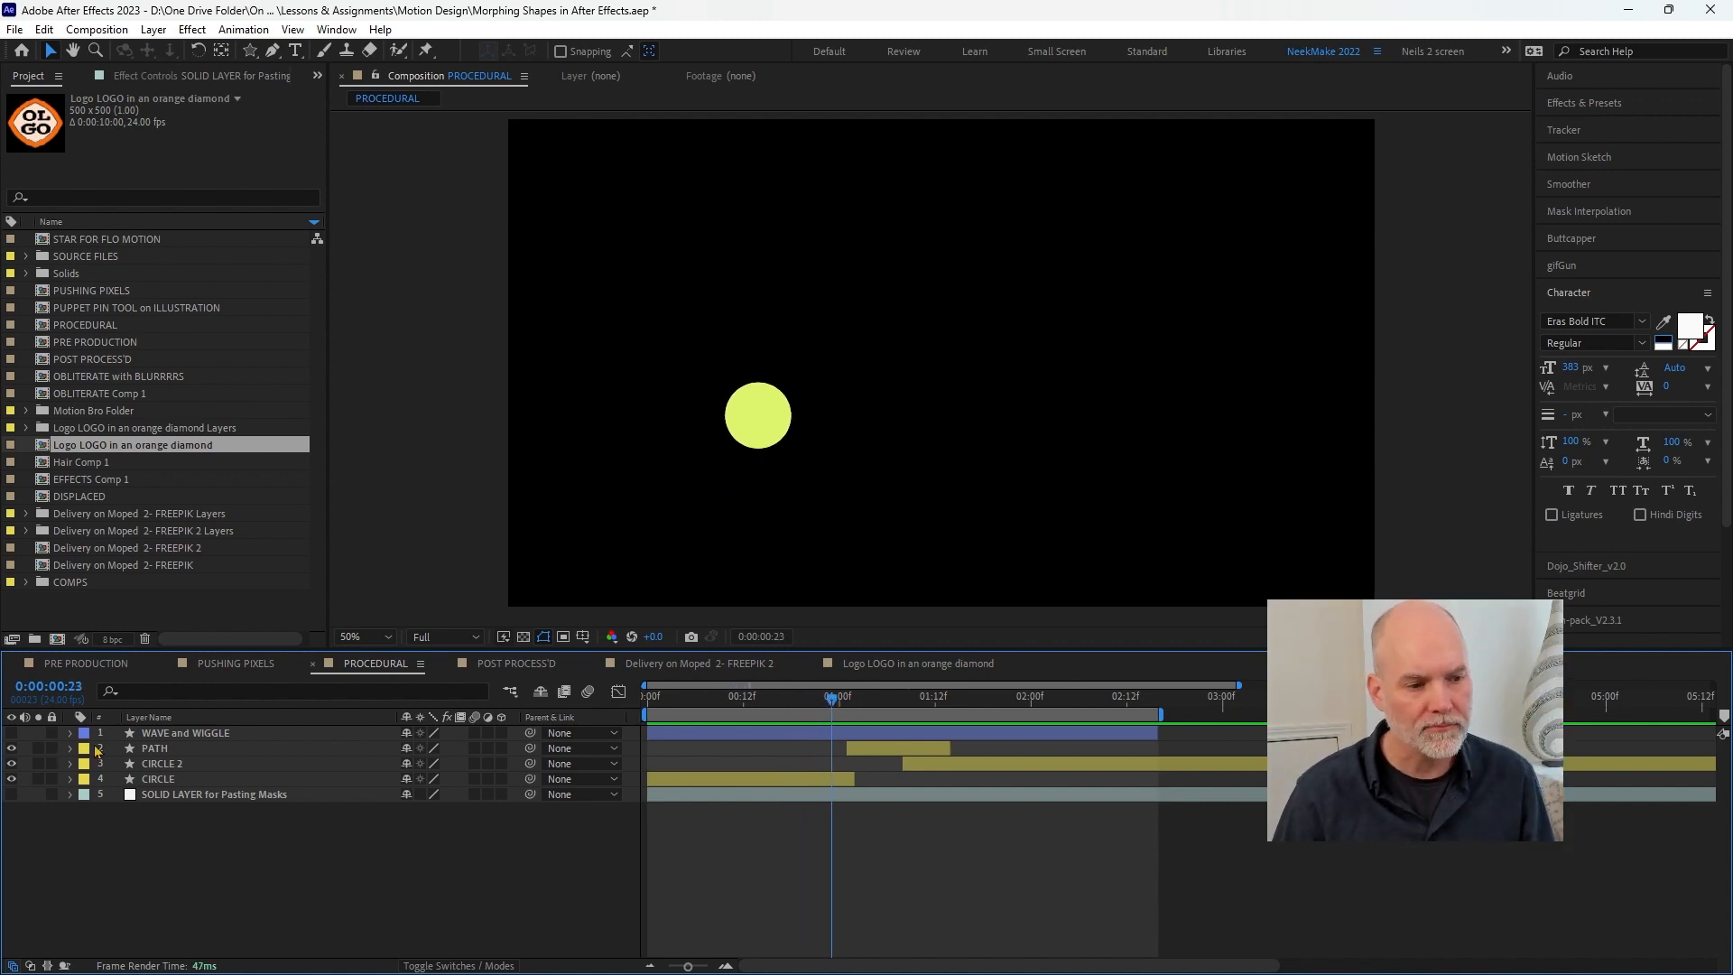
# - Scrub through the PATH layer's animation to 0:00:01:05, and hide the PATH, CIRCLE 2 and CIRCLE layers
pyautogui.click(159, 749)
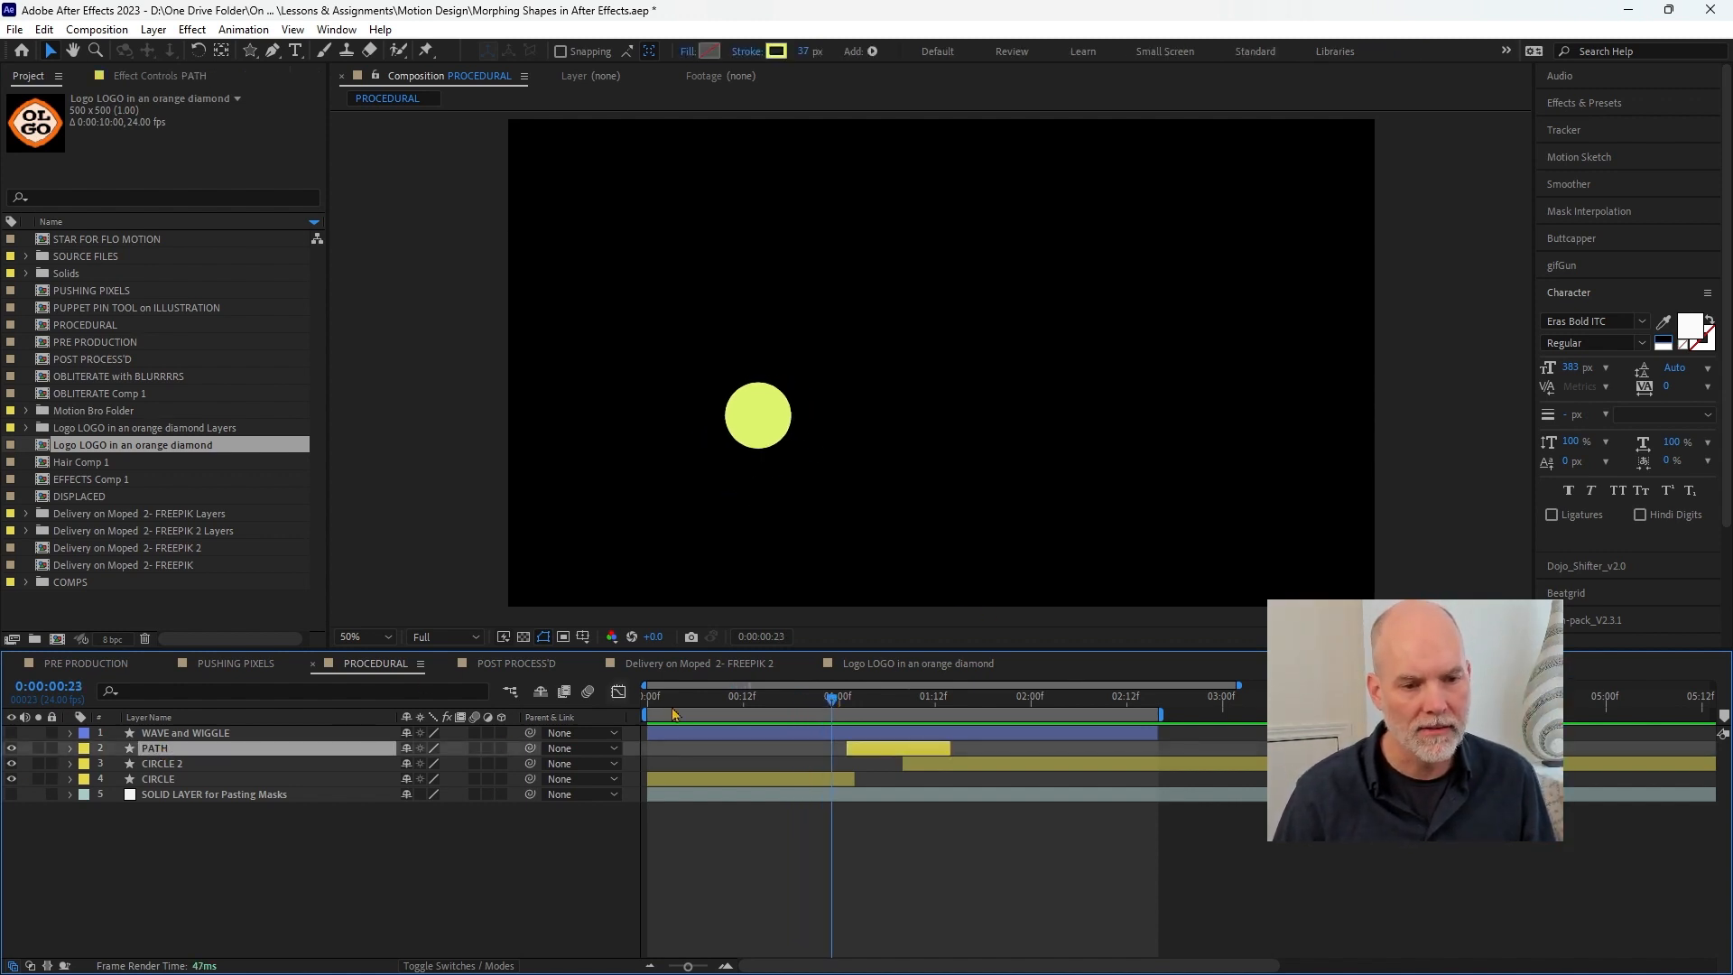
pyautogui.moveTo(843, 707)
pyautogui.mouseDown()
pyautogui.moveTo(974, 709)
pyautogui.moveTo(898, 709)
pyautogui.mouseUp()
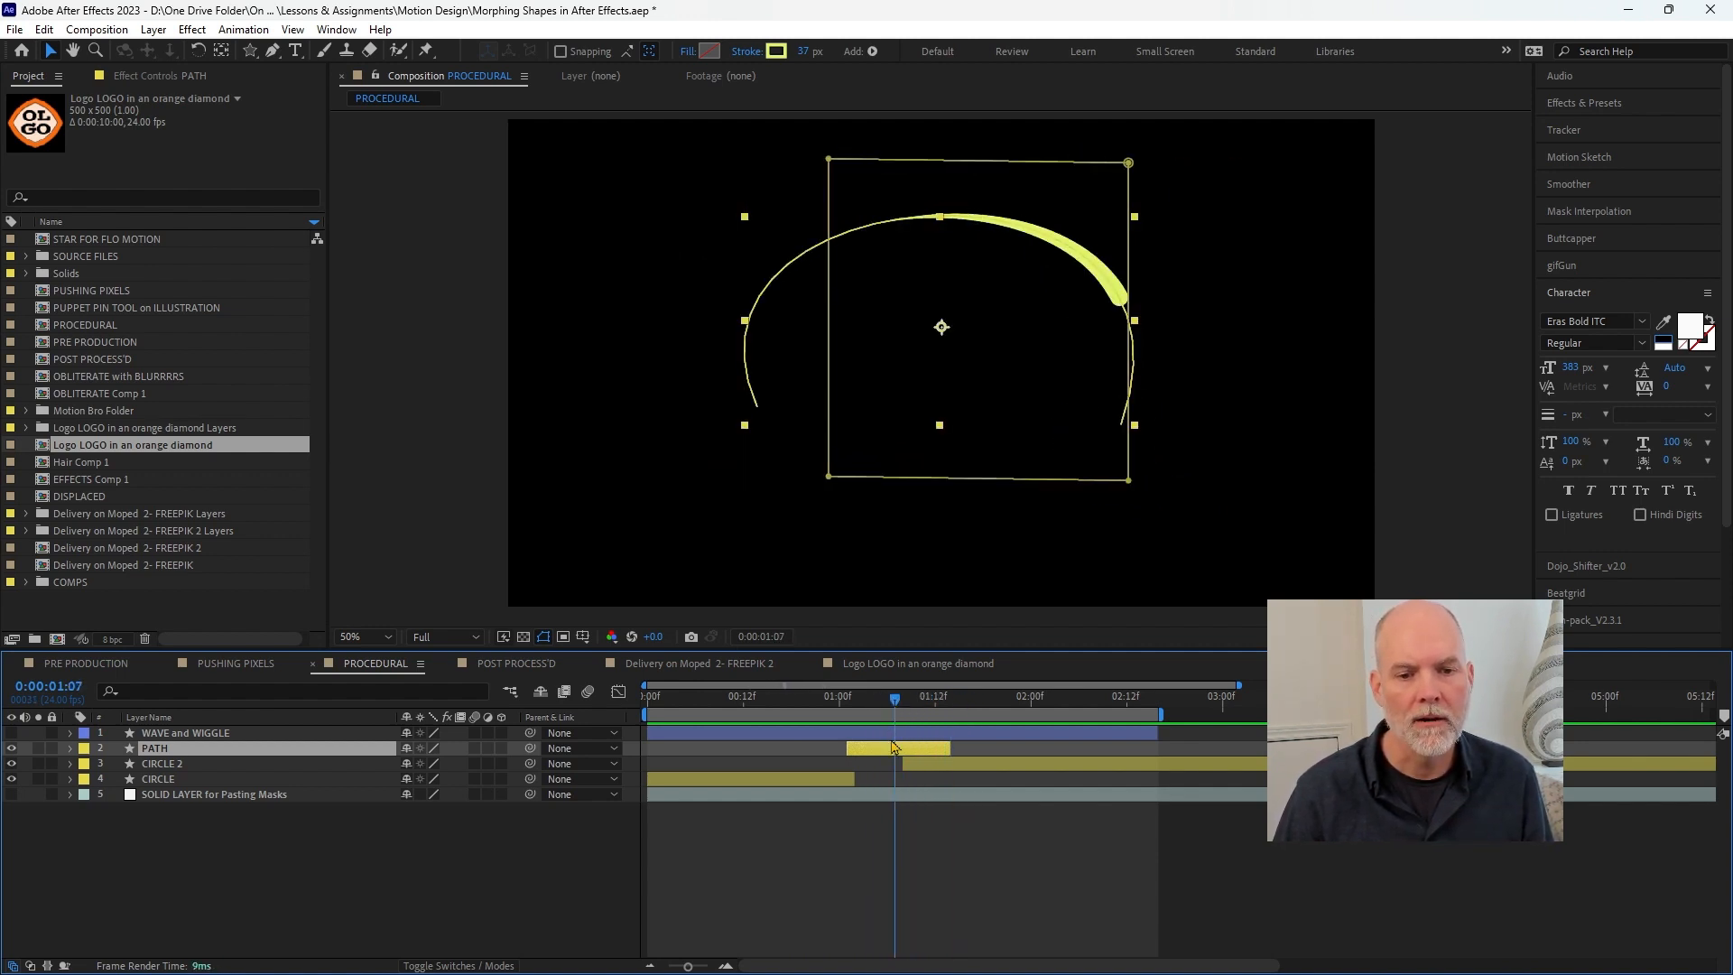
pyautogui.moveTo(898, 711); pyautogui.dragTo(879, 709)
pyautogui.moveTo(13, 763); pyautogui.dragTo(13, 779)
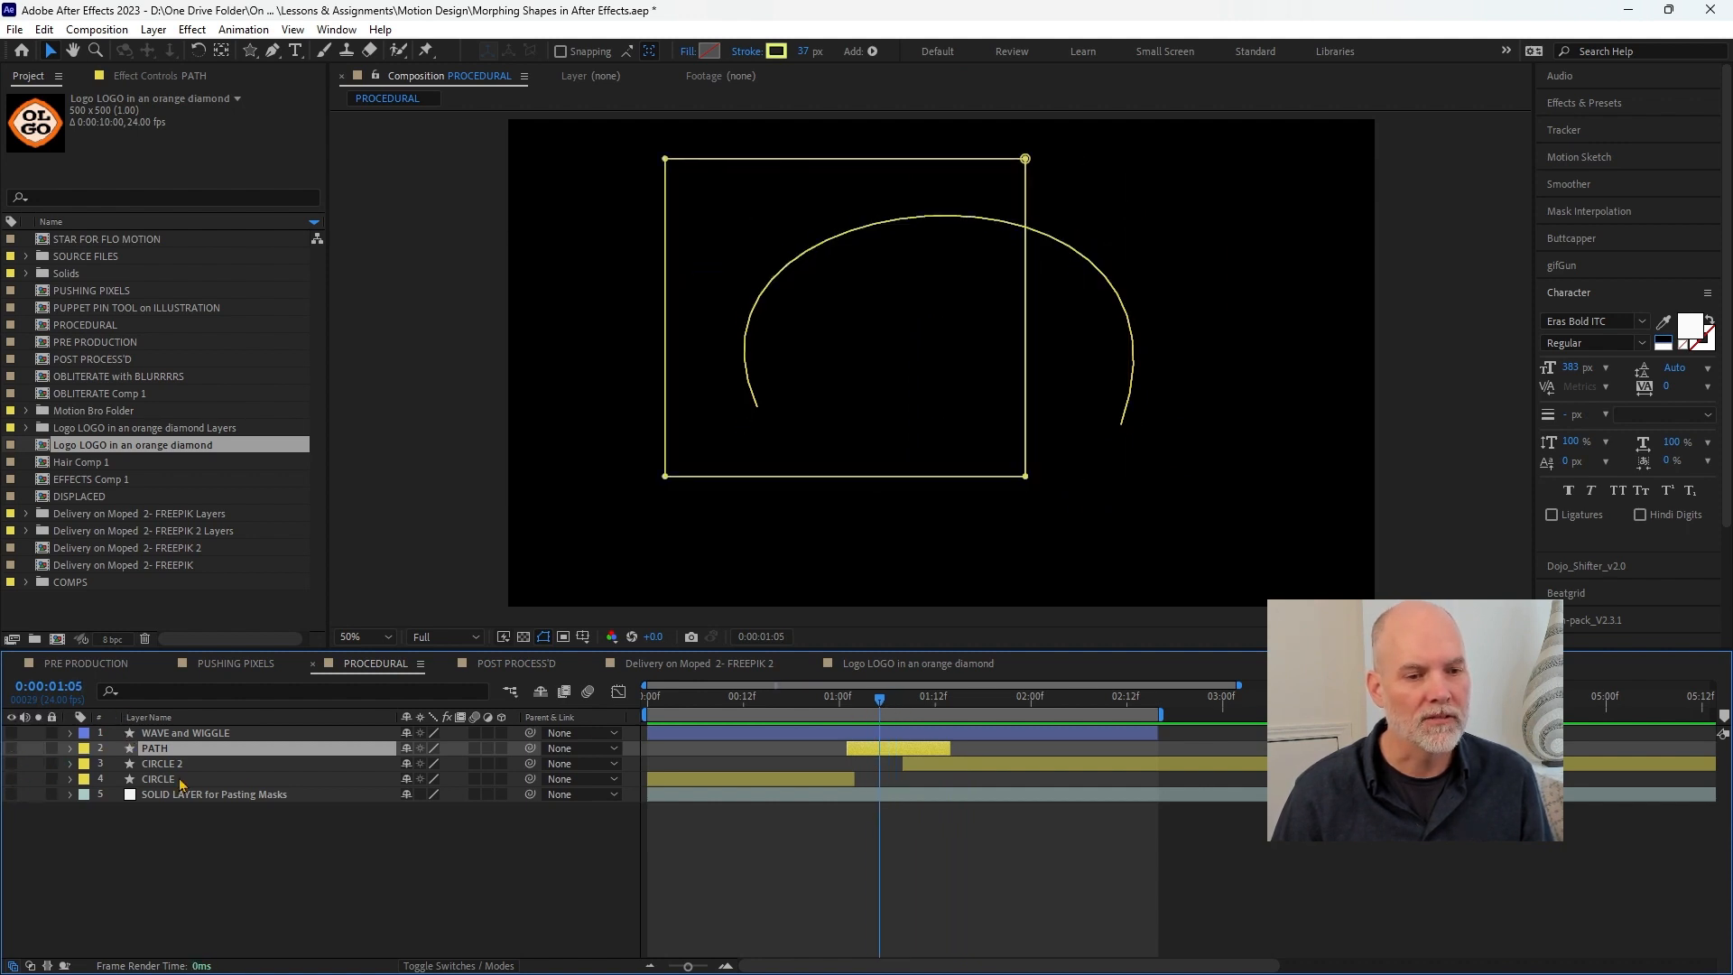
# - With no layer selected, draw an open six-point wave across the composition on a new shape layer with the Pen tool
pyautogui.click(285, 842)
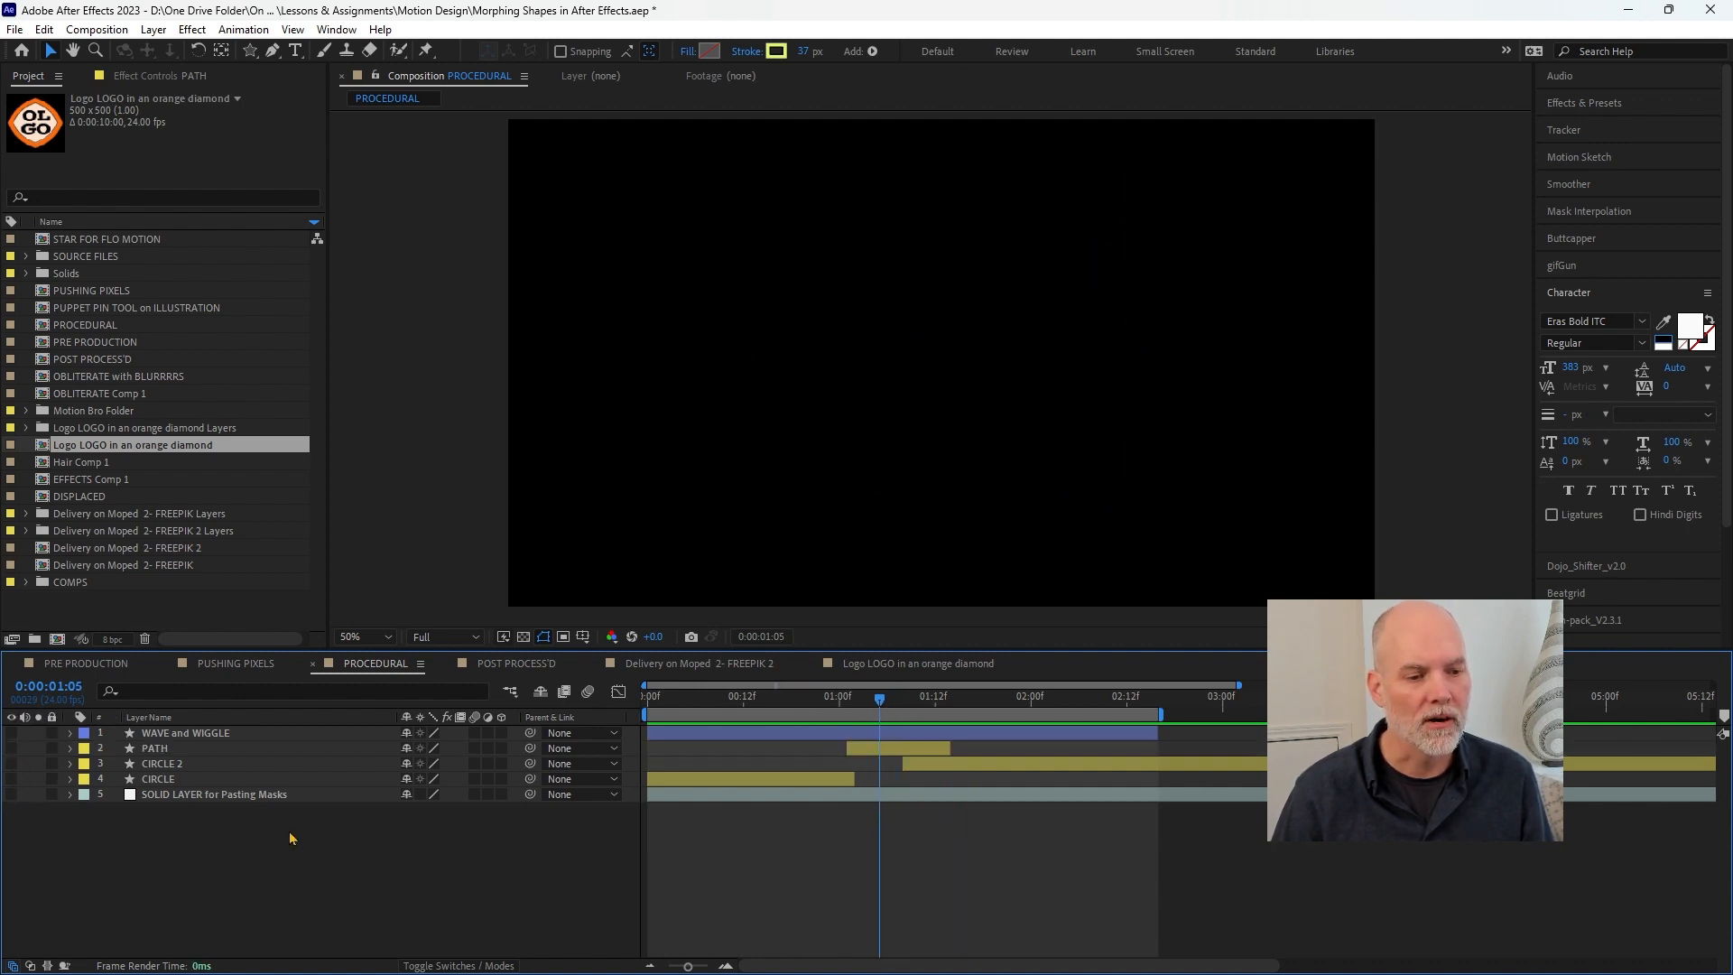
pyautogui.click(273, 50)
pyautogui.moveTo(640, 371); pyautogui.dragTo(690, 221)
pyautogui.moveTo(852, 355); pyautogui.dragTo(882, 455)
pyautogui.moveTo(982, 504); pyautogui.dragTo(1087, 207)
pyautogui.moveTo(1177, 215); pyautogui.dragTo(1252, 498)
pyautogui.moveTo(1316, 414); pyautogui.dragTo(1380, 138)
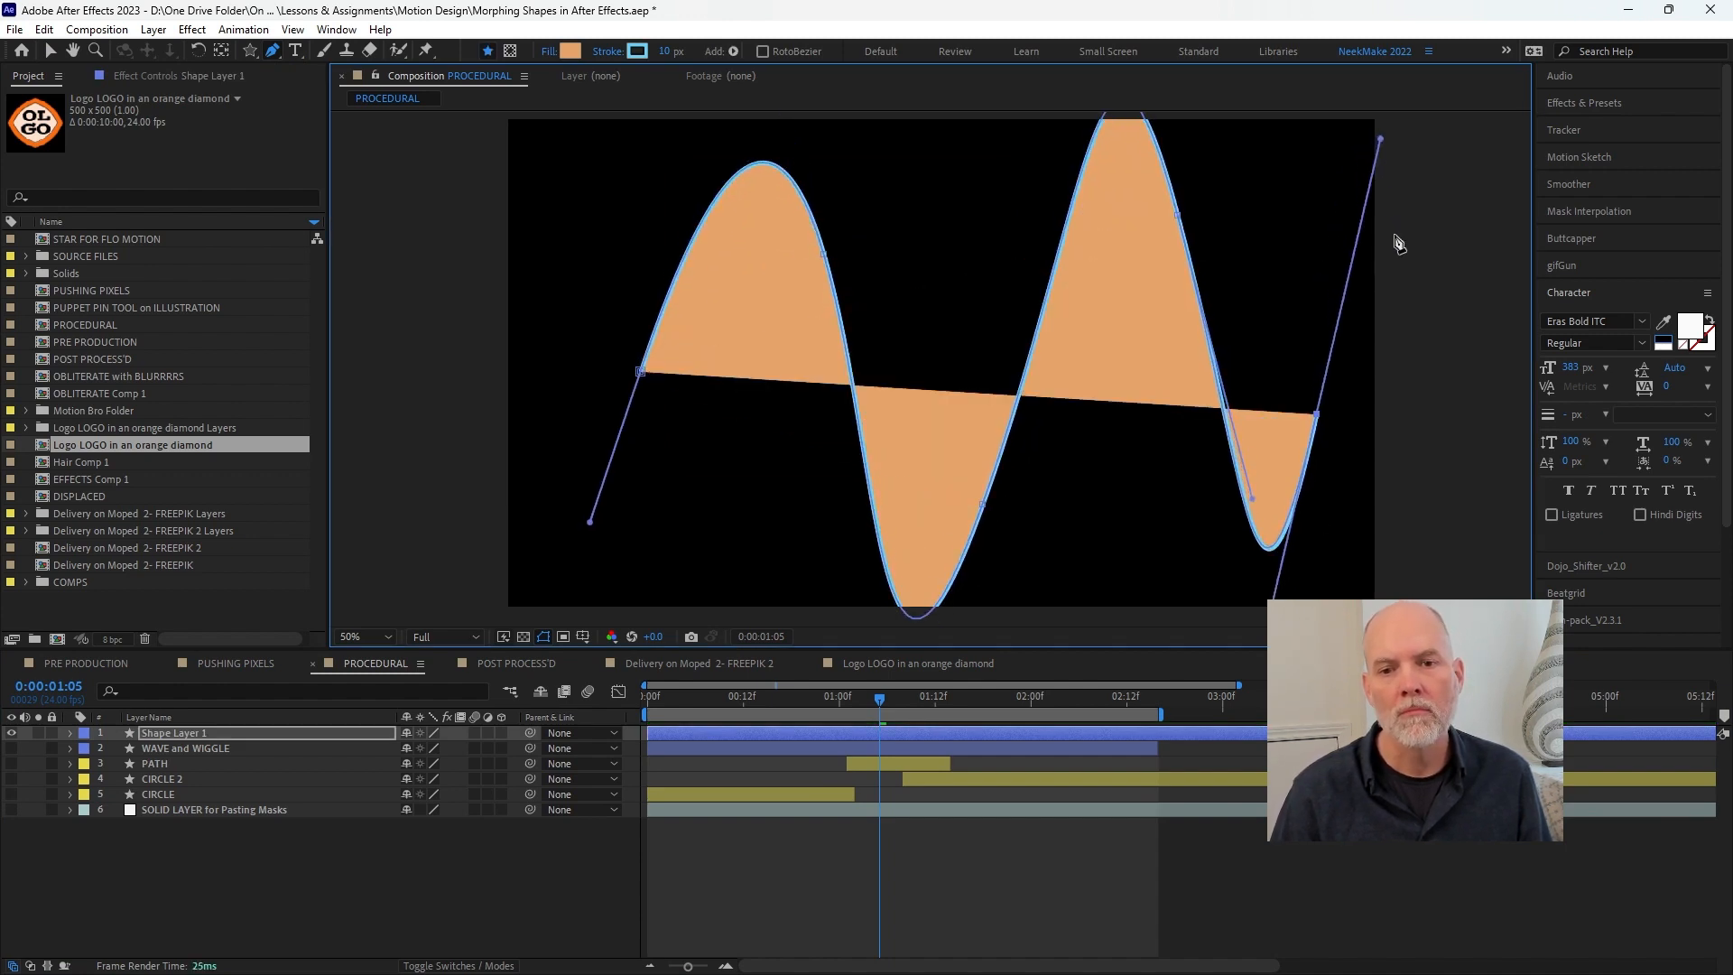
pyautogui.moveTo(1441, 327); pyautogui.dragTo(1496, 495)
# - Start the work area at 0:00:01:05, and reshape the wave by moving its first point off-frame and its second point outward
pyautogui.press('b')
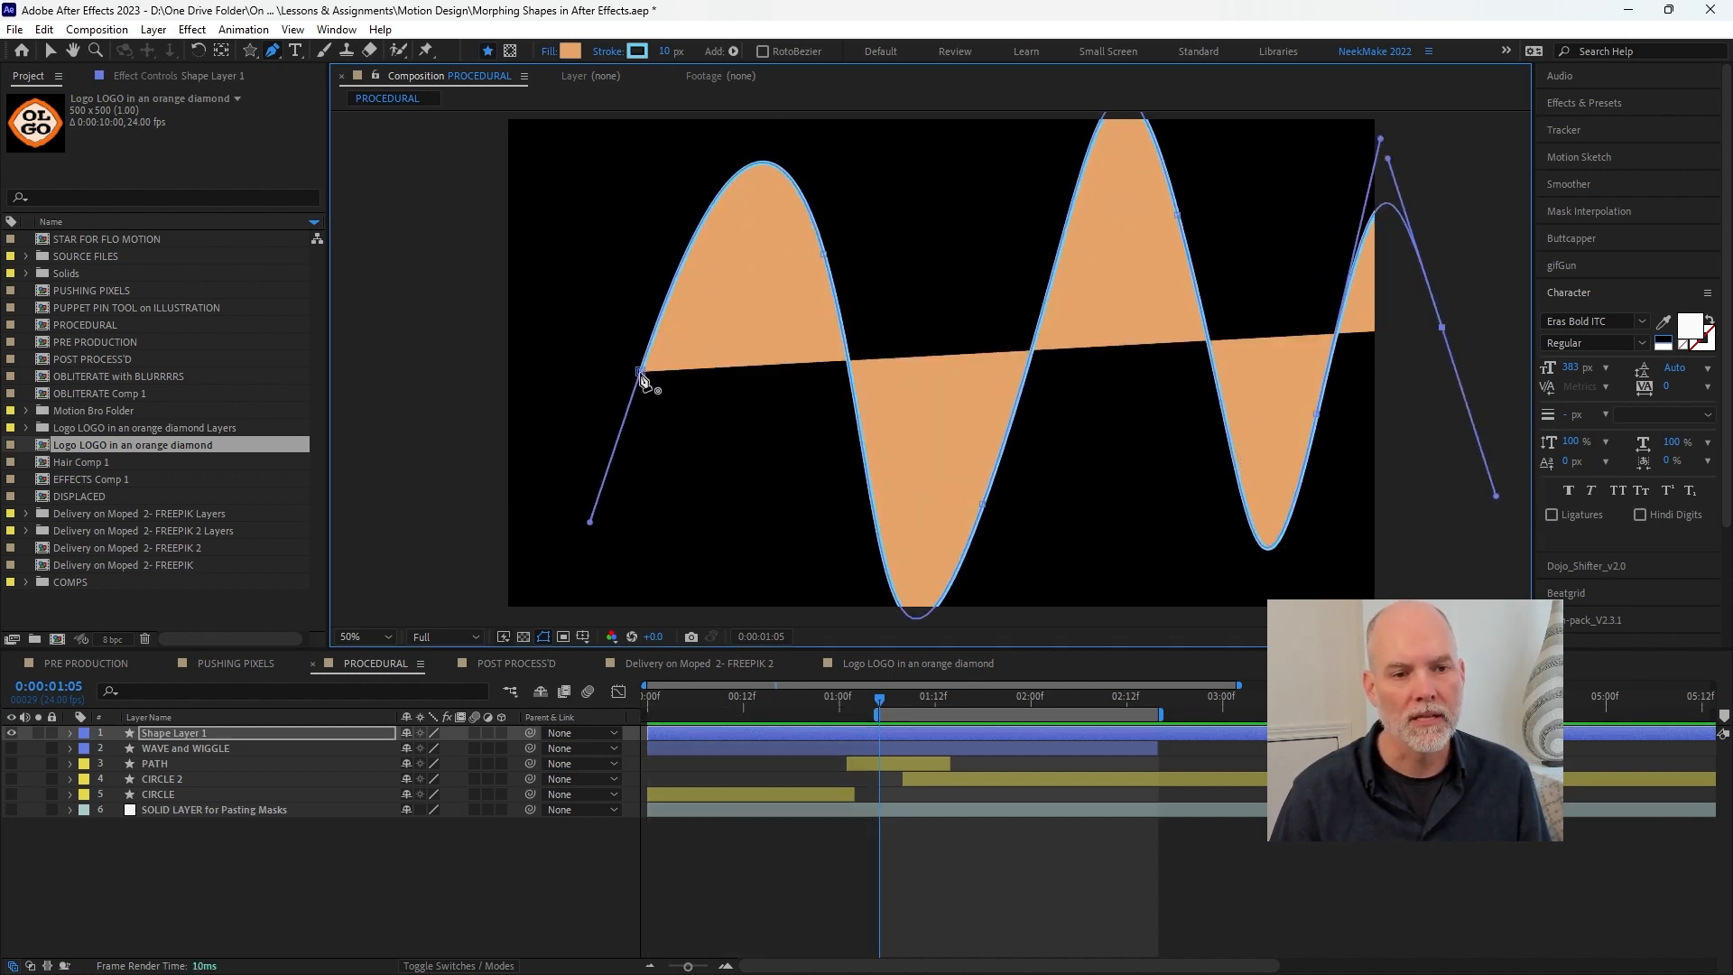
pyautogui.press('v')
pyautogui.moveTo(640, 372); pyautogui.dragTo(454, 444)
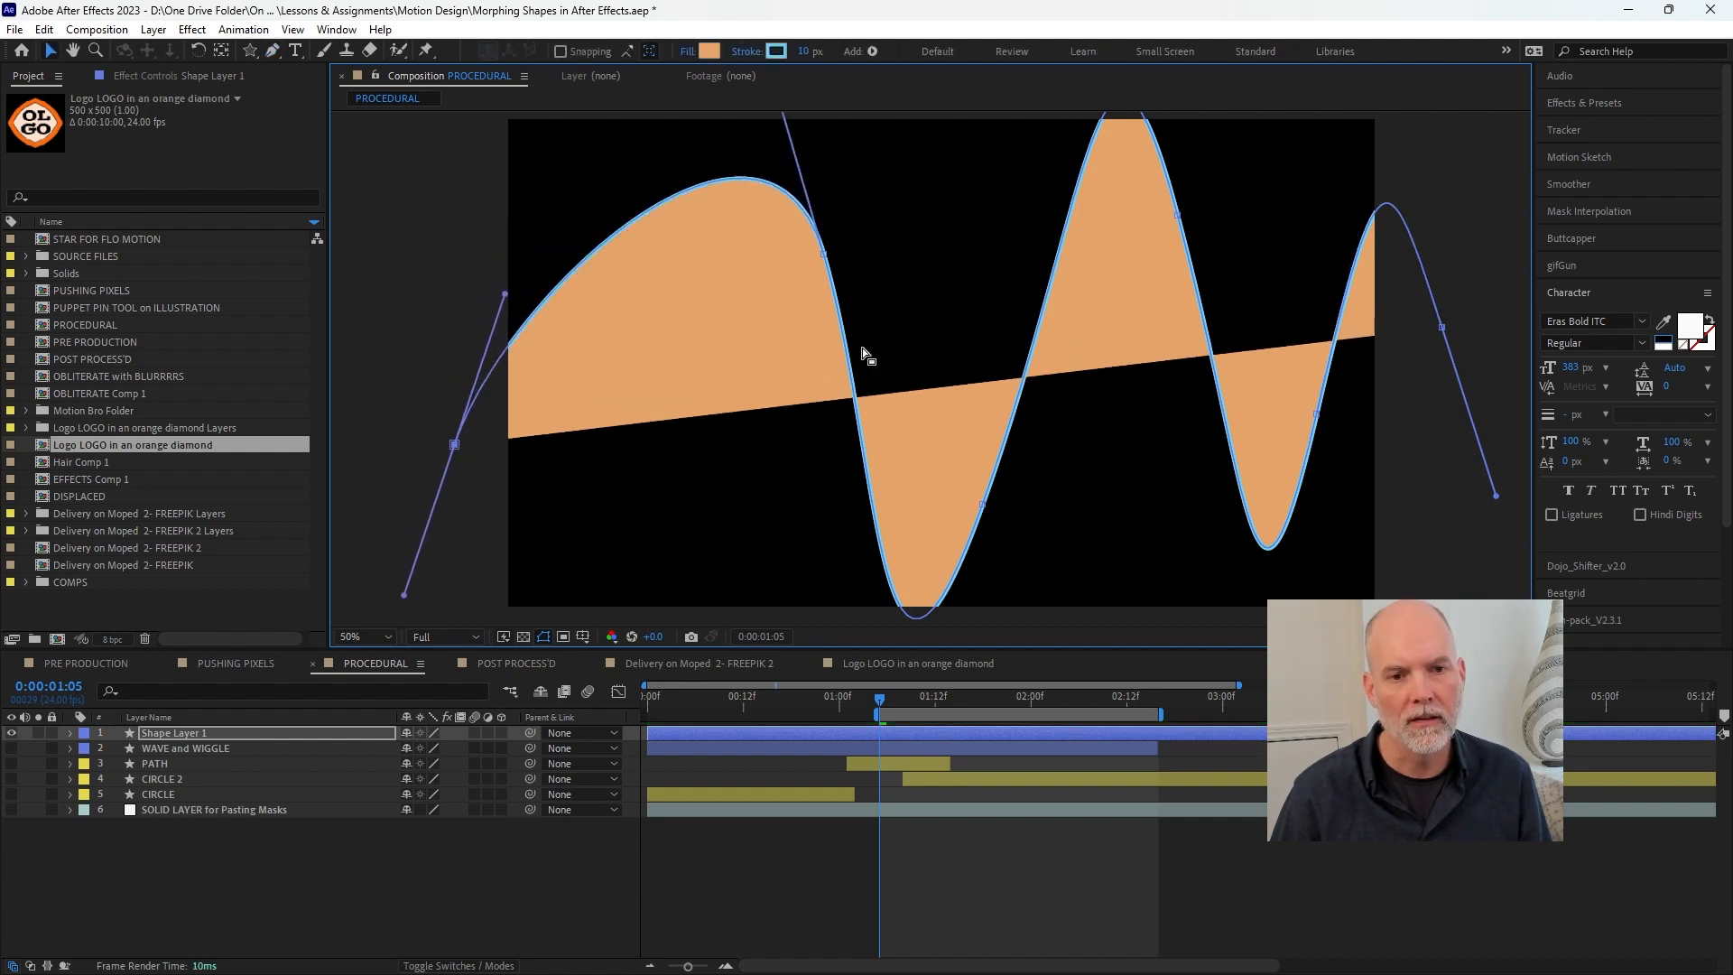
pyautogui.moveTo(824, 255); pyautogui.dragTo(772, 221)
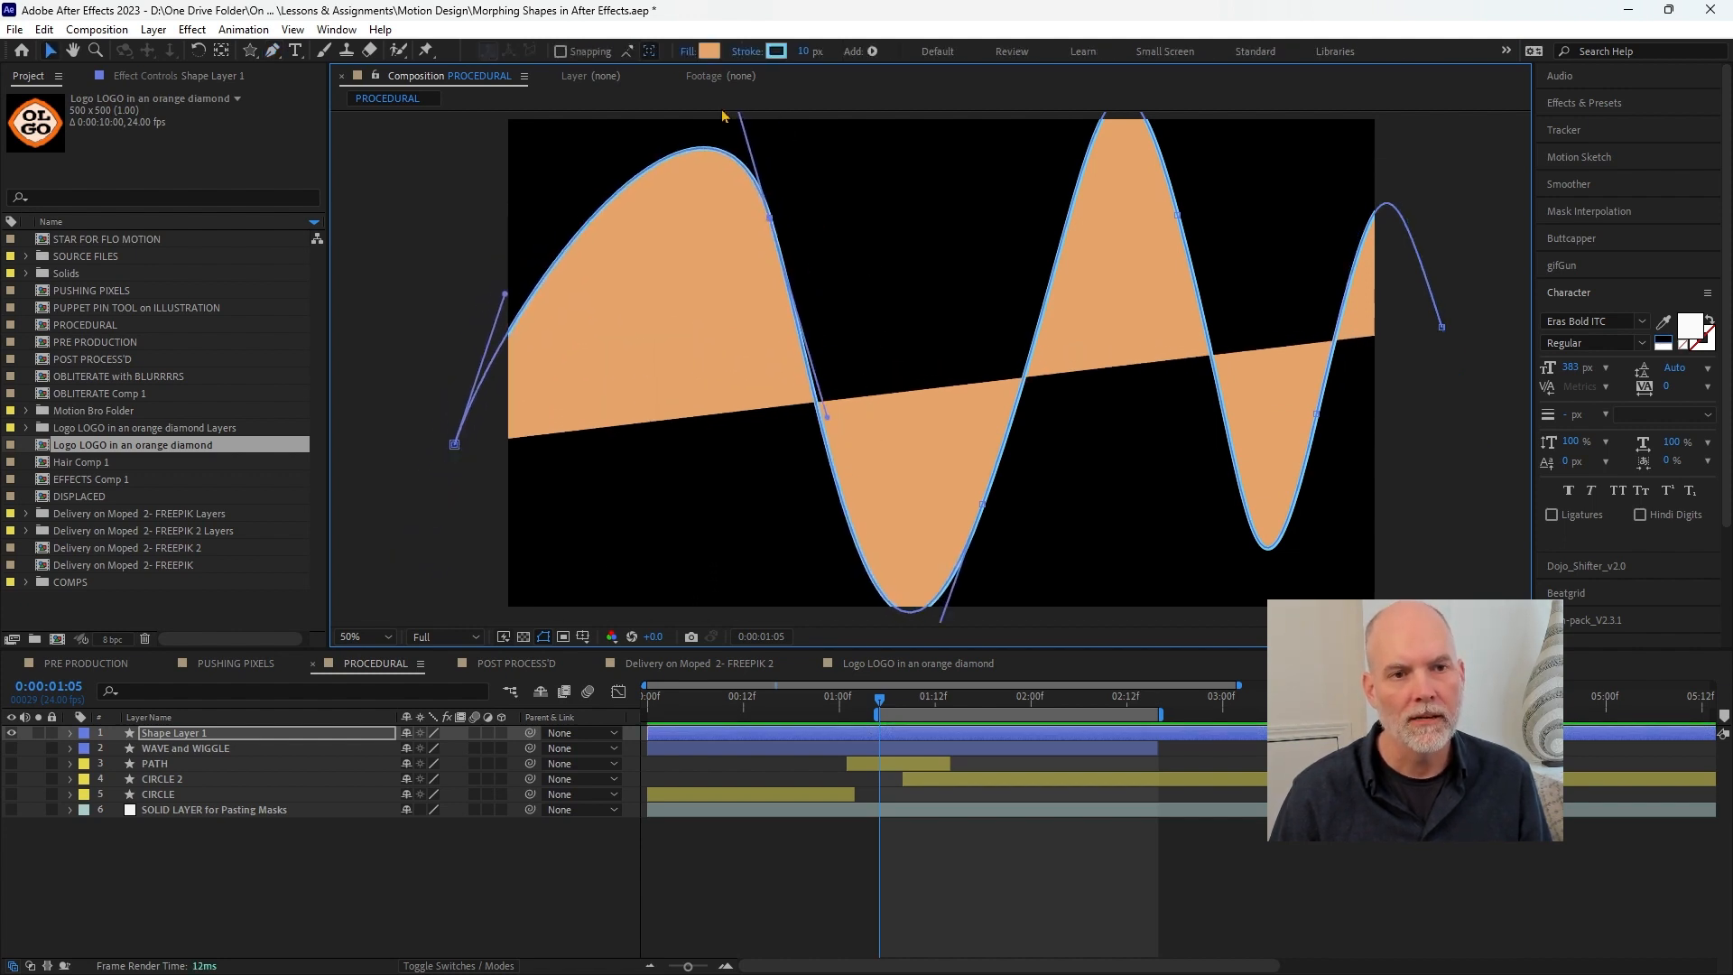
# - Set the wave's fill to None and its stroke width to 51 px
pyautogui.click(688, 53)
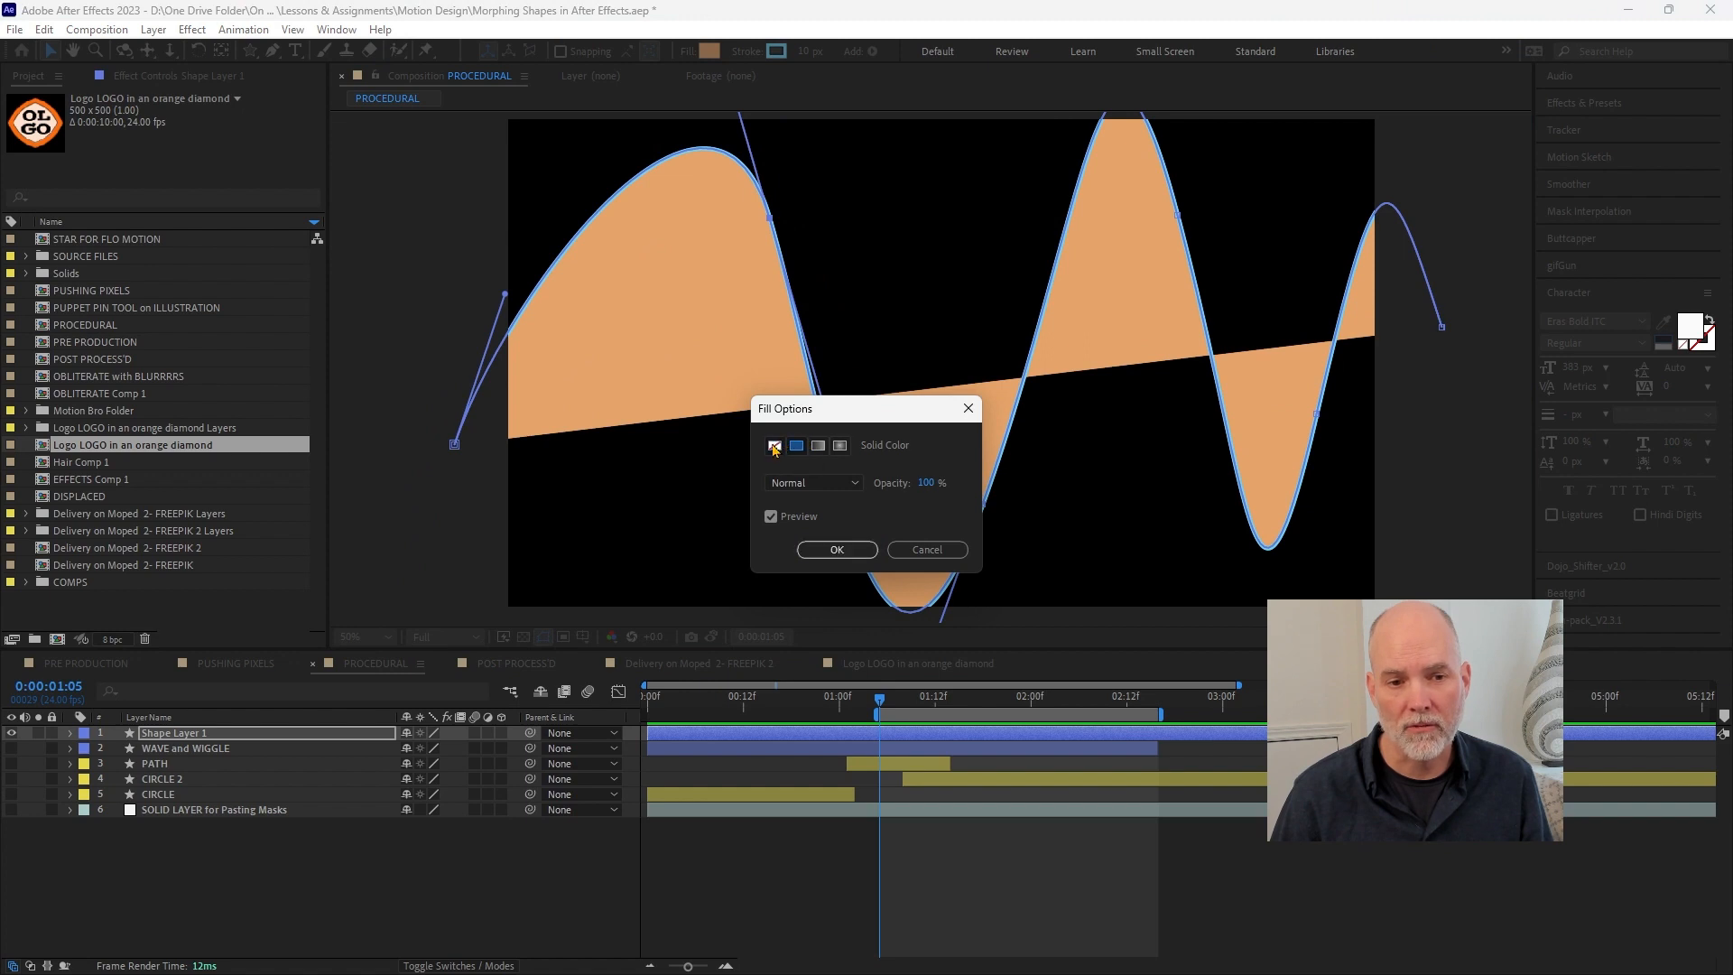
pyautogui.click(774, 445)
pyautogui.click(839, 550)
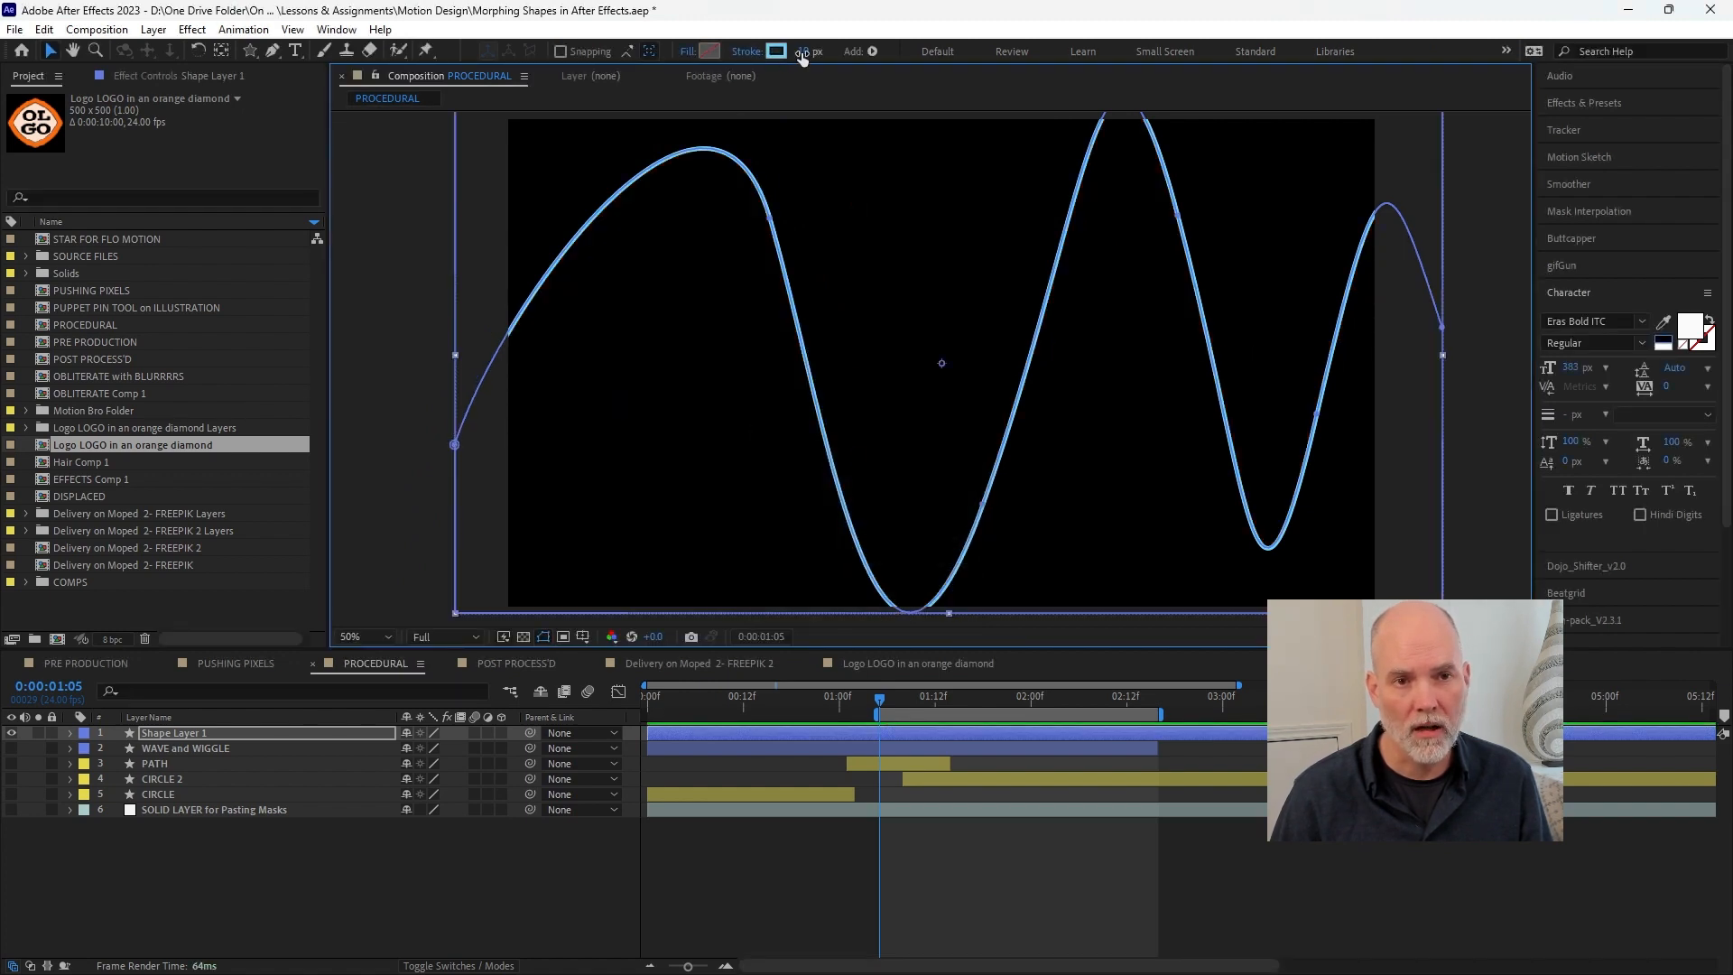
pyautogui.moveTo(801, 52); pyautogui.dragTo(849, 52)
pyautogui.press(',')
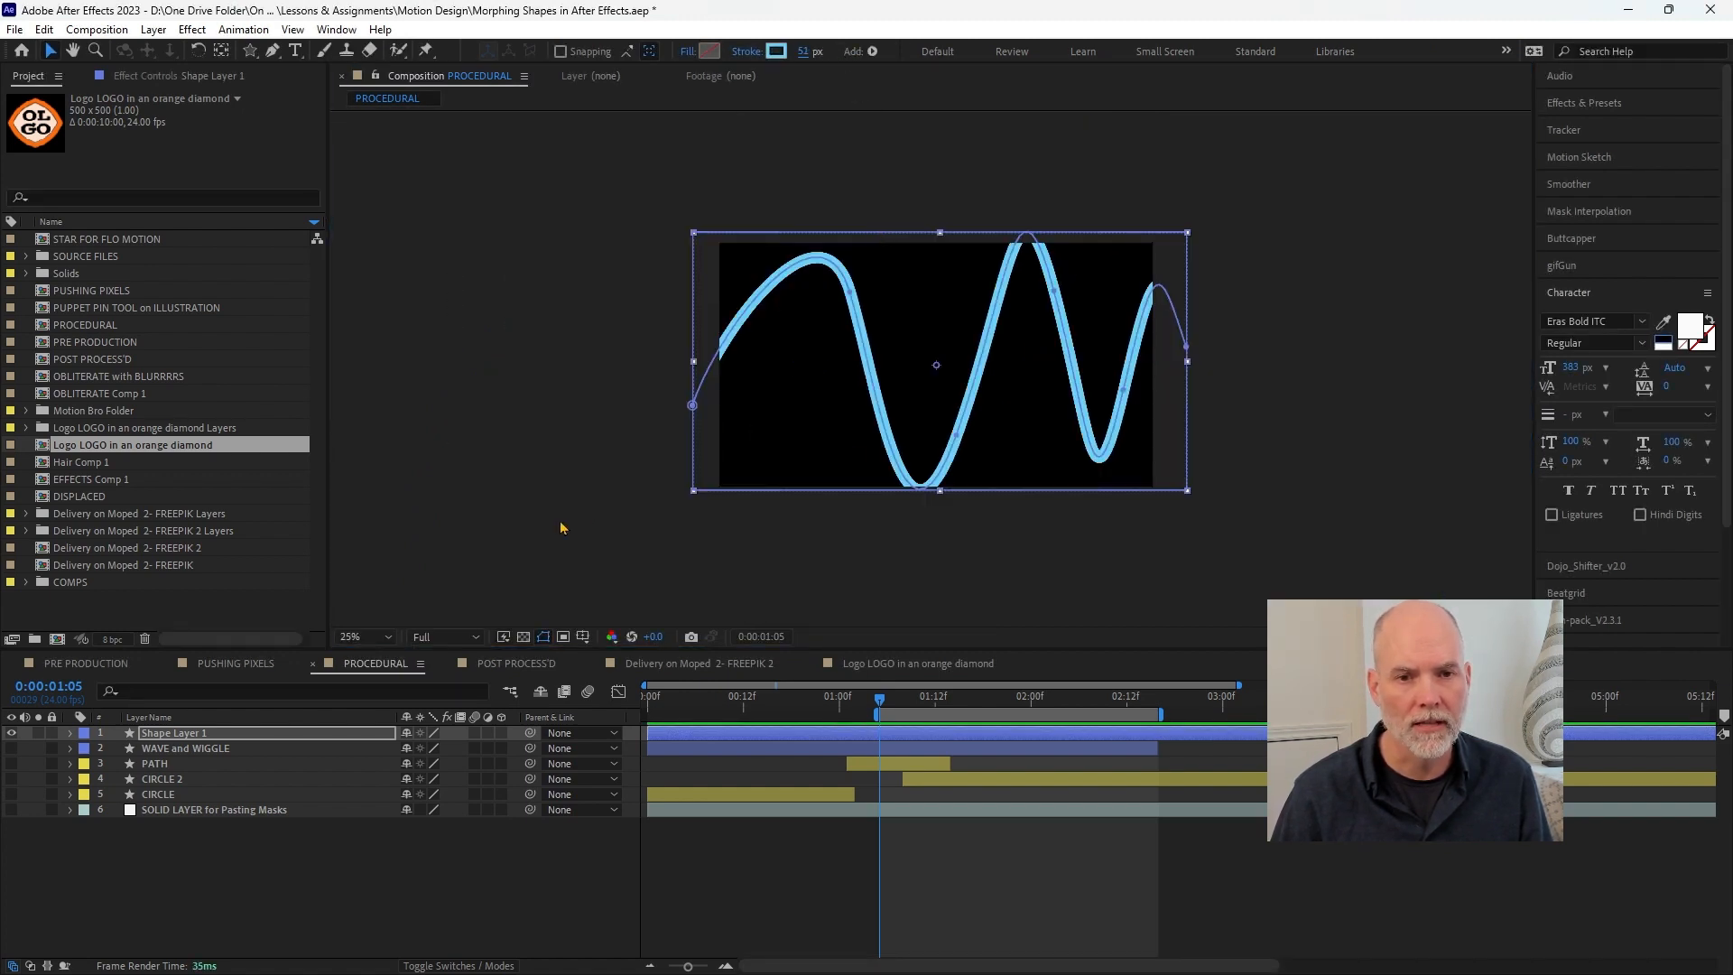
# - Expand the contents of Shape Layer 1 down to Stroke 1 and add Trim Paths to Shape 1
pyautogui.click(70, 733)
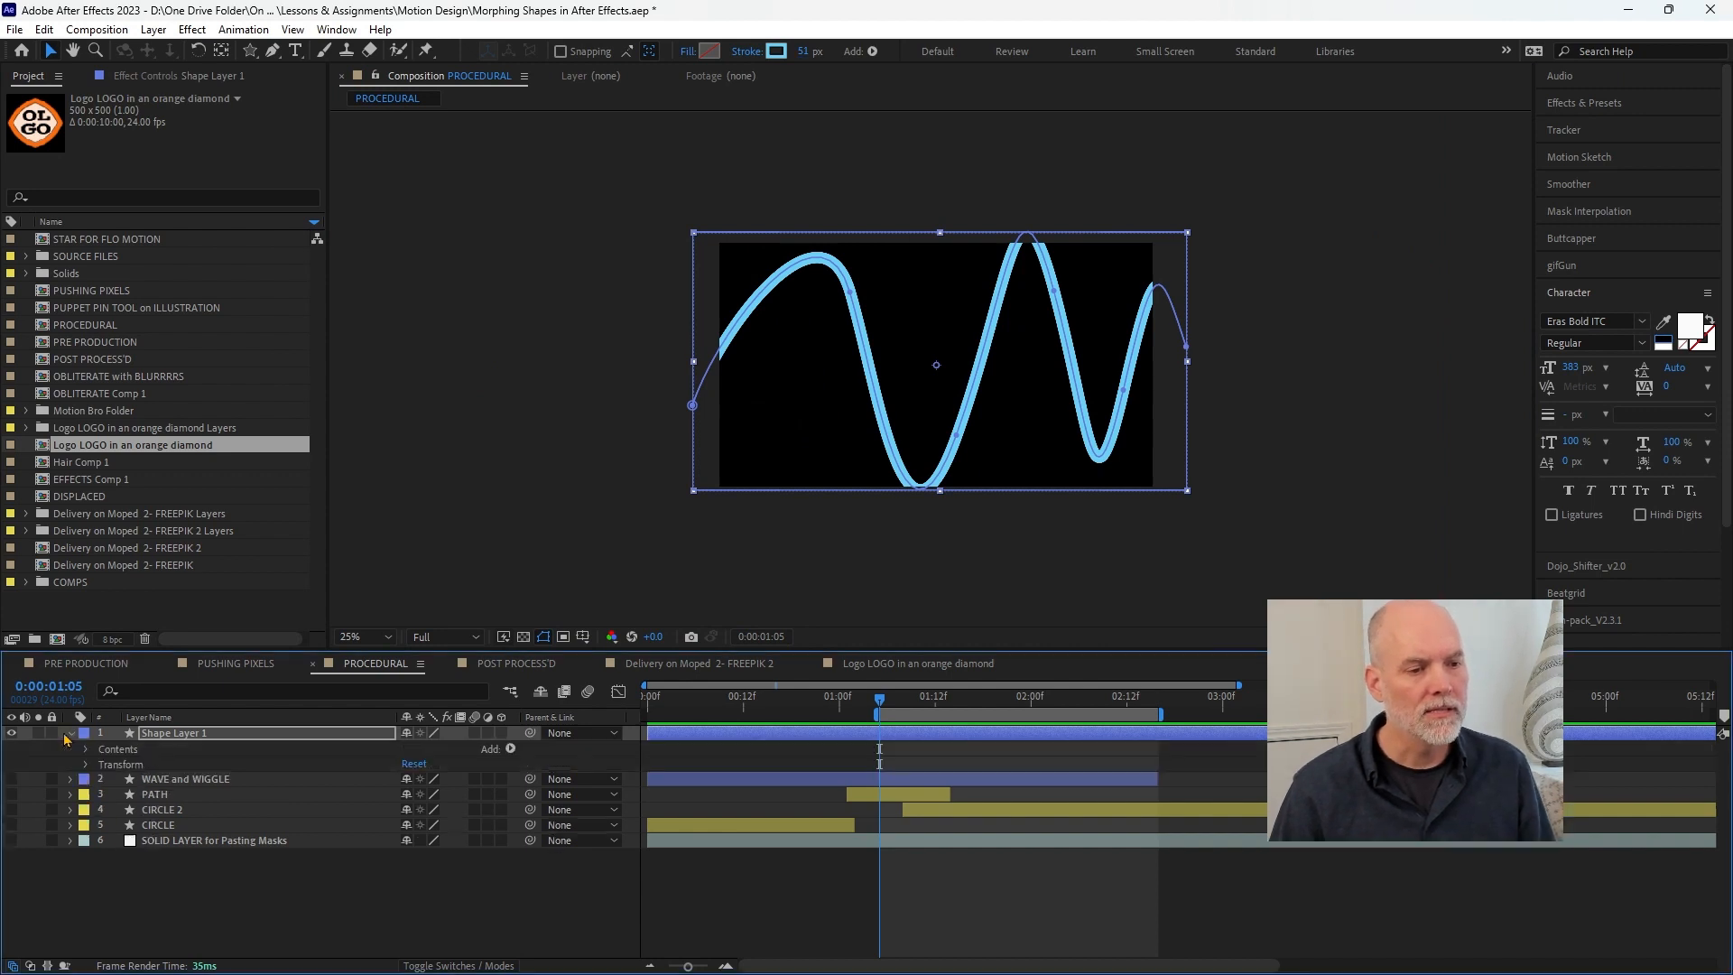
pyautogui.click(86, 749)
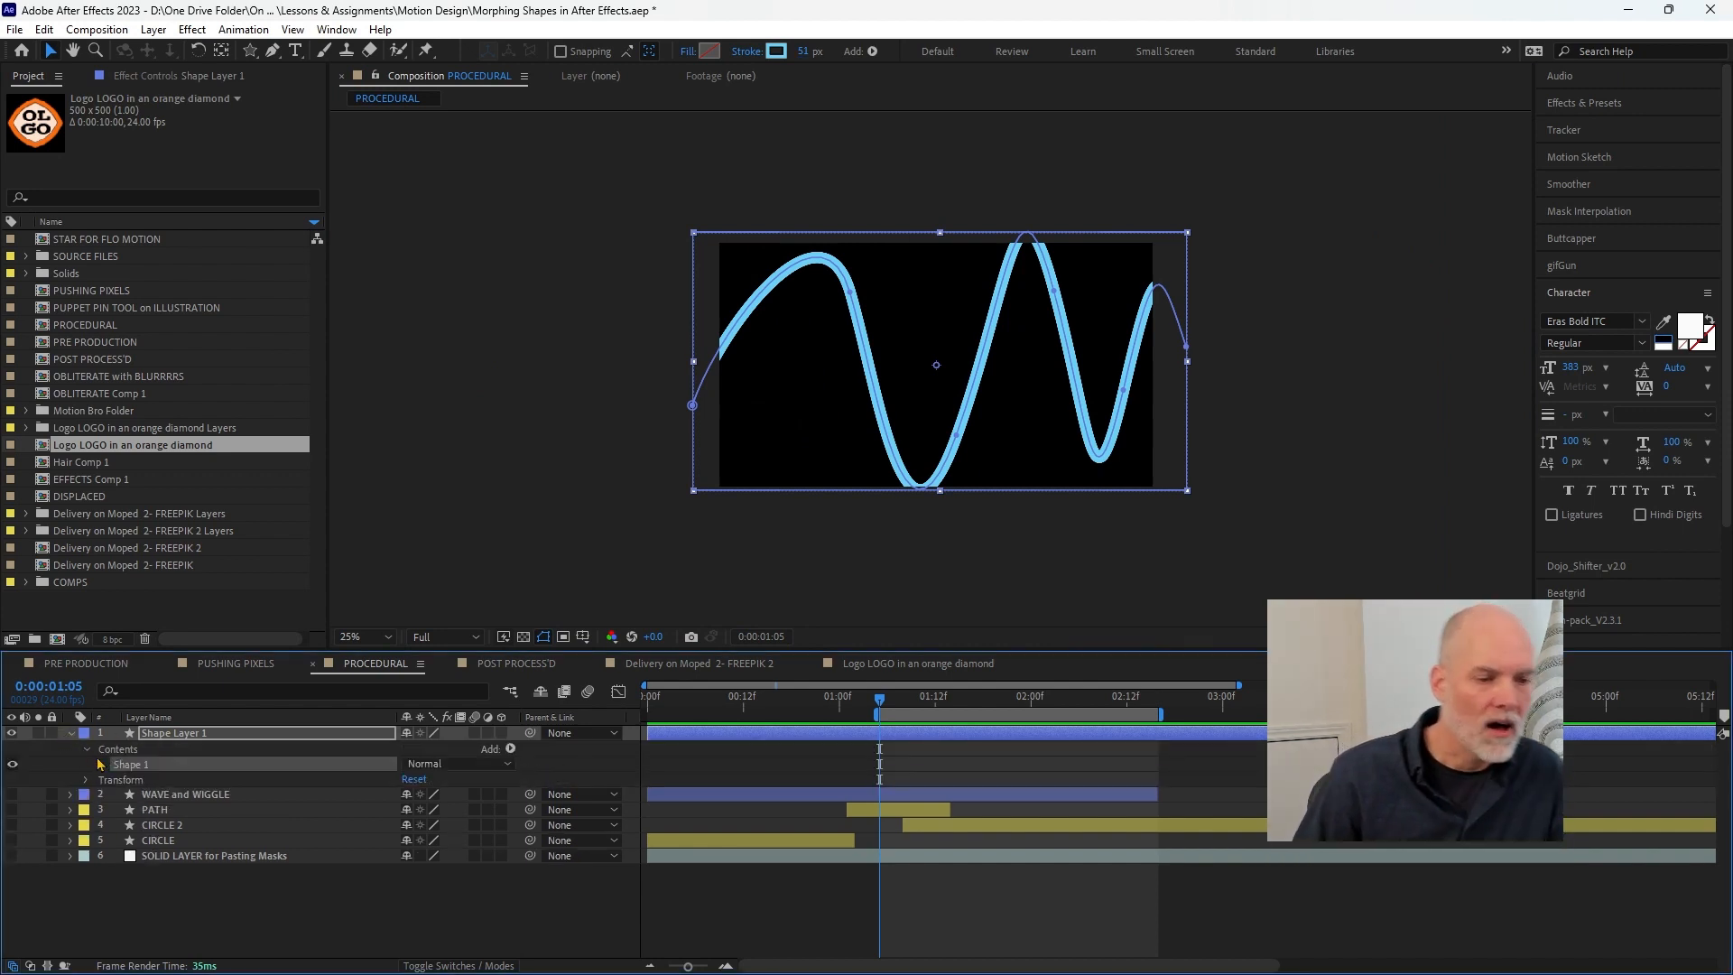
pyautogui.click(102, 765)
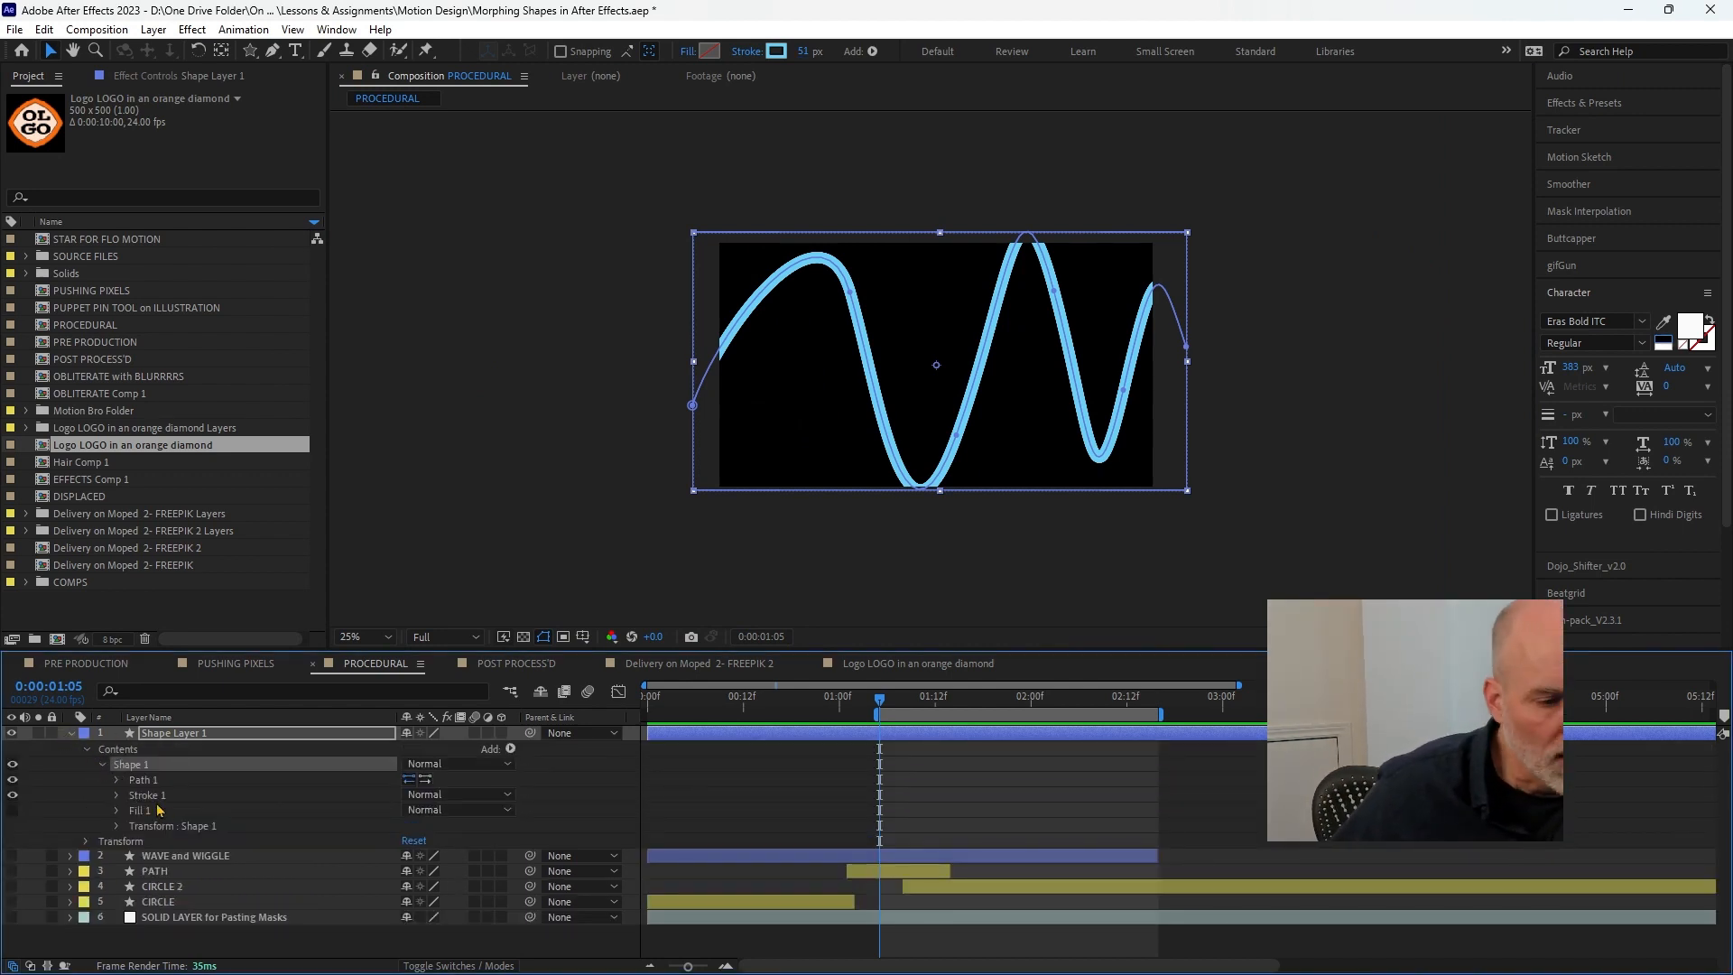
pyautogui.click(147, 796)
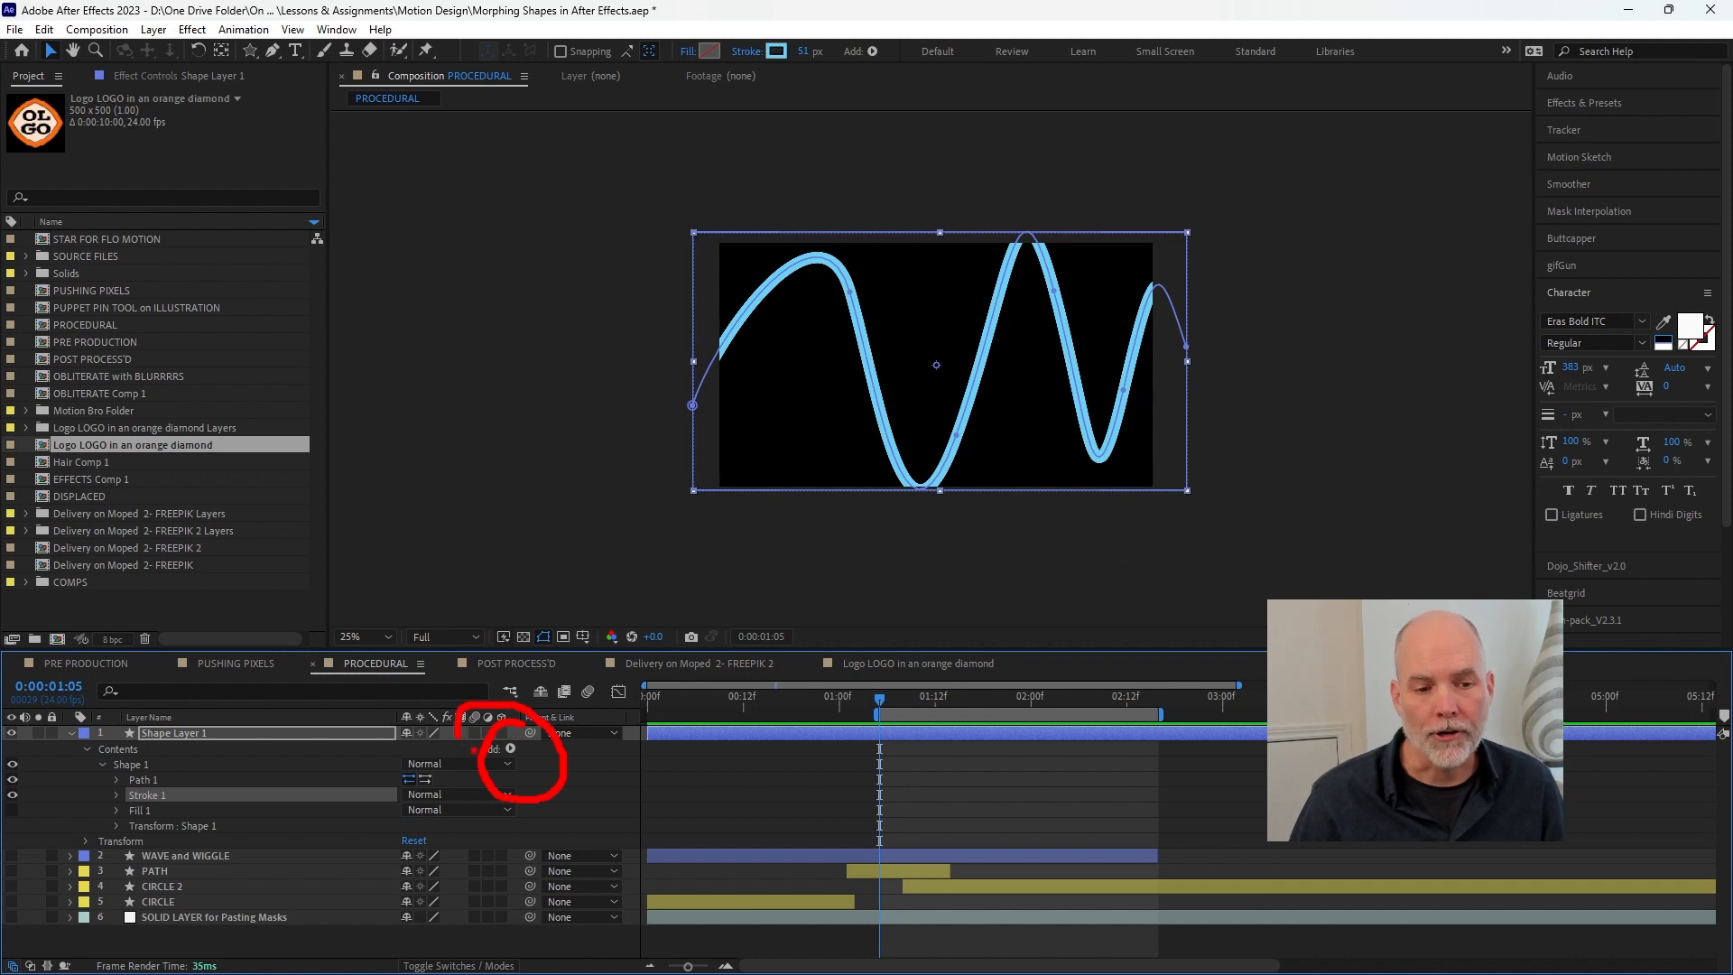
pyautogui.click(510, 749)
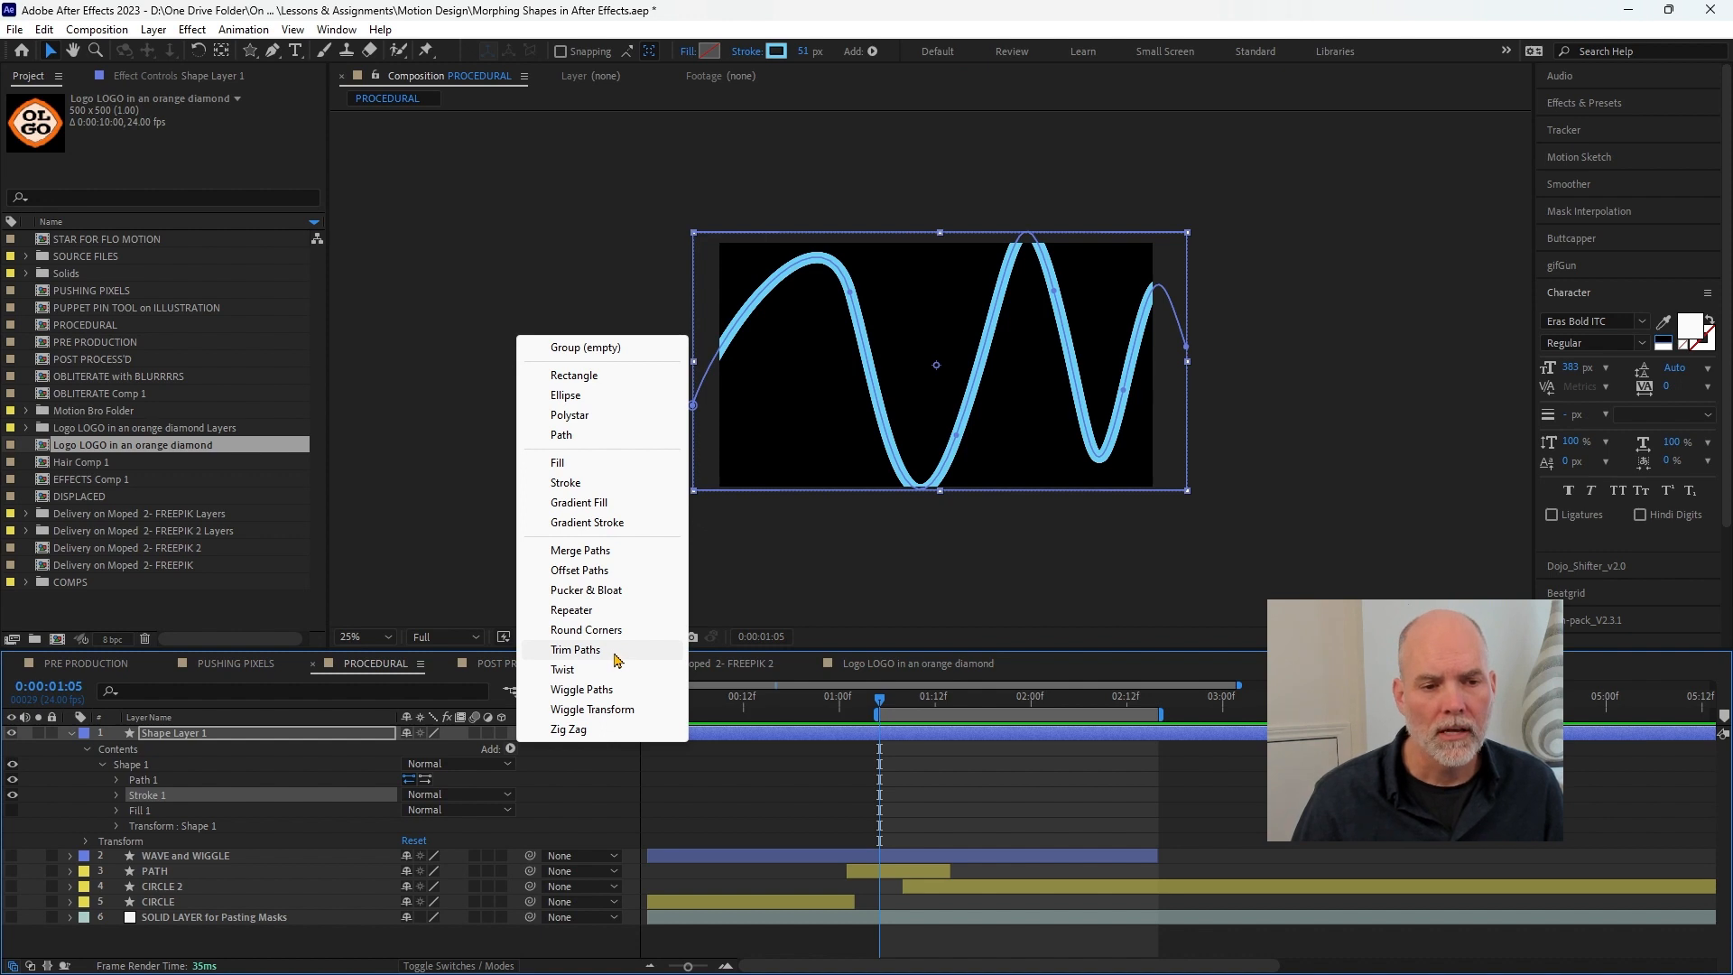
pyautogui.click(577, 650)
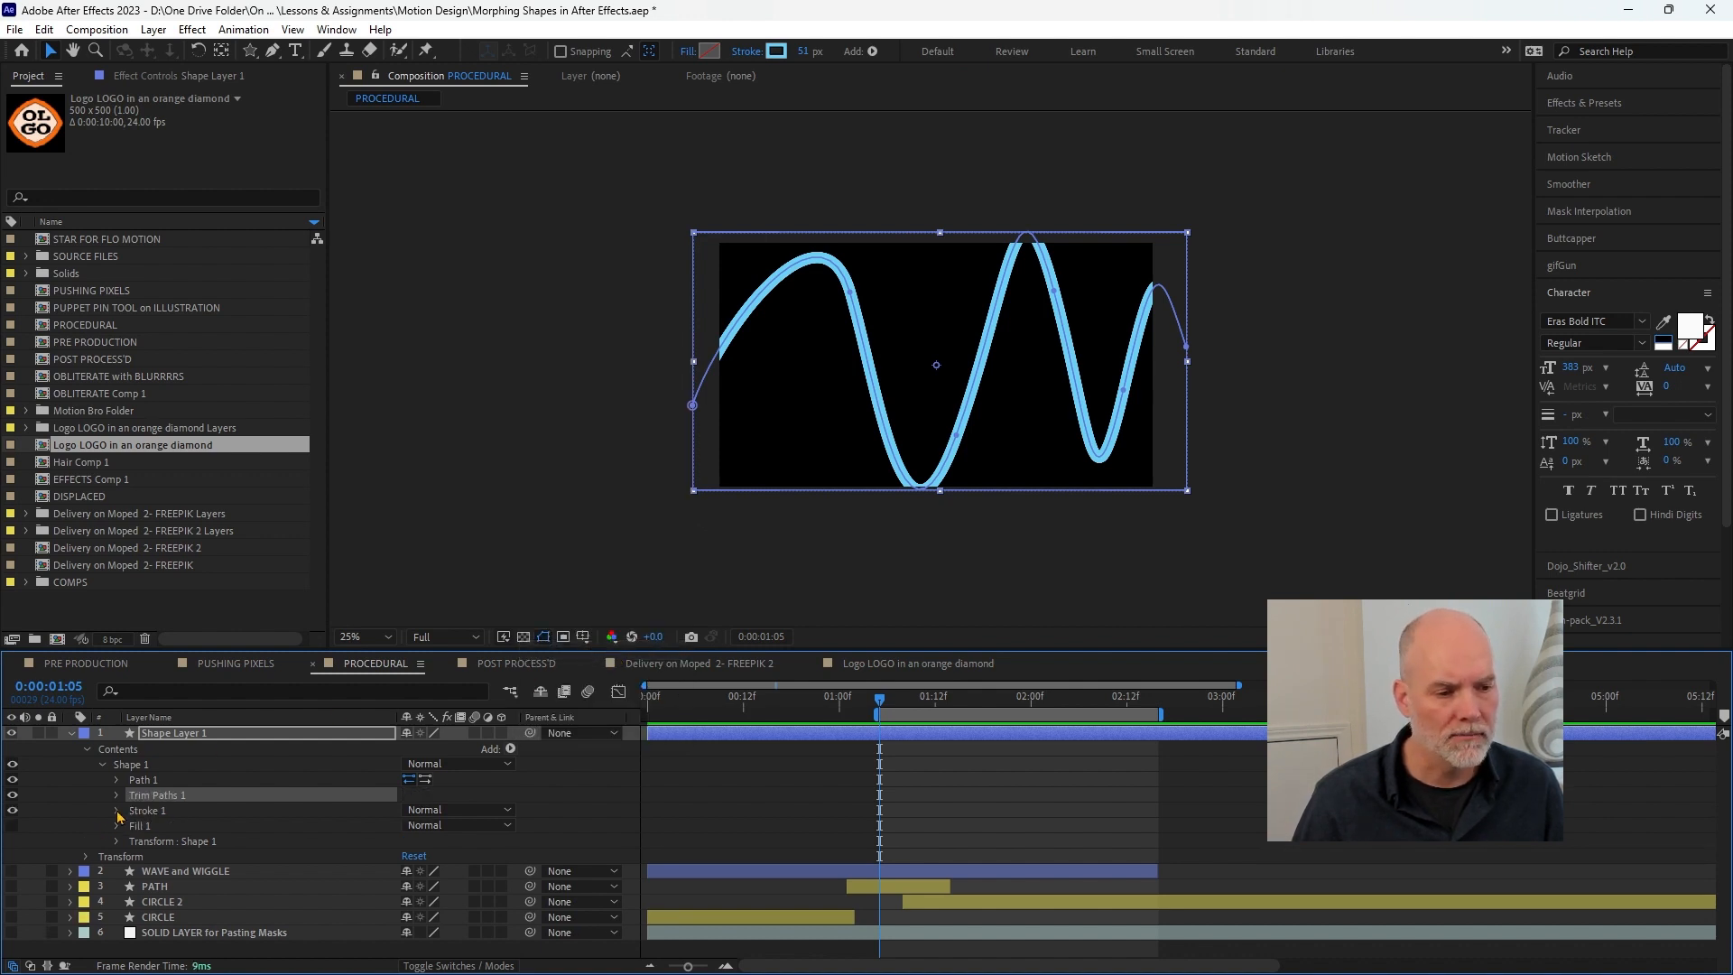
# - Set the End value of Trim Paths 1 to 4% and keyframe it at 0:00:01:05
pyautogui.click(117, 796)
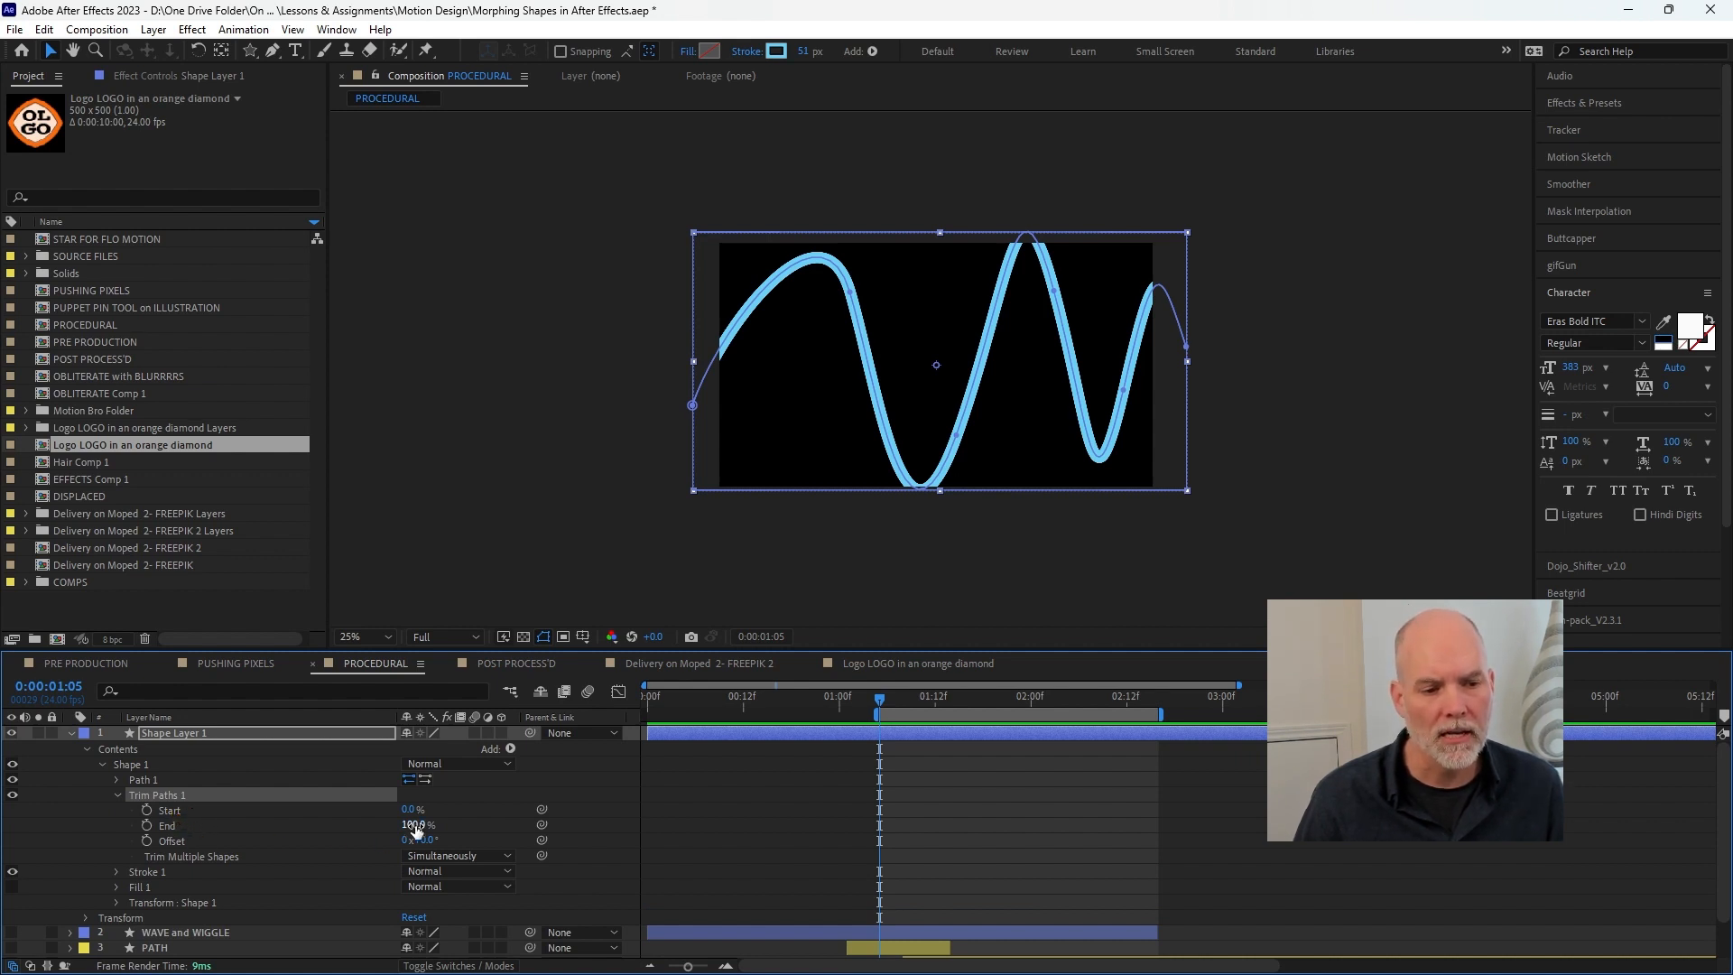
pyautogui.moveTo(414, 828)
pyautogui.mouseDown()
pyautogui.moveTo(334, 830)
pyautogui.moveTo(359, 840)
pyautogui.mouseUp()
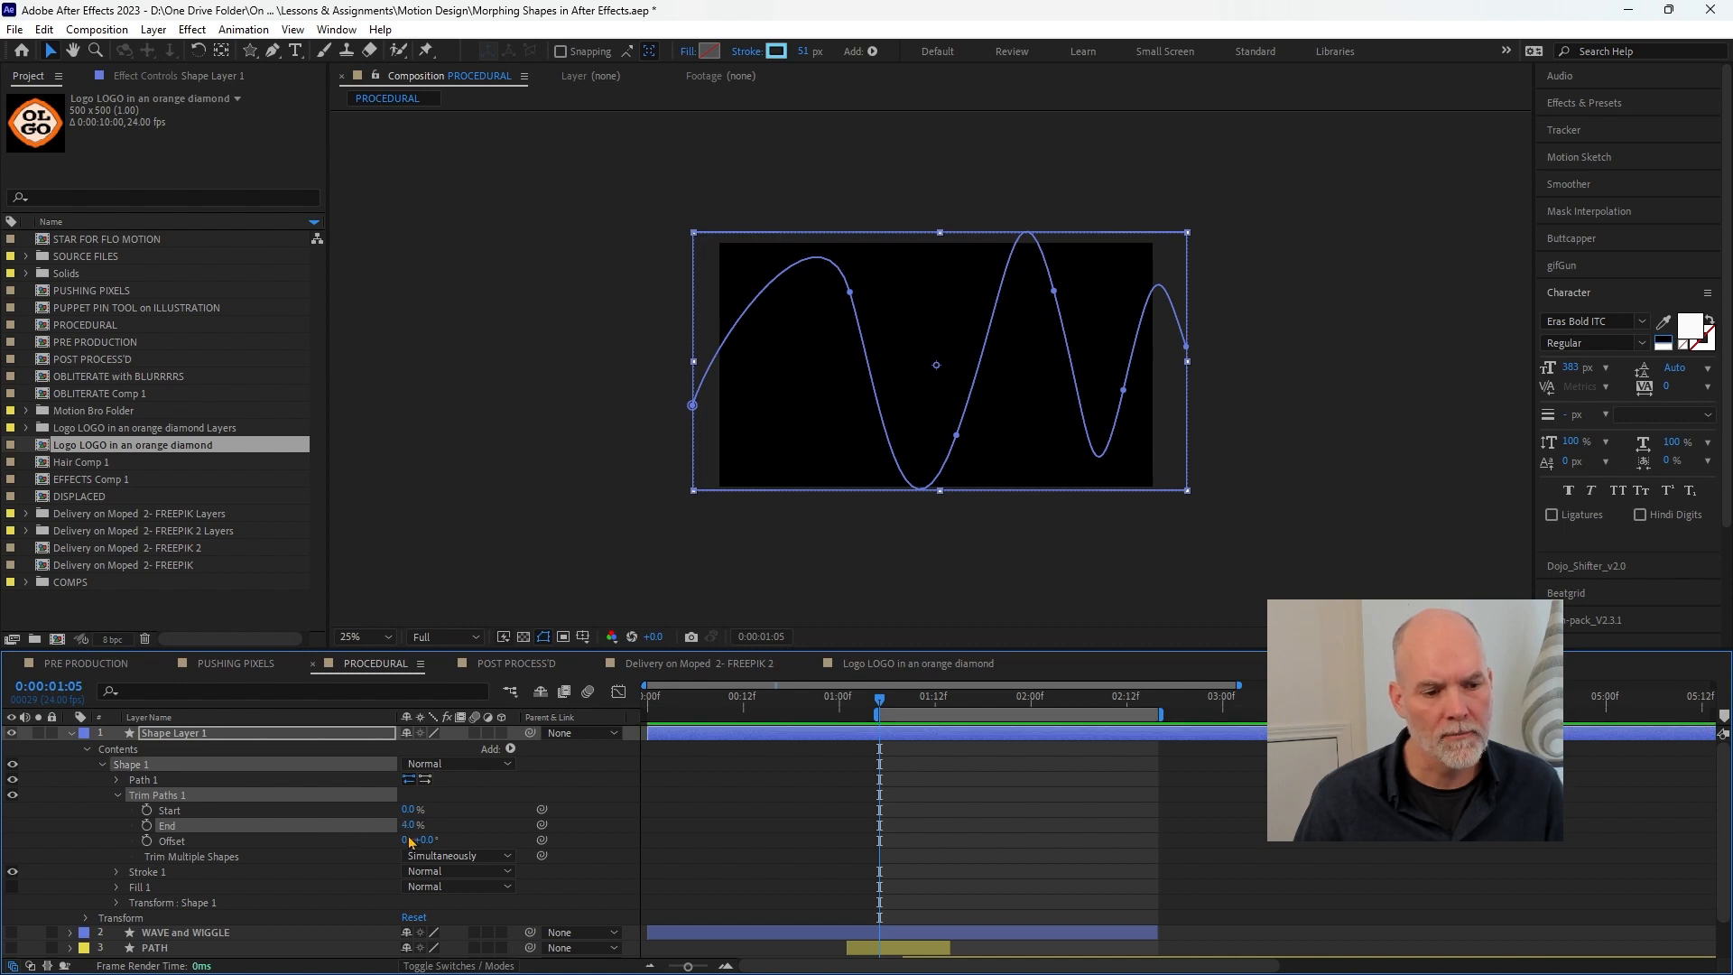
pyautogui.click(146, 827)
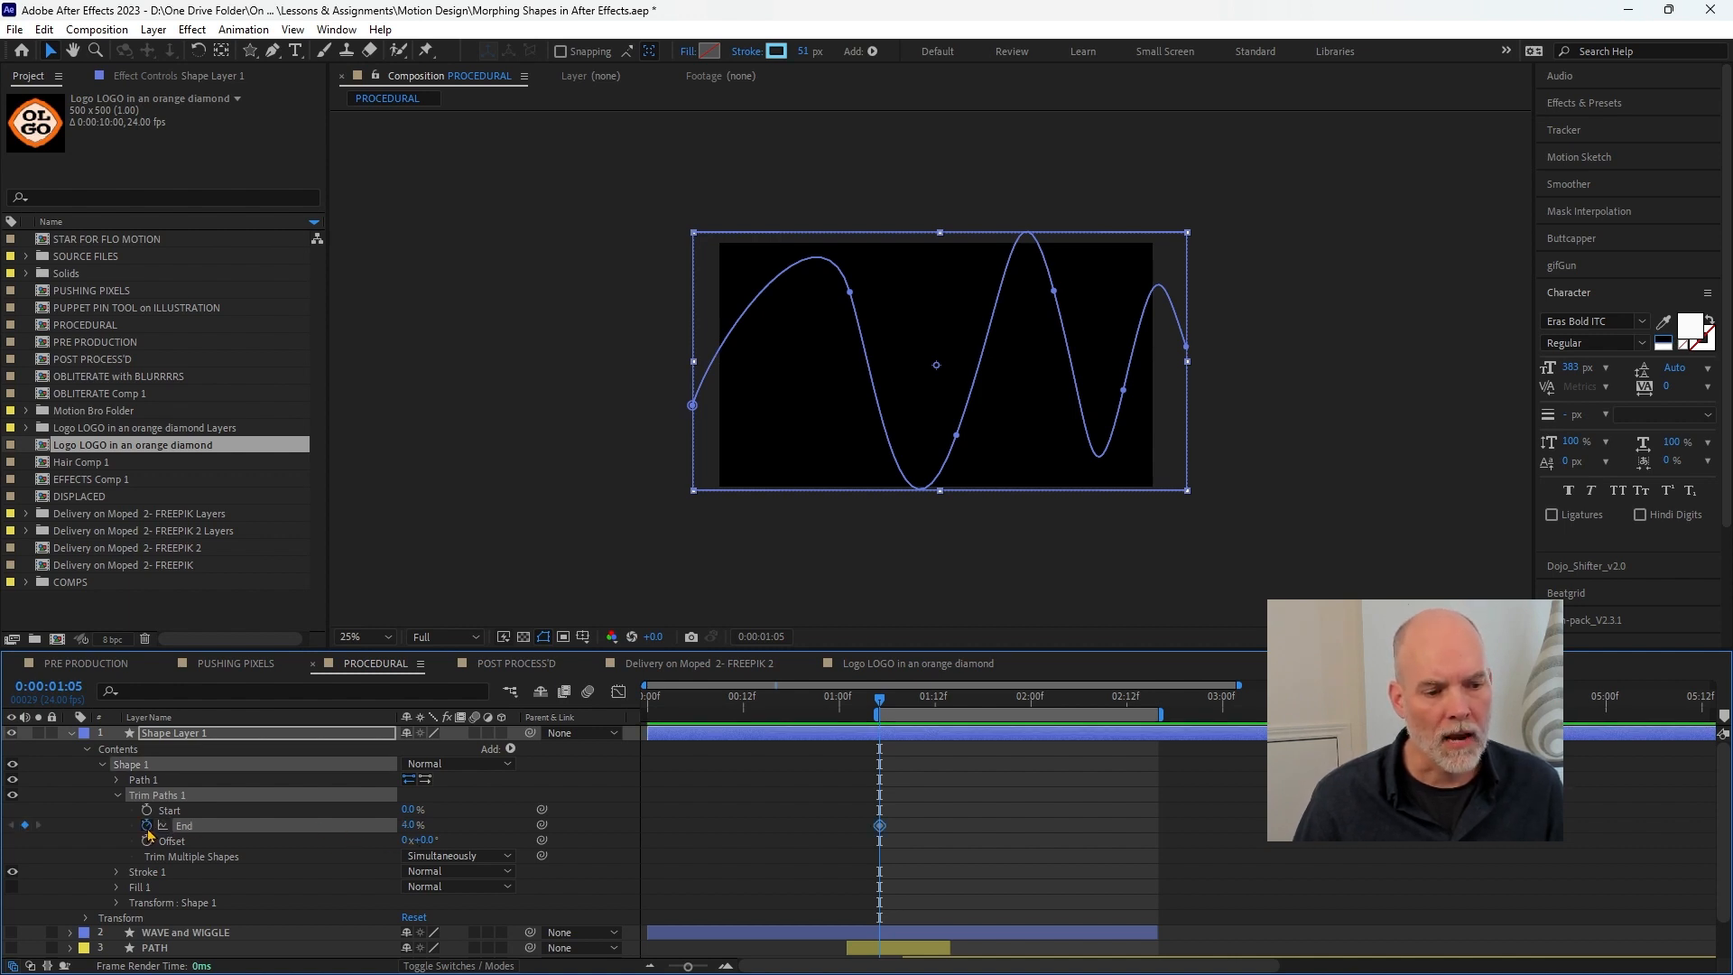
# - Keyframe the End value of Trim Paths 1 at 100% at 0:00:02:15 and extend the work area to just past four seconds
pyautogui.moveTo(888, 713); pyautogui.dragTo(1151, 709)
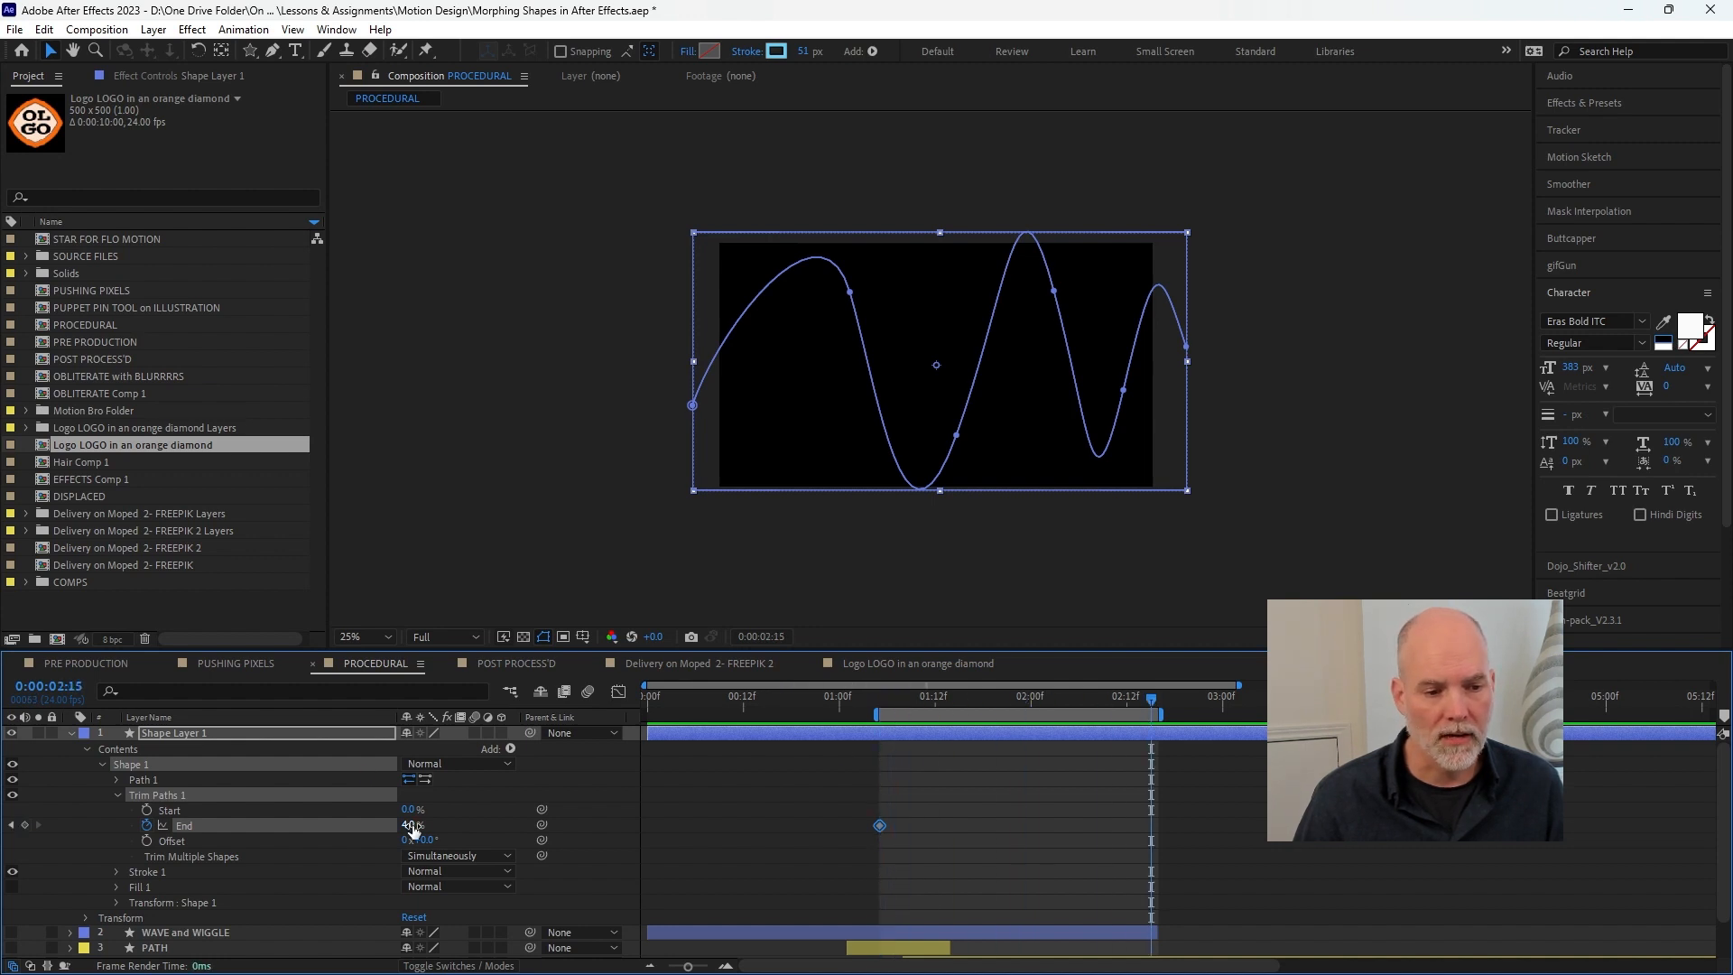
pyautogui.moveTo(412, 829); pyautogui.dragTo(646, 802)
pyautogui.press('space')
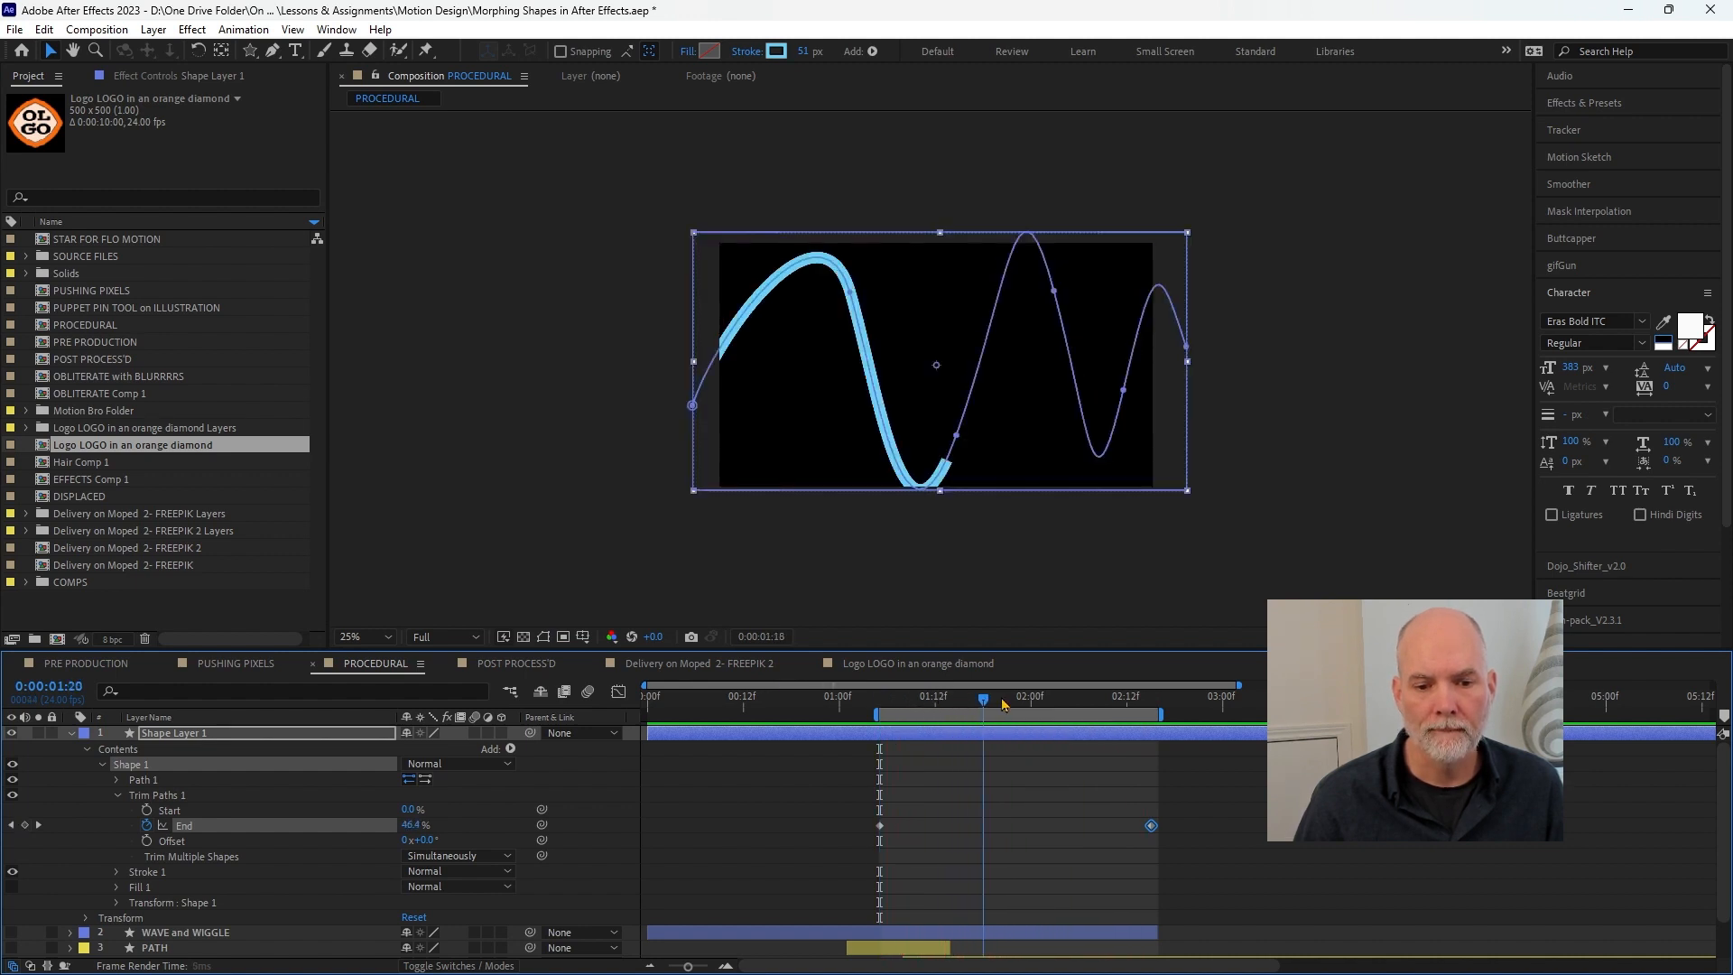
pyautogui.moveTo(1168, 714); pyautogui.dragTo(1429, 713)
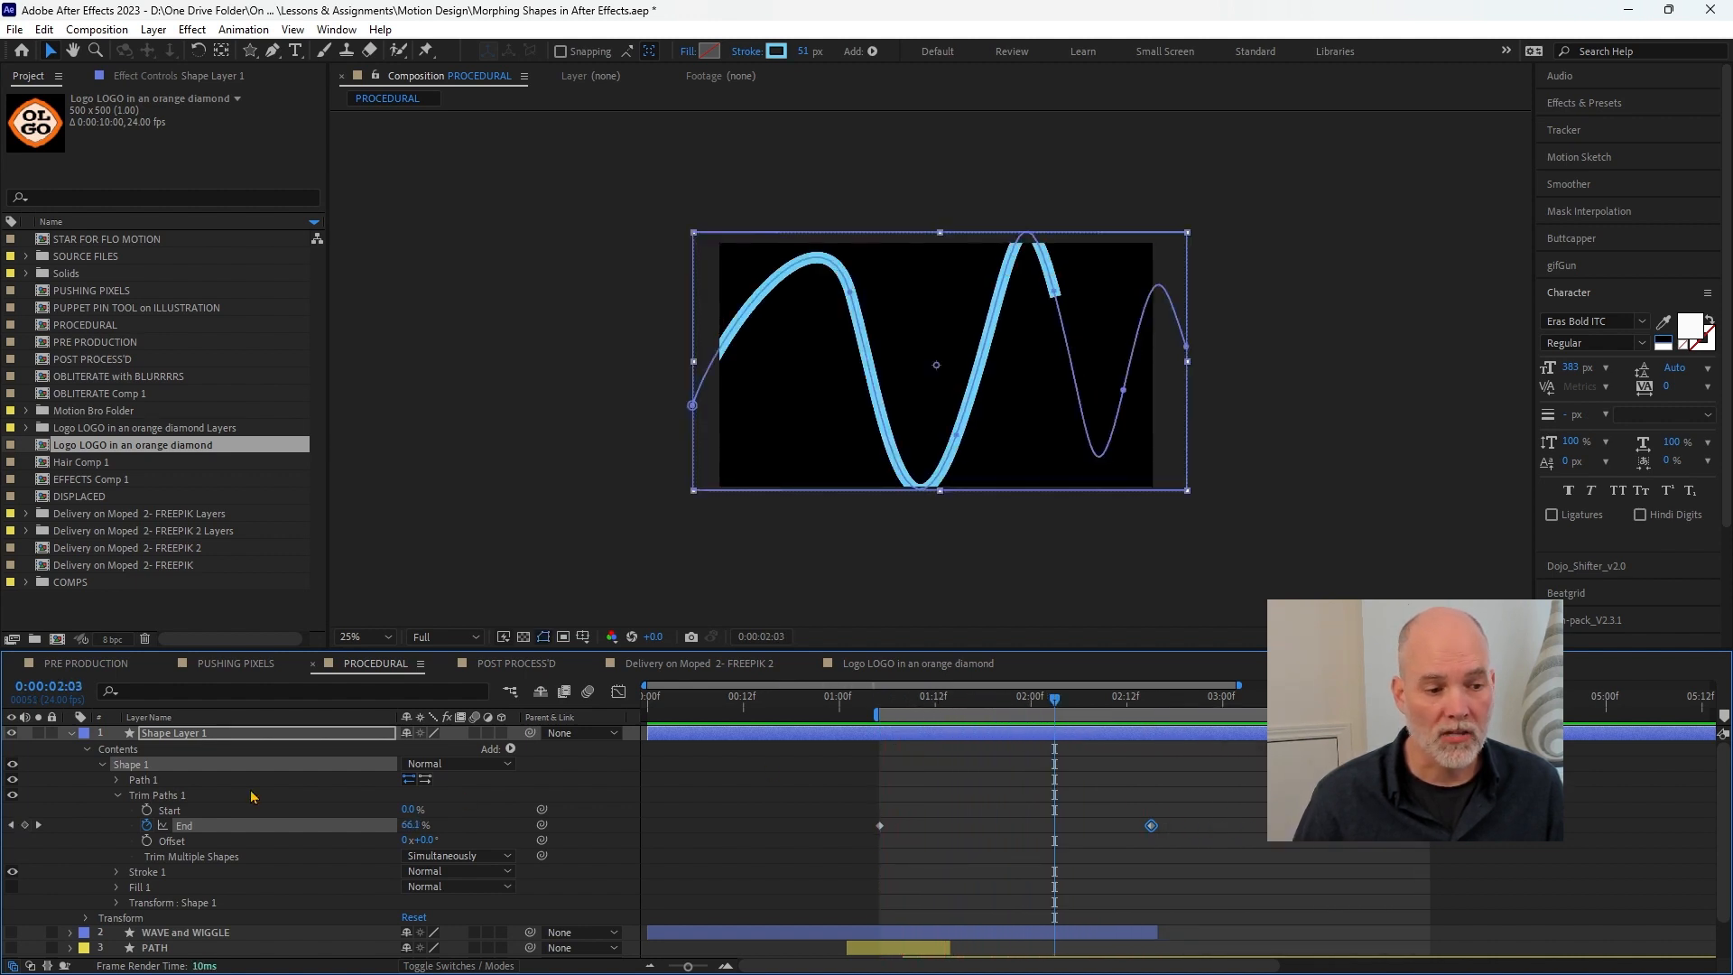
# - Keyframe the Start value of Trim Paths 1 at 0% around two seconds and at 100% at 0:00:03:04
pyautogui.click(148, 810)
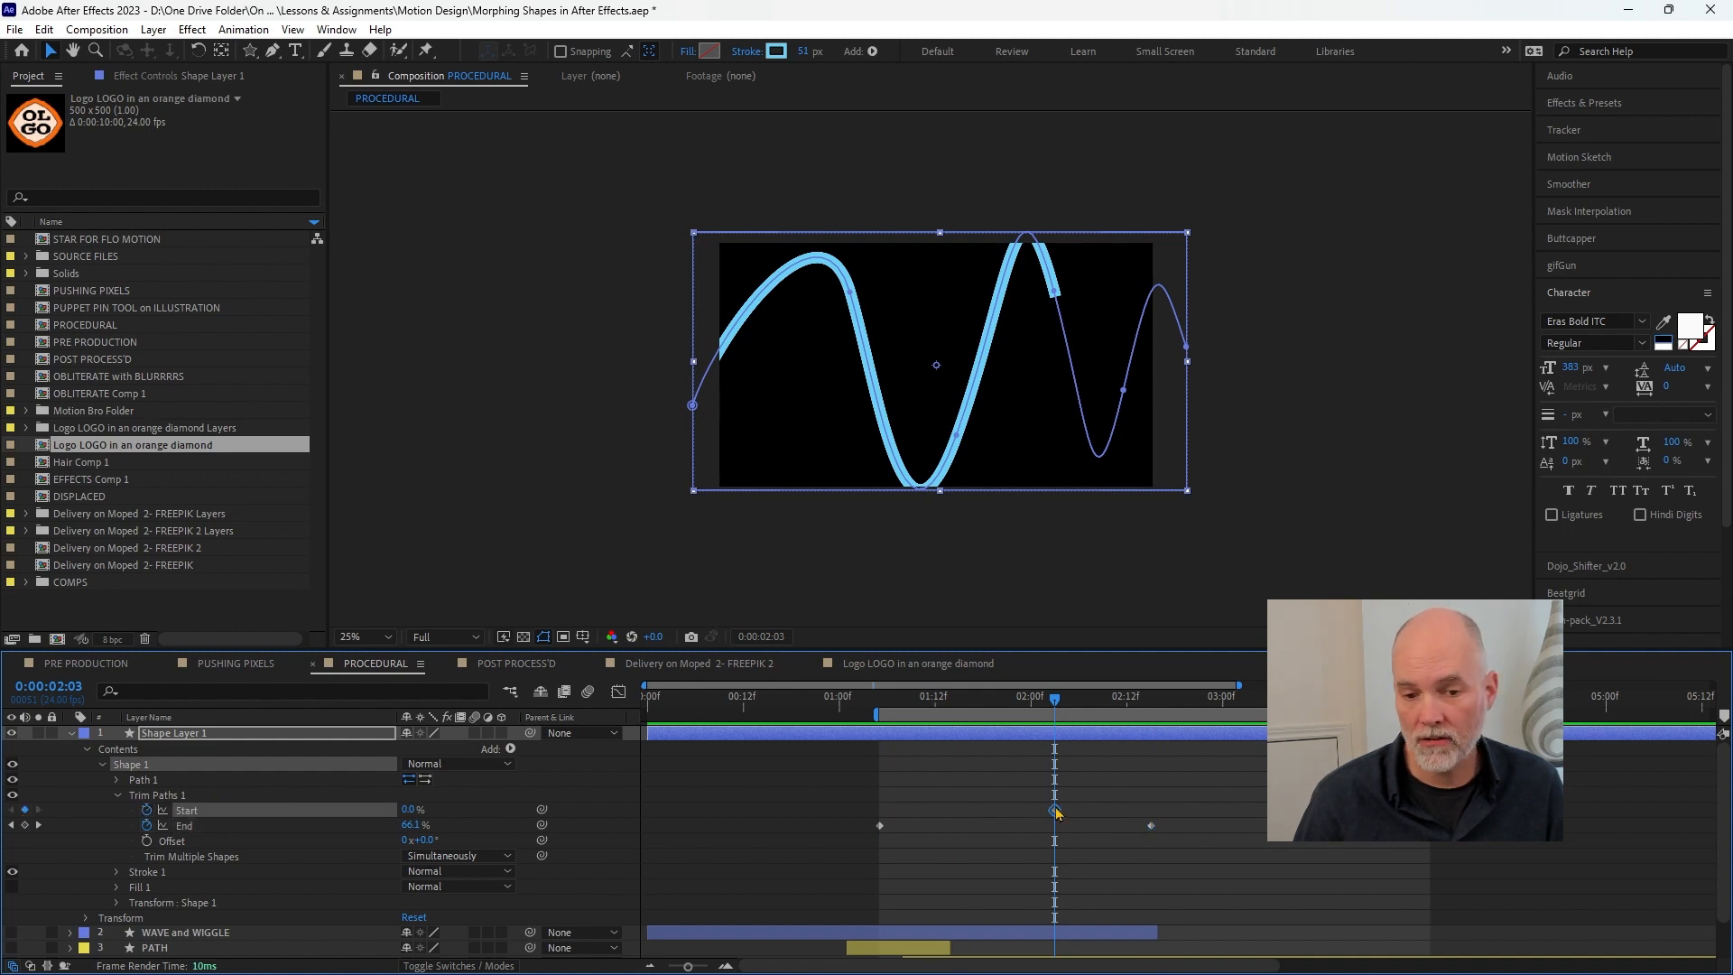
pyautogui.moveTo(1058, 704); pyautogui.dragTo(1255, 703)
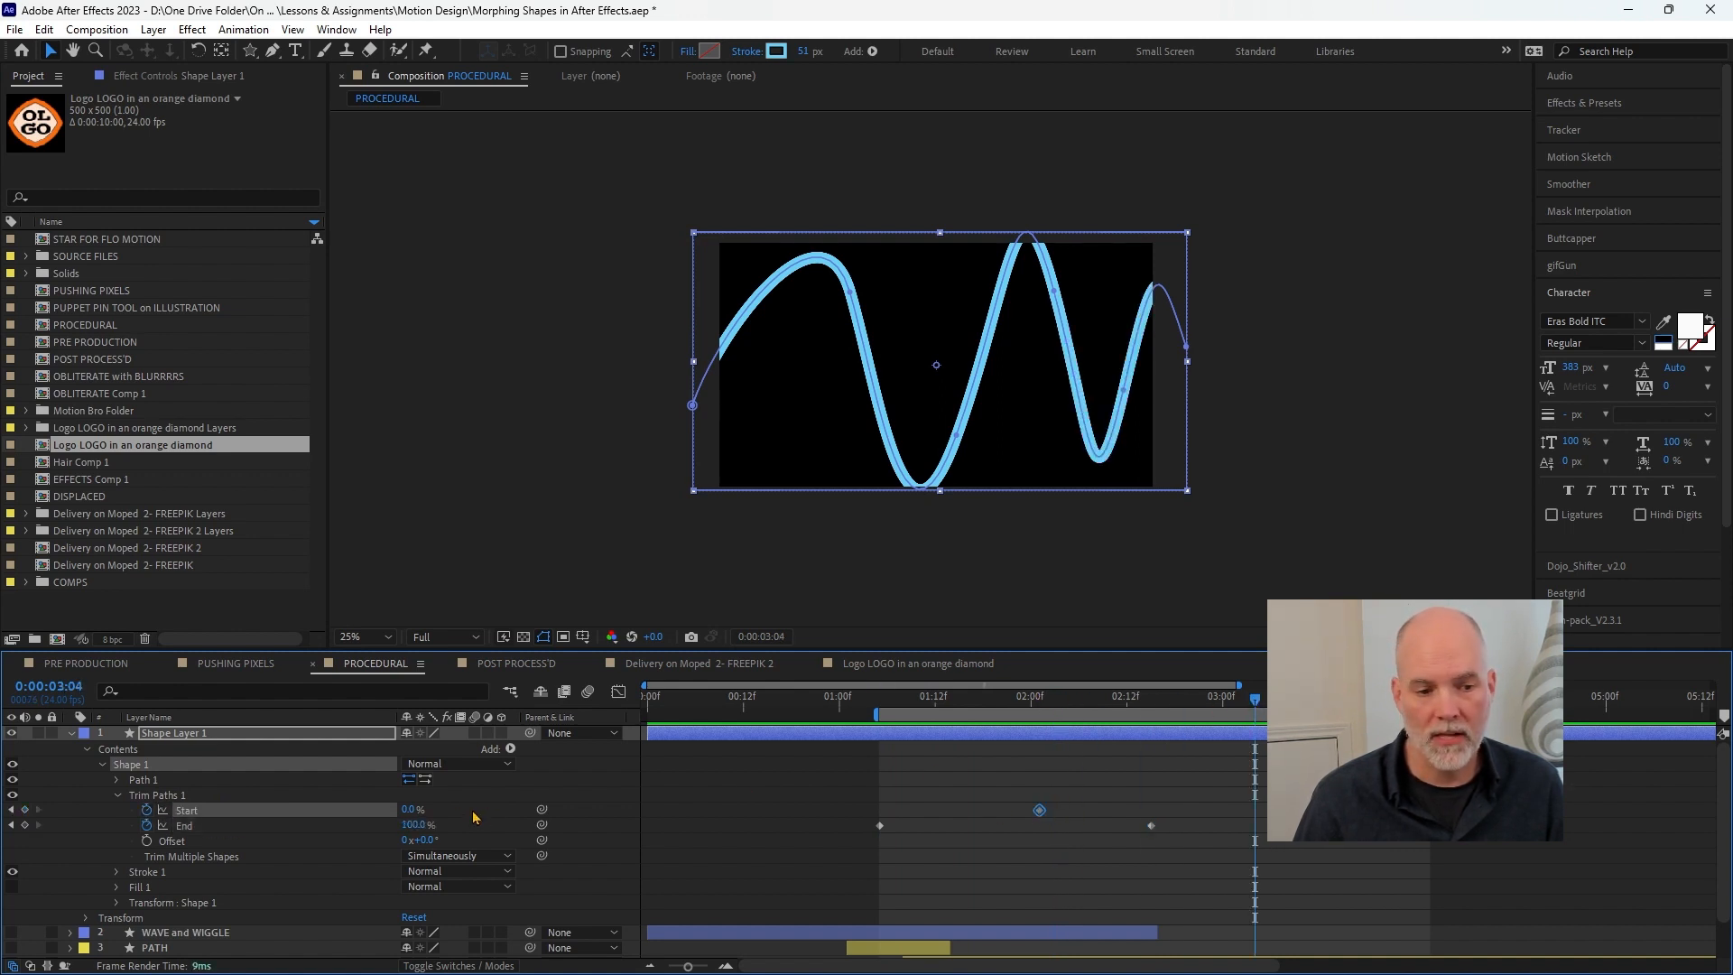
pyautogui.moveTo(406, 812); pyautogui.dragTo(569, 811)
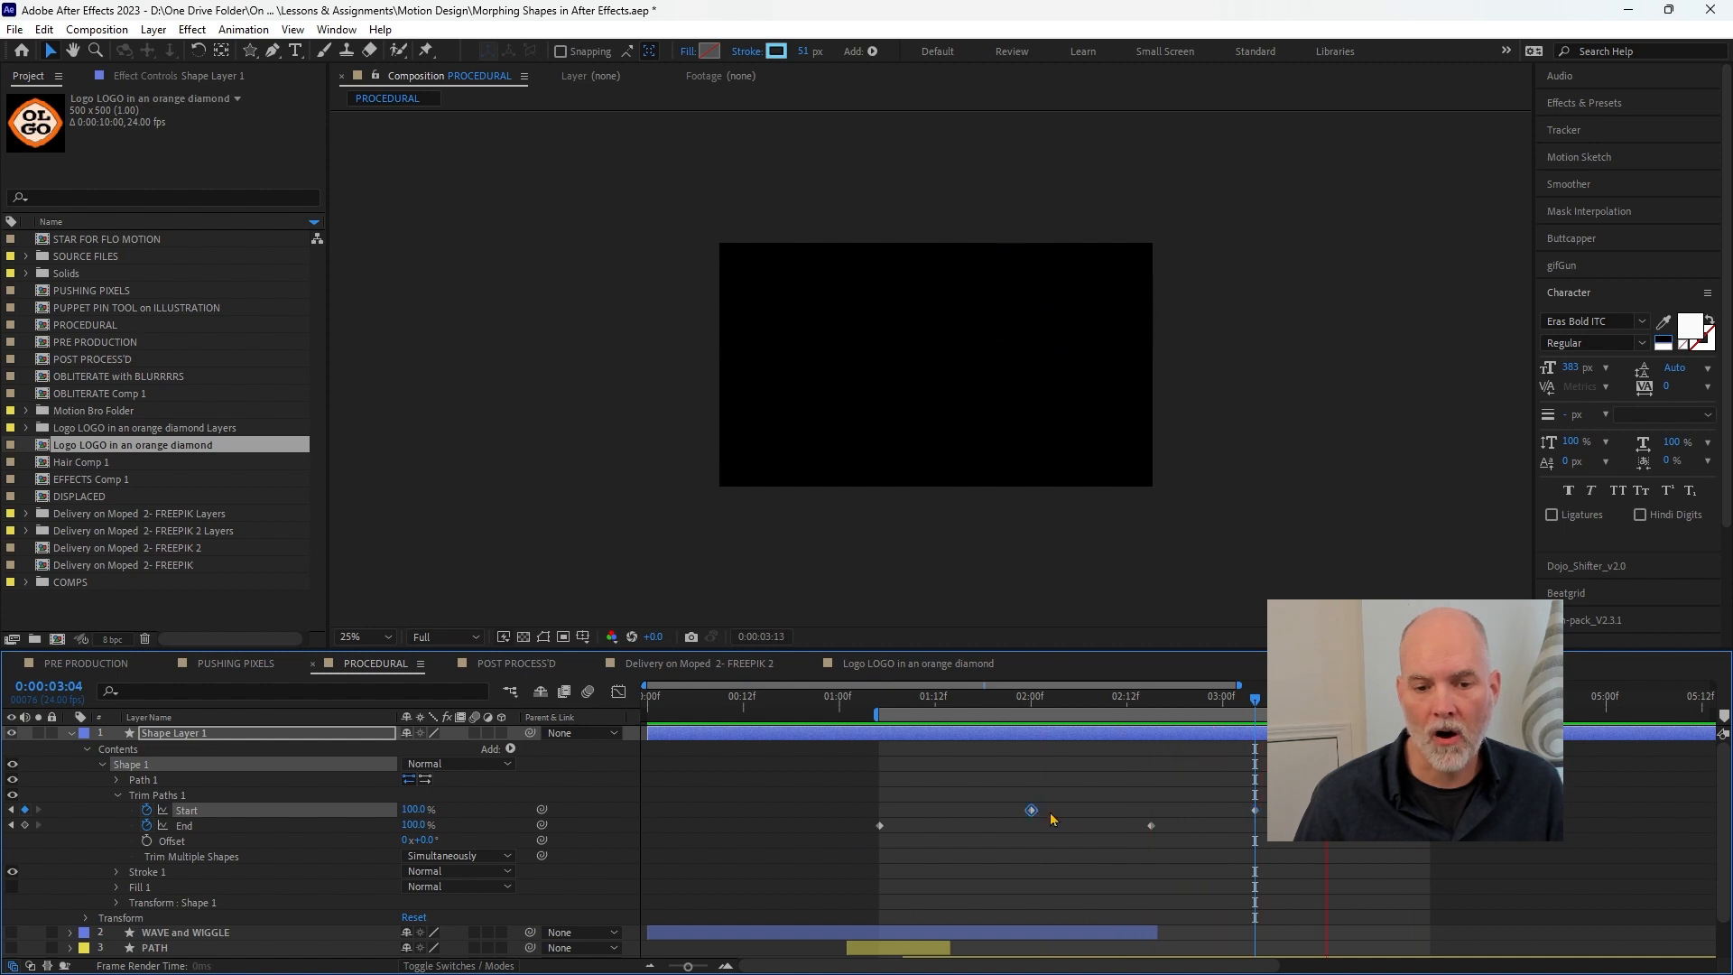
# - Move the first Start keyframe to just before the second End keyframe and play back the wave animation
pyautogui.moveTo(1032, 810); pyautogui.dragTo(1144, 810)
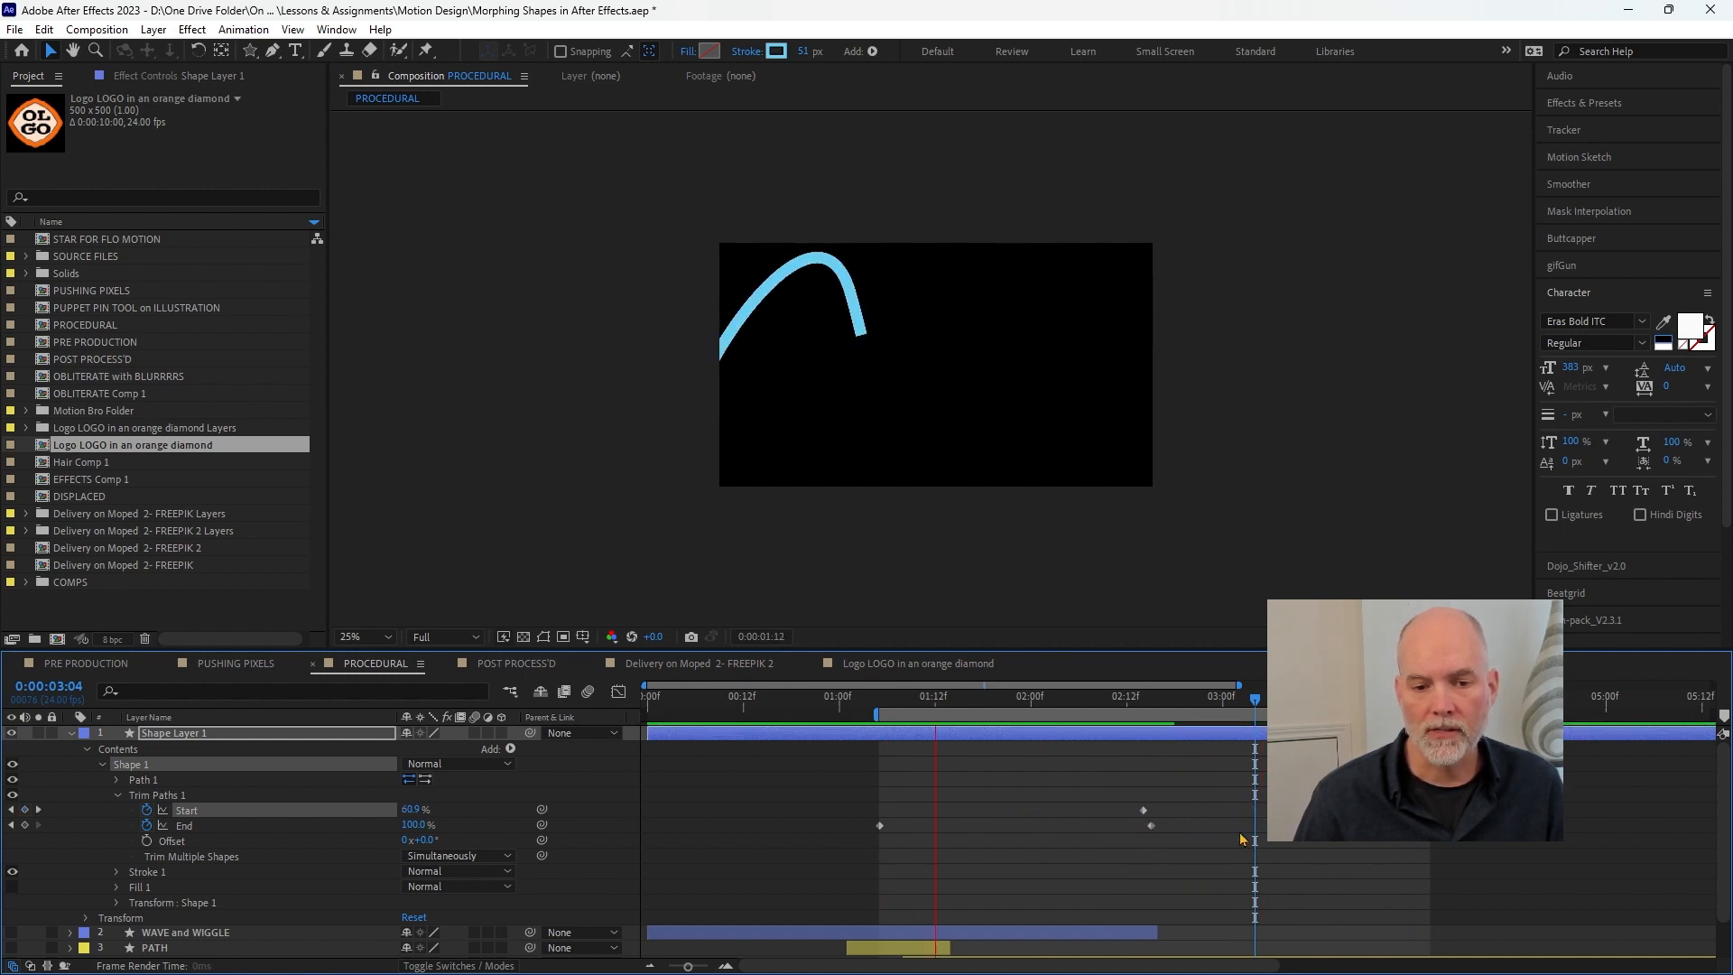
pyautogui.press('space')
pyautogui.press('space')
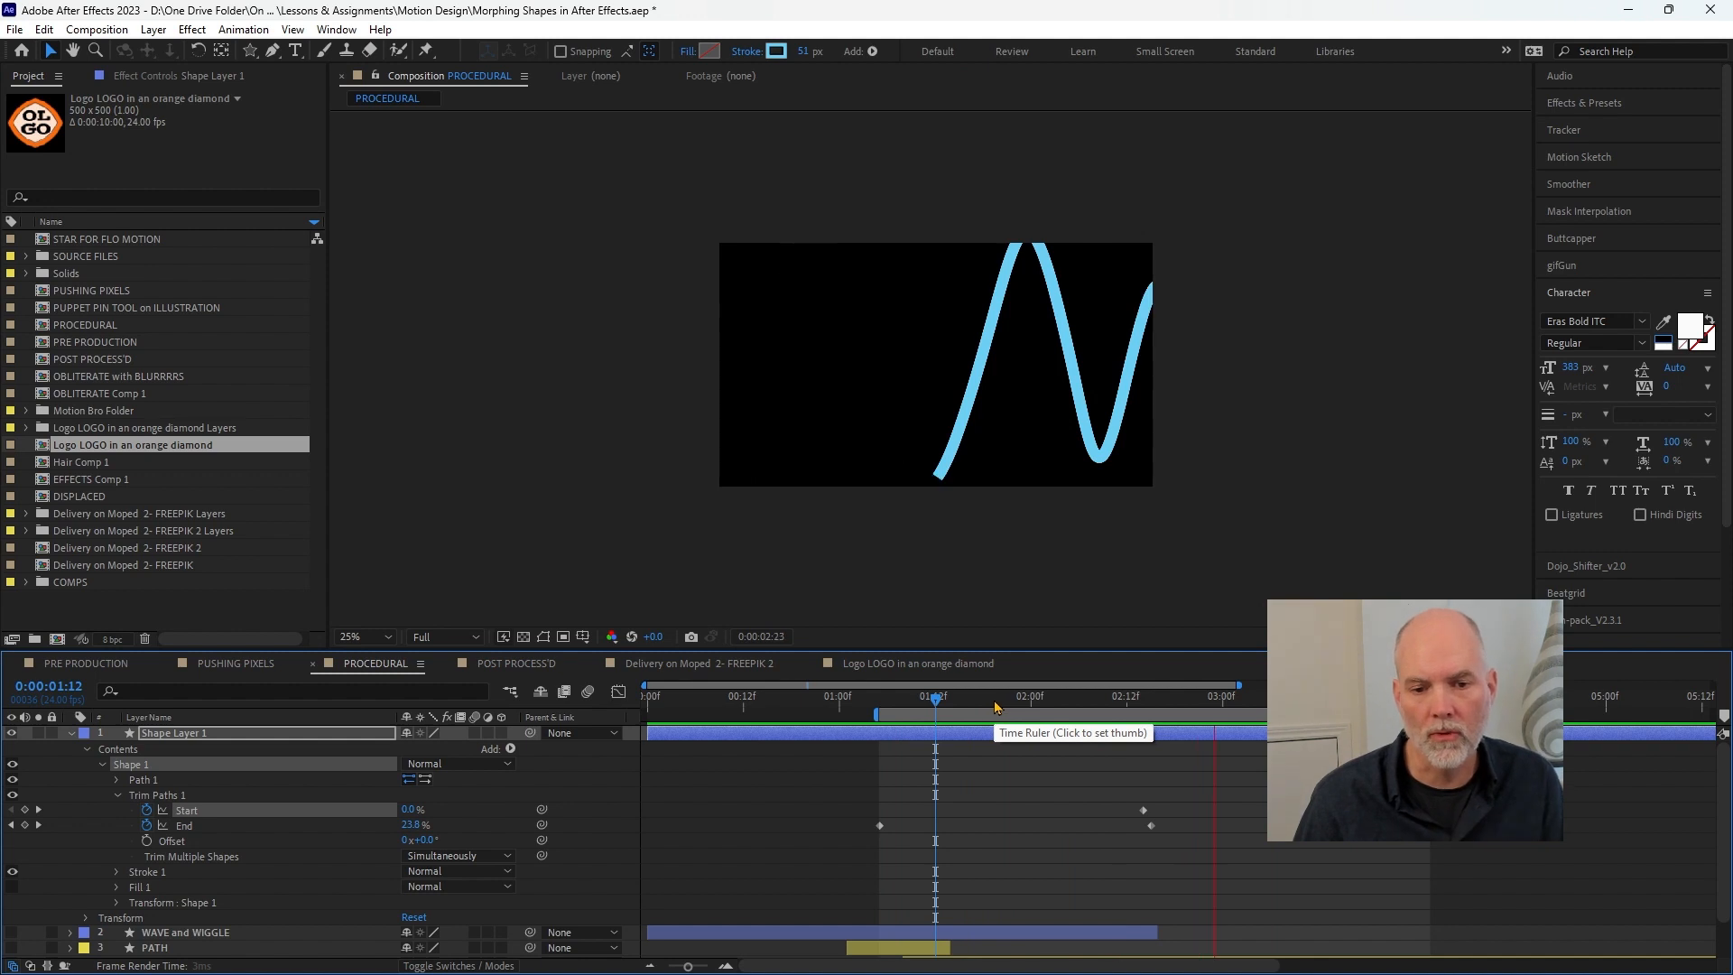
# - Expand Stroke 1 and its Taper settings, and set the taper's Start Length to 47% while viewing 0:00:02:03
pyautogui.moveTo(995, 707); pyautogui.dragTo(1055, 707)
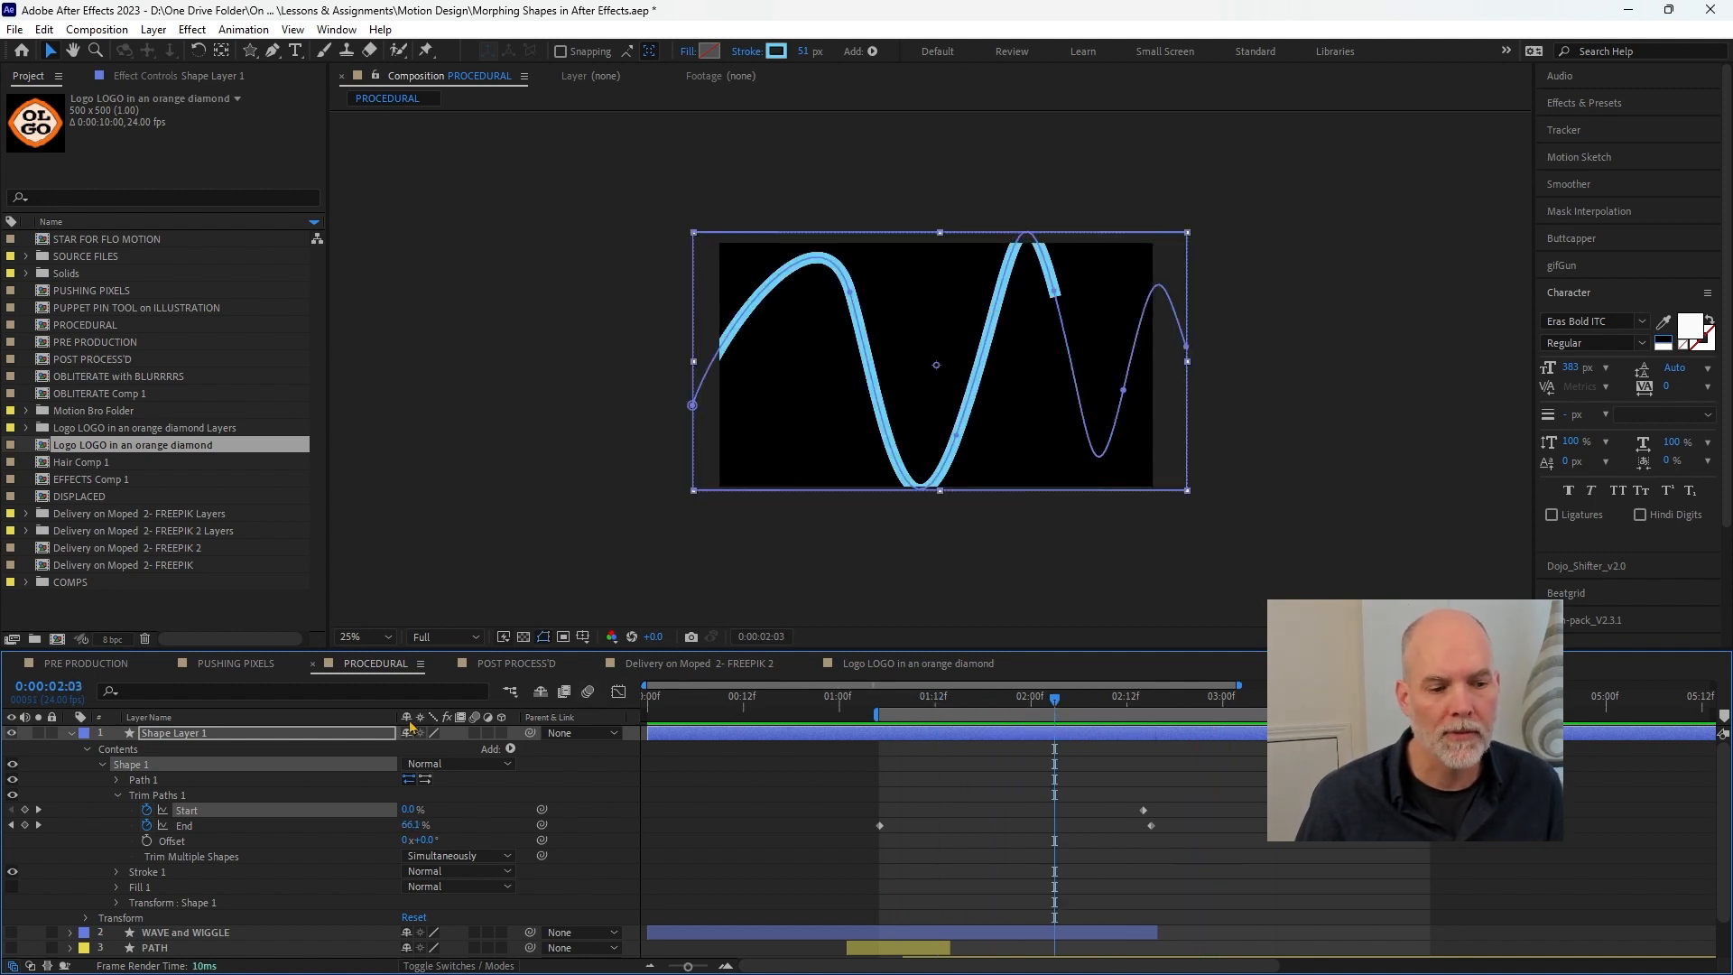
pyautogui.click(116, 872)
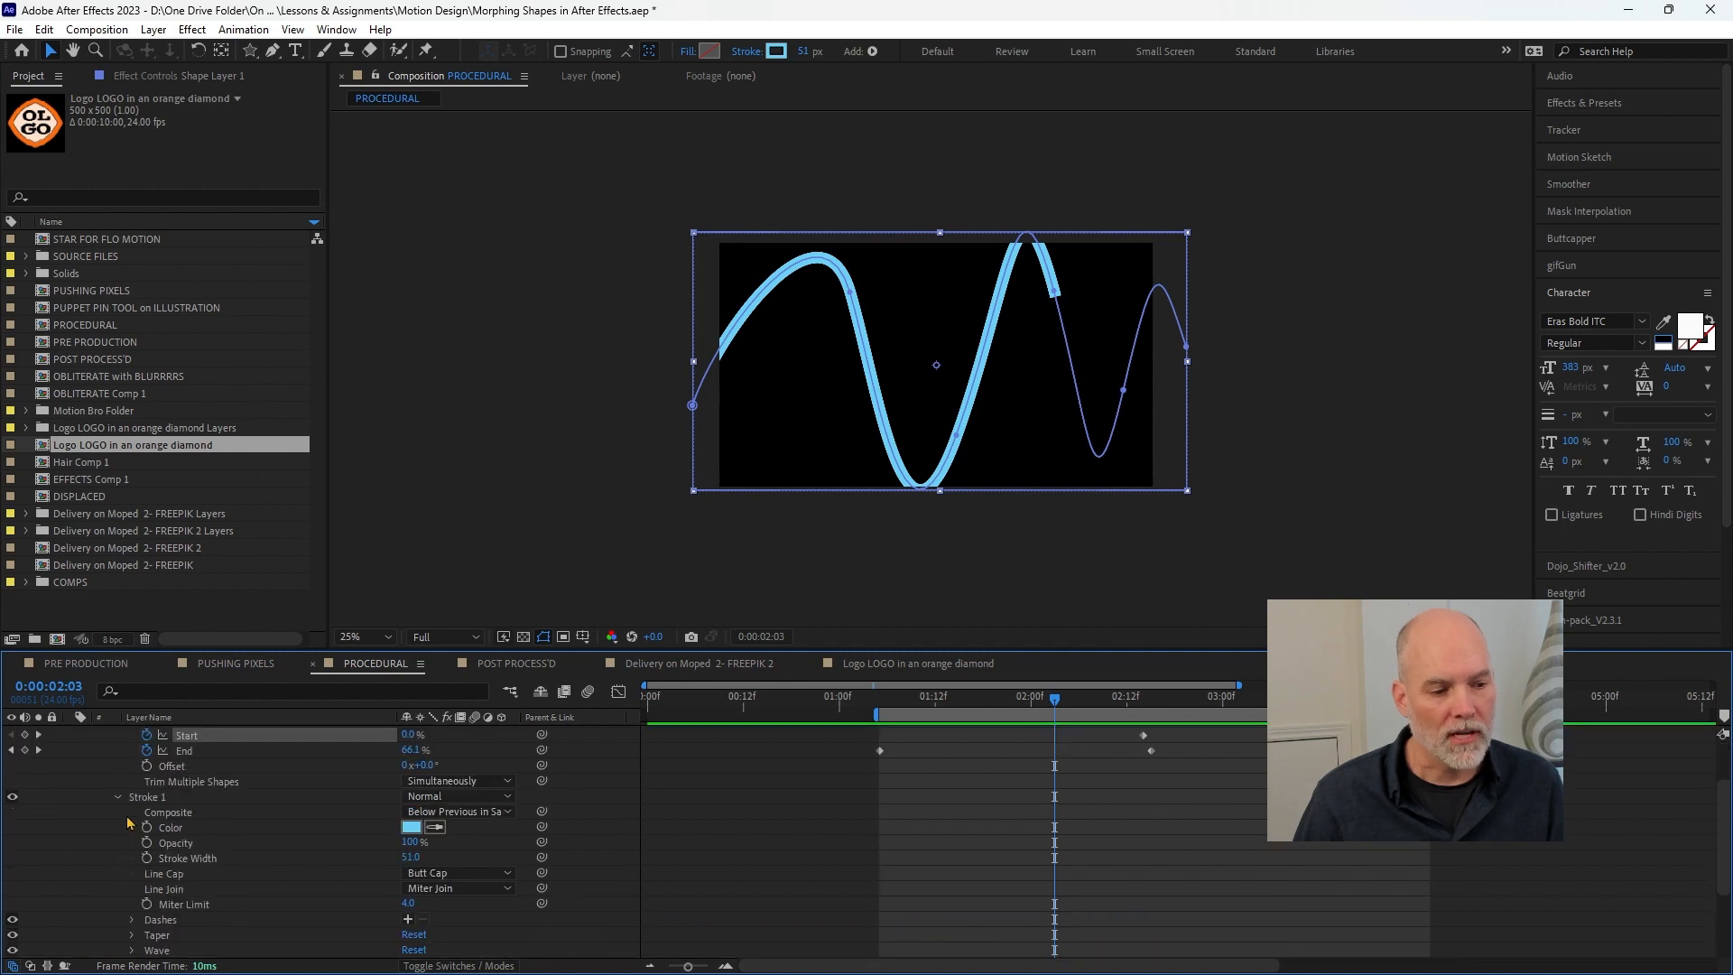
pyautogui.click(132, 936)
pyautogui.moveTo(404, 872); pyautogui.dragTo(467, 880)
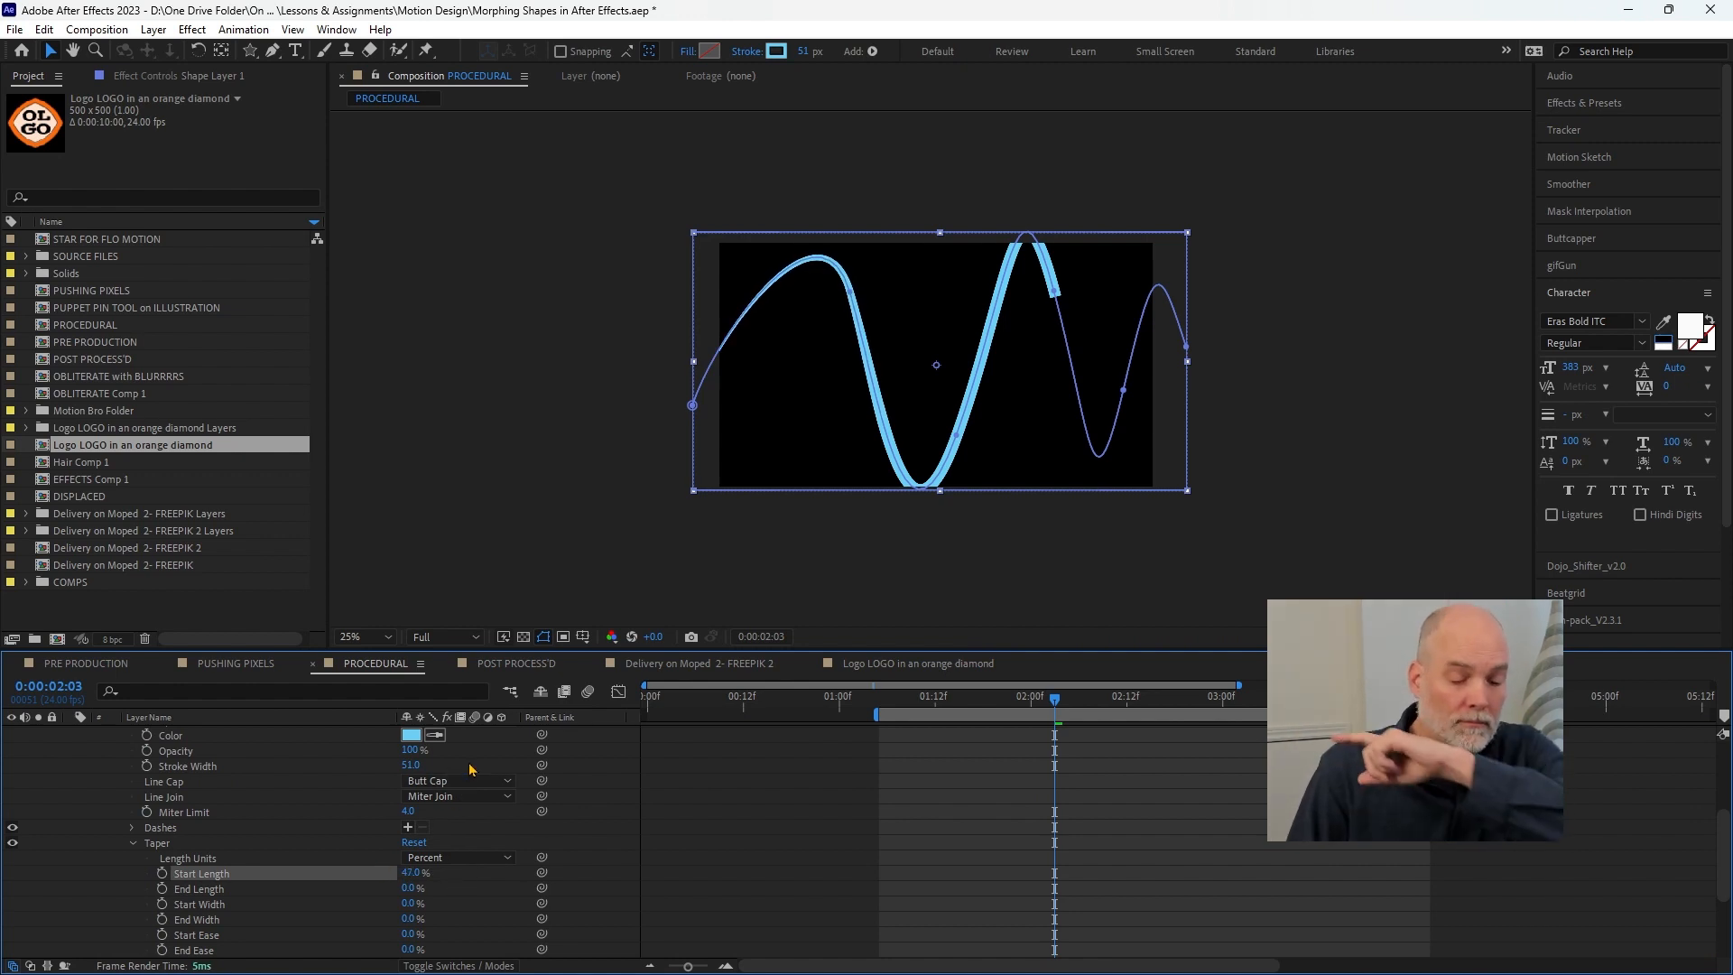
# - Set the Line Cap of Stroke 1 to Round Cap and preview the tapered stroke animation
pyautogui.click(442, 781)
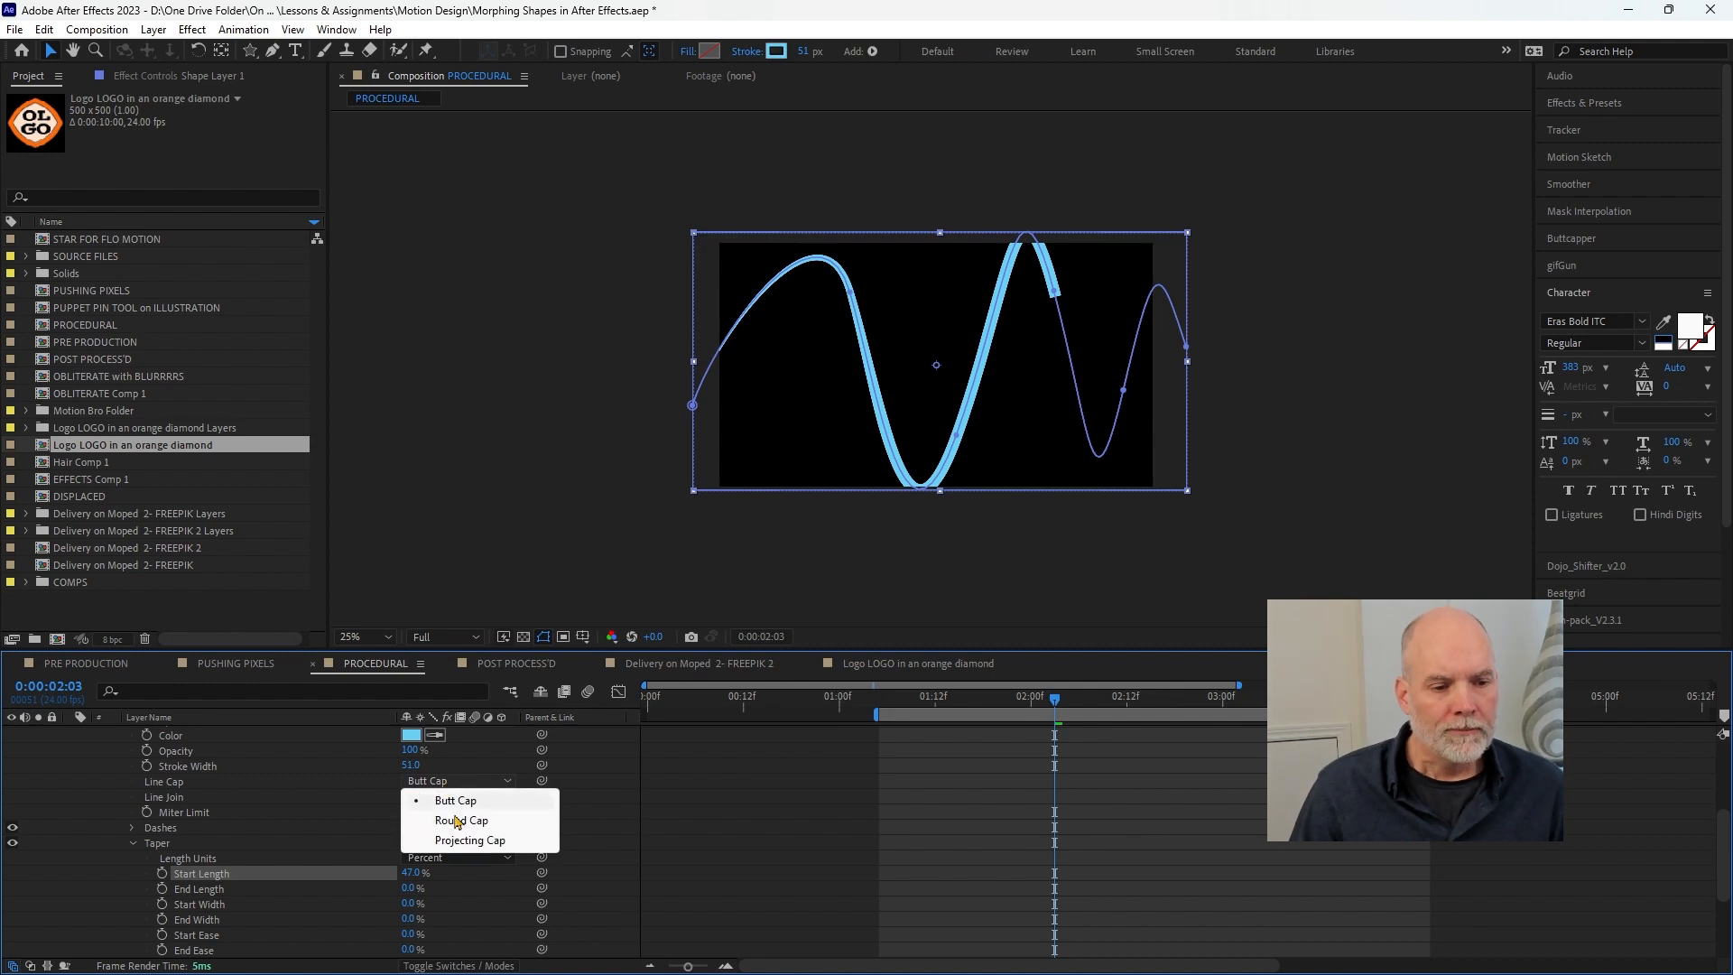
pyautogui.click(459, 820)
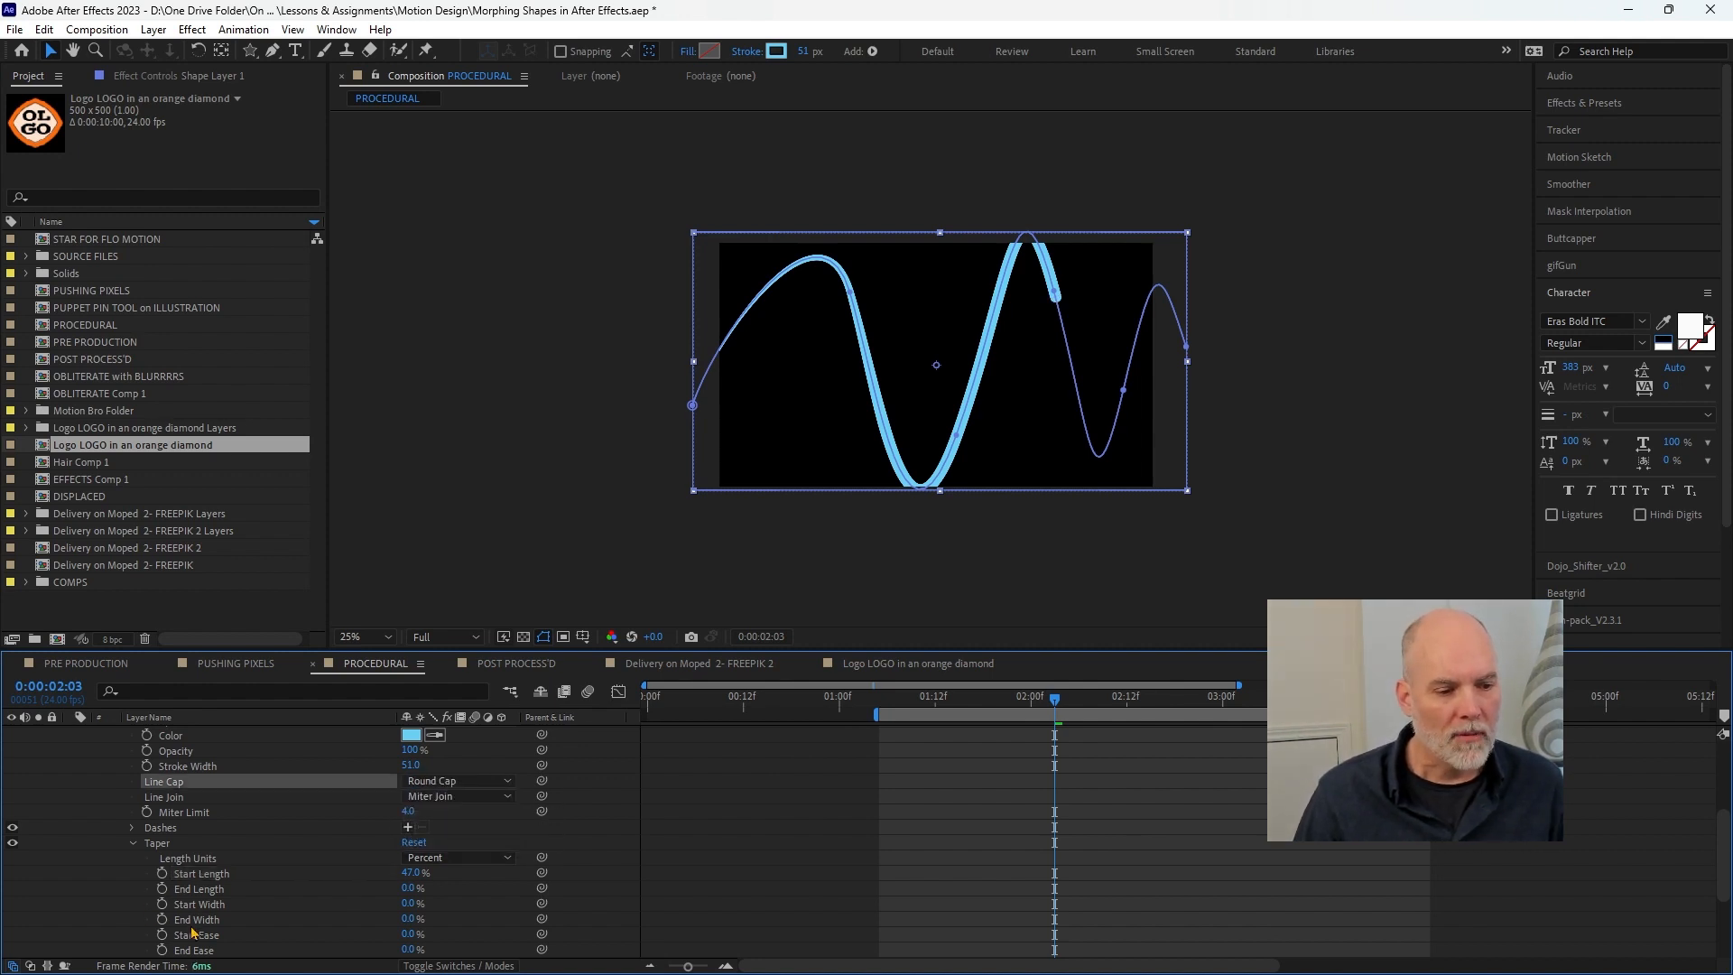
pyautogui.scroll(-1, 194, 935)
pyautogui.scroll(2, 195, 864)
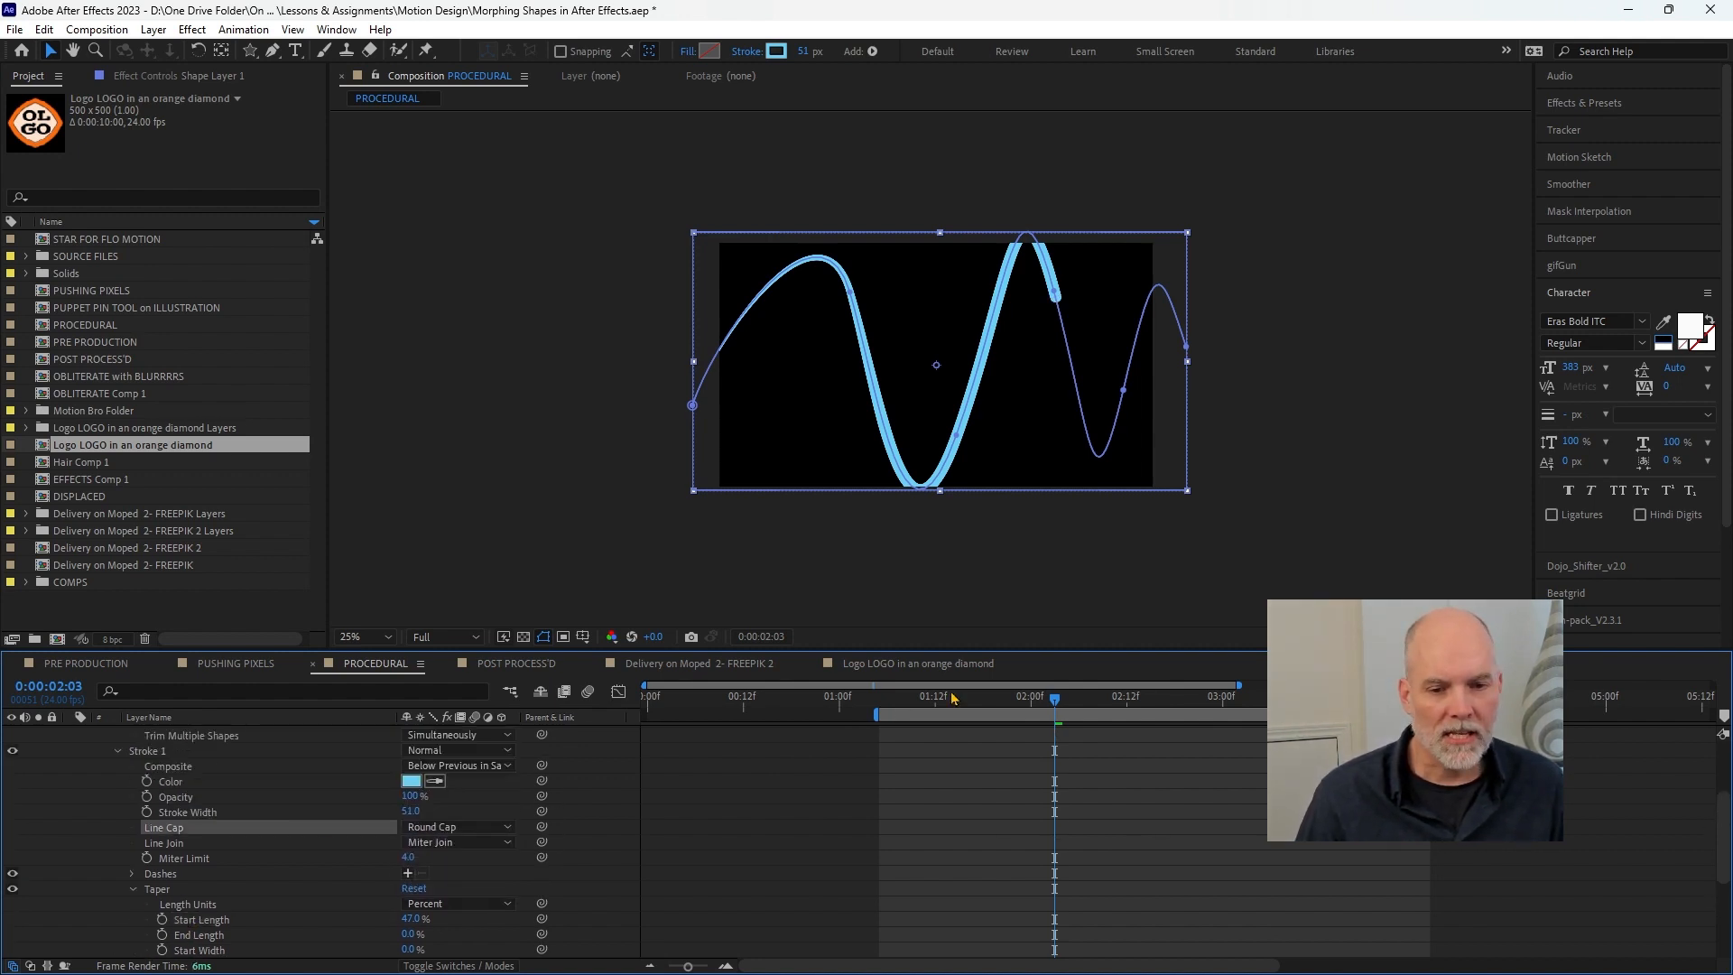
pyautogui.press('space')
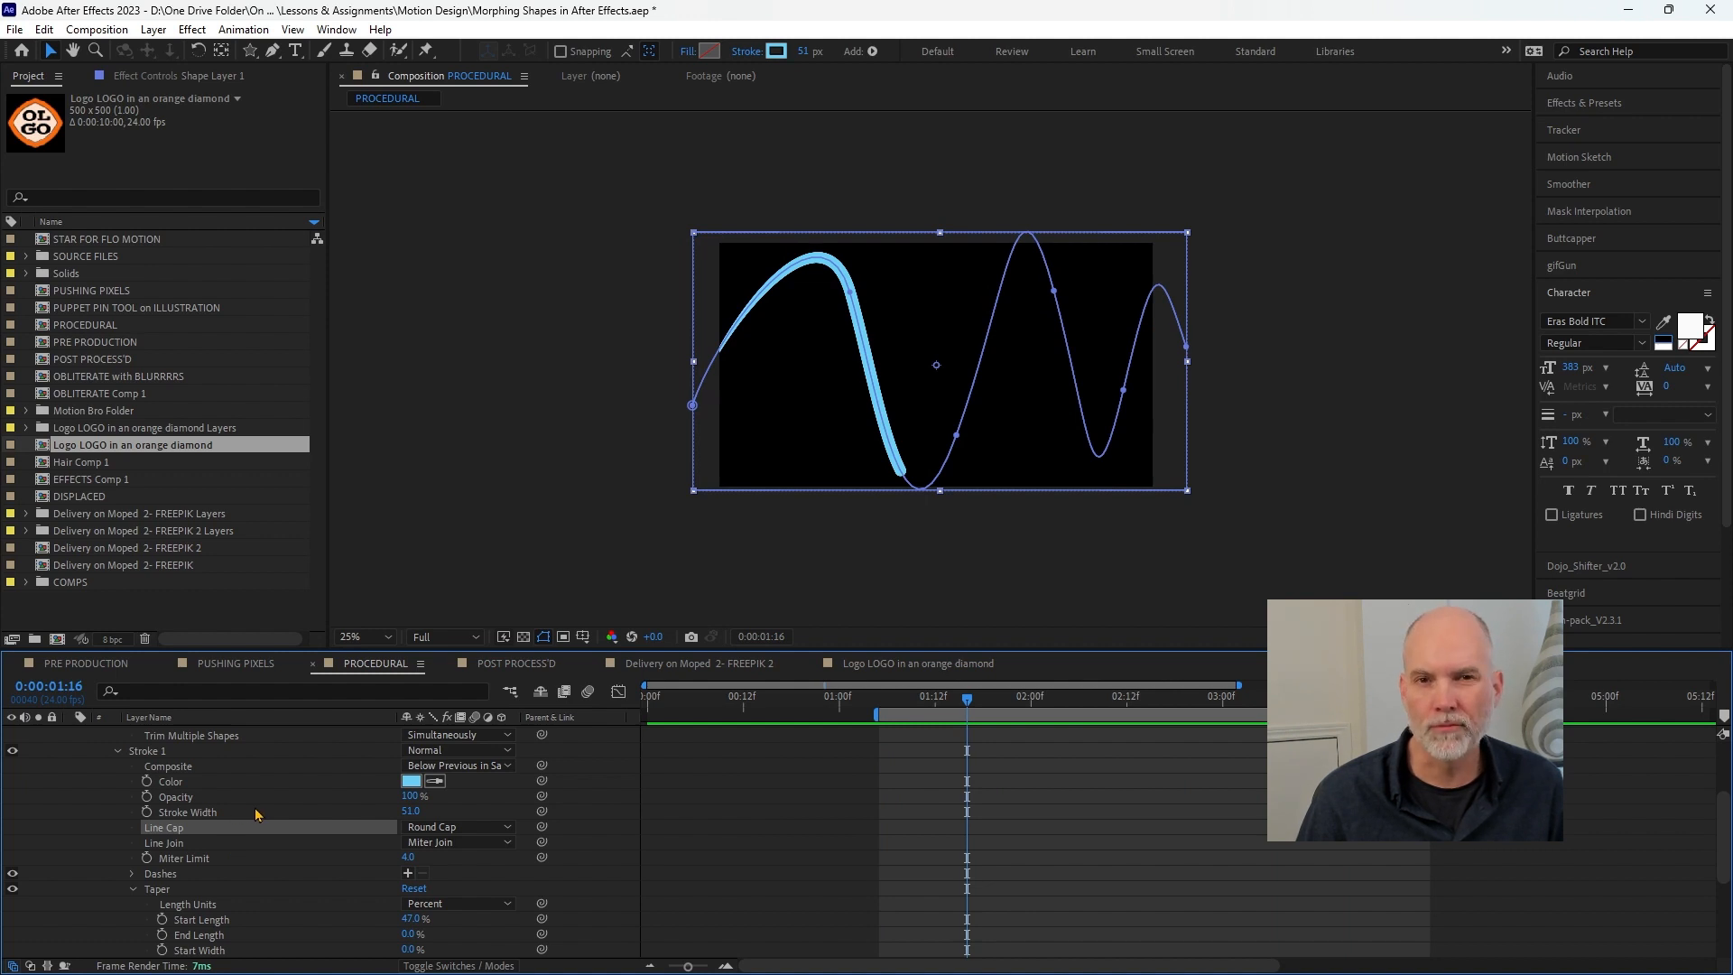
# - Collapse the Taper and Stroke 1 settings and remove all keyframes from the Start and End values of Trim Paths 1
pyautogui.click(132, 889)
pyautogui.click(118, 752)
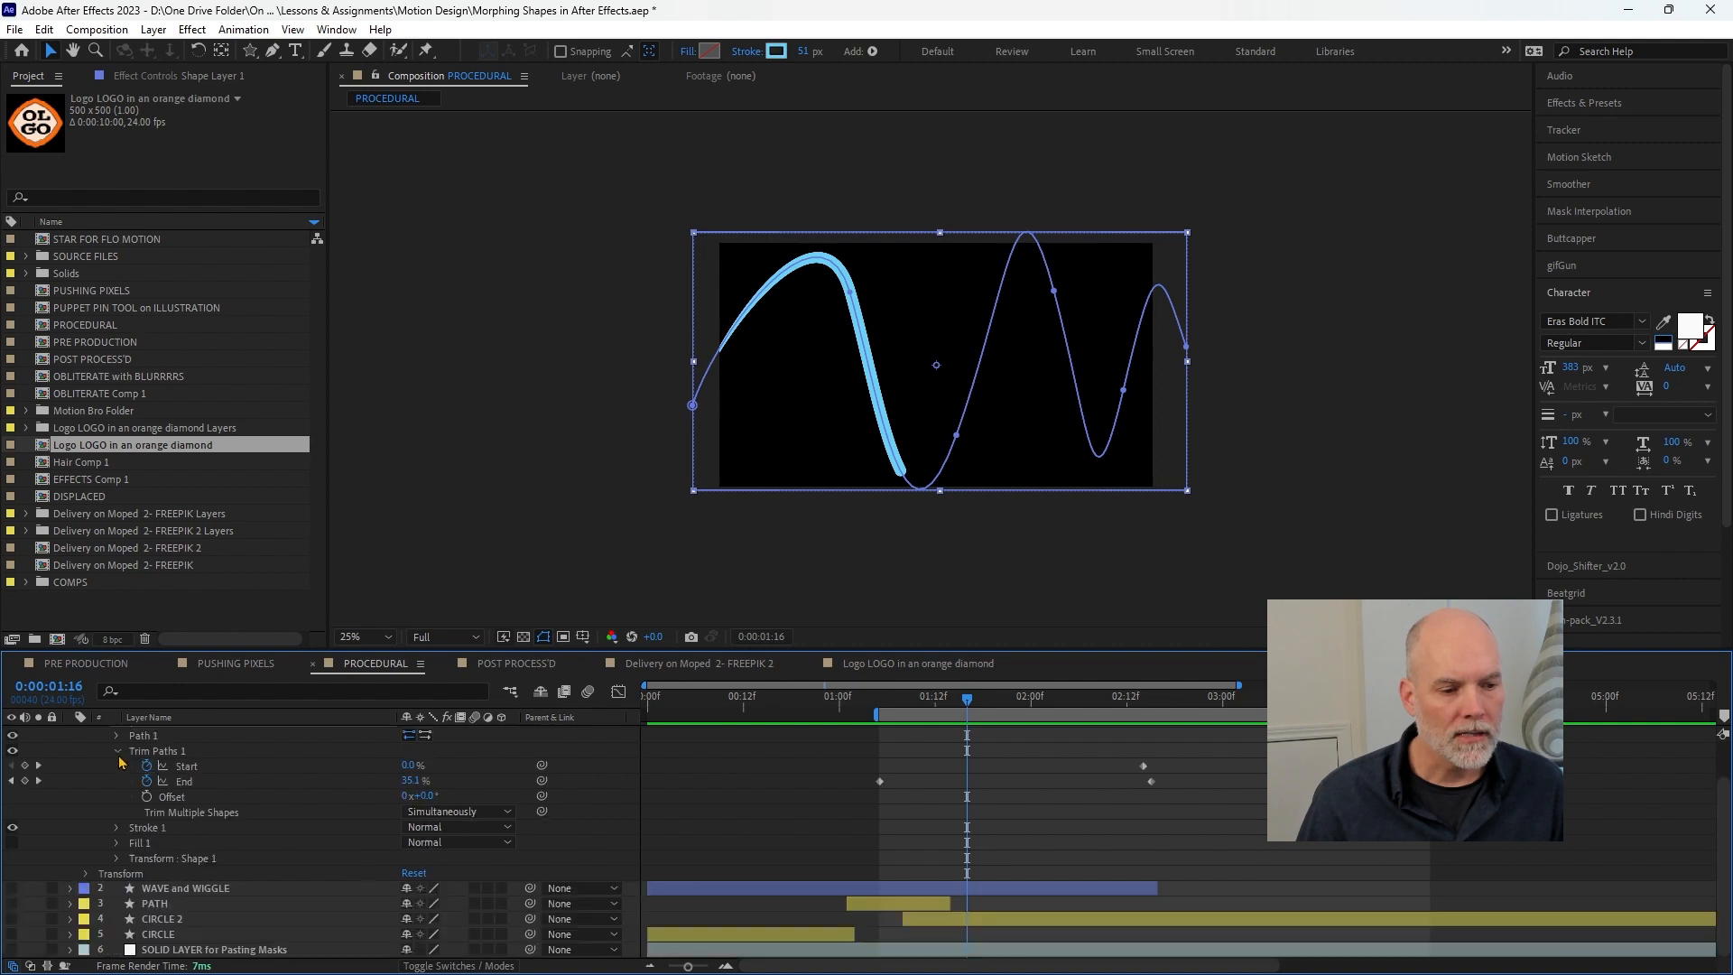
pyautogui.scroll(2, 857, 829)
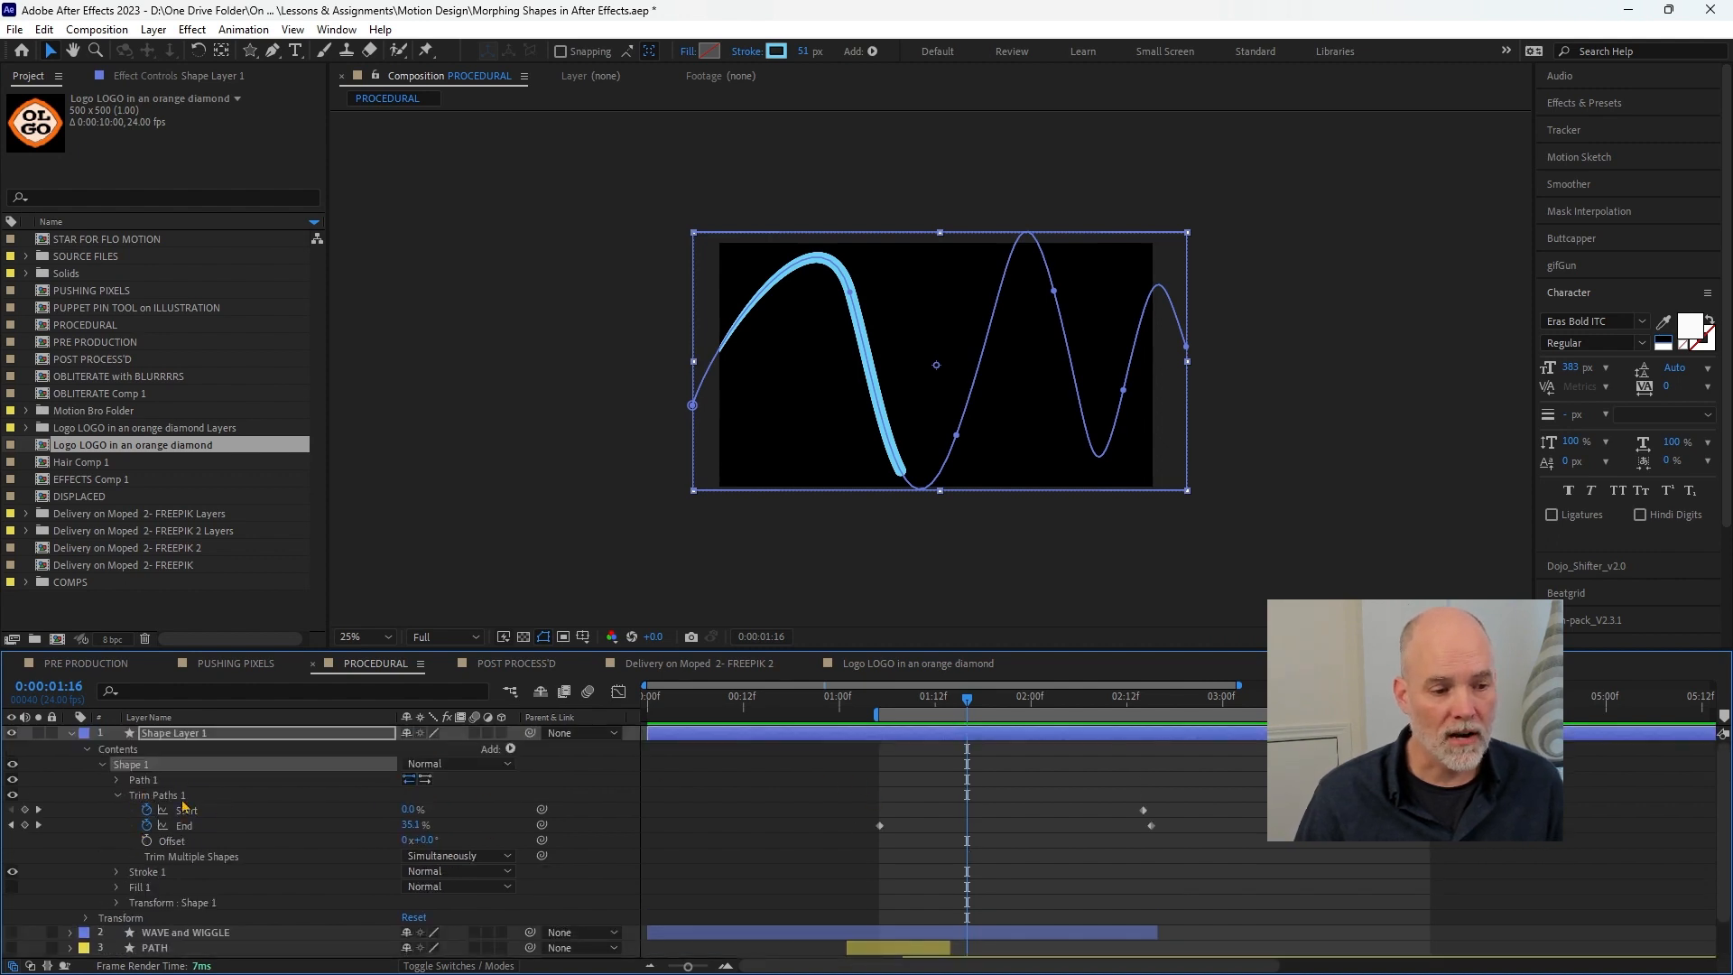
pyautogui.click(146, 810)
pyautogui.click(146, 825)
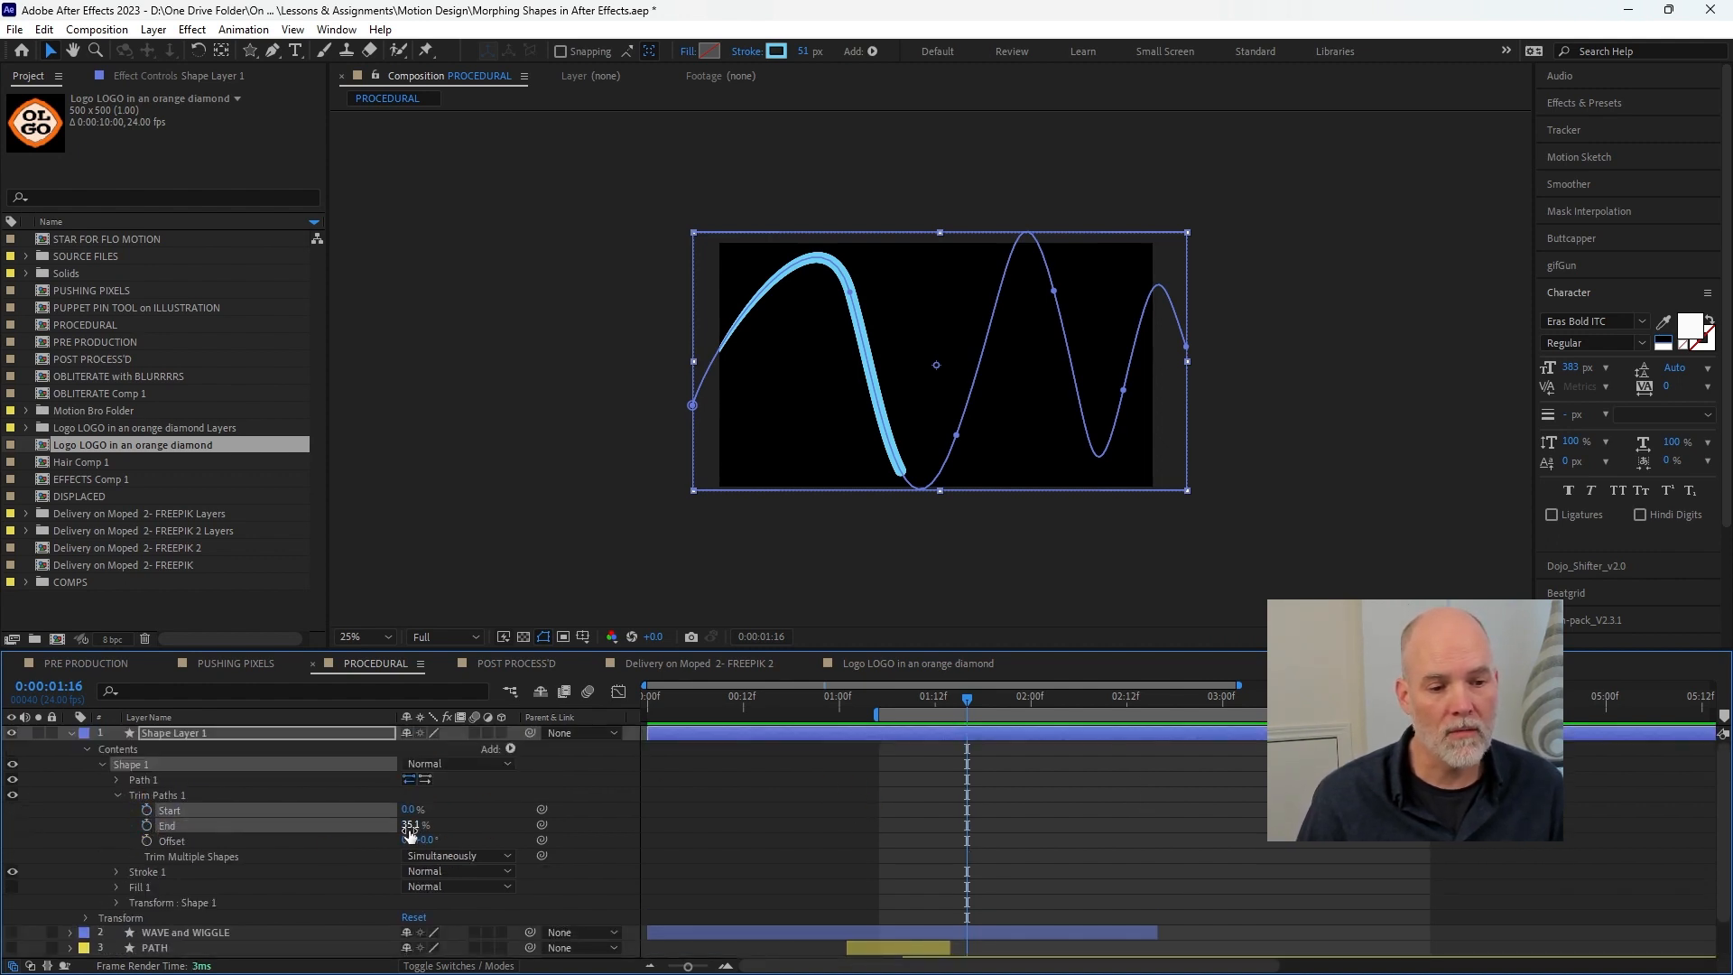
# - Set the Trim Paths End value to 22.1%, and keyframe Offset at 0:00:01:16 with a value of 290°
pyautogui.moveTo(409, 825)
pyautogui.mouseDown()
pyautogui.moveTo(359, 825)
pyautogui.moveTo(469, 840)
pyautogui.moveTo(425, 838)
pyautogui.mouseUp()
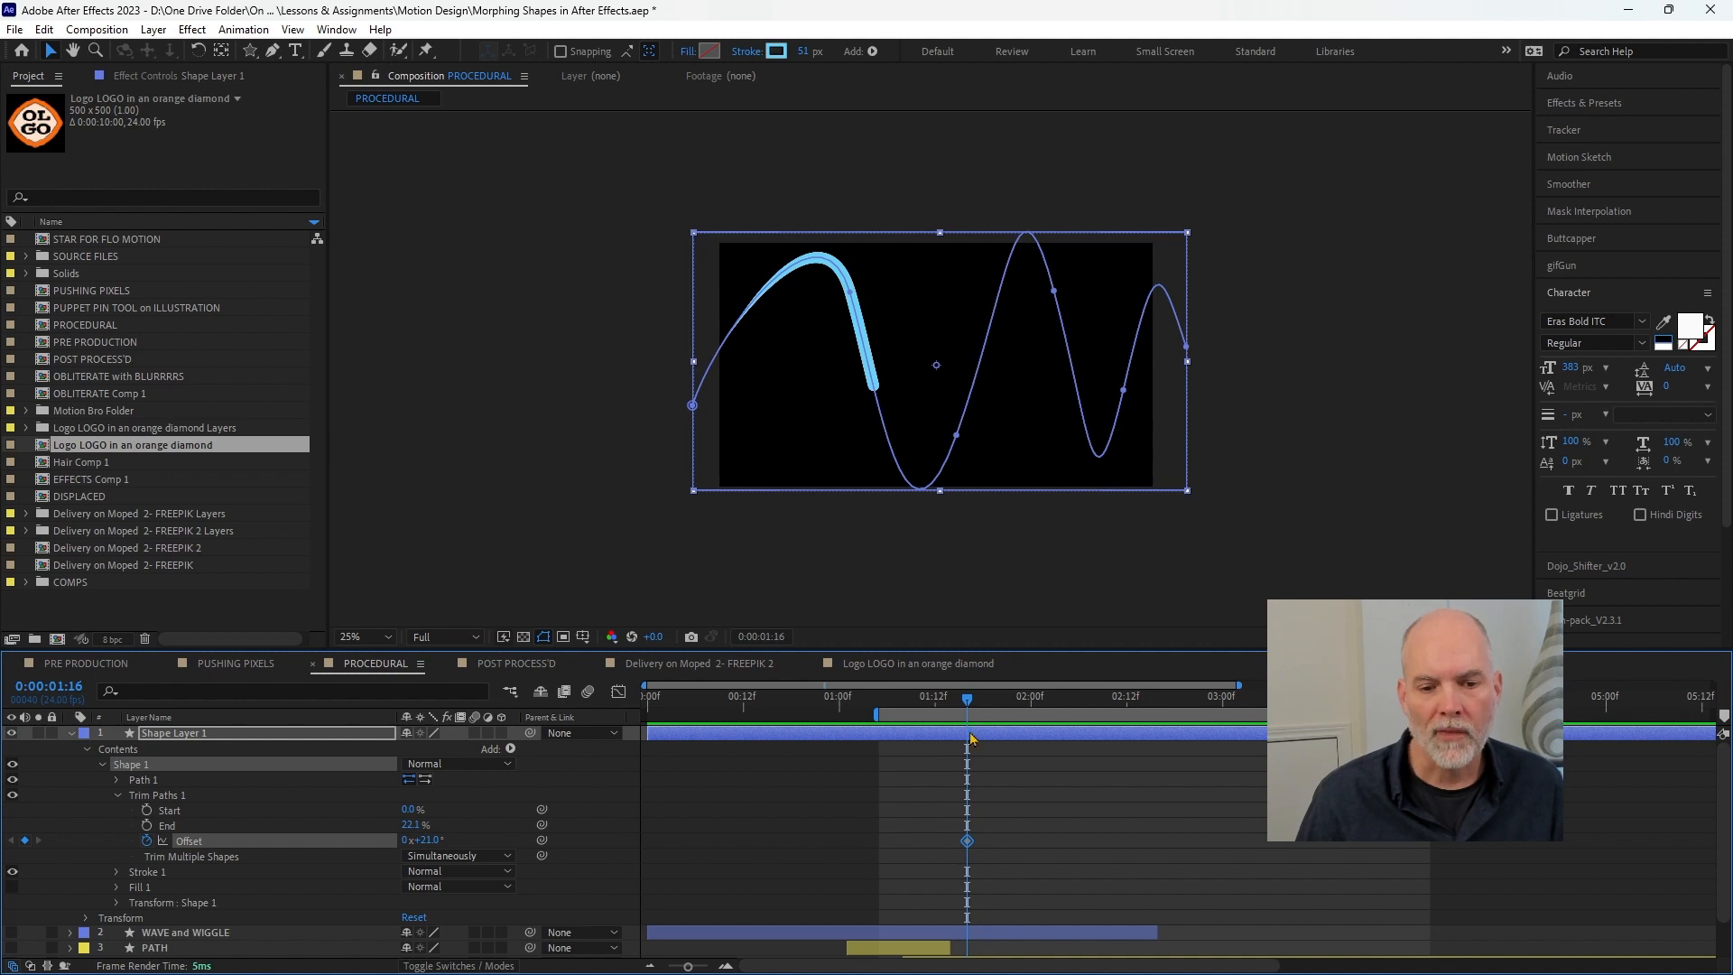
pyautogui.moveTo(433, 842)
pyautogui.mouseDown()
pyautogui.moveTo(314, 849)
pyautogui.moveTo(812, 815)
pyautogui.moveTo(655, 827)
pyautogui.mouseUp()
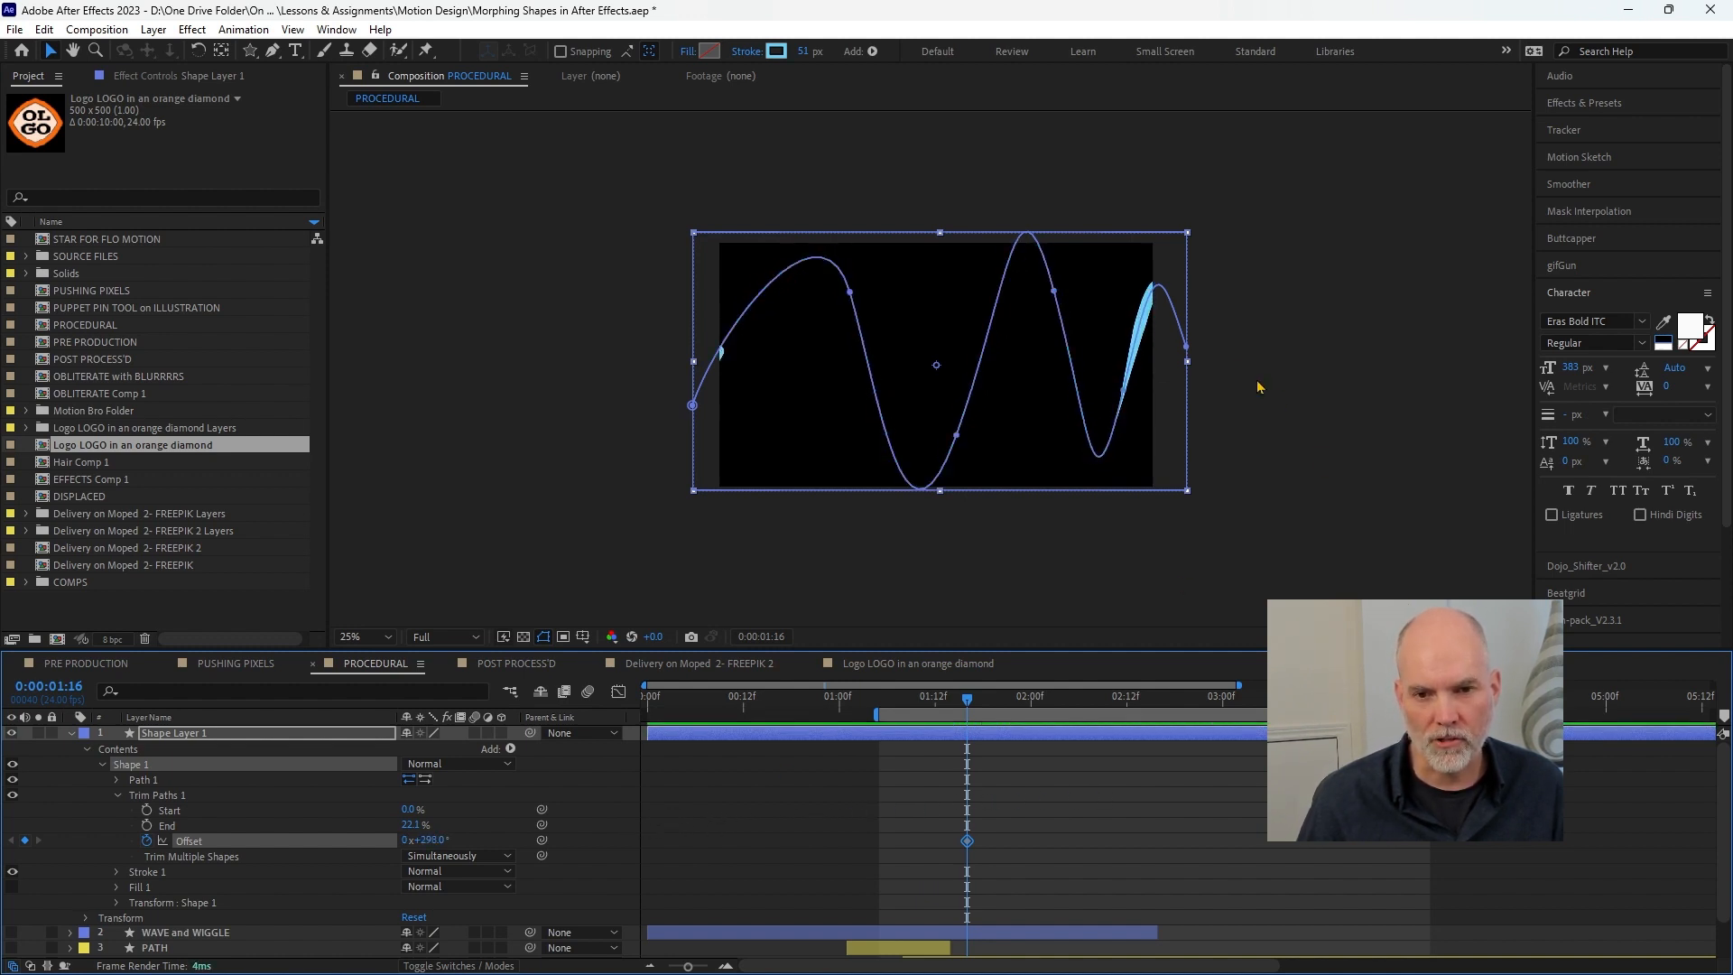
# - Extend the wave past the frame's right edge with a new curved Pen tool point, and shift the whole path left
pyautogui.click(1190, 352)
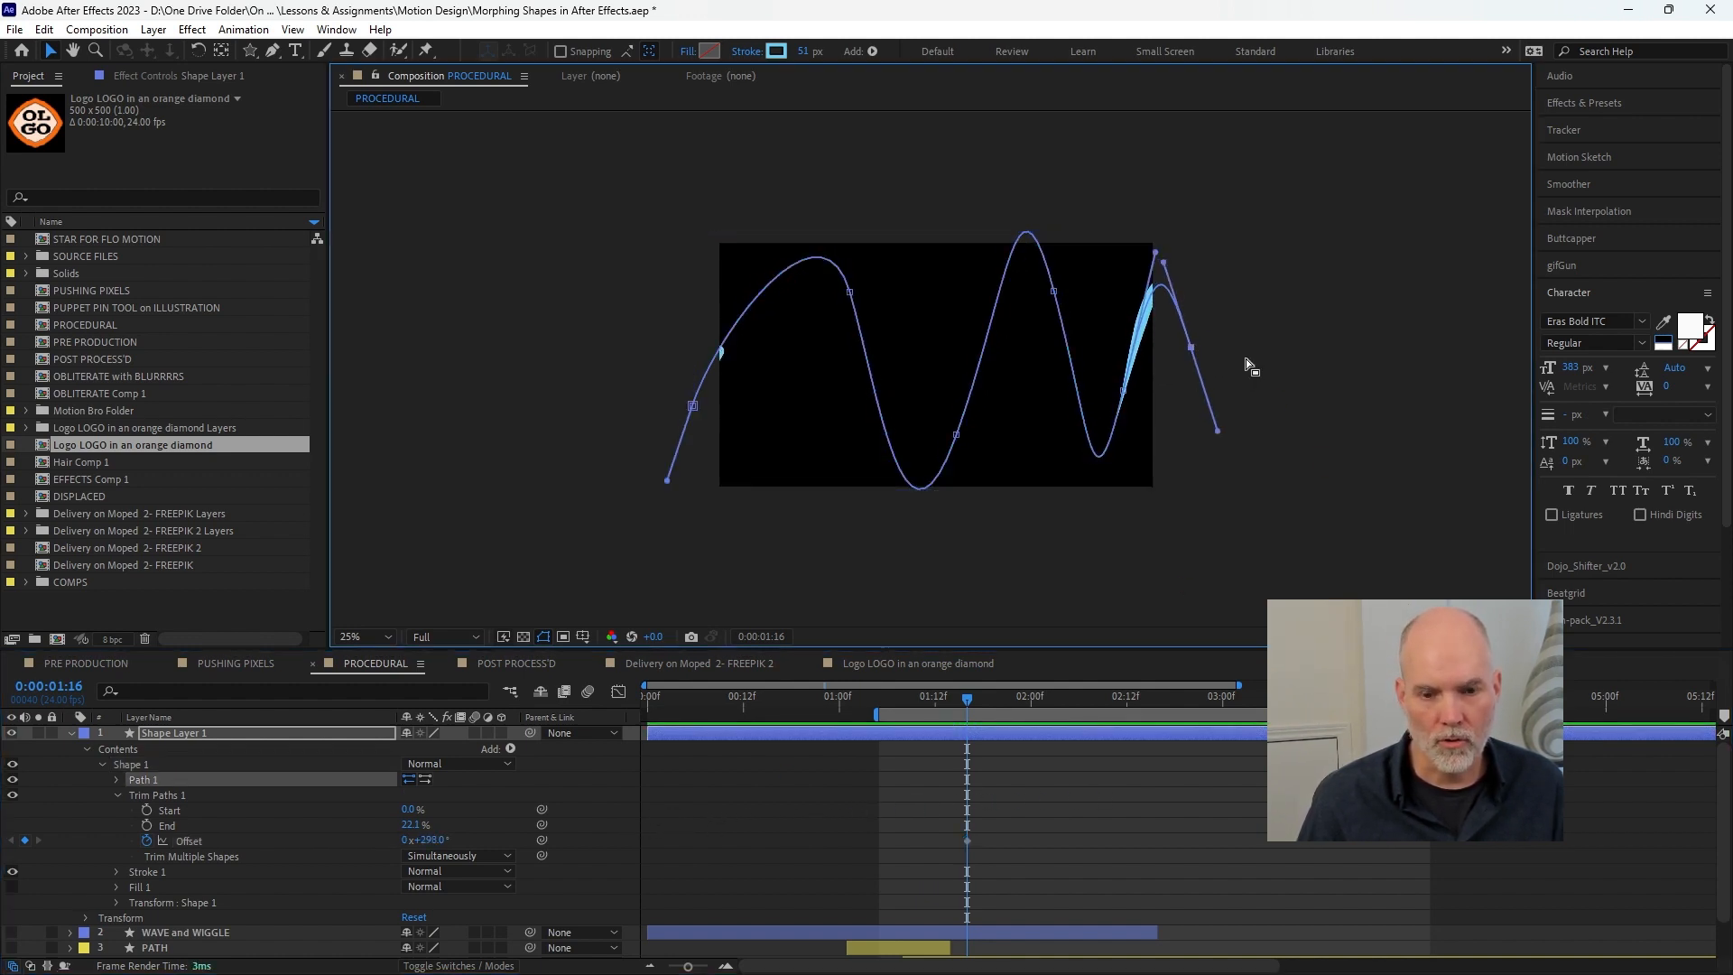
pyautogui.press('g')
pyautogui.moveTo(1405, 297); pyautogui.dragTo(1444, 229)
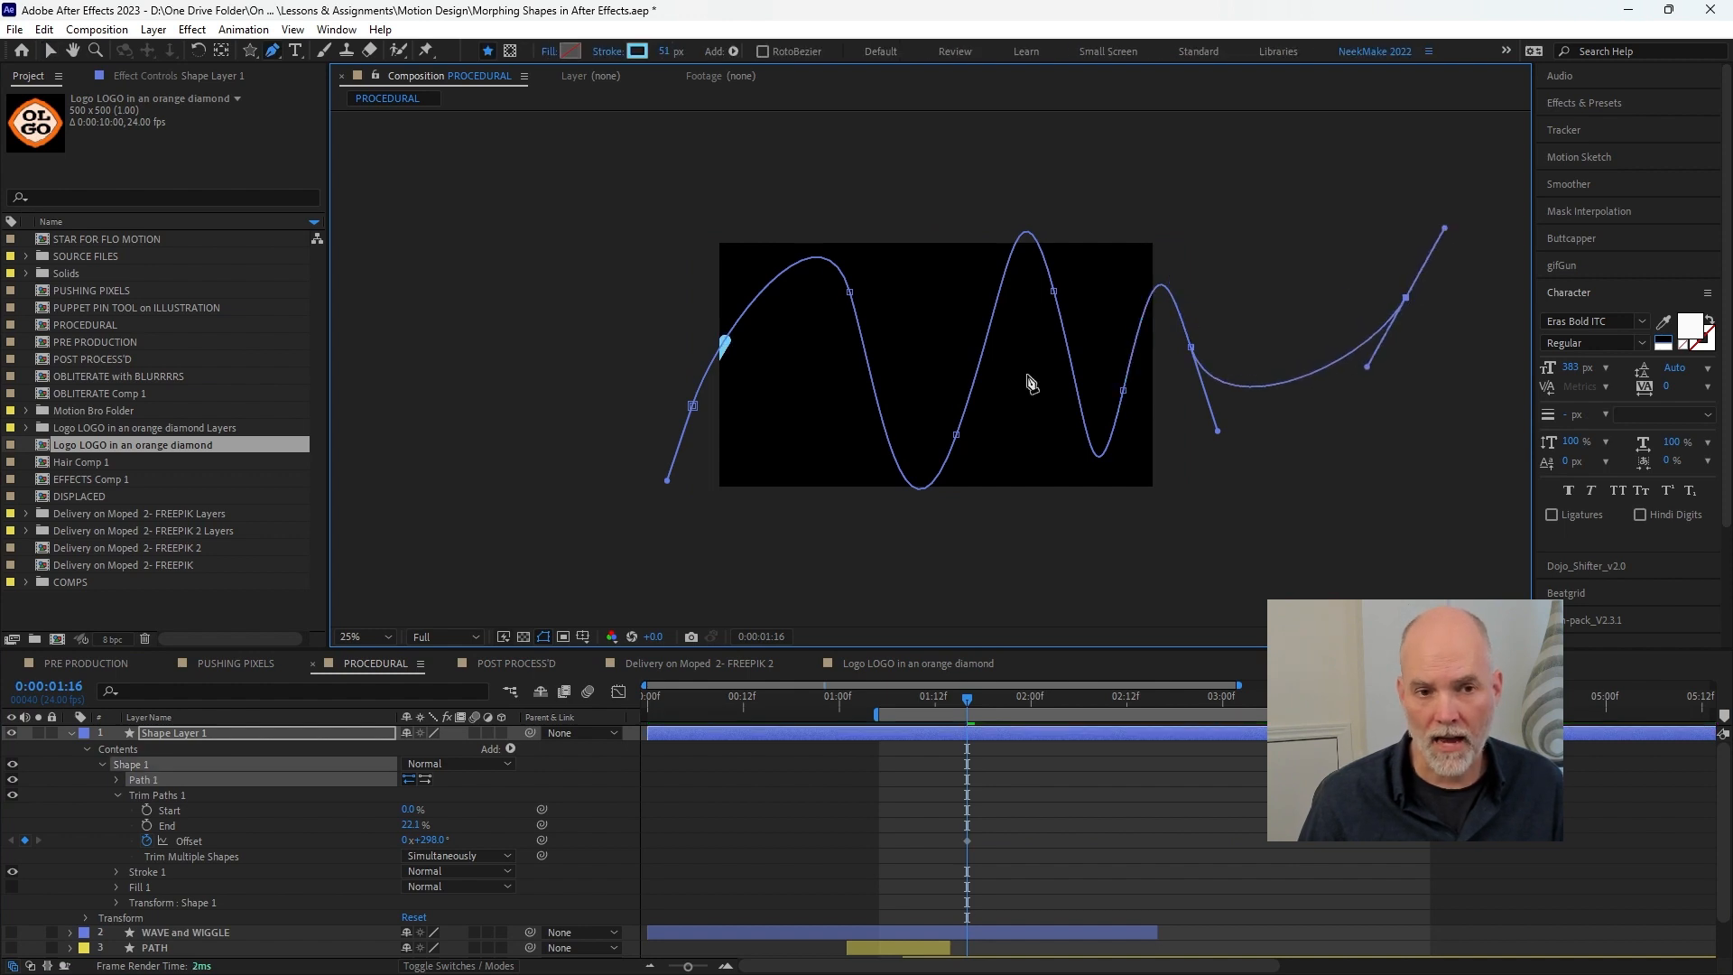
pyautogui.press('v')
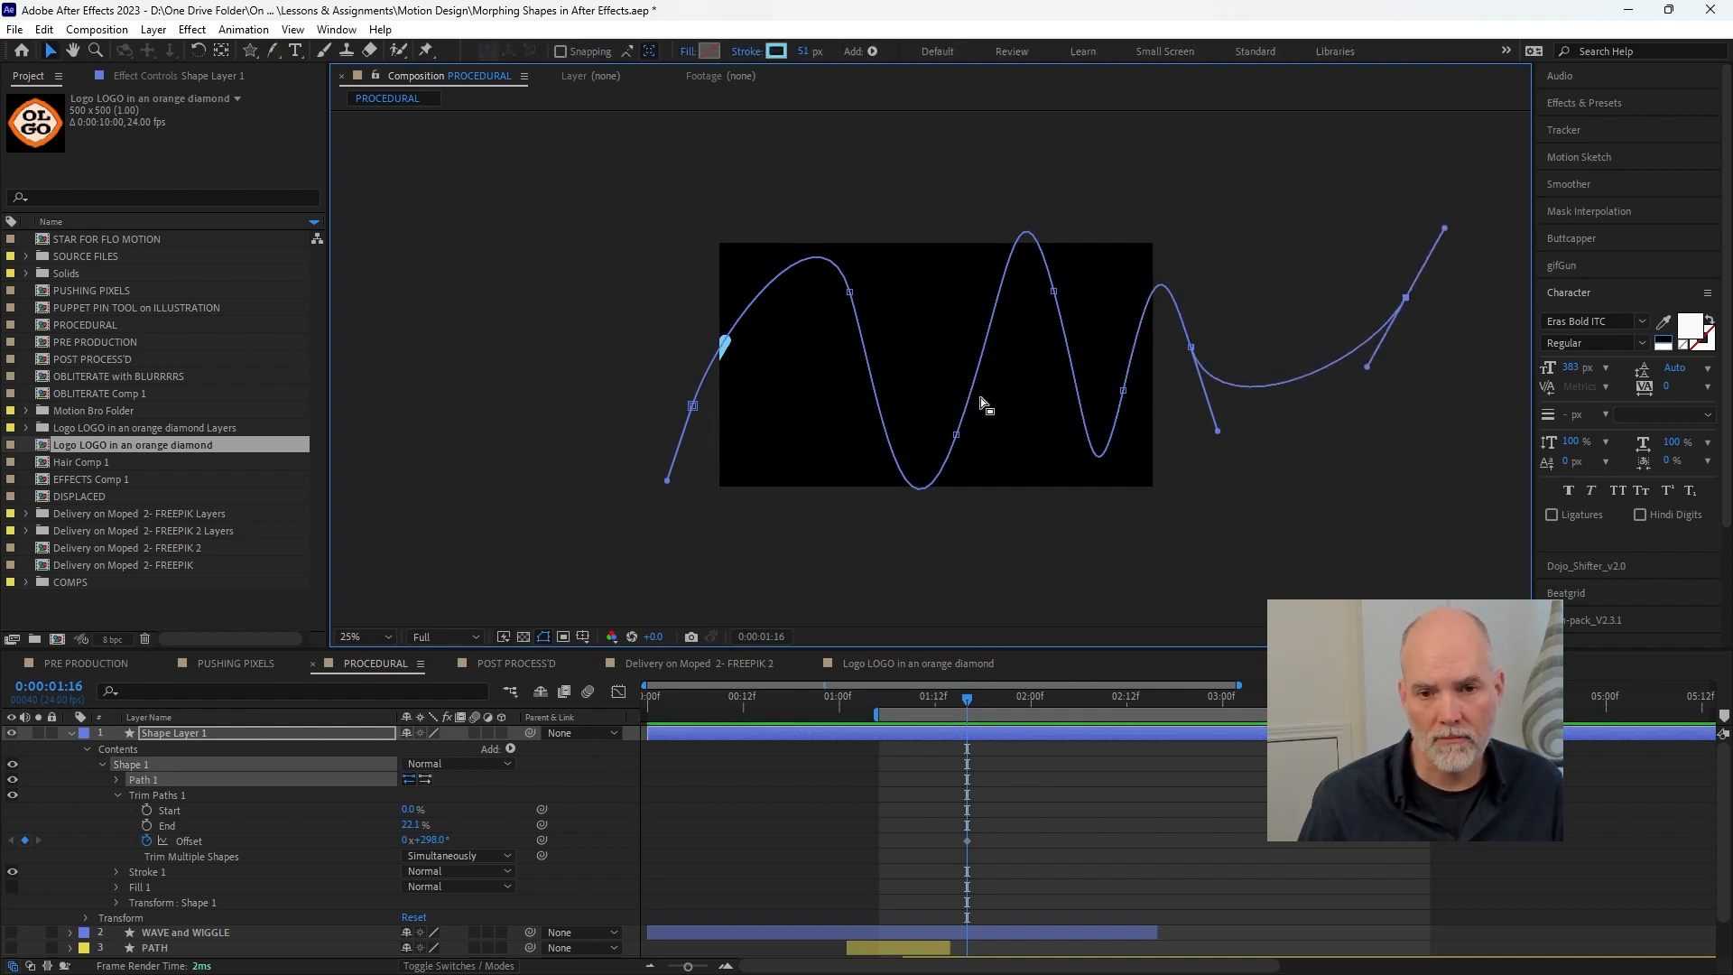
pyautogui.doubleClick(693, 411)
pyautogui.moveTo(693, 411); pyautogui.dragTo(607, 413)
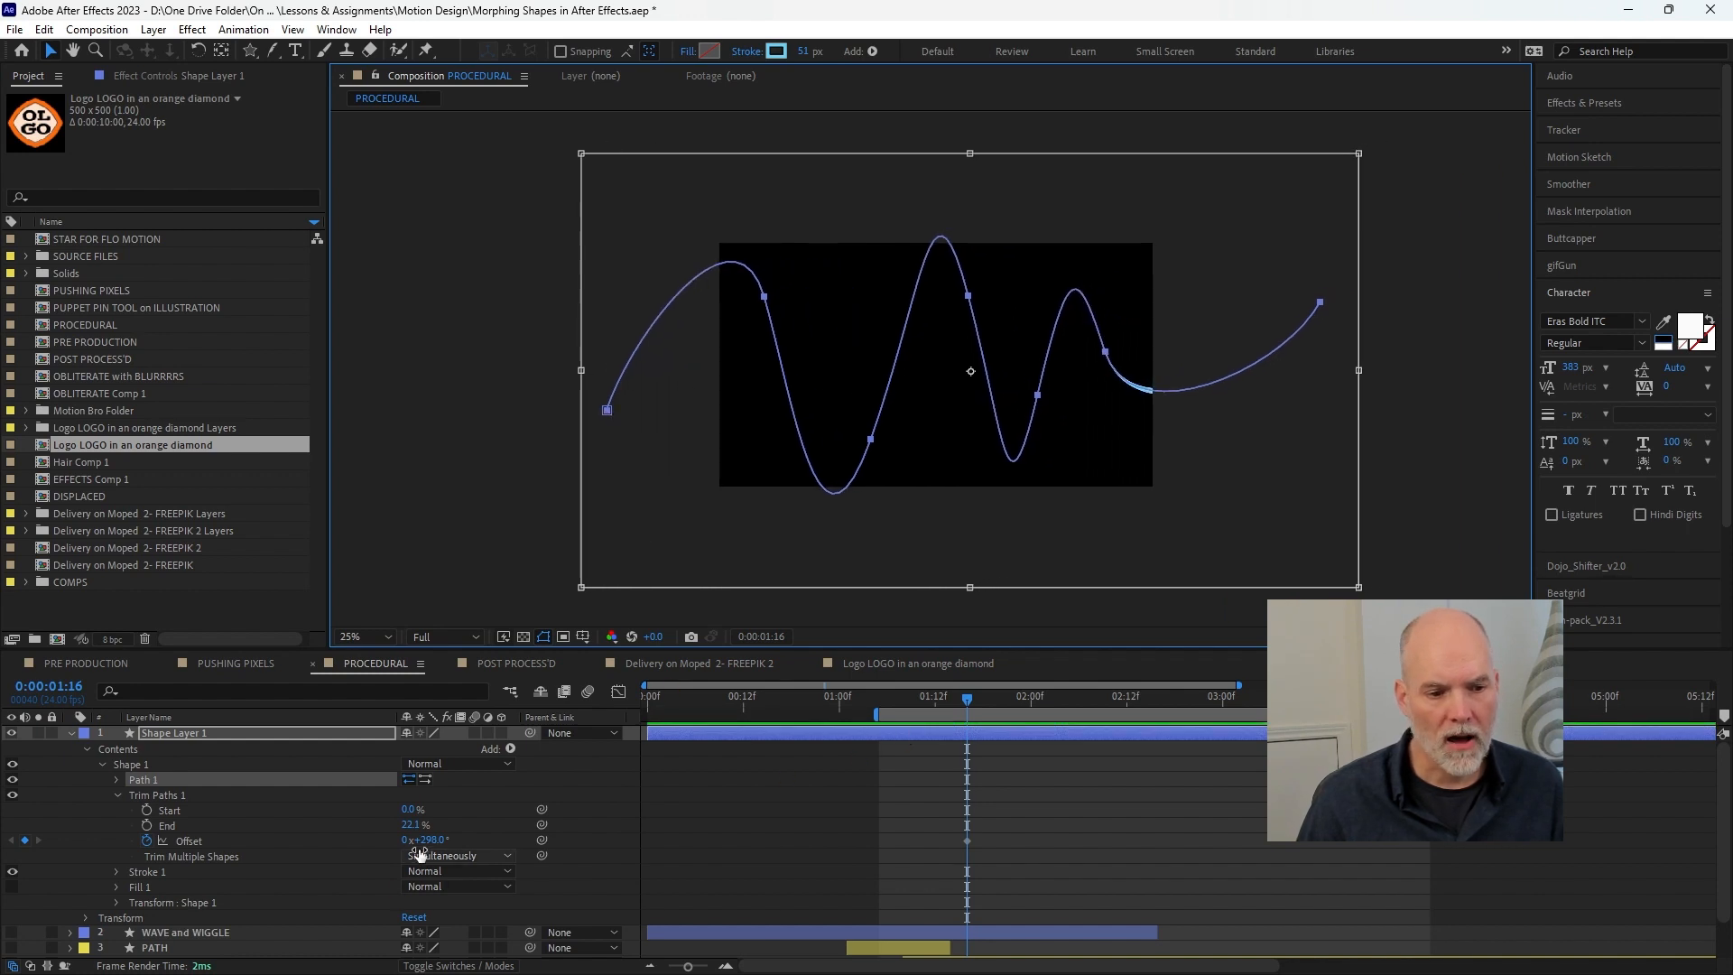
# - Keyframe the Trim Paths Offset at 0x+317° at 0:00:01:16 and 1x+316° at 0:00:02:17, and preview the motion
pyautogui.moveTo(438, 843); pyautogui.dragTo(451, 840)
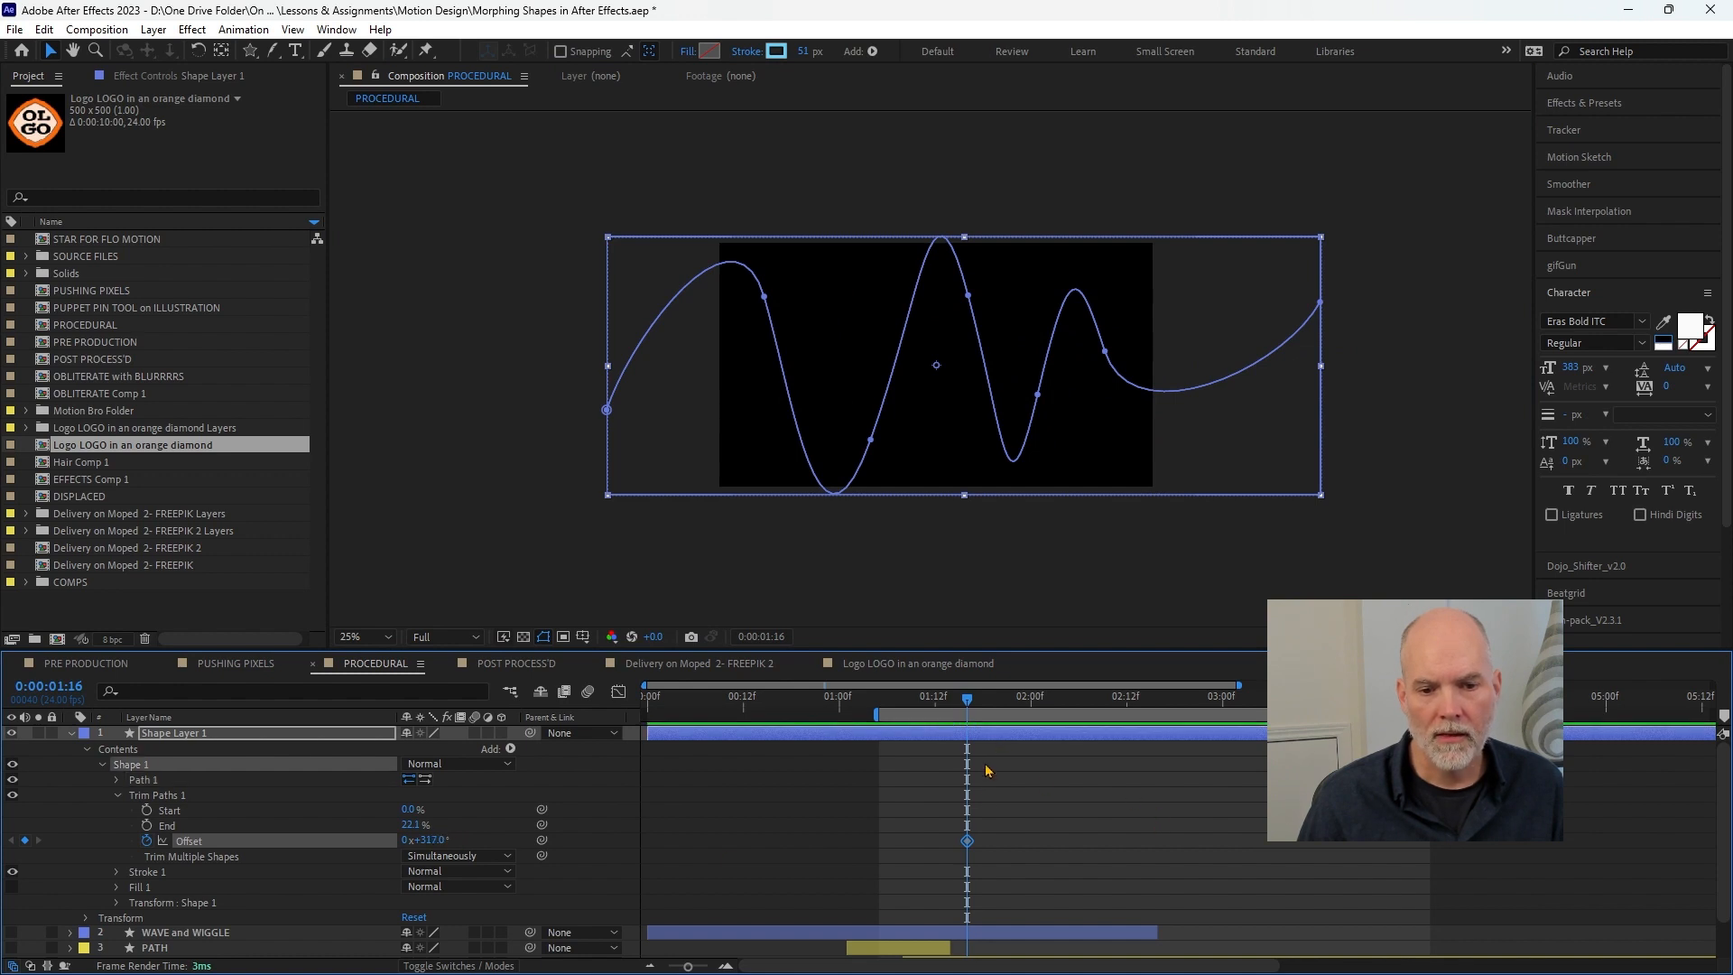
pyautogui.moveTo(1023, 699); pyautogui.dragTo(1167, 699)
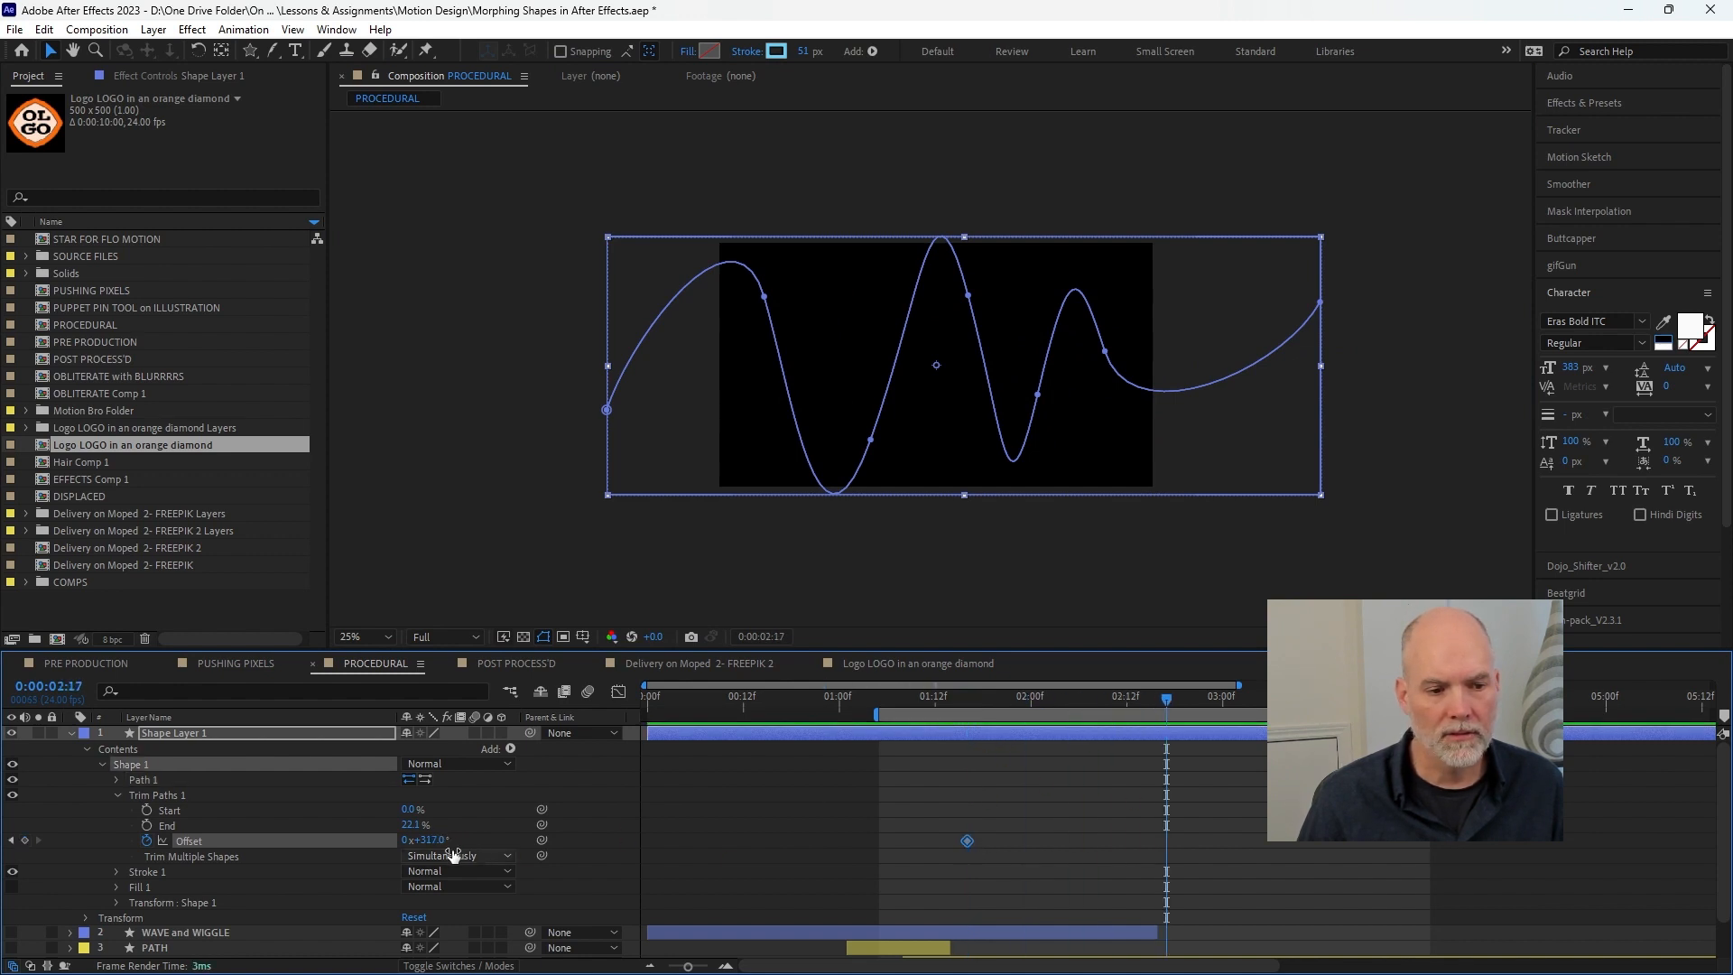
pyautogui.moveTo(438, 839); pyautogui.dragTo(760, 834)
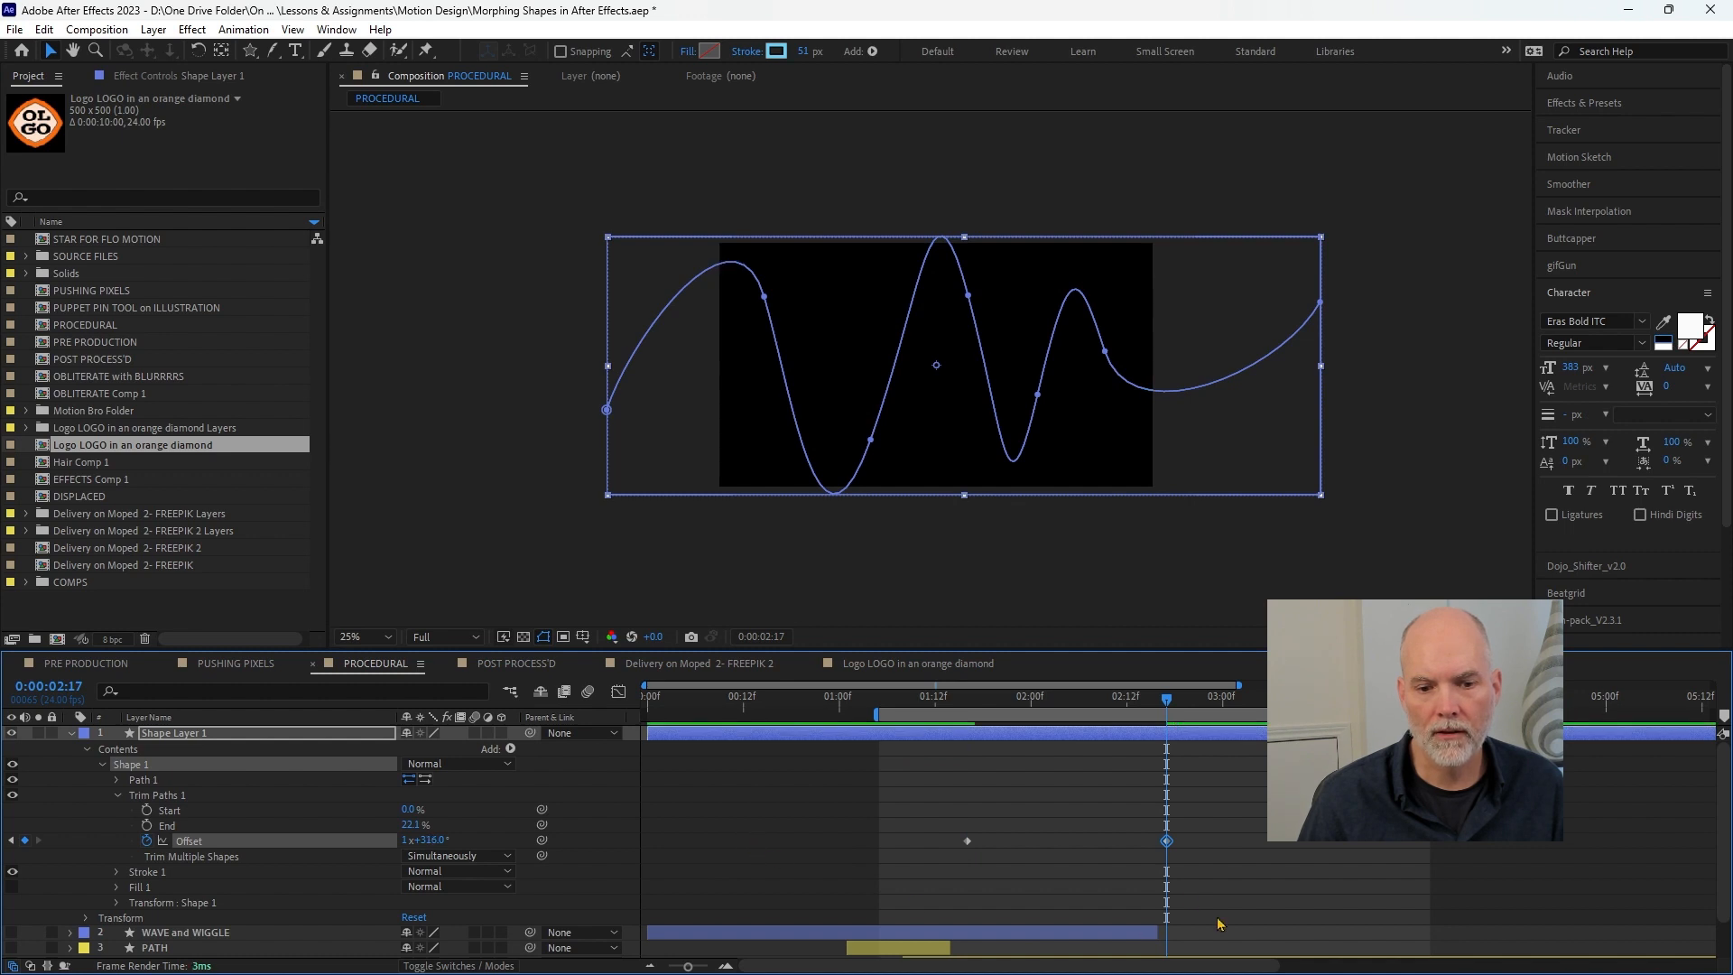
pyautogui.click(934, 700)
pyautogui.press('space')
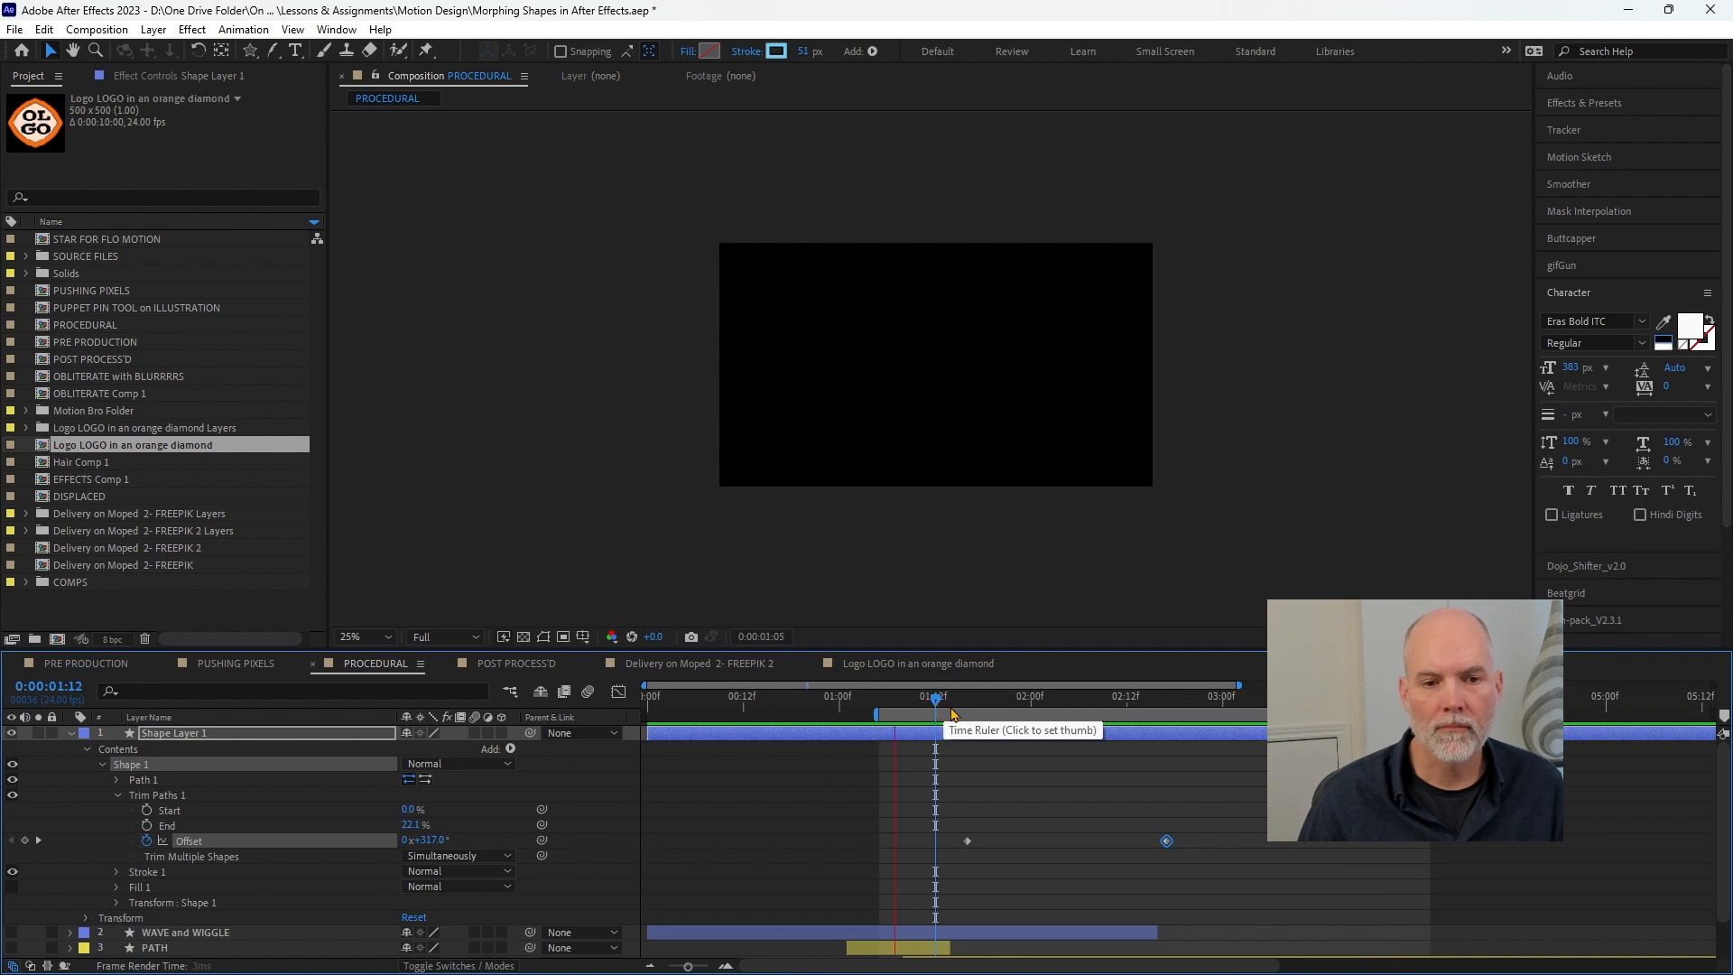
pyautogui.moveTo(994, 704)
pyautogui.mouseDown()
pyautogui.moveTo(1187, 704)
pyautogui.moveTo(952, 693)
pyautogui.mouseUp()
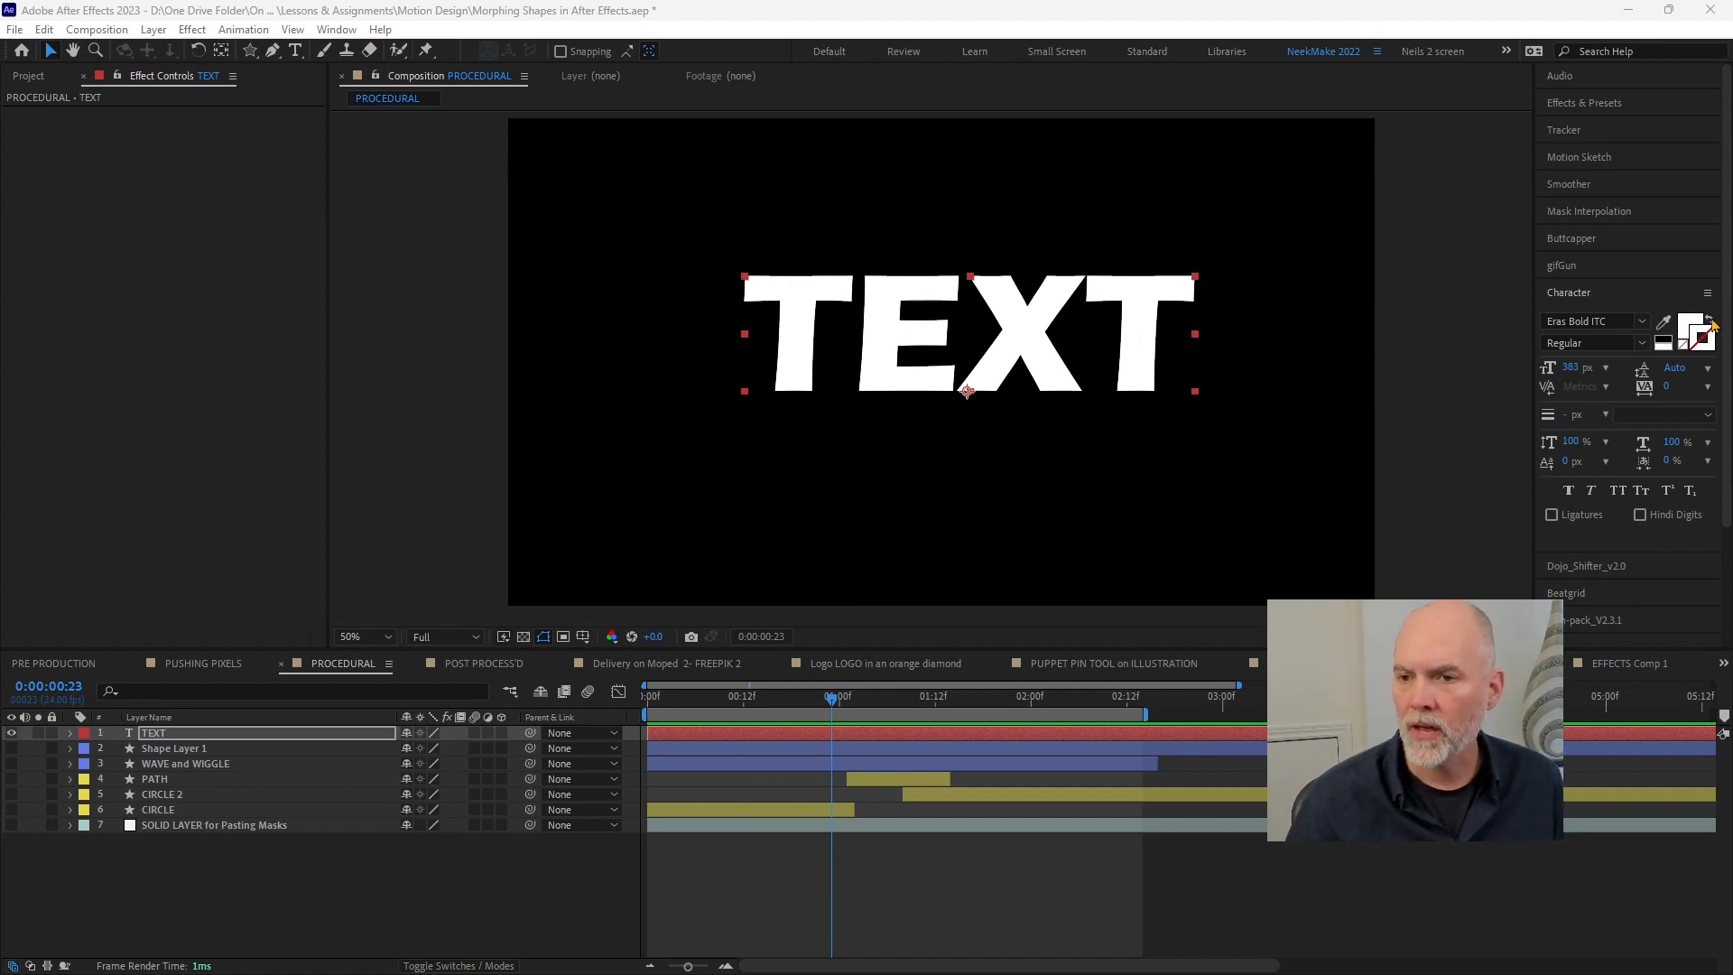
# - Swap the TEXT layer's fill and stroke to make a white outline, expand the layer, and show its Animate properties
pyautogui.click(1709, 322)
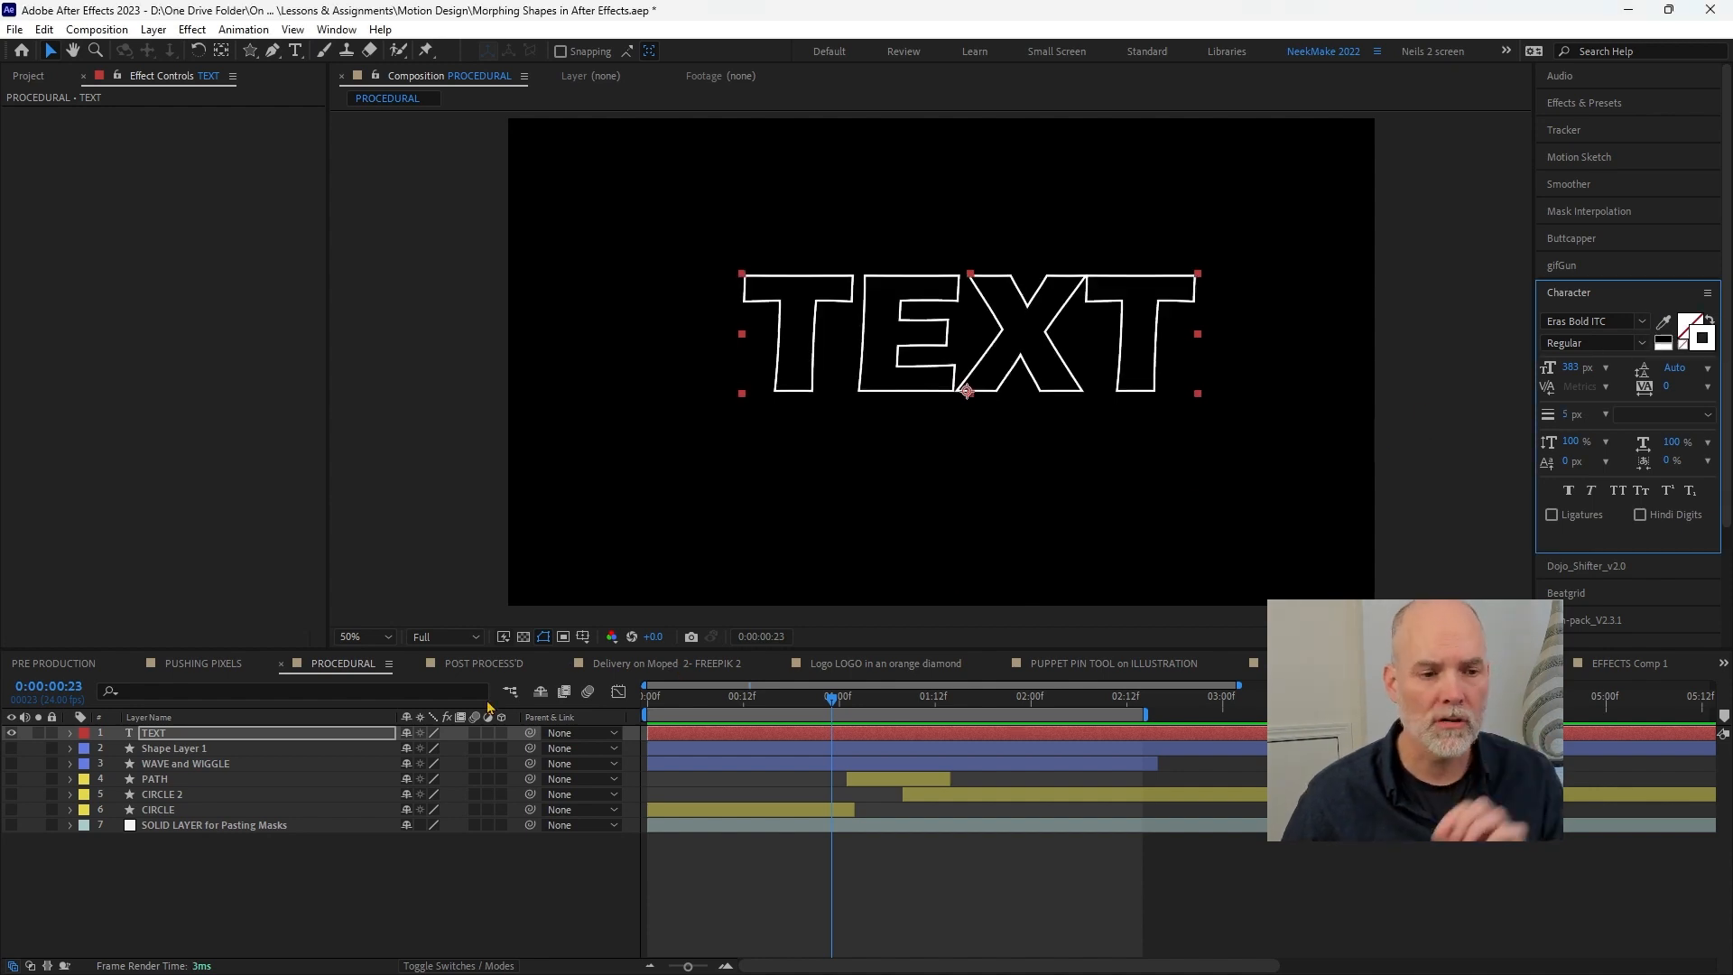
pyautogui.click(70, 733)
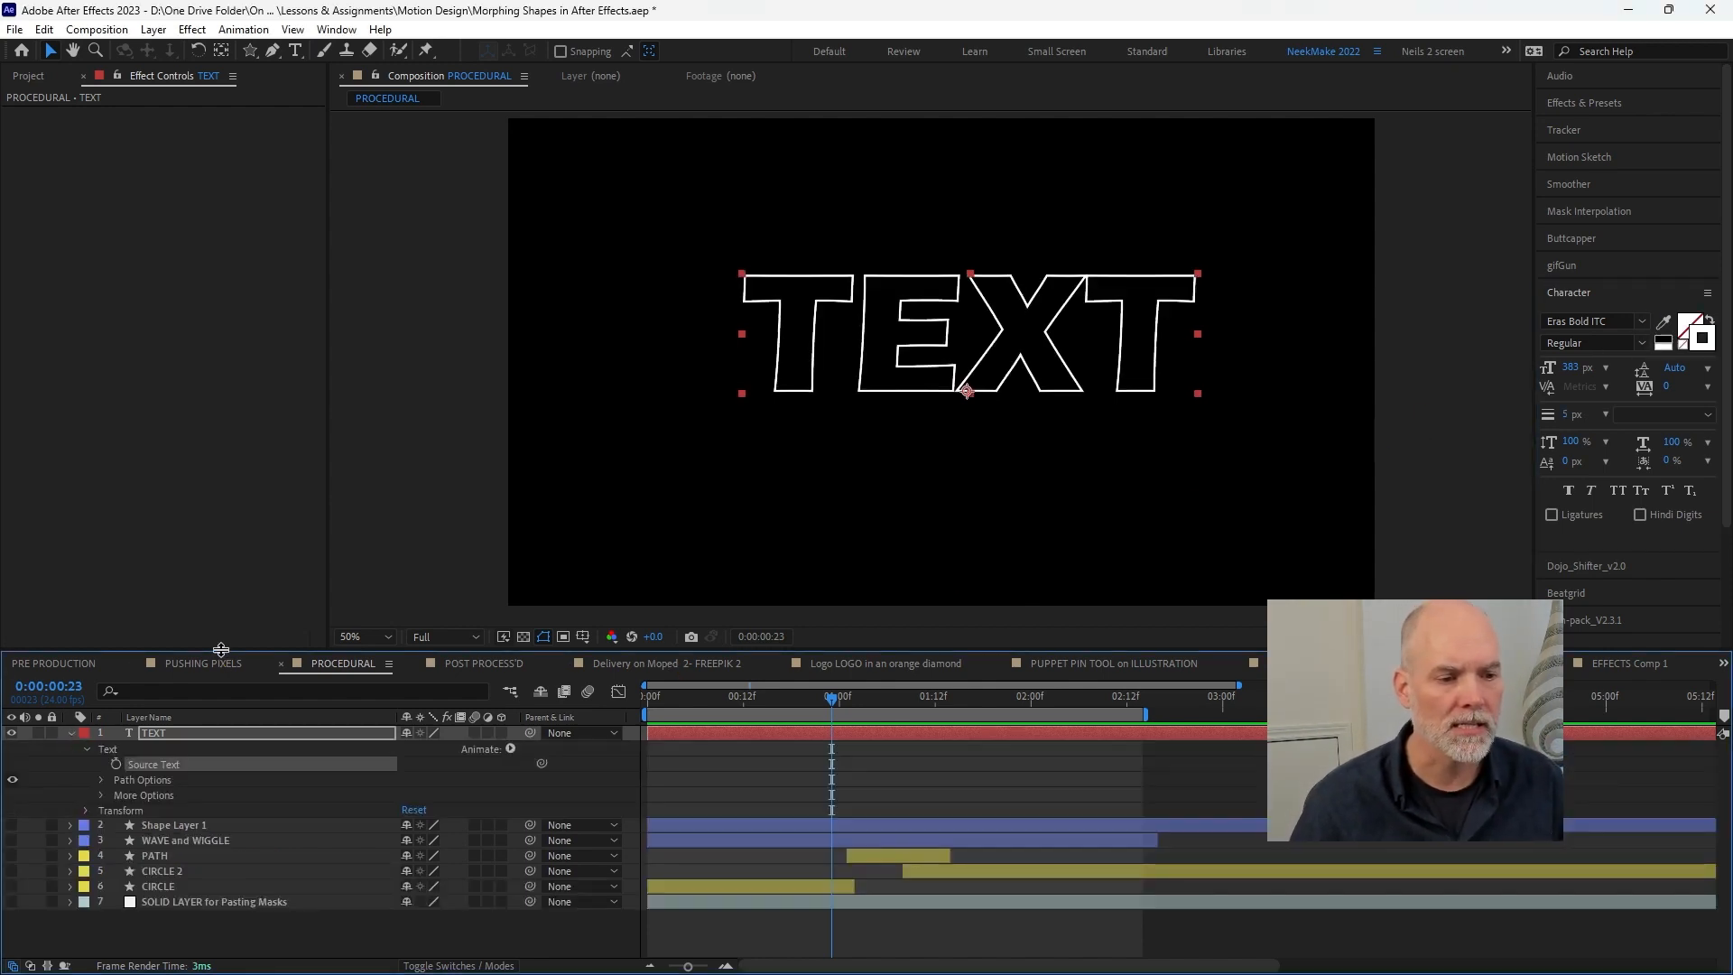
pyautogui.moveTo(221, 649); pyautogui.dragTo(257, 527)
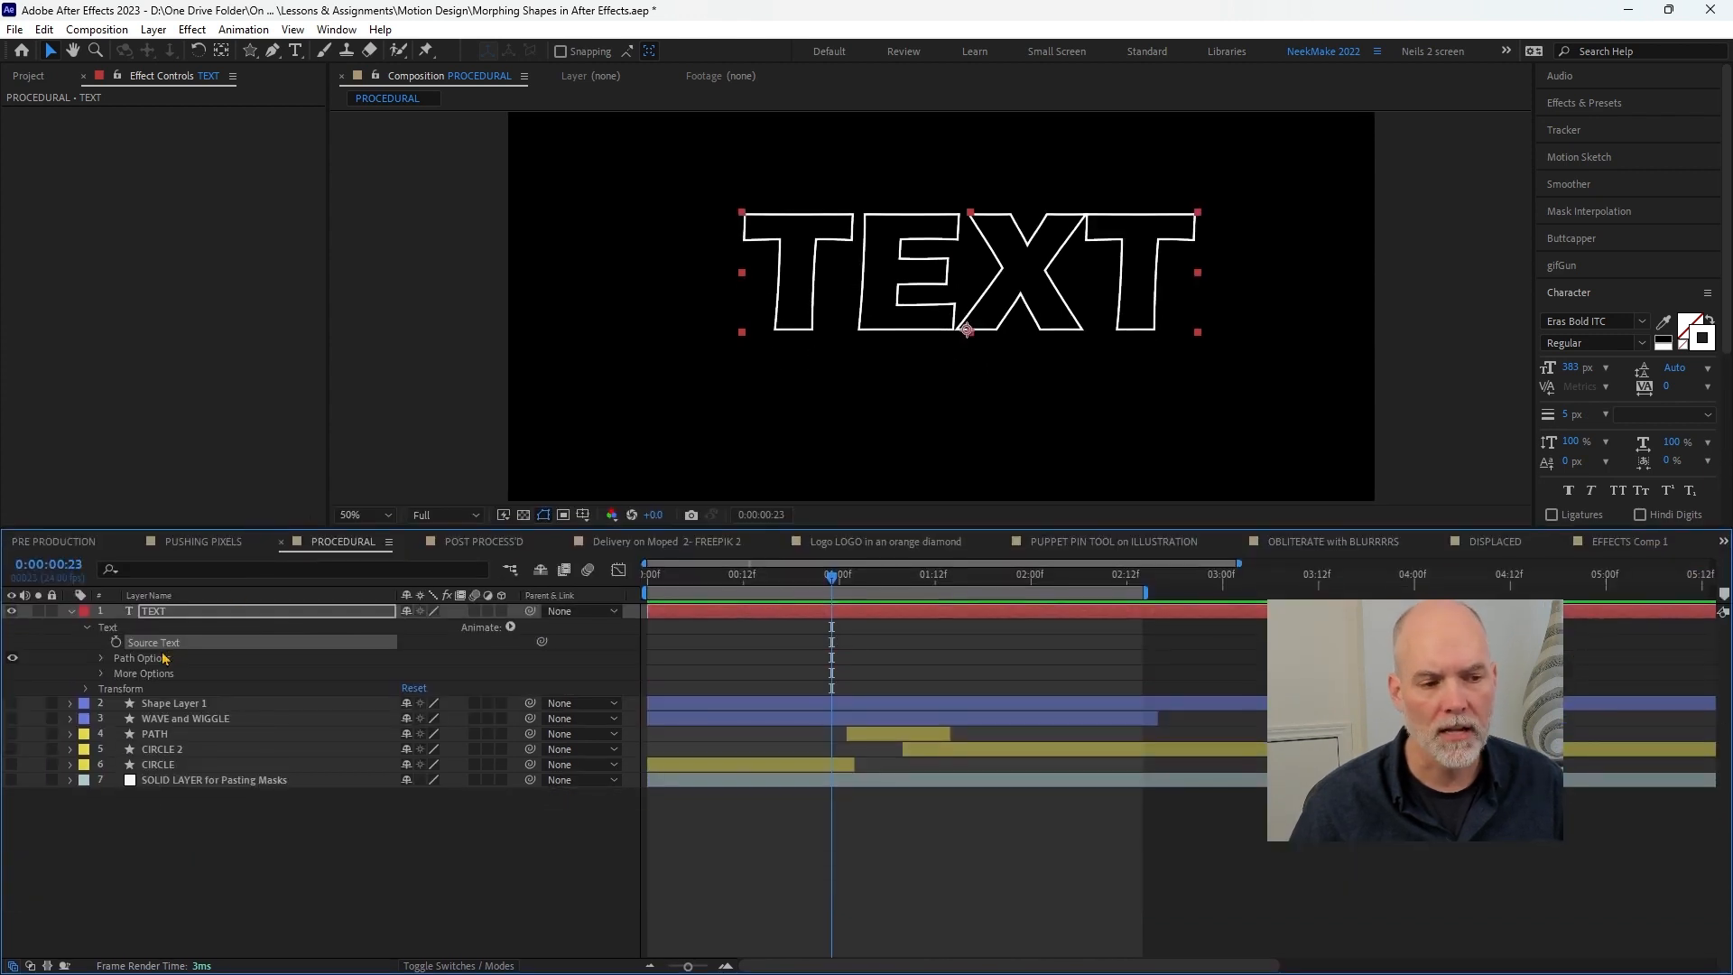
pyautogui.click(511, 627)
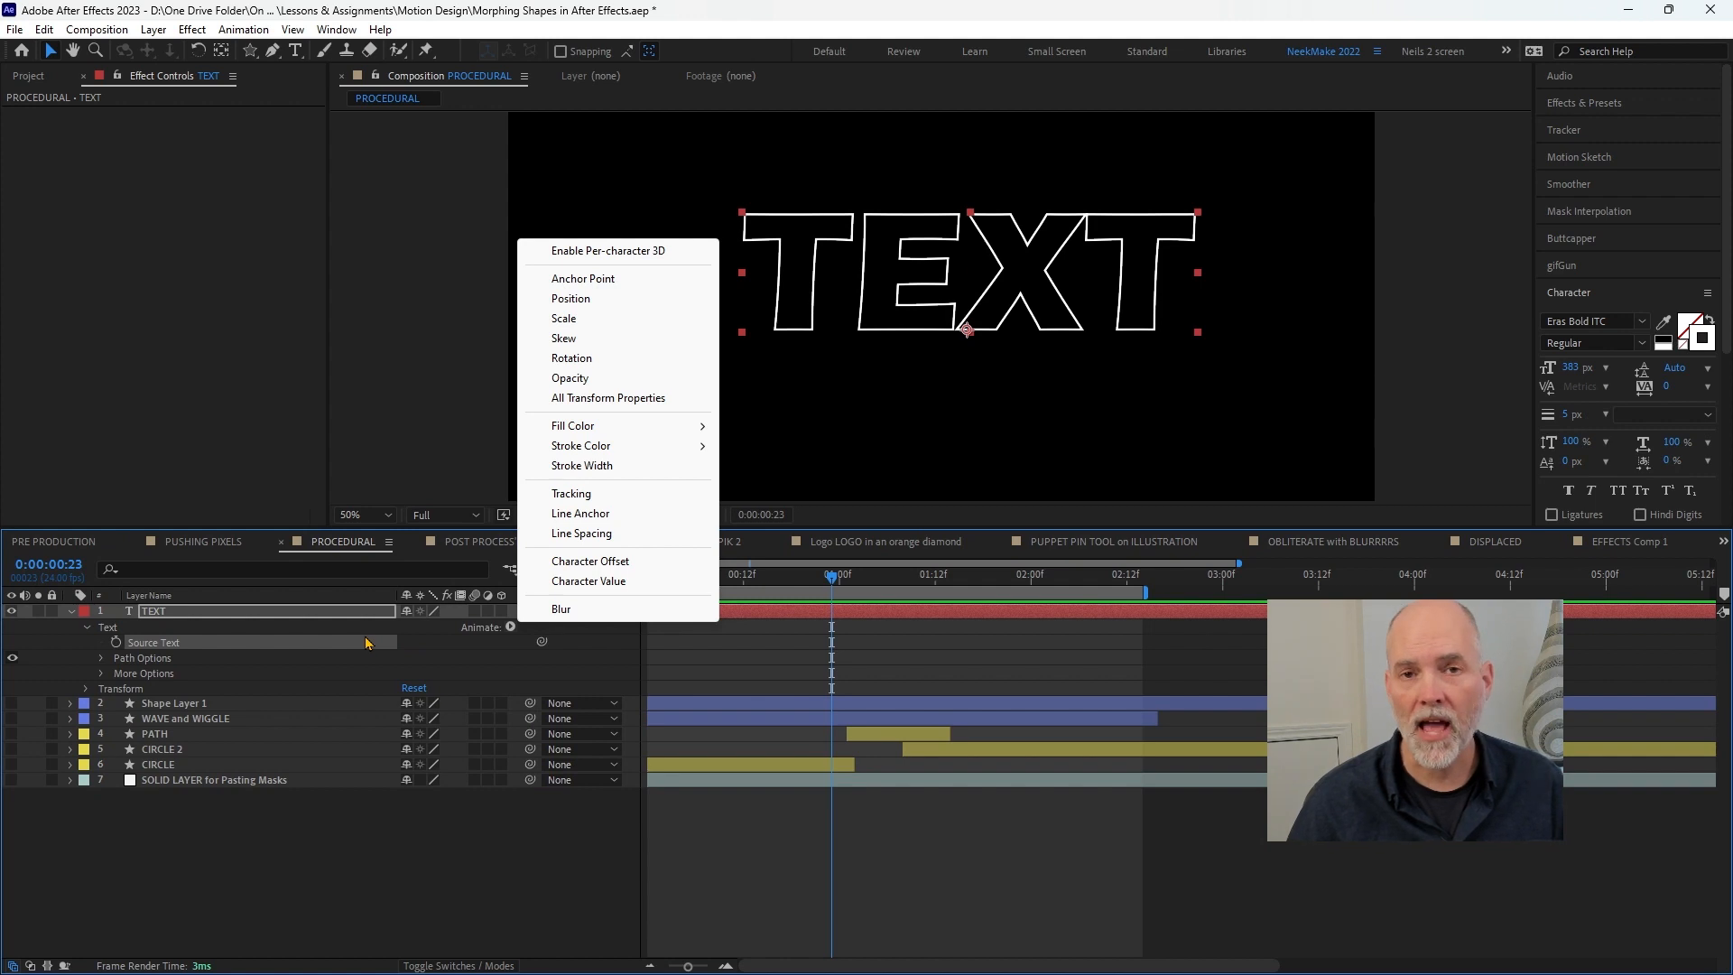
# - Create a shape layer from the outlined TEXT layer, and collapse the original text layer's properties
pyautogui.rightClick(214, 612)
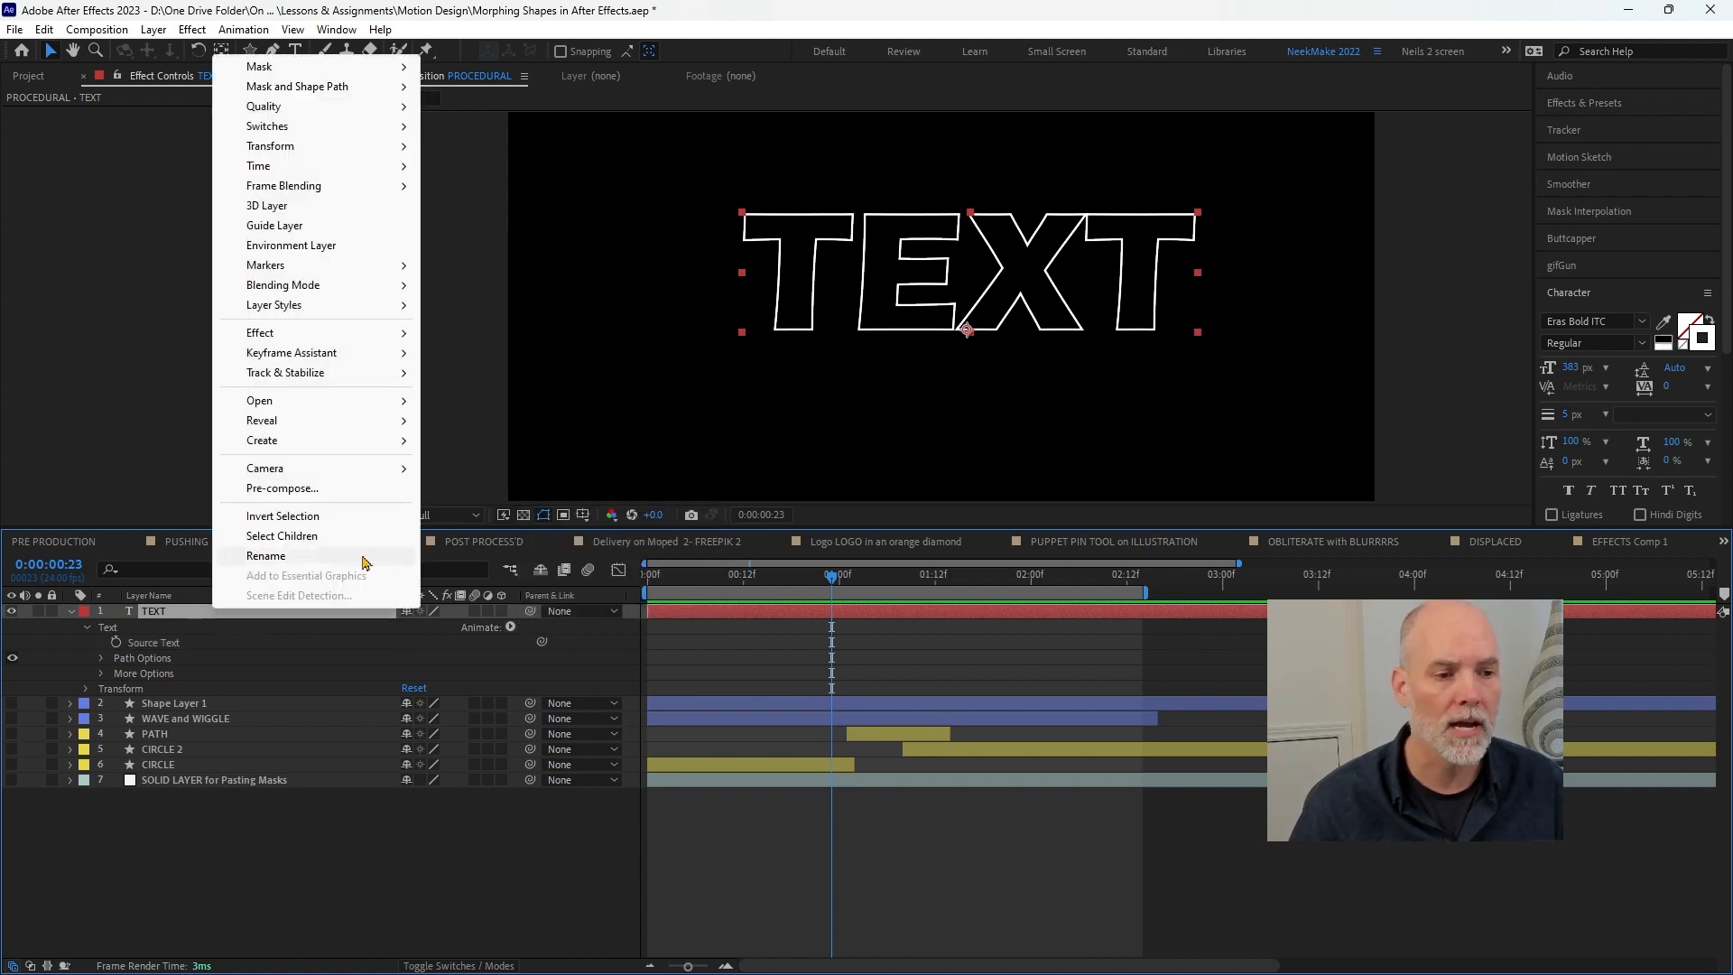
pyautogui.moveTo(364, 444)
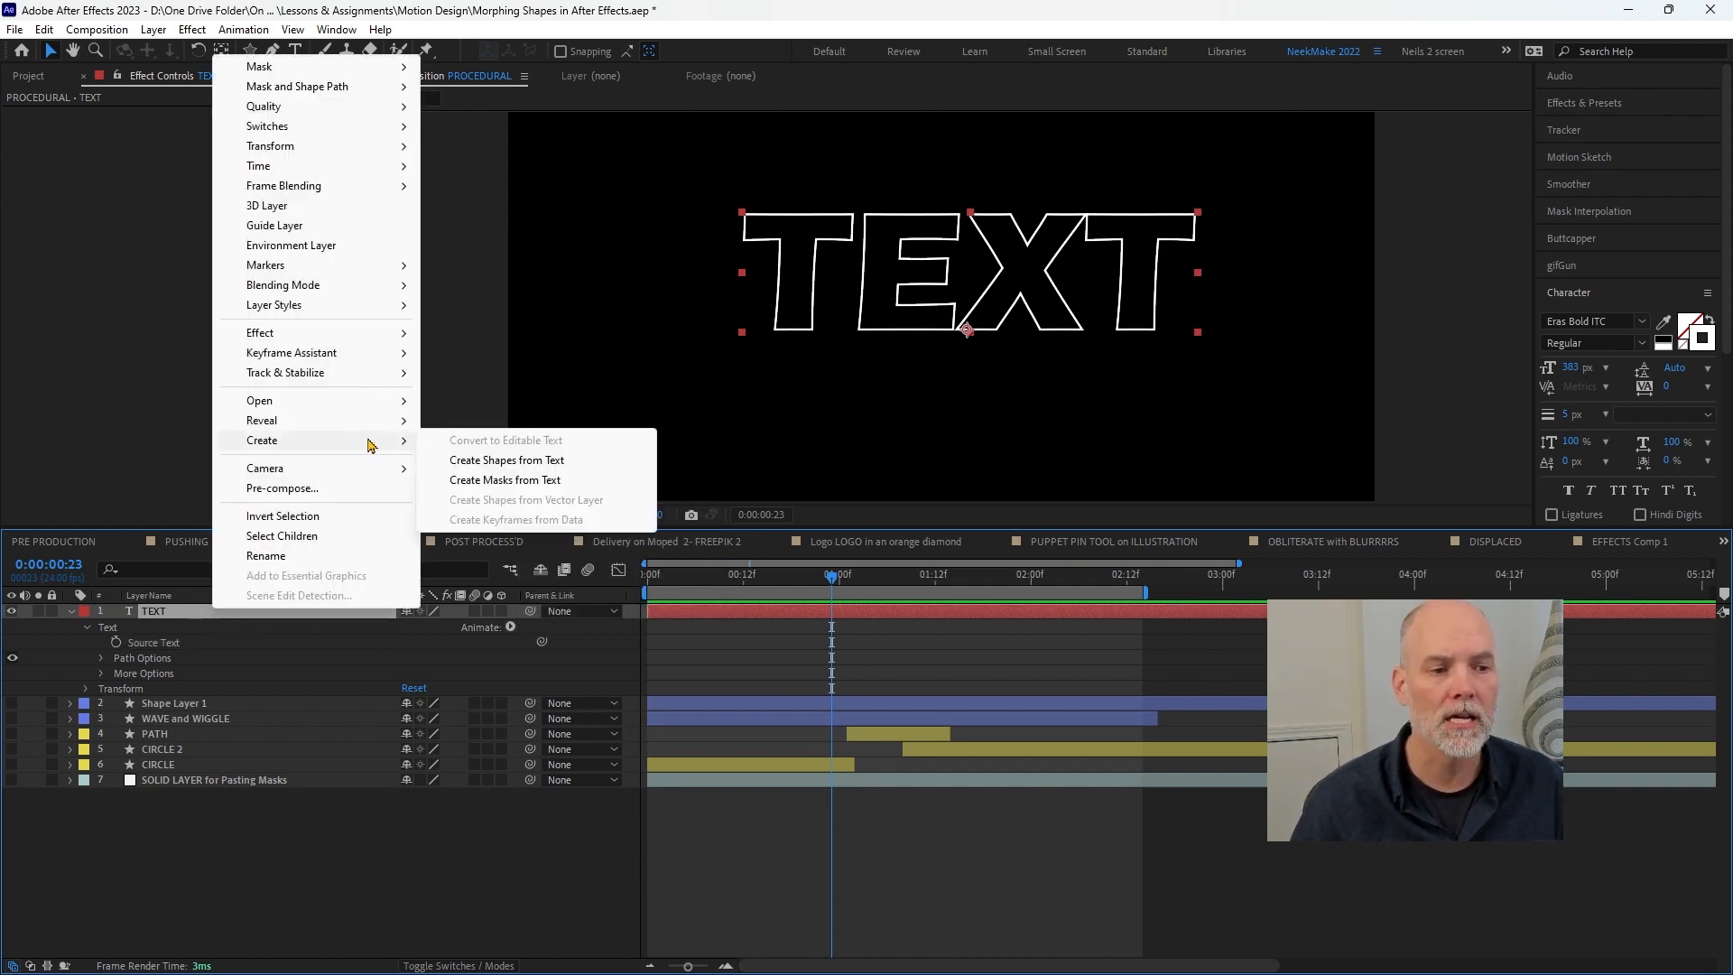
pyautogui.click(549, 462)
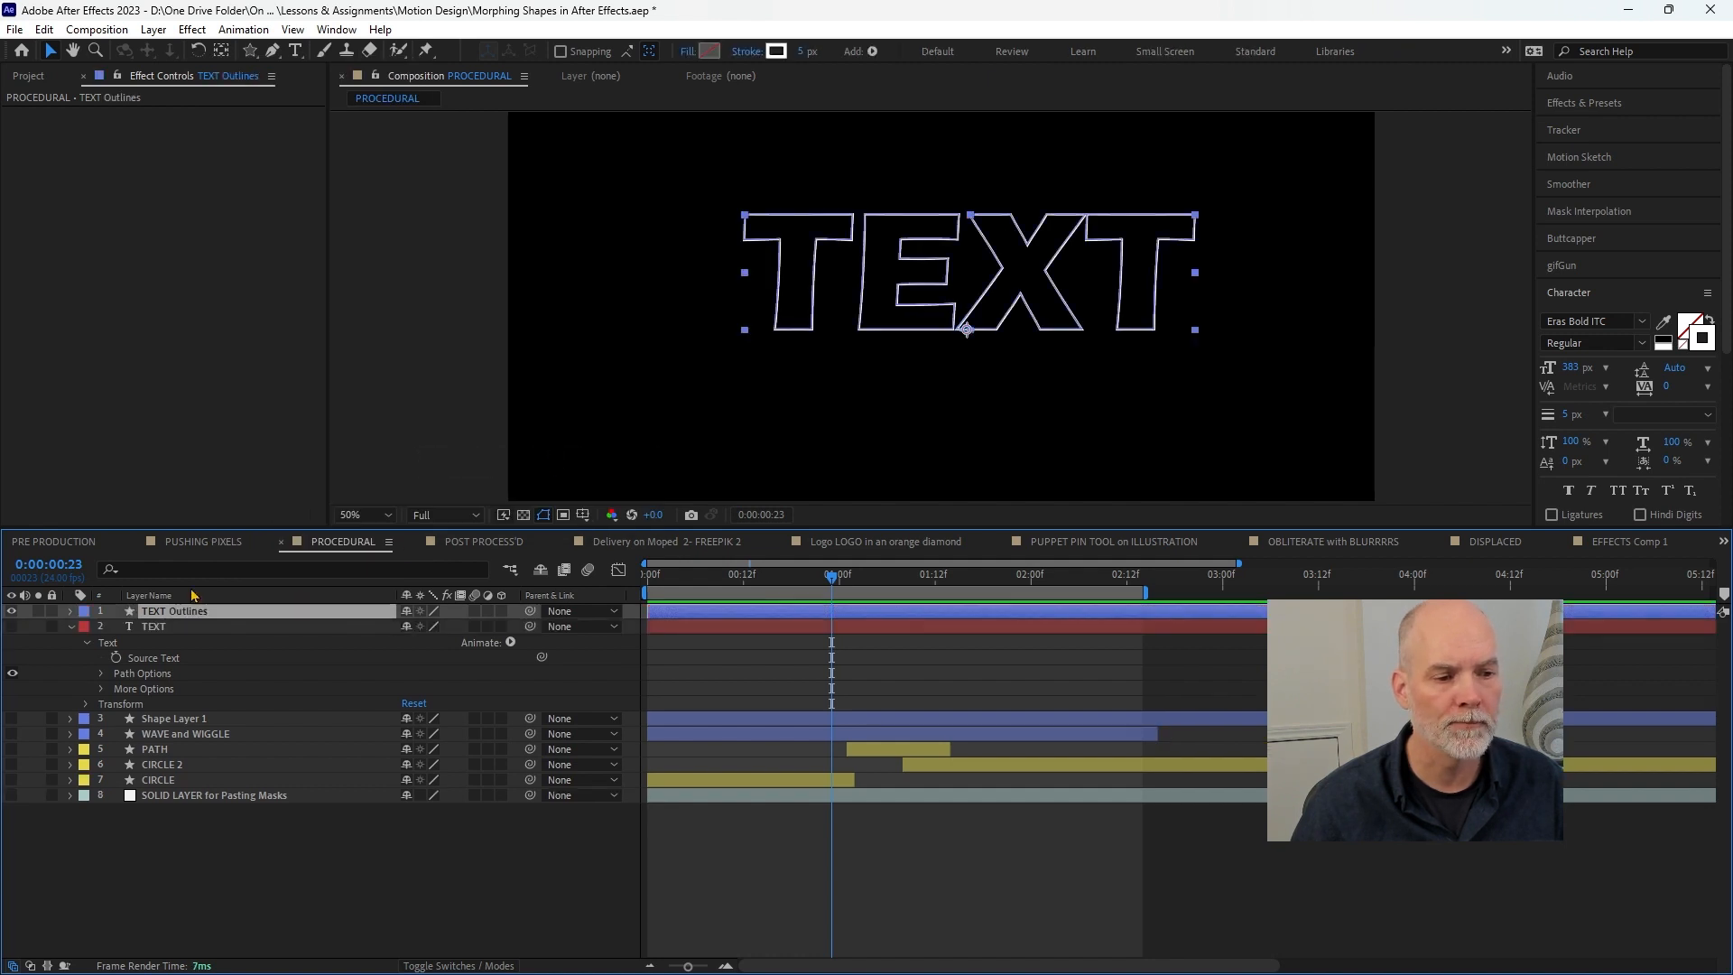
pyautogui.click(511, 643)
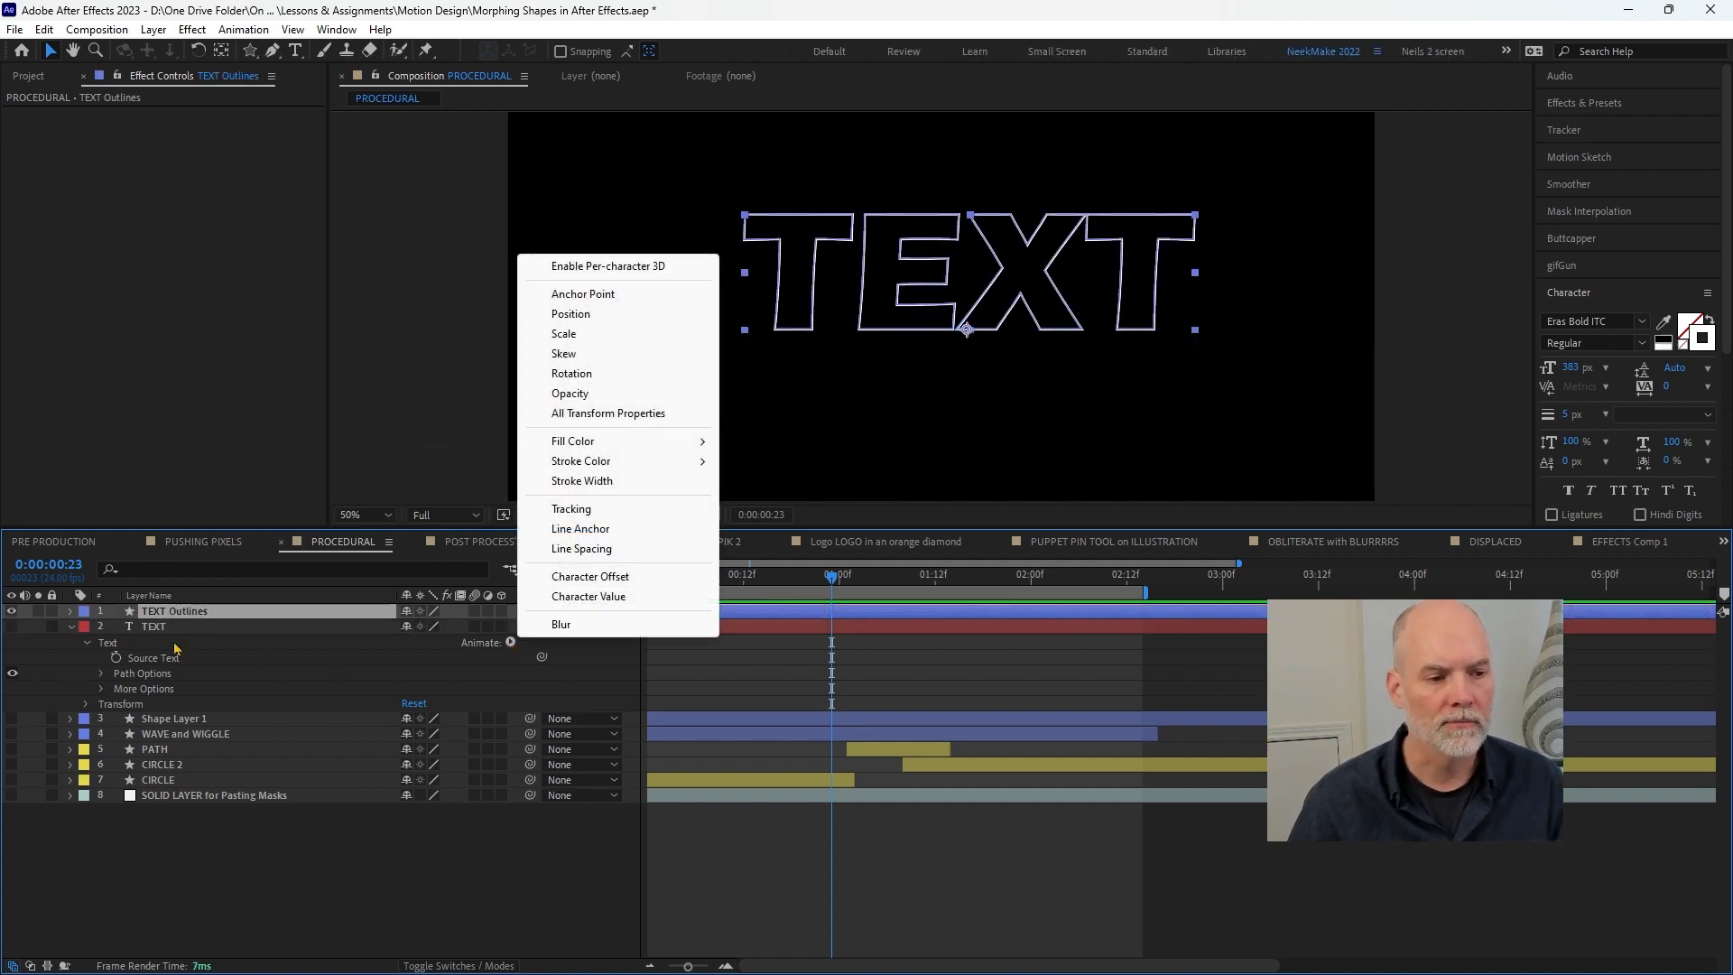
pyautogui.click(157, 614)
pyautogui.click(72, 626)
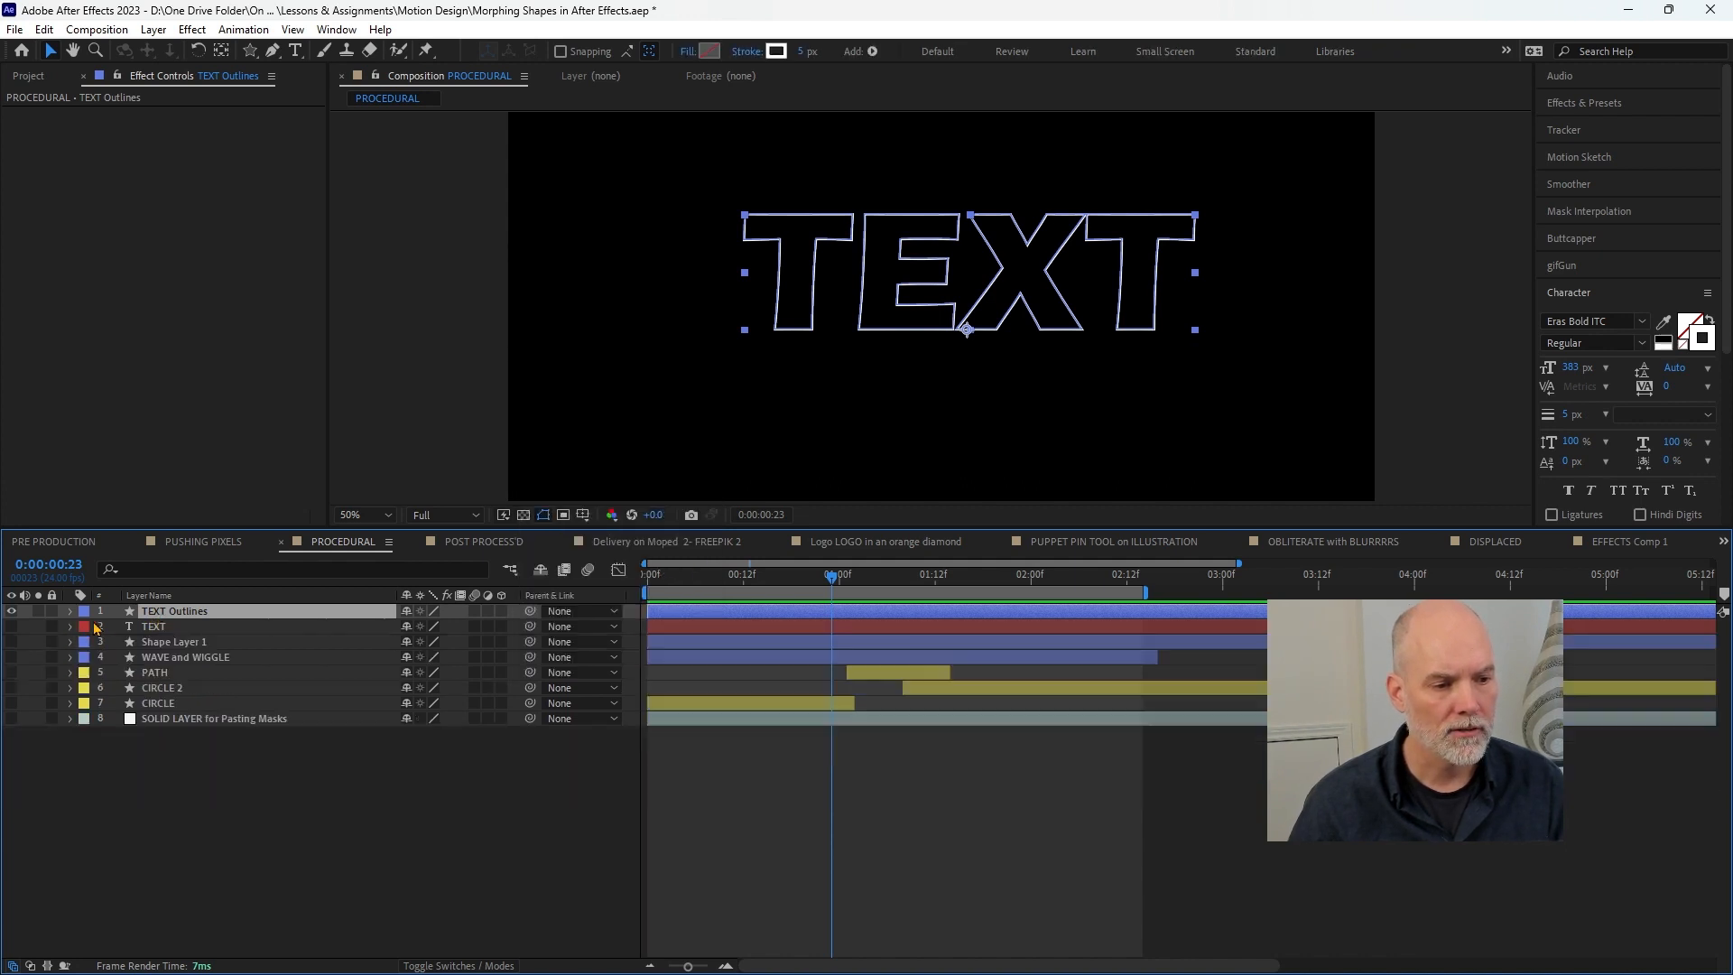
# - Add Trim Paths to the TEXT Outlines layer and expand its settings
pyautogui.click(71, 611)
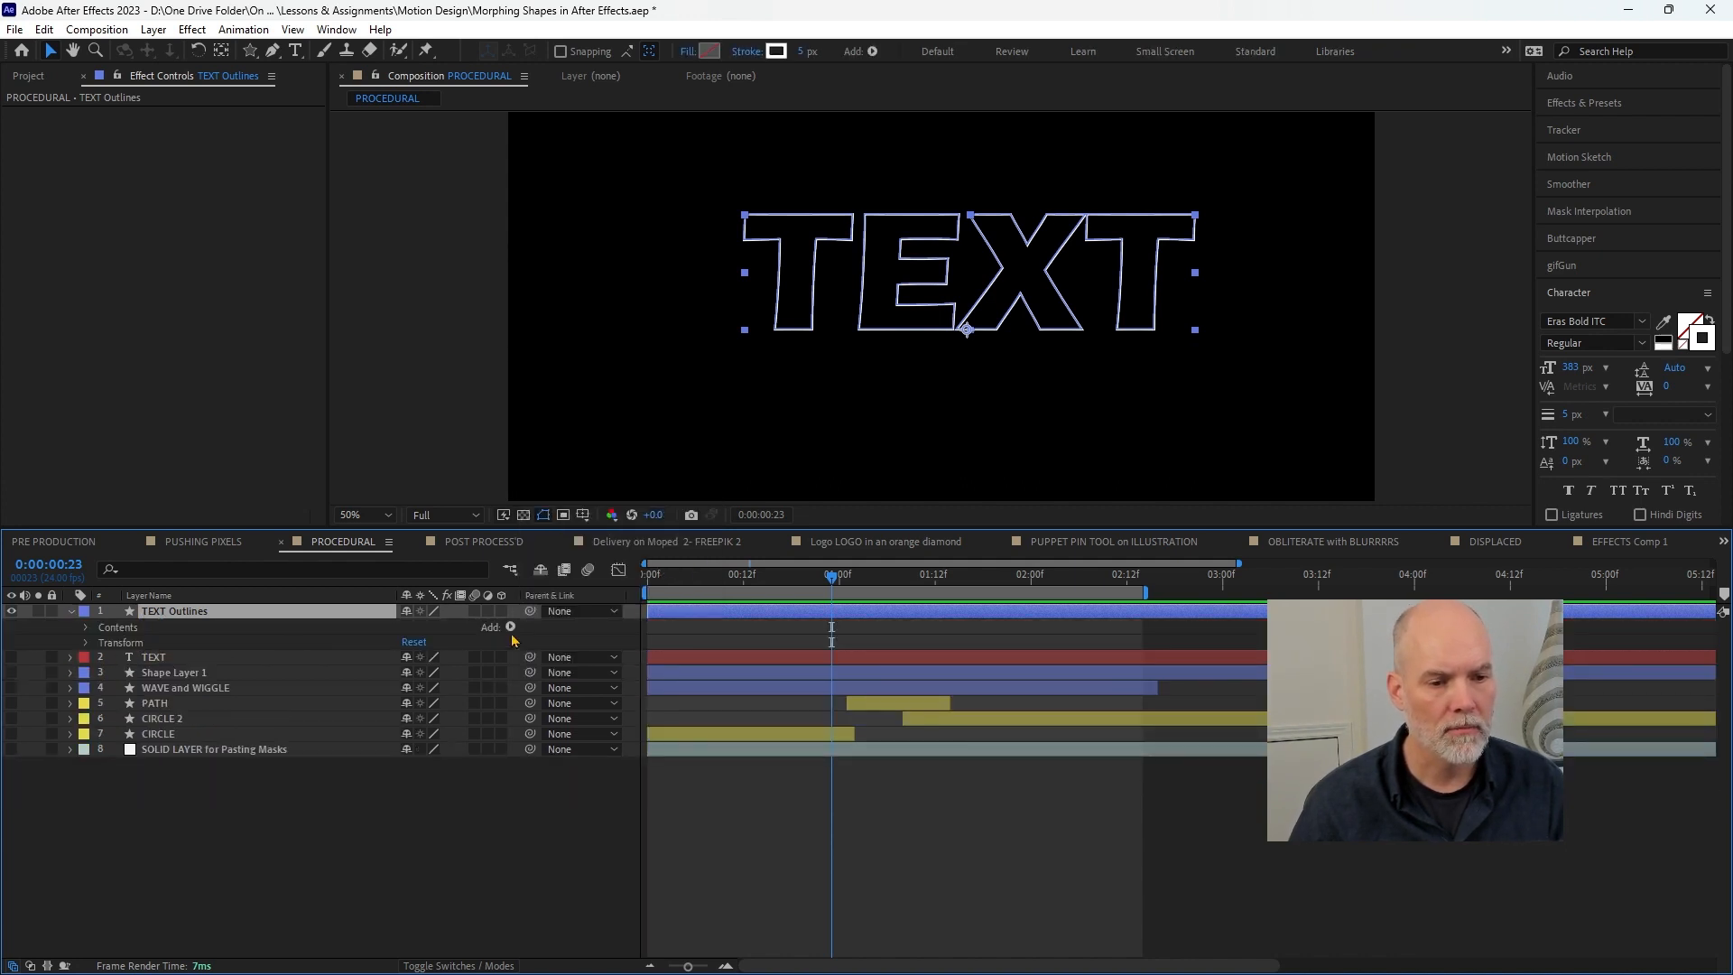
pyautogui.click(510, 626)
pyautogui.click(575, 528)
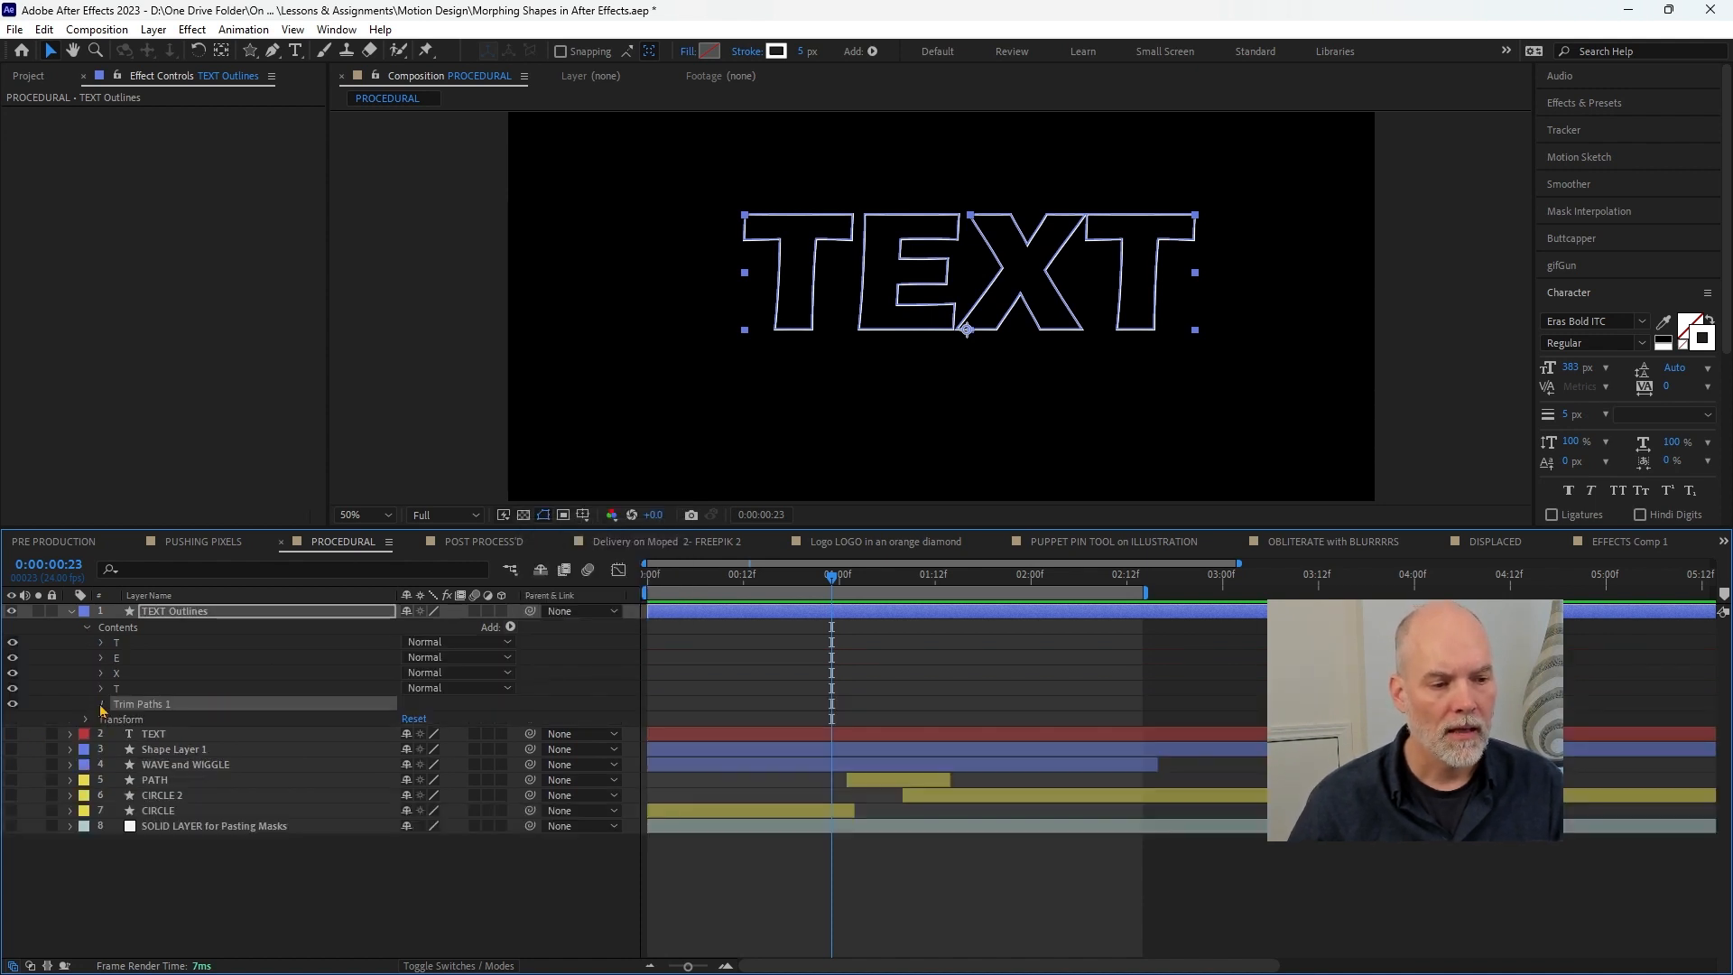
pyautogui.click(101, 704)
# - Keyframe the Trim Paths End value from 0% at 0:00:00:09 to 100% just after one second, and preview the reveal
pyautogui.click(132, 734)
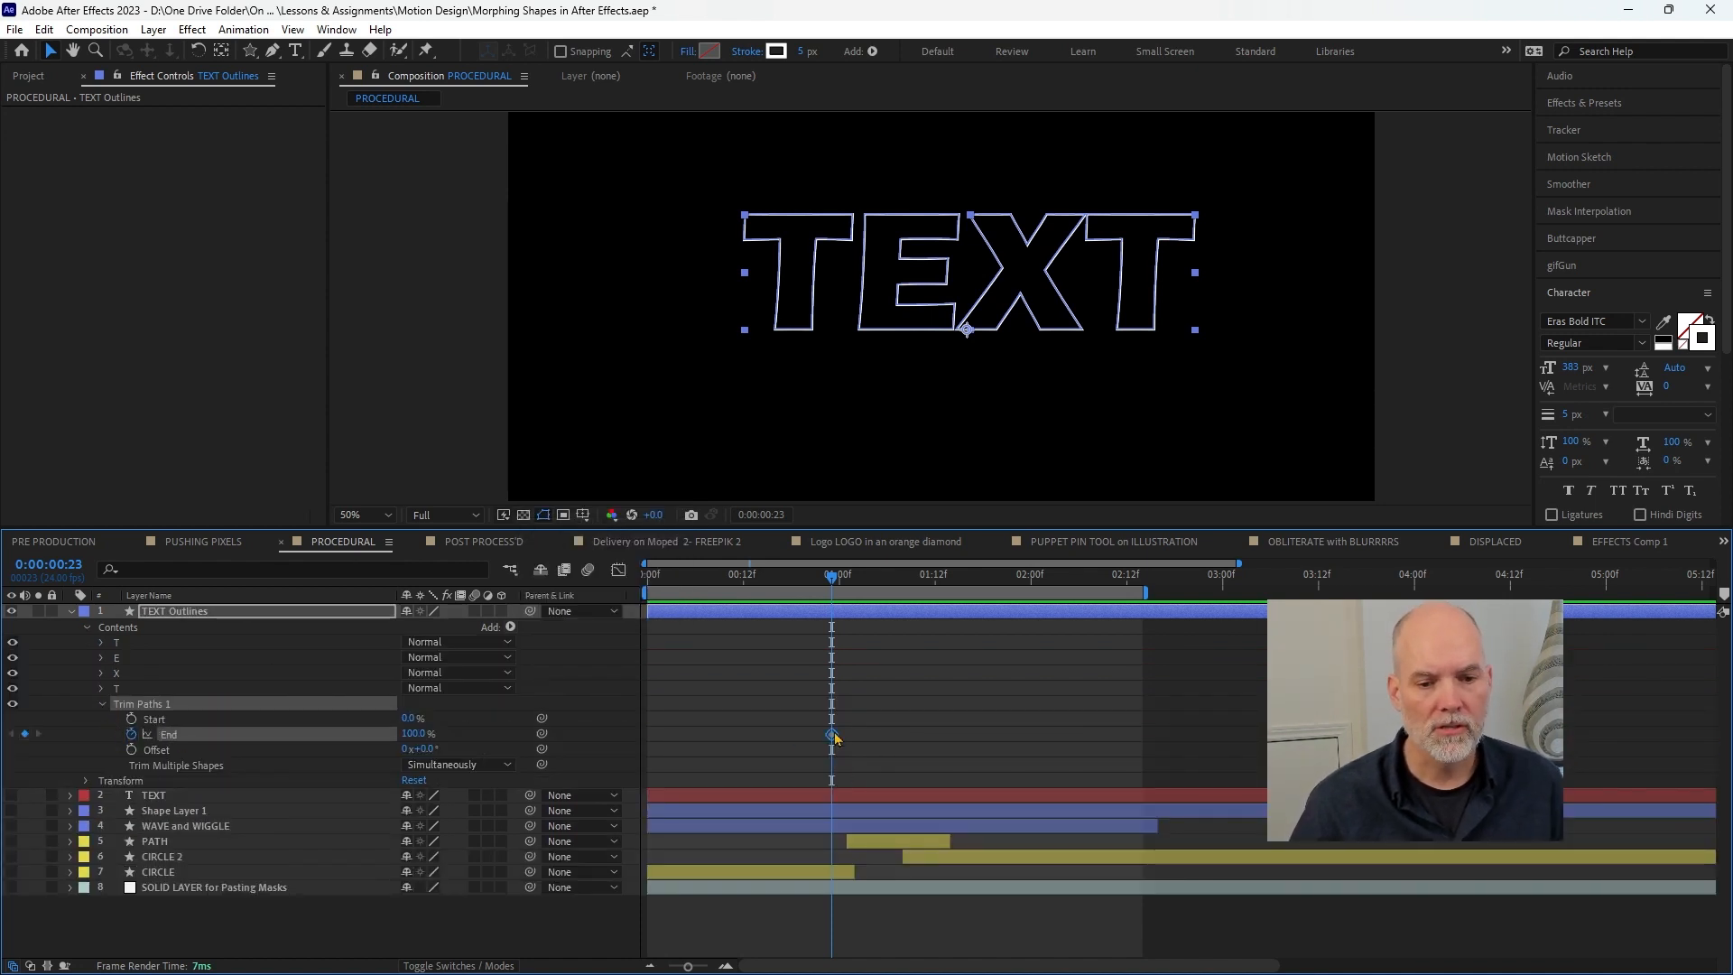
pyautogui.moveTo(832, 735)
pyautogui.mouseDown()
pyautogui.moveTo(687, 734)
pyautogui.moveTo(863, 736)
pyautogui.mouseUp()
pyautogui.moveTo(751, 577); pyautogui.dragTo(719, 577)
pyautogui.moveTo(421, 736); pyautogui.dragTo(177, 738)
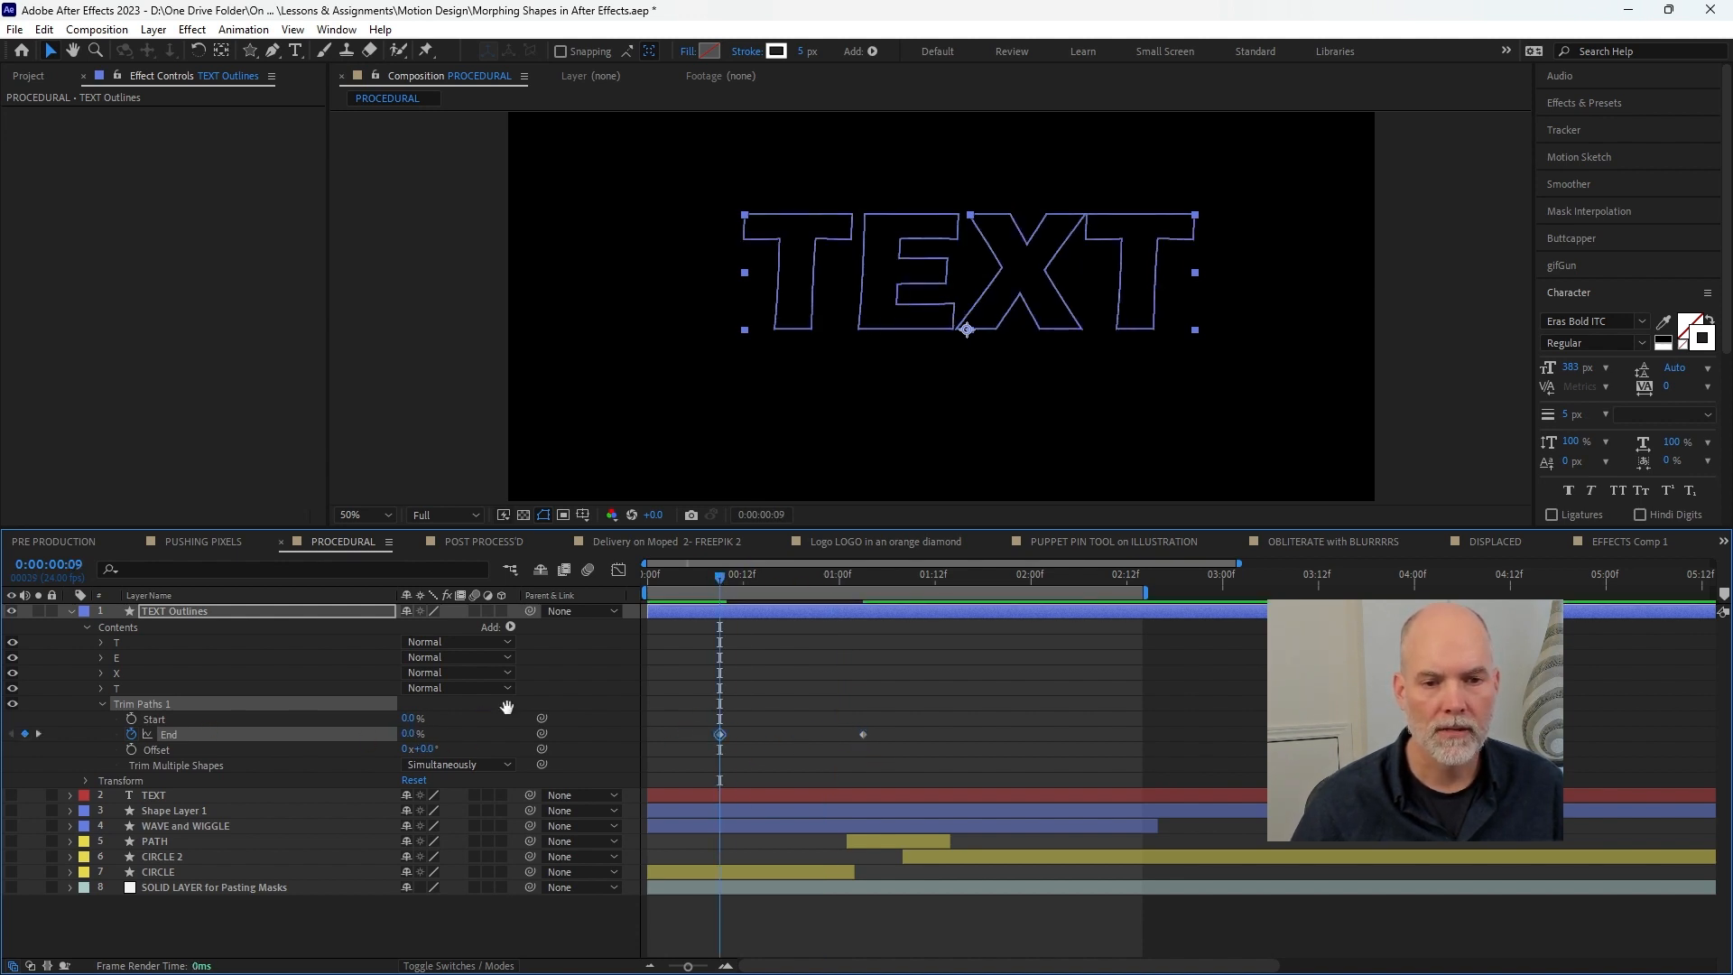
pyautogui.press('space')
pyautogui.moveTo(744, 578); pyautogui.dragTo(799, 585)
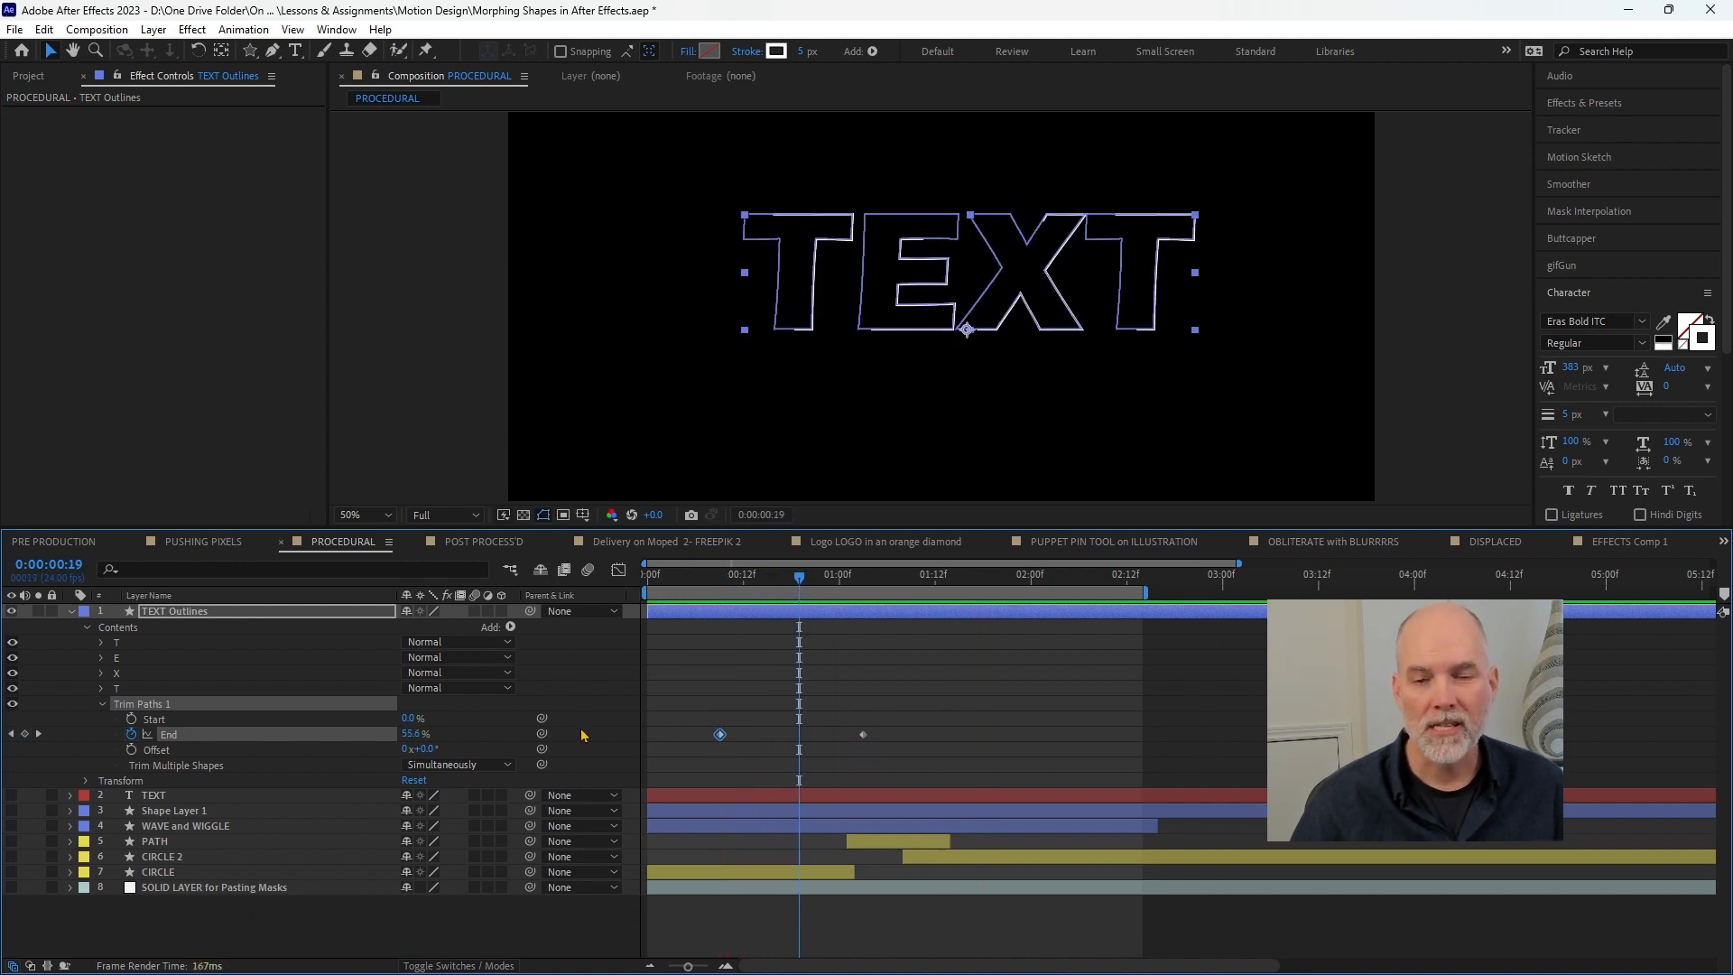
# - Set Trim Multiple Shapes to Individually and preview the letters drawing on
pyautogui.click(456, 764)
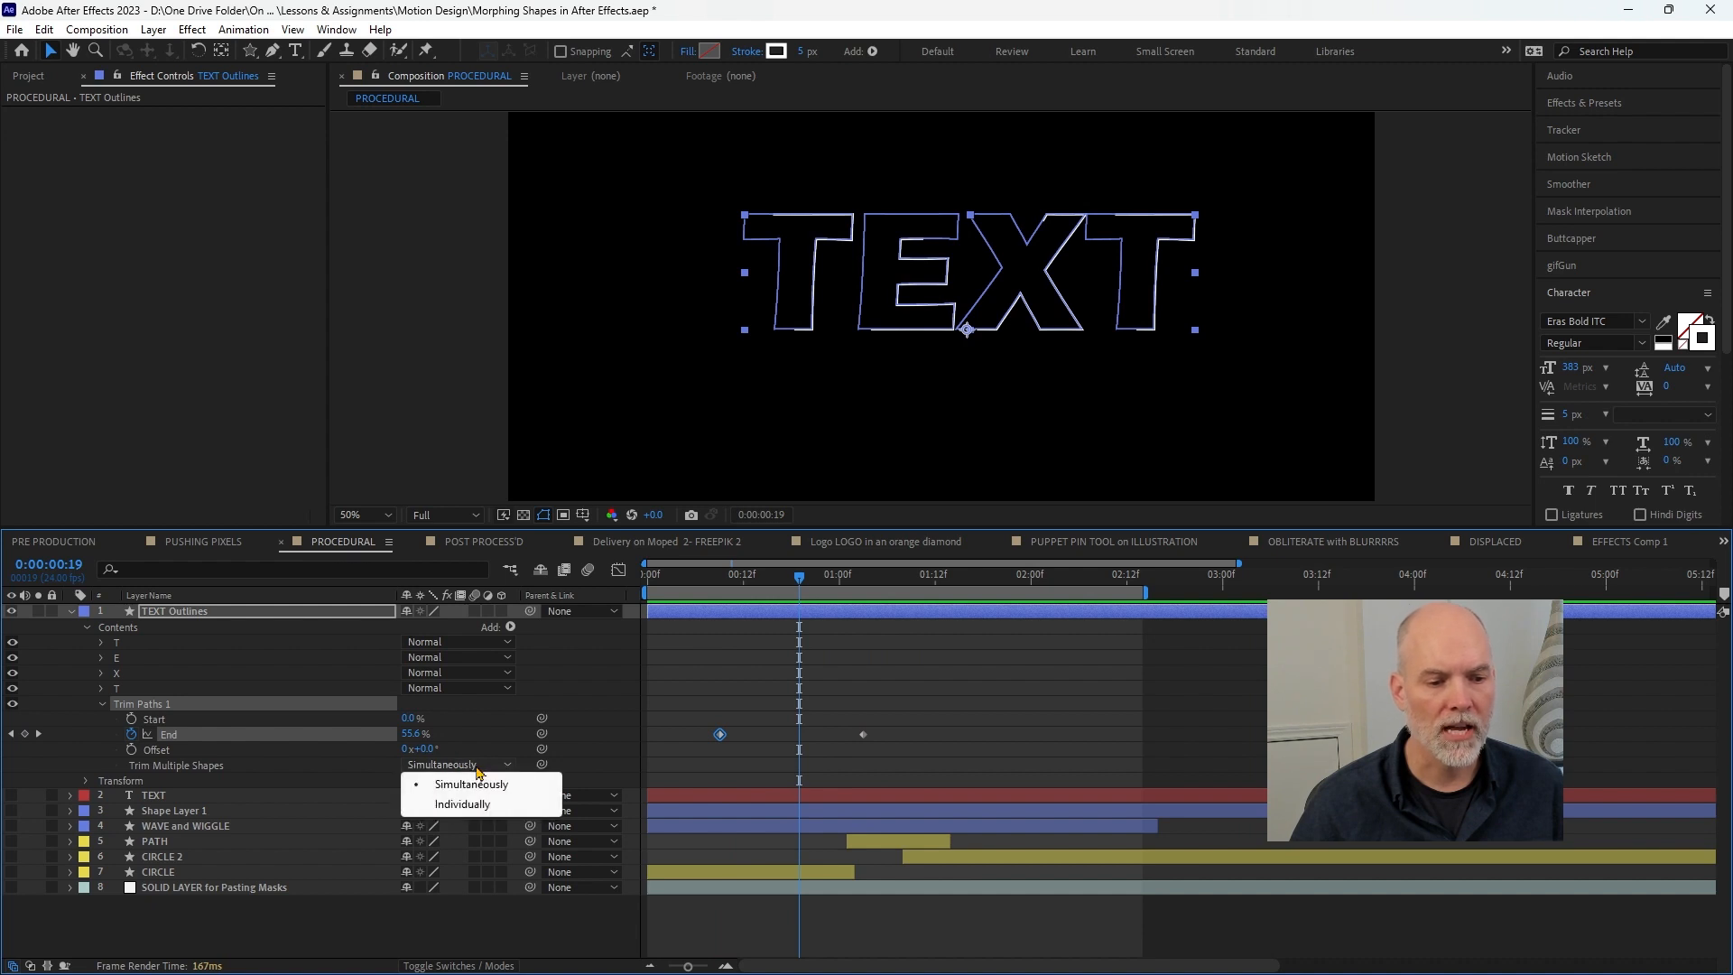
pyautogui.click(501, 810)
pyautogui.click(680, 579)
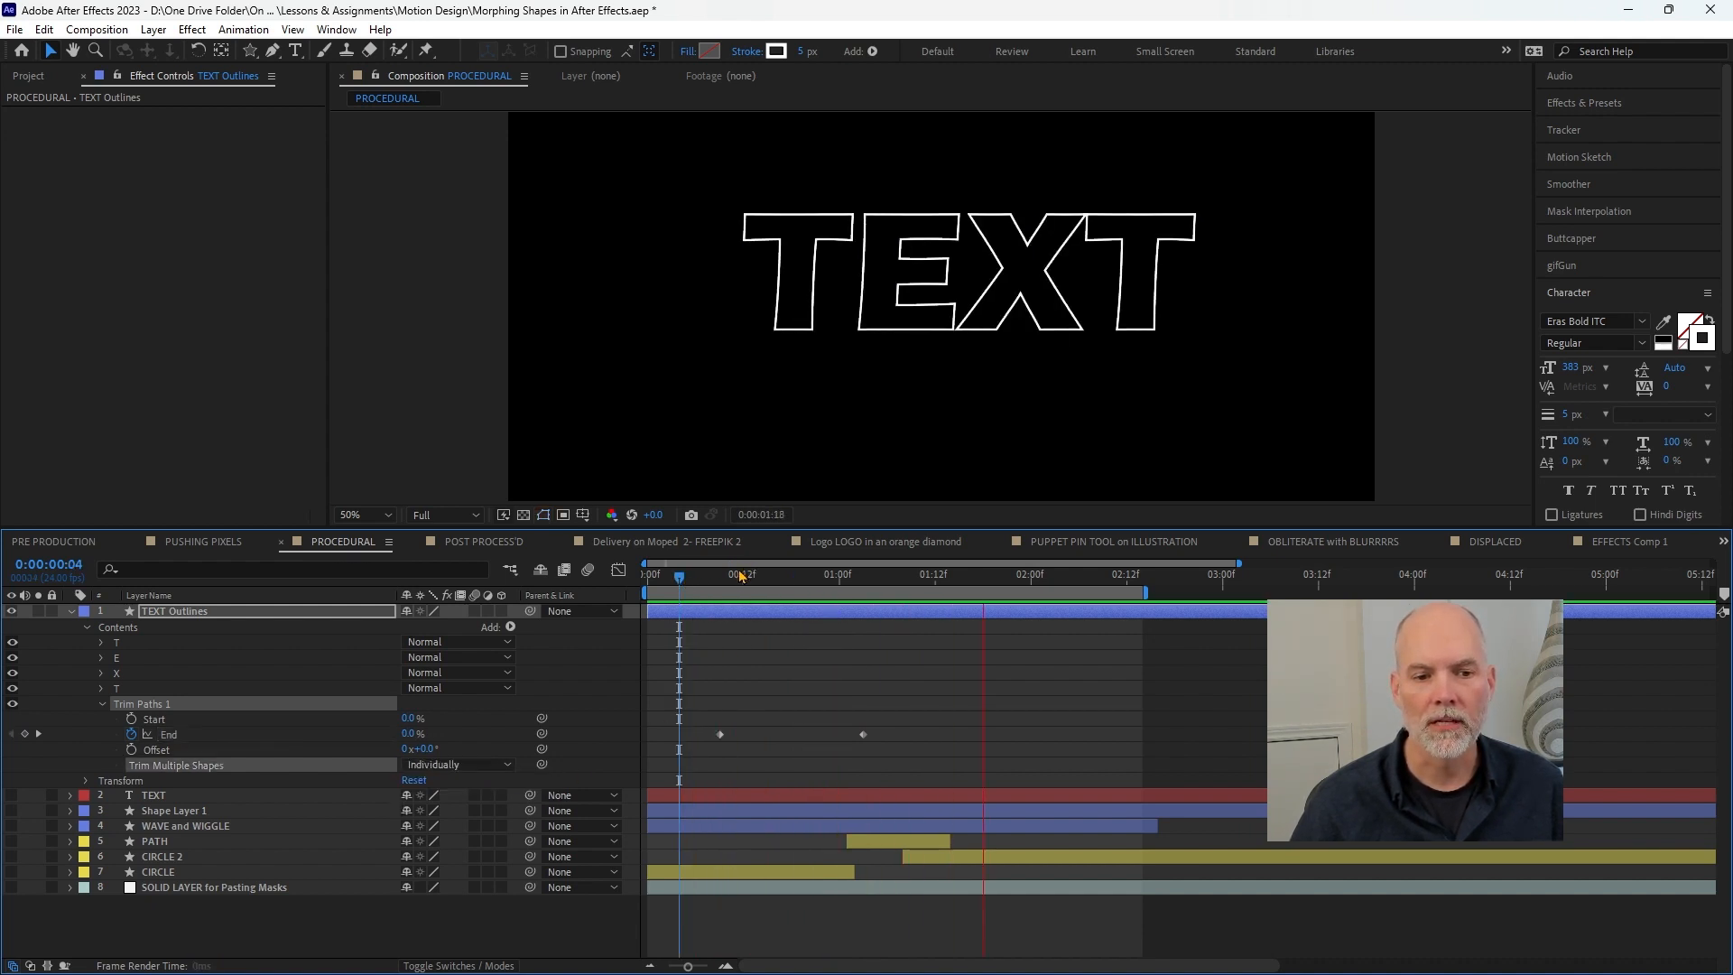
pyautogui.click(831, 575)
# - Shorten the text reveal by moving the 100% End keyframe to about 0:00:00:18, and preview it
pyautogui.moveTo(863, 734); pyautogui.dragTo(791, 734)
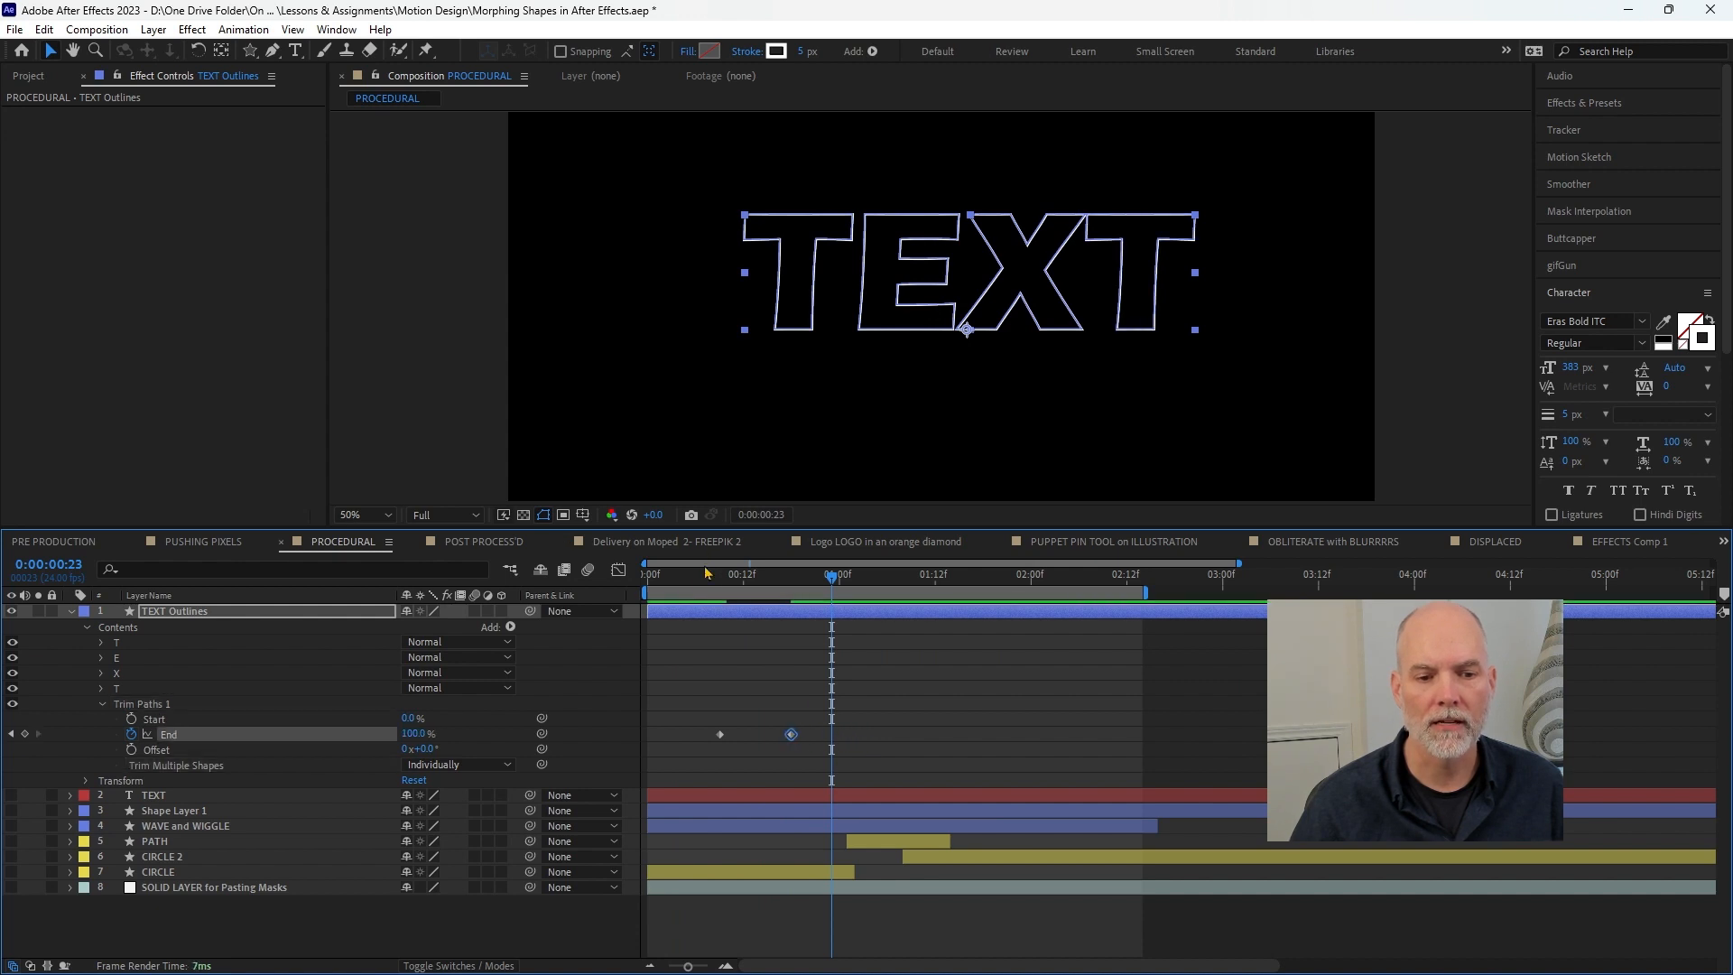
pyautogui.click(688, 575)
pyautogui.press('space')
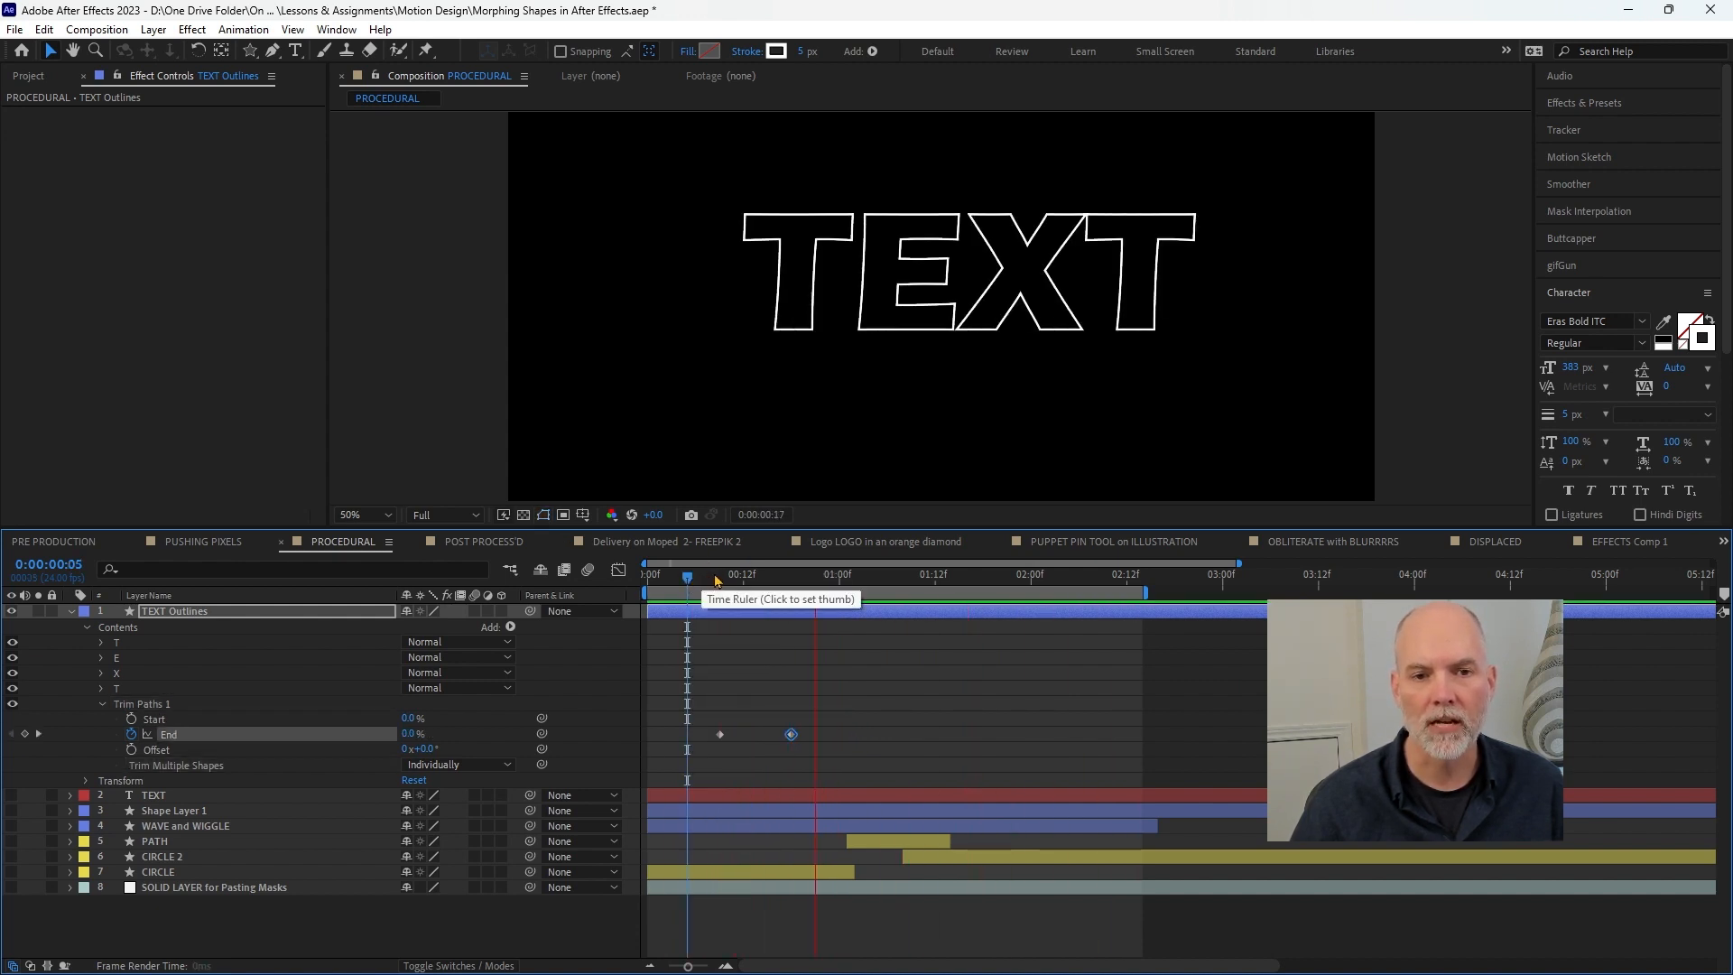
pyautogui.press('space')
pyautogui.click(807, 578)
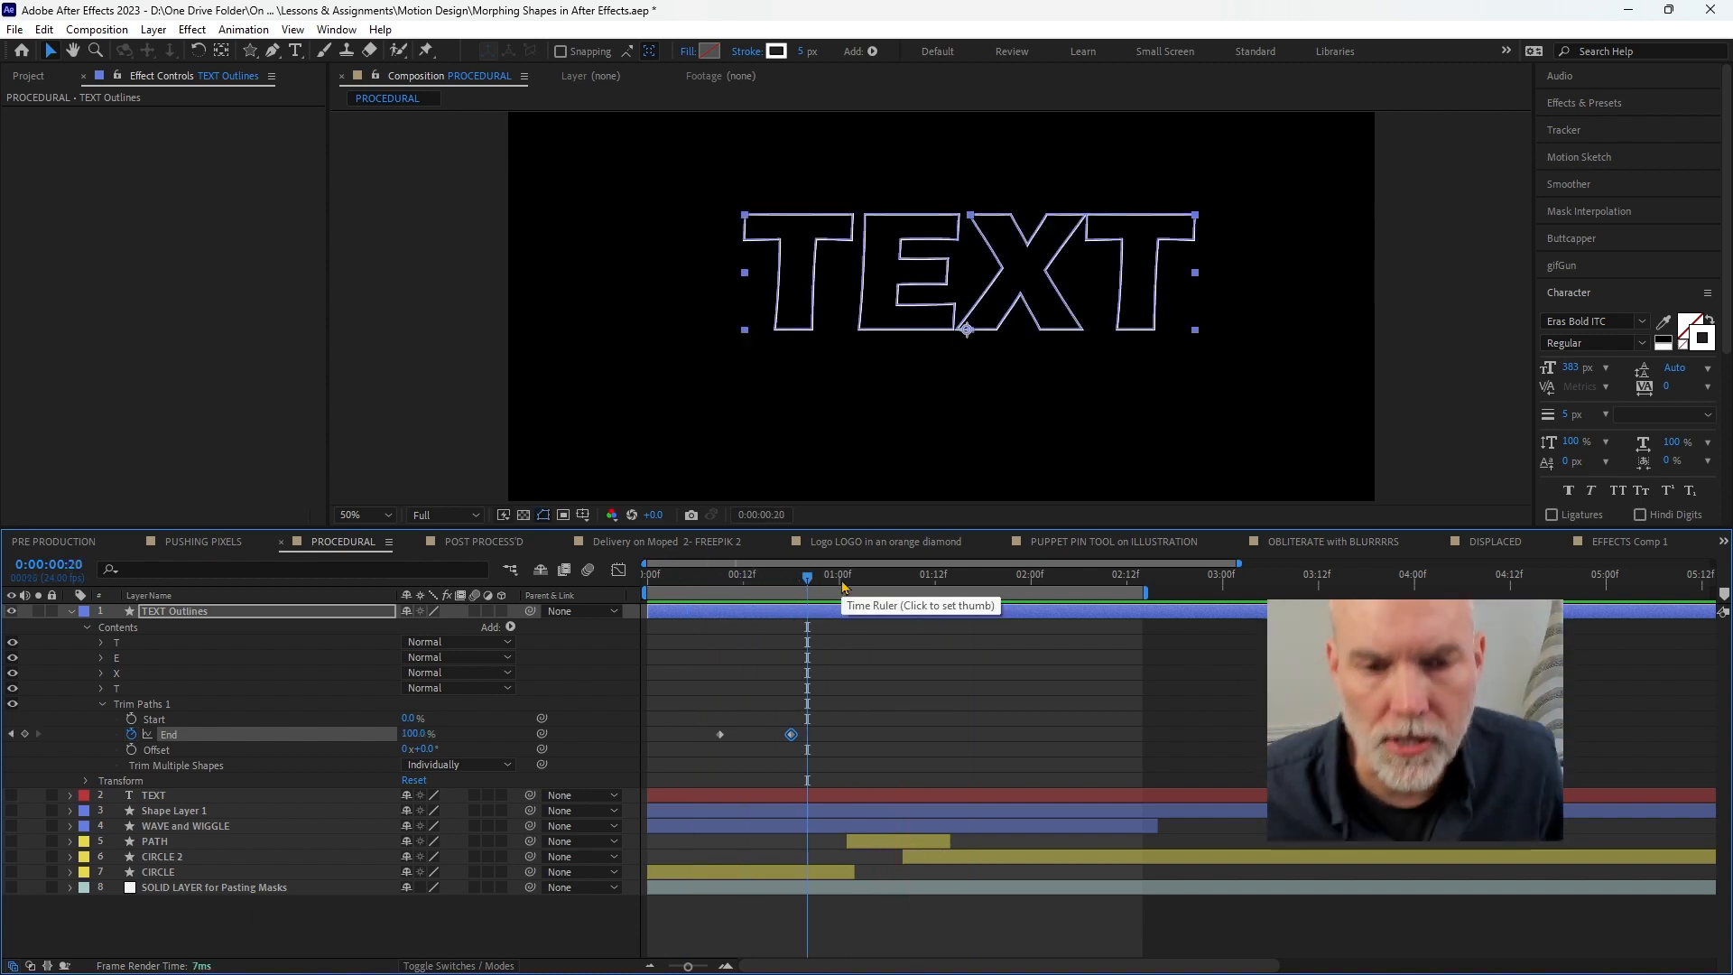
# - Check the lesson outline, collapse and hide TEXT Outlines, make the WAVE and WIGGLE layer visible, and preview it
pyautogui.hotkey('alt', 'Tab')
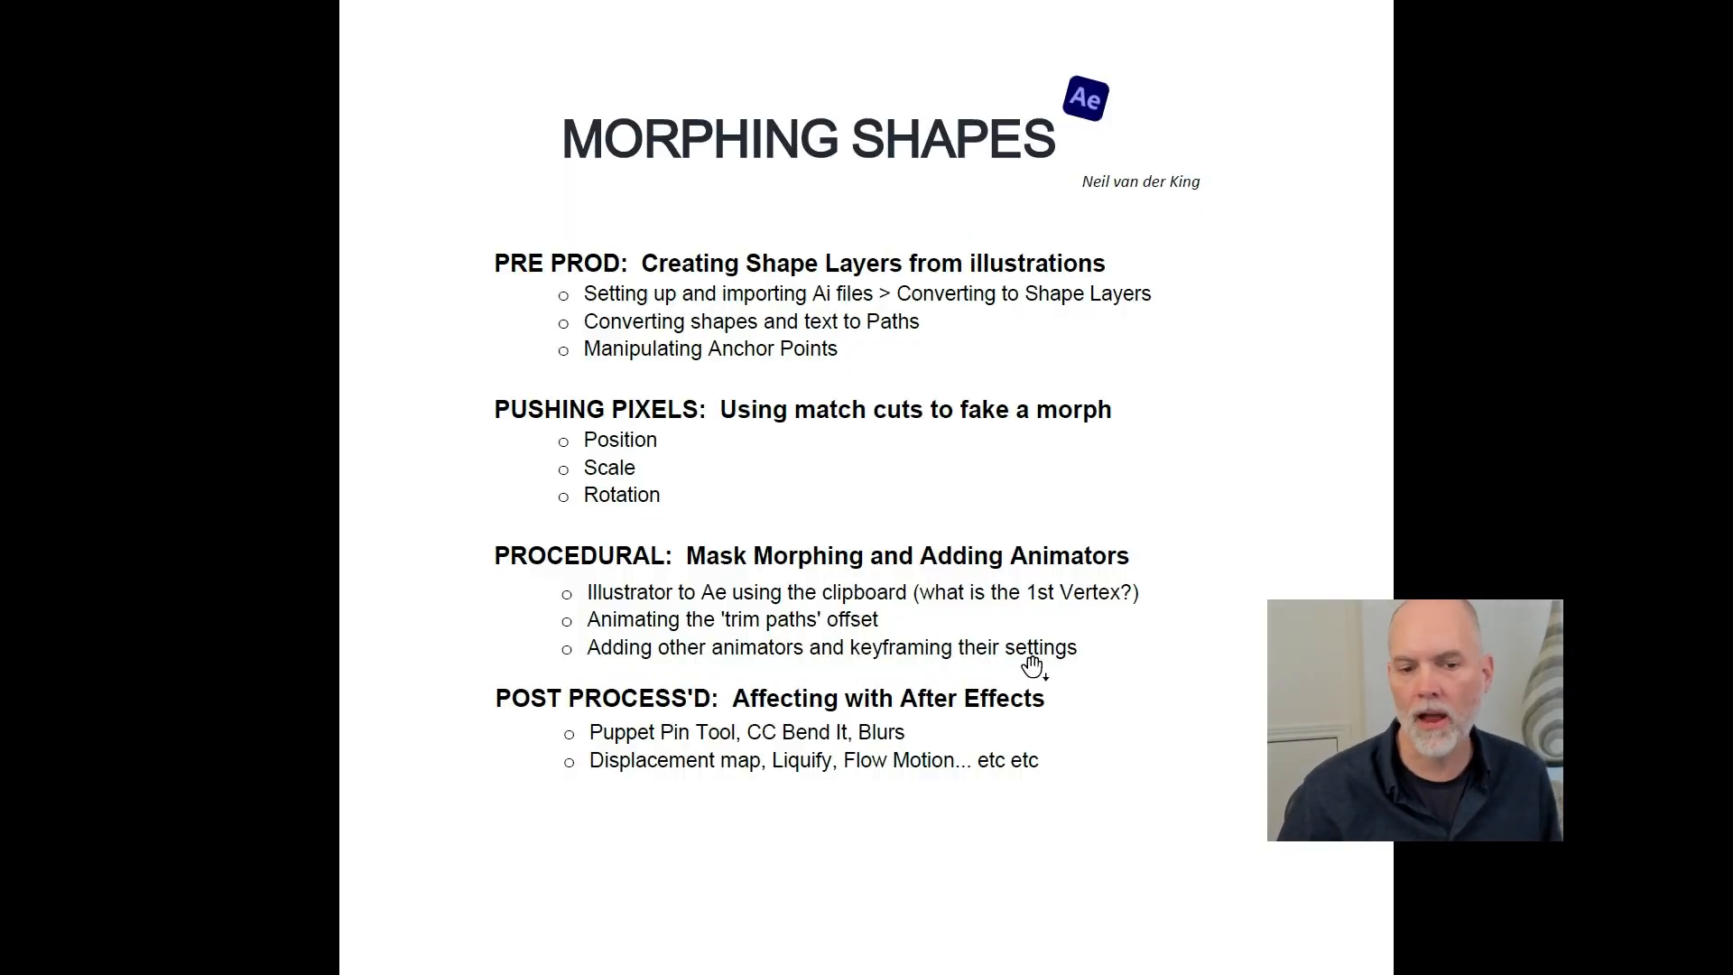
pyautogui.hotkey('alt', 'Tab')
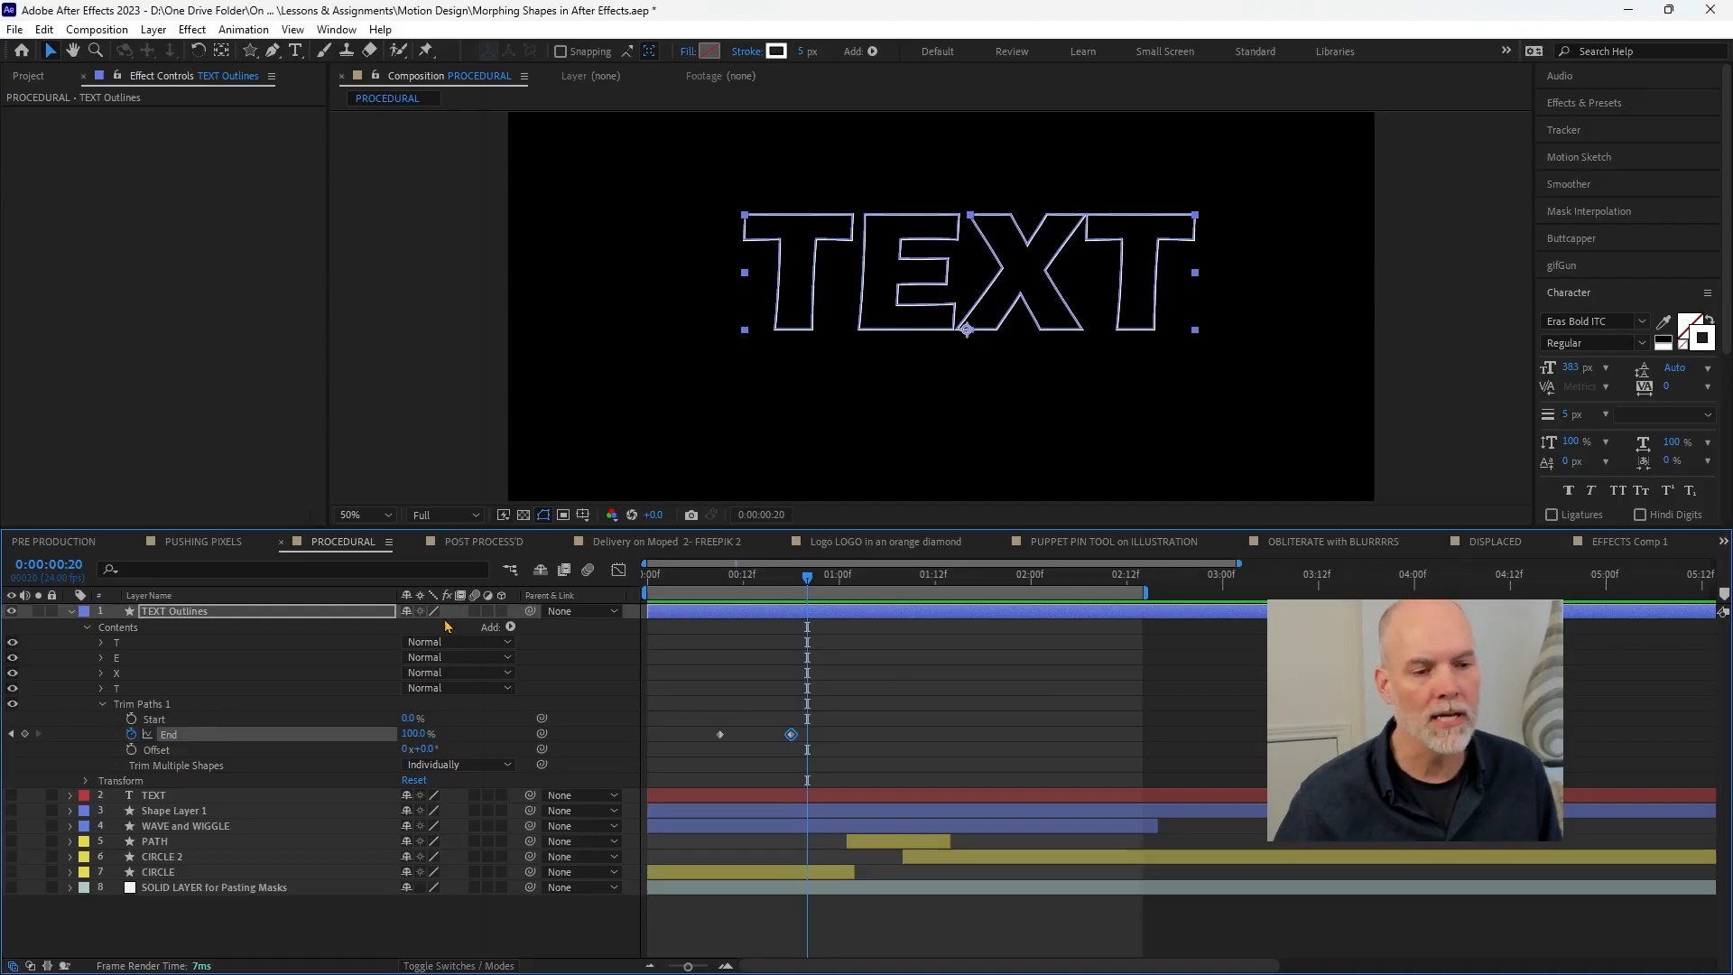
pyautogui.click(71, 612)
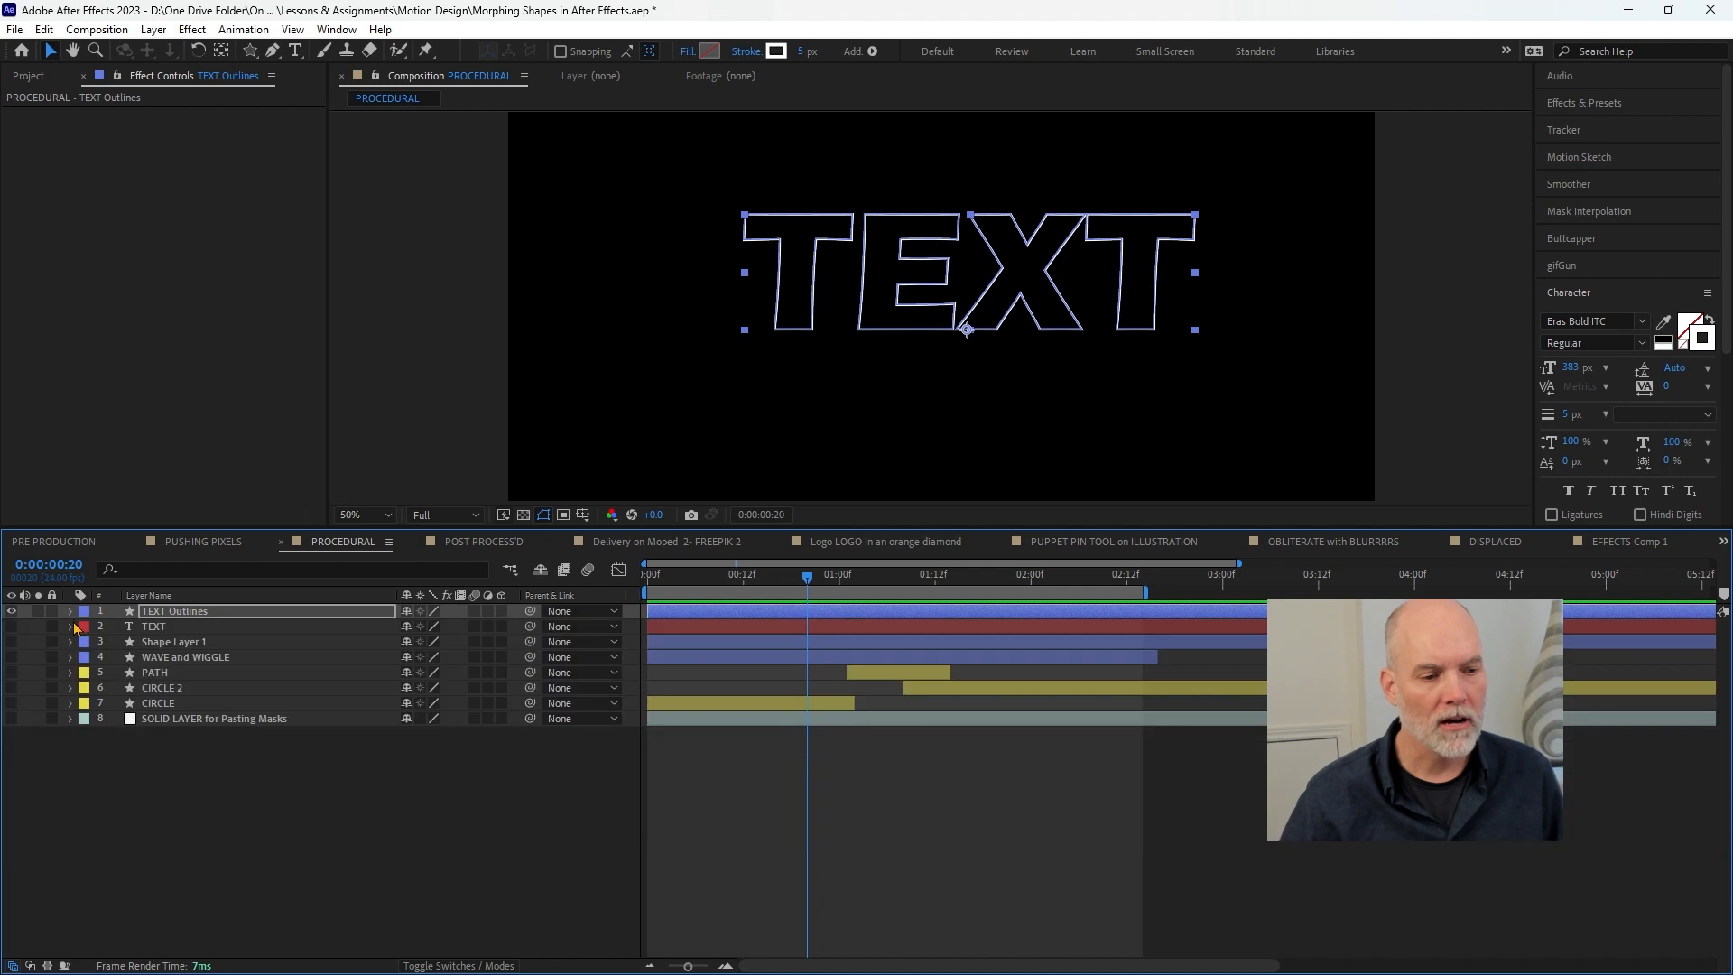
pyautogui.click(185, 657)
pyautogui.click(11, 657)
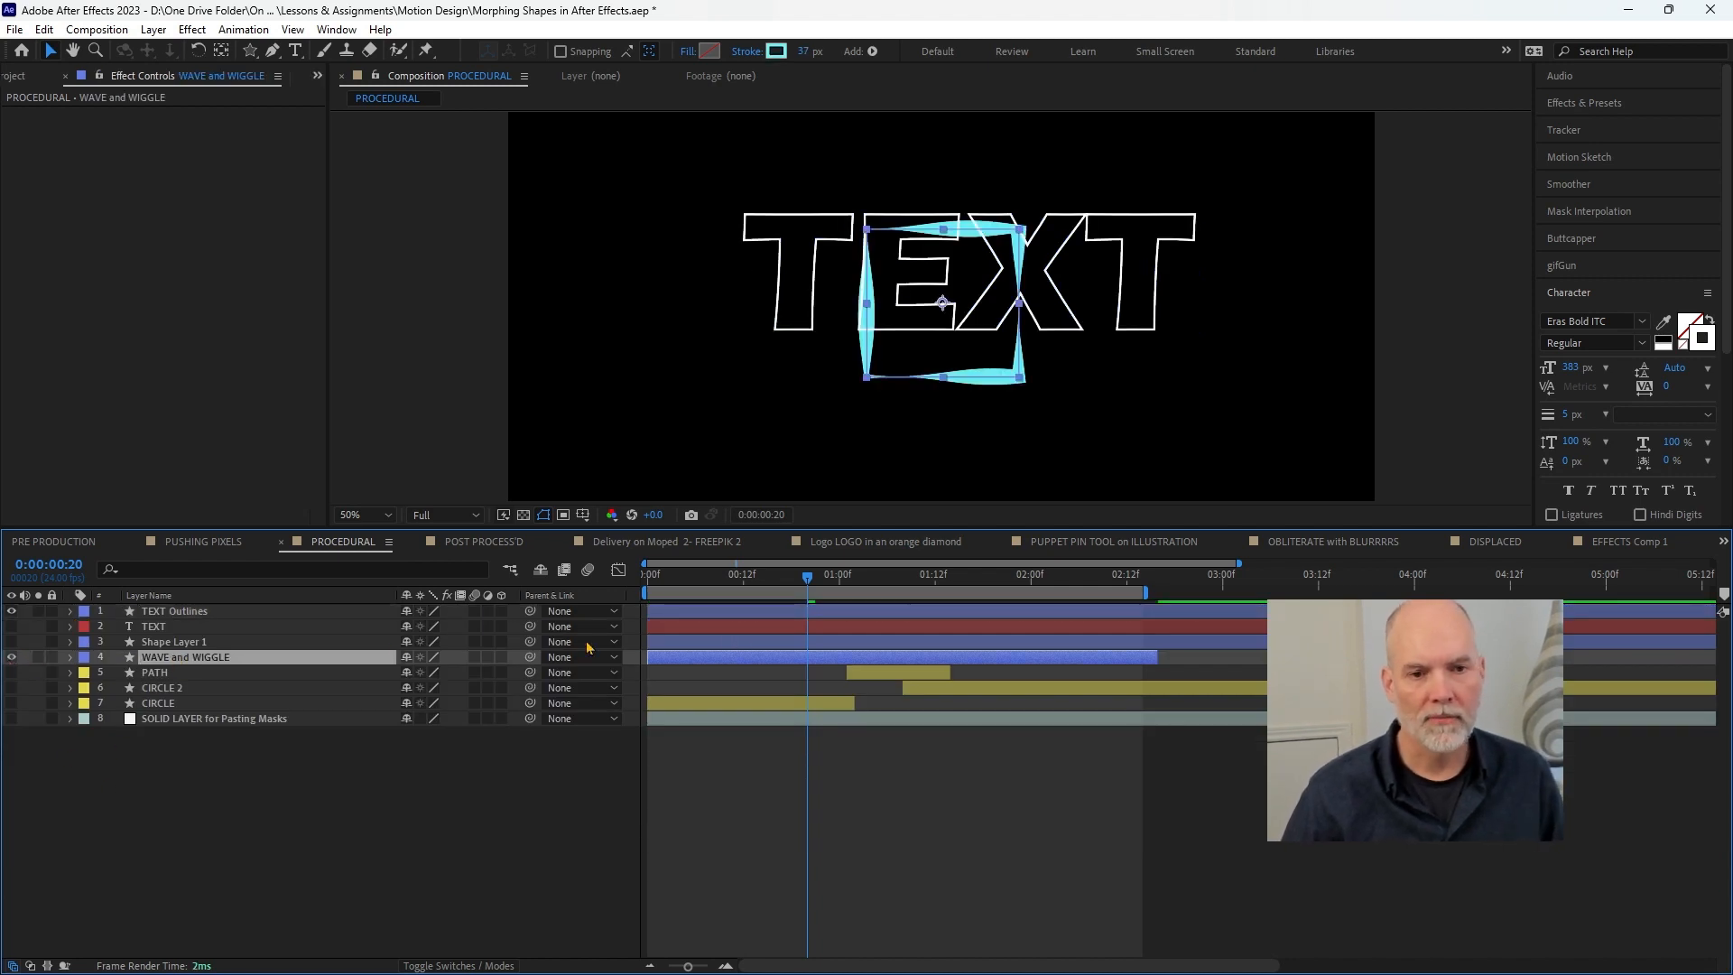
pyautogui.click(11, 611)
pyautogui.press('space')
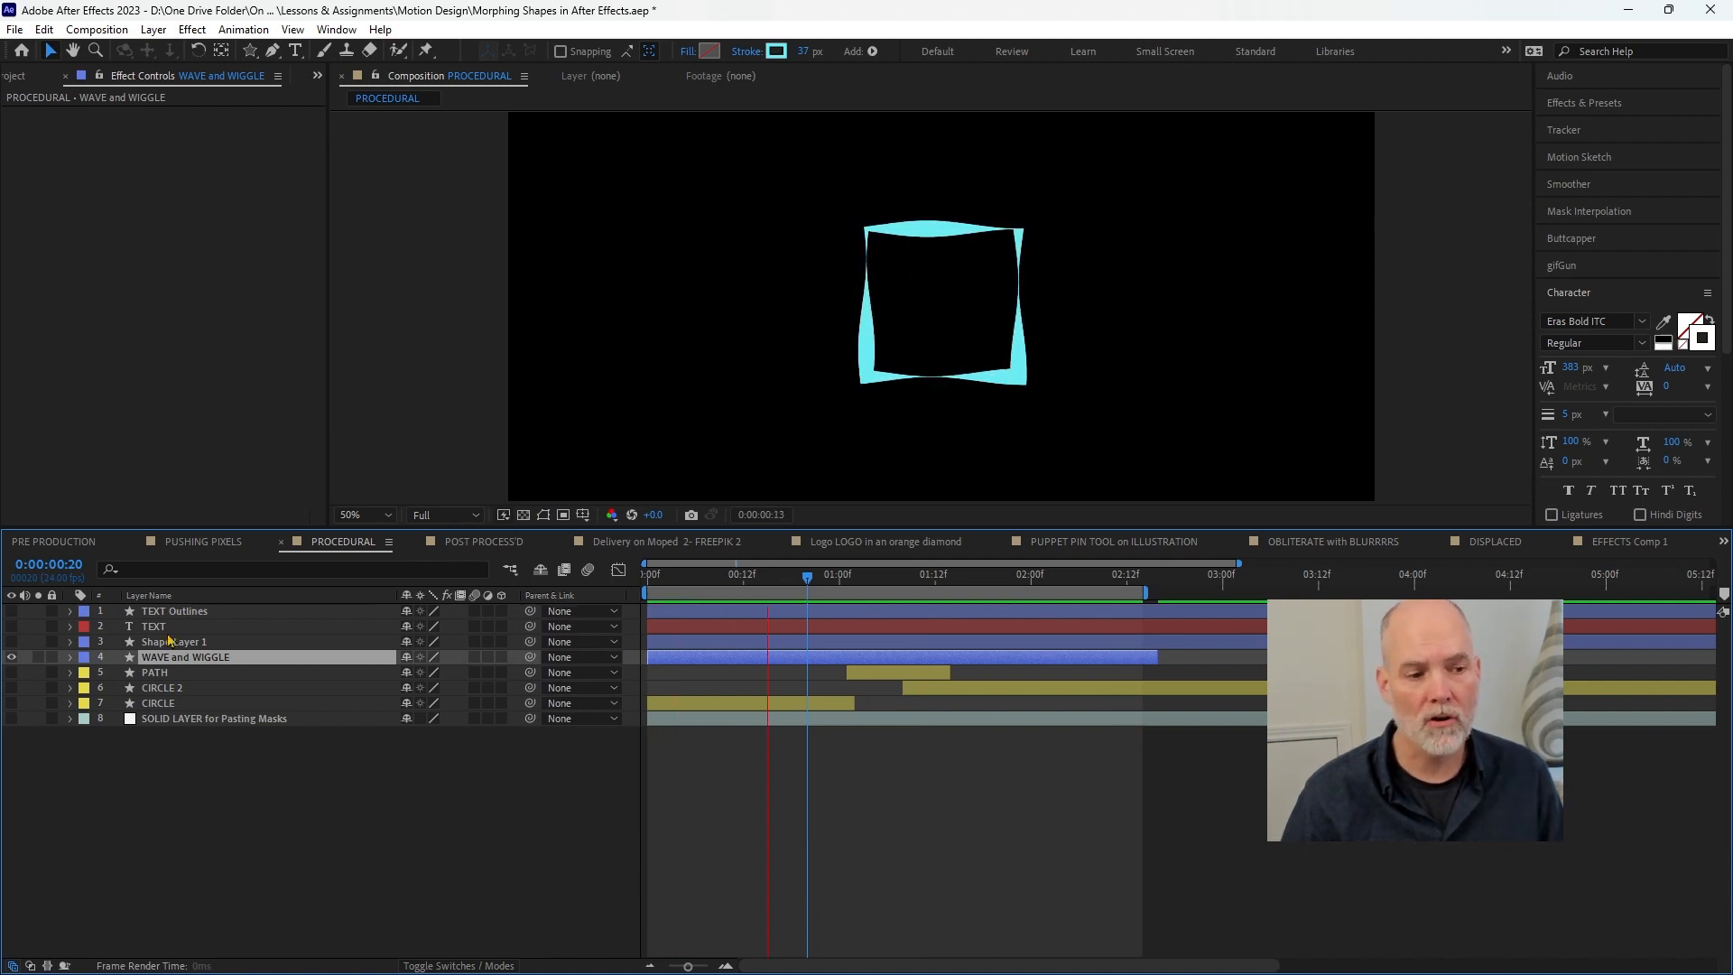
# - Expand Rectangle 1 in the WAVE and WIGGLE layer, and examine its Wiggle Paths entry and the modifiers that can be added
pyautogui.click(70, 657)
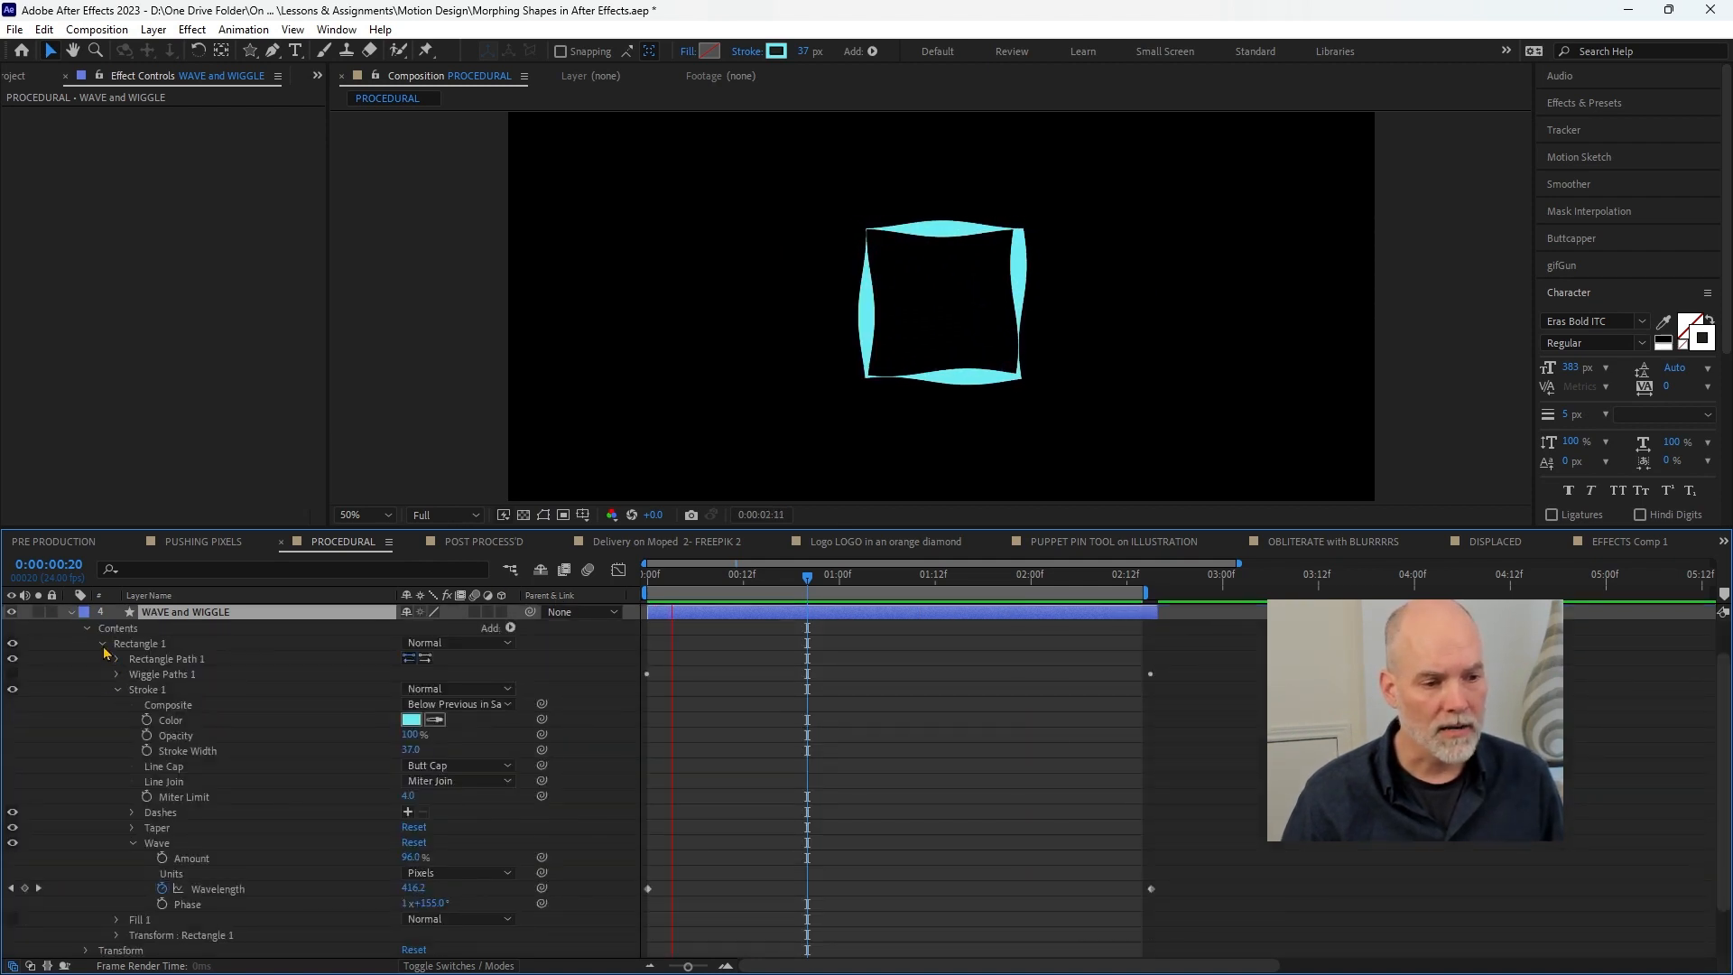
pyautogui.click(101, 644)
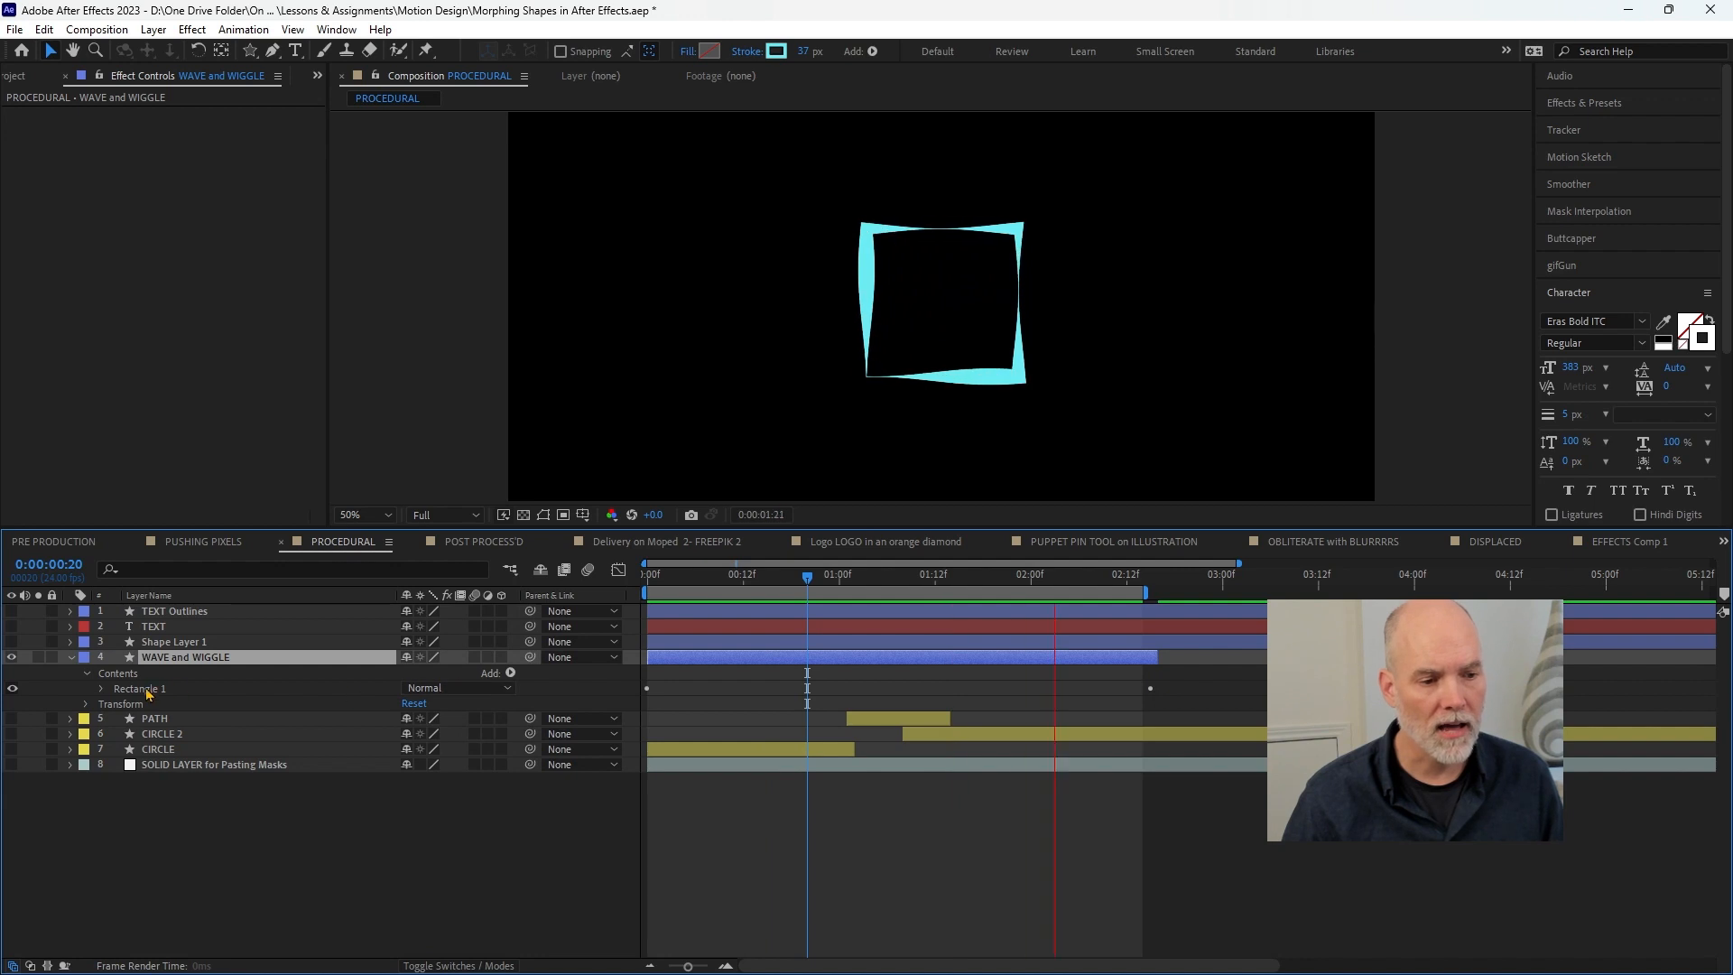
pyautogui.click(102, 689)
pyautogui.click(116, 706)
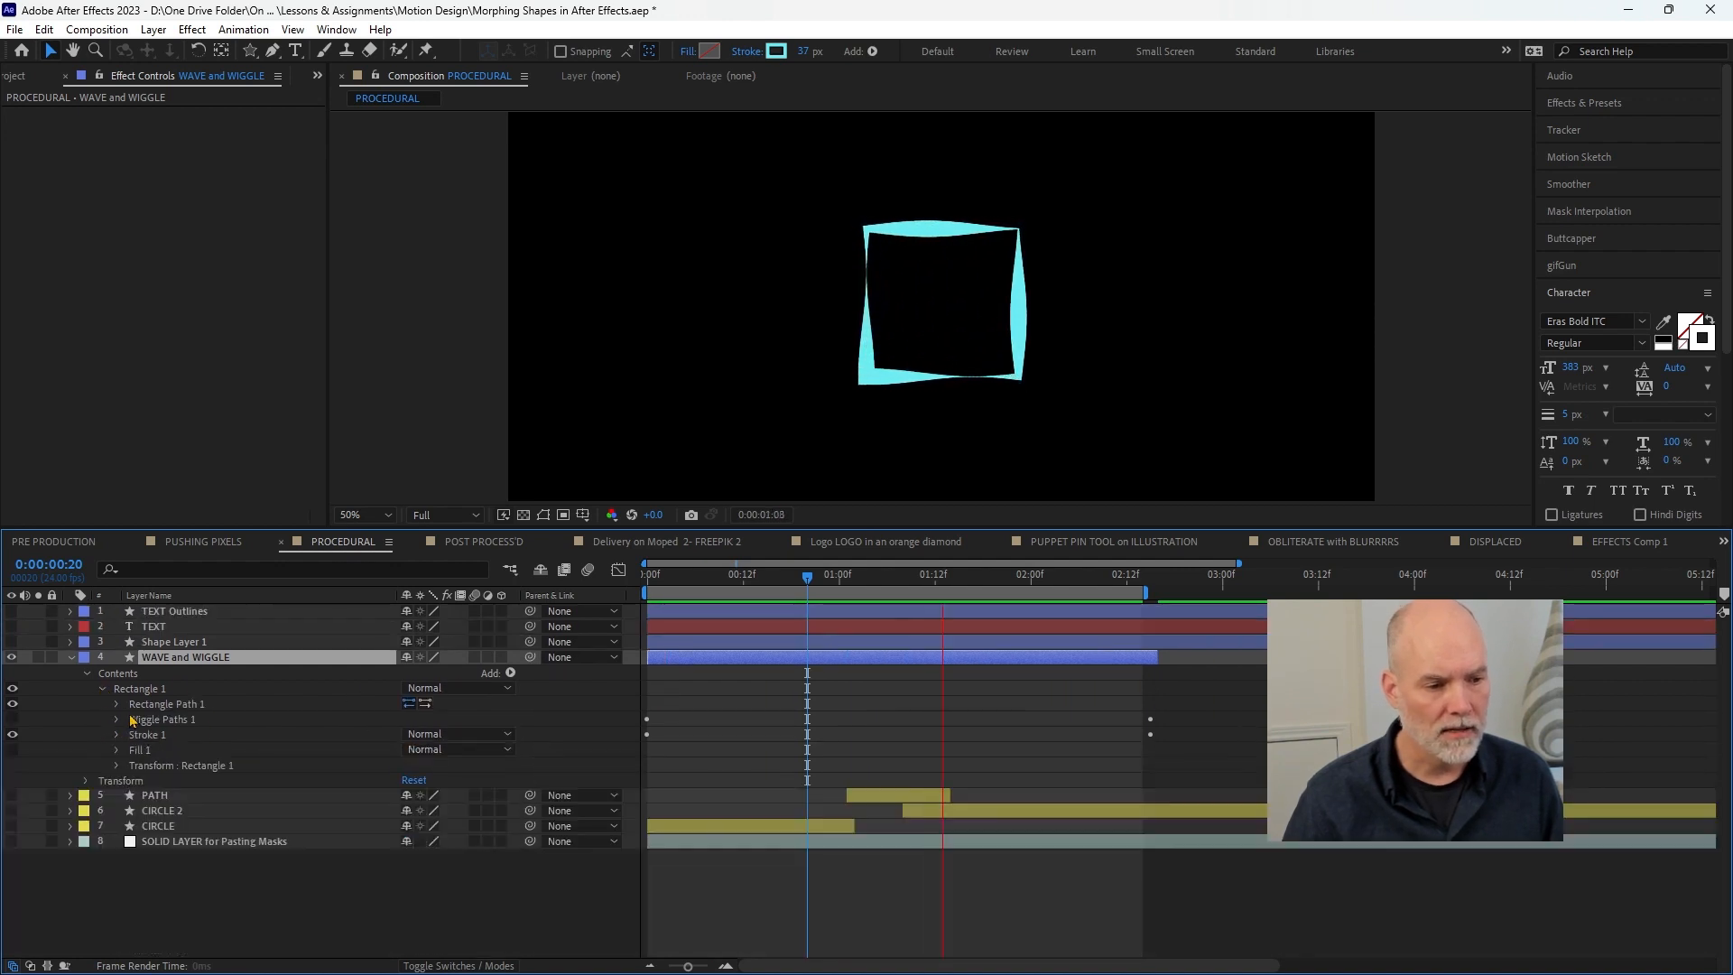
pyautogui.click(163, 721)
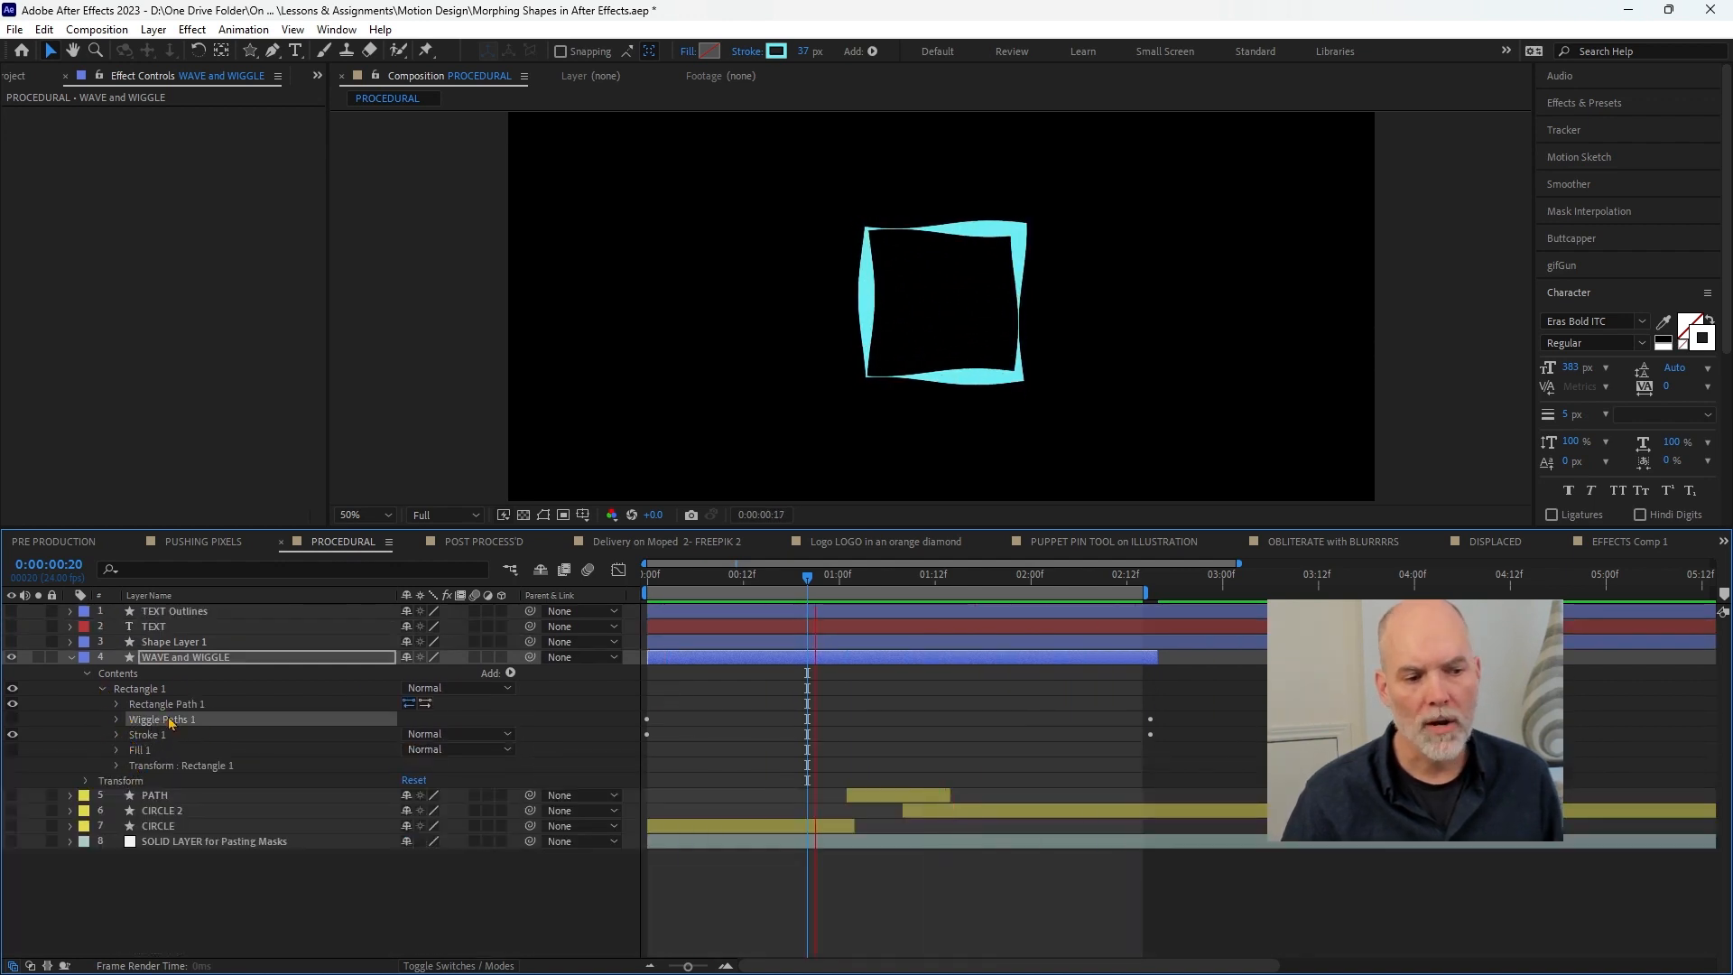
pyautogui.click(510, 673)
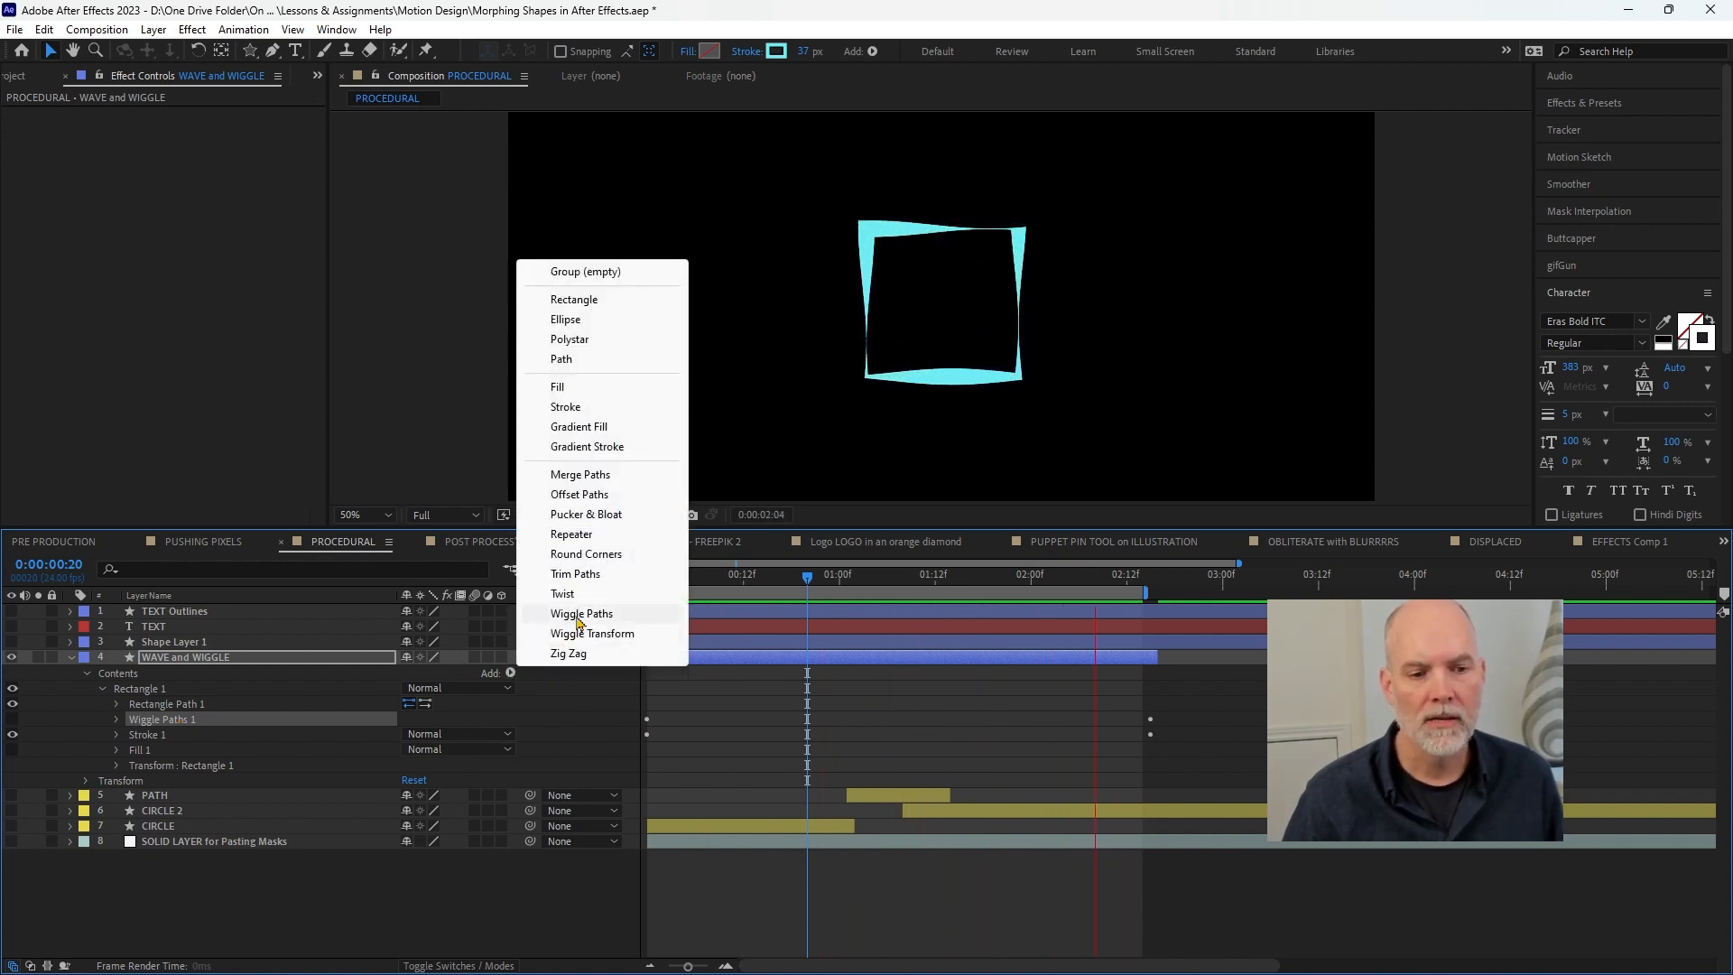
pyautogui.click(576, 707)
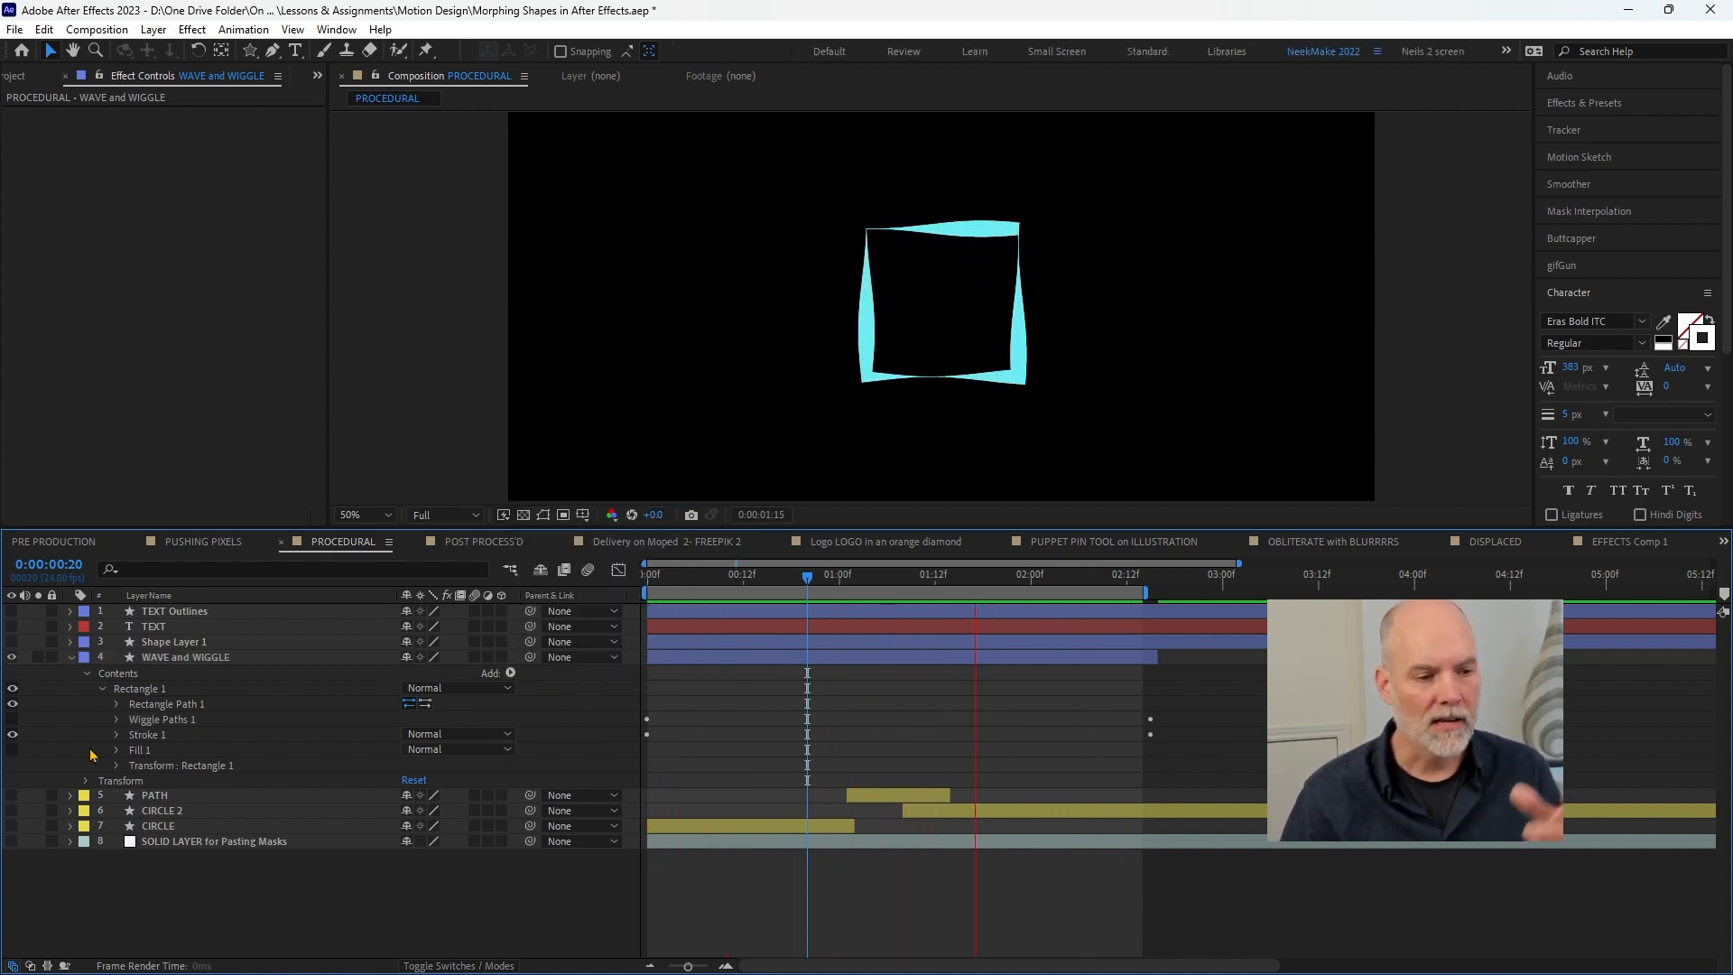
# - Set the Wiggle Paths Size to 11, and keyframe its Random Seed at 0 at 0:00:01:07
pyautogui.click(116, 719)
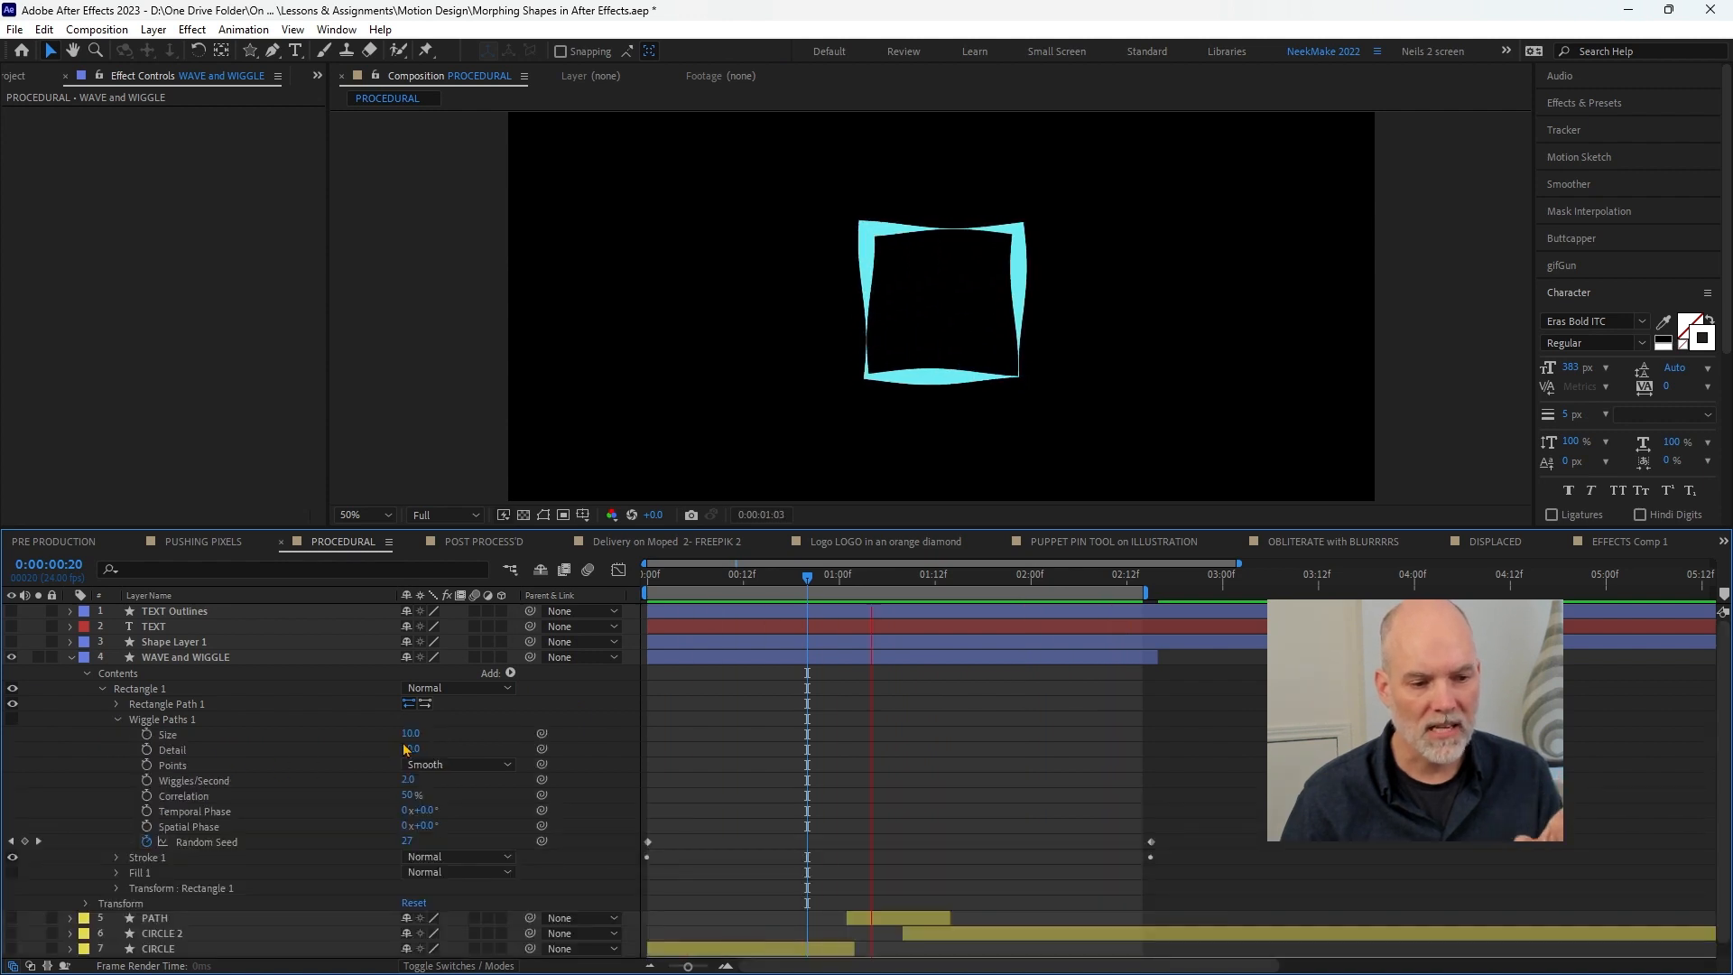
pyautogui.moveTo(409, 734); pyautogui.dragTo(386, 764)
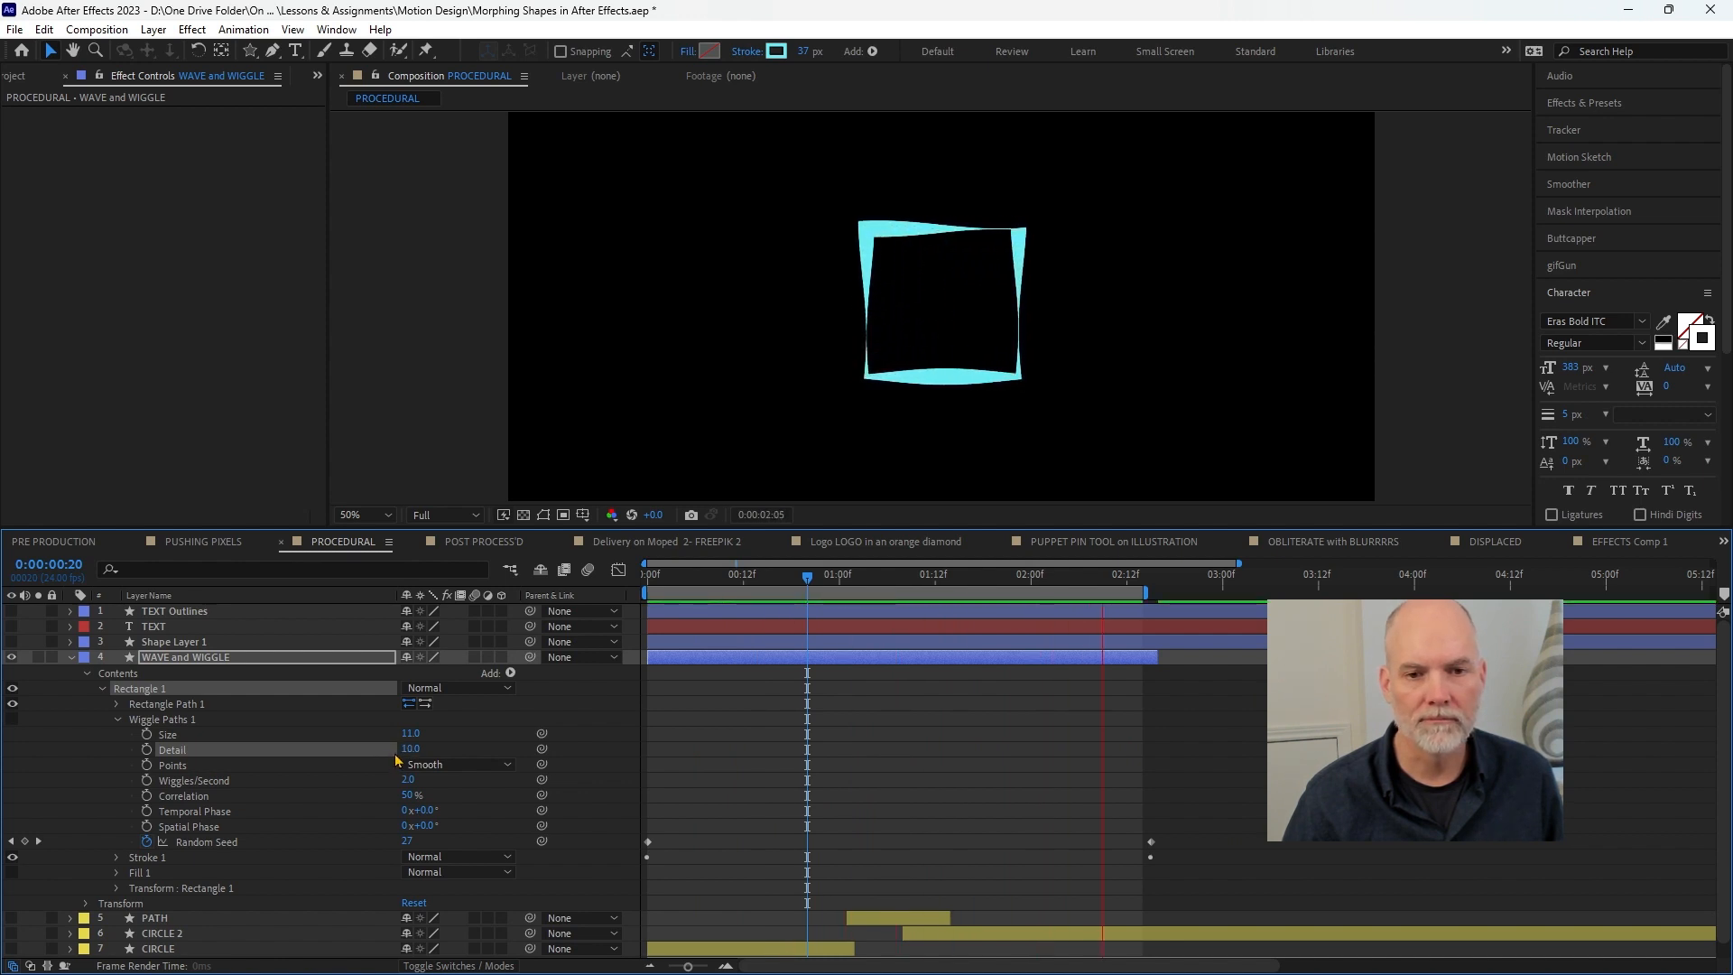
pyautogui.press('space')
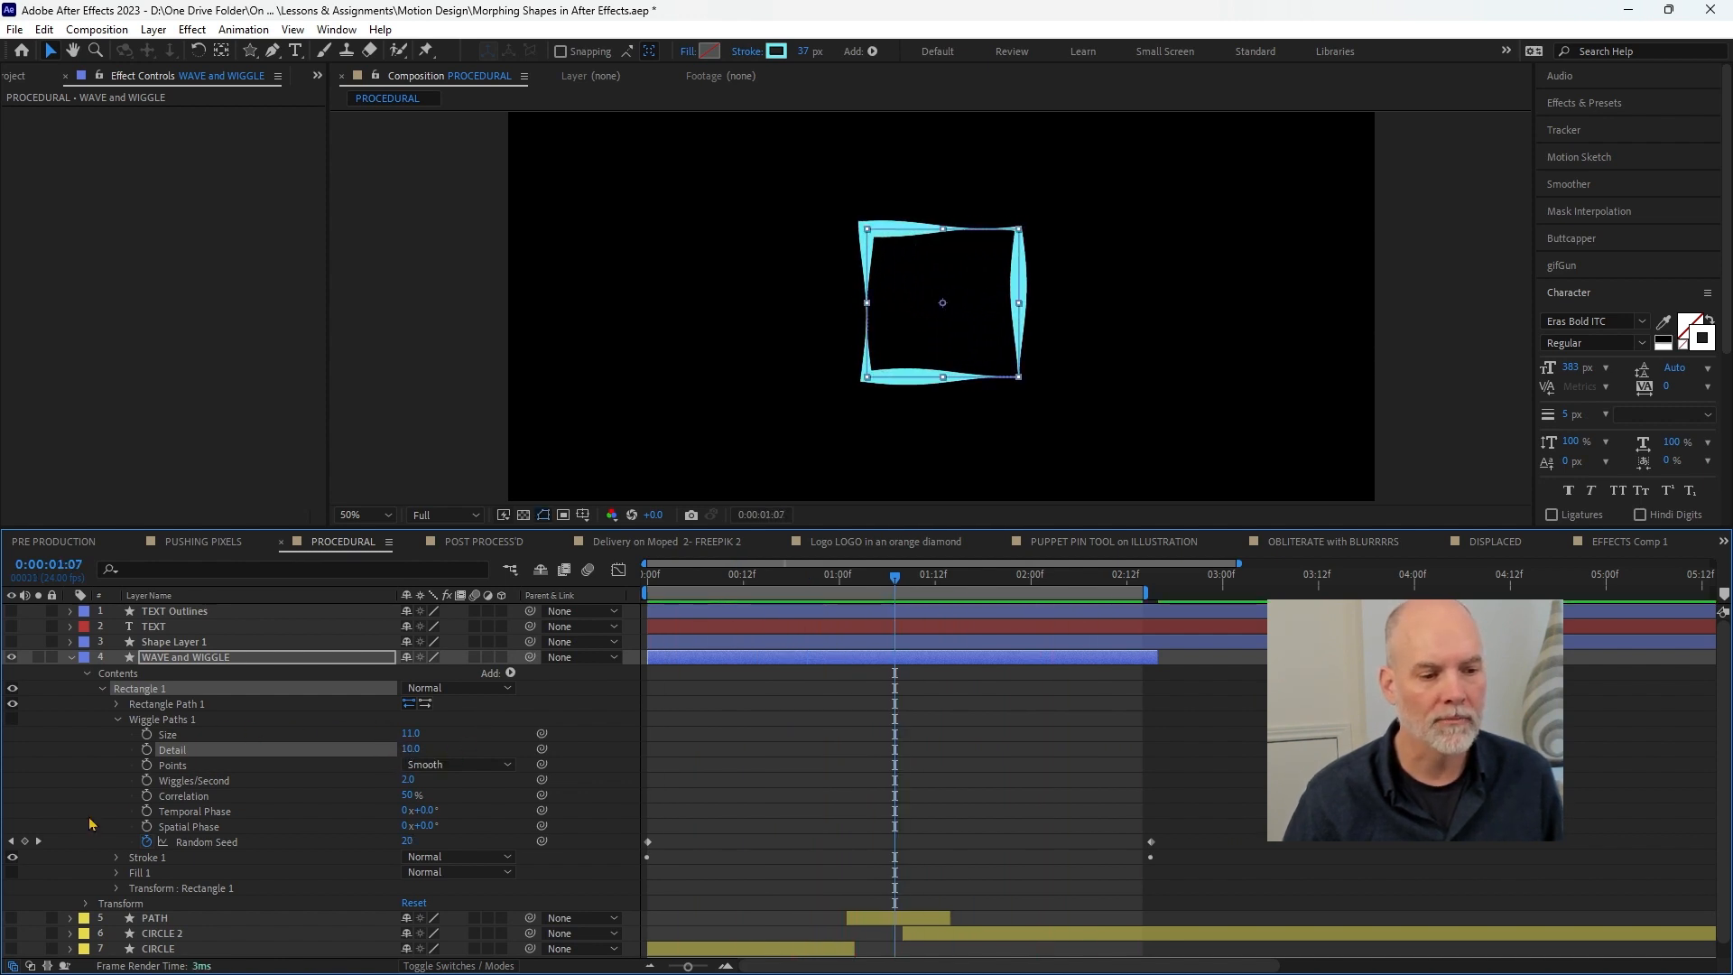
pyautogui.moveTo(407, 842)
pyautogui.mouseDown()
pyautogui.moveTo(453, 841)
pyautogui.moveTo(384, 844)
pyautogui.mouseUp()
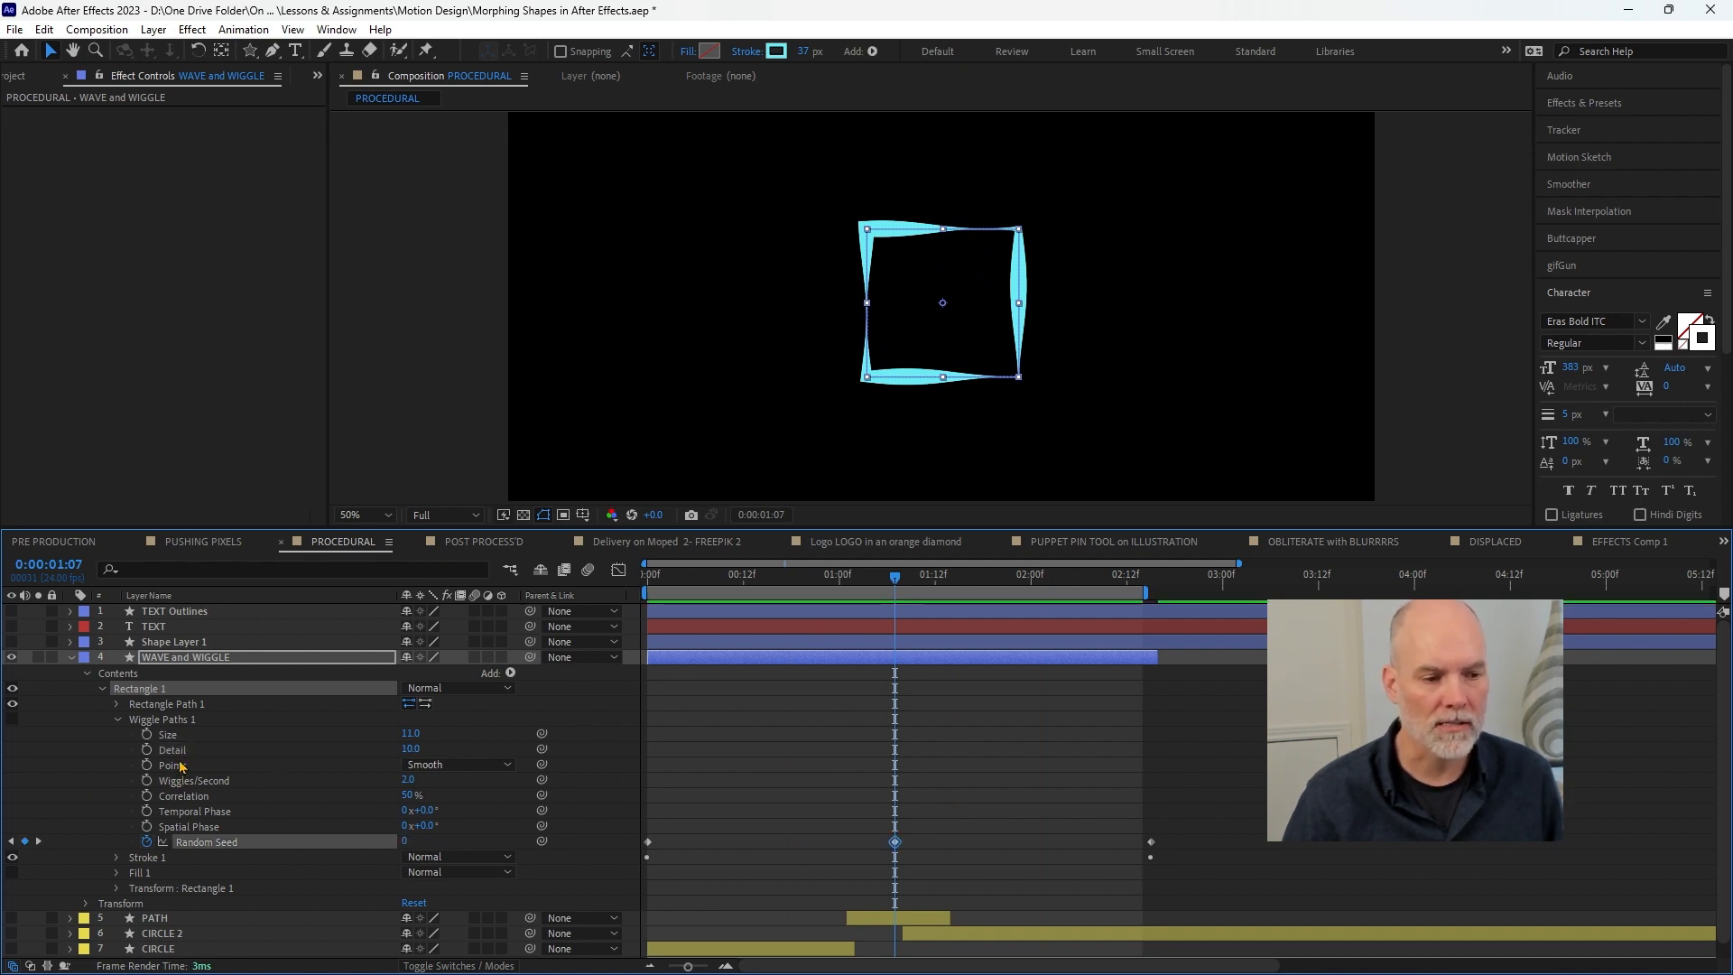
# - Set the Wiggle Paths Points option to Corner and preview the animation
pyautogui.click(462, 765)
pyautogui.click(475, 787)
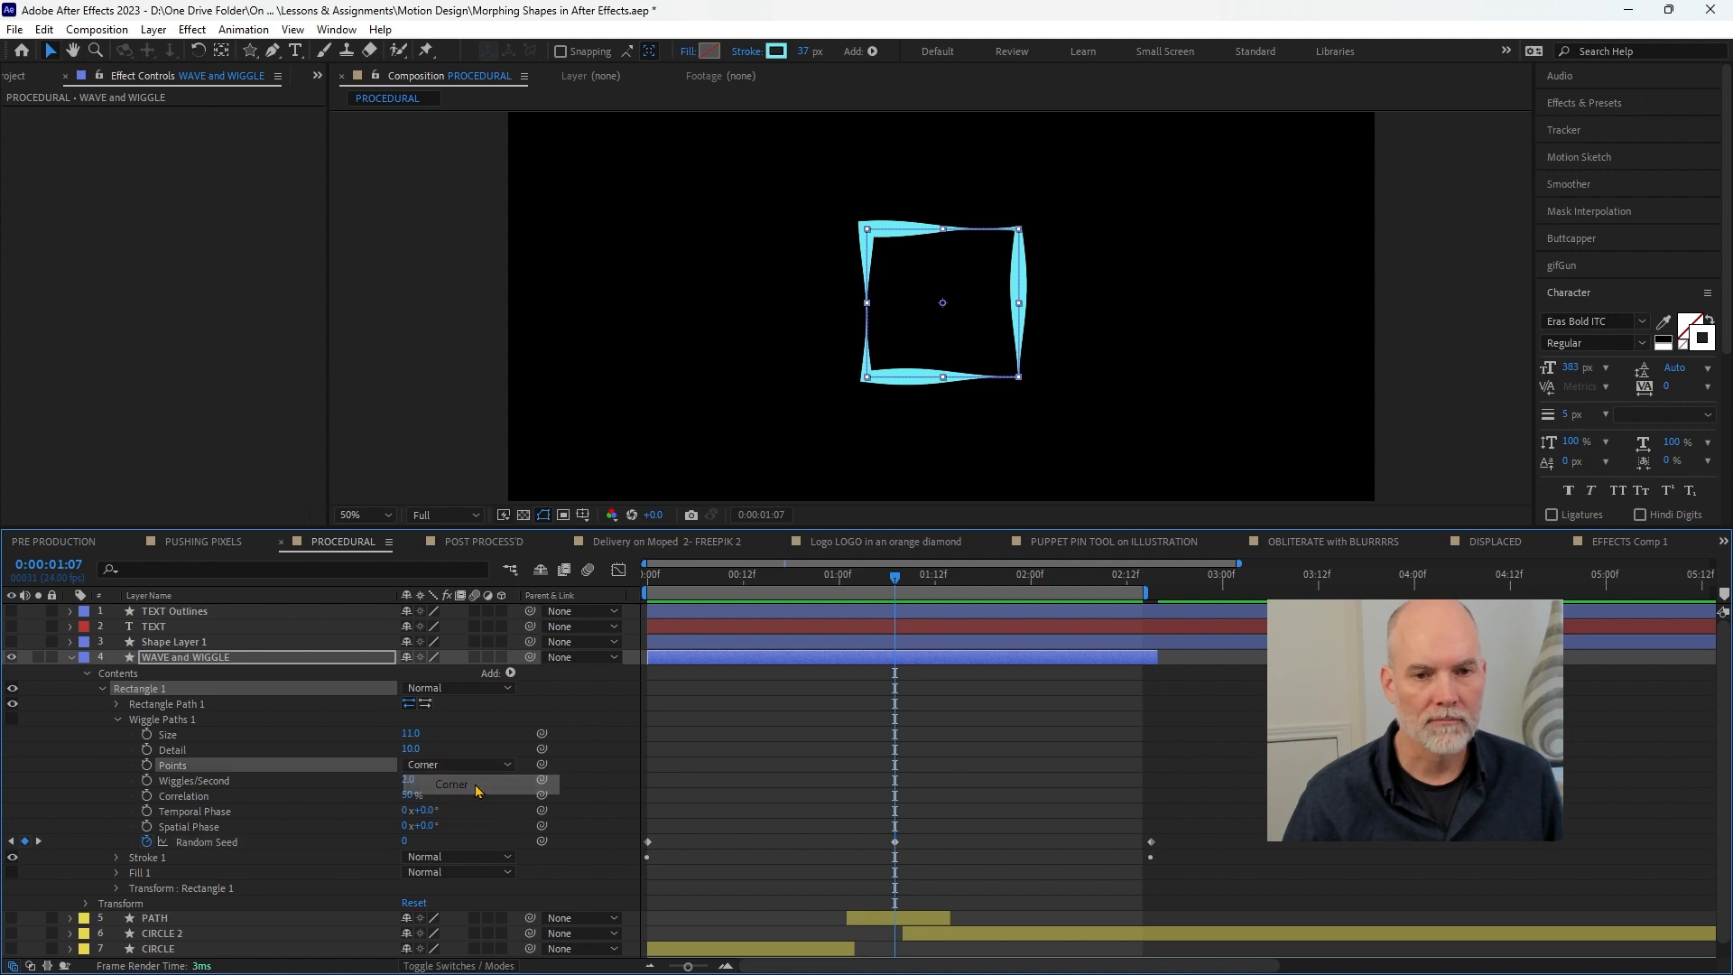
pyautogui.press('space')
pyautogui.press('space')
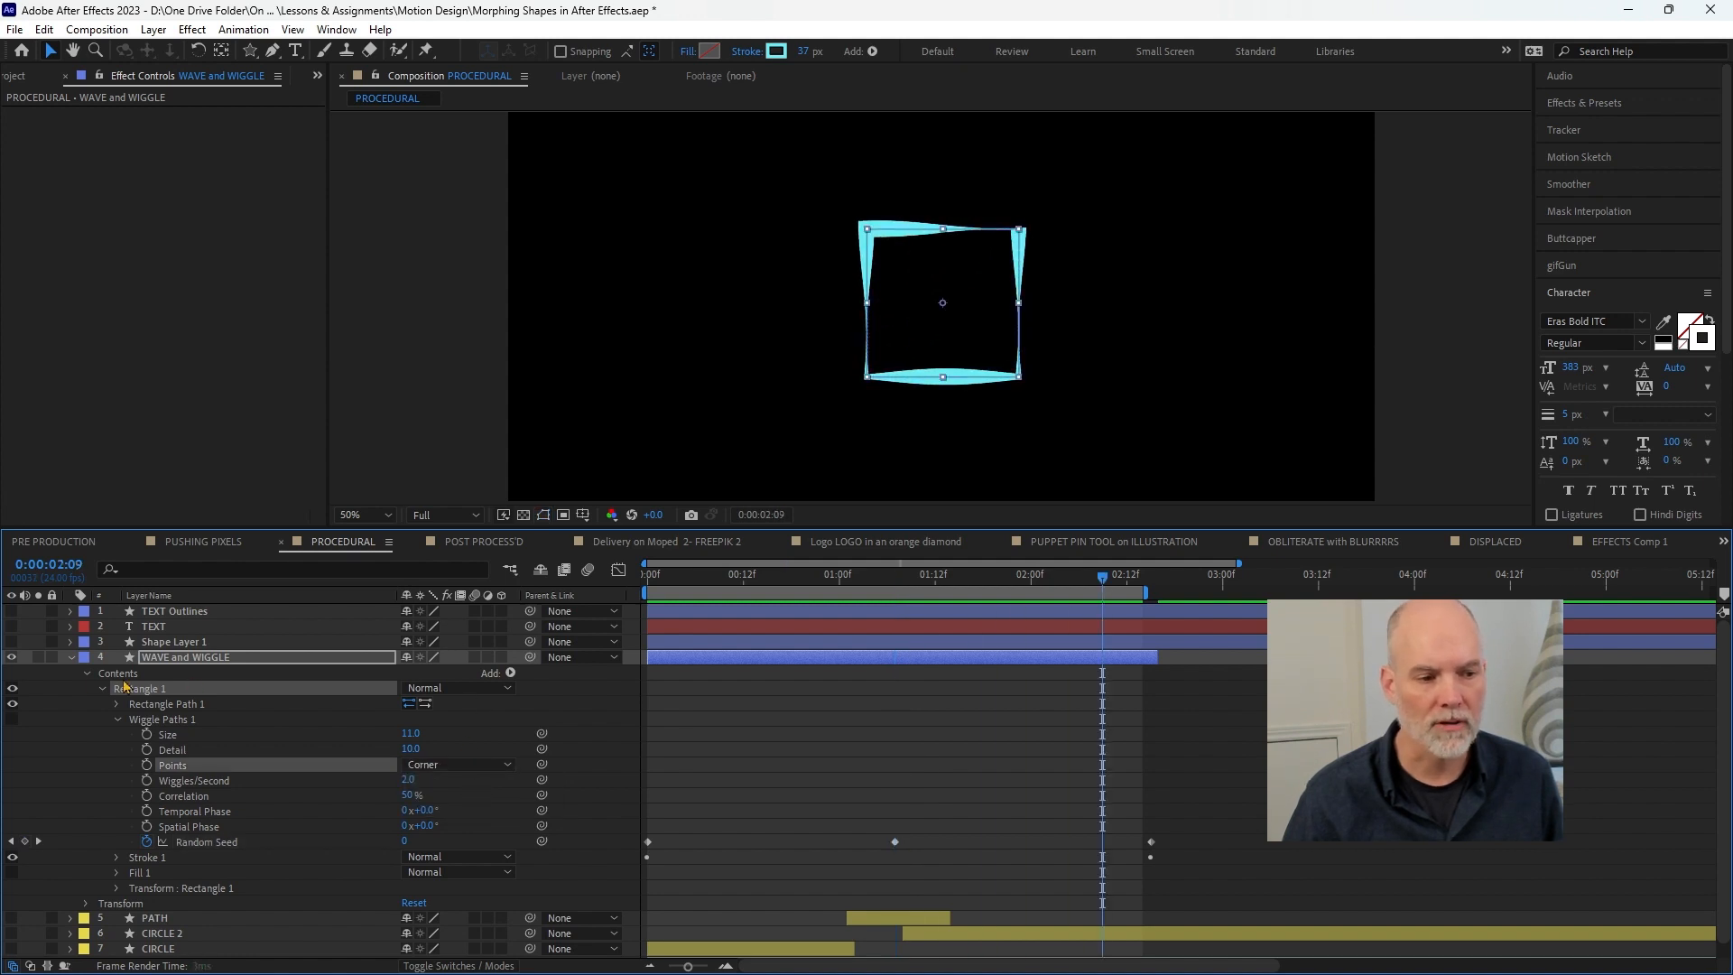
# - Collapse the Wiggle Paths settings, check the lesson outline document, and return to the After Effects project
pyautogui.click(118, 720)
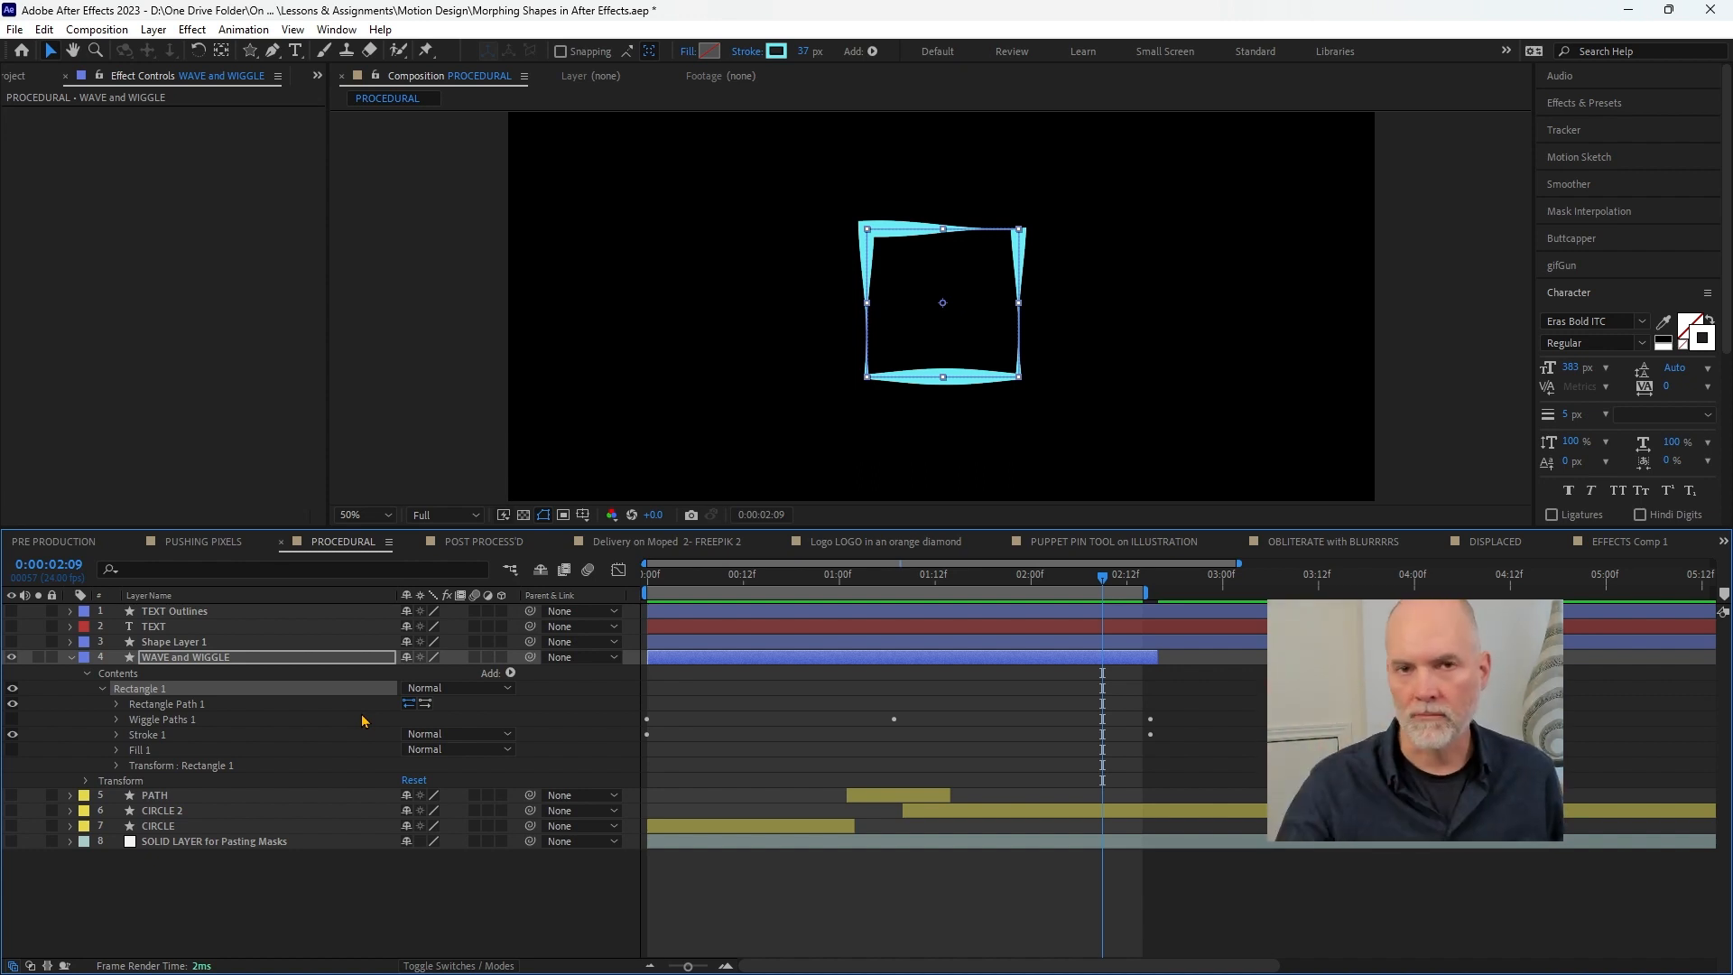
pyautogui.hotkey('alt', 'Tab')
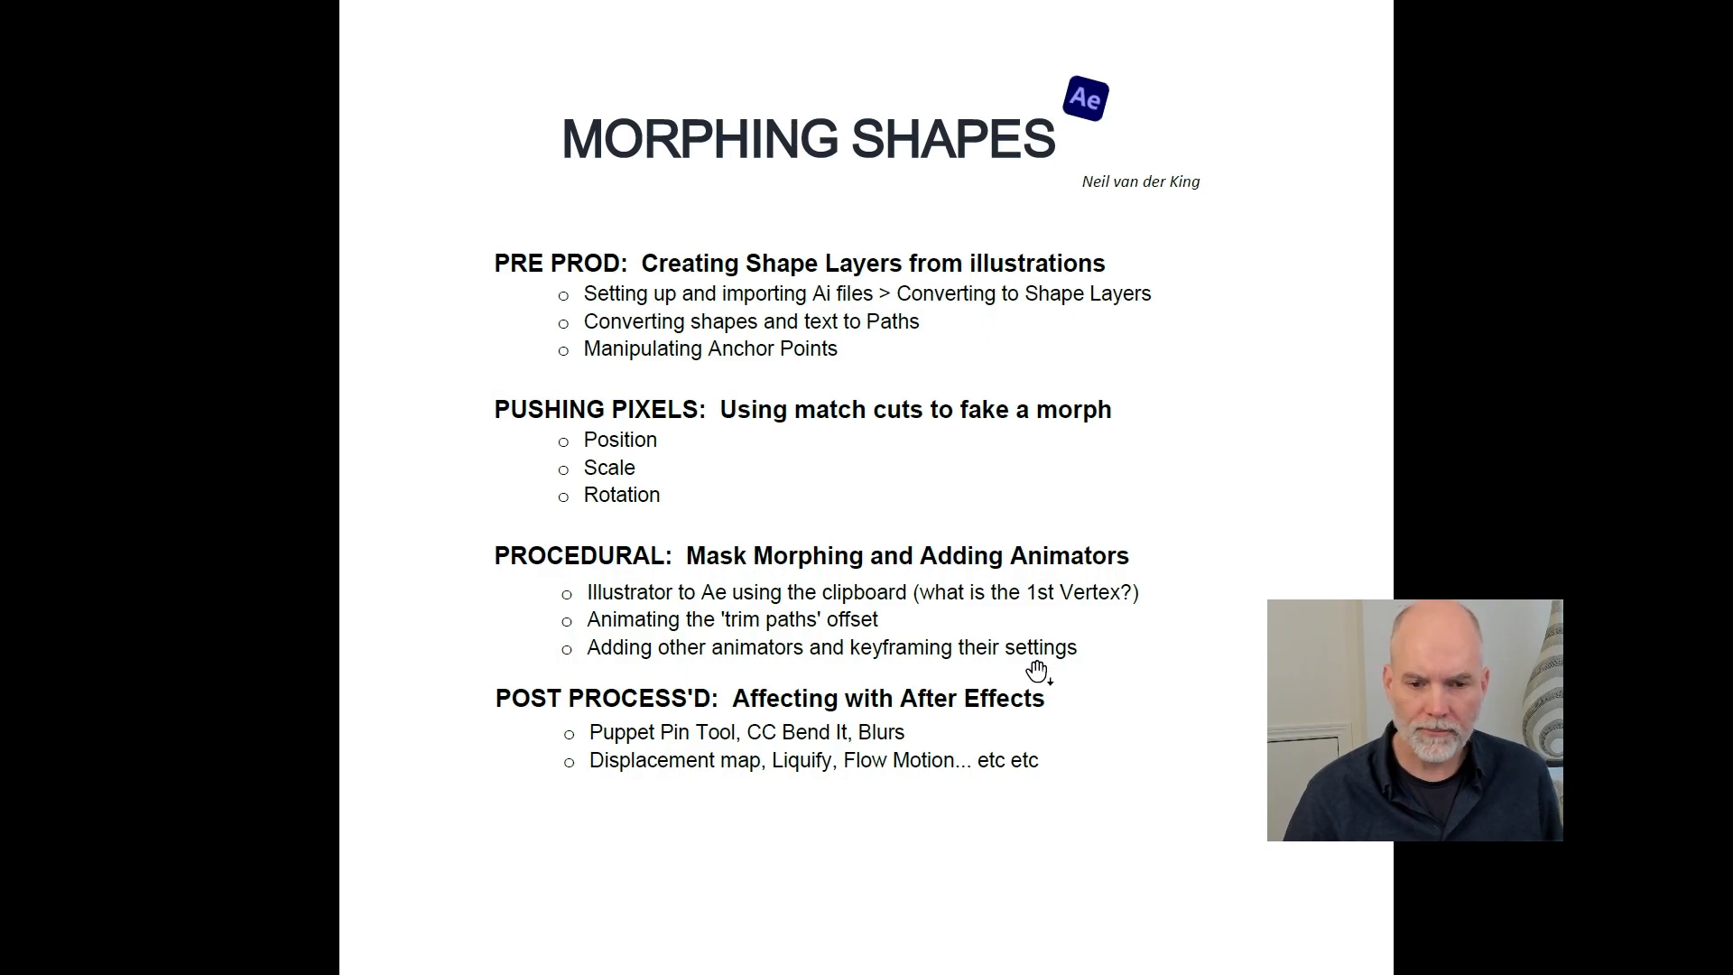
pyautogui.hotkey('alt', 'Tab')
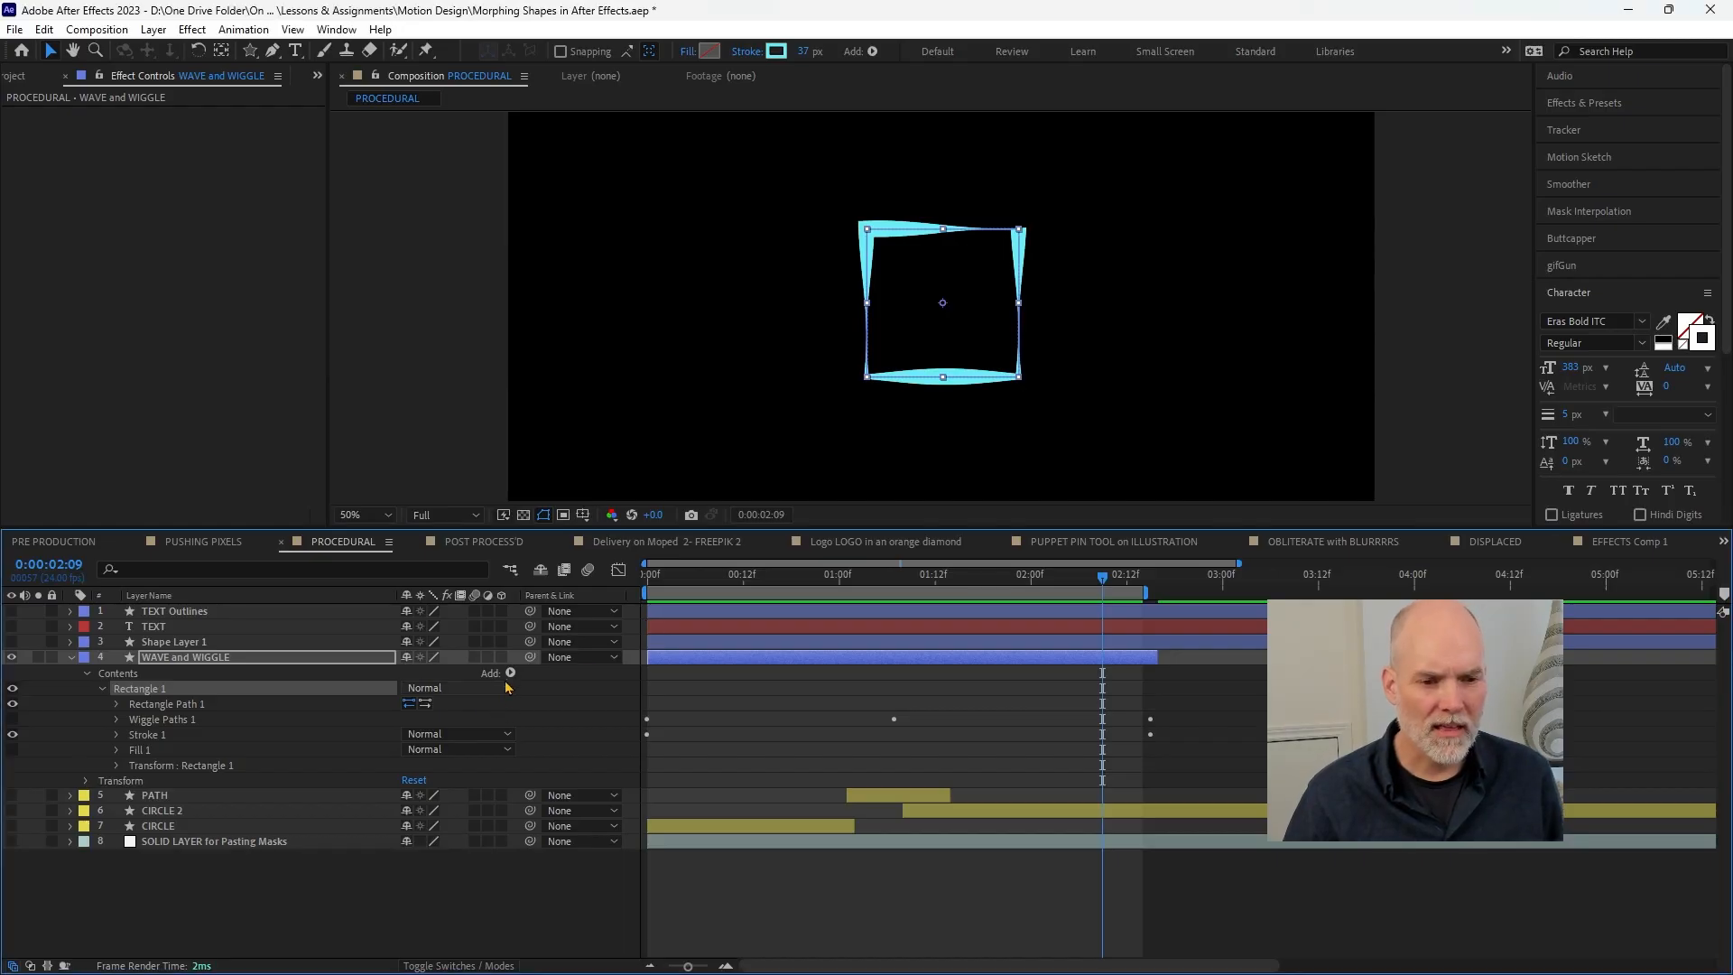
# - Check the modifiers that can be added to Rectangle 1, and collapse the WAVE and WIGGLE layer
pyautogui.click(509, 672)
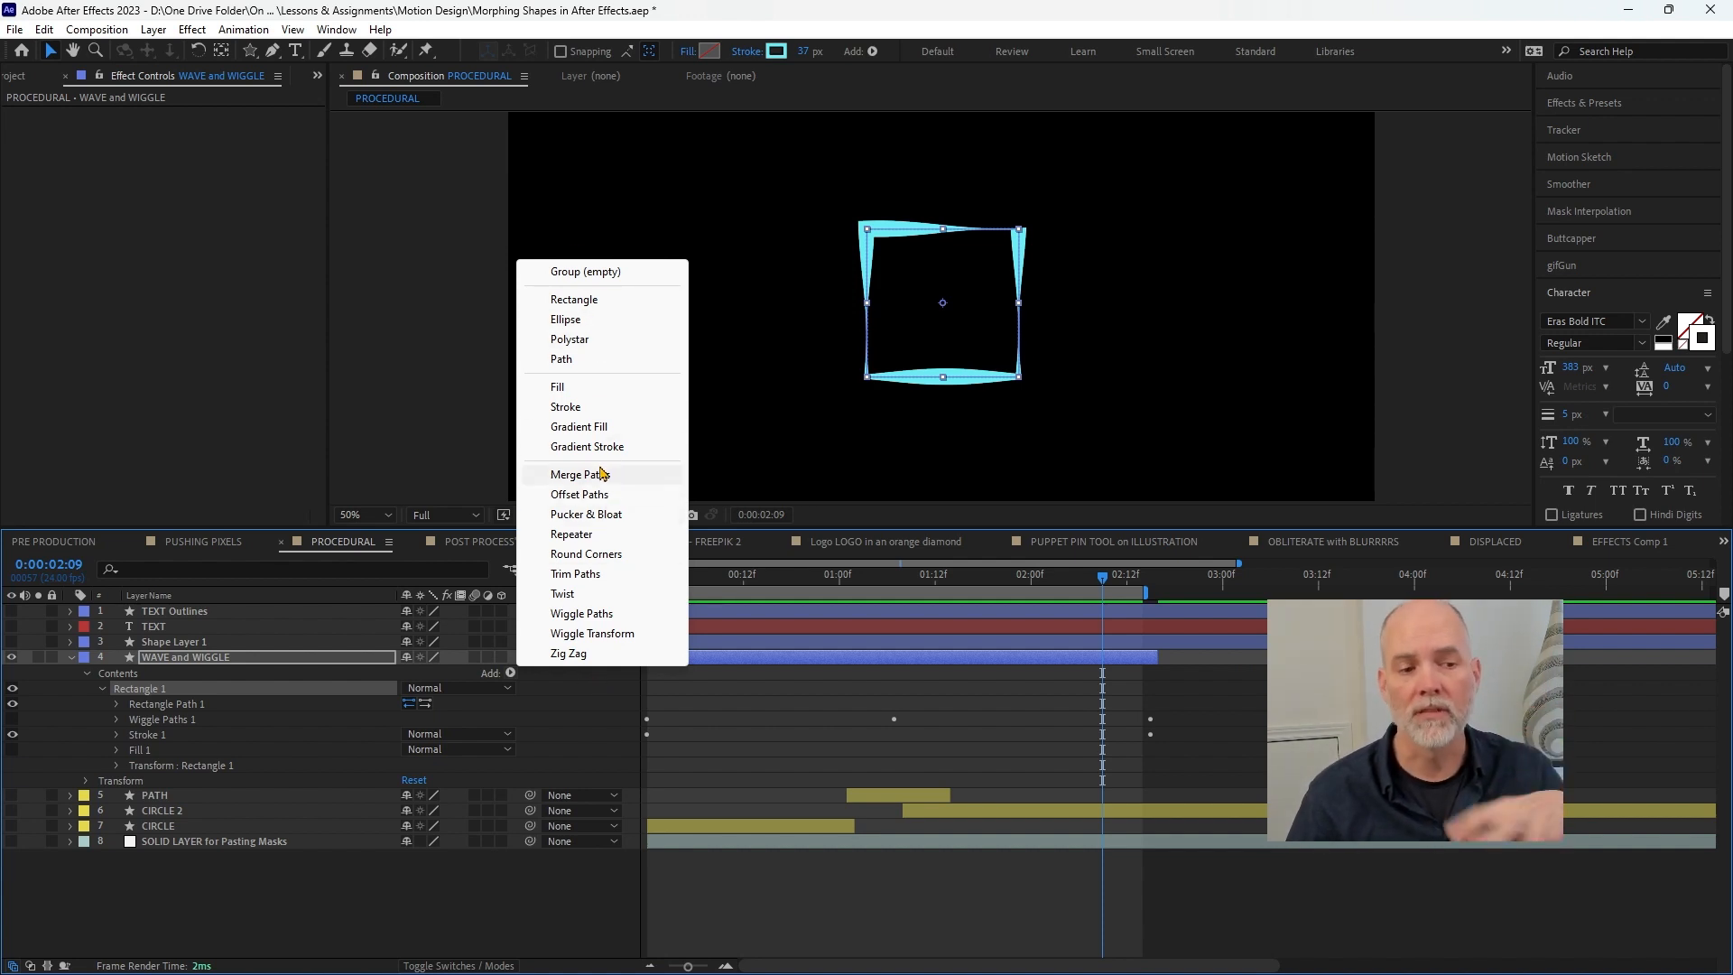
pyautogui.click(383, 913)
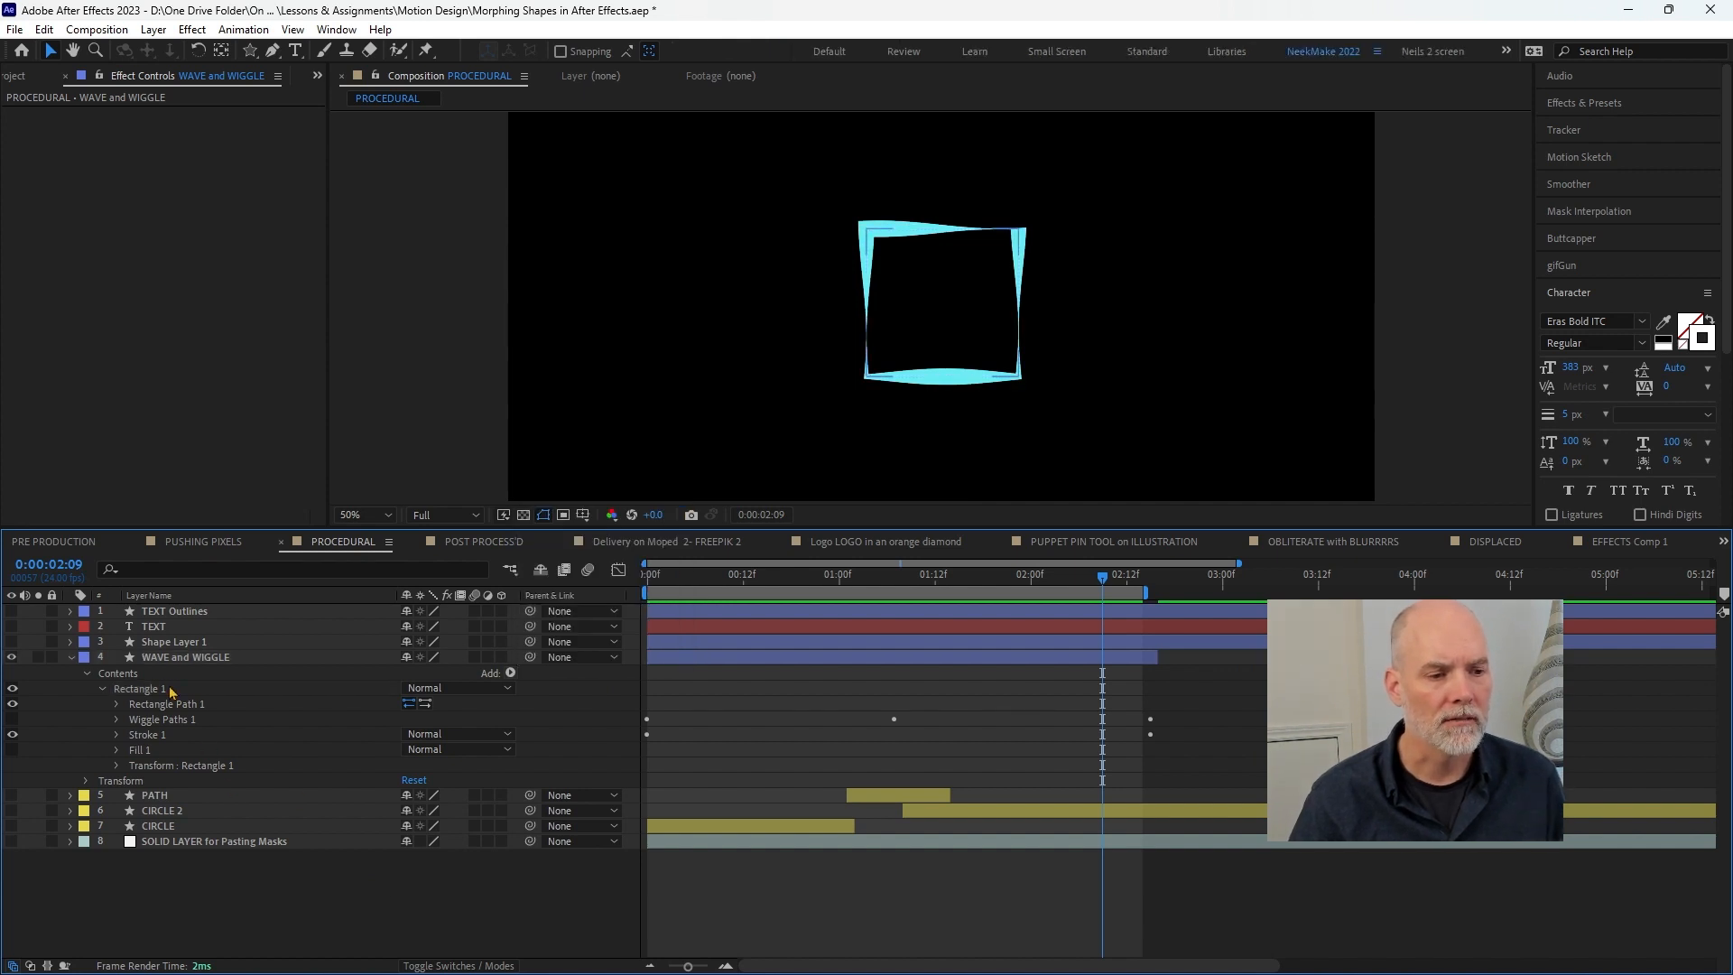
pyautogui.click(12, 641)
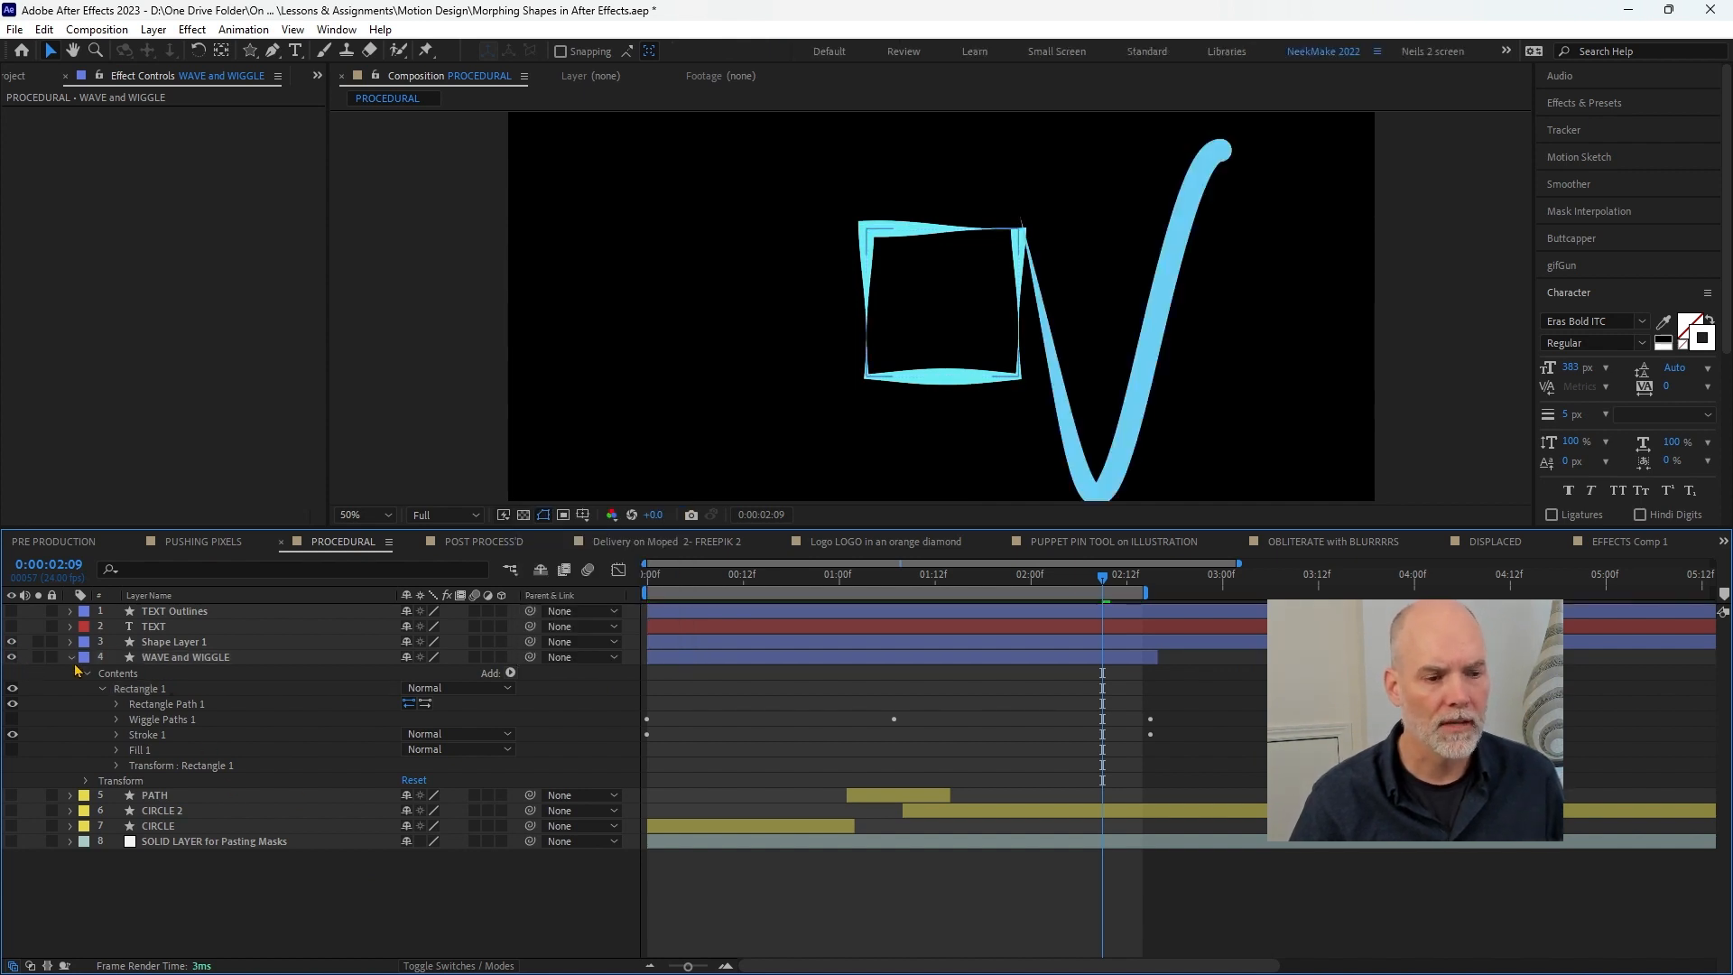
pyautogui.click(12, 641)
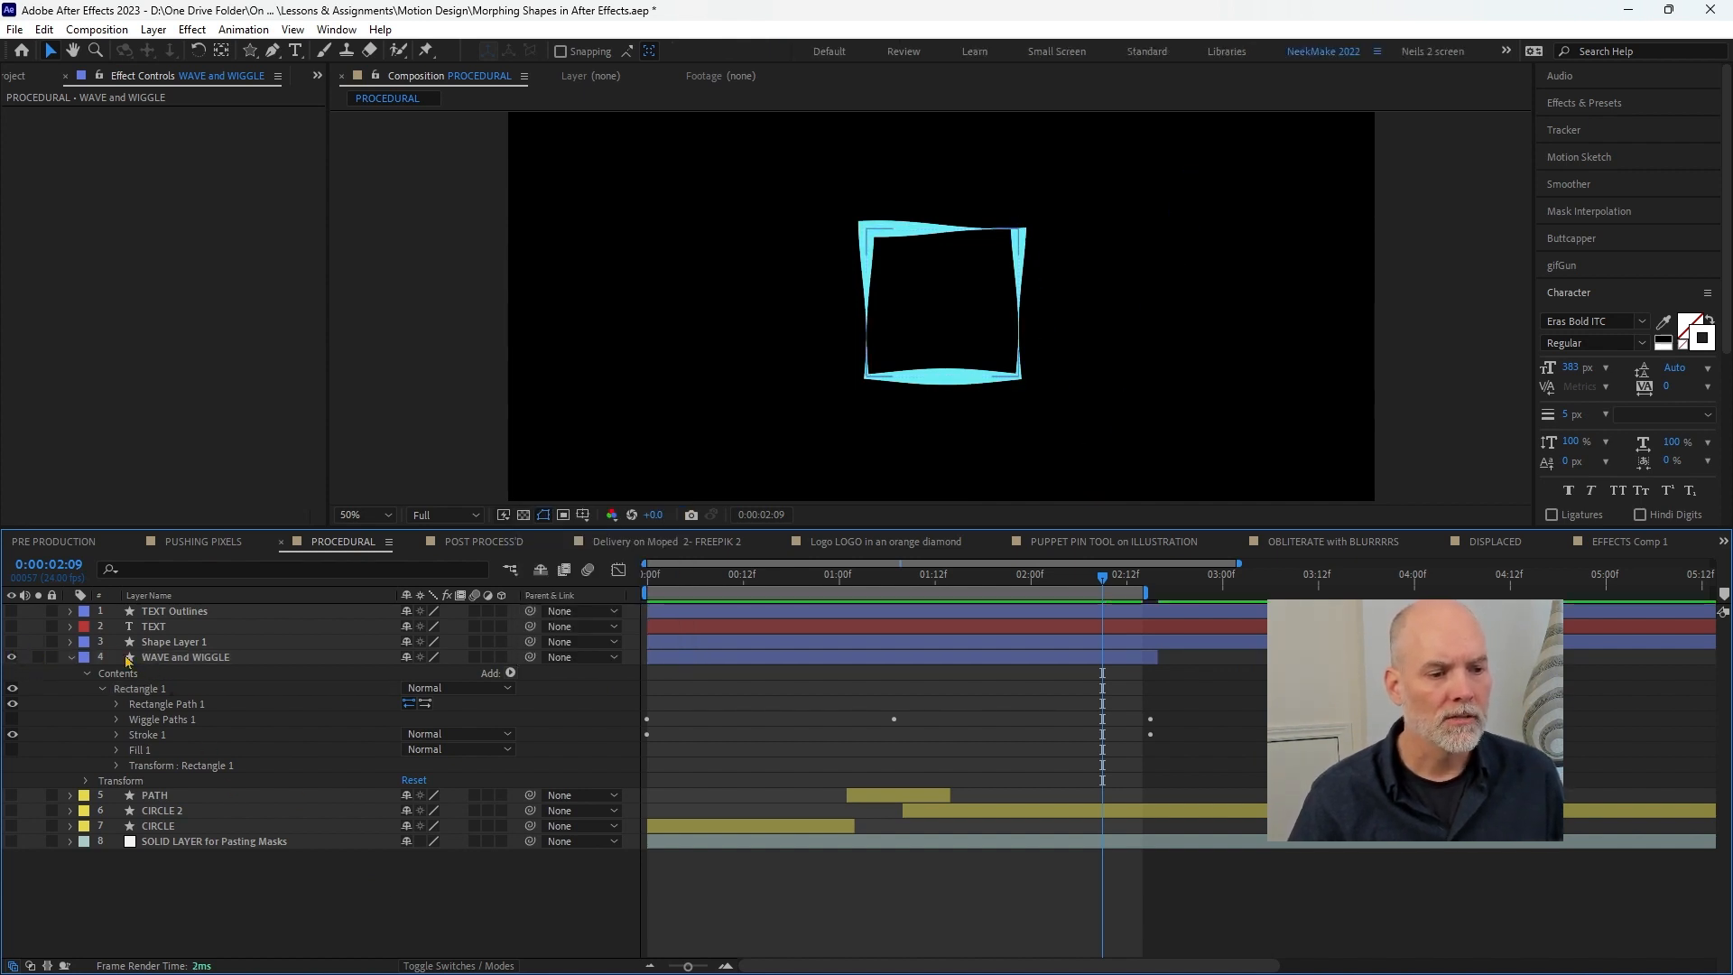
pyautogui.click(71, 657)
# - Switch to the lesson outline document, highlight its POST PROCESS'D section, and return to the After Effects project
pyautogui.hotkey('alt', 'Tab')
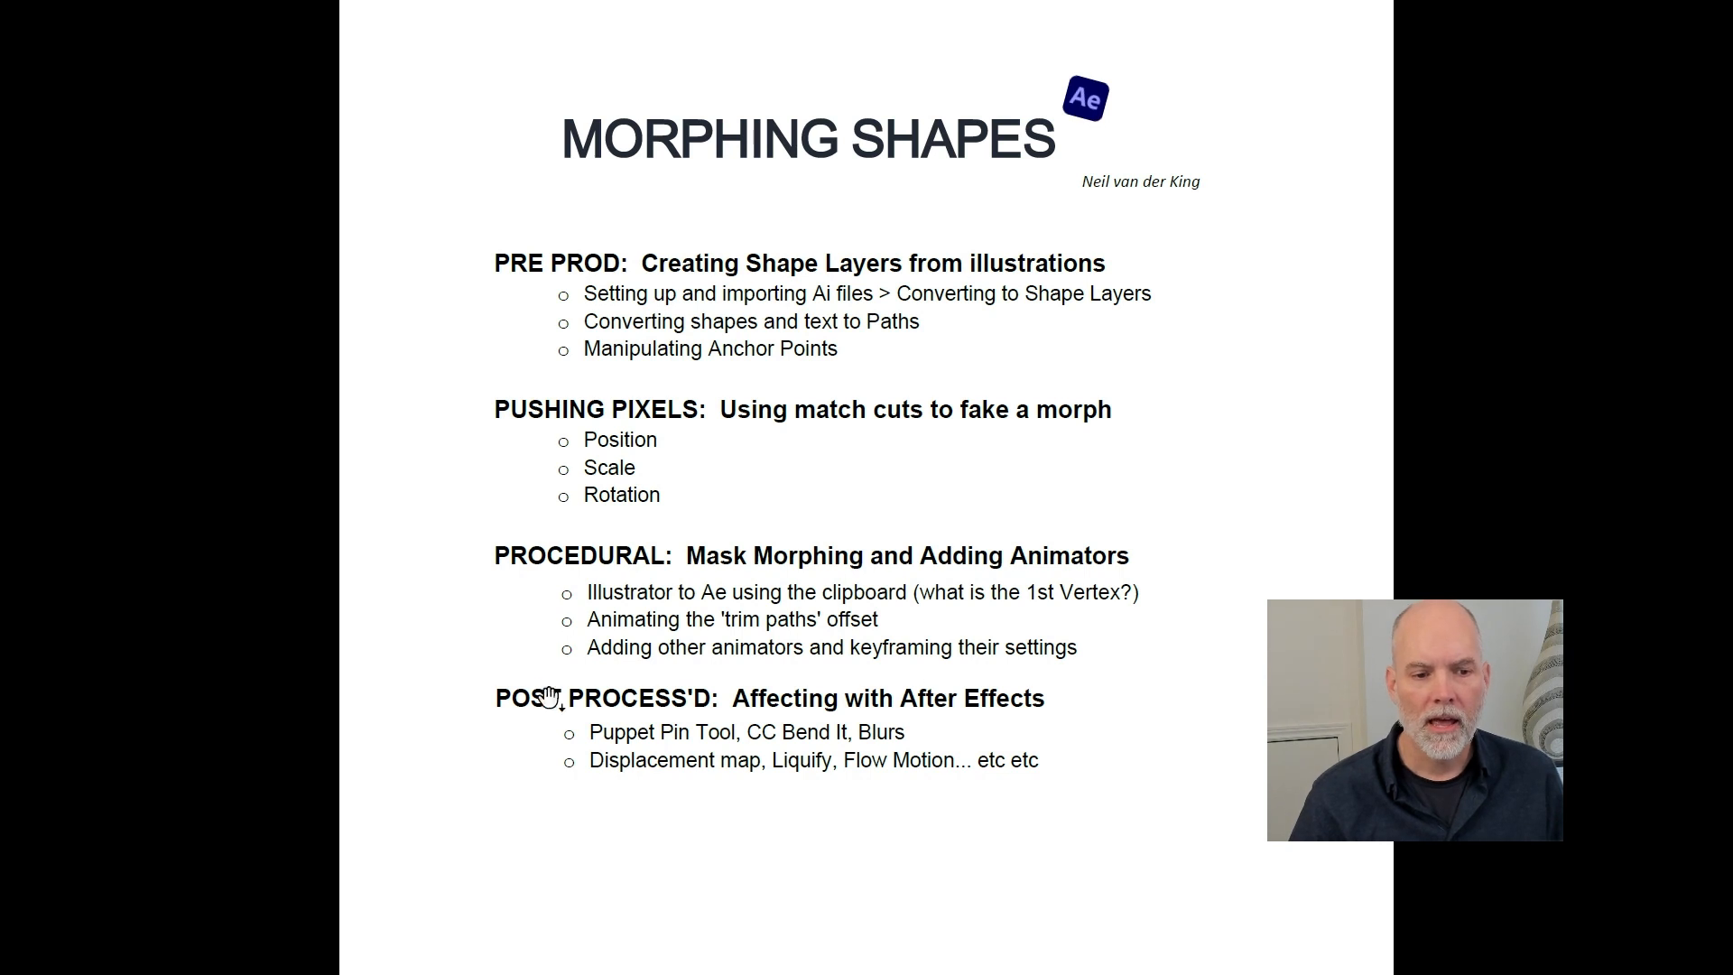
pyautogui.hotkey('ctrl', '2')
pyautogui.moveTo(458, 666)
pyautogui.mouseDown()
pyautogui.moveTo(1111, 774)
pyautogui.moveTo(1149, 814)
pyautogui.mouseUp()
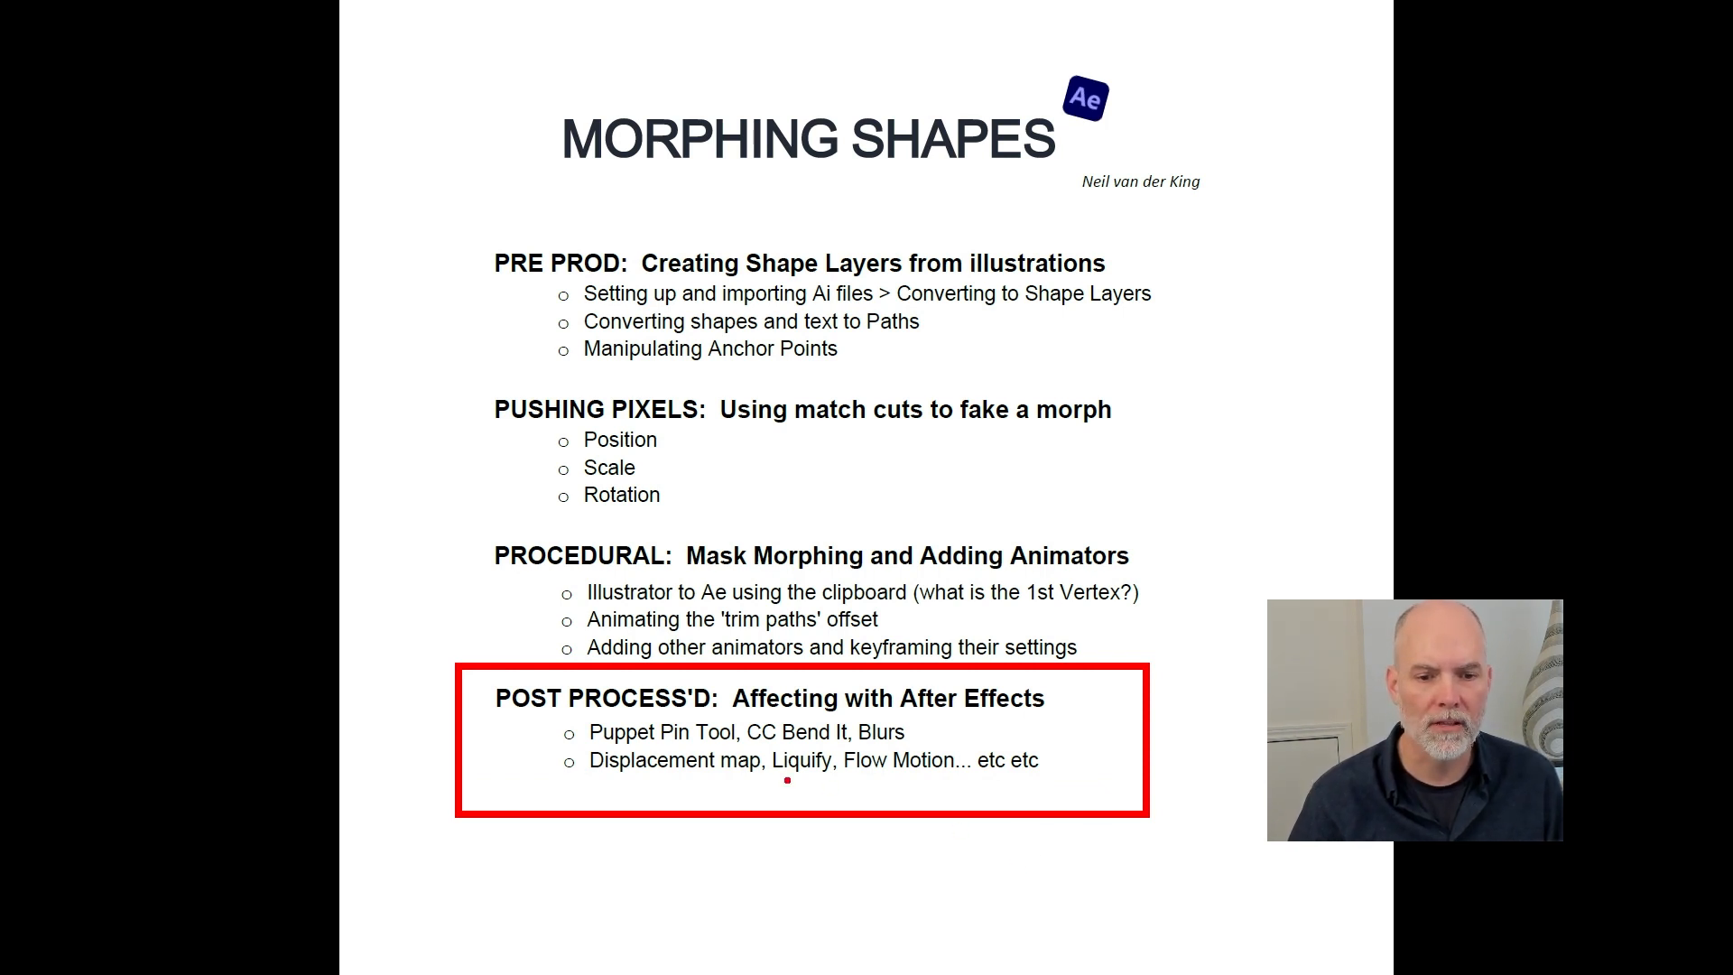
pyautogui.press('Escape')
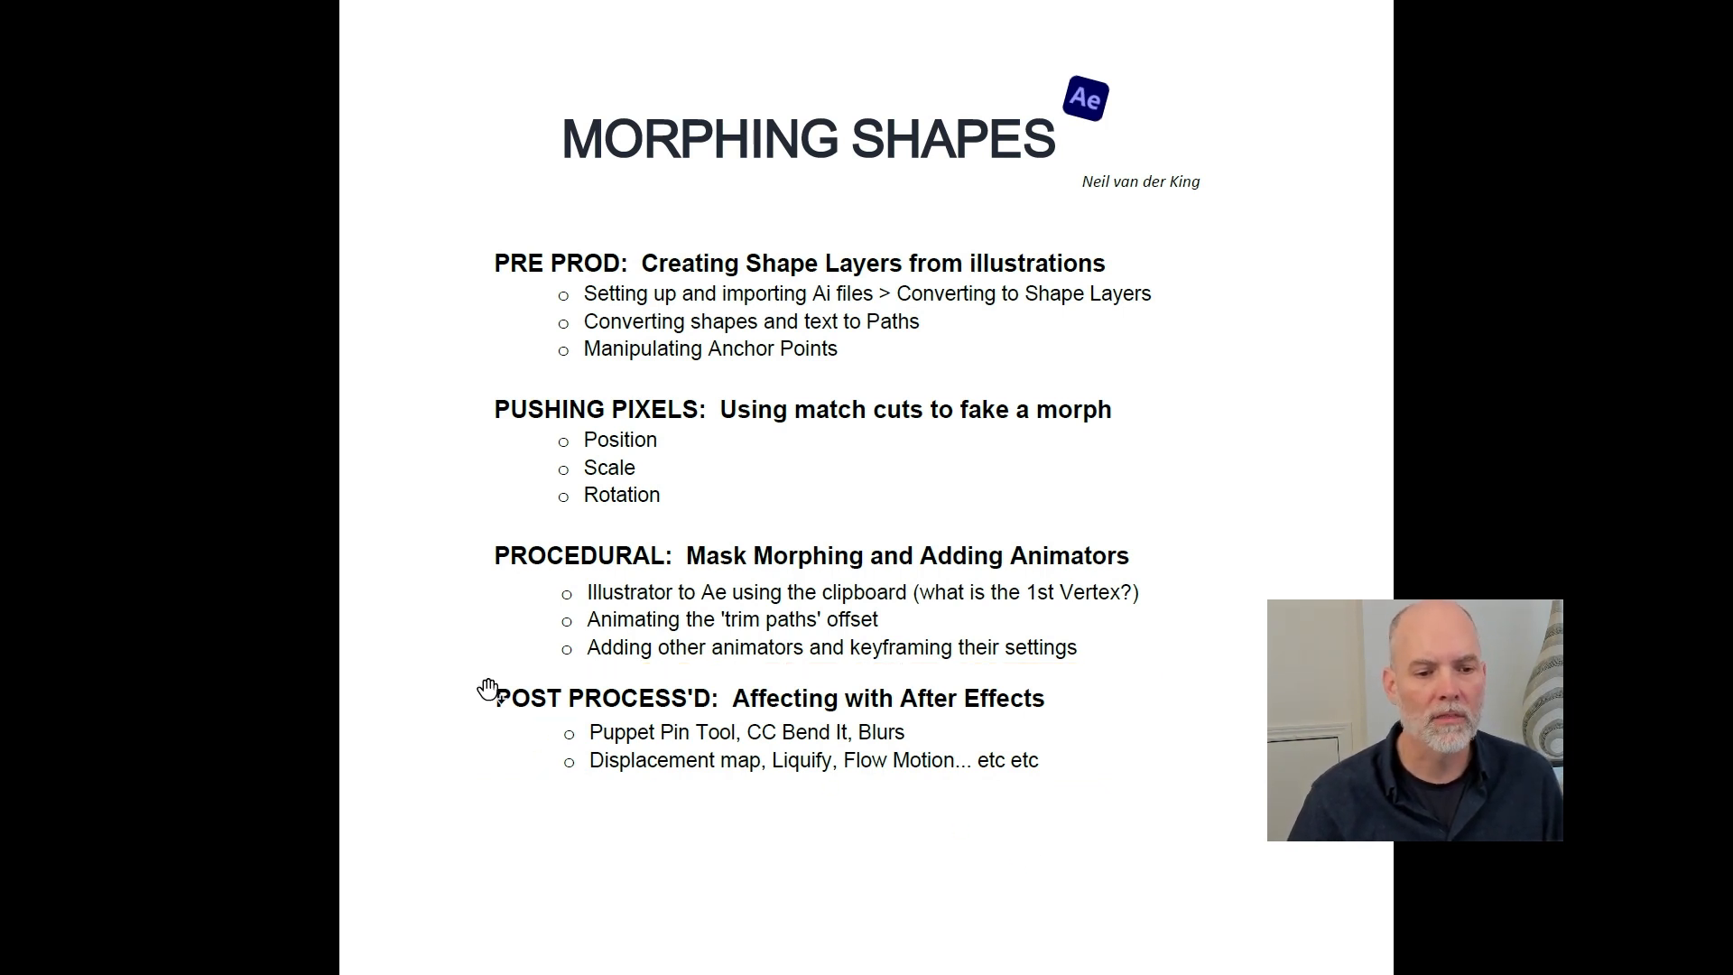
pyautogui.hotkey('alt', 'Tab')
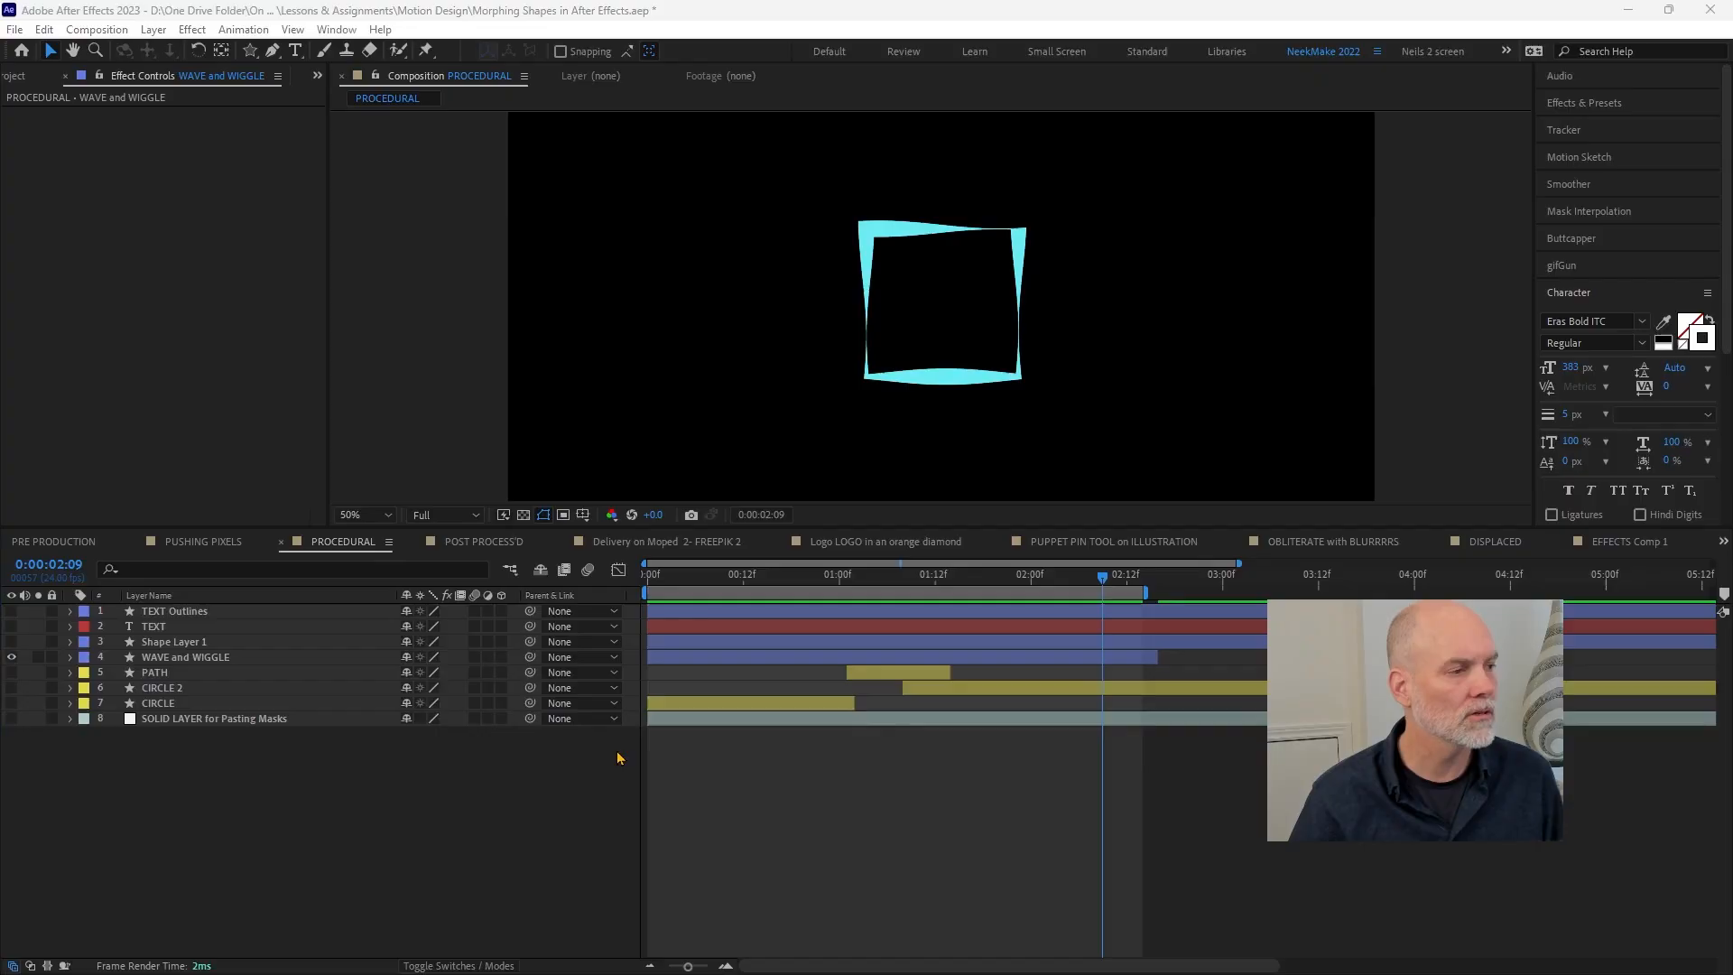
# - In the POST PROCESS'D composition, show only the PUPPET PIN TOOL on ILLUSTRATION layer instead of STAR FOR FLO MOTION, and preview it
pyautogui.click(475, 544)
pyautogui.click(11, 611)
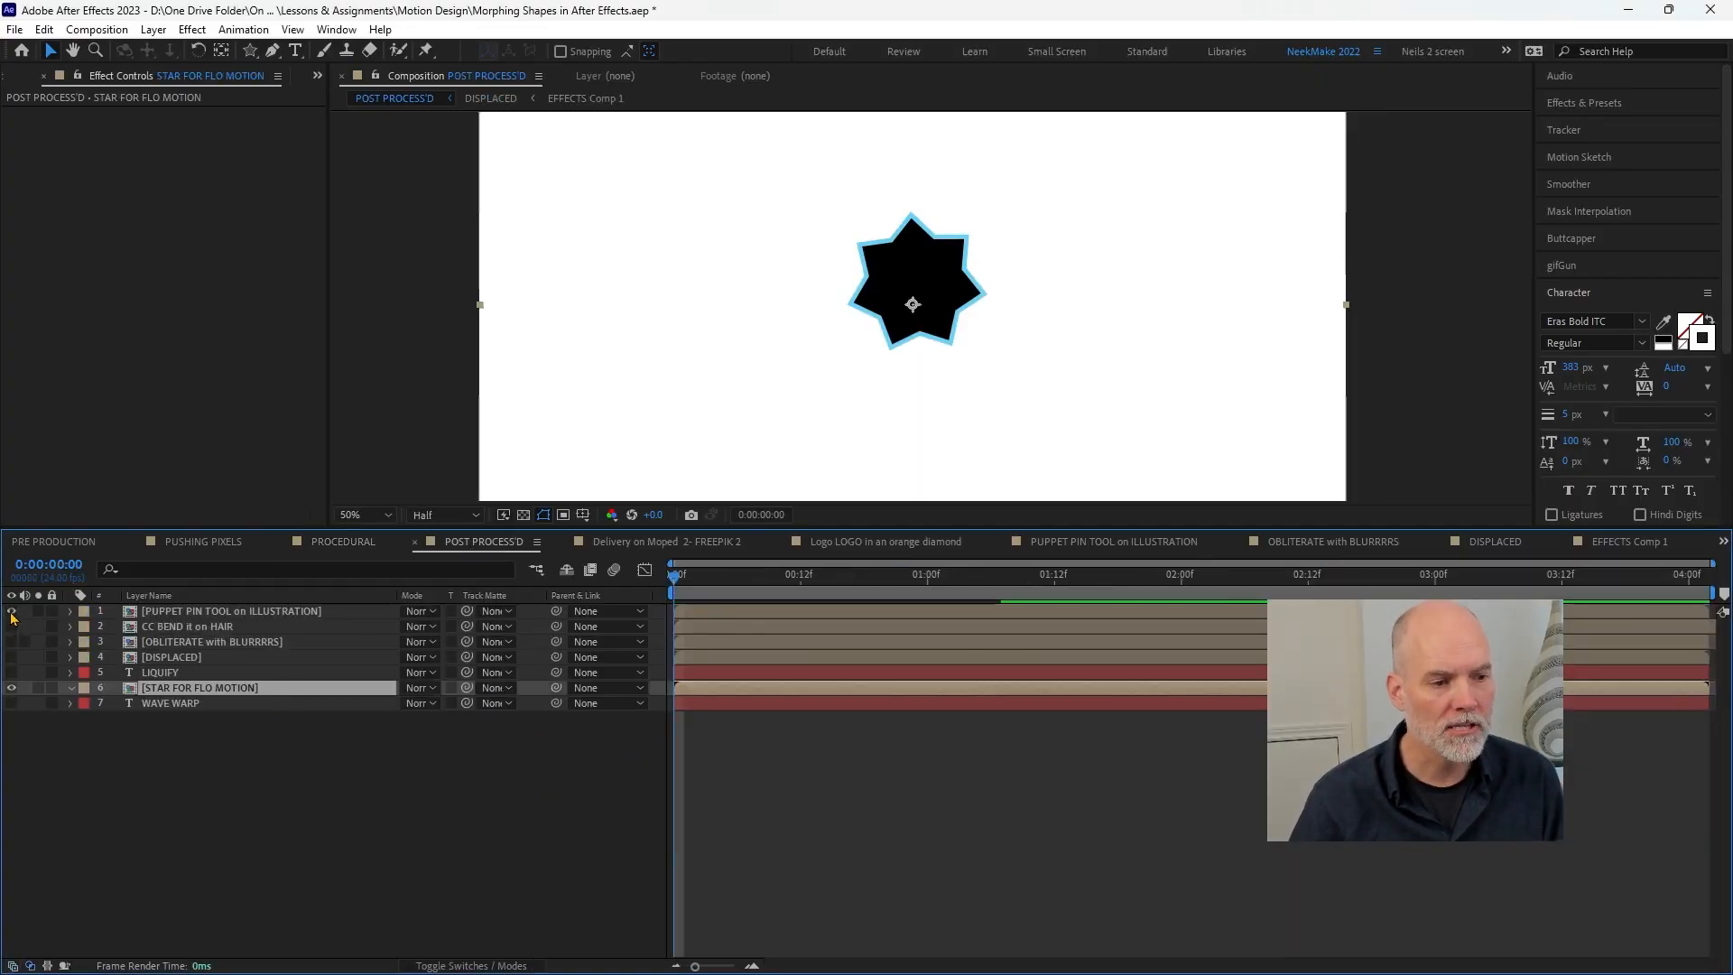
pyautogui.click(11, 688)
pyautogui.press('space')
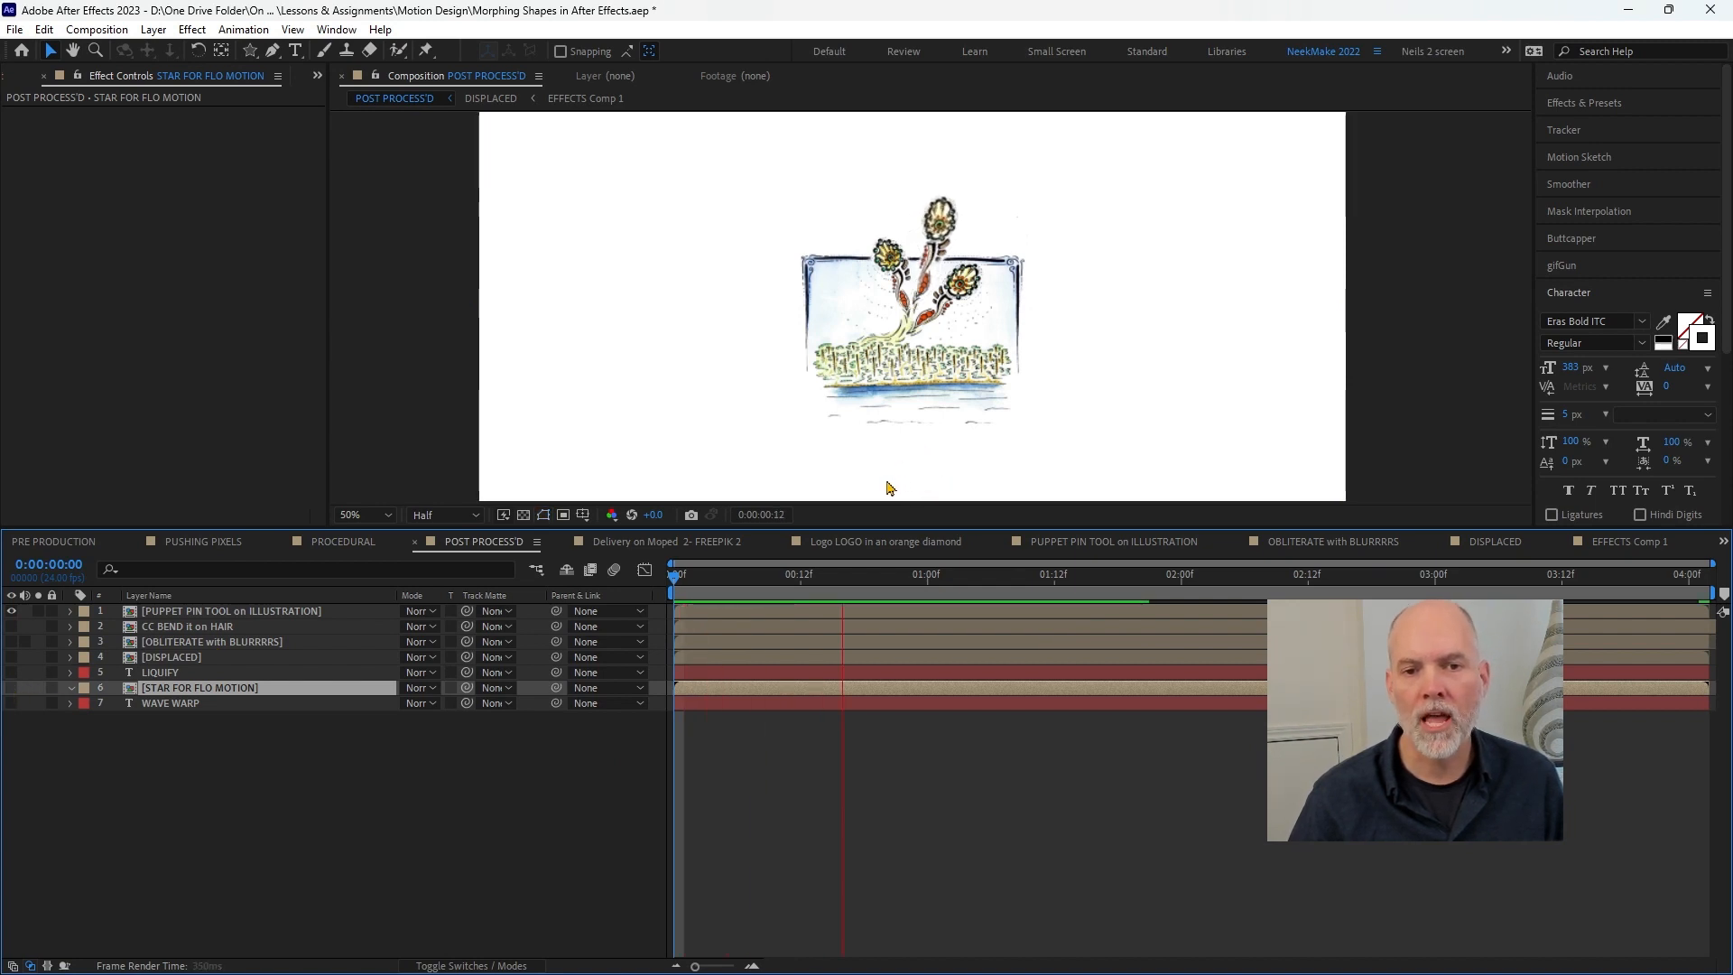
# - Set the composition's preview resolution to Full and preview the flower illustration close up
pyautogui.scroll(2, 932, 432)
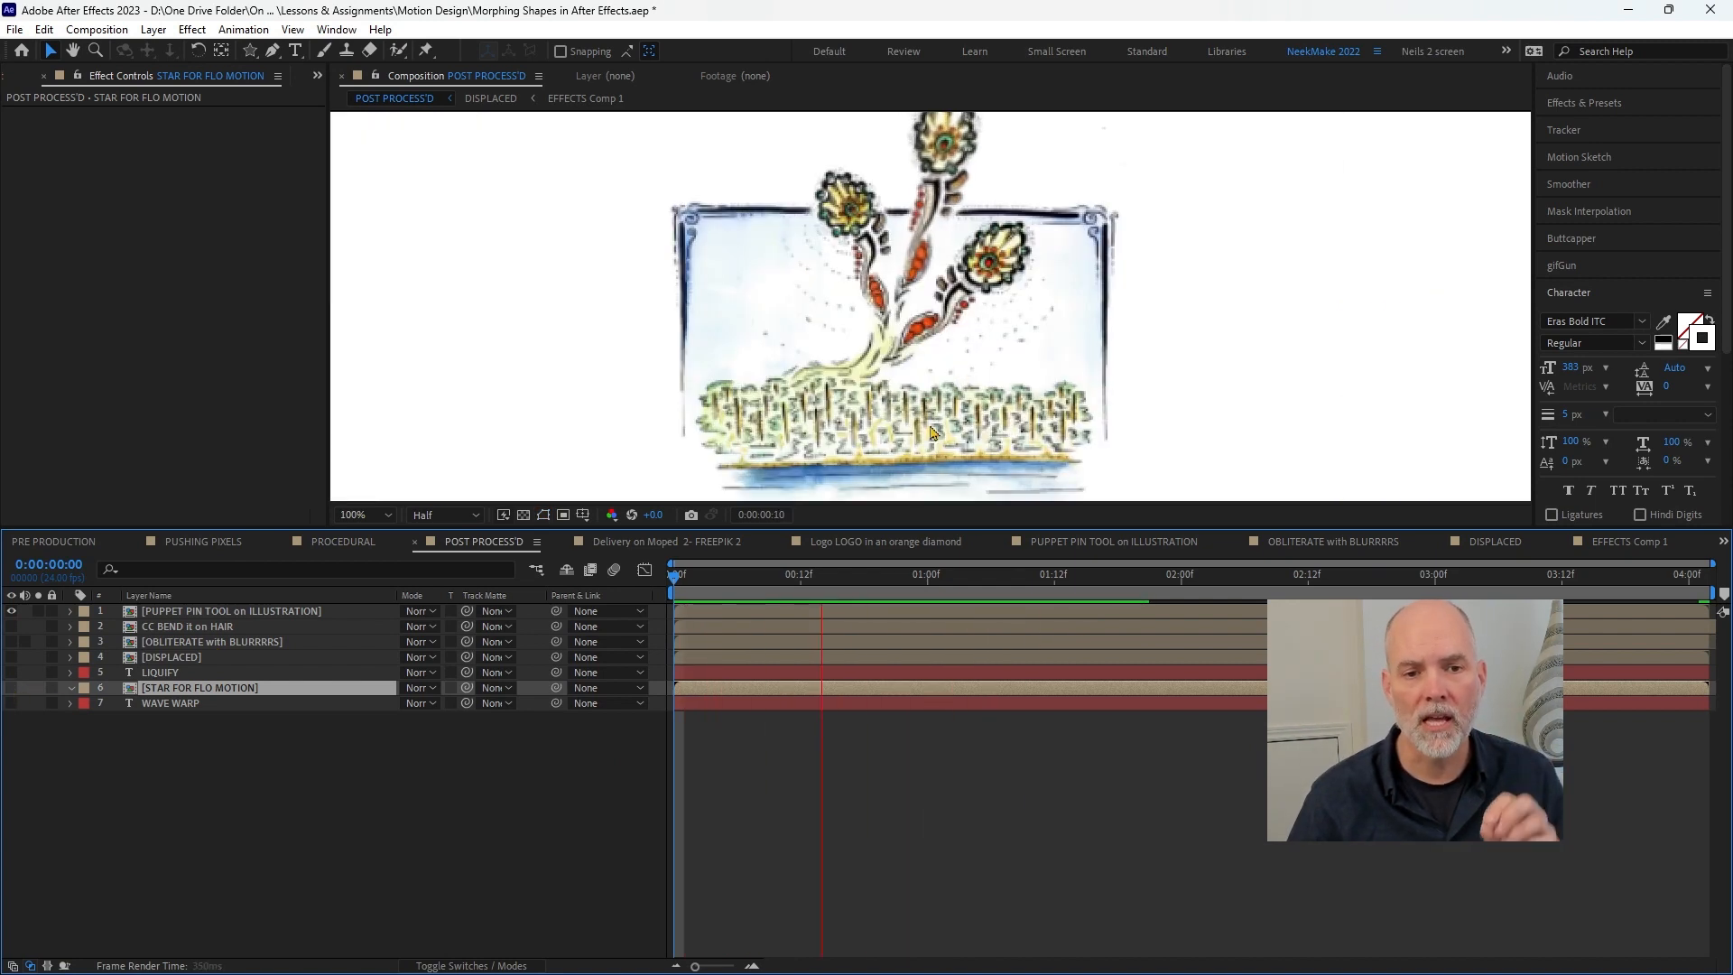
pyautogui.press('h')
pyautogui.moveTo(858, 369); pyautogui.dragTo(840, 417)
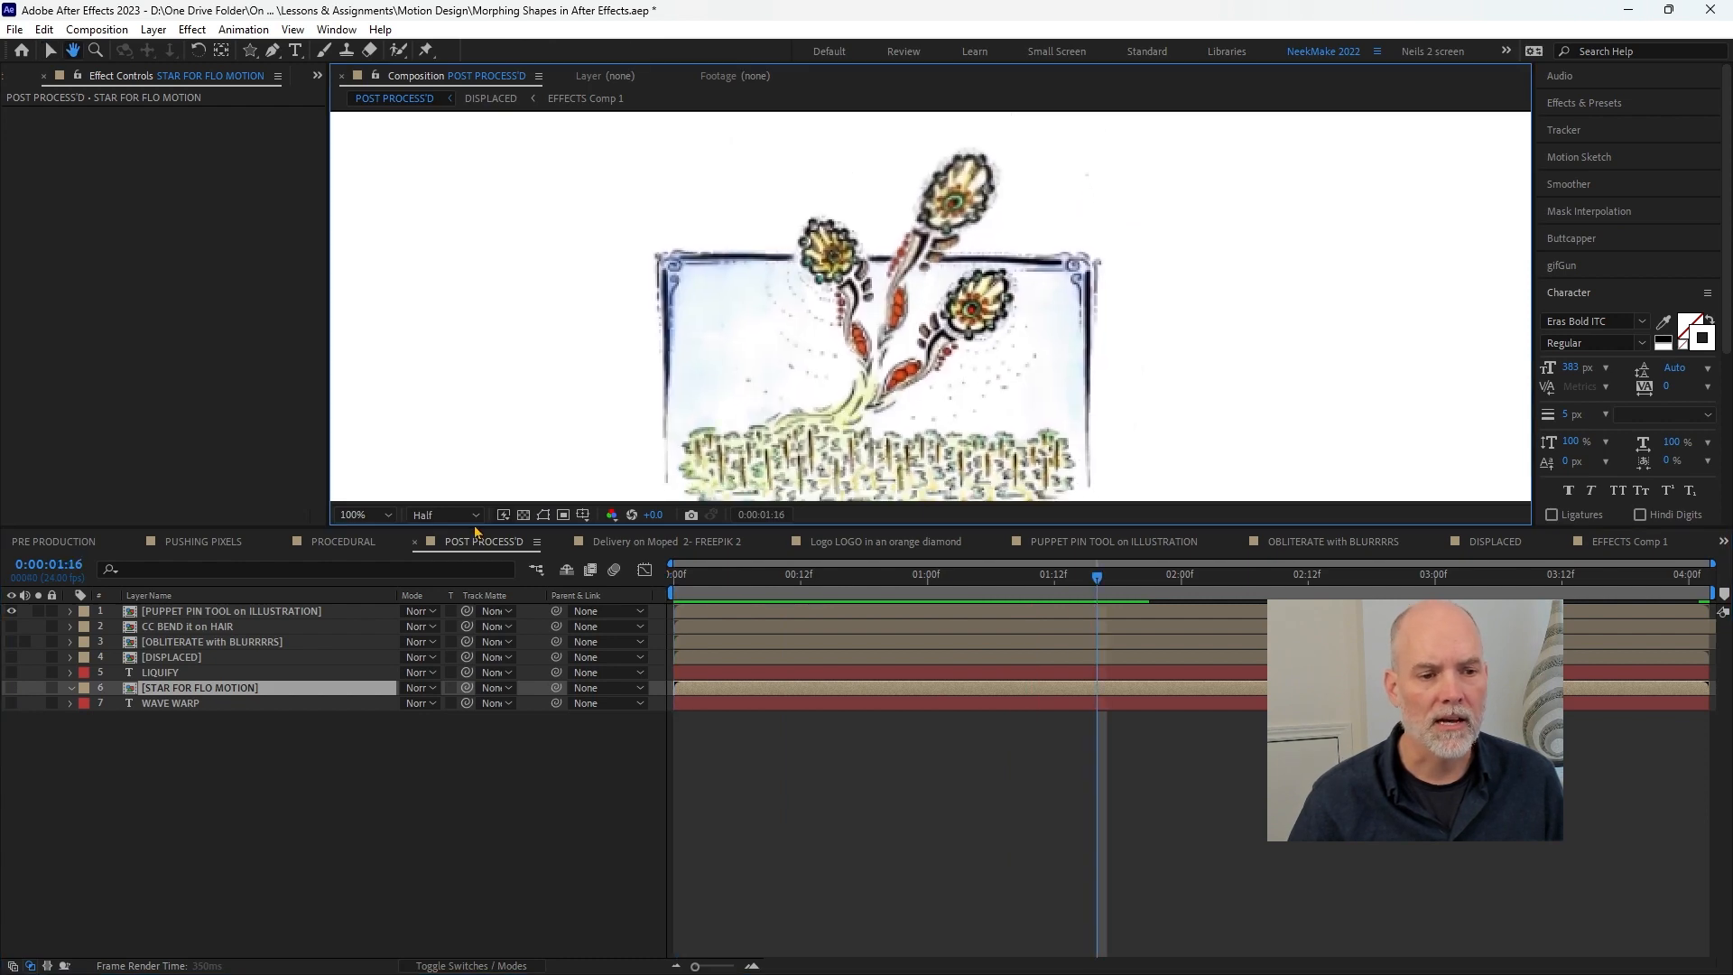
pyautogui.click(445, 515)
pyautogui.click(433, 553)
pyautogui.press('space')
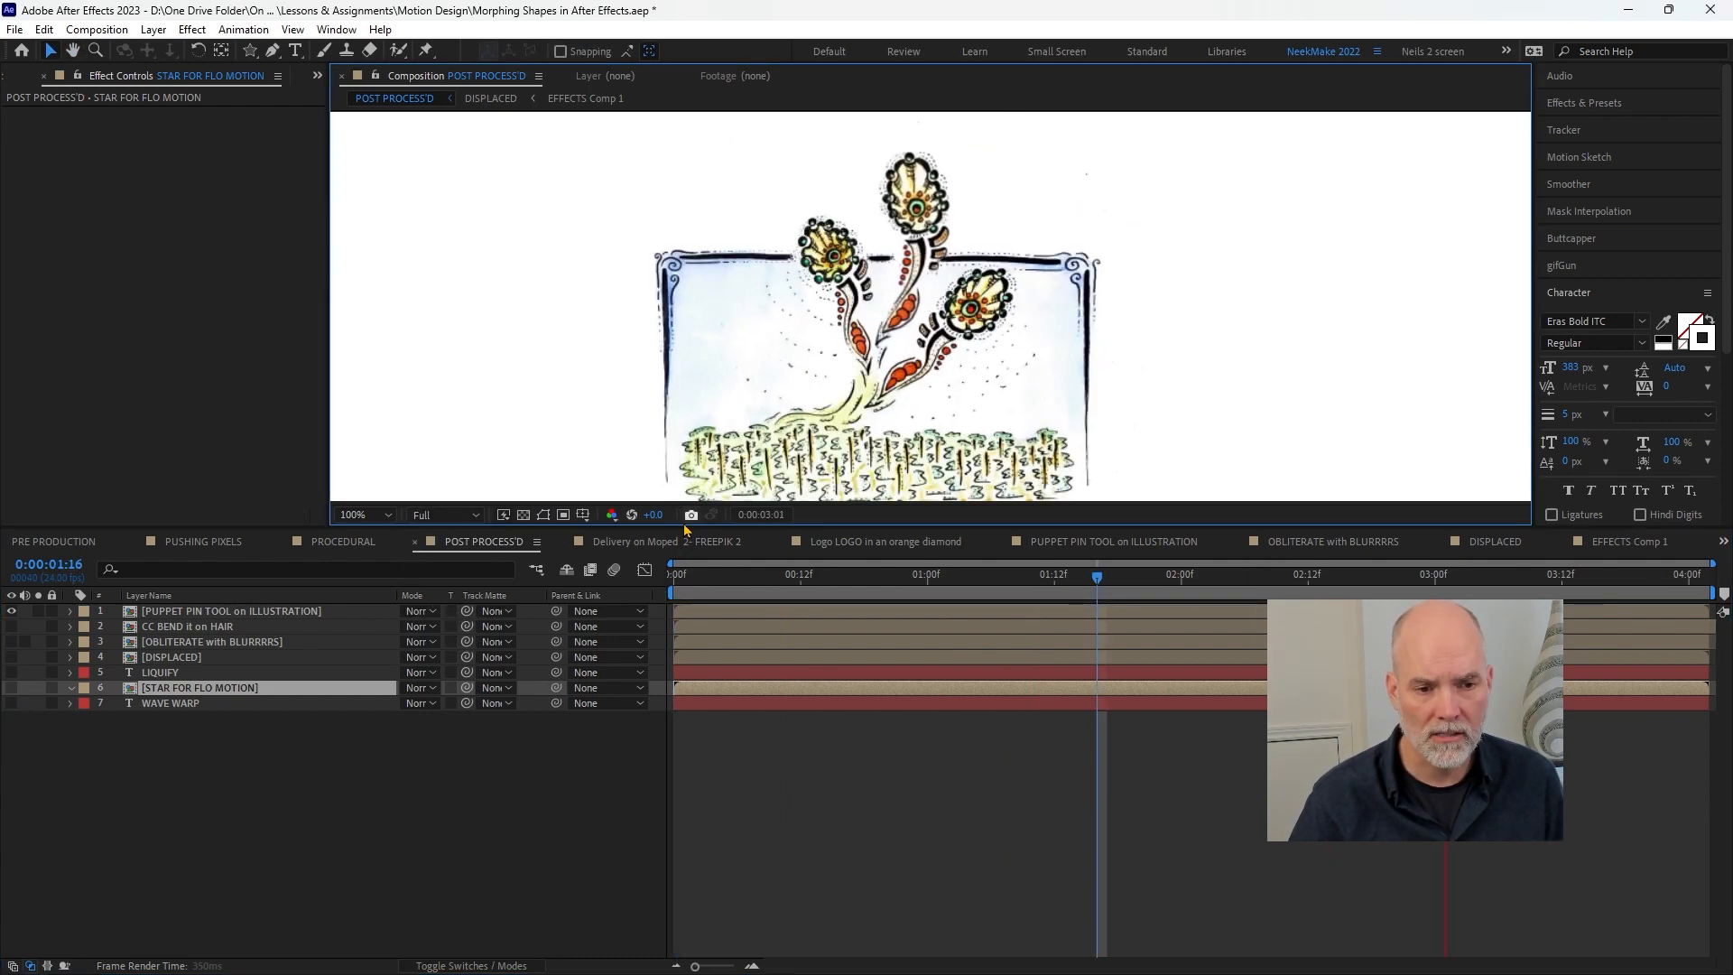
# - Enlarge the composition viewing area, replay the flower animation, and move the current time to 0:00:00:20
pyautogui.moveTo(684, 528); pyautogui.dragTo(684, 607)
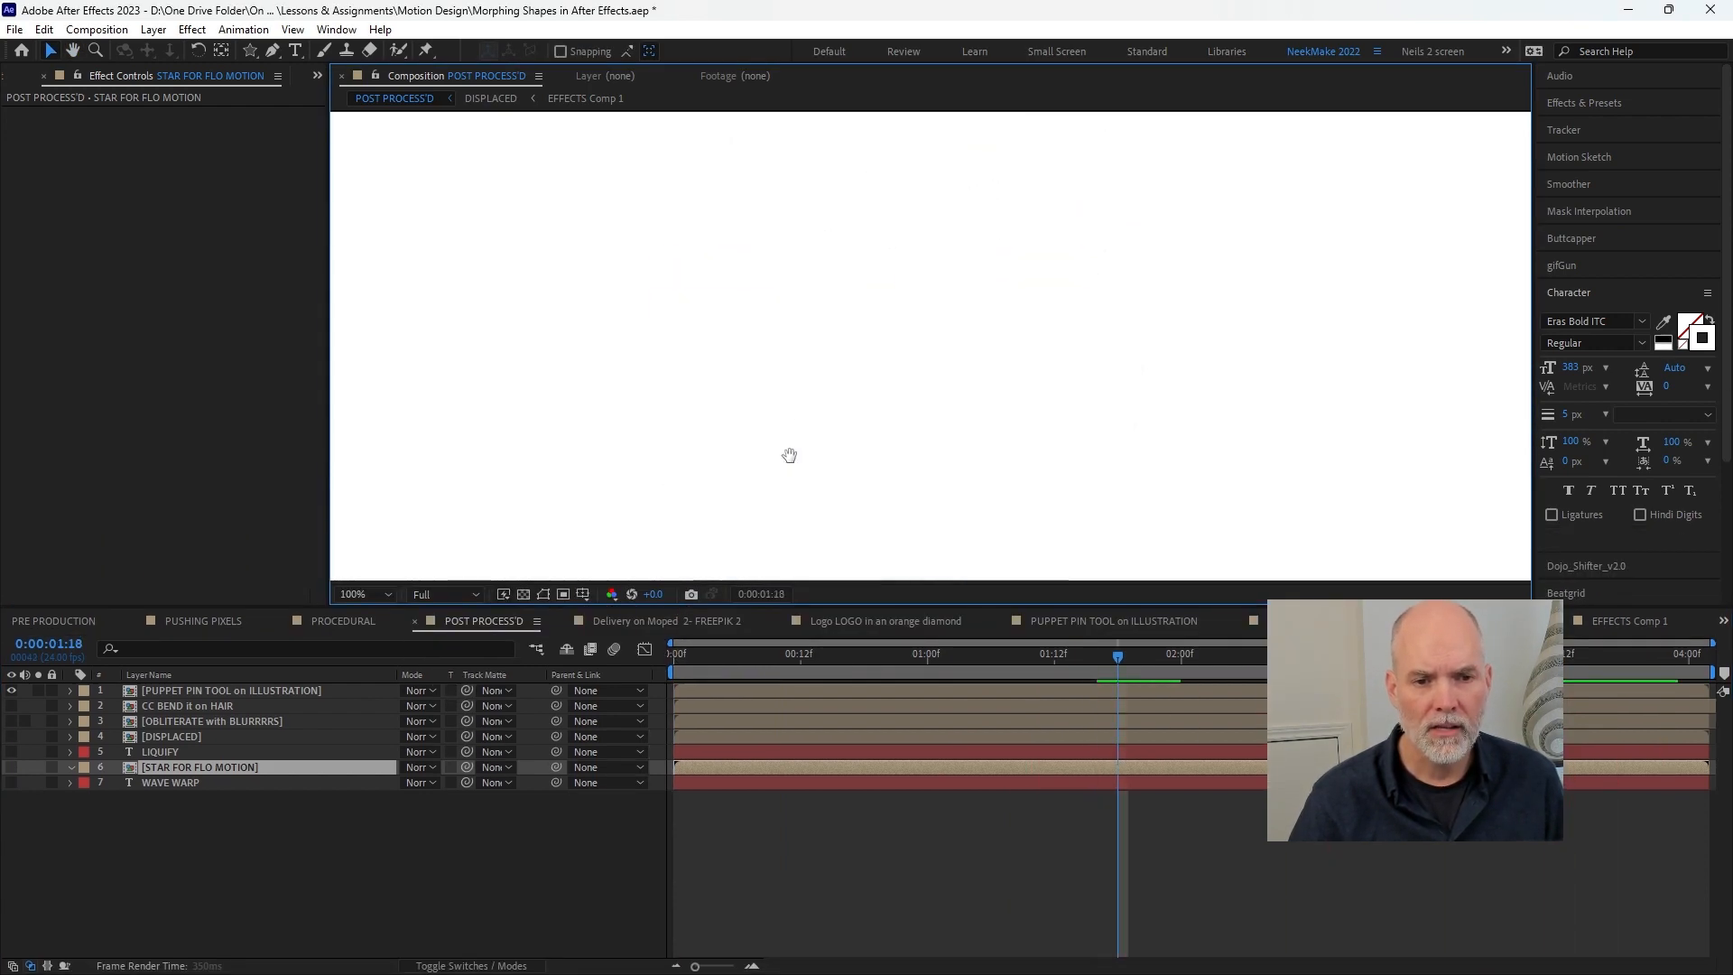
pyautogui.press('space')
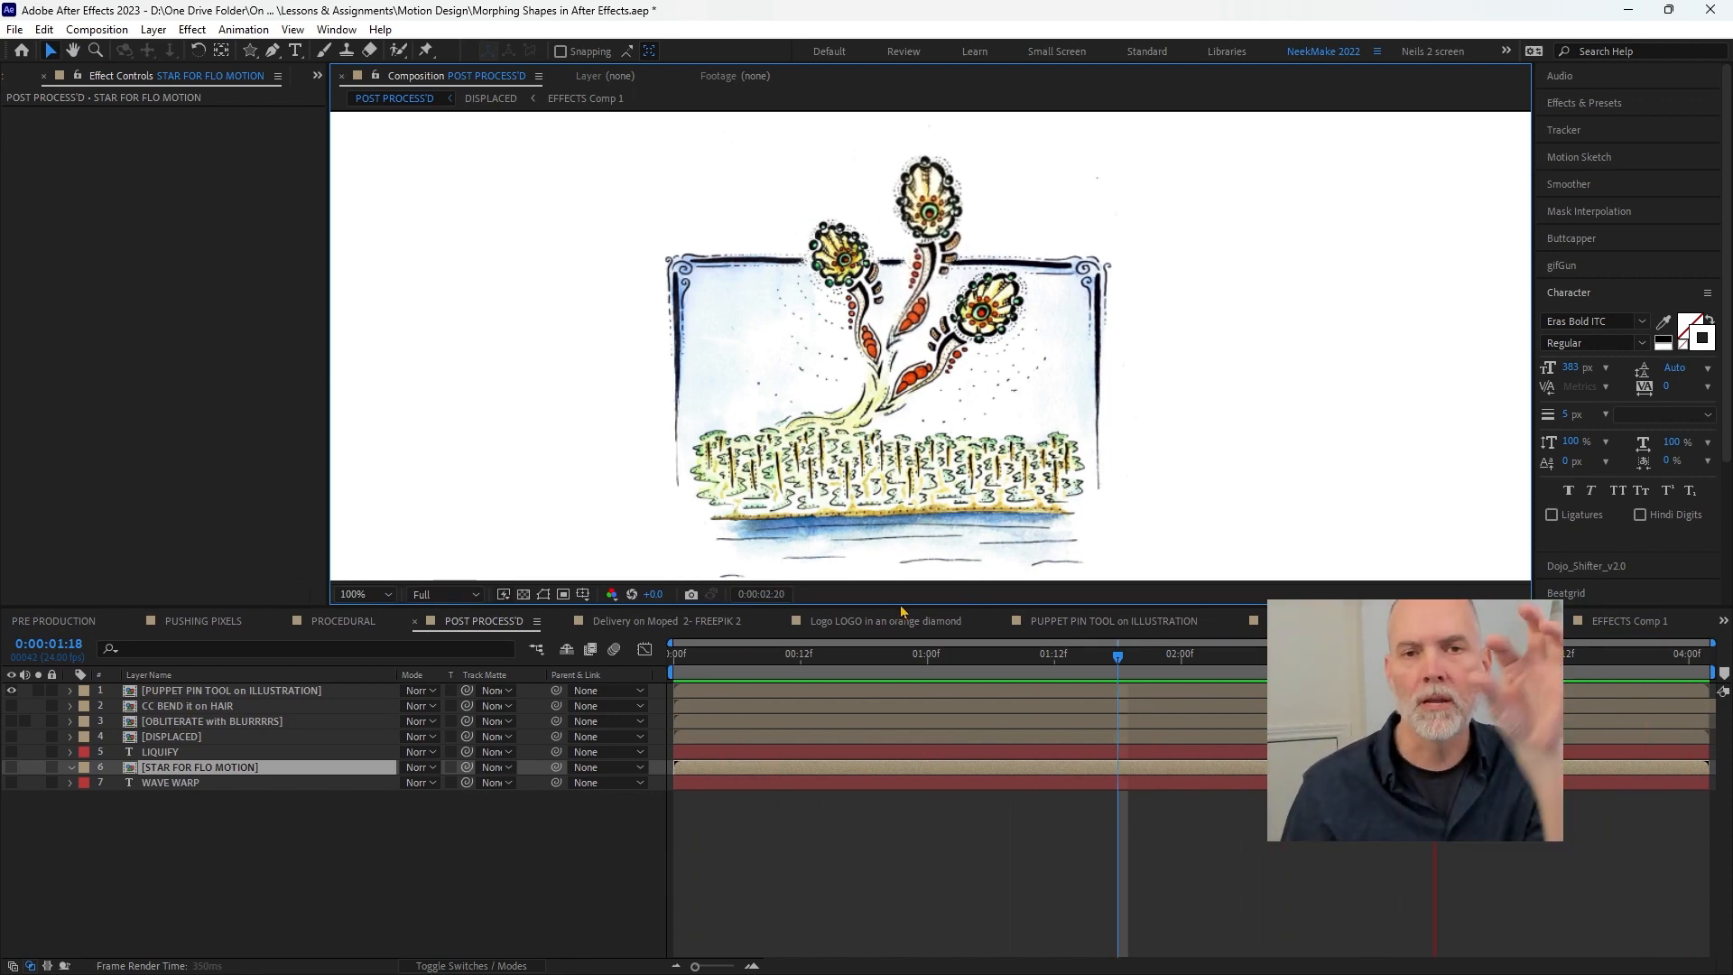
pyautogui.click(884, 658)
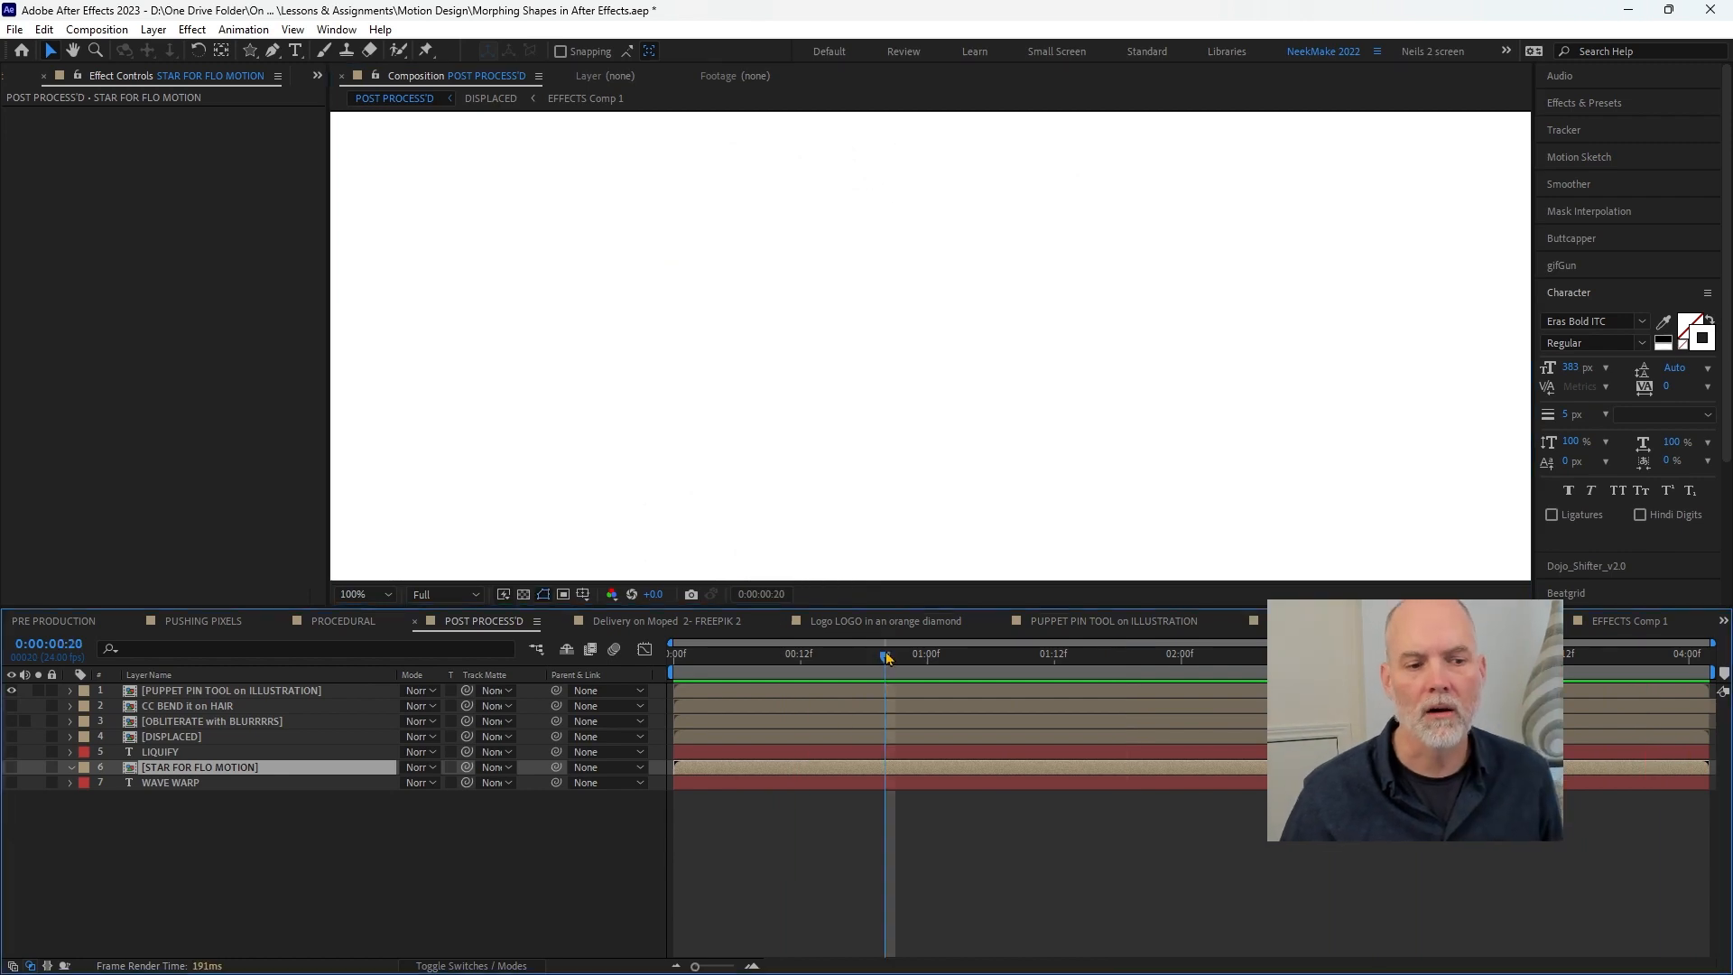
# - Inspect the Liquify effect settings on the LIQUIFY text layer and collapse them
pyautogui.click(174, 754)
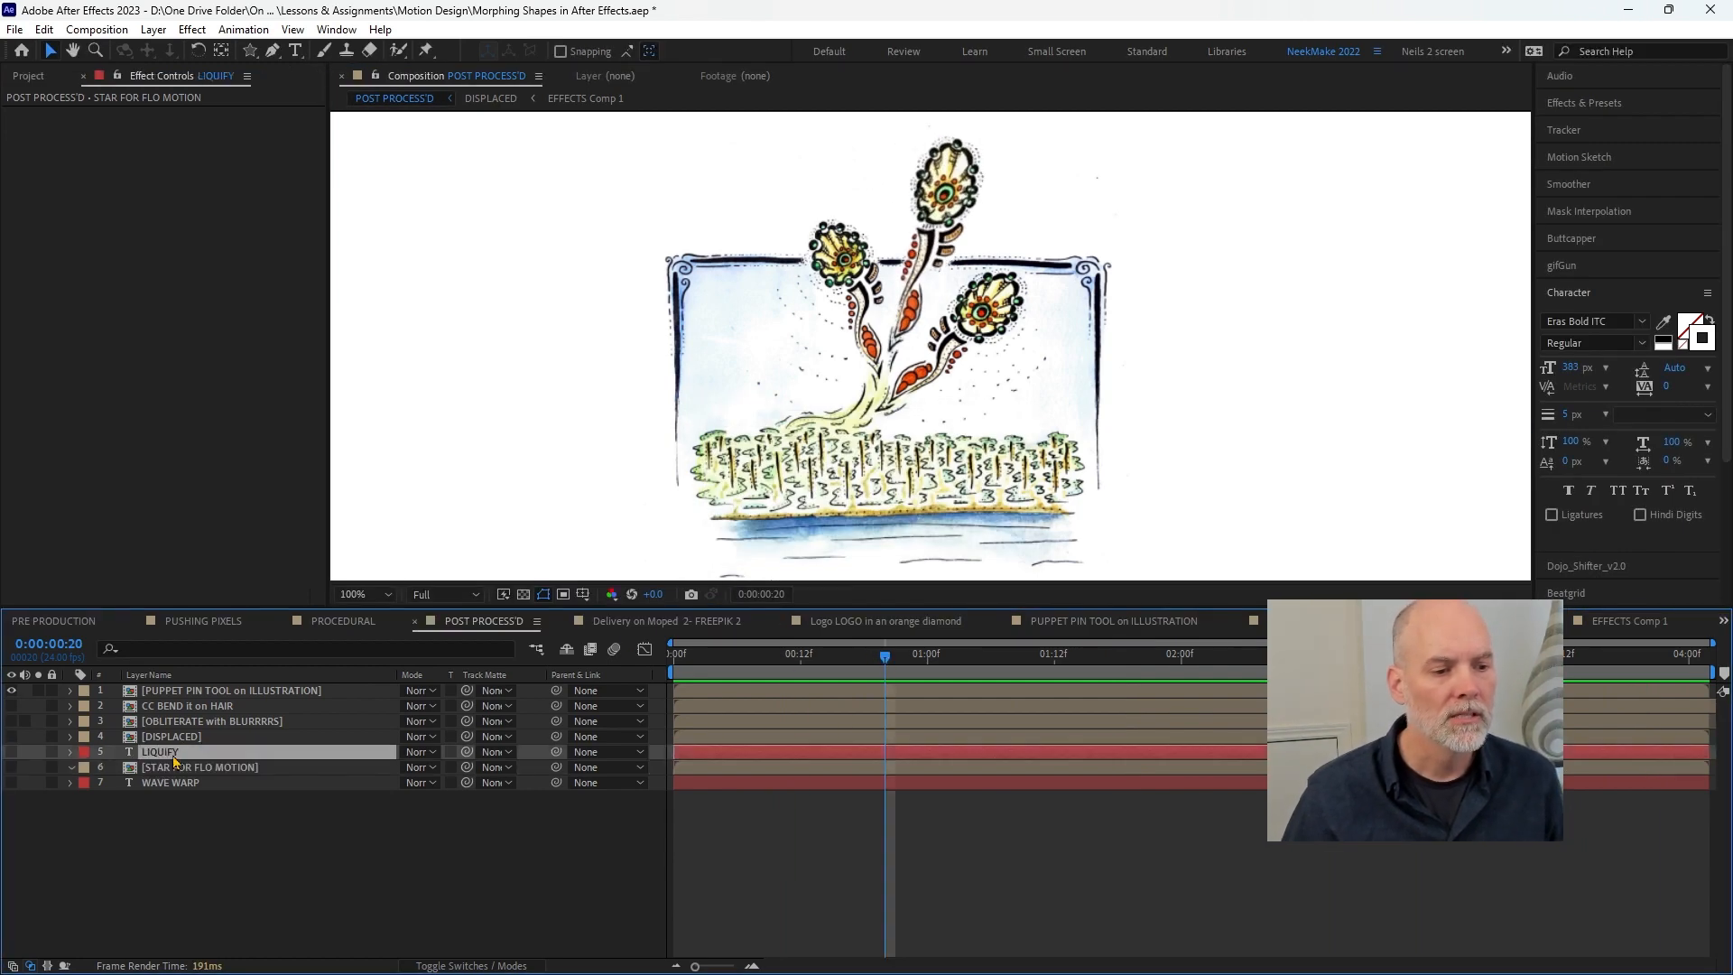
pyautogui.click(193, 824)
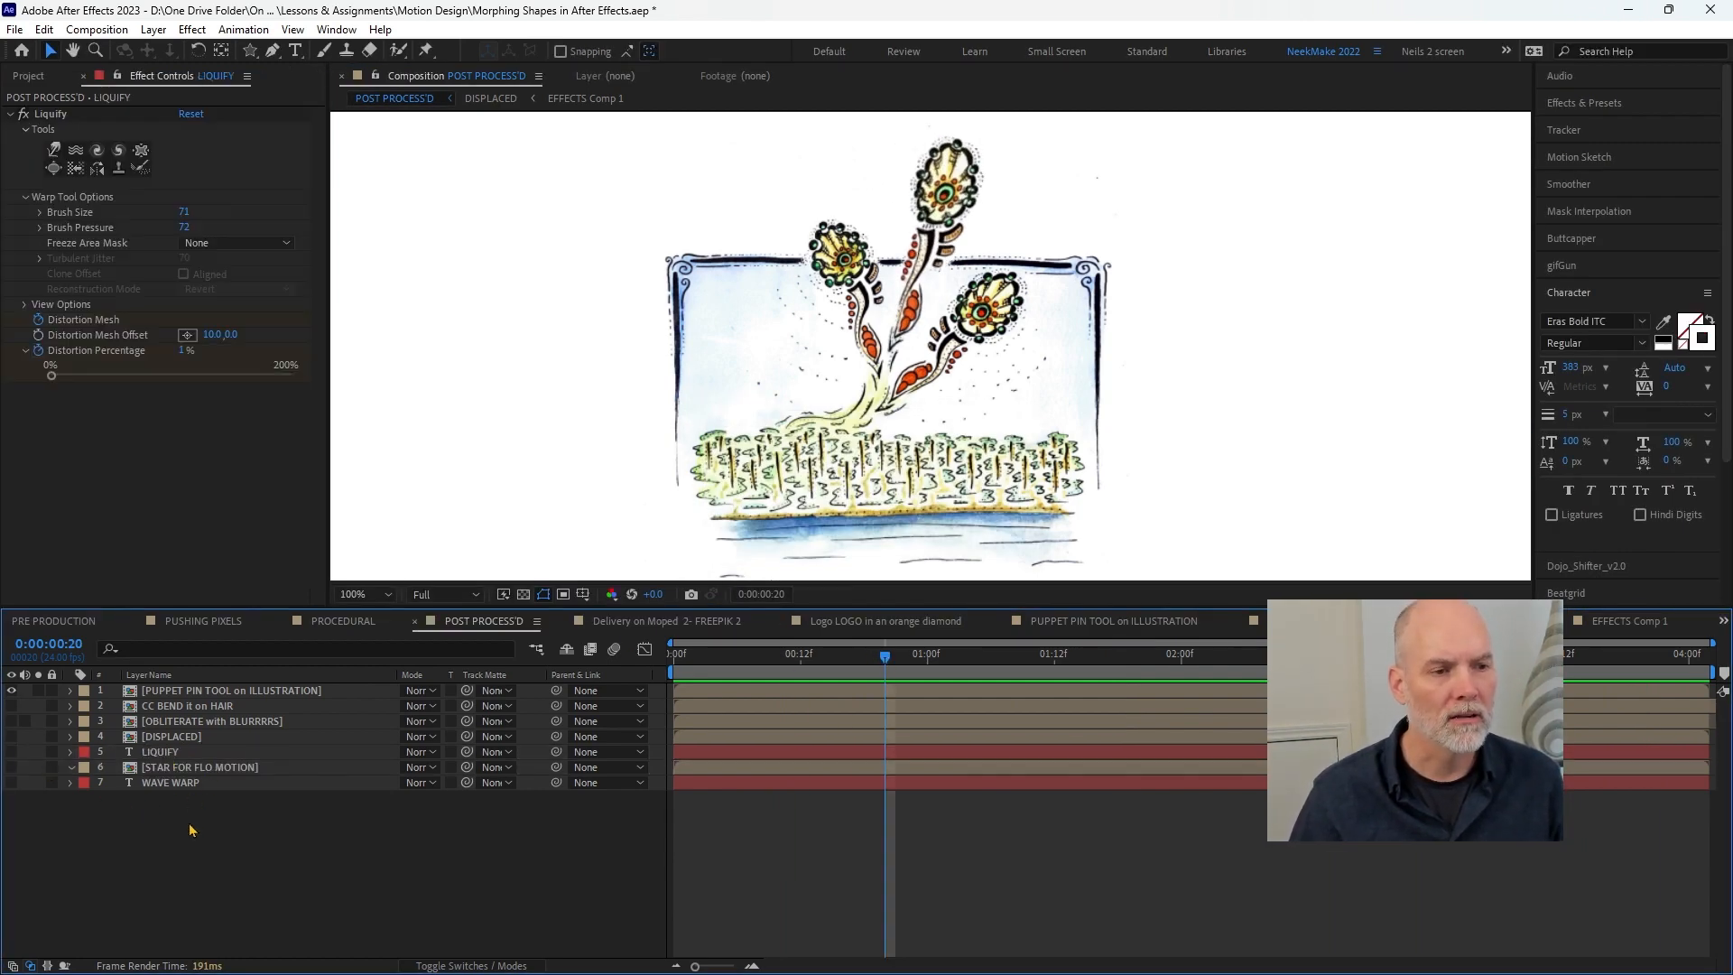
pyautogui.click(295, 51)
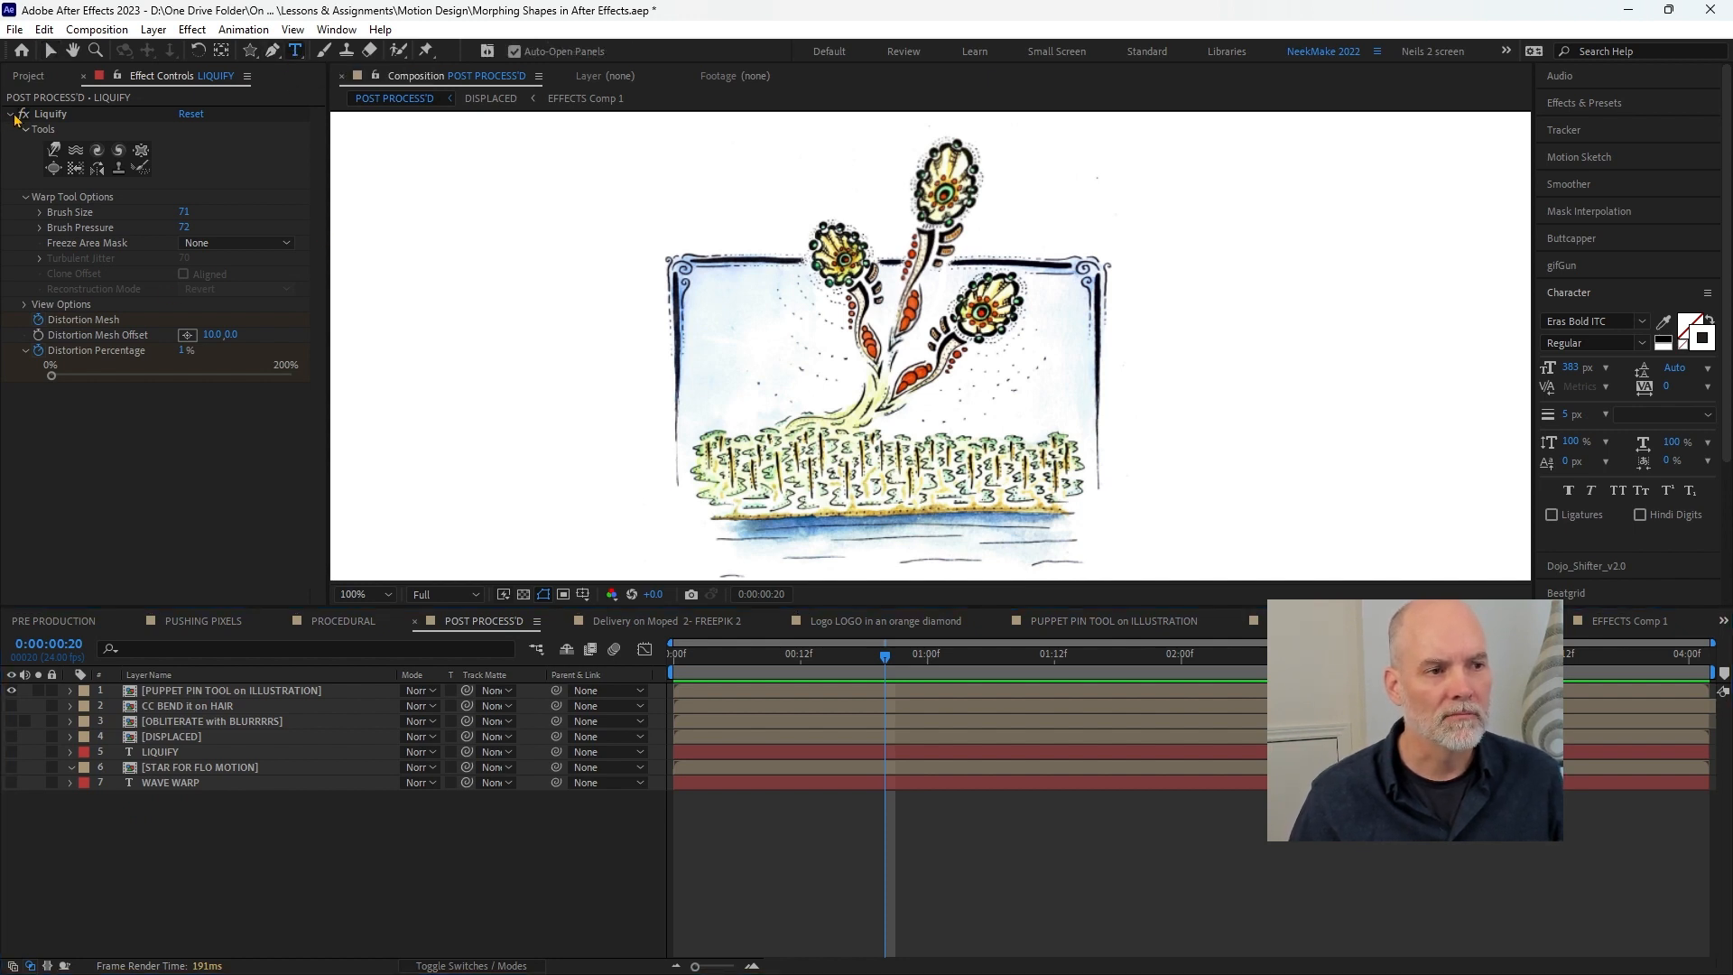
pyautogui.click(15, 116)
# - Open the Delivery on Moped 2- FREEPIK 2 composition from the project and move the current time to 0:00:00:07
pyautogui.click(28, 76)
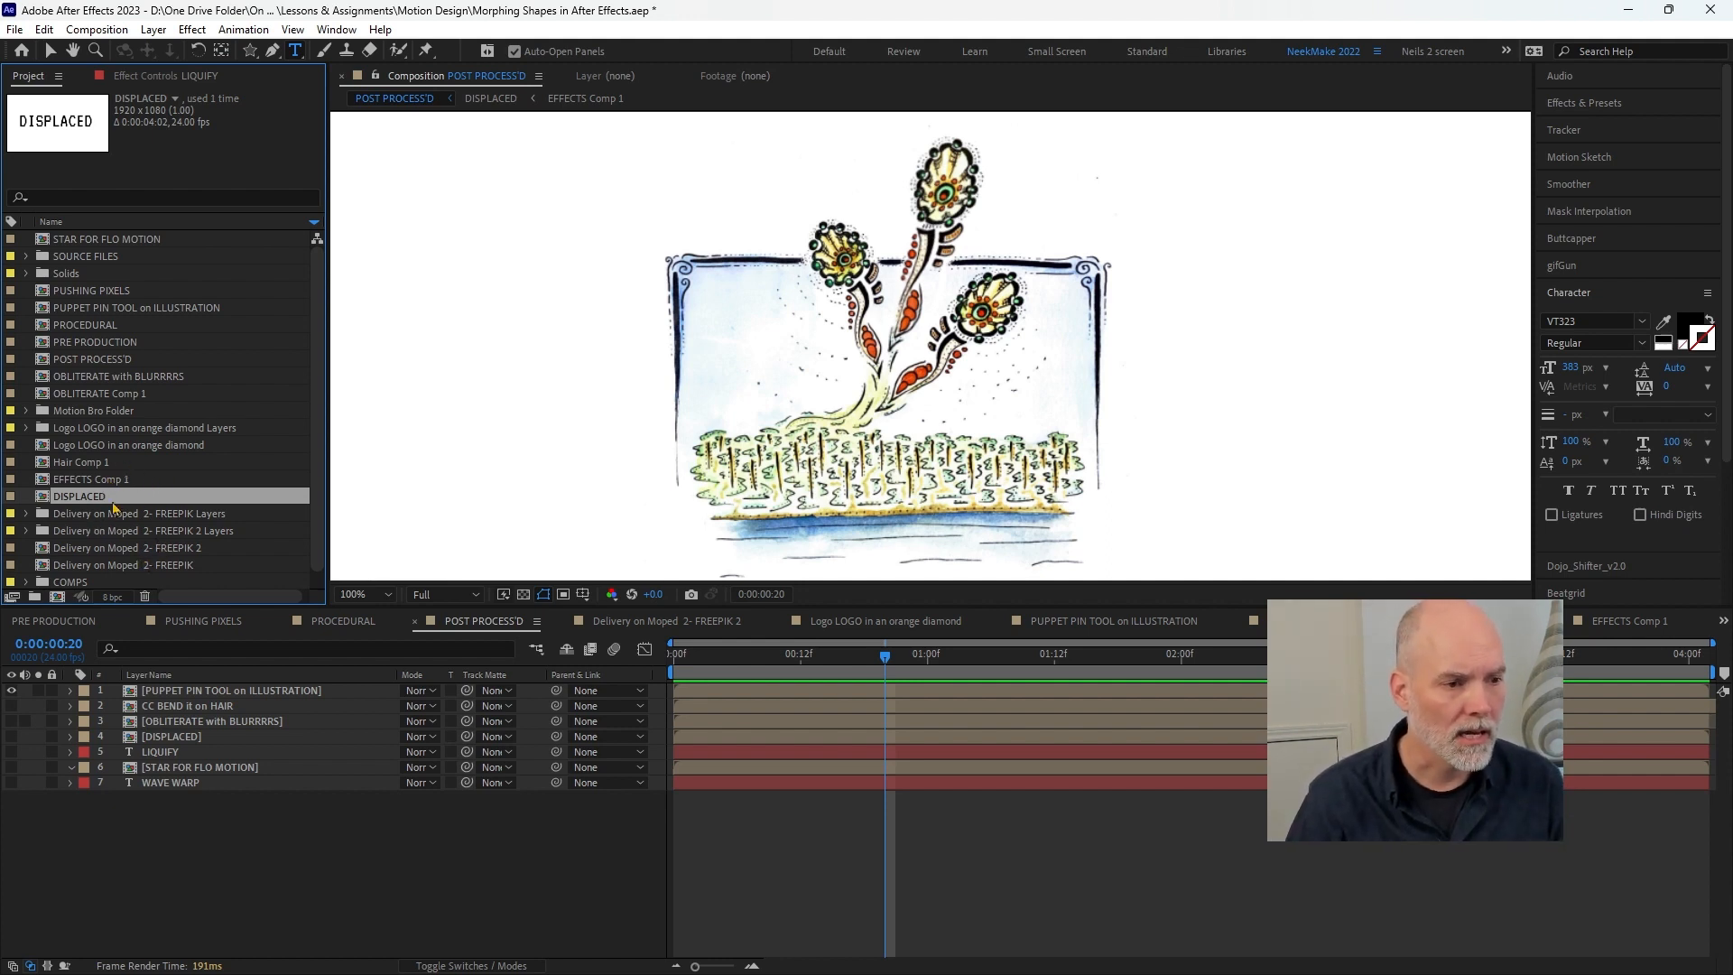
pyautogui.click(126, 448)
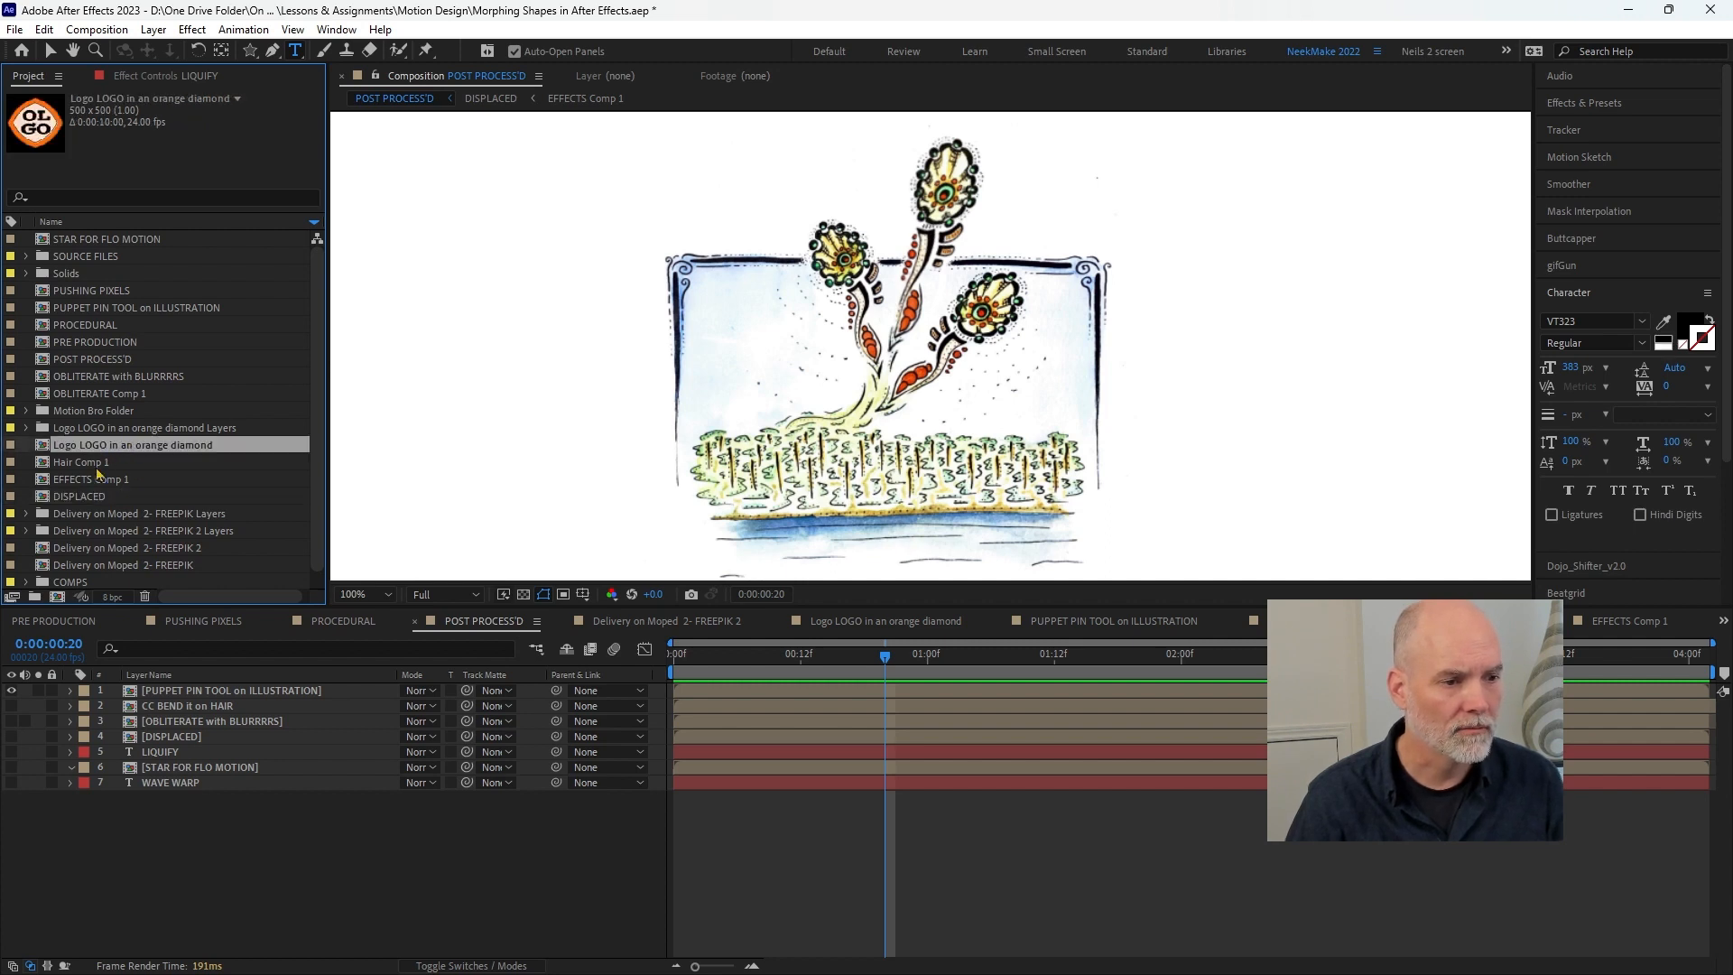
pyautogui.click(100, 549)
pyautogui.doubleClick(117, 549)
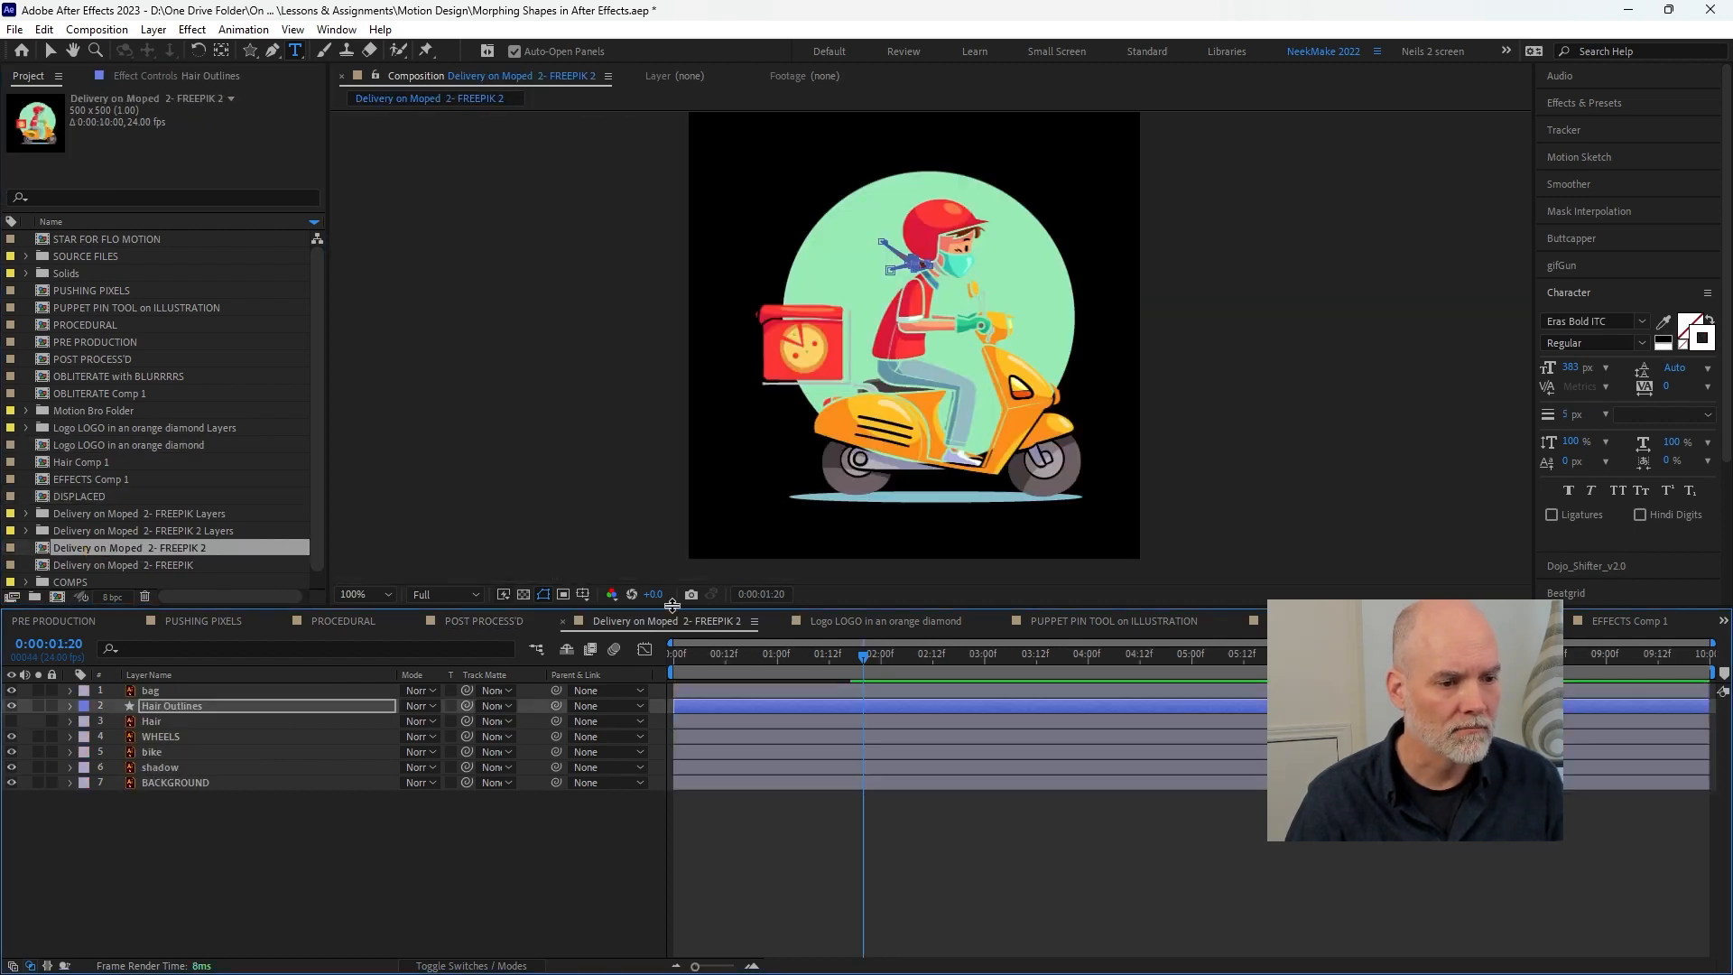
pyautogui.moveTo(838, 666); pyautogui.dragTo(703, 664)
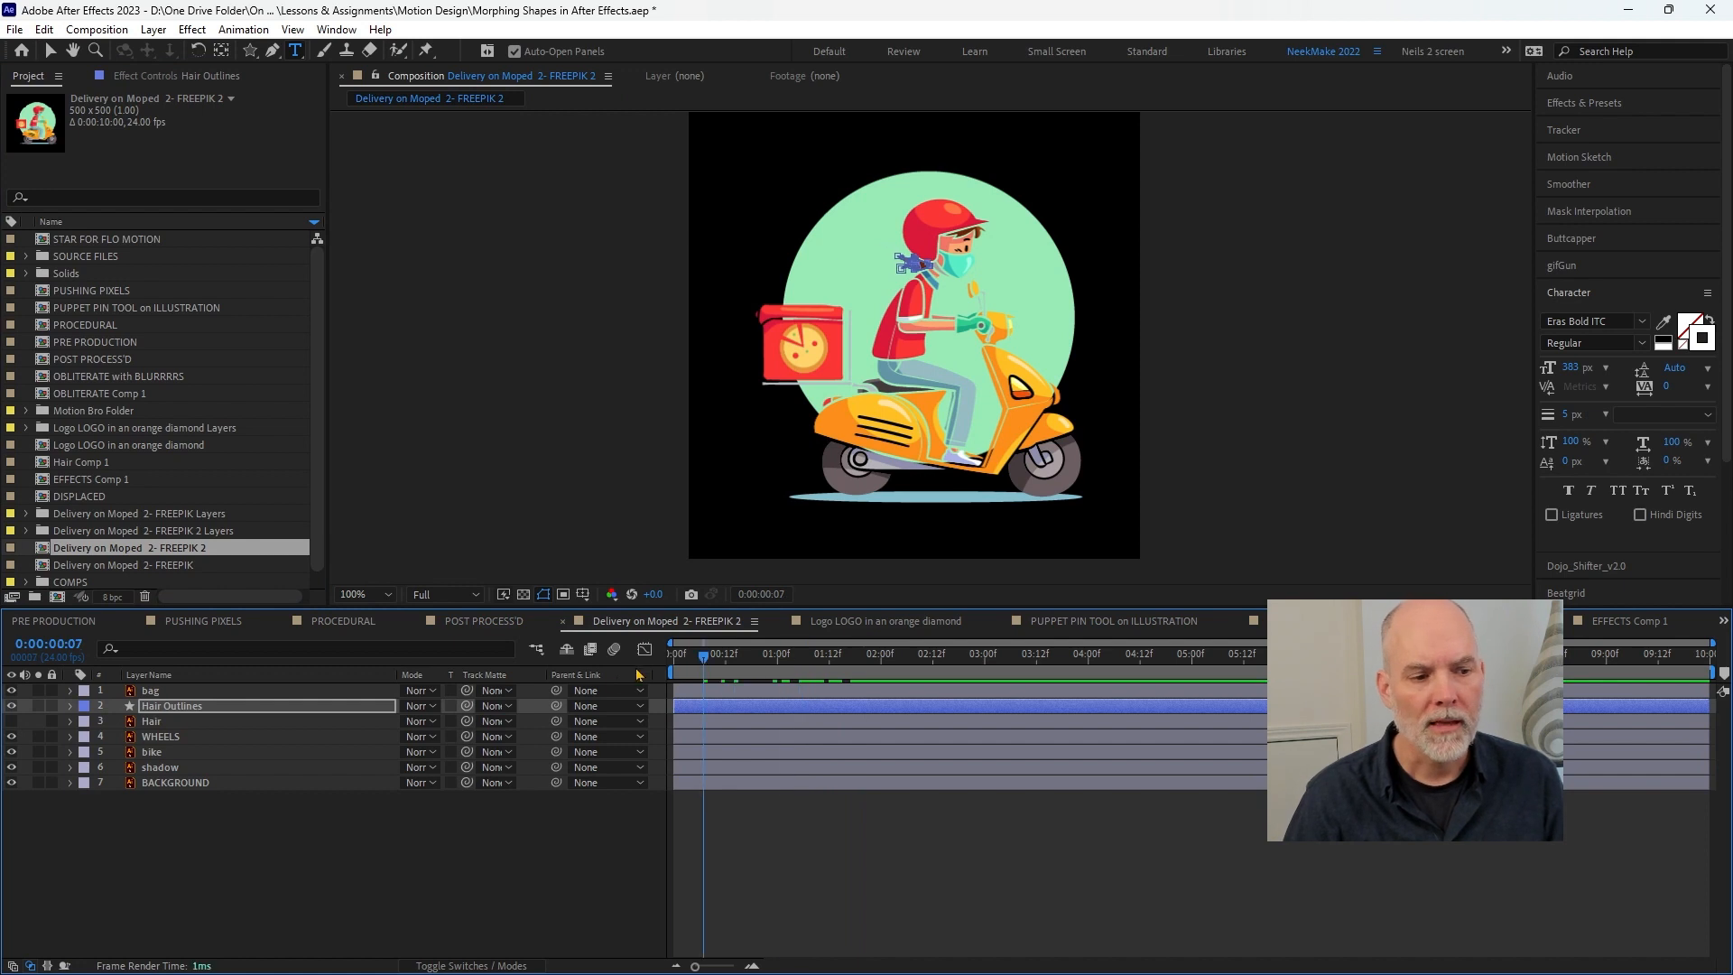
pyautogui.click(150, 691)
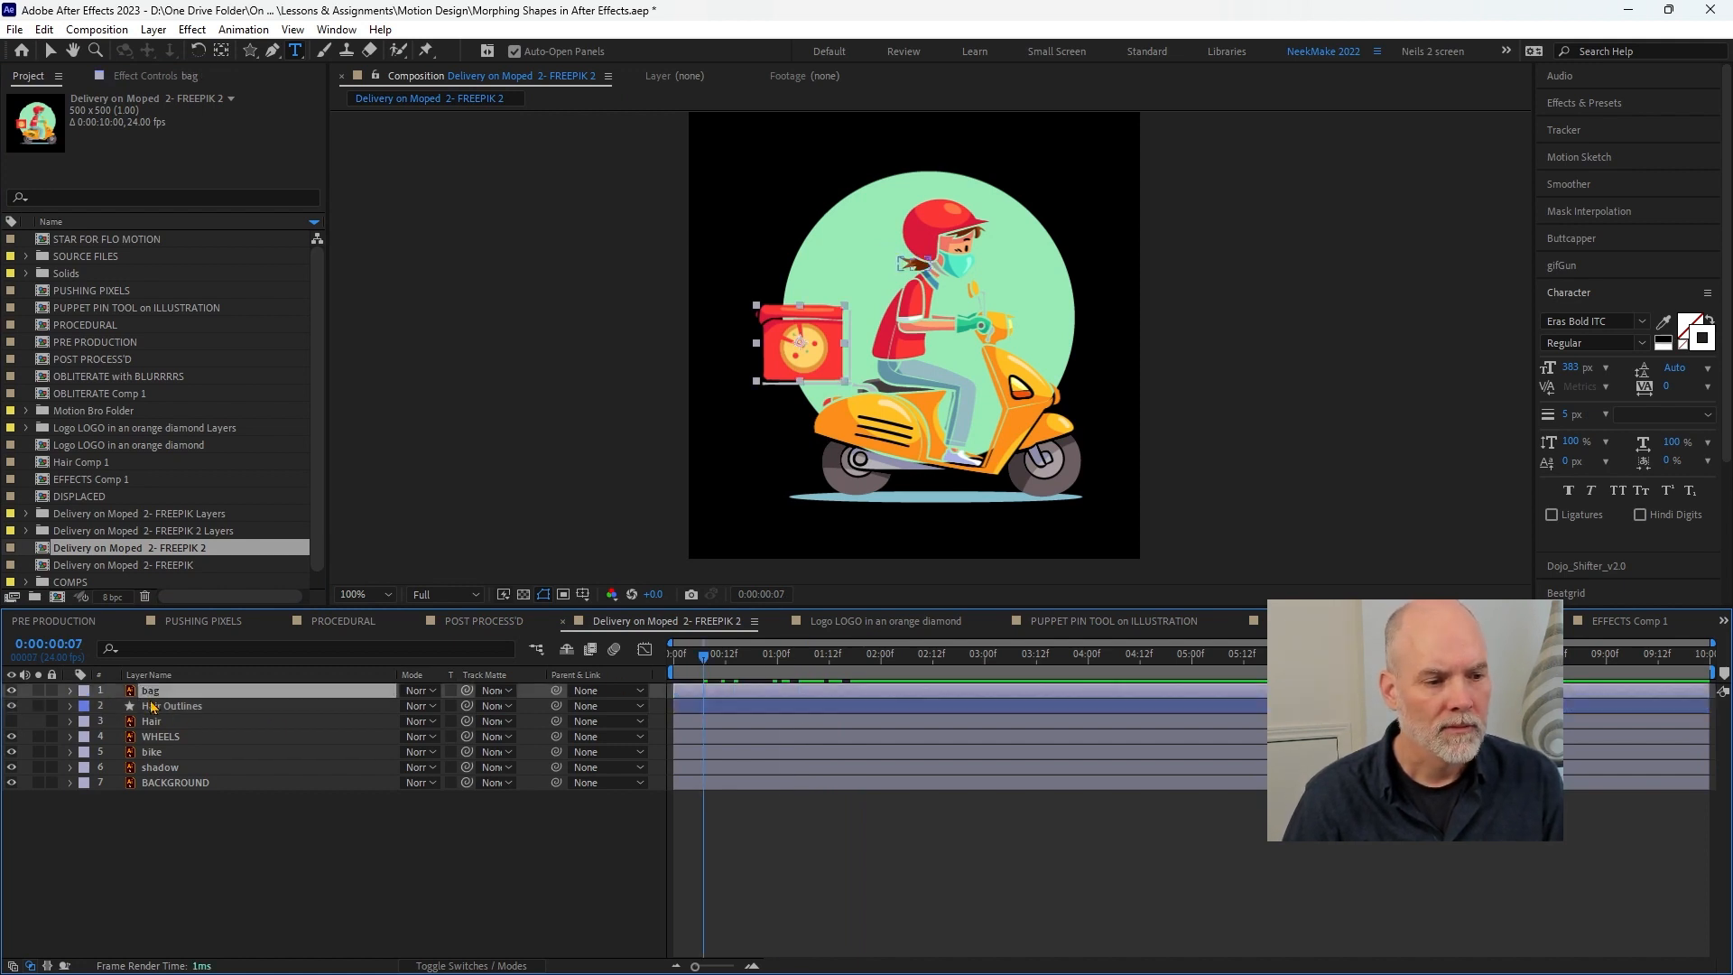
pyautogui.press('Delete')
pyautogui.hotkey('ctrl', 'z')
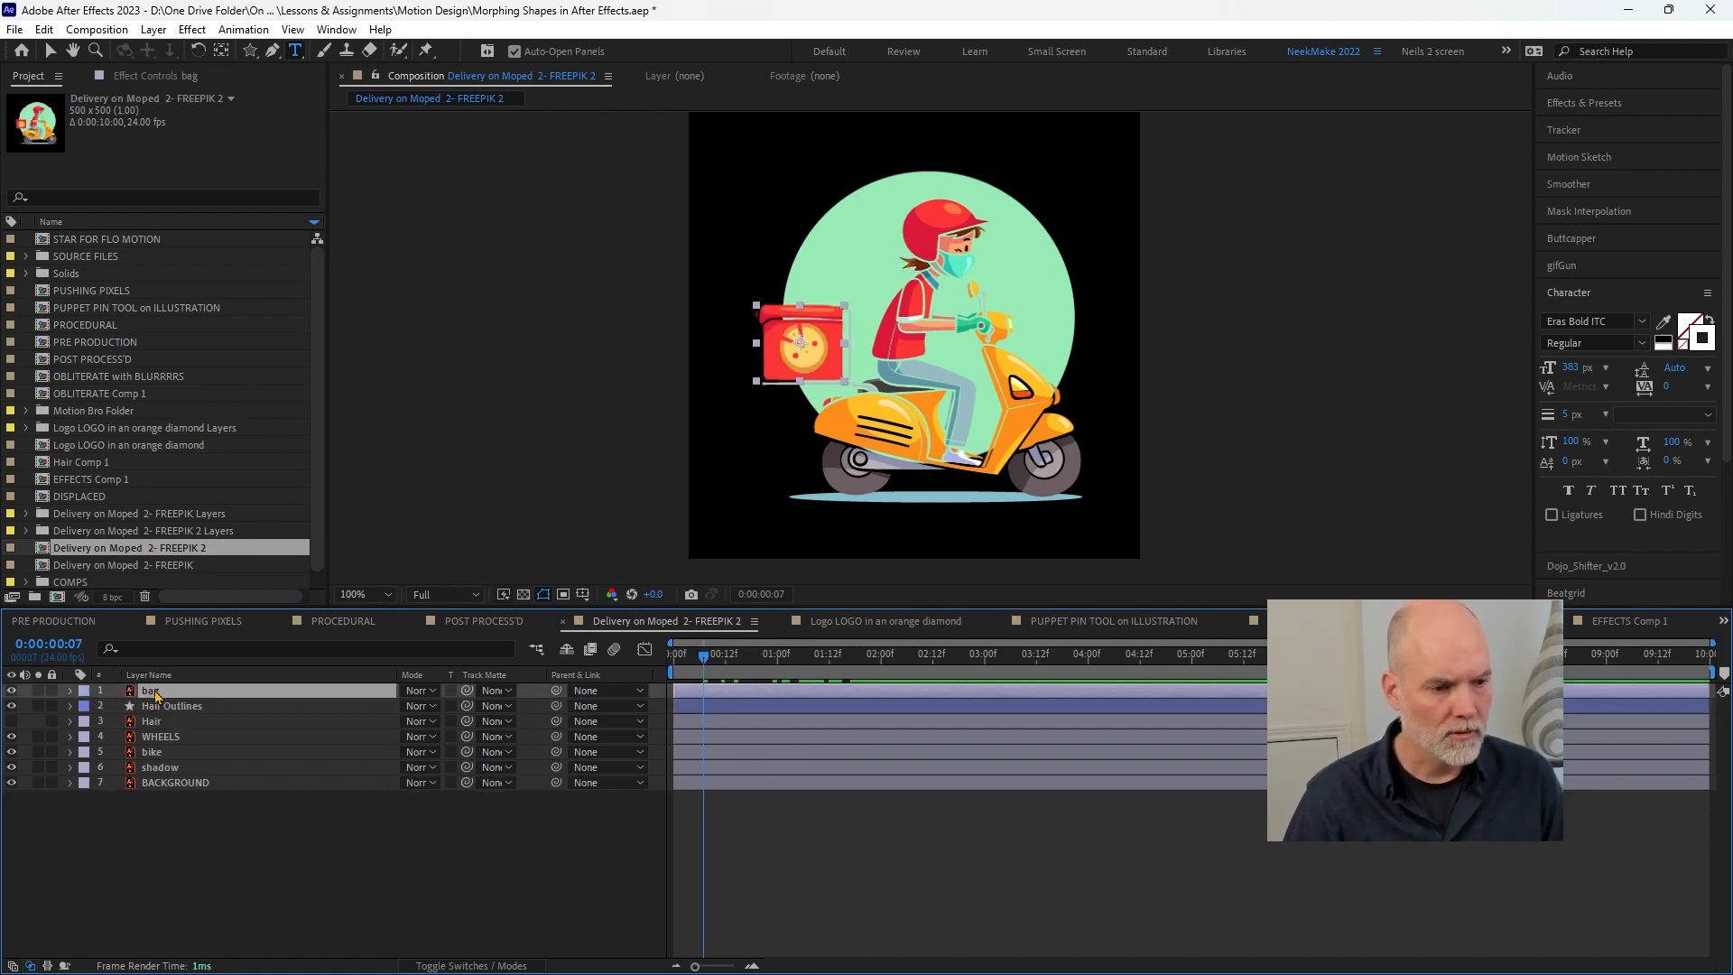
pyautogui.click(13, 707)
pyautogui.click(14, 708)
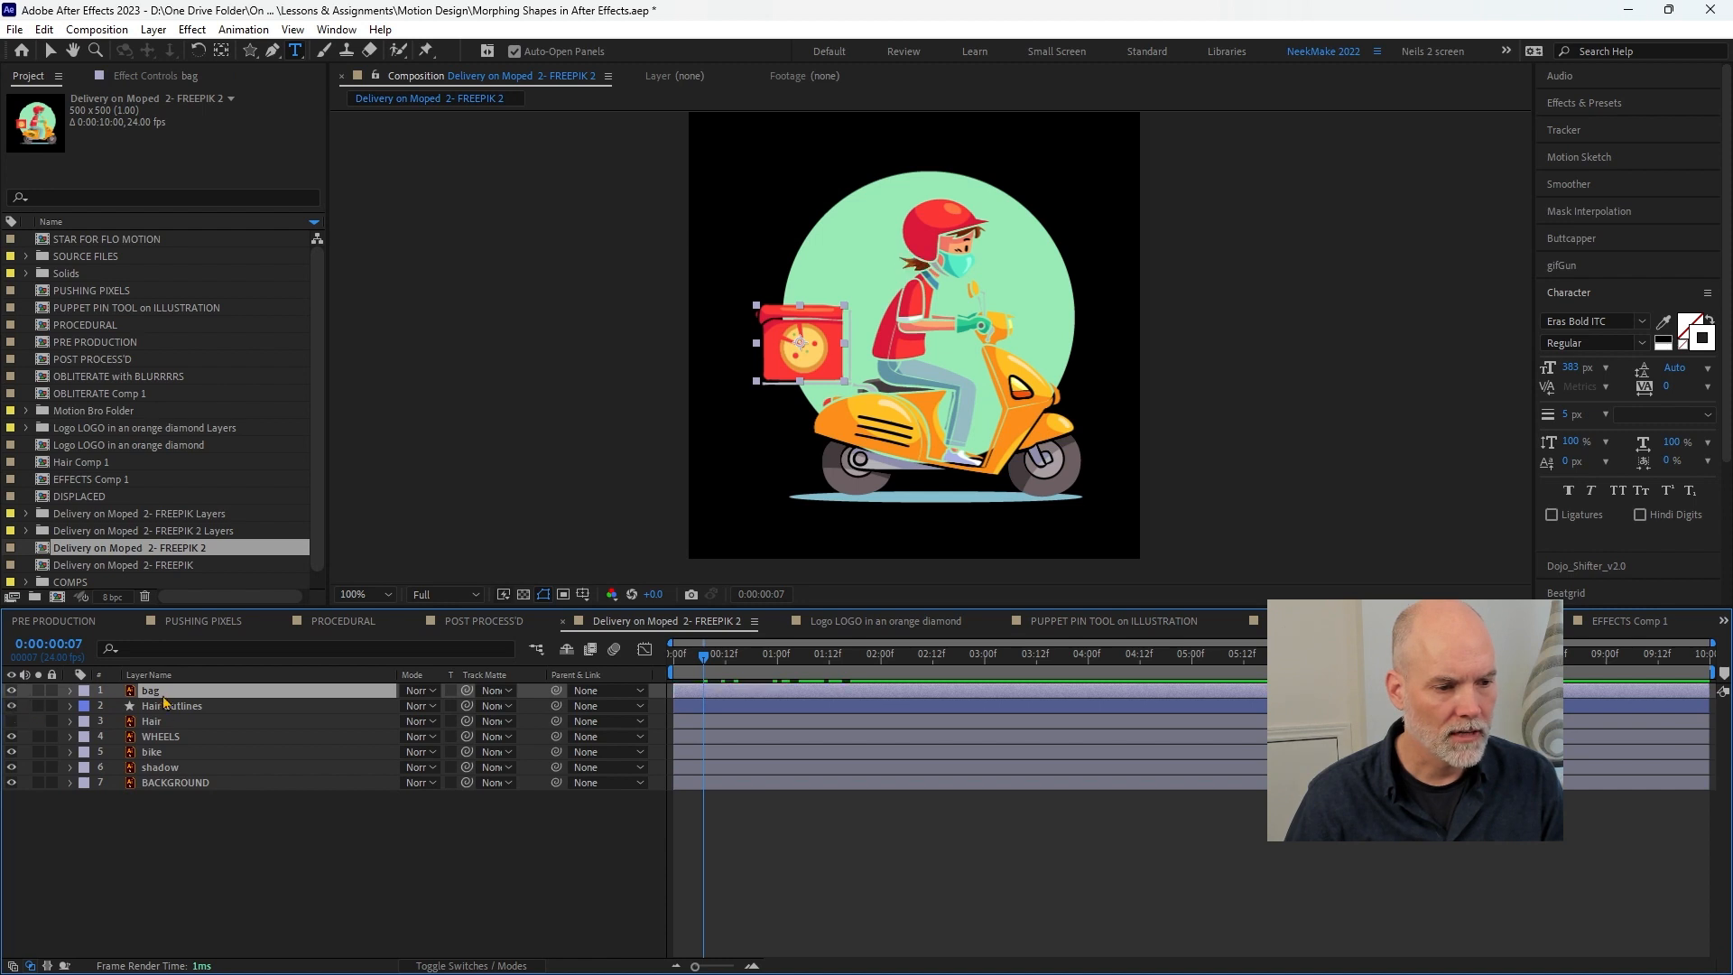
# - Make the original Hair layer visible and delete the Hair Outlines shape layer
pyautogui.click(165, 719)
pyautogui.click(11, 722)
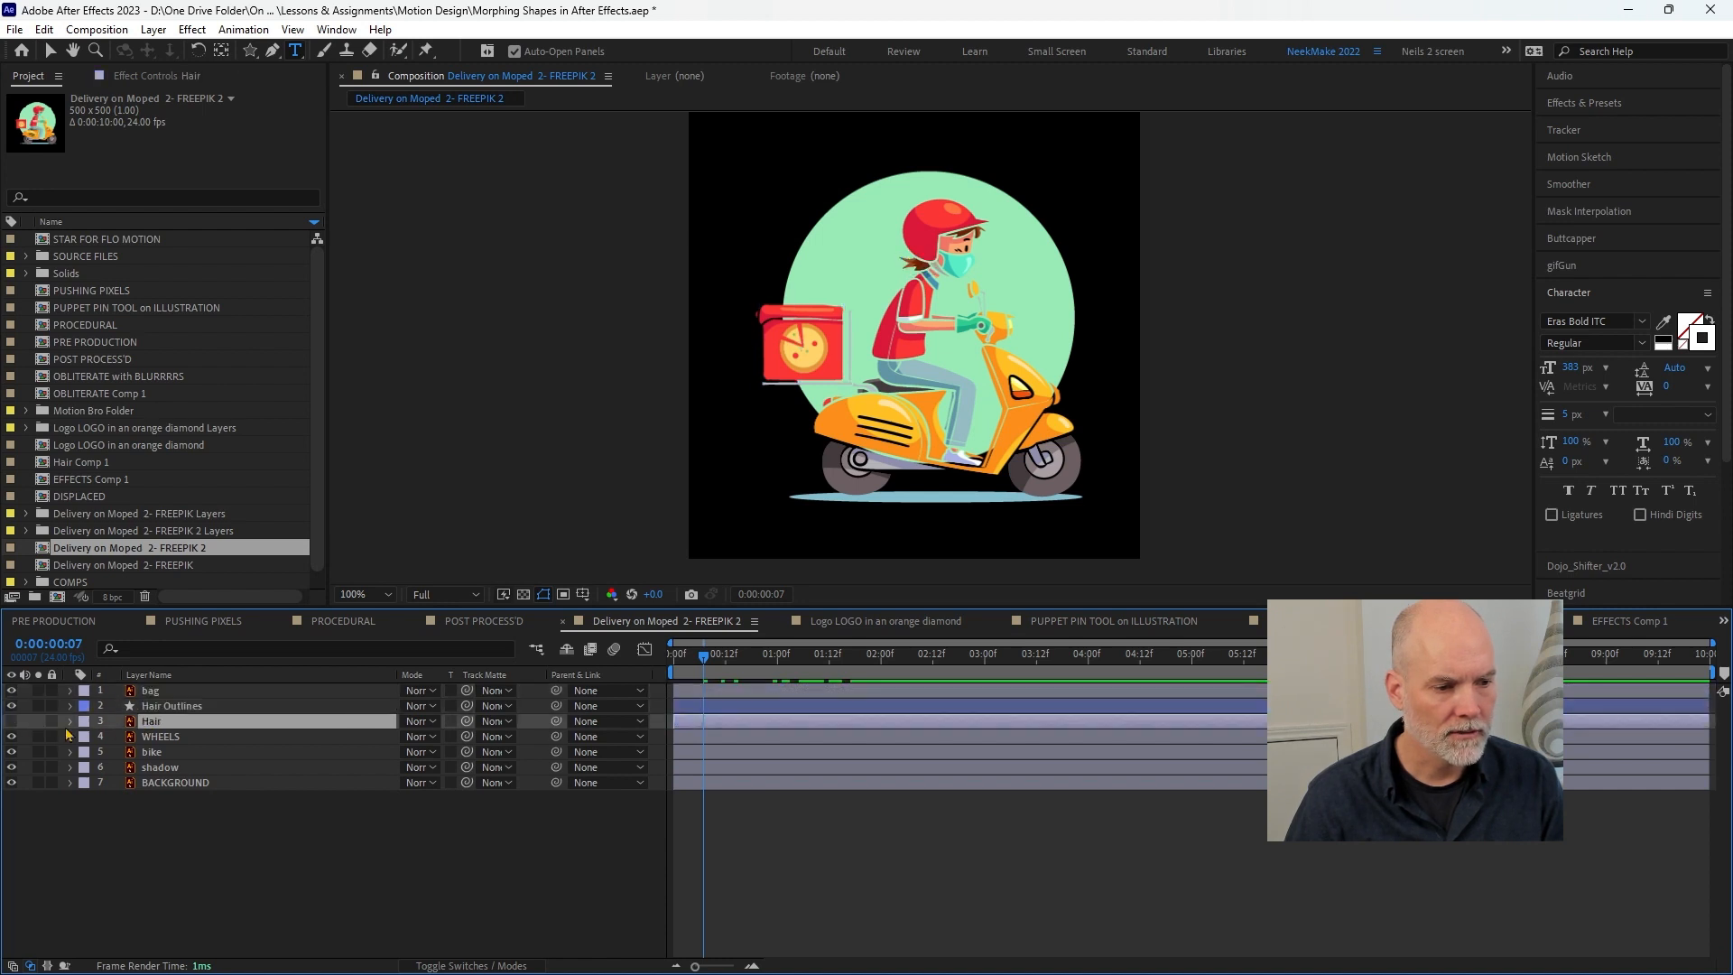
pyautogui.click(11, 706)
pyautogui.click(172, 706)
pyautogui.press('Delete')
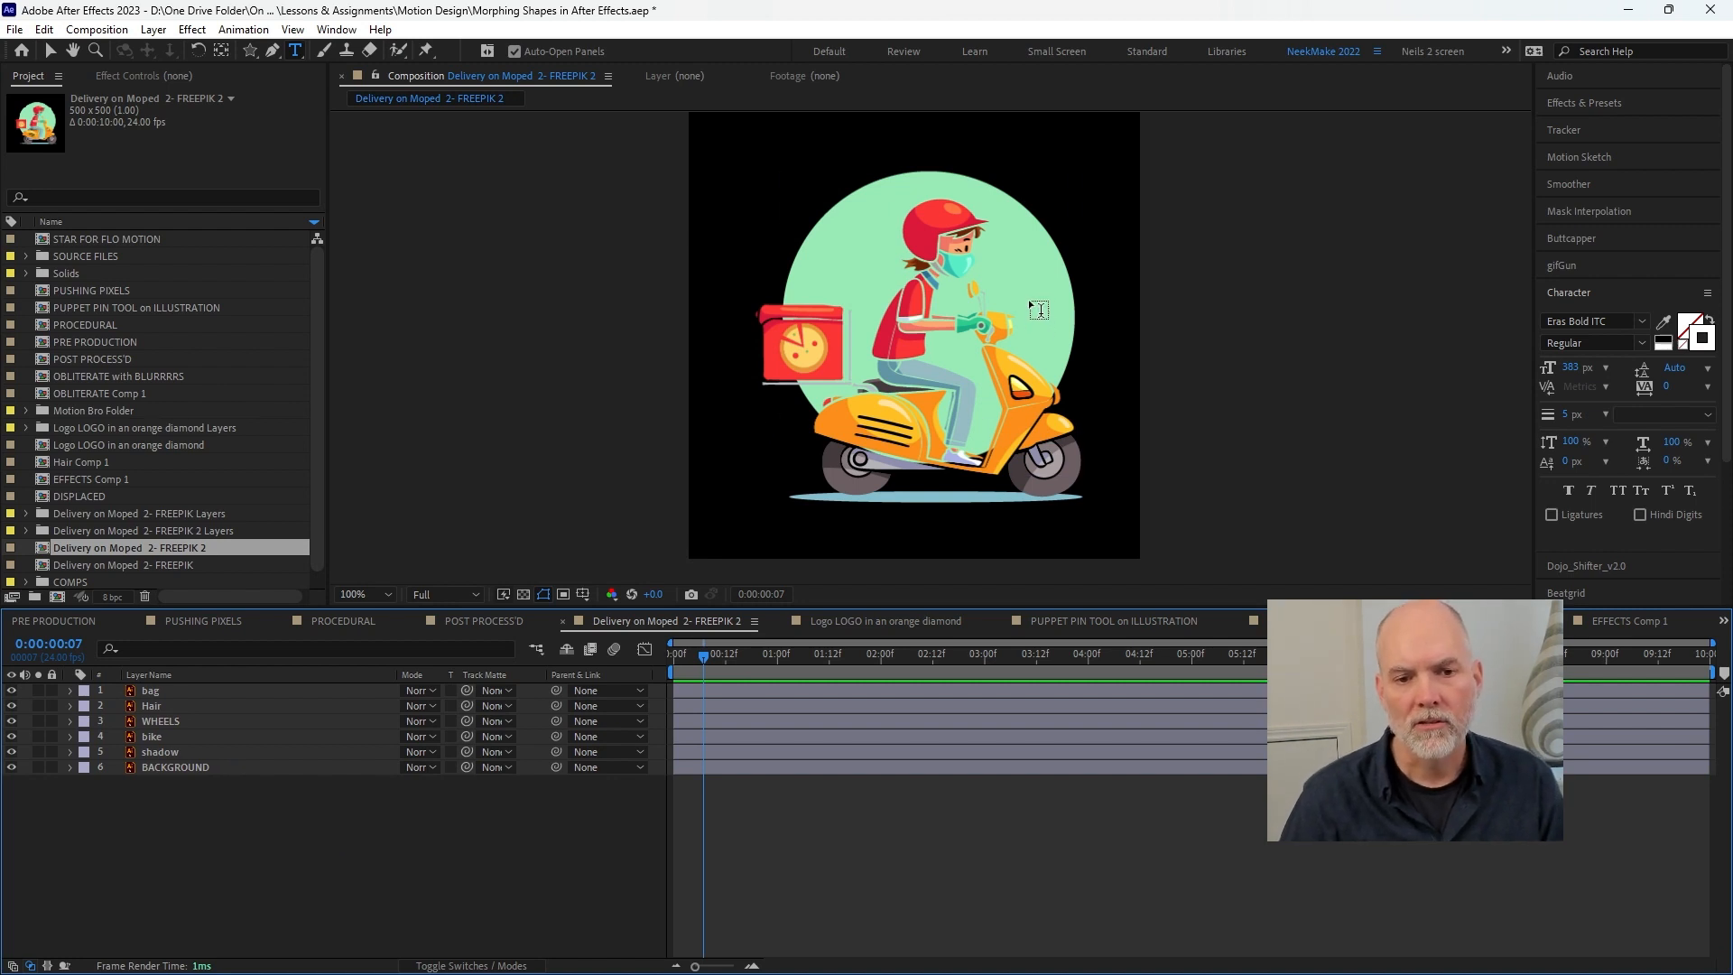
# - Select the bike layer and hide and reshow it to check which parts of the illustration it contains
pyautogui.scroll(1, 1011, 295)
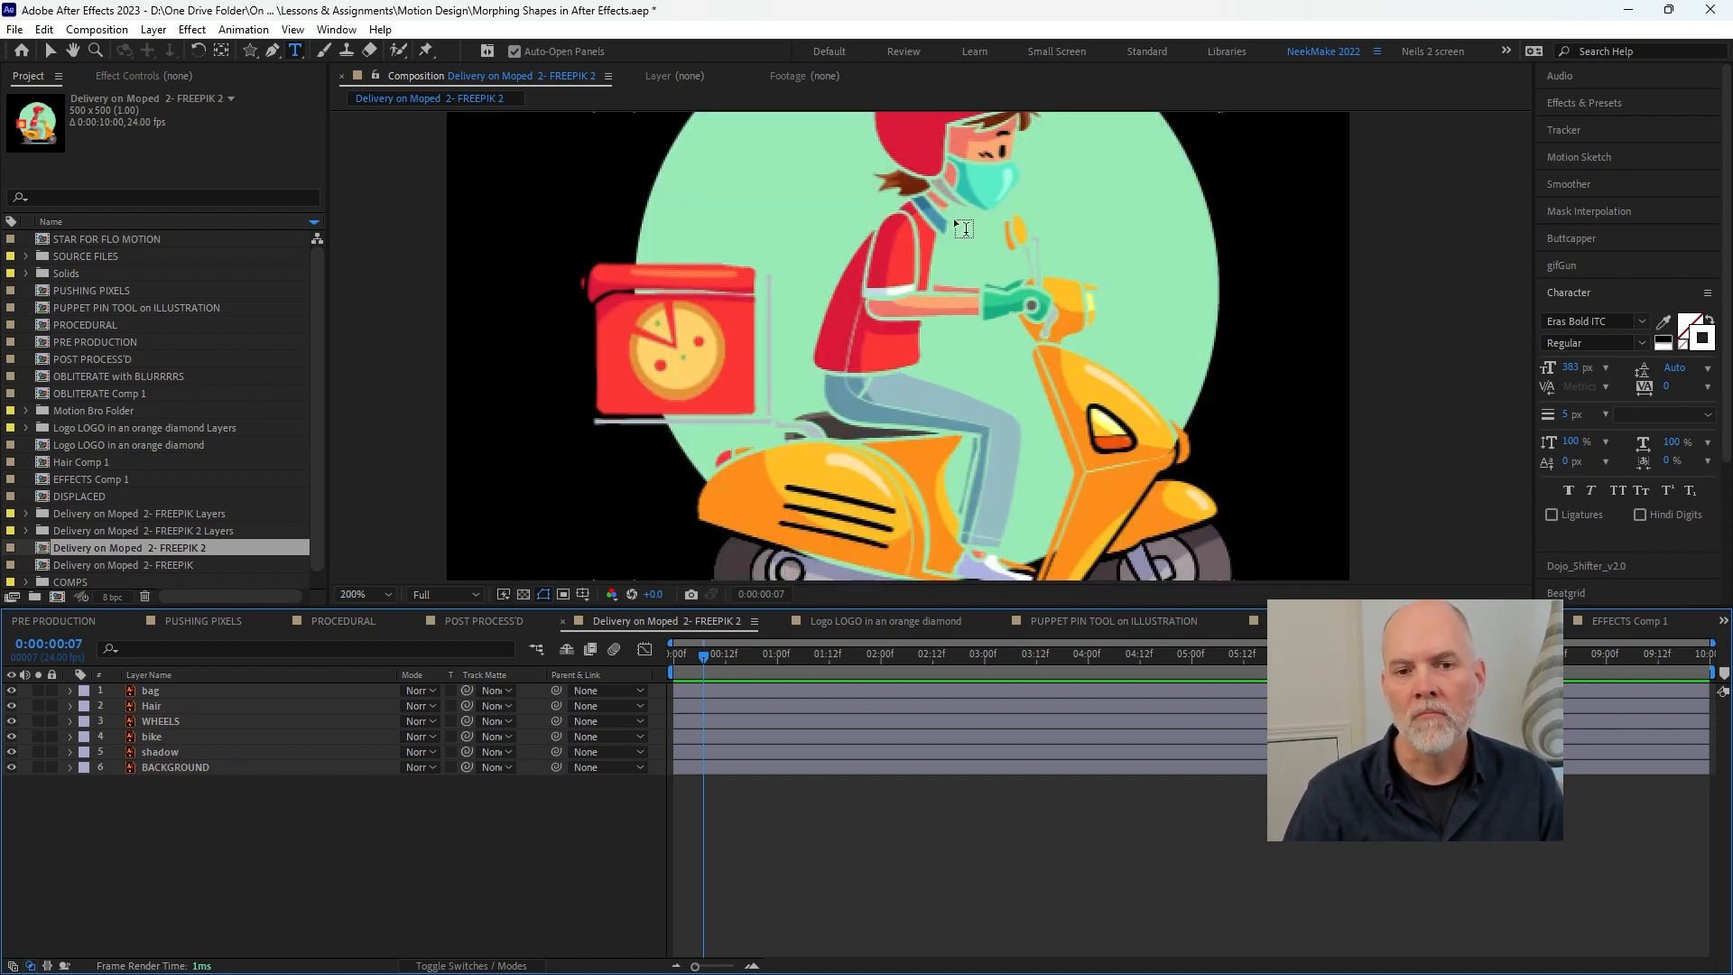
pyautogui.moveTo(966, 229); pyautogui.dragTo(985, 317)
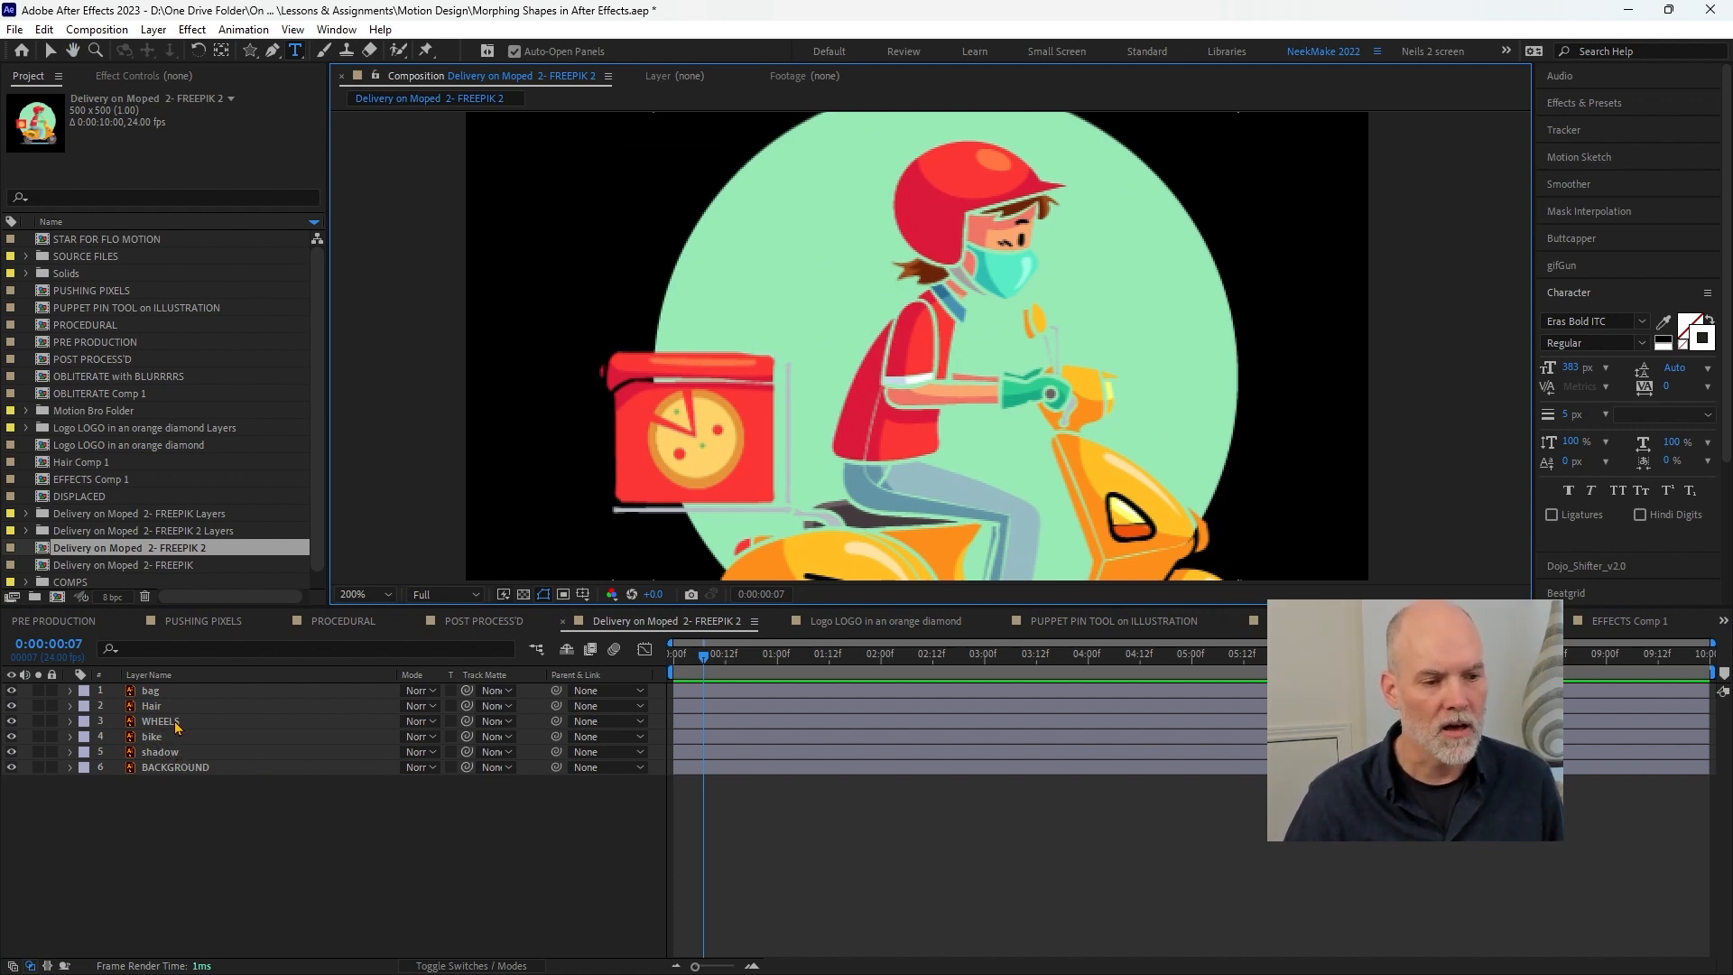
pyautogui.click(129, 738)
pyautogui.click(12, 737)
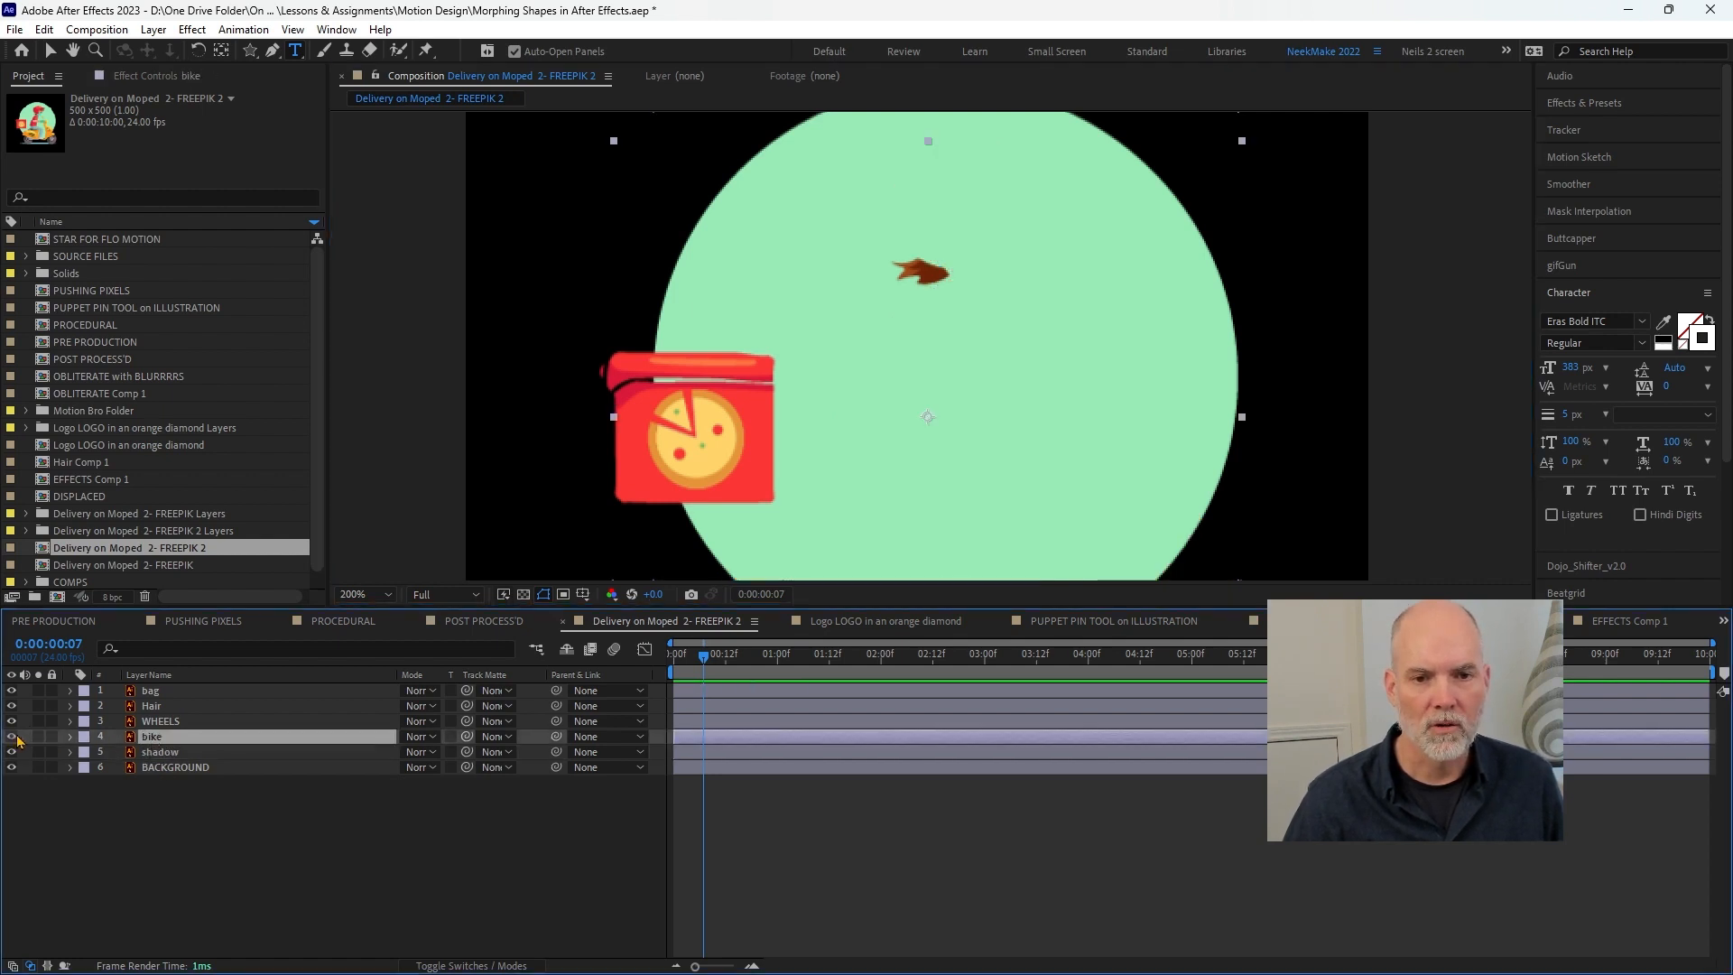
pyautogui.click(12, 737)
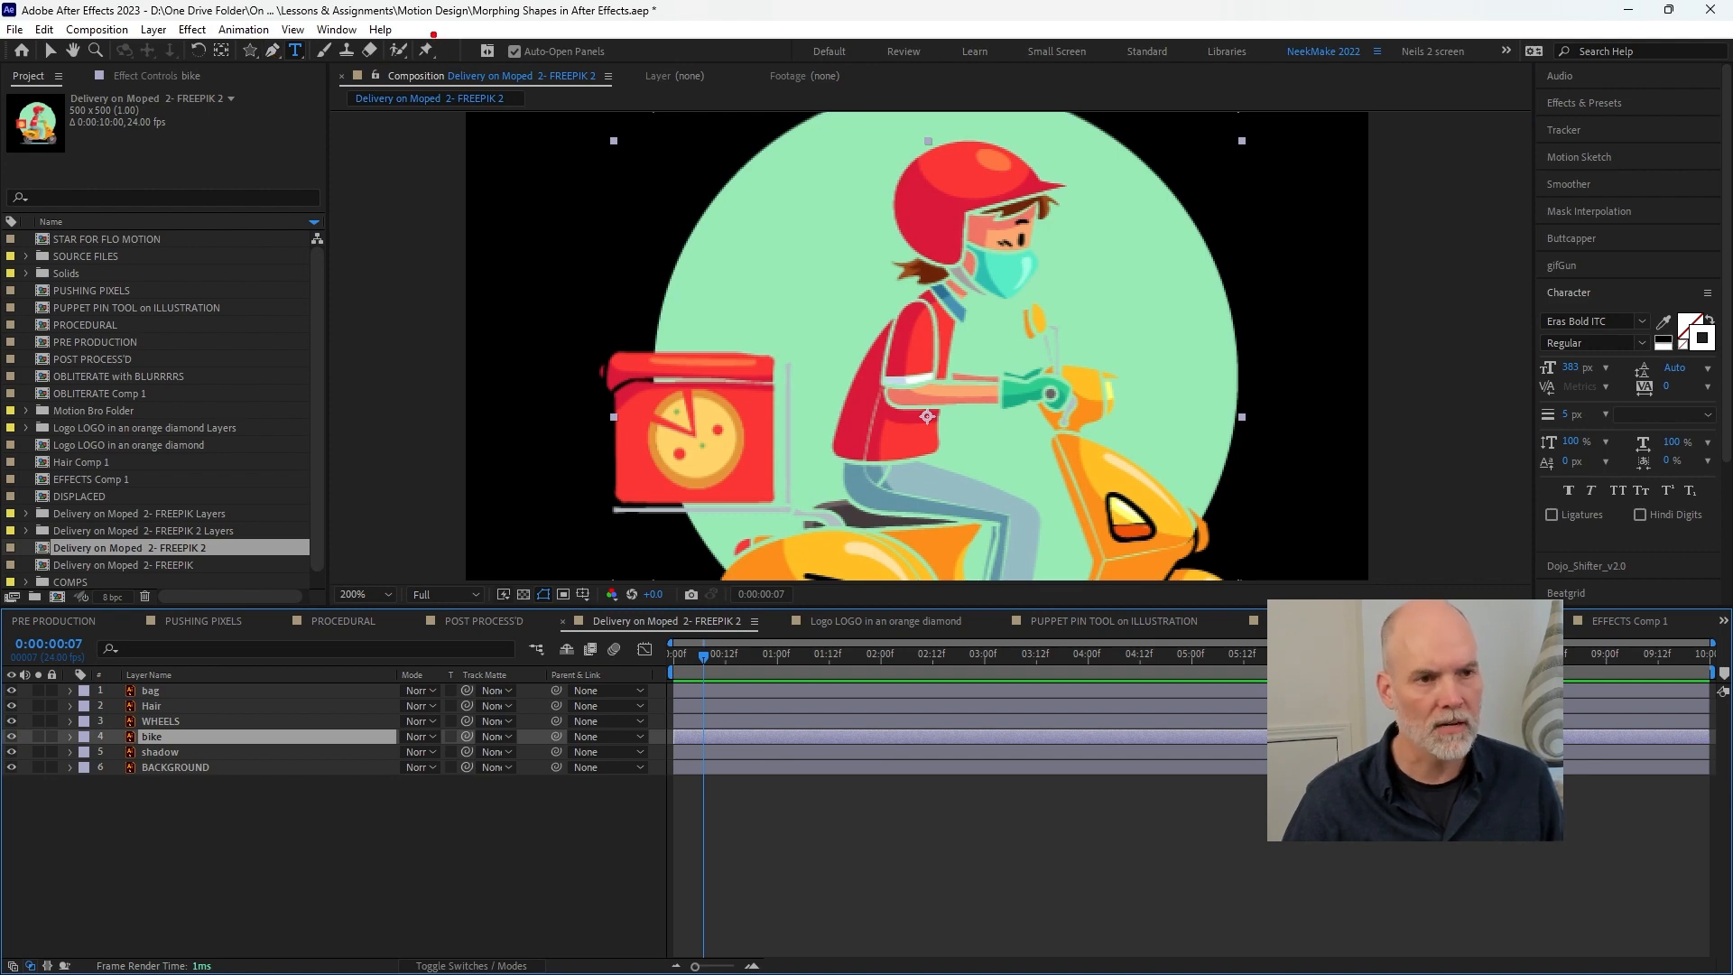
# - Place a puppet pin on the rider's shoulder in the bike layer with the Puppet Pin tool
pyautogui.moveTo(411, 22)
pyautogui.mouseDown()
pyautogui.moveTo(423, 83)
pyautogui.moveTo(397, 27)
pyautogui.moveTo(426, 68)
pyautogui.mouseUp()
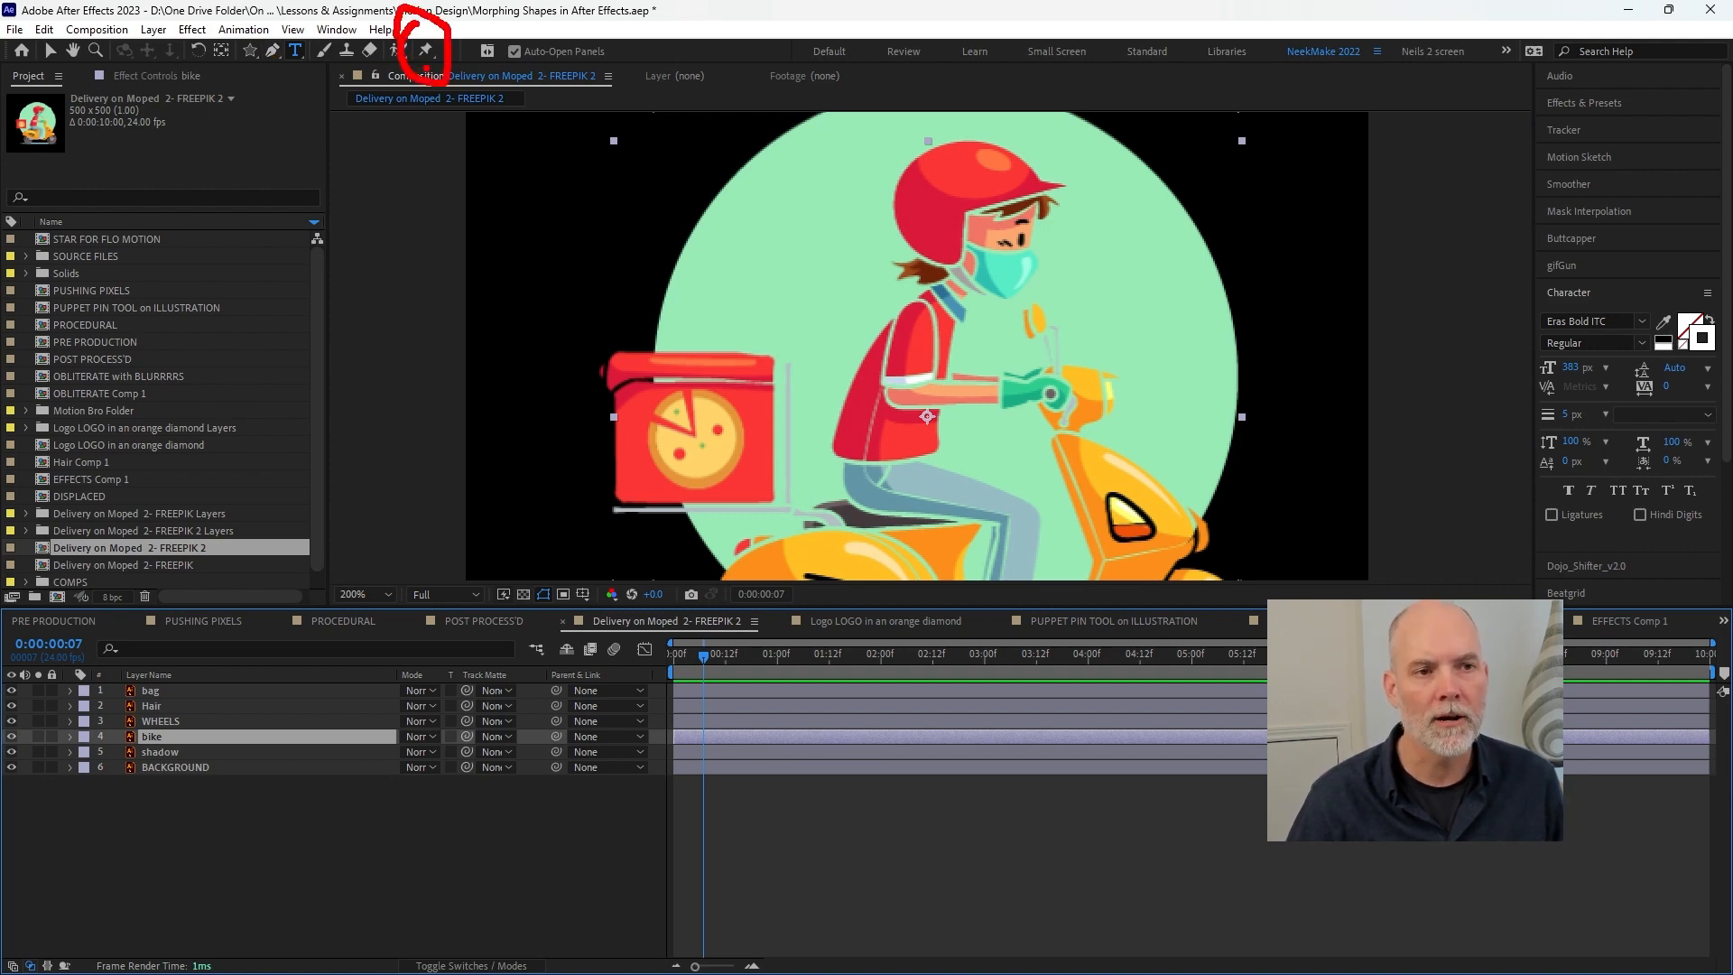
pyautogui.press('Escape')
pyautogui.click(426, 50)
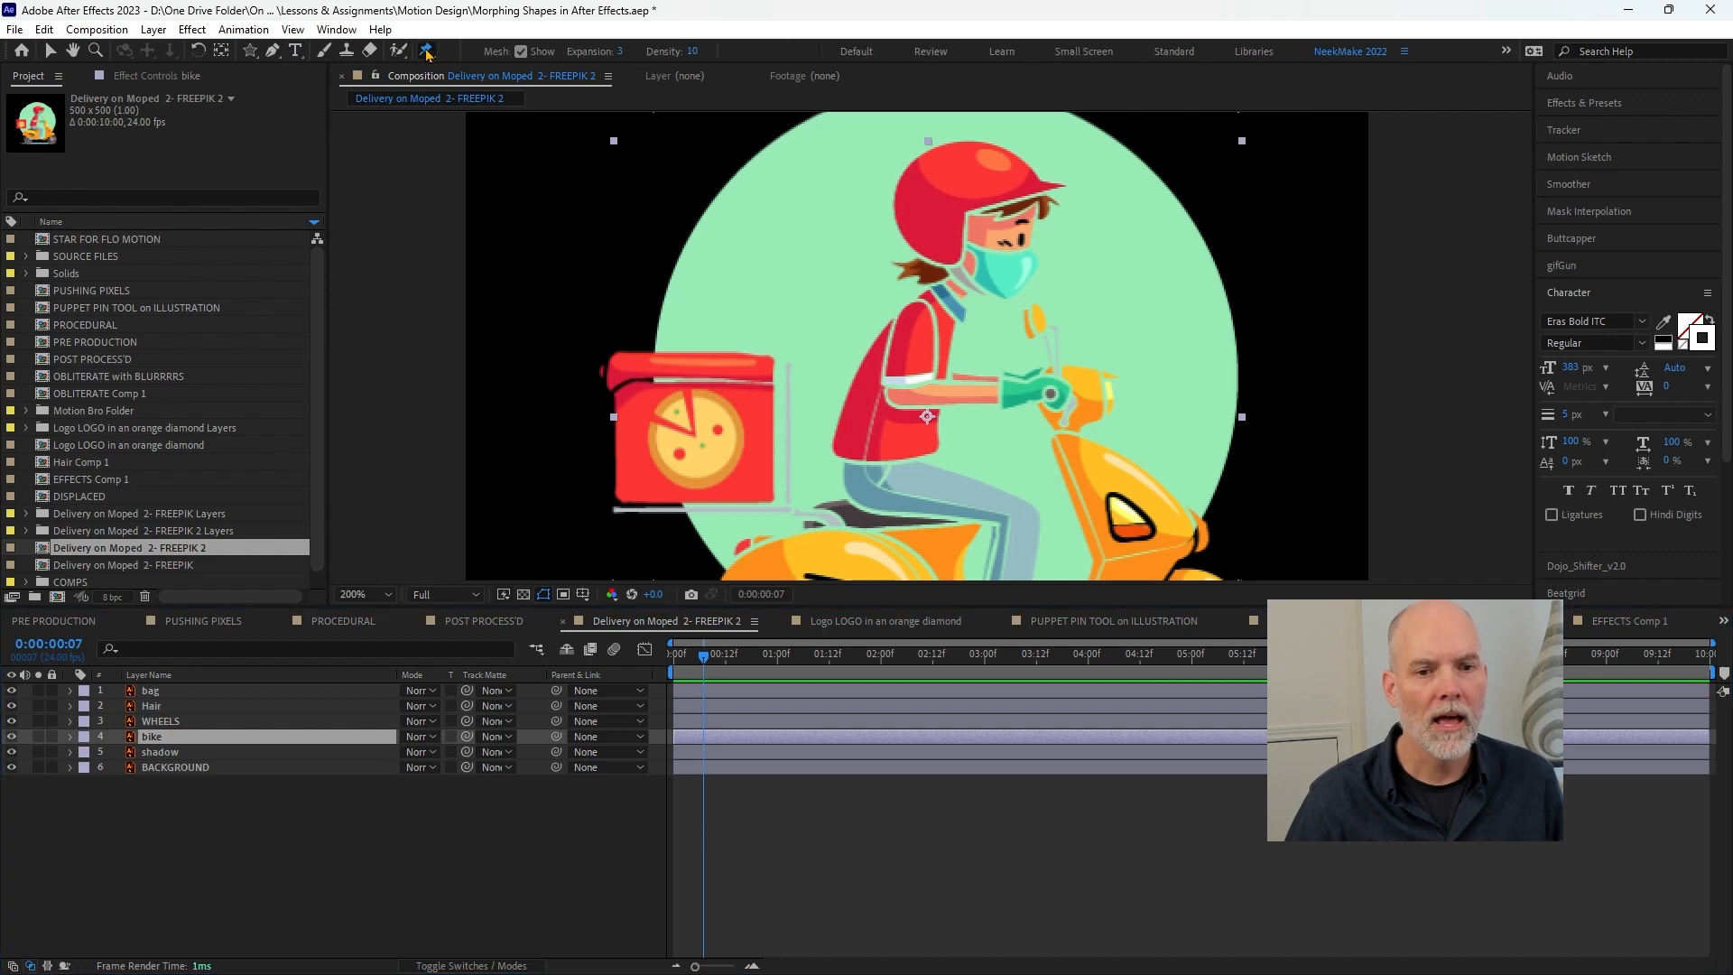
pyautogui.press(',')
pyautogui.click(920, 340)
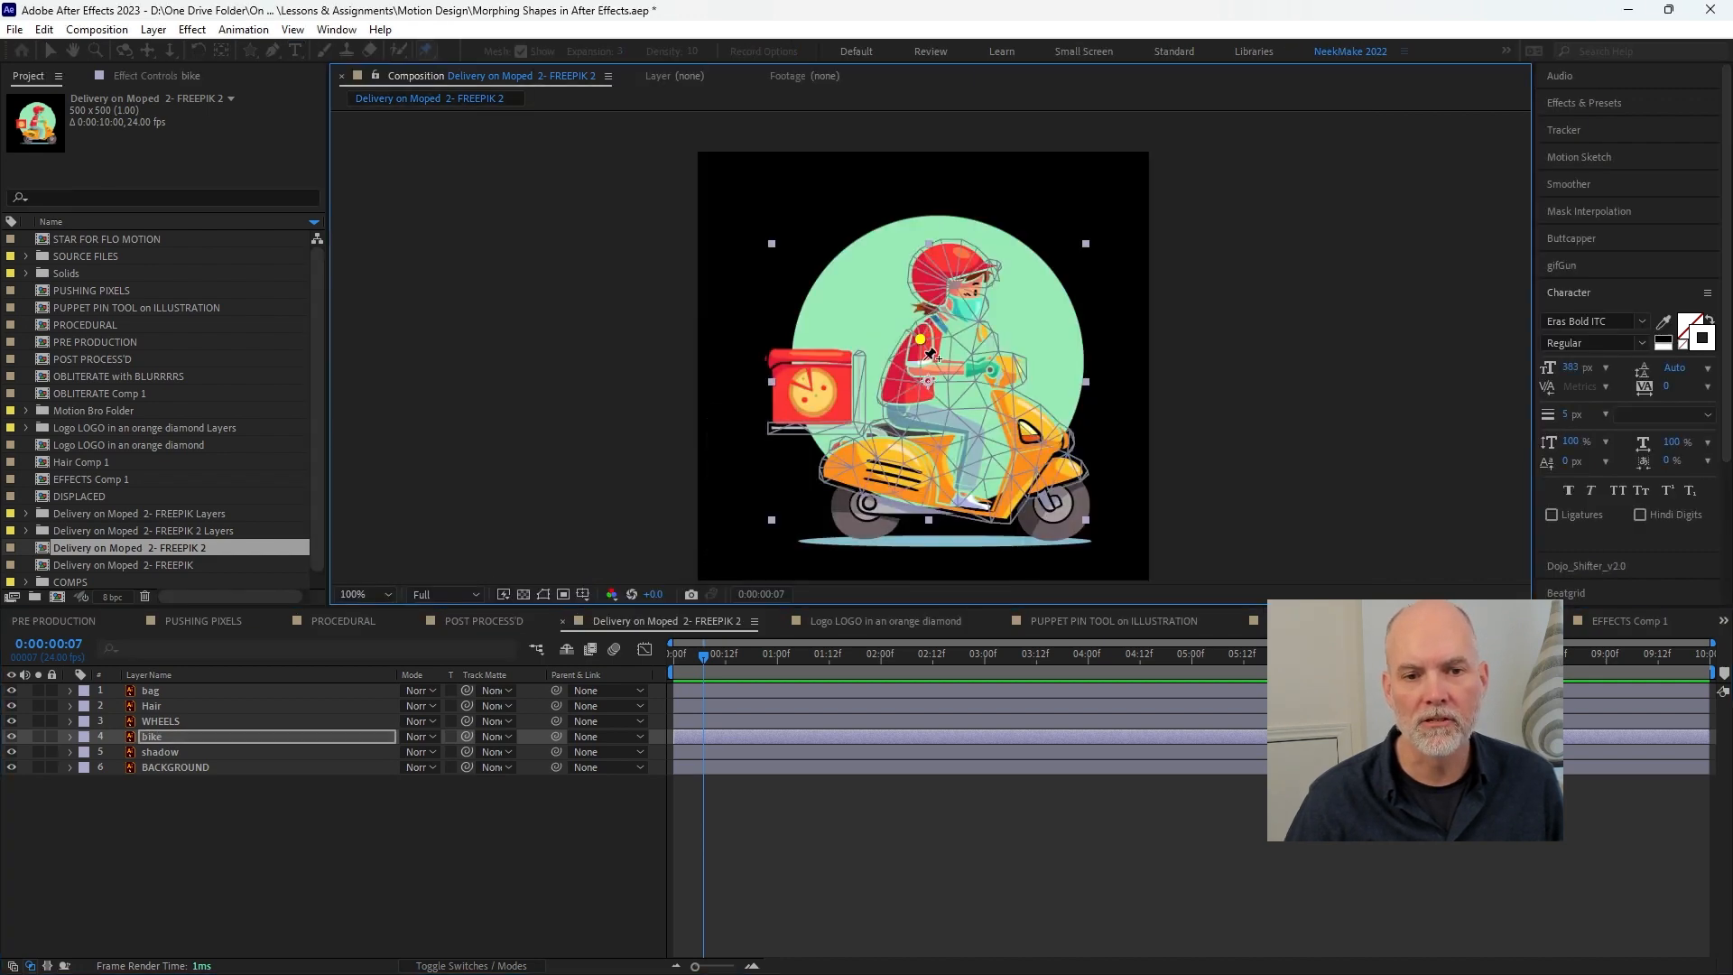
# - Add puppet pins on the bike layer at the rider's hip, handlebars, headlight, scooter's rear body, rider's head and mirror
pyautogui.click(906, 408)
pyautogui.click(998, 379)
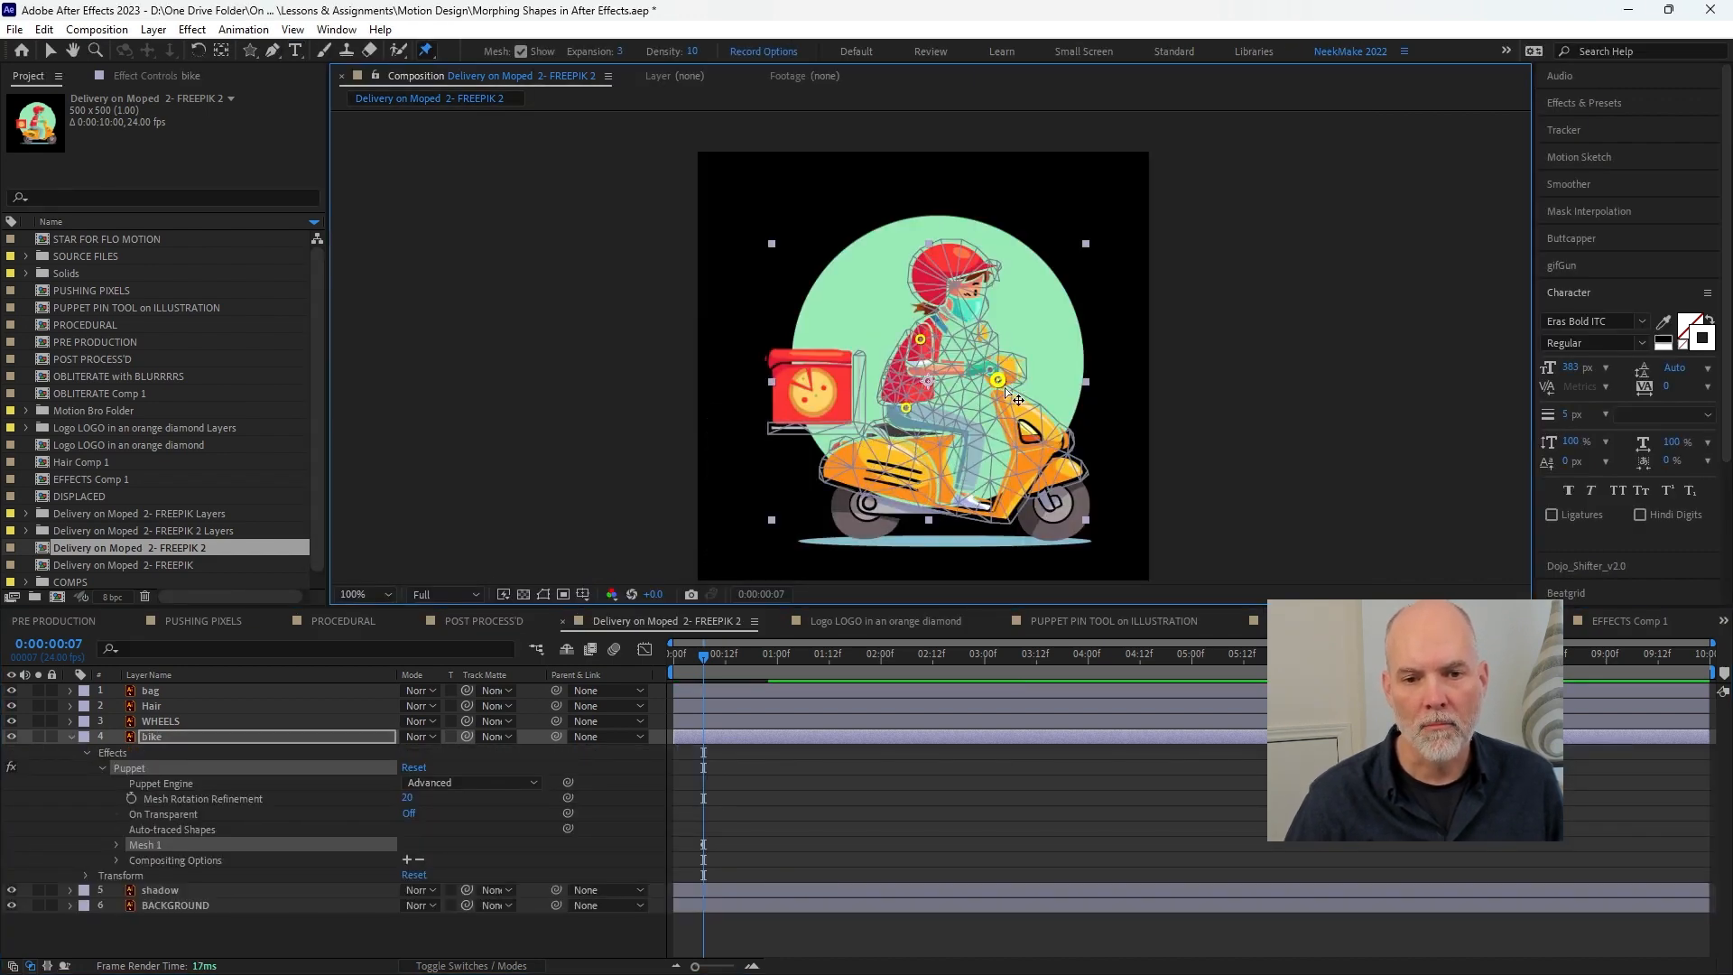
pyautogui.click(1033, 446)
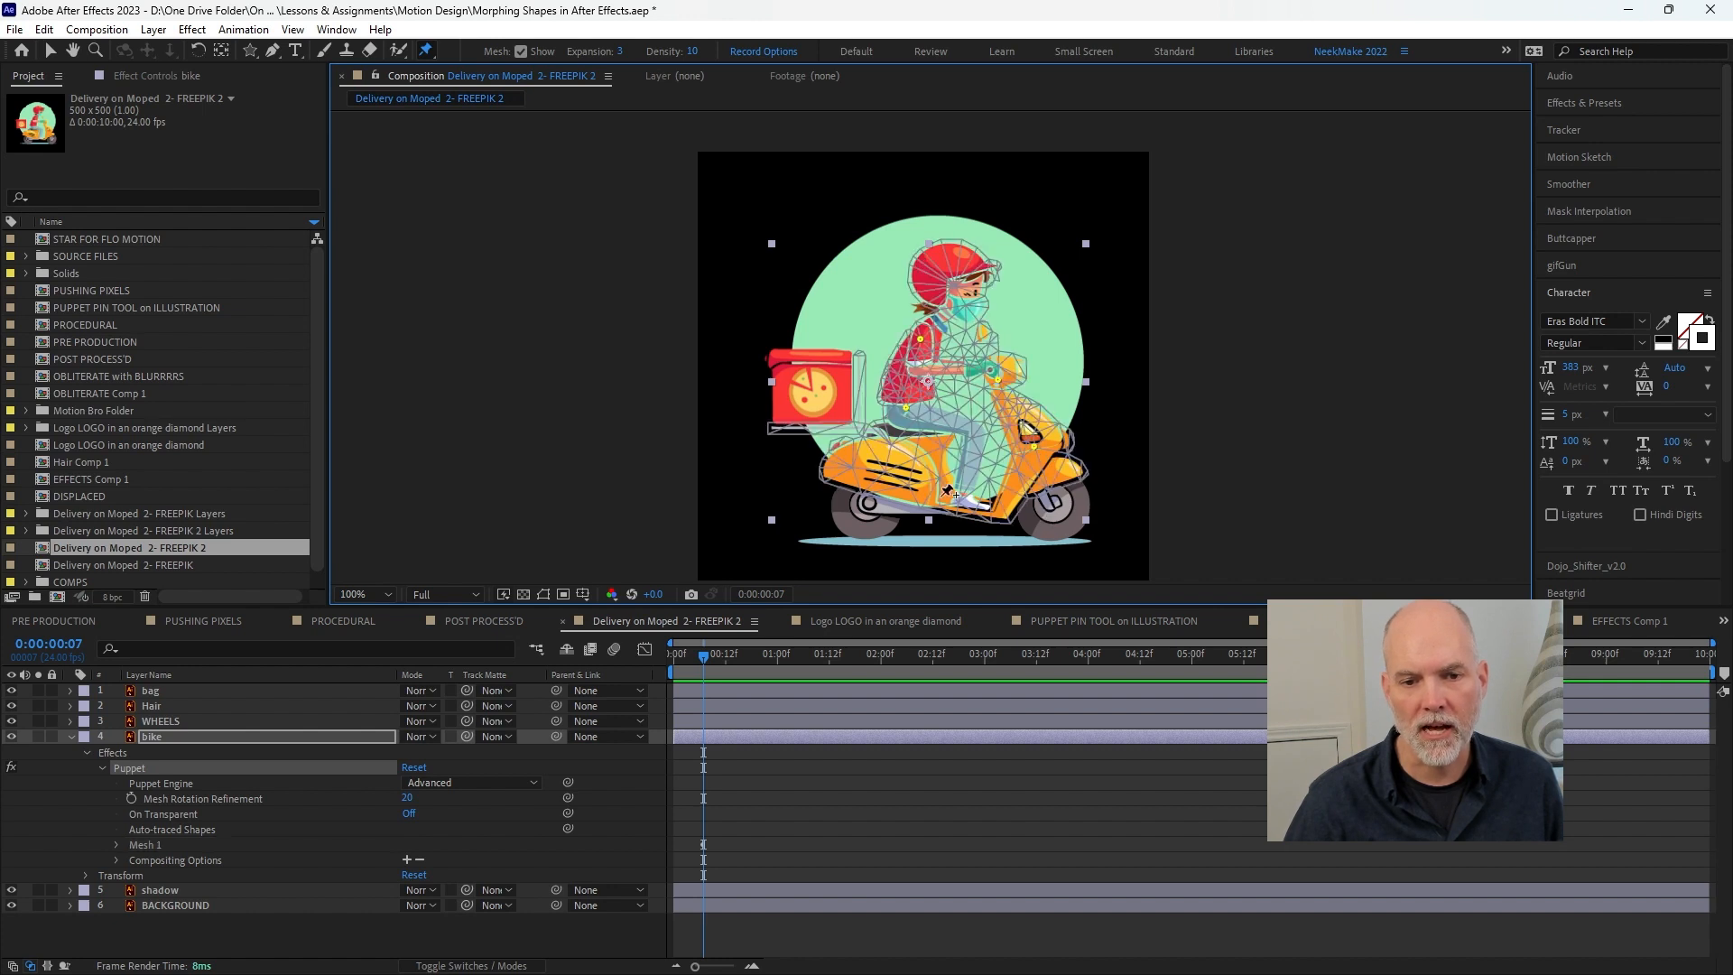
pyautogui.click(908, 490)
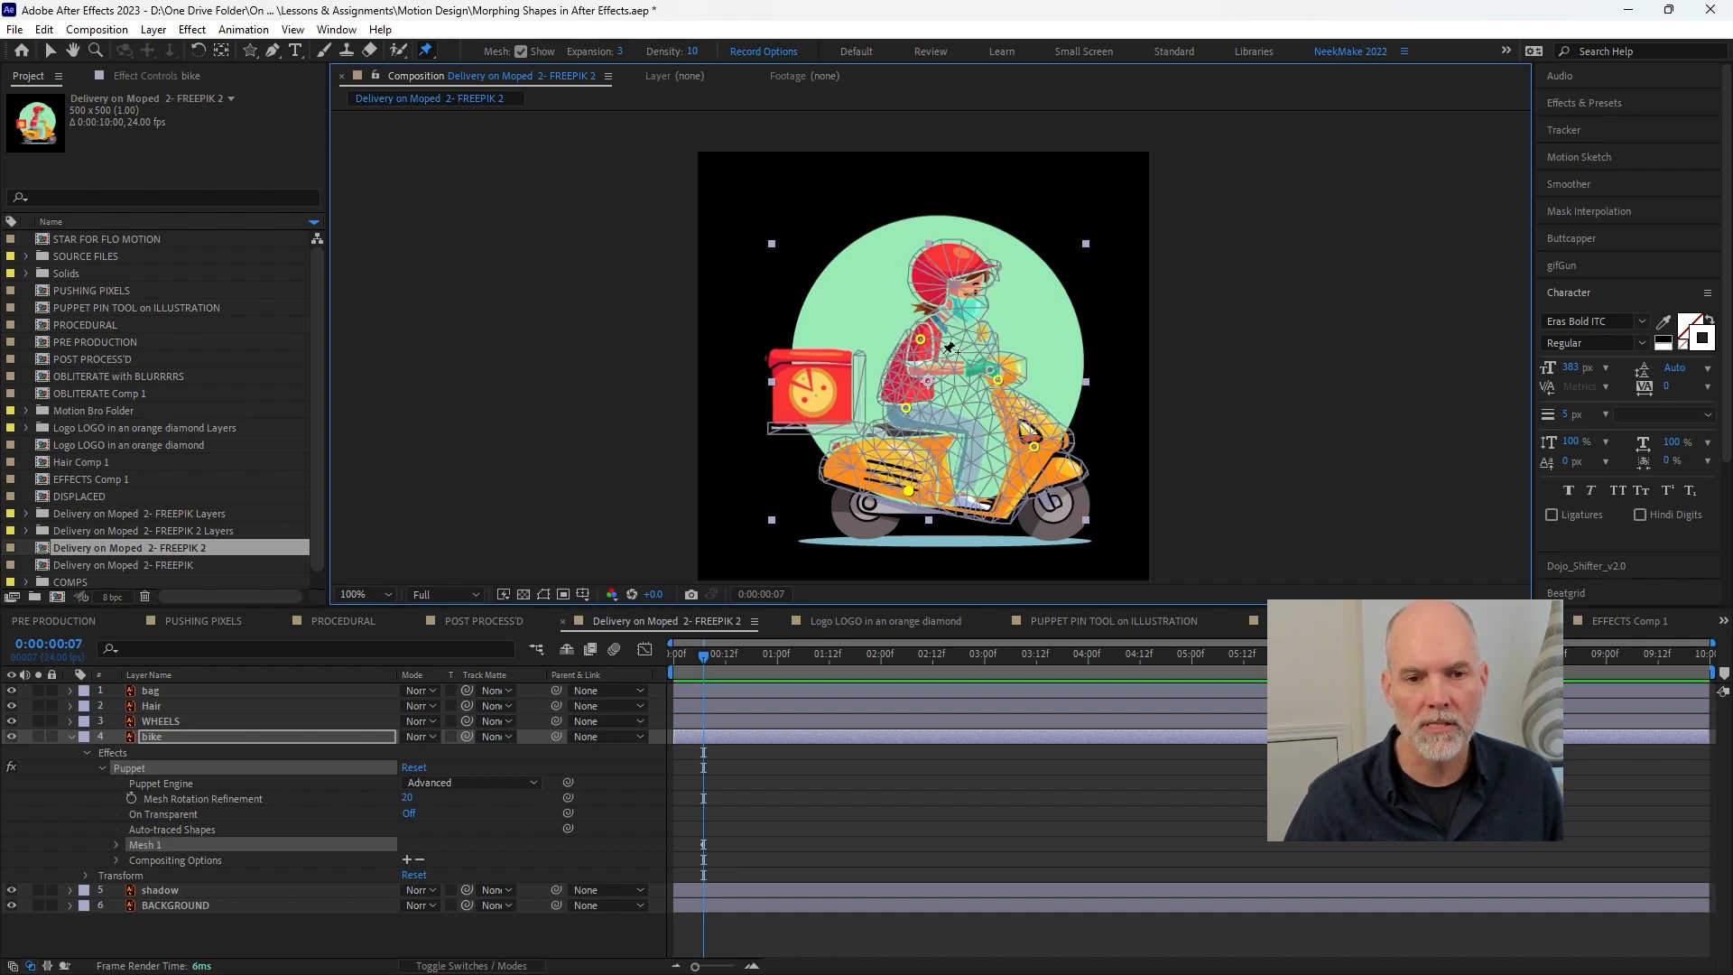
pyautogui.click(955, 285)
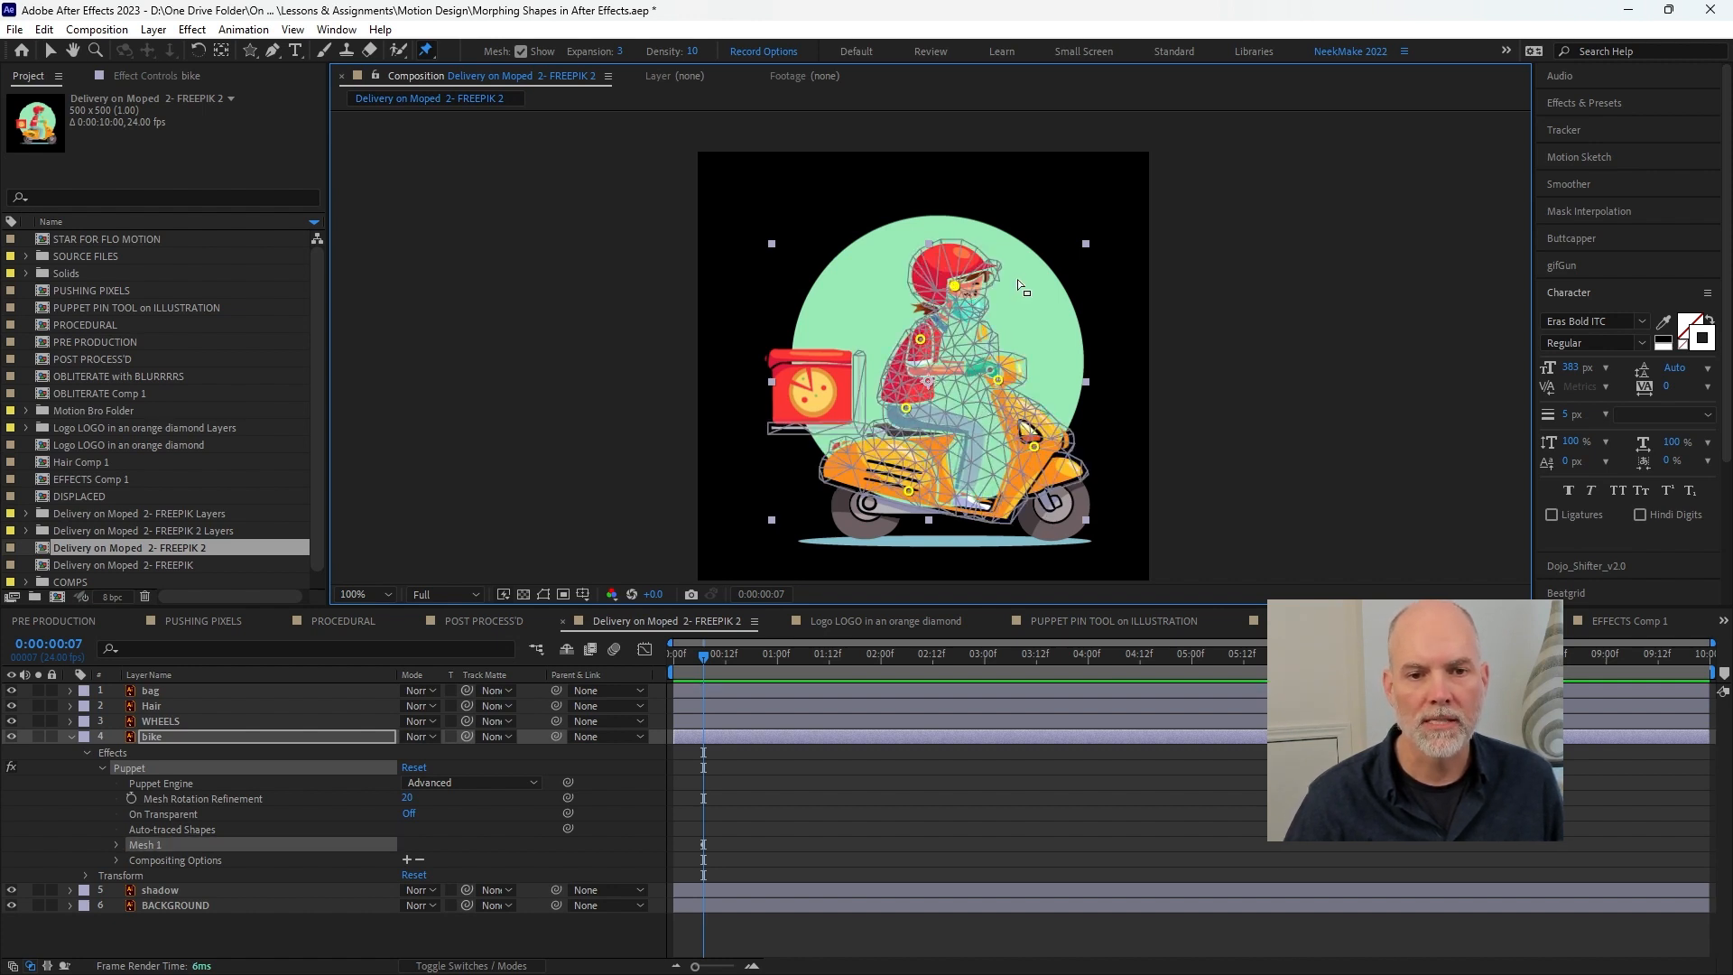
pyautogui.click(981, 336)
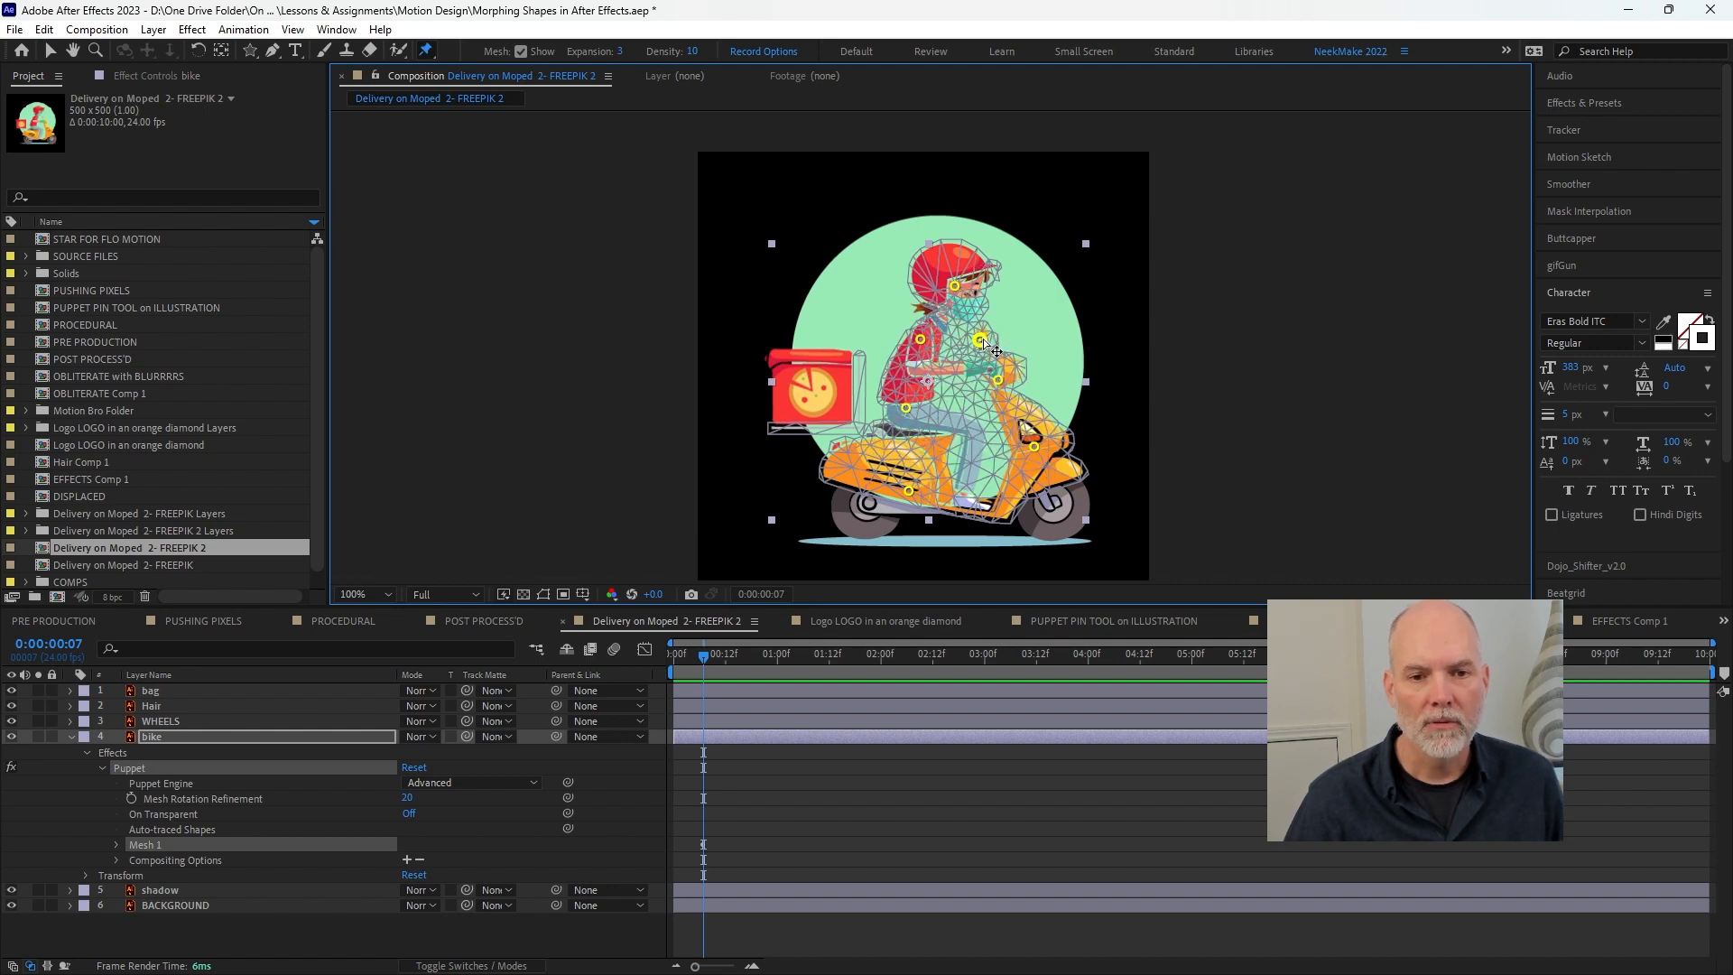
# - Hide the puppet mesh and reveal the position keyframes of all the bike layer's puppet pins
pyautogui.scroll(1, 984, 334)
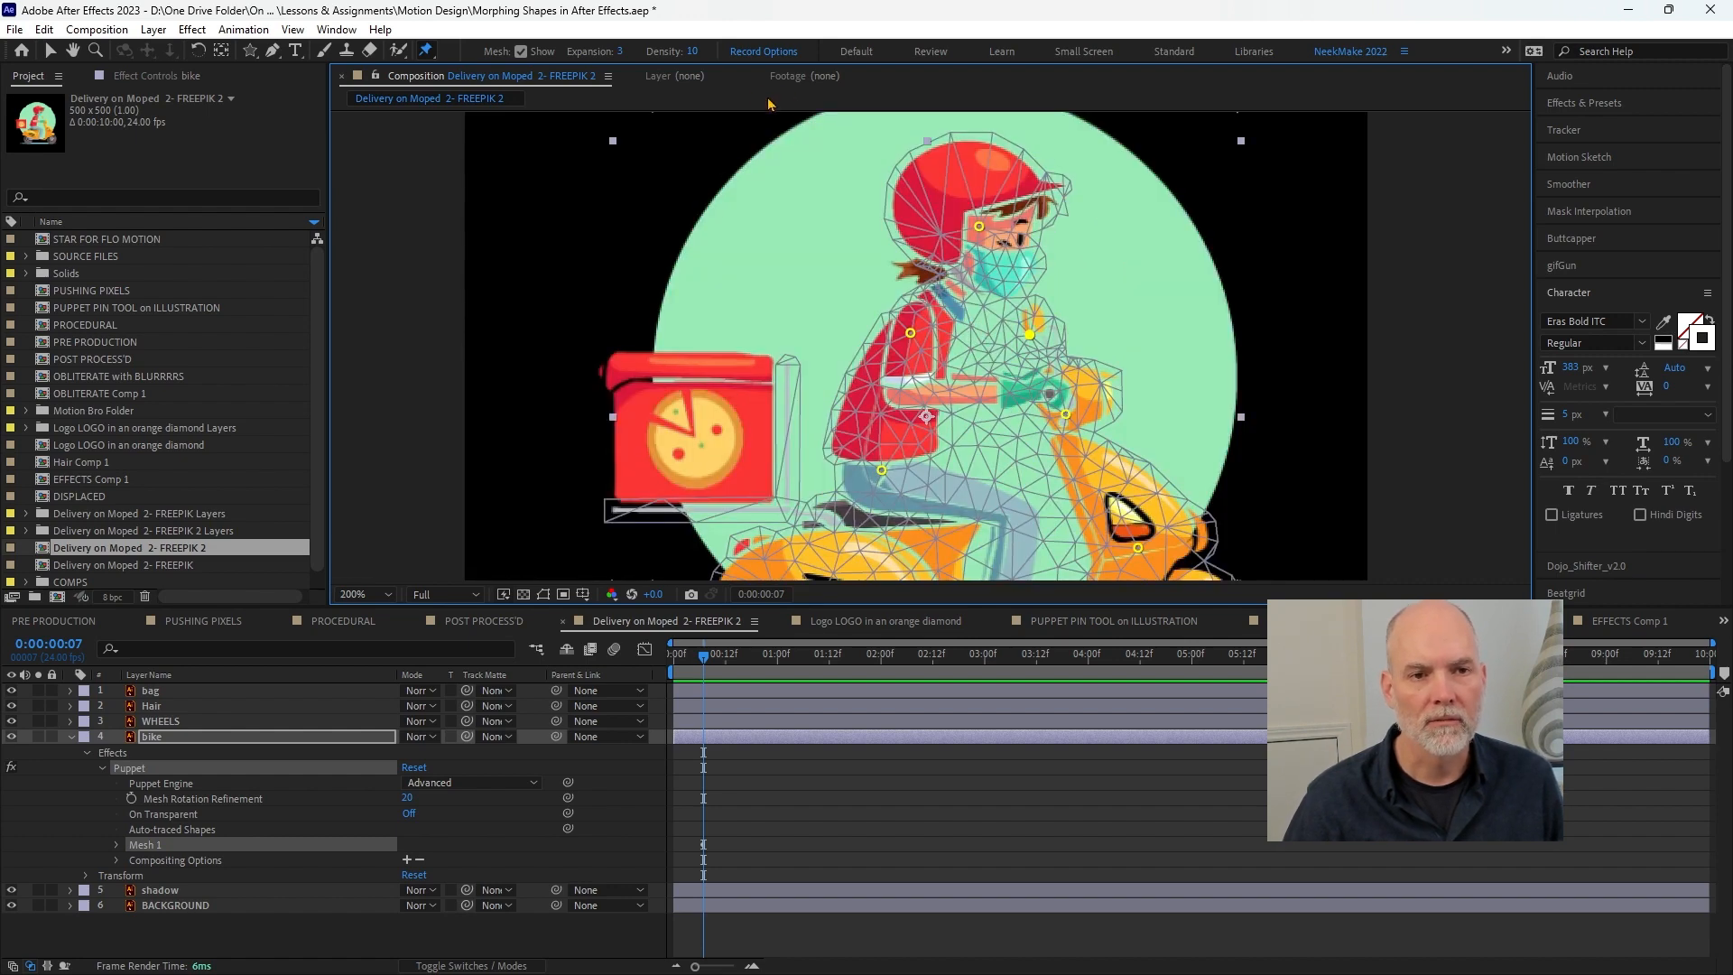
pyautogui.click(521, 52)
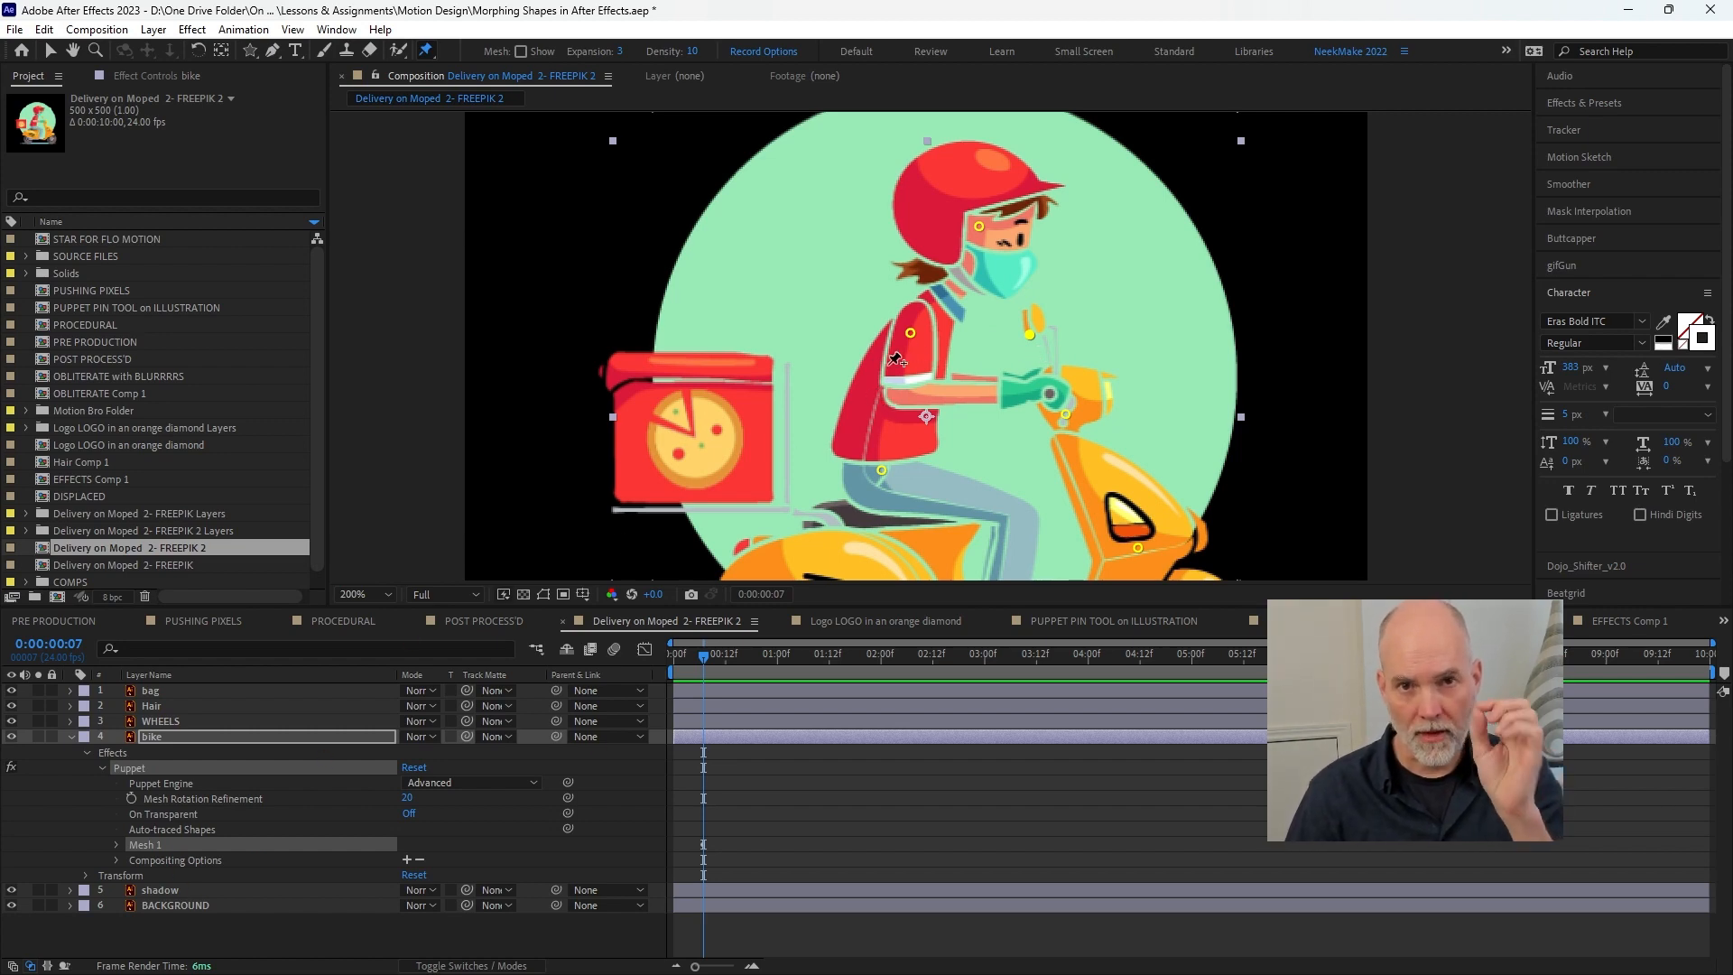
pyautogui.press('u')
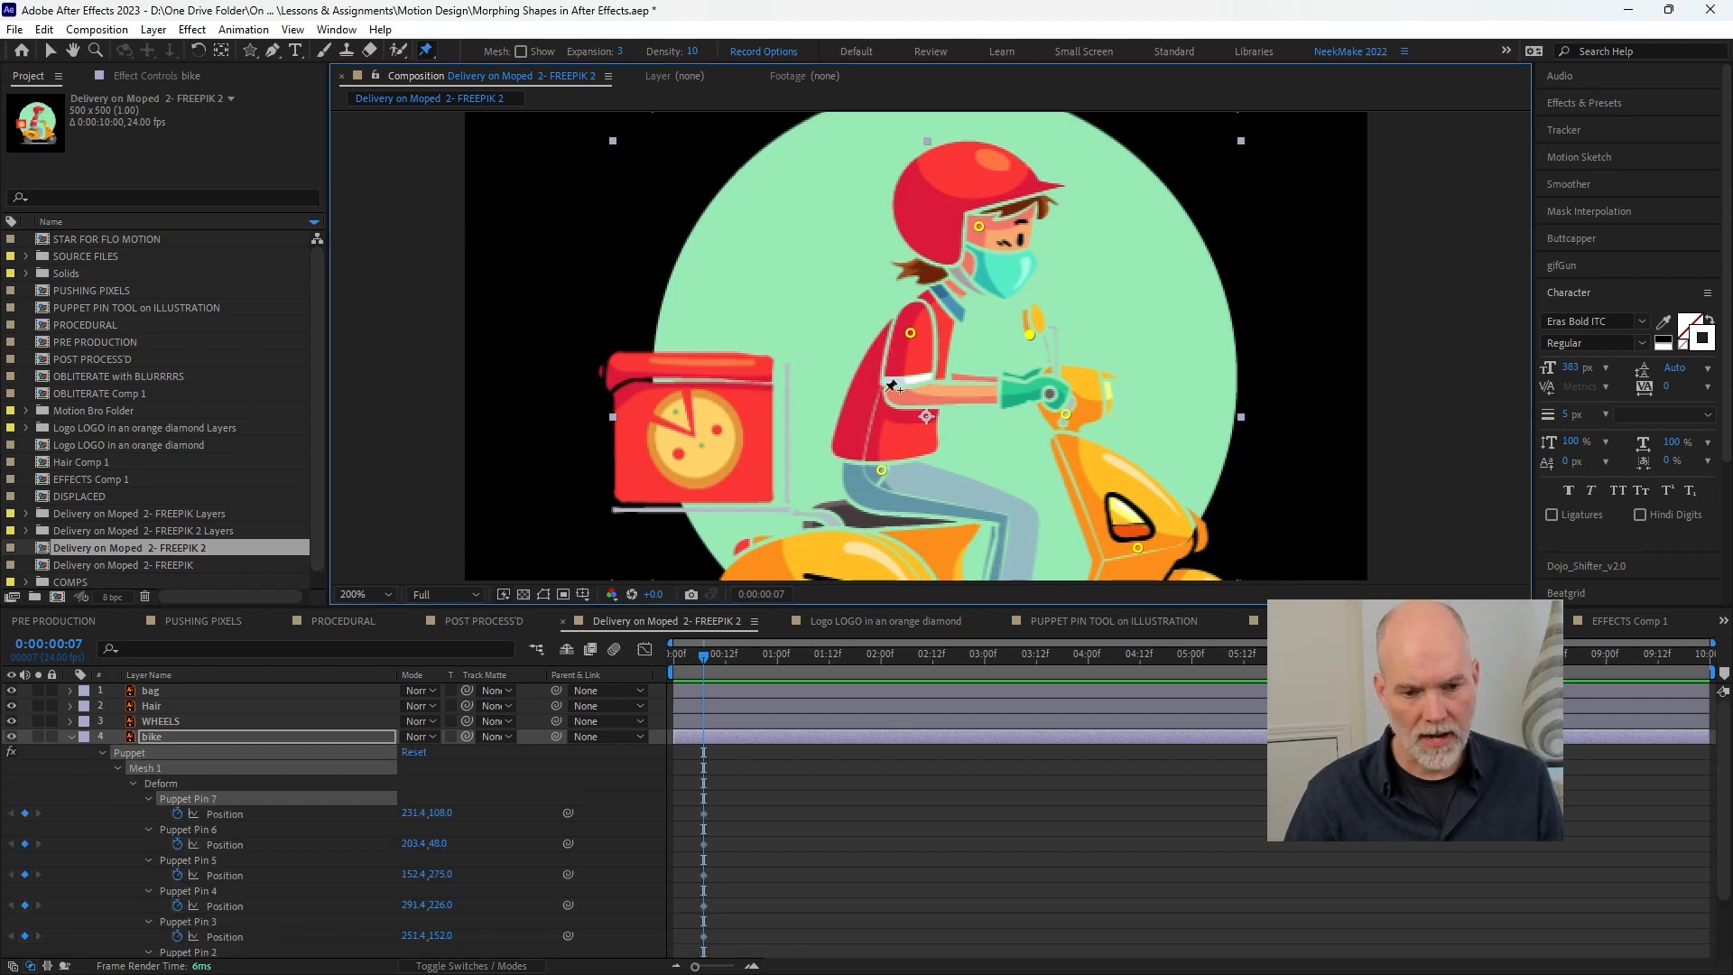
pyautogui.scroll(-3, 767, 831)
# - At 0:00:01:12, reposition the puppet pins on the rider's head, shoulder, hip and the handlebars, and preview the motion
pyautogui.click(776, 826)
pyautogui.click(846, 661)
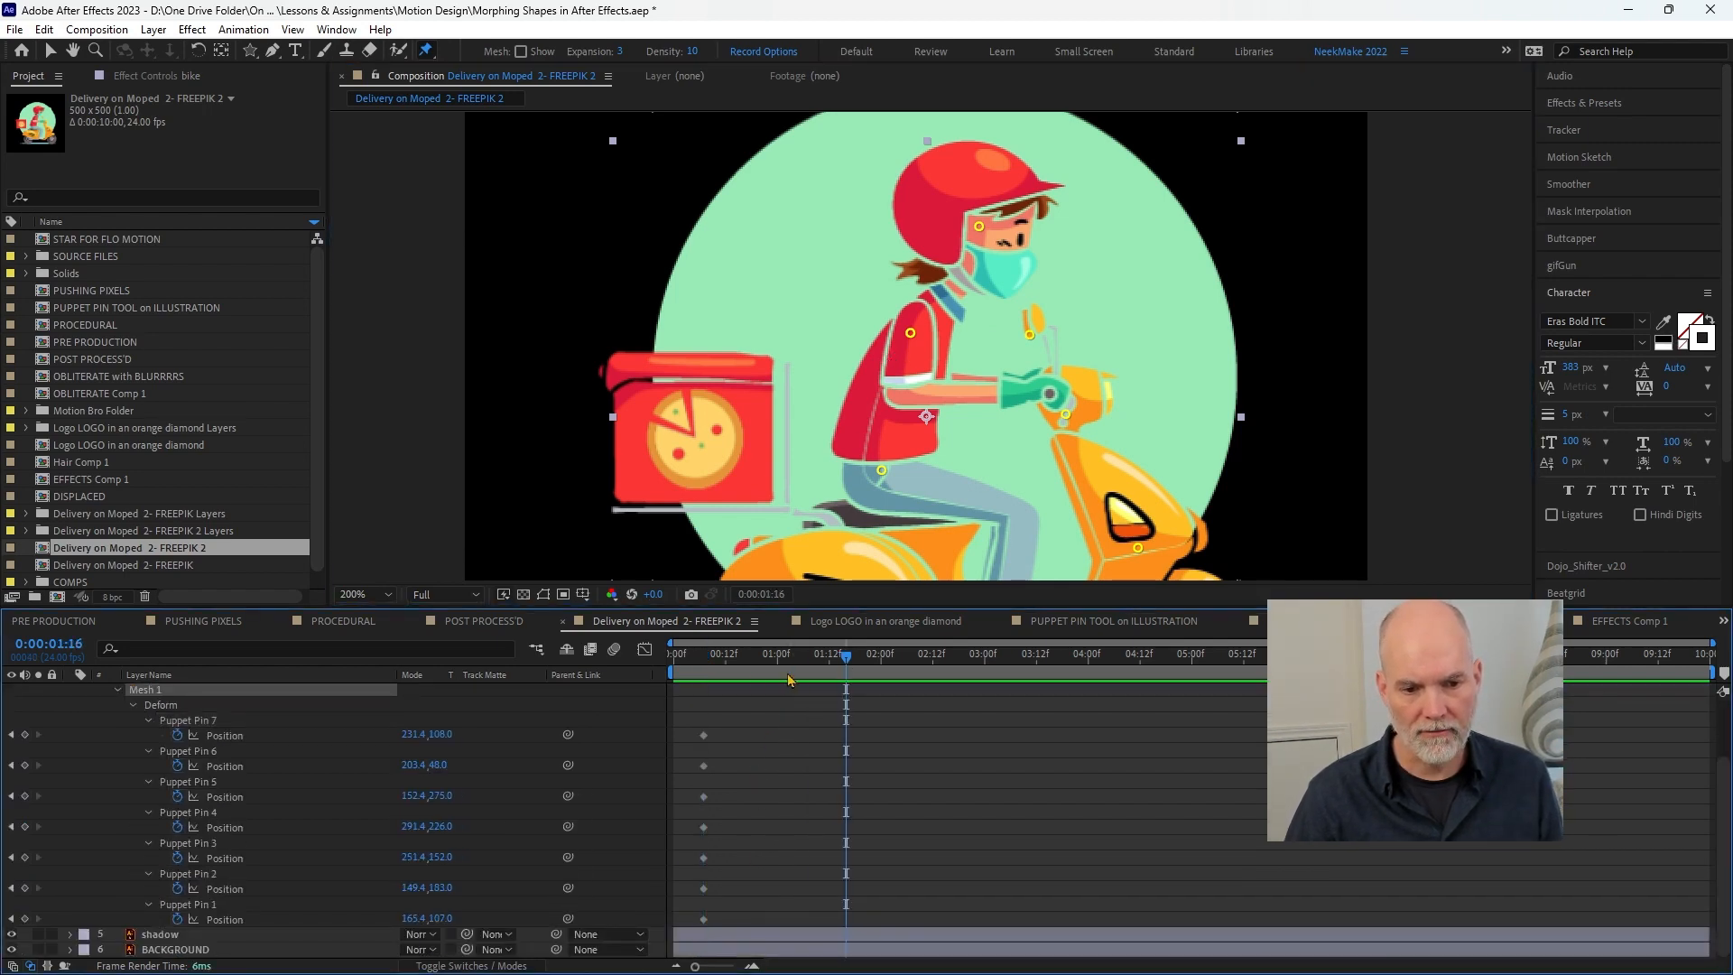
pyautogui.moveTo(832, 659); pyautogui.dragTo(828, 658)
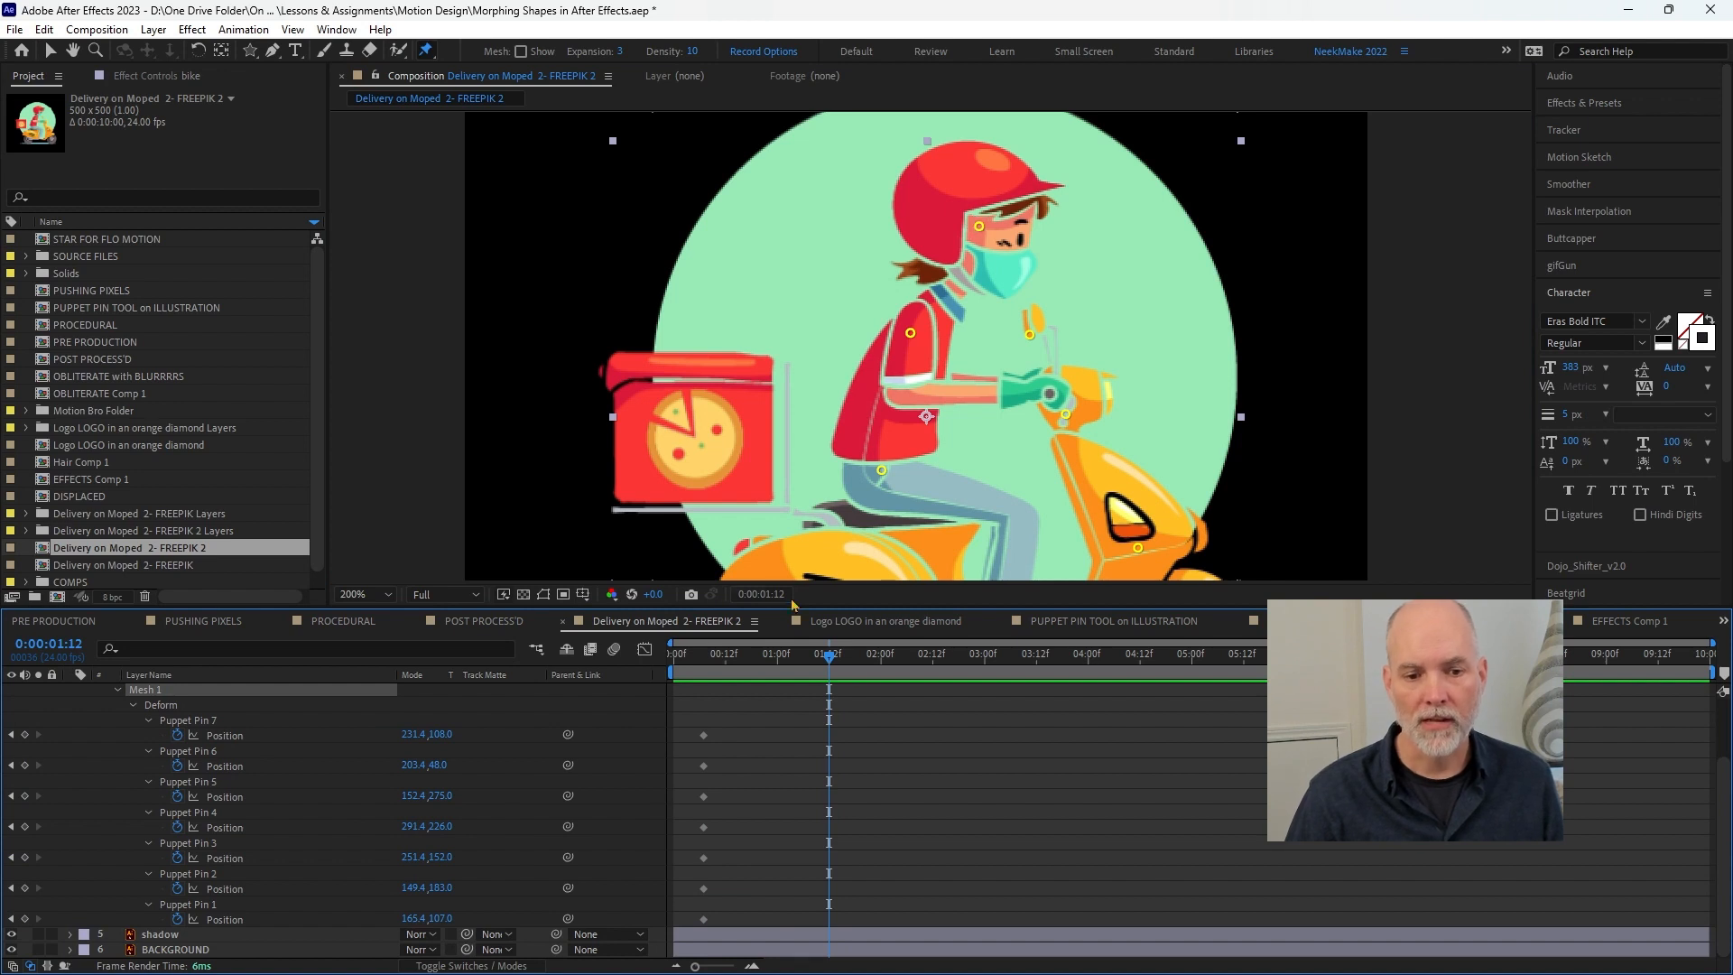
pyautogui.moveTo(978, 226); pyautogui.dragTo(943, 190)
pyautogui.moveTo(909, 332)
pyautogui.mouseDown()
pyautogui.moveTo(901, 318)
pyautogui.moveTo(926, 342)
pyautogui.mouseUp()
pyautogui.moveTo(882, 472); pyautogui.dragTo(891, 465)
pyautogui.moveTo(1063, 413); pyautogui.dragTo(1069, 407)
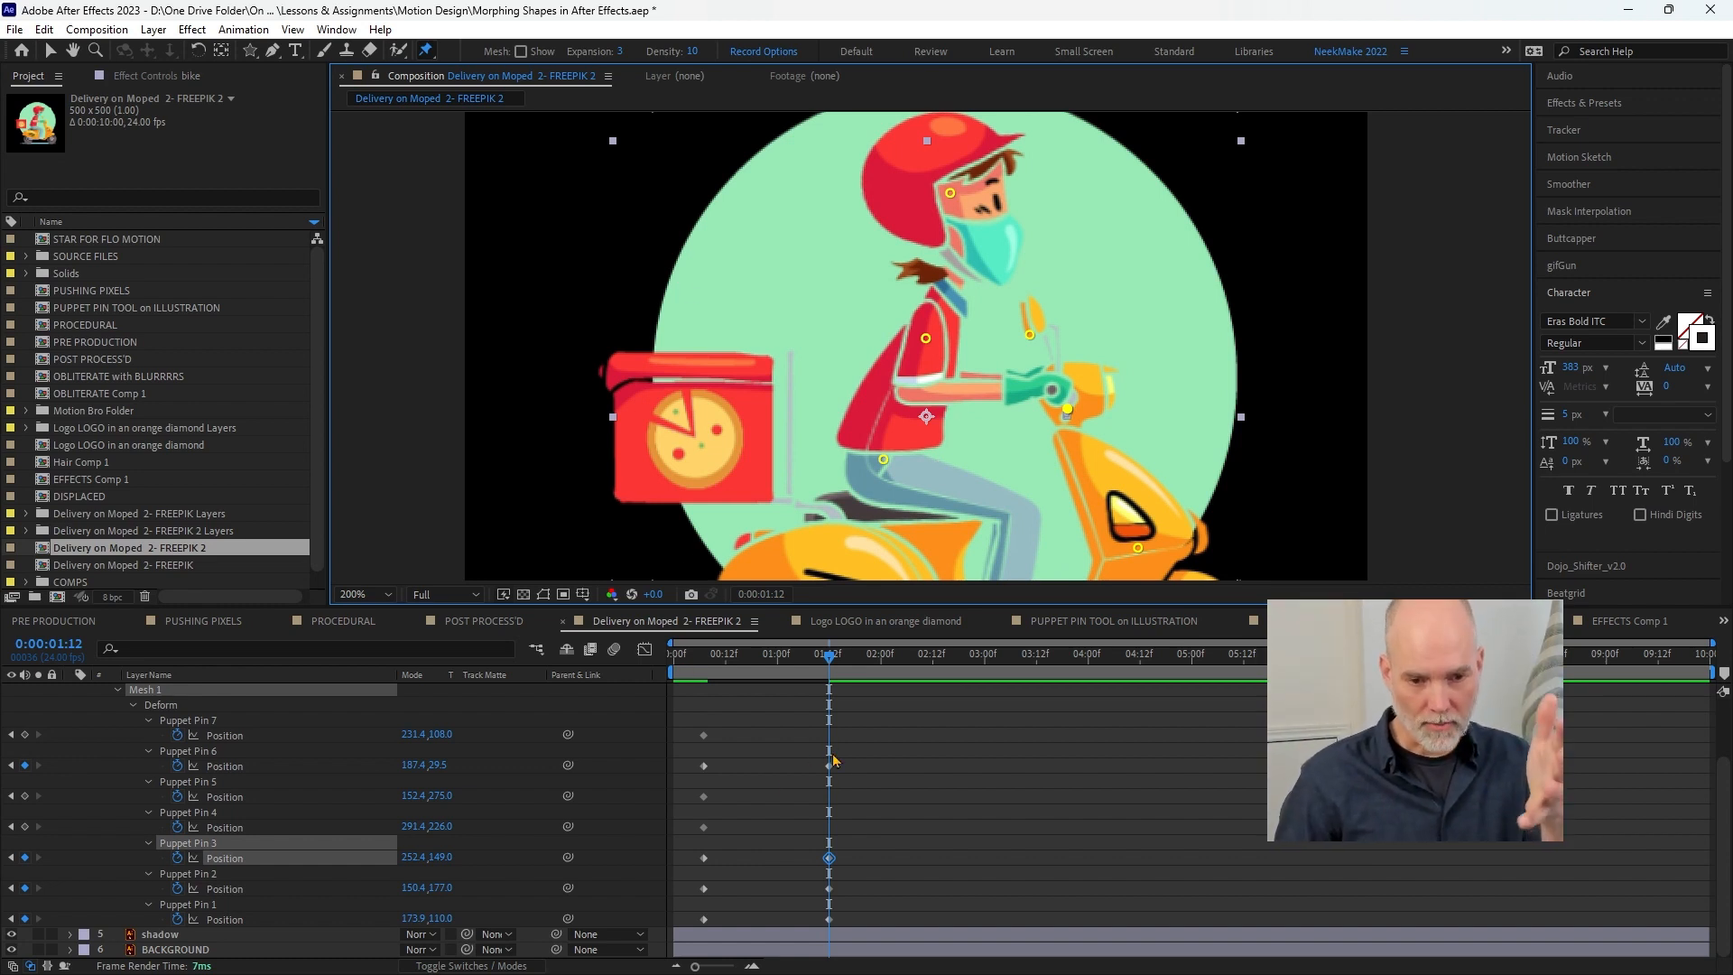
pyautogui.press('space')
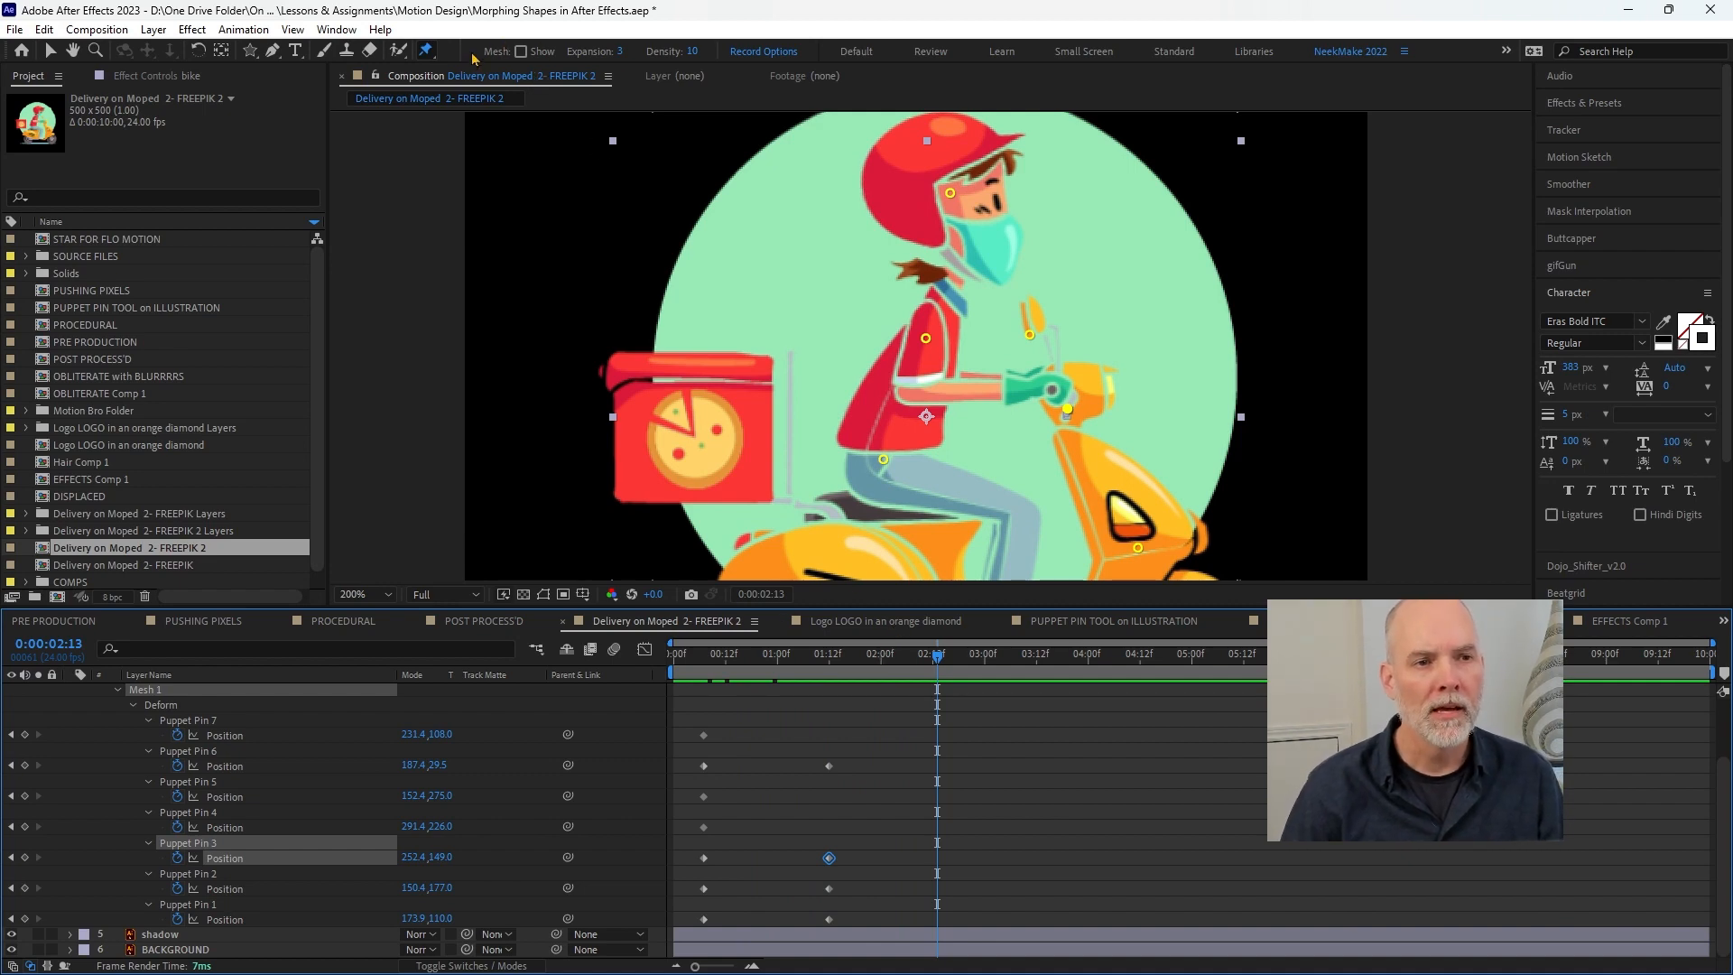
# - Look through the available Puppet Pin tool variants and collapse the bike layer's properties
pyautogui.click(424, 54)
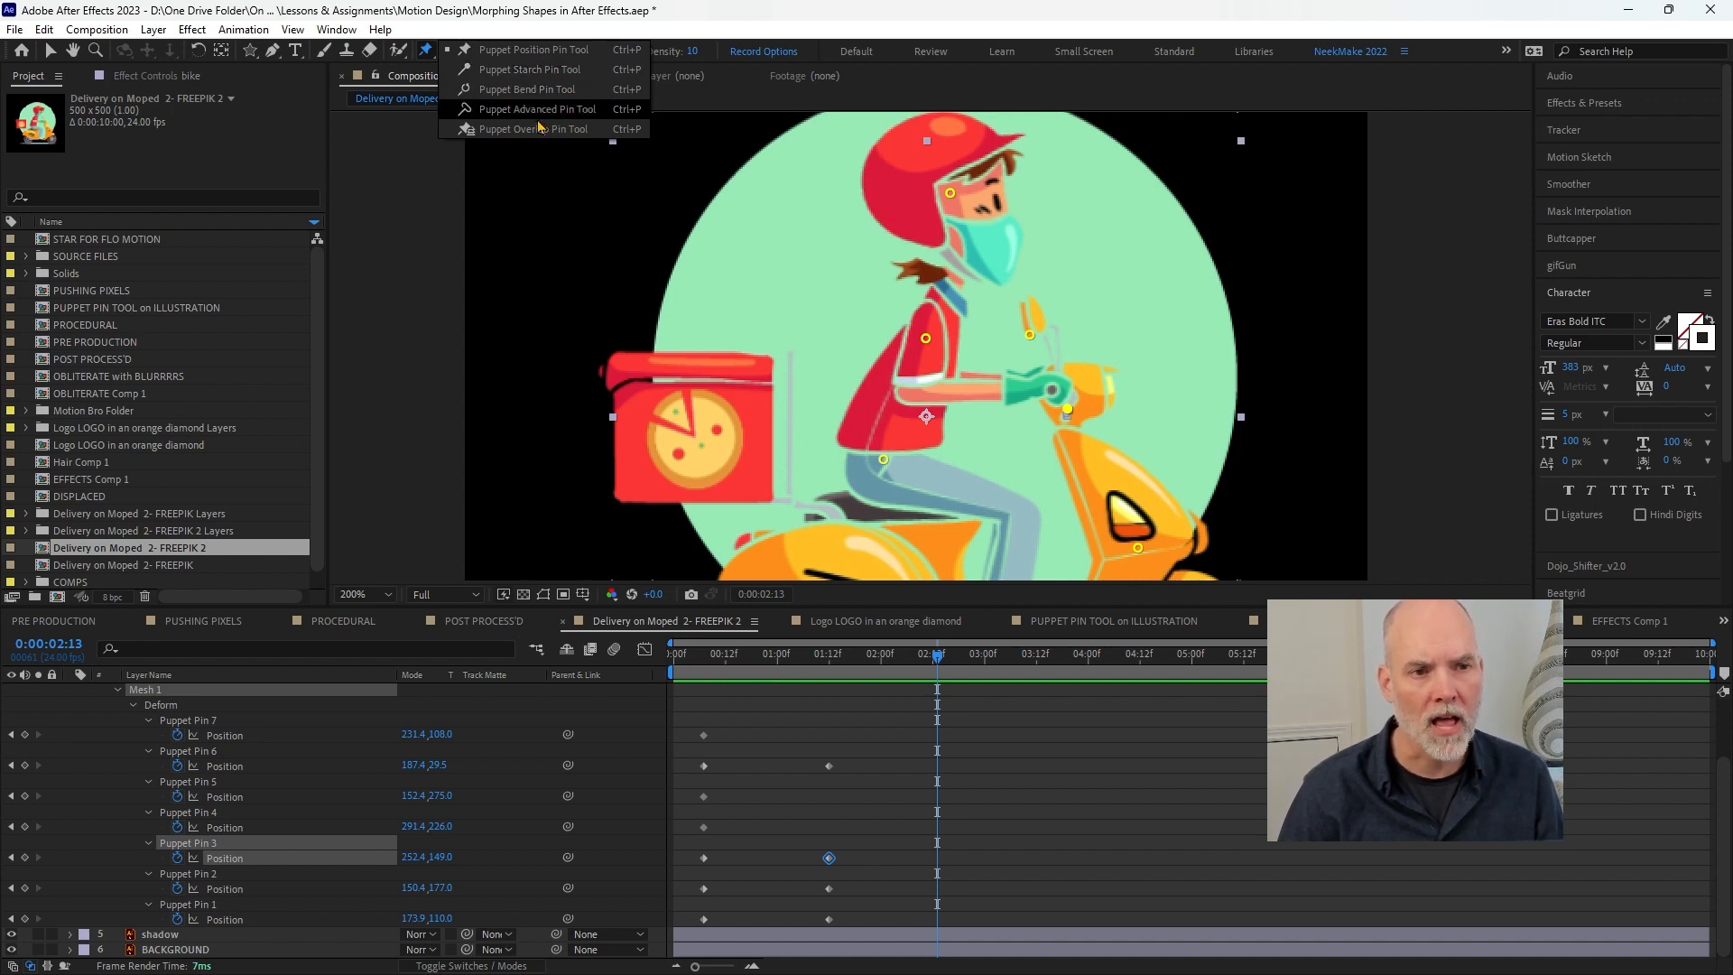
pyautogui.click(444, 49)
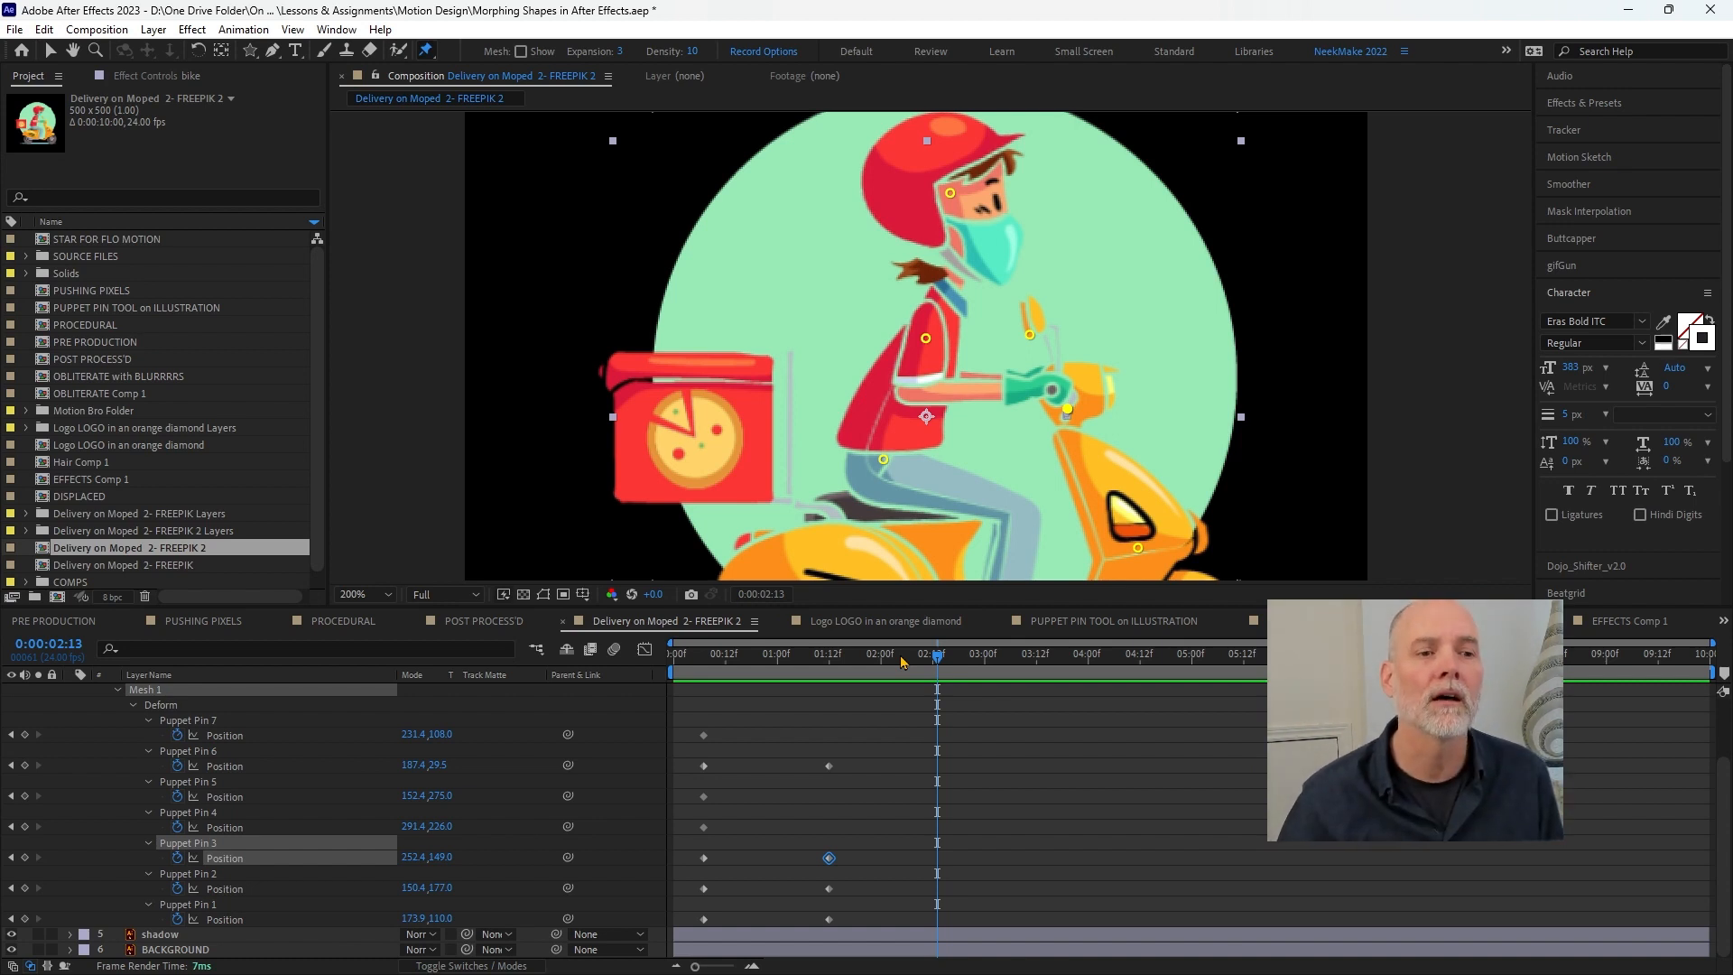
pyautogui.scroll(3, 63, 742)
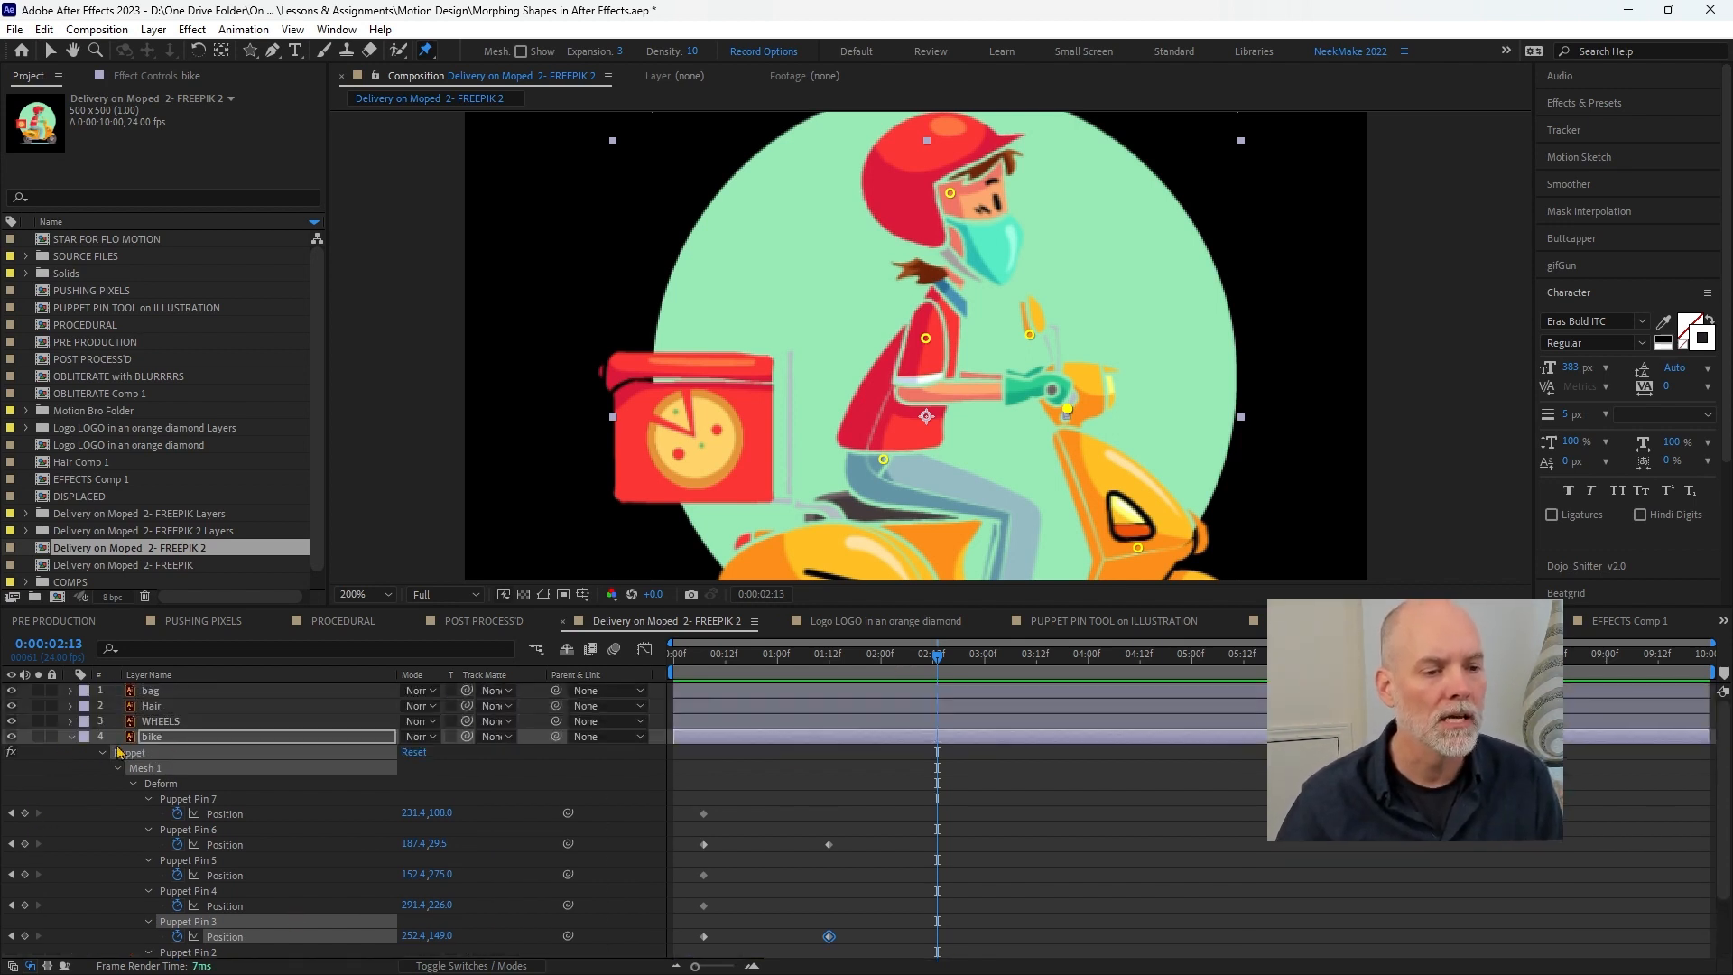
pyautogui.click(70, 737)
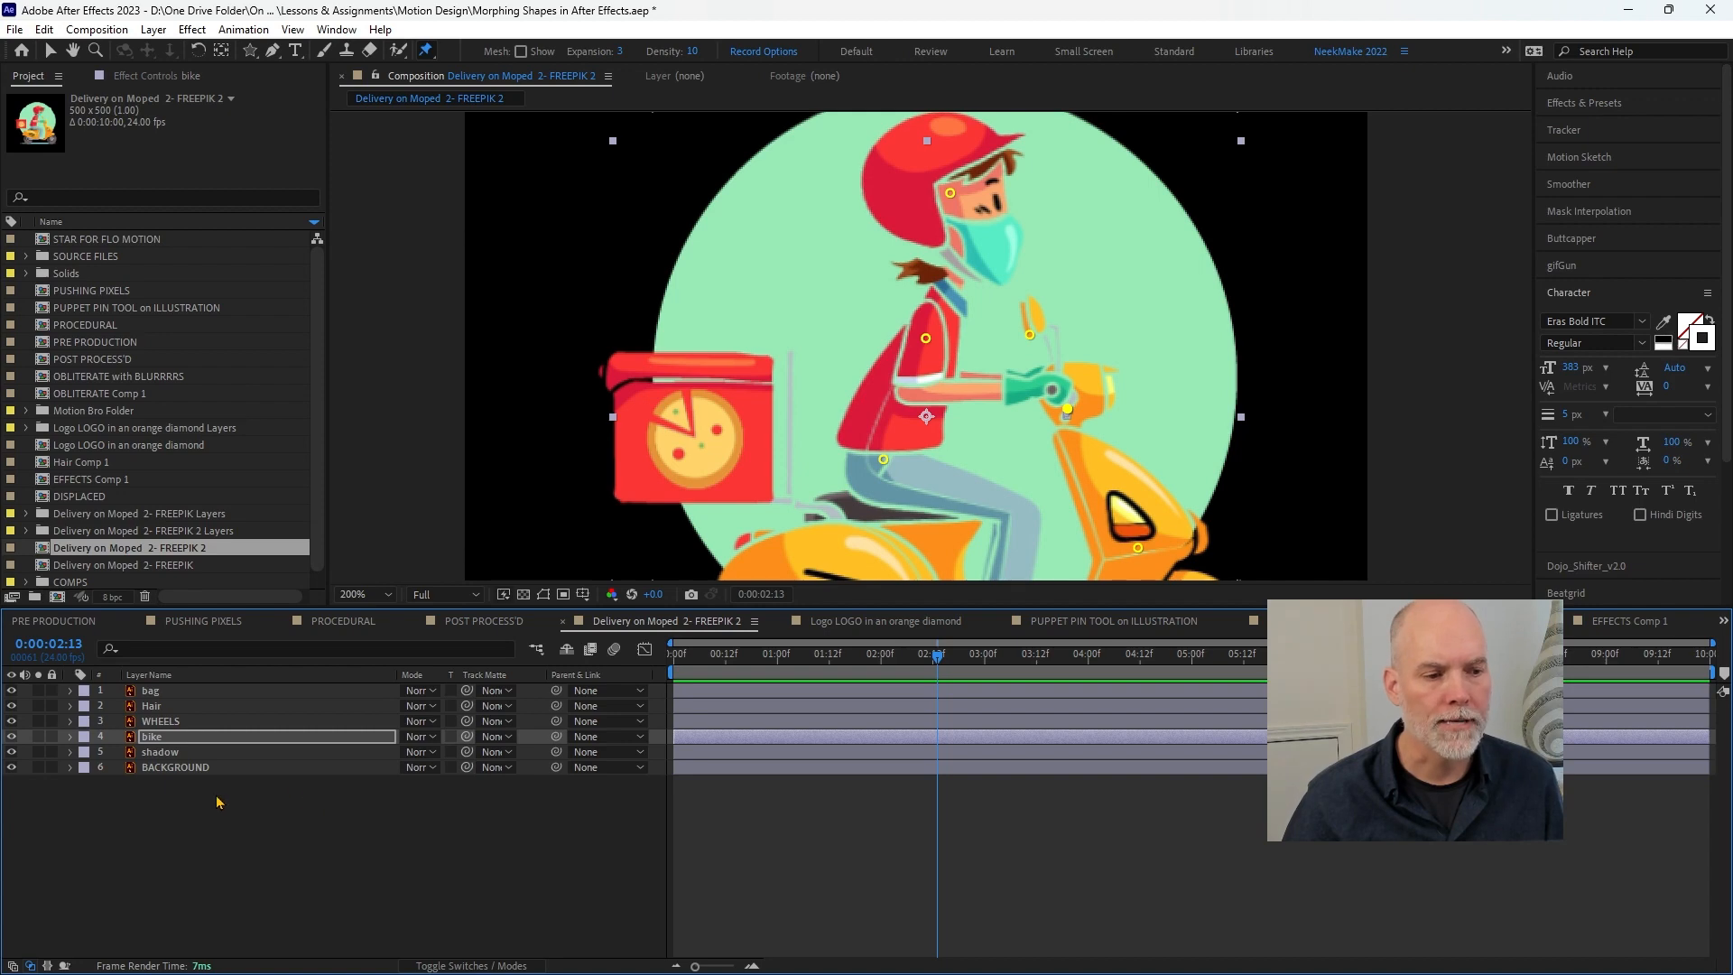
# - Switch to the POST PROCESS'D composition, mark CC Bend It in the Morphing Shapes outline, and return to After Effects
pyautogui.click(487, 621)
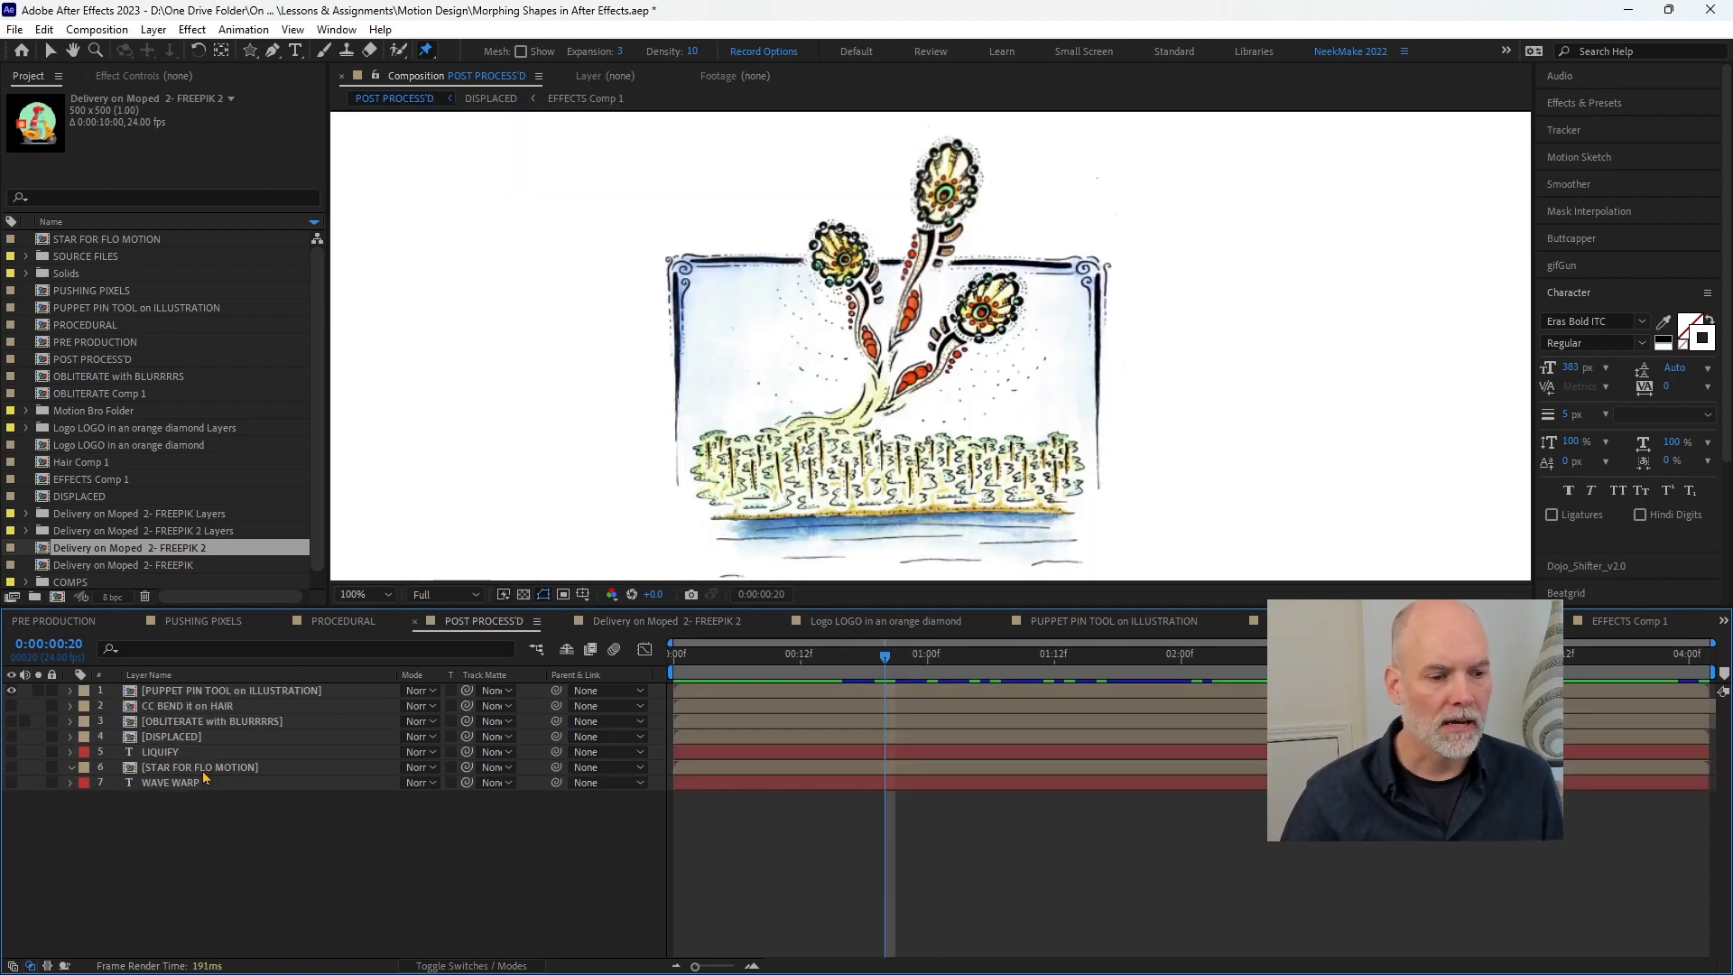
pyautogui.hotkey('alt', 'Tab')
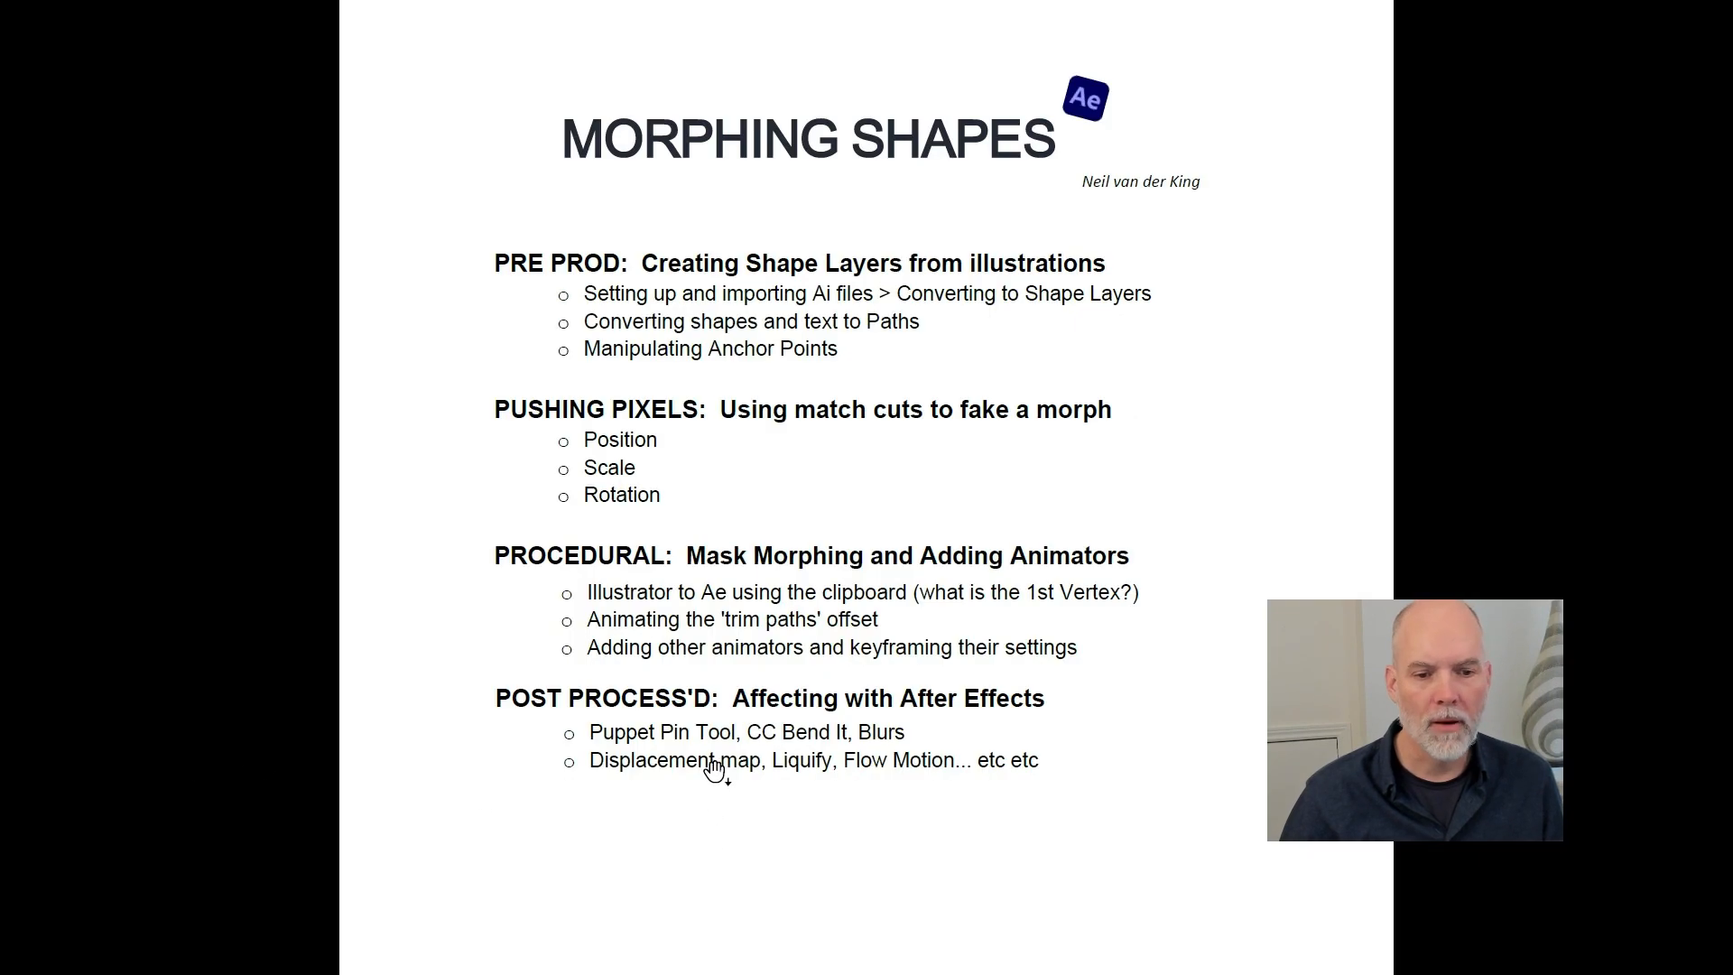
pyautogui.moveTo(732, 712); pyautogui.dragTo(867, 752)
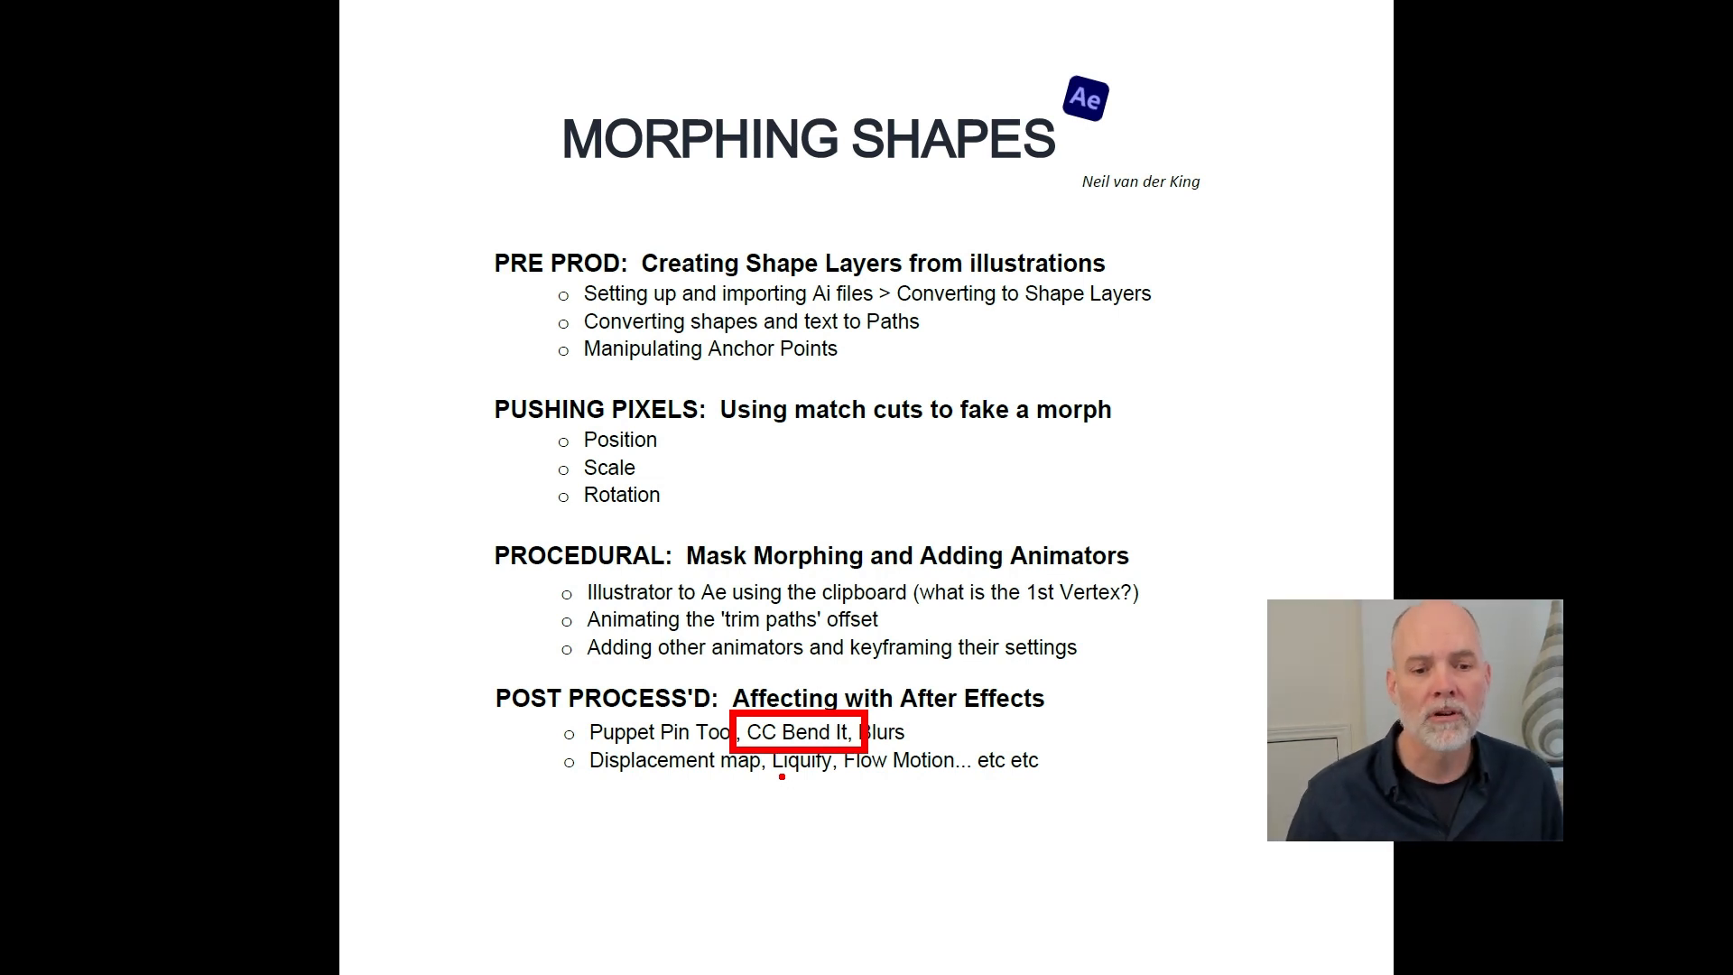
pyautogui.press('Escape')
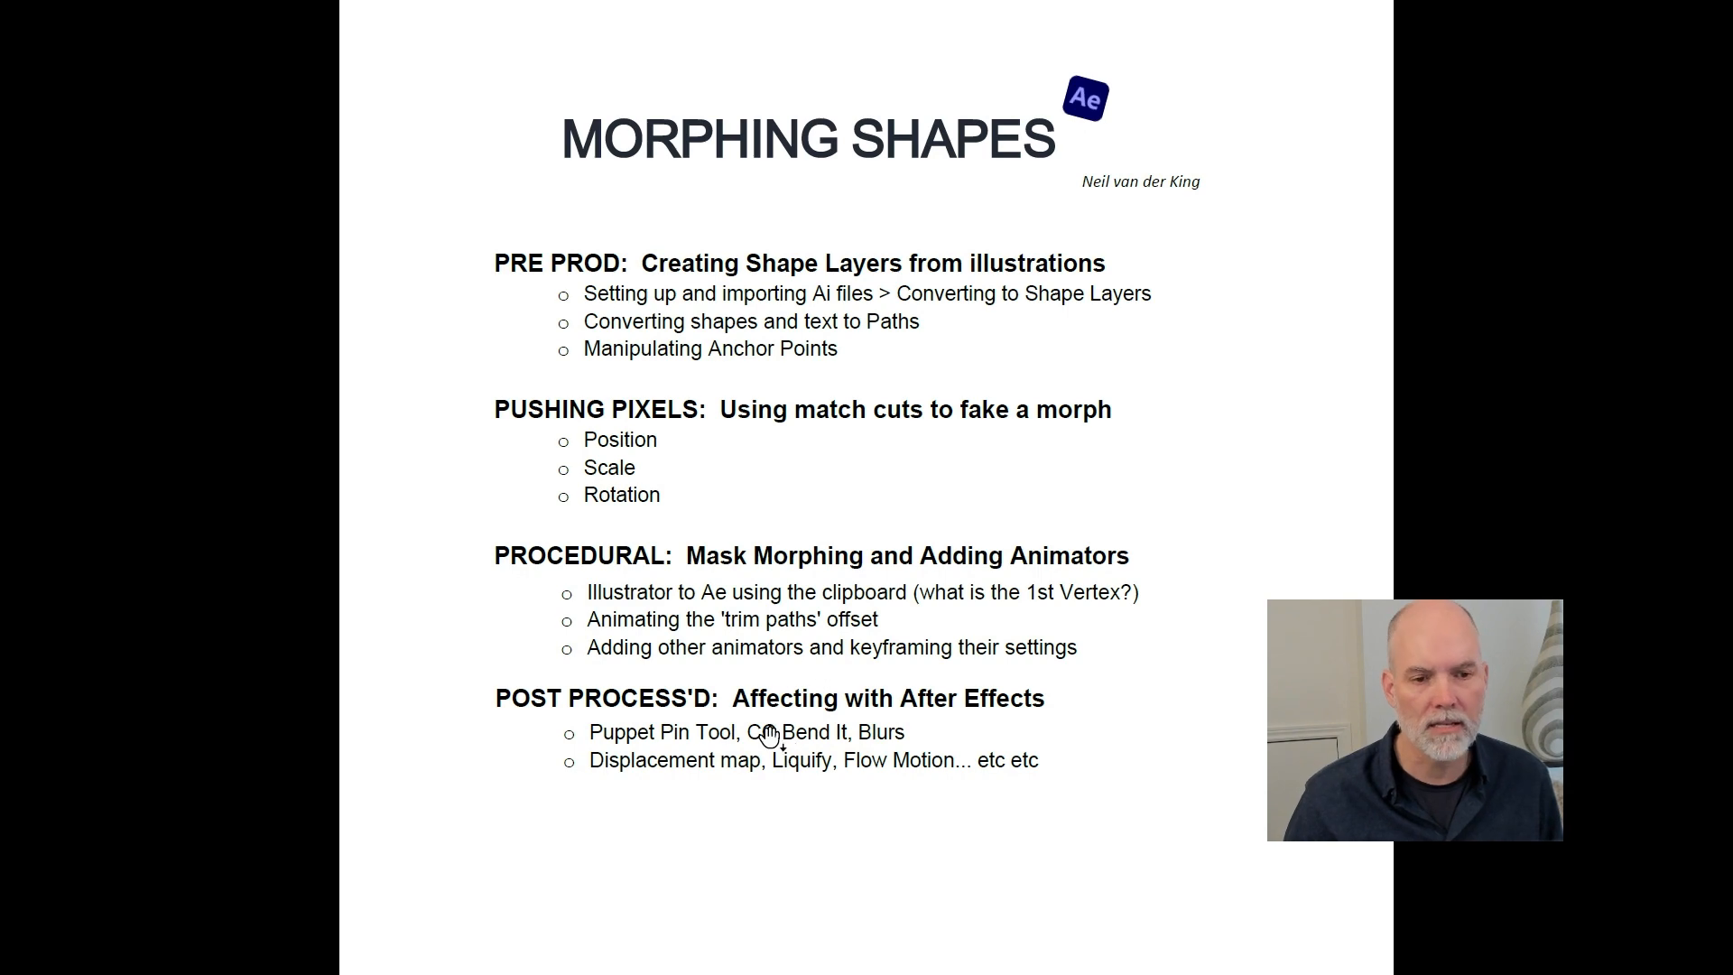
pyautogui.hotkey('alt', 'Tab')
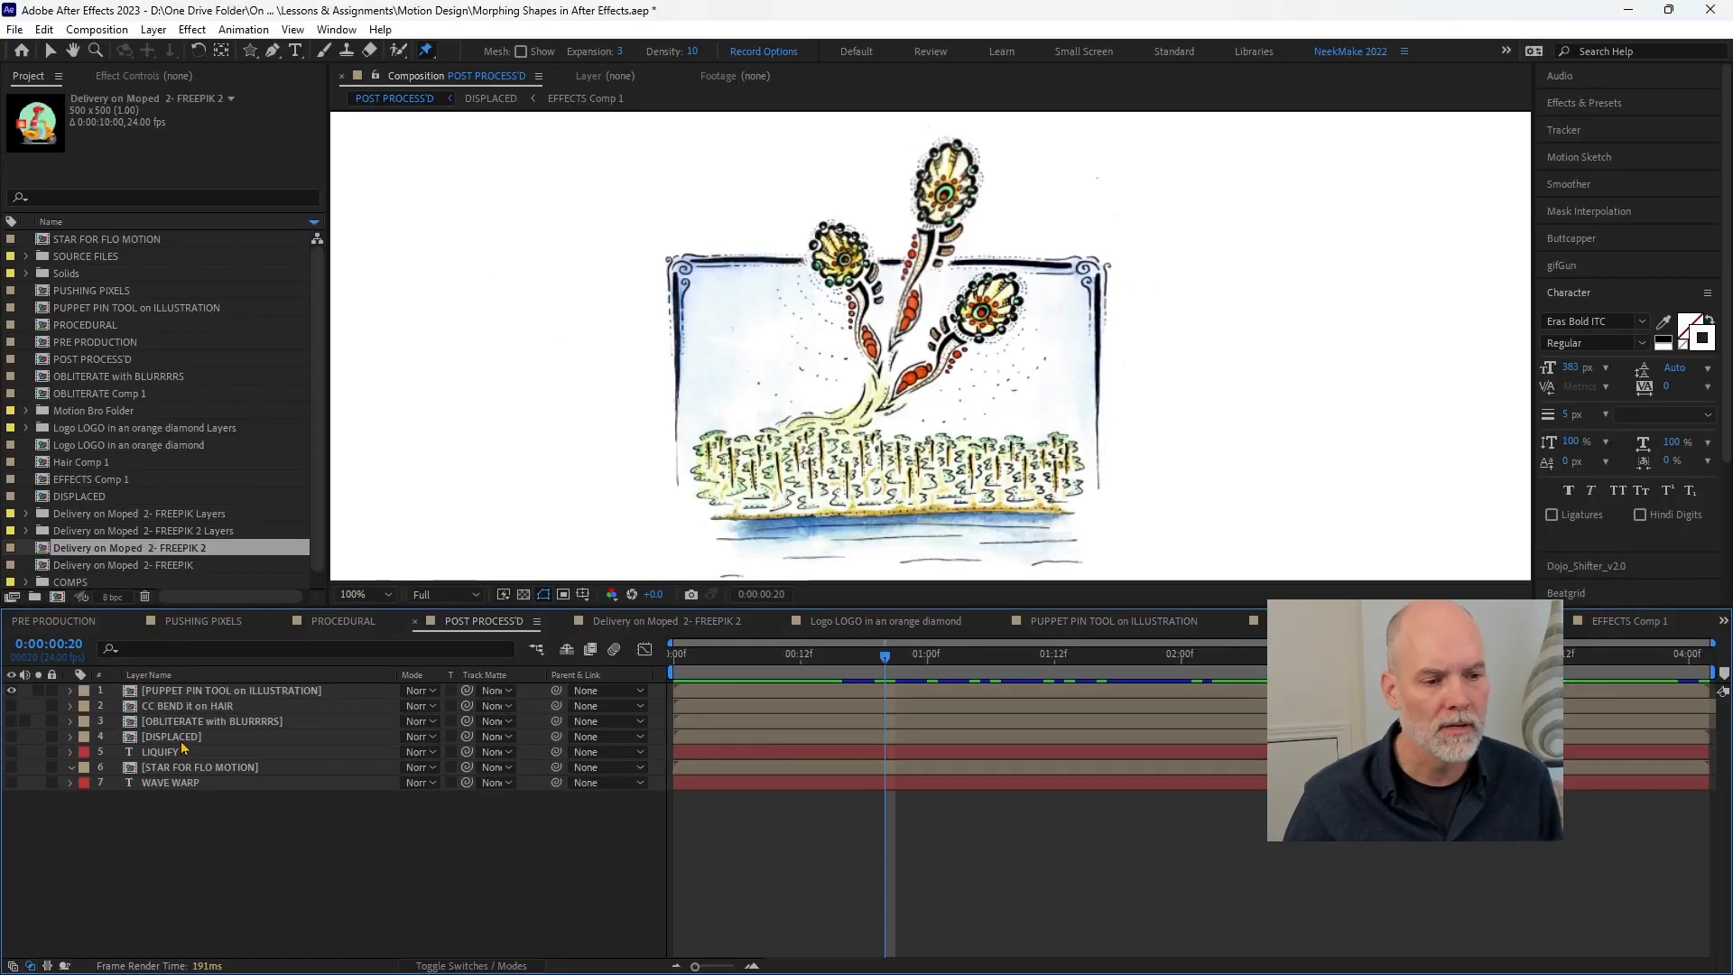
# - Hide the PUPPET PIN TOOL on ILLUSTRATION layer and preview the CC BEND it on HAIR layer
pyautogui.click(134, 693)
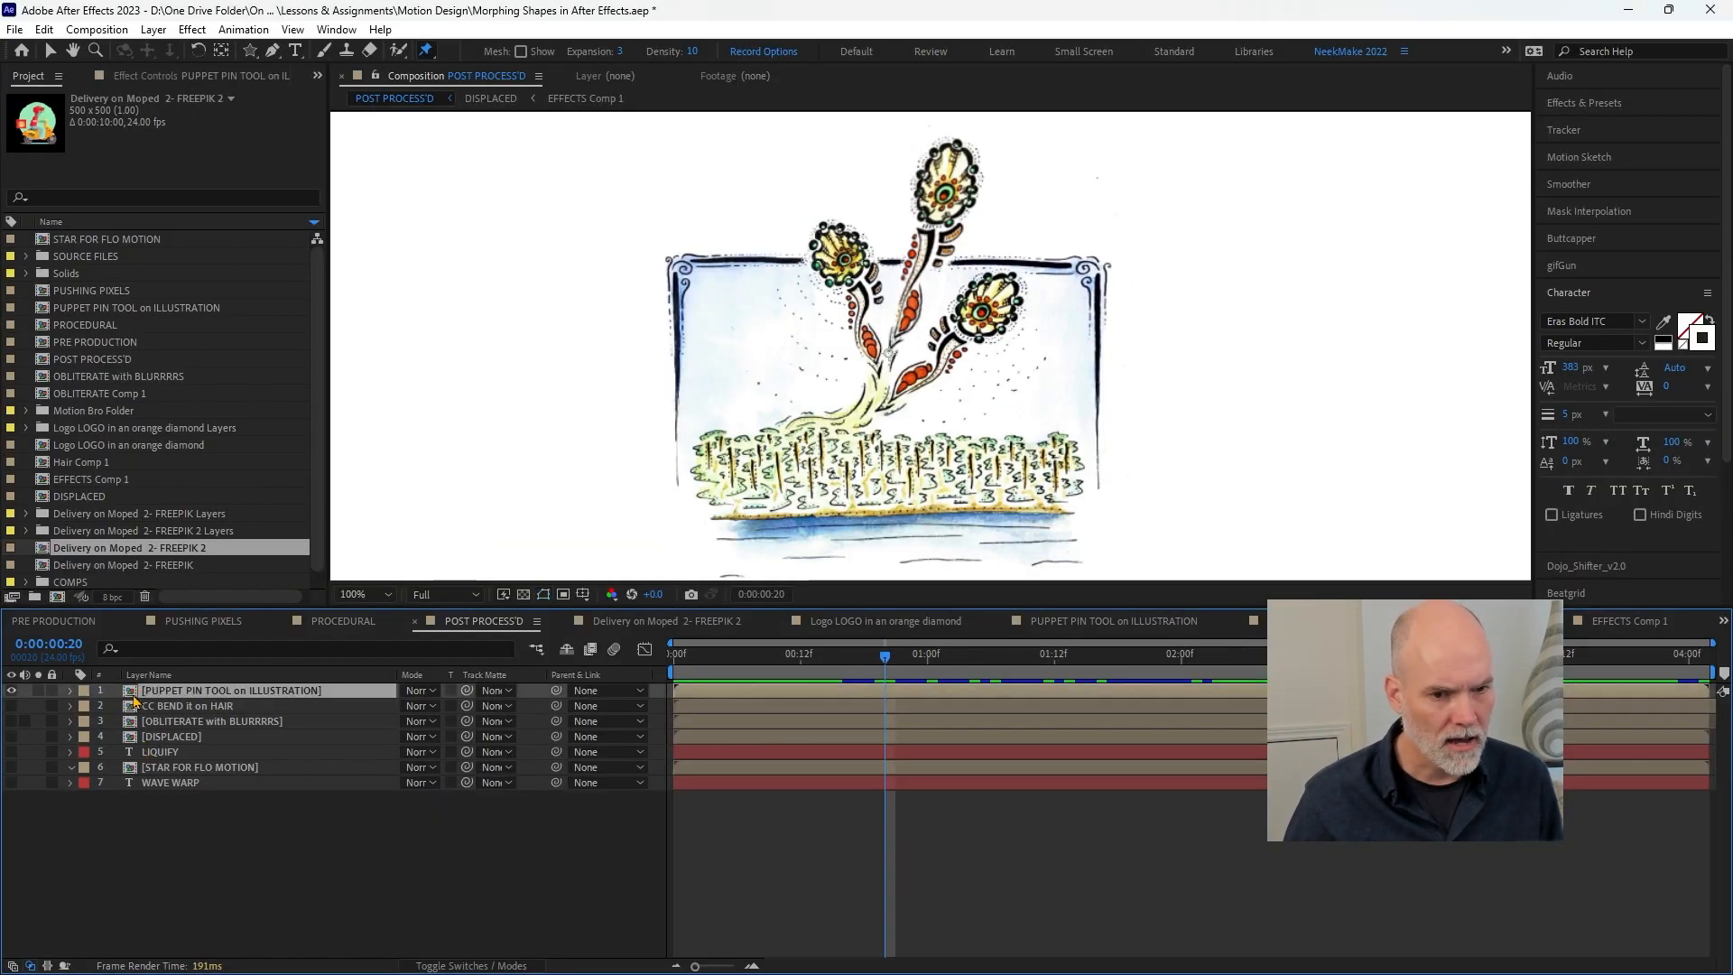
pyautogui.click(11, 691)
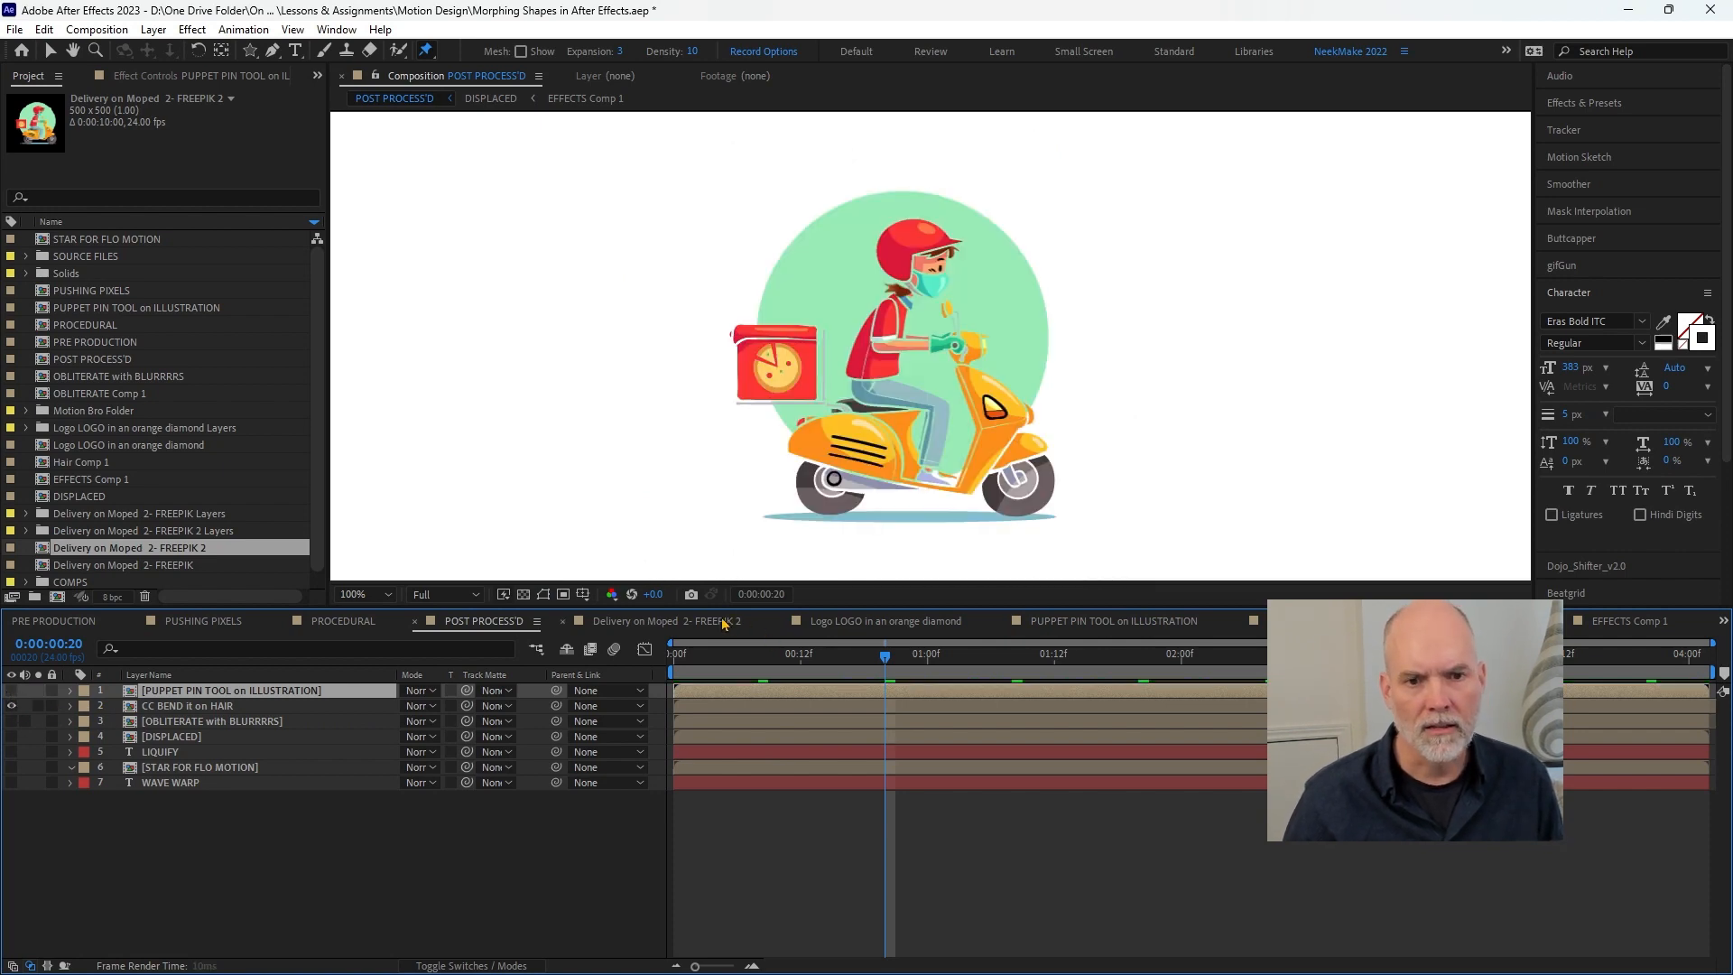
pyautogui.press('space')
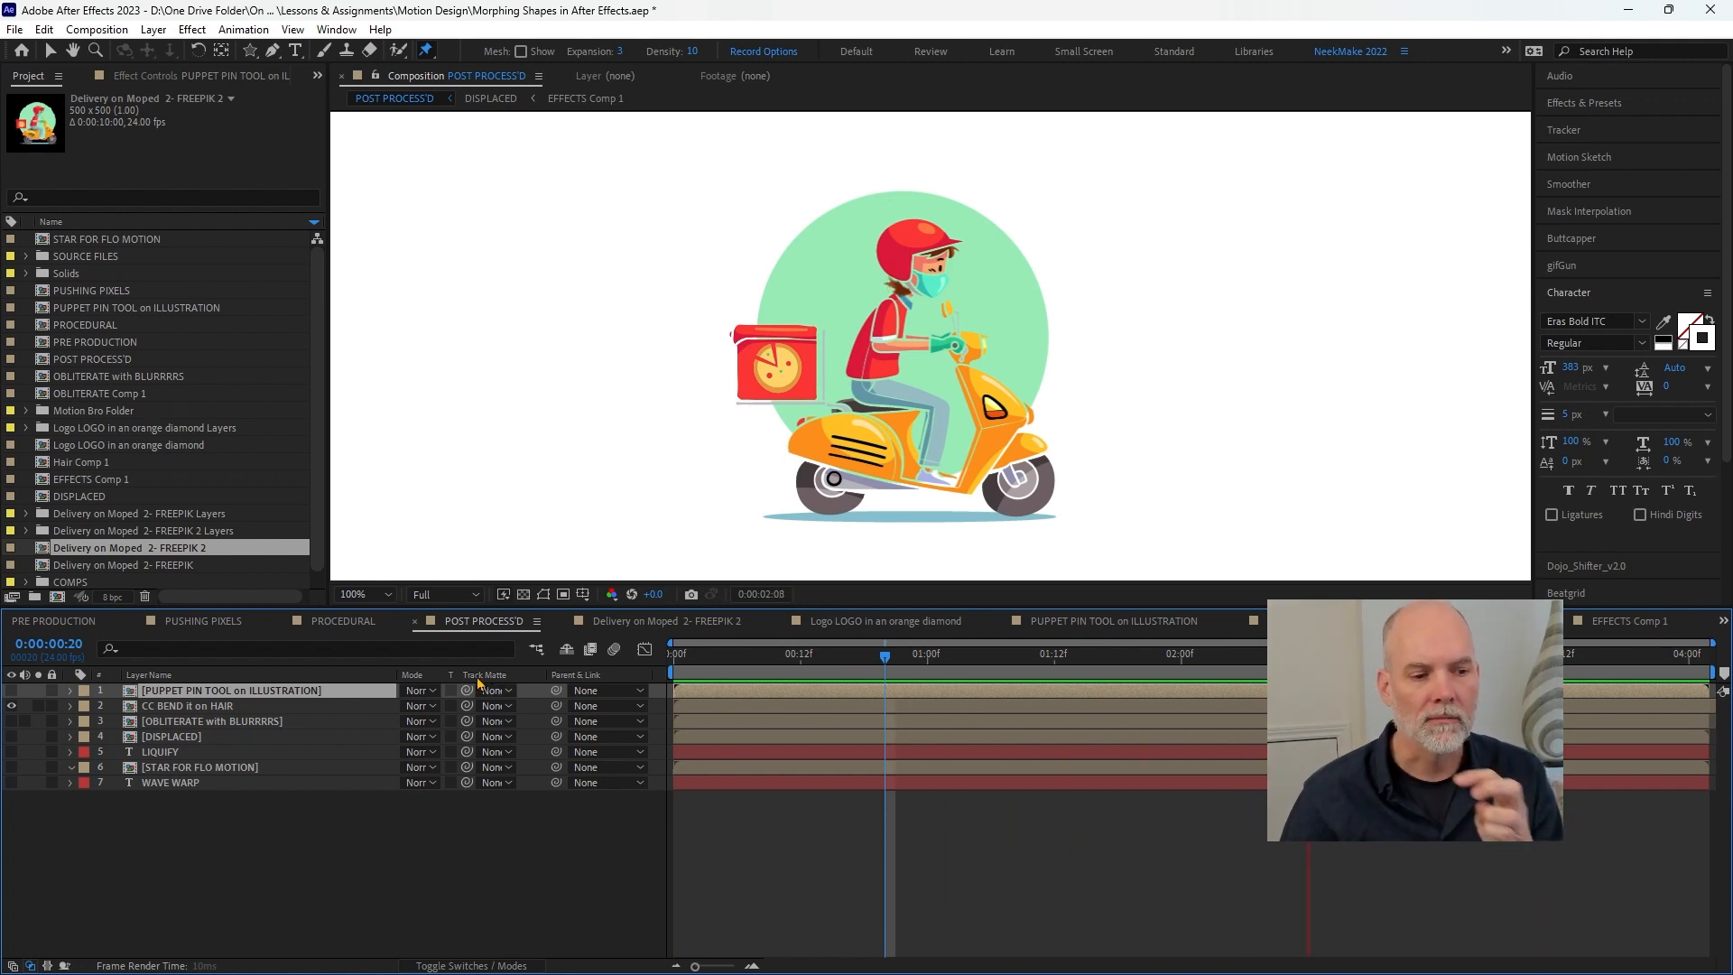
# - At 0:00:00:06, hide the CC BEND it on HAIR layer and draw a straight horizontal 51 px stroke with the Pen tool
pyautogui.click(735, 665)
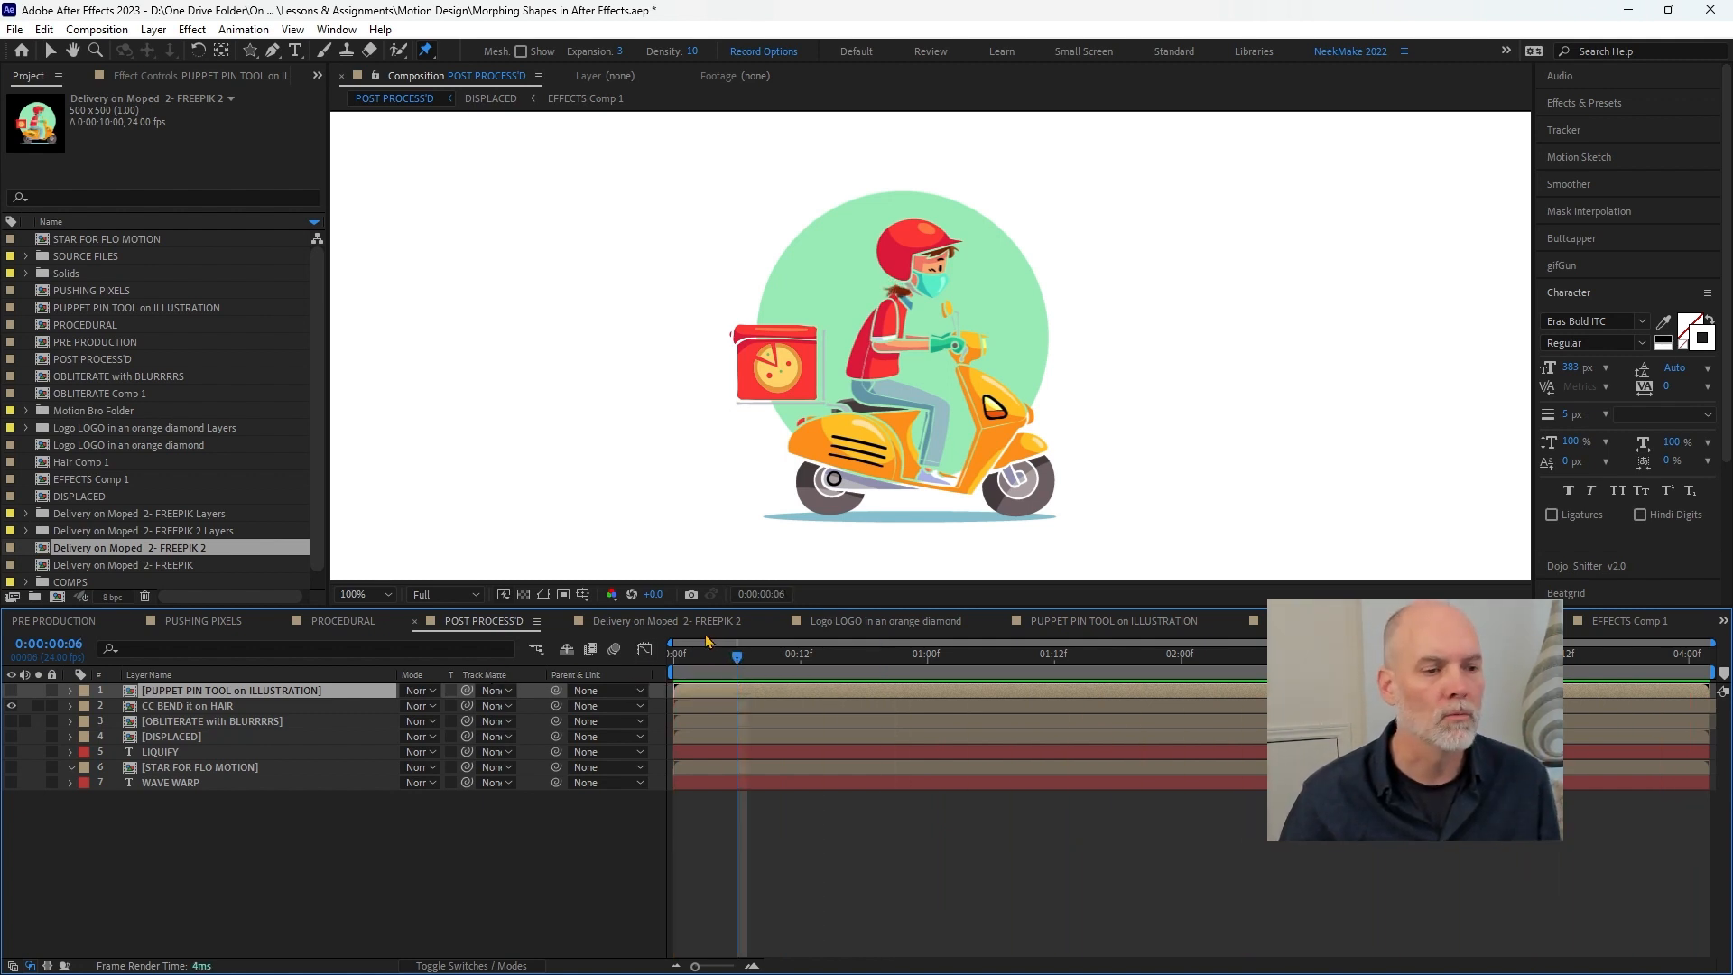
pyautogui.click(275, 860)
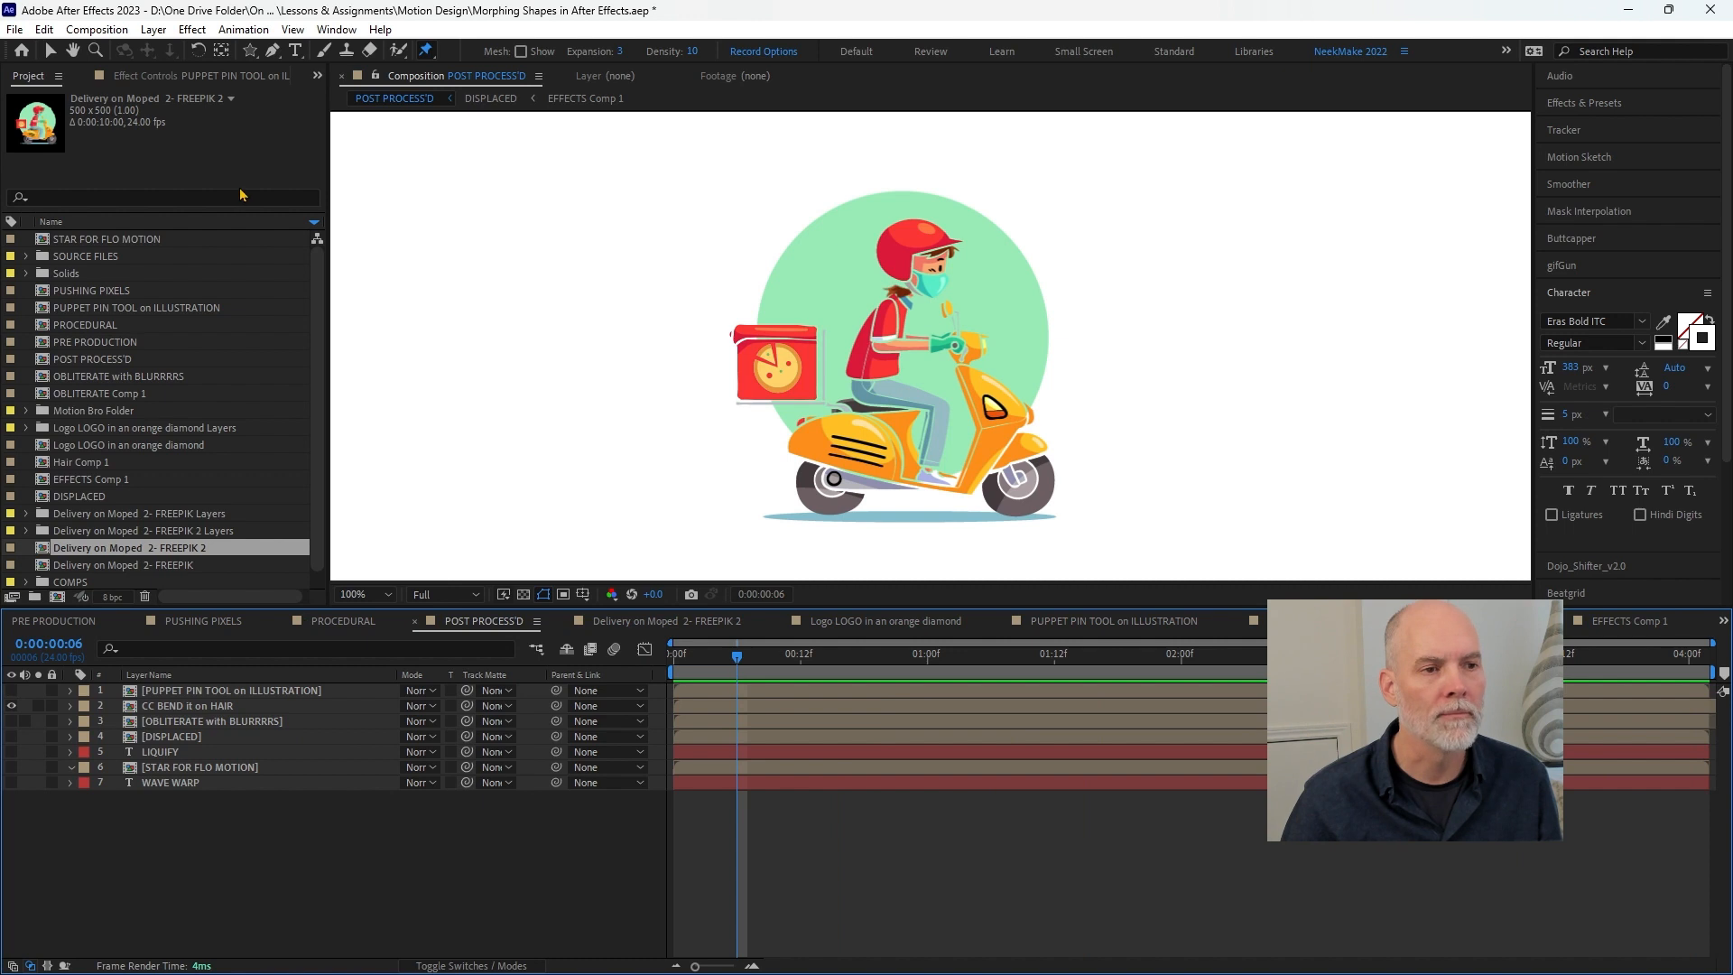
pyautogui.click(12, 706)
pyautogui.click(273, 52)
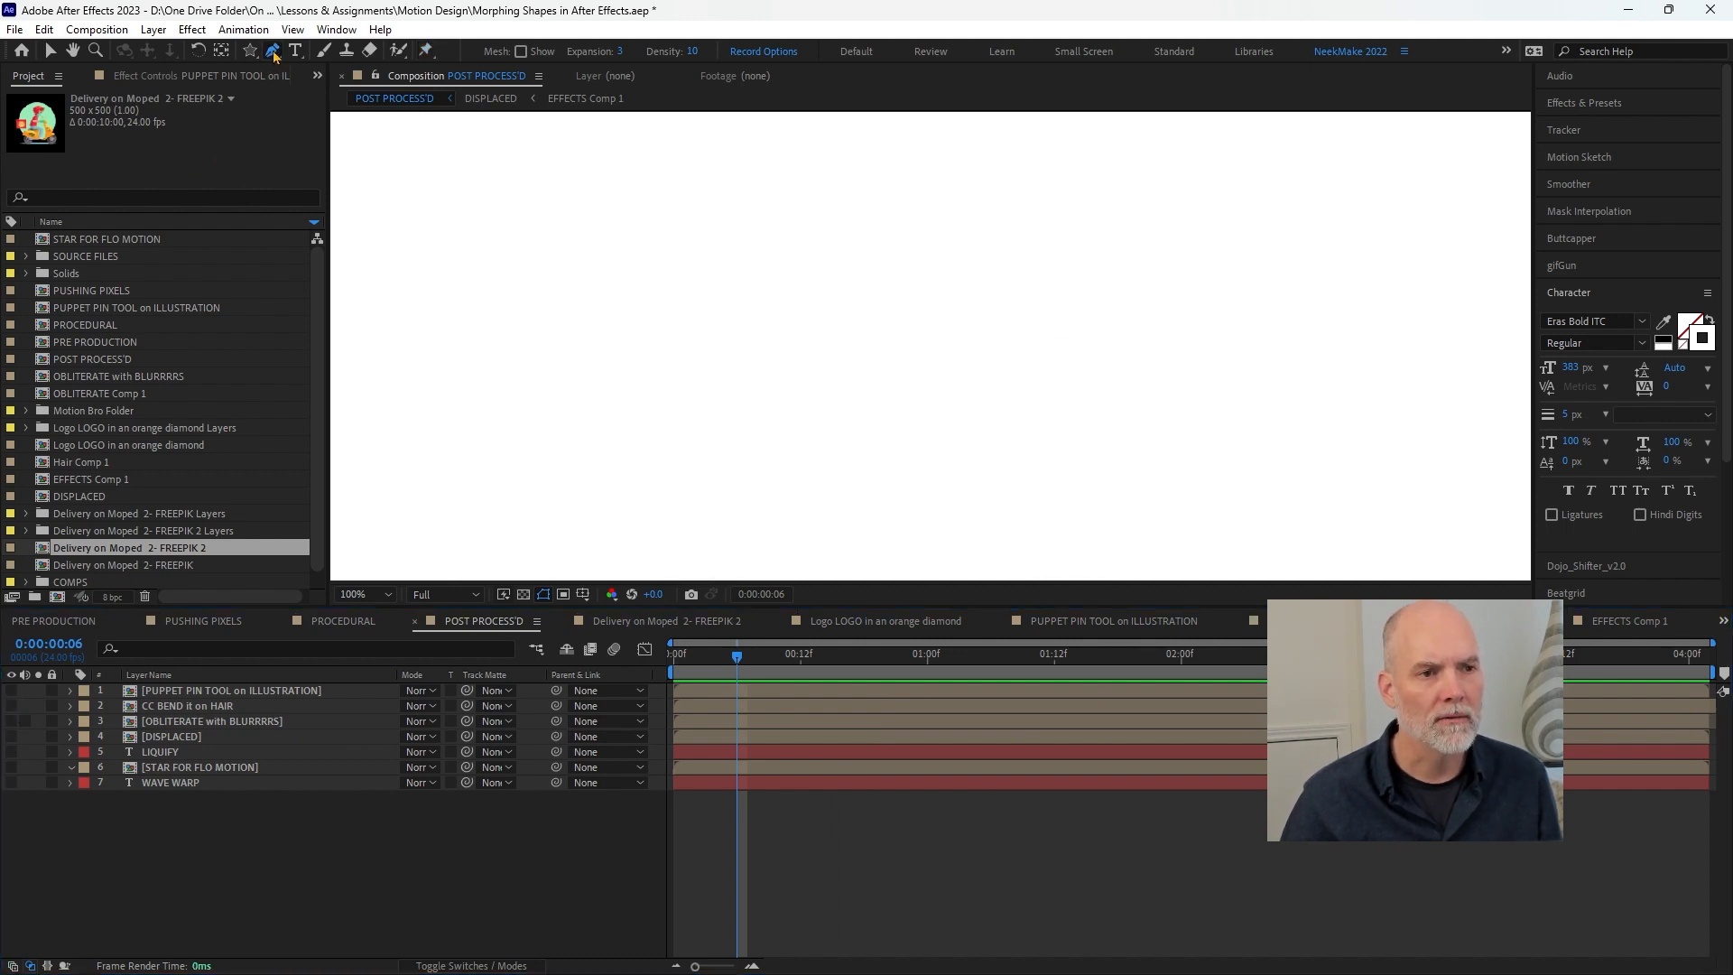
pyautogui.moveTo(514, 336); pyautogui.dragTo(637, 335)
pyautogui.moveTo(1283, 339); pyautogui.dragTo(1355, 338)
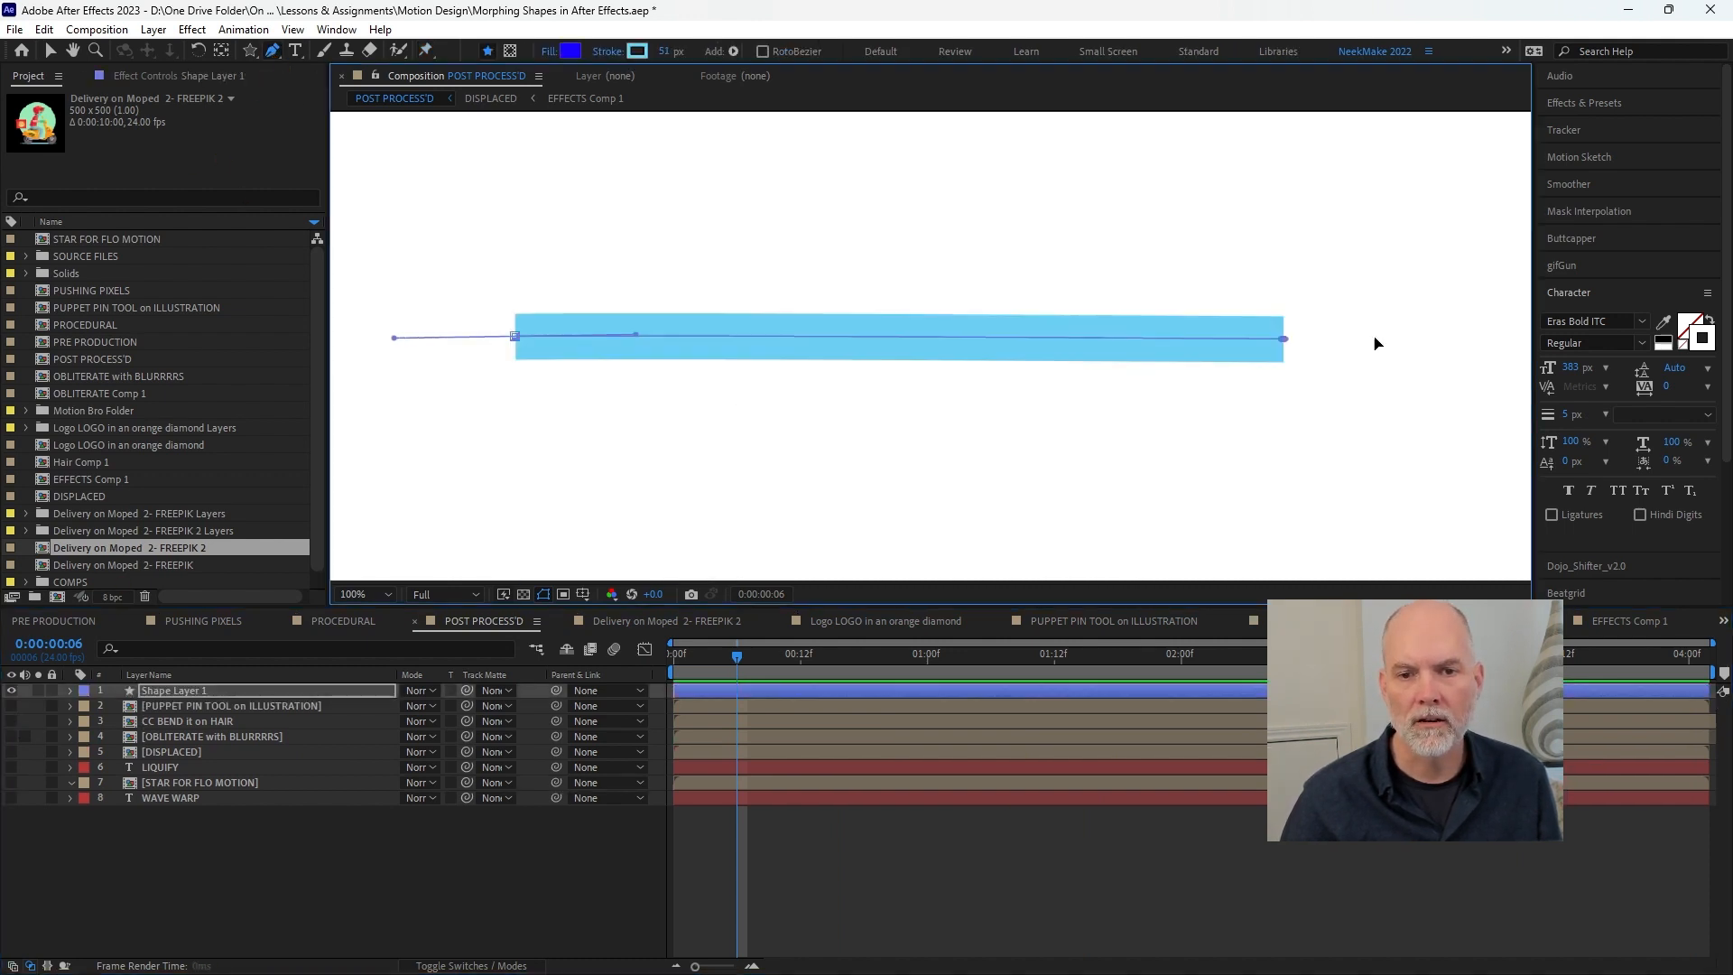
# - Apply the CC Bend It distortion effect to the new line's shape layer
pyautogui.click(176, 692)
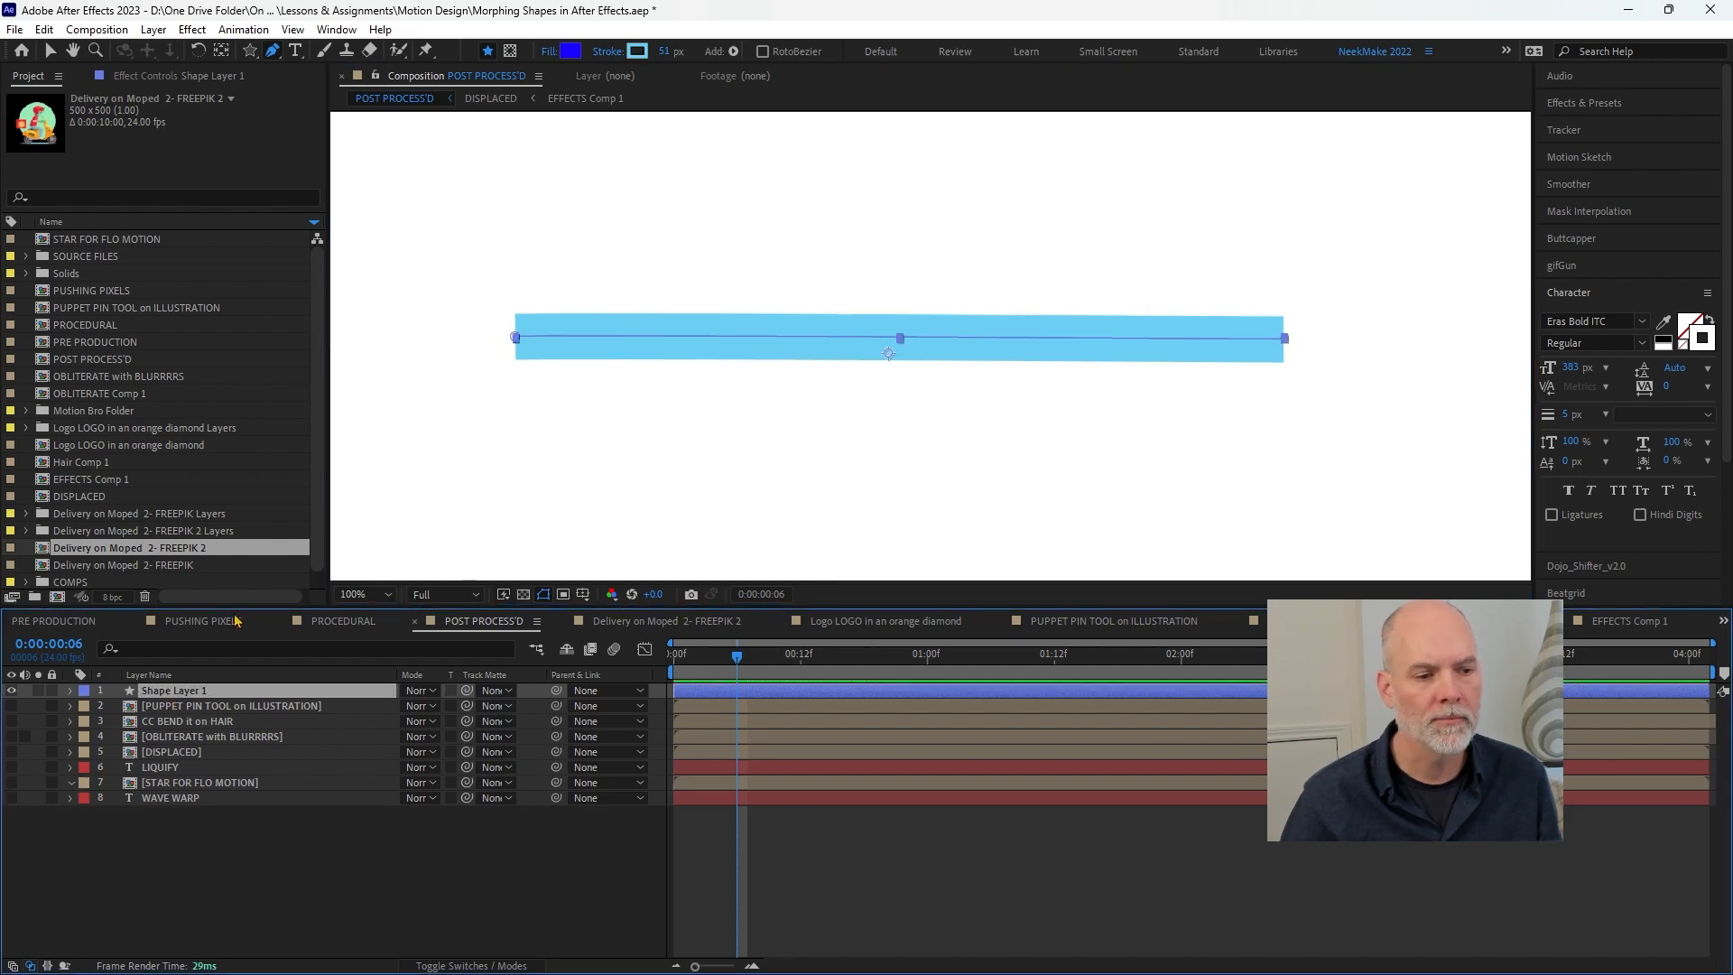
pyautogui.click(193, 30)
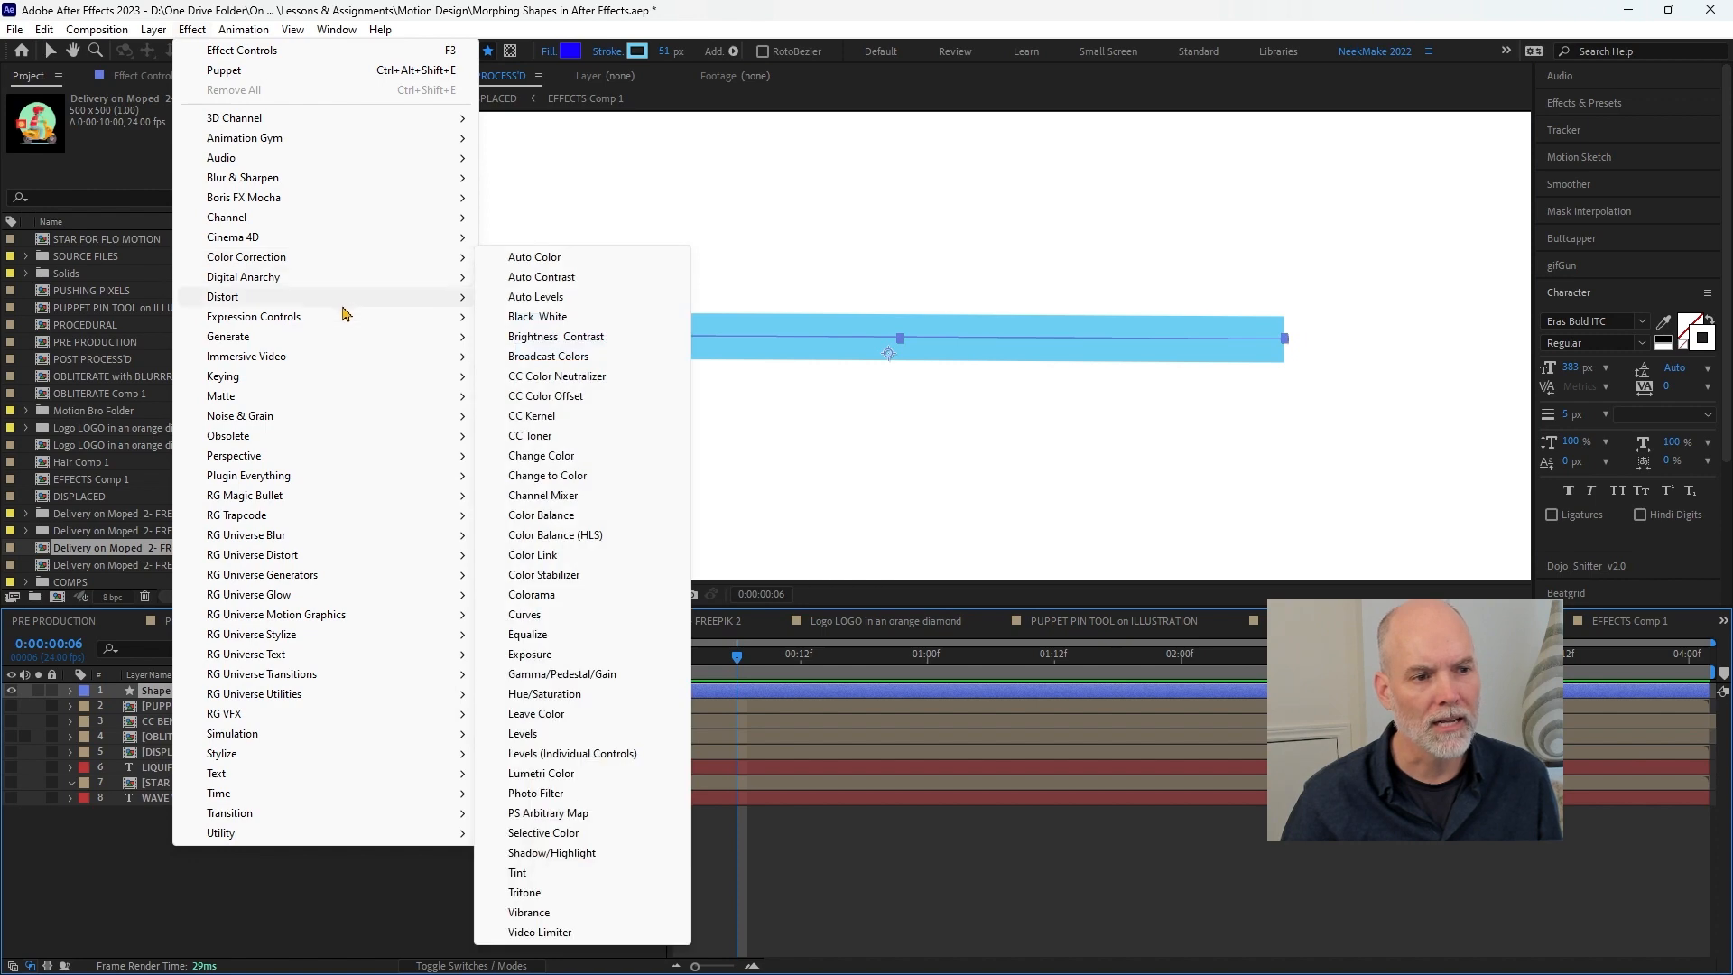
pyautogui.moveTo(356, 299)
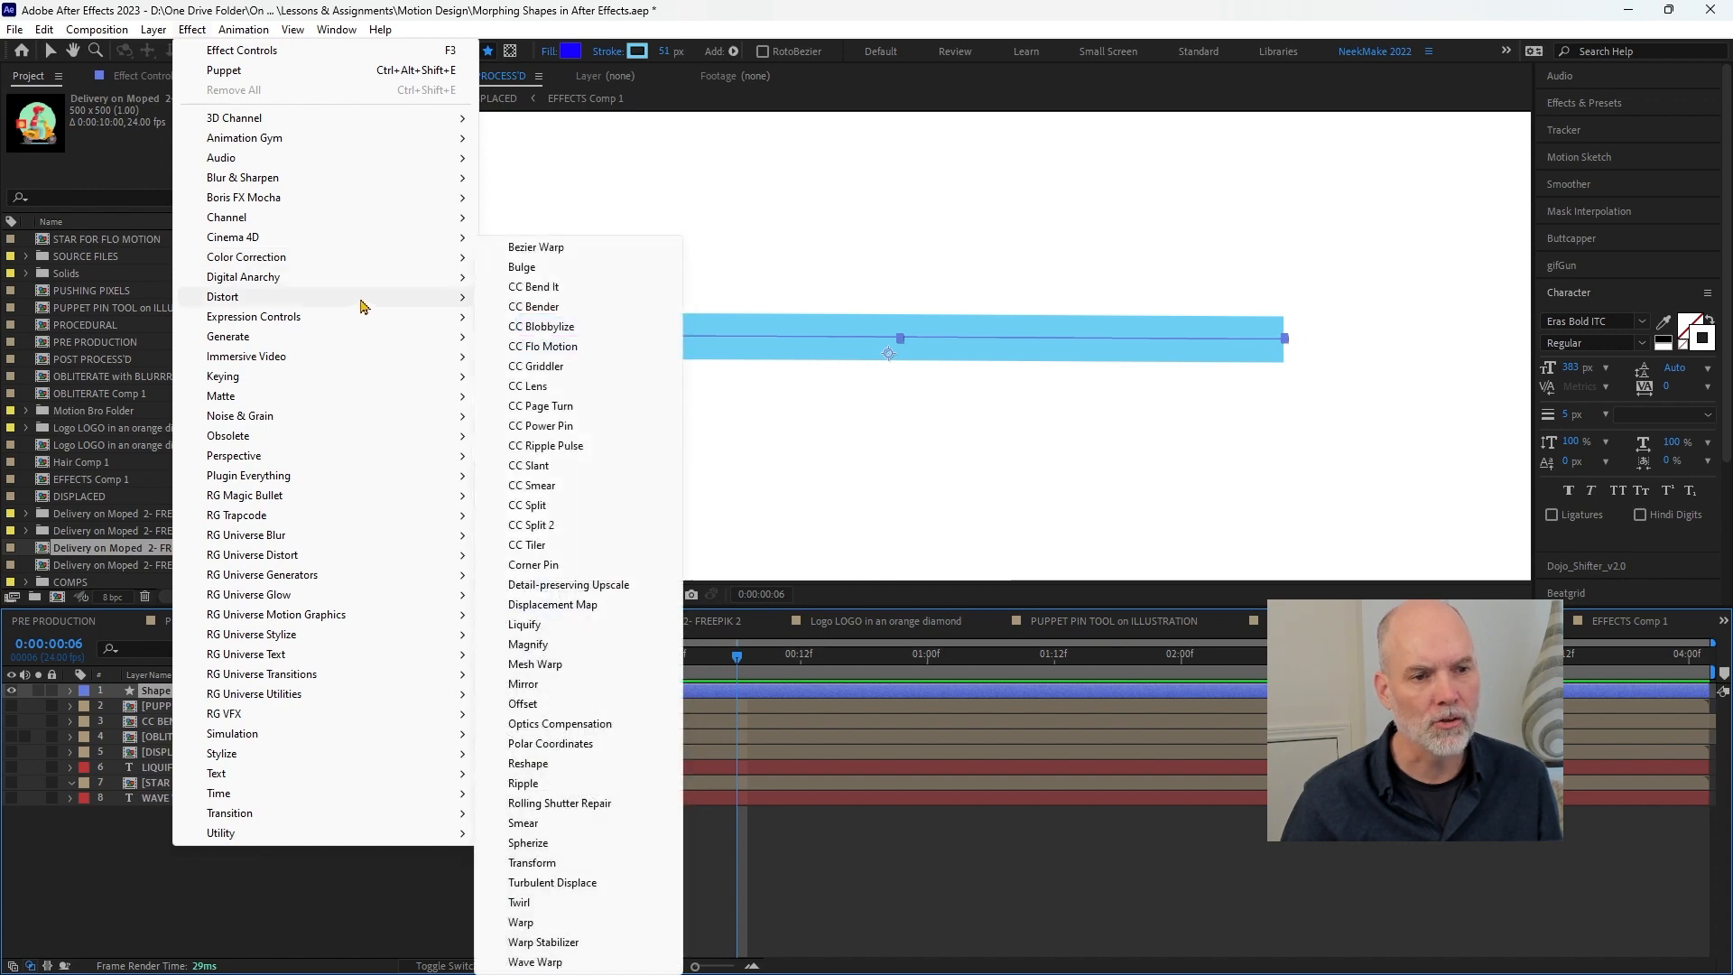
pyautogui.click(578, 287)
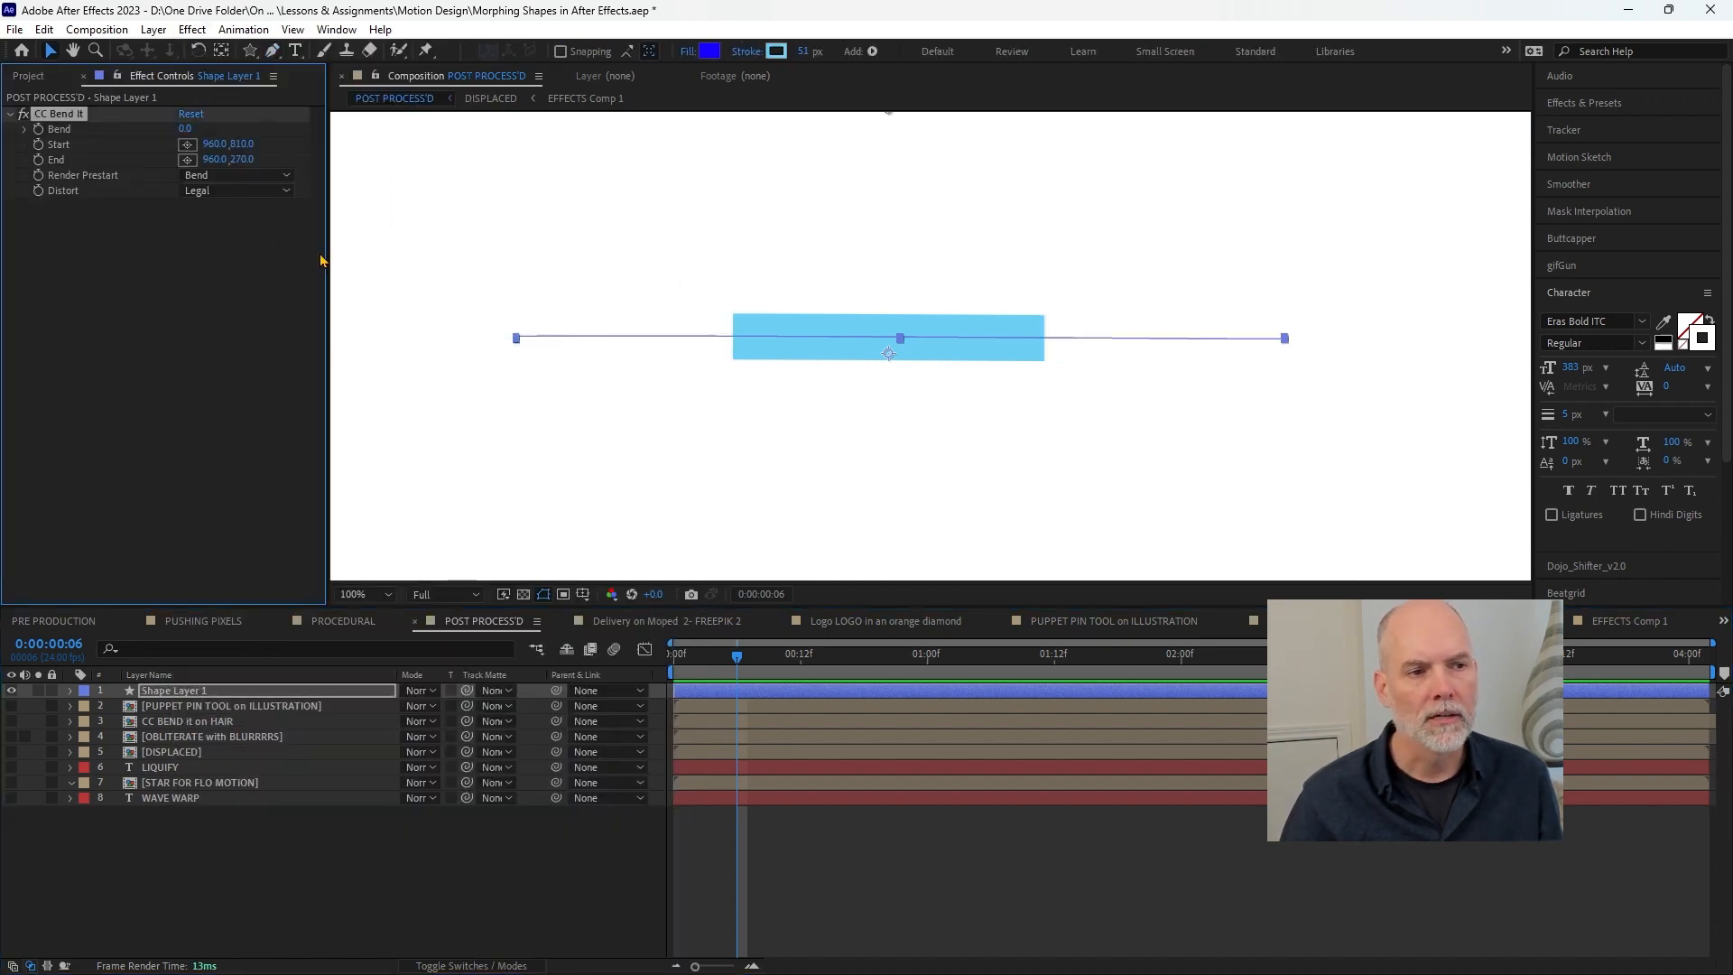
# - Place the CC Bend It Start point at 476, 524 and End point at 1462, 526, just beyond the line's ends
pyautogui.scroll(-2, 933, 316)
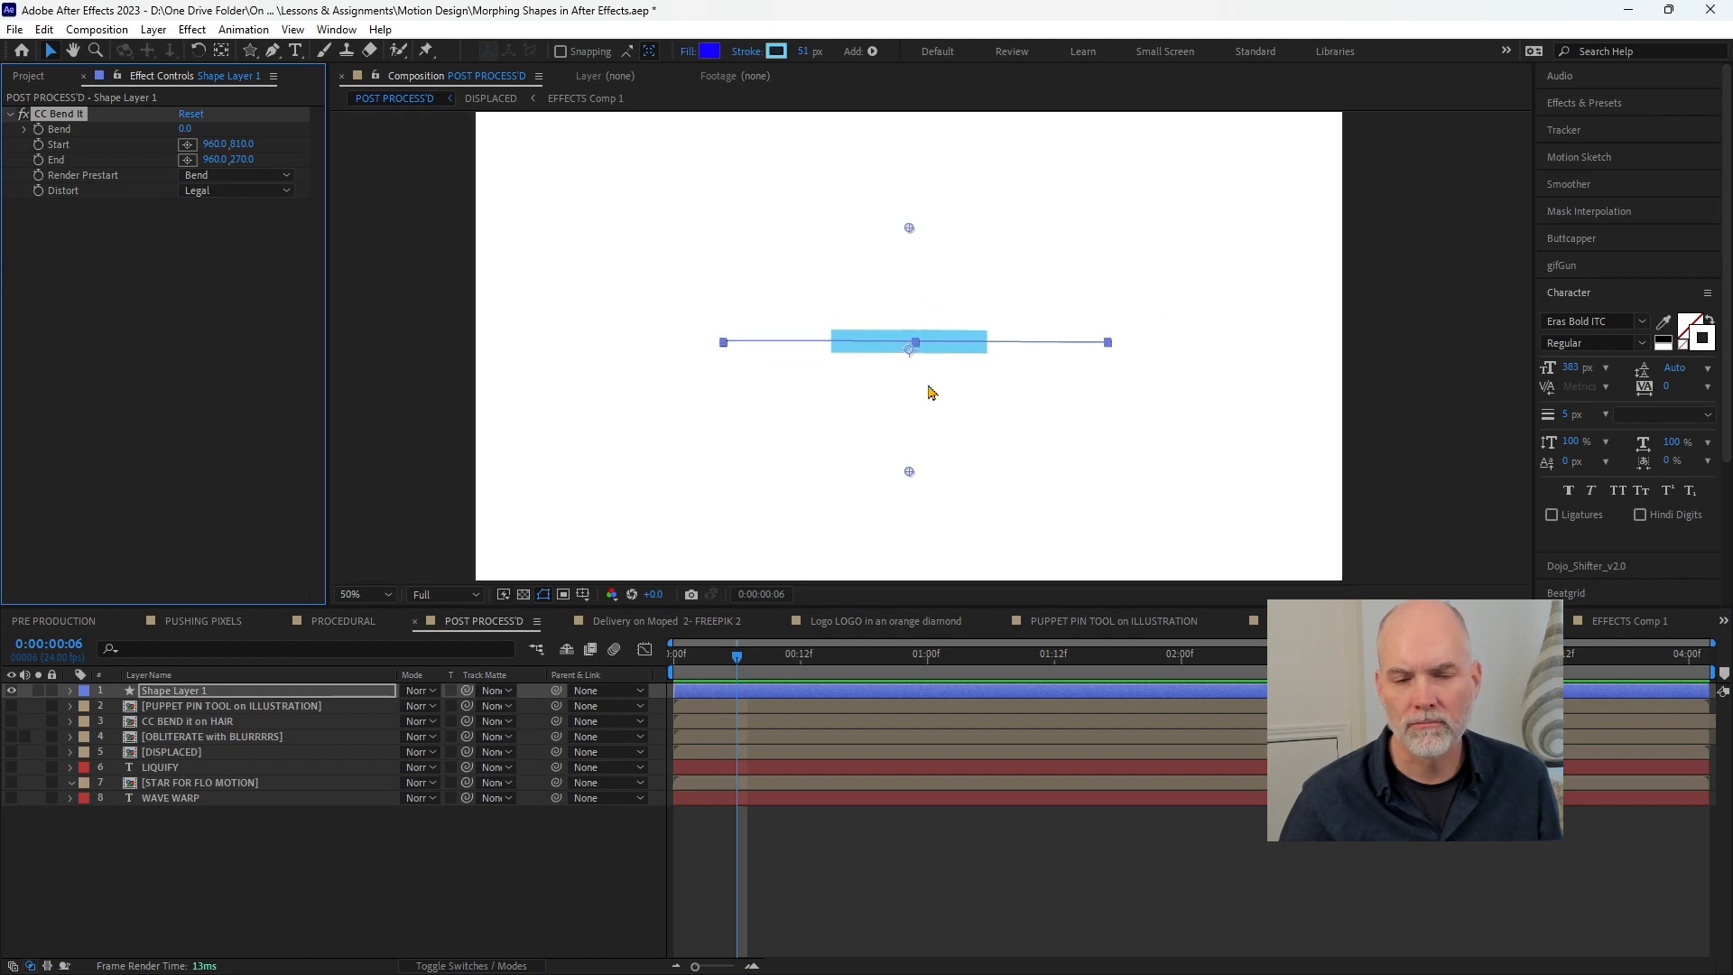
pyautogui.moveTo(909, 228); pyautogui.dragTo(1137, 351)
pyautogui.moveTo(901, 461); pyautogui.dragTo(695, 351)
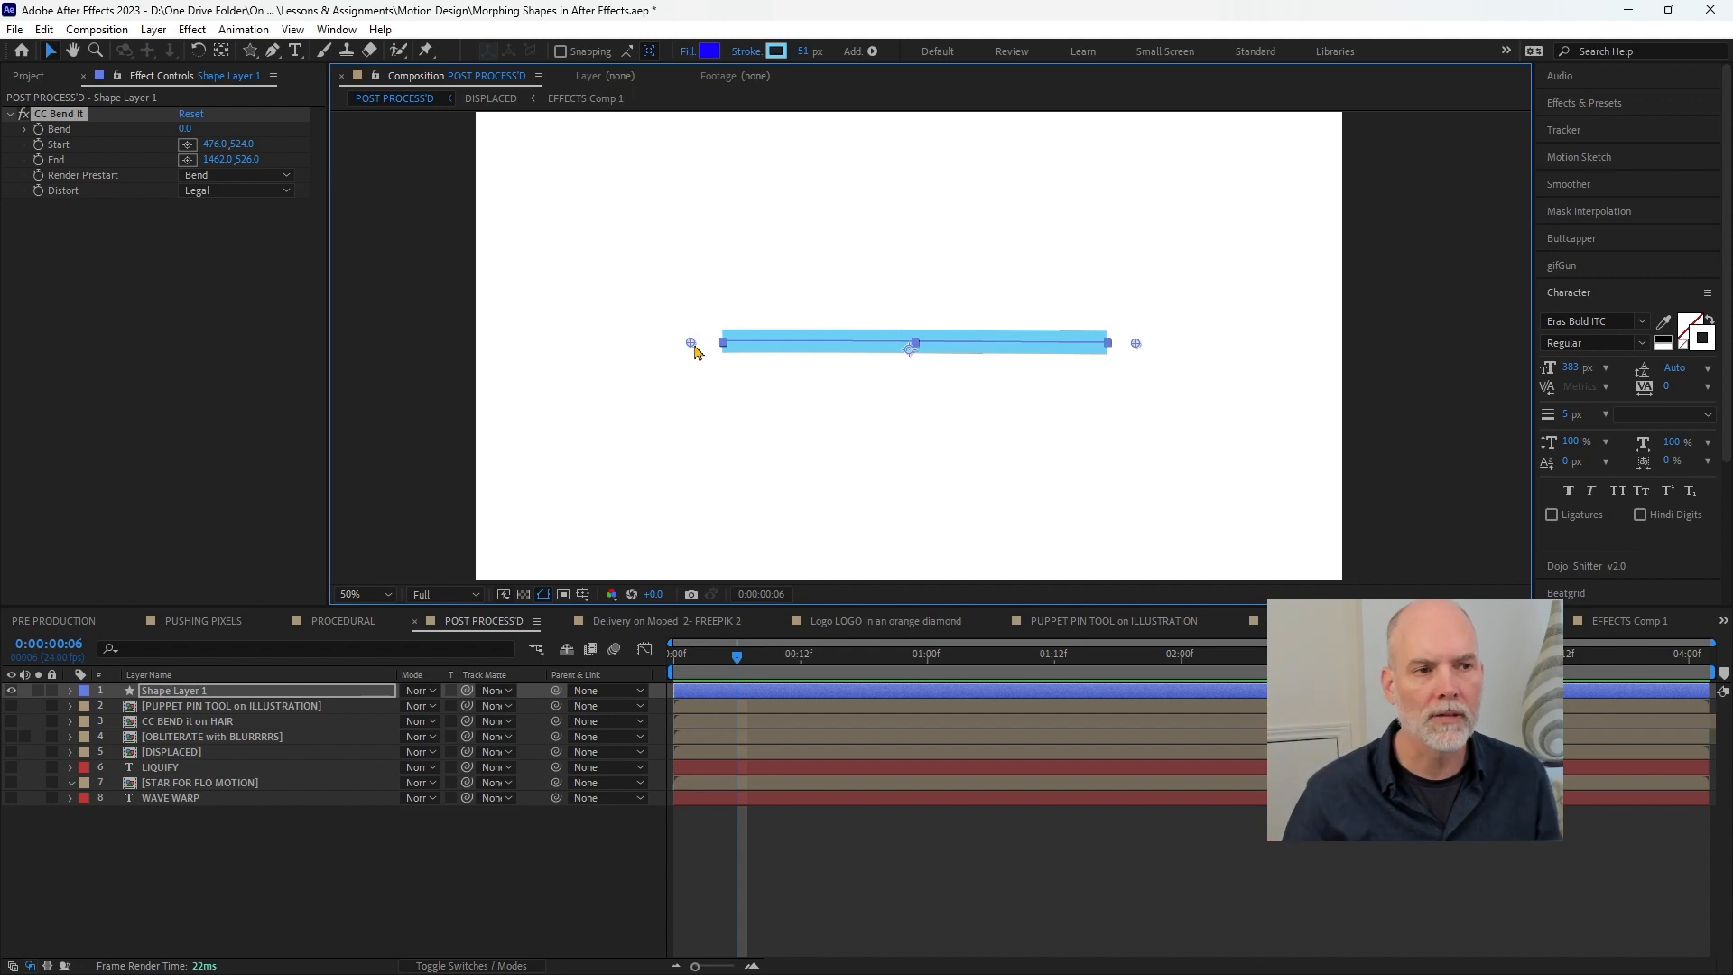
# - Turn on keyframing for the Bend value at 0:00:00:06 and scrub it to try out the bending
pyautogui.click(38, 130)
pyautogui.moveTo(186, 128)
pyautogui.mouseDown()
pyautogui.moveTo(229, 128)
pyautogui.moveTo(152, 136)
pyautogui.moveTo(201, 147)
pyautogui.moveTo(188, 129)
pyautogui.moveTo(240, 159)
pyautogui.mouseUp()
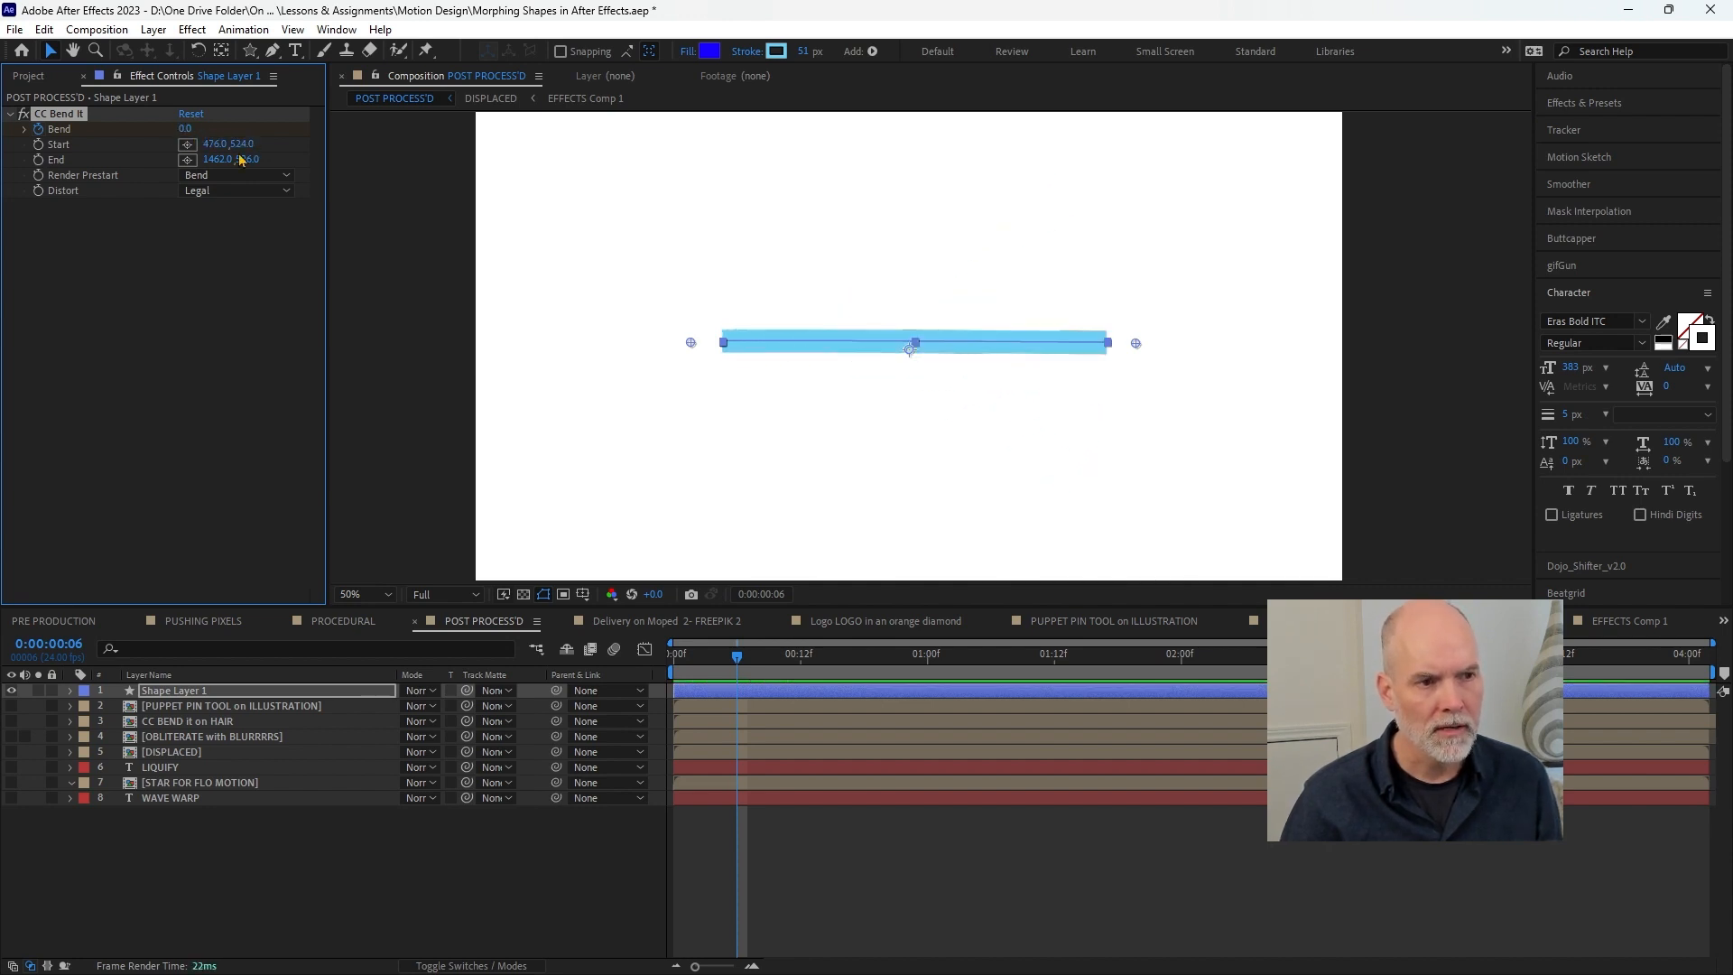
# - Reveal the line's Bend keyframes in the timeline and set Bend to -31 at 0:00:00:09
pyautogui.press('u')
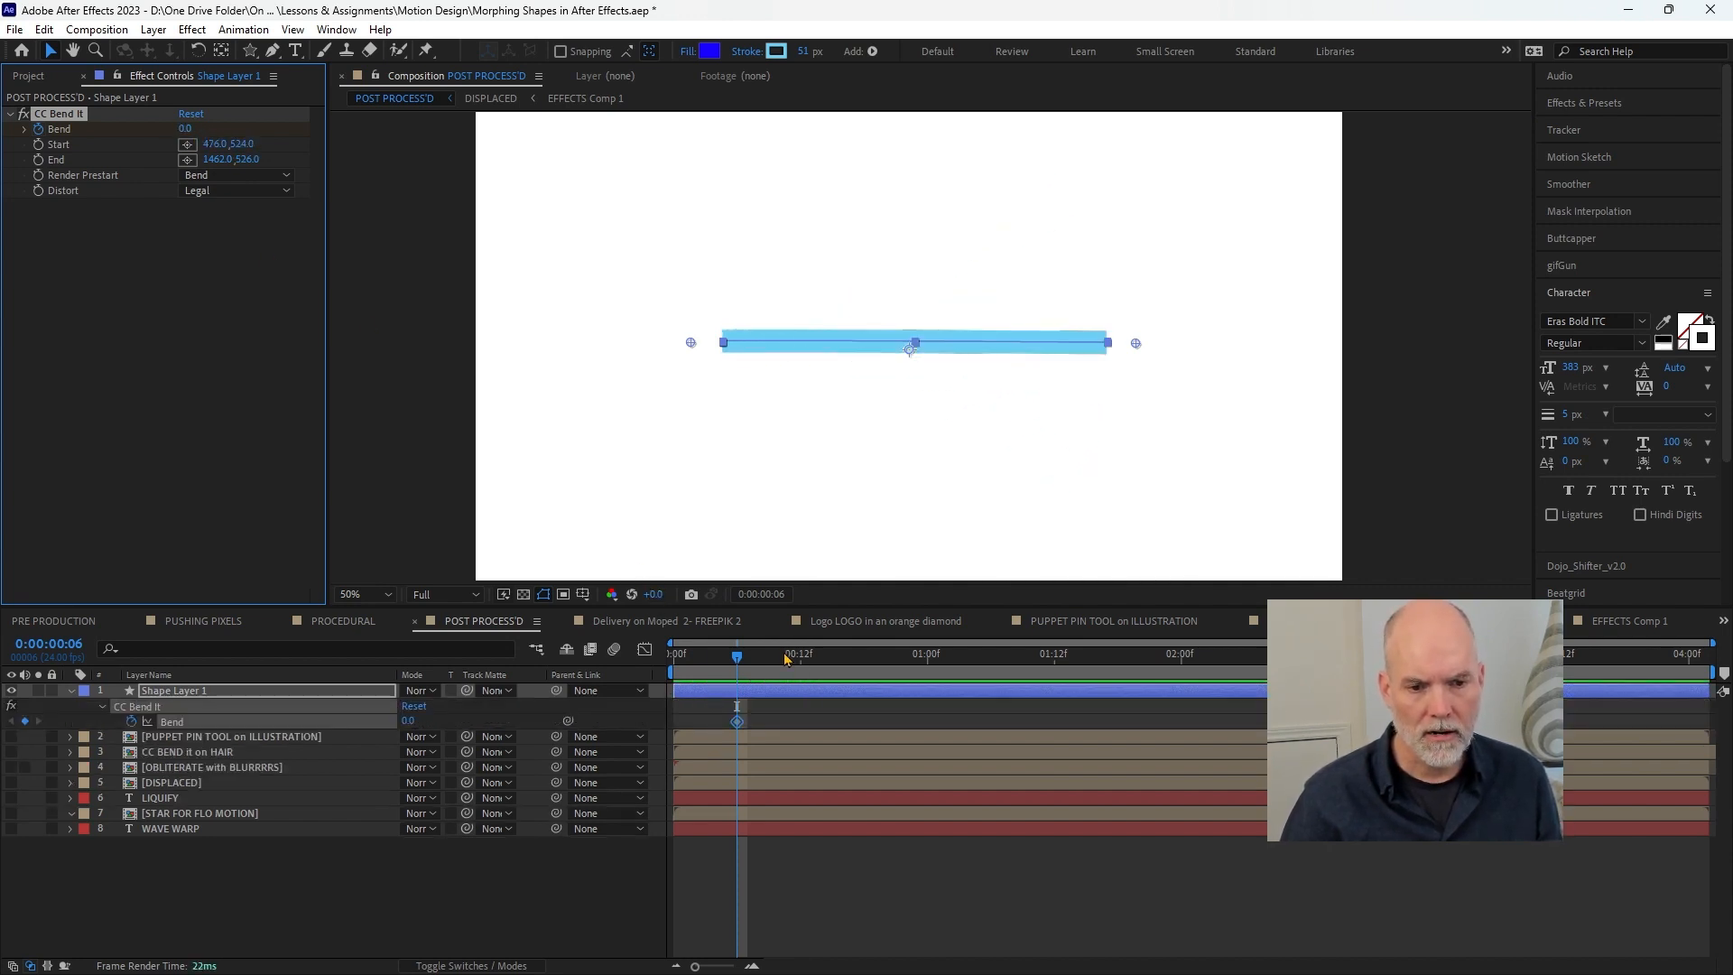
pyautogui.moveTo(788, 659); pyautogui.dragTo(768, 653)
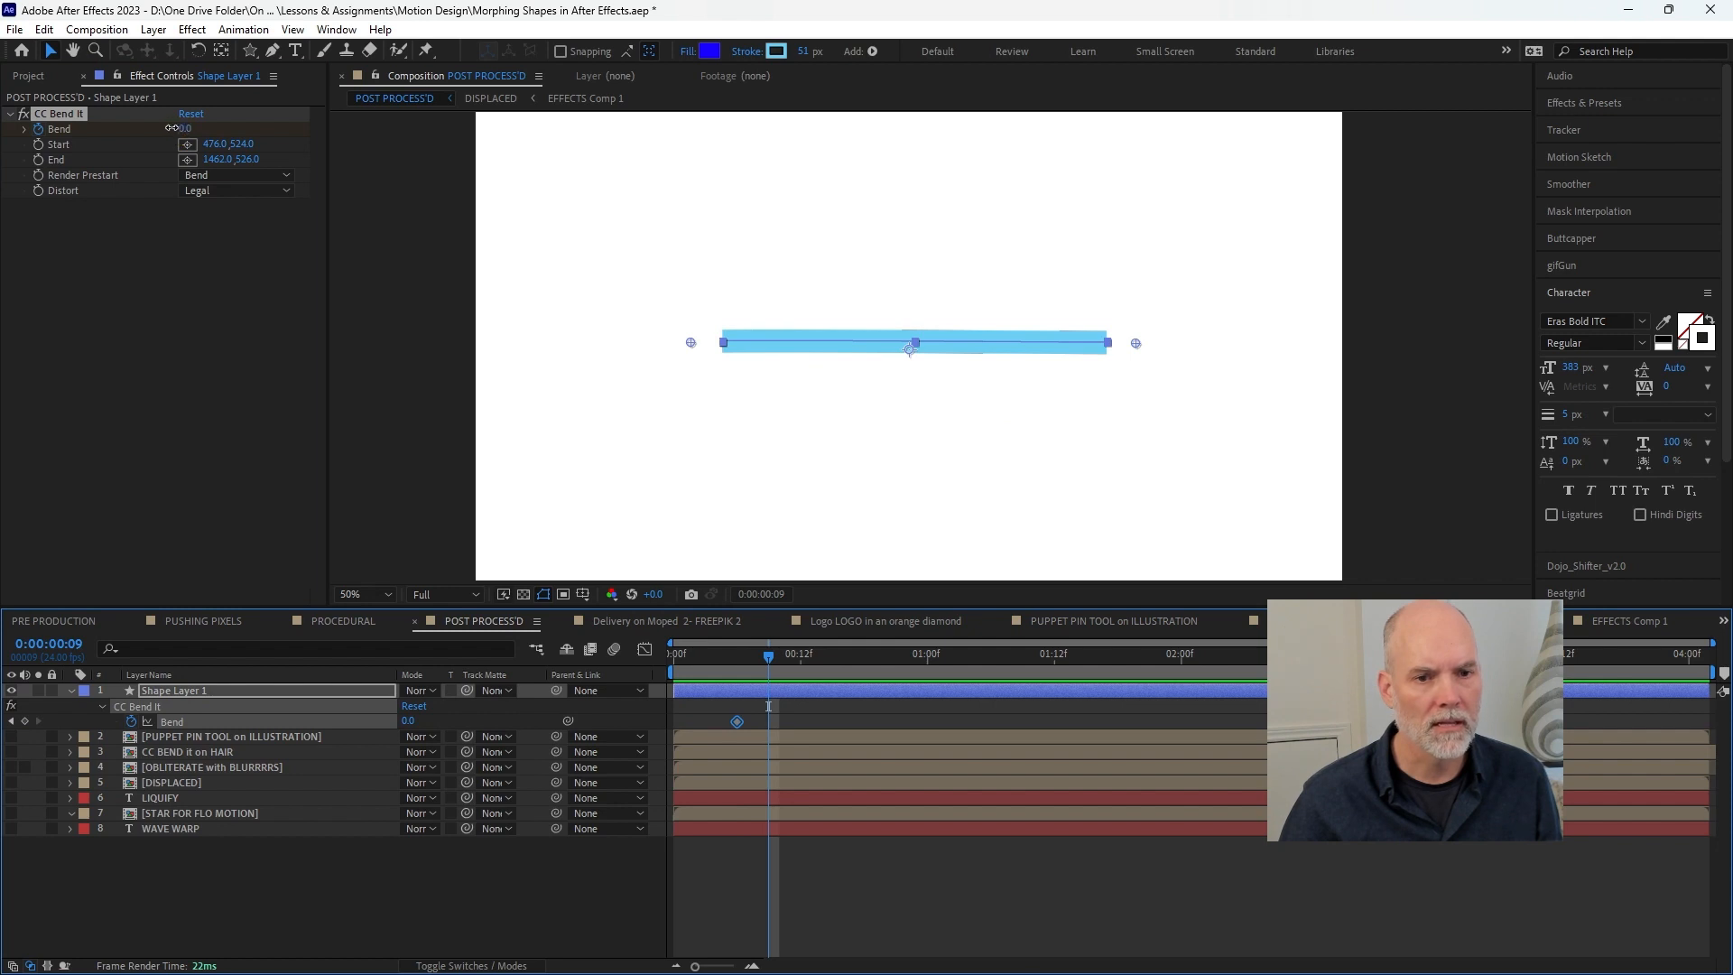
pyautogui.moveTo(172, 128); pyautogui.dragTo(149, 128)
# - Keyframe a downward bend of the line at 0:00:00:14 and a Bend of -15 at 0:00:00:20
pyautogui.click(811, 659)
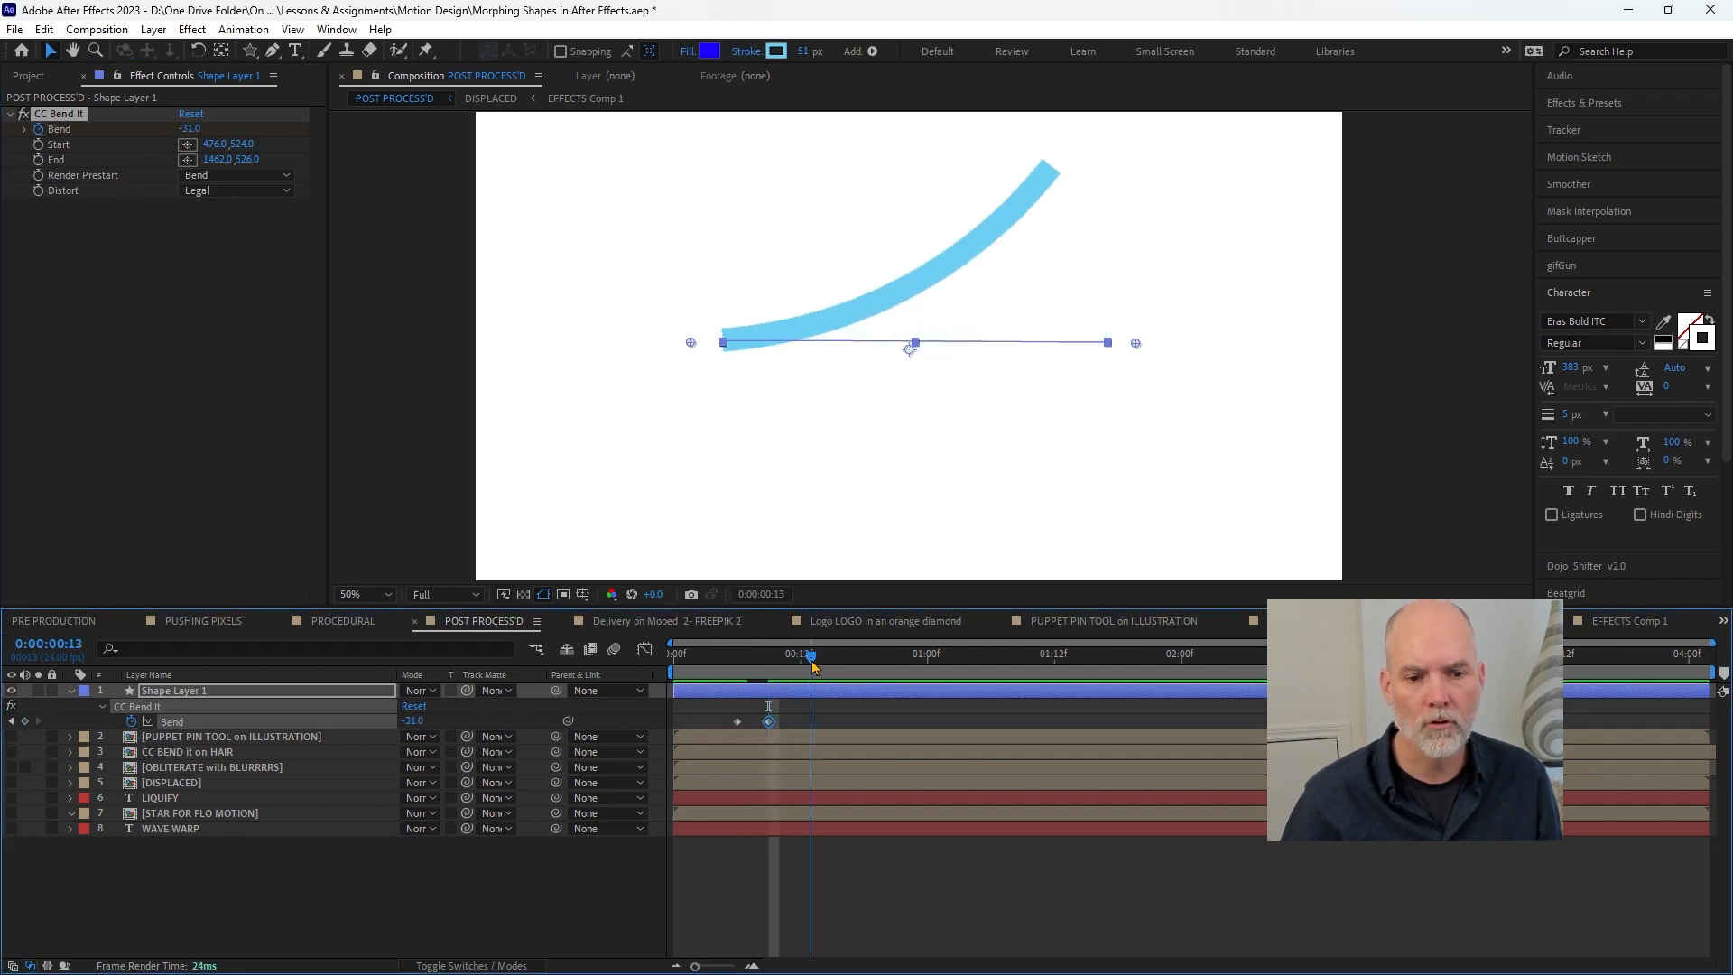
pyautogui.press('pagedown')
pyautogui.moveTo(200, 129)
pyautogui.mouseDown()
pyautogui.moveTo(260, 129)
pyautogui.moveTo(145, 129)
pyautogui.mouseUp()
pyautogui.press('pagedown')
pyautogui.press('pagedown')
pyautogui.press('pagedown')
pyautogui.press('pagedown')
pyautogui.press('pagedown')
pyautogui.press('pagedown')
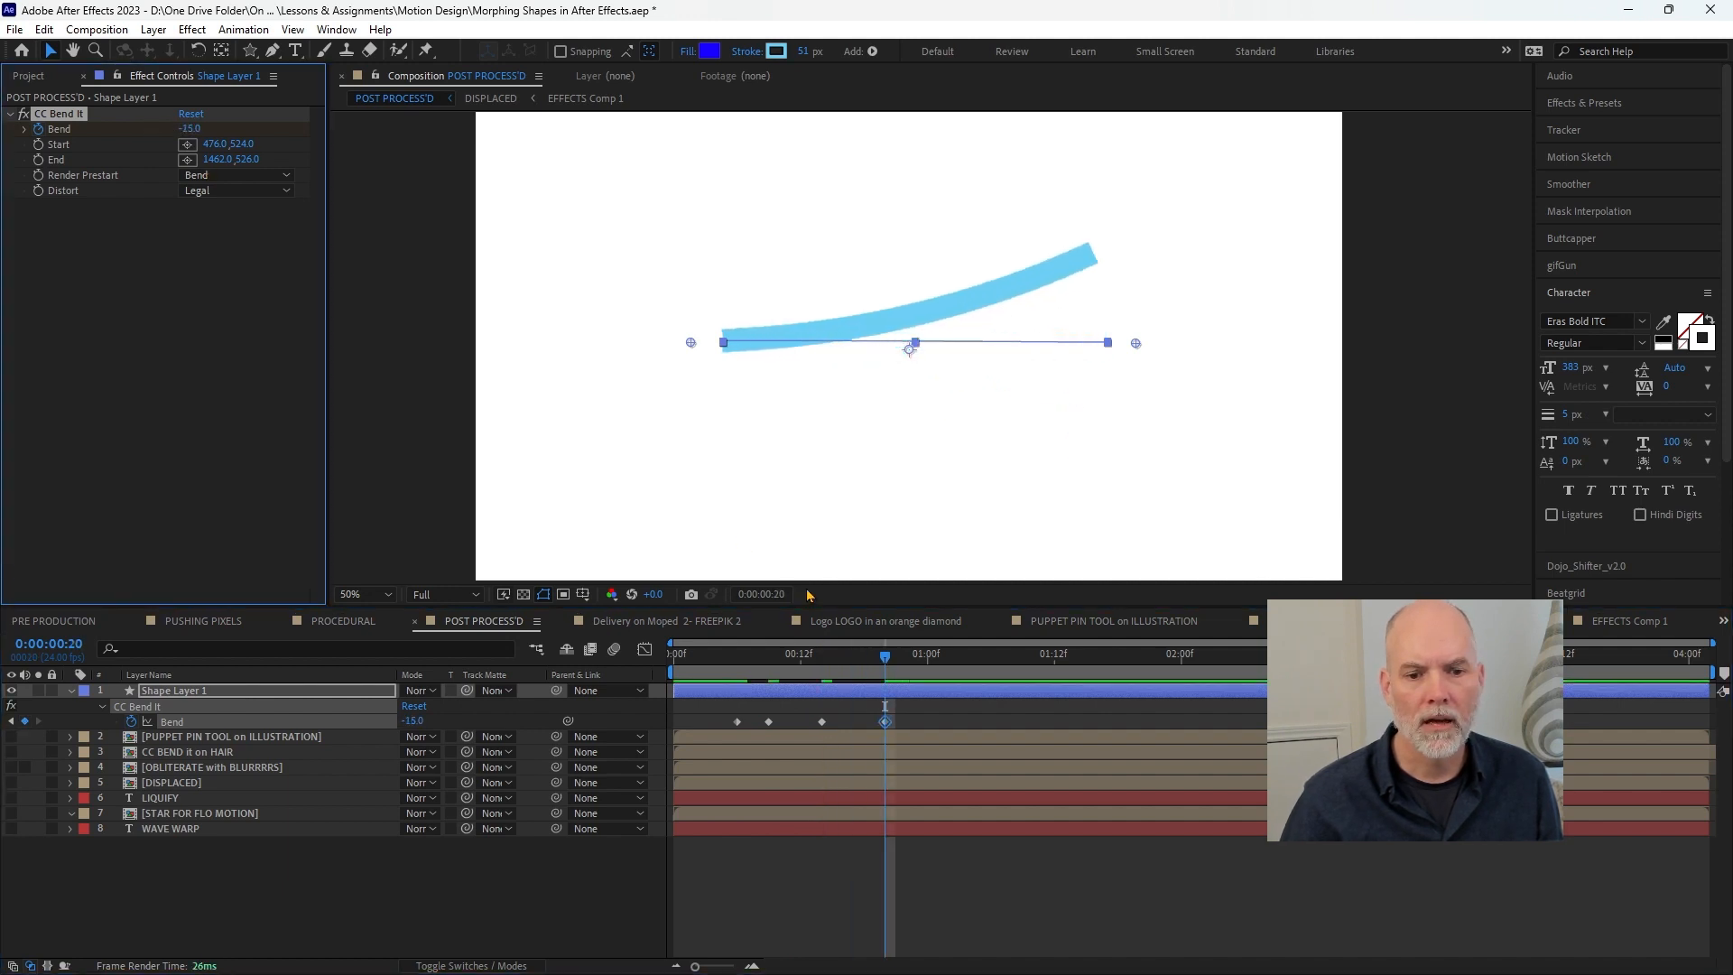
# - Go to 0:00:01:02 and set the Bend value to 10
pyautogui.press('pagedown')
pyautogui.press('pagedown')
pyautogui.press('pagedown')
pyautogui.press('pagedown')
pyautogui.press('pagedown')
pyautogui.press('pagedown')
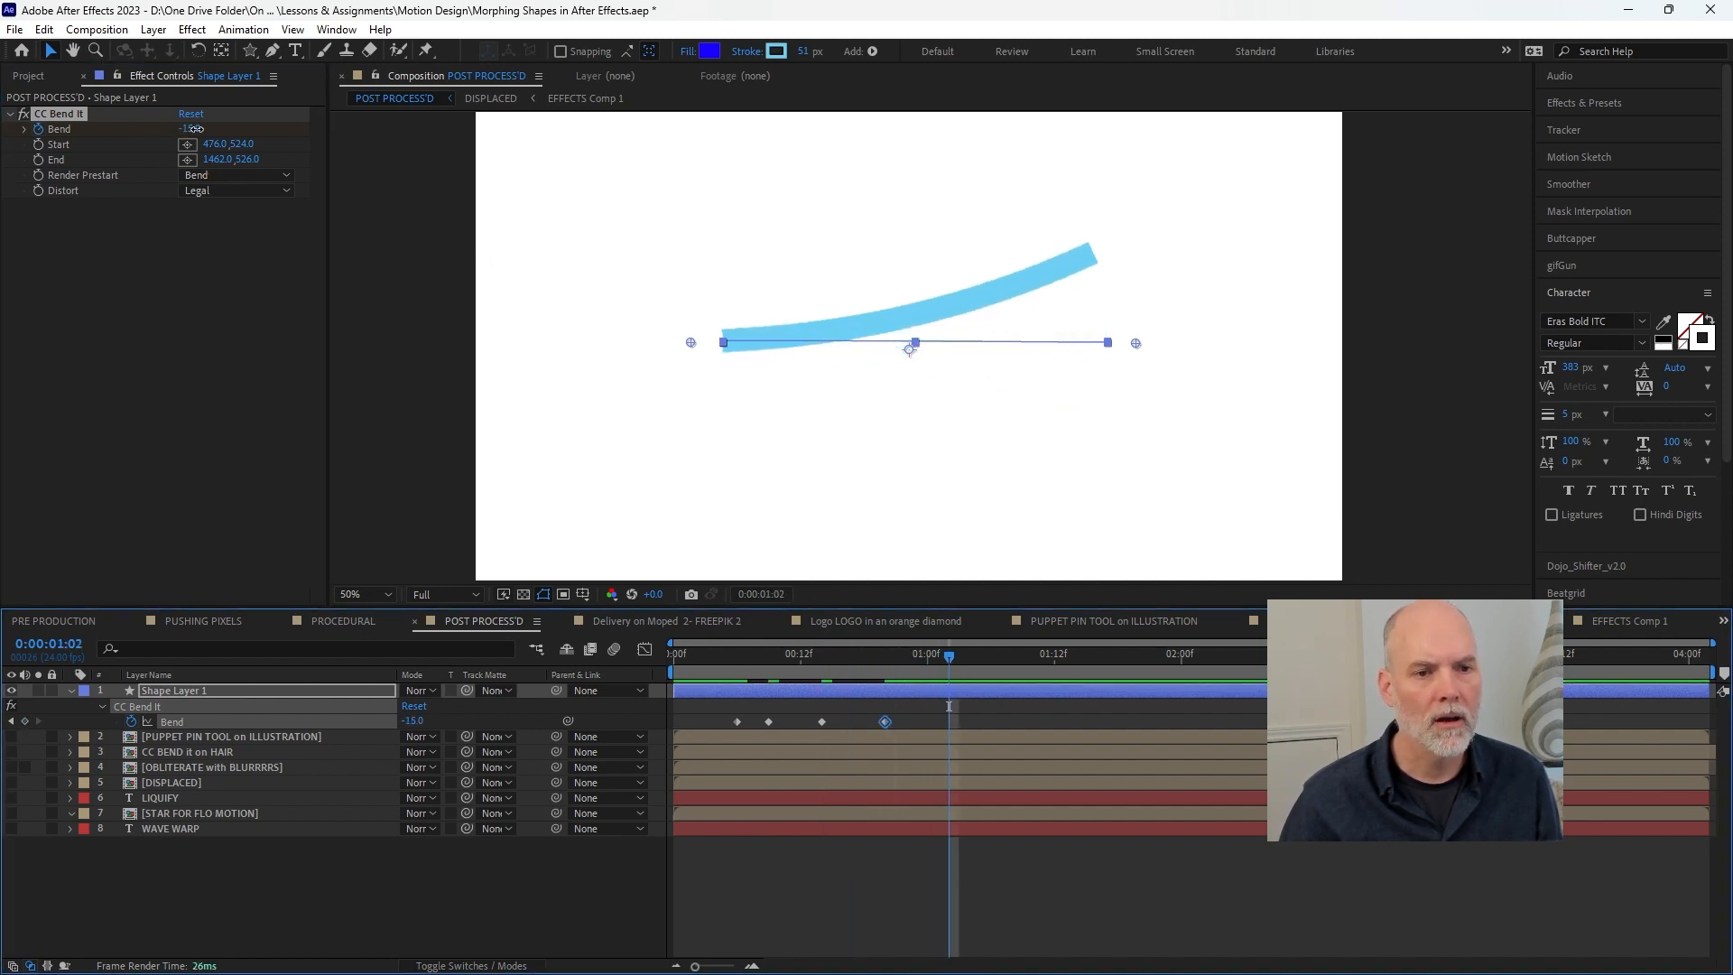
pyautogui.moveTo(192, 129); pyautogui.dragTo(215, 129)
# - Taper off the swing with Bend keyframes of -3 at 0:00:01:07 and 1 at 0:00:01:11
pyautogui.moveTo(982, 656); pyautogui.dragTo(1001, 665)
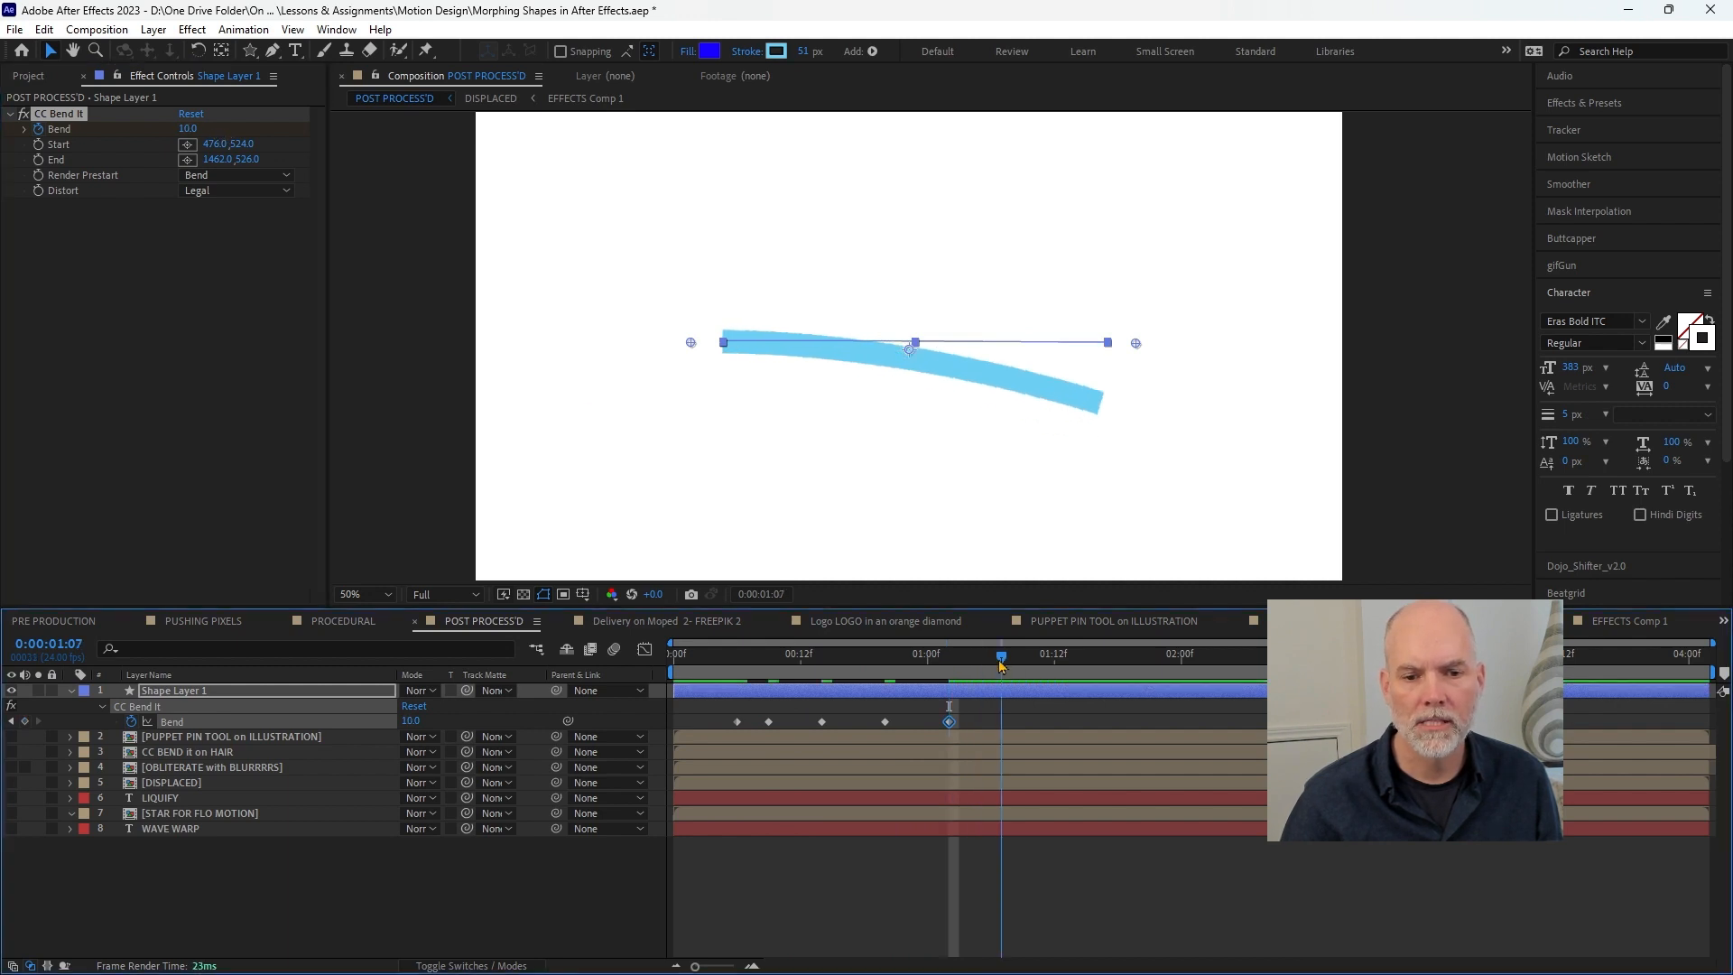
pyautogui.moveTo(188, 128); pyautogui.dragTo(176, 129)
pyautogui.moveTo(1031, 659); pyautogui.dragTo(1043, 660)
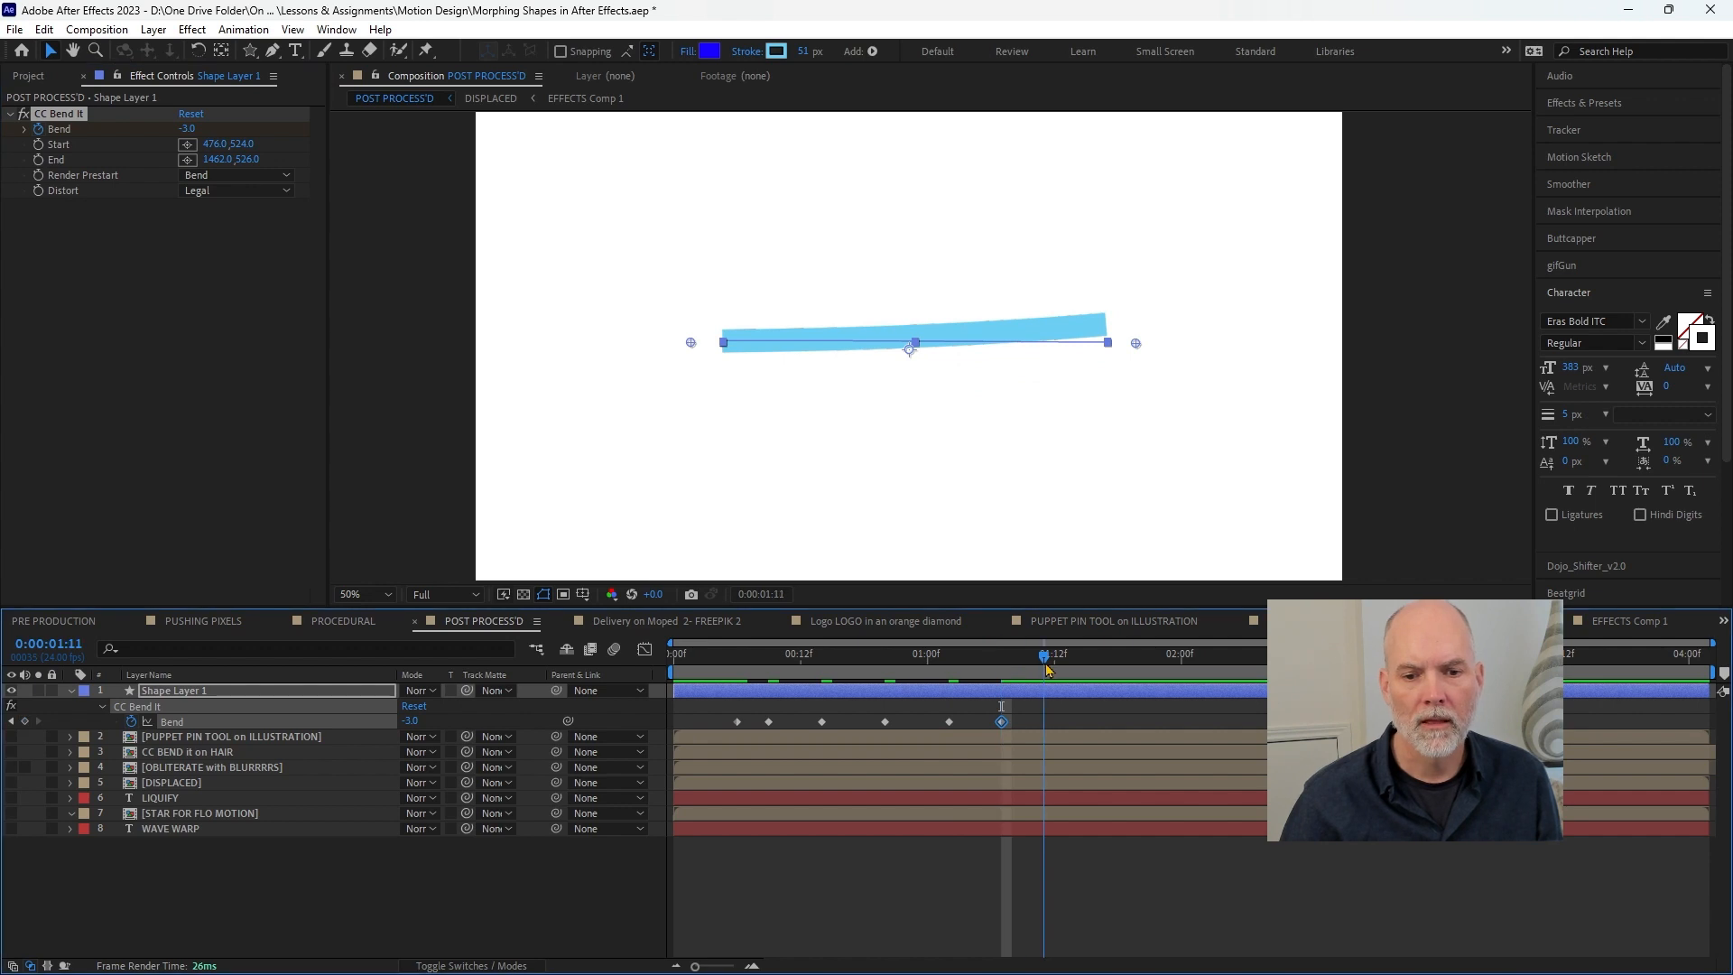
pyautogui.moveTo(188, 129); pyautogui.dragTo(206, 141)
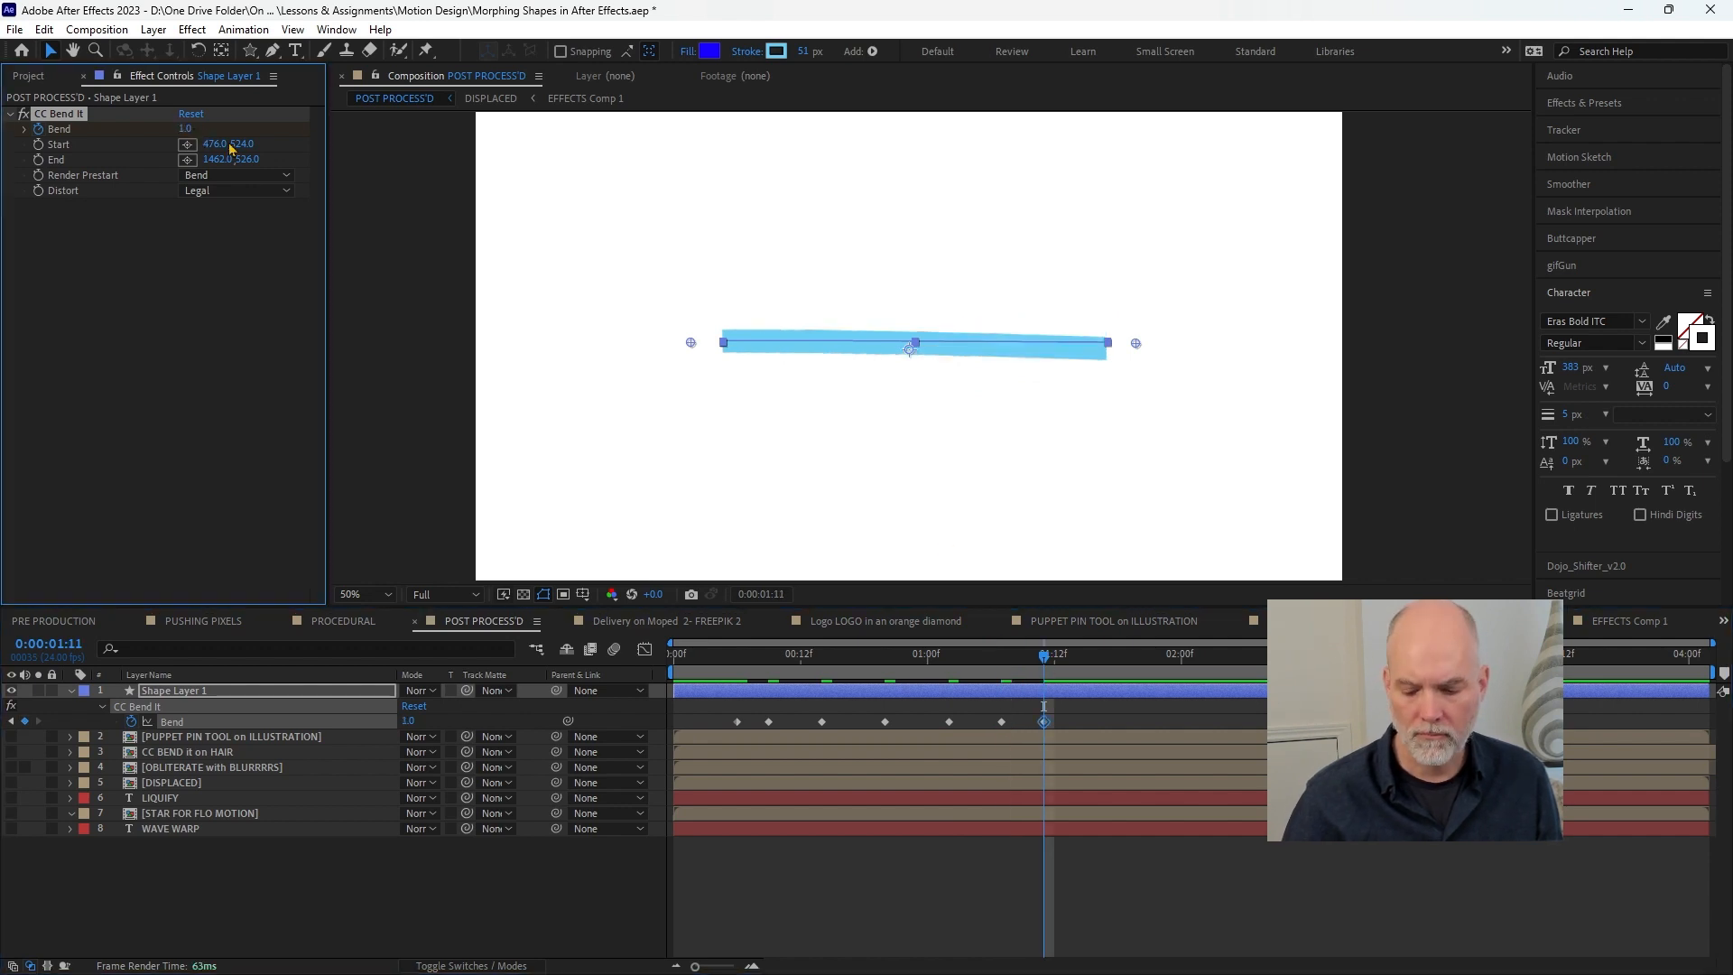
# - Set Bend to 0 at 0:00:01:14 to bring the line to rest
pyautogui.click(1075, 654)
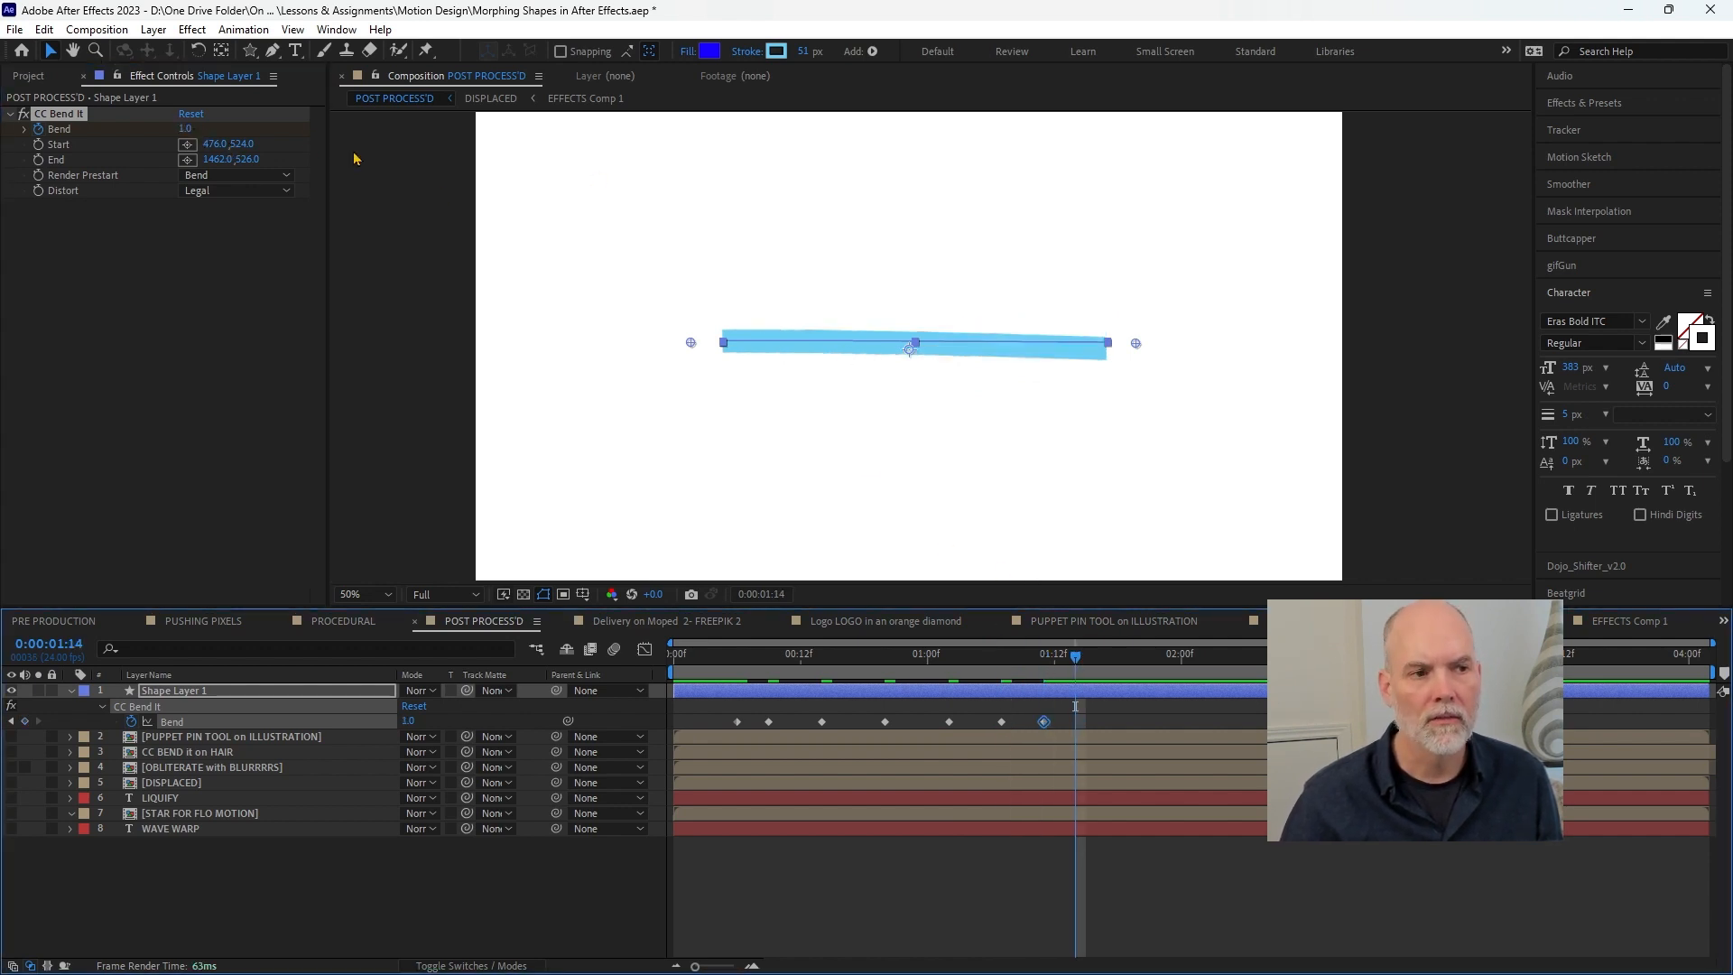
pyautogui.click(189, 131)
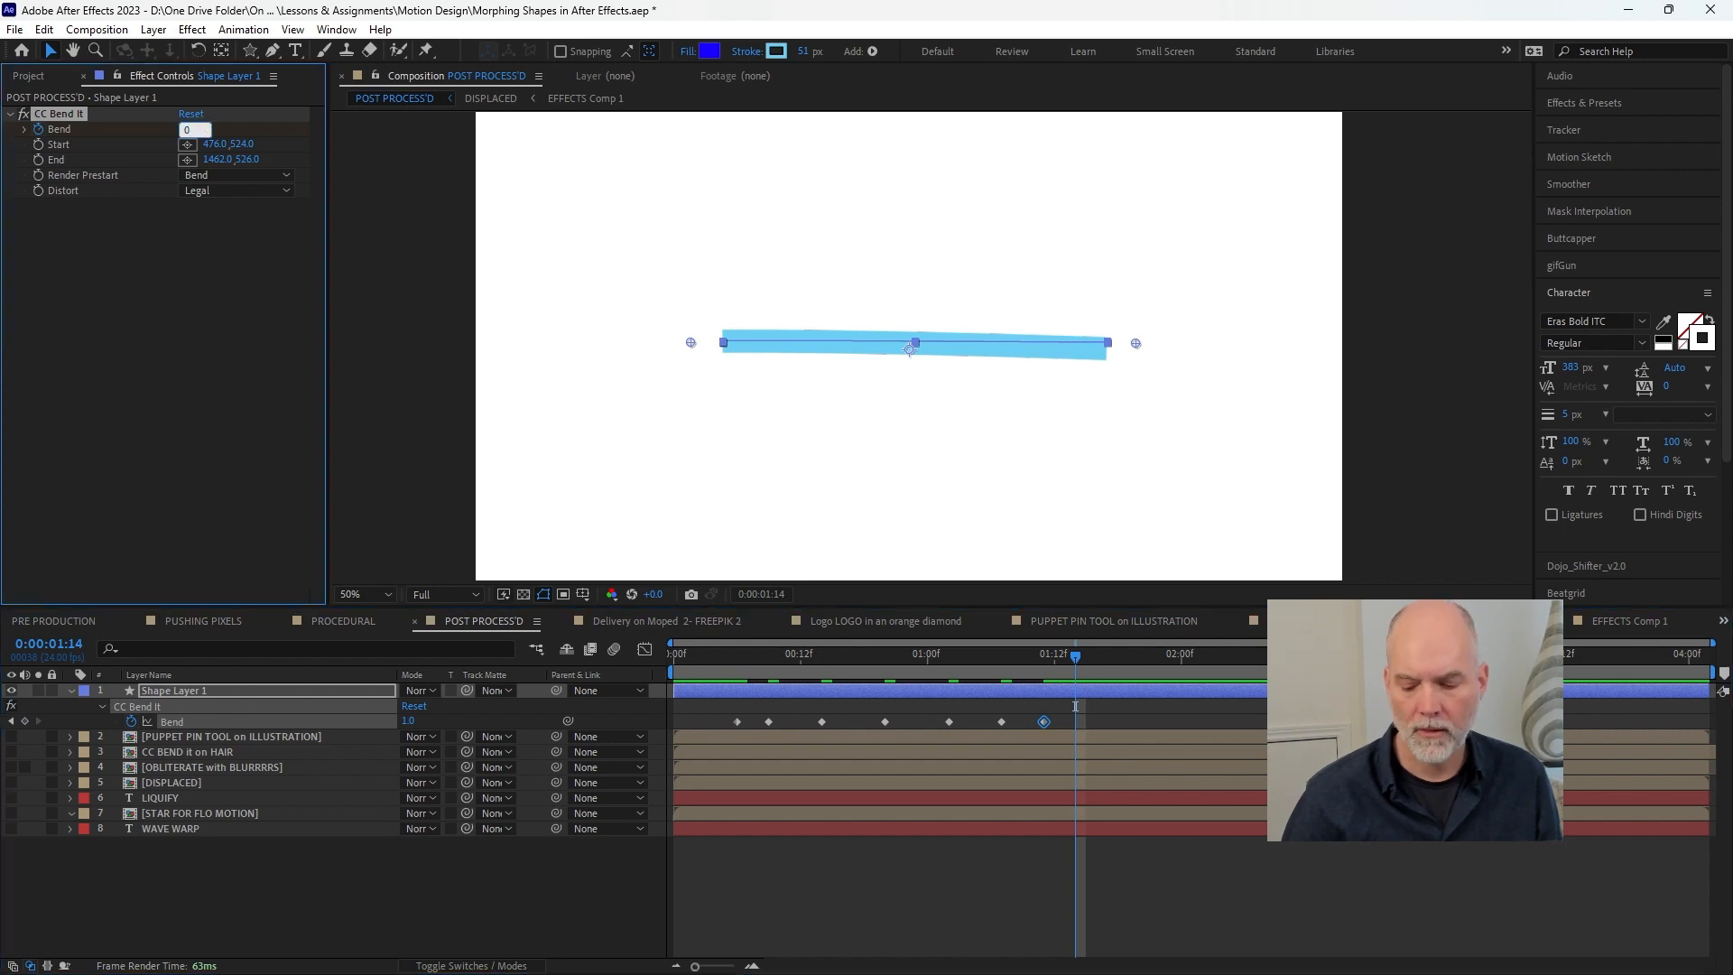
pyautogui.write('0')
pyautogui.press('Return')
# - Preview the bending from 0:00:00:03 and apply Easy Ease to all eight Bend keyframes
pyautogui.click(704, 662)
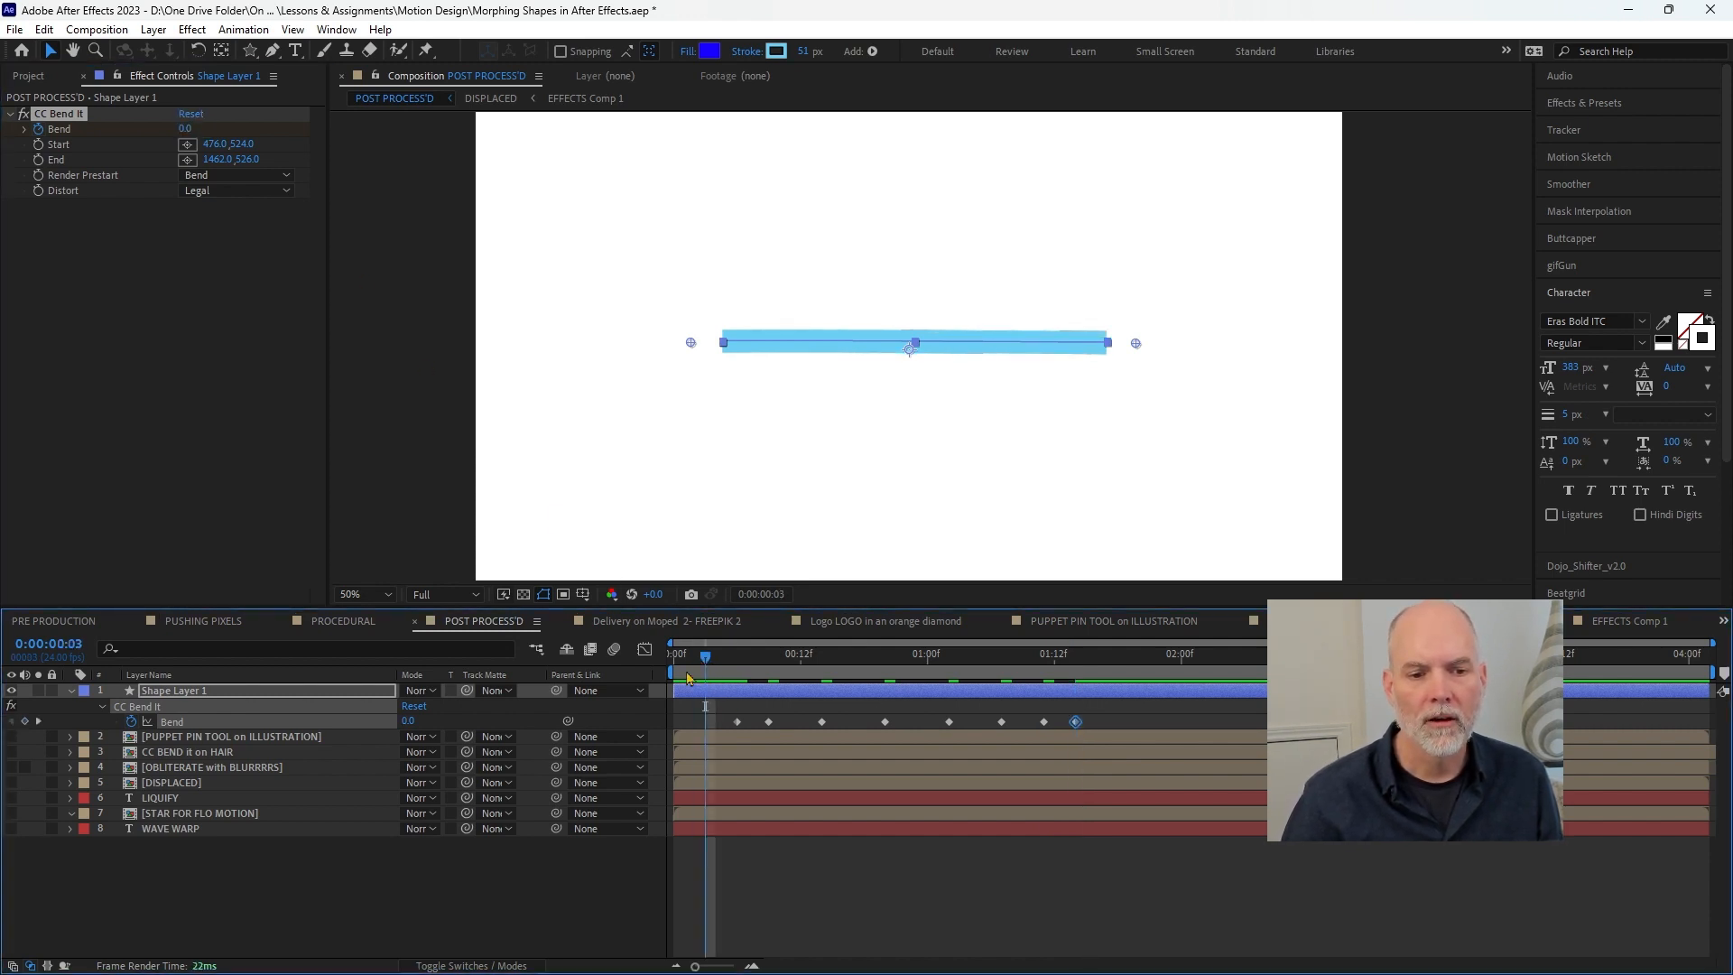
pyautogui.press('space')
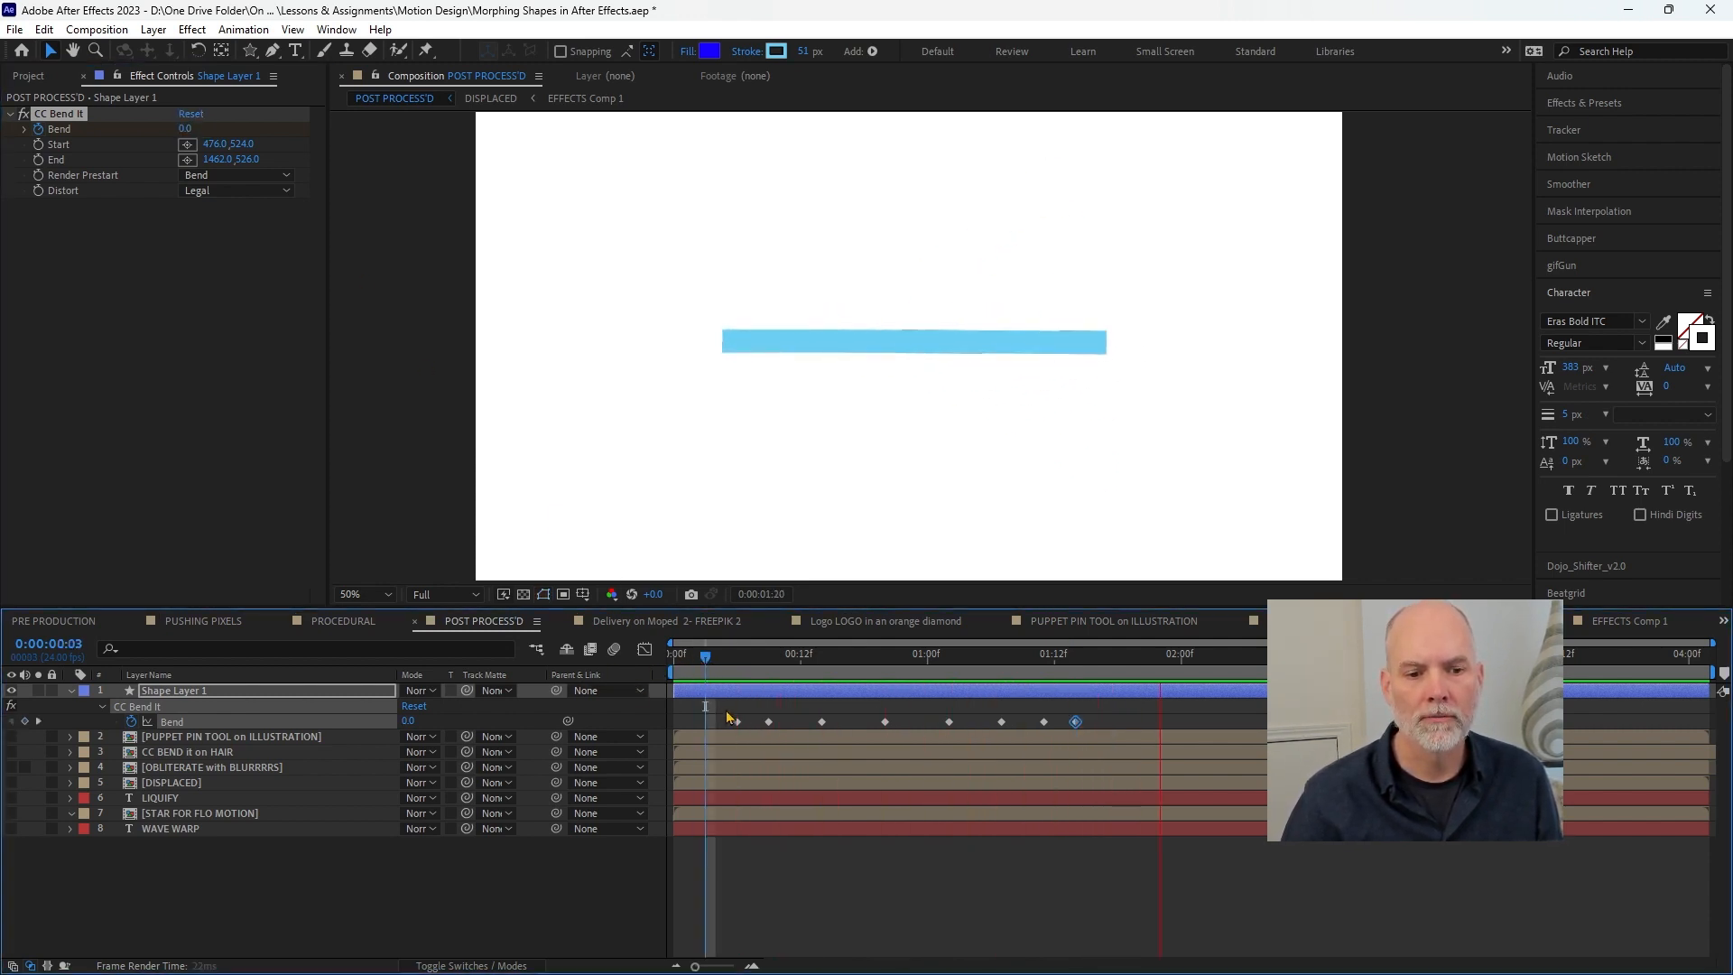
pyautogui.moveTo(727, 718); pyautogui.dragTo(1137, 733)
pyautogui.press('F9')
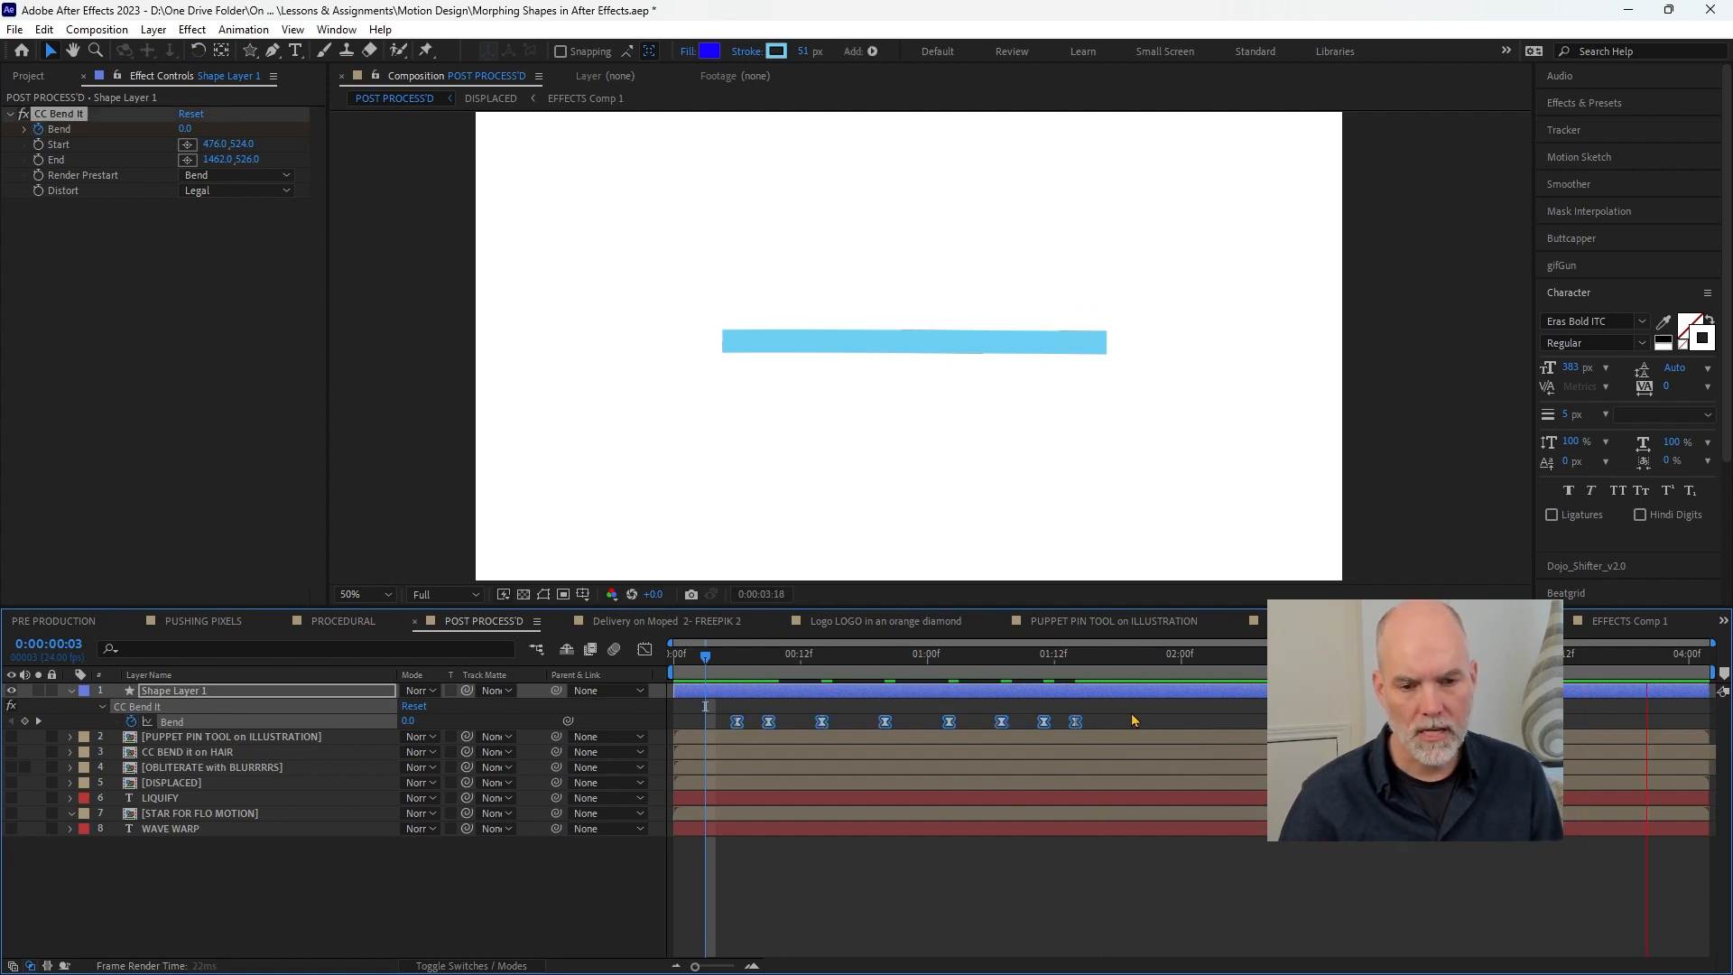
# - End the work area at 0:00:01:21 and preview the eased bending of the line
pyautogui.click(1150, 659)
pyautogui.press('n')
pyautogui.press('space')
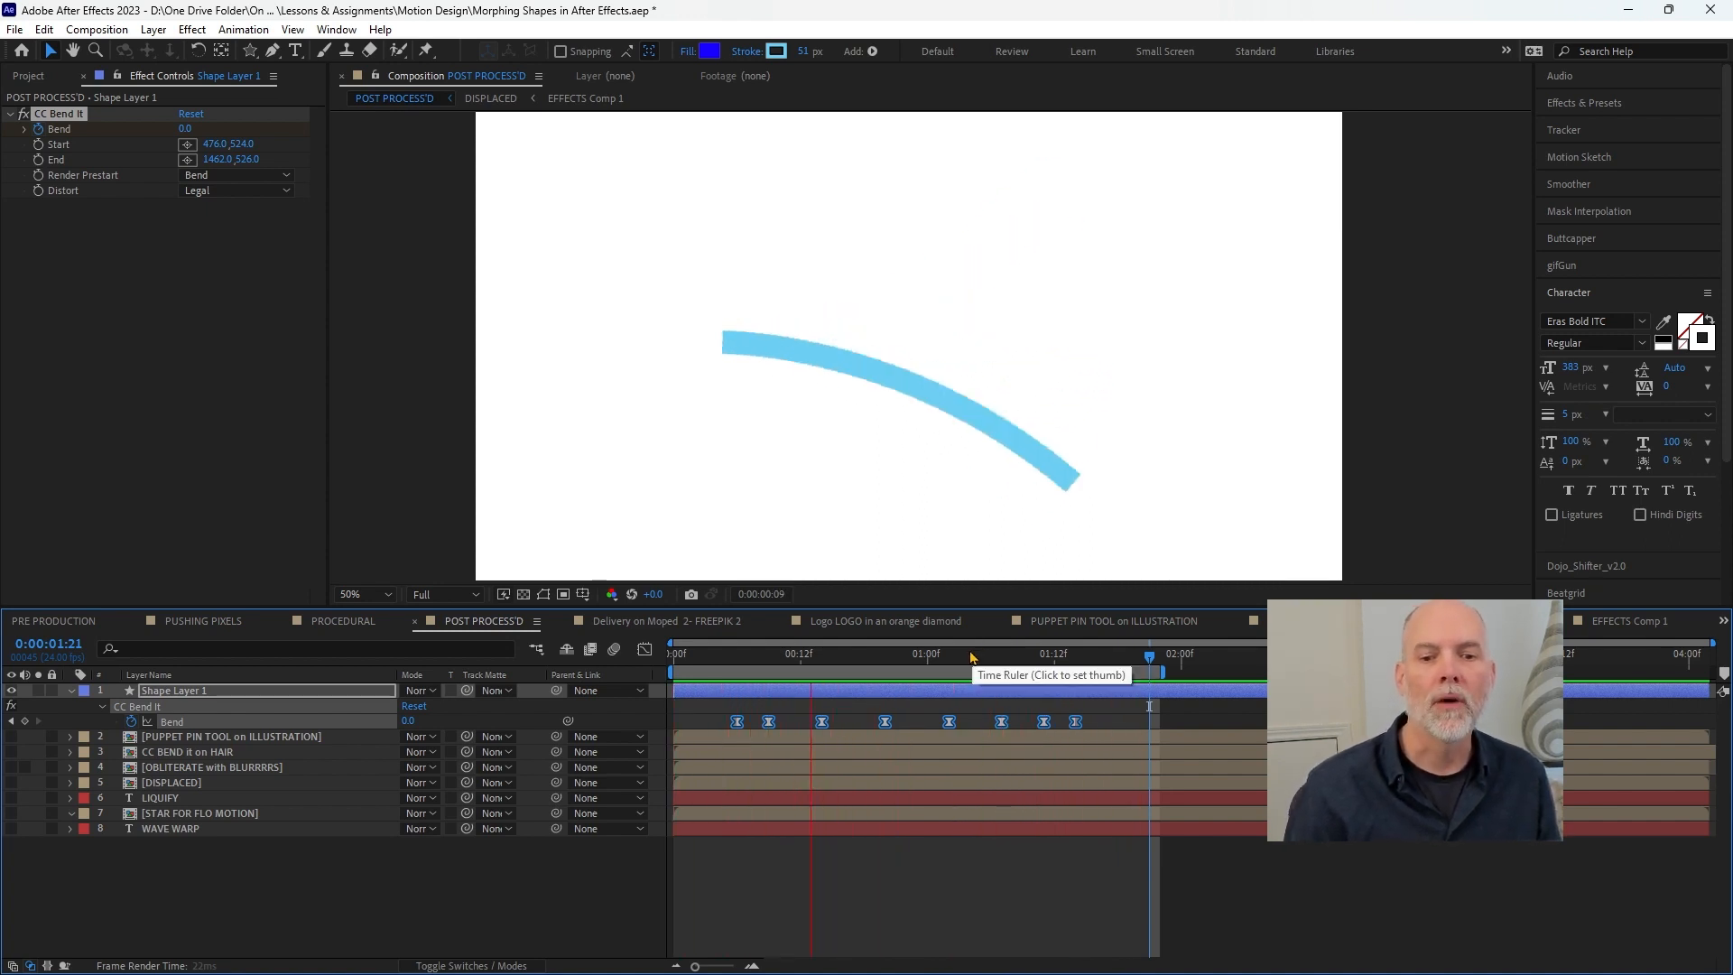
pyautogui.moveTo(937, 657); pyautogui.dragTo(844, 657)
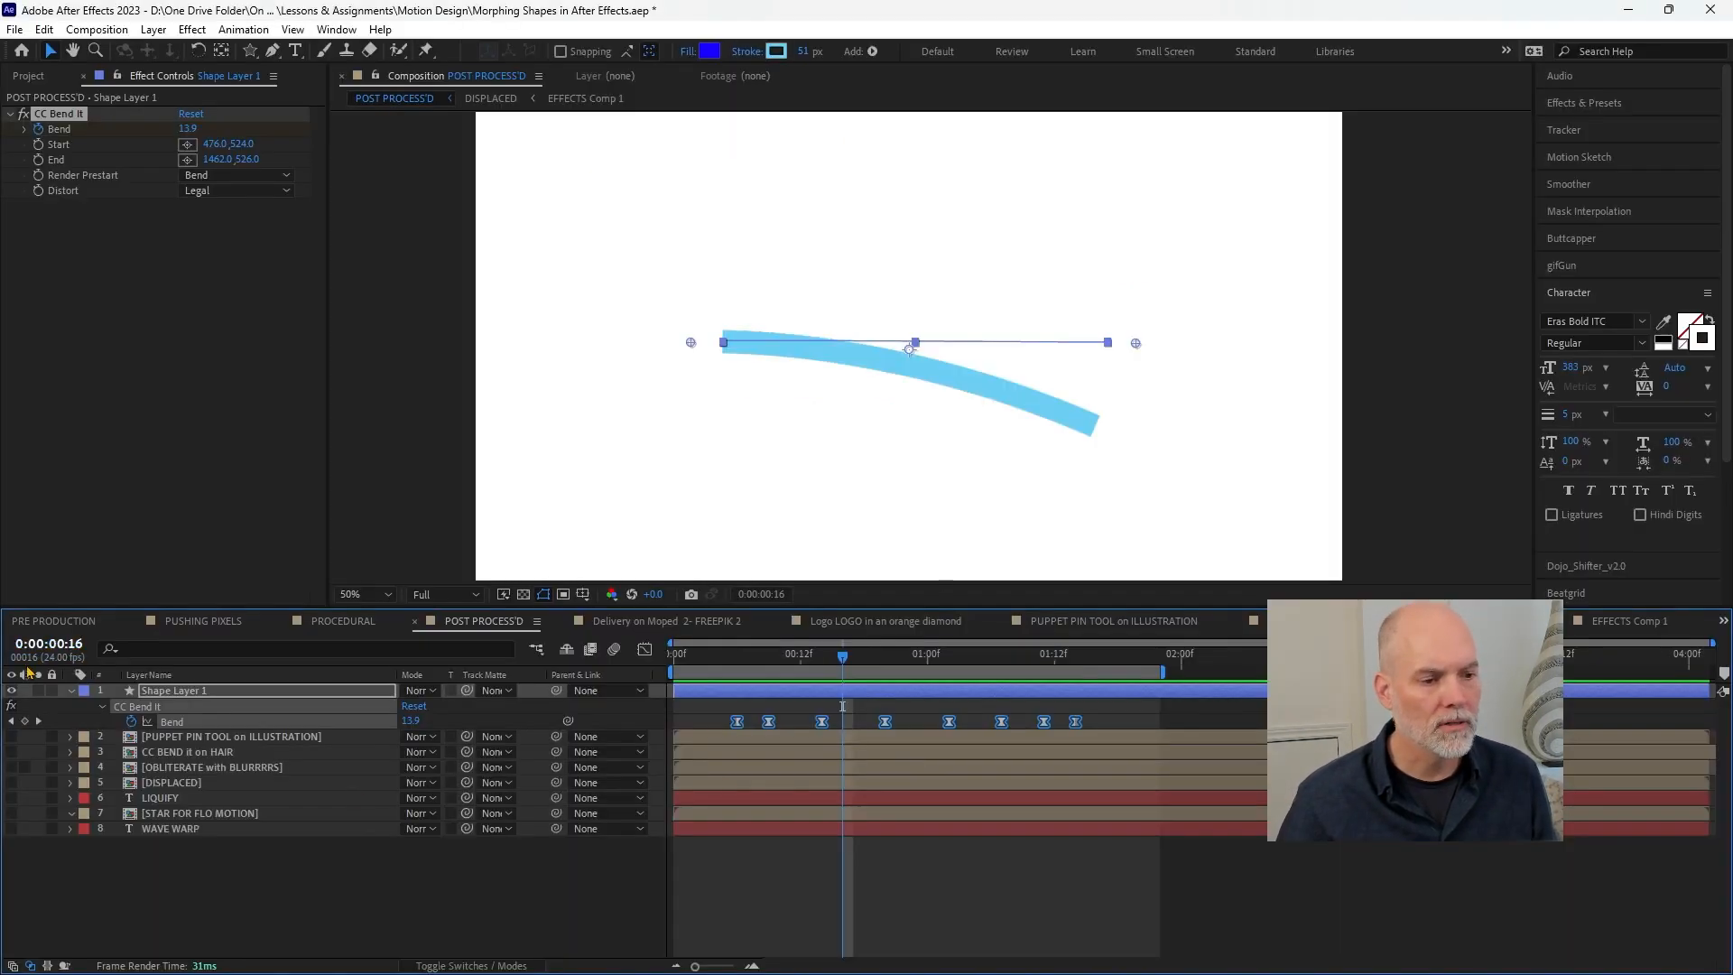
# - Hide and collapse Shape Layer 1, and make the OBLITERATE with BLURRRRS layer visible instead
pyautogui.click(13, 698)
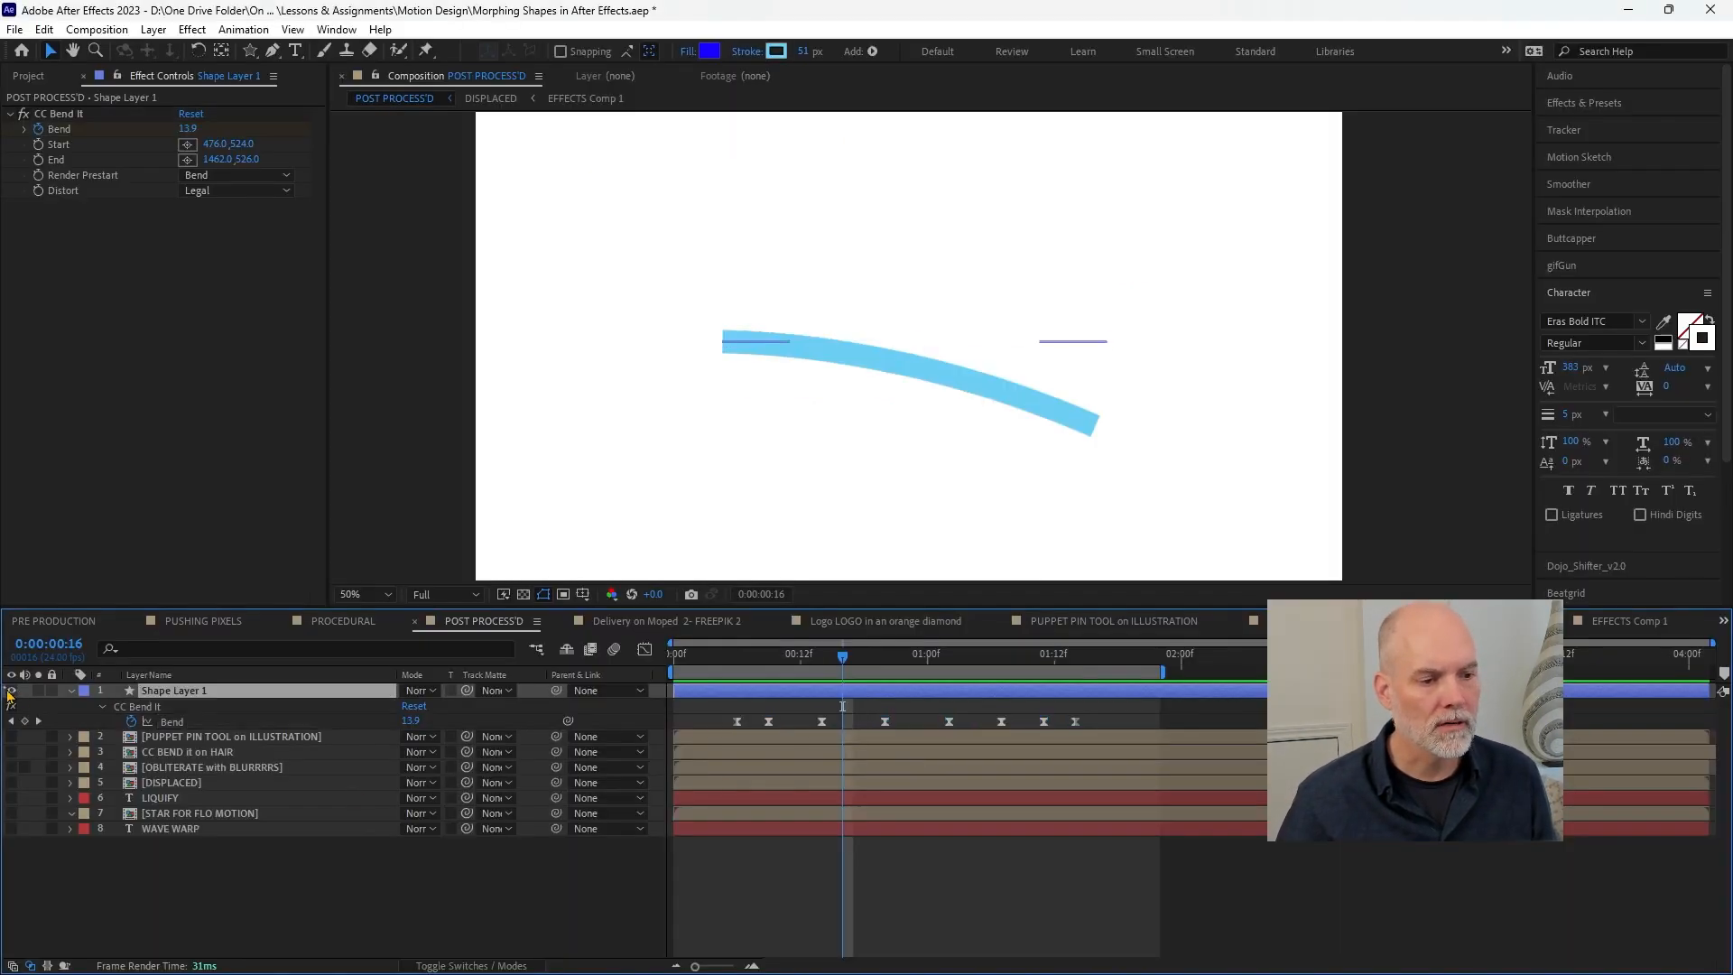
pyautogui.click(13, 704)
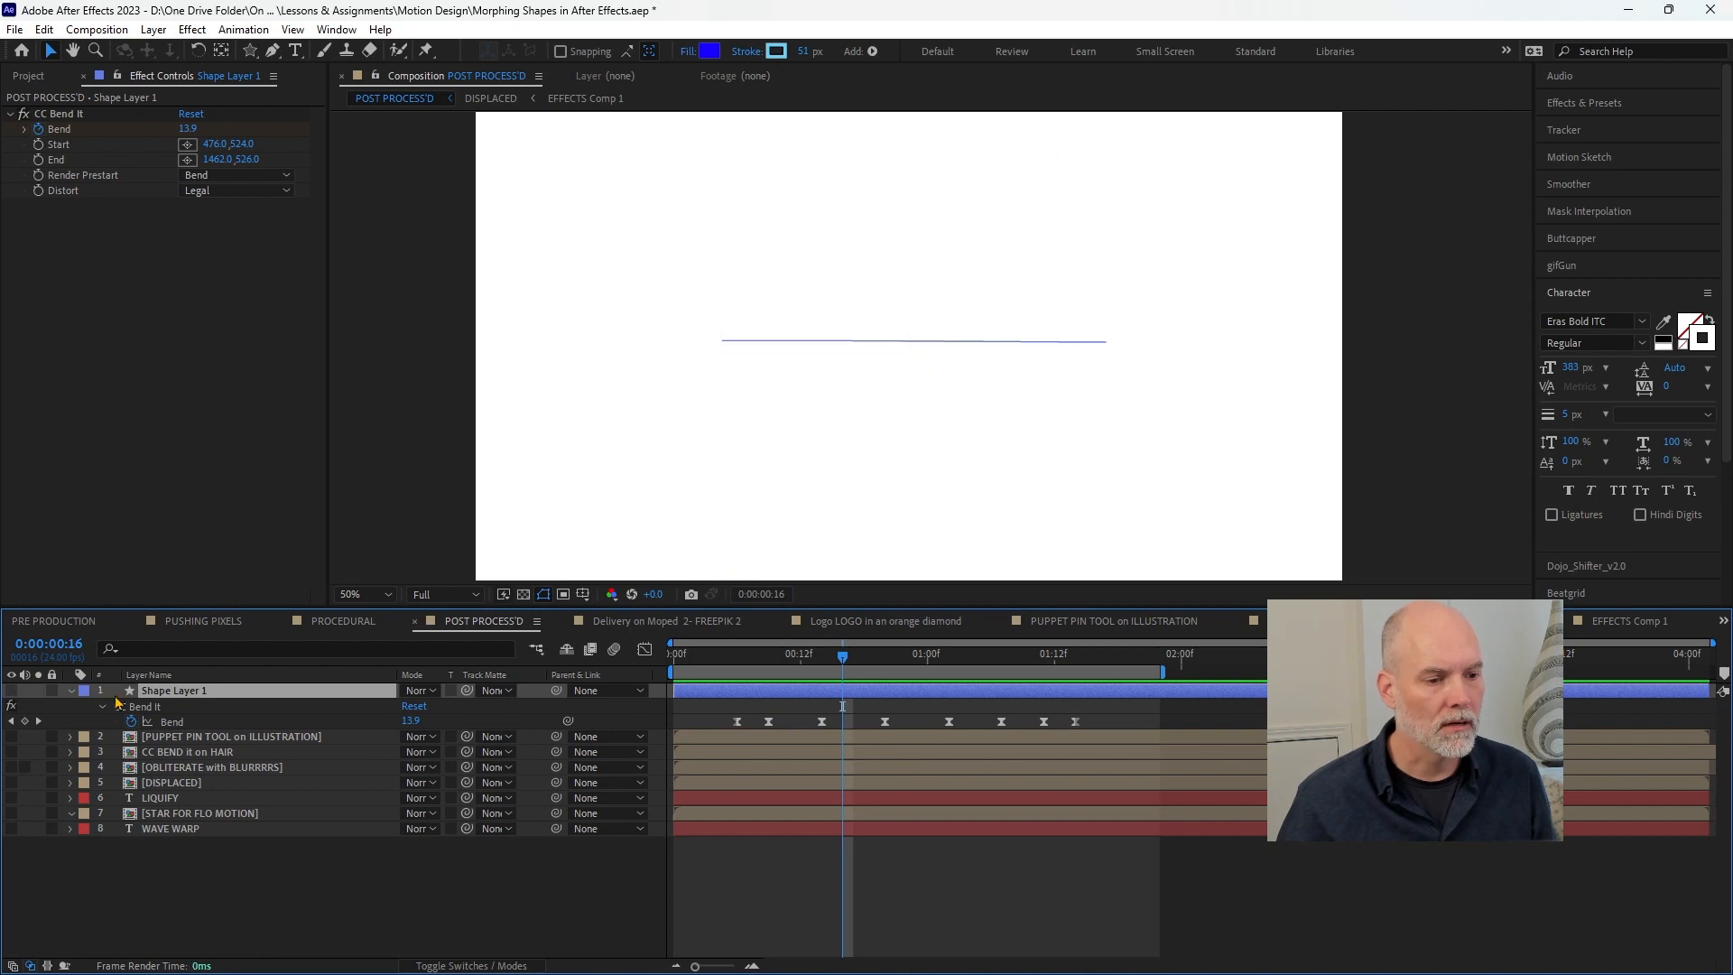
pyautogui.click(70, 691)
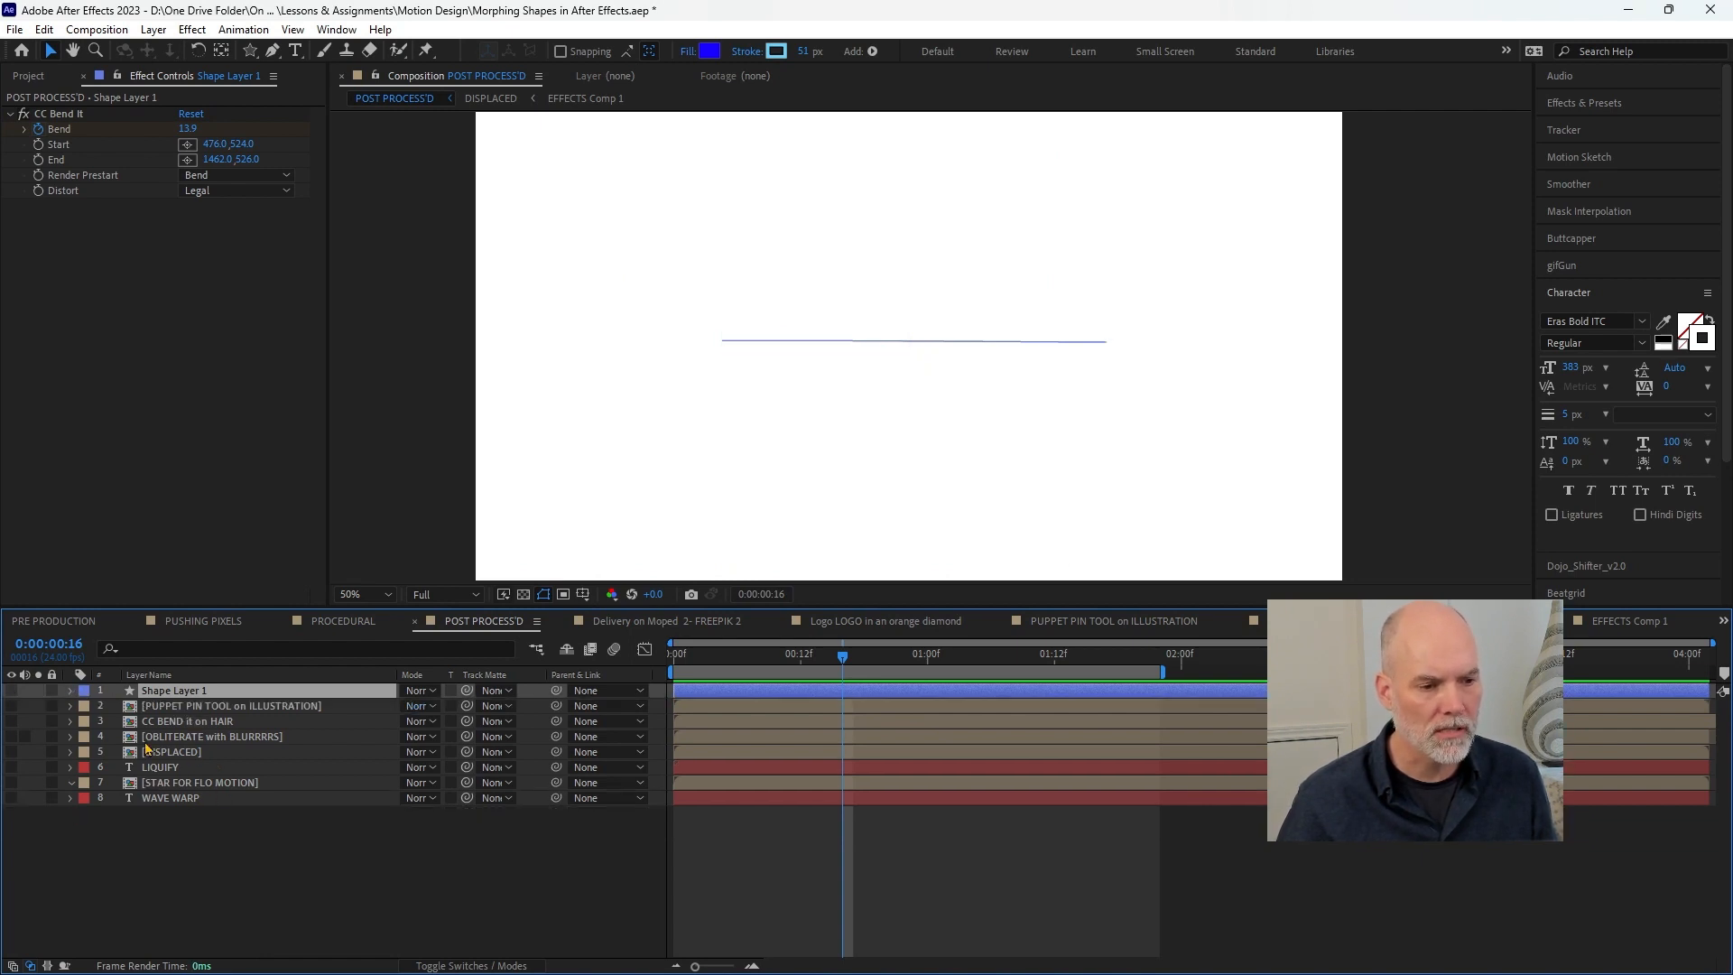
pyautogui.click(176, 739)
pyautogui.click(13, 737)
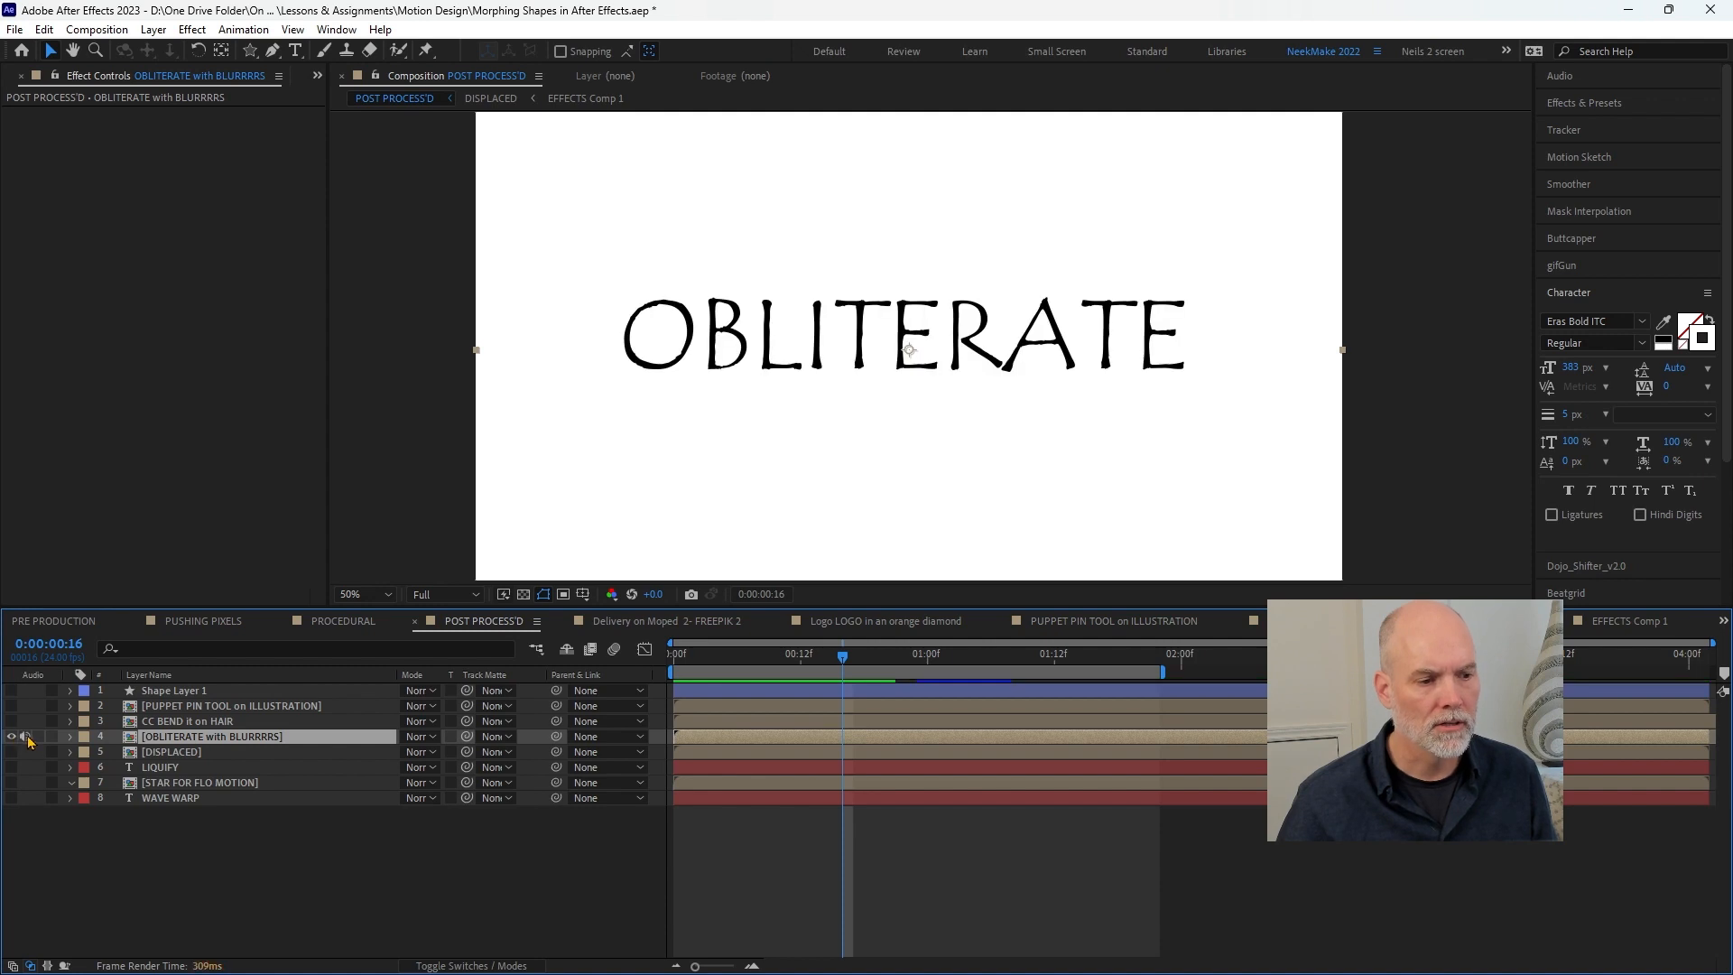
# - Preview the OBLITERATE text animation from the start and examine its blur around 0:00:01:00
pyautogui.press('Home')
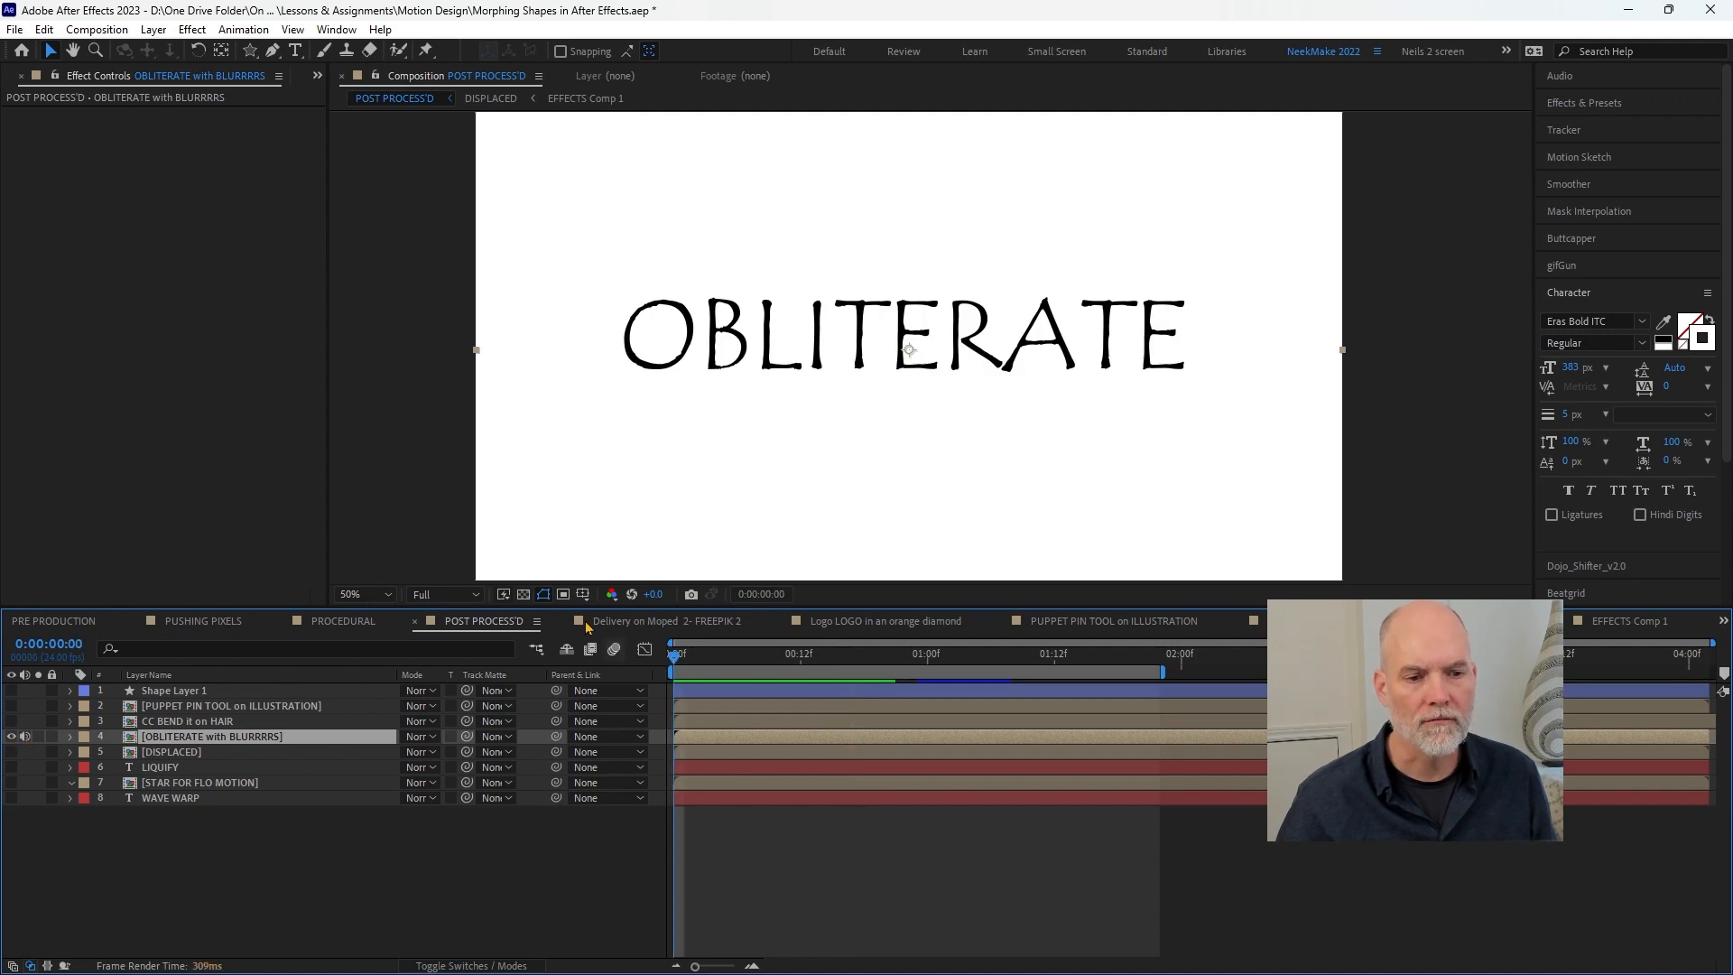
pyautogui.click(444, 594)
pyautogui.click(557, 700)
pyautogui.press('space')
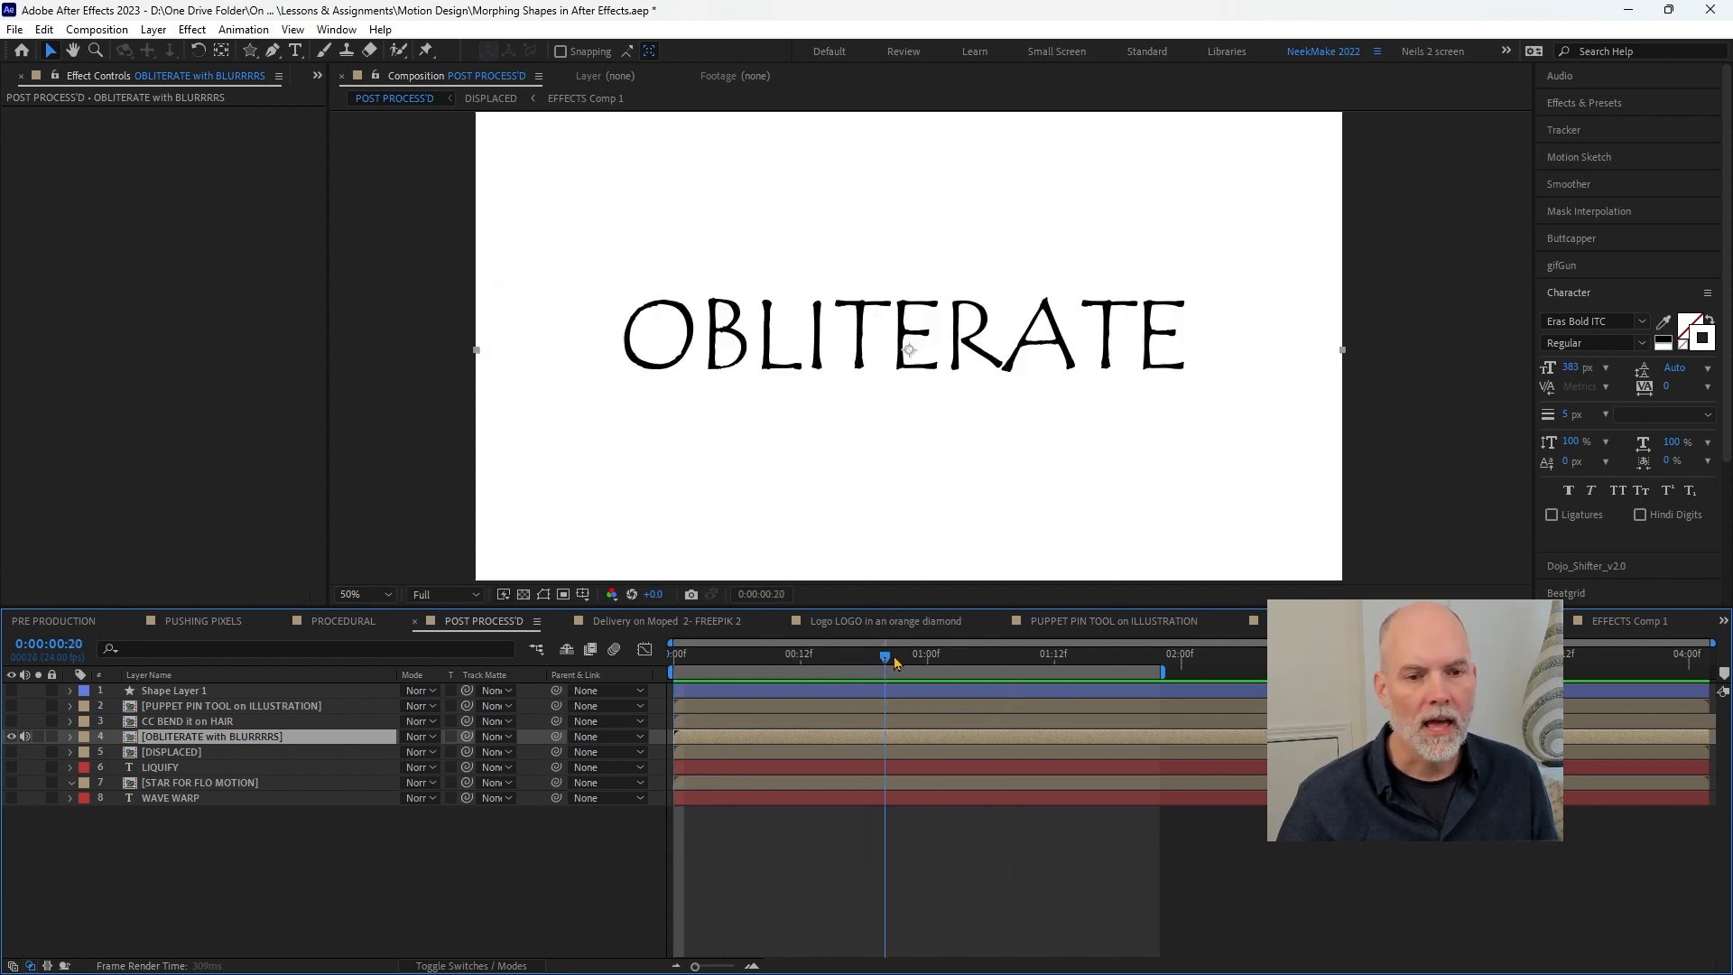
pyautogui.click(906, 658)
pyautogui.moveTo(907, 659); pyautogui.dragTo(928, 659)
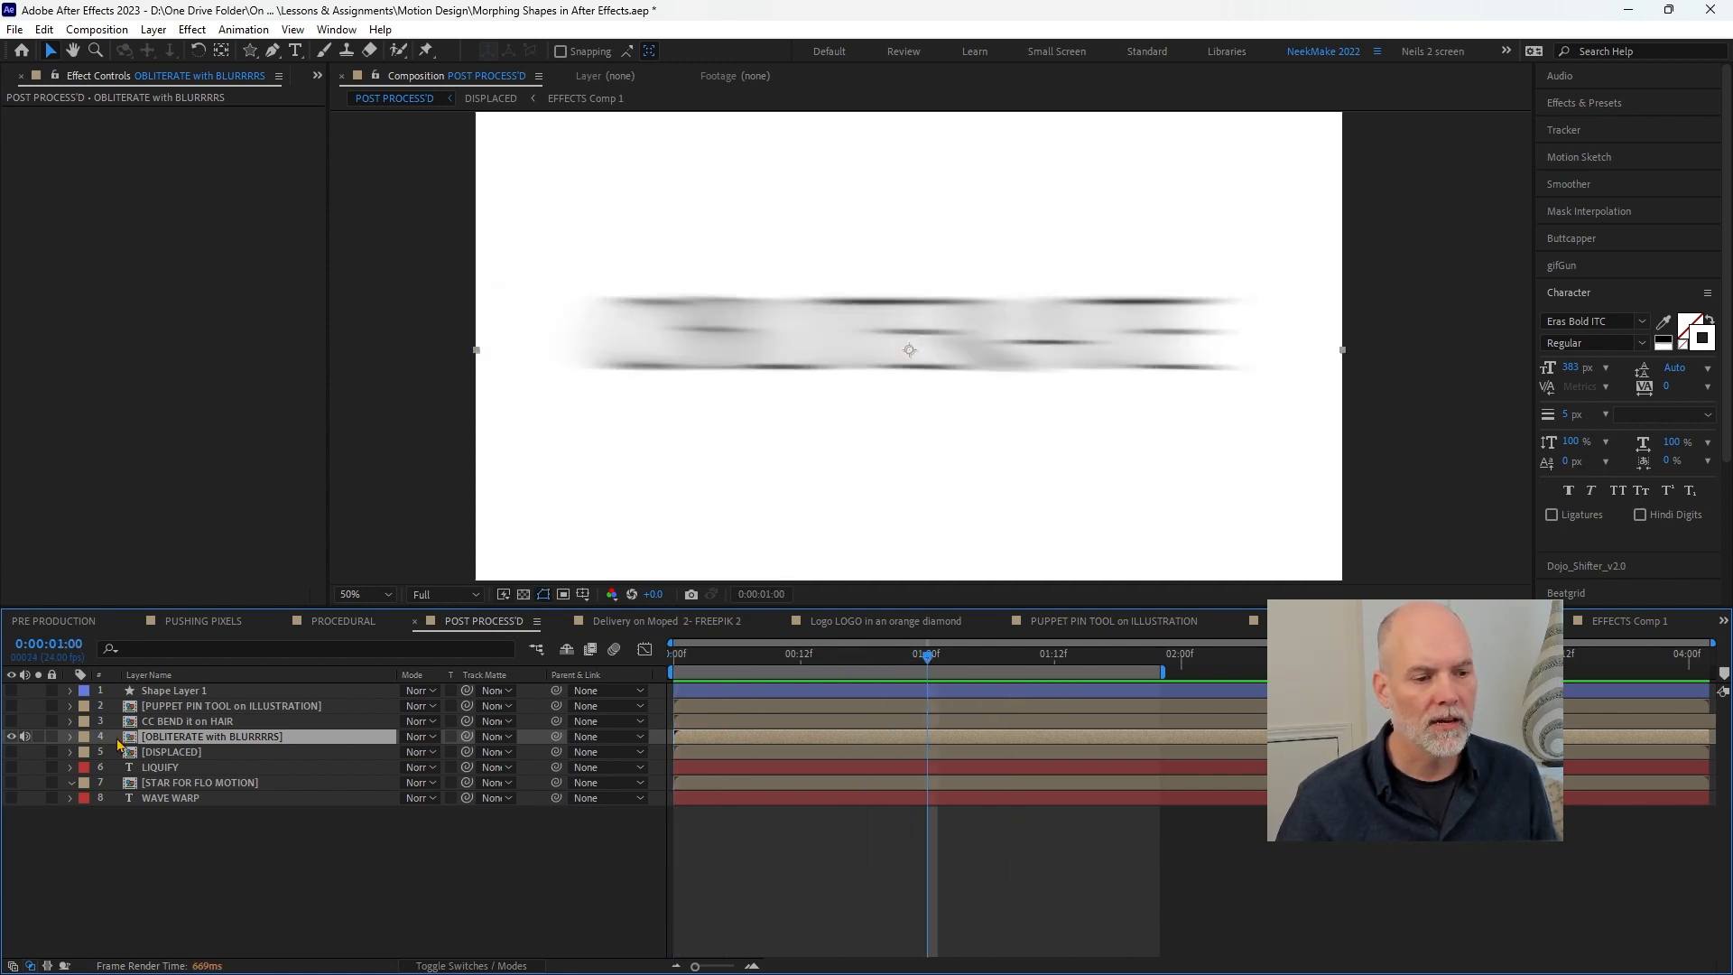
# - Open the OBLITERATE with BLURRRRS composition and compare the text with CC Radial Blur off and on
pyautogui.doubleClick(132, 743)
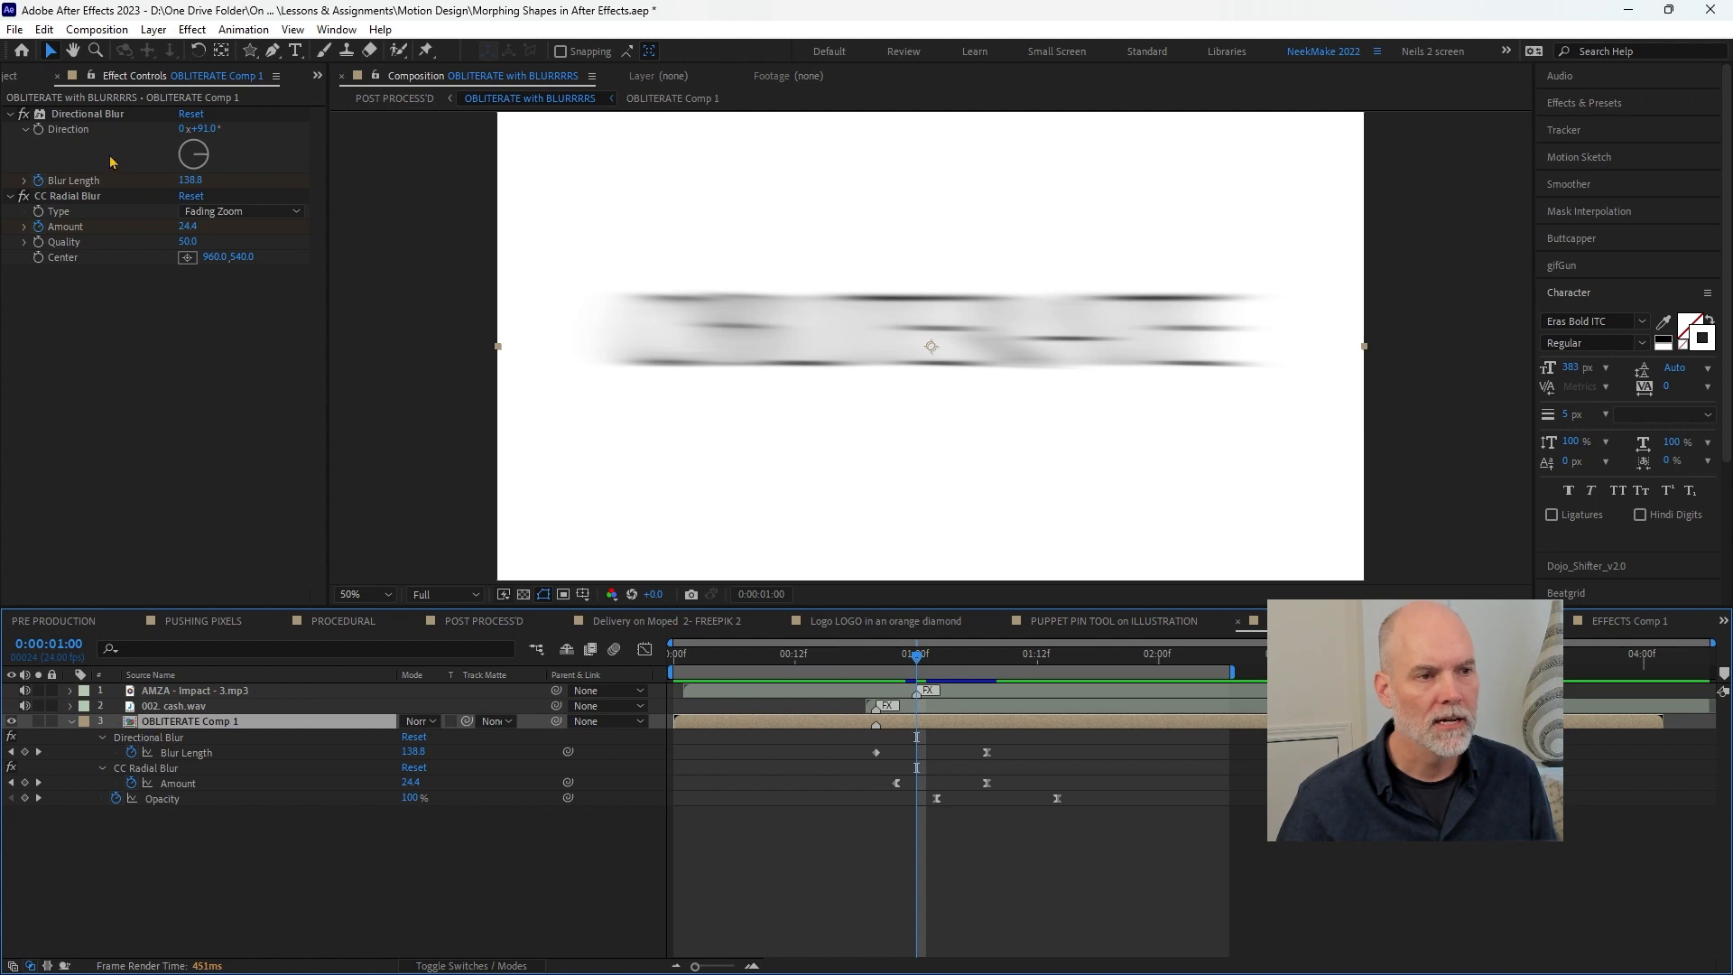
pyautogui.click(102, 117)
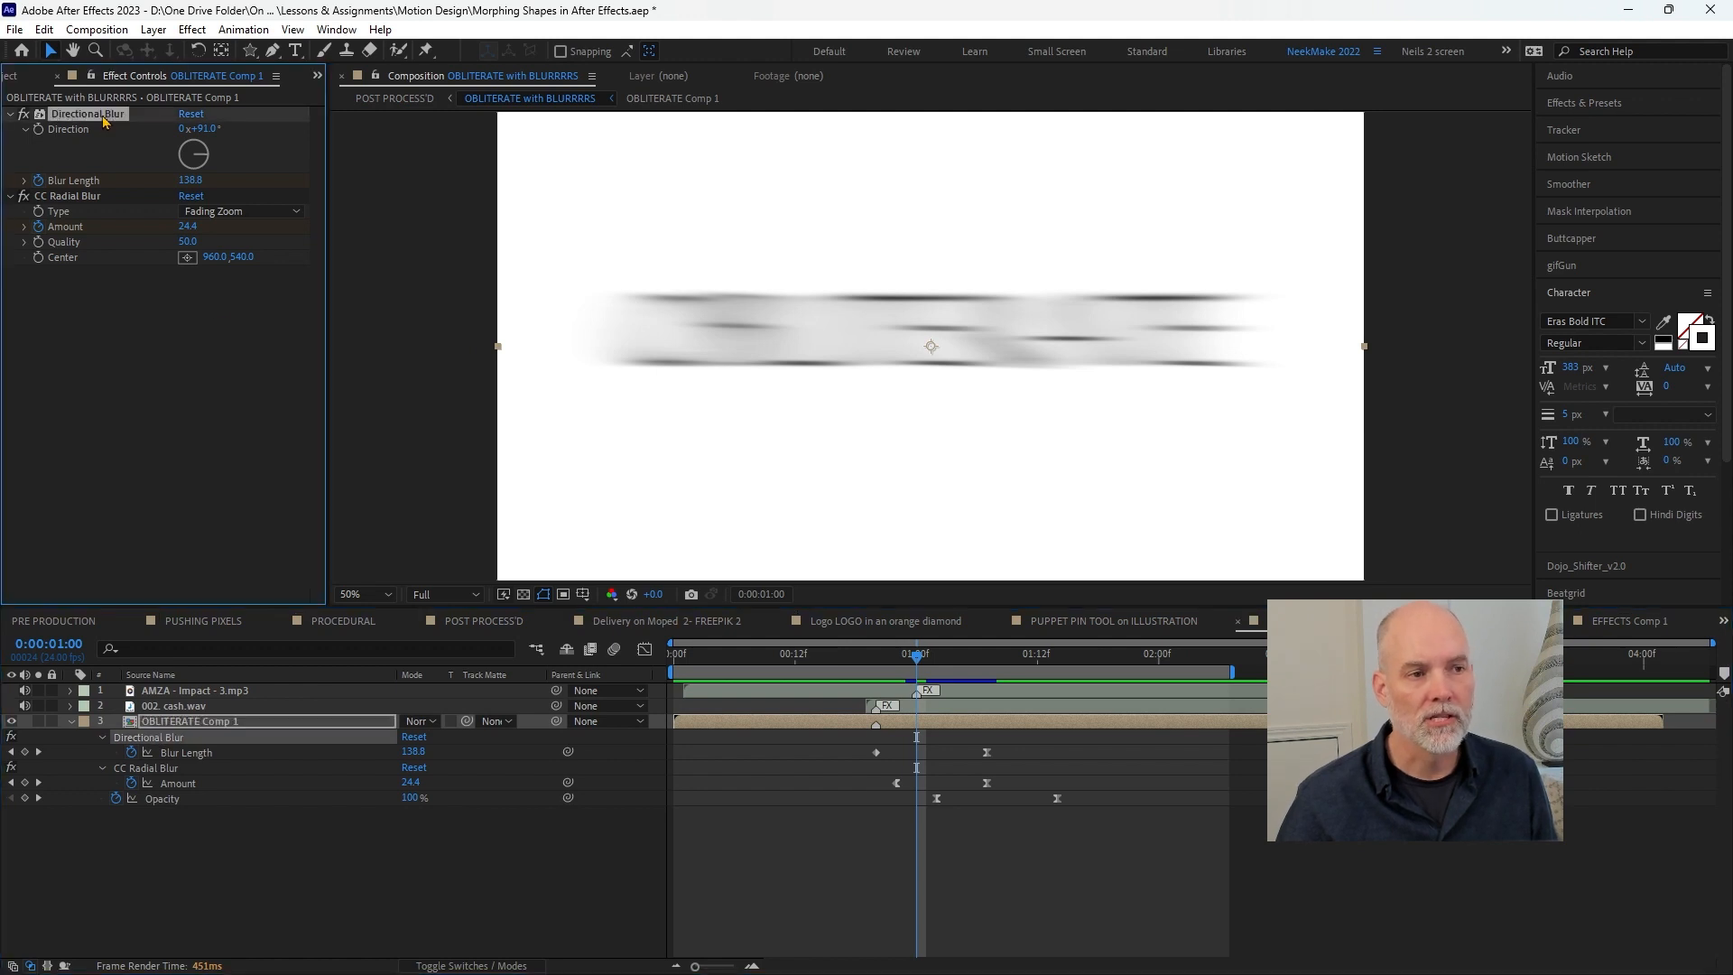
pyautogui.click(23, 195)
pyautogui.moveTo(911, 668); pyautogui.dragTo(957, 657)
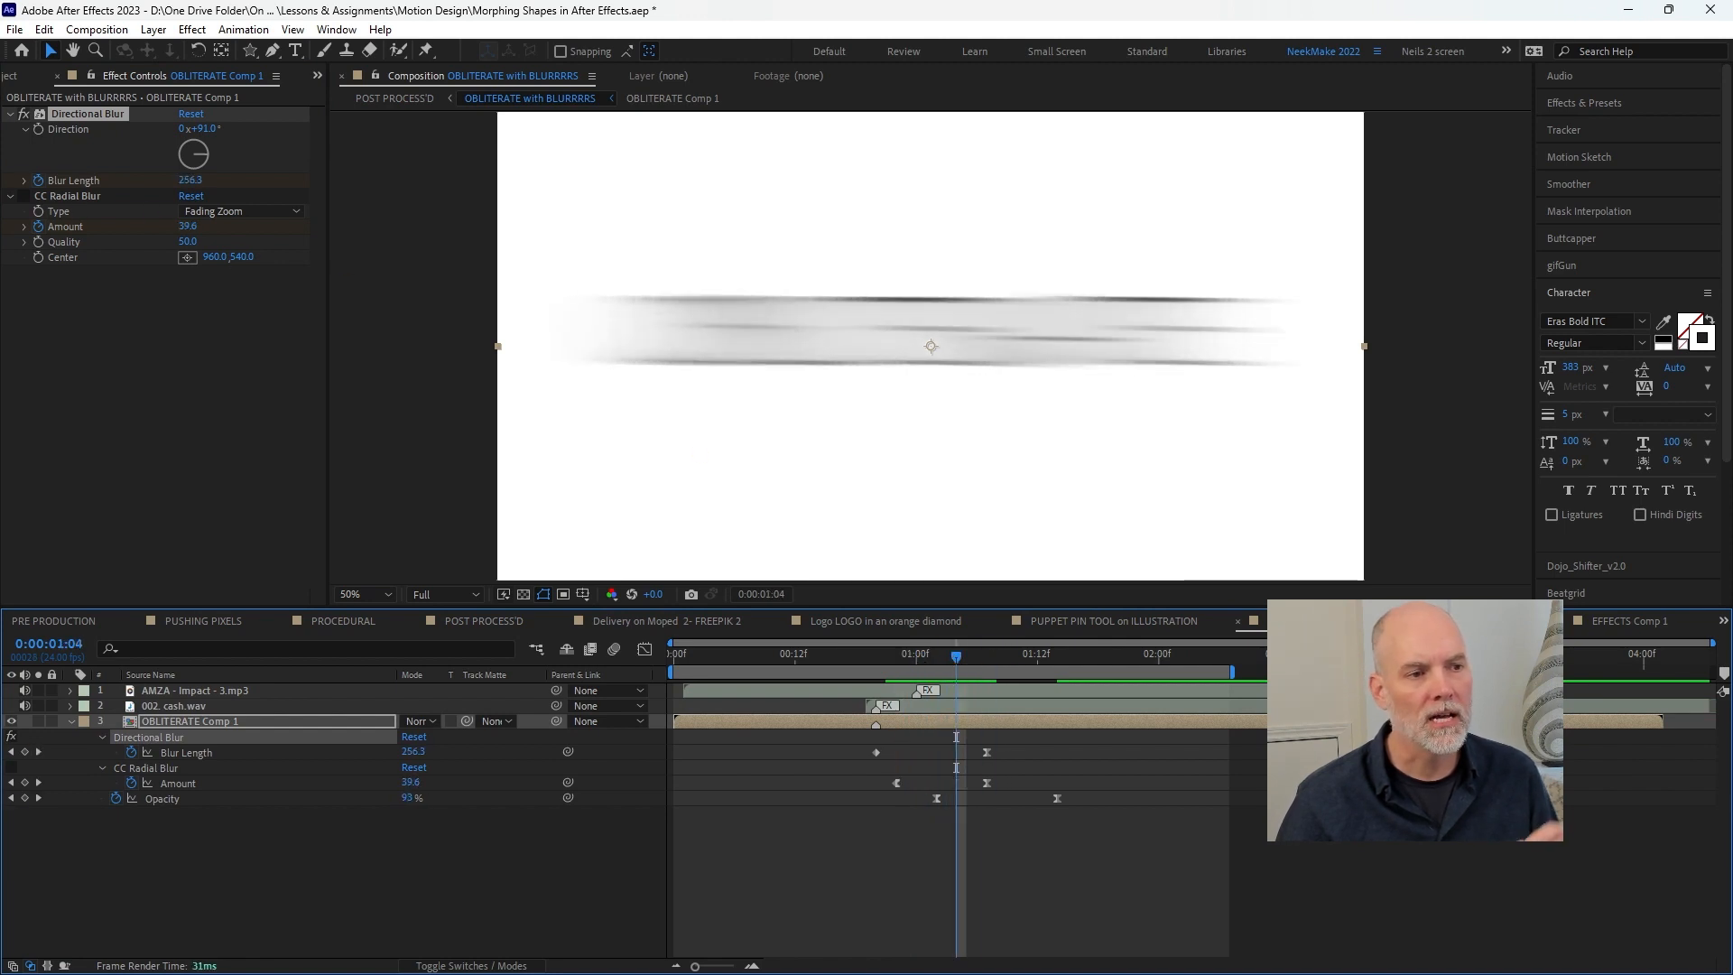
pyautogui.click(24, 196)
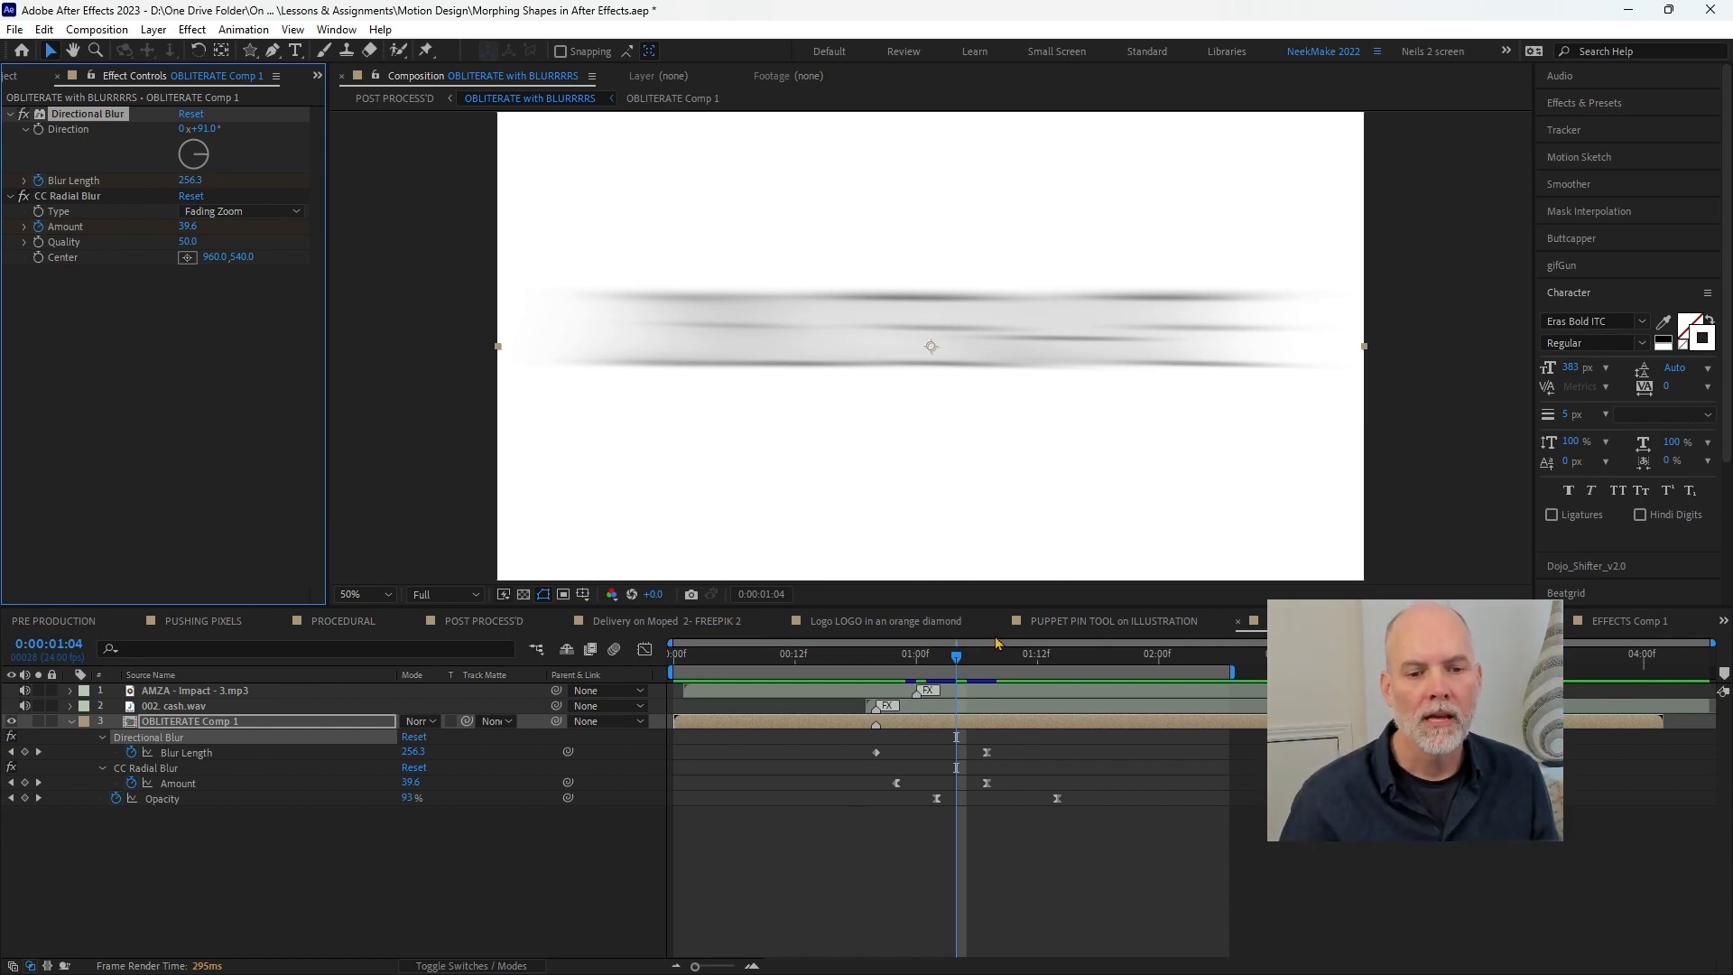
pyautogui.moveTo(973, 657)
pyautogui.mouseDown()
pyautogui.moveTo(1004, 657)
pyautogui.moveTo(874, 657)
pyautogui.moveTo(946, 659)
pyautogui.mouseUp()
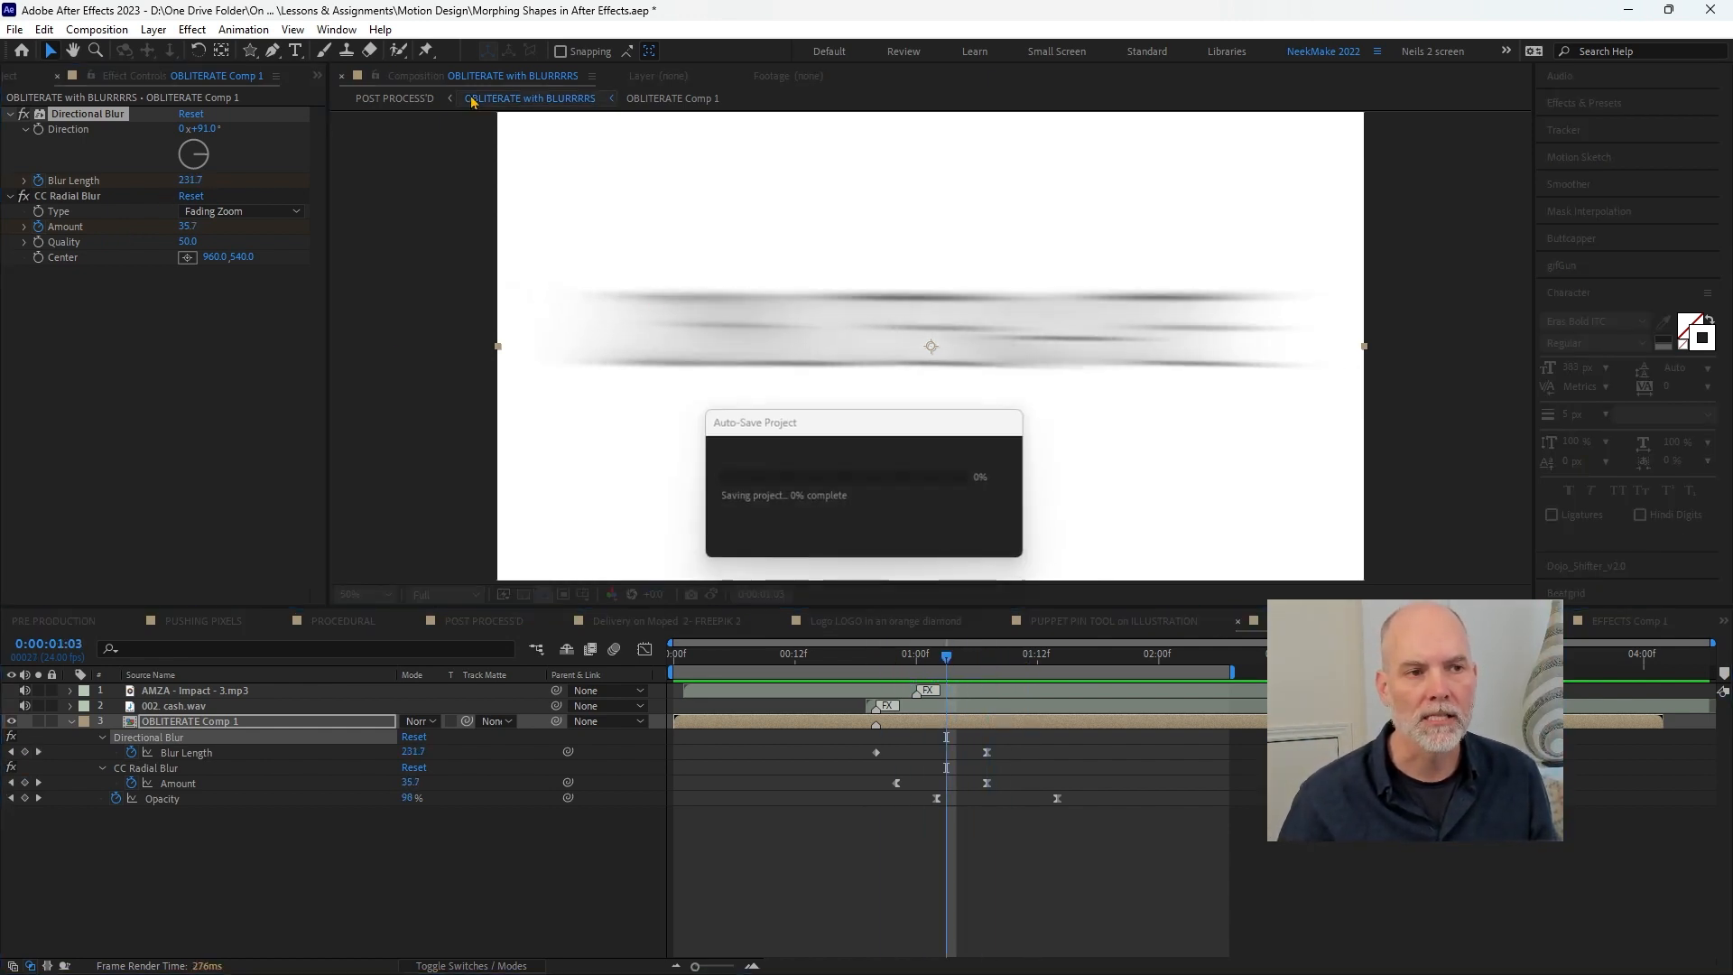
# - Look over the available Blur & Sharpen effects and return to the POST PROCESS'D composition
pyautogui.click(205, 32)
pyautogui.moveTo(298, 177)
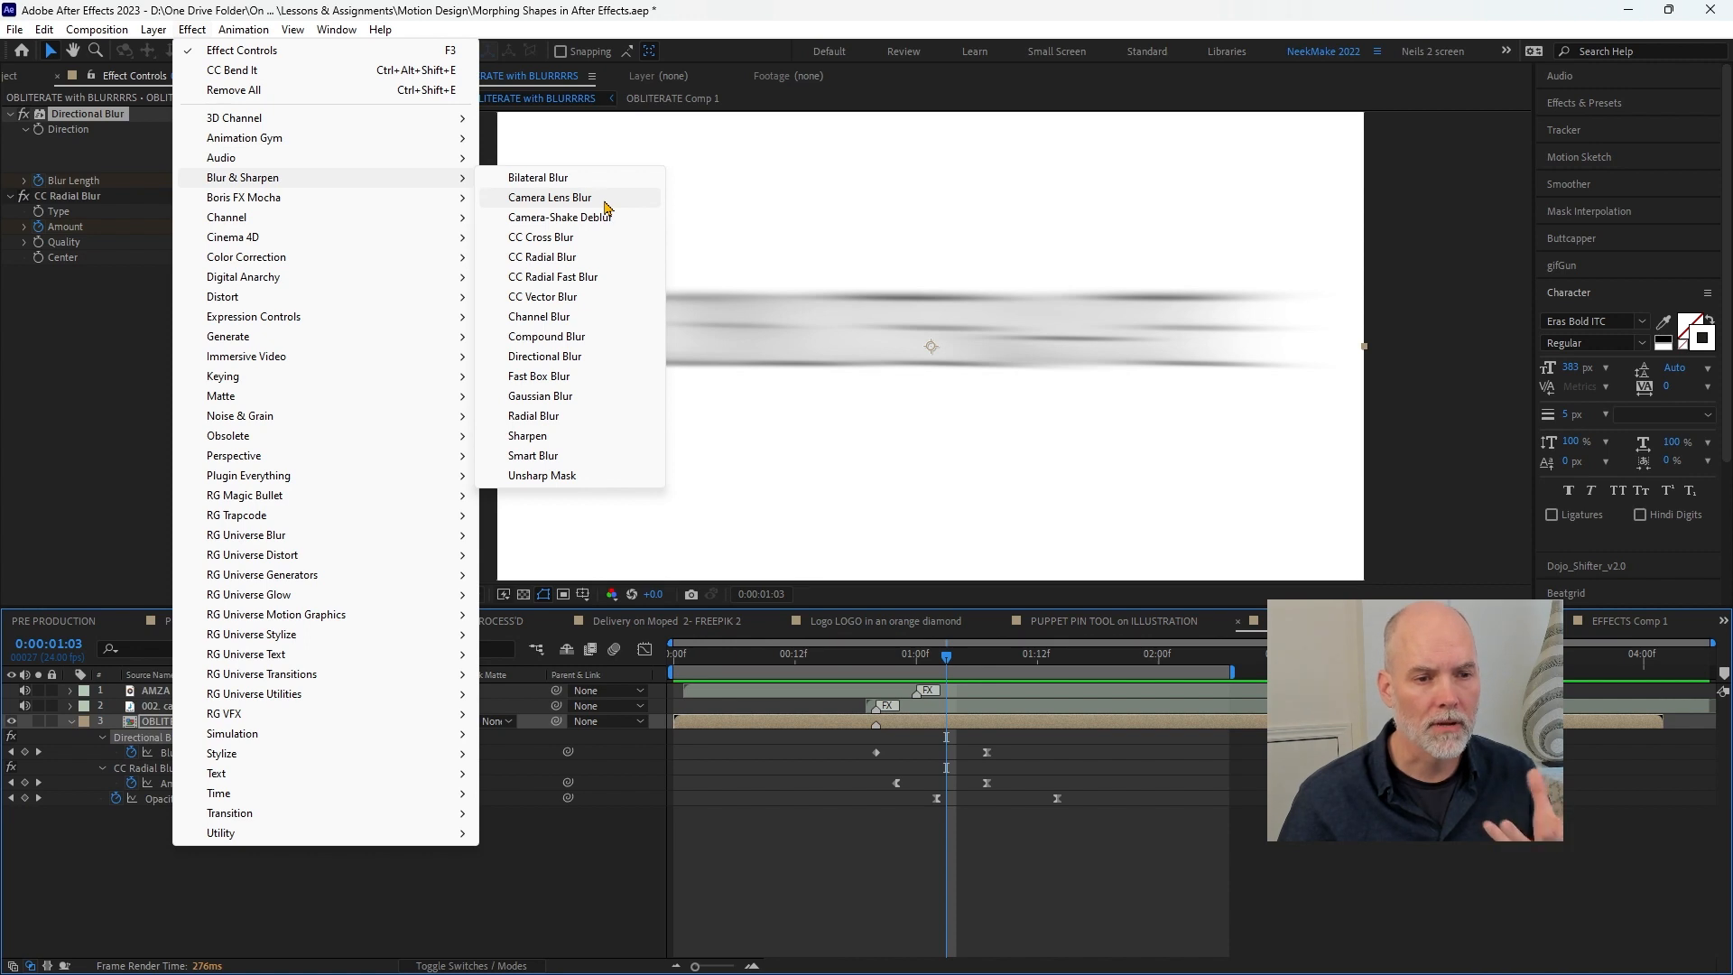
pyautogui.click(101, 377)
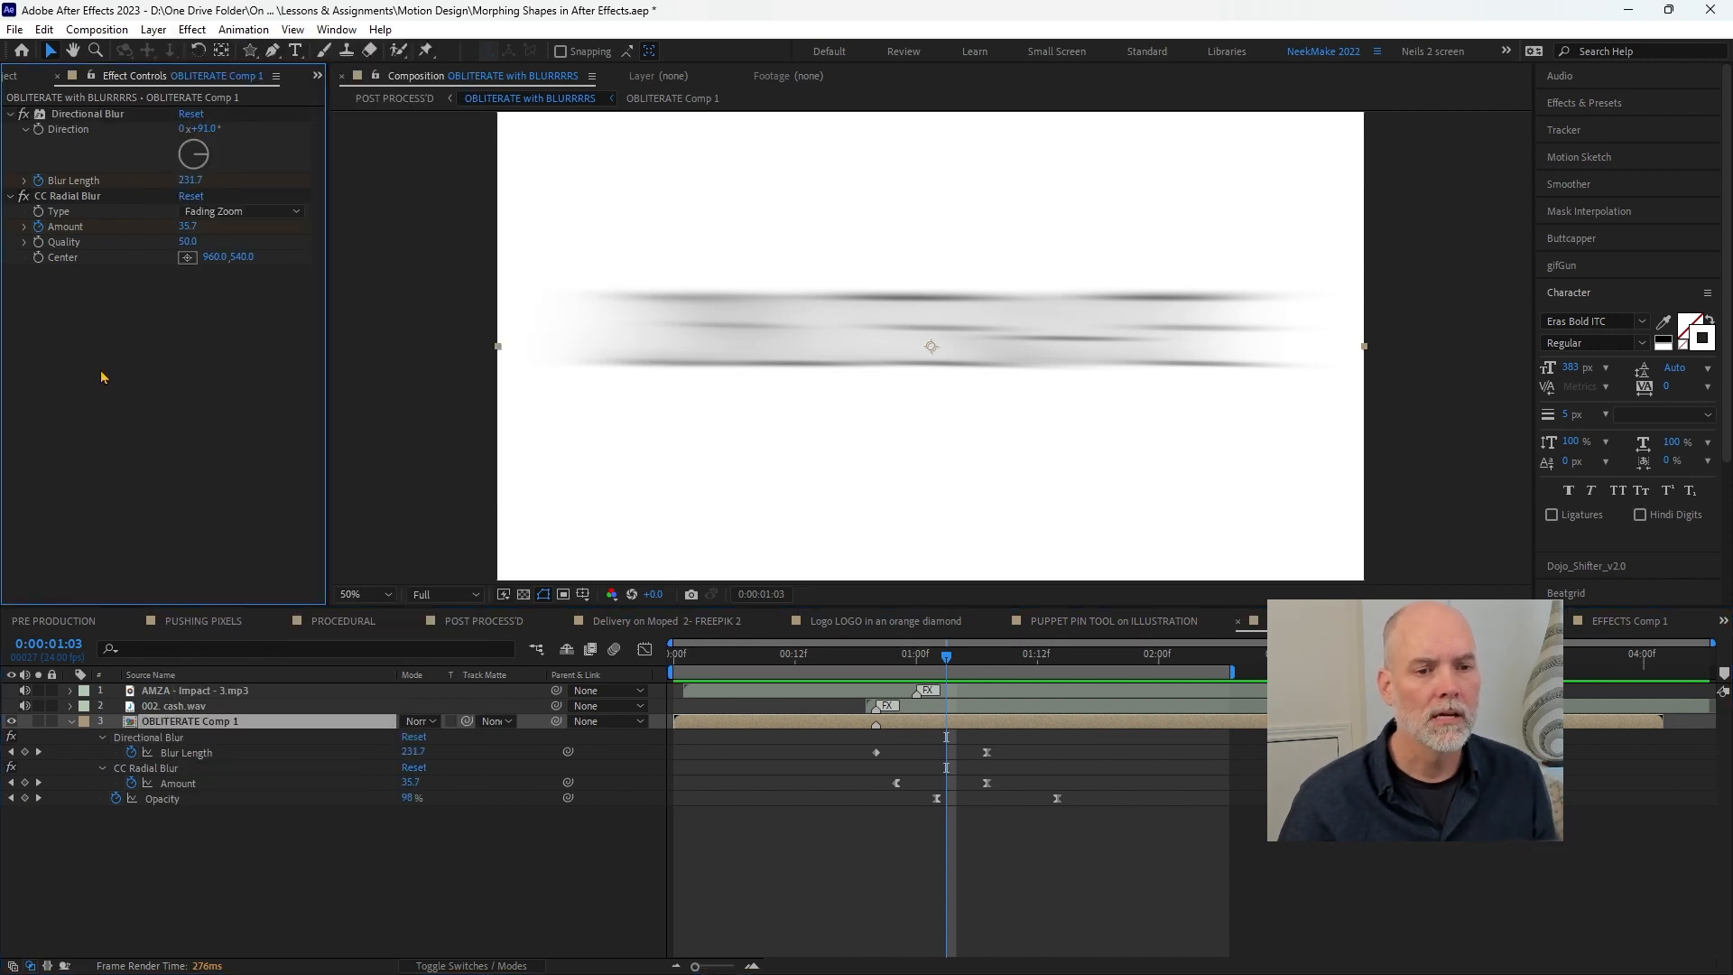
pyautogui.press('Tab')
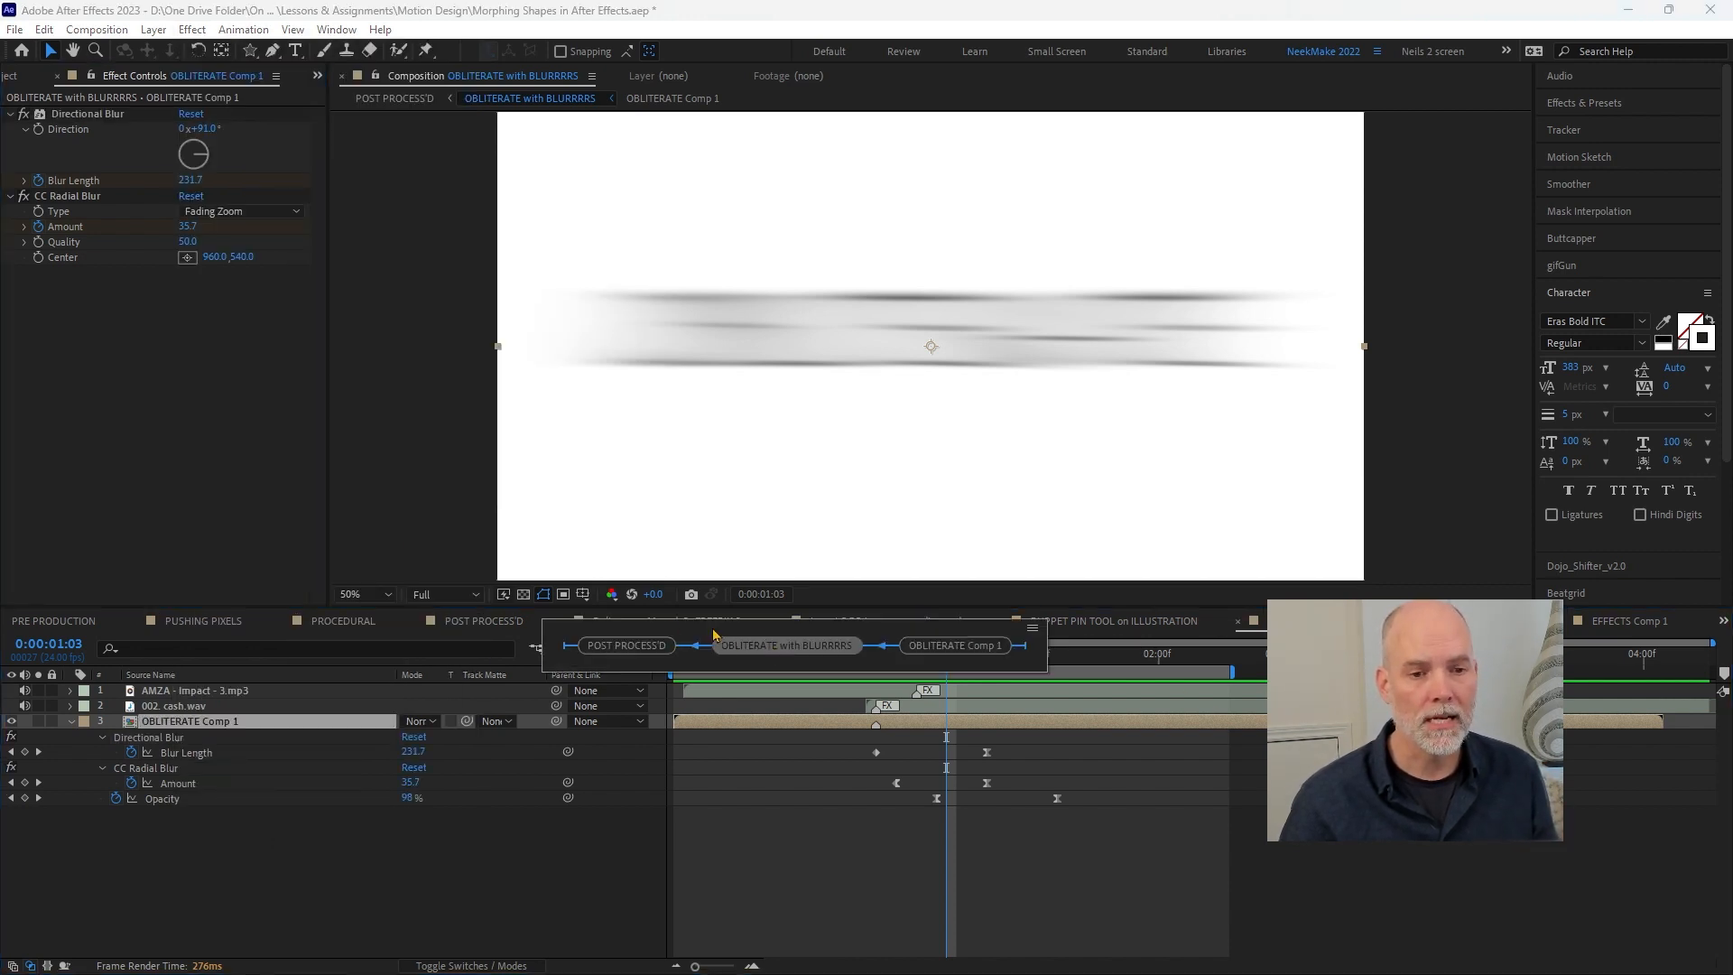
pyautogui.click(623, 644)
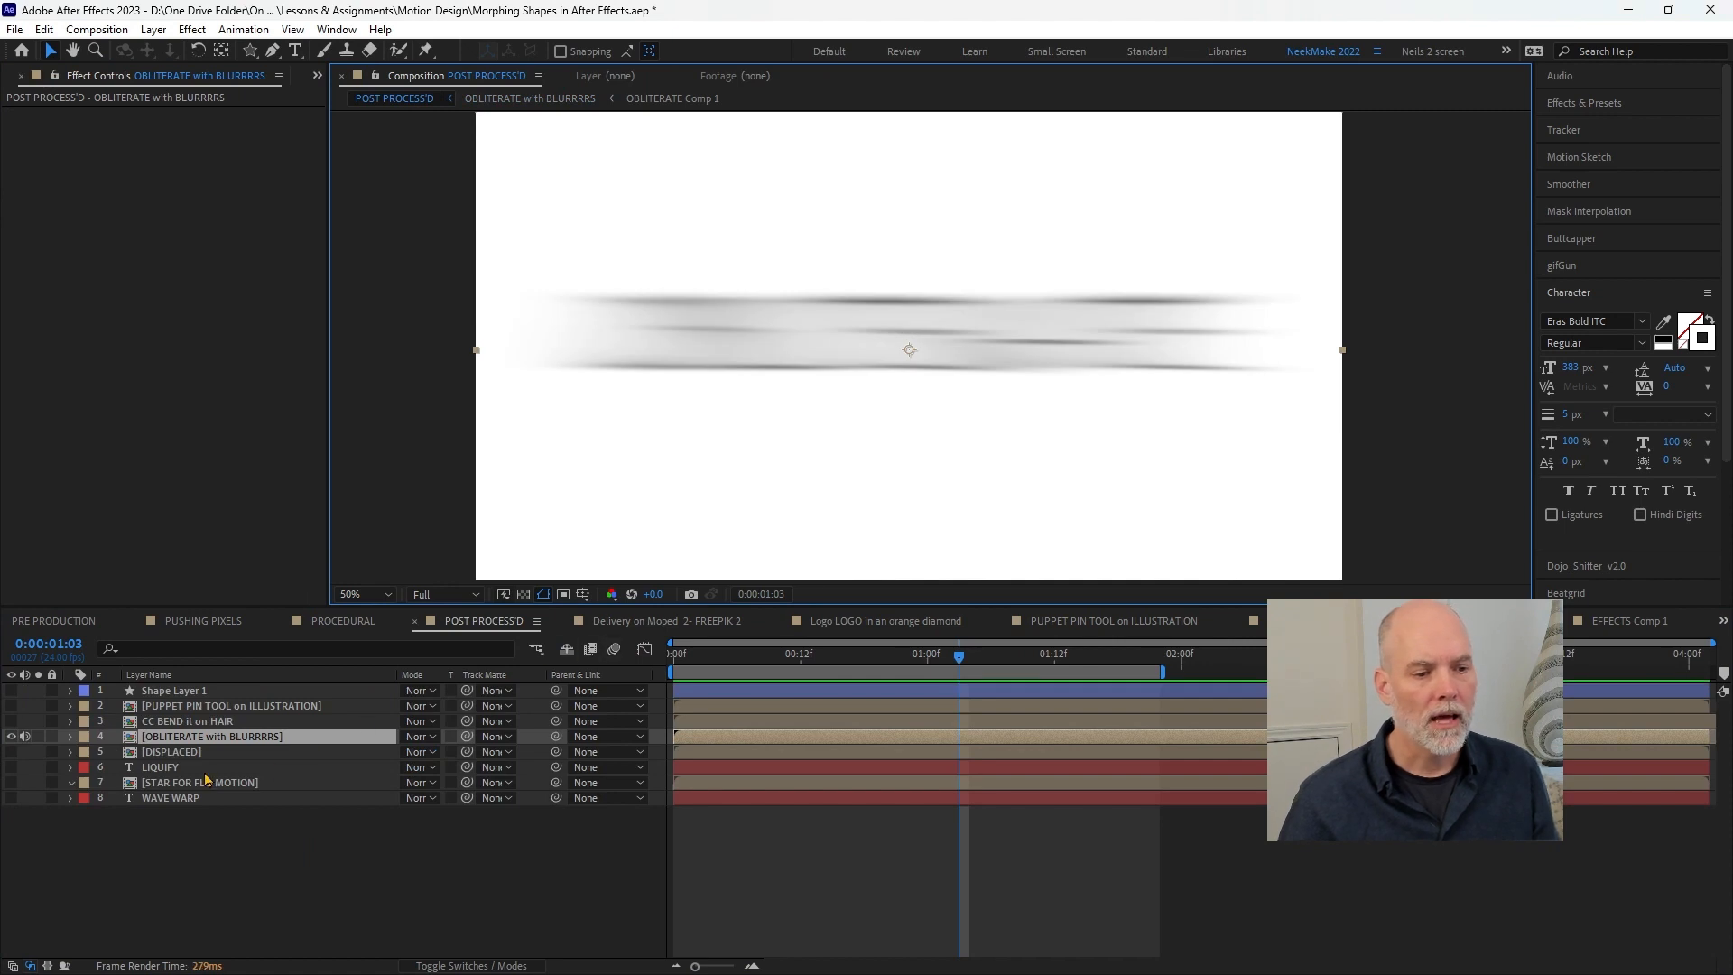
pyautogui.hotkey('alt', 'Tab')
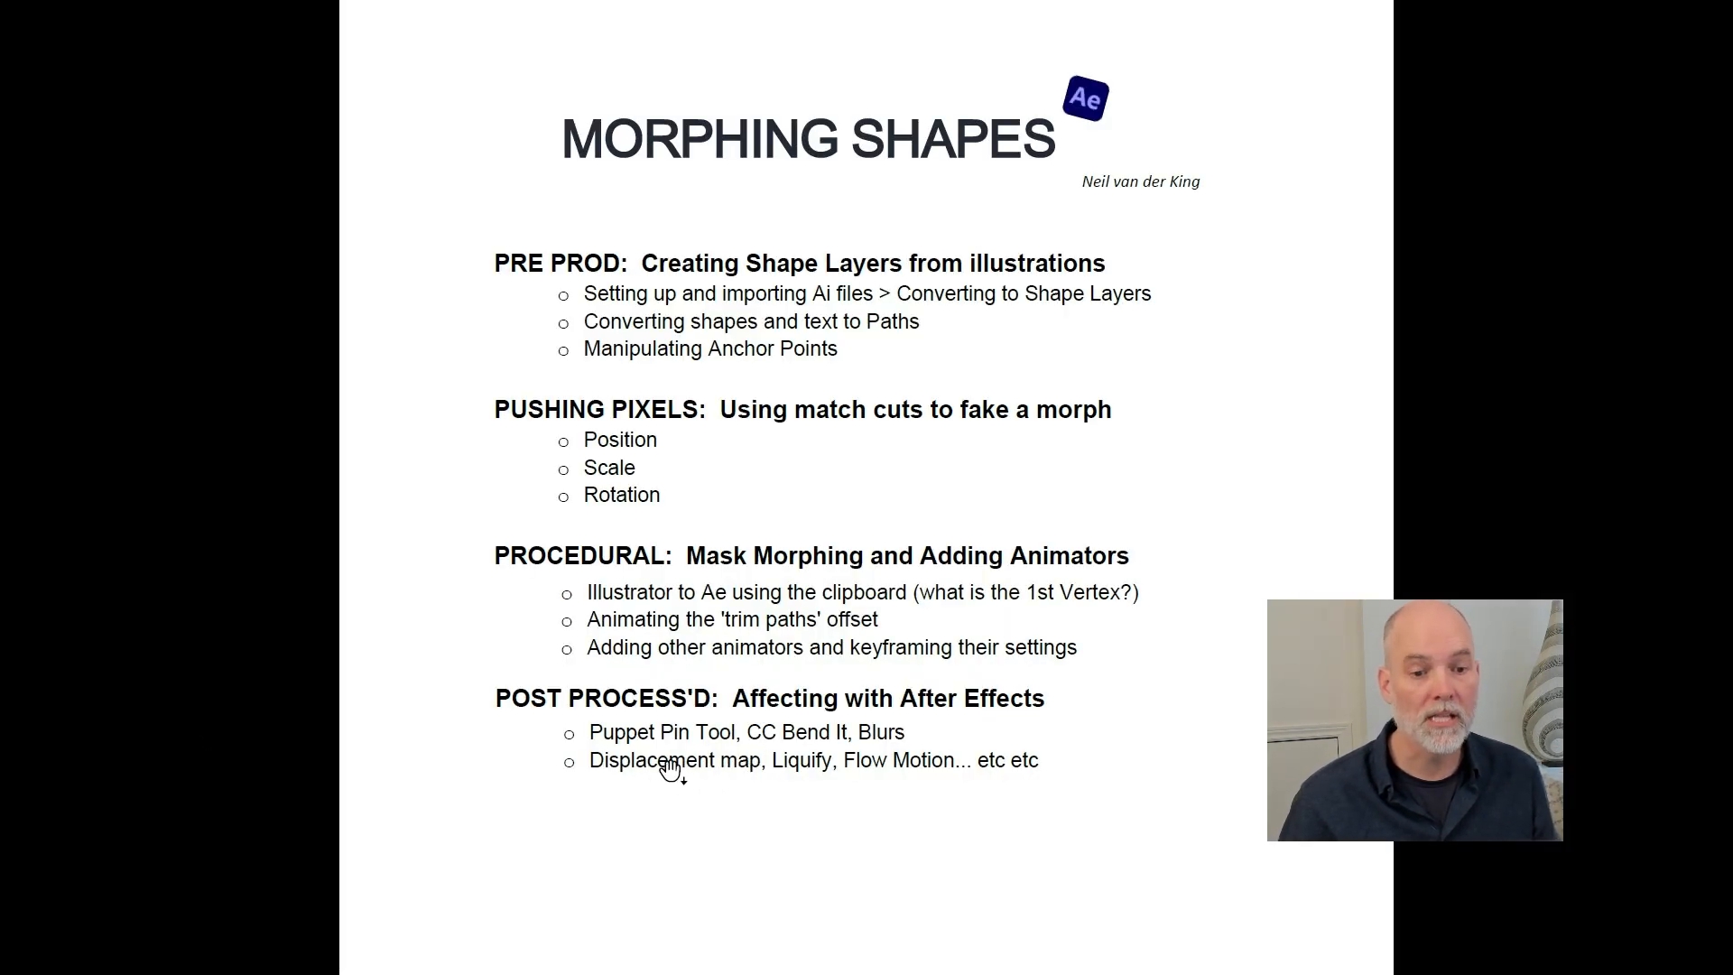
pyautogui.moveTo(552, 738)
pyautogui.mouseDown()
pyautogui.moveTo(695, 795)
pyautogui.moveTo(824, 796)
pyautogui.moveTo(728, 795)
pyautogui.moveTo(776, 794)
pyautogui.mouseUp()
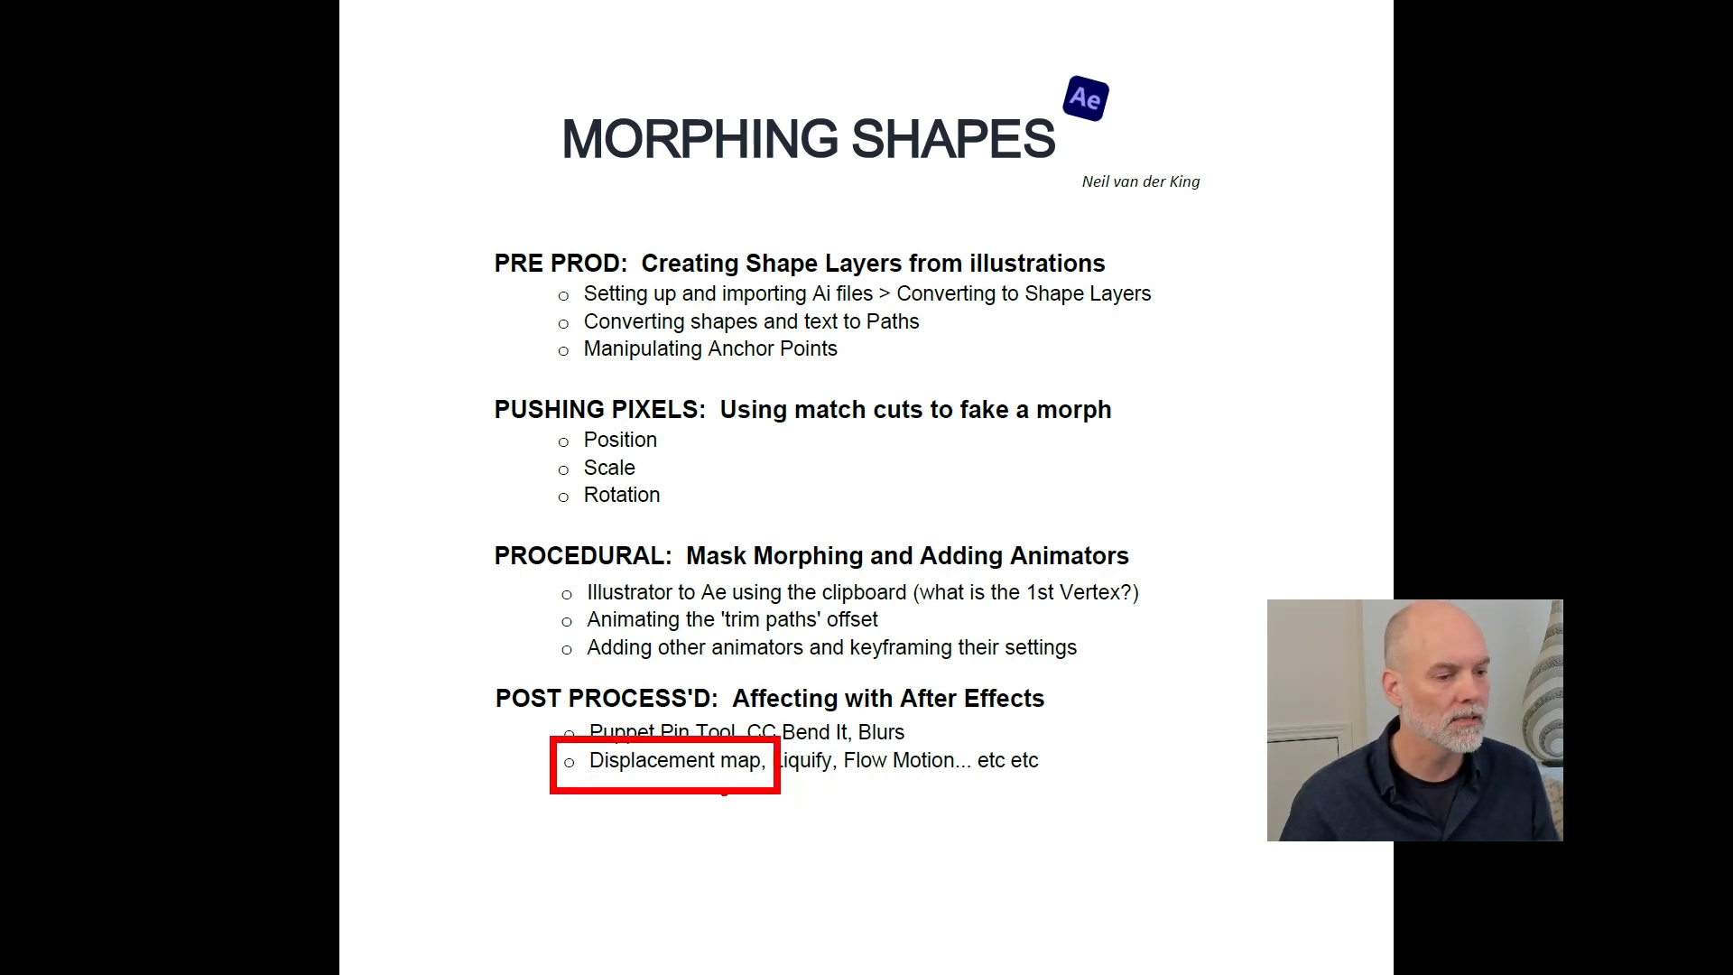
pyautogui.press('Escape')
pyautogui.hotkey('alt', 'Tab')
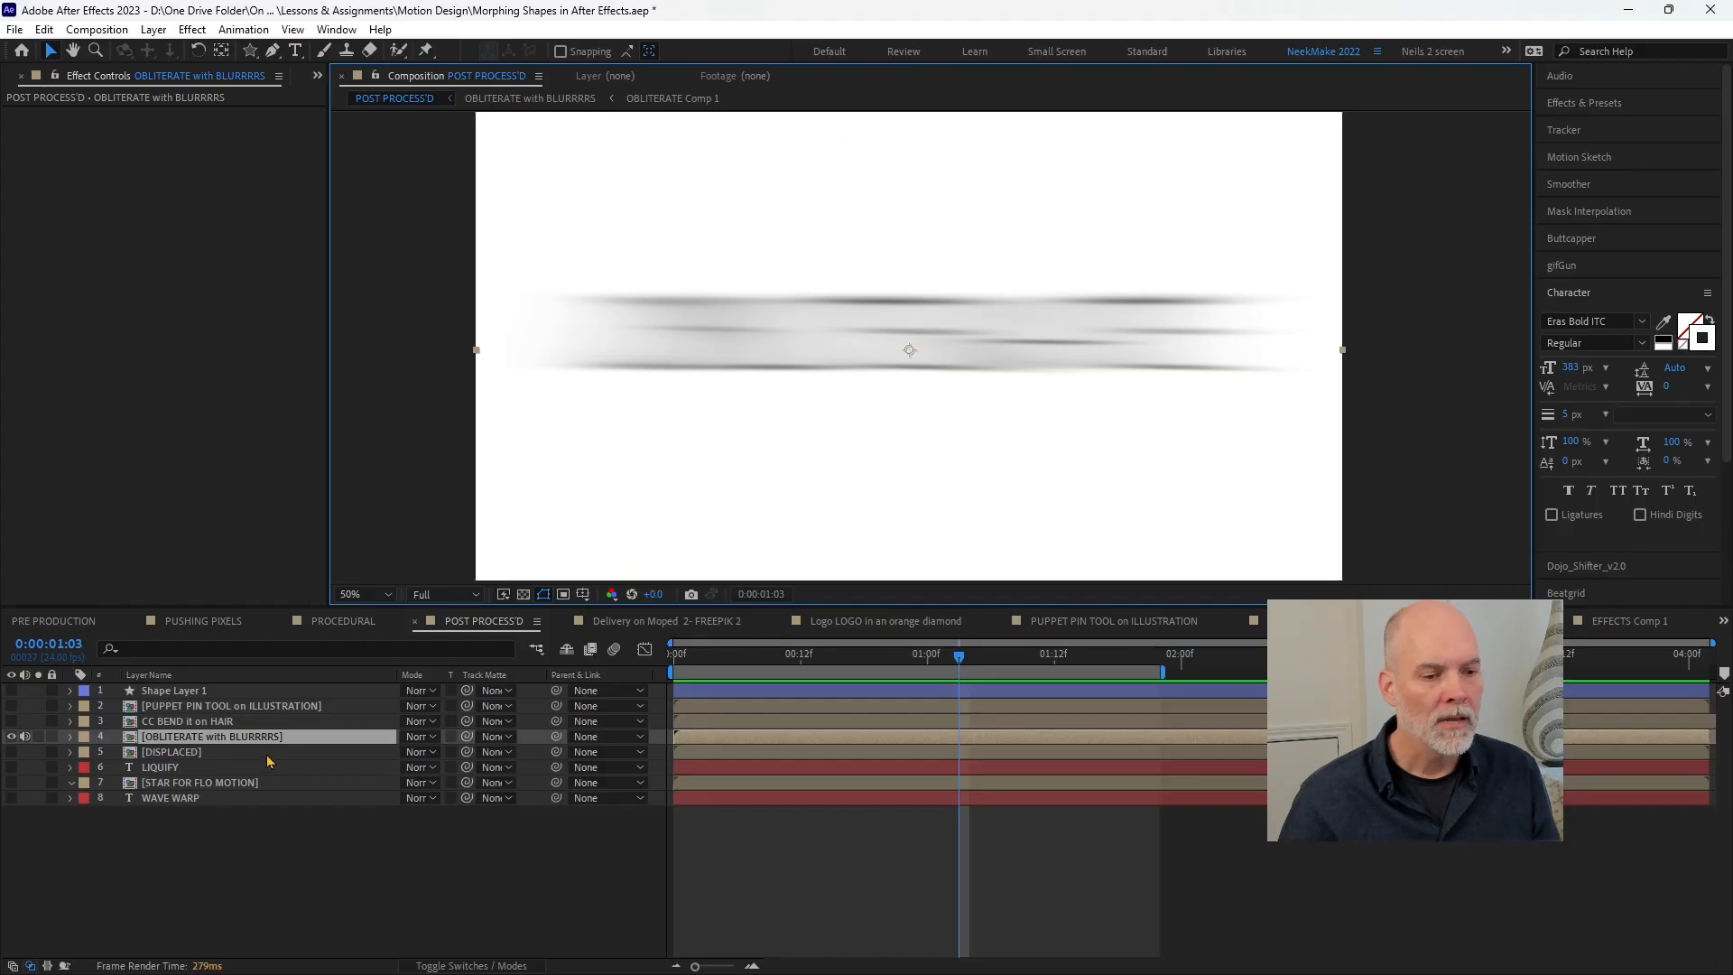
# - Hide the OBLITERATE with BLURRRRS layer
pyautogui.click(12, 738)
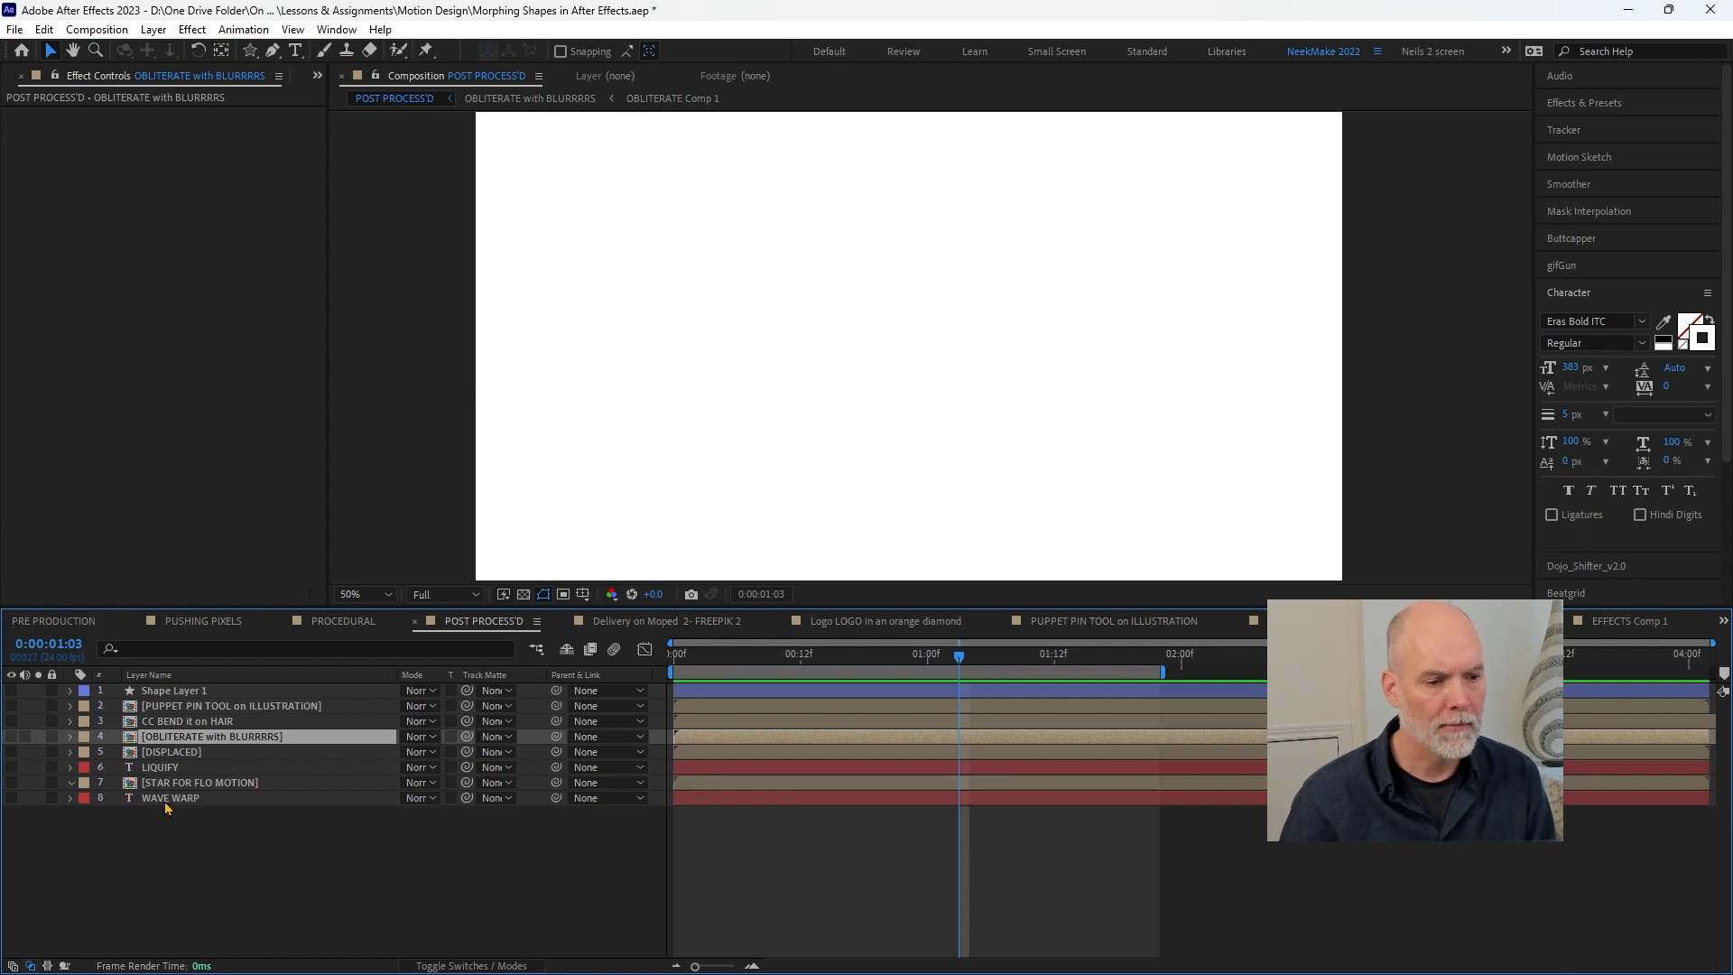
# - Show the DISPLACED layer and preview its text animation from the start with the work area extended past two seconds
pyautogui.click(179, 757)
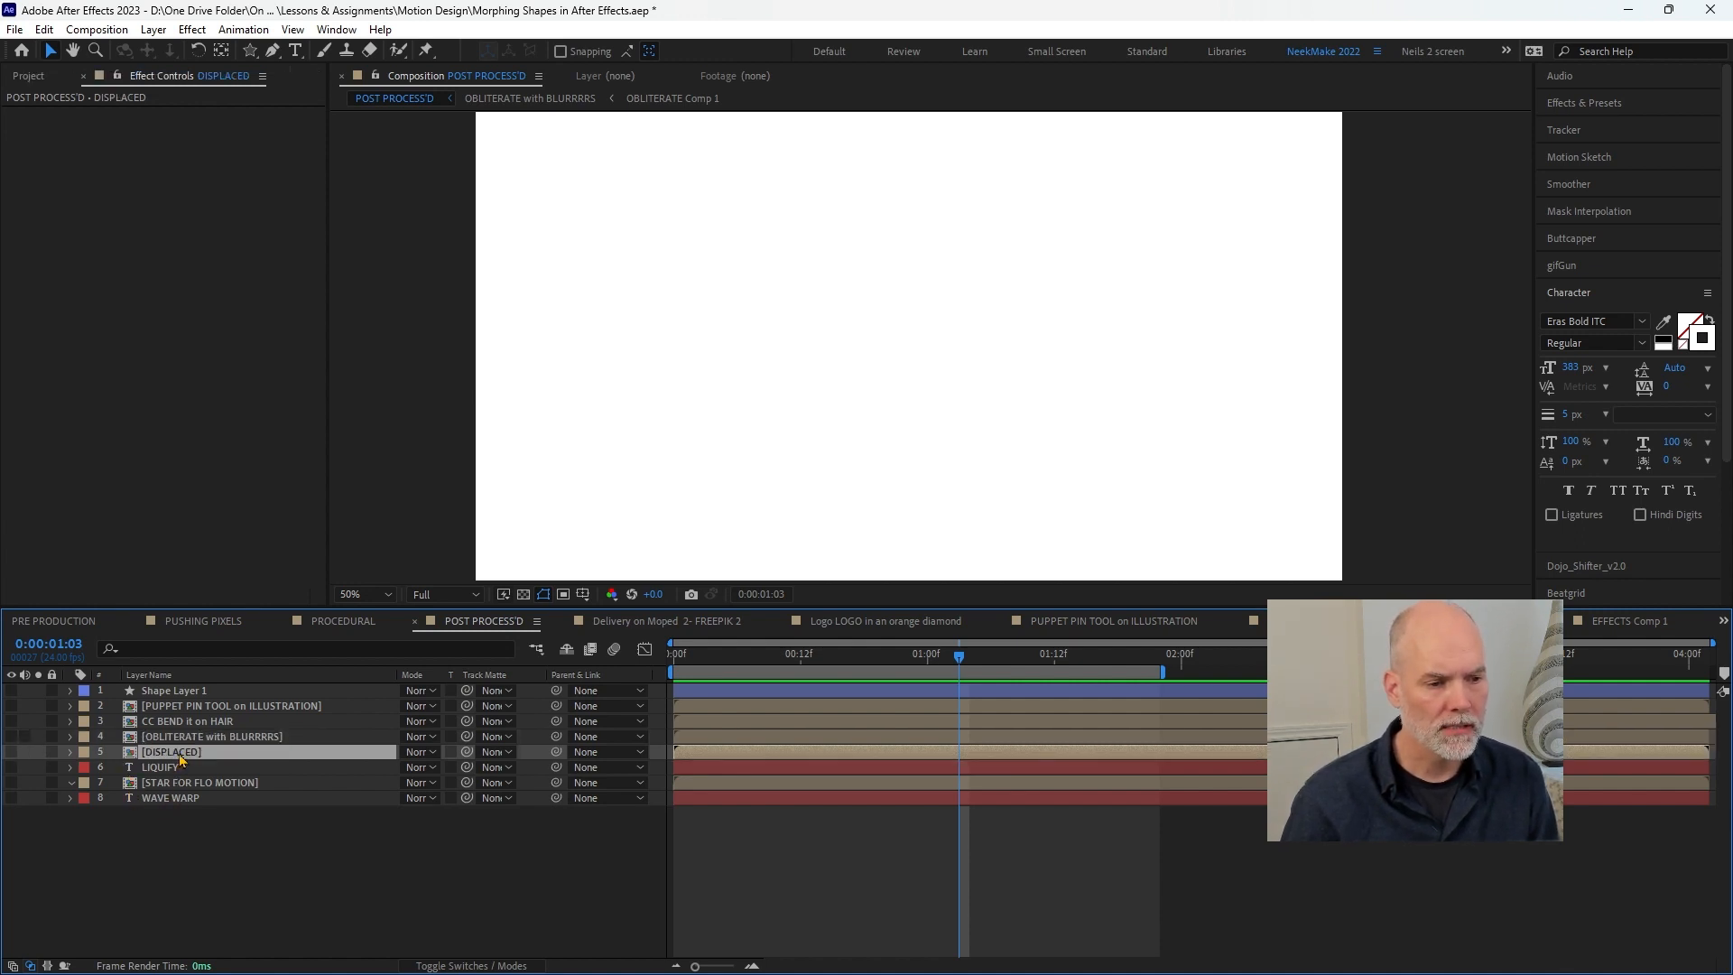
pyautogui.click(11, 752)
pyautogui.press('Home')
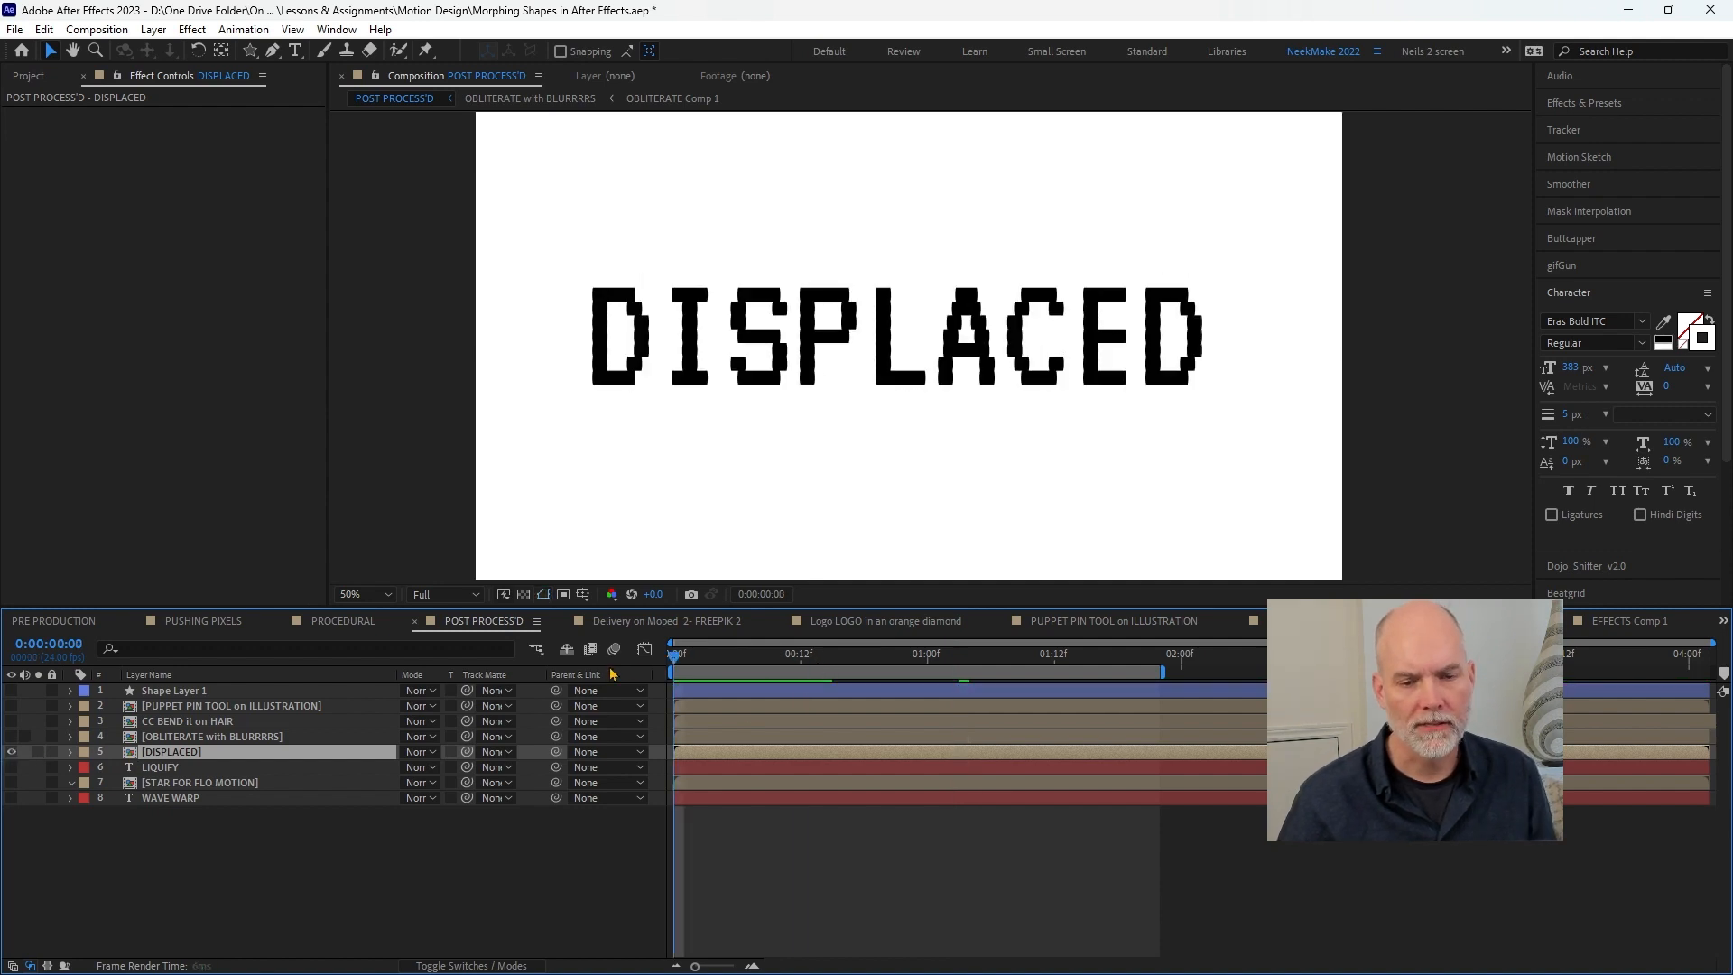
pyautogui.press('space')
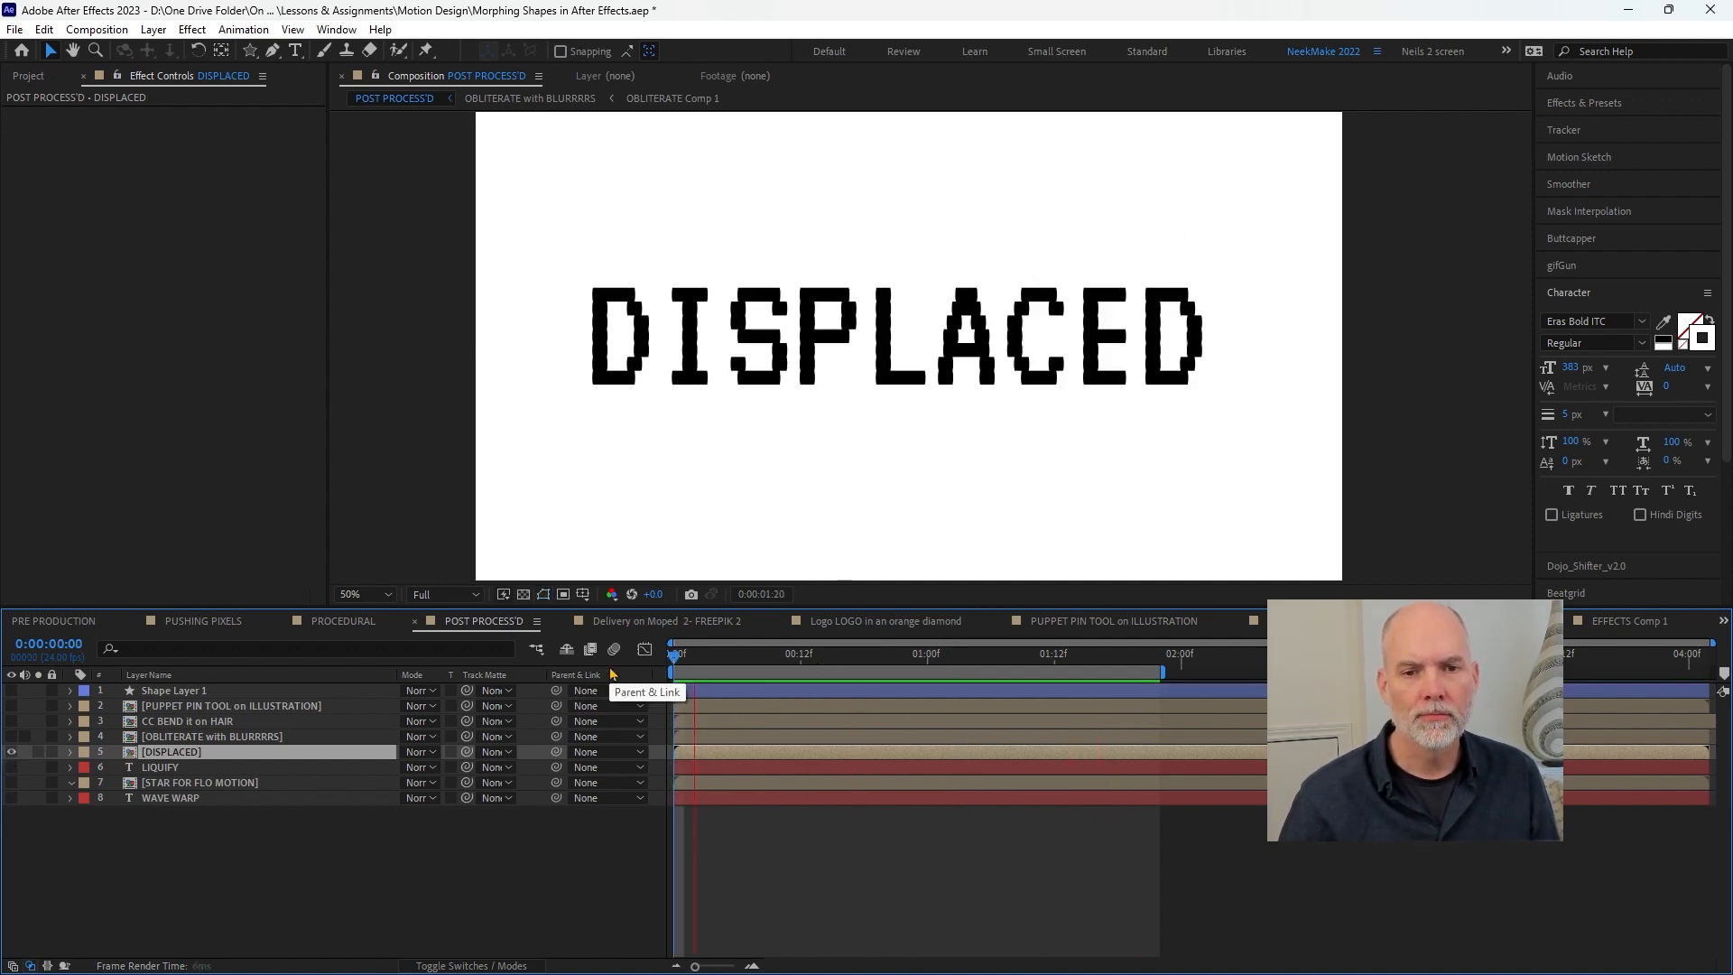
pyautogui.moveTo(1163, 672); pyautogui.dragTo(1372, 669)
pyautogui.press('space')
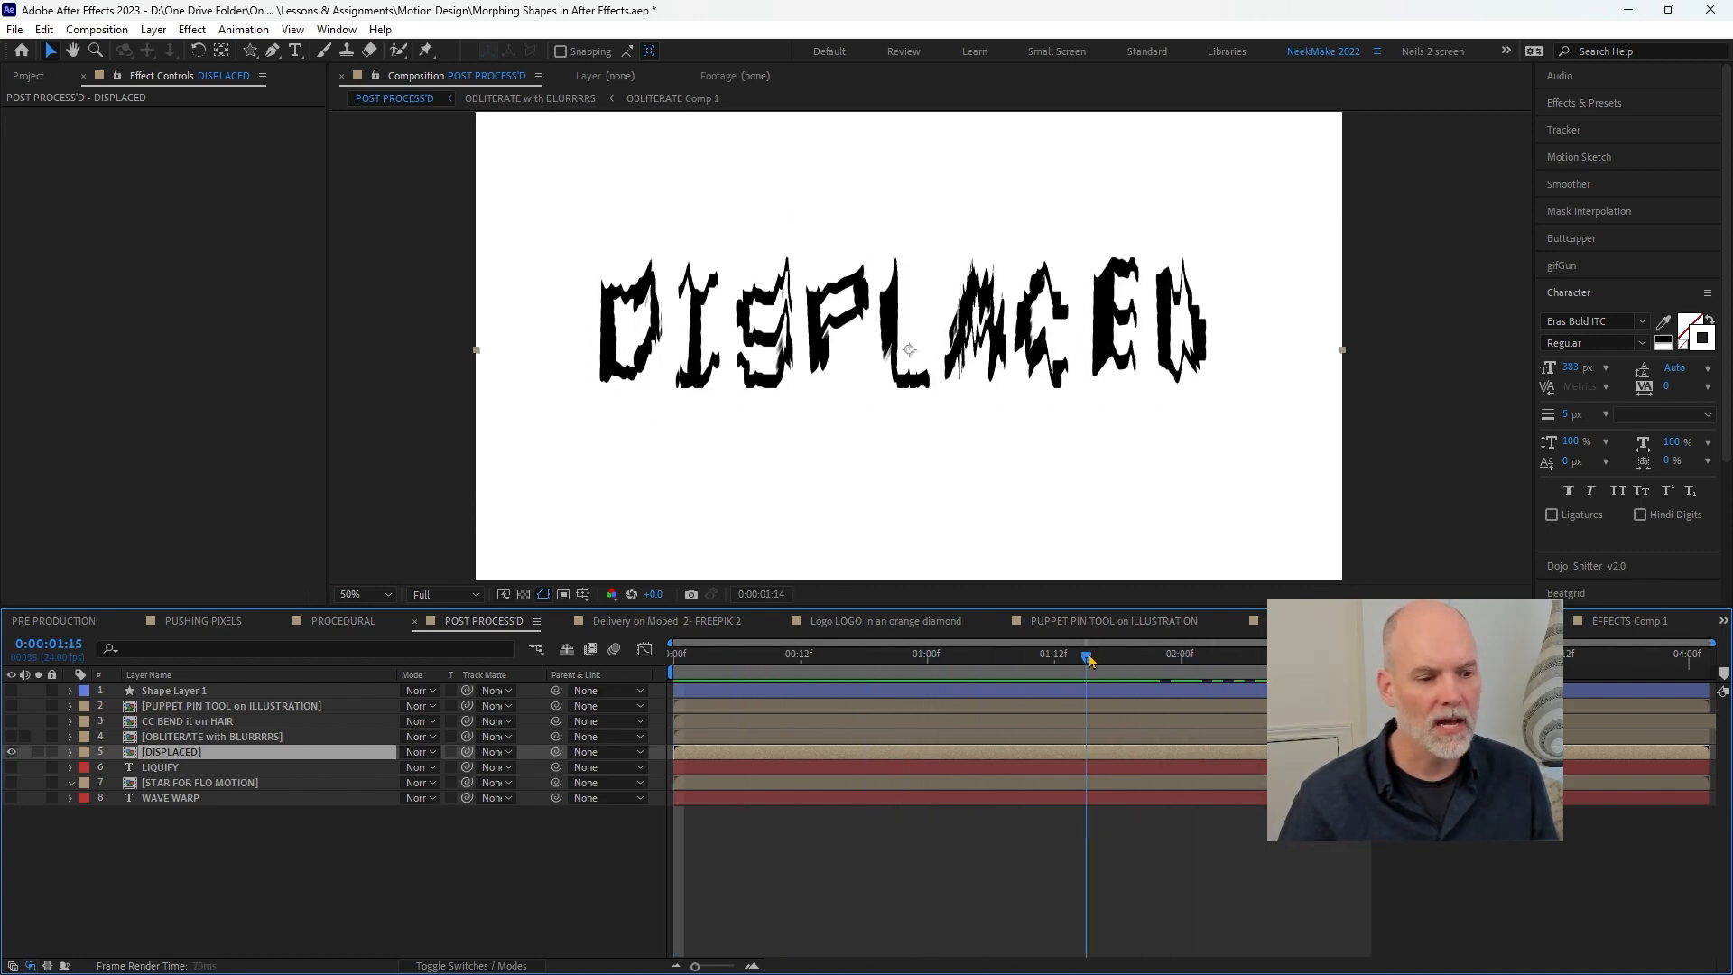
# - Remove Fractal Noise and Tritone from the EFFECTS layer in EFFECTS Comp 1, nested inside the DISPLACED composition
pyautogui.doubleClick(132, 754)
pyautogui.doubleClick(129, 724)
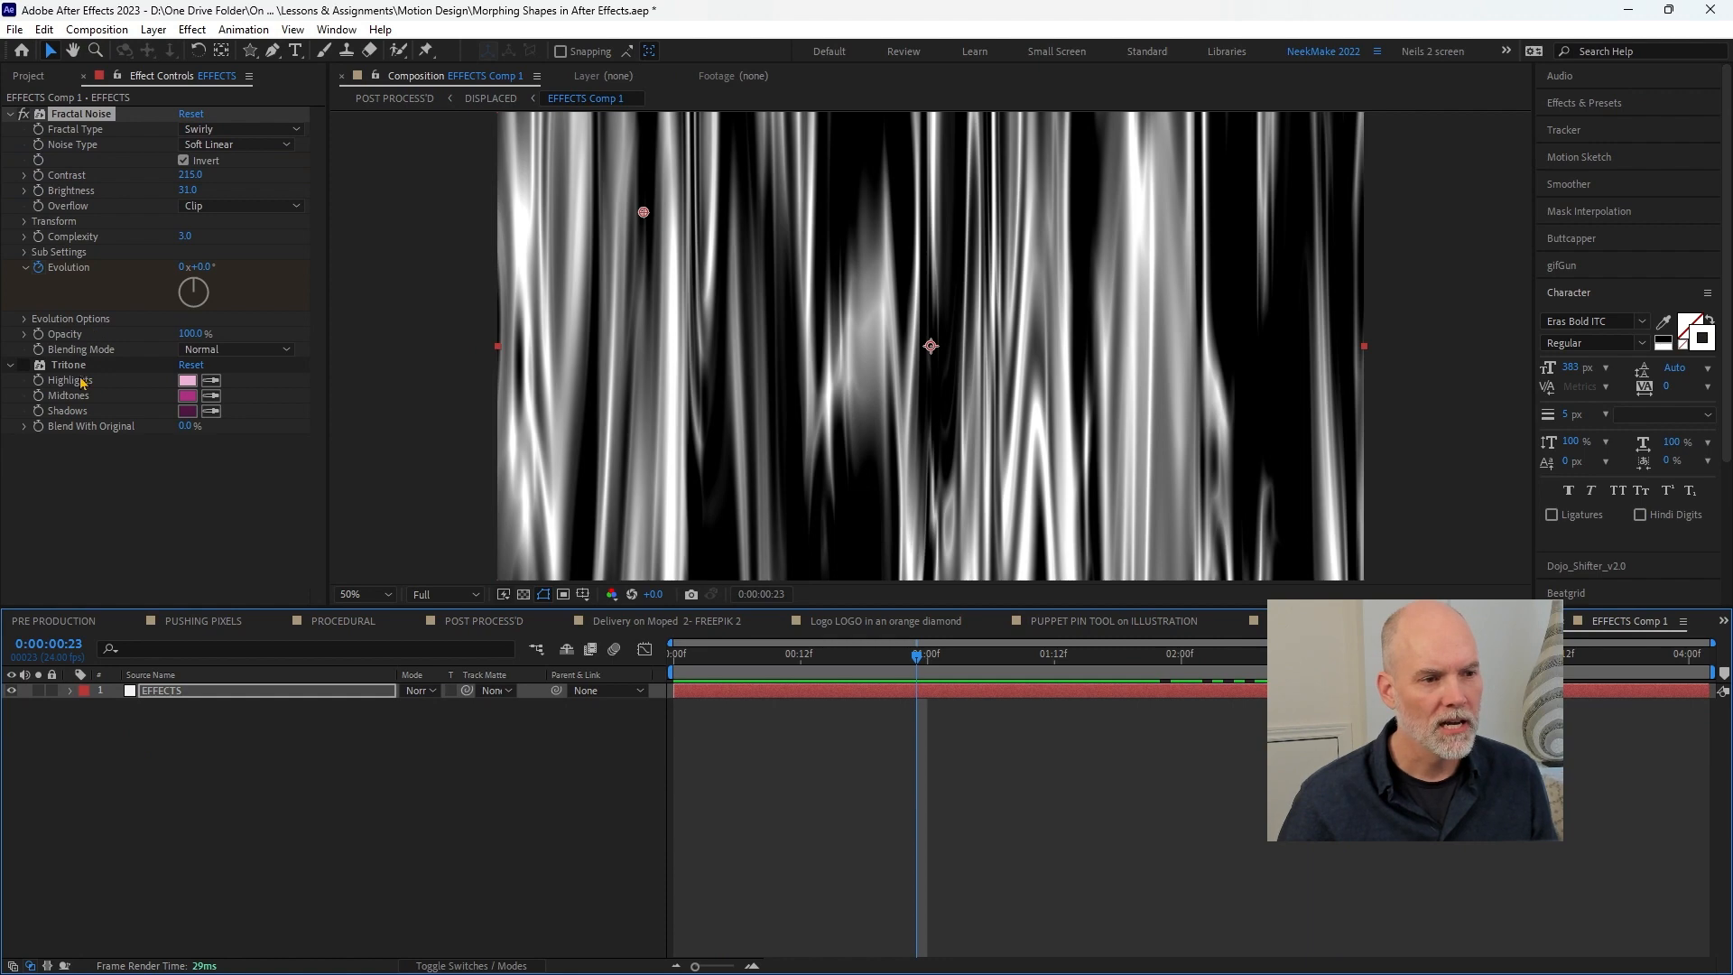
pyautogui.click(75, 365)
pyautogui.keyDown('shift'); pyautogui.click(99, 116); pyautogui.keyUp('shift')
pyautogui.press('Delete')
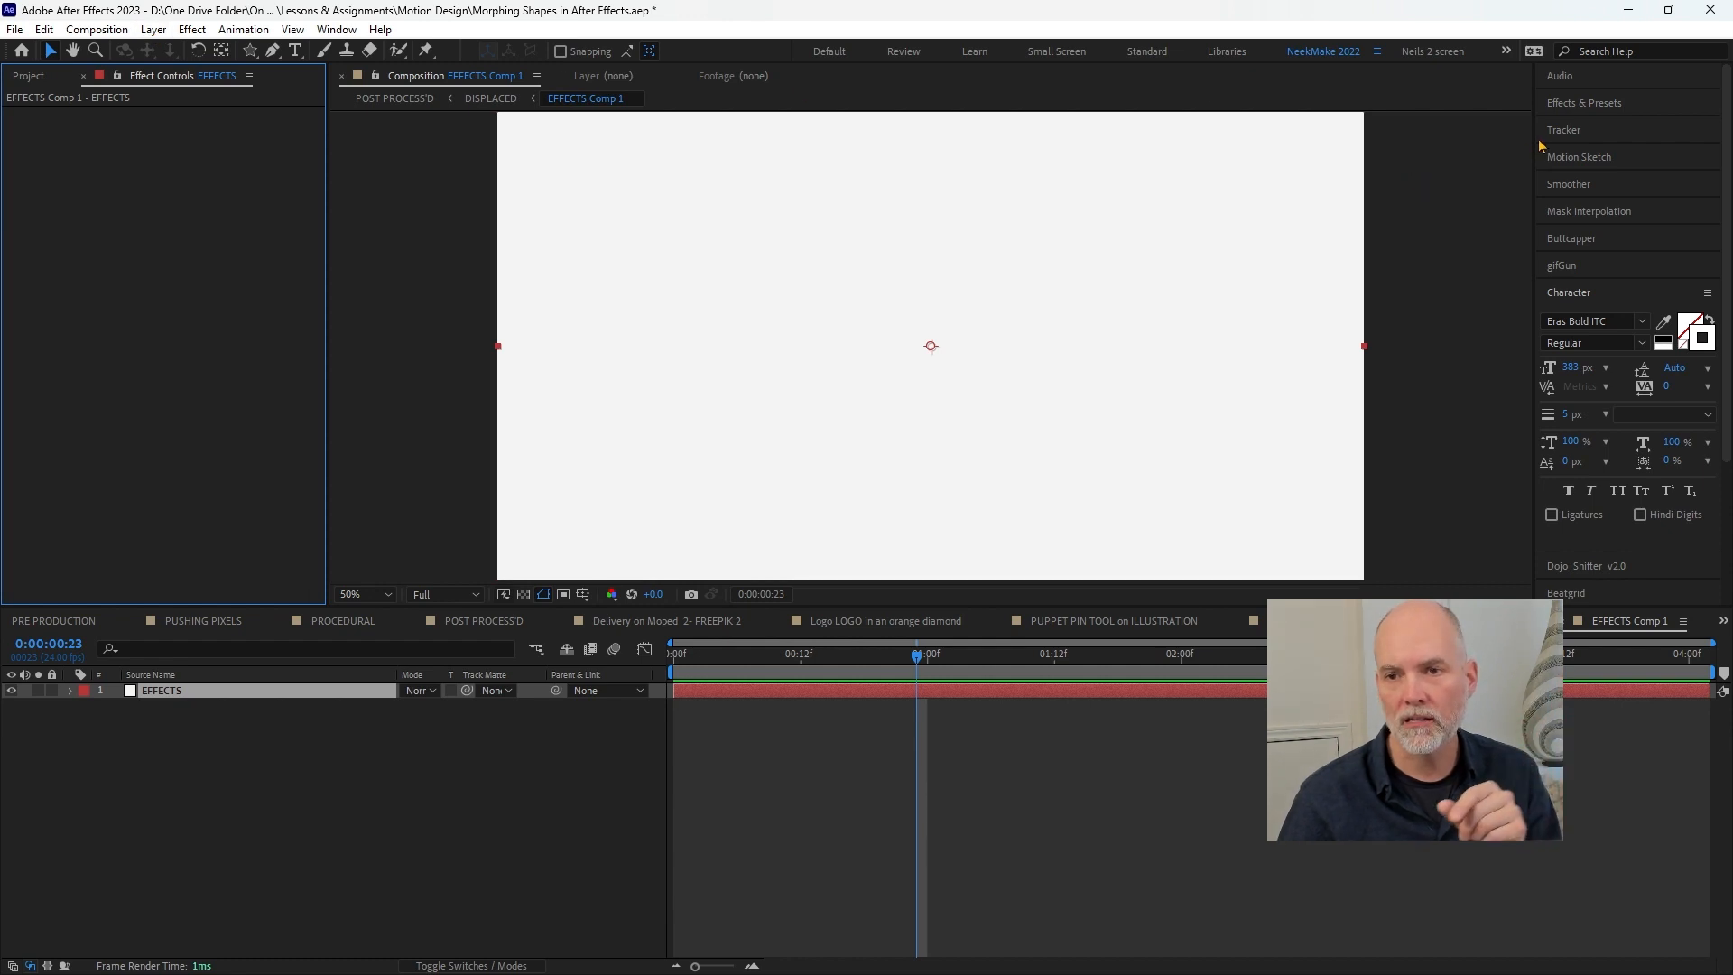
# - Apply the Pixels preset from the Backgrounds animation presets to the EFFECTS layer
pyautogui.click(1586, 103)
pyautogui.click(1544, 145)
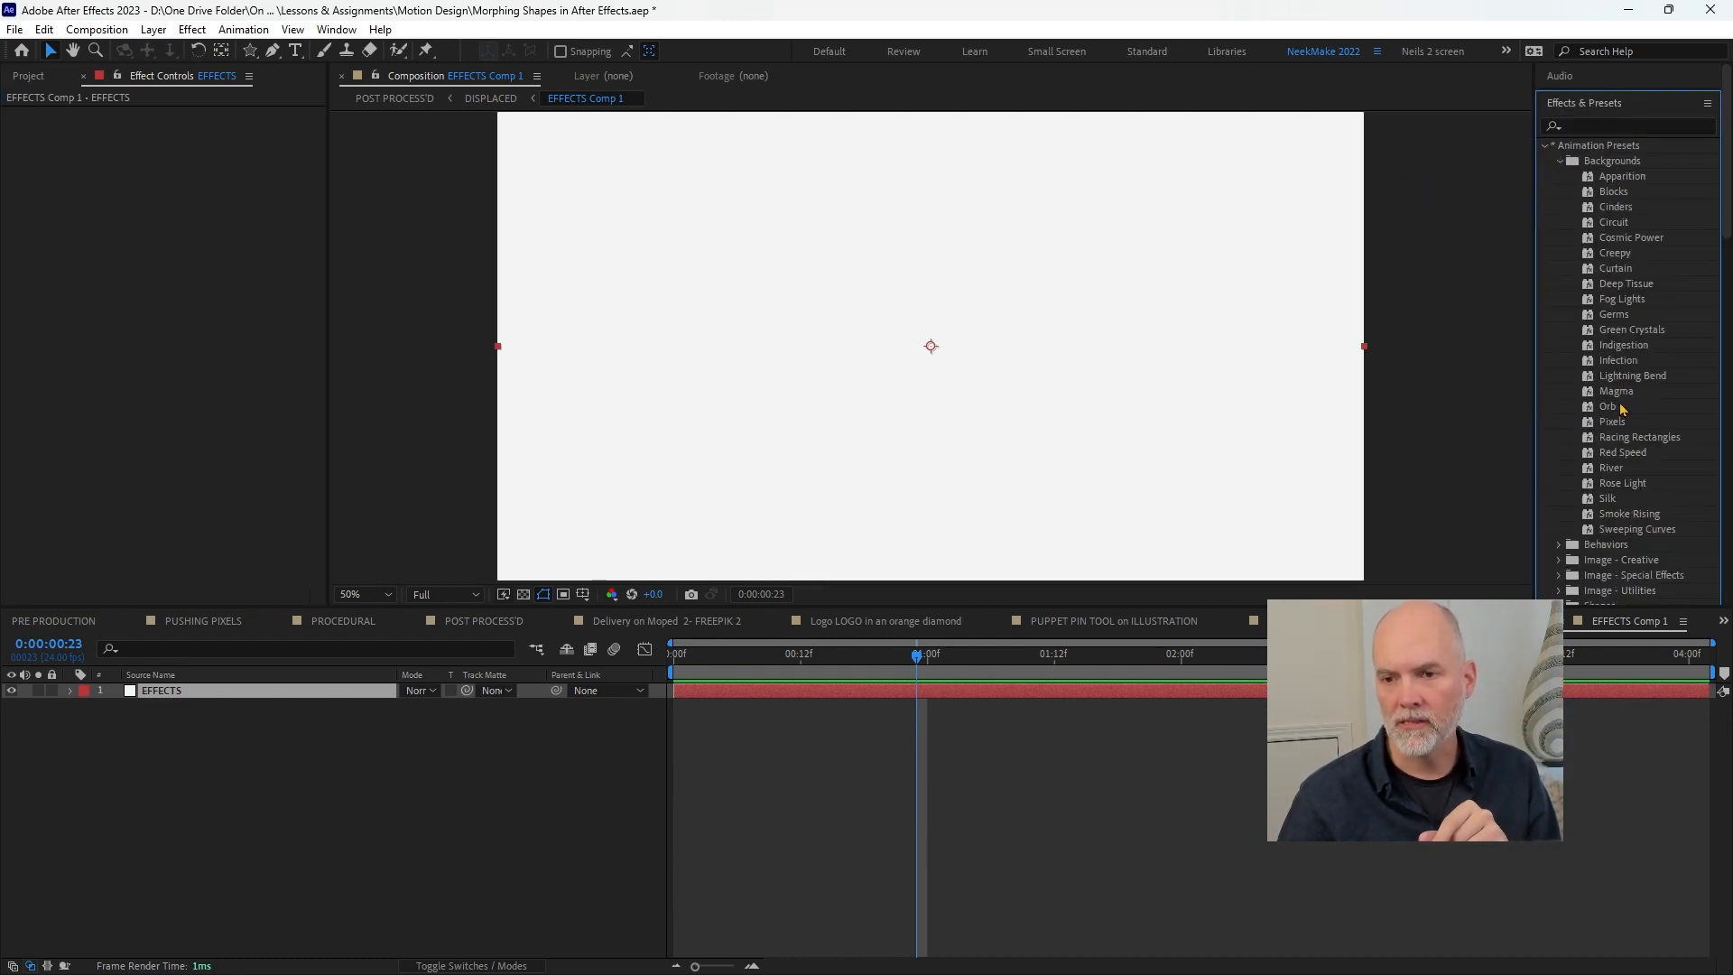
pyautogui.moveTo(1612, 422); pyautogui.dragTo(1005, 418)
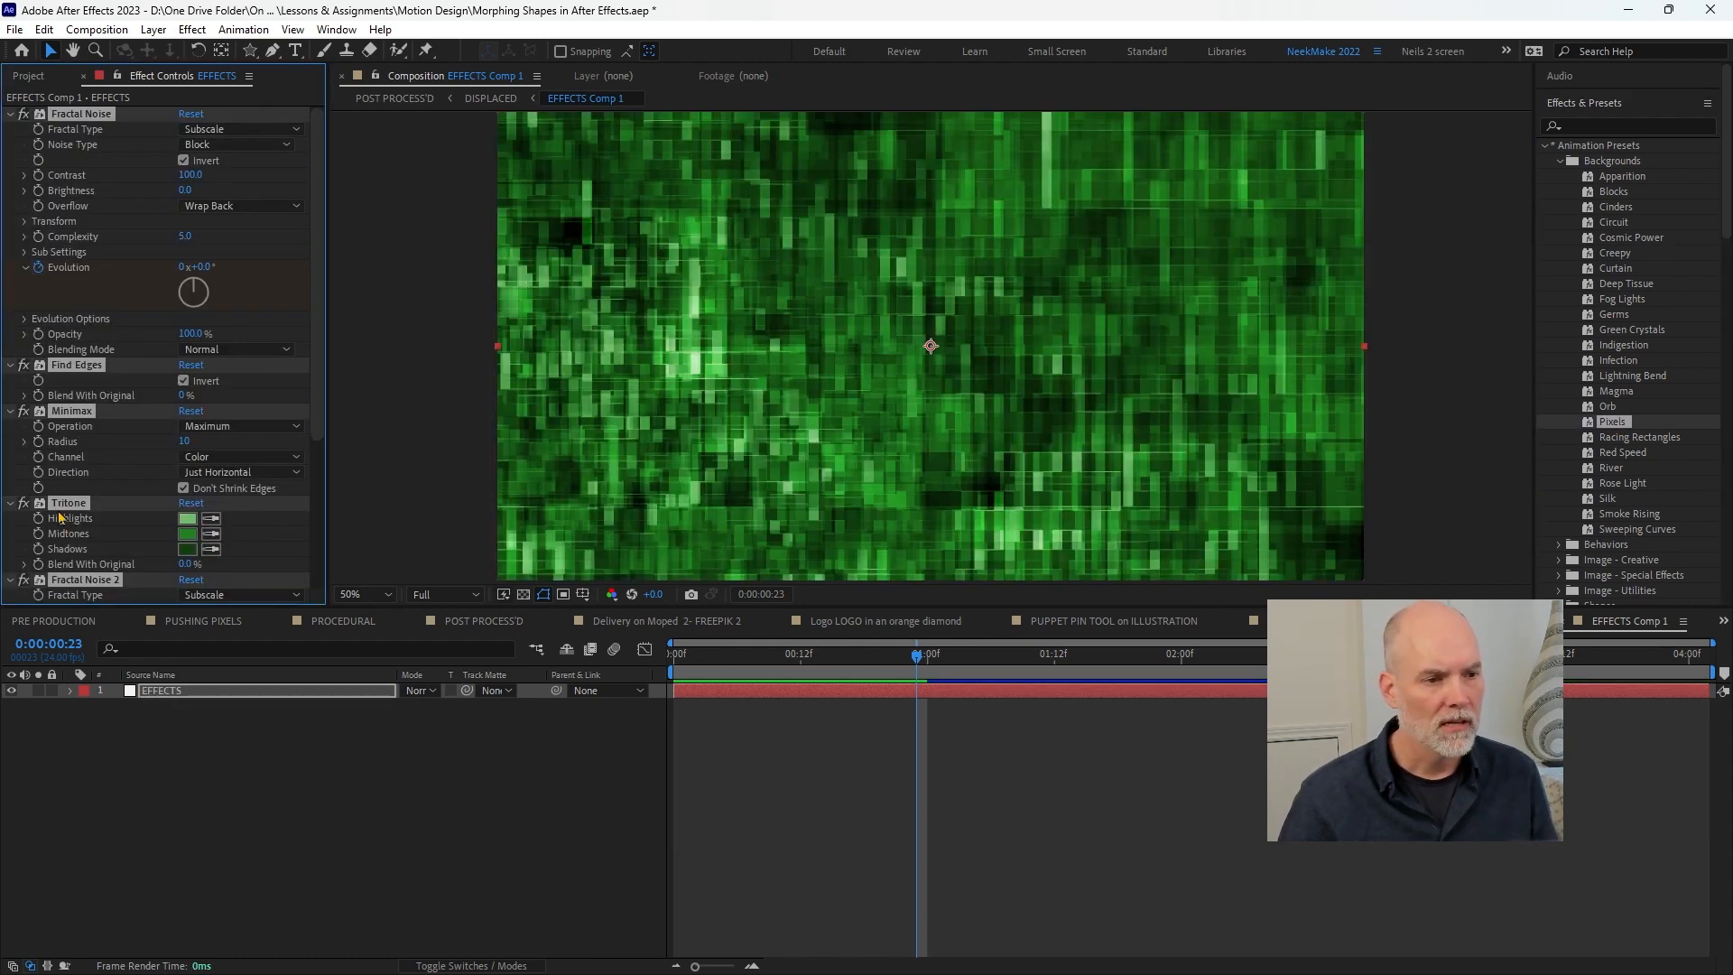
# - Delete Tritone from the EFFECTS layer and set the first Fractal Noise's contrast to 295
pyautogui.click(13, 525)
pyautogui.click(63, 506)
pyautogui.press('Delete')
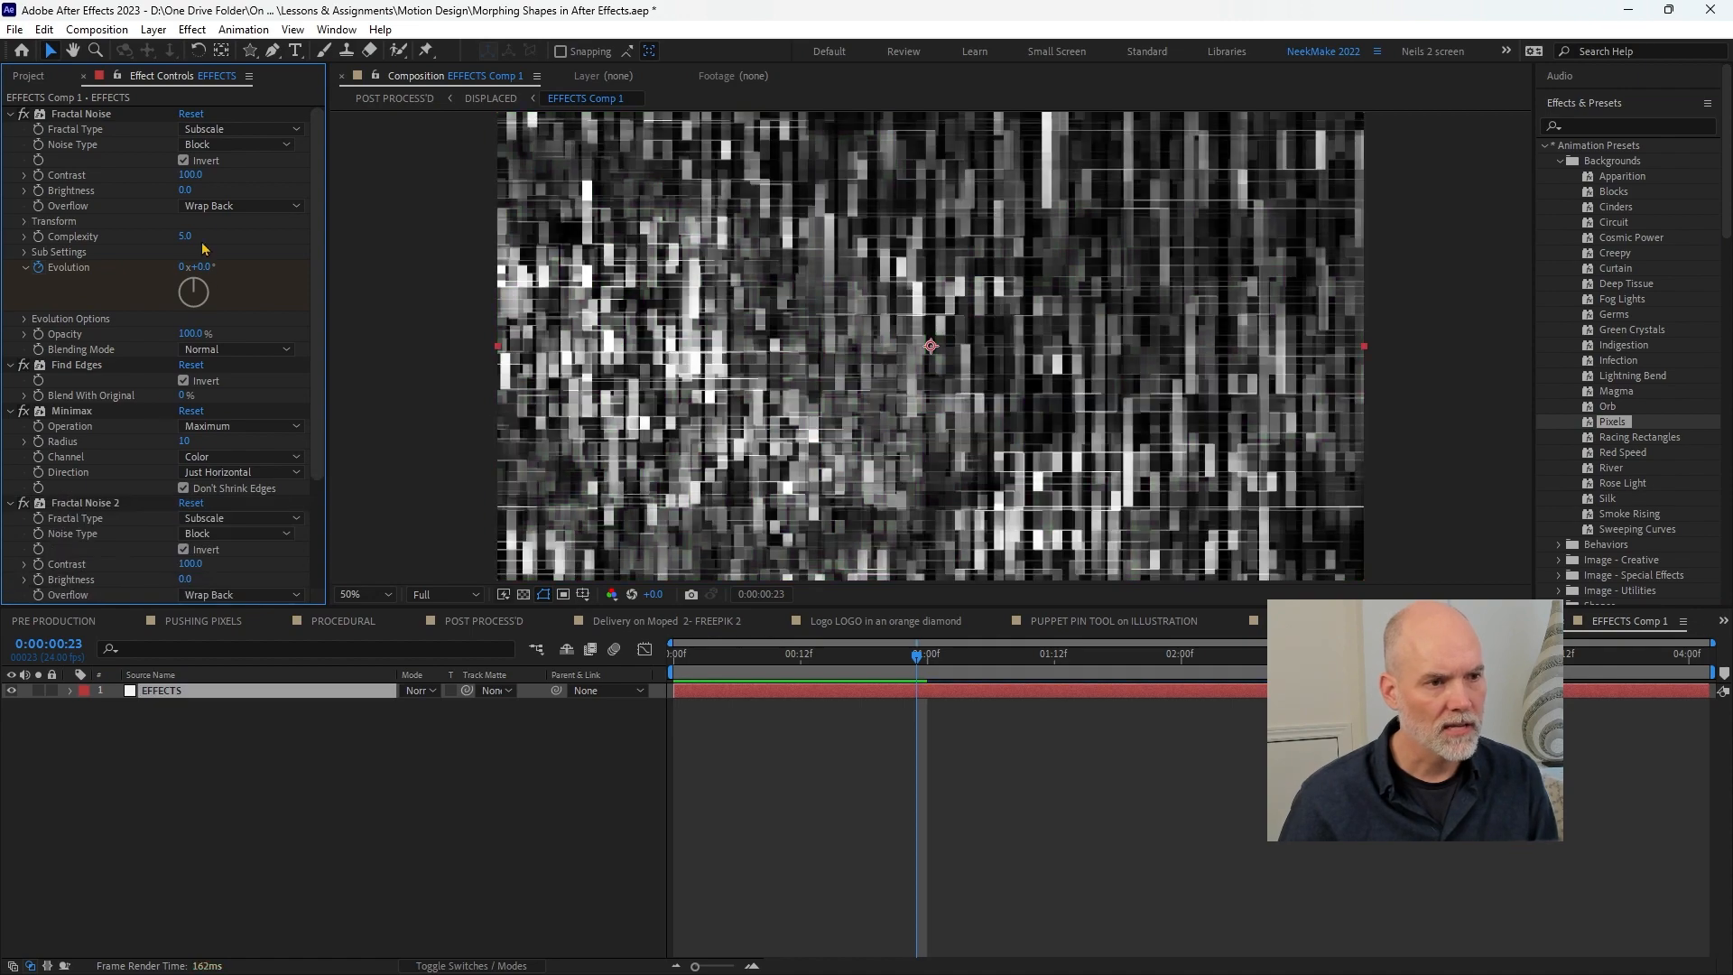
pyautogui.moveTo(192, 174); pyautogui.dragTo(277, 214)
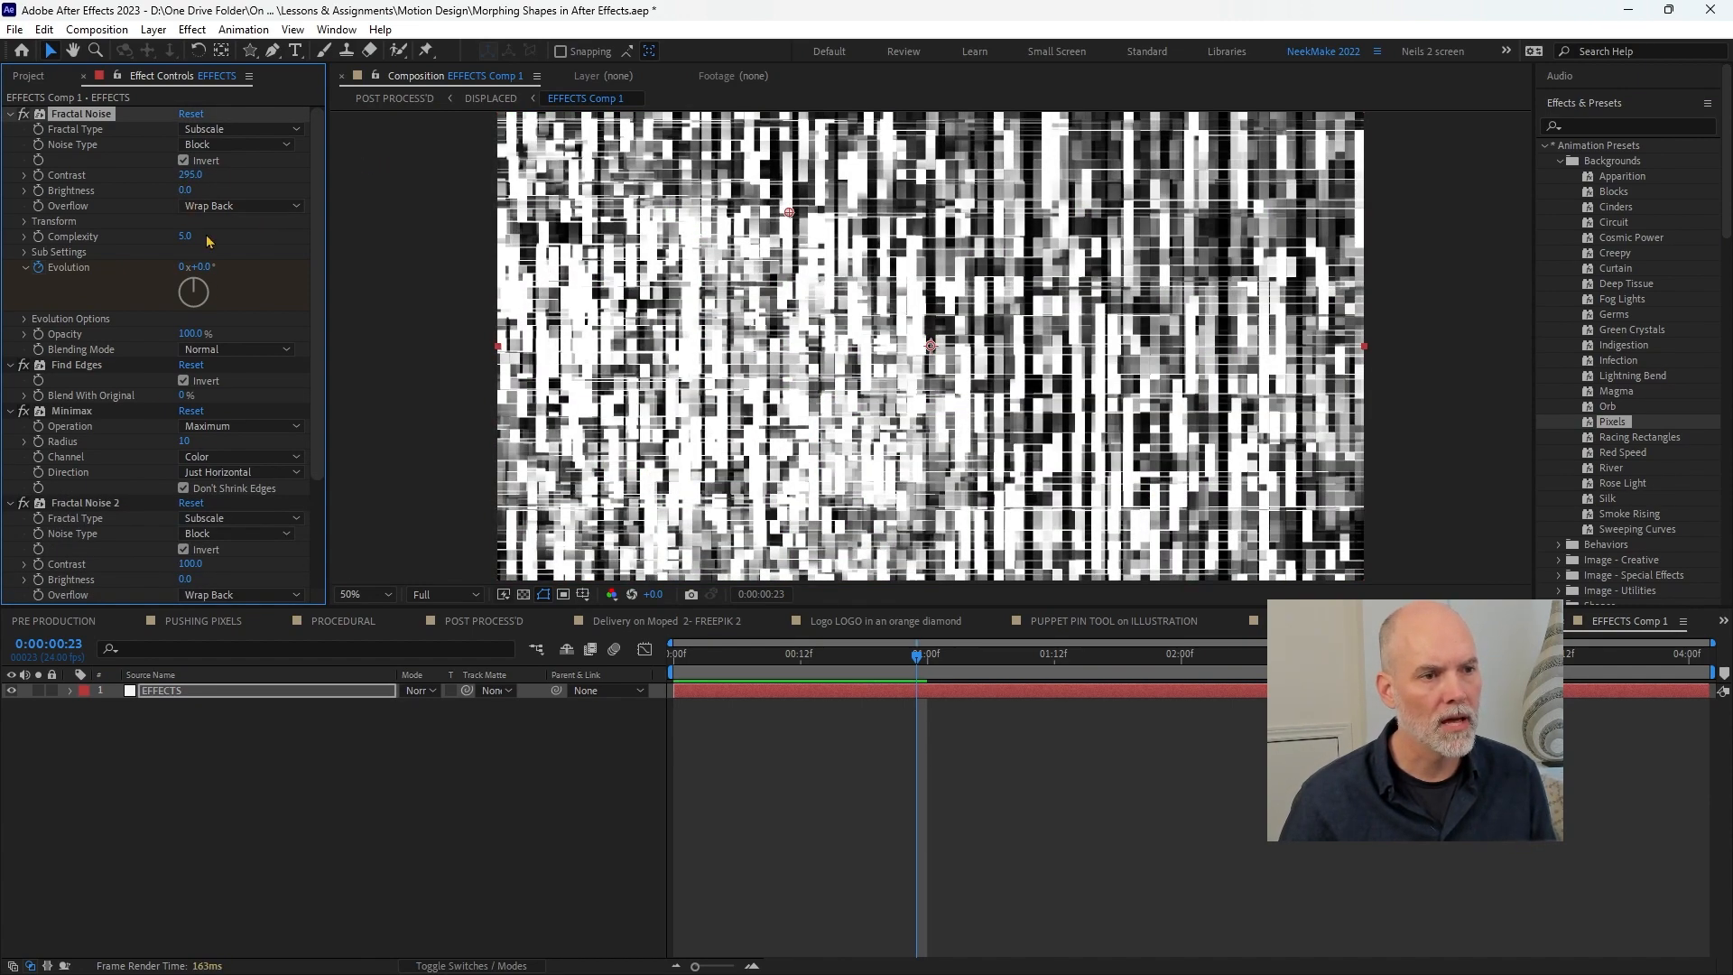
pyautogui.click(742, 645)
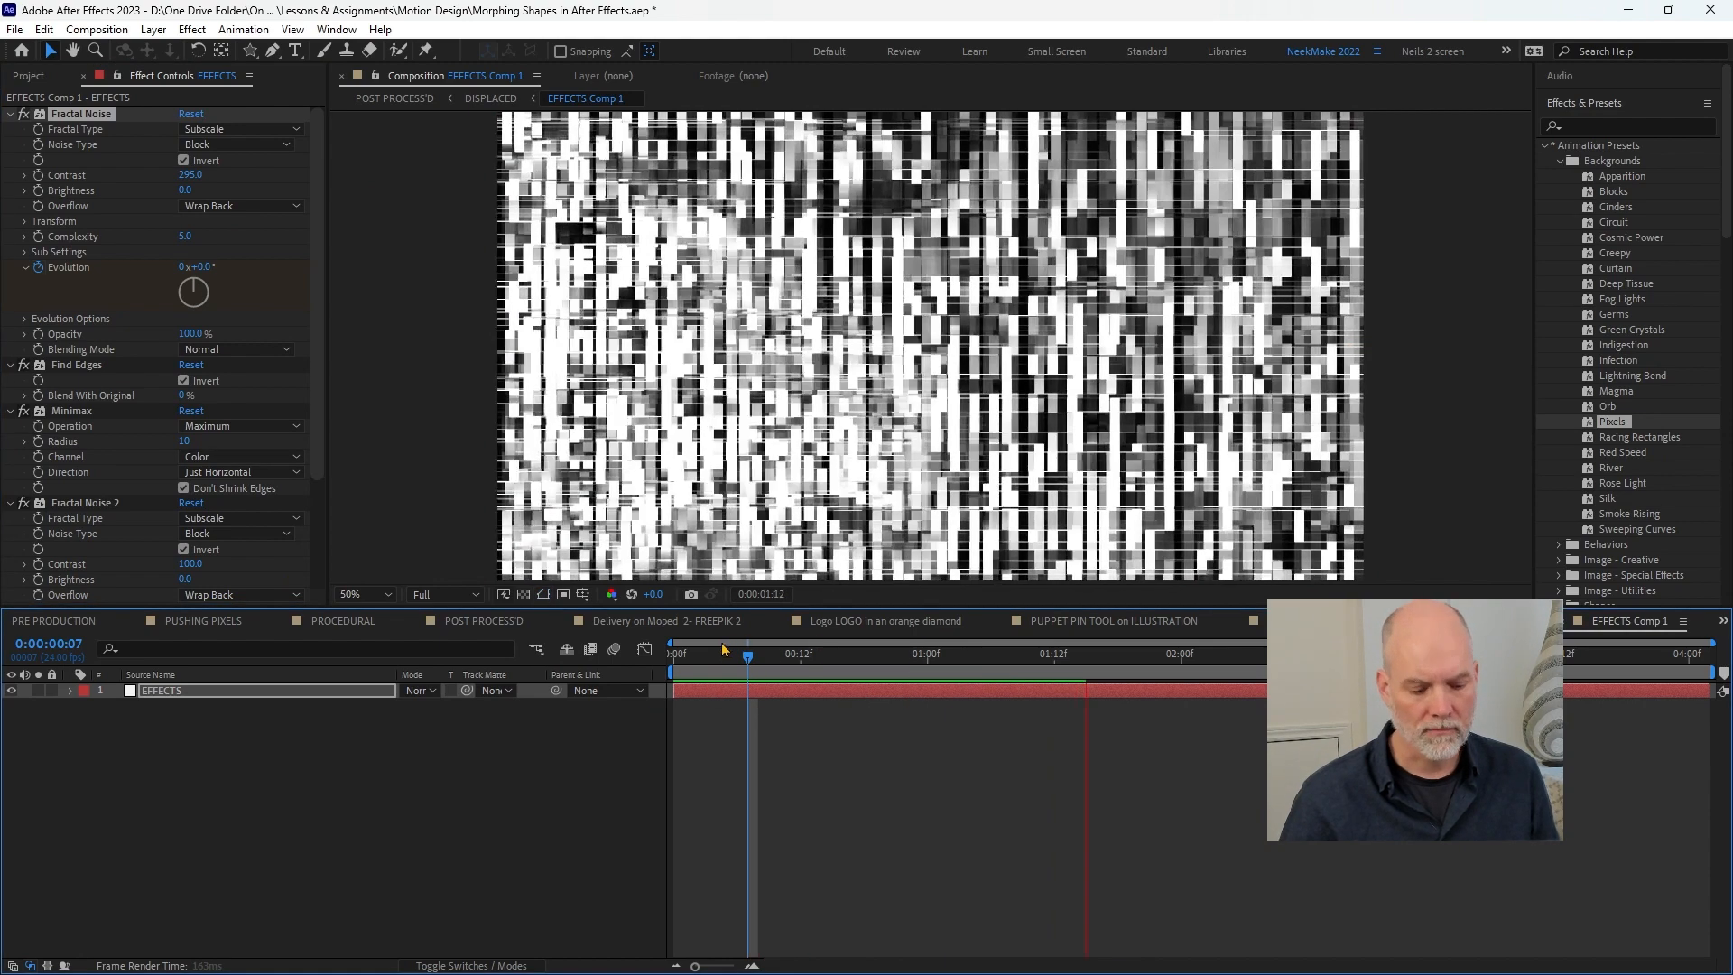
# - Move the Fractal Noise keyframes to the start of EFFECTS Comp 1 and return to the DISPLACED composition
pyautogui.press('u')
pyautogui.moveTo(867, 724); pyautogui.dragTo(673, 774)
pyautogui.press('Tab')
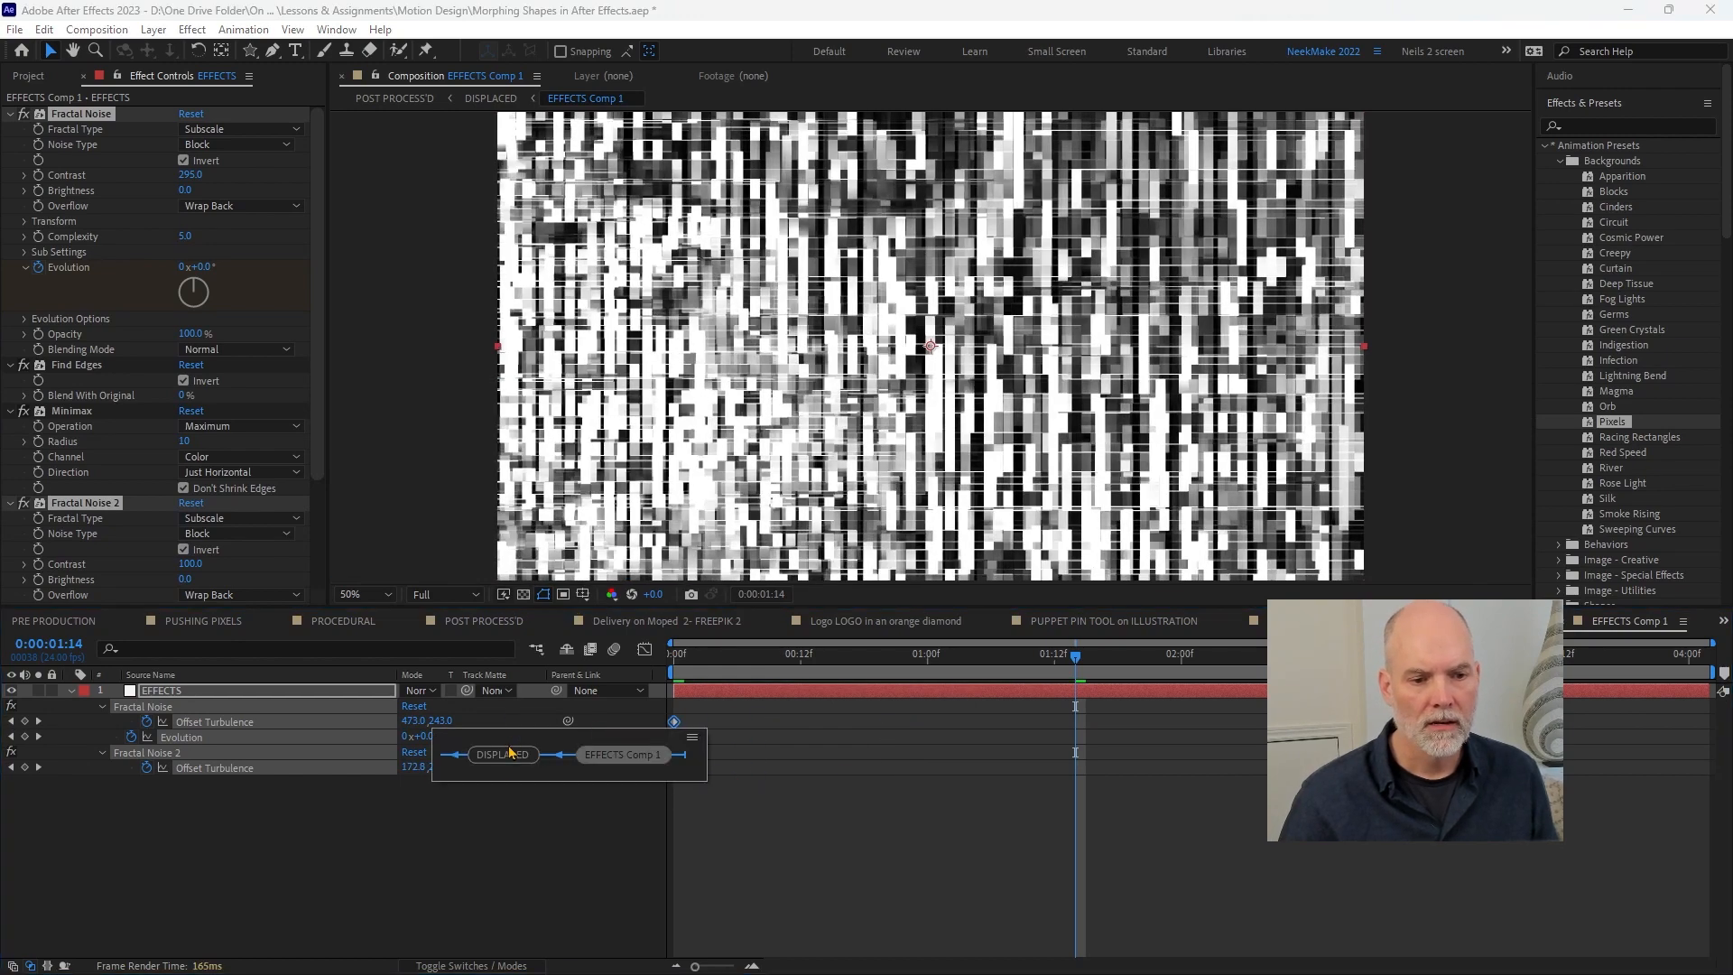
pyautogui.click(508, 754)
# - Examine the DISPLACED text's Displacement Map settings at 0:00:00:12 and look over the available Distort effects
pyautogui.click(140, 723)
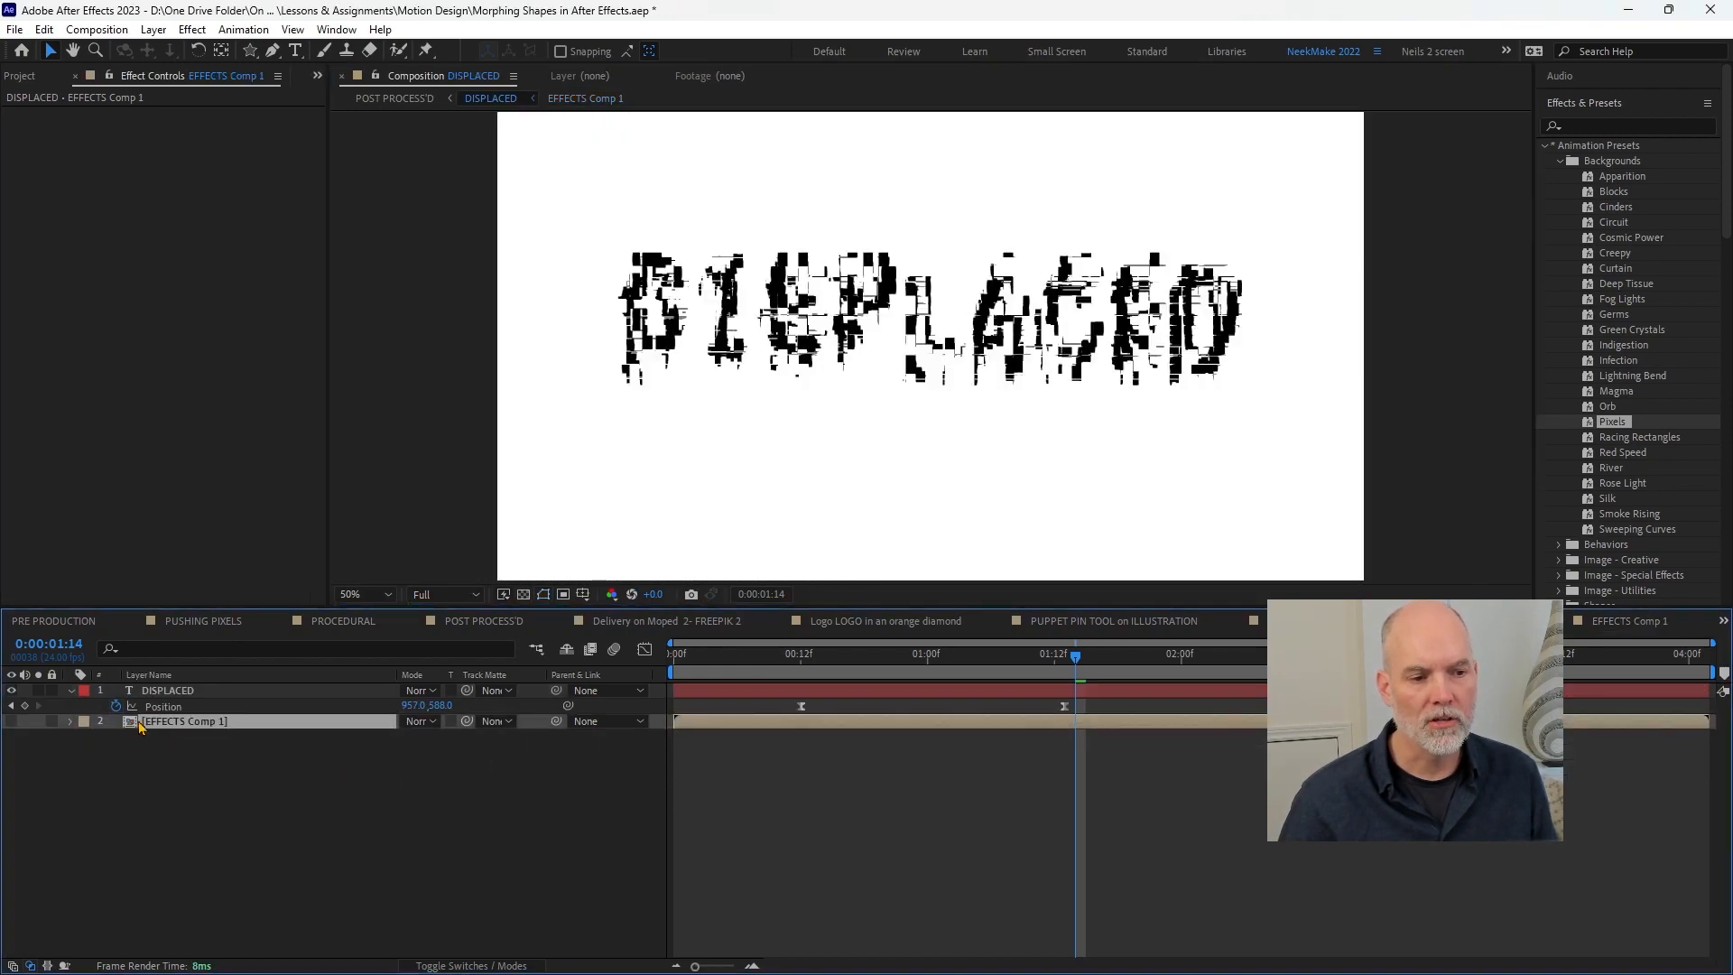
pyautogui.click(156, 691)
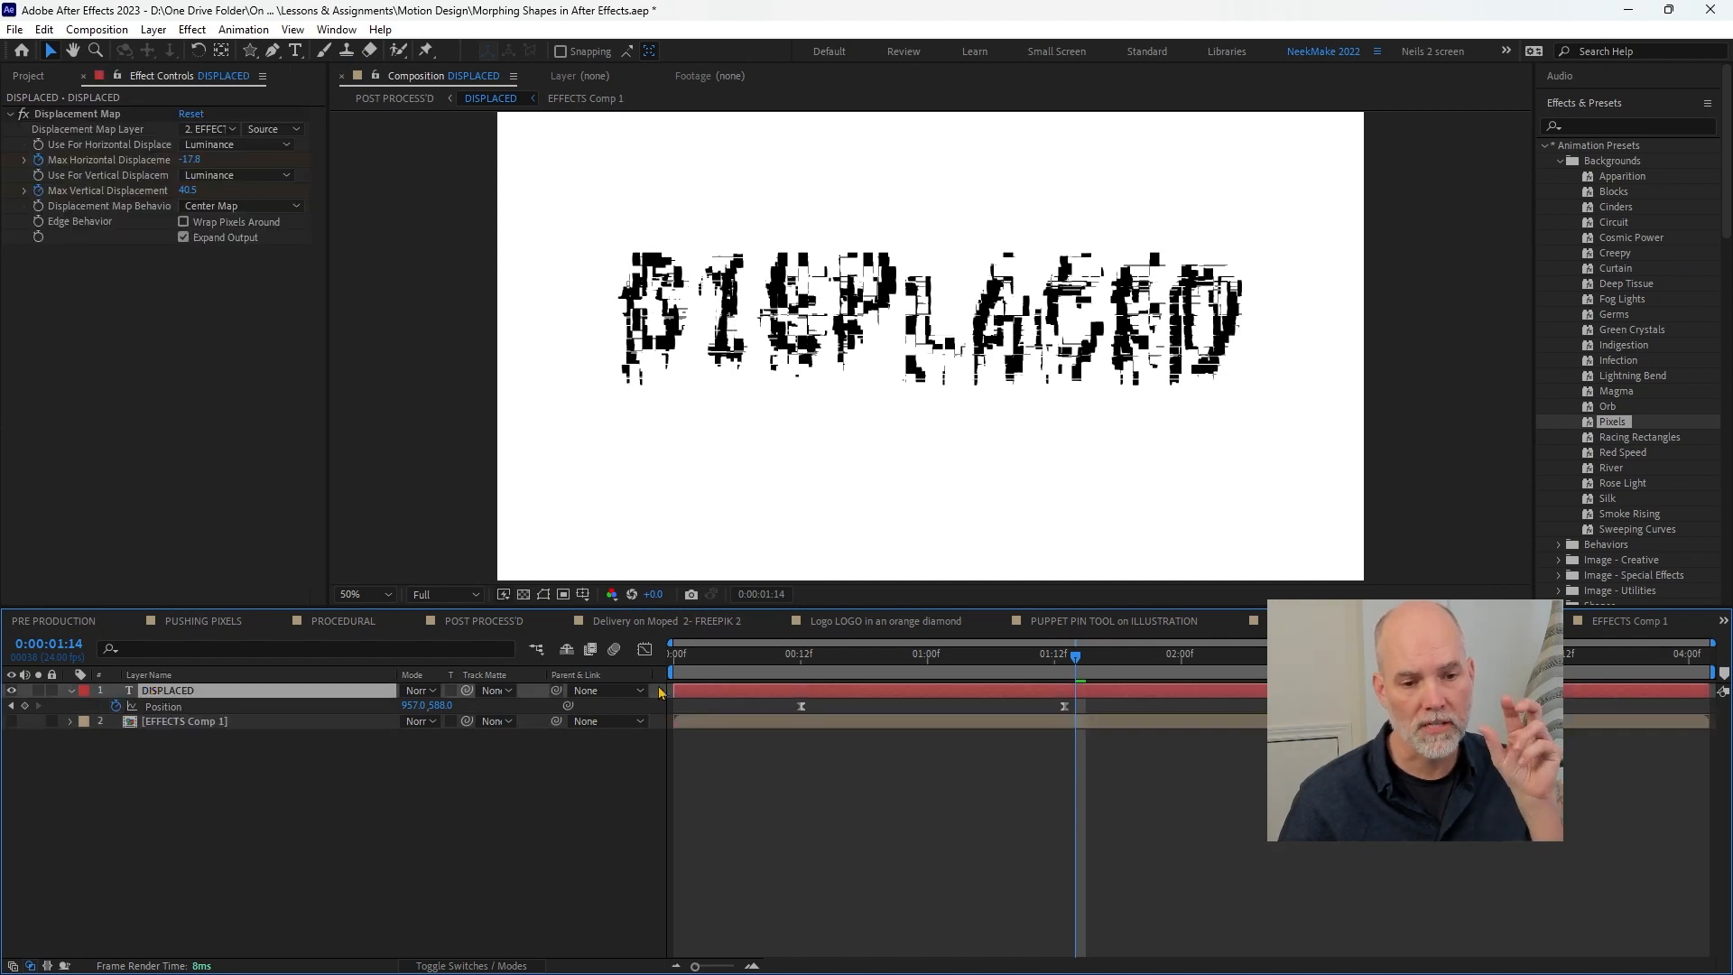
pyautogui.click(803, 666)
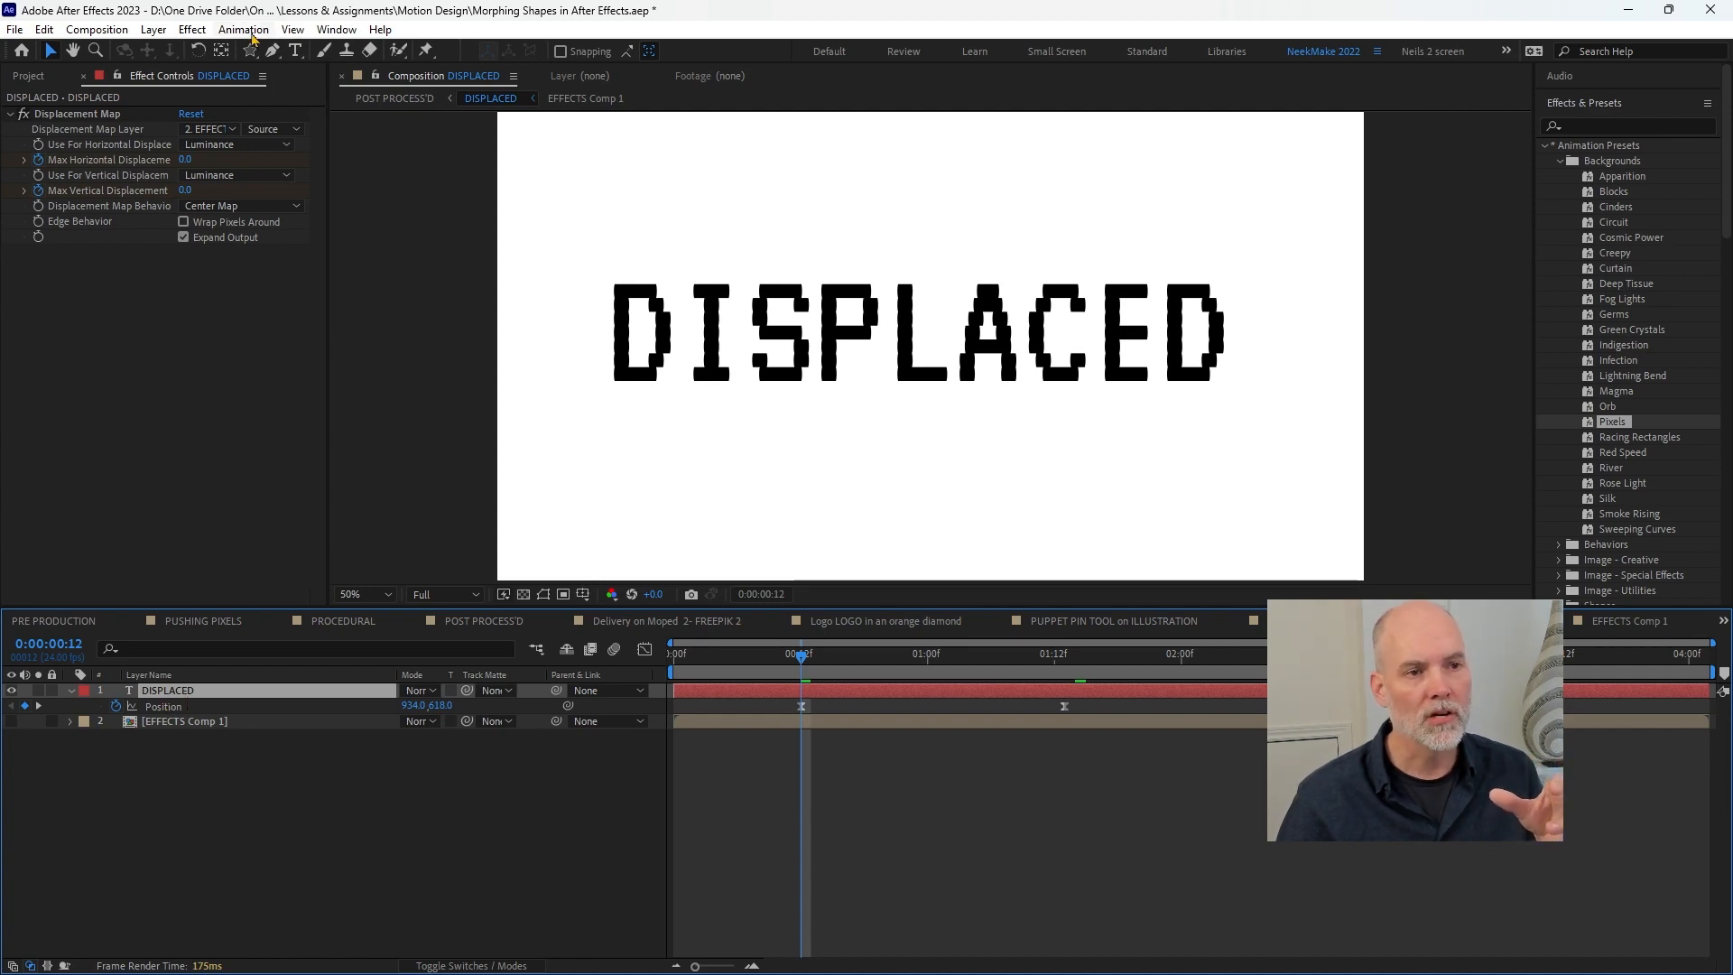
pyautogui.click(193, 30)
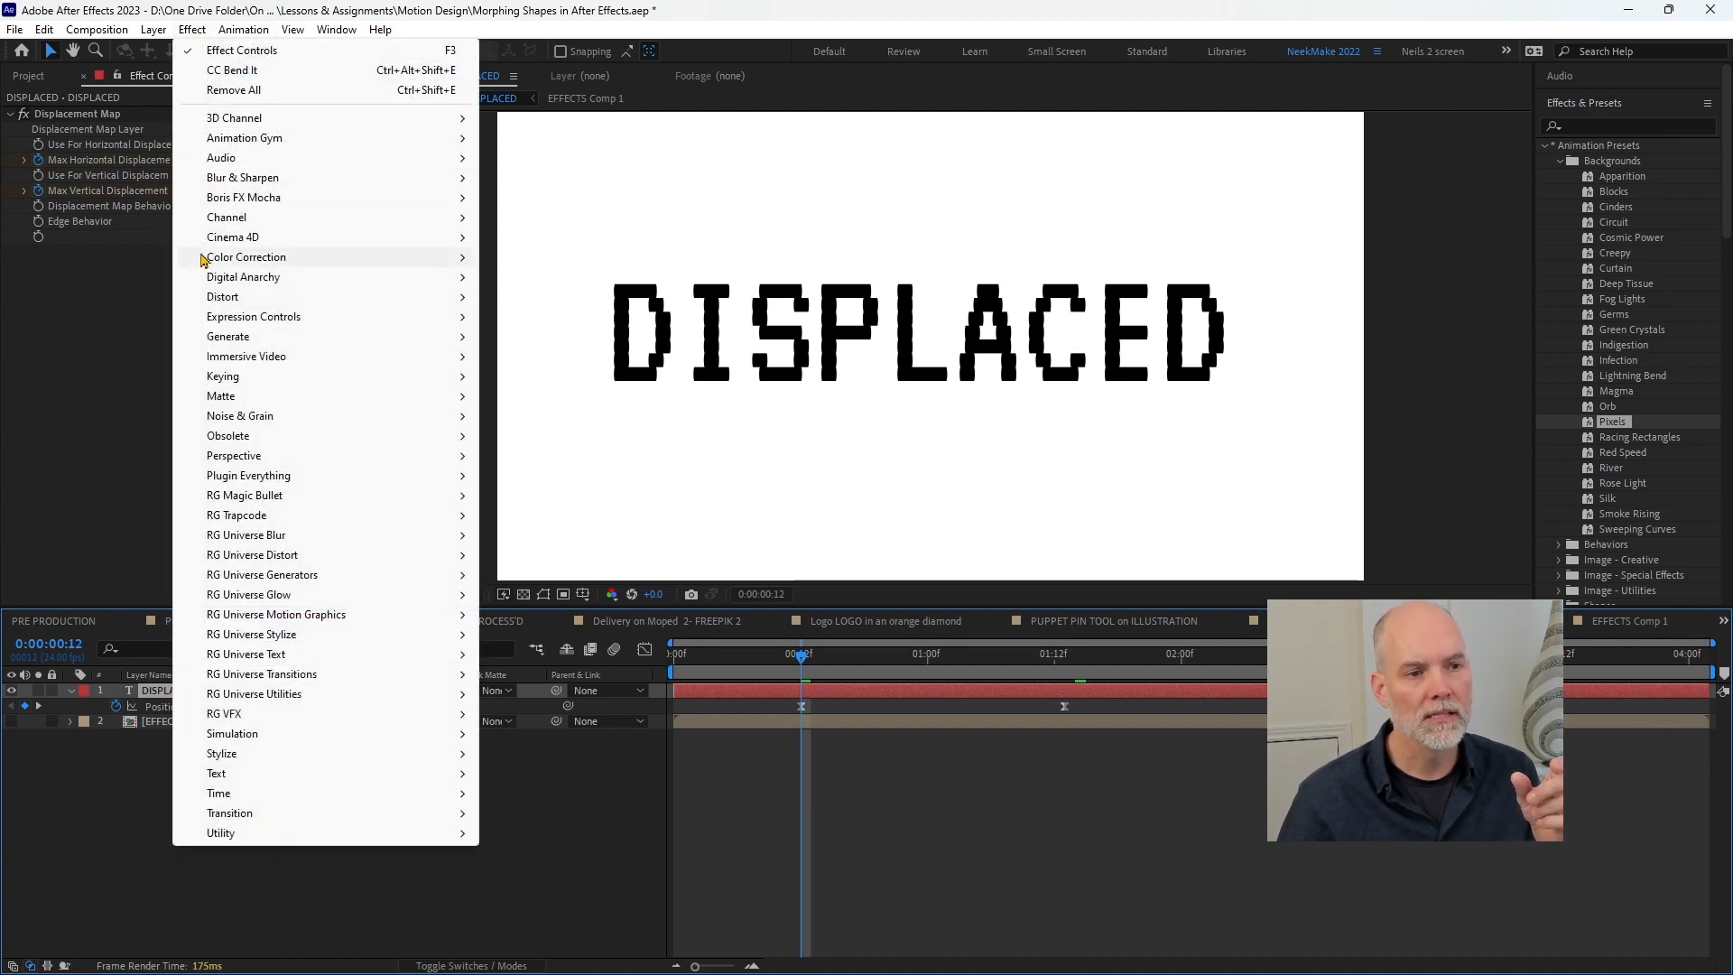
pyautogui.moveTo(304, 298)
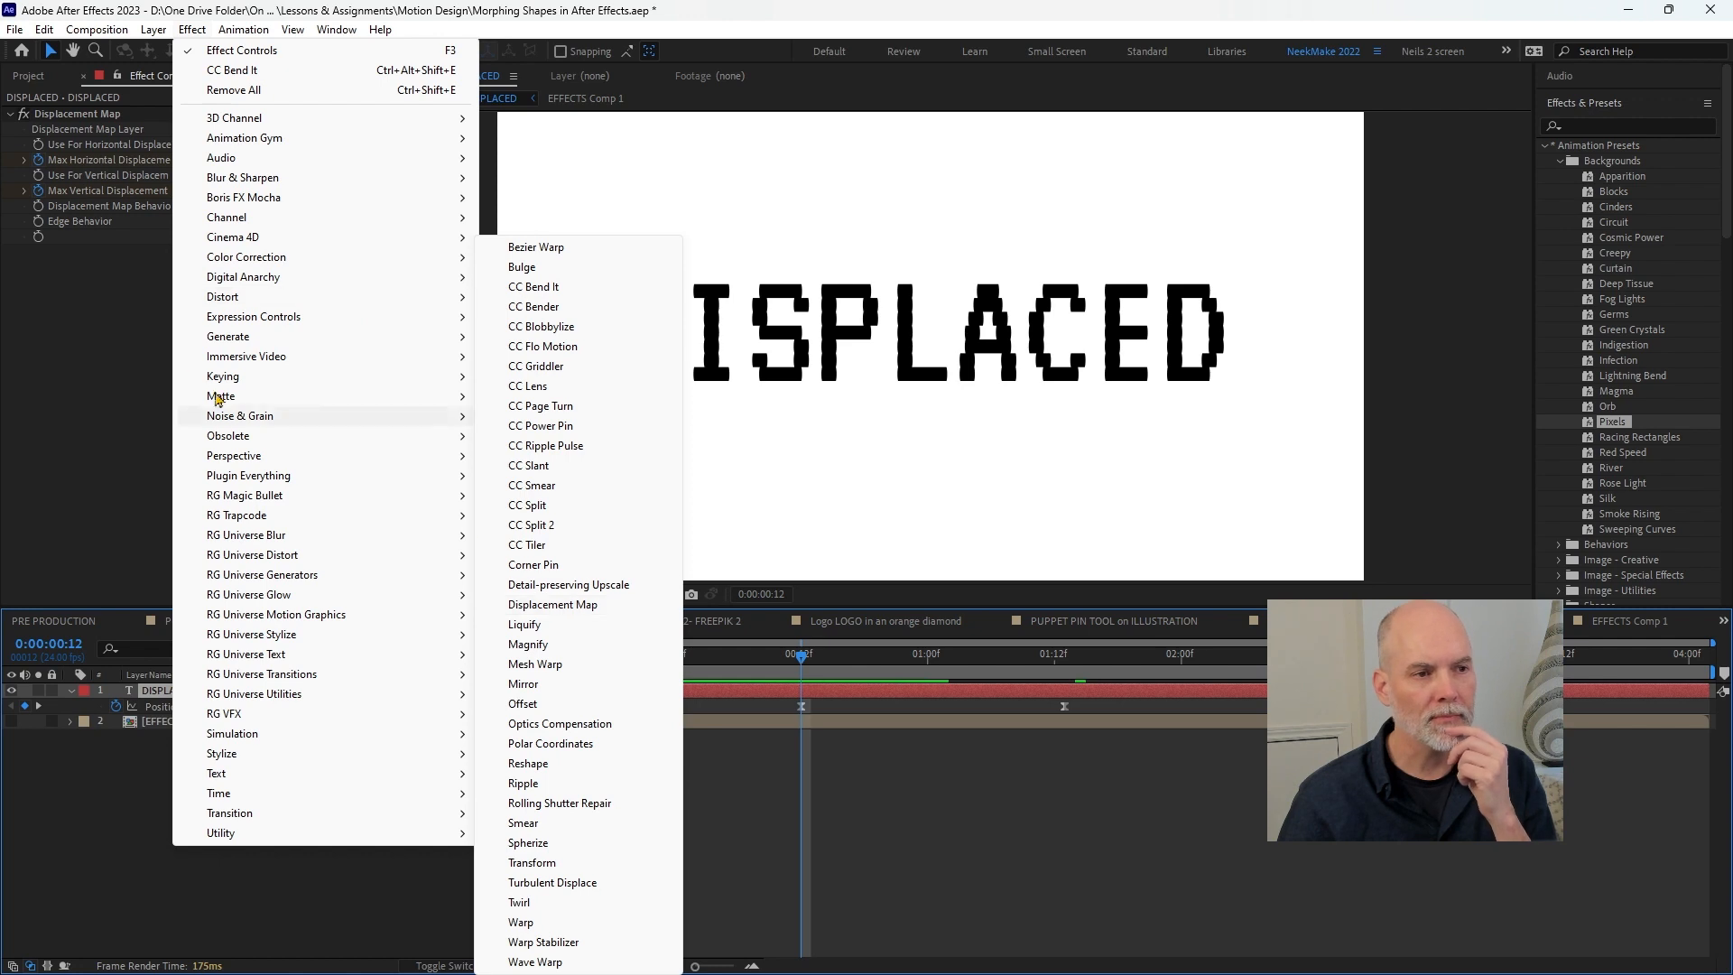
pyautogui.click(156, 351)
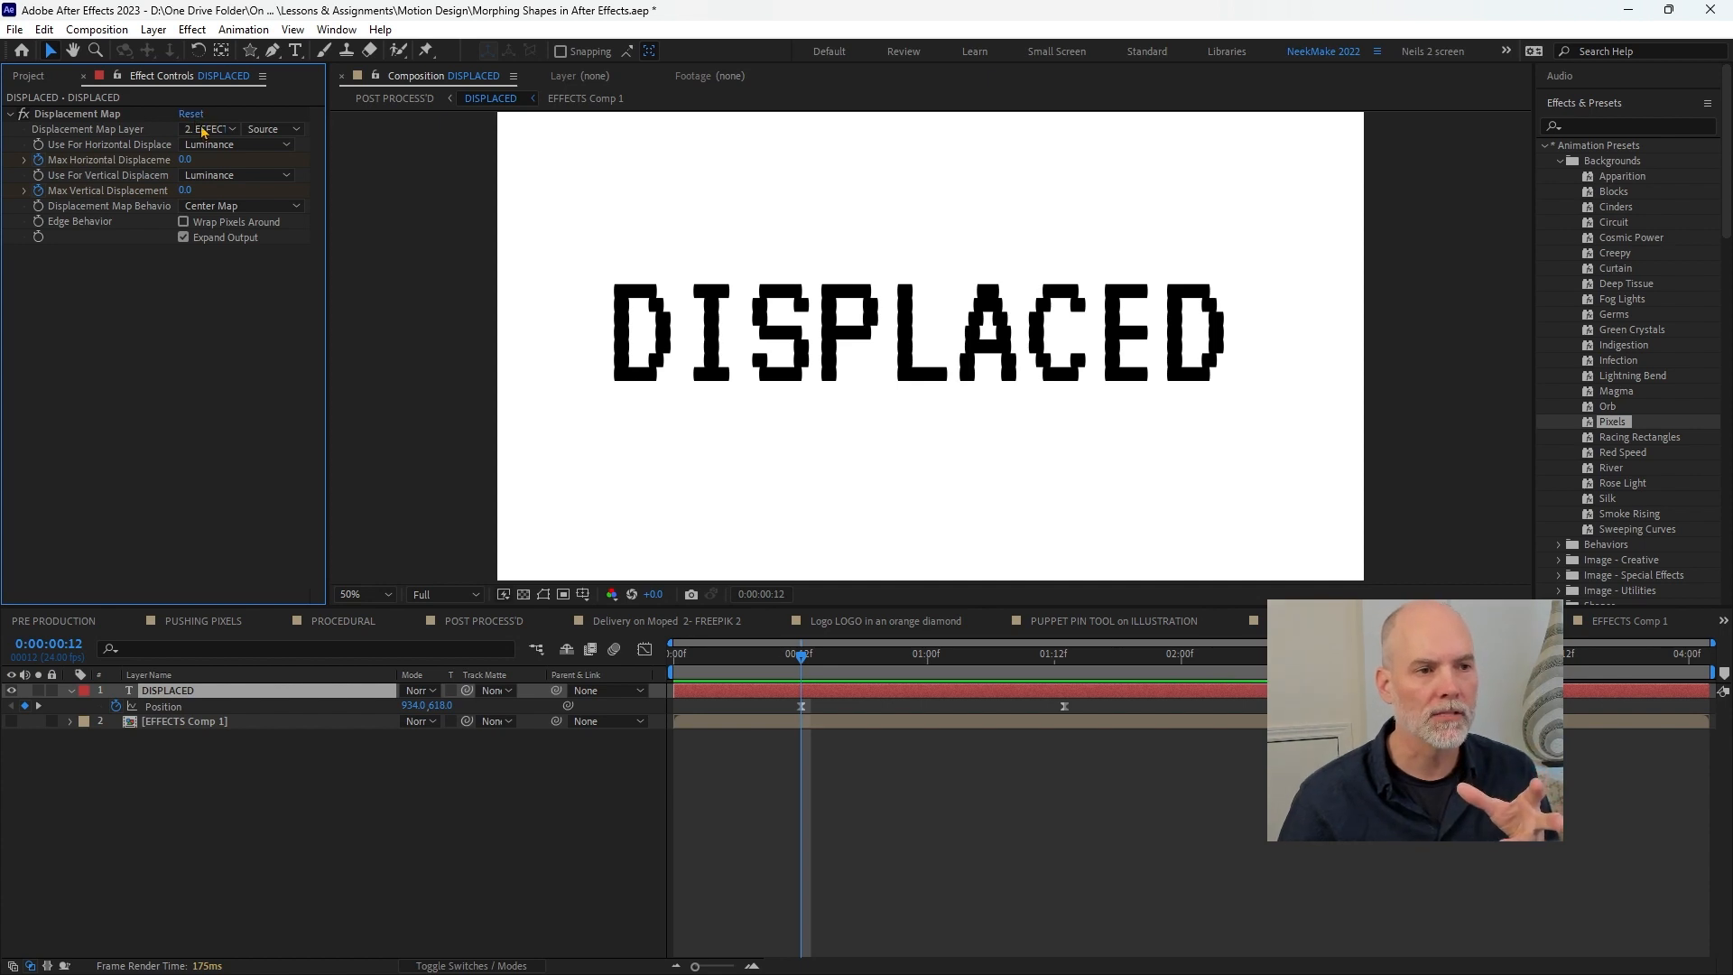
# - Choose EFFECTS Comp 1 as the displacement map layer and review the channel options for horizontal displacement
pyautogui.click(226, 131)
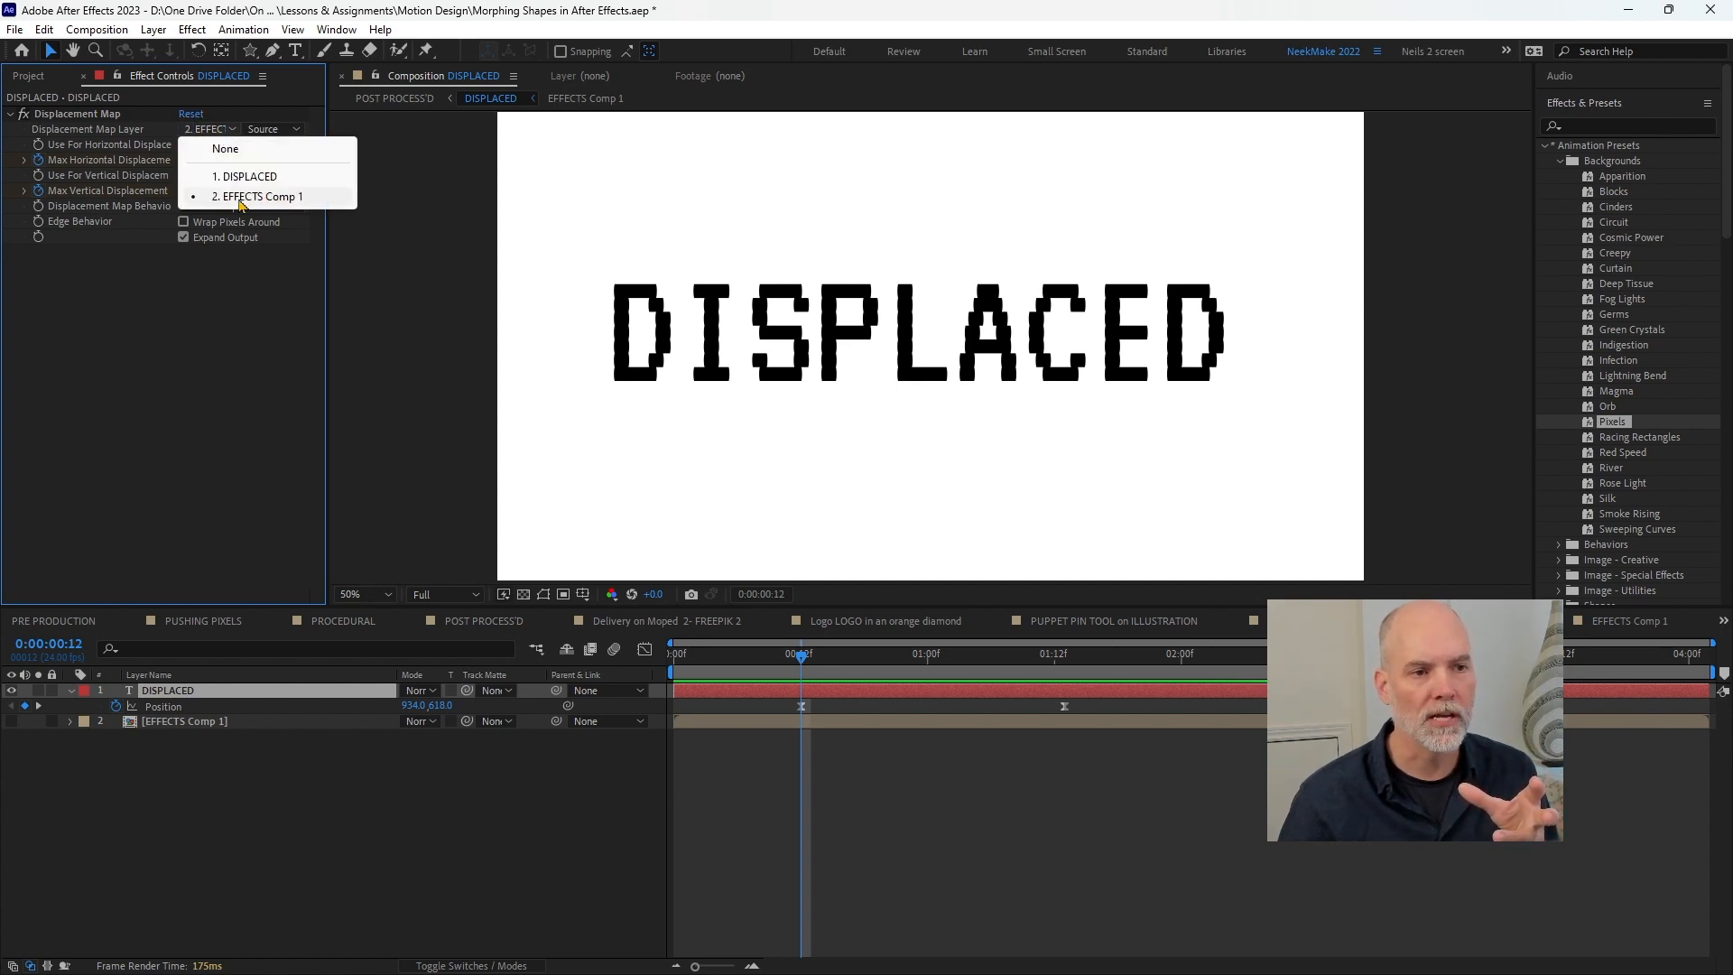
pyautogui.click(270, 198)
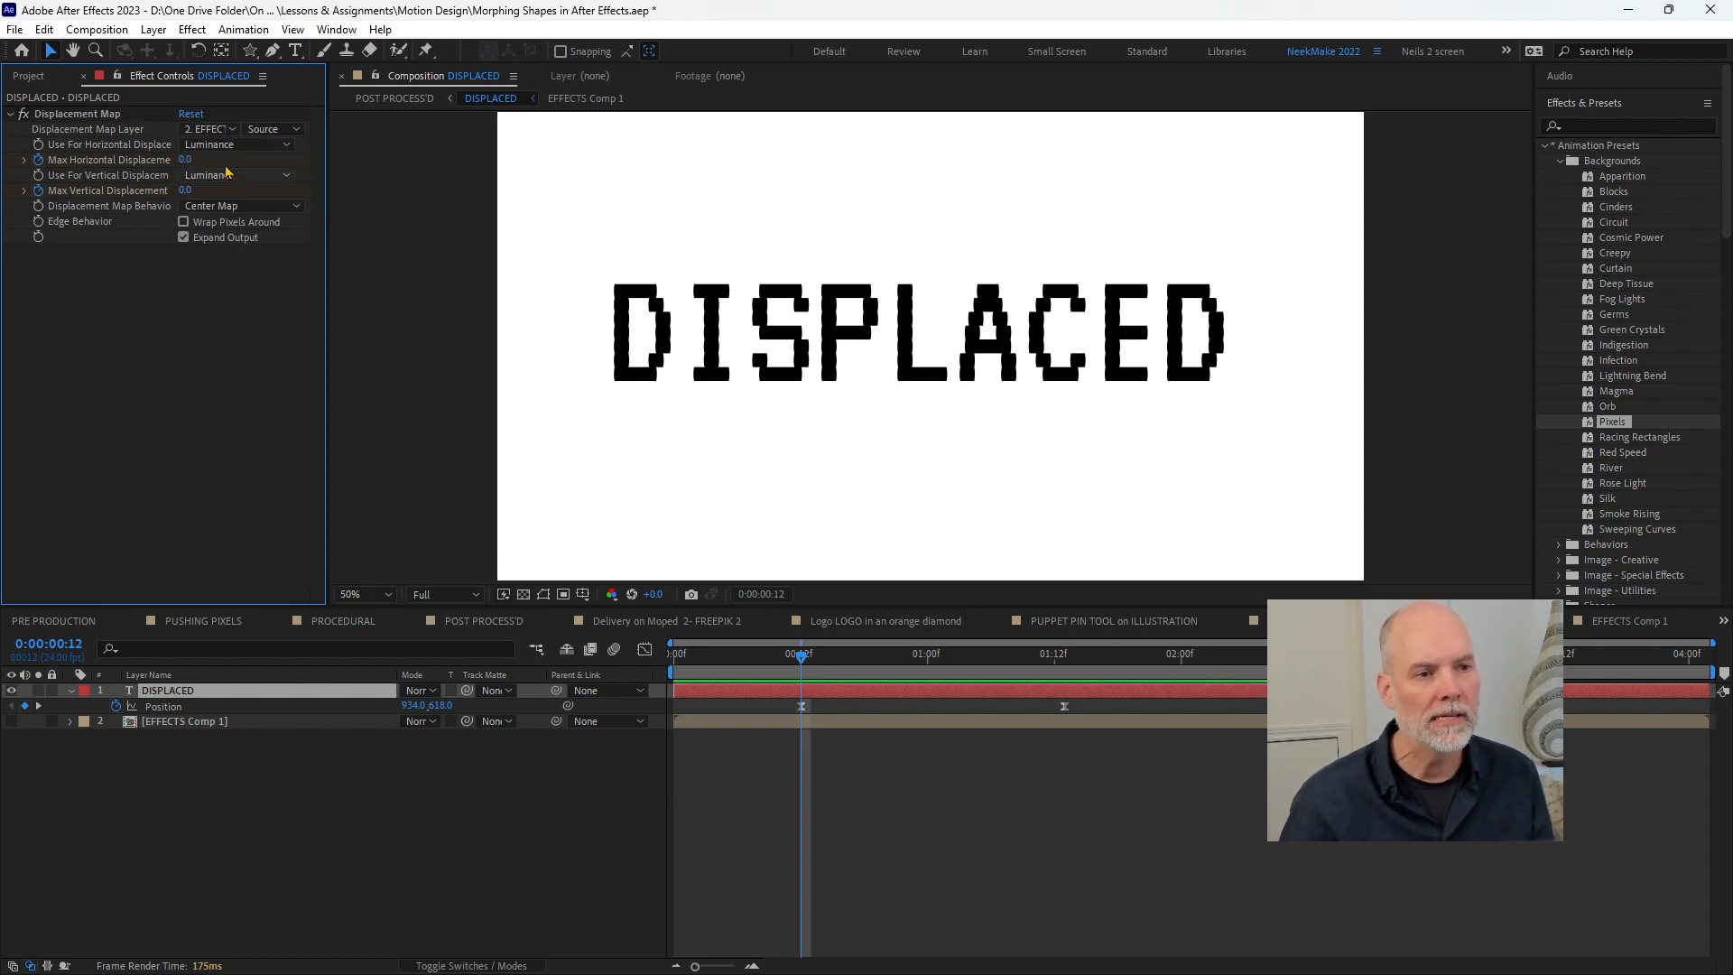
pyautogui.click(217, 145)
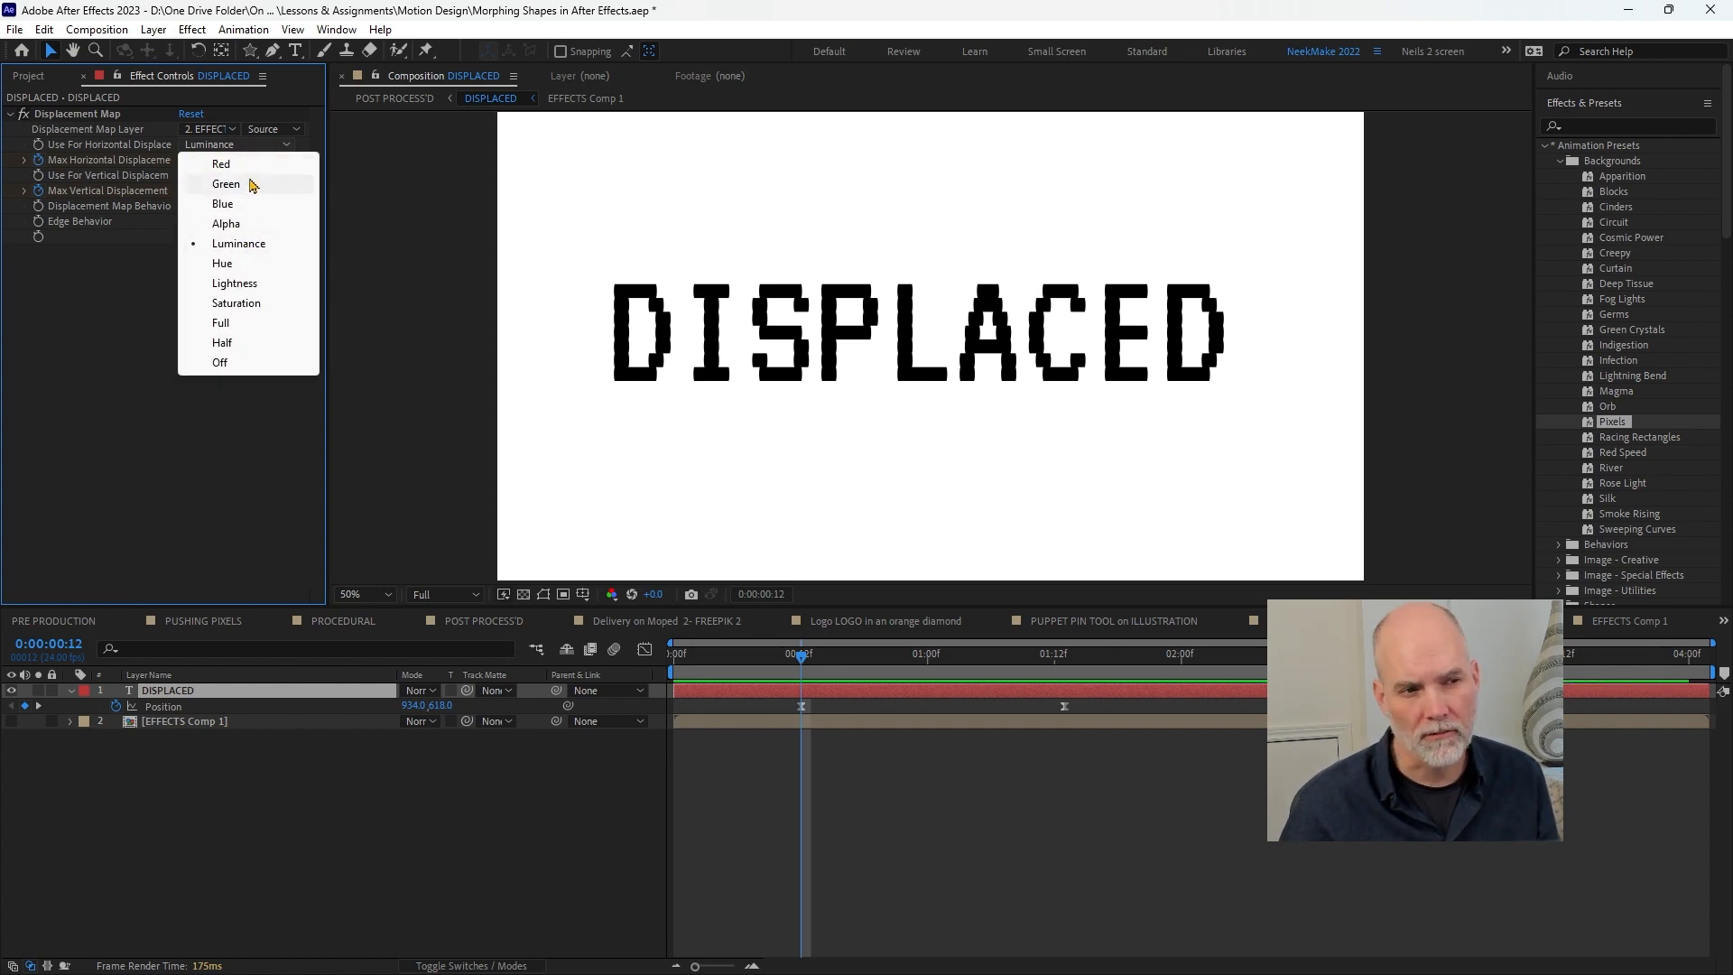
pyautogui.click(124, 268)
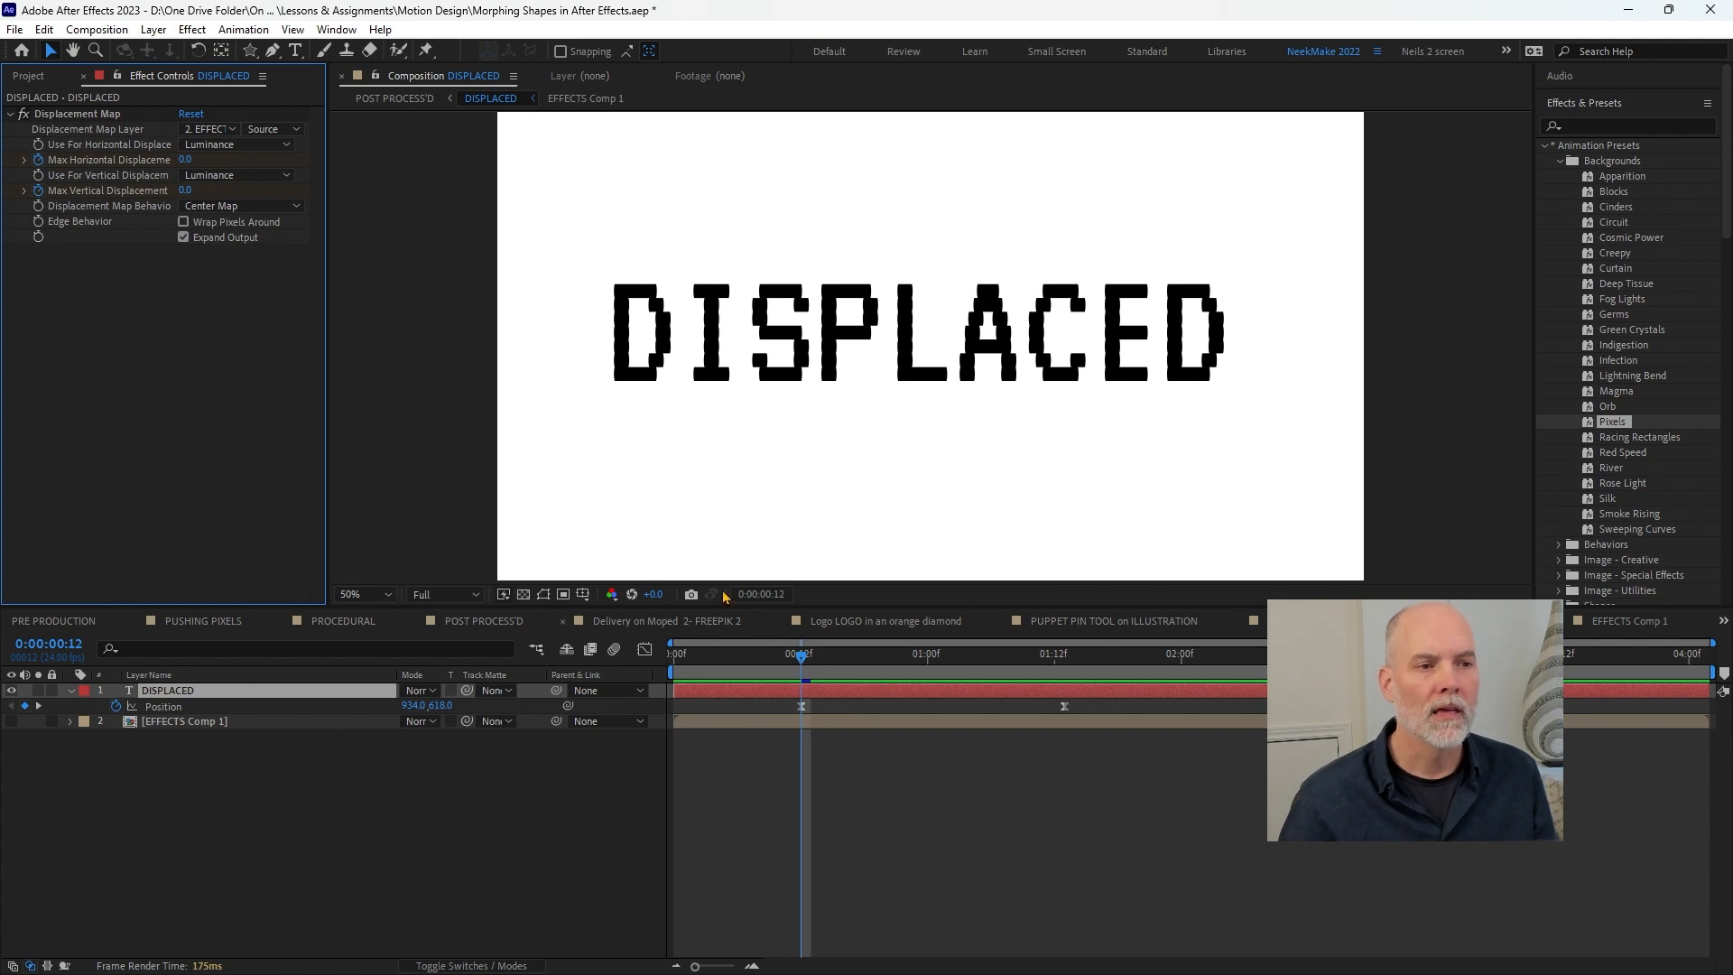
# - Preview the pixelated displacement of the DISPLACED text and scrub through its first part
pyautogui.click(778, 660)
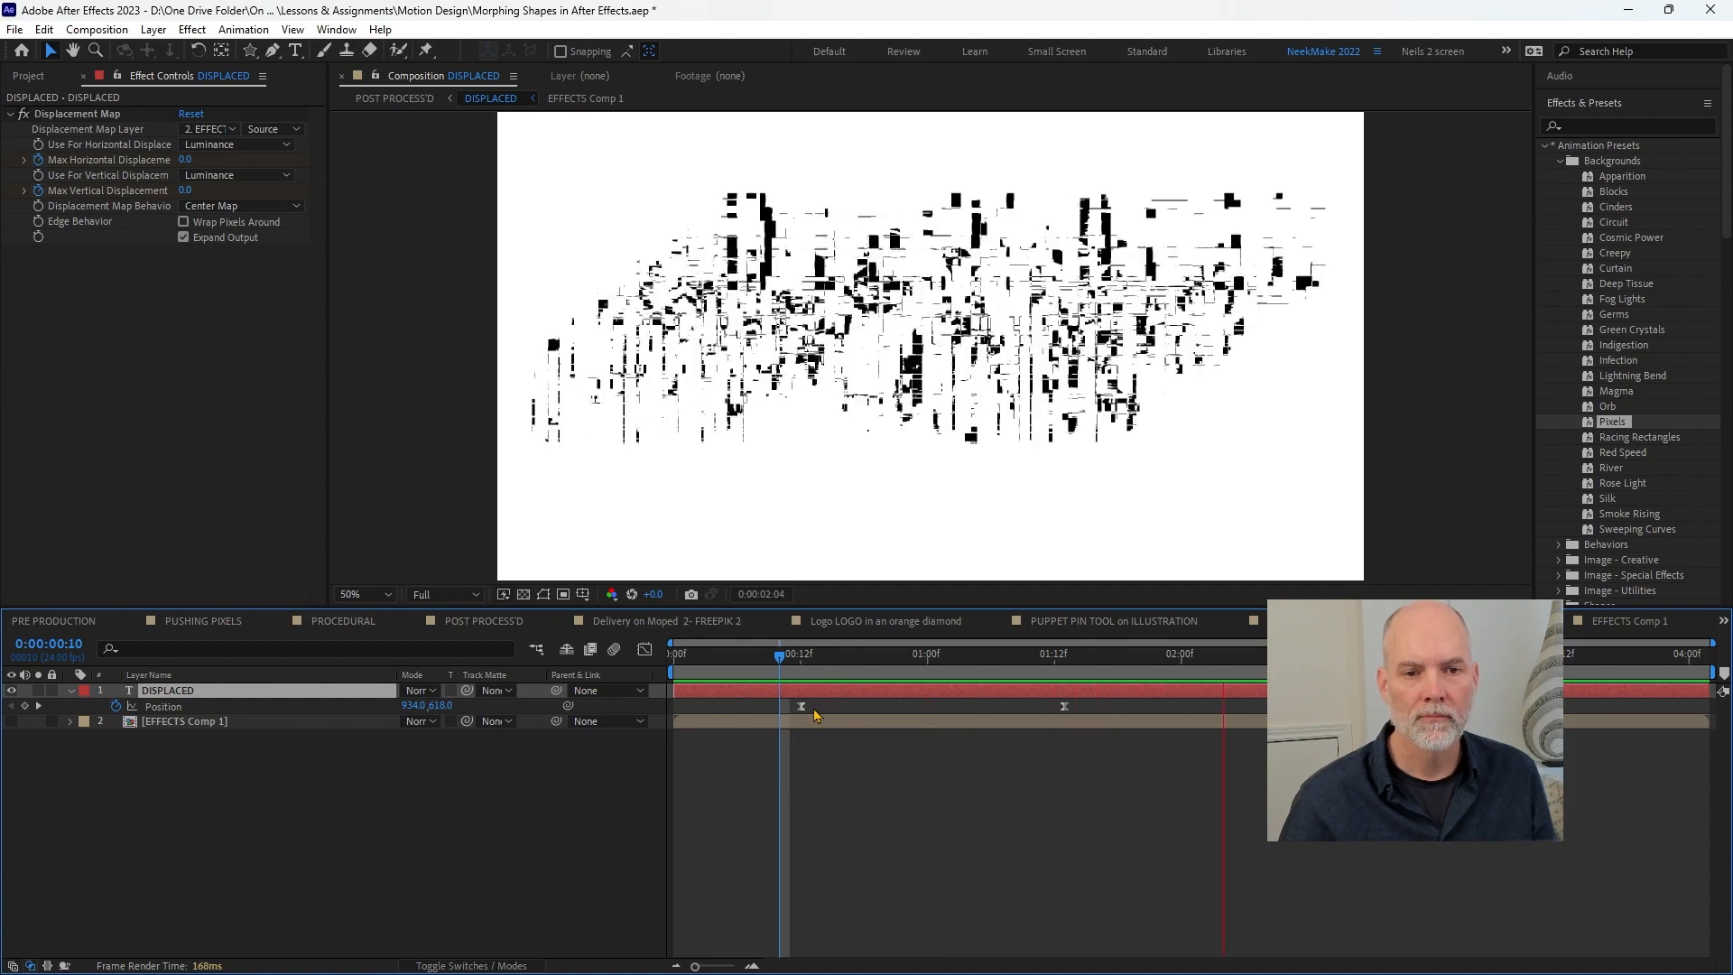
pyautogui.moveTo(881, 658); pyautogui.dragTo(1022, 662)
pyautogui.press('space')
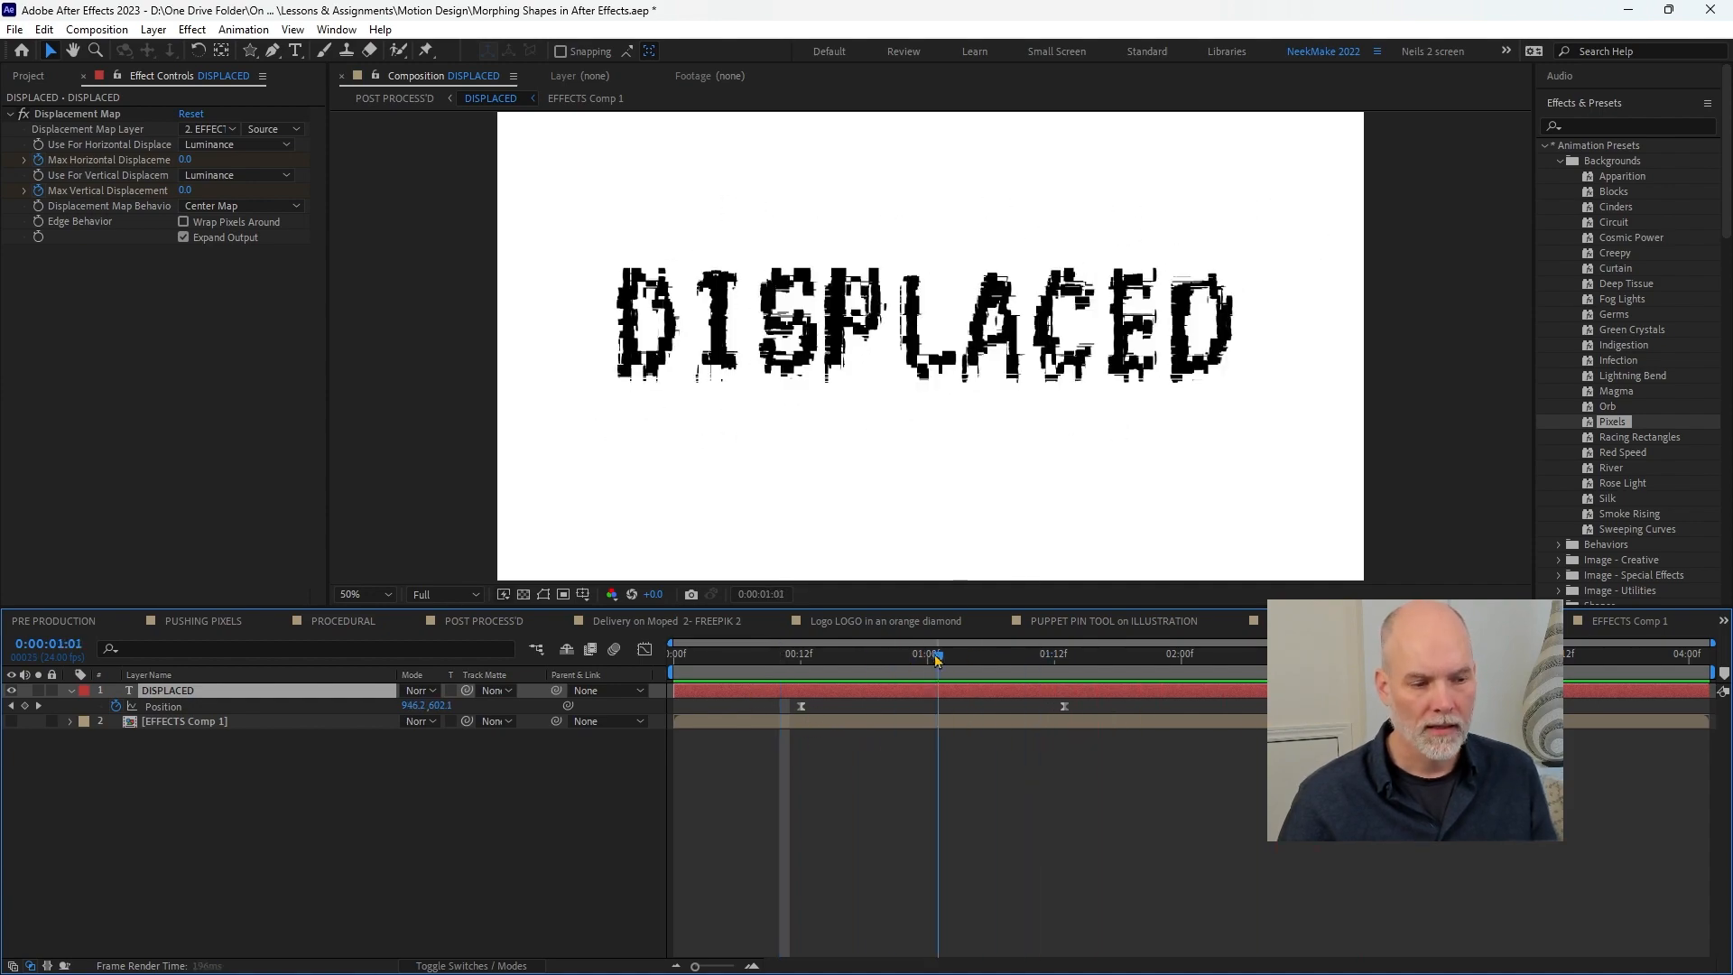
pyautogui.press('space')
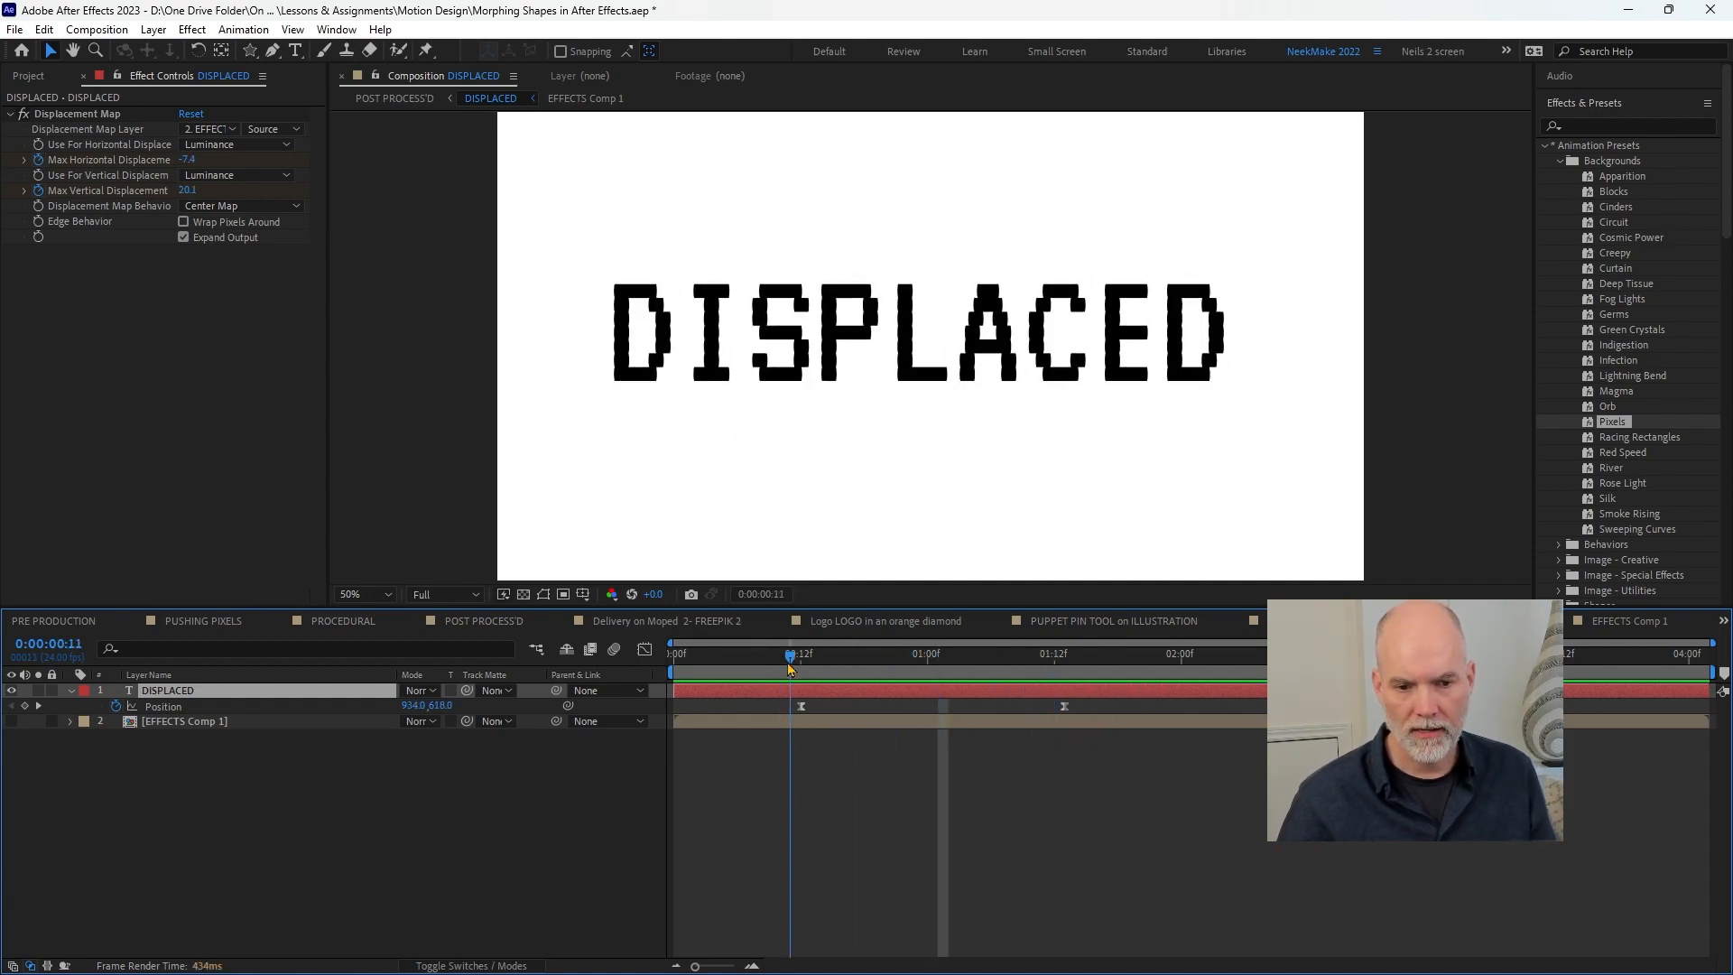
# - Remove the Position animation from the DISPLACED text and reveal its remaining Displacement Map keyframes
pyautogui.click(116, 706)
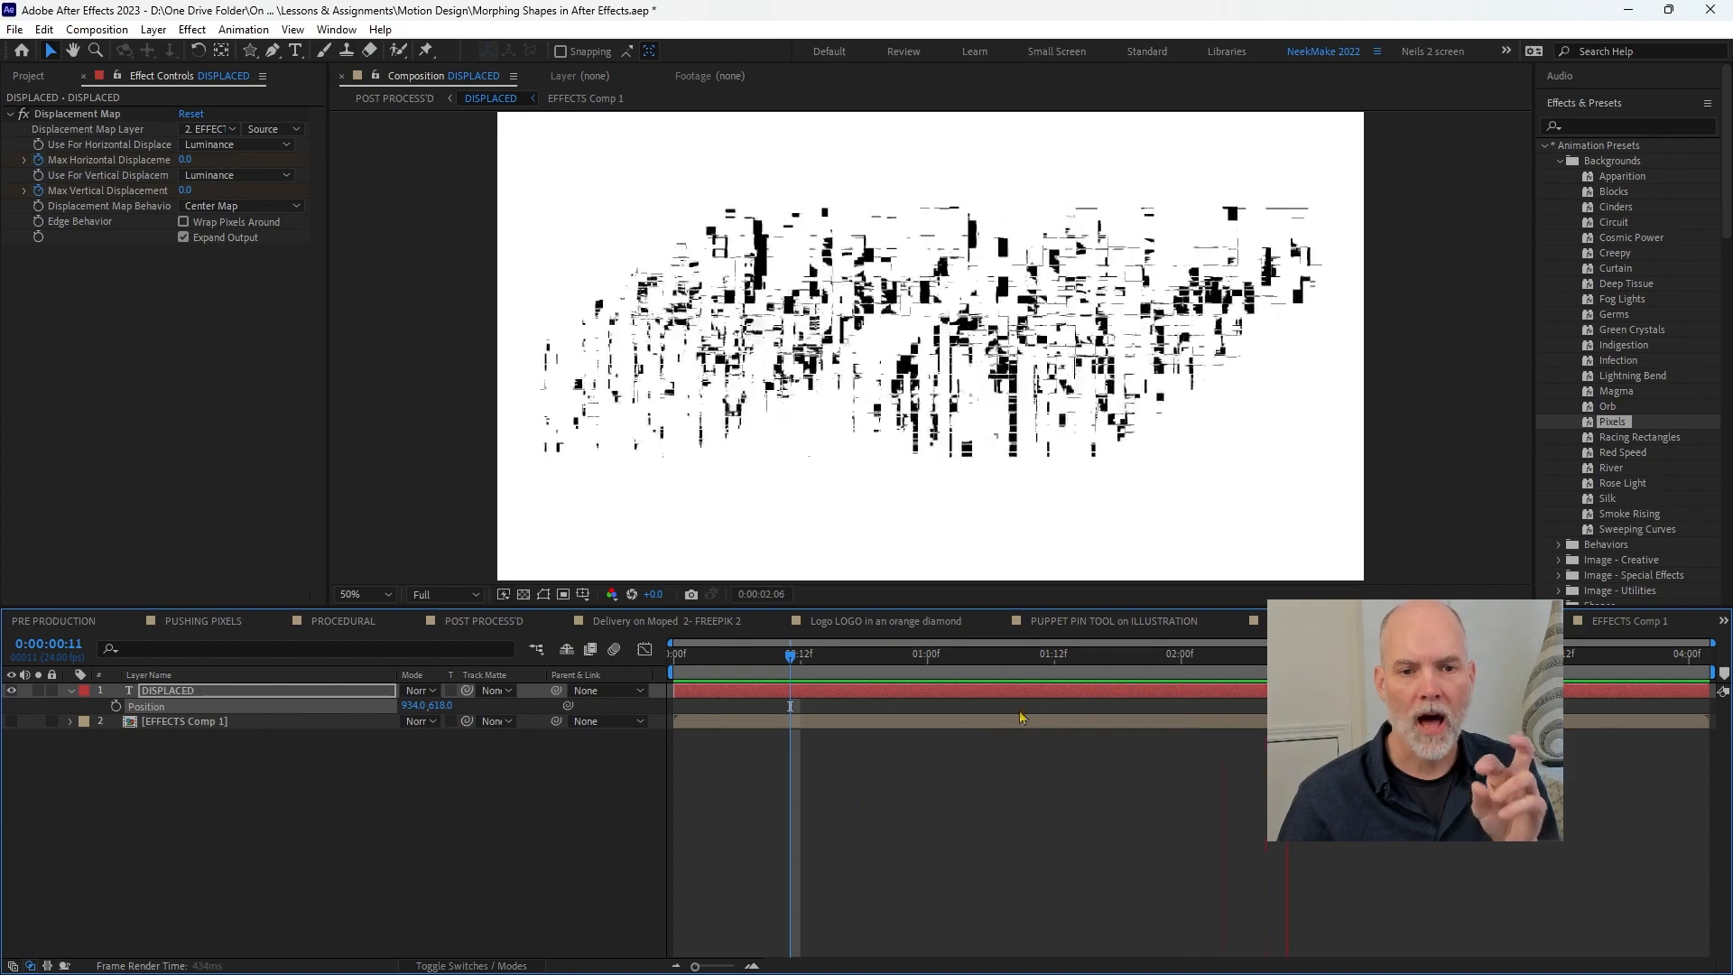
pyautogui.moveTo(999, 657); pyautogui.dragTo(1210, 740)
pyautogui.press('u')
pyautogui.press('Delete')
# - Scrub the DISPLACED text back to 0:00:00:14 and preview the displacement animation
pyautogui.click(914, 656)
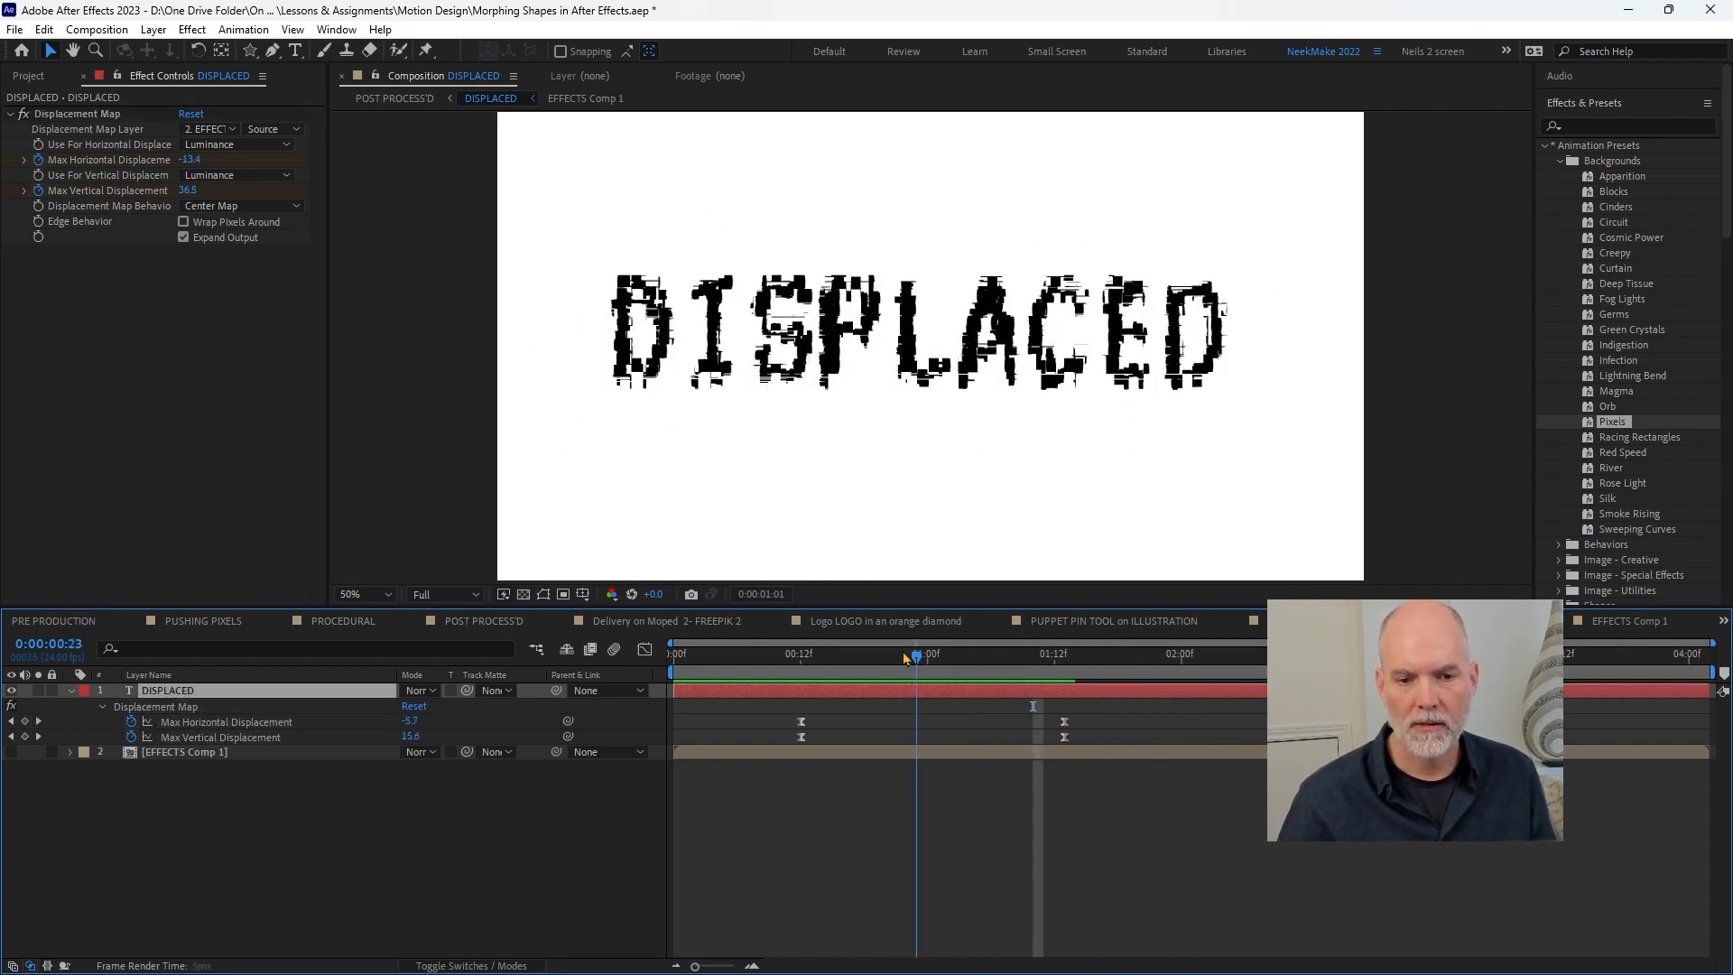
pyautogui.moveTo(905, 657); pyautogui.dragTo(823, 659)
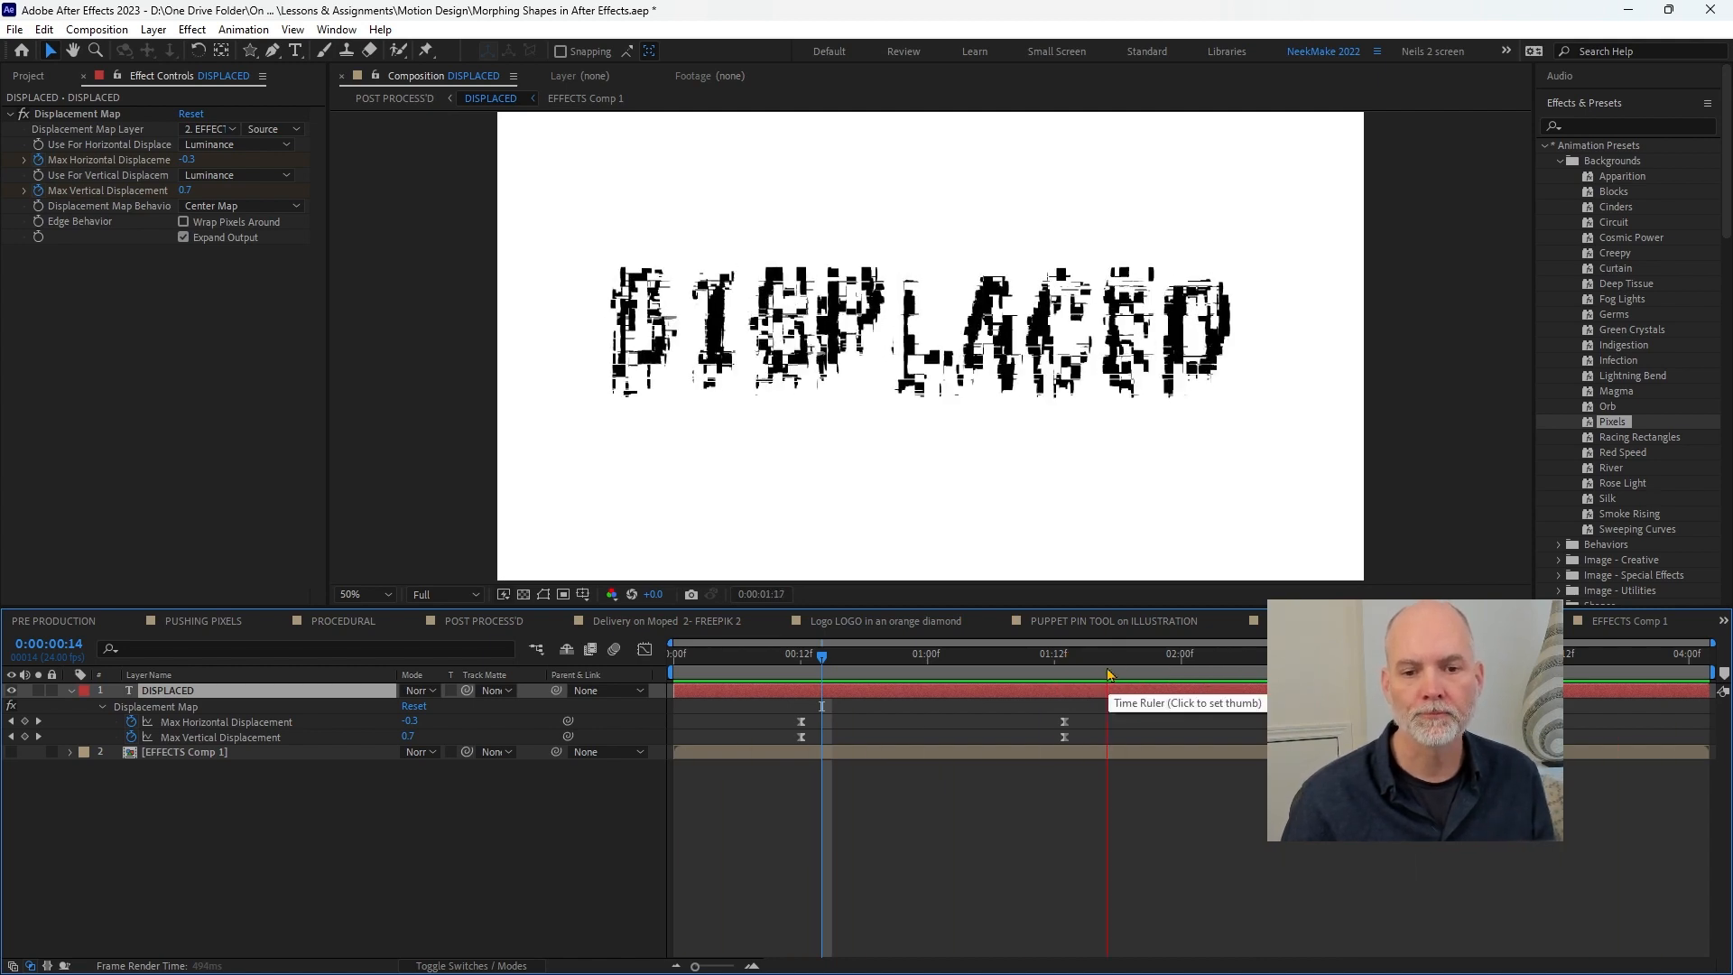
pyautogui.press('space')
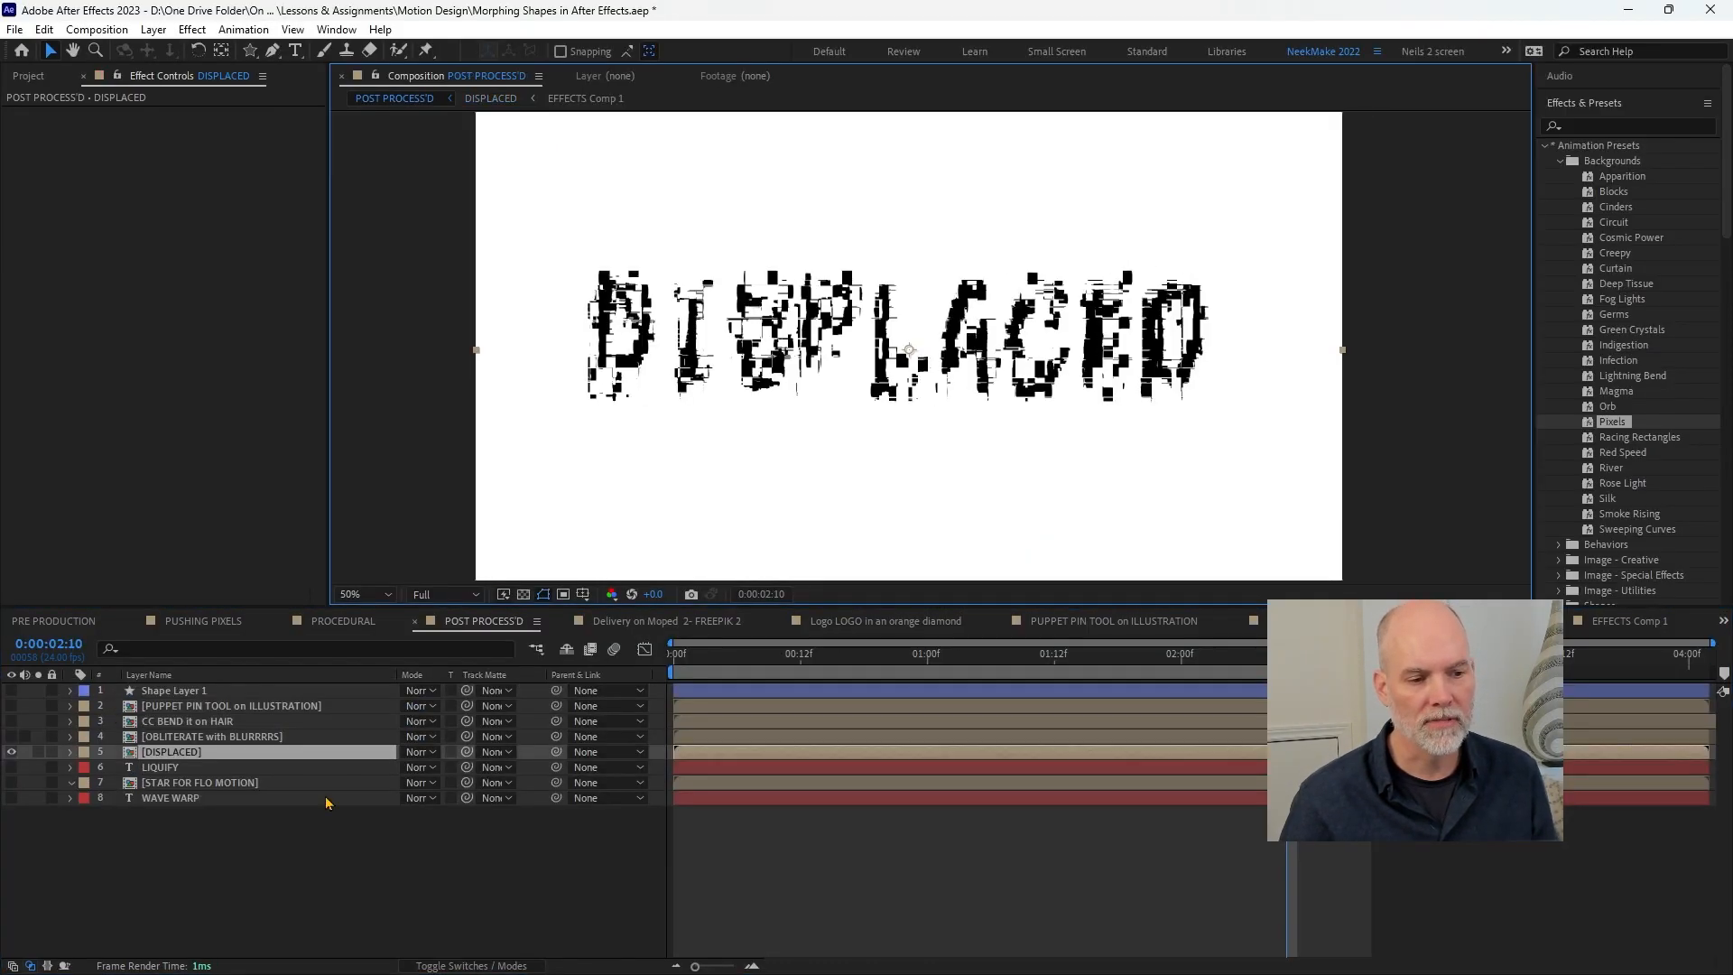
# - Hide the DISPLACED layer and show the LIQUIFY layer in POST PROCESS'D at 0:00:00:05
pyautogui.click(12, 752)
pyautogui.click(12, 766)
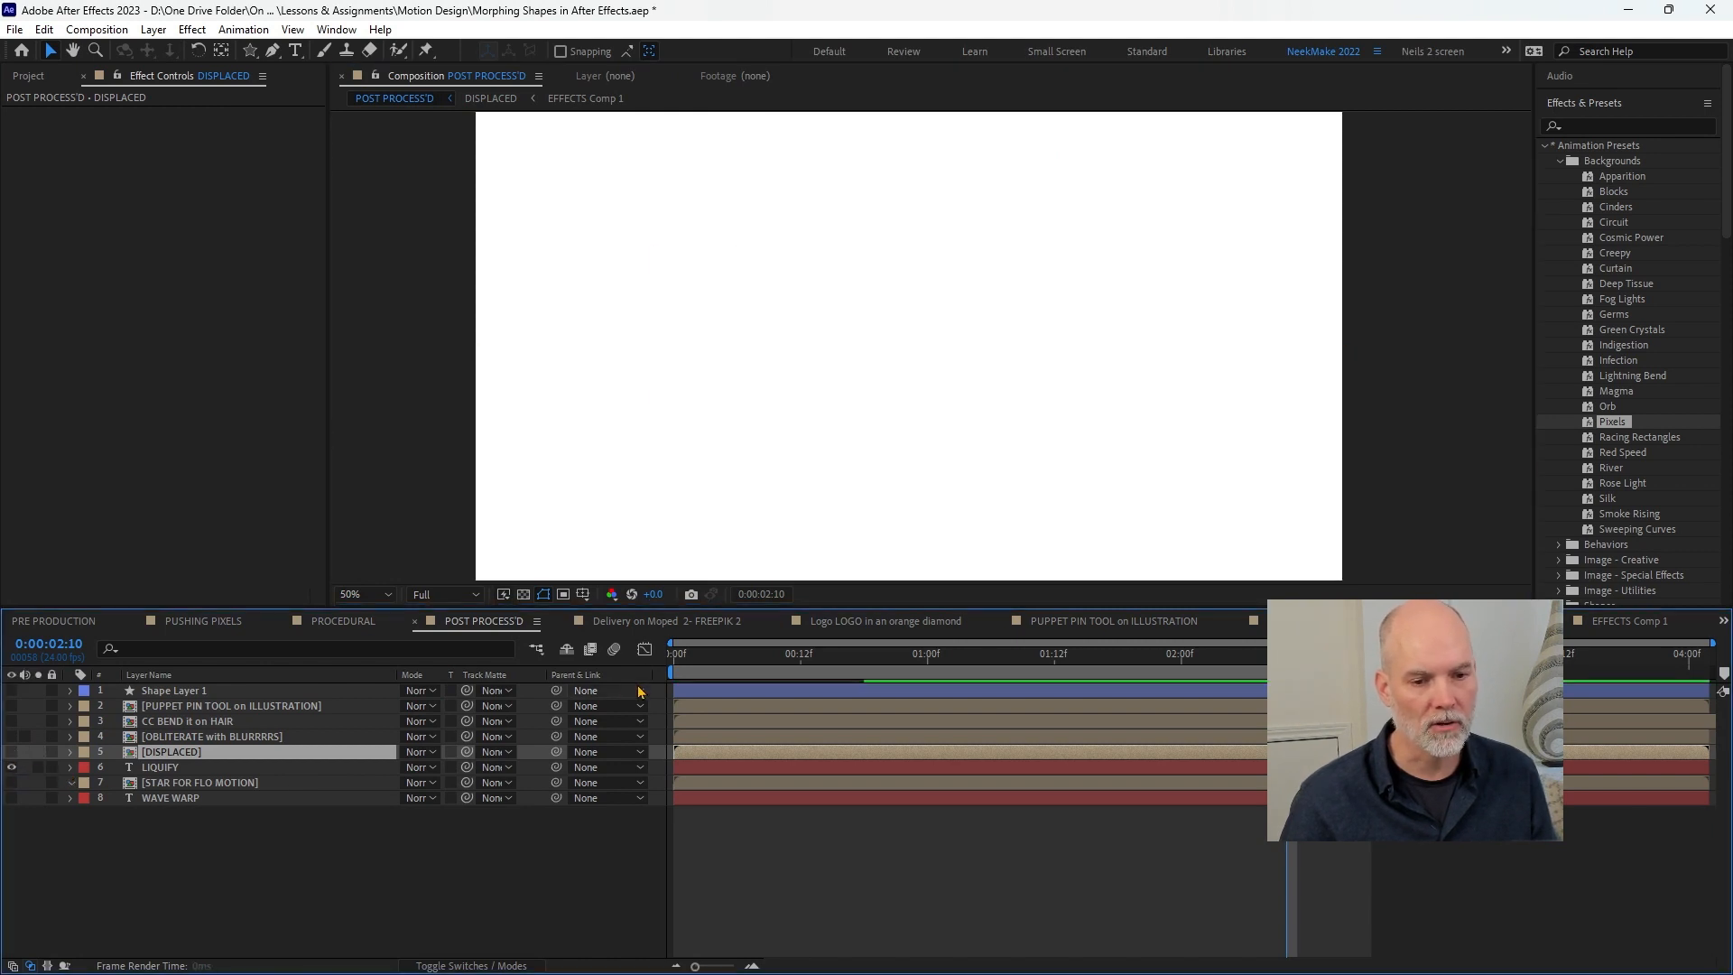
pyautogui.click(704, 658)
pyautogui.click(458, 594)
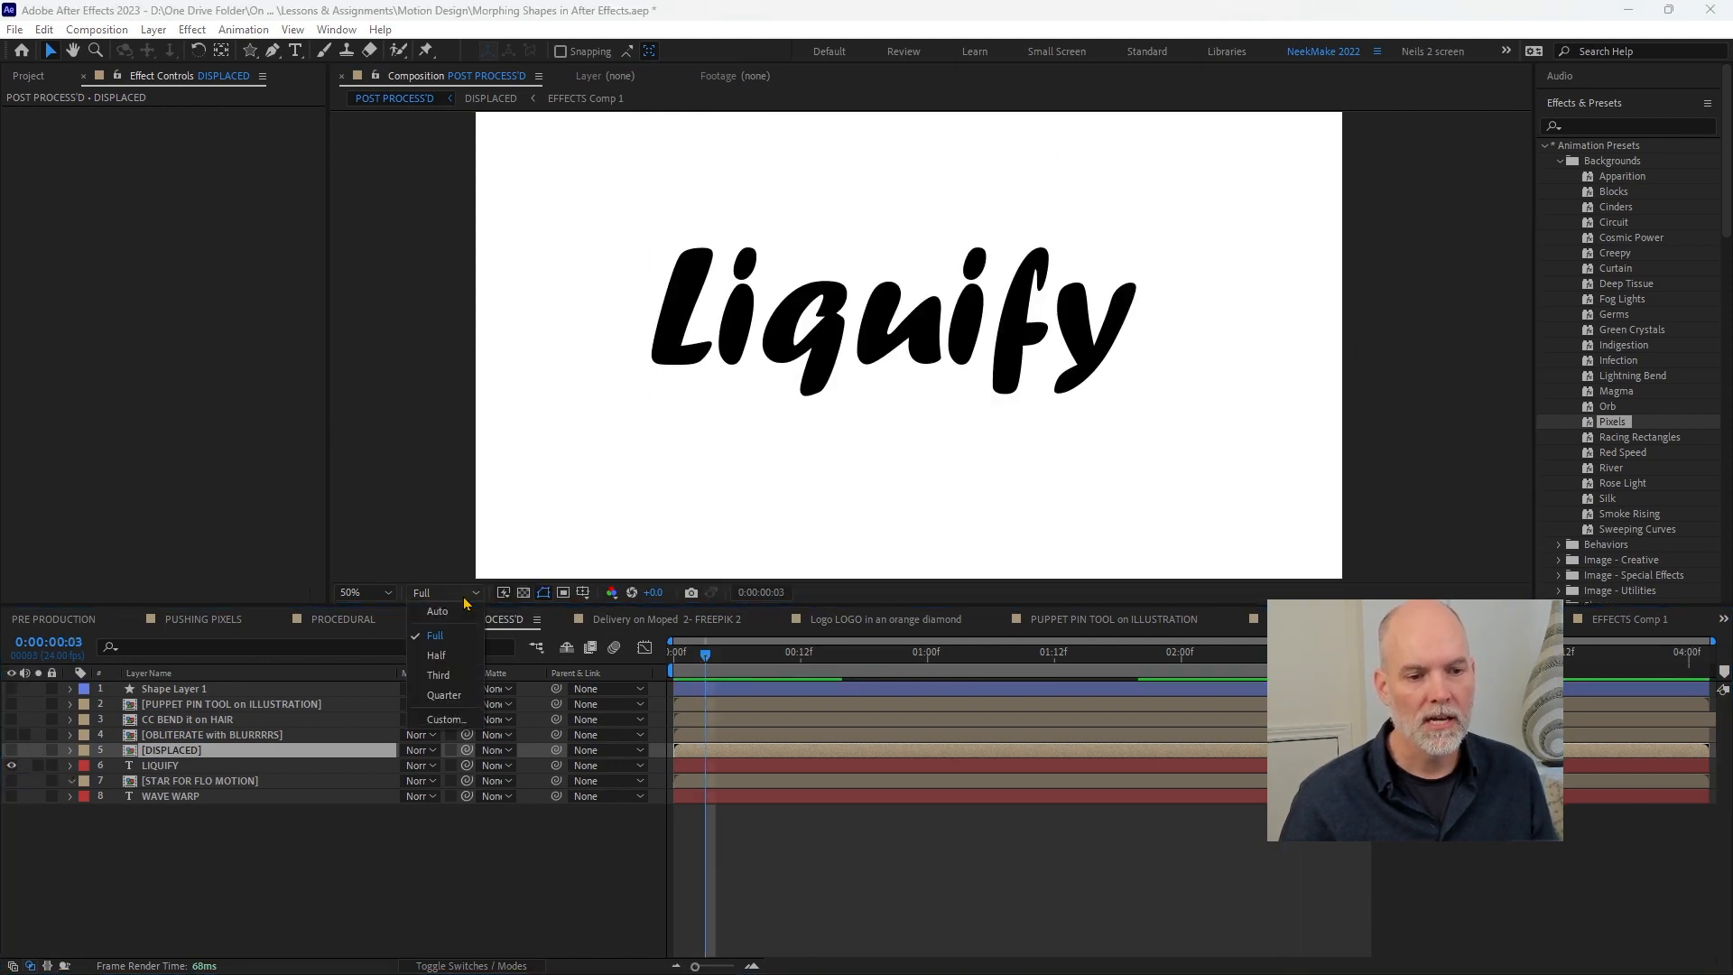
pyautogui.click(723, 659)
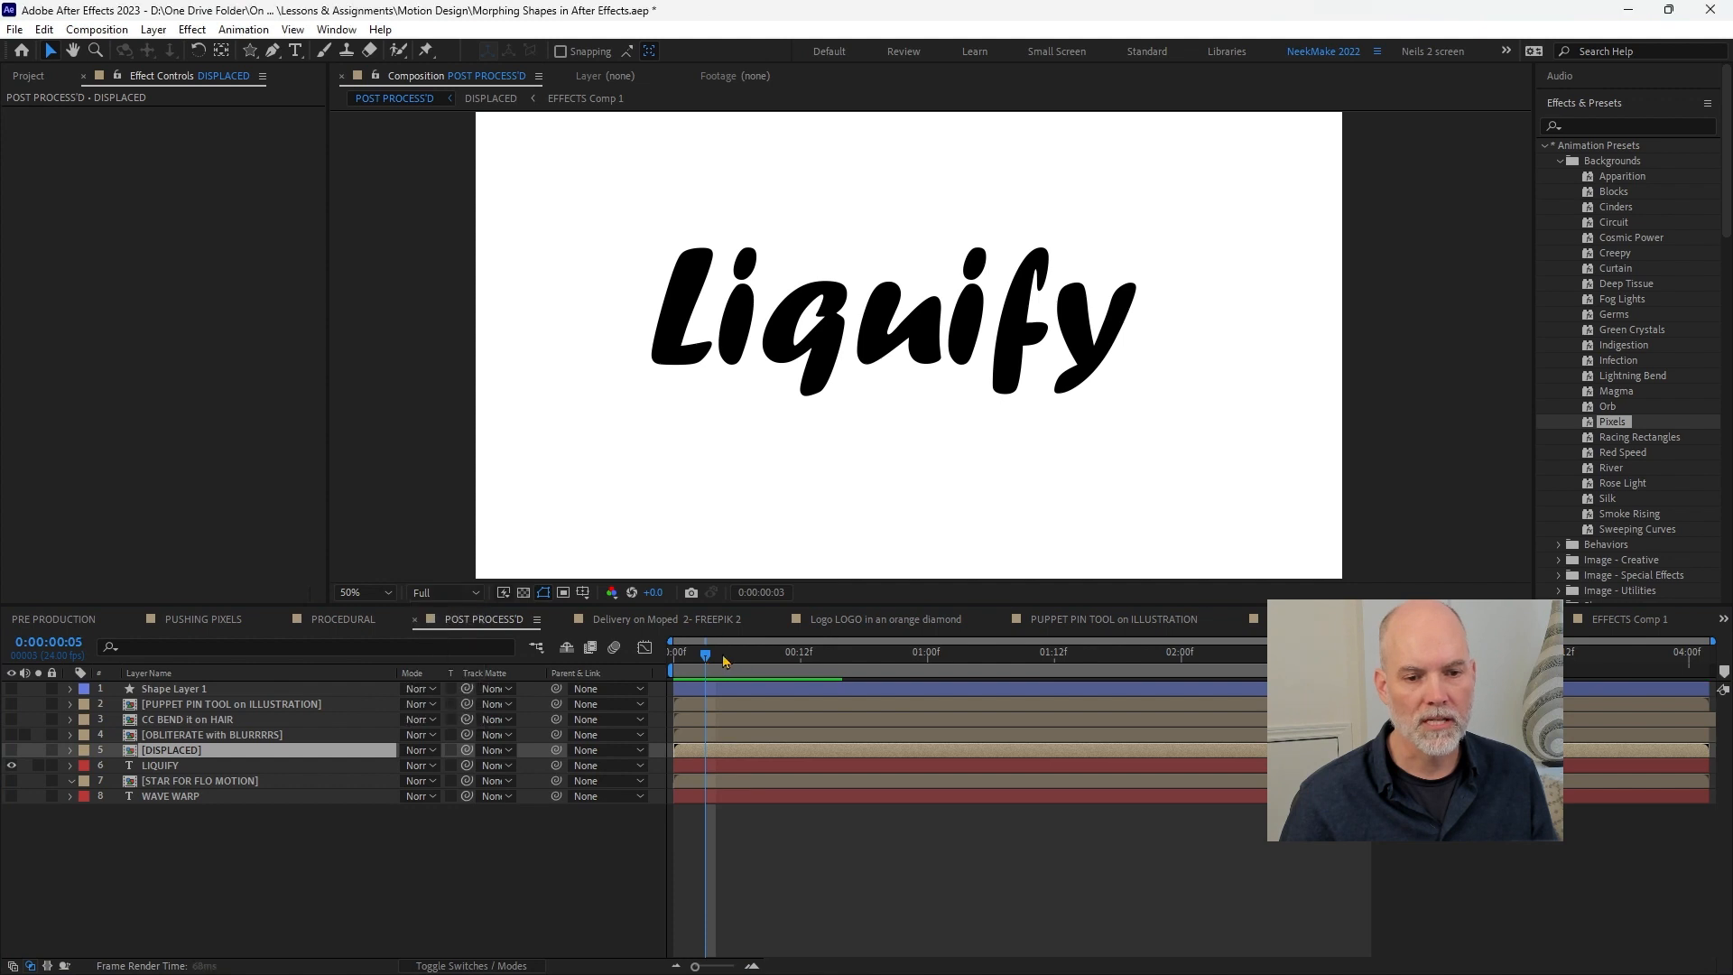
# - Stretch the work area across nearly the whole composition and preview the Liquify text, stopping at 0:00:01:12
pyautogui.moveTo(705, 670); pyautogui.dragTo(758, 671)
pyautogui.moveTo(1426, 671); pyautogui.dragTo(1701, 671)
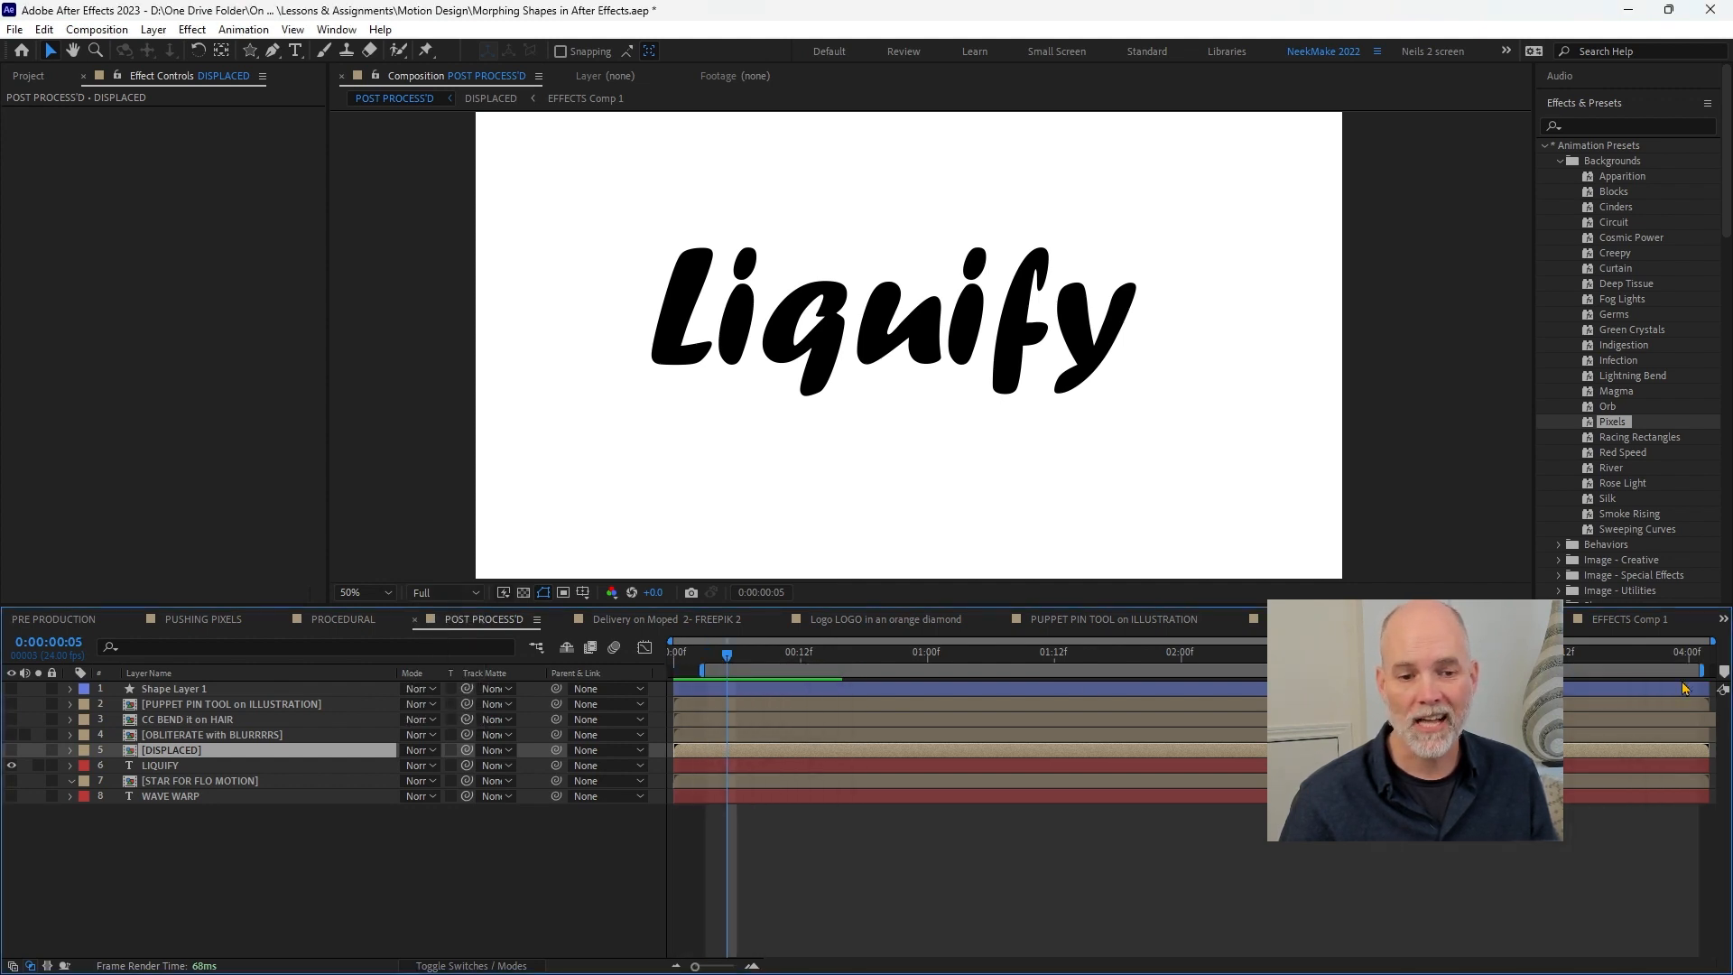
pyautogui.press('space')
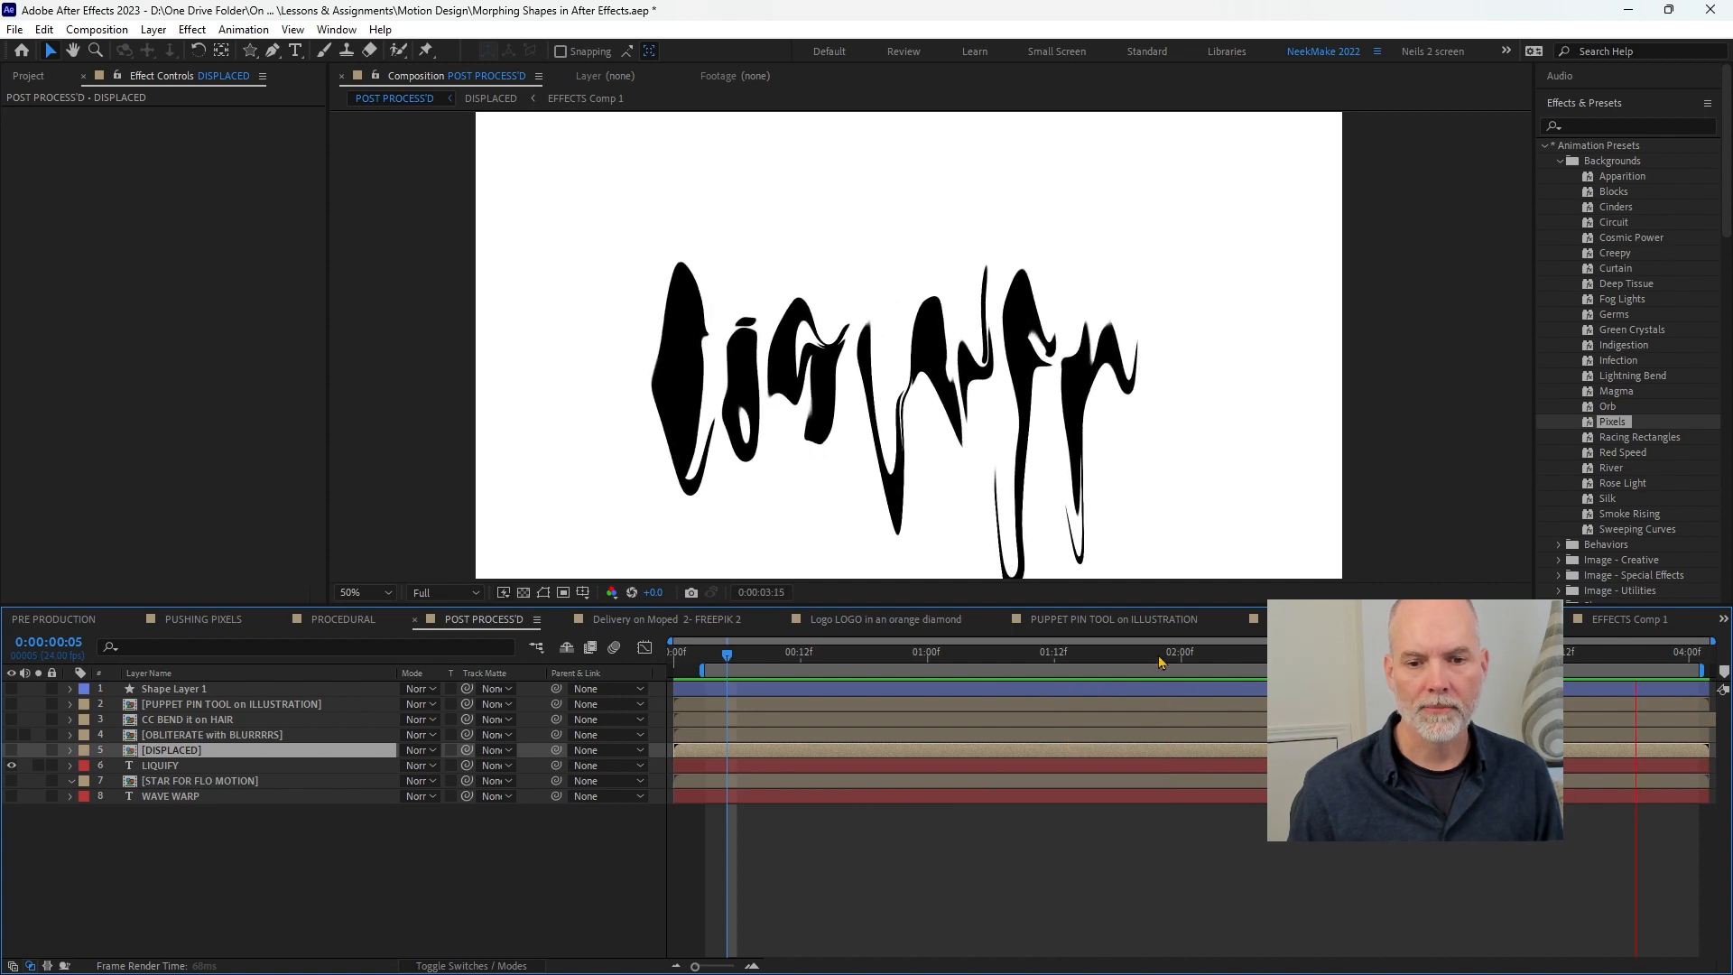
pyautogui.click(1055, 653)
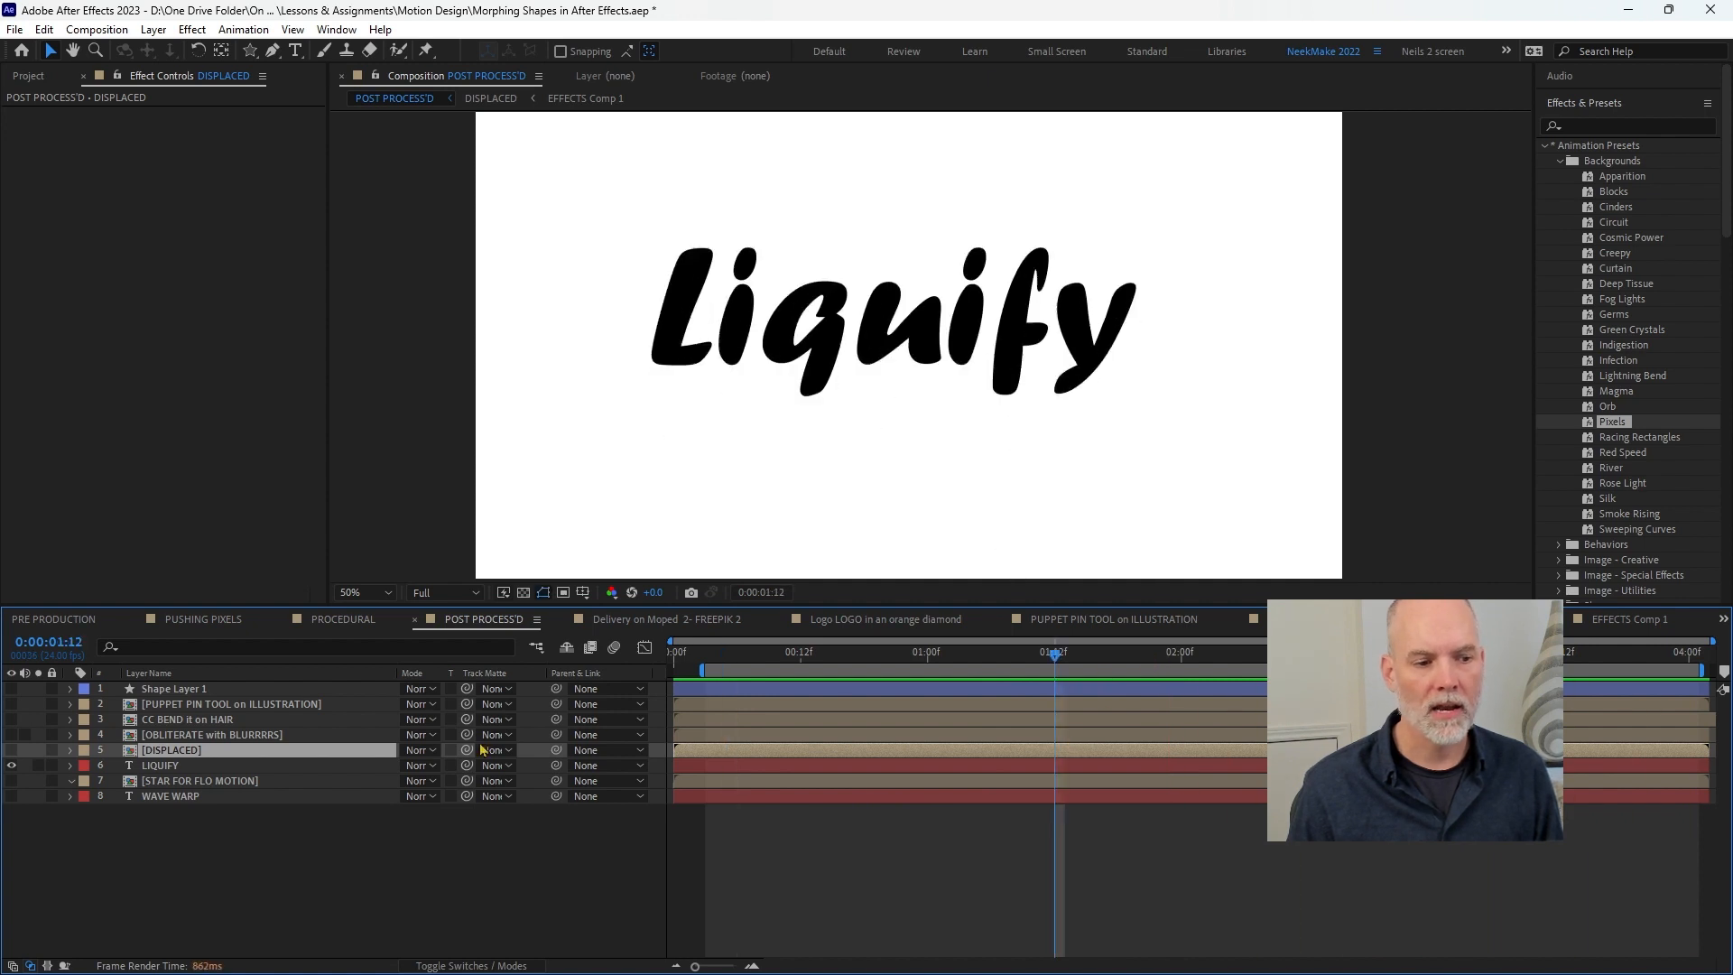
pyautogui.doubleClick(132, 751)
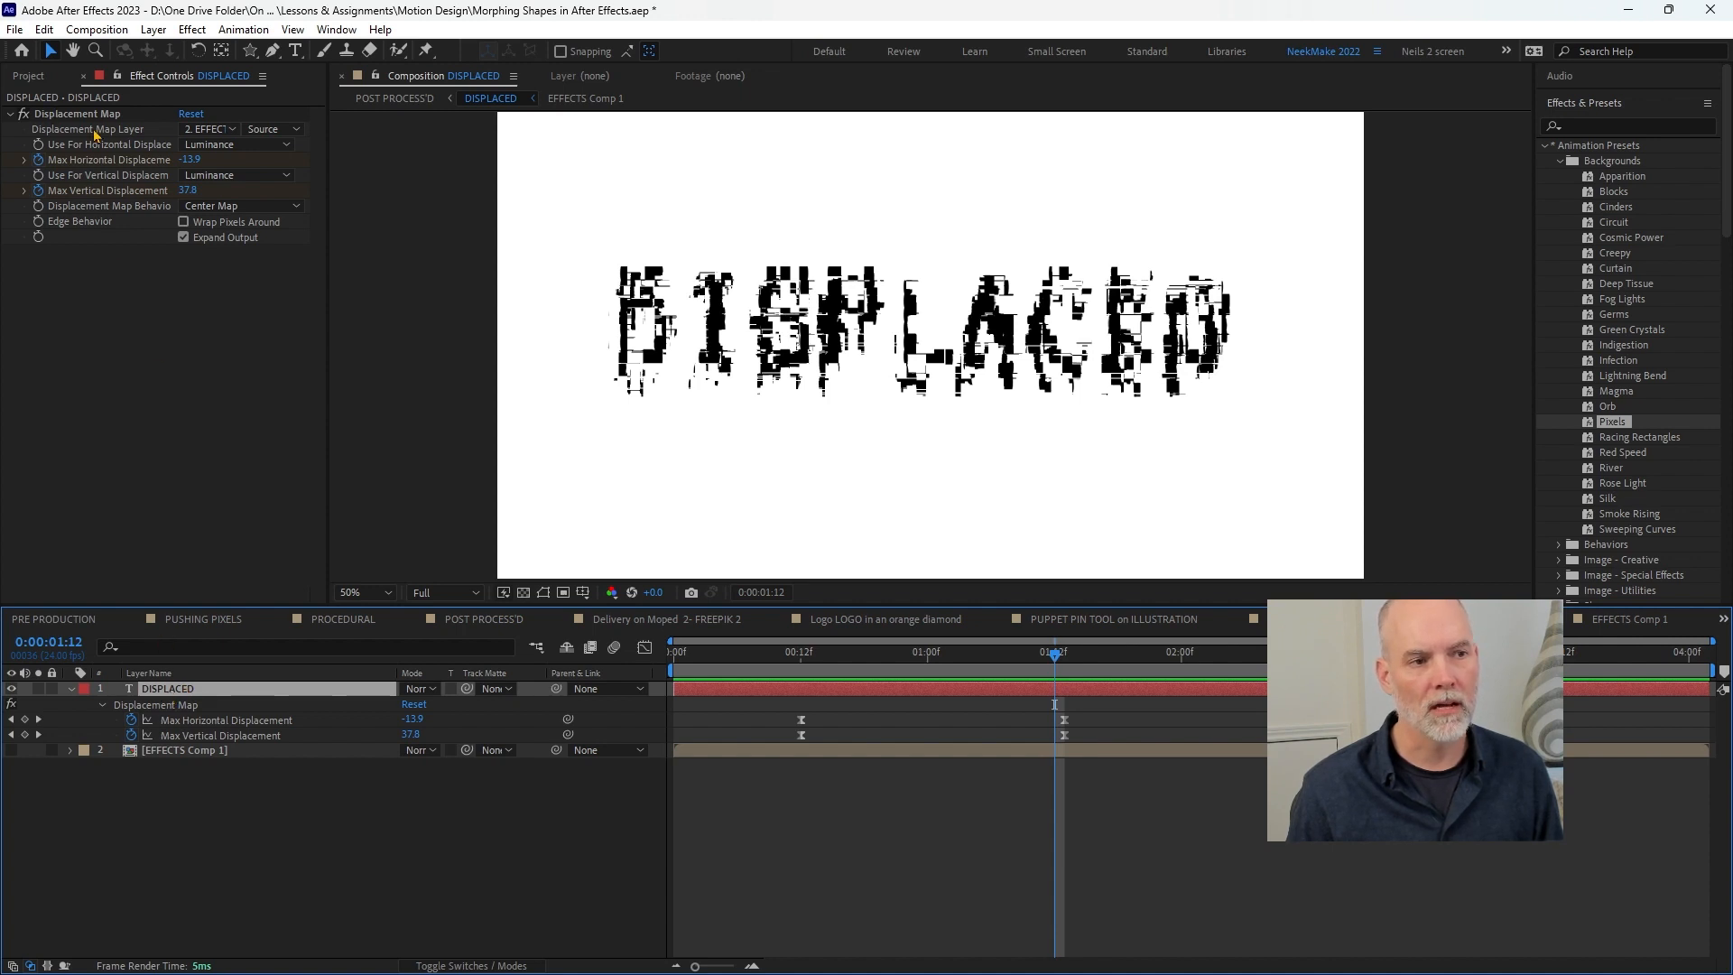
pyautogui.press('Tab')
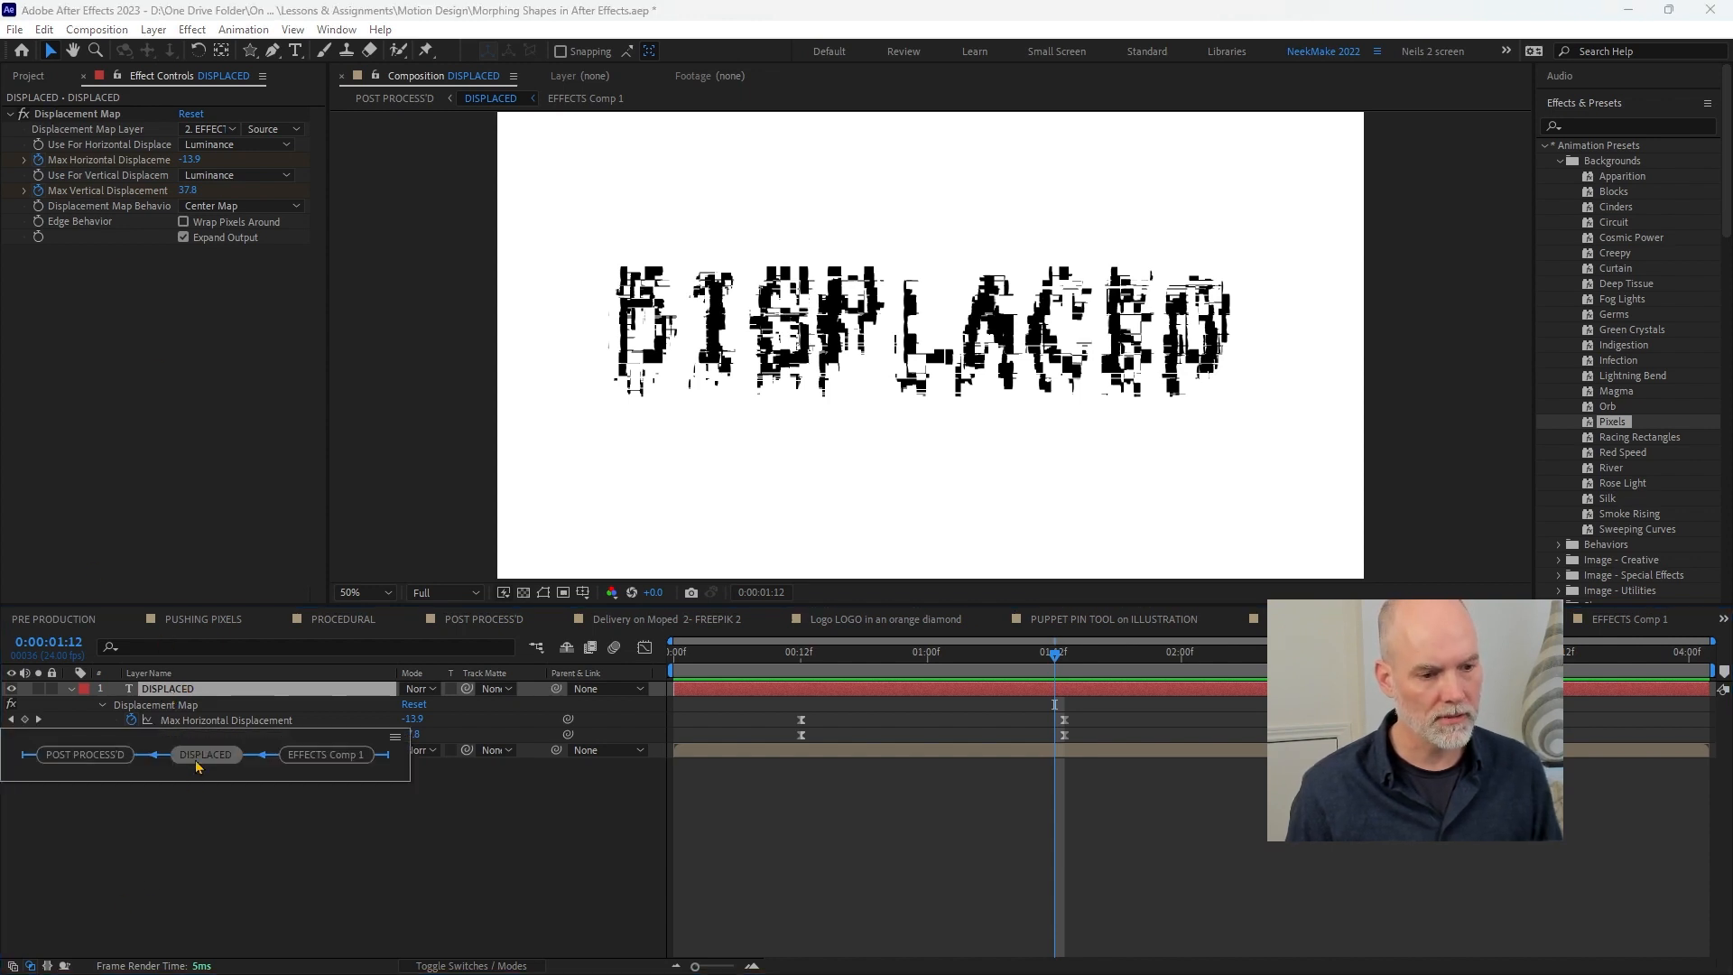
pyautogui.click(125, 766)
# - Inspect the Liquify effect's settings on the LIQUIFY layer and look through the available Distort effects
pyautogui.click(161, 765)
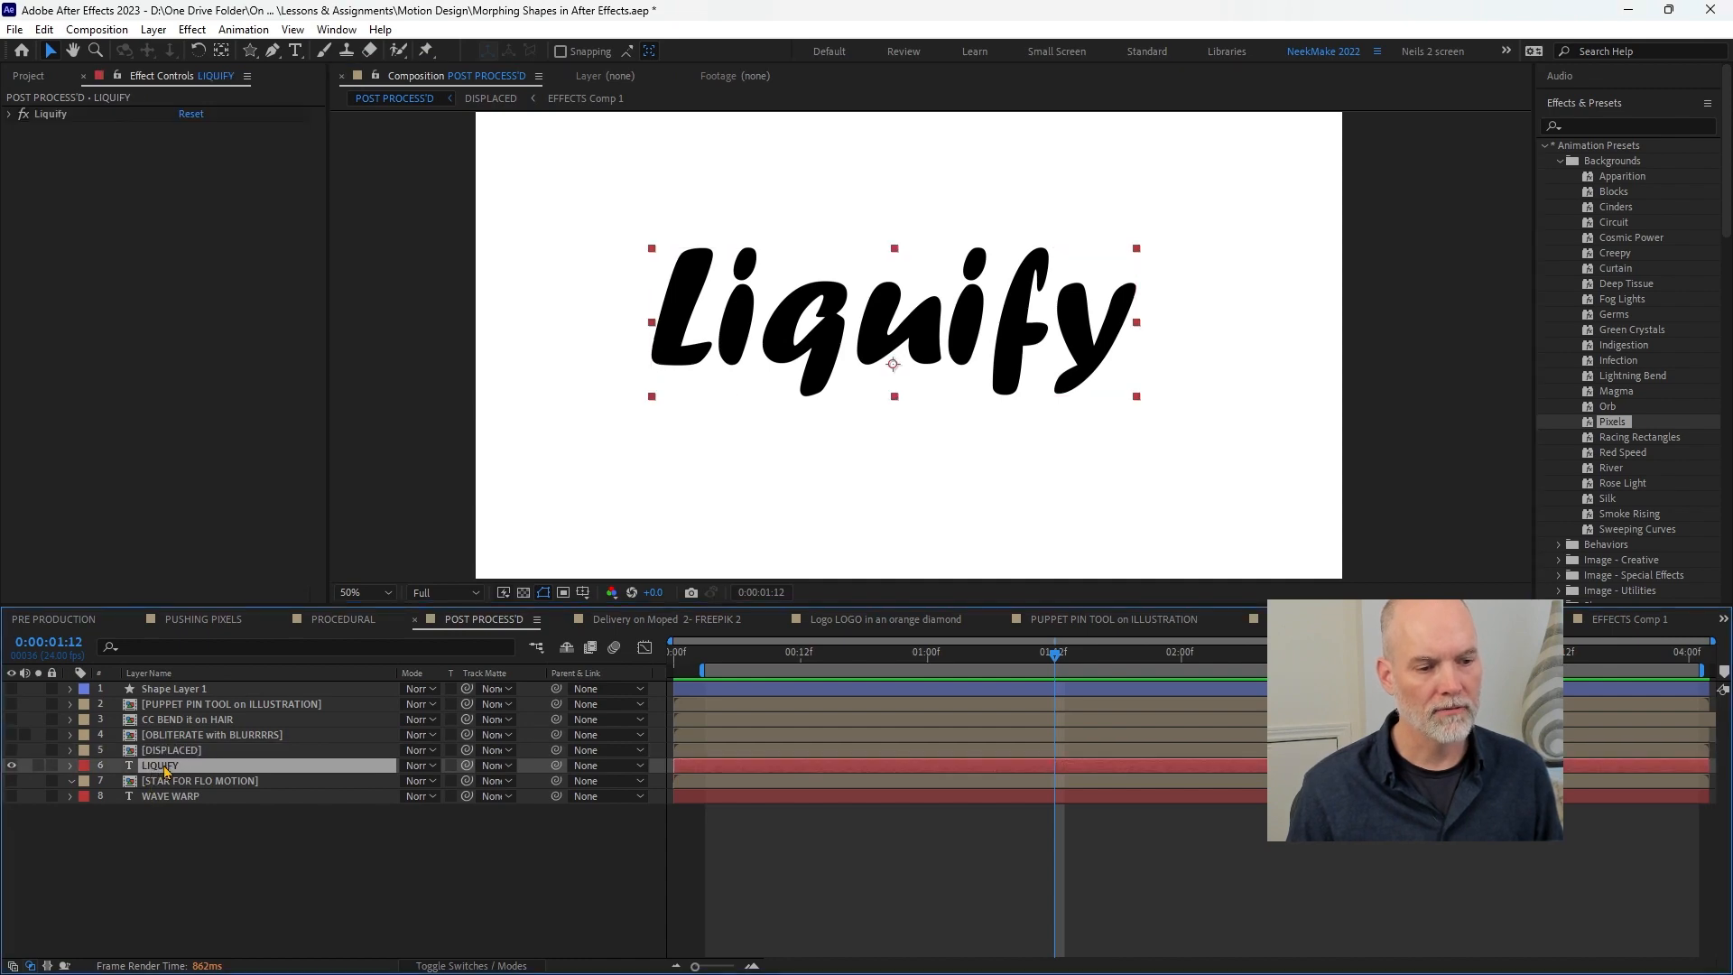
pyautogui.click(9, 114)
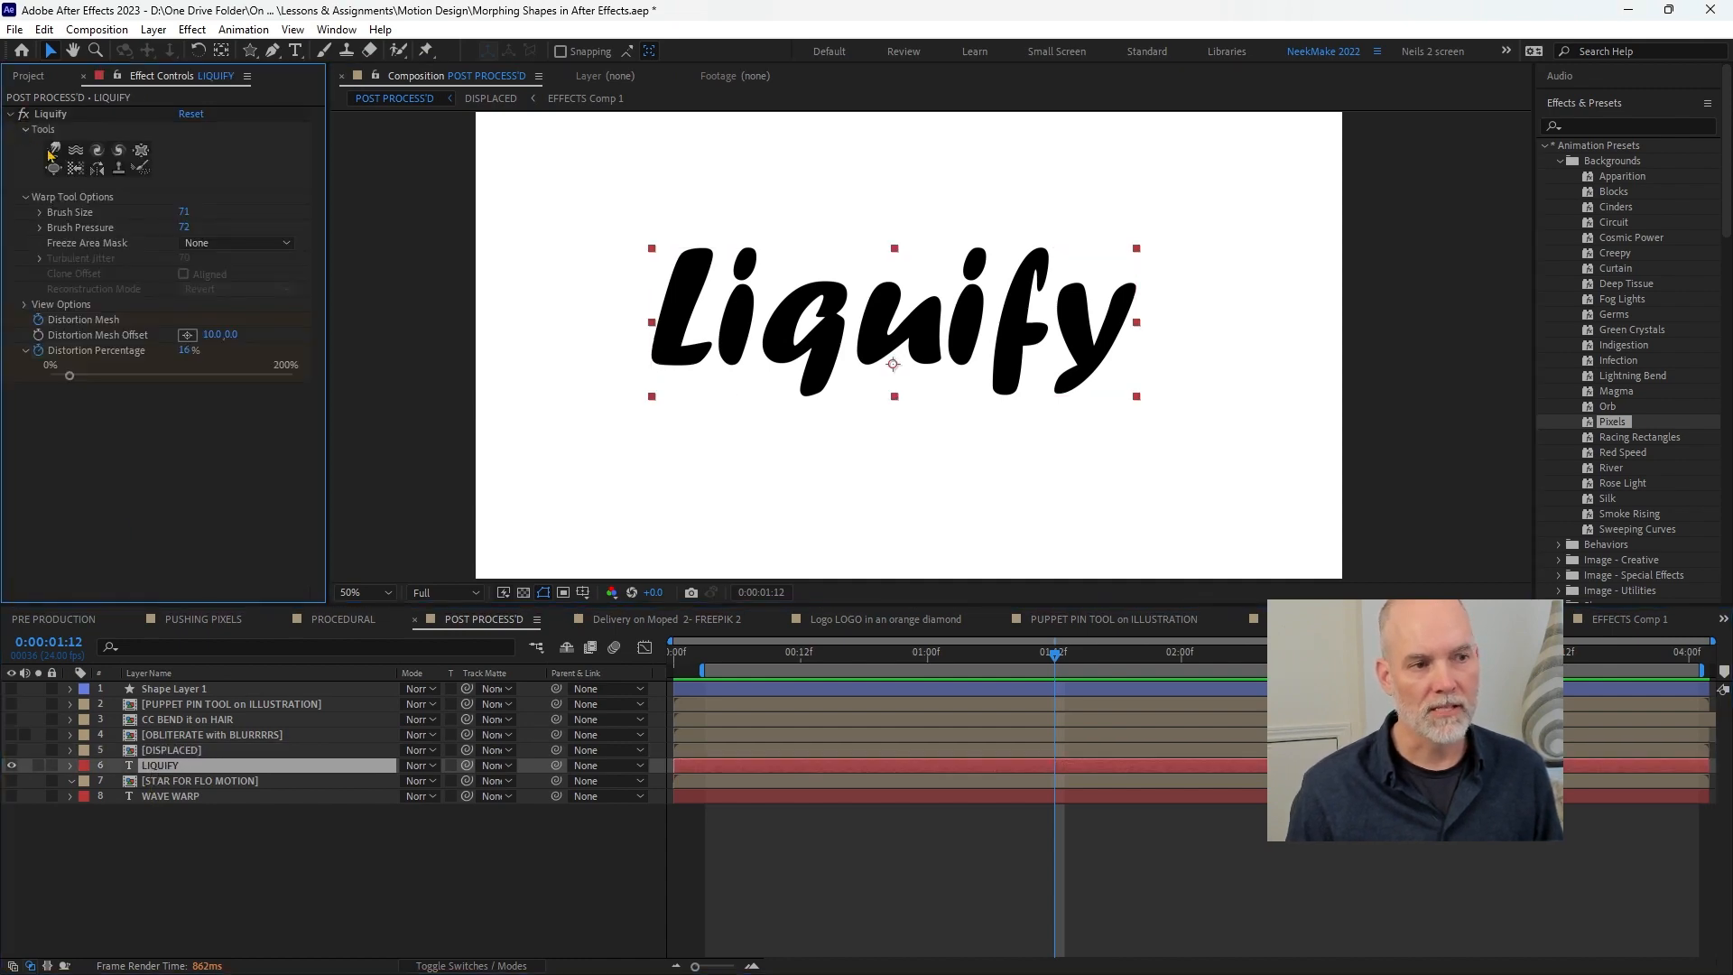
pyautogui.click(192, 29)
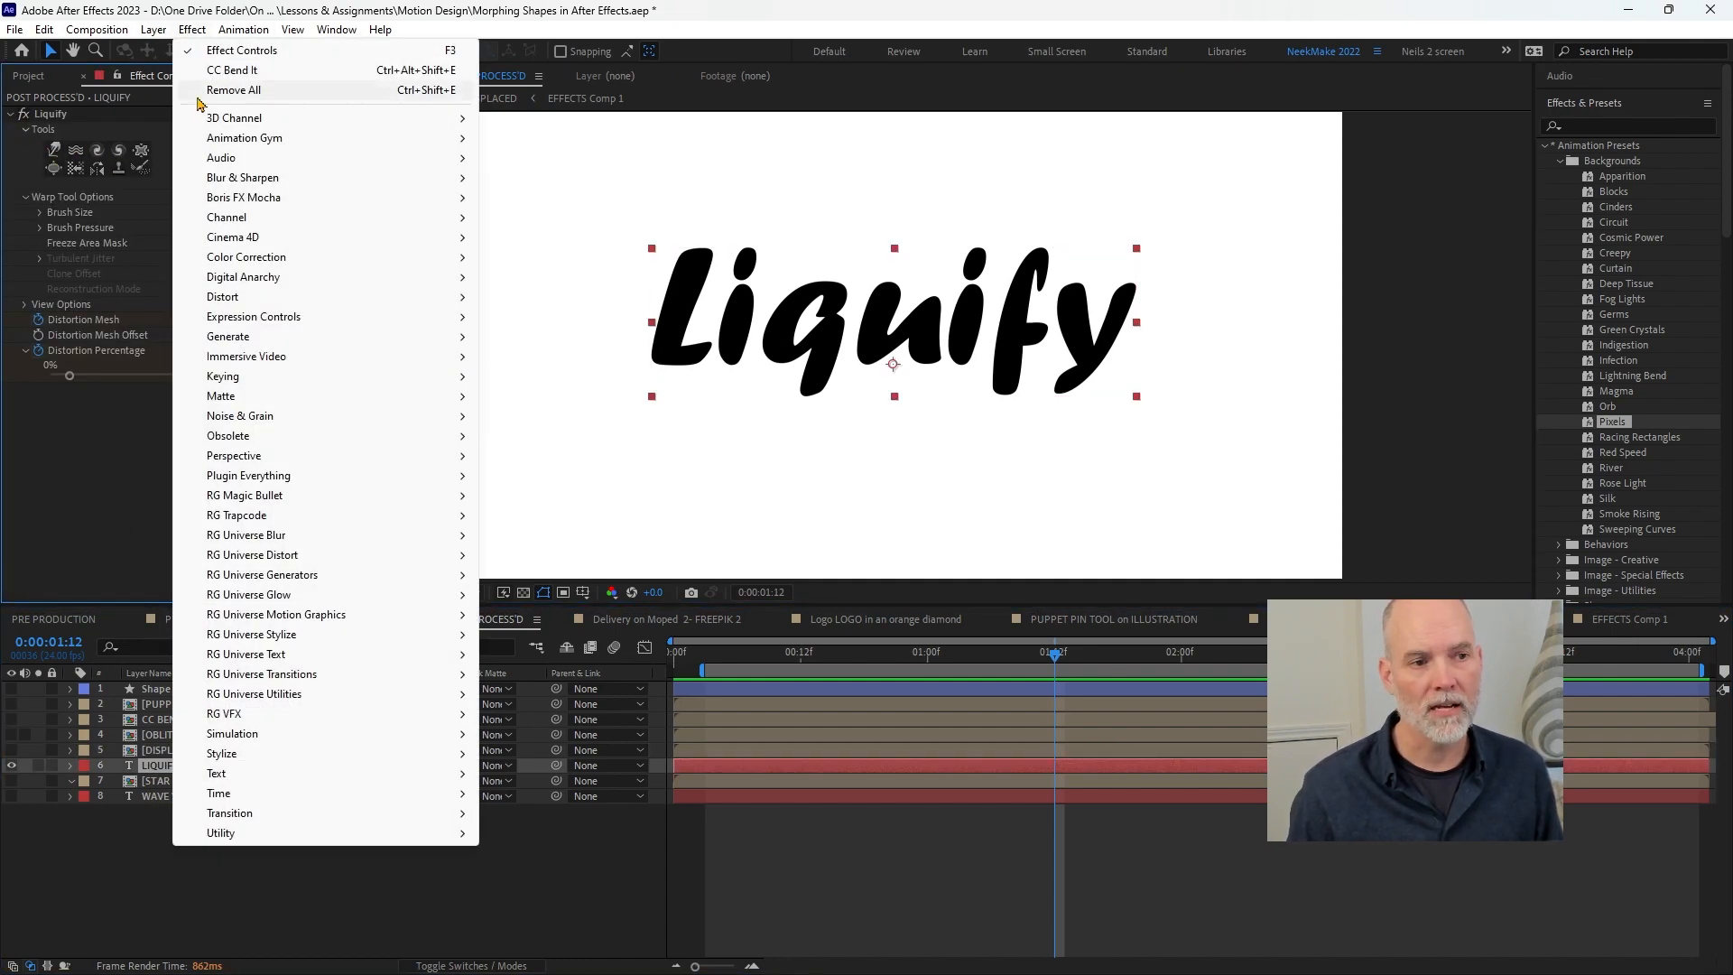
pyautogui.moveTo(424, 299)
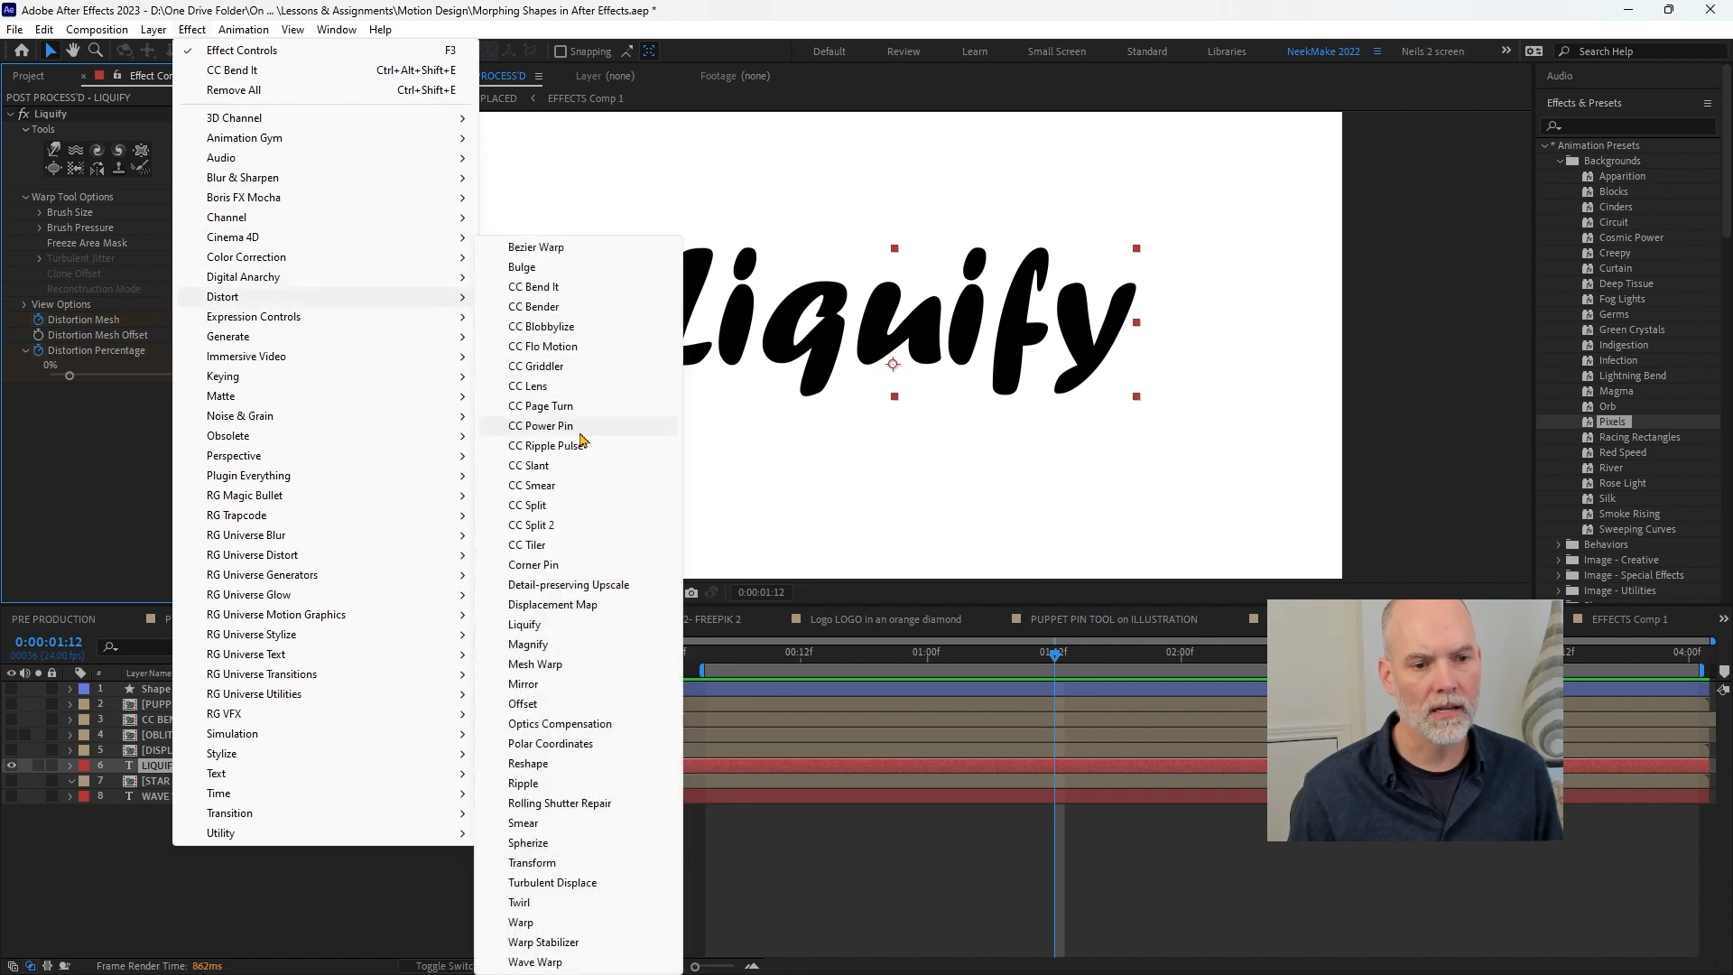
pyautogui.click(34, 440)
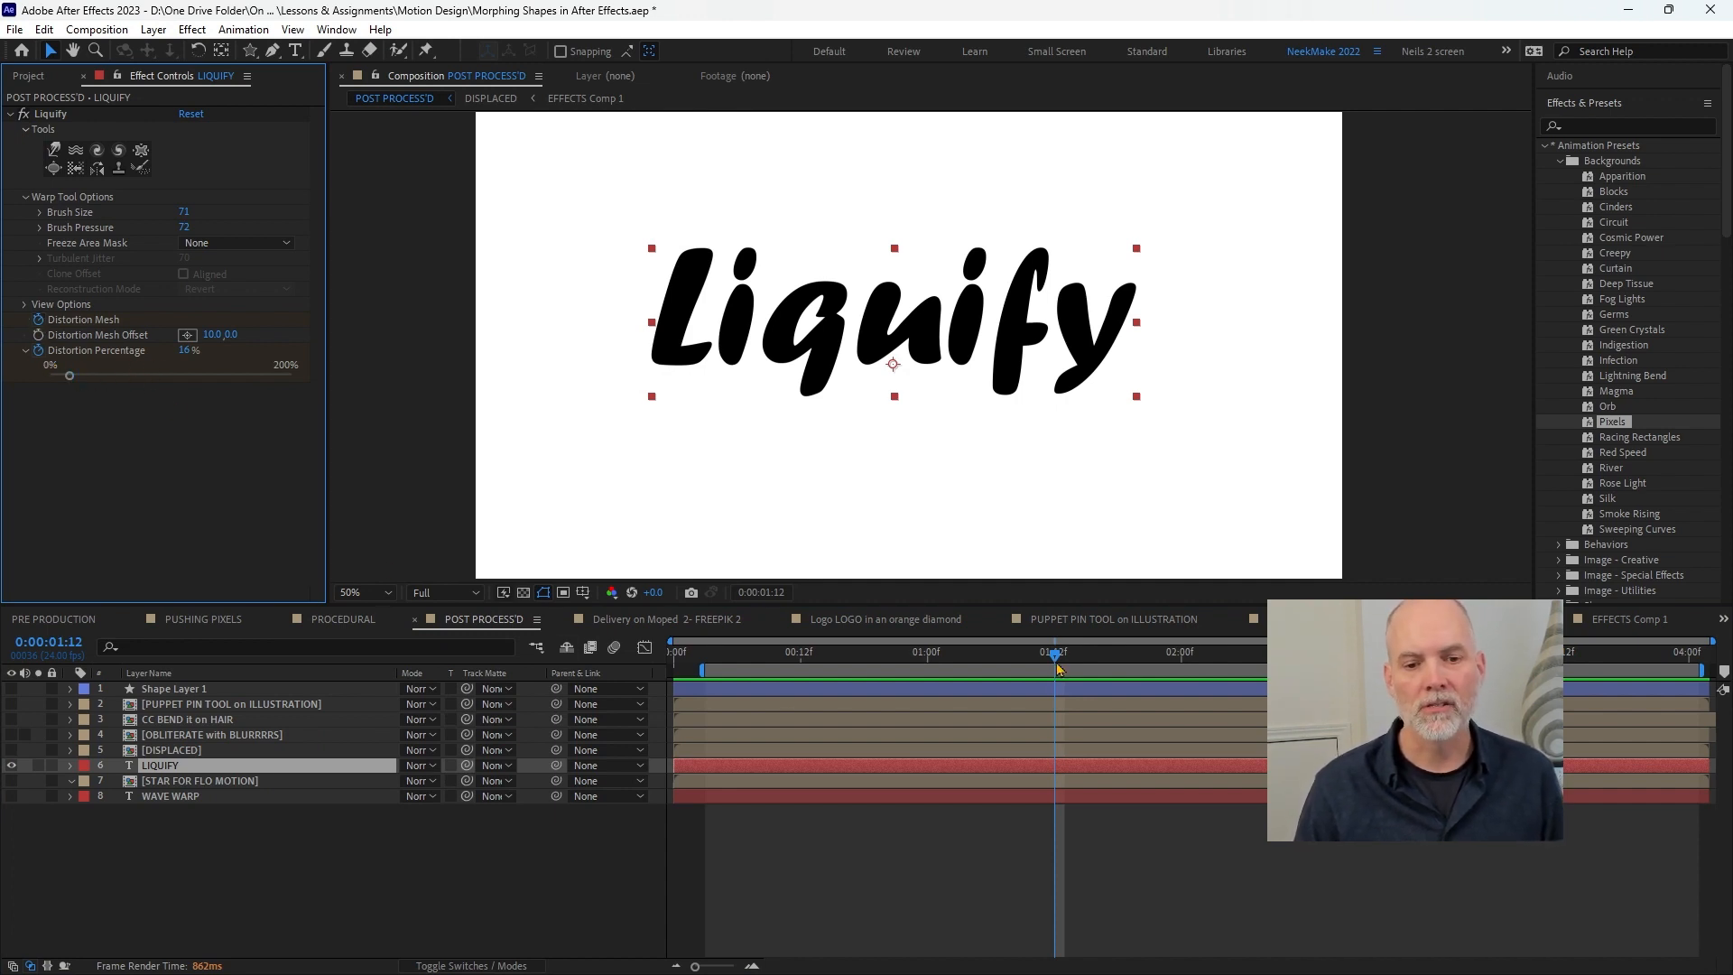
# - Scrub the Liquify text to 0:00:02:02 and check the Post Process'd topics in the Morphing Shapes lesson outline
pyautogui.moveTo(1059, 668)
pyautogui.mouseDown()
pyautogui.moveTo(1582, 657)
pyautogui.moveTo(1031, 657)
pyautogui.moveTo(1217, 593)
pyautogui.moveTo(1424, 614)
pyautogui.moveTo(1063, 628)
pyautogui.moveTo(1466, 632)
pyautogui.moveTo(1202, 624)
pyautogui.mouseUp()
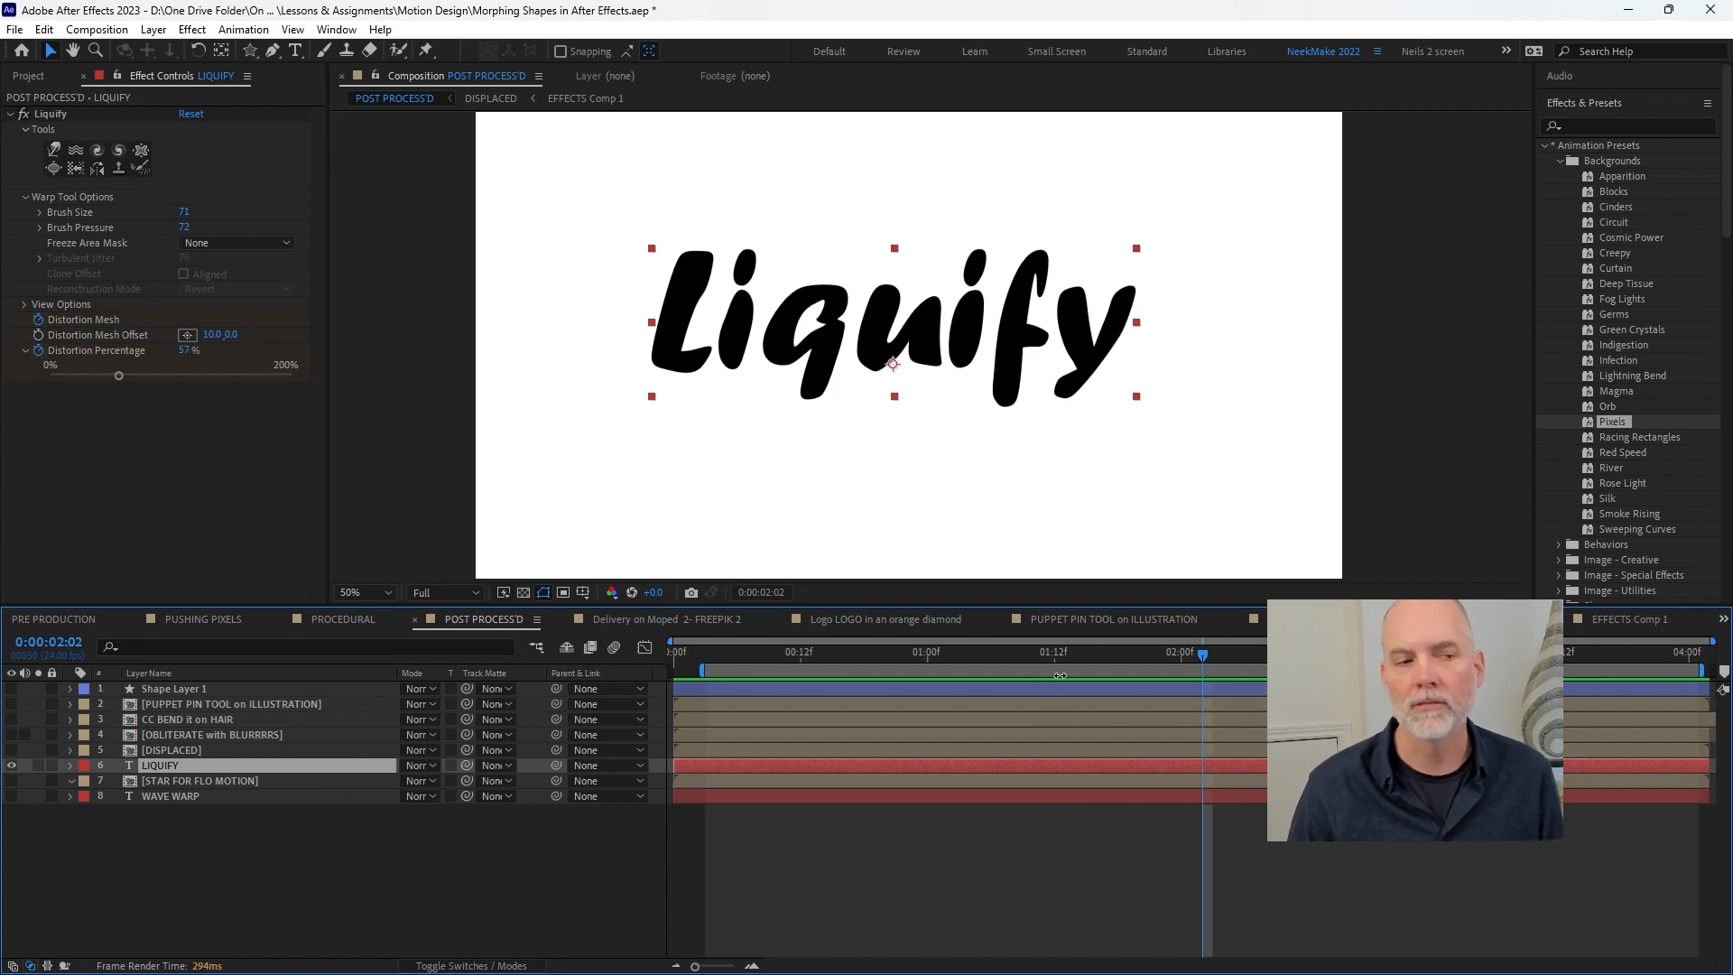
pyautogui.hotkey('alt', 'Tab')
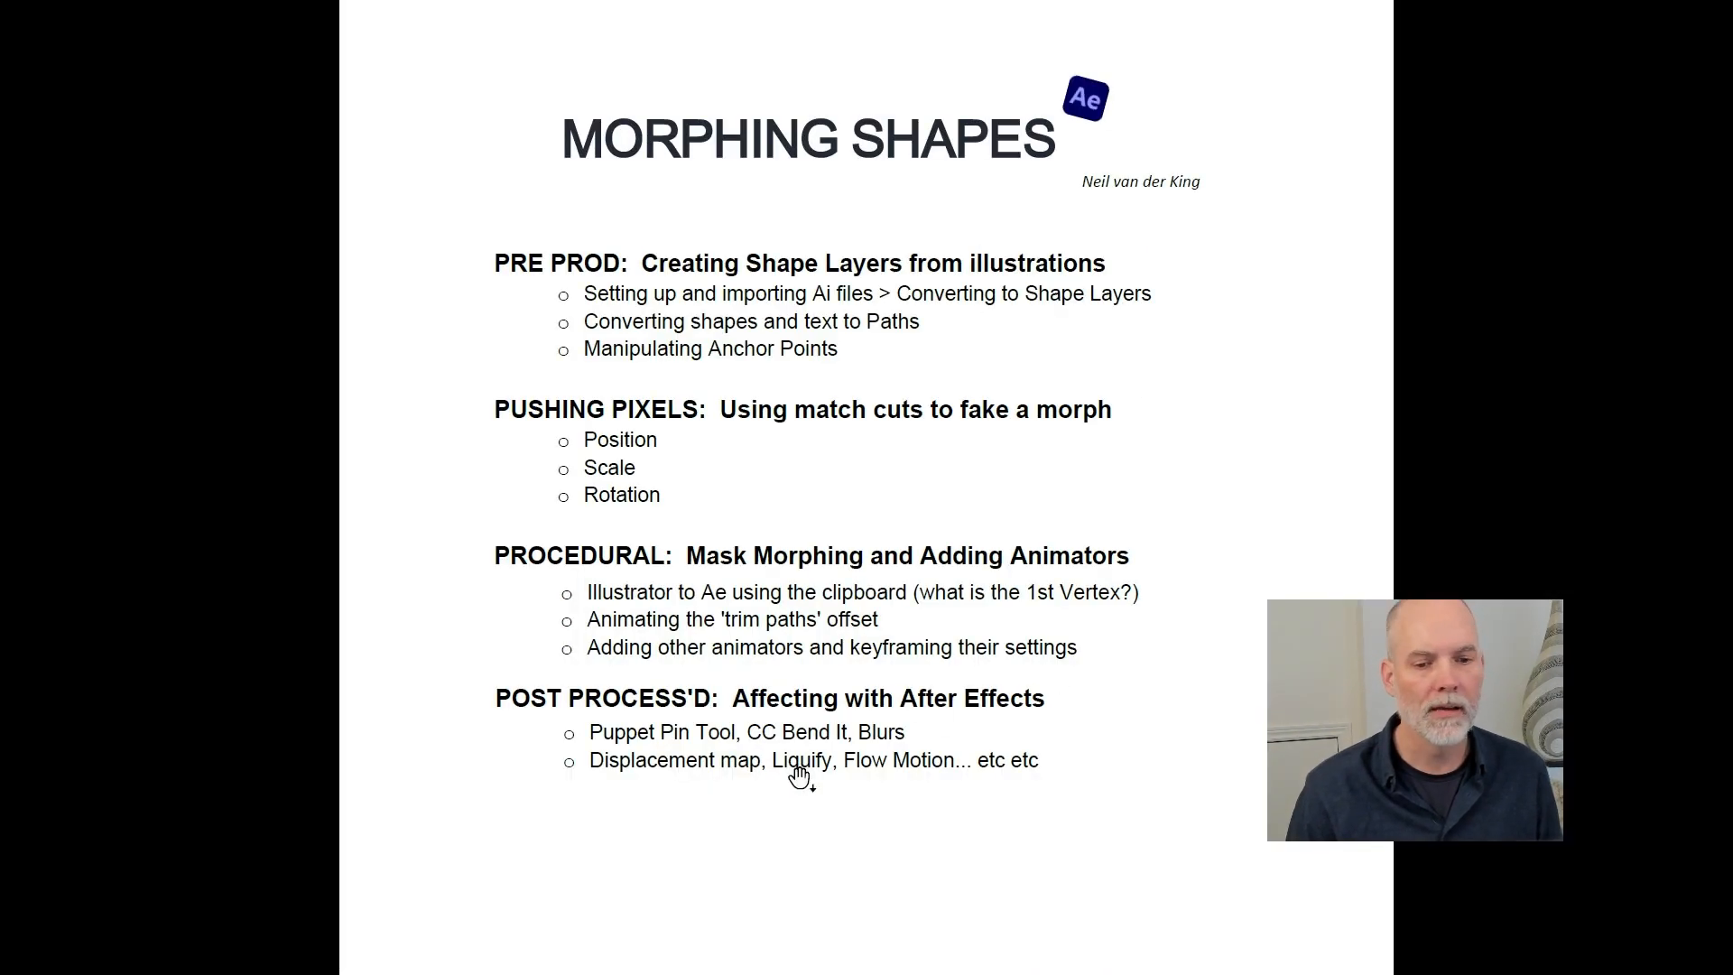
pyautogui.hotkey('alt', 'Tab')
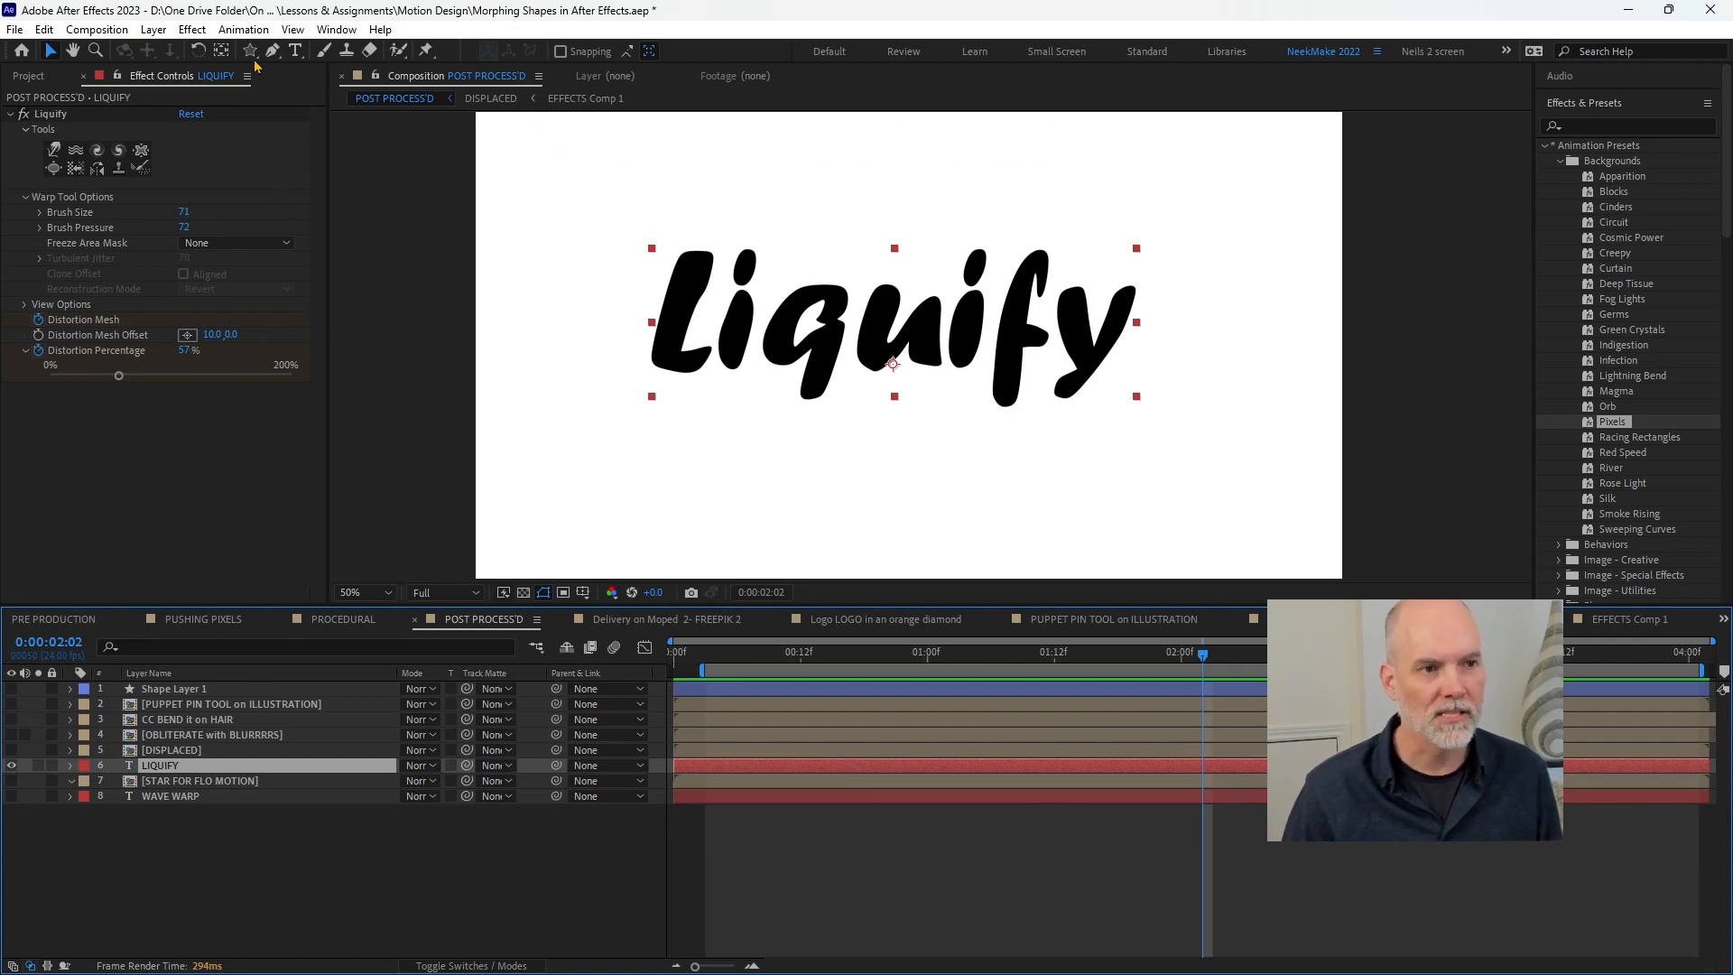
# - Replace the LIQUIFY layer's Liquify effect with CC Flo Motion, with Amount 1 set to 115
pyautogui.click(192, 29)
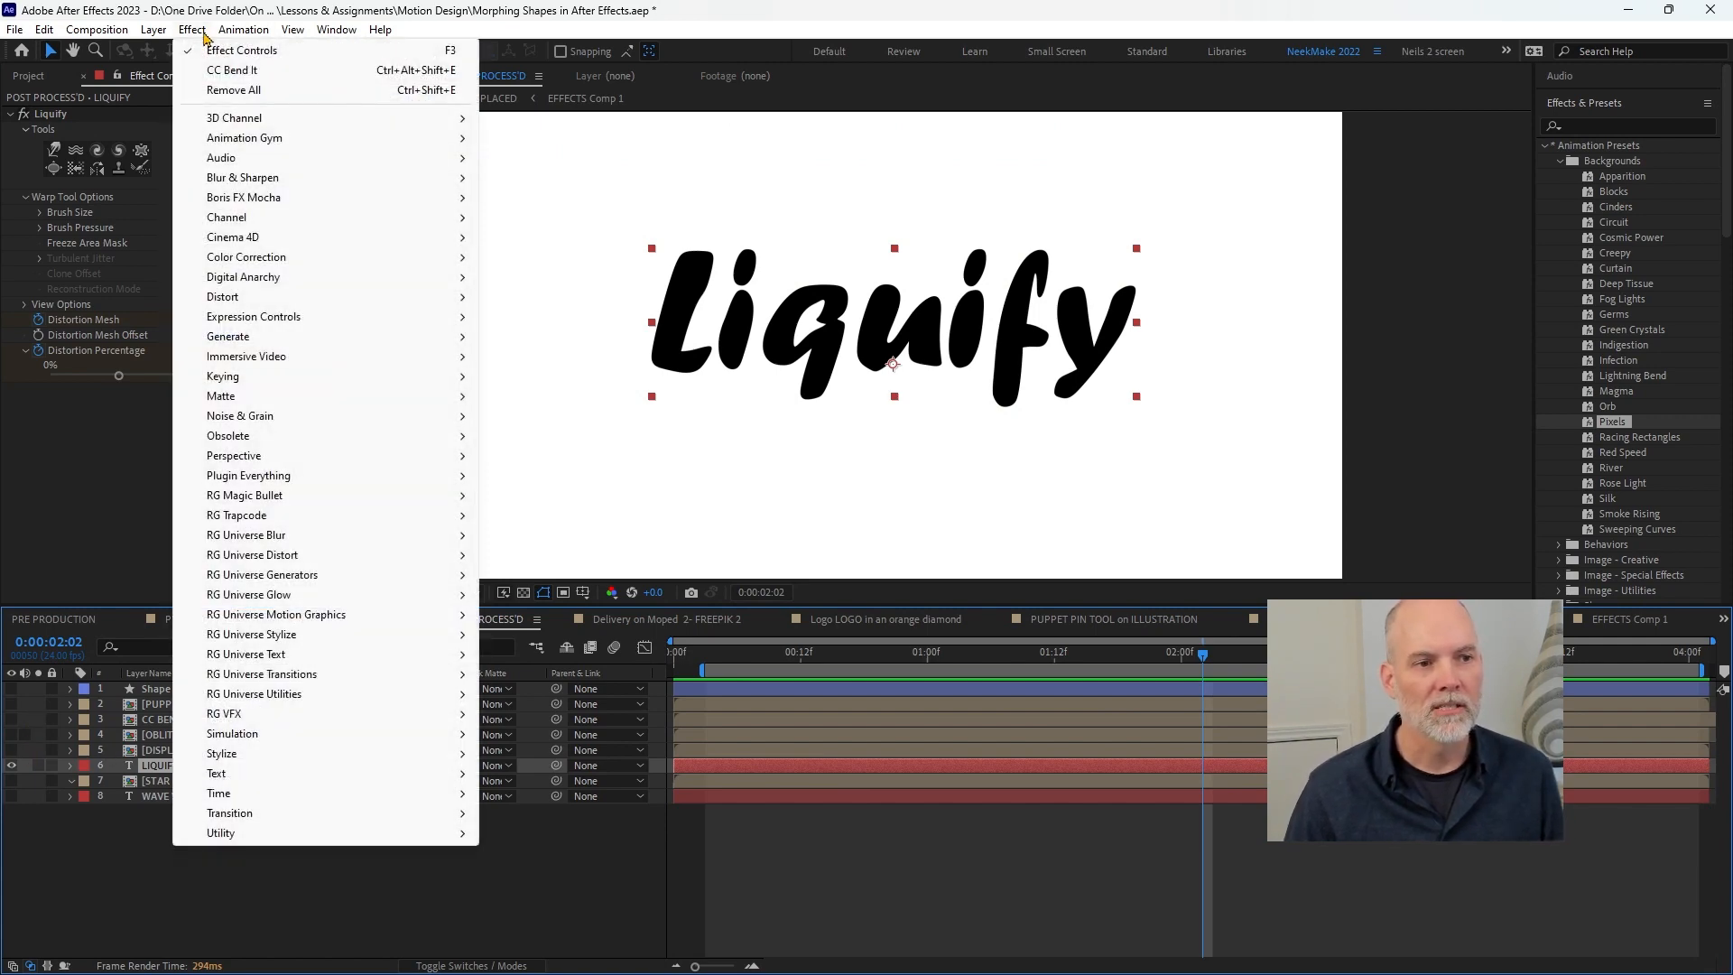
pyautogui.moveTo(375, 309)
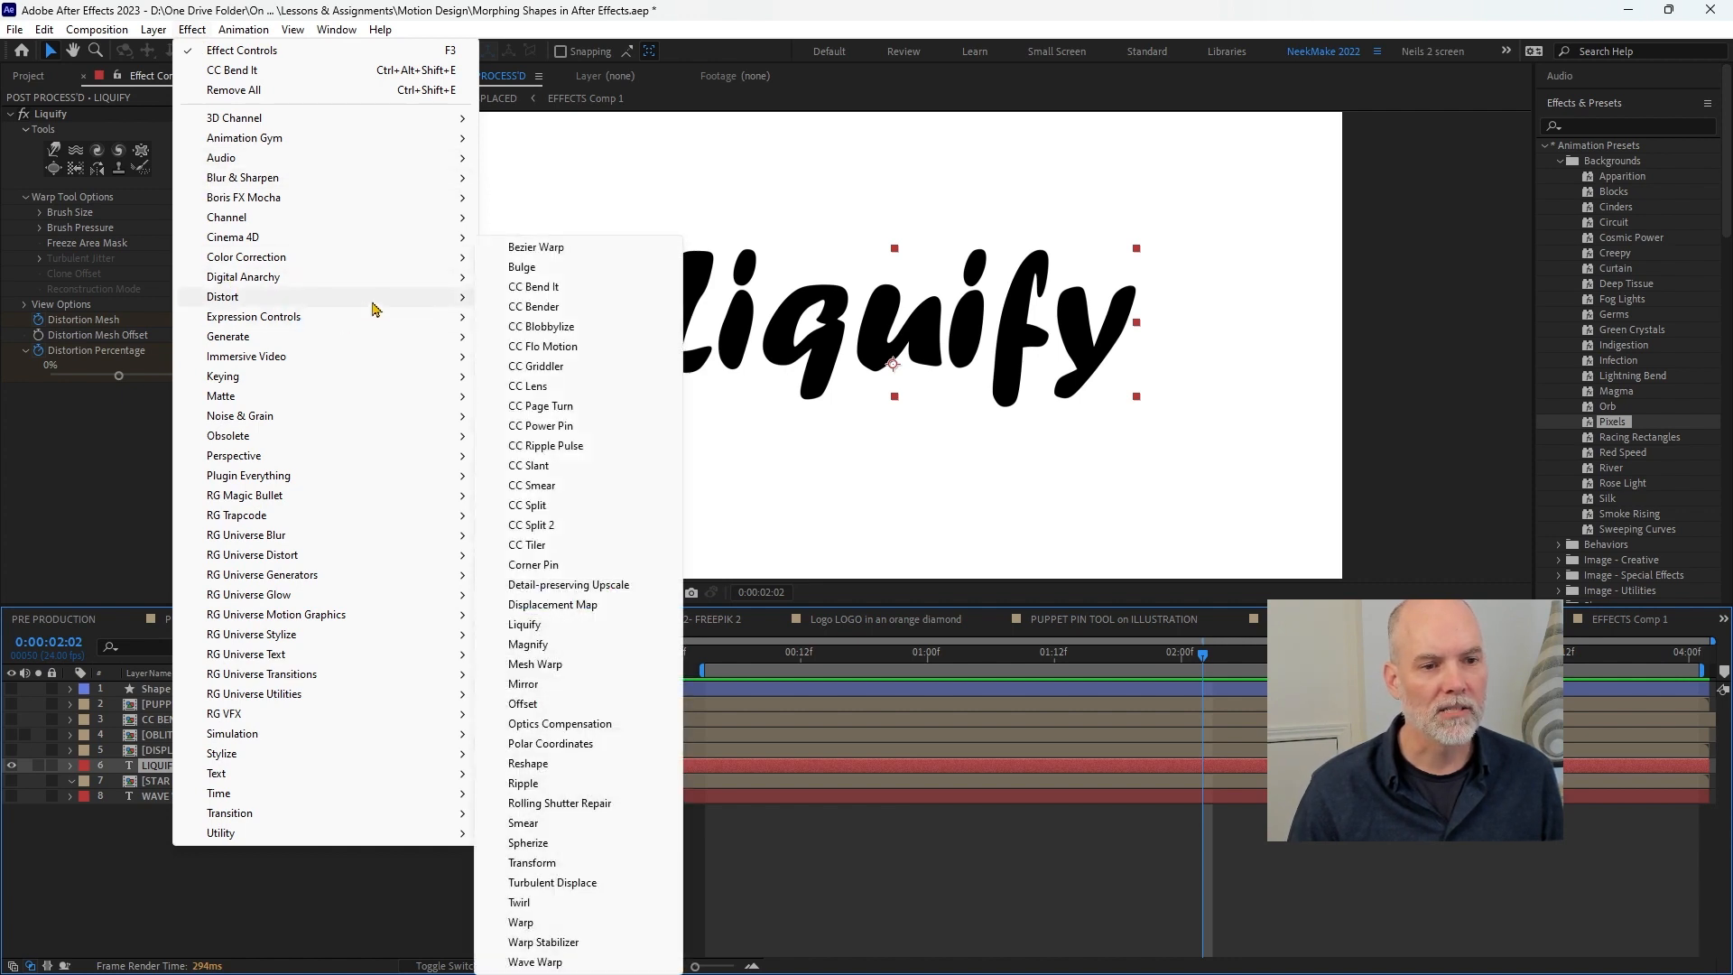
pyautogui.click(543, 346)
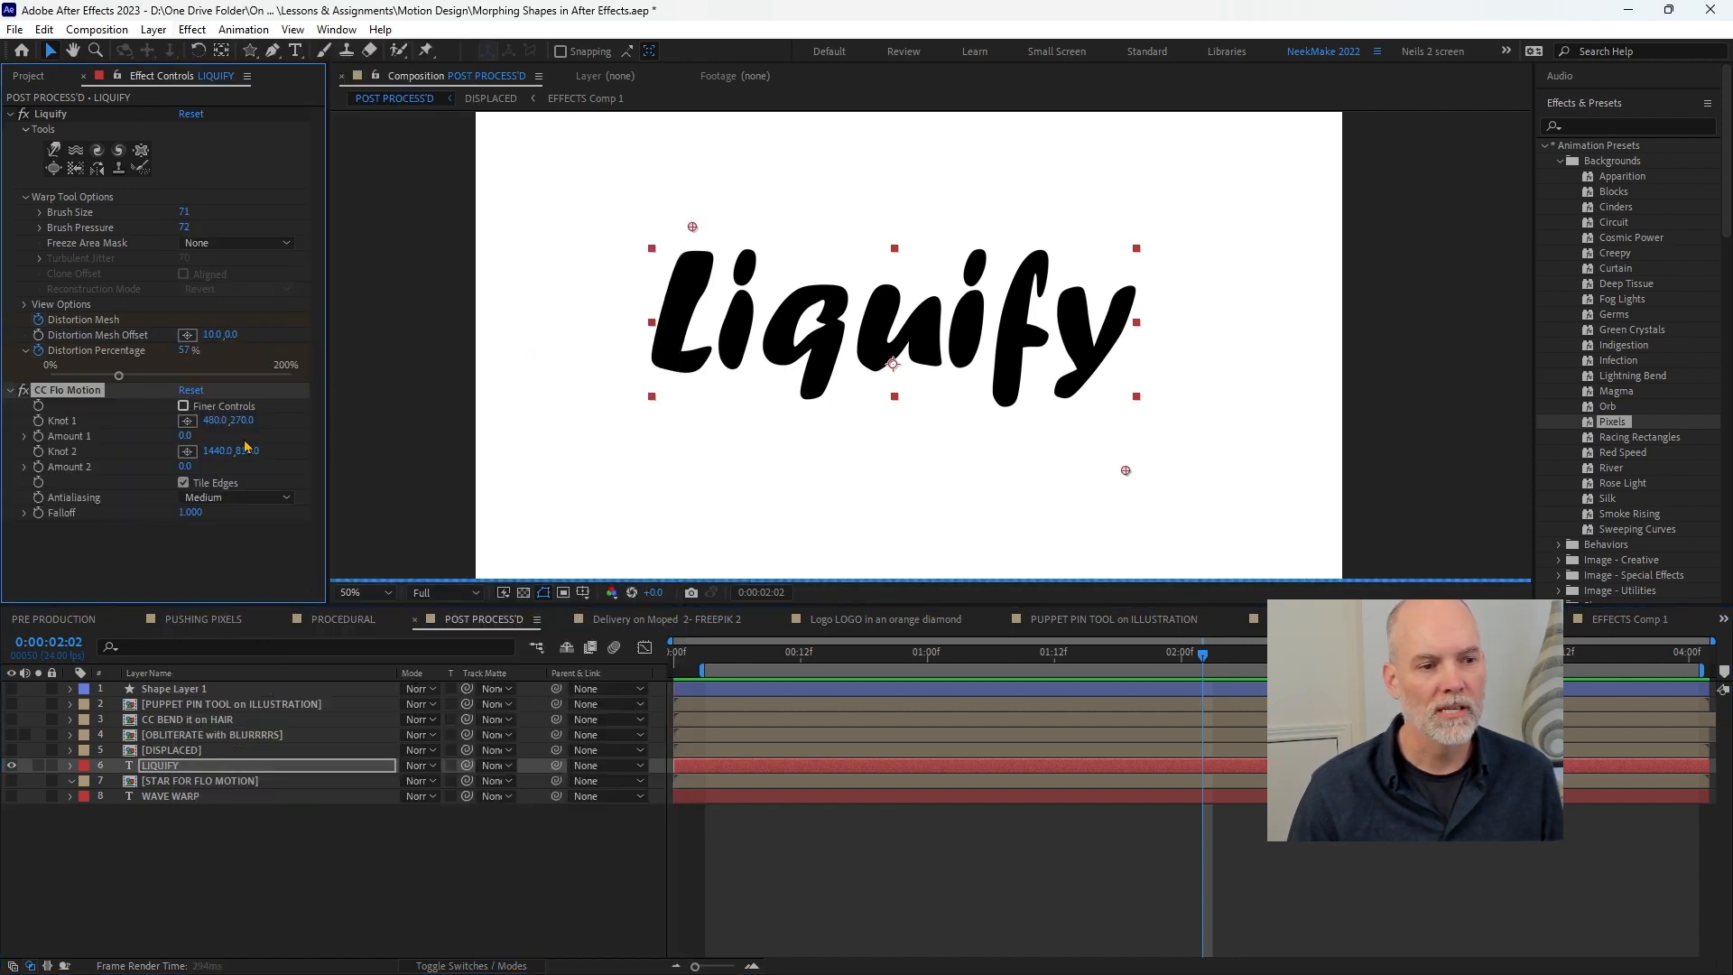
pyautogui.moveTo(196, 435); pyautogui.dragTo(298, 453)
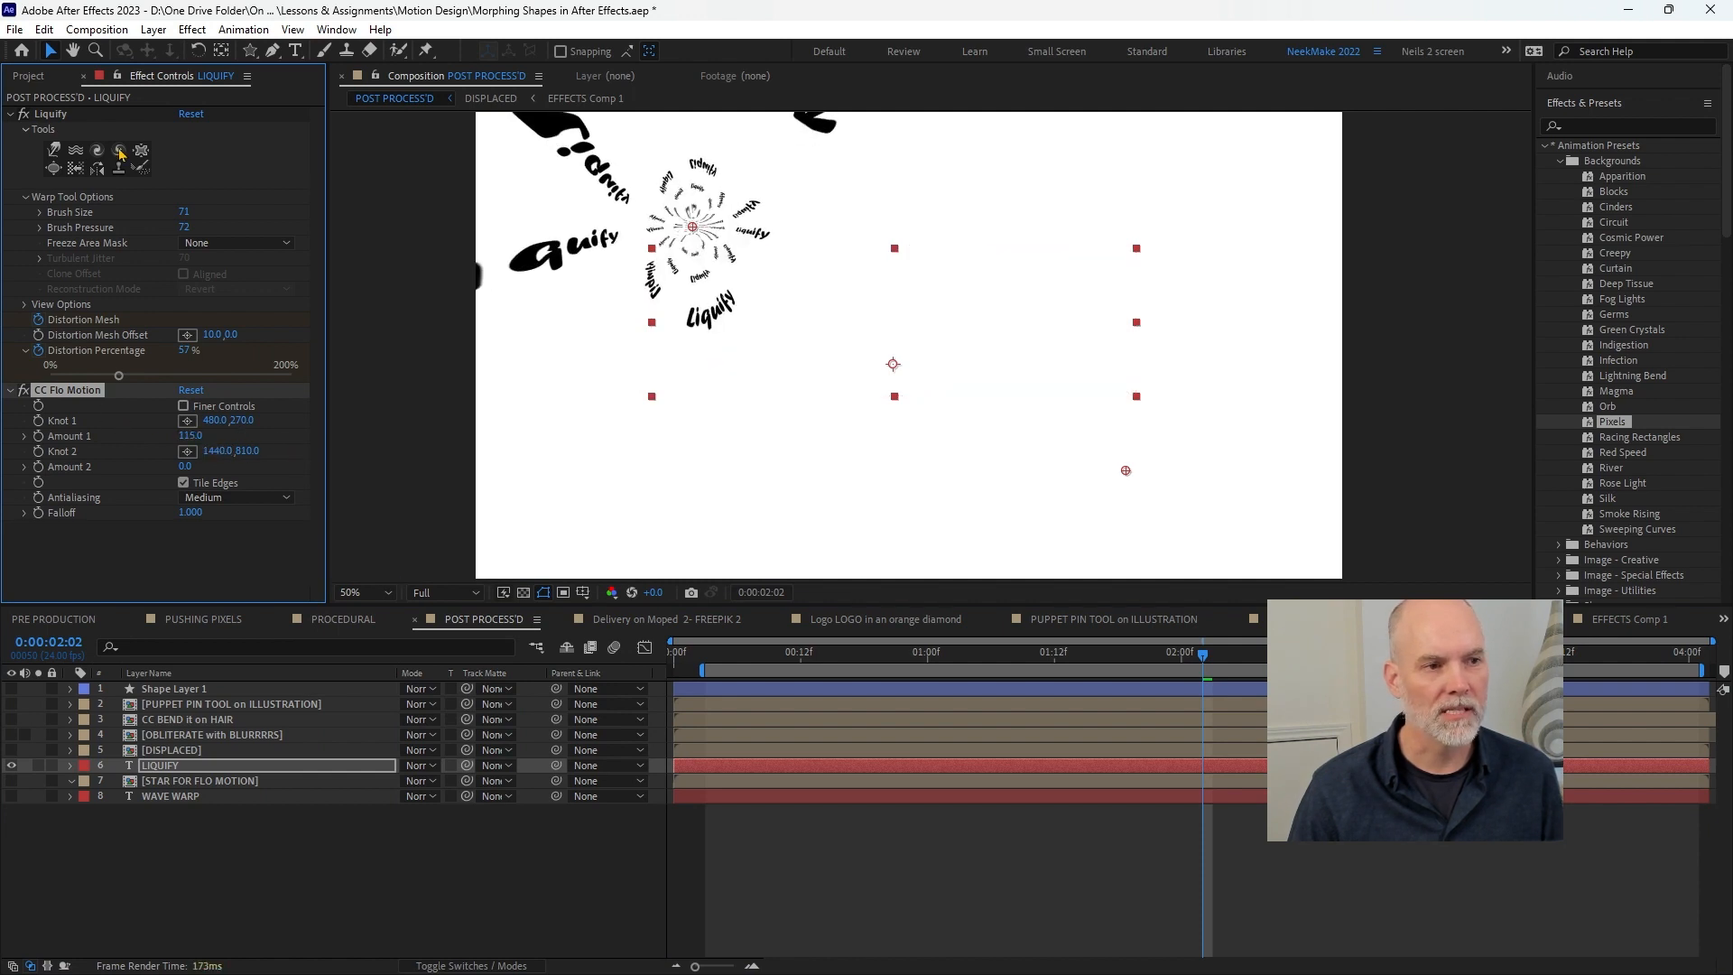
pyautogui.click(60, 114)
pyautogui.press('Delete')
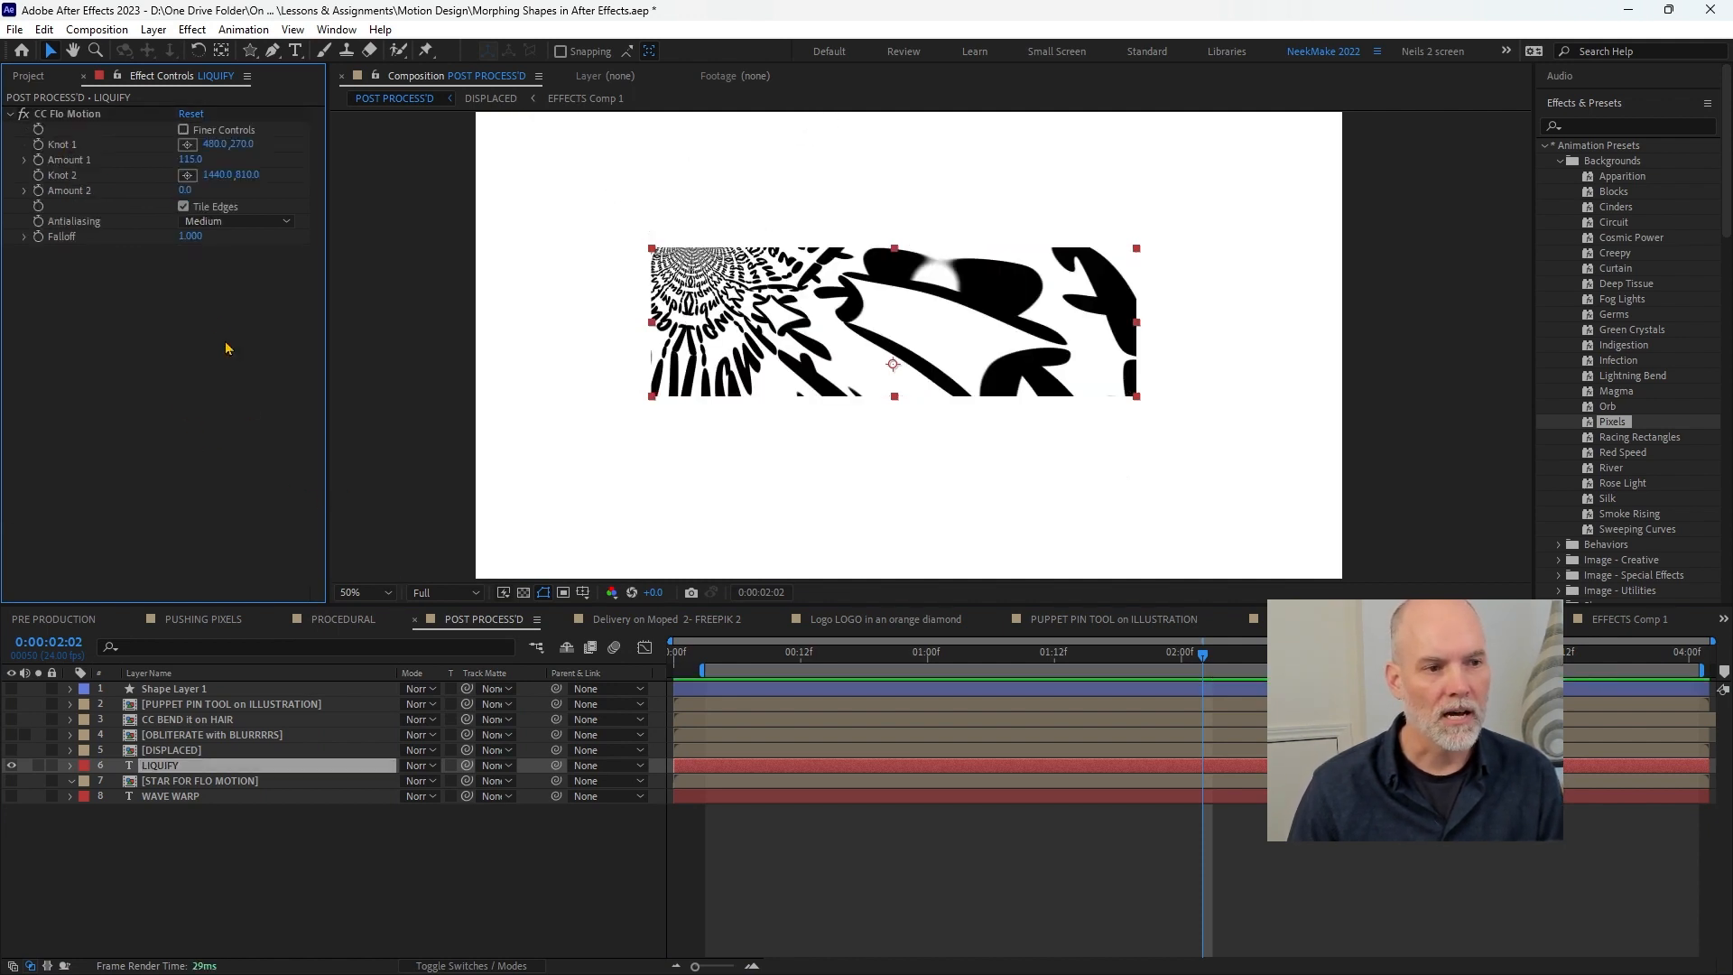
# - Set CC Flo Motion's Amount 1 to 225, move Knot 2 to about 1240, 716, and set Amount 2 to 103
pyautogui.moveTo(194, 159)
pyautogui.mouseDown()
pyautogui.moveTo(212, 166)
pyautogui.moveTo(126, 179)
pyautogui.moveTo(253, 203)
pyautogui.moveTo(252, 165)
pyautogui.moveTo(303, 168)
pyautogui.moveTo(302, 207)
pyautogui.mouseUp()
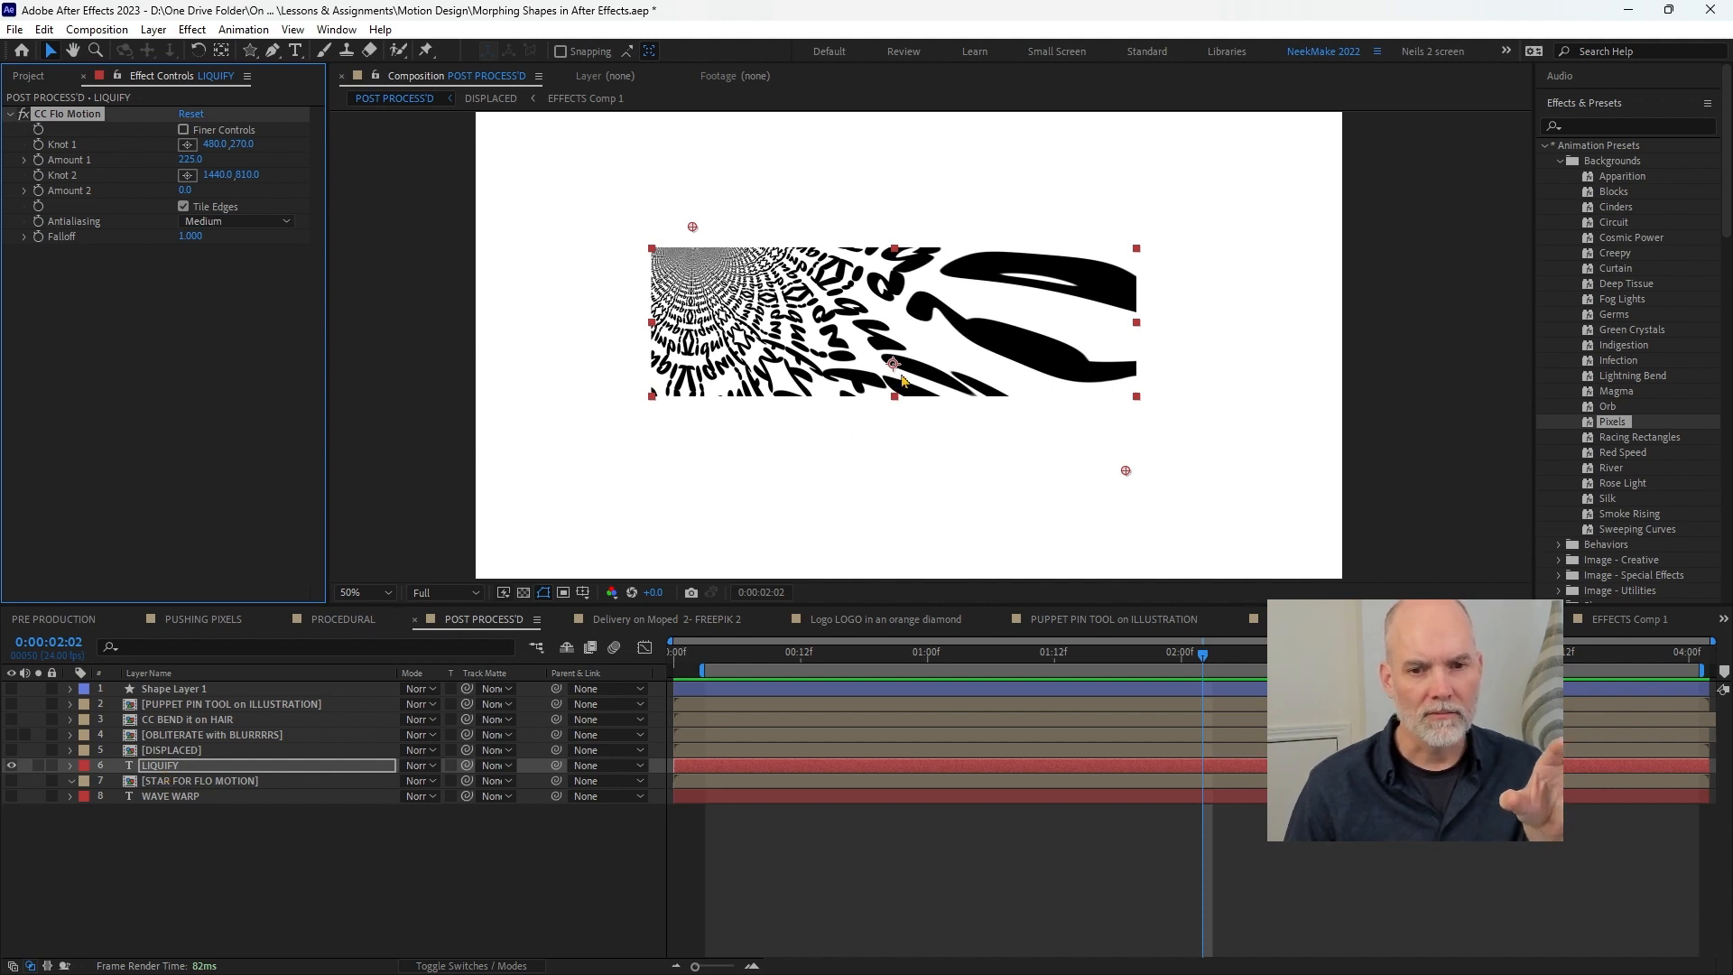
pyautogui.moveTo(1127, 473); pyautogui.dragTo(1035, 428)
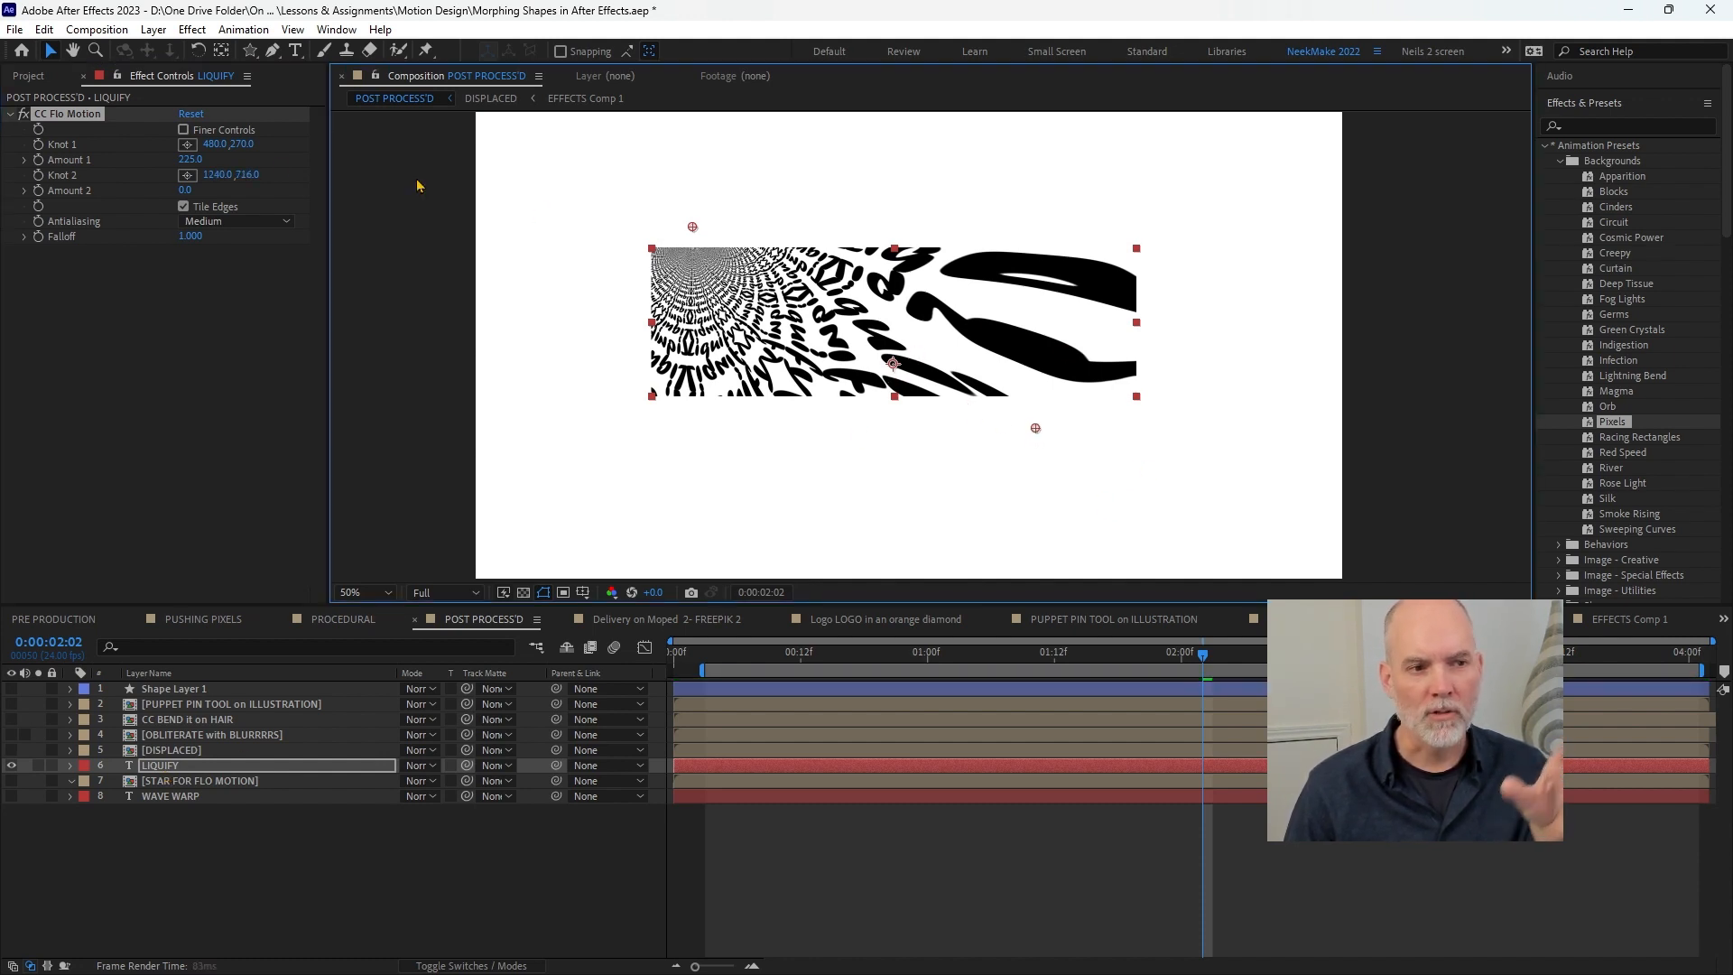
pyautogui.moveTo(185, 191)
pyautogui.mouseDown()
pyautogui.moveTo(210, 190)
pyautogui.moveTo(309, 406)
pyautogui.mouseUp()
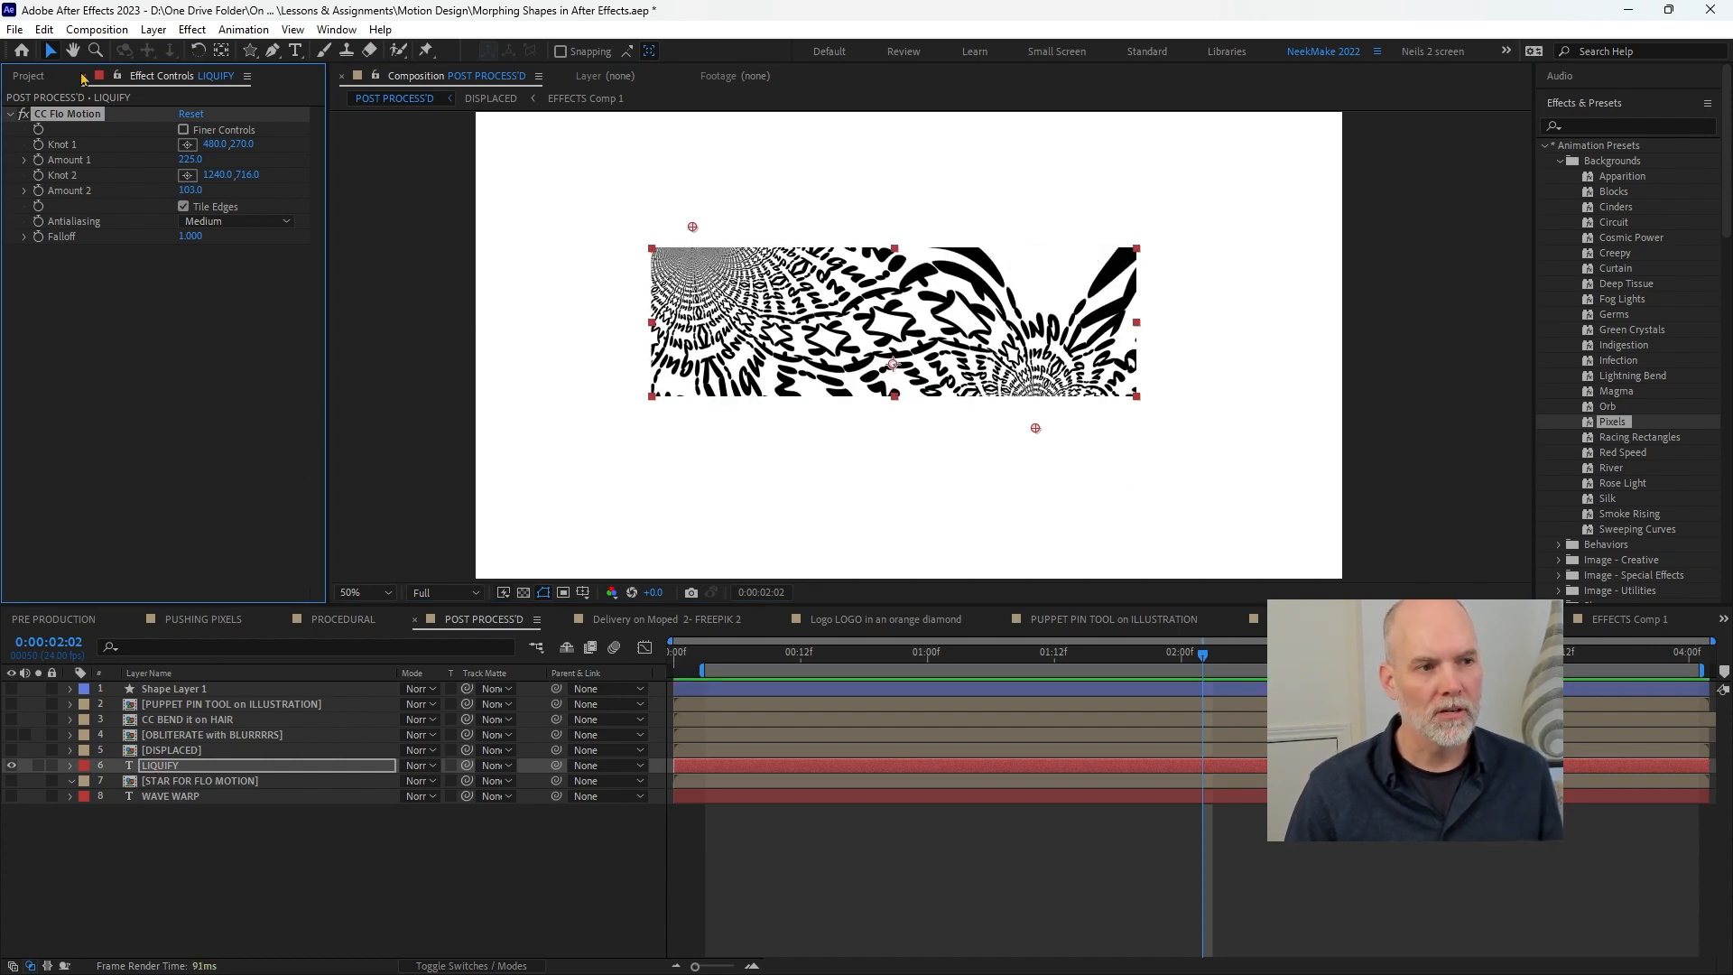
pyautogui.rightClick(155, 774)
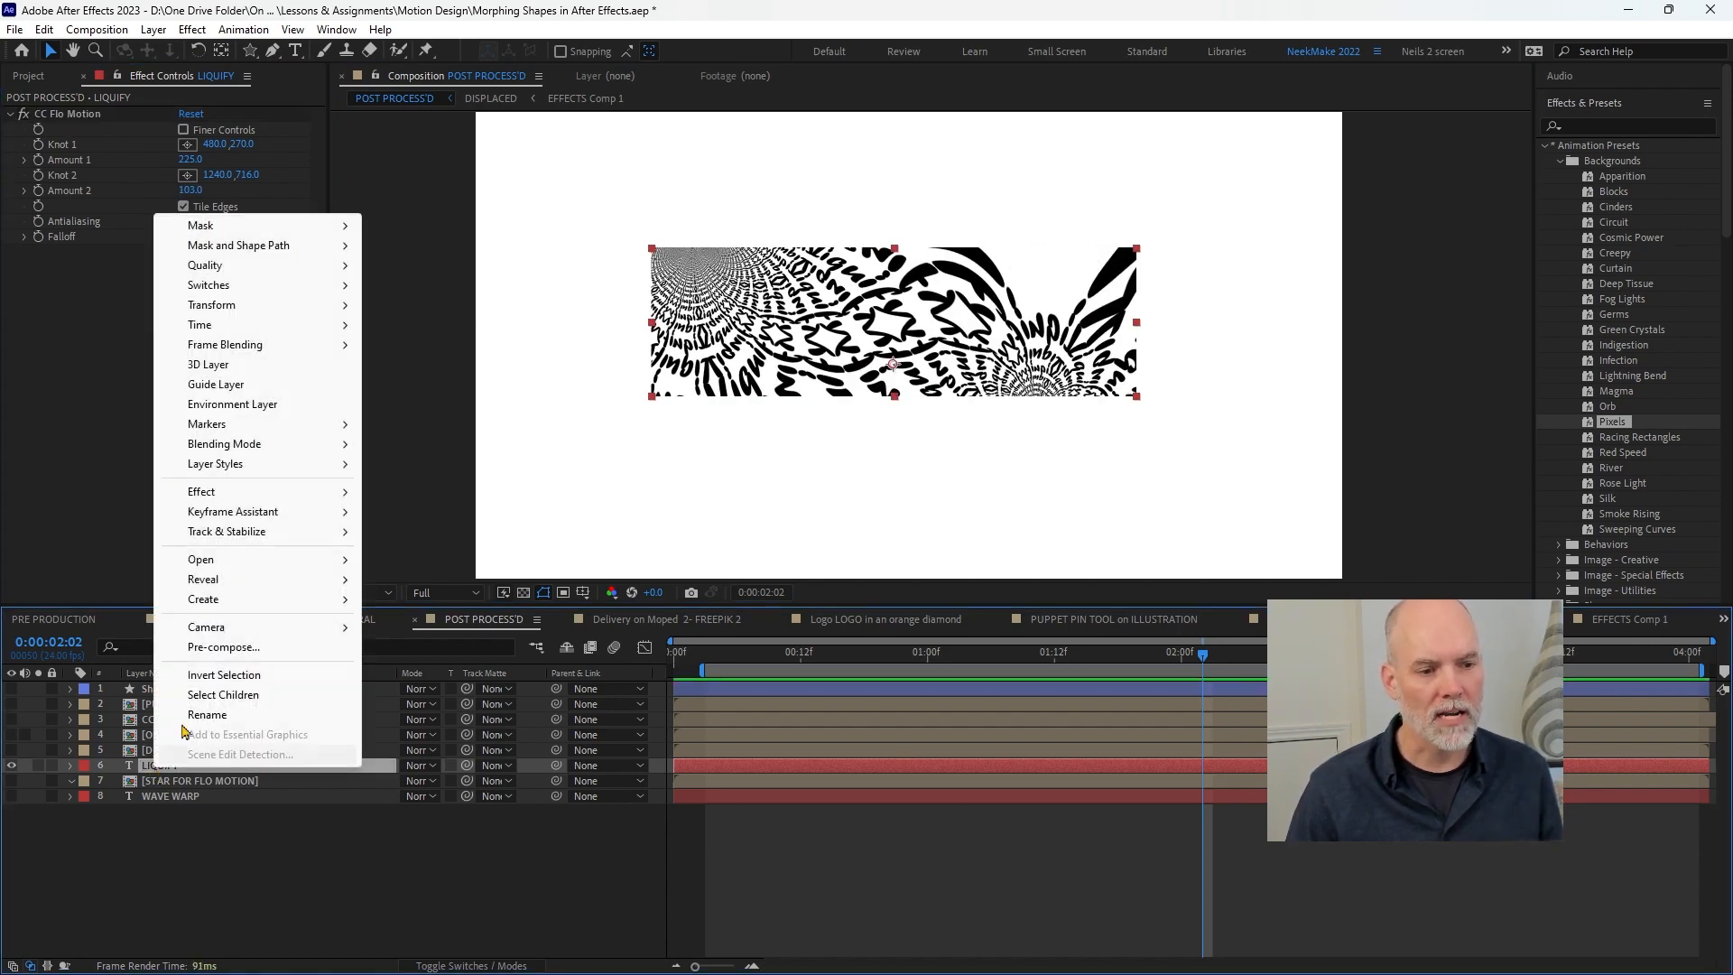
pyautogui.click(260, 647)
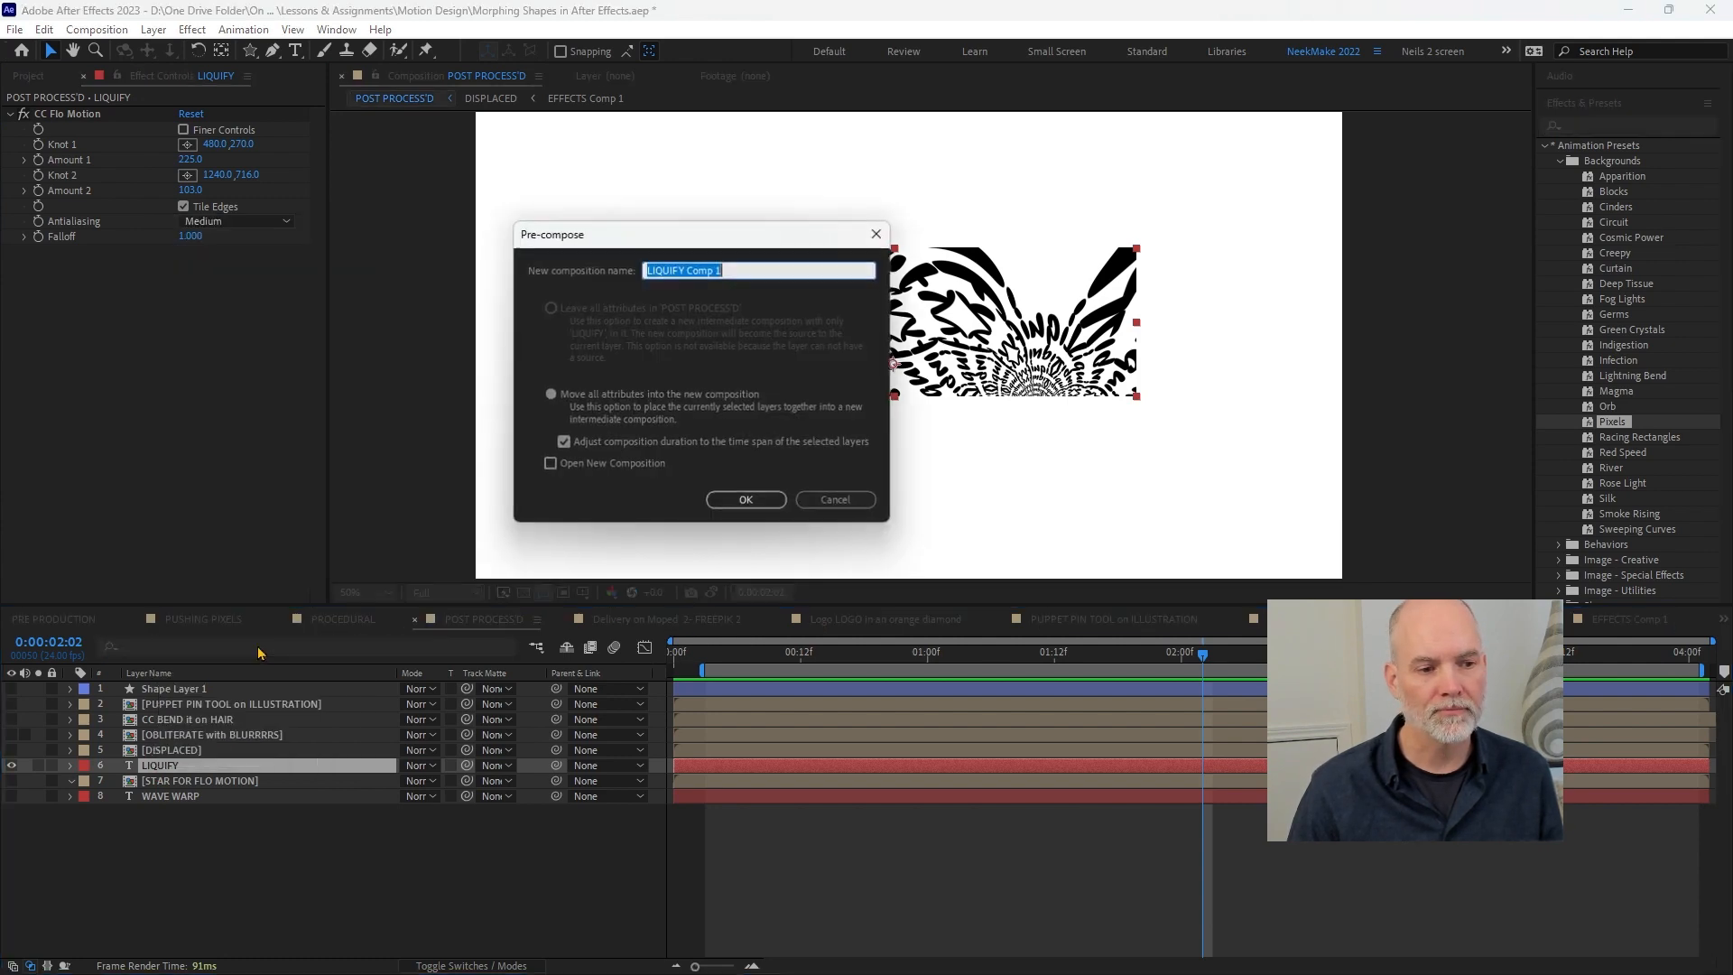
pyautogui.click(803, 501)
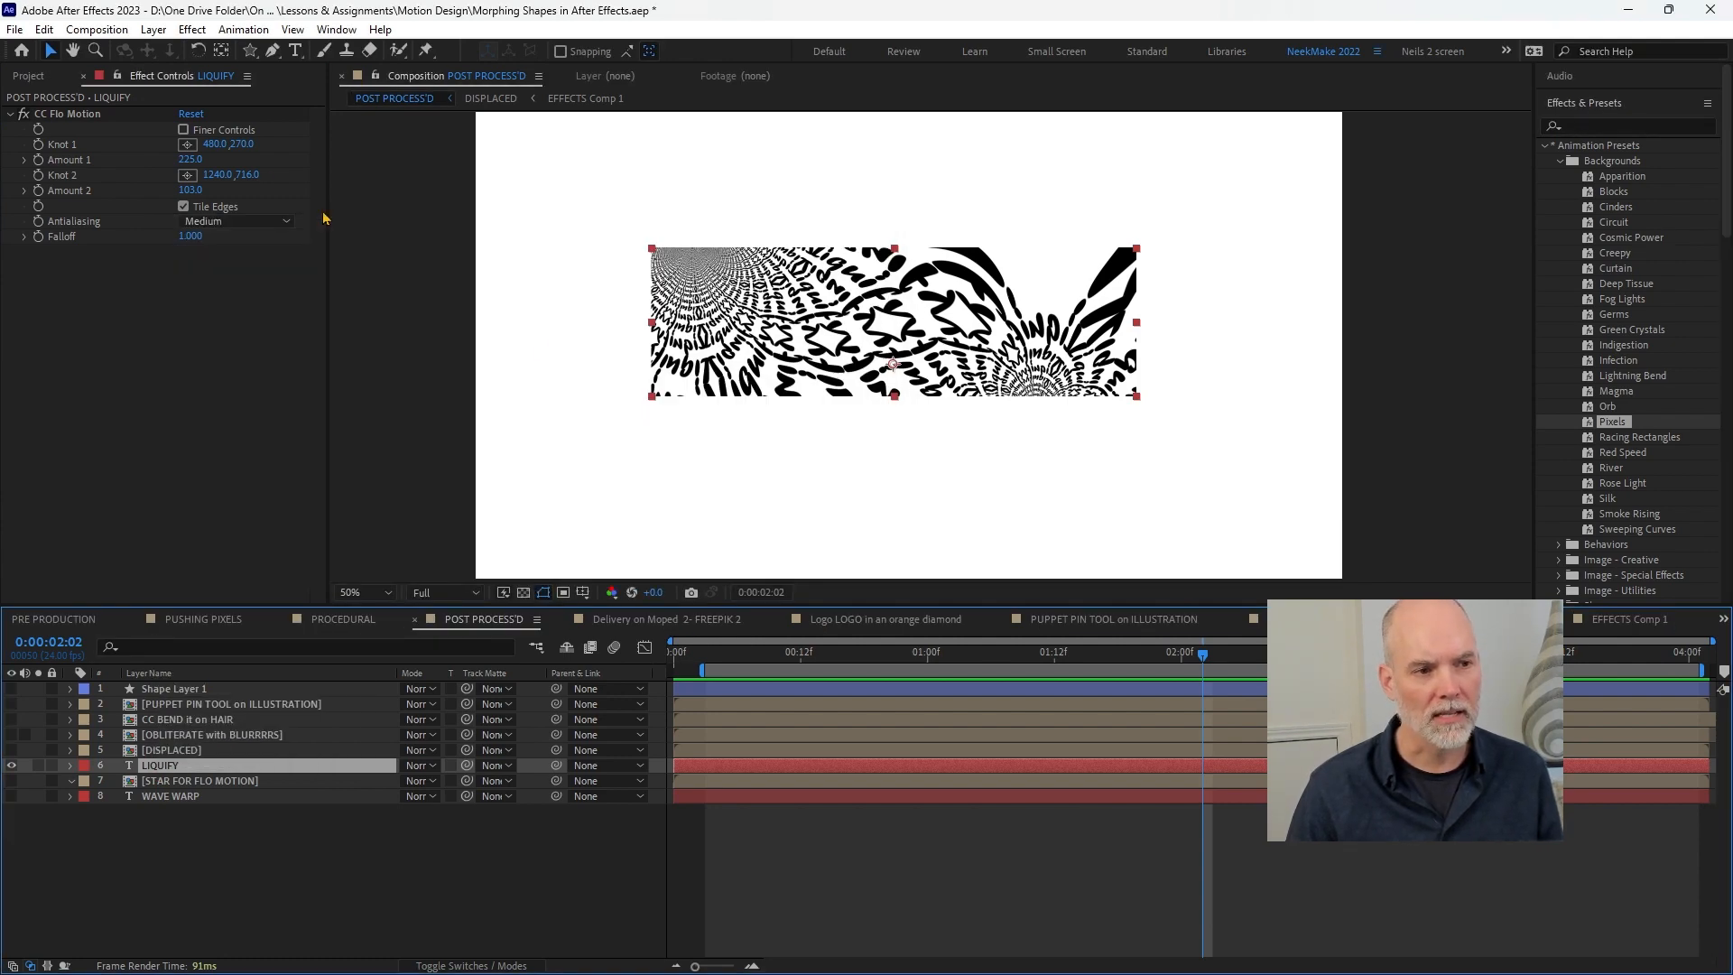
# - Pre-compose the LIQUIFY layer as LIQUIFY Comp 1 and transfer its CC Flo Motion effect onto the precomp
pyautogui.click(86, 116)
pyautogui.press('Delete')
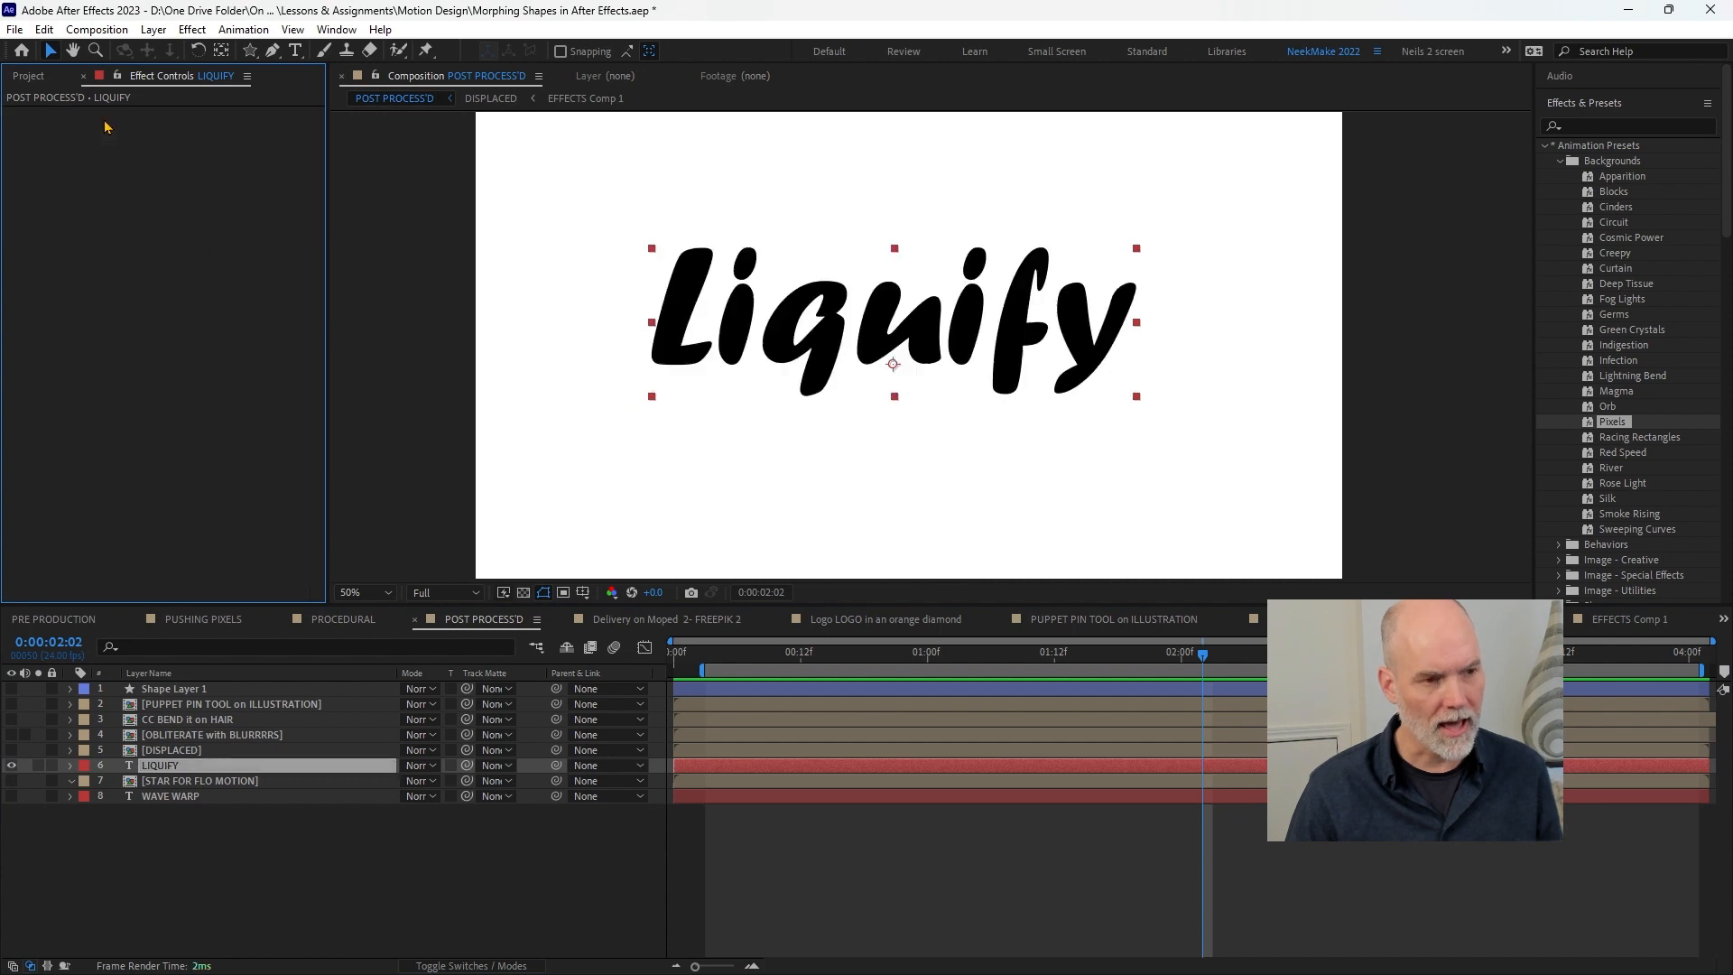
pyautogui.rightClick(157, 765)
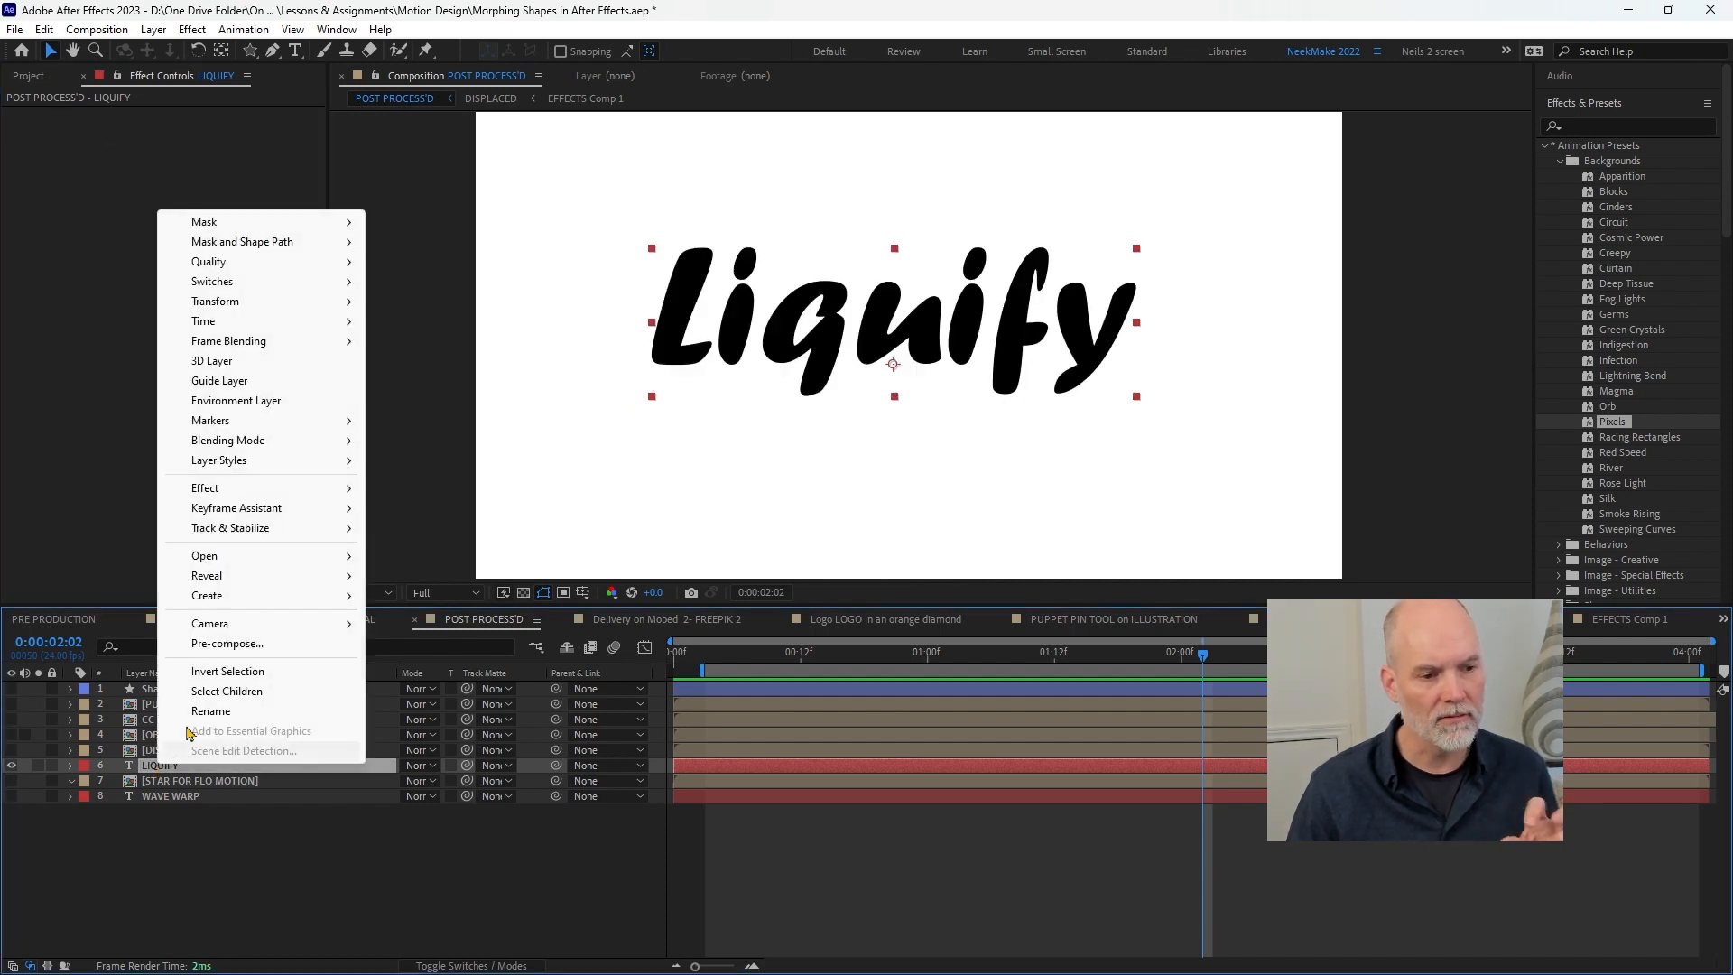
pyautogui.click(230, 647)
pyautogui.click(745, 501)
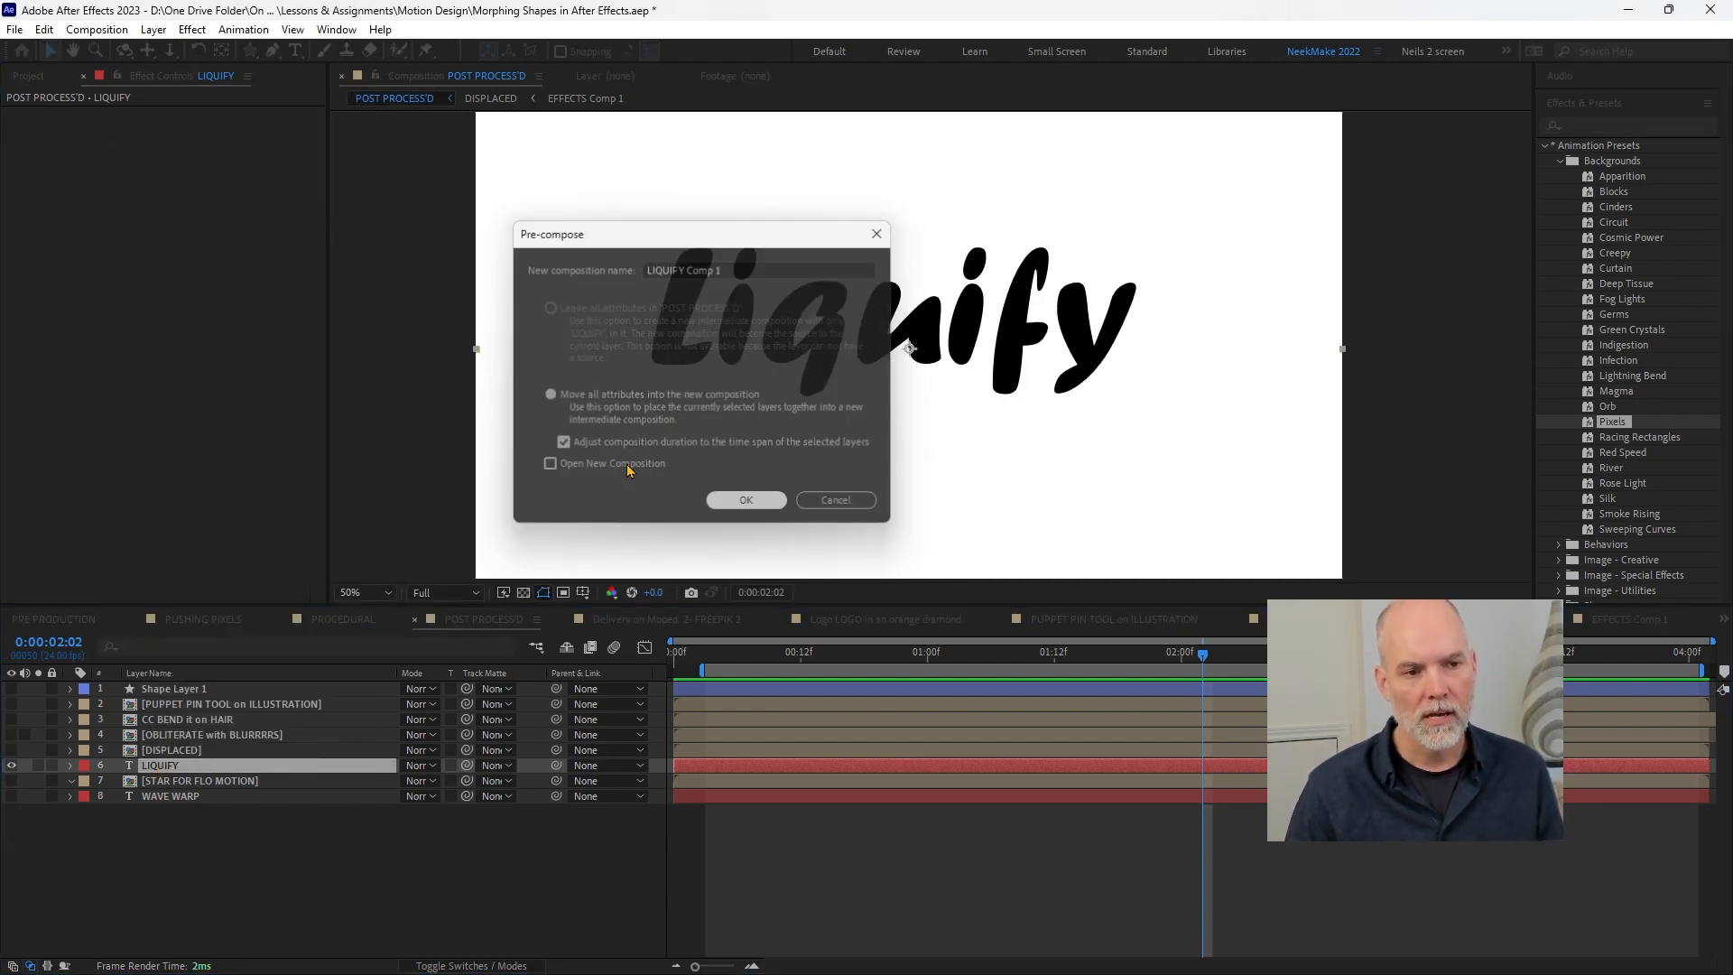
pyautogui.hotkey('ctrl', 'v')
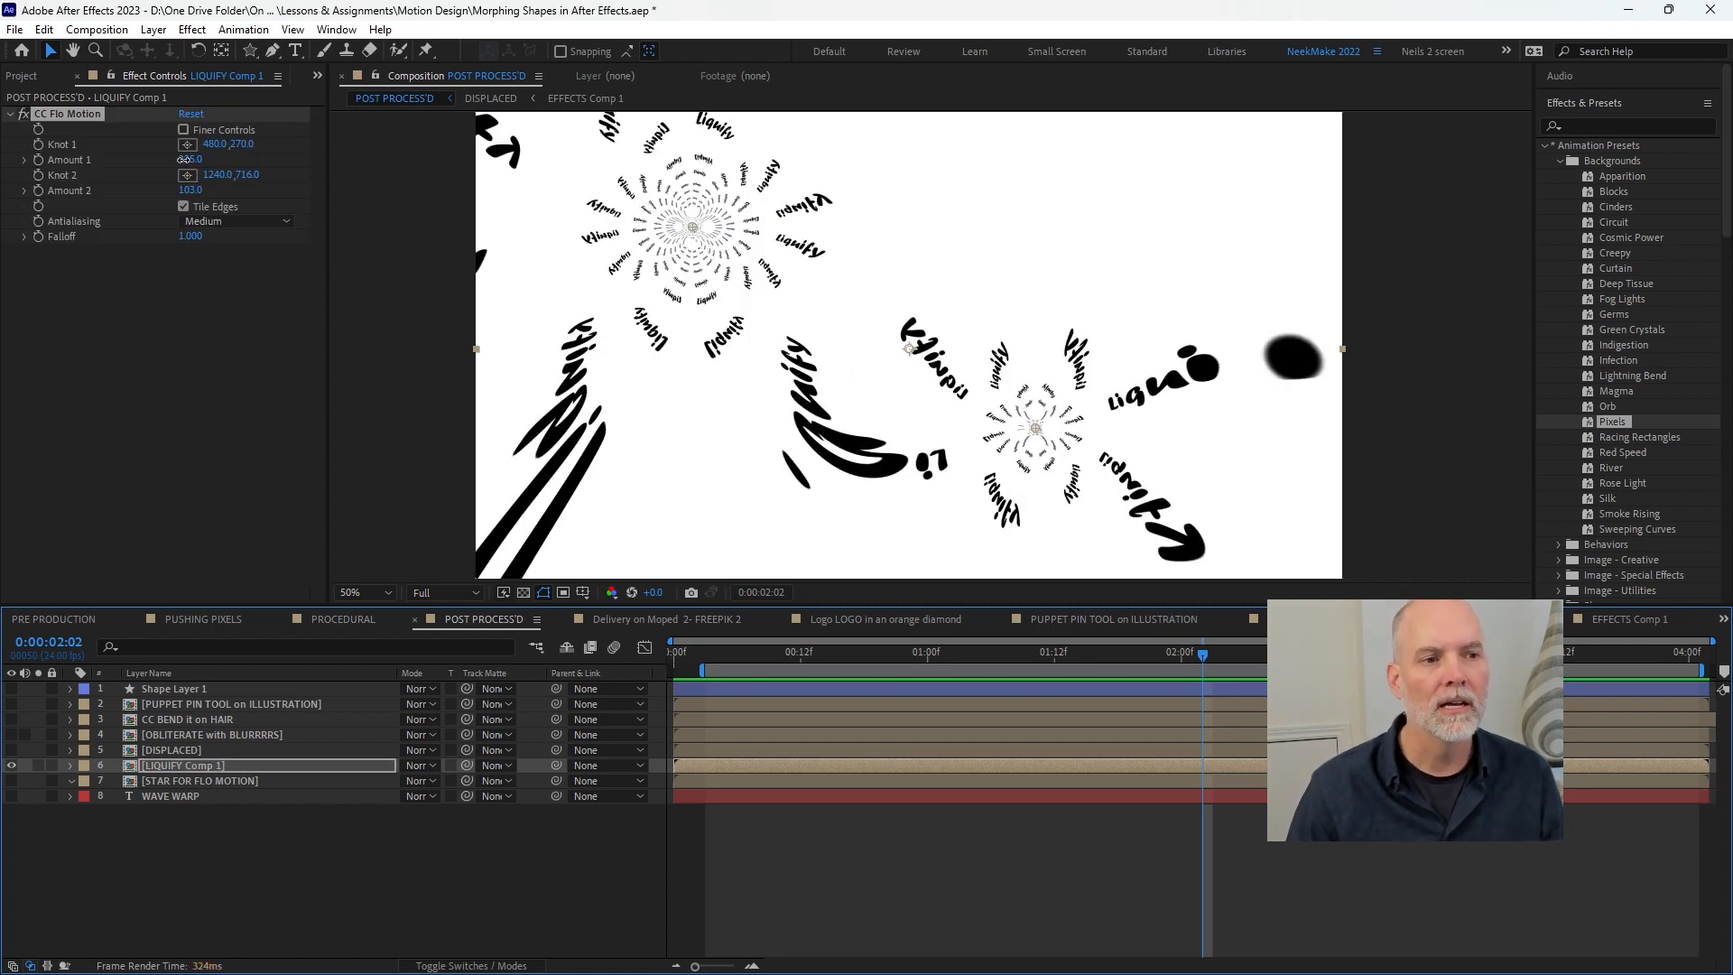
# - Set CC Flo Motion's Amount 1 to 205 and move Knot 2 to about 1460, 716 on LIQUIFY Comp 1
pyautogui.moveTo(185, 159); pyautogui.dragTo(412, 215)
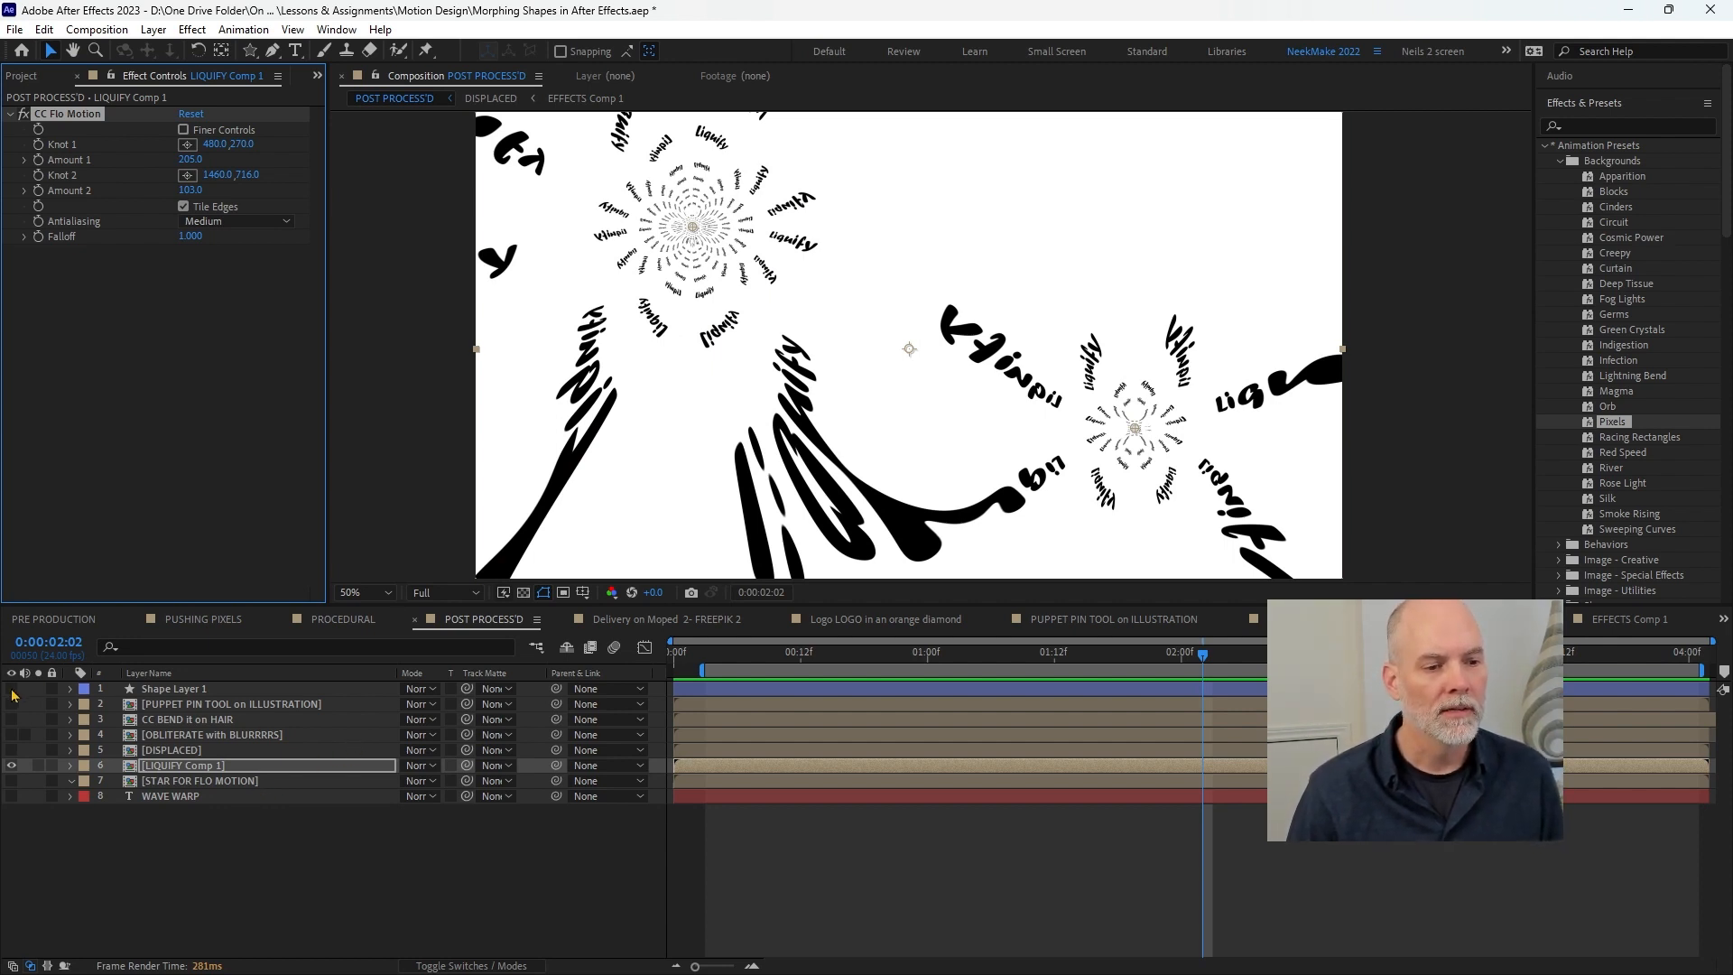
# - Go to 0:00:00:03, show the WAVE WARP layer and hide LIQUIFY Comp 1
pyautogui.moveTo(747, 661); pyautogui.dragTo(705, 653)
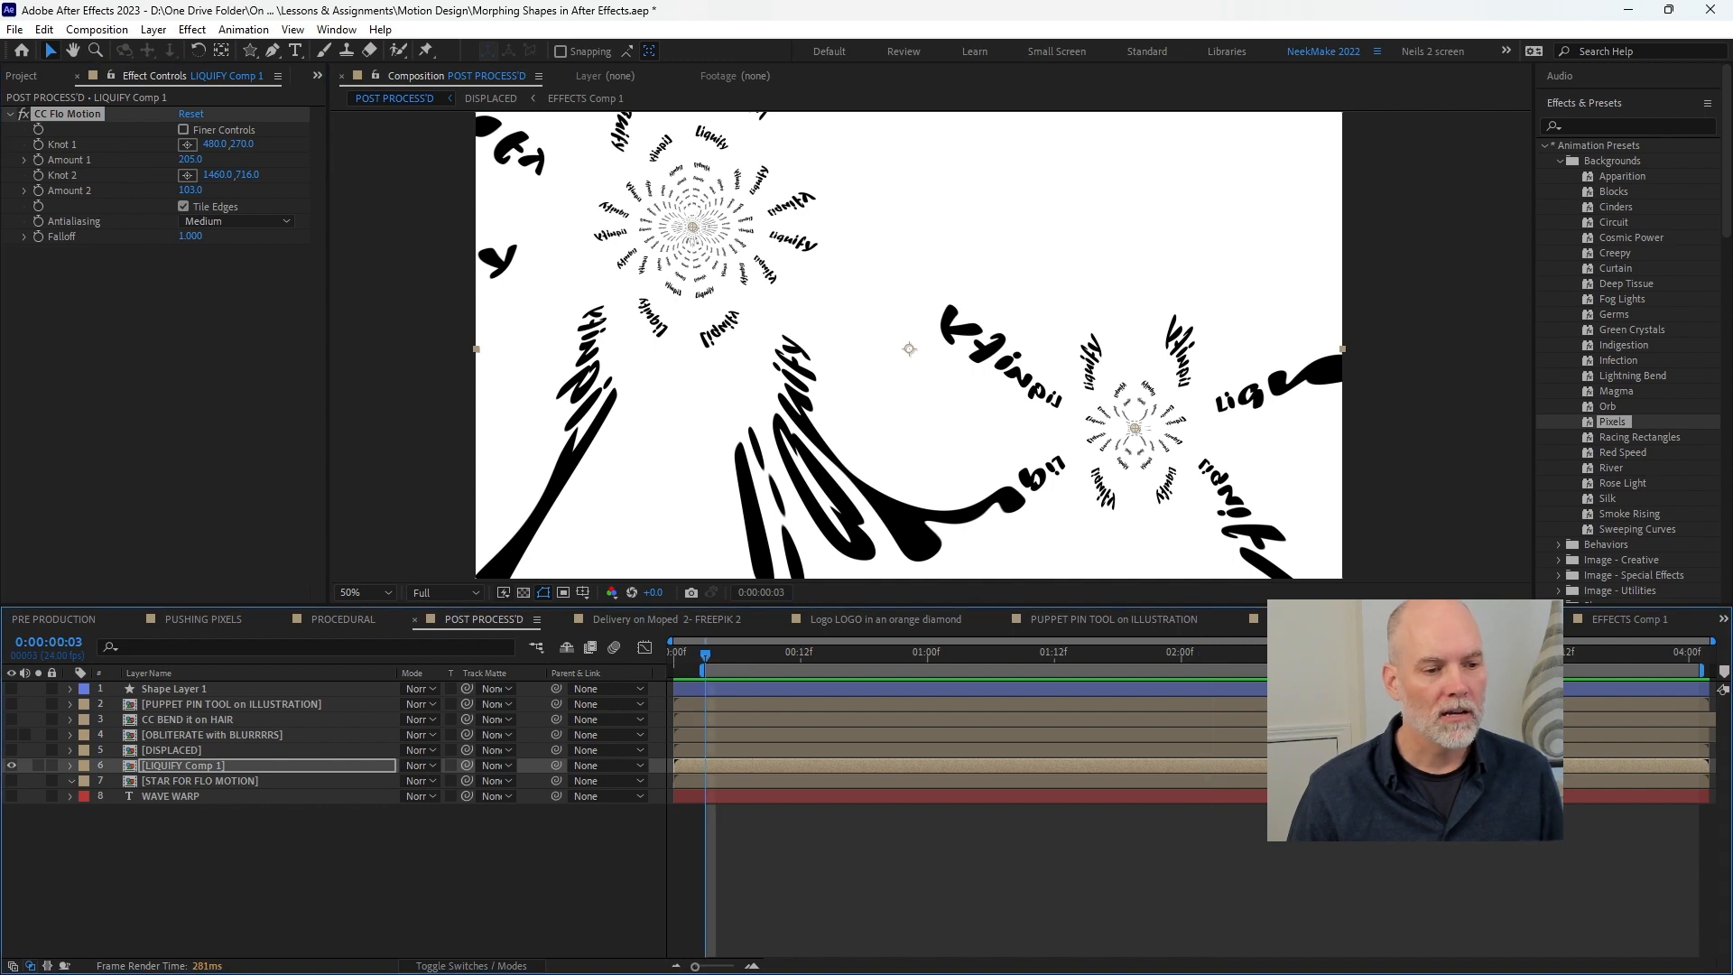
pyautogui.click(13, 689)
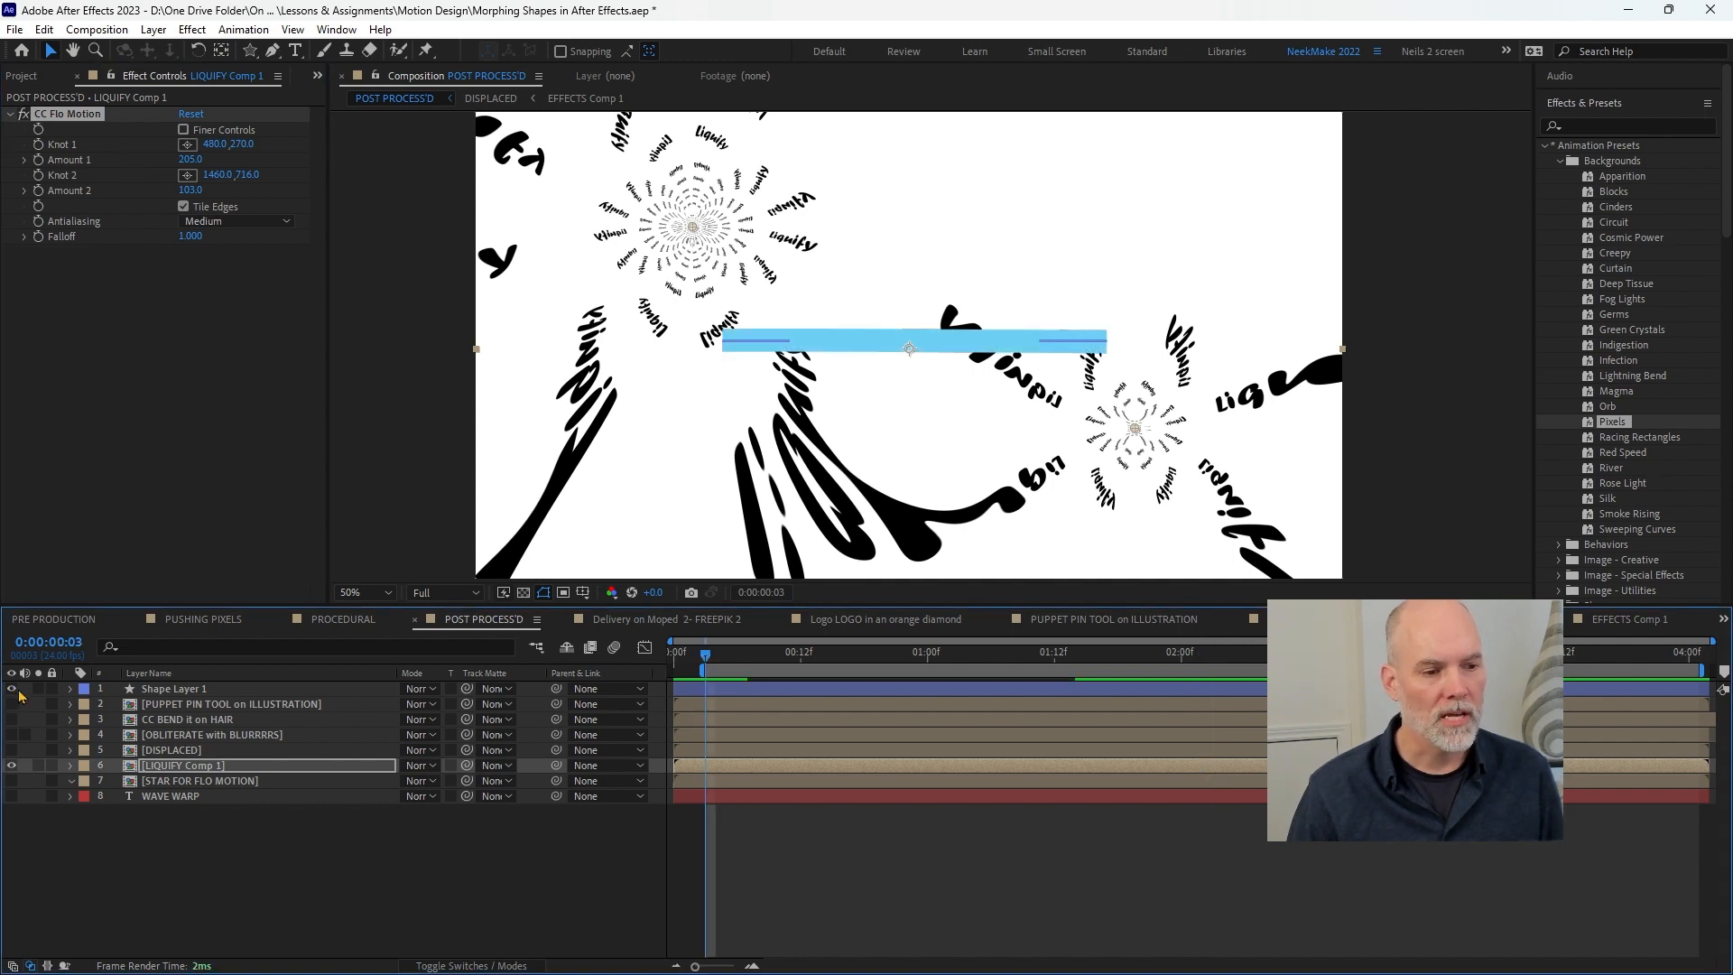
pyautogui.click(12, 689)
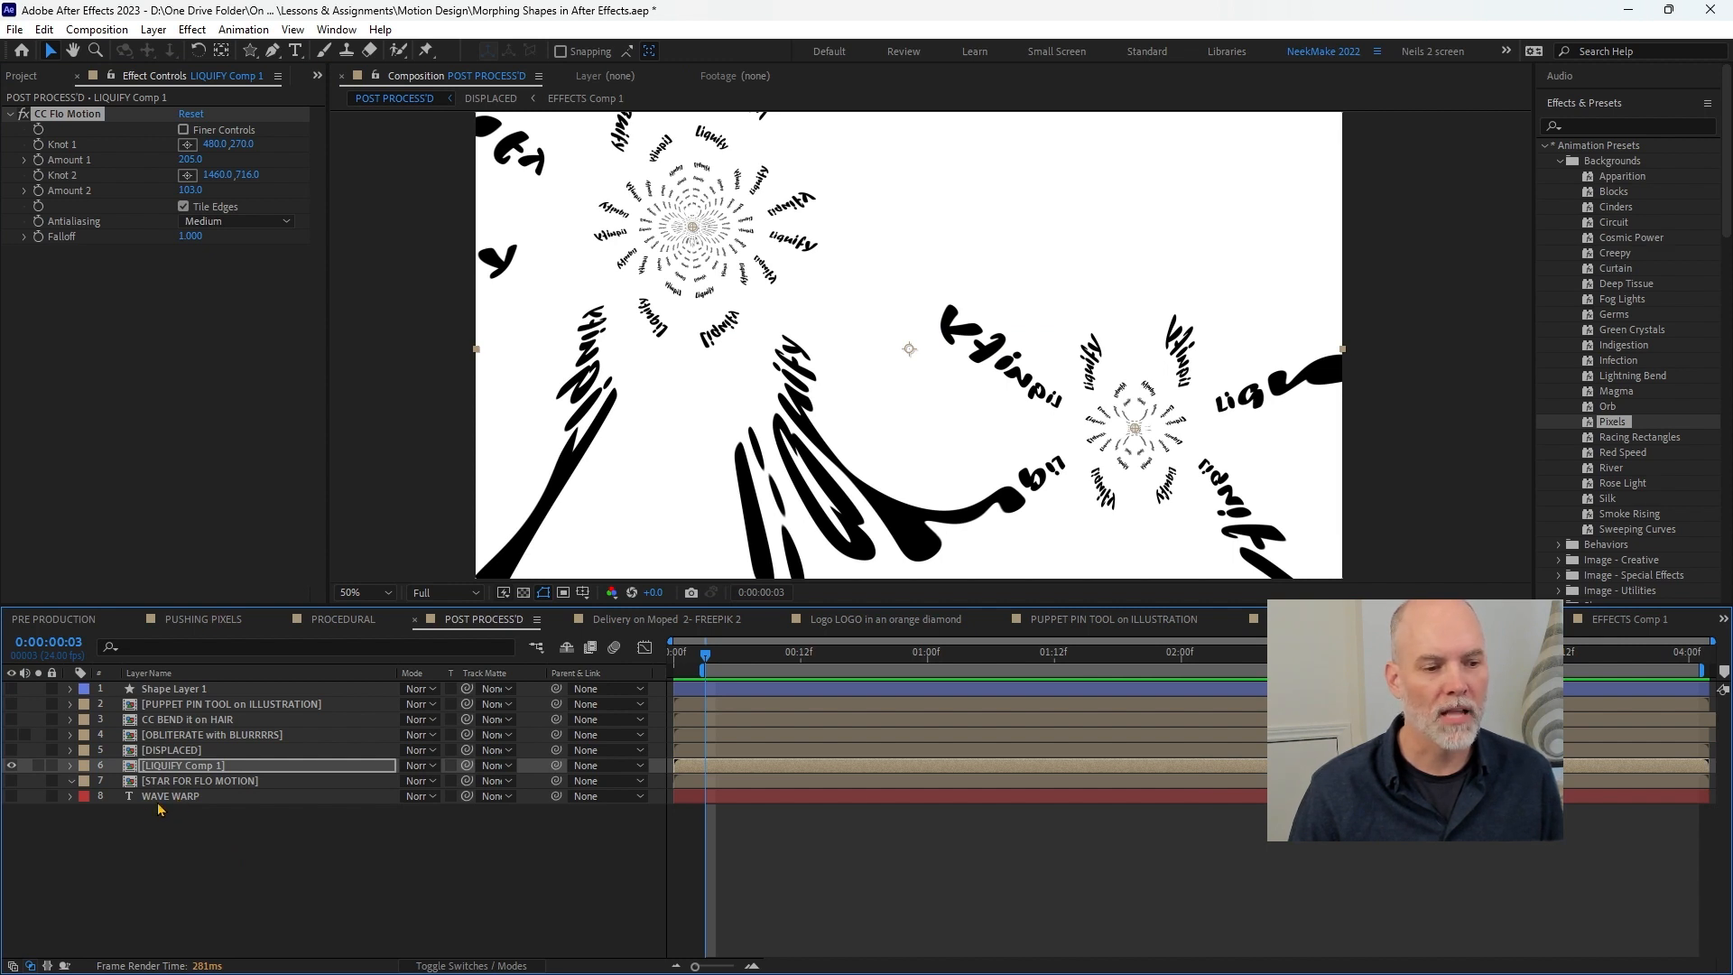
pyautogui.click(12, 796)
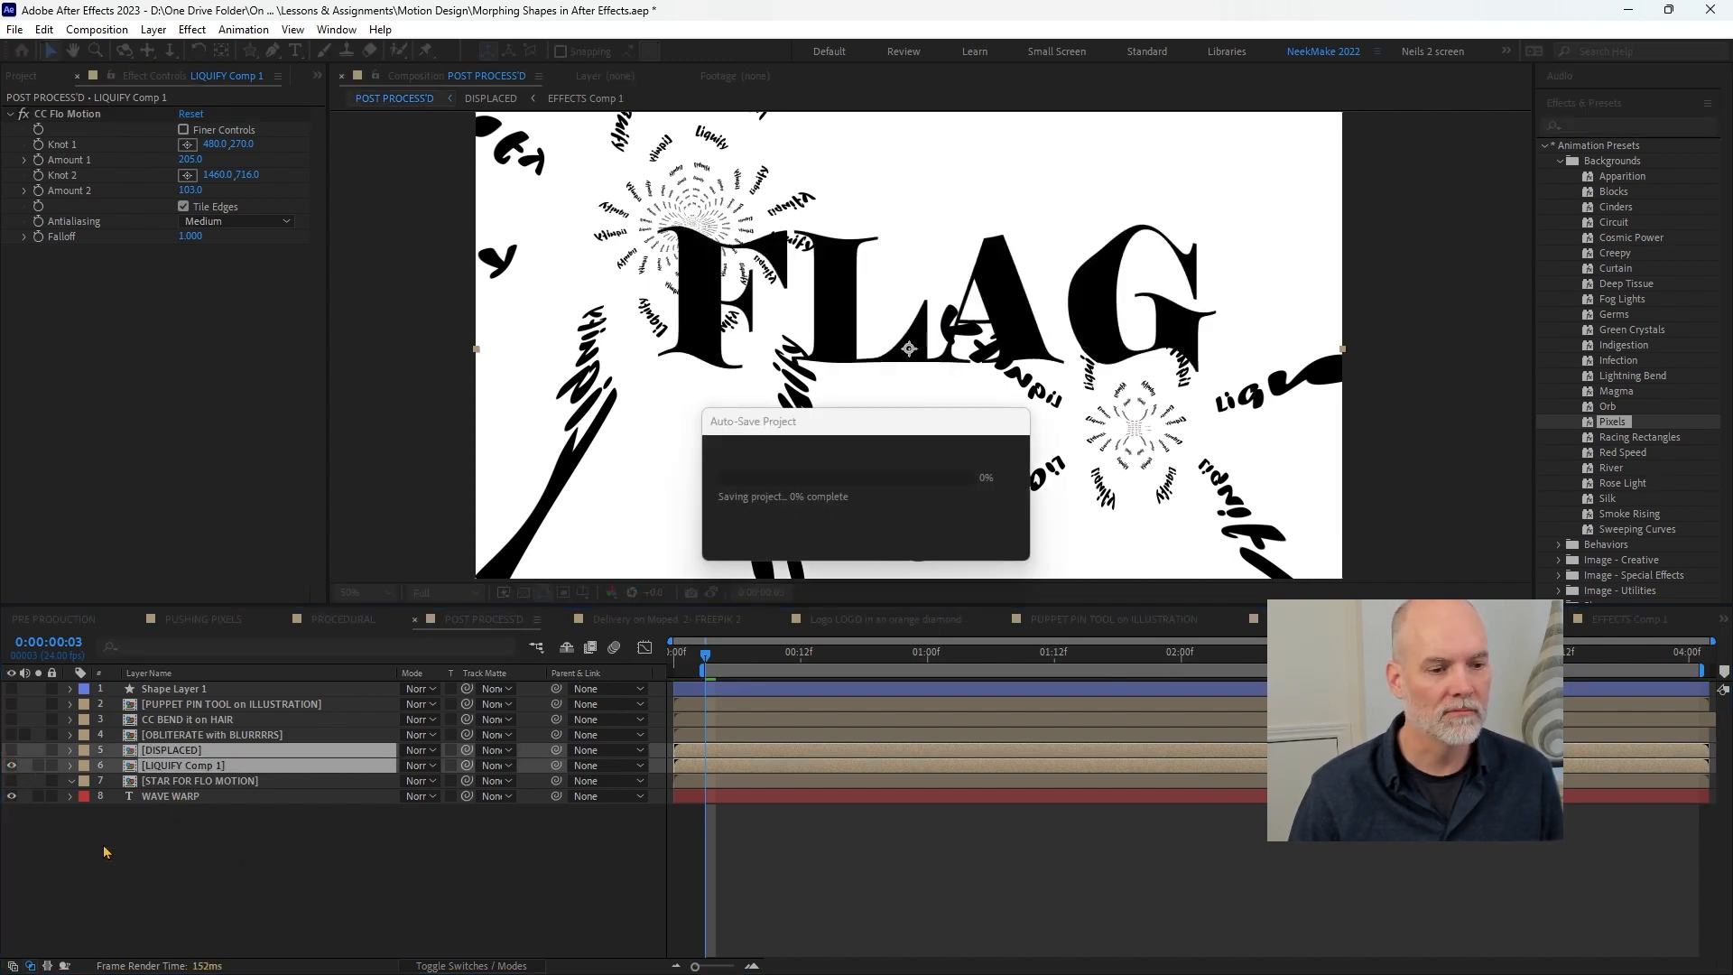
pyautogui.click(12, 765)
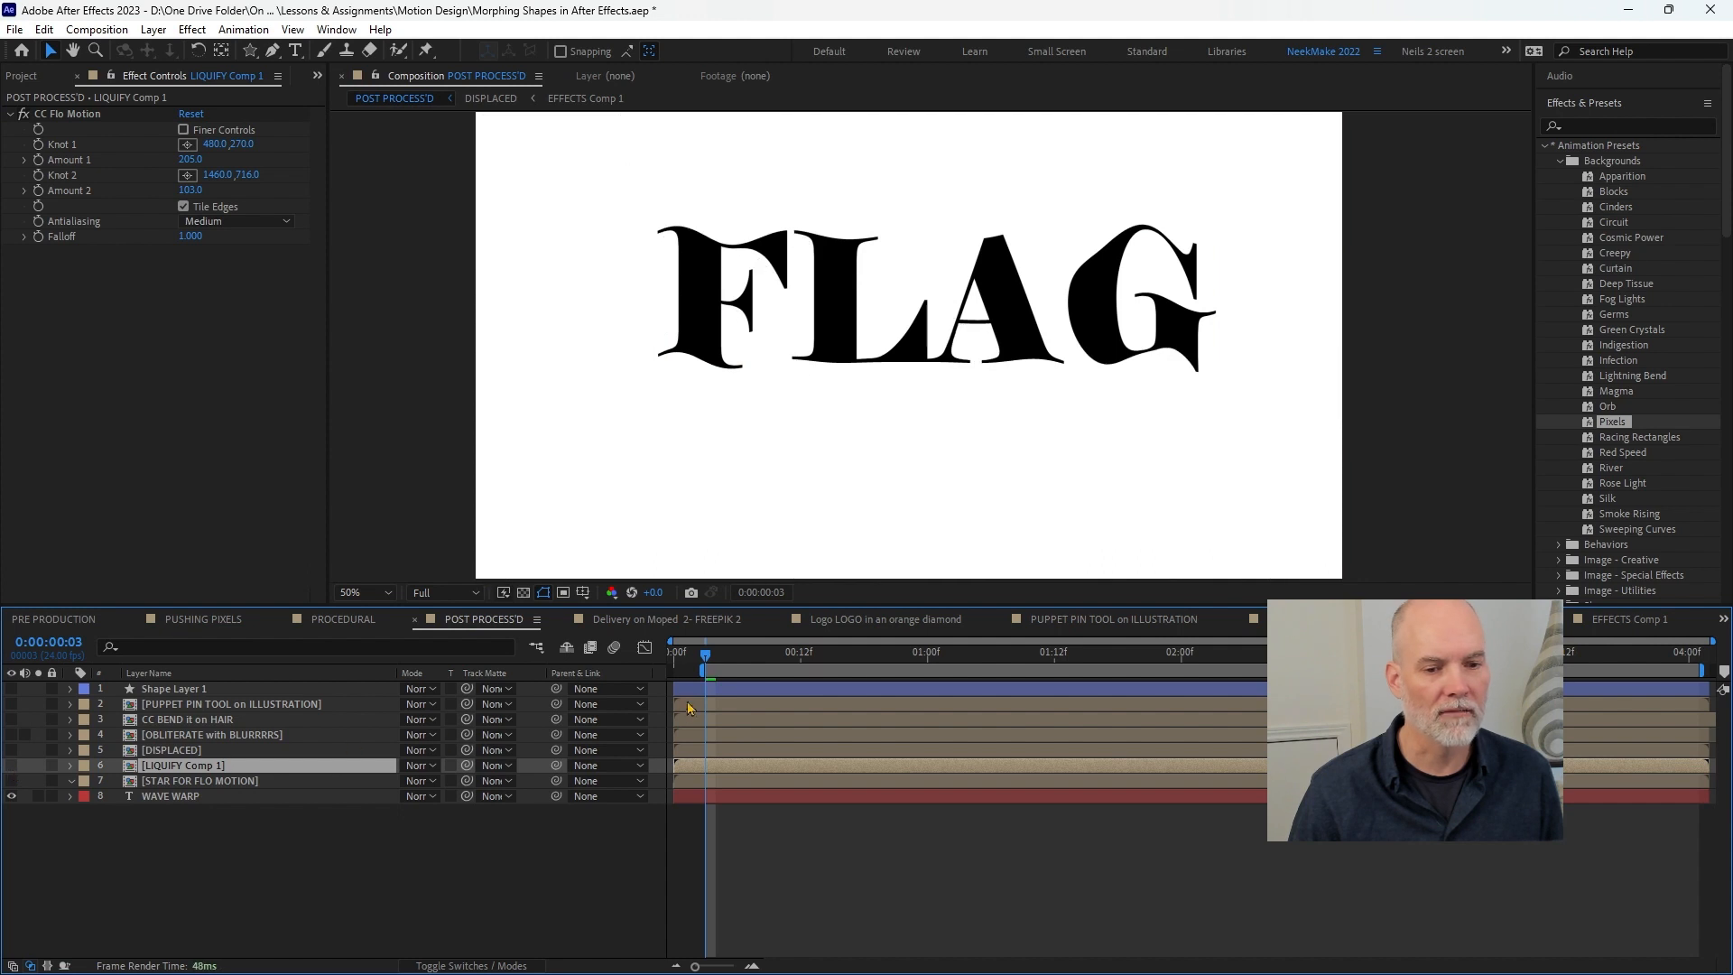
# - Preview the waving FLAG text with its Wave Warp settings displayed, stop at 0:00:01:00, and switch to the lesson outline
pyautogui.press('space')
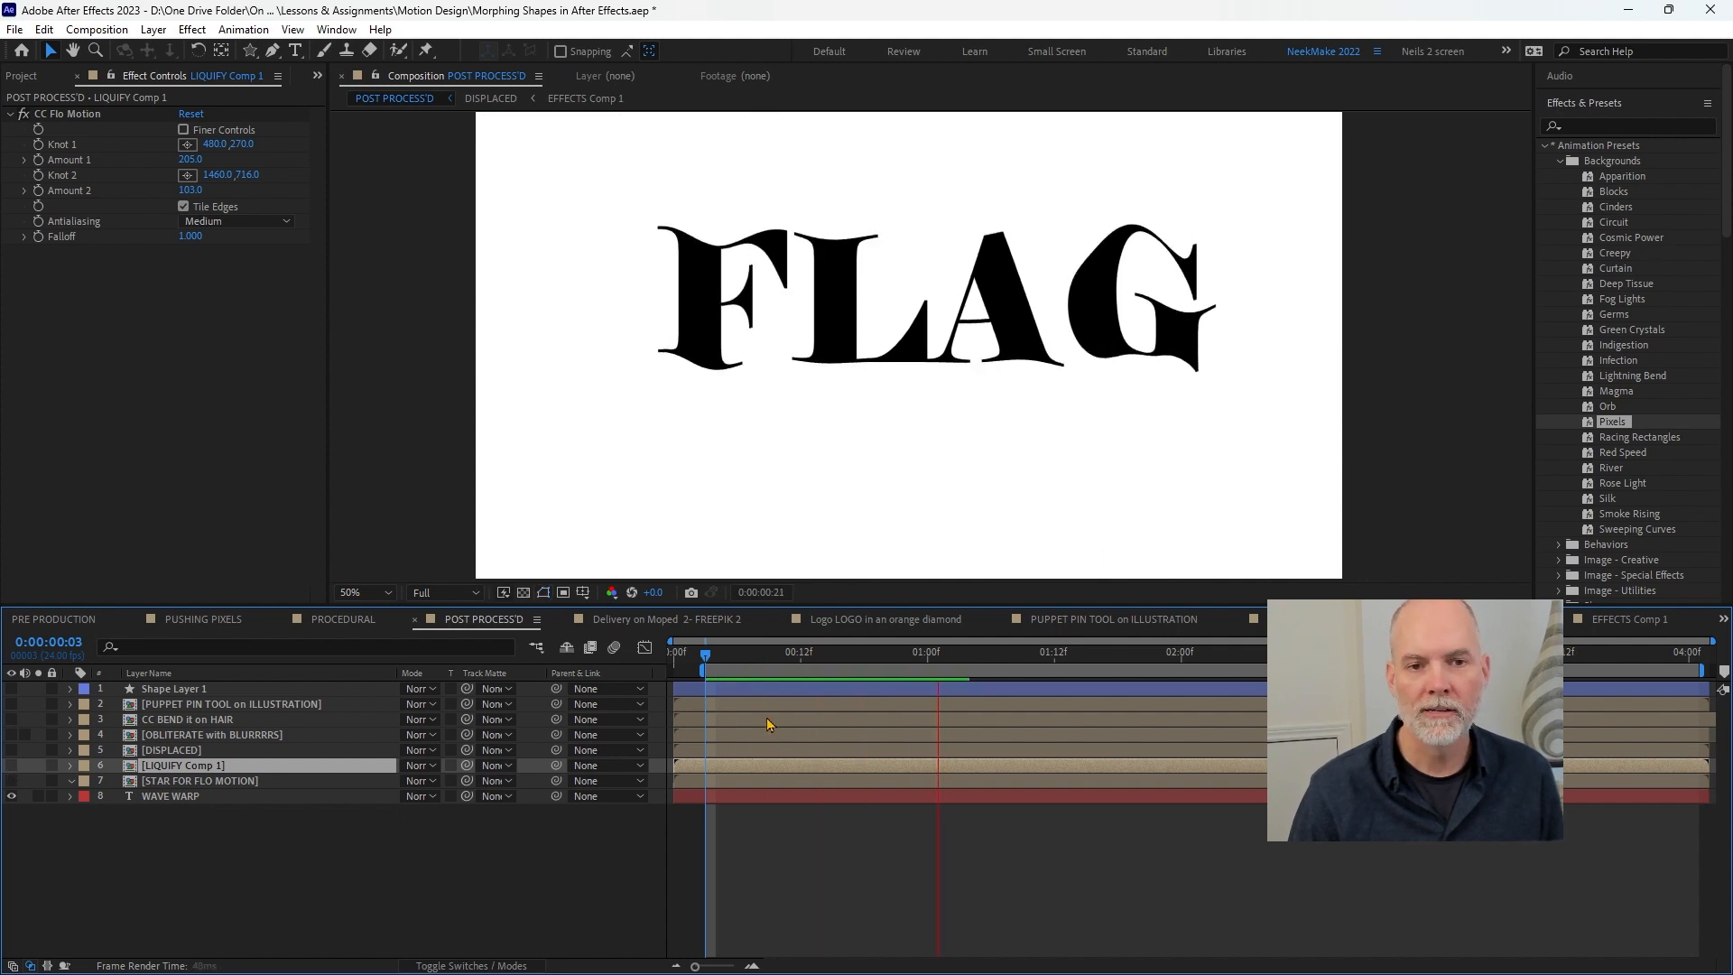
pyautogui.click(293, 799)
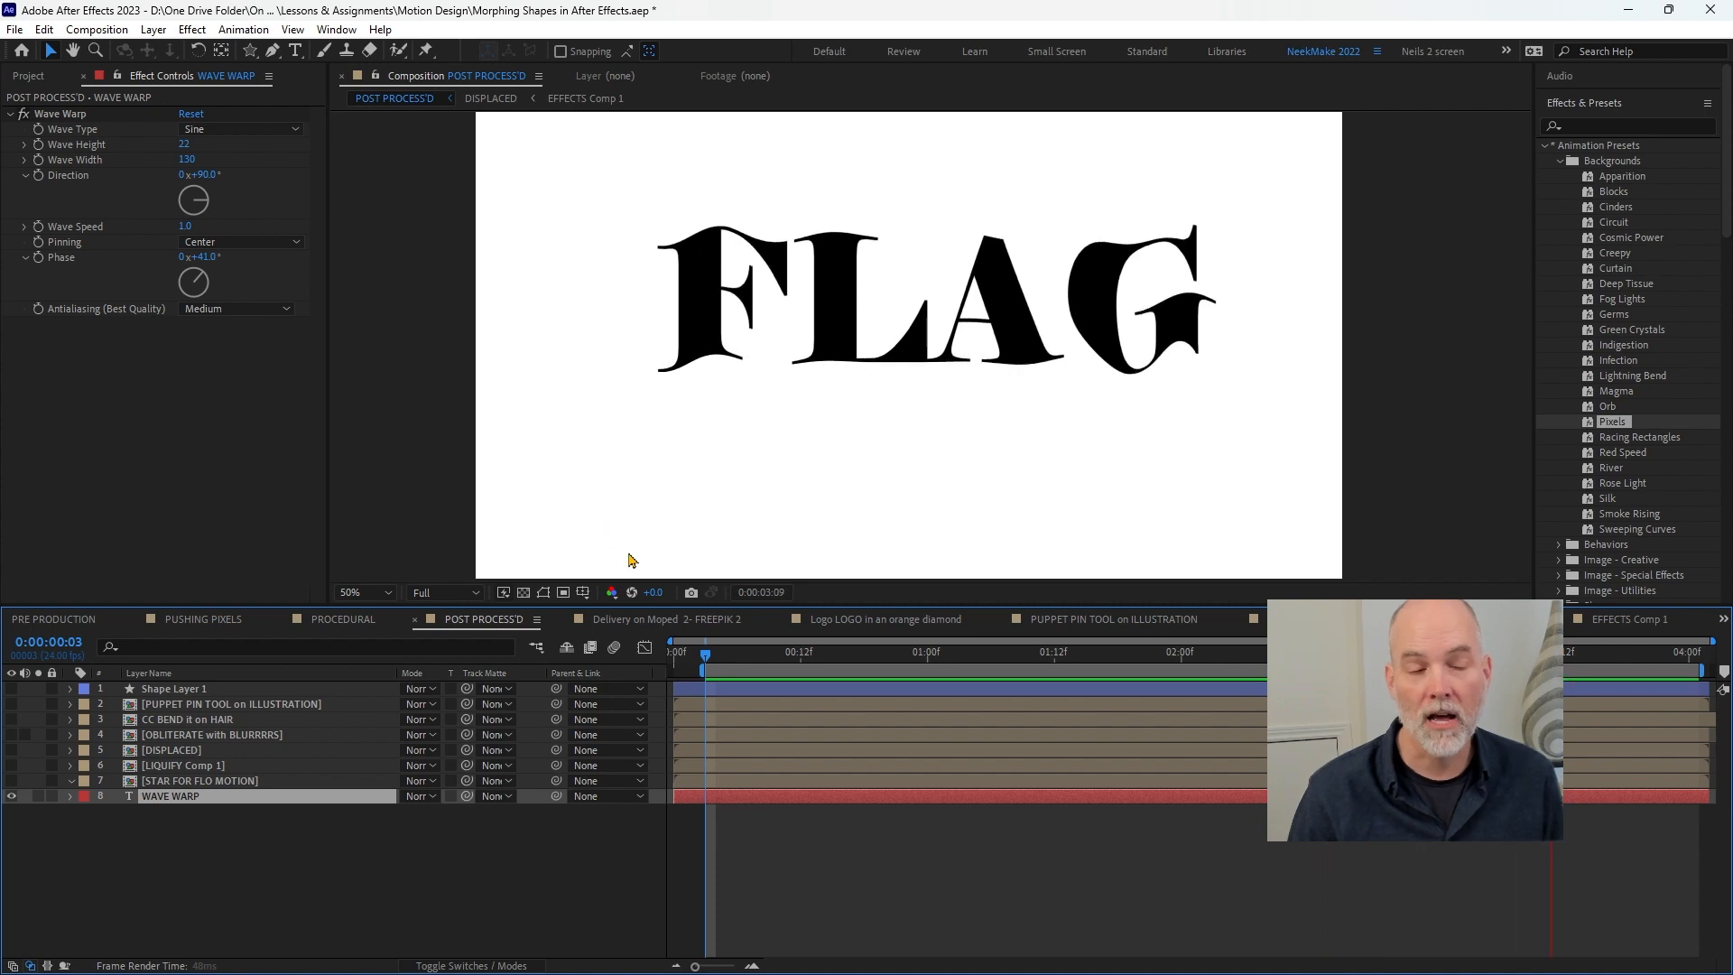
pyautogui.click(925, 663)
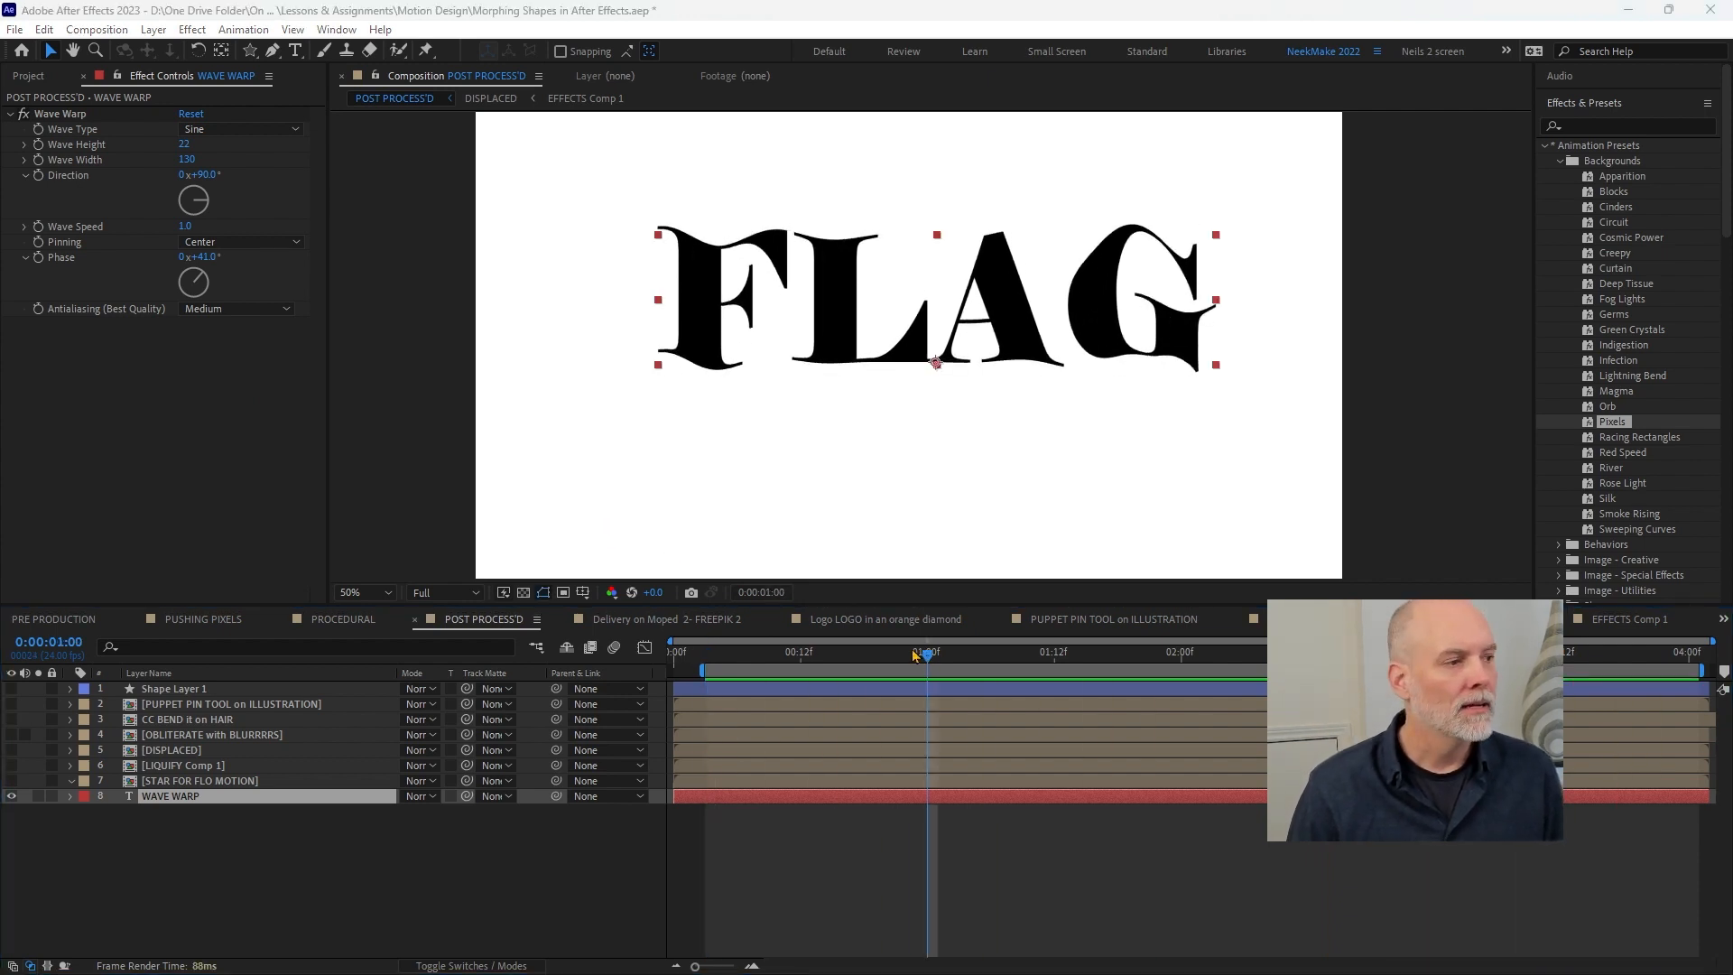
pyautogui.hotkey('alt', 'Tab')
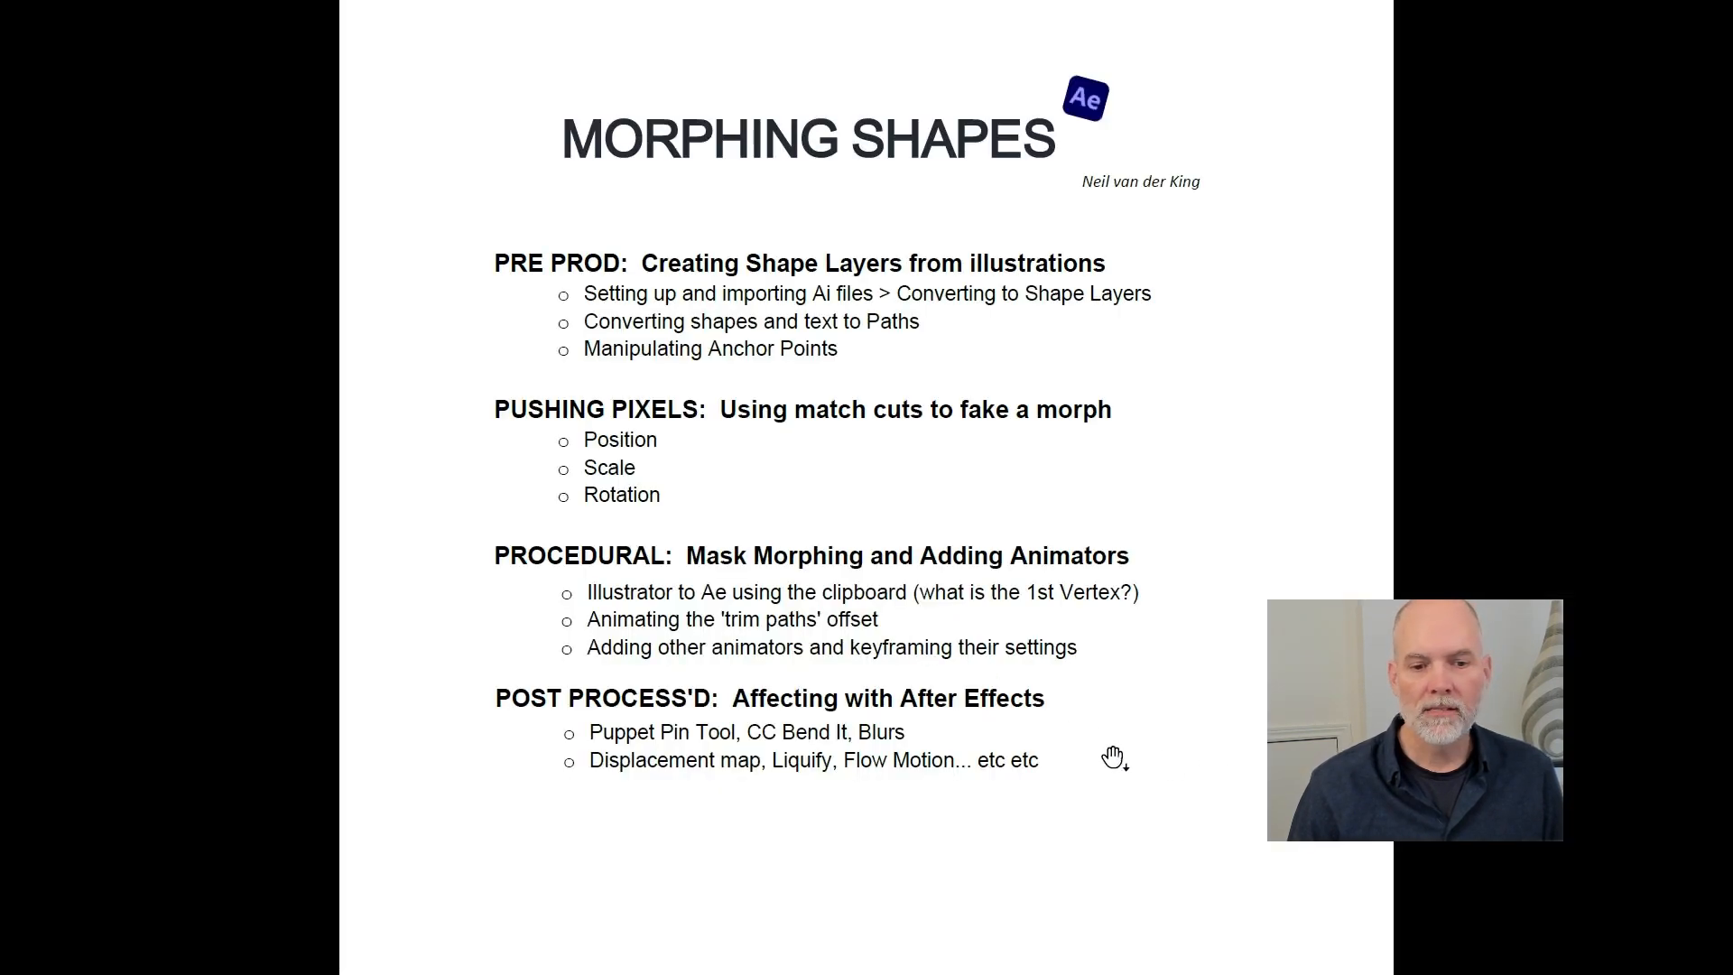